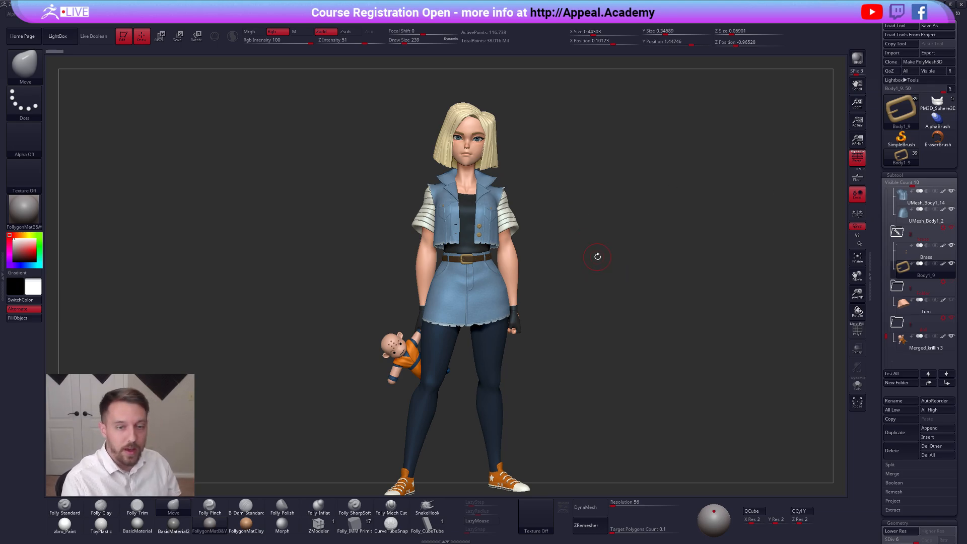
alt+drag(628, 239, 616, 223)
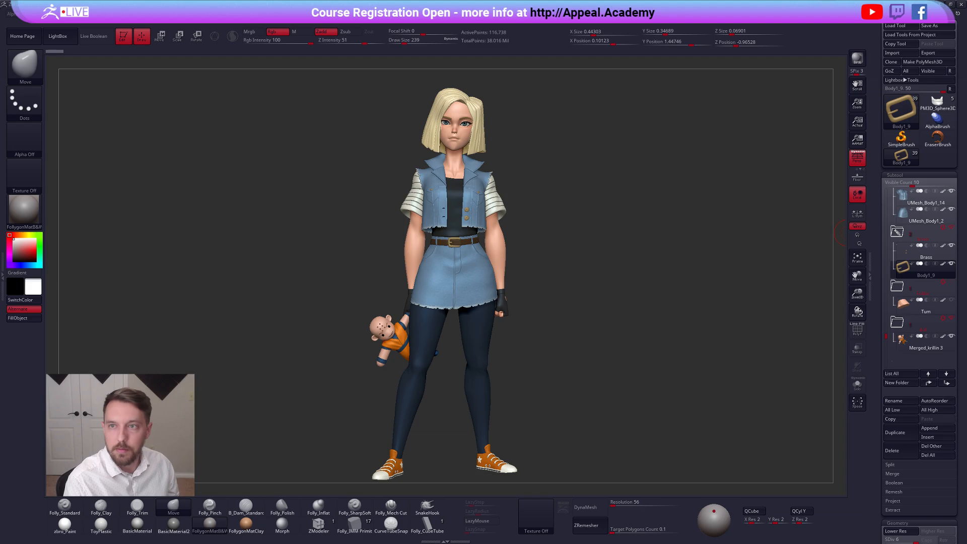
drag(544, 162, 966, 146)
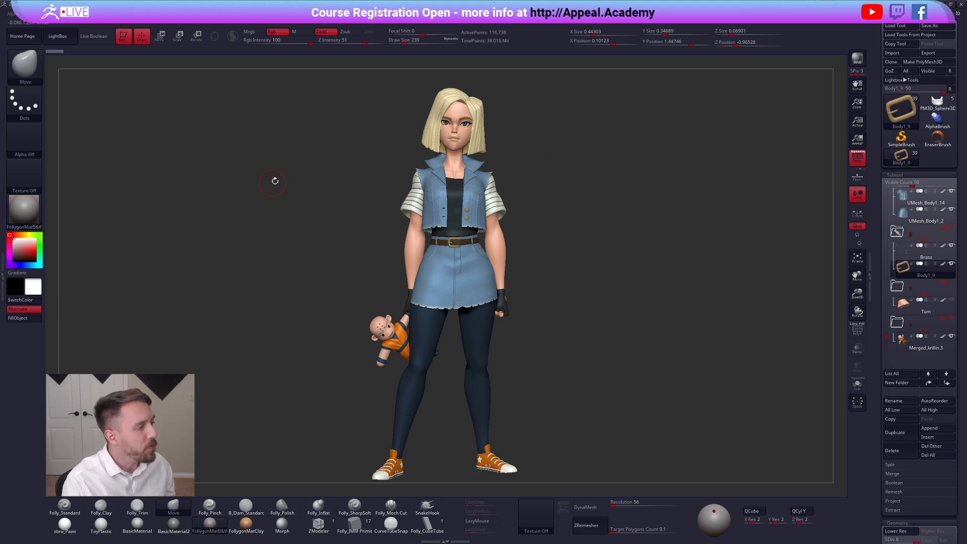
Switch to Chrome and look through the Appeal Academy home page down to the enrolment section and back up
key(alt+Tab)
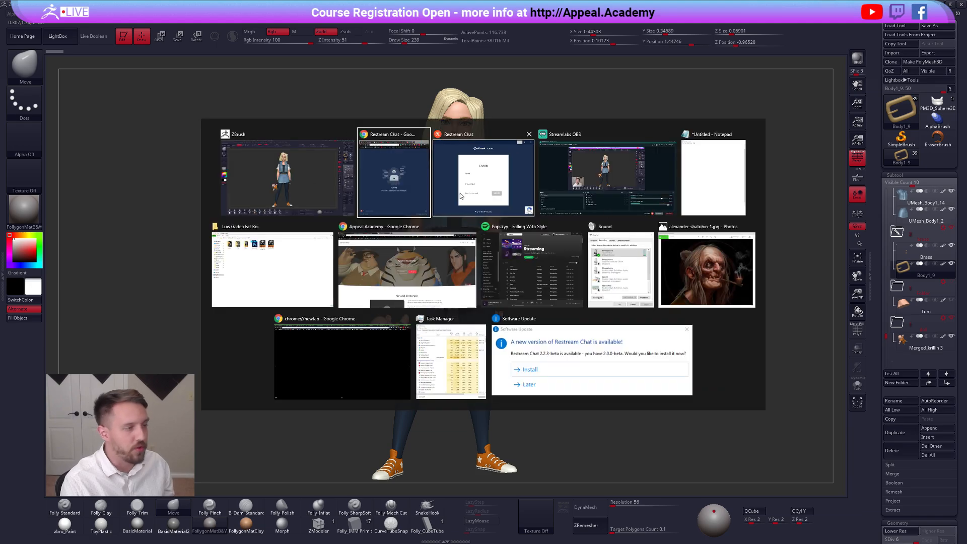
click(403, 269)
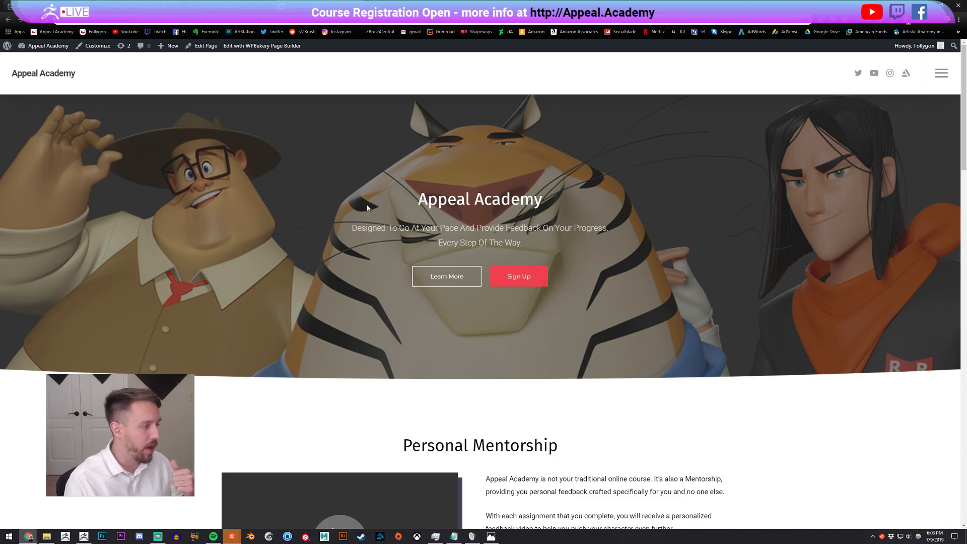
scroll(299, 234, down, 3)
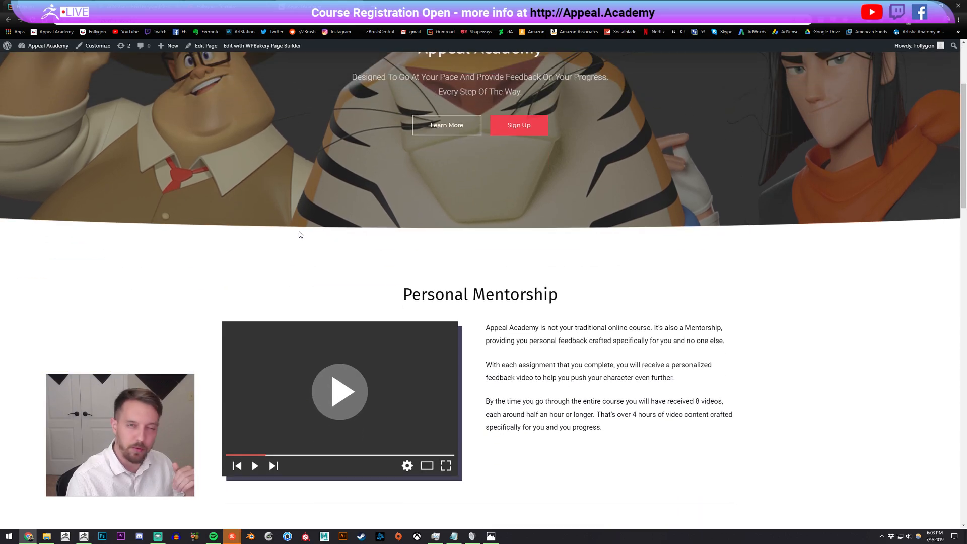
scroll(210, 248, down, 10)
scroll(189, 252, down, 12)
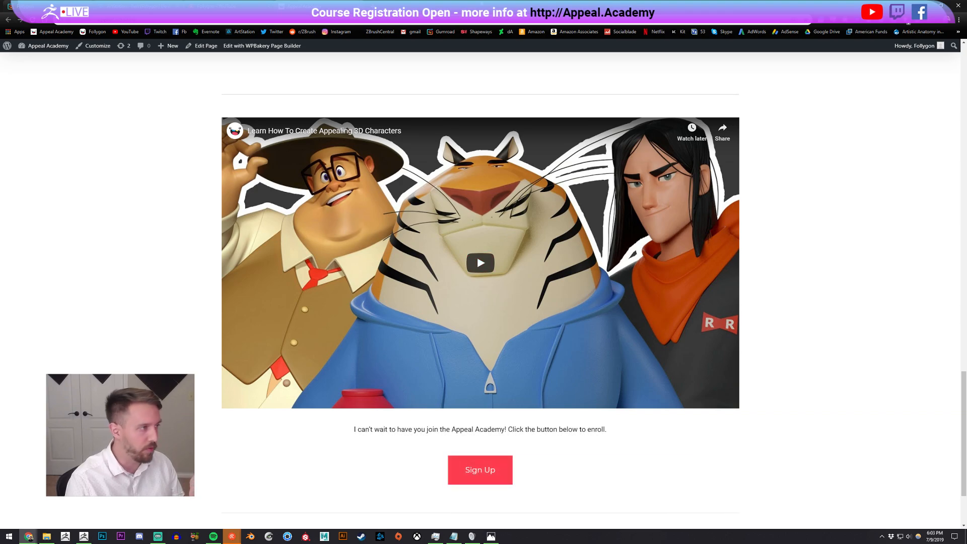
key(F11)
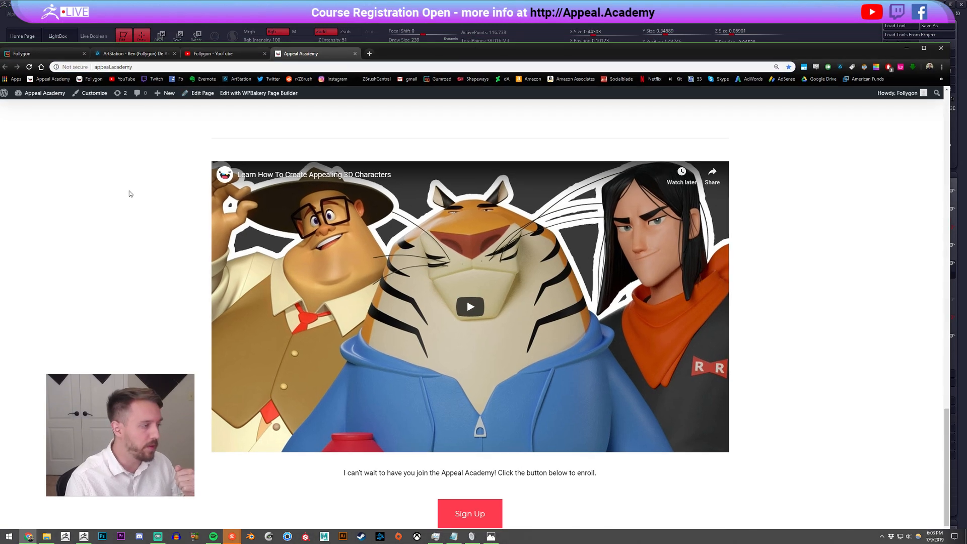
key(Home)
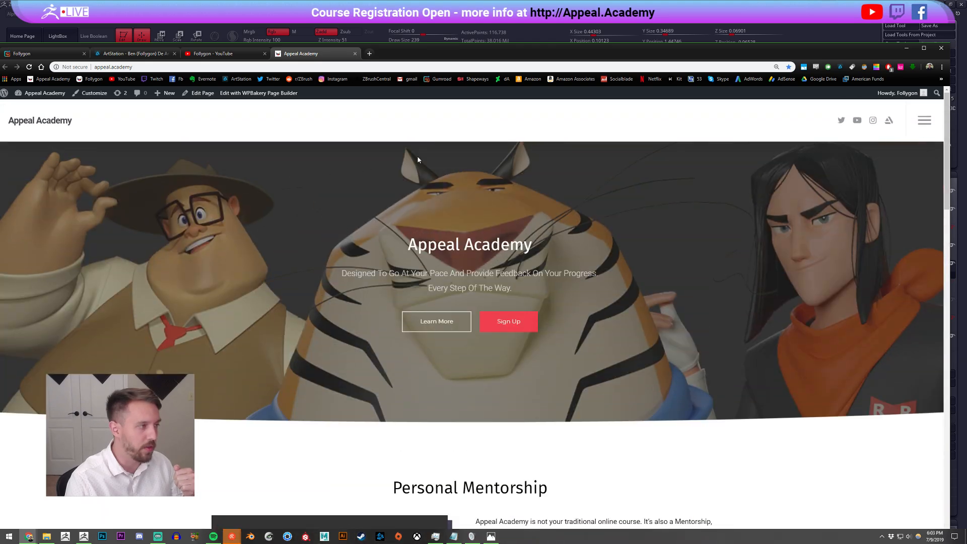
double_click(487, 49)
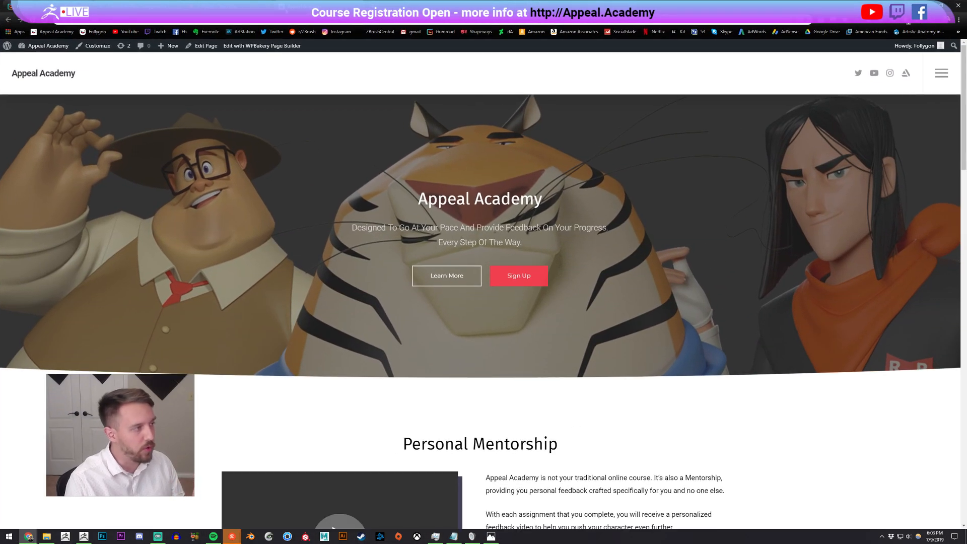
View the Follygon YouTube channel, then return through the Appeal Academy page to ZBrush
click(240, 7)
double_click(324, 221)
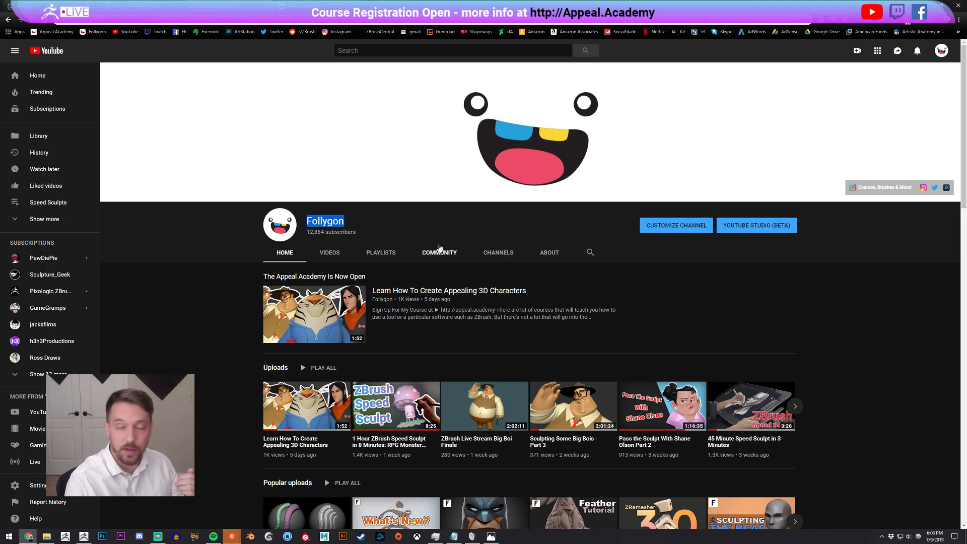
click(443, 237)
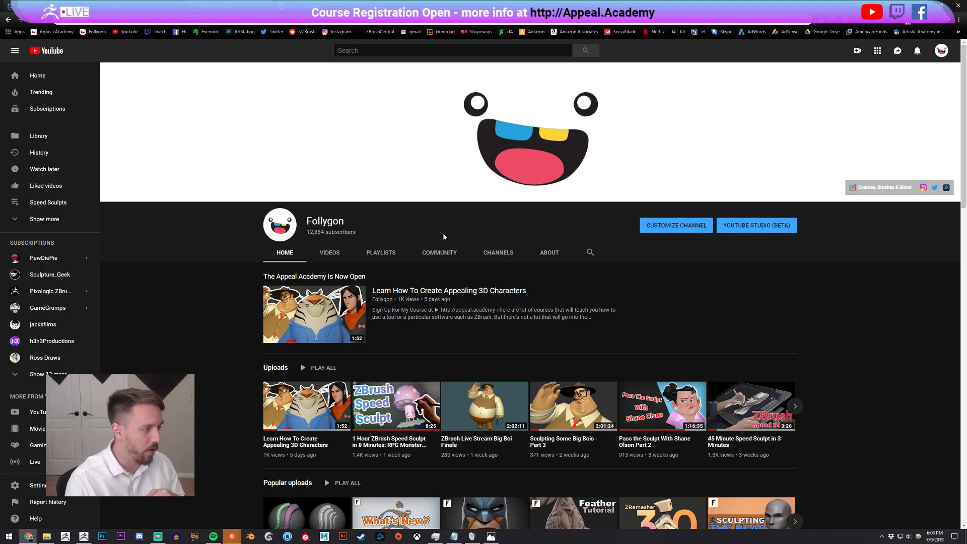
click(311, 6)
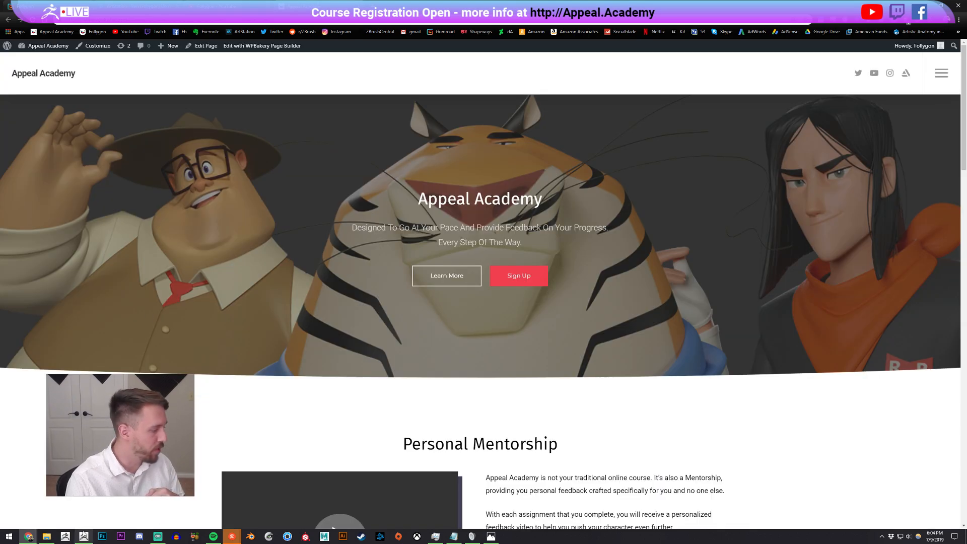
click(84, 535)
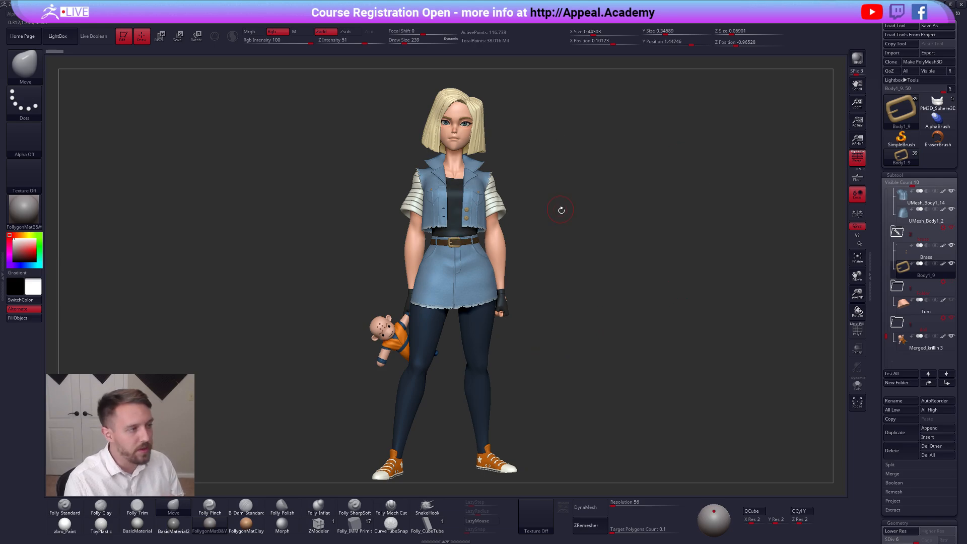
Move the full-figure character to the upper-right part of the canvas at a small scale and leave a snapshot of it there
drag(594, 241, 595, 218)
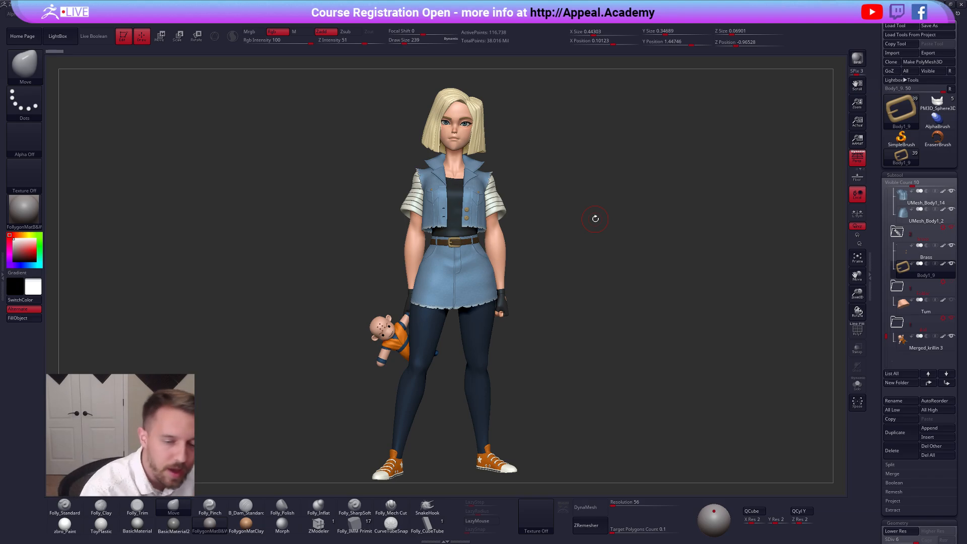
alt+drag(581, 321, 715, 346)
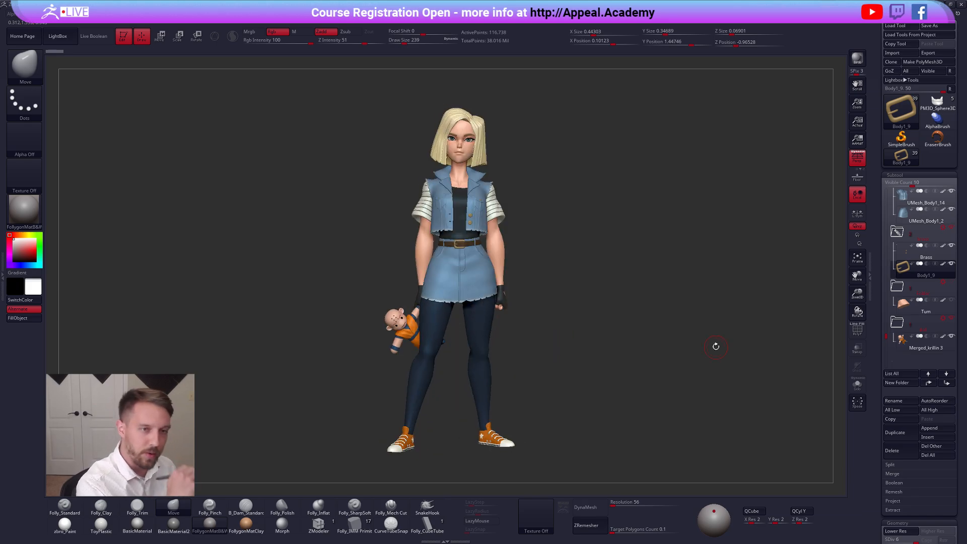
alt+drag(593, 330, 770, 257)
key(shift+s)
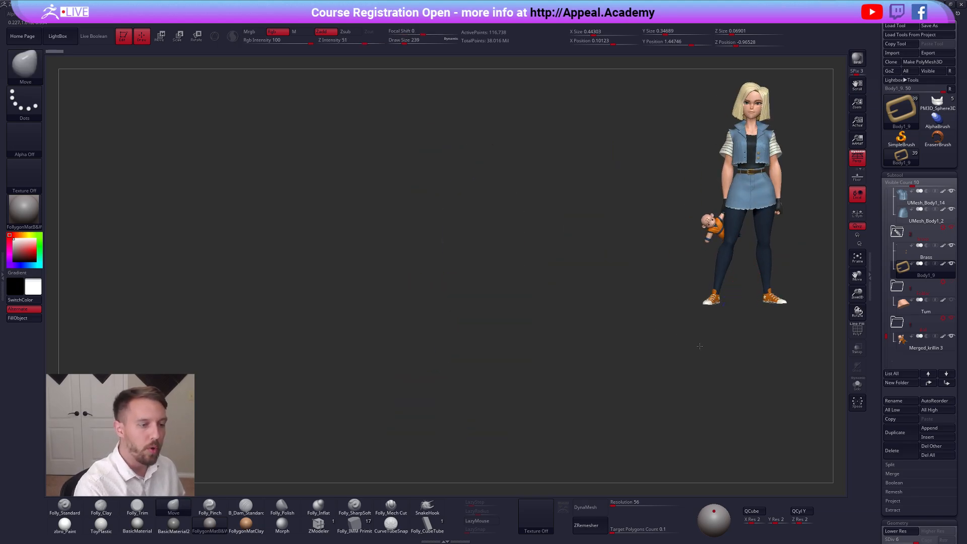
Make the PM3D_Sphere3D bust the active tool, centre it on the canvas and select its head subtool PM3D_Sphere3D_1
alt+drag(755, 308, 557, 363)
click(933, 106)
drag(622, 332, 608, 290)
alt+drag(608, 290, 569, 388)
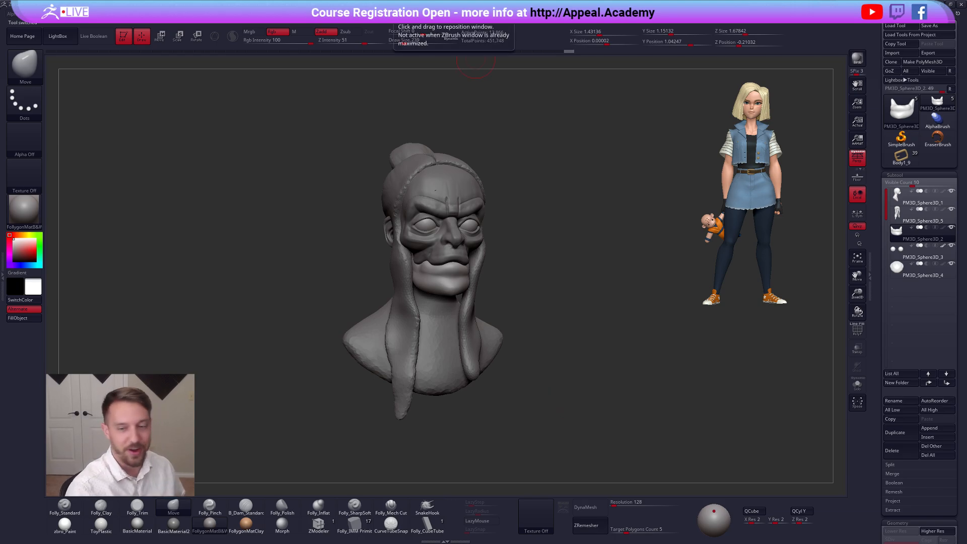
alt+click(451, 205)
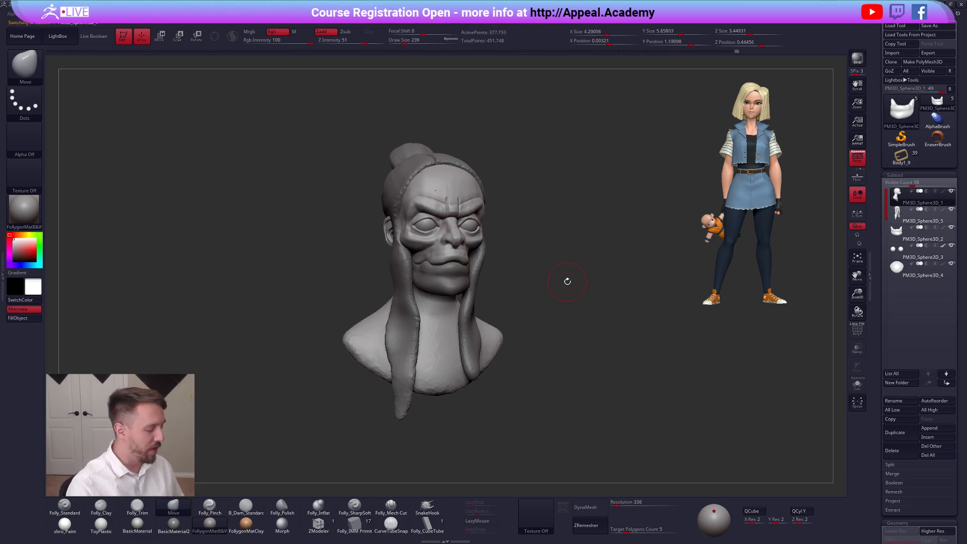
Isolate the head mesh, set the Folly_Clay brush to draw size 140 and smooth the forehead surface
mouse_move(474, 205)
alt+right_down()
mouse_move(561, 282)
mouse_move(565, 327)
alt+right_up()
key(alt+s)
right_click(524, 251)
key(space)
click(464, 212)
key(shift+f)
key(shift+f)
shift+drag(438, 207, 440, 209)
key(shift+f)
key(shift+f)
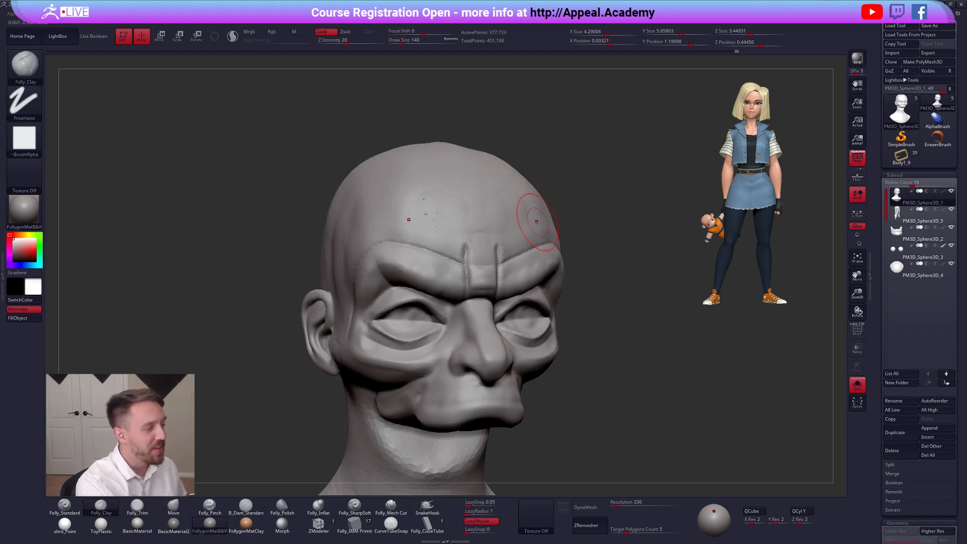
Bring back the whole bust and compare it with the painted pipe-smoker reference image
key(f)
key(alt+s)
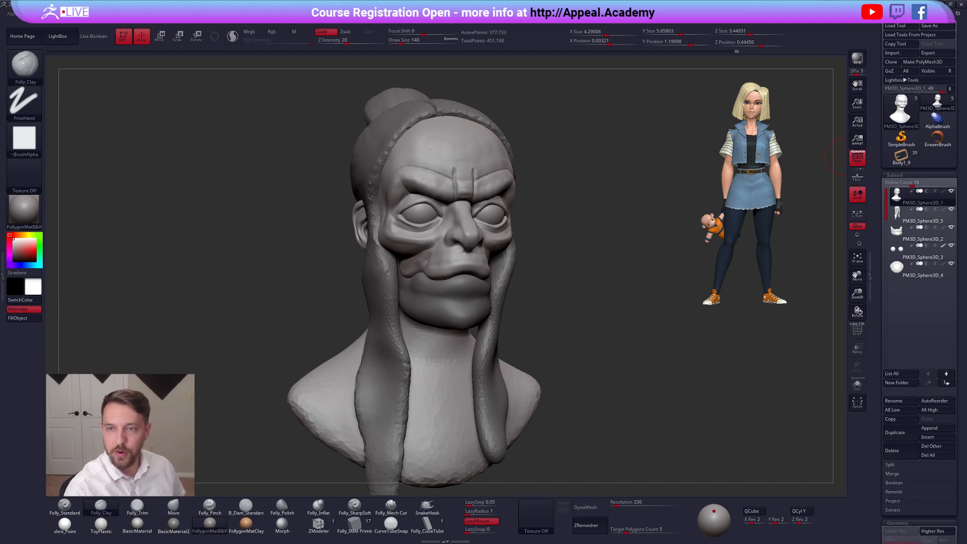
key(shift+z)
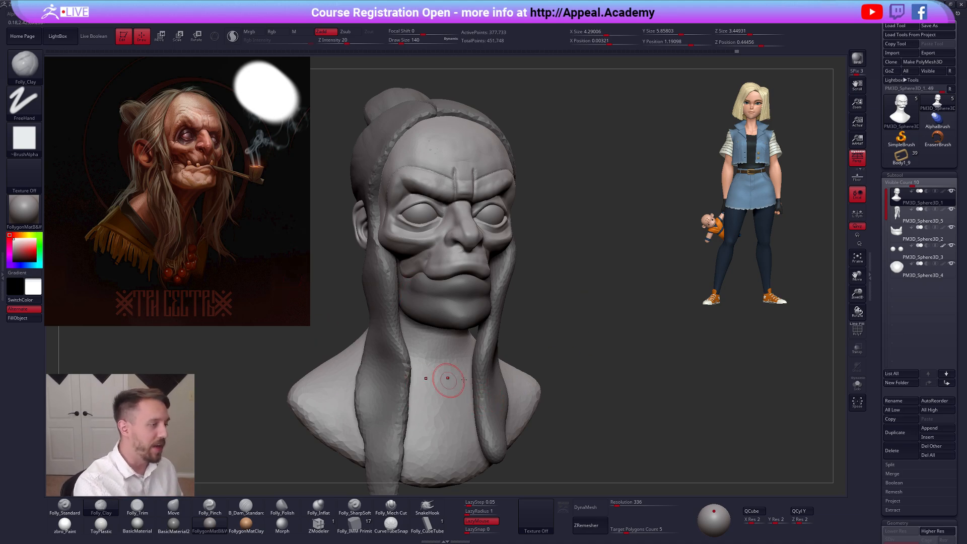
key(shift)
key(shift+z)
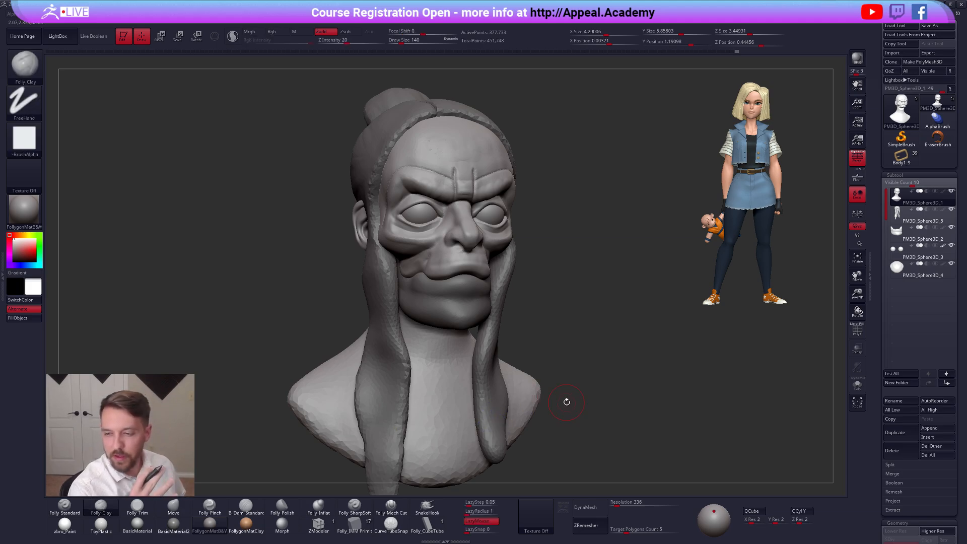
Examine the bust's overall forms and mesh from three-quarter views, including the hair
alt+drag(522, 295, 551, 309)
drag(619, 251, 584, 257)
key(shift+f)
key(shift+f)
key(shift+f)
drag(633, 393, 578, 395)
key(alt+s)
key(shift+f)
key(alt+s)
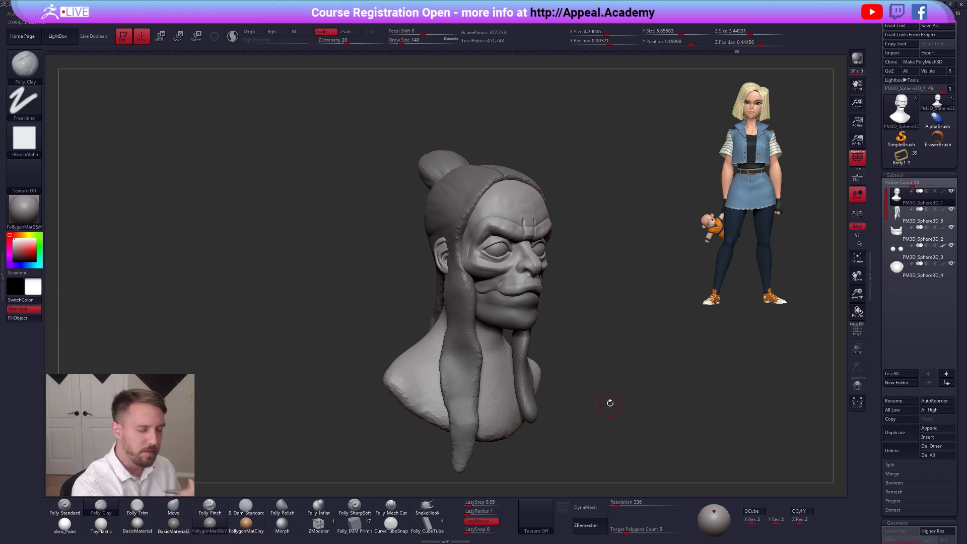
Isolate the head again and check its face from the front against the reference painting
key(alt+s)
drag(556, 236, 478, 222)
ctrl+right_drag(443, 216, 448, 282)
right_drag(569, 277, 539, 269)
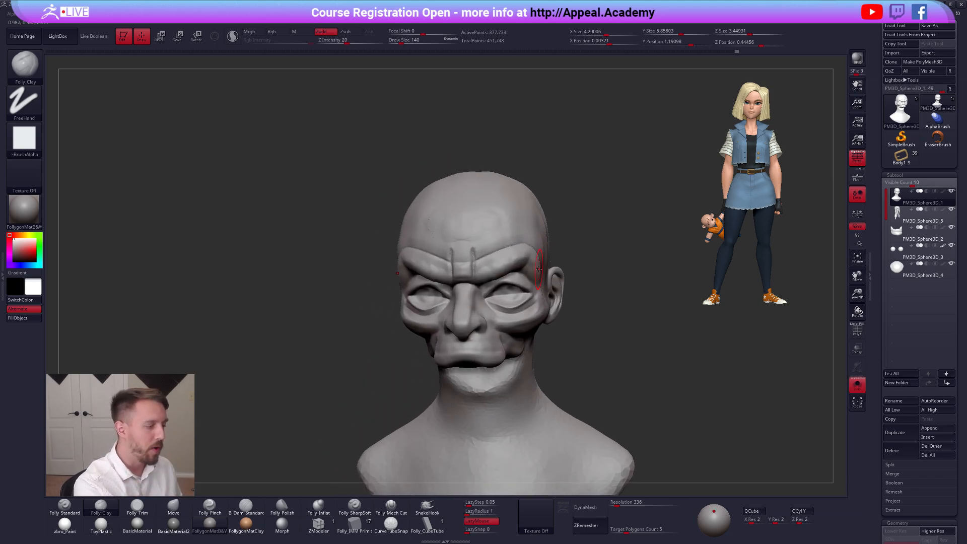
key(shift+z)
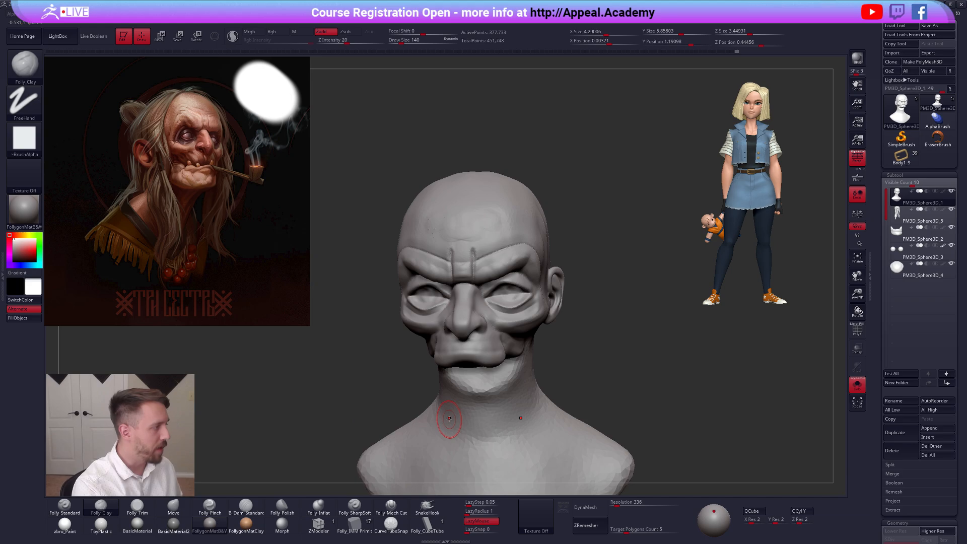
key(shift+z)
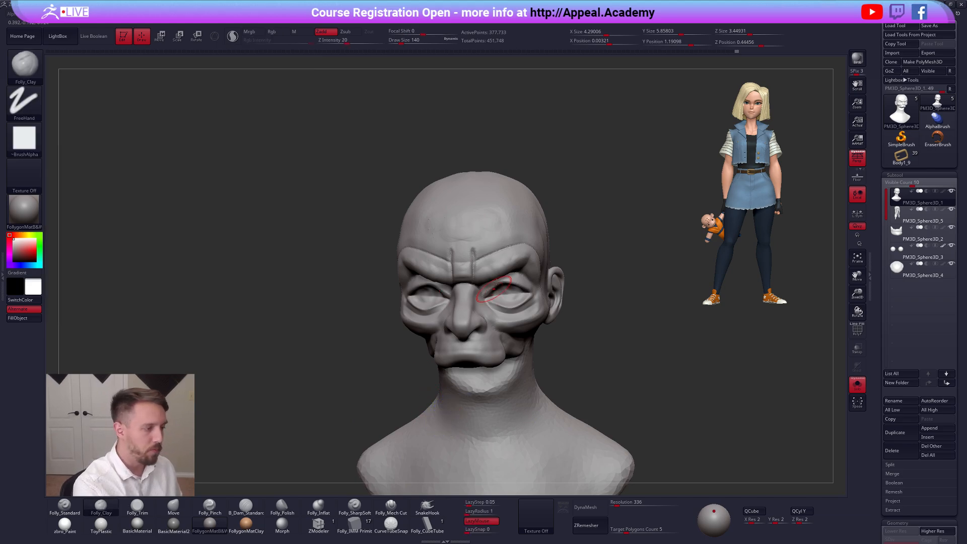
Carve the forehead and brow area using the Folly_Mech Cut brush at draw size 121
ctrl+right_drag(488, 271, 491, 323)
click(391, 505)
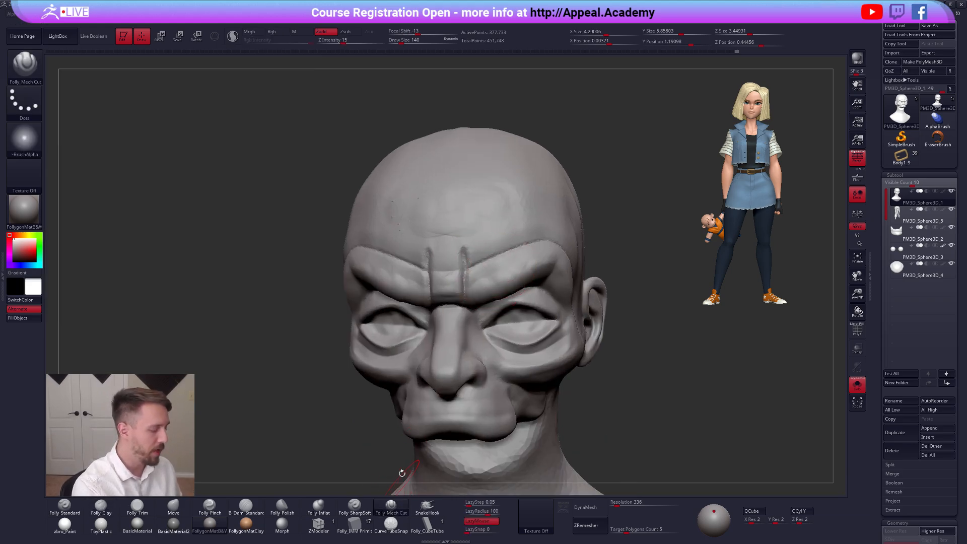
key(space)
drag(473, 266, 469, 266)
right_drag(496, 268, 460, 267)
mouse_move(461, 266)
mouse_down()
mouse_move(548, 237)
mouse_move(609, 271)
mouse_up()
drag(619, 332, 627, 322)
mouse_move(627, 321)
ctrl+right_down()
mouse_move(612, 266)
mouse_move(641, 352)
mouse_move(539, 306)
ctrl+right_up()
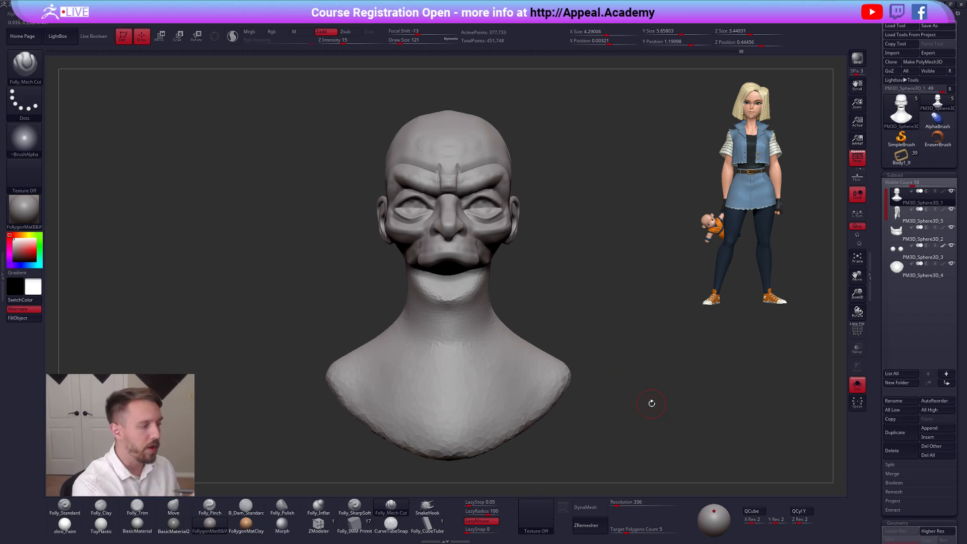
Refine the nose around the nostril using Folly_Mech Cut at draw size 67 and the Folly_Pinch brush
alt+right_drag(448, 245, 478, 288)
ctrl+right_drag(493, 251, 472, 316)
key(space)
drag(501, 273, 498, 273)
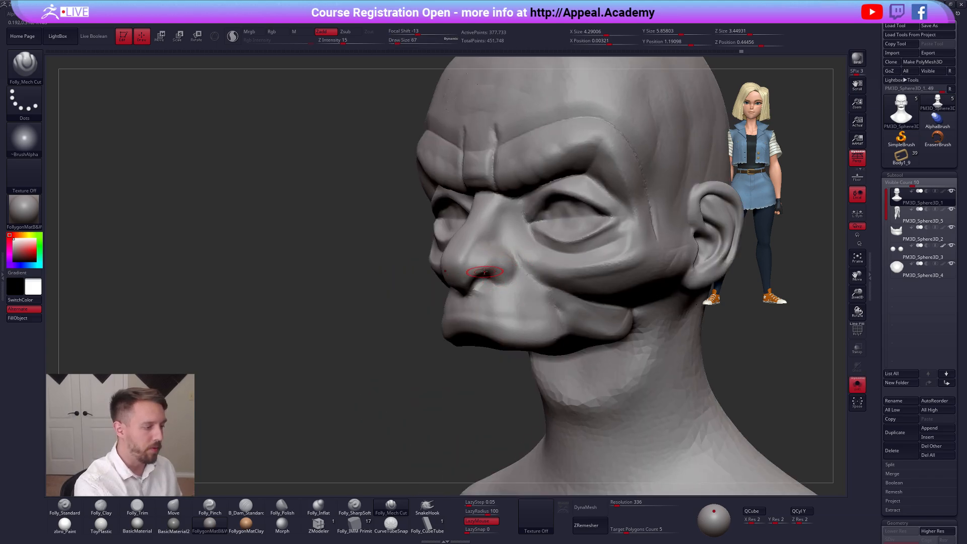
right_drag(489, 275, 473, 283)
key(5)
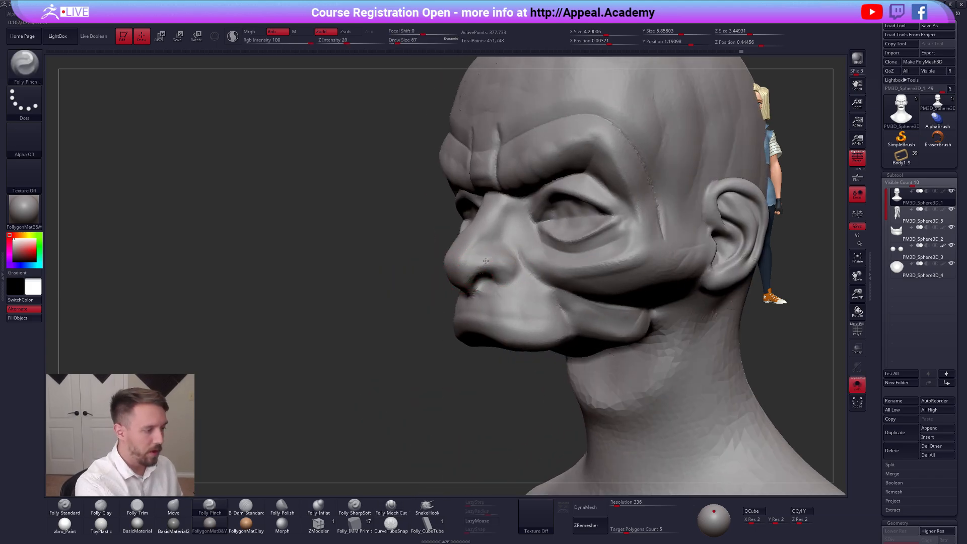
mouse_move(483, 290)
right_down()
mouse_move(525, 265)
mouse_move(664, 391)
right_up()
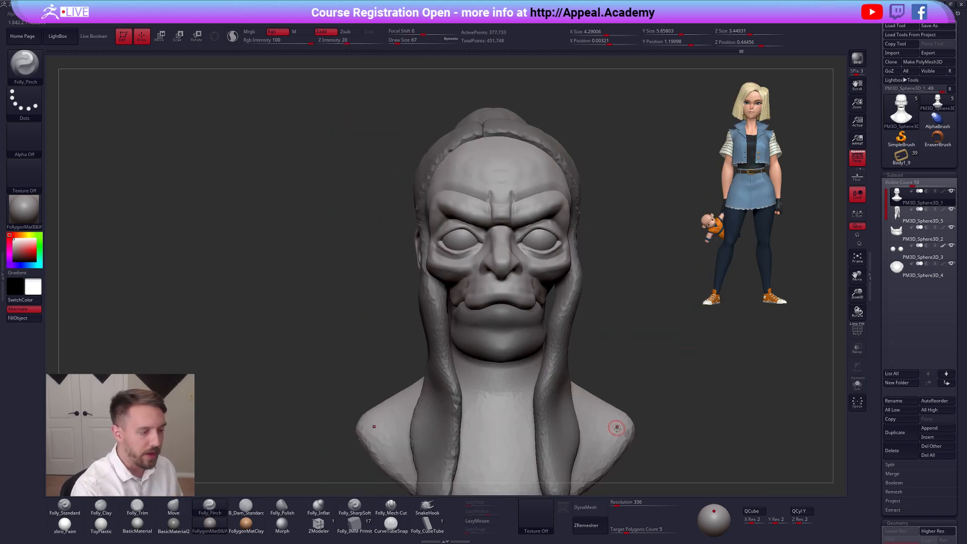
mouse_move(621, 430)
right_down()
mouse_move(634, 426)
mouse_move(621, 320)
mouse_move(604, 421)
mouse_move(641, 410)
mouse_move(594, 393)
right_up()
right_drag(608, 428, 553, 354)
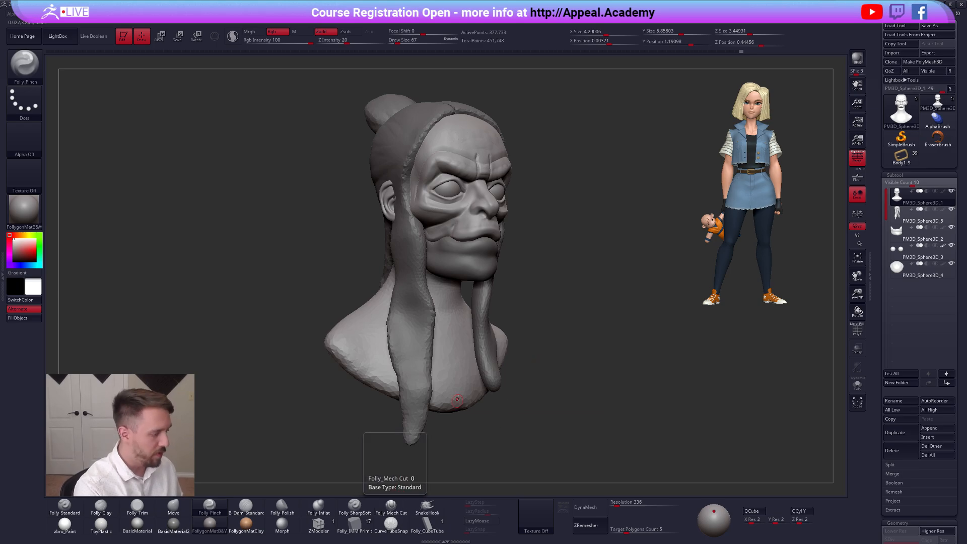
Change to the Folly_Clay brush with a larger draw size and hide the long hair subtool PM3D_Sphere3D_5
key(2)
key(space)
click(470, 322)
key(alt+s)
mouse_move(475, 325)
right_down()
mouse_move(457, 311)
mouse_move(444, 325)
right_up()
key(space)
click(459, 311)
key(alt+s)
click(951, 209)
Turn the bust to its side profile and compare the neck and shoulders with the reference painting
right_drag(539, 351, 615, 349)
right_drag(544, 343, 529, 373)
key(shift+f)
key(shift+f)
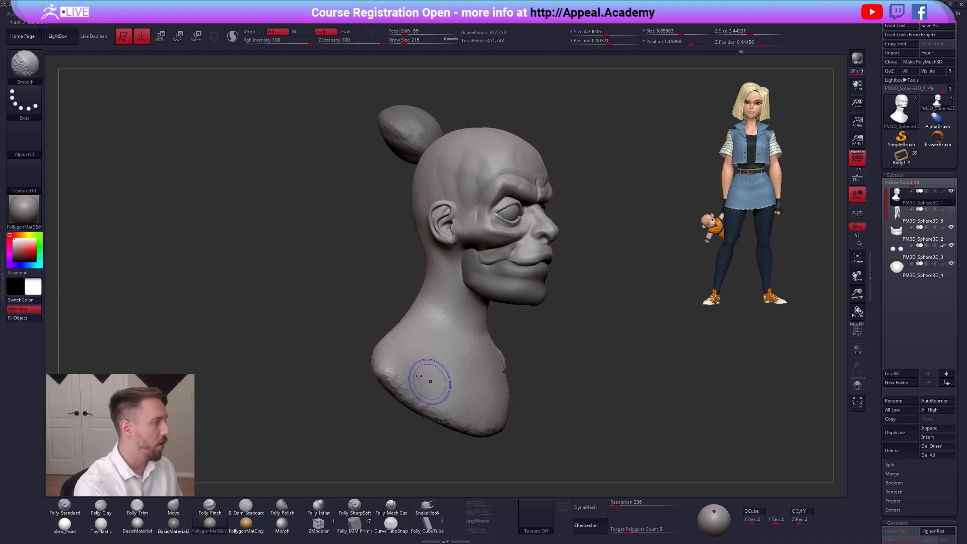
key(shift+z)
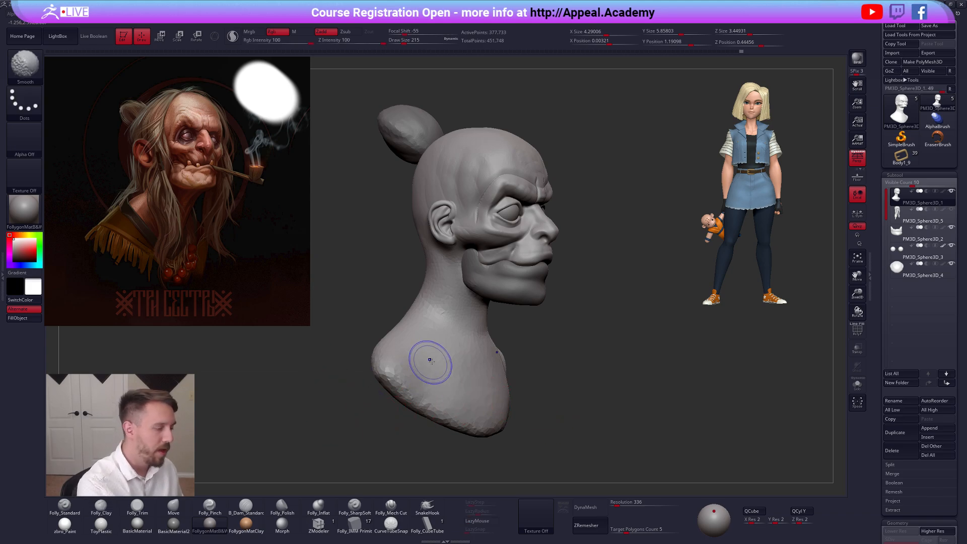
key(shift+z)
Build up the side of the neck and the shoulder with the Folly_Clay brush at draw size 306
right_drag(442, 319, 445, 320)
key(space)
mouse_move(444, 319)
mouse_down()
mouse_move(433, 282)
mouse_move(430, 363)
mouse_up()
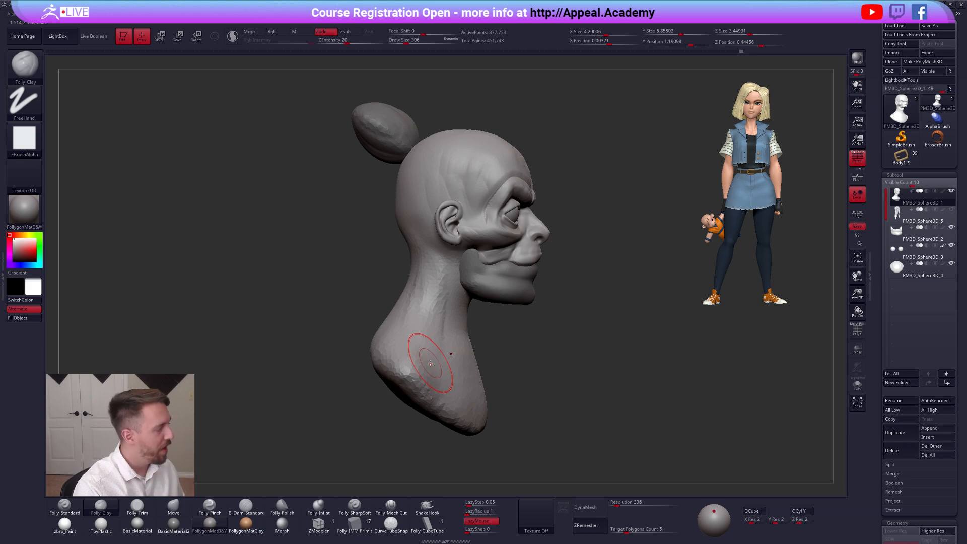
Check the bust against the reference painting, turn it to the front and change to the Move brush
key(shift+z)
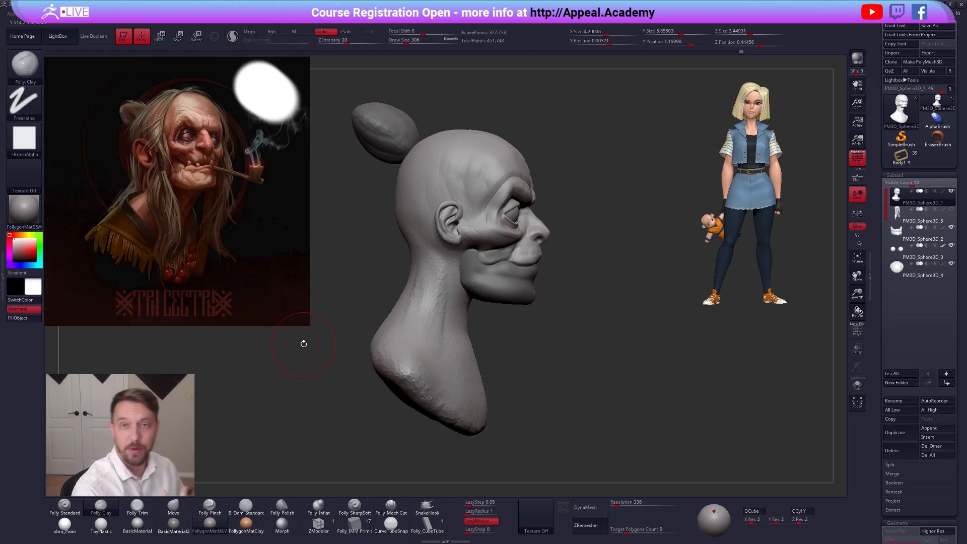
key(shift+z)
mouse_move(304, 343)
right_down()
mouse_move(529, 334)
mouse_move(486, 332)
right_up()
alt+right_drag(487, 333, 540, 345)
key(b)
key(m)
key(v)
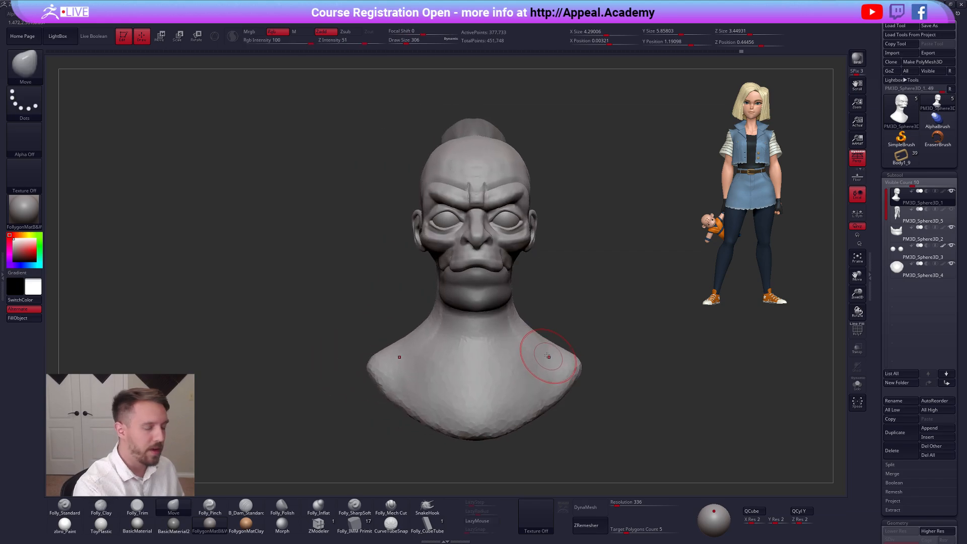
Adjust the shape of the face around the cheek with the Move brush, reducing the draw size to 96
key(space)
click(600, 278)
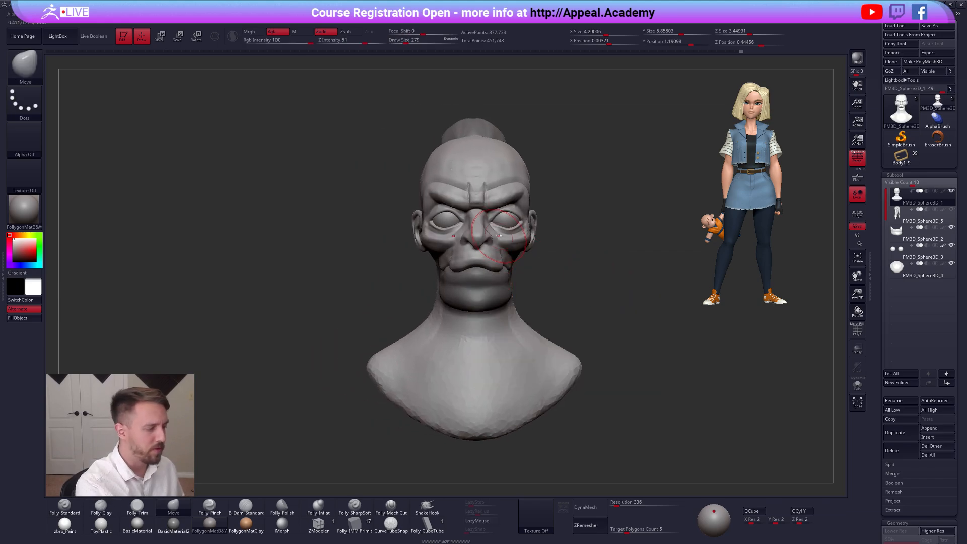
ctrl+right_drag(498, 236, 470, 282)
key(space)
click(468, 264)
right_drag(534, 277, 413, 287)
key(space)
click(504, 294)
drag(510, 296, 516, 289)
right_drag(516, 289, 558, 292)
drag(536, 281, 532, 277)
mouse_move(533, 286)
right_down()
mouse_move(548, 333)
mouse_move(626, 315)
mouse_move(629, 282)
mouse_move(627, 297)
right_up()
Isolate the eyeball subtool PM3D_Sphere3D_3 and paint black pupils with the Folly_Standard brush at draw size 67
click(894, 252)
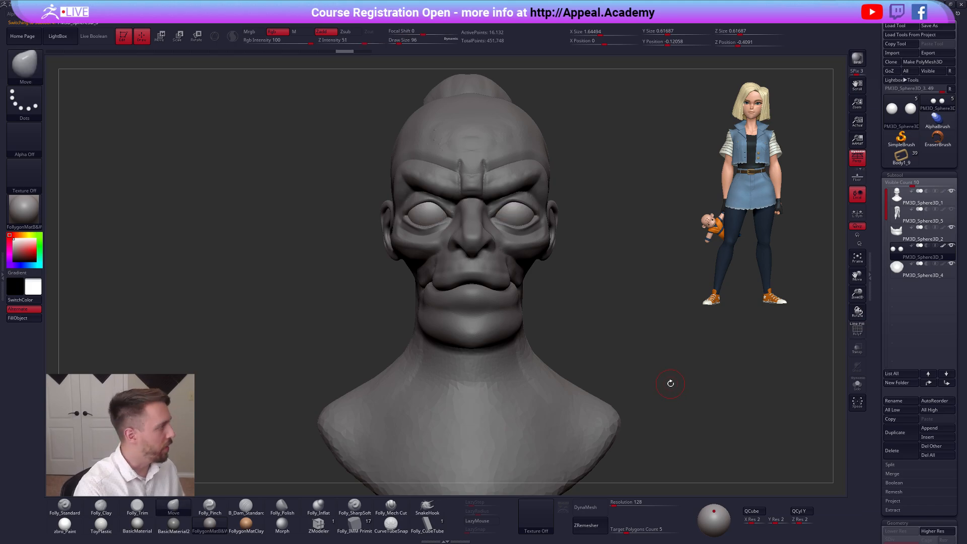
key(1)
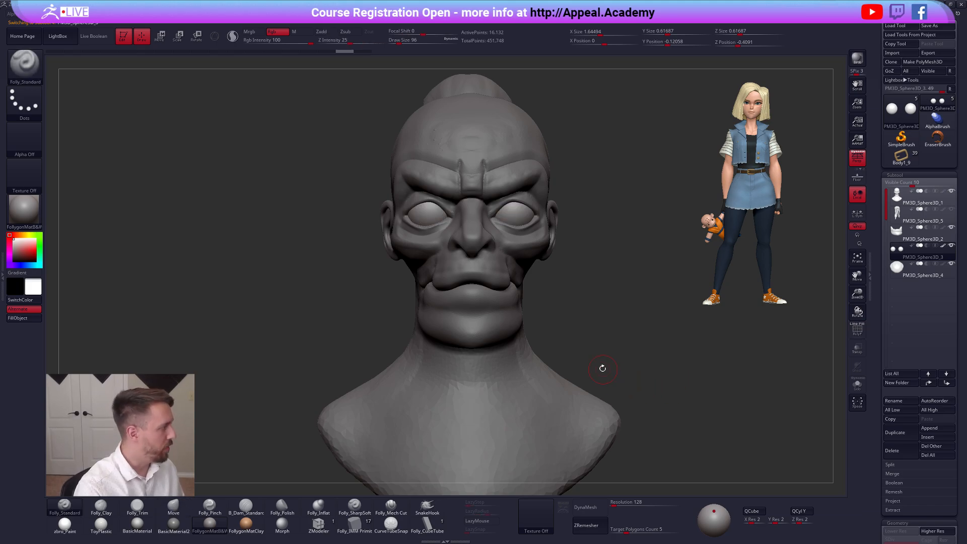
key(v)
key(v)
key(v)
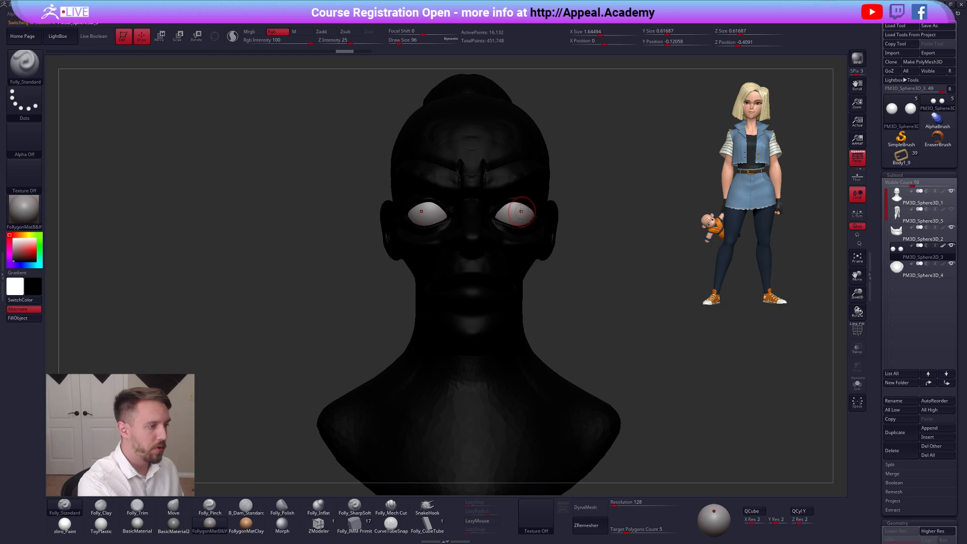
key(alt+s)
key(f)
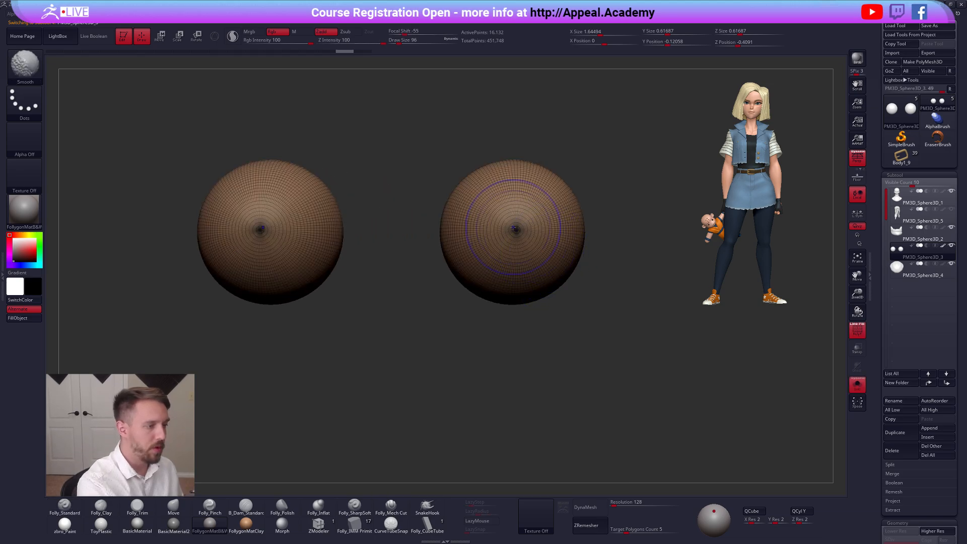
key(space)
drag(517, 230, 517, 231)
Hide the wireframe, show the whole bust again and swap the painting colours back
key(shift+f)
alt+drag(637, 309, 572, 288)
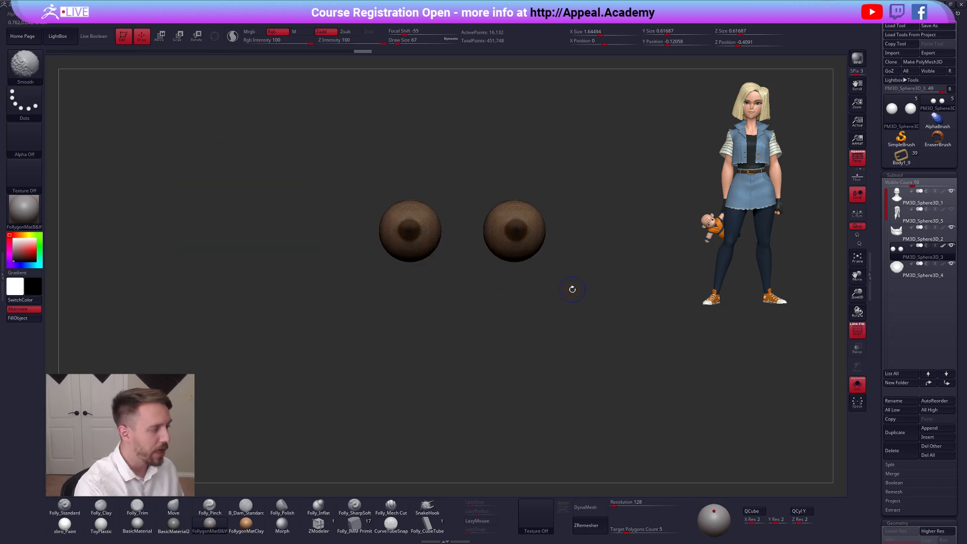
key(shift+f)
key(alt+s)
drag(655, 382, 605, 355)
key(v)
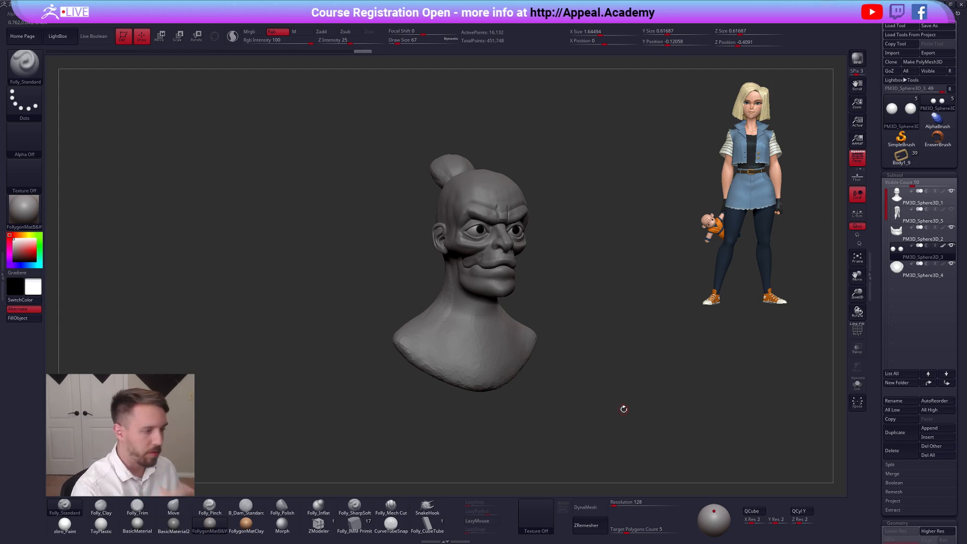
Place a Transpose line from the eyeball's centre in side view, using transparency and wireframe temporarily and turning perspective off
shift+drag(573, 312, 557, 269)
alt+drag(553, 234, 559, 310)
key(w)
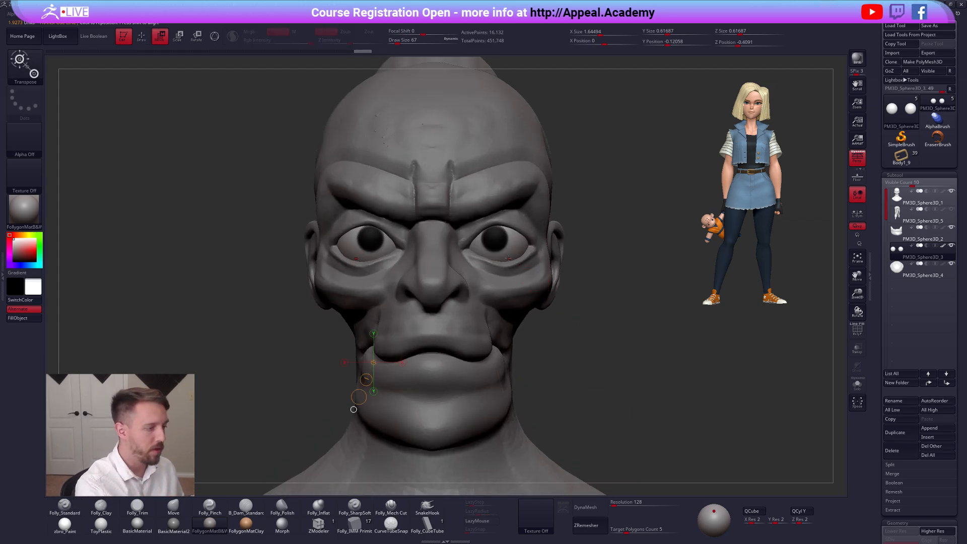
shift+drag(590, 272, 505, 285)
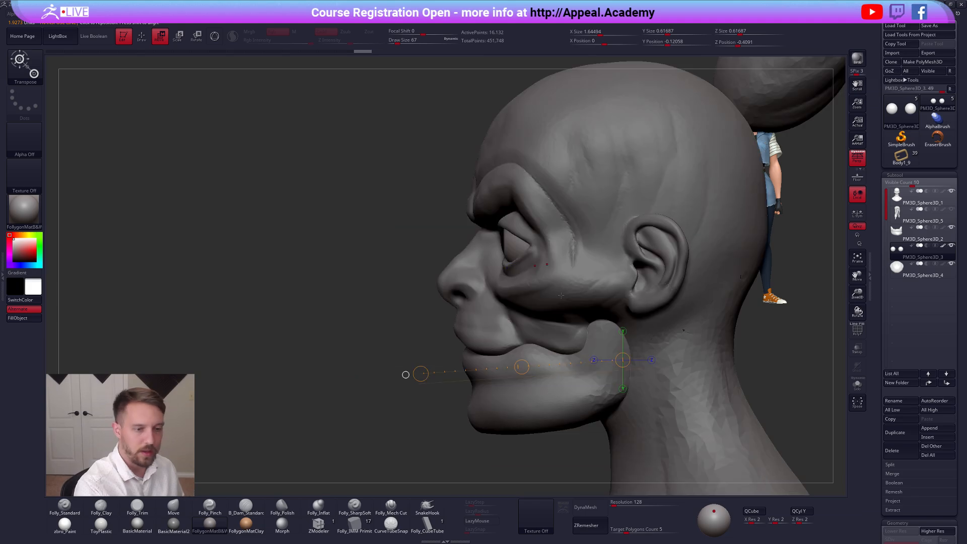
click(856, 349)
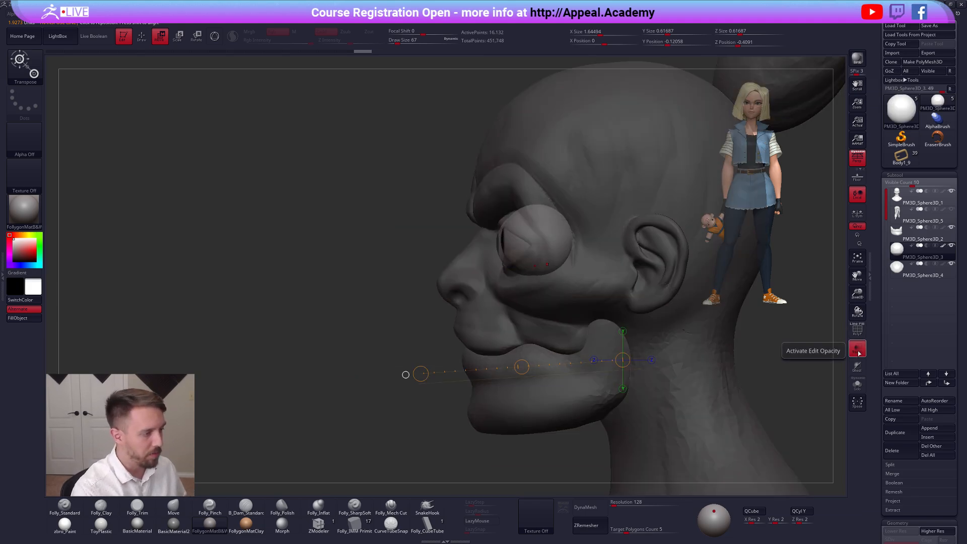
click(857, 329)
drag(539, 239, 402, 239)
click(857, 161)
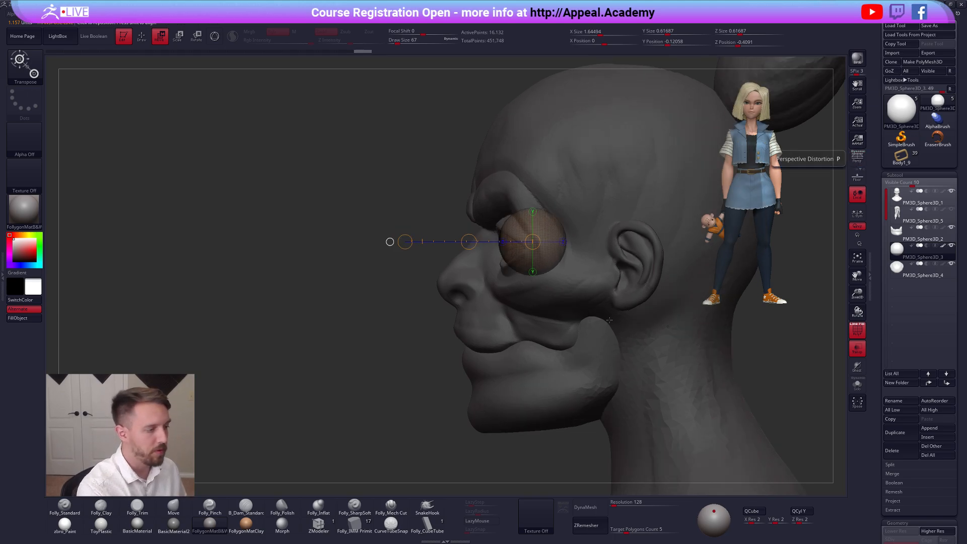
click(856, 353)
key(shift+f)
Rotate the eyeballs slightly with a Transpose line from the eye's centre in front view, and turn perspective back on
key(q)
right_drag(490, 285, 556, 290)
key(r)
drag(542, 241, 541, 370)
click(541, 383)
click(507, 272)
drag(507, 304, 507, 300)
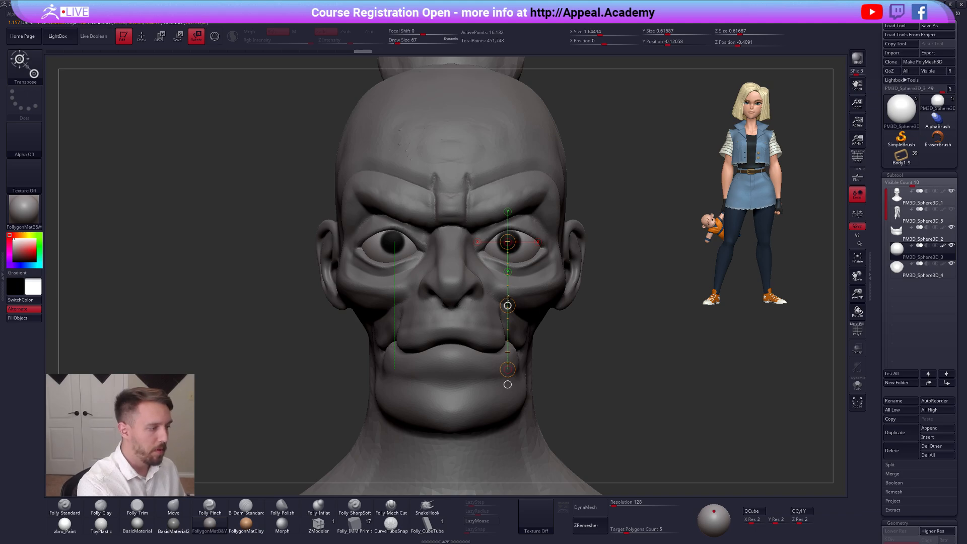
key(q)
drag(587, 349, 570, 372)
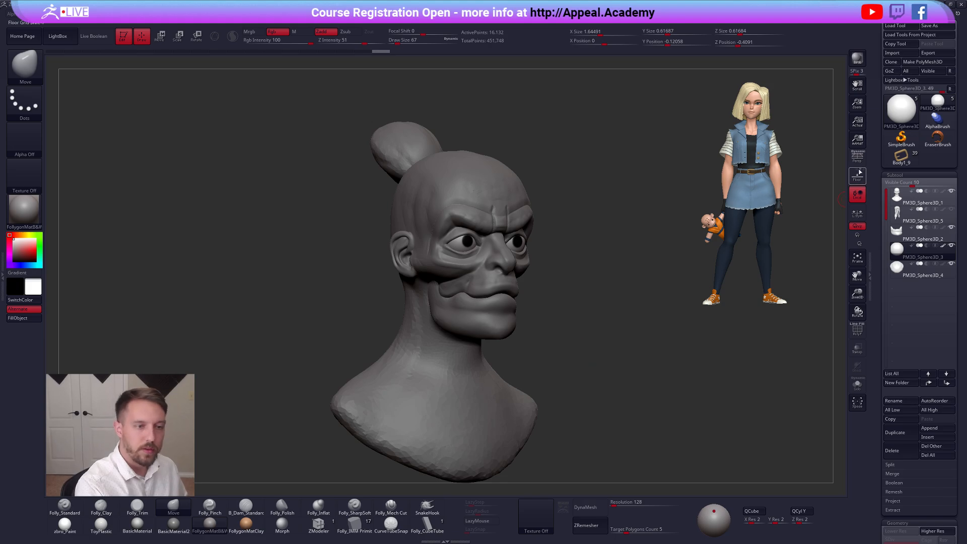
click(858, 160)
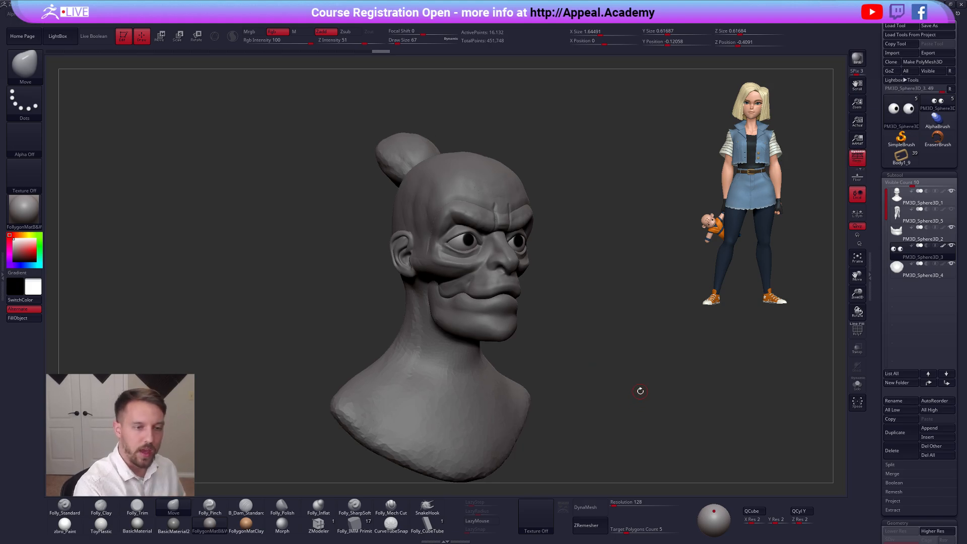
Show the hair subtool PM3D_Sphere3D_5 and adjust the head's eyelids with the Move brush at draw size 130
click(922, 197)
click(950, 209)
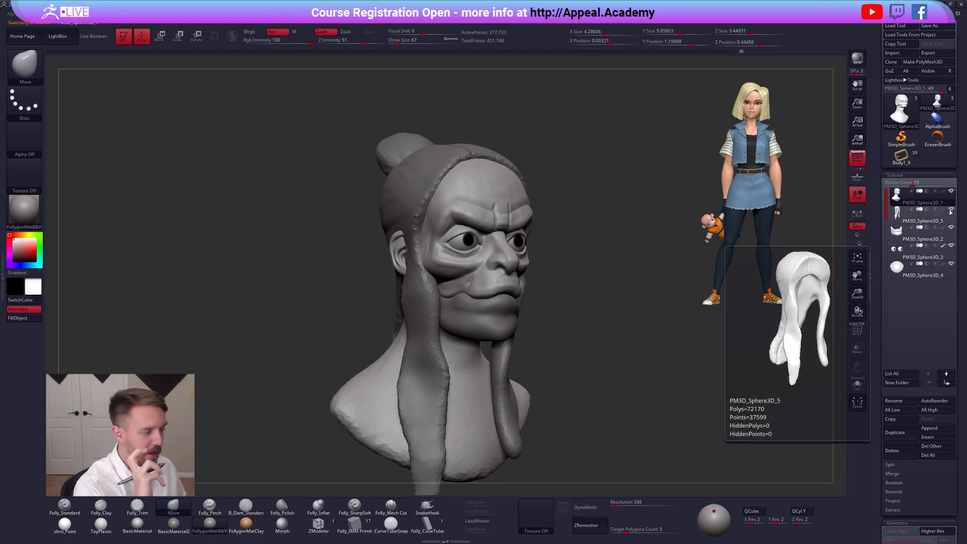
mouse_move(491, 281)
right_down()
mouse_move(485, 275)
mouse_move(538, 265)
mouse_move(537, 254)
mouse_move(513, 272)
mouse_move(512, 297)
right_up()
key(space)
drag(539, 247, 532, 245)
key(space)
mouse_move(533, 245)
right_down()
mouse_move(525, 287)
mouse_move(532, 231)
right_up()
drag(526, 233, 526, 239)
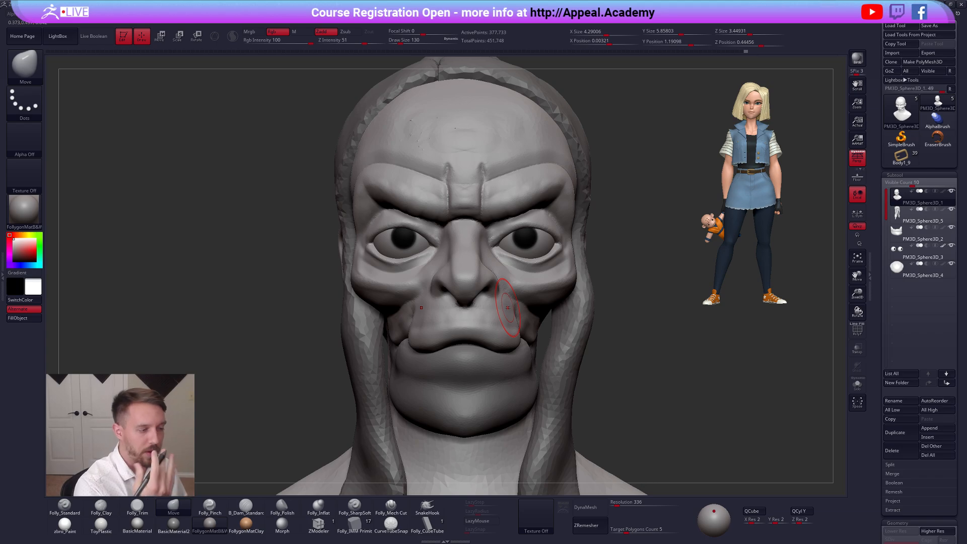
key(ctrl)
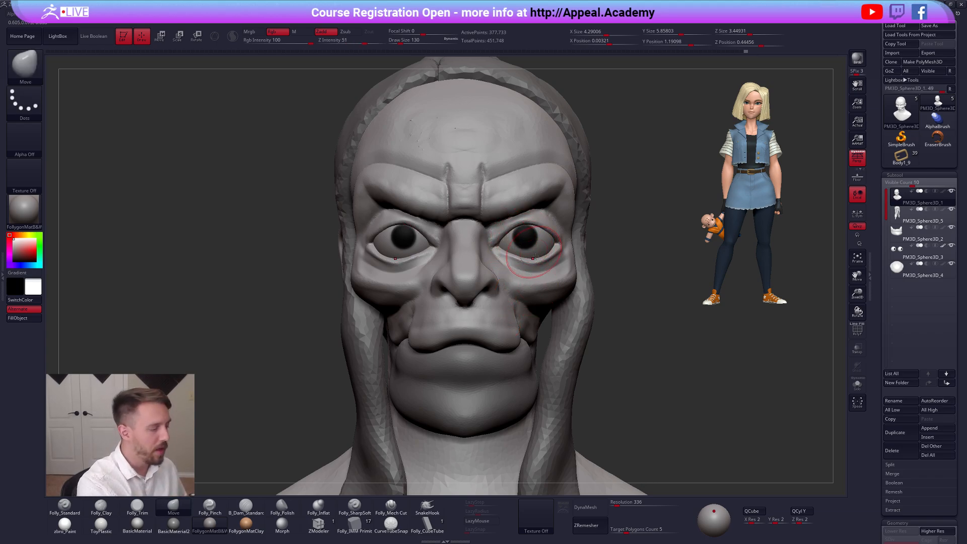
Reshape the lower eyelids from a low angle with the Move brush, starting at draw size 121
key(space)
drag(535, 254, 532, 253)
right_drag(550, 315, 536, 251)
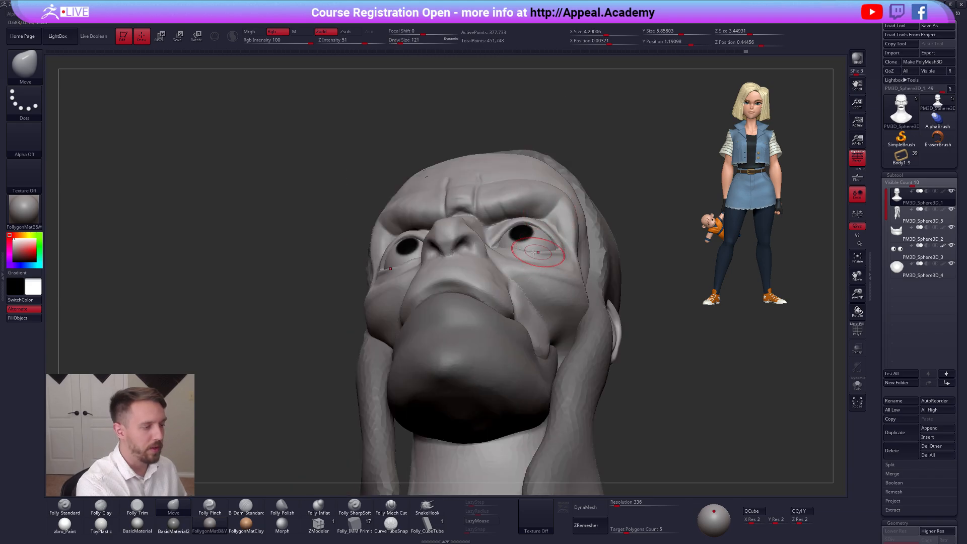
key(space)
drag(534, 253, 535, 250)
key(space)
mouse_move(535, 250)
right_down()
mouse_move(556, 258)
mouse_move(526, 234)
right_up()
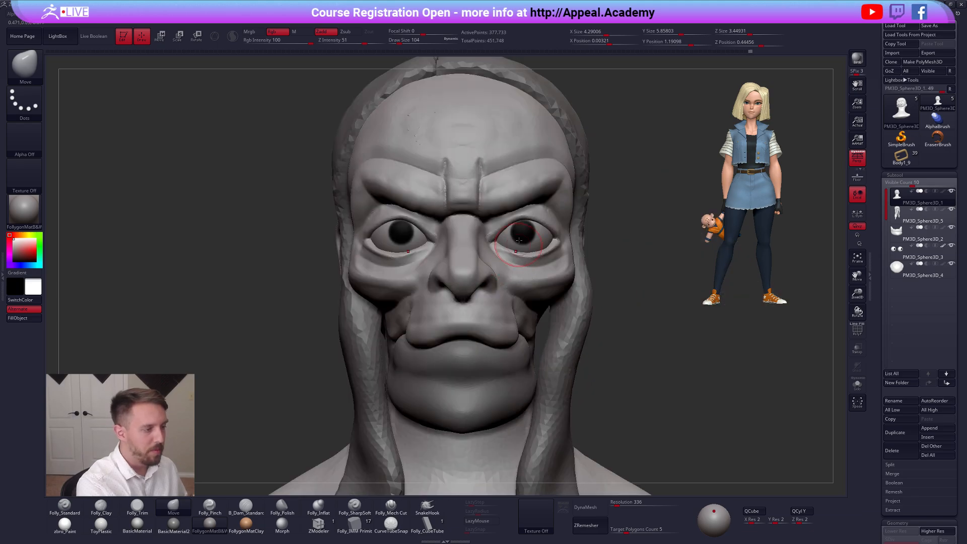
Try to lower the upper eyelids over the pupils with the Move brush at draw size 140
key(space)
drag(519, 231, 523, 230)
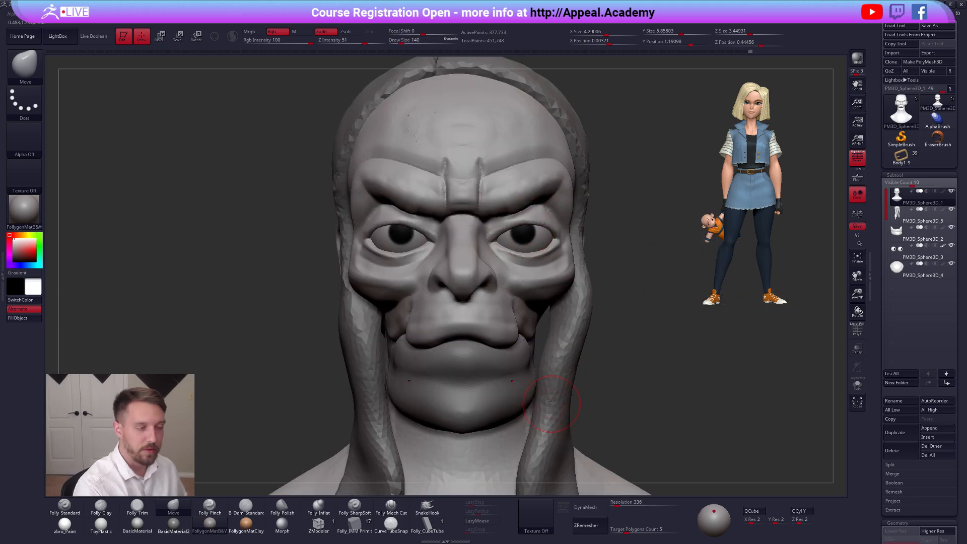
key(ctrl+z)
Refine the area around the lower eyelids with the Move brush at draw size 121
key(space)
drag(530, 270, 528, 270)
ctrl+right_drag(542, 248, 520, 229)
alt+right_drag(585, 362, 598, 358)
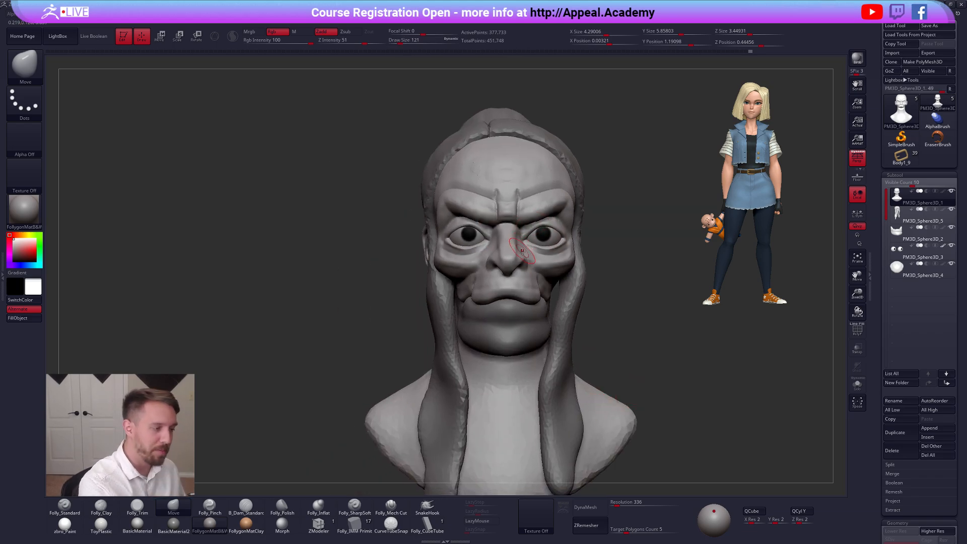
Make the head subtool active again and enlarge the Move brush to draw size 252
click(905, 232)
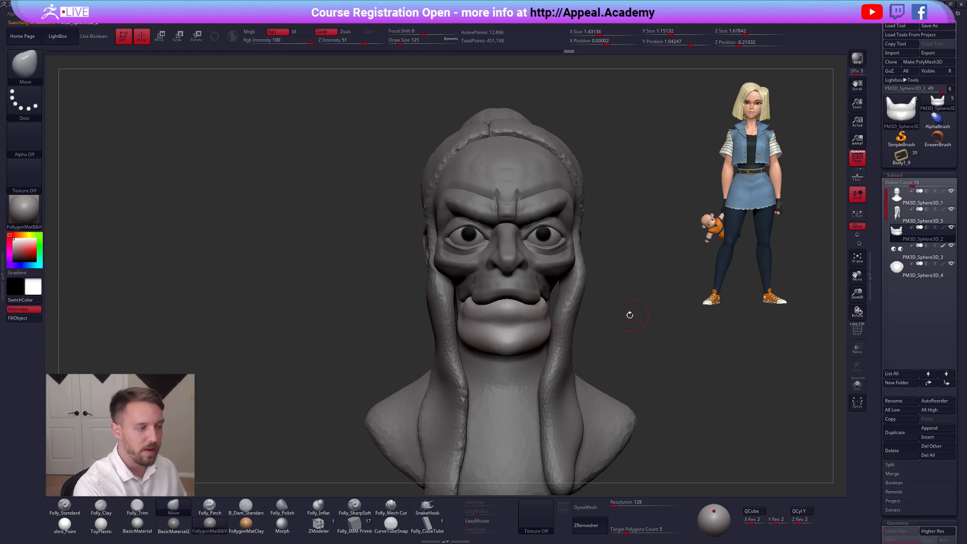
key(bracketright)
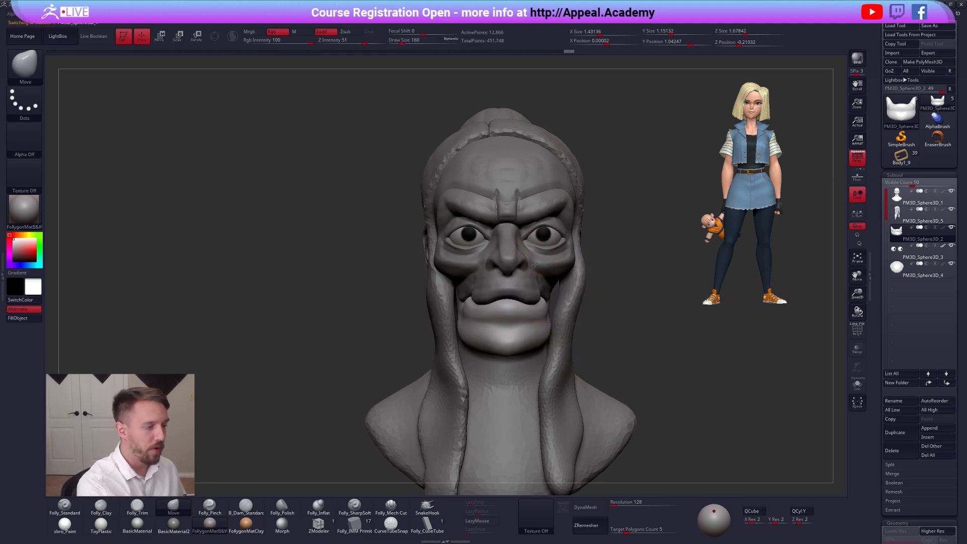
alt+click(534, 264)
key(space)
drag(534, 264, 543, 264)
key(1)
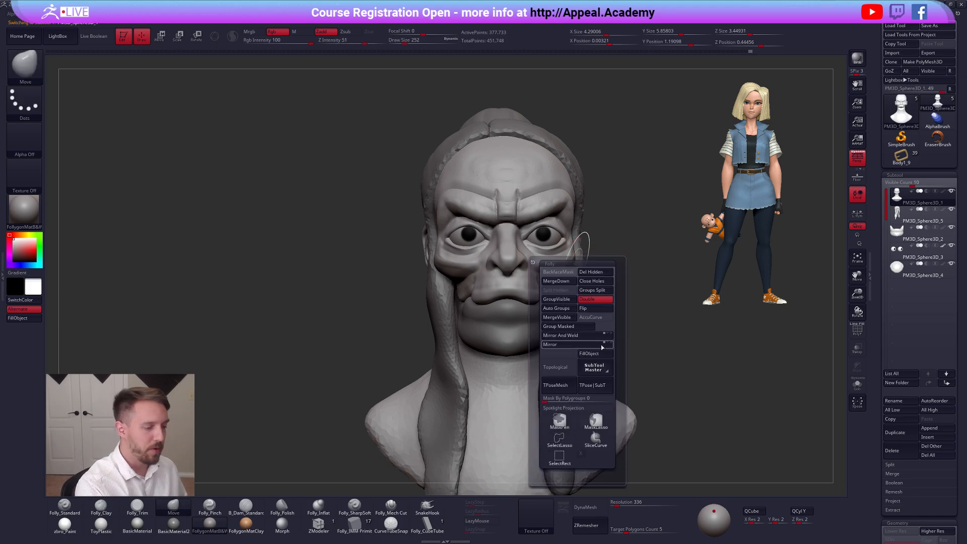
click(600, 319)
Reshape the outer brow and temple from a three-quarter view with the Move brush at draw size 215
drag(629, 272, 737, 305)
key(space)
drag(490, 233, 479, 233)
drag(624, 267, 673, 268)
drag(480, 251, 478, 248)
key(bracketright)
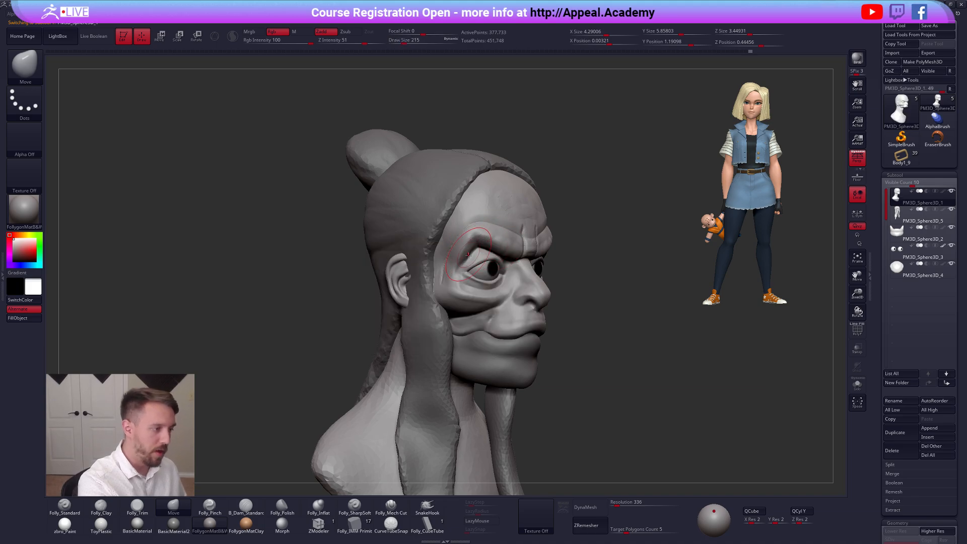
drag(465, 258, 474, 259)
drag(640, 267, 556, 266)
key(bracketleft)
key(bracketleft)
Isolate the head subtool, turn it to its side profile and change to the Folly_Clay brush
alt+drag(593, 334, 544, 356)
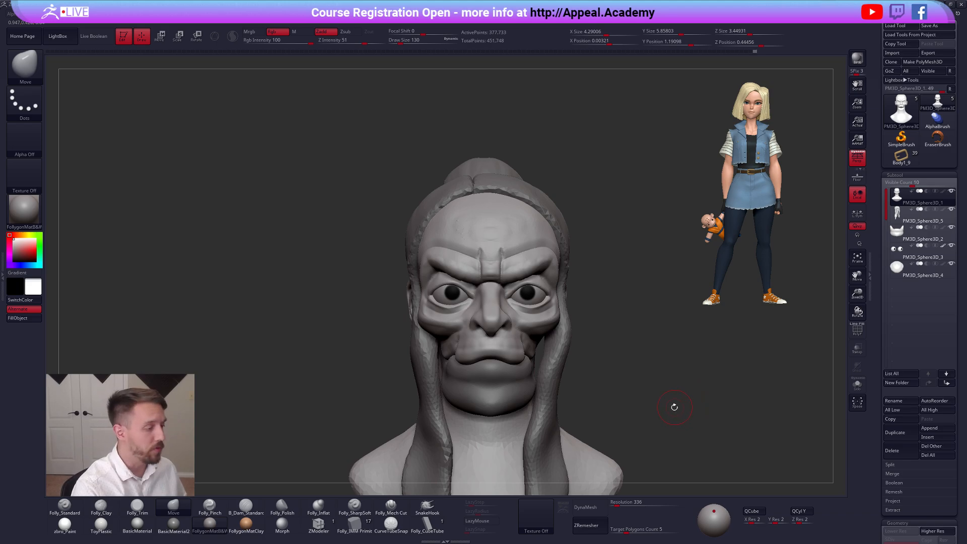
alt+drag(604, 360, 610, 315)
key(alt+shift+s)
alt+drag(605, 189, 589, 242)
key(shift+f)
alt+drag(519, 240, 506, 286)
mouse_move(649, 297)
mouse_down()
mouse_move(573, 311)
mouse_move(644, 274)
mouse_move(561, 287)
mouse_up()
key(2)
Display the head's wireframe without polygroup colours to examine the mesh density on the skull
key(shift+f)
key(shift+f)
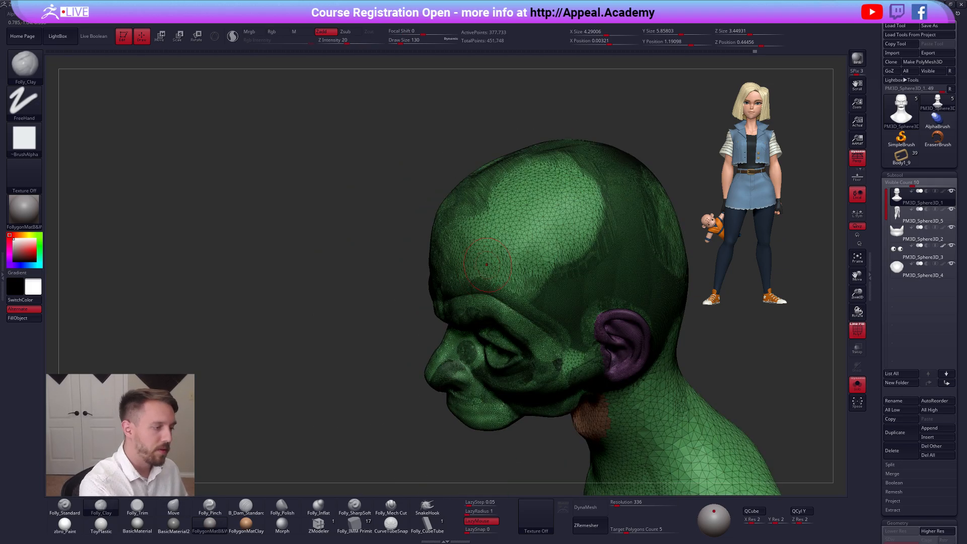
alt+drag(368, 337, 332, 378)
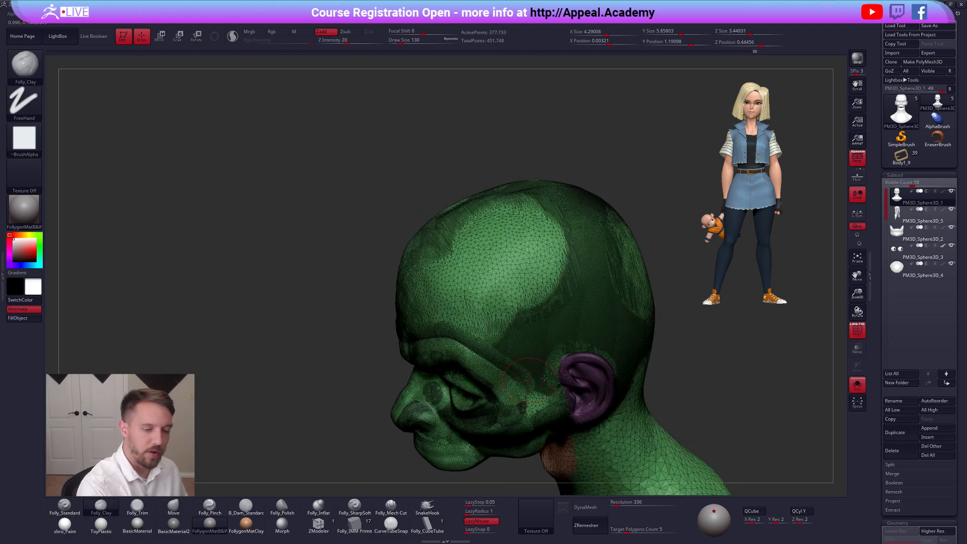
click(856, 327)
drag(762, 362, 752, 355)
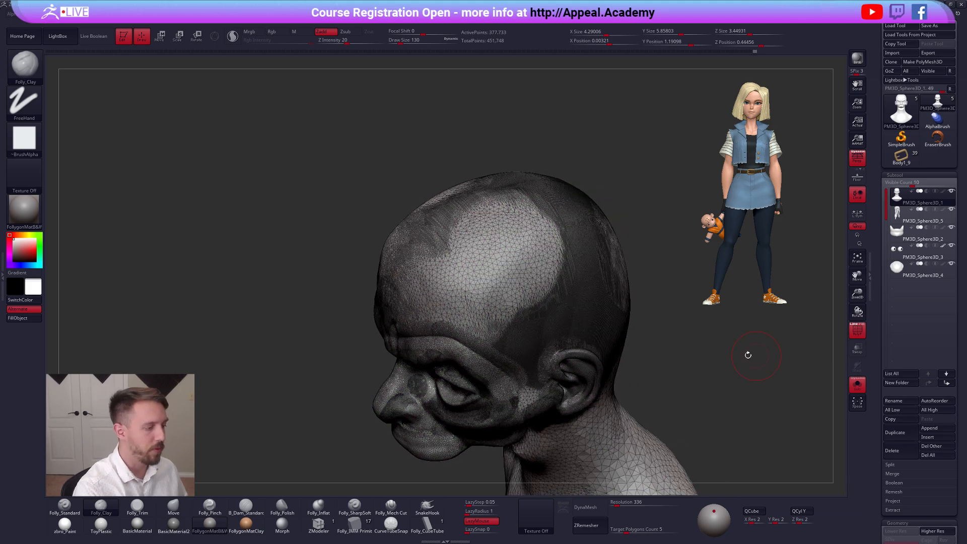
Enable Sculptris Pro and even out the side of the skull with the Smooth and Folly_Clay brushes at draw size 203
right_drag(560, 330, 574, 336)
mouse_move(523, 292)
shift+mouse_down()
mouse_move(493, 322)
mouse_move(515, 327)
mouse_move(544, 292)
shift+mouse_up()
key(space)
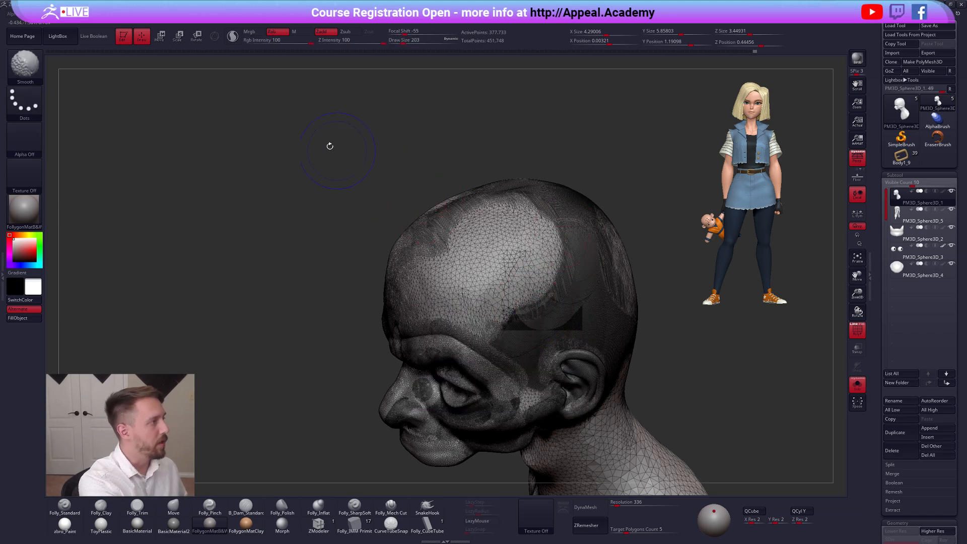
click(232, 36)
mouse_move(538, 298)
shift+mouse_down()
mouse_move(521, 308)
mouse_move(529, 324)
mouse_move(566, 279)
mouse_move(574, 236)
shift+mouse_up()
shift+drag(505, 260, 537, 278)
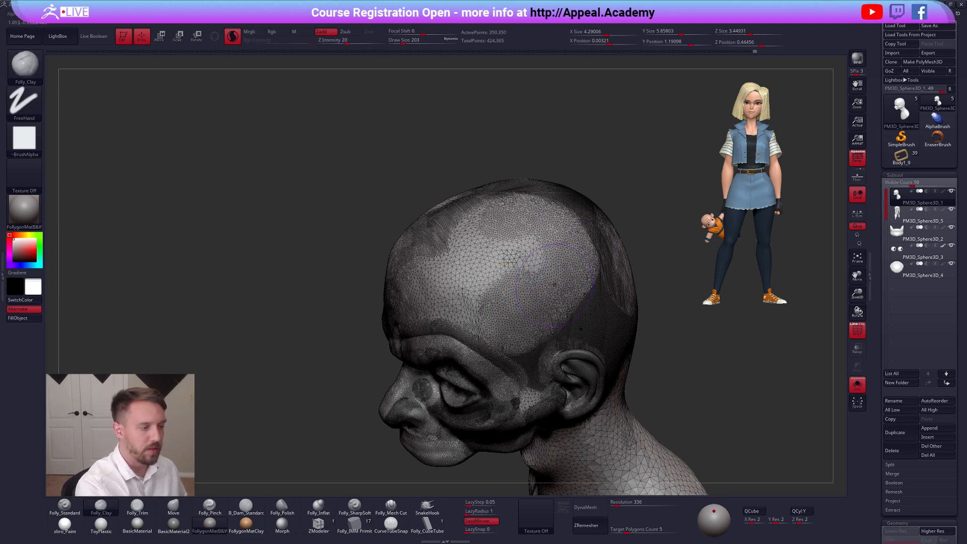
key(shift+f)
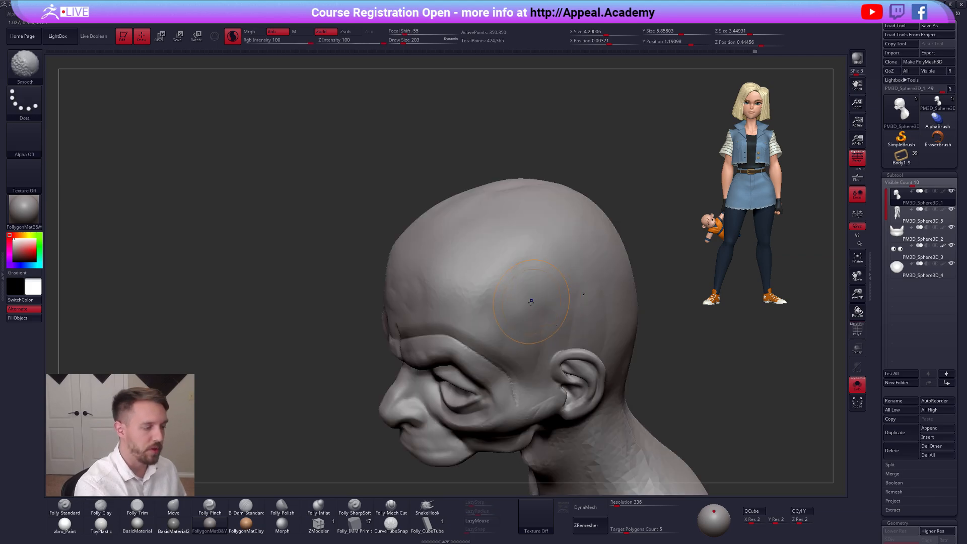
click(526, 273)
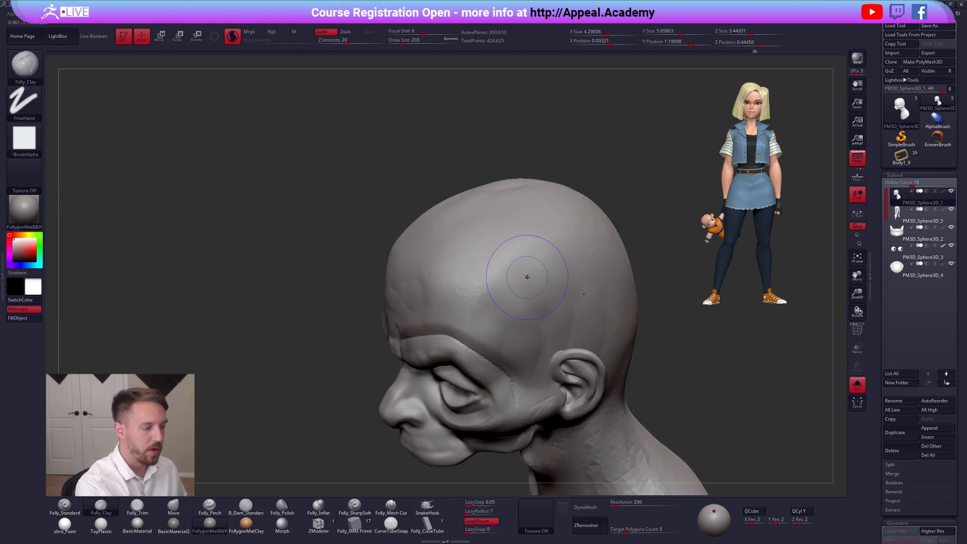
key(shift+f)
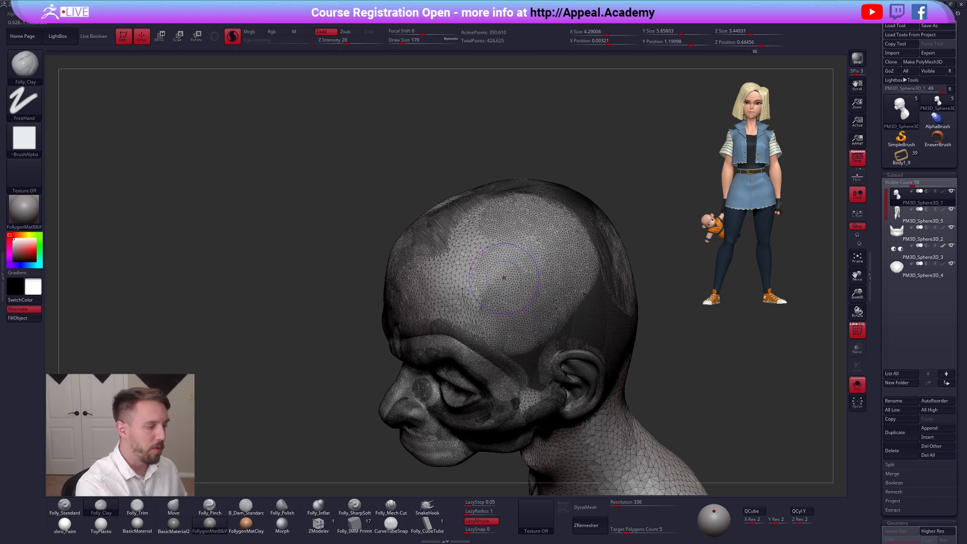
Test a long Folly_Clay stroke across the side of the skull at draw size 292
key(shift)
key(space)
mouse_move(464, 283)
mouse_down()
mouse_move(521, 250)
mouse_move(589, 236)
mouse_up()
key(shift+f)
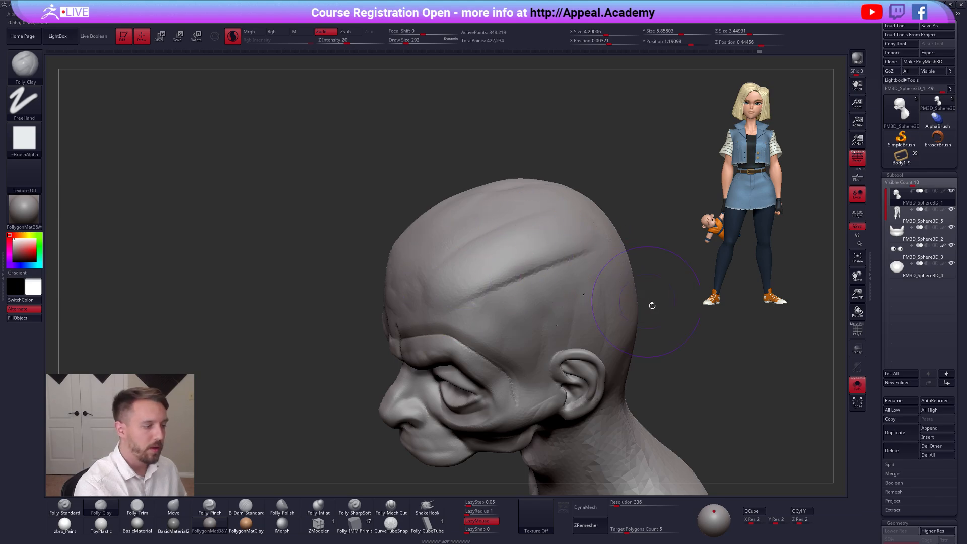
Test a finer Folly_Clay stroke above the first one on the skull at draw size 81
key(shift+f)
scroll(505, 279, up, 3)
key(space)
drag(505, 280, 500, 278)
key(space)
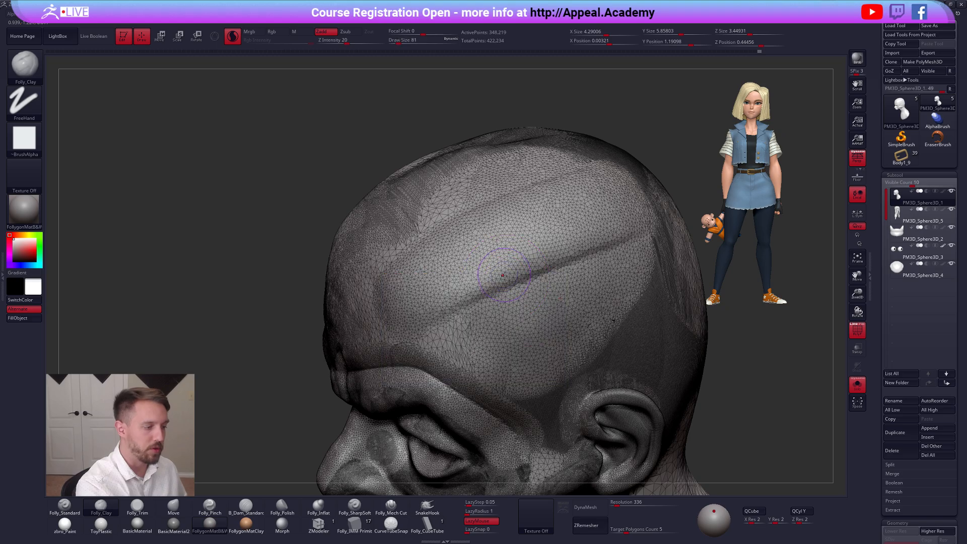
drag(398, 300, 527, 241)
key(shift+f)
Test a thin Folly_Clay stroke on the temple above the ear at draw size 49
right_drag(559, 301, 583, 307)
key(space)
drag(534, 298, 532, 297)
right_drag(531, 297, 467, 348)
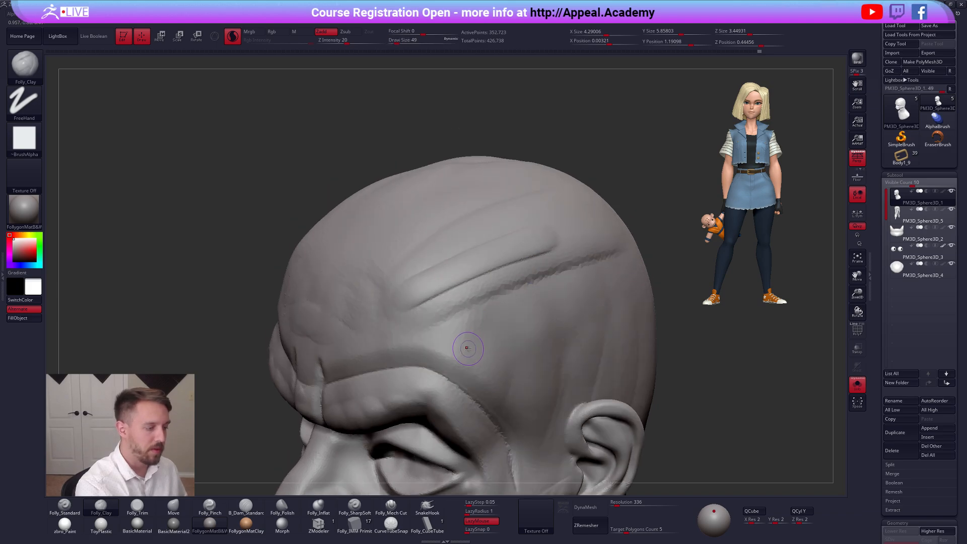
drag(479, 341, 587, 302)
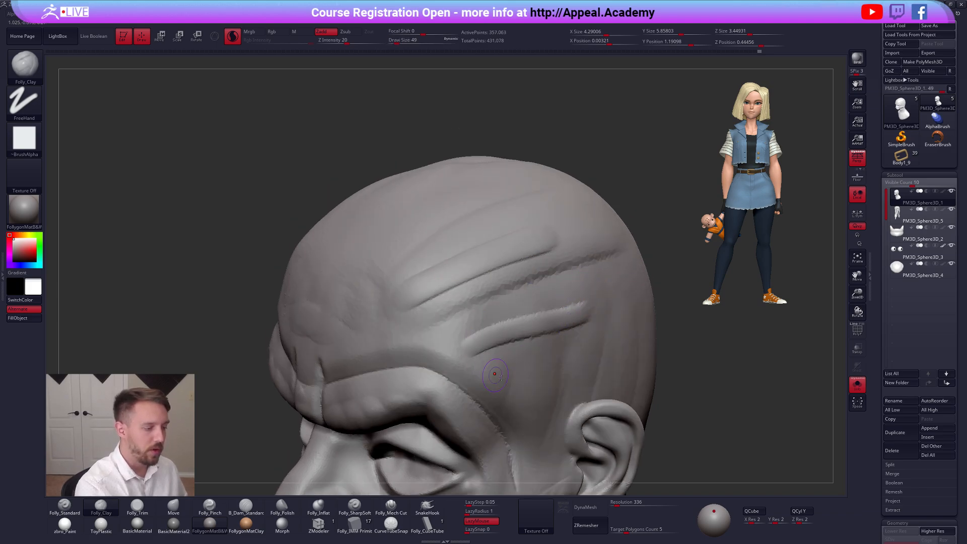
Undo the three test clay strokes on the side of the skull
right_drag(564, 373, 562, 373)
key(ctrl+z)
key(ctrl+z)
key(ctrl+z)
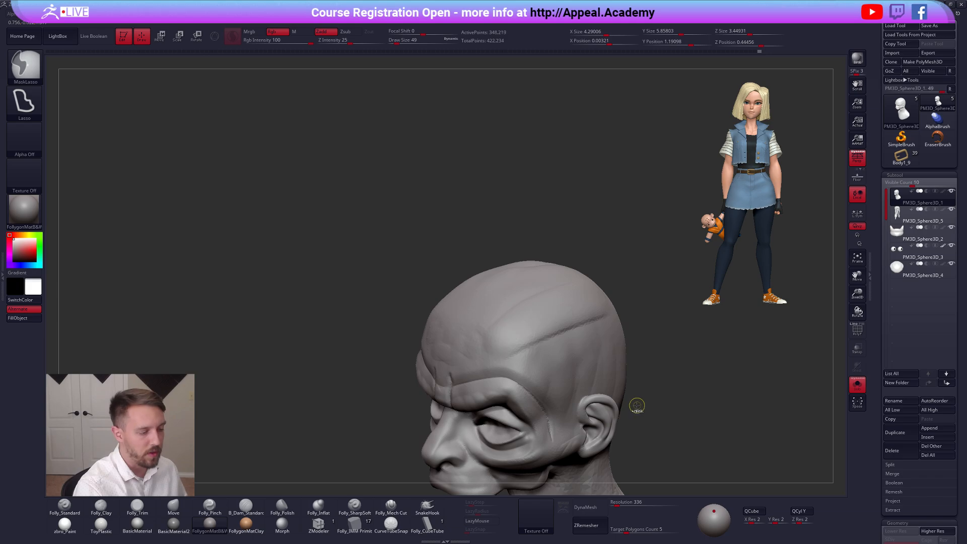
Smooth the side and upper part of the skull with Sculptris Pro active, using a draw size of 227
alt+right_drag(566, 338, 552, 253)
key(space)
drag(551, 253, 559, 249)
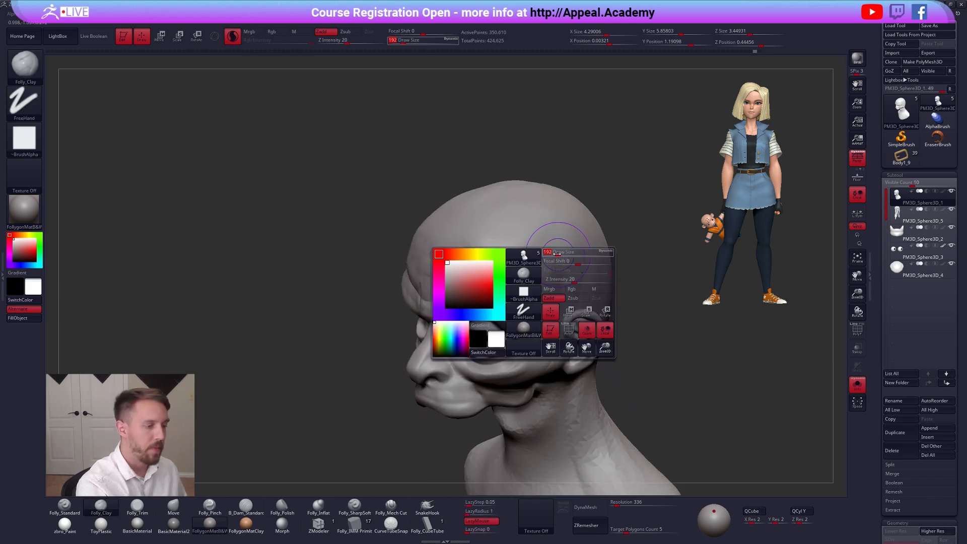
key(shift+f)
right_drag(605, 296, 569, 302)
key(space)
drag(569, 302, 572, 302)
right_drag(573, 302, 544, 362)
mouse_move(546, 259)
shift+mouse_down()
mouse_move(533, 237)
mouse_move(499, 227)
mouse_move(496, 293)
shift+mouse_up()
right_drag(496, 293, 486, 305)
mouse_move(479, 261)
shift+mouse_down()
mouse_move(466, 289)
mouse_move(486, 302)
shift+mouse_up()
key(shift+f)
Change to the Folly_Trim brush and smooth the crown and forehead of the skull
right_drag(515, 275, 571, 250)
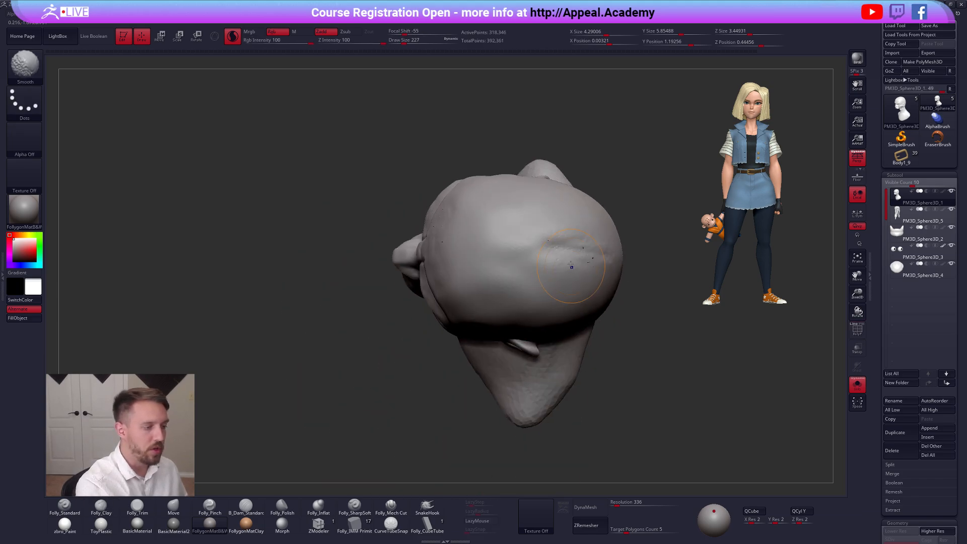
key(3)
mouse_move(548, 260)
shift+mouse_down()
mouse_move(556, 250)
mouse_move(507, 253)
shift+mouse_up()
right_drag(591, 292, 583, 279)
shift+drag(455, 185, 418, 176)
Show all subtools again, set the brush to draw size 292 and display the painted reference image
right_click(557, 345)
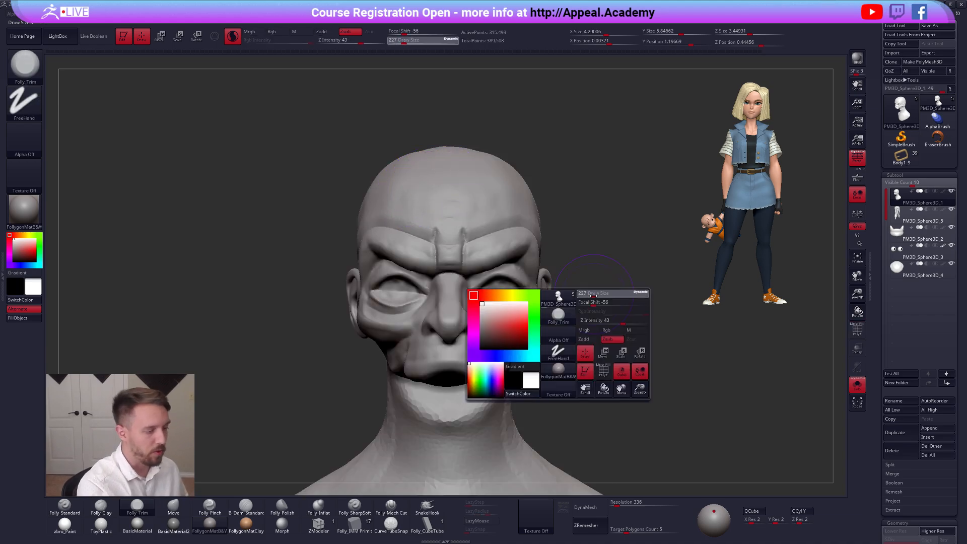
key(alt+s)
ctrl+right_drag(581, 298, 587, 353)
key(space)
drag(529, 322, 542, 323)
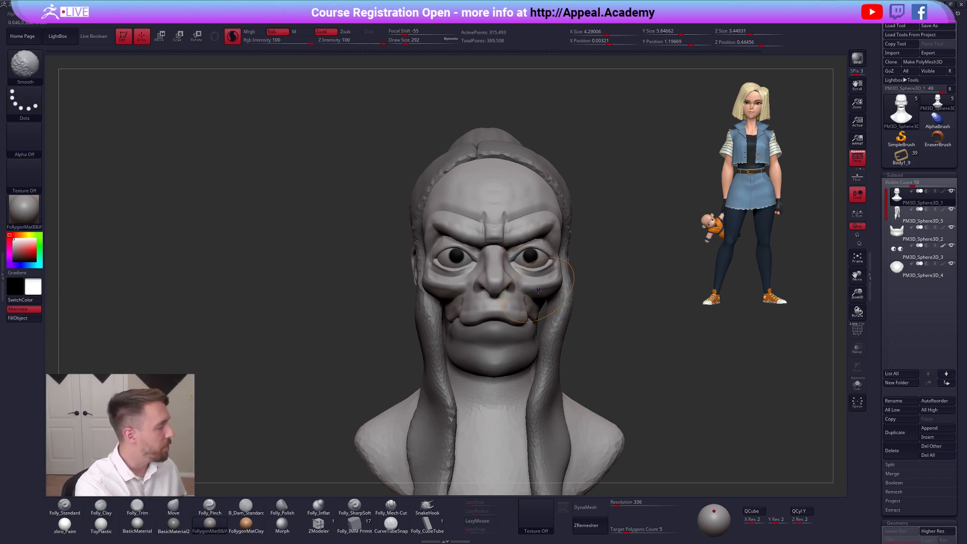
key(shift+z)
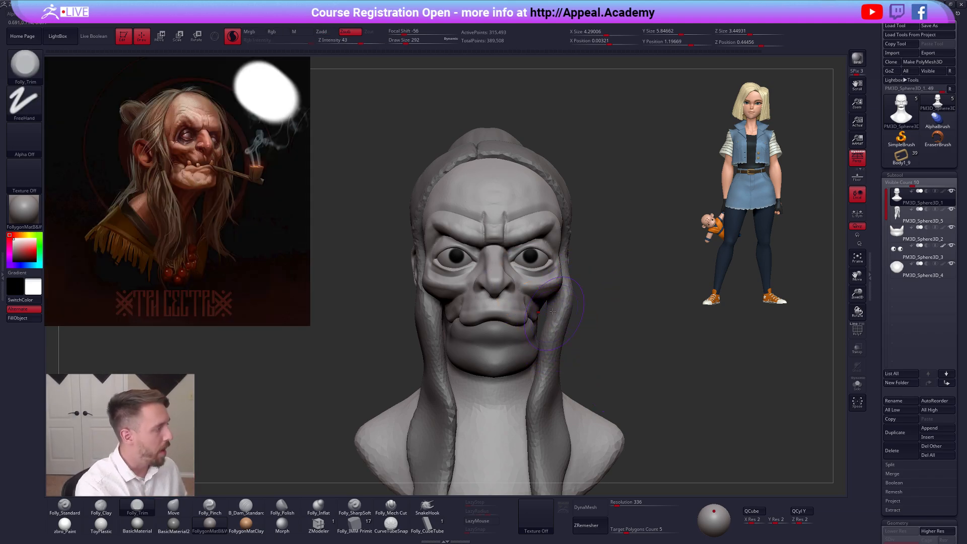
Change to the Move brush at draw size 192 to adjust the brow and eye area of the head
key(b)
key(m)
key(v)
right_drag(503, 236, 547, 236)
right_drag(460, 232, 537, 230)
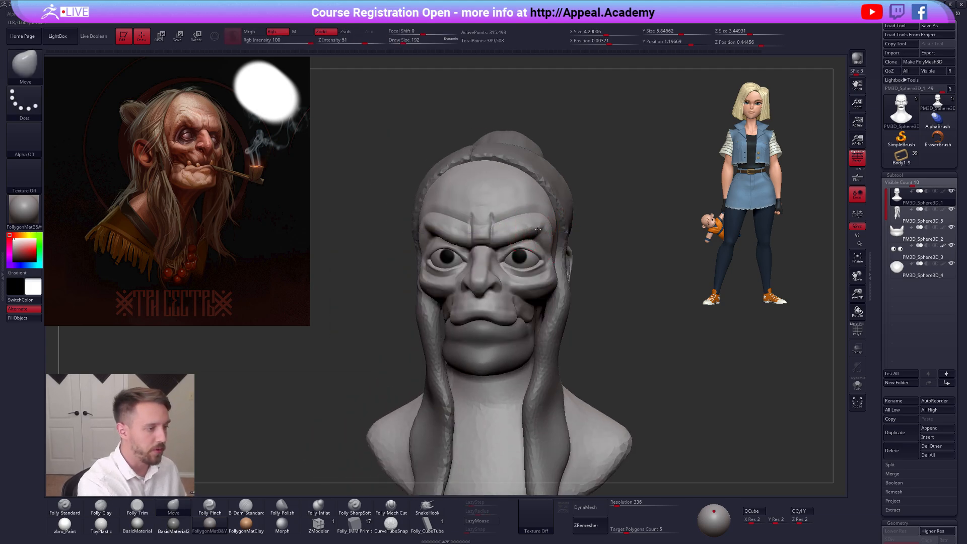
key(ctrl+space)
click(579, 286)
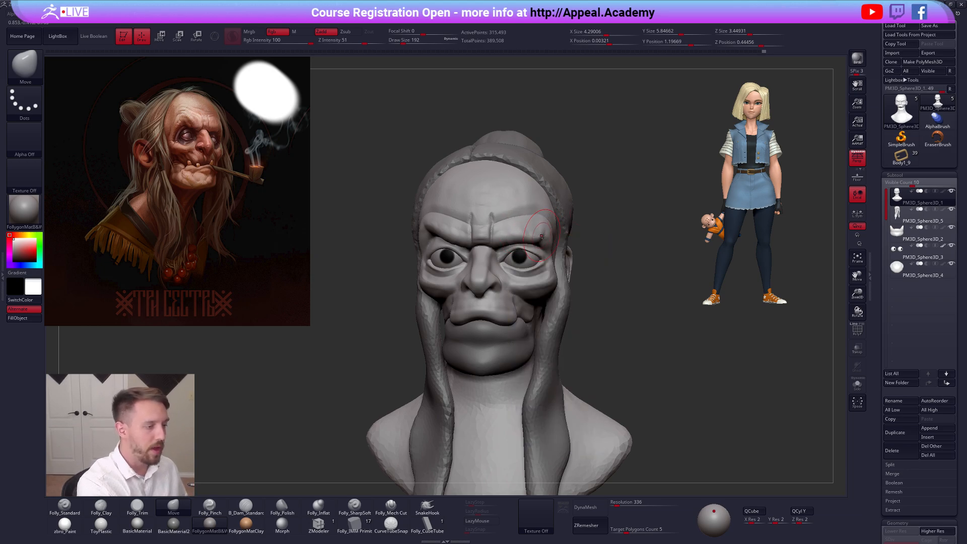
right_drag(537, 242, 522, 231)
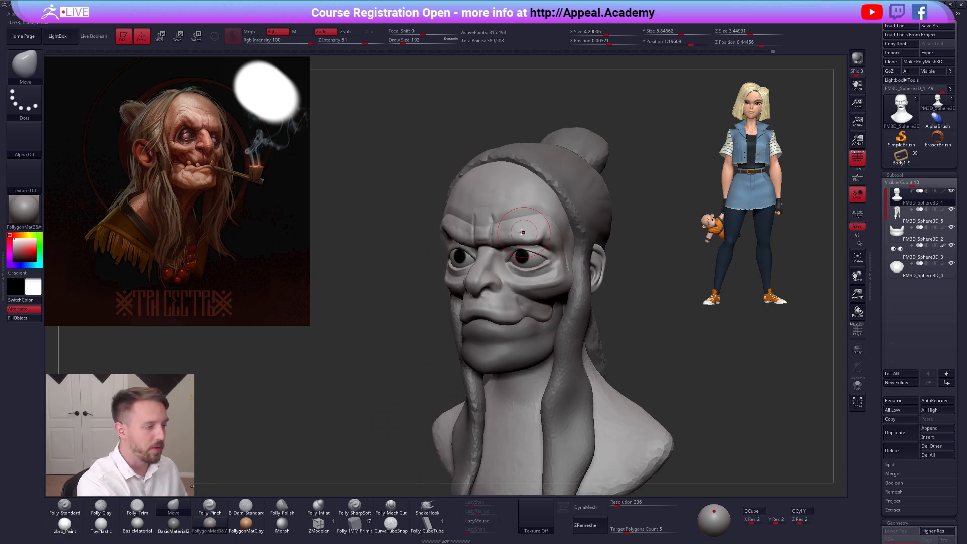
Carve into the outer brow, then return to the Move brush and set its draw size to 170
key(2)
mouse_move(540, 237)
alt+mouse_down()
mouse_move(549, 217)
mouse_move(547, 240)
alt+mouse_up()
shift+right_drag(547, 240, 539, 246)
key(4)
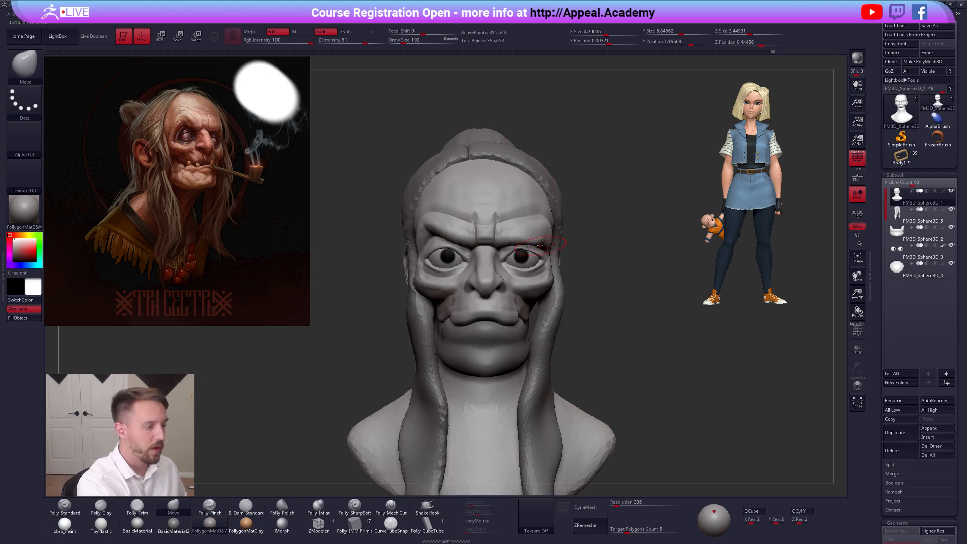
key(space)
drag(527, 256, 524, 255)
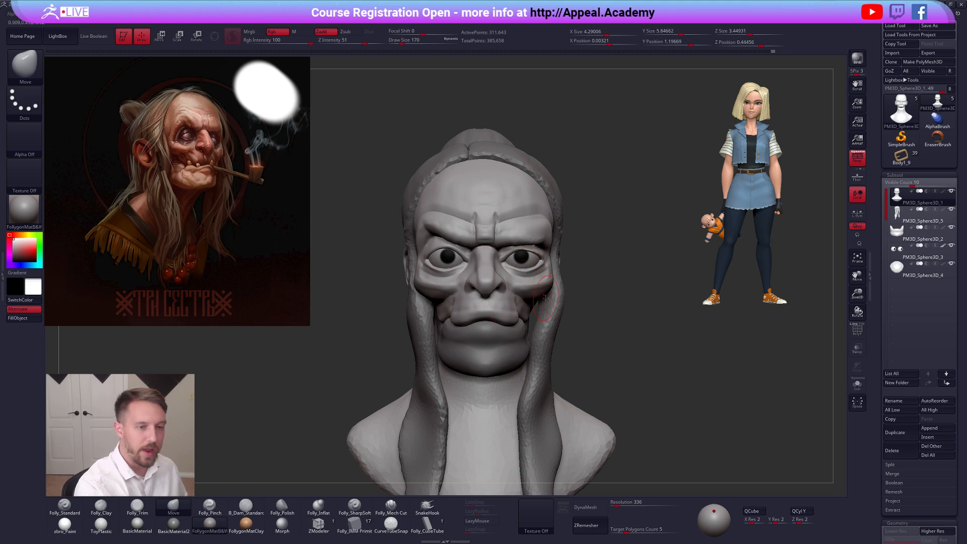
Make the eyes subtool active, mask one eyeball and place a vertical Transpose move line on the other
click(921, 252)
key(alt+s)
ctrl+right_drag(507, 233, 501, 250)
mouse_move(477, 225)
ctrl+mouse_down()
mouse_move(578, 269)
mouse_move(554, 224)
ctrl+mouse_up()
ctrl+click(564, 221)
key(alt+s)
key(w)
mouse_move(530, 260)
shift+mouse_down()
mouse_move(529, 301)
mouse_move(529, 292)
shift+mouse_up()
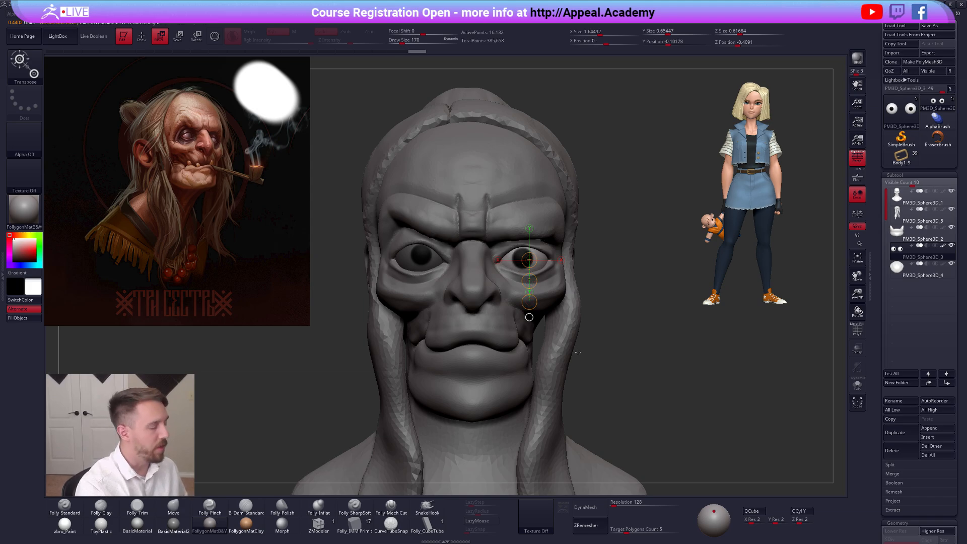
key(q)
shift+drag(591, 311, 587, 308)
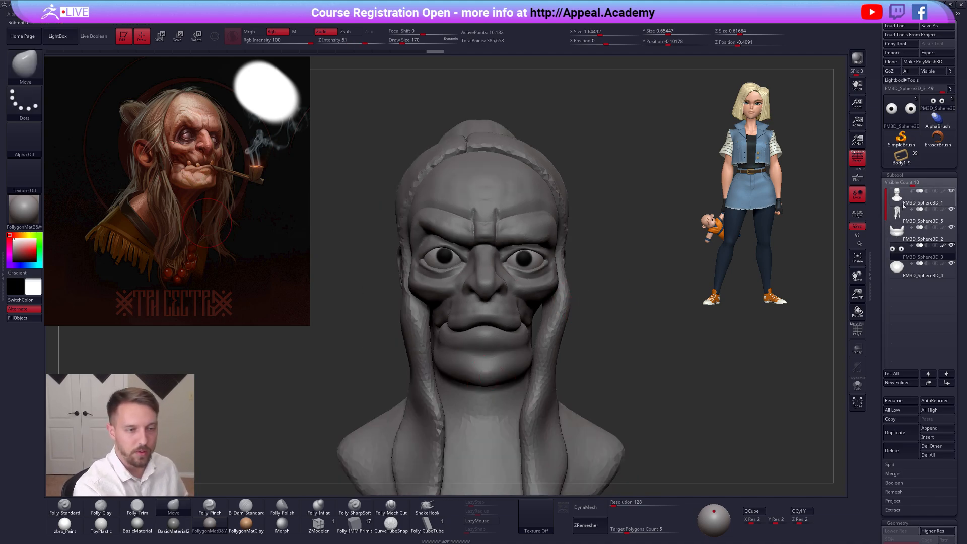
Make the head subtool active again and set the Move brush to draw size 140 for the eye area
click(904, 203)
key(space)
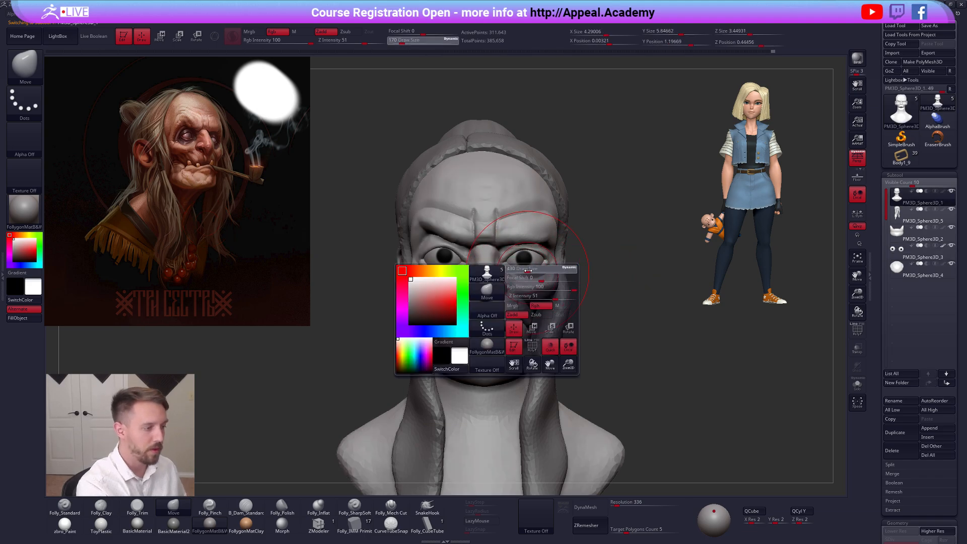
key(space)
drag(536, 269, 528, 260)
key(space)
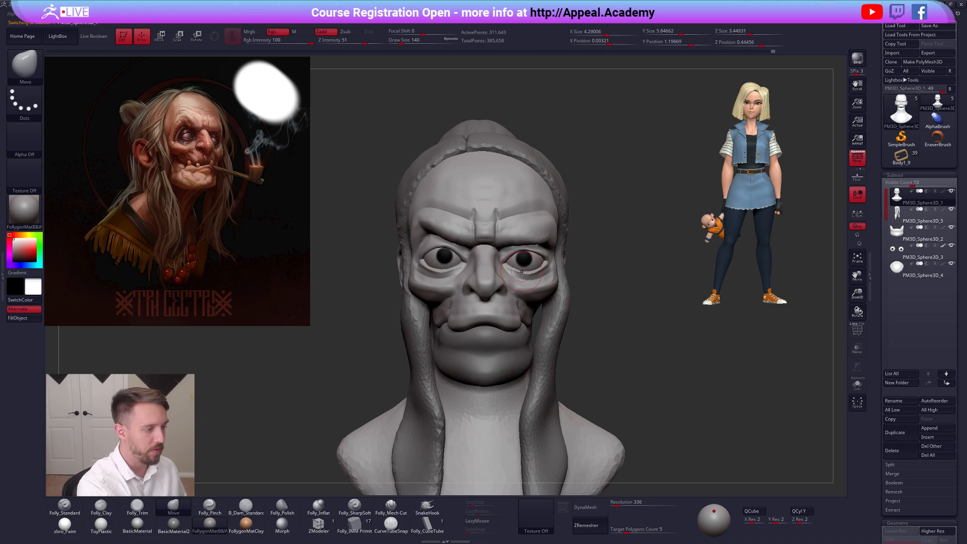
key(bracketright)
Adjust the forms around the eye from a three-quarter view with the Move brush at draw size 140
alt+right_drag(470, 268, 533, 285)
right_drag(433, 262, 486, 253)
key(space)
mouse_move(485, 252)
mouse_down()
mouse_move(497, 249)
mouse_move(465, 259)
mouse_up()
key(space)
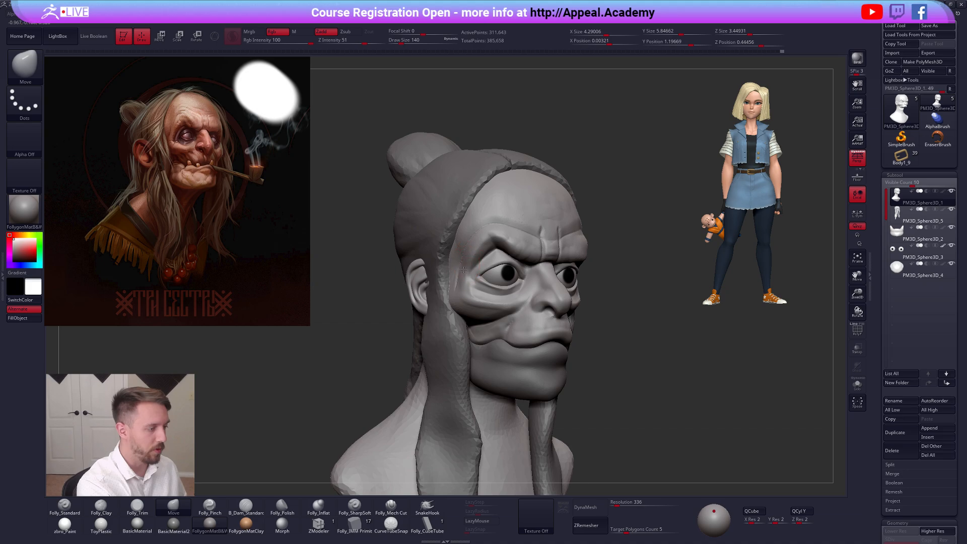
shift+right_drag(463, 270, 444, 272)
alt+right_drag(550, 389, 510, 380)
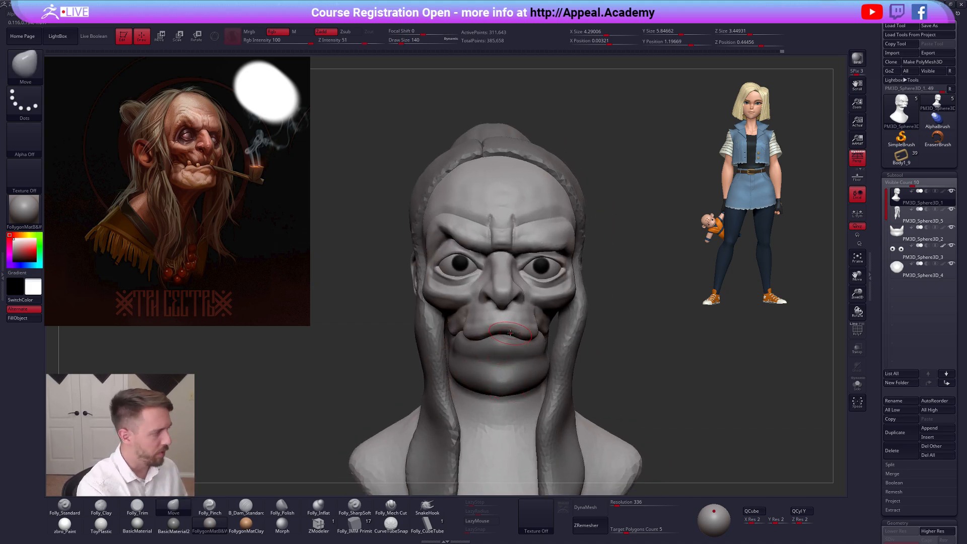
Try to pull the mouth and cheek area into shape with the SnakeHook brush at draw size 430
alt+right_drag(491, 333, 507, 301)
key(space)
drag(501, 309, 499, 332)
key(space)
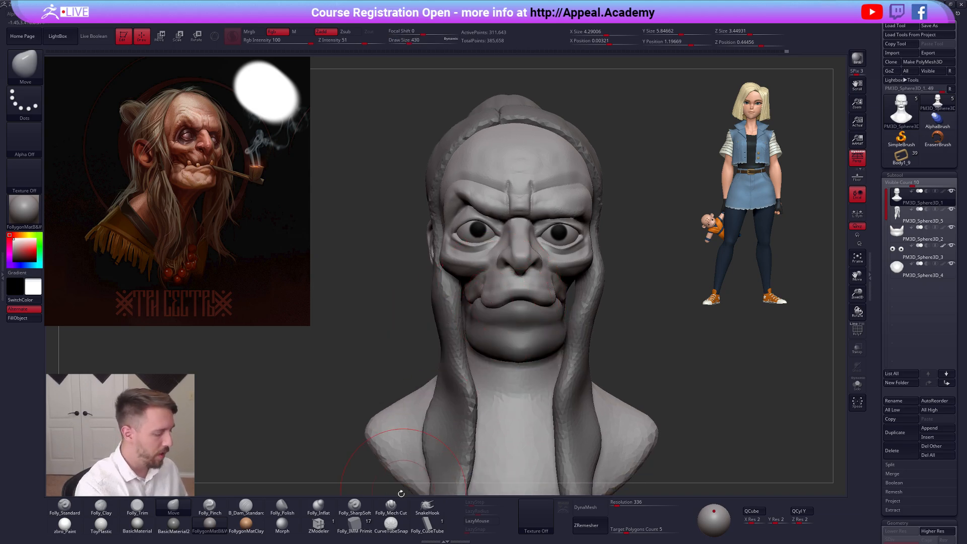
click(427, 506)
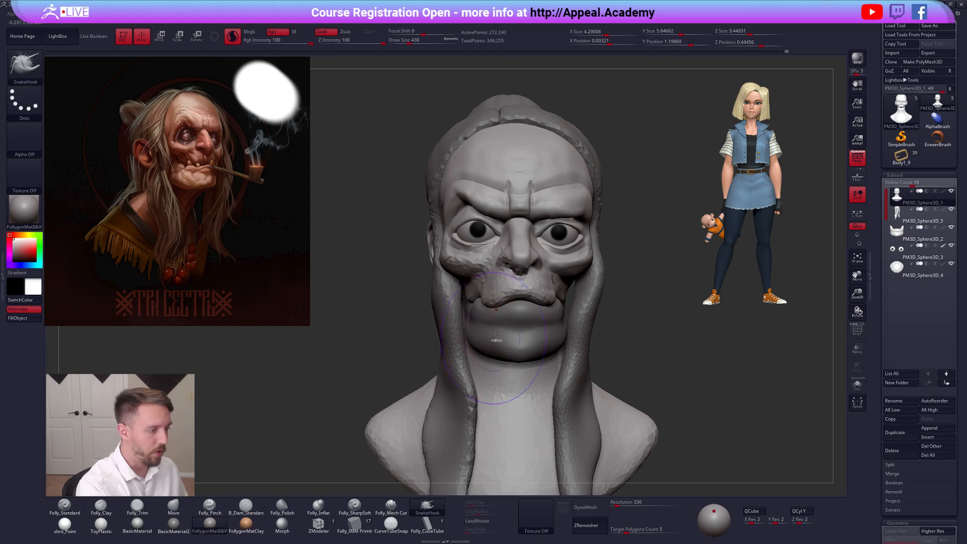
key(3)
key(4)
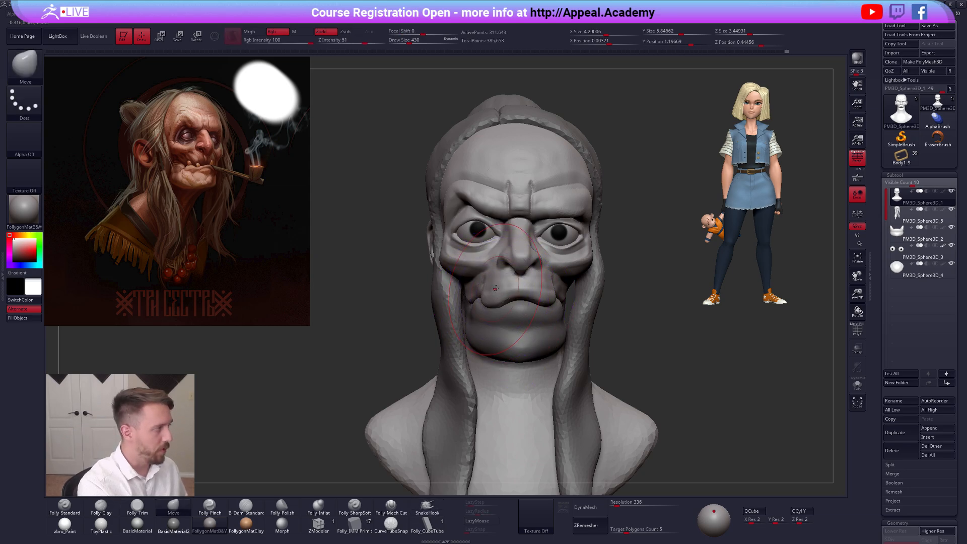
Adjust the upper lip and mouth corners with the Move brush at draw sizes 265 and 335
key(space)
drag(502, 281, 497, 280)
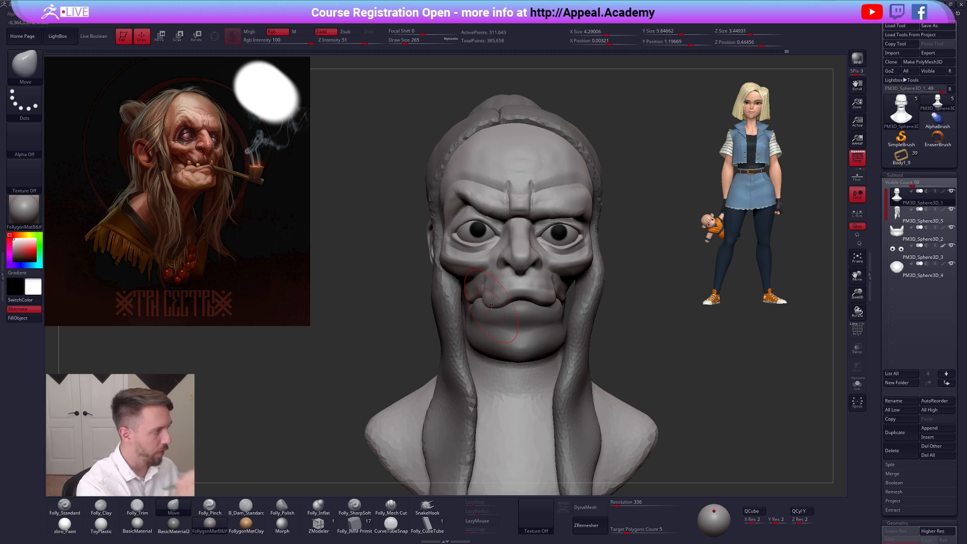
key(space)
drag(491, 306, 505, 305)
key(space)
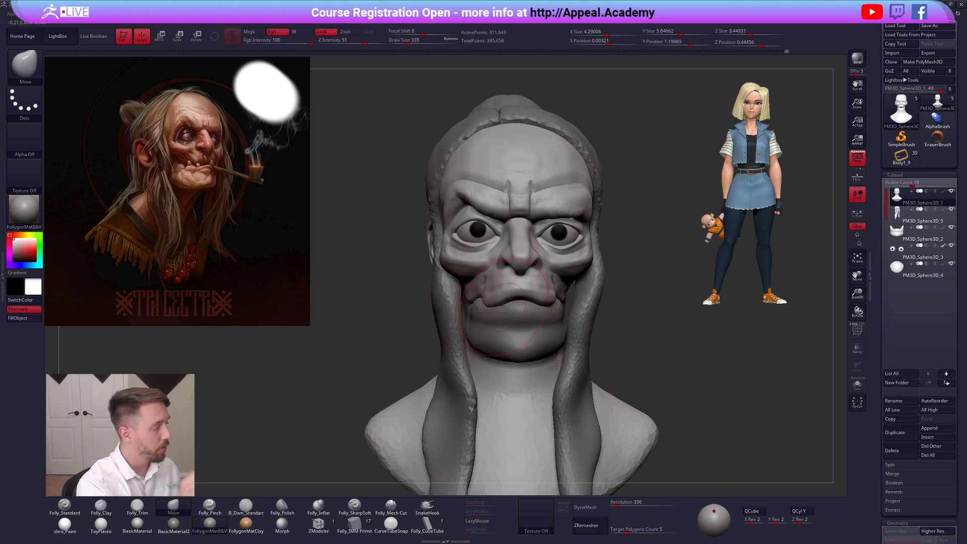
right_drag(557, 318, 551, 327)
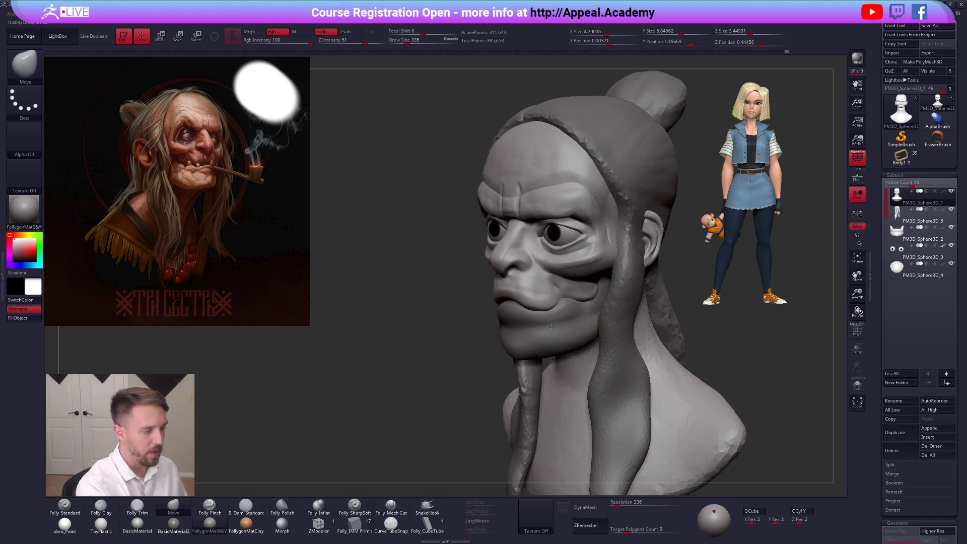
Make the lower jaw subtool active and set the Move brush to draw size 239
key(space)
drag(574, 306, 569, 306)
alt+click(567, 311)
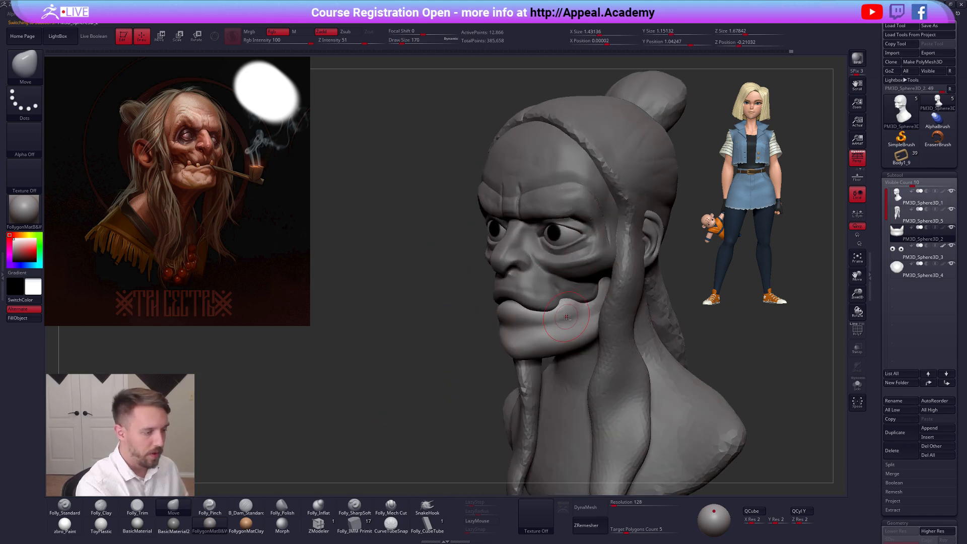
right_drag(567, 311, 574, 319)
key(space)
drag(566, 306, 573, 305)
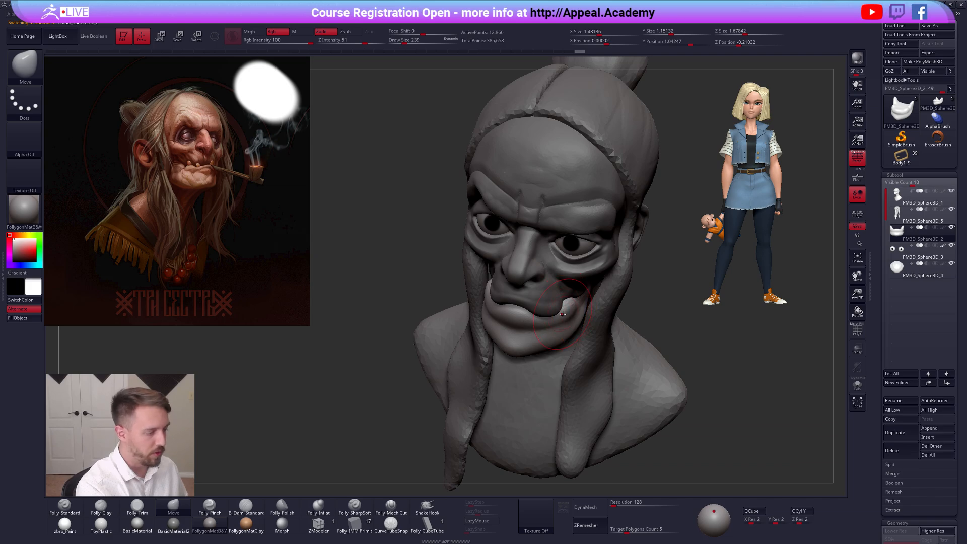
right_drag(562, 312, 569, 297)
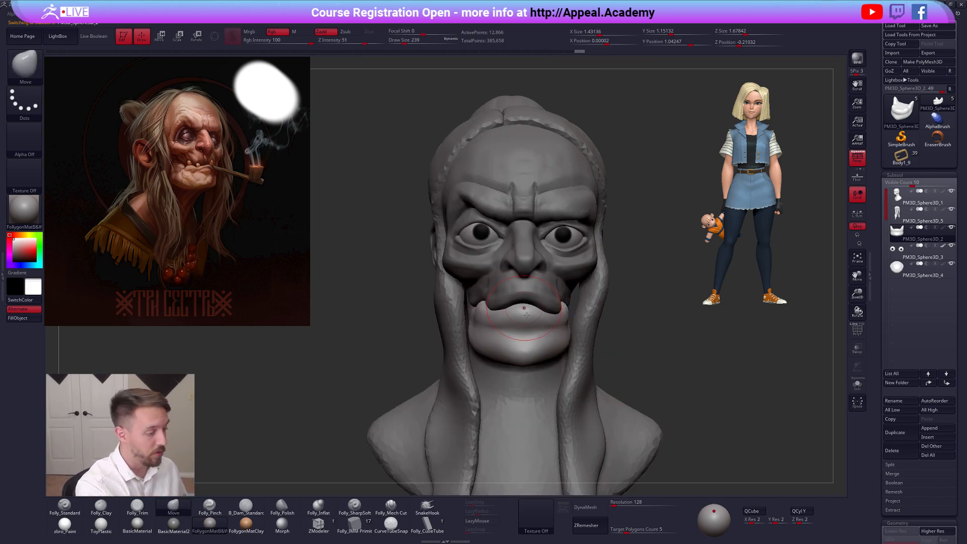
Reshape the lower lip and chin of the jaw subtool from the front and at slight angles with the Move brush
key(space)
drag(546, 315, 543, 314)
right_drag(522, 336, 511, 322)
key(space)
mouse_move(509, 328)
mouse_down()
mouse_move(521, 328)
mouse_move(505, 350)
mouse_up()
mouse_move(509, 353)
right_down()
mouse_move(500, 349)
mouse_move(511, 330)
right_up()
key(space)
drag(512, 329, 503, 355)
Refine the lower jaw's outer contour with the Move brush at draw size 252
shift+right_drag(523, 353, 506, 345)
key(space)
drag(508, 345, 483, 348)
right_drag(534, 347, 502, 331)
key(space)
drag(503, 330, 494, 331)
key(space)
right_drag(507, 313, 509, 306)
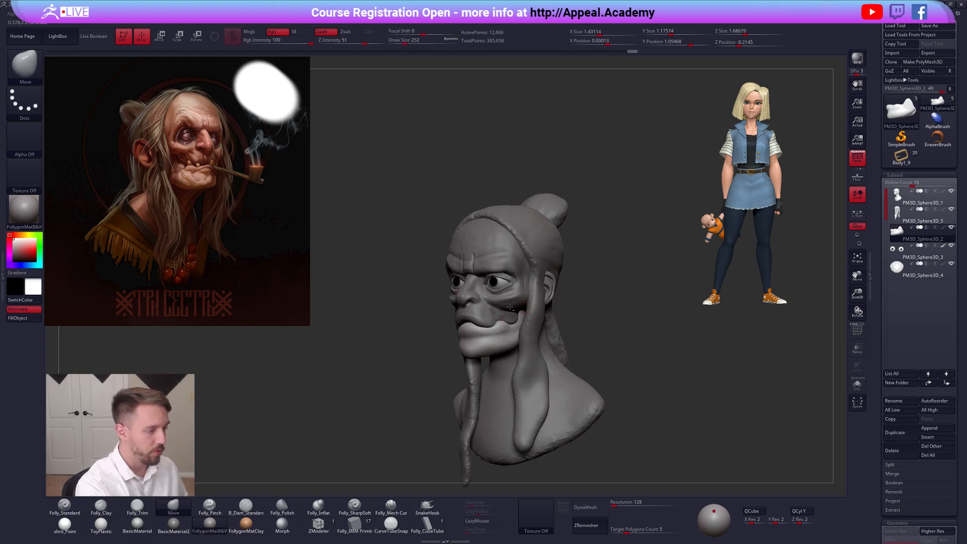
Make the head subtool active and adjust the mouth and cheek with the Move brush at draw size 321
alt+click(507, 304)
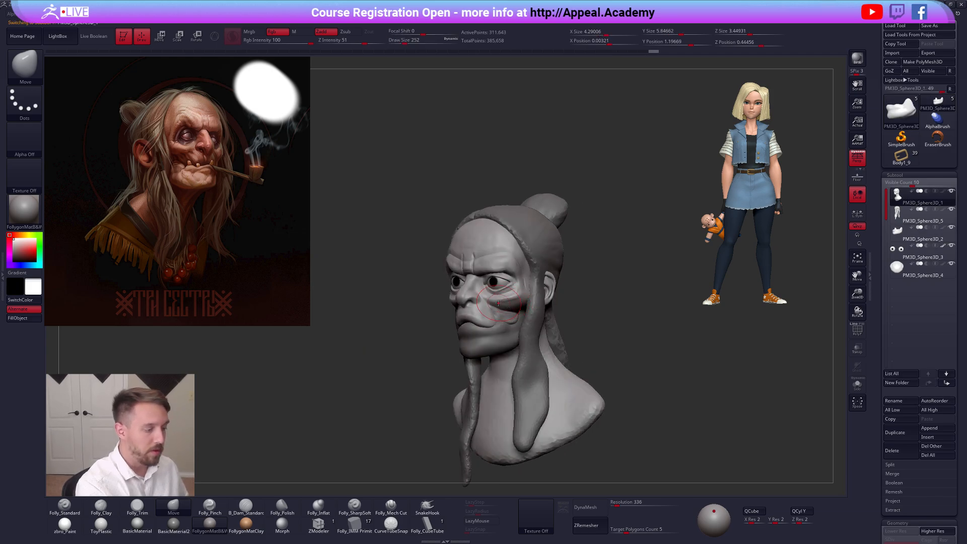
ctrl+right_drag(501, 310, 483, 323)
key(space)
drag(482, 324, 483, 337)
key(space)
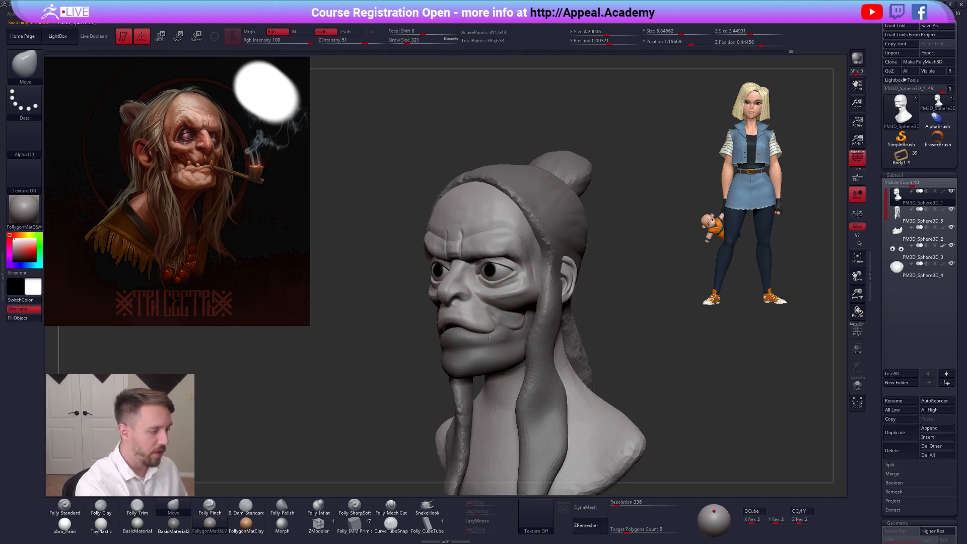
shift+right_drag(447, 334, 432, 338)
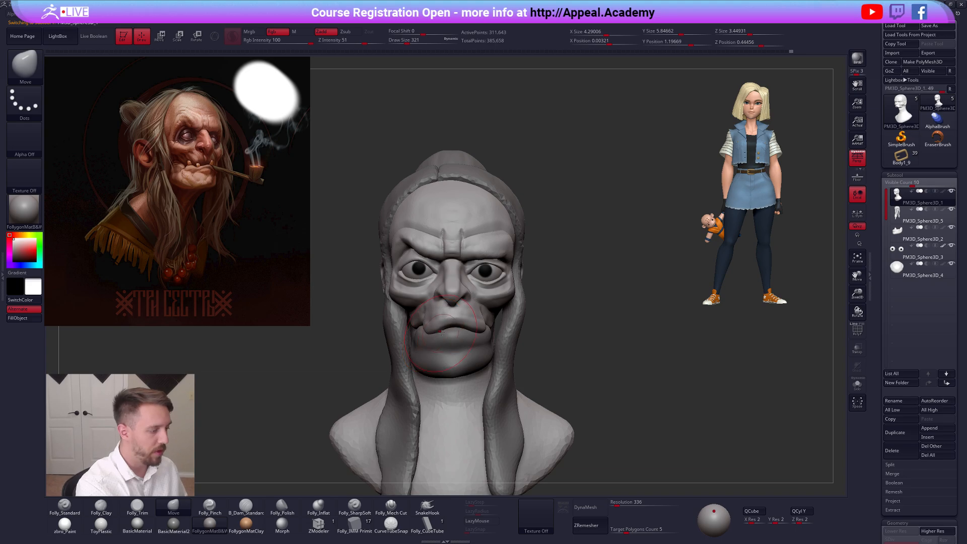
Adjust the head's upper lip and nose area from the front with the Move brush at draw size 279
key(space)
mouse_move(443, 299)
mouse_down()
mouse_move(454, 298)
mouse_move(439, 298)
mouse_up()
key(space)
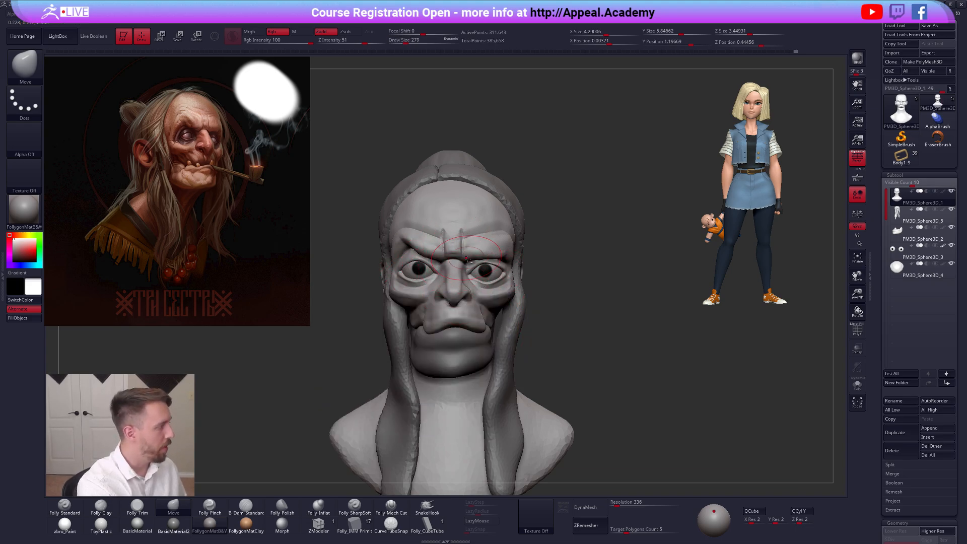
alt+right_drag(465, 255, 508, 282)
key(space)
mouse_move(508, 282)
mouse_down()
mouse_move(498, 282)
mouse_move(512, 267)
mouse_up()
key(space)
Refine the mouth corners and nearby cheek with the Move brush at draw size 203
mouse_move(503, 268)
right_down()
mouse_move(527, 266)
mouse_move(557, 331)
mouse_move(534, 316)
right_up()
key(space)
drag(521, 318, 514, 314)
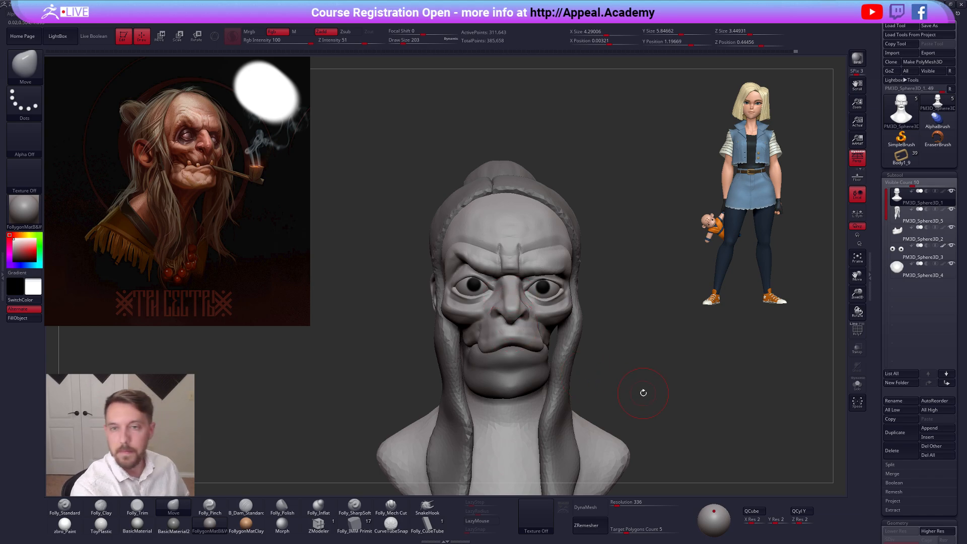
ctrl+right_drag(561, 319, 549, 330)
key(space)
drag(538, 337, 532, 334)
mouse_move(569, 325)
right_down()
mouse_move(515, 316)
mouse_move(502, 305)
mouse_move(511, 301)
right_up()
Isolate the head and build up the lower cheeks in front of both ears with the Folly_Clay brush at draw size 160
key(alt+s)
key(2)
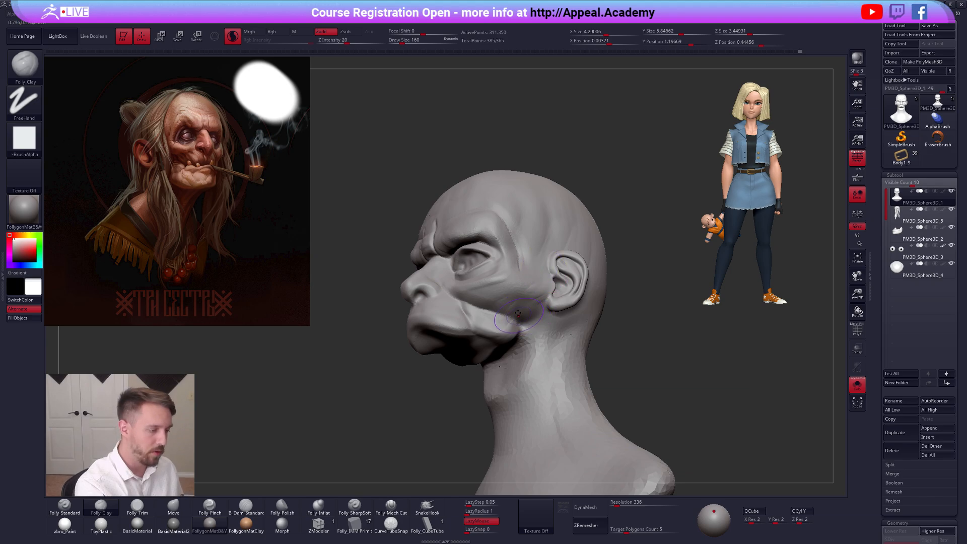
drag(509, 306, 489, 304)
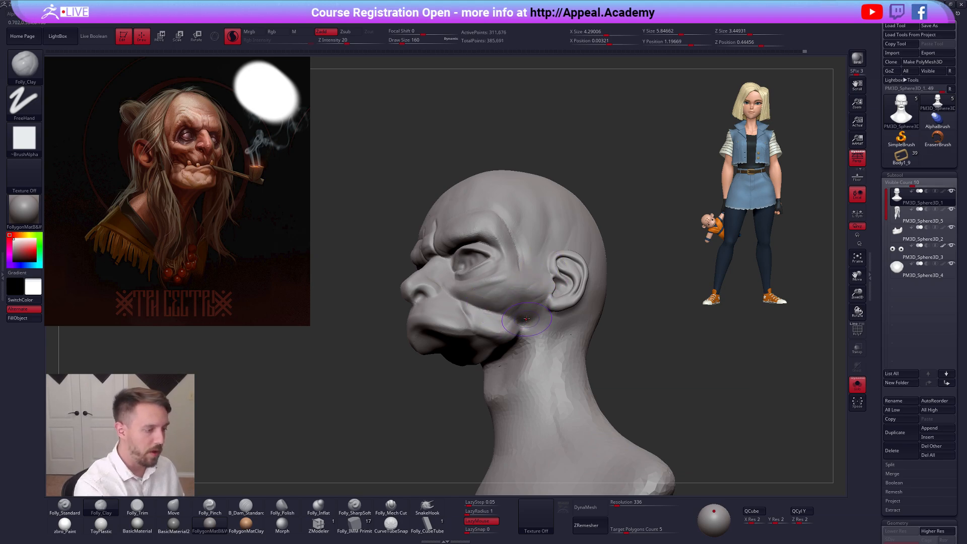
right_drag(526, 319, 525, 312)
mouse_move(536, 325)
mouse_down()
mouse_move(529, 351)
mouse_move(547, 304)
mouse_move(542, 334)
mouse_up()
mouse_move(541, 348)
right_down()
mouse_move(541, 365)
mouse_move(554, 310)
mouse_move(502, 303)
mouse_move(500, 280)
right_up()
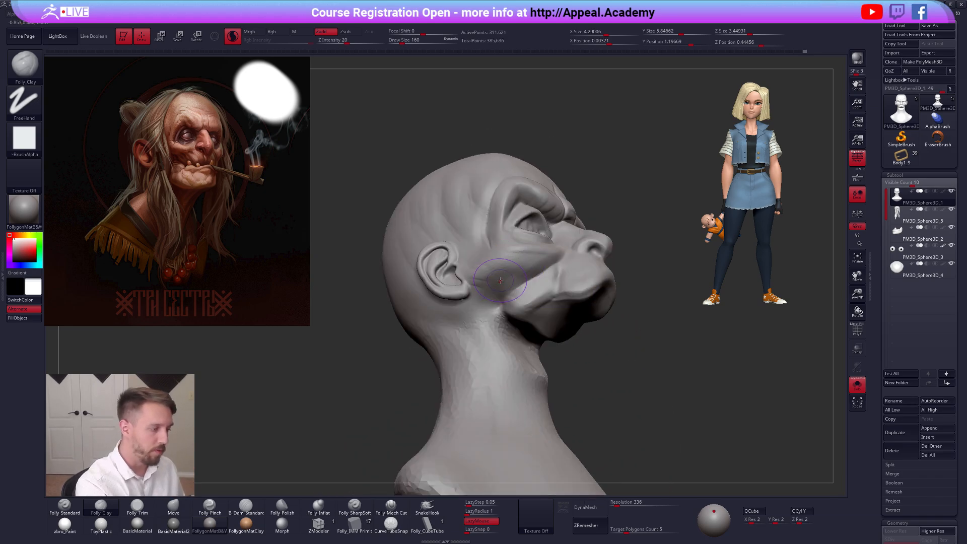
drag(479, 312, 479, 306)
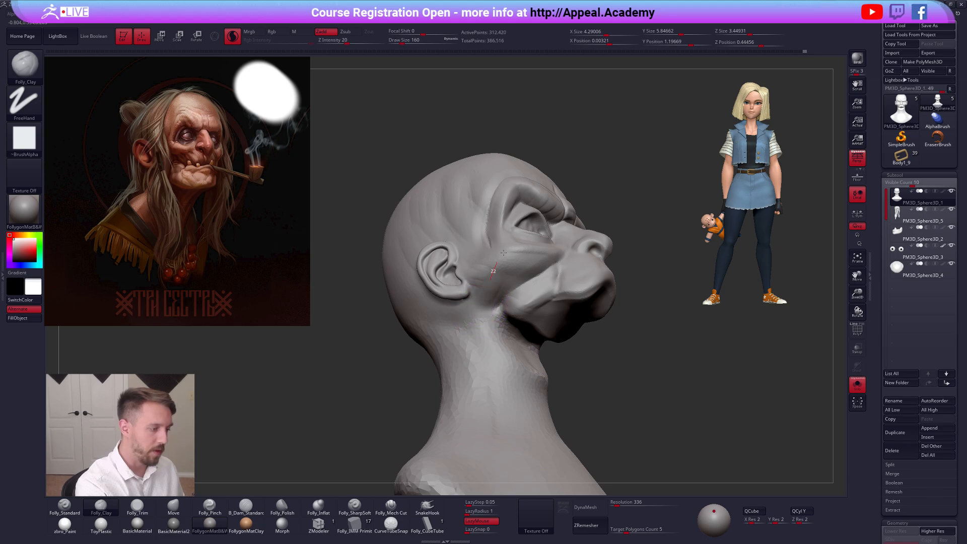
drag(535, 259, 488, 292)
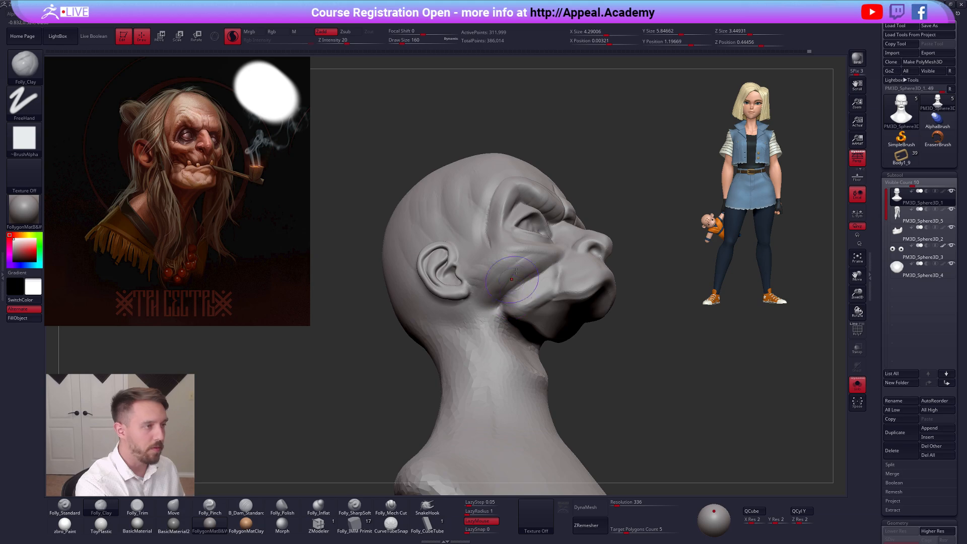
Make the lower jaw subtool active, isolate it and choose the Folly_SharpSoft brush
drag(652, 400, 627, 409)
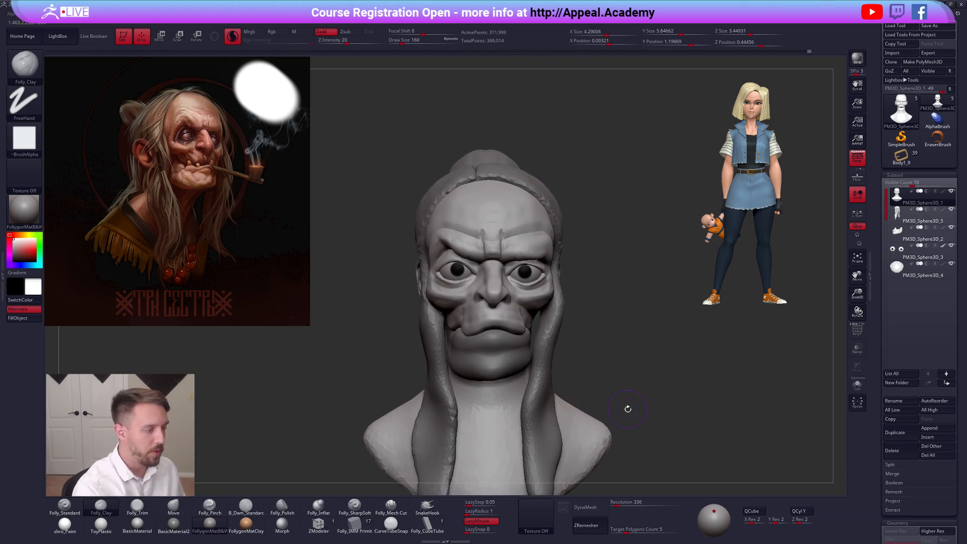
alt+click(504, 353)
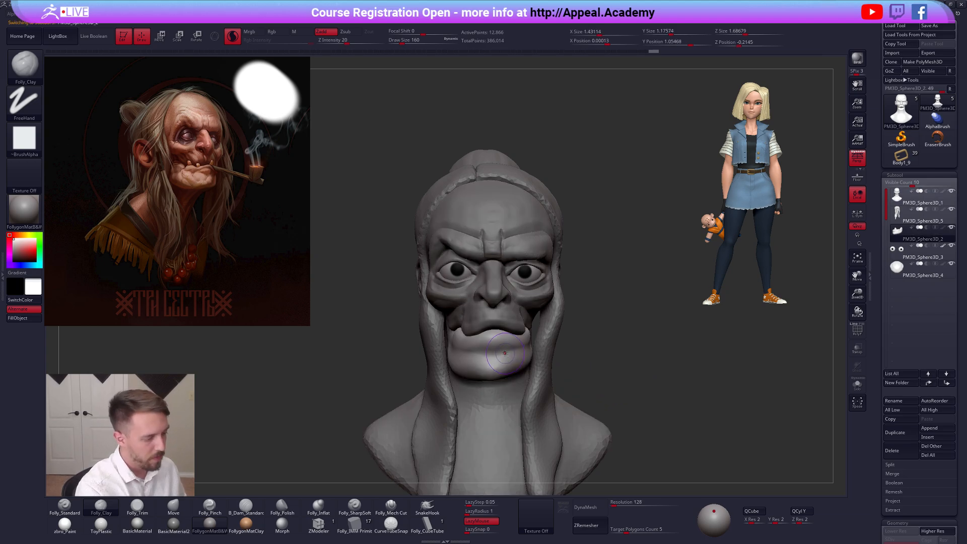
alt+right_drag(498, 358, 507, 325)
key(alt+s)
key(space)
click(354, 505)
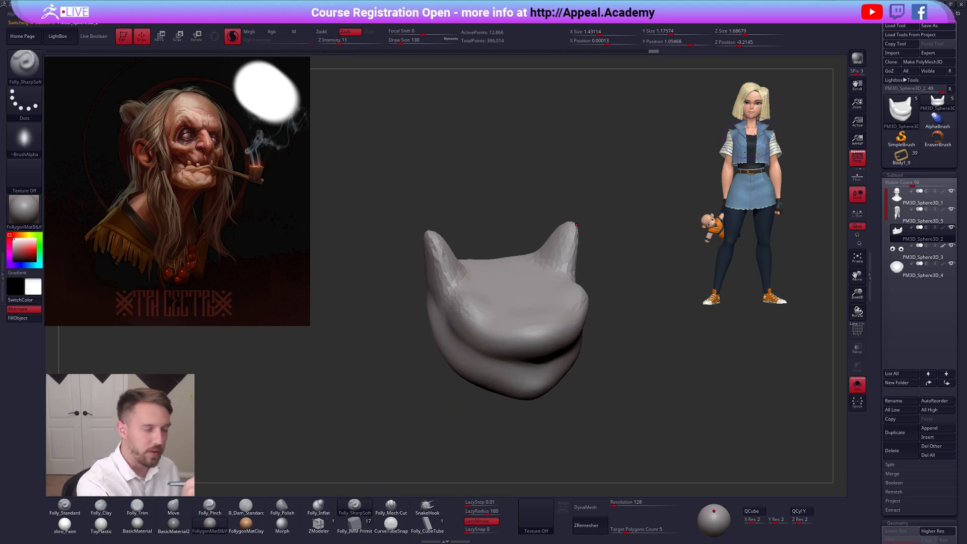
Carve creases into both sides of the isolated lower jaw with Folly_SharpSoft at draw size 130, then show the whole bust
key(alt+s)
key(alt+s)
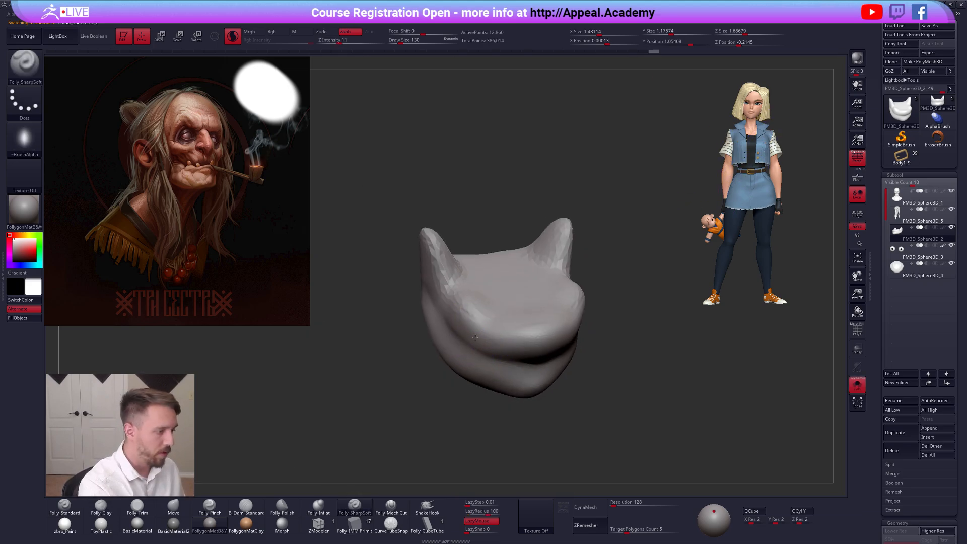
right_drag(444, 287, 441, 303)
mouse_move(451, 295)
mouse_down()
mouse_move(495, 261)
mouse_move(453, 293)
mouse_up()
mouse_move(422, 328)
right_down()
mouse_move(459, 328)
mouse_move(493, 310)
mouse_move(505, 327)
right_up()
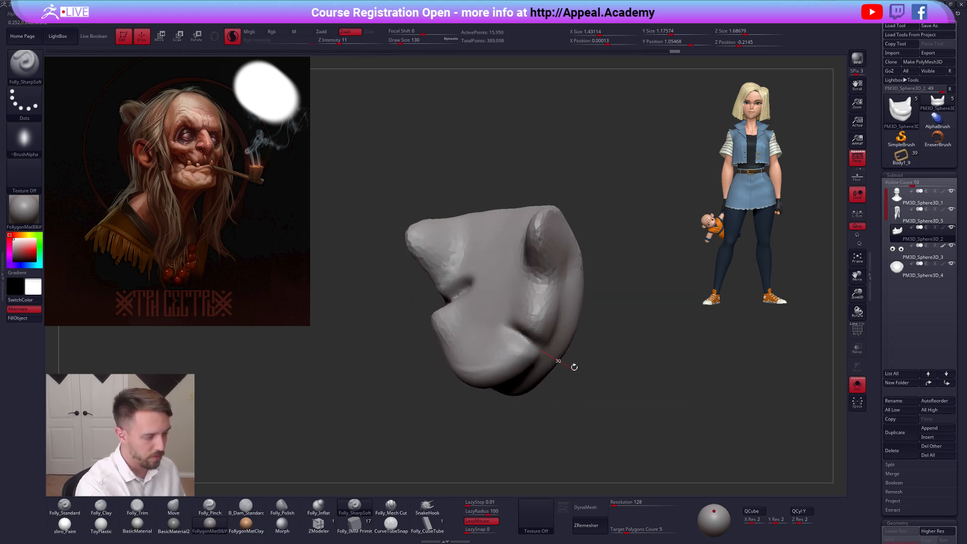
drag(515, 281, 609, 285)
right_drag(428, 317, 488, 324)
drag(463, 338, 390, 403)
mouse_move(408, 285)
right_down()
mouse_move(435, 338)
mouse_move(485, 352)
mouse_move(498, 389)
mouse_move(512, 323)
right_up()
key(alt+s)
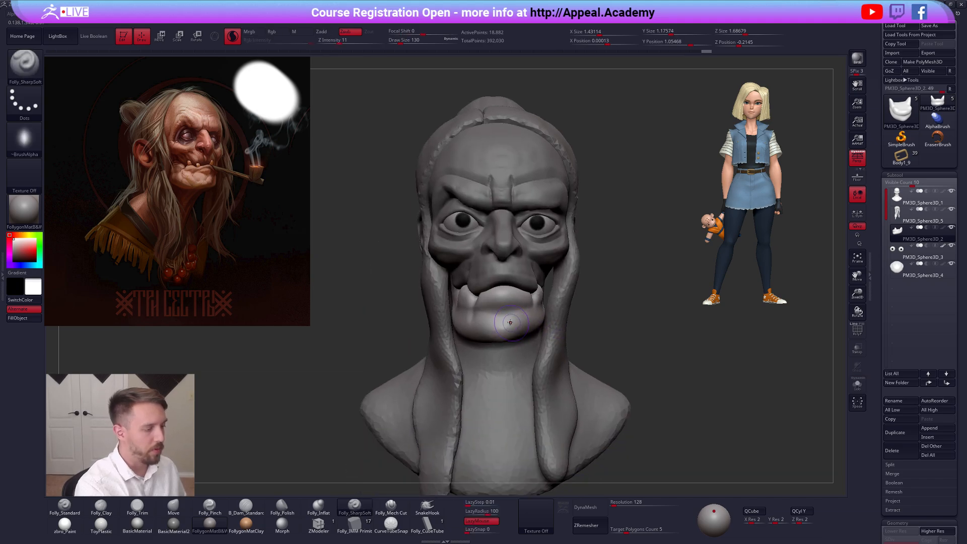
Make the head subtool active and carve folds around the upper lip and cheeks with Folly_SharpSoft at draw size 130
alt+click(518, 279)
right_drag(518, 279, 462, 286)
right_drag(470, 327, 479, 280)
mouse_move(493, 315)
right_down()
mouse_move(463, 251)
mouse_move(471, 277)
mouse_move(446, 266)
right_up()
drag(439, 239, 446, 255)
drag(477, 337, 481, 347)
mouse_move(410, 277)
right_down()
mouse_move(434, 240)
mouse_move(544, 347)
mouse_move(554, 297)
right_up()
key(shift+s)
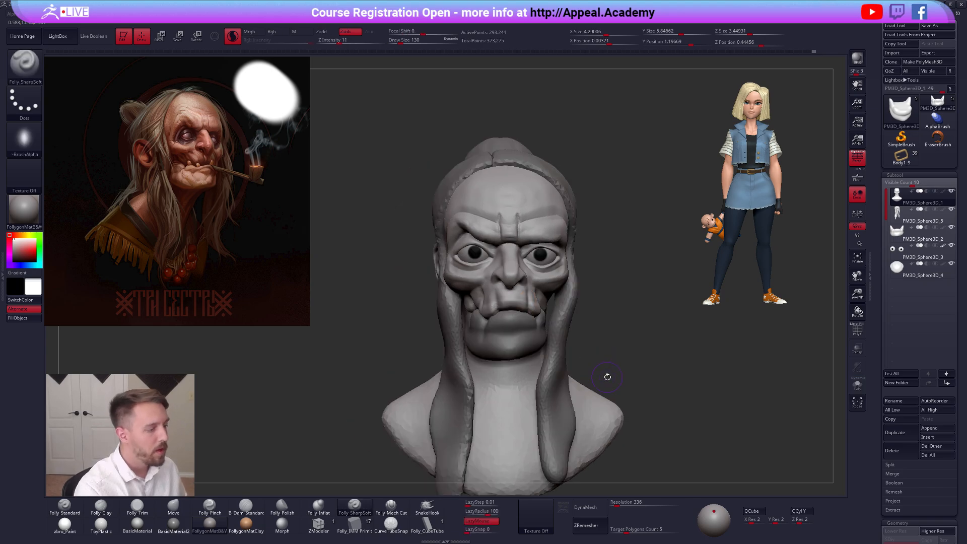
Make the lower jaw subtool active, isolate it and carve the crease beneath the lower lip with Folly_SharpSoft
right_drag(620, 412, 625, 393)
mouse_move(622, 386)
alt+mouse_down()
mouse_move(597, 371)
mouse_move(604, 406)
alt+mouse_up()
alt+click(526, 330)
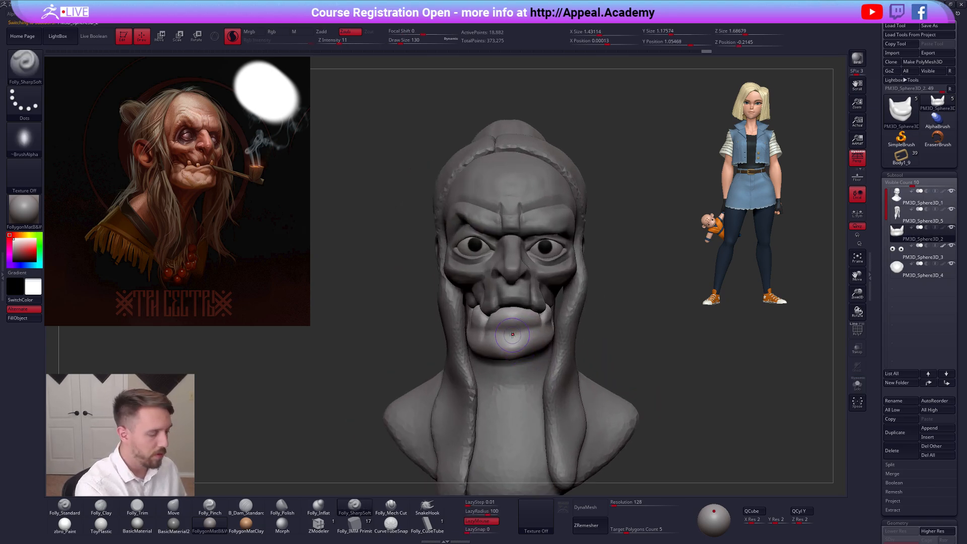
key(alt+s)
right_drag(517, 329, 409, 315)
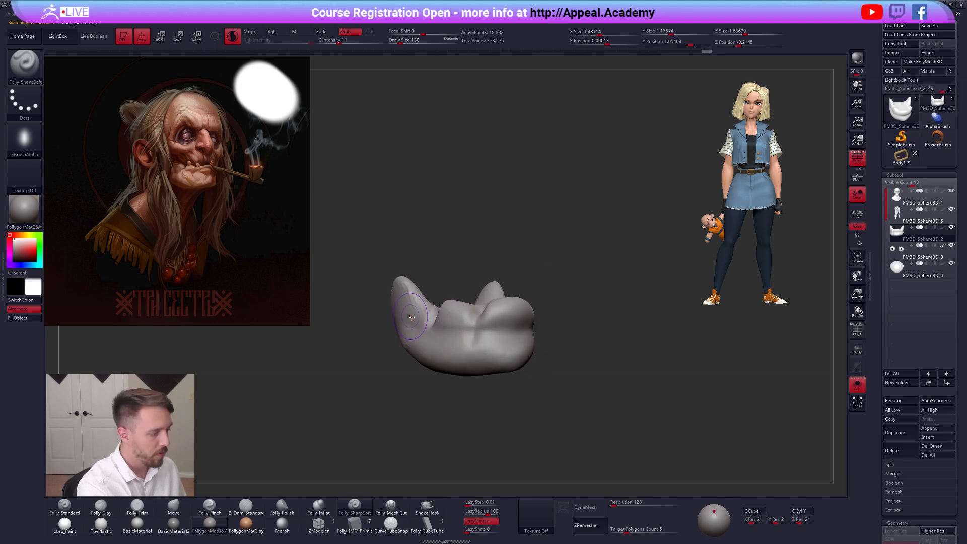
right_drag(546, 320, 478, 328)
key(alt+s)
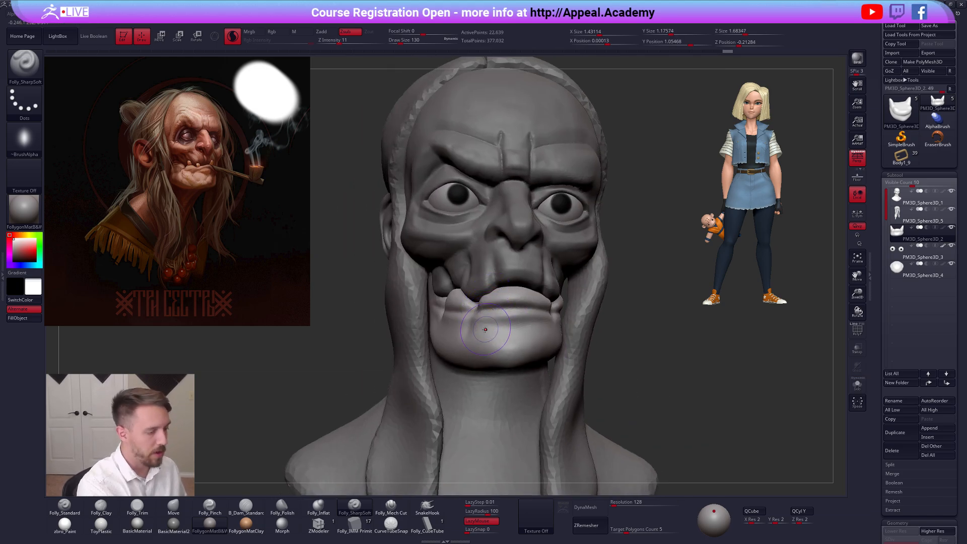
Carve vertical creases down the front and sides of the isolated lower jaw with Folly_SharpSoft at draw size 130
right_drag(475, 337, 393, 317)
key(alt+s)
alt+right_drag(507, 323, 554, 362)
drag(565, 339, 561, 387)
right_drag(565, 411, 519, 341)
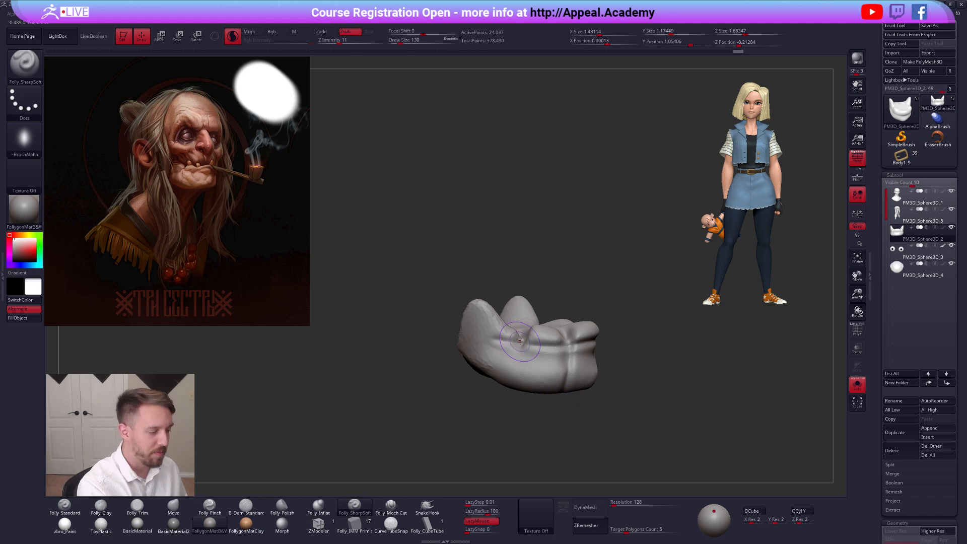
mouse_move(513, 422)
right_down()
mouse_move(485, 393)
mouse_move(466, 388)
right_up()
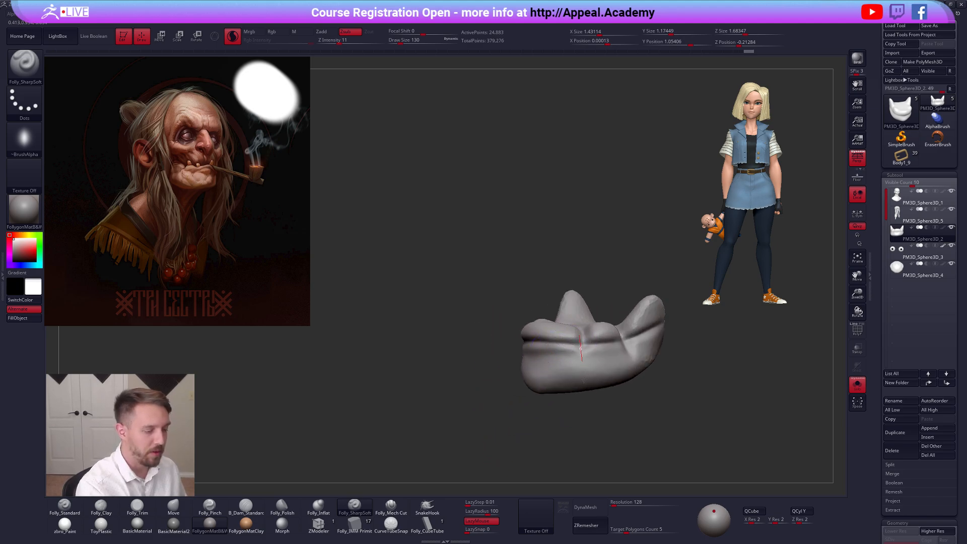
drag(575, 336, 580, 385)
alt+right_drag(578, 429, 520, 433)
right_drag(493, 392, 558, 353)
key(shift+s)
mouse_move(571, 414)
right_down()
mouse_move(584, 398)
mouse_move(566, 345)
mouse_move(594, 348)
mouse_move(509, 342)
mouse_move(529, 343)
mouse_move(530, 335)
mouse_move(550, 372)
right_up()
Make the head subtool active, isolate it and set the Folly_SharpSoft draw size to 150
alt+click(568, 333)
key(l)
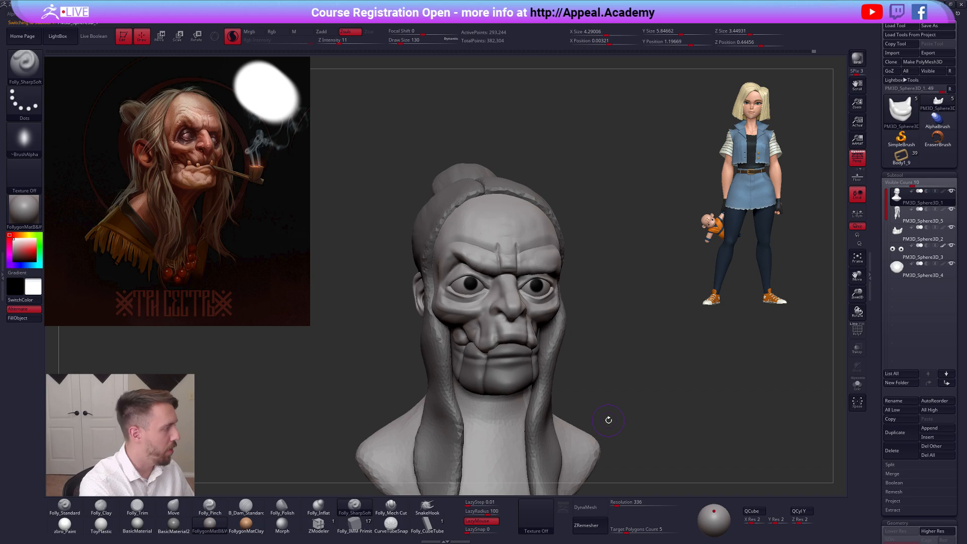
mouse_move(600, 397)
right_down()
mouse_move(549, 385)
mouse_move(556, 418)
right_up()
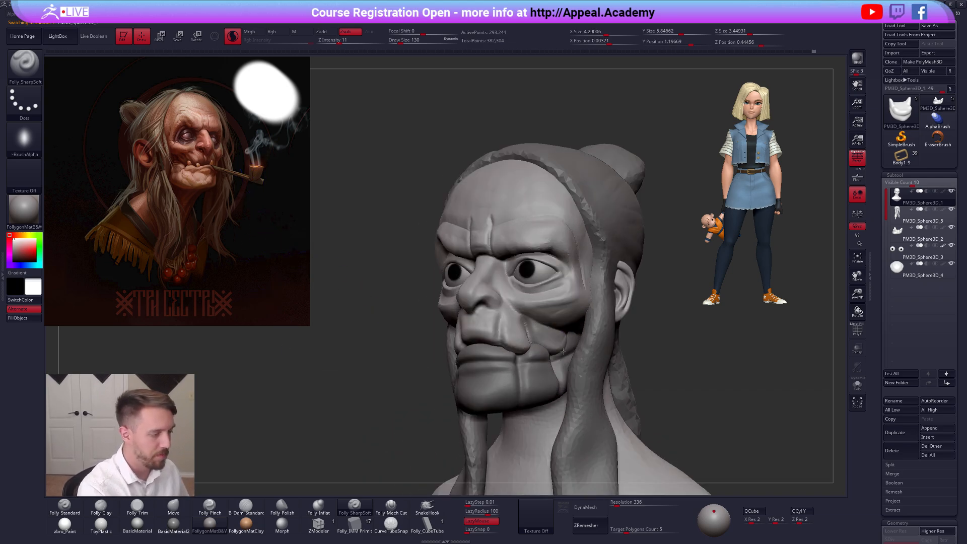
key(shift+s)
key(space)
drag(562, 349, 567, 349)
right_drag(567, 353, 511, 348)
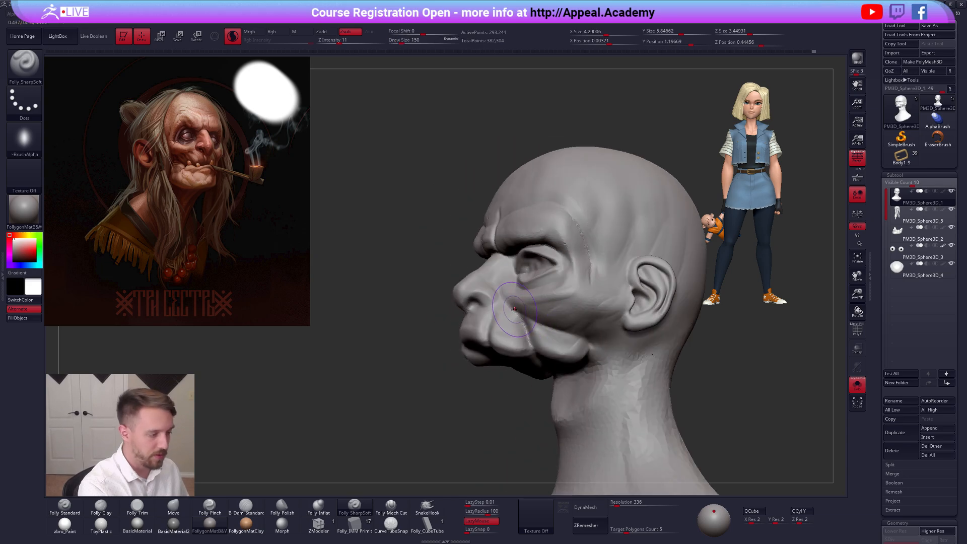
Carve the folds below the cheekbones and at the mouth corners on both sides of the head with Folly_SharpSoft
drag(579, 343, 595, 349)
mouse_move(594, 380)
right_down()
mouse_move(624, 361)
mouse_move(675, 353)
right_up()
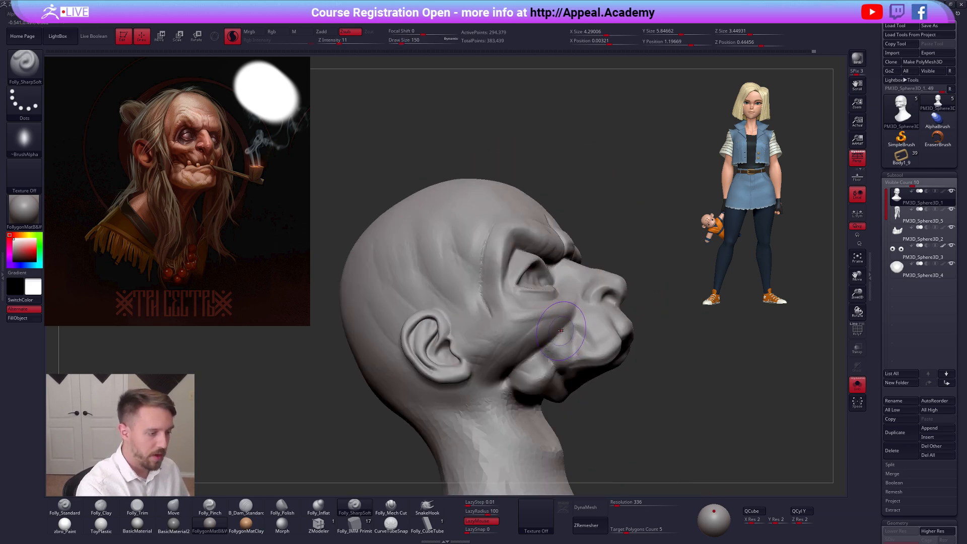
drag(574, 314, 480, 411)
right_drag(492, 428, 473, 428)
mouse_move(473, 428)
ctrl+right_down()
mouse_move(507, 325)
mouse_move(471, 327)
ctrl+right_up()
key(shift+s)
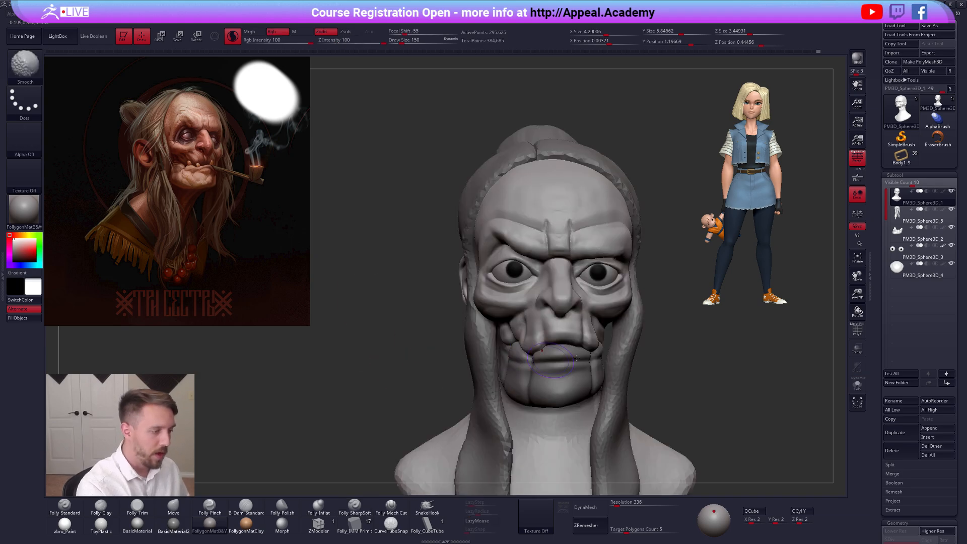
Hide the hair subtool to expose the forehead and ears on the bust
alt+right_drag(609, 348, 550, 339)
click(950, 210)
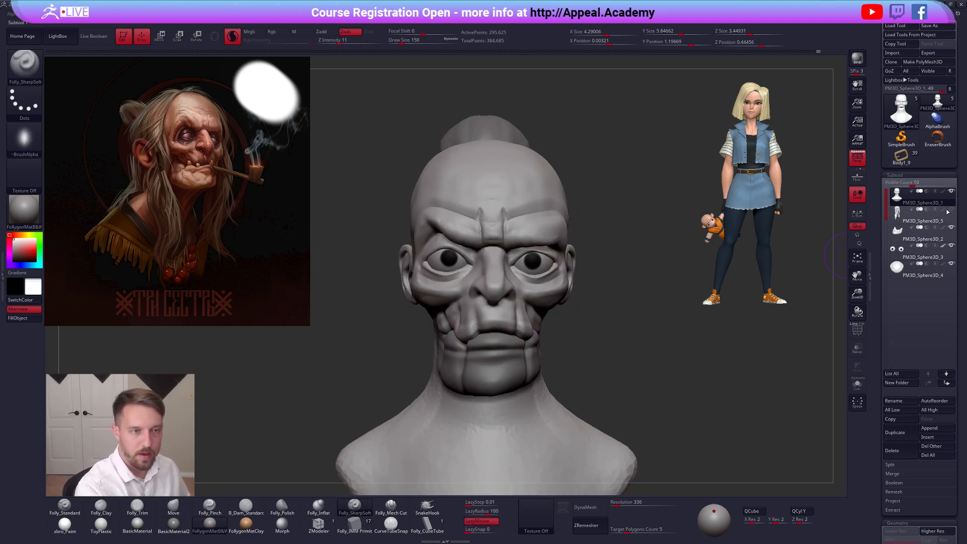
ctrl+right_drag(689, 384, 612, 370)
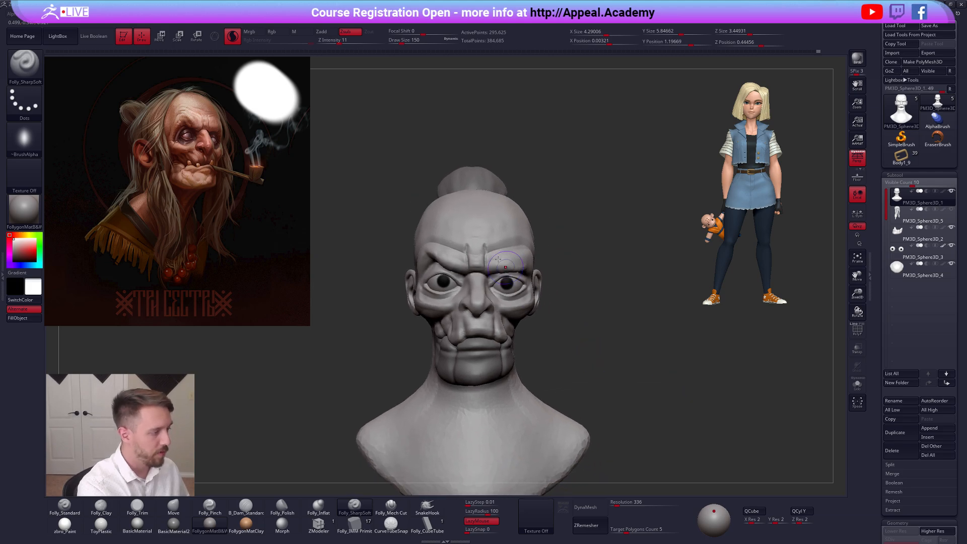
right_drag(612, 323, 569, 368)
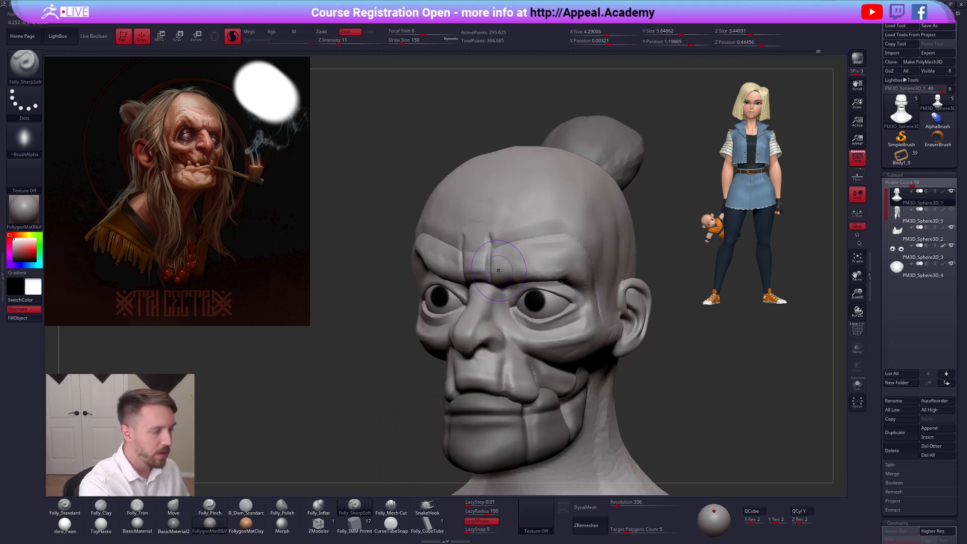
Sharpen the brow ridges and frown creases on both sides of the forehead with Folly_SharpSoft at draw size 104
right_drag(506, 269, 506, 263)
key(space)
mouse_move(499, 278)
mouse_down()
mouse_move(566, 264)
mouse_move(599, 274)
mouse_up()
right_drag(598, 279, 539, 275)
drag(560, 261, 635, 342)
right_drag(629, 322, 554, 277)
drag(549, 274, 459, 257)
right_drag(460, 262, 491, 259)
drag(474, 255, 431, 319)
right_drag(524, 315, 490, 311)
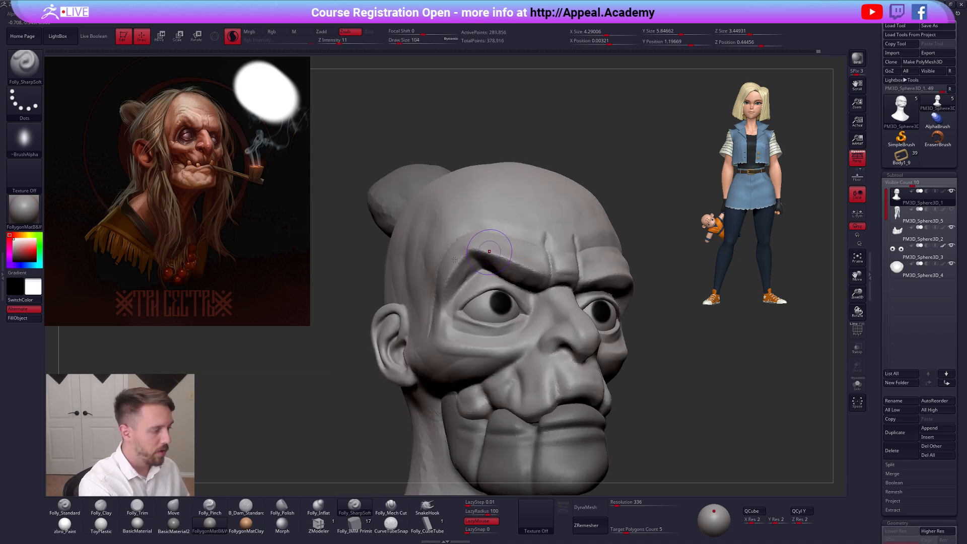
Flatten the planes of the brow ridges with the Folly_Trim brush at draw size 104
key(3)
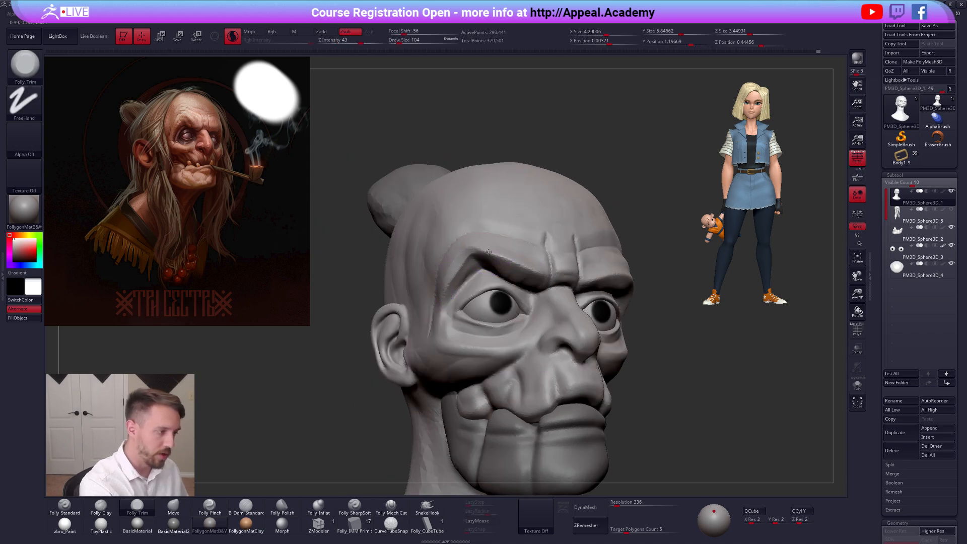
drag(546, 276, 541, 275)
right_drag(541, 275, 468, 278)
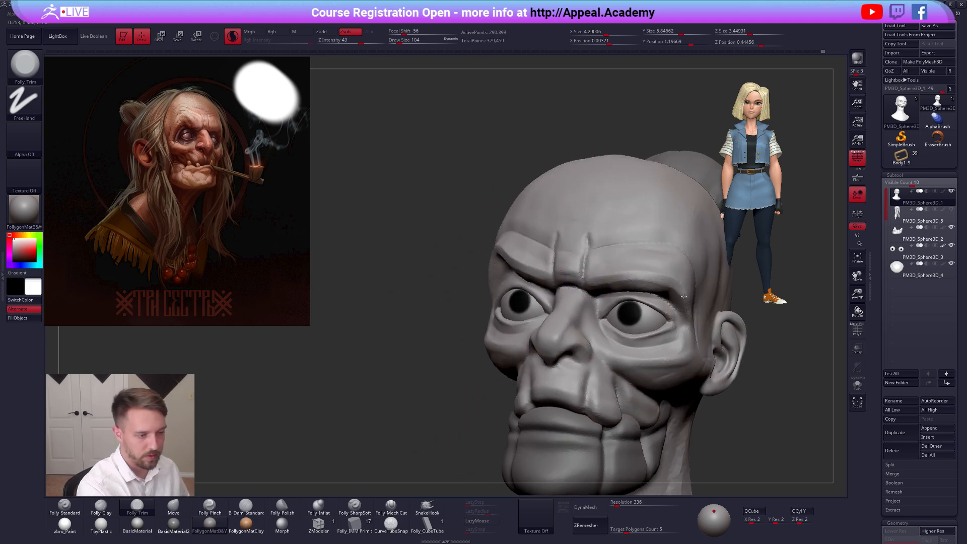
mouse_move(672, 310)
right_down()
mouse_move(679, 388)
mouse_move(546, 328)
mouse_move(610, 387)
right_up()
ctrl+right_drag(523, 252, 523, 287)
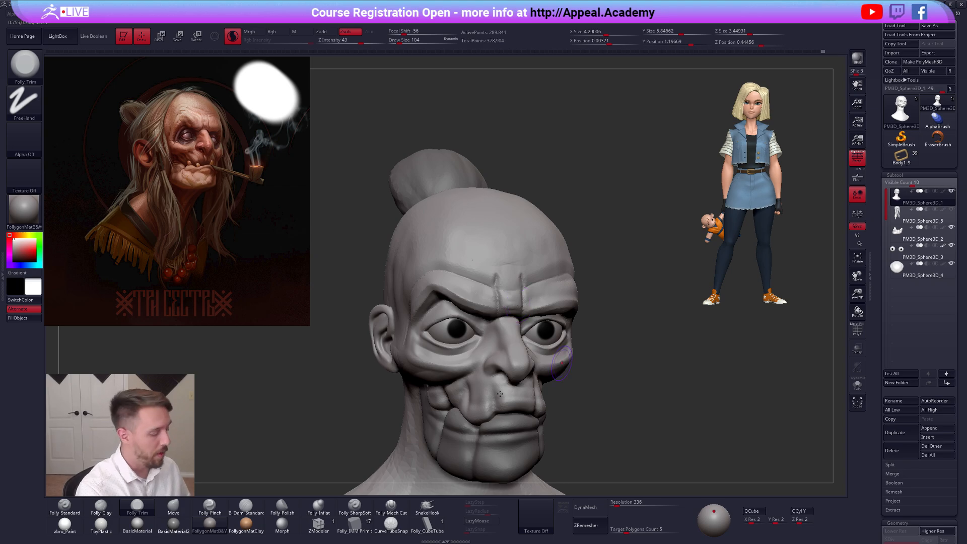
Carve long curved wrinkles across the forehead above the brow with the B_Dam_Standard brush at draw size 104
click(354, 506)
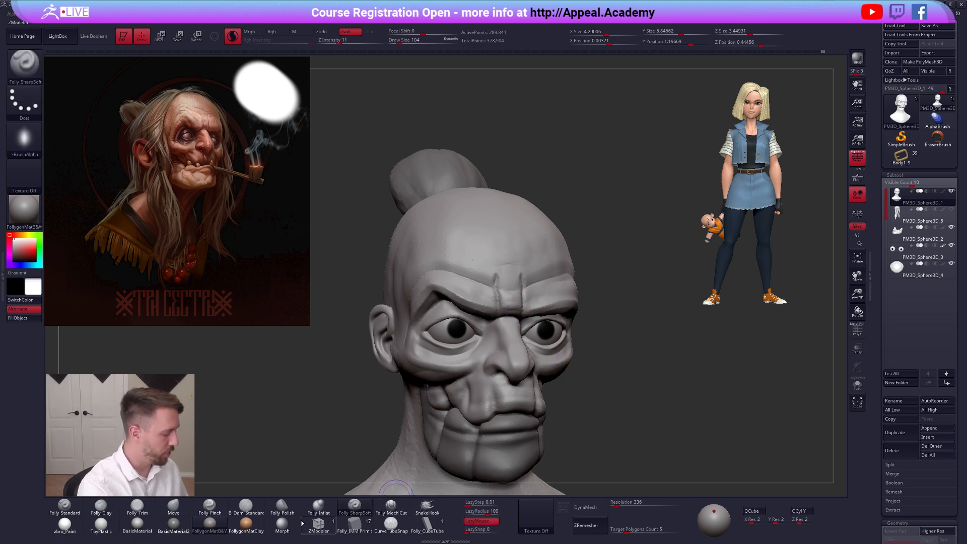
click(245, 505)
right_drag(447, 343, 583, 281)
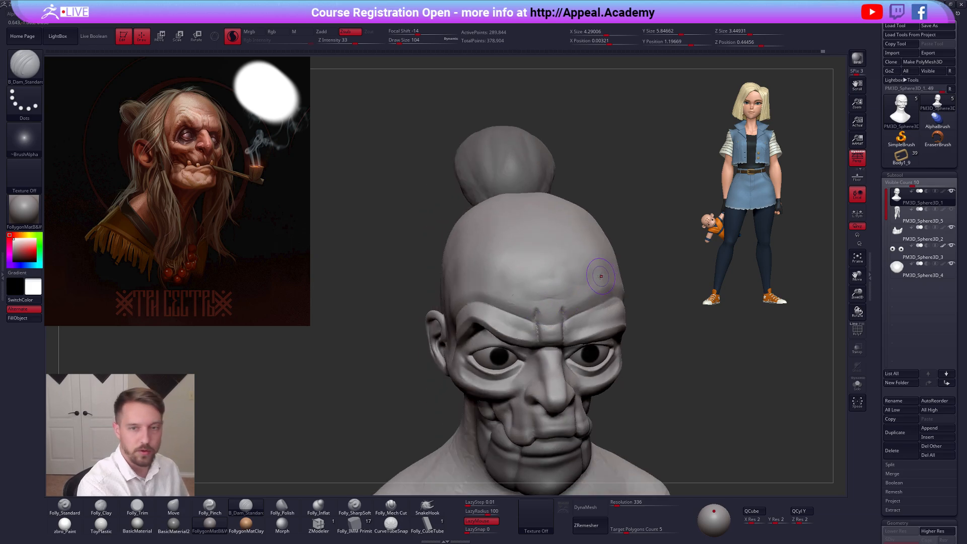
mouse_move(610, 277)
mouse_down()
mouse_move(558, 286)
mouse_move(491, 278)
mouse_up()
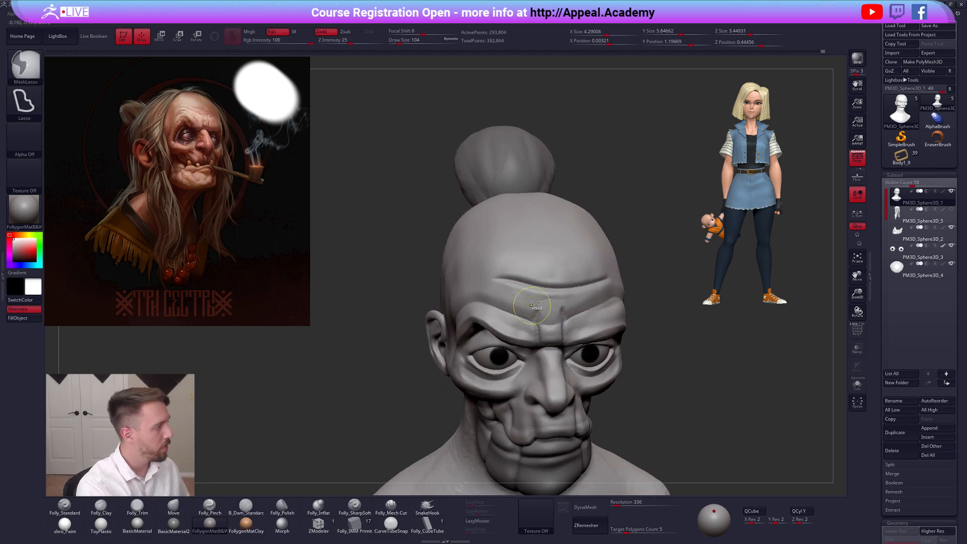
key(ctrl+z)
right_drag(562, 297, 534, 318)
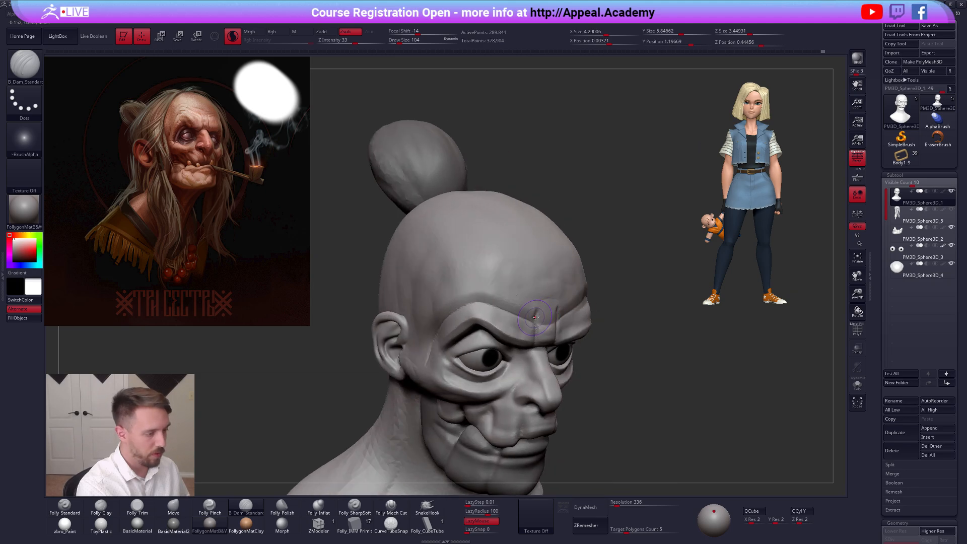
drag(518, 302, 413, 325)
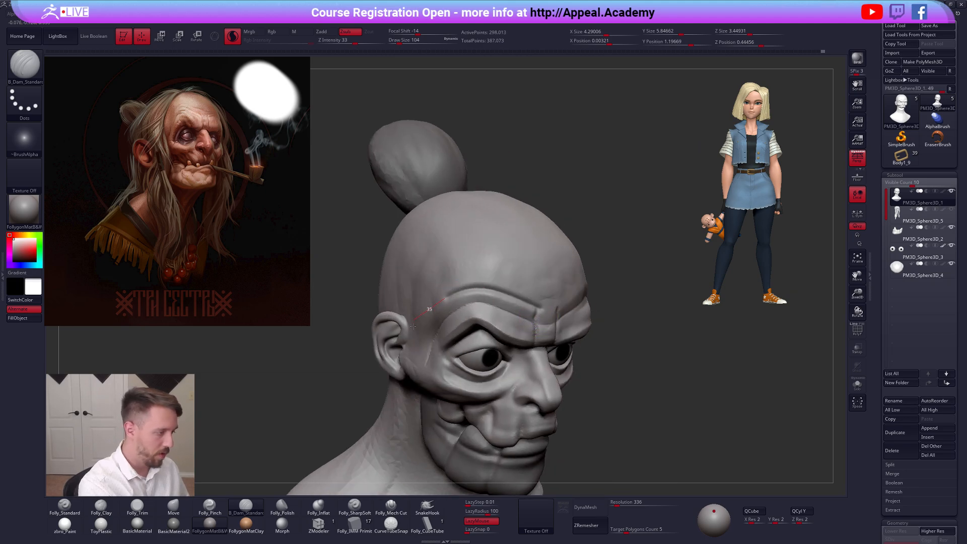
drag(398, 380, 397, 389)
right_drag(496, 282, 499, 305)
drag(556, 291, 410, 281)
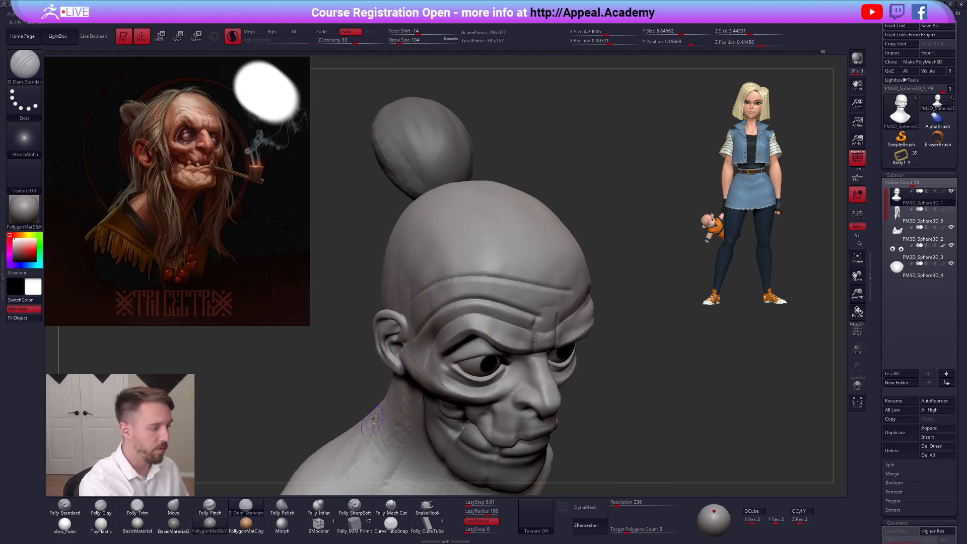
Extend the forehead wrinkles across the centre and opposite side of the forehead with B_Dam_Standard
right_drag(509, 284, 465, 304)
drag(510, 317, 607, 275)
right_drag(677, 285, 594, 292)
drag(554, 295, 689, 284)
right_drag(599, 362, 647, 323)
ctrl+right_drag(647, 368, 639, 341)
mouse_move(639, 340)
alt+right_down()
mouse_move(604, 303)
mouse_move(559, 296)
mouse_move(535, 312)
alt+right_up()
Cut creases beside the outer brow and temple with a larger B_Dam_Standard brush
key(space)
drag(537, 311, 539, 312)
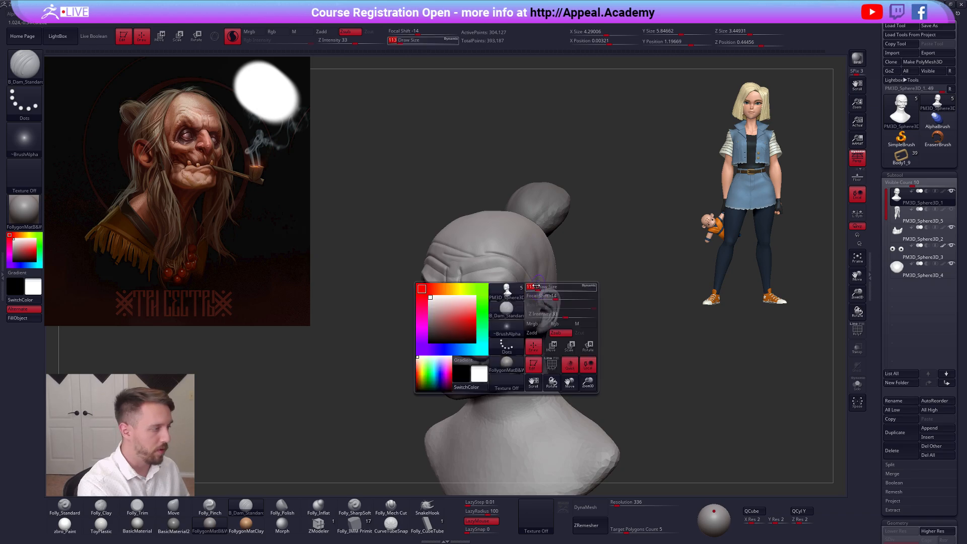
right_drag(534, 302, 526, 298)
ctrl+right_drag(513, 262, 504, 285)
drag(511, 294, 489, 269)
Build up volume around the temples and forehead wrinkles with the Folly_Clay brush at draw size 150
key(2)
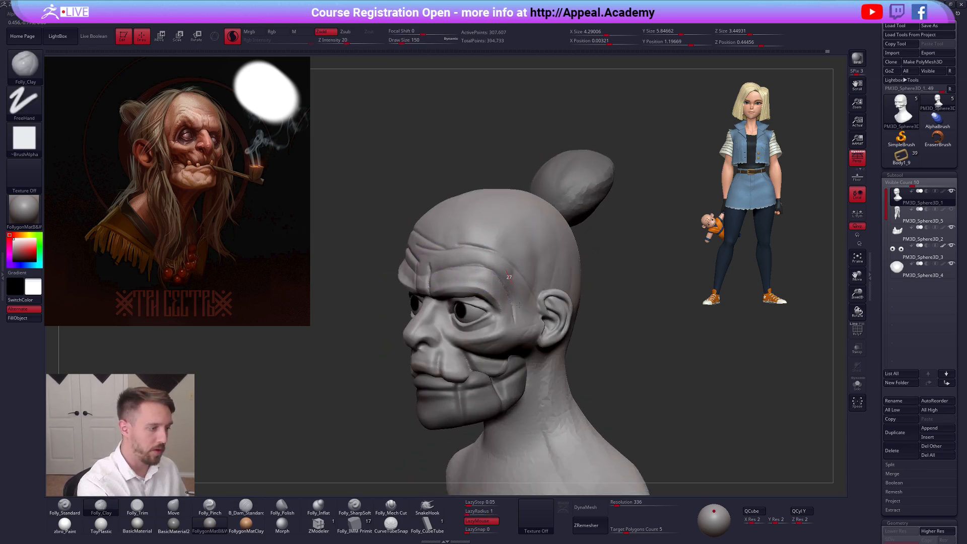
right_drag(491, 265, 586, 251)
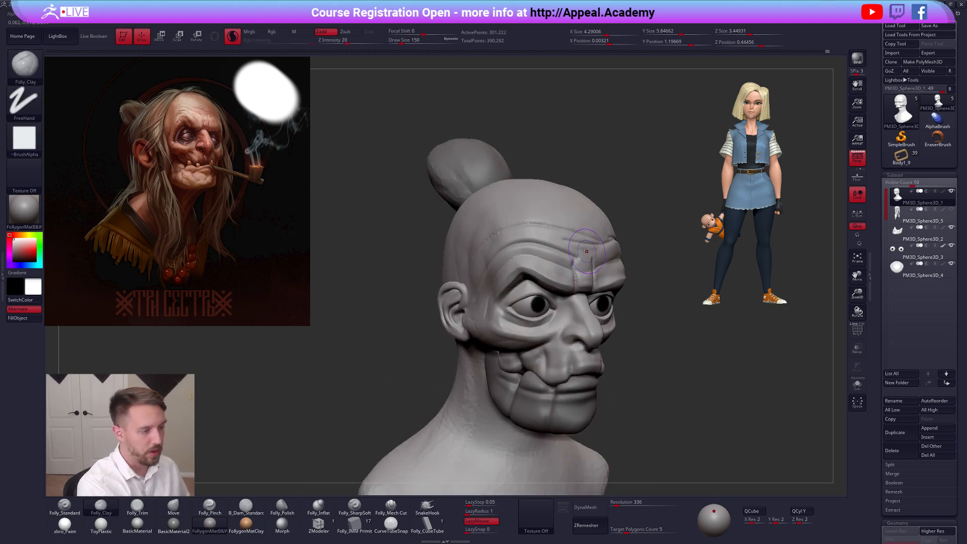
right_drag(471, 263, 444, 315)
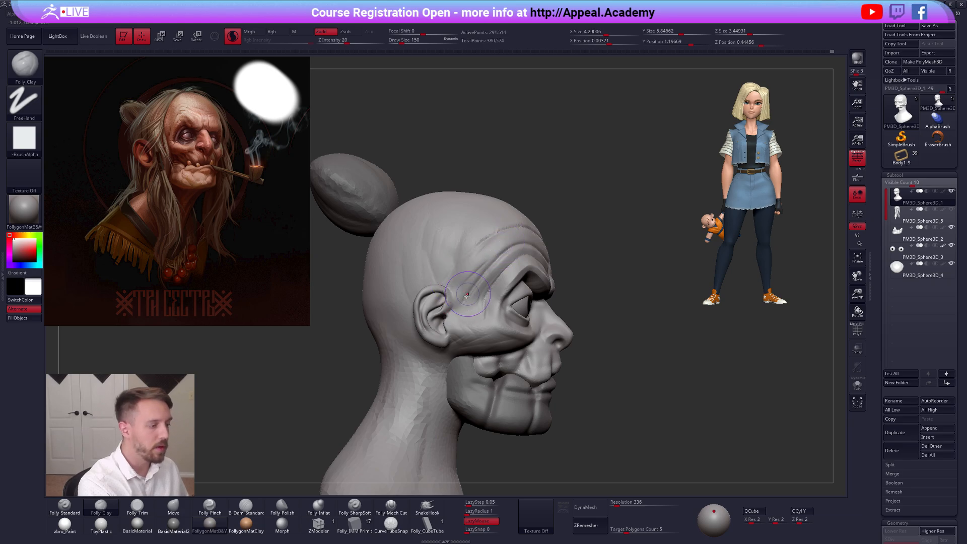
shift+right_drag(505, 269, 448, 274)
mouse_move(579, 383)
ctrl+right_down()
mouse_move(589, 347)
mouse_move(535, 306)
ctrl+right_up()
Reshape the profile of the head around the jaw and ear with the Move brush at draw size 558
key(space)
mouse_move(536, 306)
mouse_down()
mouse_move(547, 306)
mouse_move(542, 289)
mouse_up()
key(b)
key(m)
key(v)
key(space)
right_drag(545, 298, 476, 296)
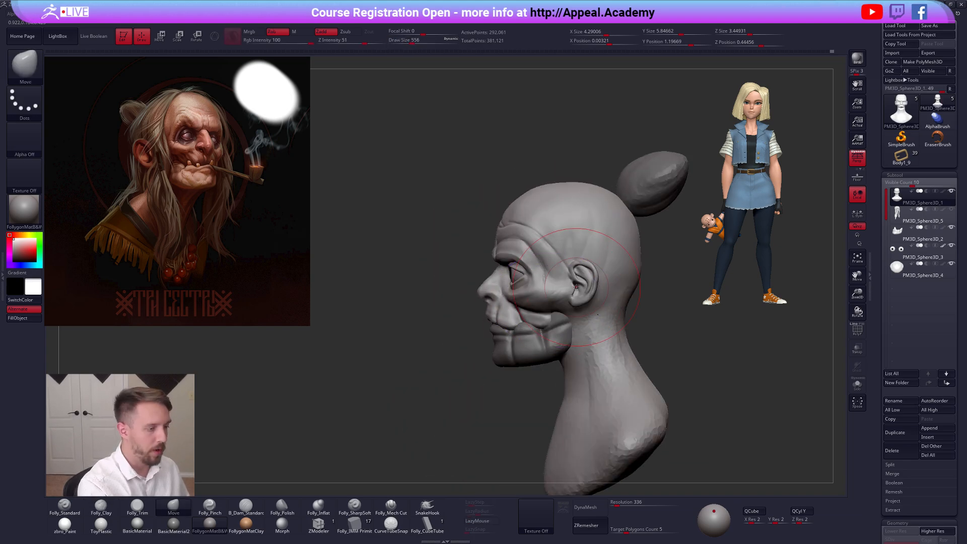
key(space)
drag(579, 297, 594, 286)
Adjust the sides of the head and the ears with the Move brush at draw sizes 465 and 366
key(space)
right_drag(553, 290, 594, 298)
key(space)
drag(592, 299, 589, 299)
right_drag(590, 299, 561, 297)
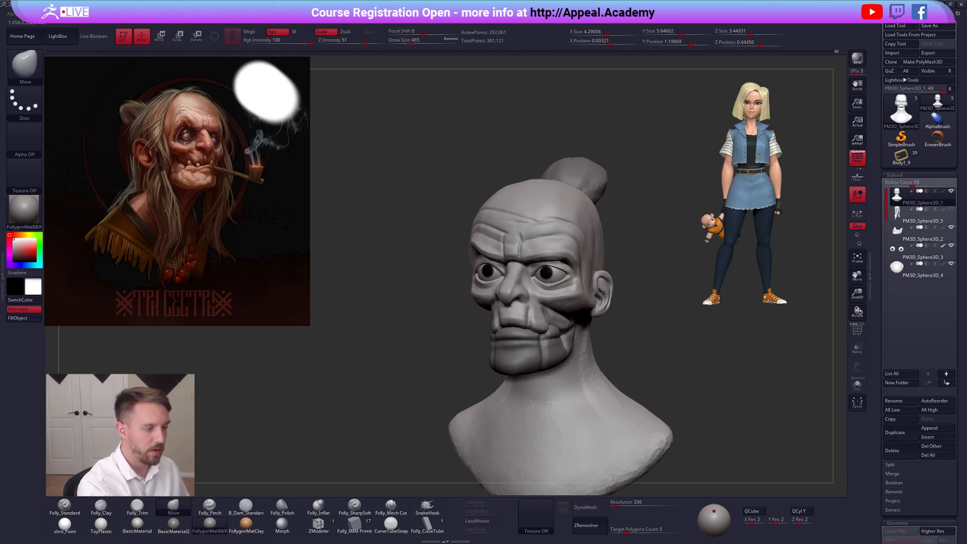
key(space)
drag(594, 282, 588, 282)
shift+right_drag(566, 295, 594, 297)
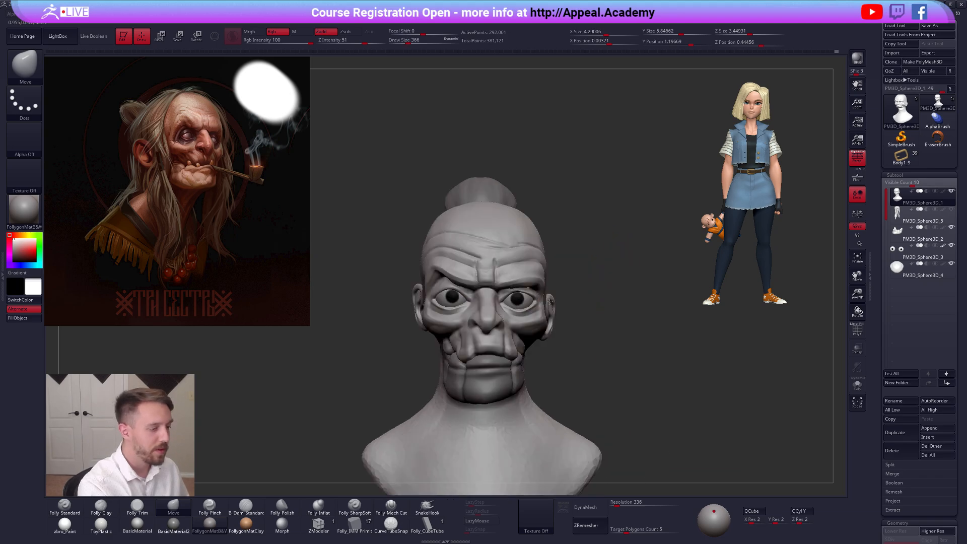
Refine the skull's width and roundness from above with a large Move brush
mouse_move(529, 298)
right_down()
mouse_move(552, 299)
mouse_move(509, 339)
mouse_move(481, 341)
mouse_move(506, 343)
right_up()
key(bracketright)
key(space)
drag(557, 382, 549, 382)
mouse_move(576, 328)
right_down()
mouse_move(514, 346)
mouse_move(602, 431)
mouse_move(633, 390)
mouse_move(614, 425)
mouse_move(644, 430)
mouse_move(602, 428)
right_up()
key(space)
drag(574, 328, 579, 329)
right_drag(568, 291, 551, 367)
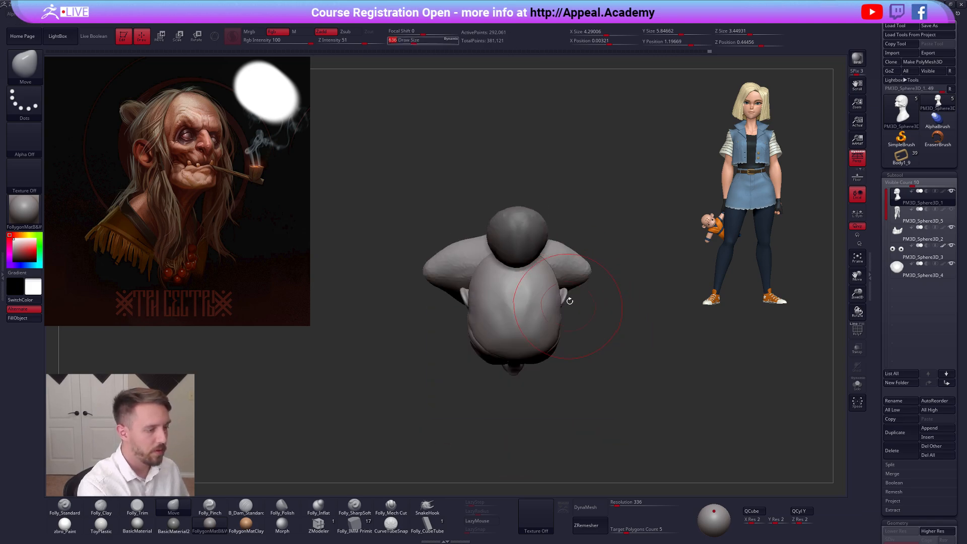
key(space)
drag(539, 325, 544, 325)
Adjust the front of the face around the mouth corners and jaw with the Move brush at draw size 150
right_drag(493, 370, 503, 308)
key(space)
drag(506, 319, 496, 320)
right_drag(525, 262, 534, 327)
key(space)
drag(531, 330, 525, 329)
alt+right_drag(525, 362, 497, 344)
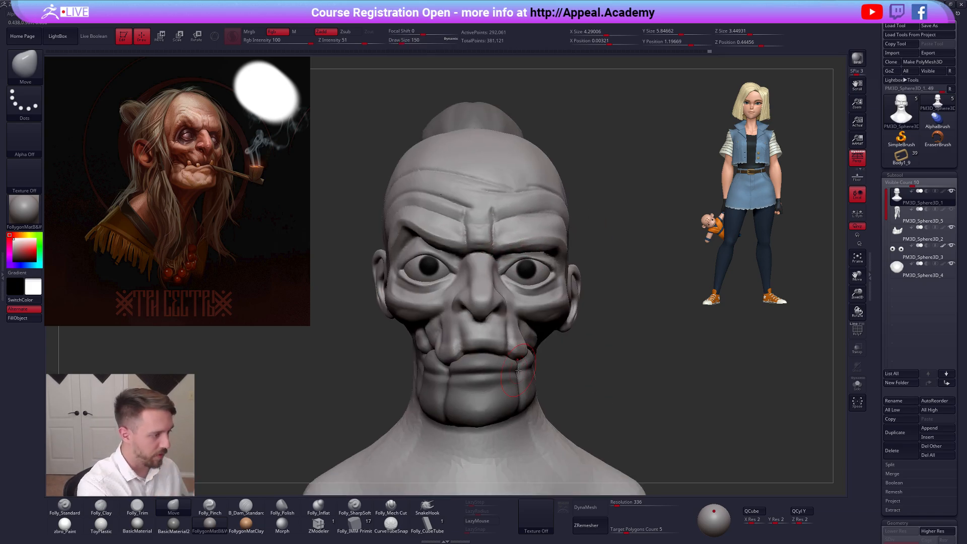
Refine the shapes around the eyes and nose with the Move brush at draw size 121
mouse_move(523, 289)
right_down()
mouse_move(495, 295)
mouse_move(447, 279)
mouse_move(496, 285)
right_up()
drag(451, 283, 455, 283)
right_drag(455, 282, 429, 282)
mouse_move(501, 289)
right_down()
mouse_move(478, 288)
mouse_move(522, 275)
mouse_move(520, 306)
mouse_move(564, 311)
mouse_move(572, 302)
right_up()
right_click(477, 287)
key(ctrl+shift+f)
click(602, 336)
key(alt+s)
key(alt+s)
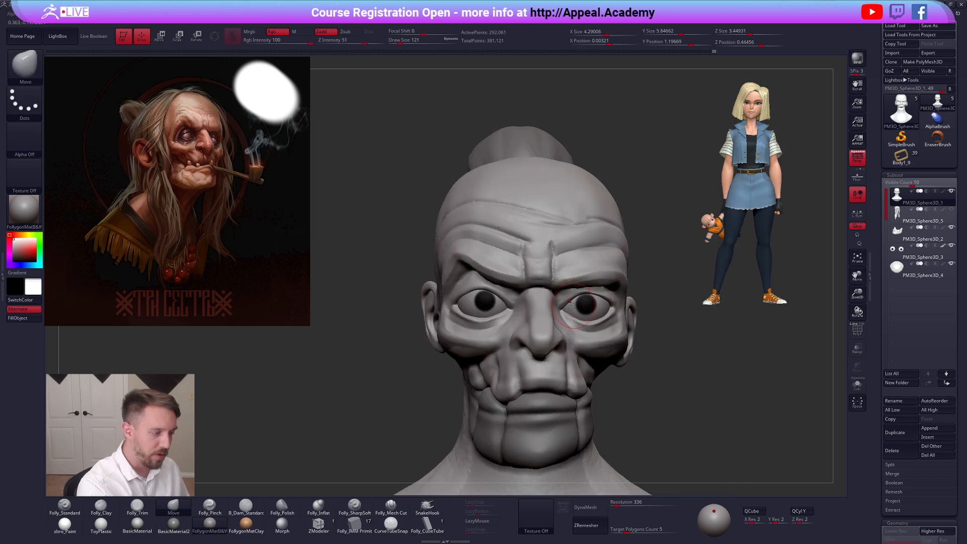
key(space)
click(715, 381)
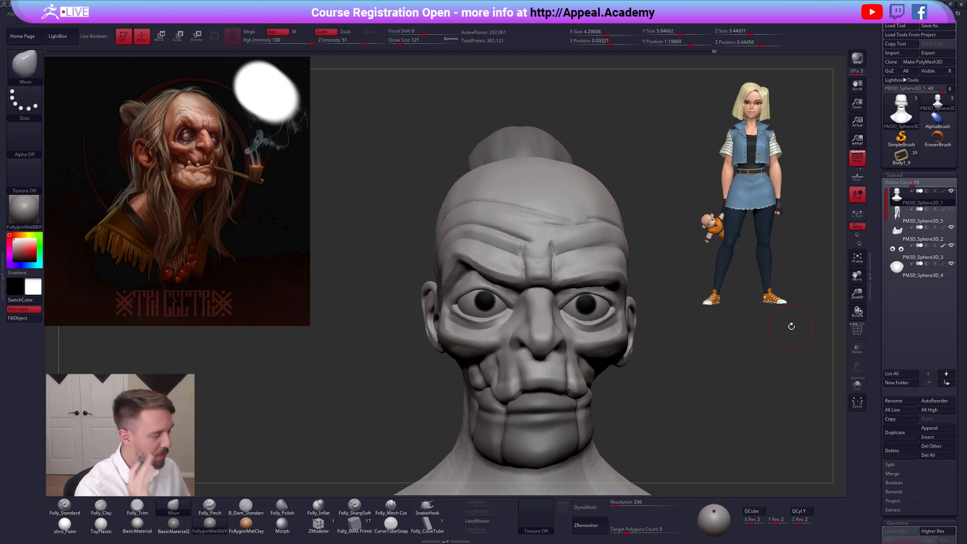
Build up the brow from below with the Folly_Clay brush at draw size 121 and undo the last stroke
mouse_move(596, 345)
right_down()
mouse_move(500, 307)
mouse_move(506, 287)
right_up()
key(2)
drag(482, 289, 511, 287)
right_drag(516, 291, 520, 291)
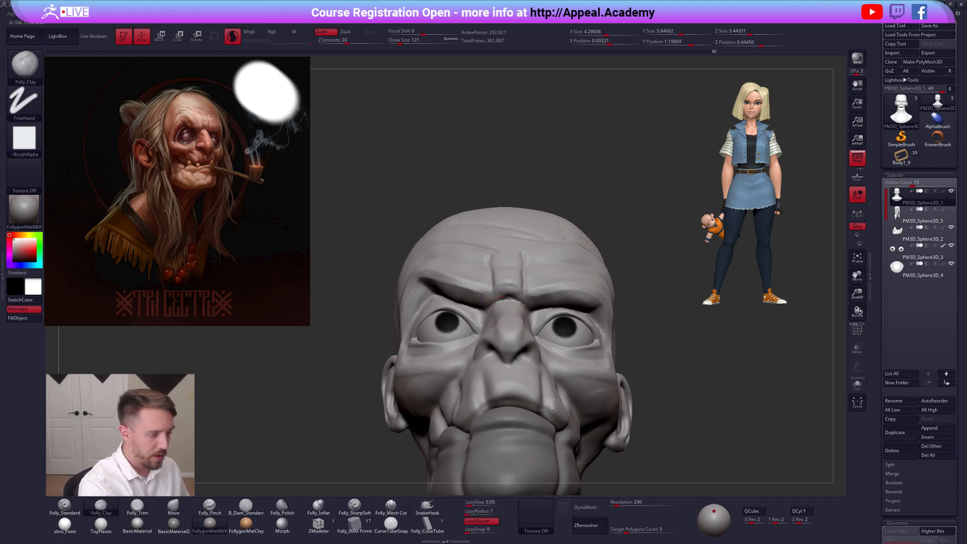
drag(533, 297, 522, 296)
key(ctrl+z)
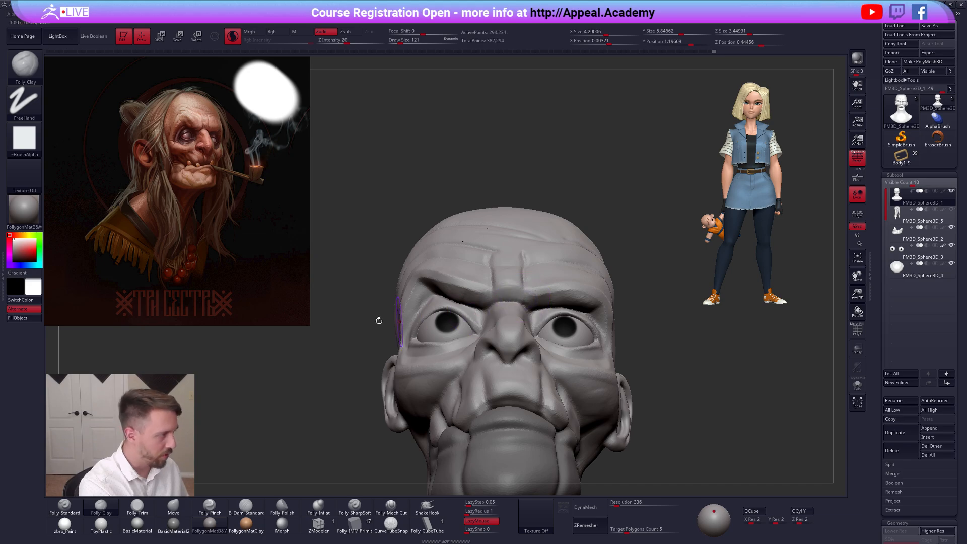
Flatten the brow planes with Folly_Trim at draw size 121 and smooth the area above both eyes
shift+right_drag(504, 302, 508, 318)
key(3)
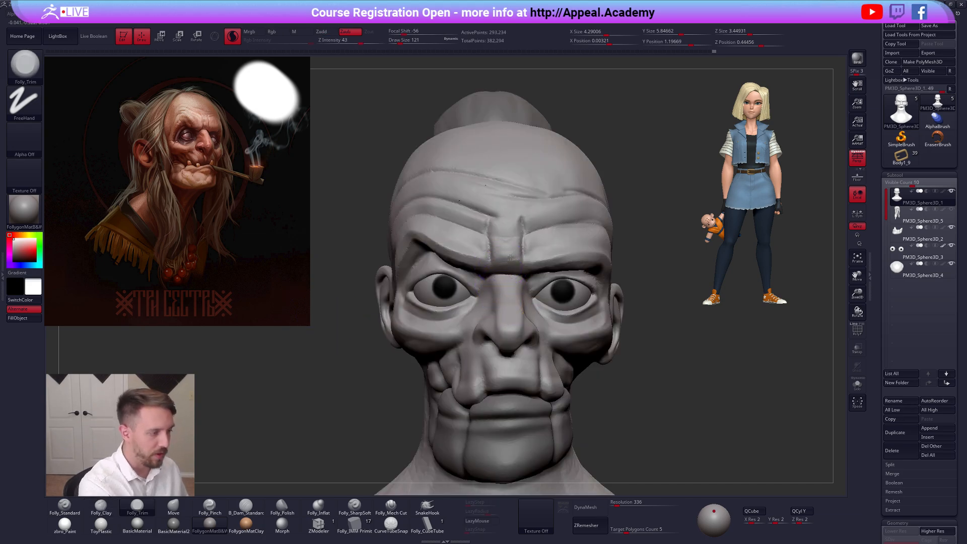
drag(504, 255, 508, 255)
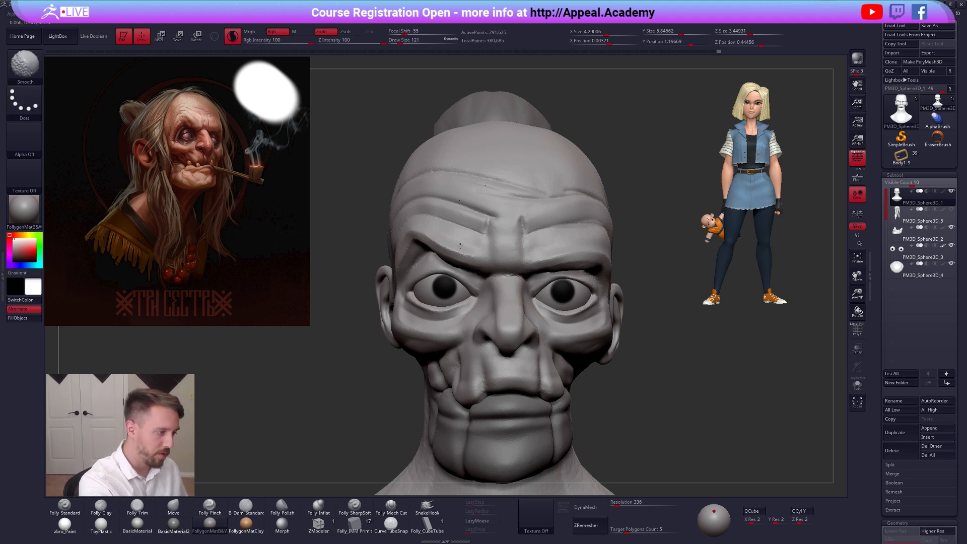
shift+drag(395, 271, 397, 273)
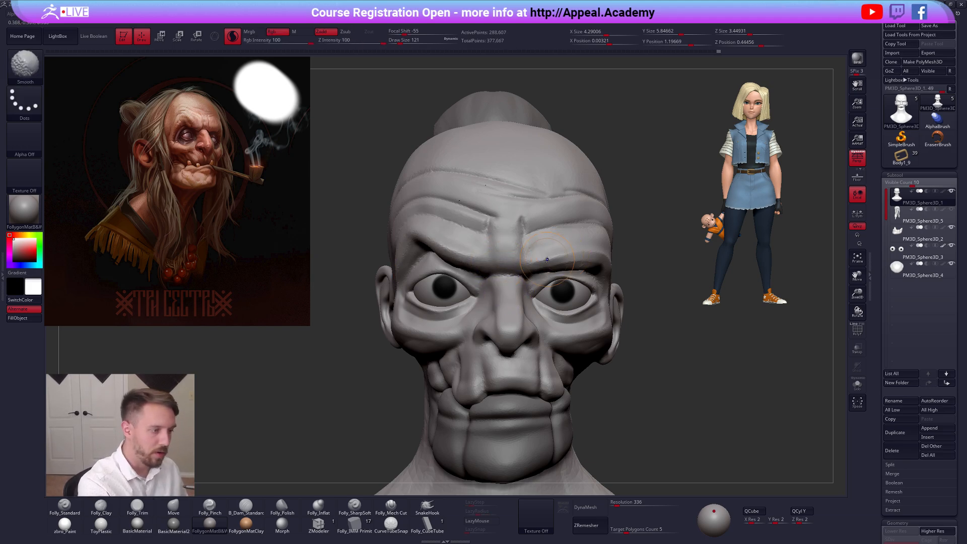
shift+drag(594, 254, 597, 253)
Push the brow and eye area into shape with the Move brush at draw sizes 181 and 160
mouse_move(694, 257)
mouse_down()
mouse_move(604, 251)
mouse_move(633, 267)
mouse_up()
alt+drag(370, 322, 345, 294)
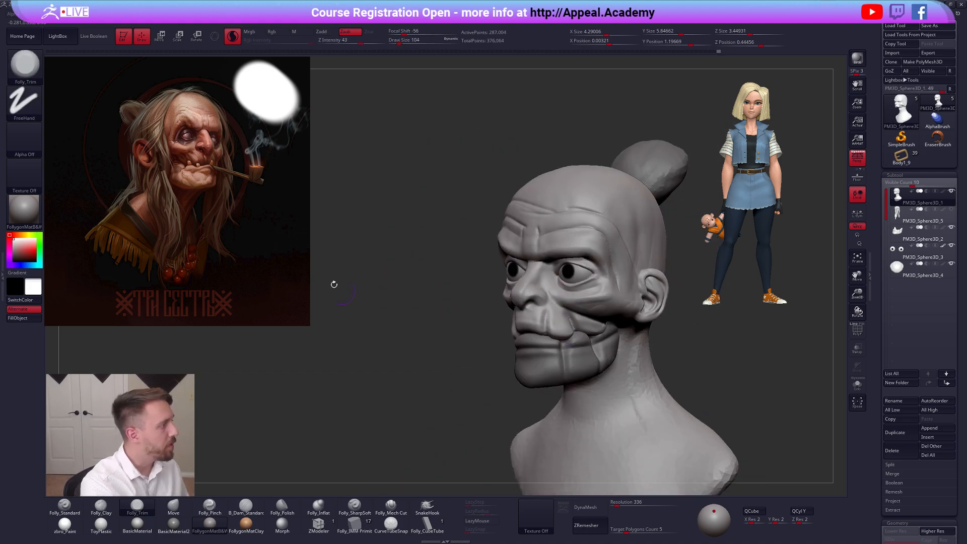
drag(590, 299, 684, 297)
alt+drag(599, 252, 575, 300)
key(space)
click(479, 241)
key(b)
key(m)
key(v)
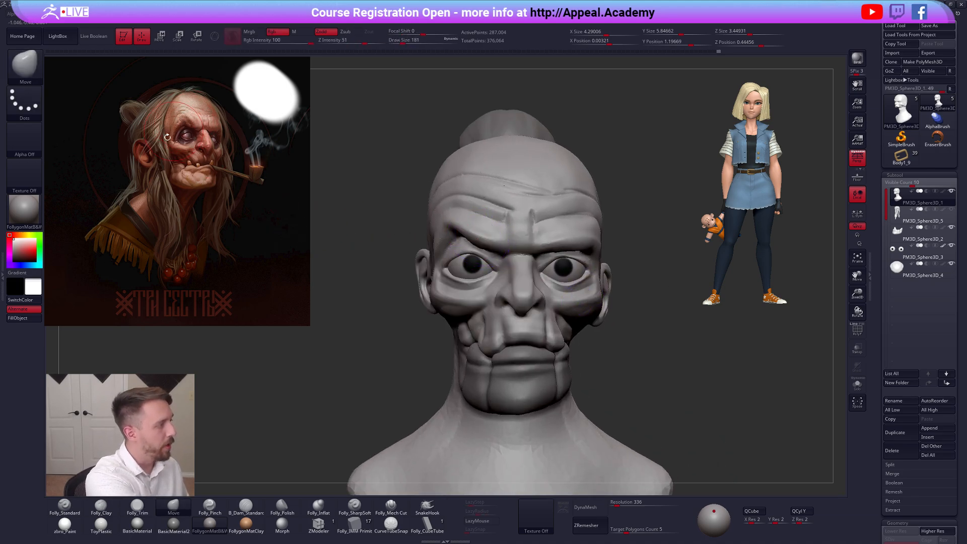
key(space)
click(482, 239)
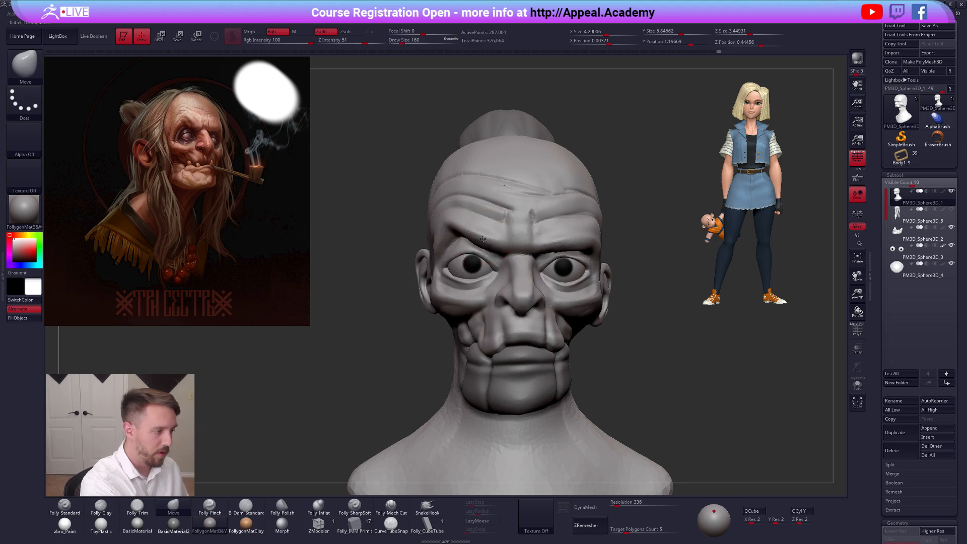
Trim the brow ridge and upper eye socket with Folly_Trim at draw size 74 and smooth the transitions
mouse_move(482, 238)
right_down()
mouse_move(524, 242)
mouse_move(472, 249)
mouse_move(443, 292)
right_up()
key(space)
click(476, 240)
key(space)
click(441, 294)
key(3)
right_drag(484, 255, 459, 236)
shift+drag(485, 256, 466, 242)
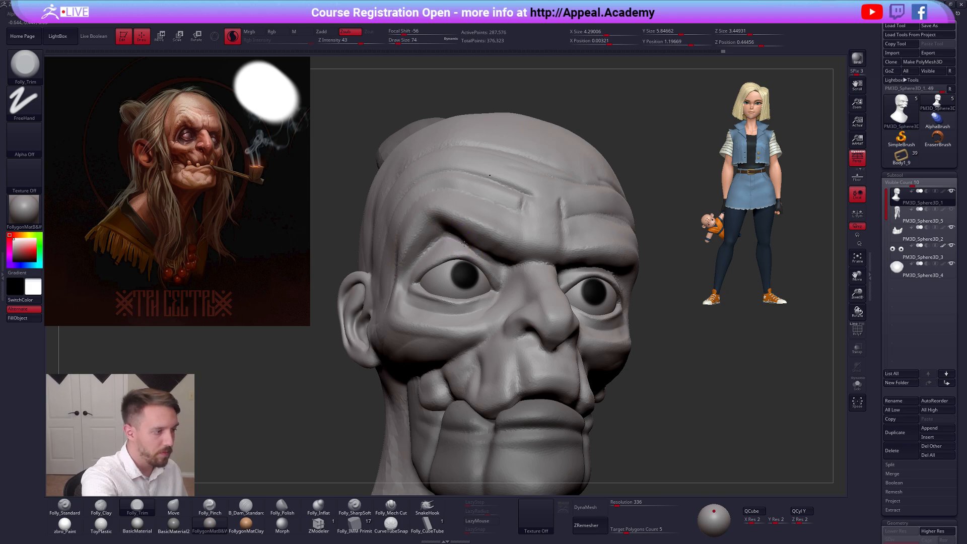
shift+drag(496, 261, 443, 230)
Make the lower jaw subtool active and adjust its upper edge in profile with the Move brush at draw size 130
alt+drag(654, 398, 628, 366)
drag(619, 392, 601, 410)
key(space)
drag(521, 308, 527, 307)
mouse_move(594, 408)
mouse_down()
mouse_move(629, 408)
mouse_move(578, 414)
mouse_move(639, 409)
mouse_up()
alt+click(479, 356)
key(b)
key(m)
key(v)
key(space)
drag(464, 344, 465, 330)
key(space)
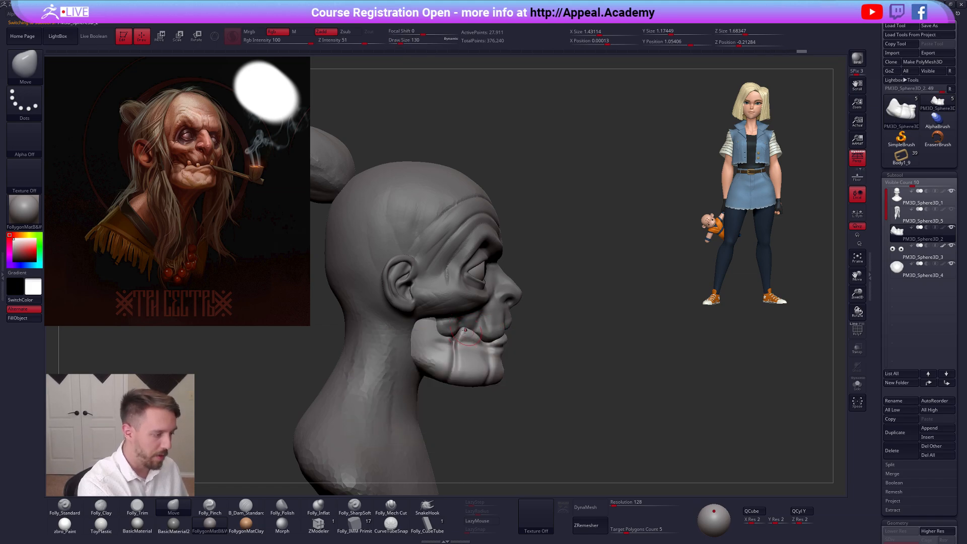
Reshape the lower lip line of the jaw from the front with the Move brush at draw size 181
drag(590, 415, 514, 411)
key(bracketright)
key(bracketright)
key(bracketright)
key(bracketright)
key(bracketright)
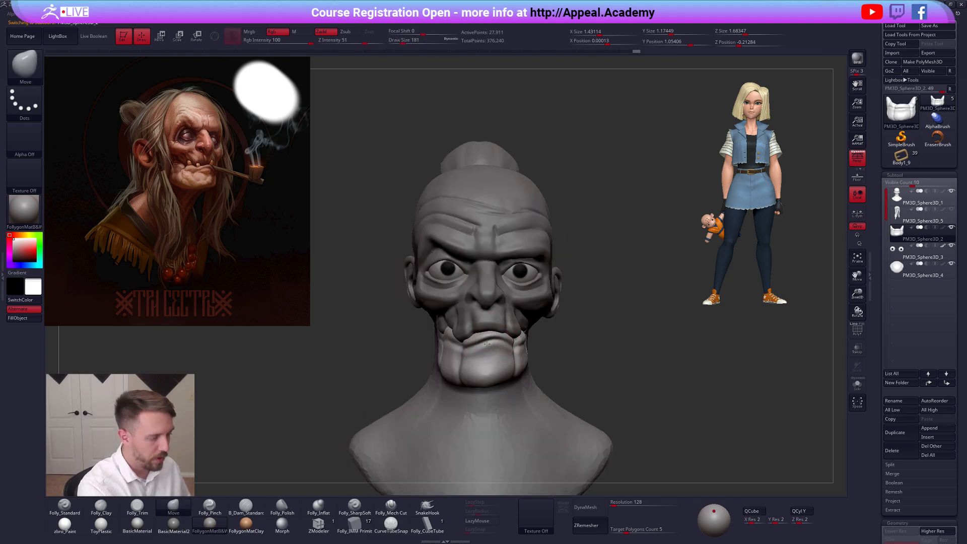
Isolate the lower jaw subtool and build up its surface with the Folly_Clay brush
key(alt+s)
right_drag(503, 332, 488, 367)
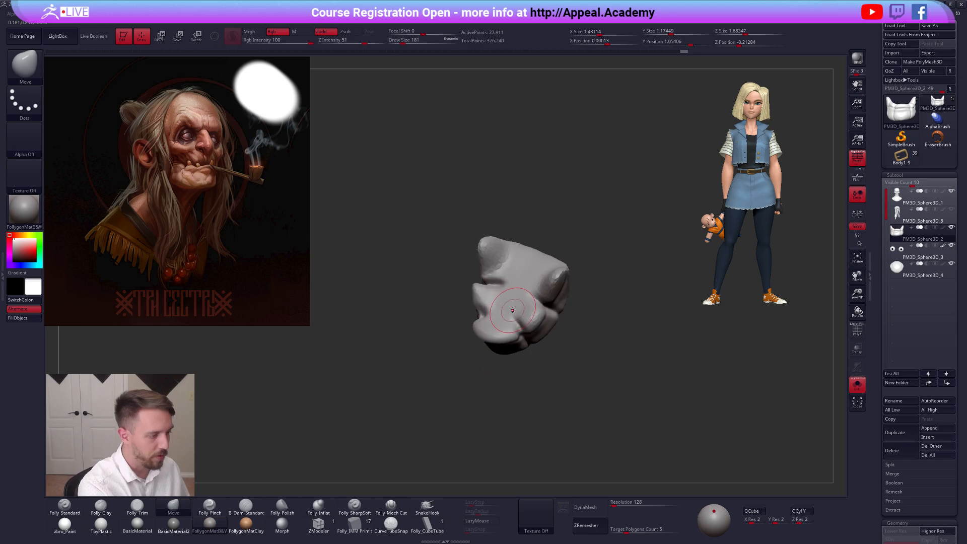
mouse_move(492, 323)
shift+right_down()
mouse_move(564, 391)
mouse_move(536, 388)
shift+right_up()
key(2)
mouse_move(445, 233)
mouse_down()
mouse_move(432, 242)
mouse_move(443, 262)
mouse_move(464, 244)
mouse_move(499, 261)
mouse_move(556, 237)
mouse_move(468, 260)
mouse_move(455, 302)
mouse_move(468, 337)
mouse_move(496, 352)
mouse_move(534, 327)
mouse_move(533, 285)
mouse_move(513, 262)
mouse_move(494, 317)
mouse_move(461, 287)
mouse_move(457, 256)
mouse_move(486, 252)
mouse_move(508, 264)
mouse_move(529, 297)
mouse_move(523, 242)
mouse_move(490, 249)
mouse_move(500, 337)
mouse_up()
right_drag(503, 347, 519, 262)
key(shift+s)
right_drag(624, 414, 569, 406)
Reshape the isolated jaw's lip and chin contour with the Move brush at draw size 292
key(b)
key(m)
key(v)
key(space)
drag(548, 294, 557, 293)
right_drag(557, 302, 629, 252)
key(shift+s)
Sharpen the lip edge of the isolated jaw with the Folly_Pinch brush at draw size 181
key(b)
key(p)
key(i)
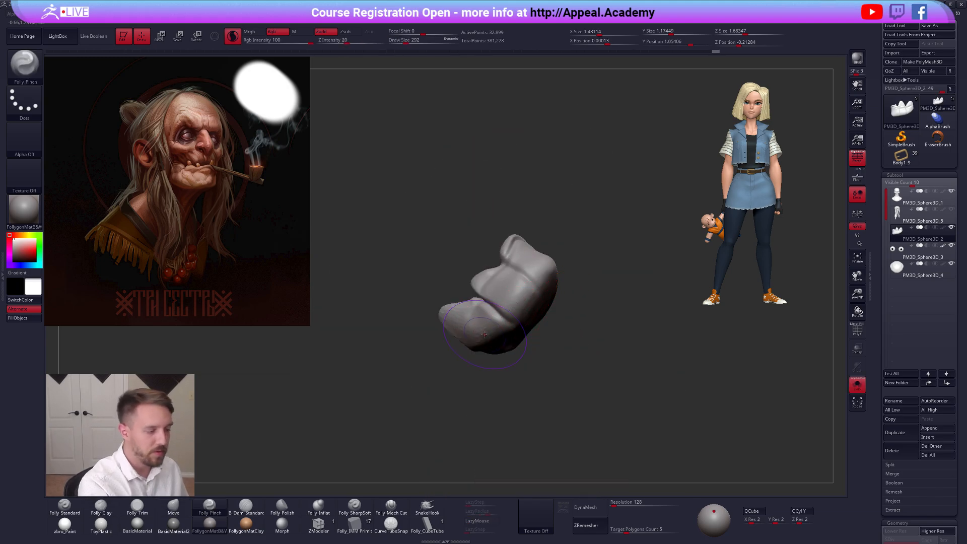
key(space)
drag(524, 311, 517, 311)
right_drag(579, 352, 591, 323)
drag(476, 345, 482, 356)
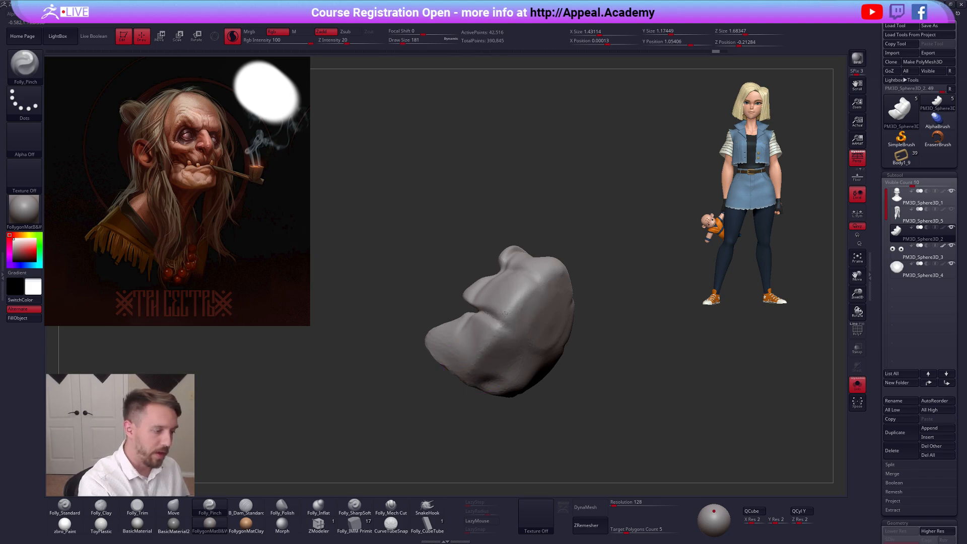
Pinch the remaining creases and the lower edge along the jaw's front and side with Folly_Pinch
drag(506, 312, 509, 318)
right_drag(524, 342, 533, 322)
drag(504, 292, 518, 269)
mouse_move(524, 322)
right_down()
mouse_move(560, 328)
mouse_move(544, 297)
right_up()
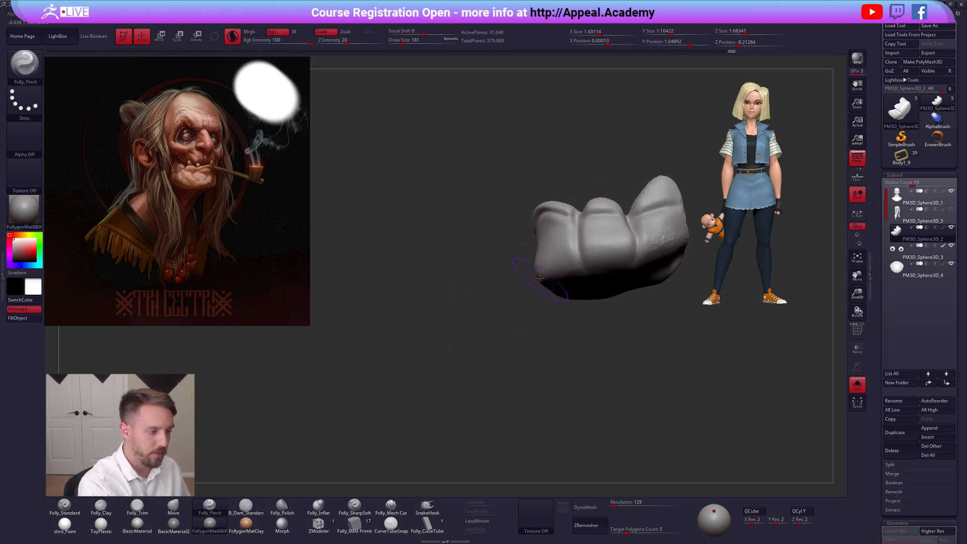
drag(605, 259, 672, 243)
mouse_move(650, 272)
alt+right_down()
mouse_move(581, 285)
mouse_move(534, 331)
alt+right_up()
Flatten the jaw's chin surface with Folly_Trim at draw size 335 and bring the rest of the bust back into view
key(space)
key(3)
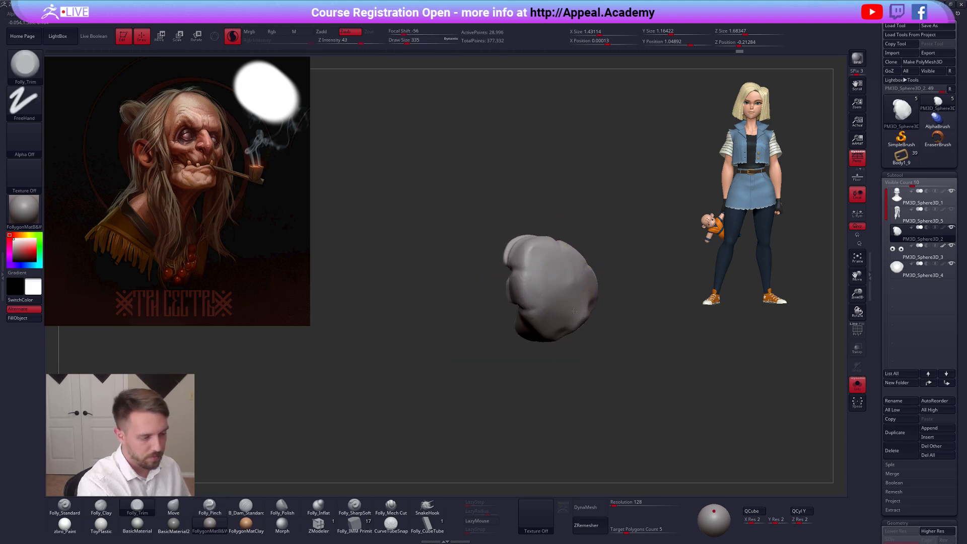
key(alt+s)
mouse_move(561, 296)
right_down()
mouse_move(634, 328)
mouse_move(559, 317)
mouse_move(584, 302)
mouse_move(553, 325)
mouse_move(551, 348)
right_up()
Adjust the lower jaw against the face with the Move brush at draw size 252 and show the hair subtool again
key(4)
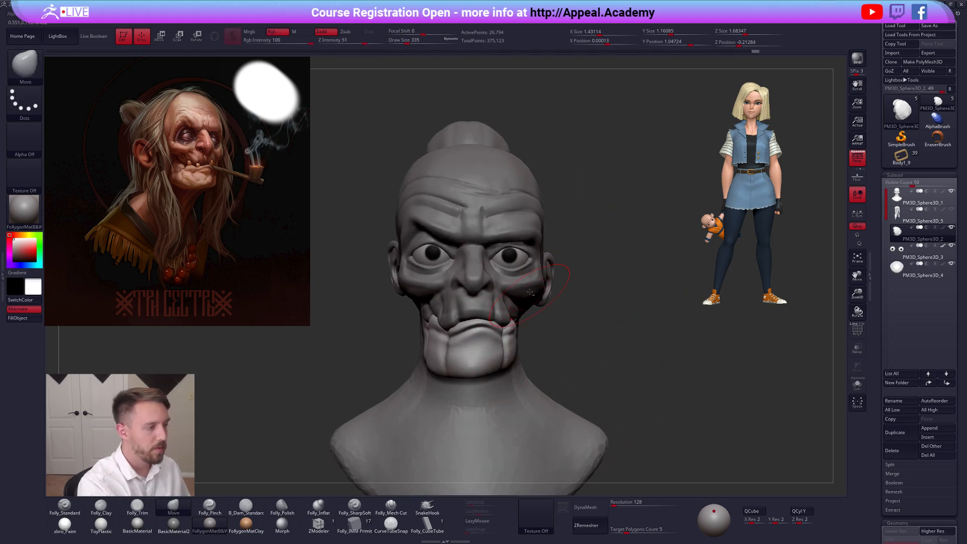
right_drag(473, 333, 521, 322)
key(space)
drag(560, 270, 557, 269)
click(951, 209)
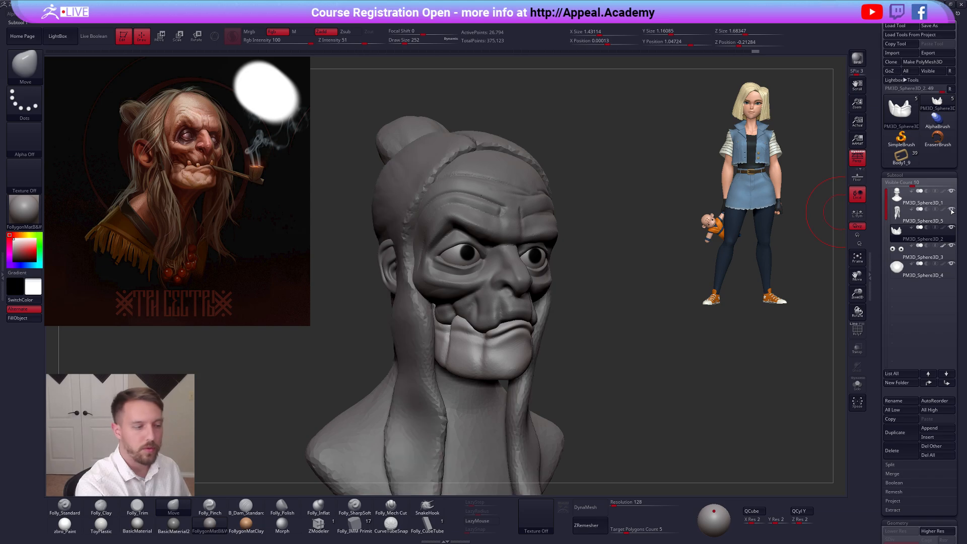
Select the hair subtool, enlarge the Move brush to draw size 414, and make the head-and-shoulders subtool active
ctrl+right_drag(702, 339, 682, 400)
mouse_move(514, 344)
ctrl+right_down()
mouse_move(486, 386)
mouse_move(515, 316)
ctrl+right_up()
alt+click(503, 341)
key(space)
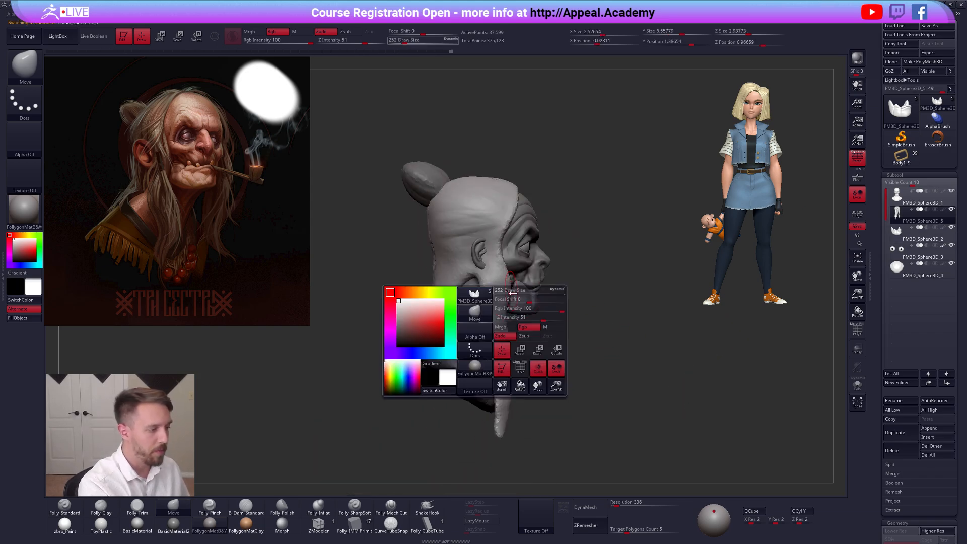
drag(516, 286, 521, 285)
mouse_move(510, 288)
right_down()
mouse_move(549, 296)
mouse_move(476, 302)
mouse_move(468, 312)
right_up()
alt+click(534, 297)
alt+right_drag(638, 436, 626, 416)
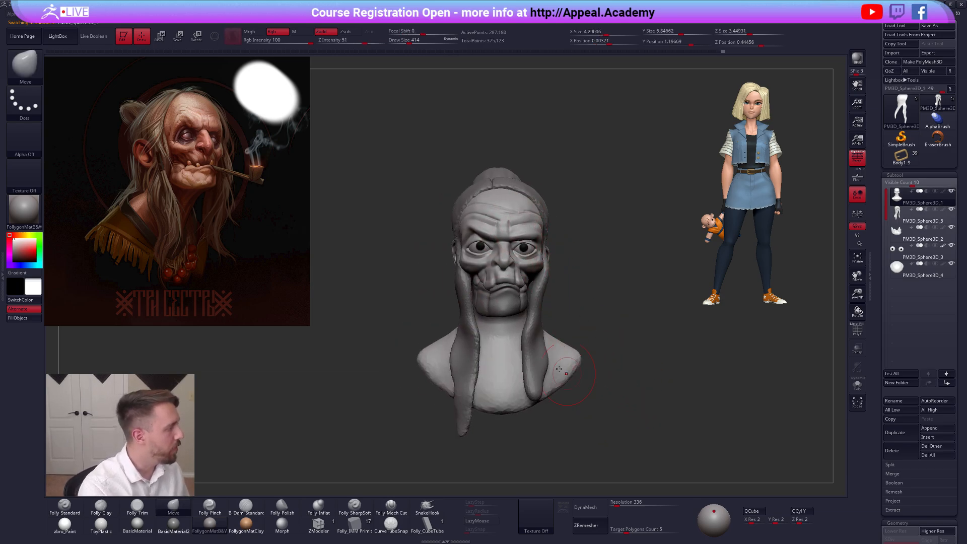
Sample a skin tone from the painted reference, preview it with the zbro_Paint material, and choose the Folly_Standard brush
key(z)
key(c)
key(z)
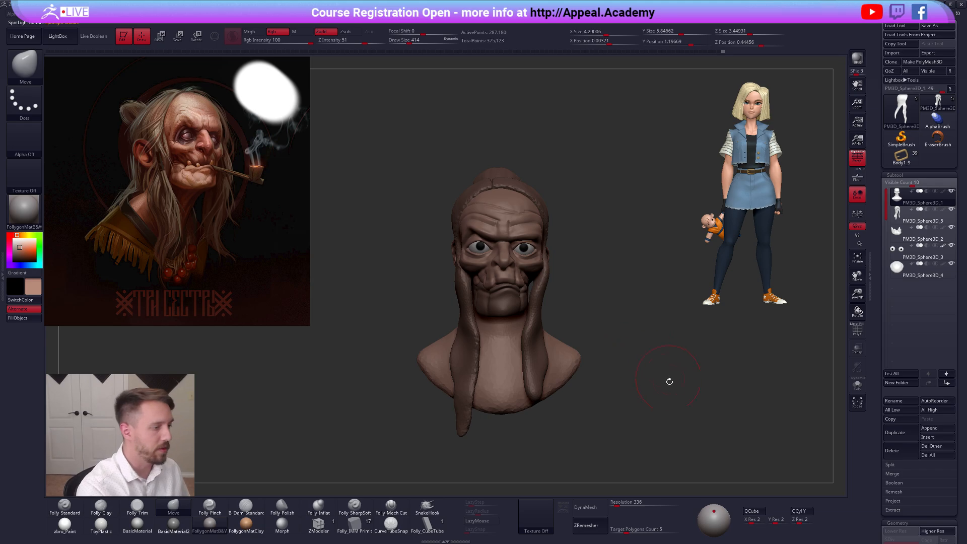
click(76, 533)
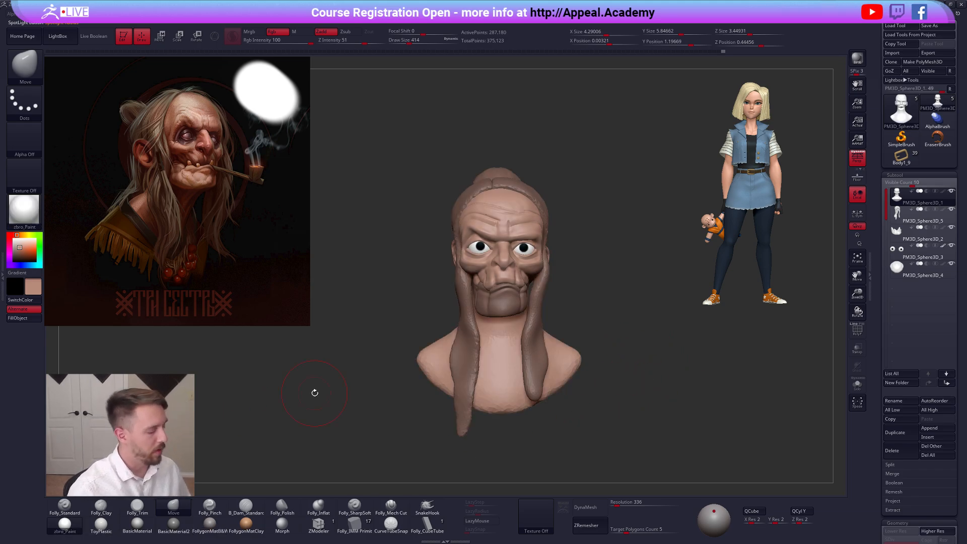
key(1)
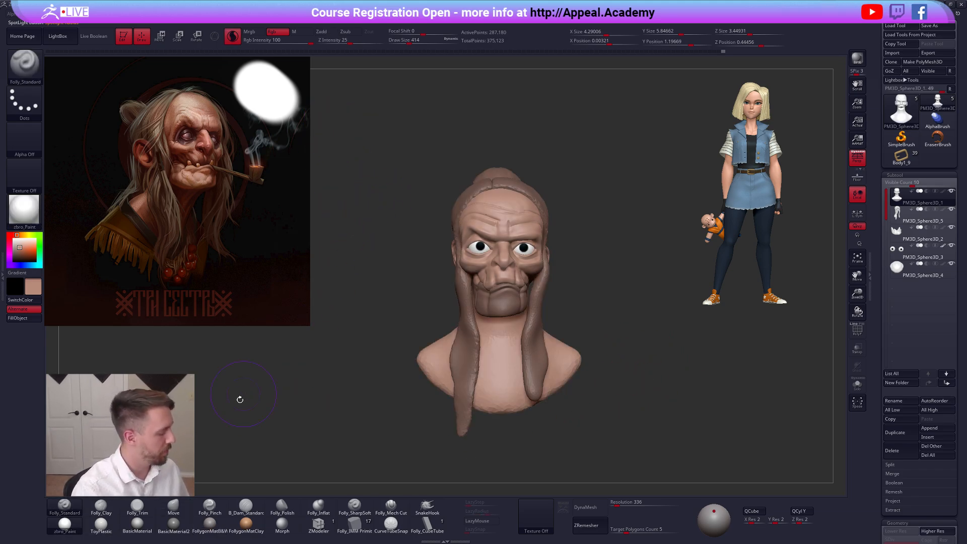
Choose the FollygonRealistic material and fill the head-and-shoulders subtool with both the sampled skin colour and the material
click(24, 209)
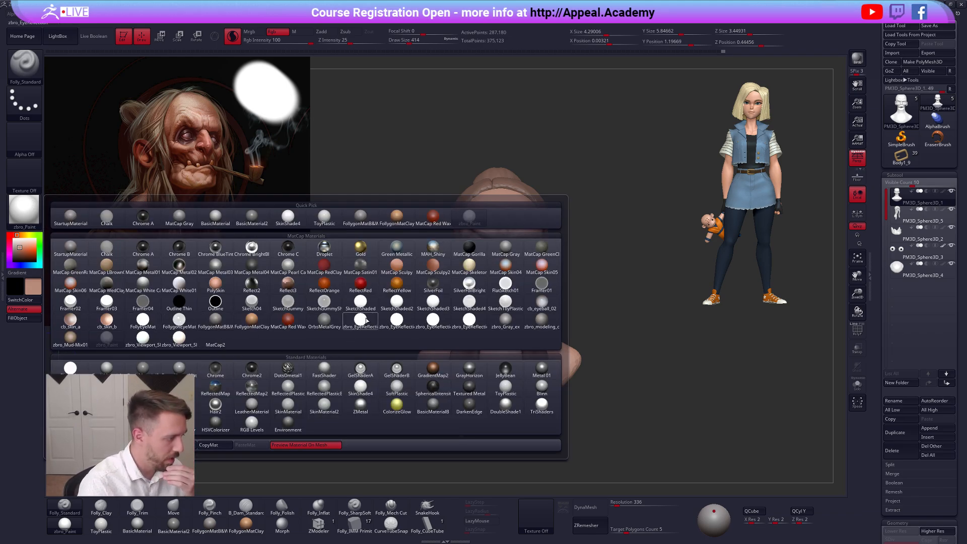
mouse_move(367, 320)
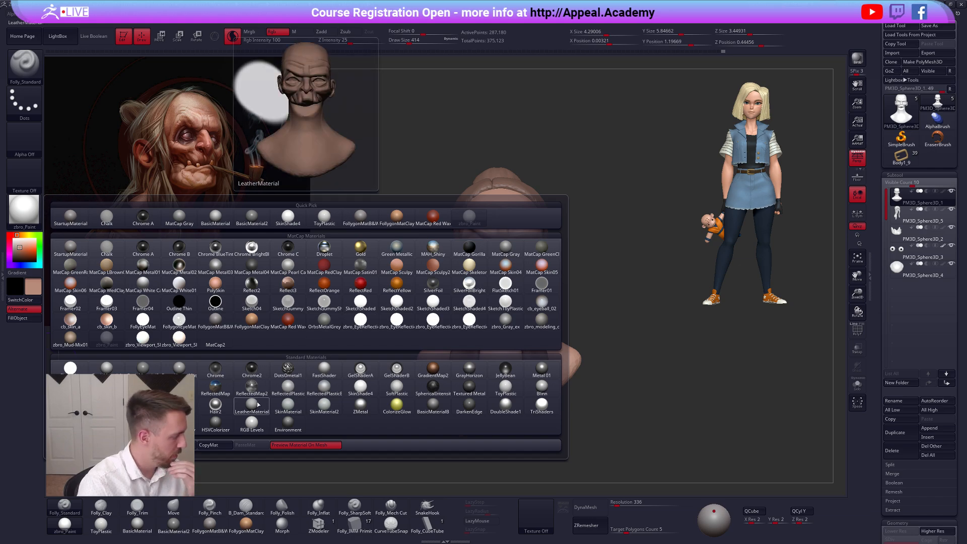
click(143, 404)
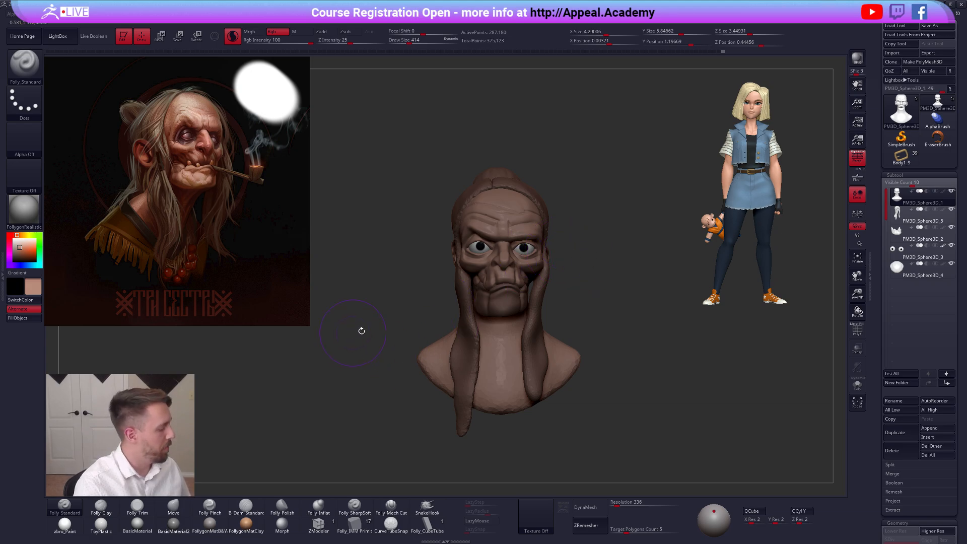
click(388, 303)
alt+drag(555, 267, 548, 294)
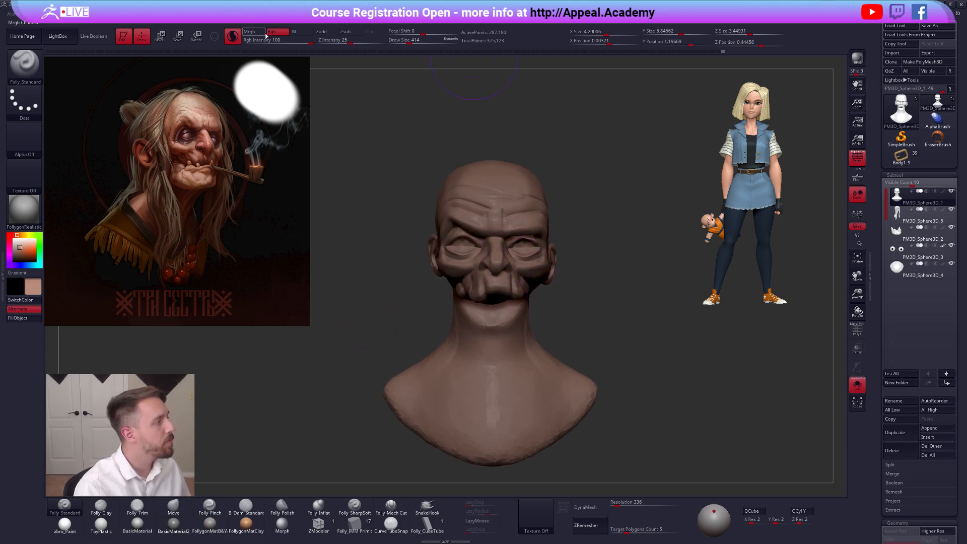
click(36, 320)
click(304, 362)
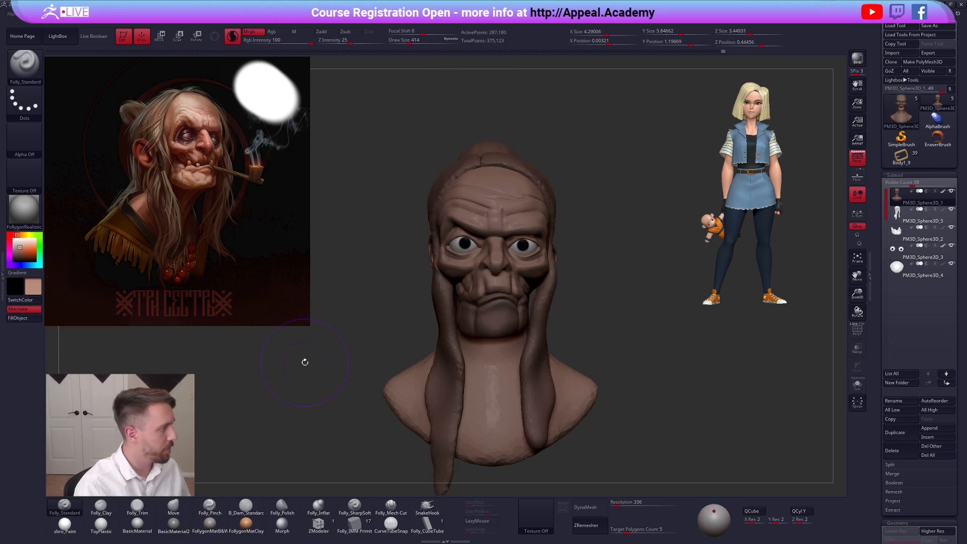
Sample a lighter peach skin tone from the reference and set the brush to colour-only painting at draw size 381
key(z)
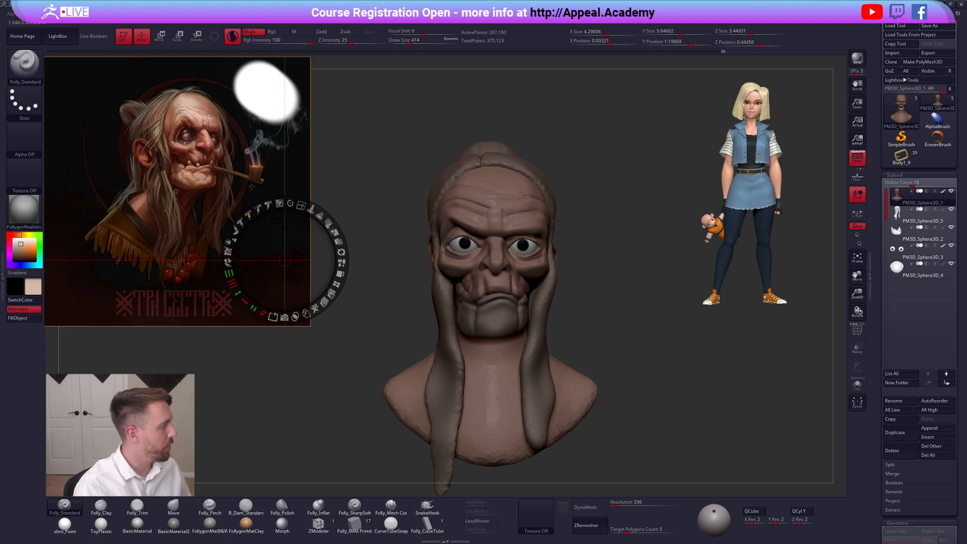
key(z)
click(277, 32)
click(380, 161)
key(space)
drag(462, 245, 460, 245)
key(shift+f)
key(shift+f)
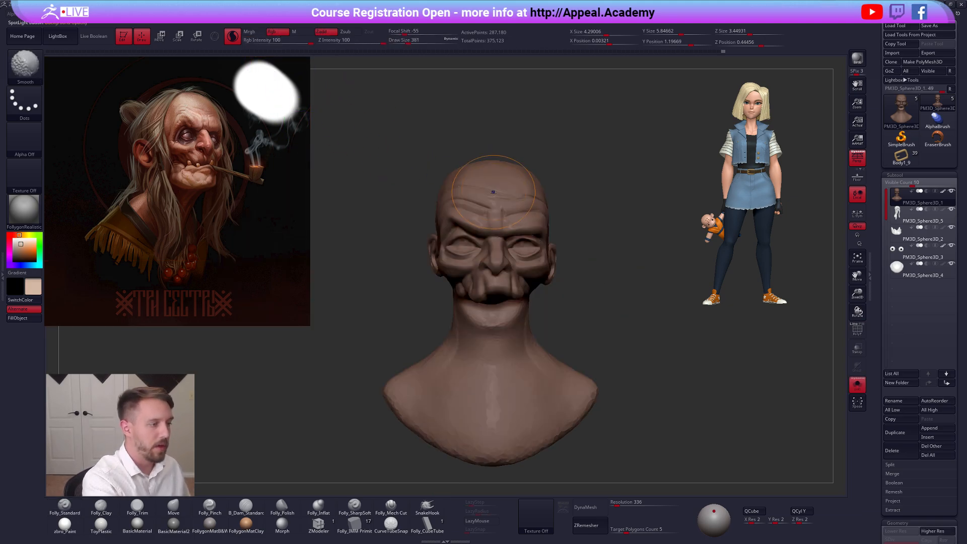
Paint the lighter skin tone over the forehead and reduce the draw size to 203
right_drag(493, 191, 516, 186)
key(space)
drag(460, 245, 455, 245)
ctrl+right_drag(494, 194, 494, 226)
key(shift+f)
drag(491, 183, 480, 205)
key(shift+f)
key(space)
drag(455, 245, 450, 245)
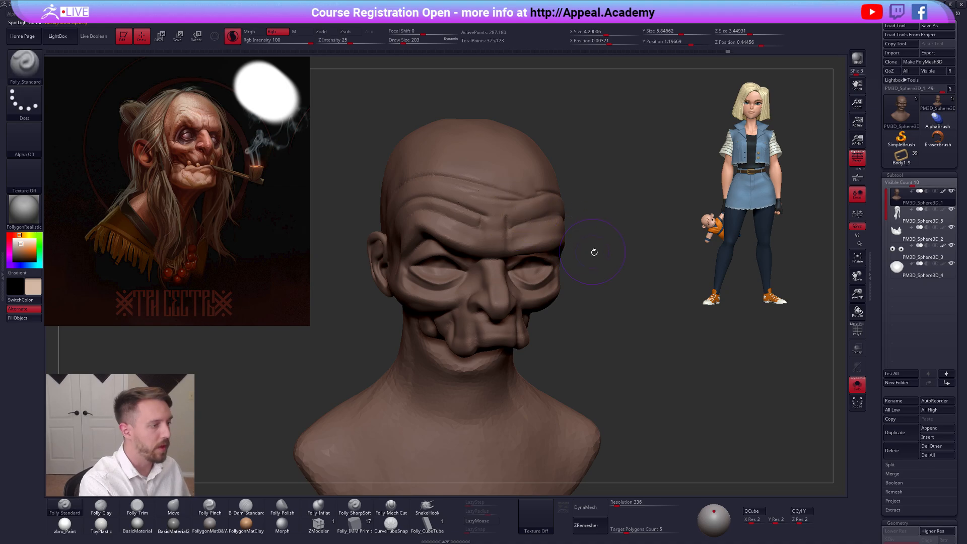
Extend the lighter tone across the forehead and brow with the draw size raised to 397
right_drag(591, 250, 566, 237)
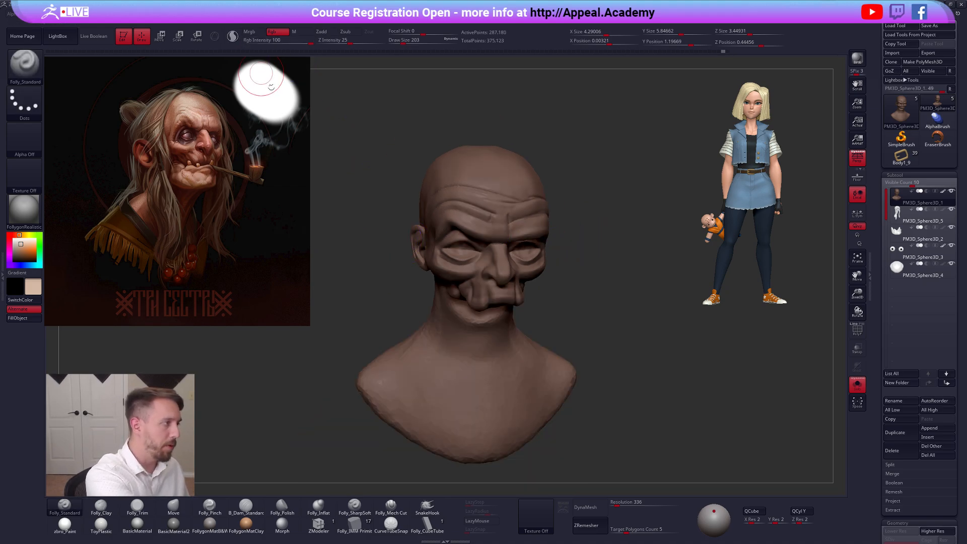
key(space)
mouse_move(488, 180)
mouse_down()
mouse_move(500, 198)
mouse_move(460, 212)
mouse_up()
right_drag(632, 402, 683, 406)
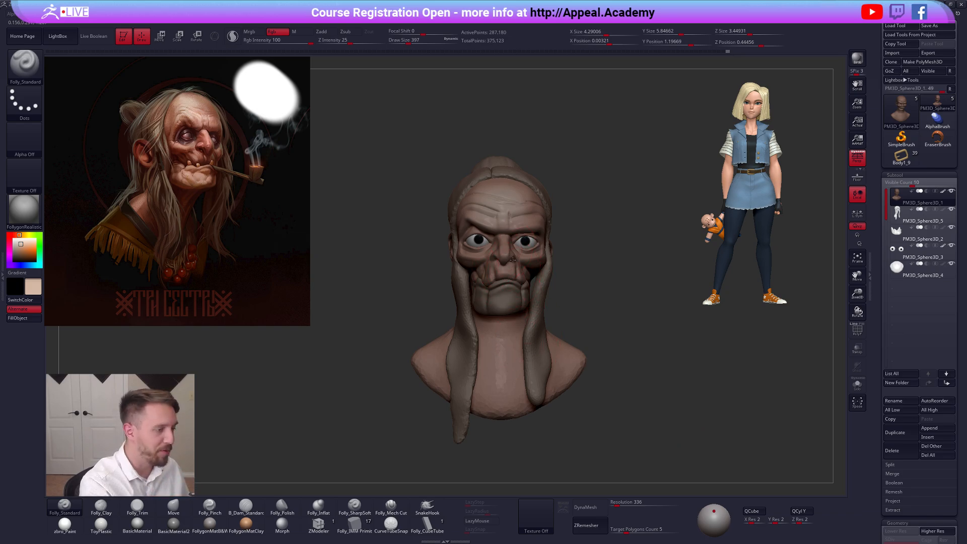
Try blending the paint on the face with Sculptris Pro enabled at draw size 252
ctrl+right_drag(512, 260, 482, 312)
key(space)
drag(521, 277, 516, 277)
click(232, 36)
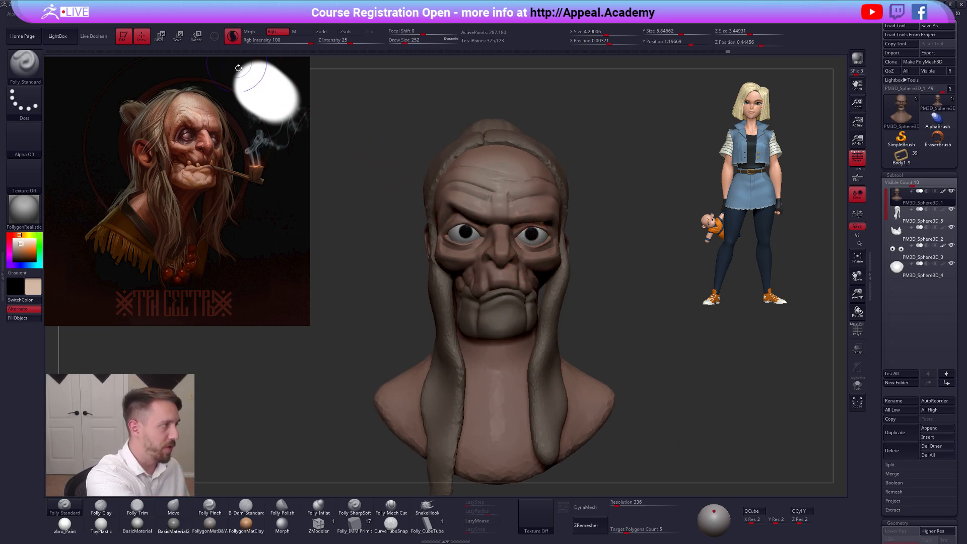
mouse_move(523, 208)
shift+mouse_down()
mouse_move(548, 212)
mouse_move(453, 241)
mouse_move(534, 251)
mouse_move(538, 279)
mouse_move(563, 273)
shift+mouse_up()
key(ctrl+z)
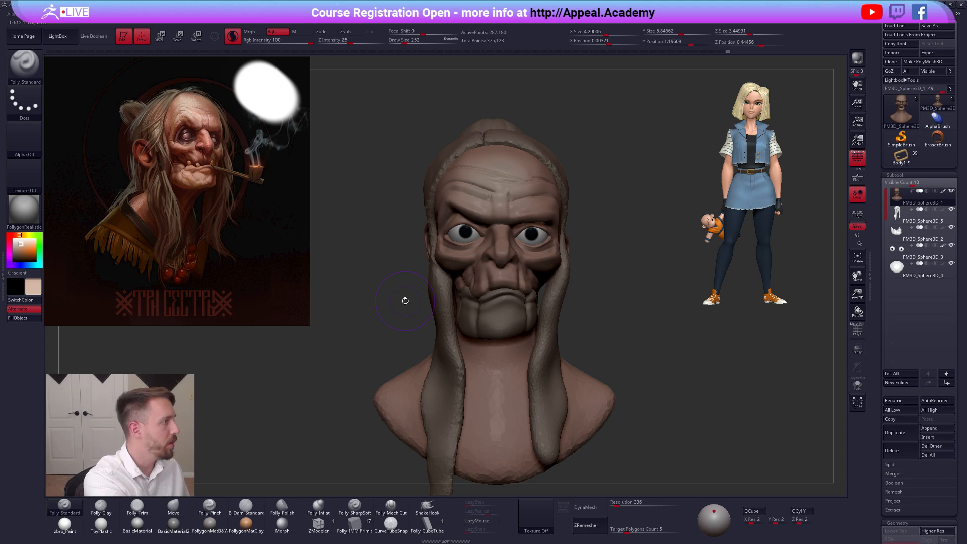
click(234, 39)
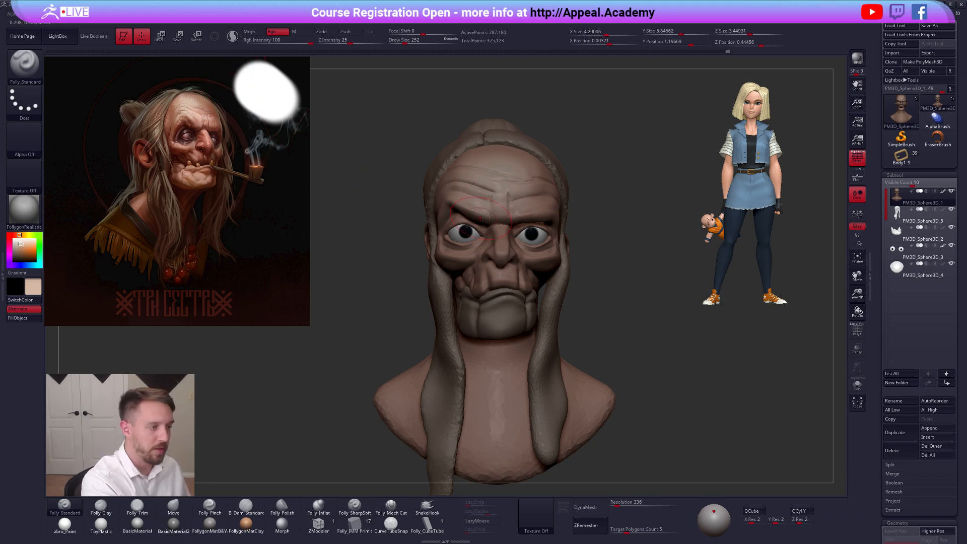
Sample a reddish skin tone from the reference and paint it over the nose with draw size 239
key(s)
drag(512, 256, 507, 256)
key(z)
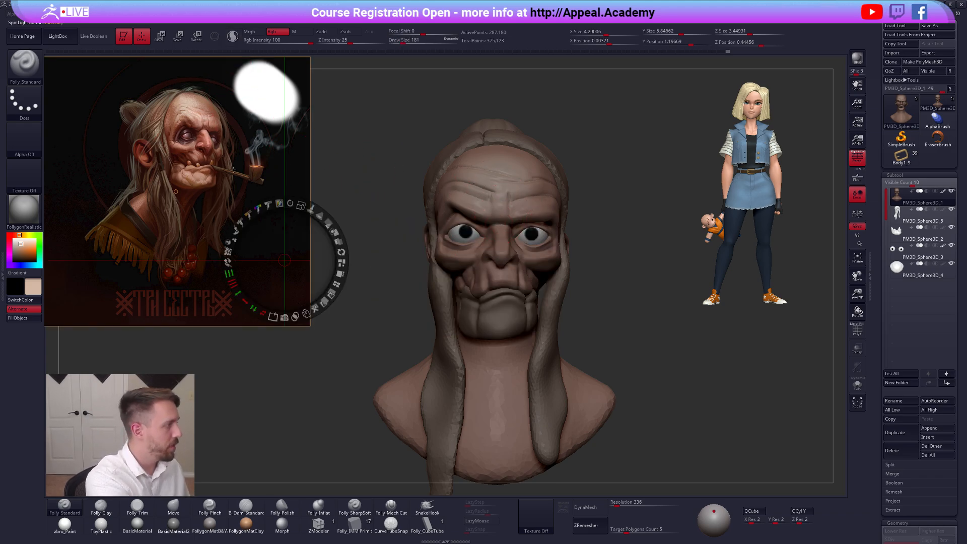
key(c)
key(z)
key(space)
click(505, 255)
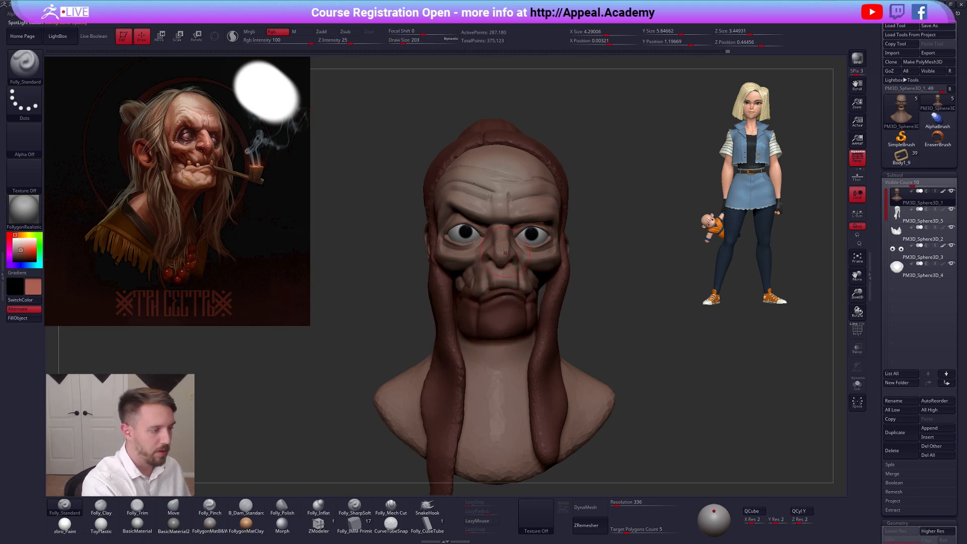
key(space)
click(516, 252)
right_drag(495, 251, 521, 261)
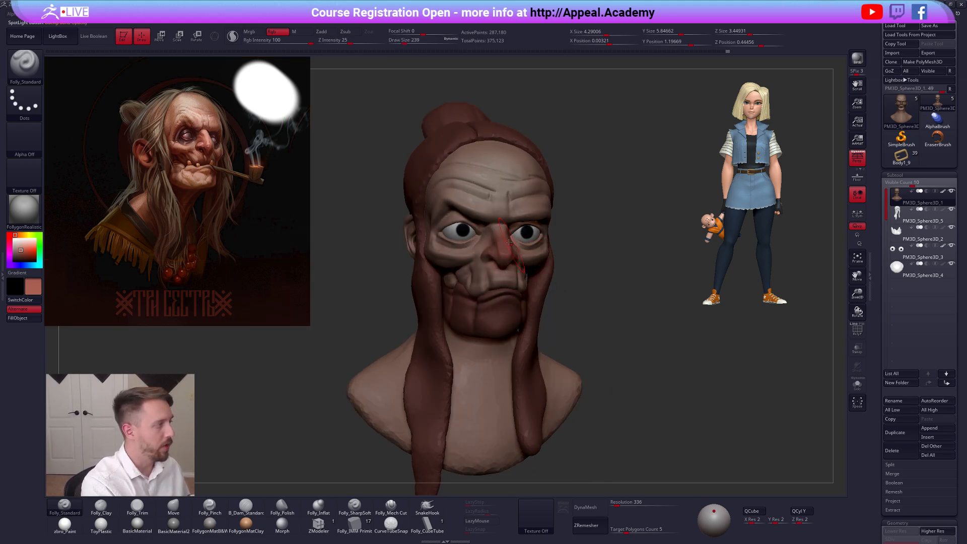
right_drag(469, 223, 547, 216)
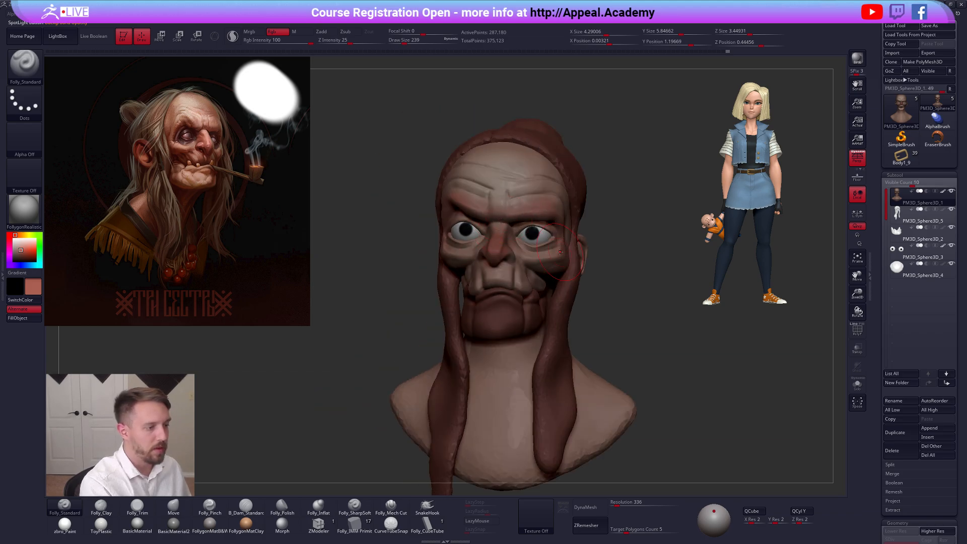
Paint the reddish tone onto the ears and sides of the head with draw size 279
right_drag(525, 277, 436, 397)
key(s)
drag(439, 282, 445, 282)
right_drag(428, 282, 524, 267)
key(alt+s)
drag(376, 228, 374, 249)
right_drag(375, 248, 543, 285)
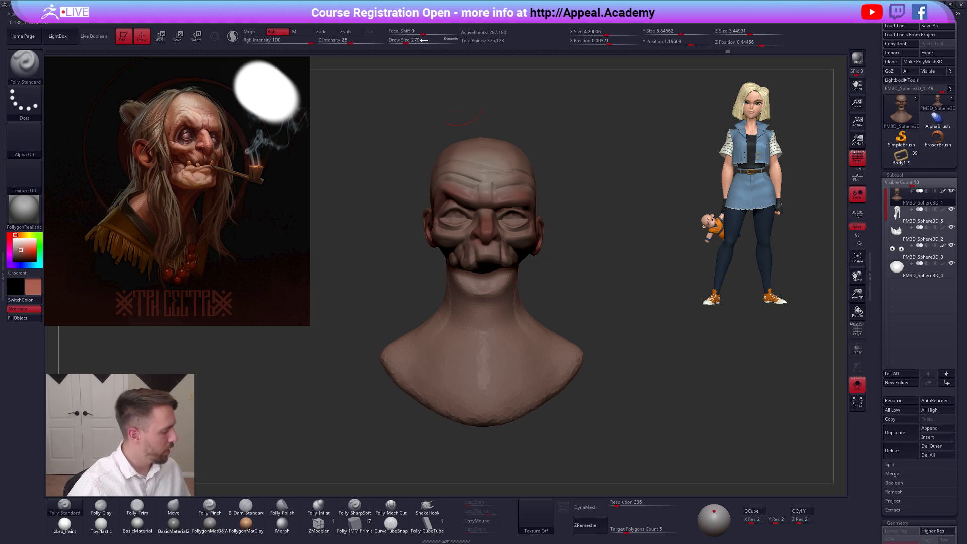
Fill the head-and-shoulders subtool with the zbro_Paint material only, keeping its painted colours
click(71, 525)
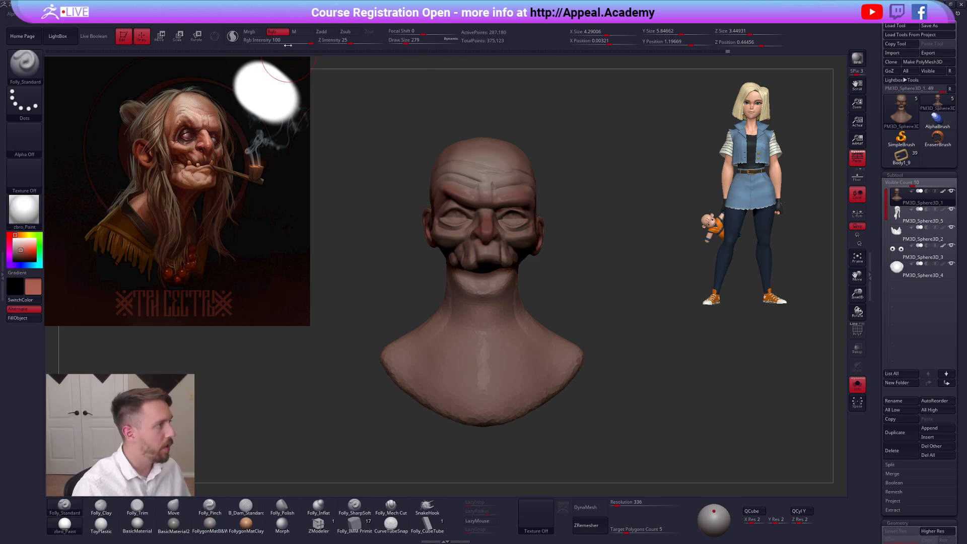
key(shift+s)
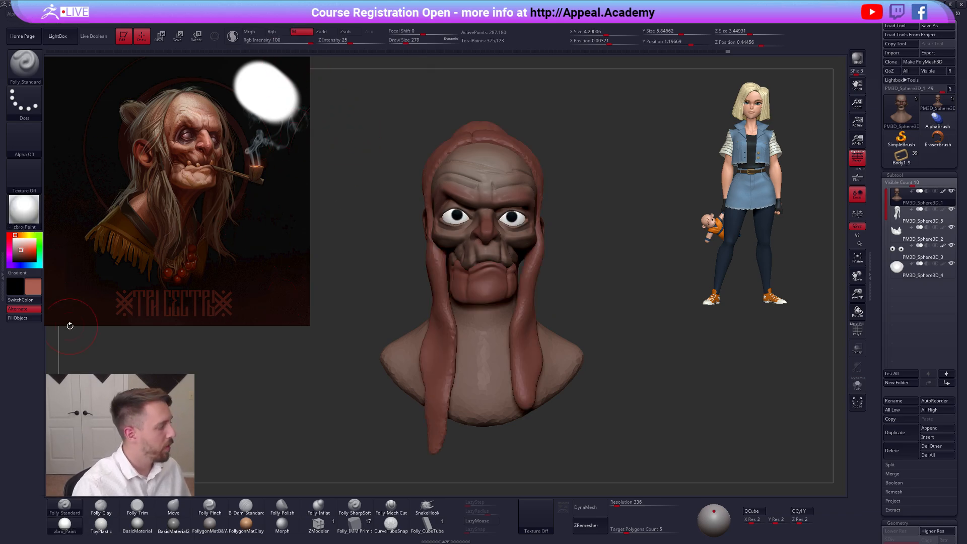
click(27, 318)
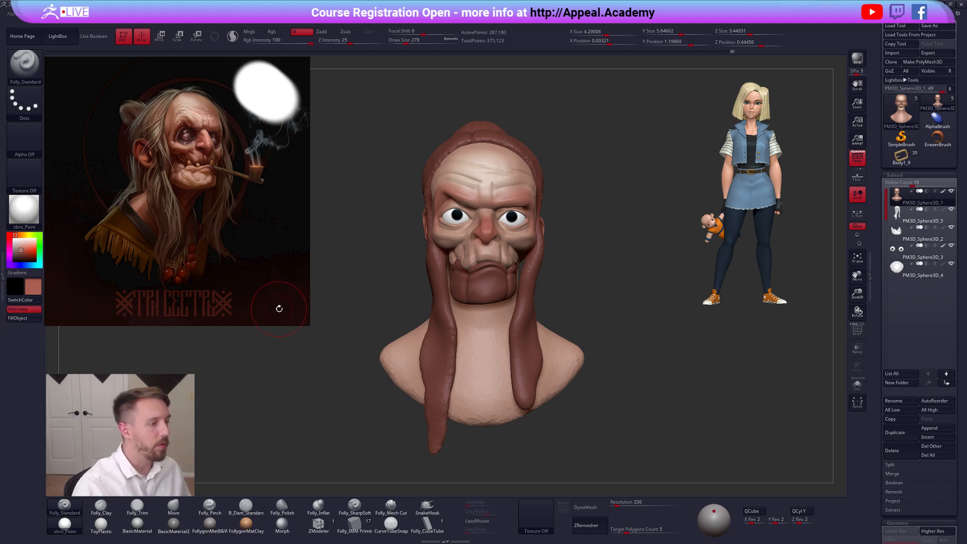
drag(561, 317, 456, 315)
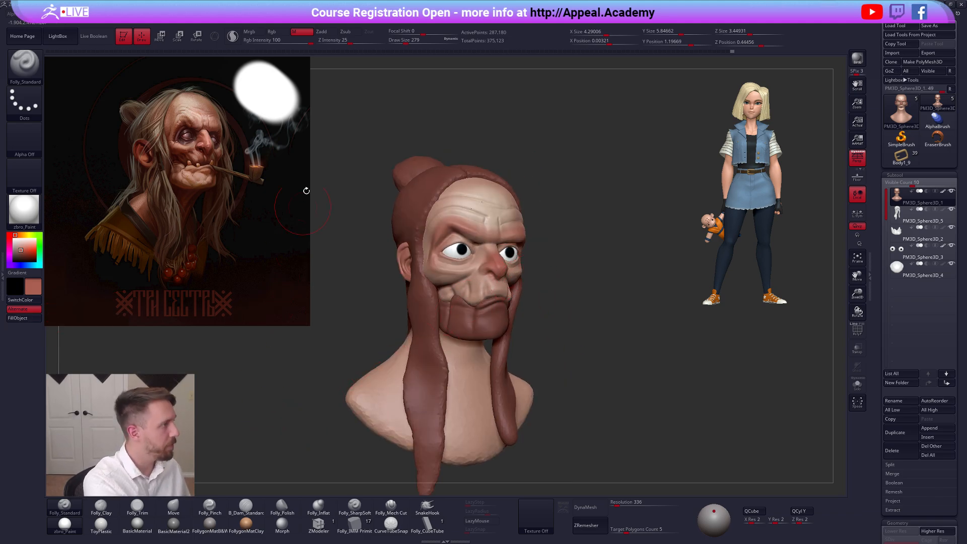
Sample a reddish brown from the reference and paint around the mouth in colour only, lowering the RGB intensity to 20
click(277, 33)
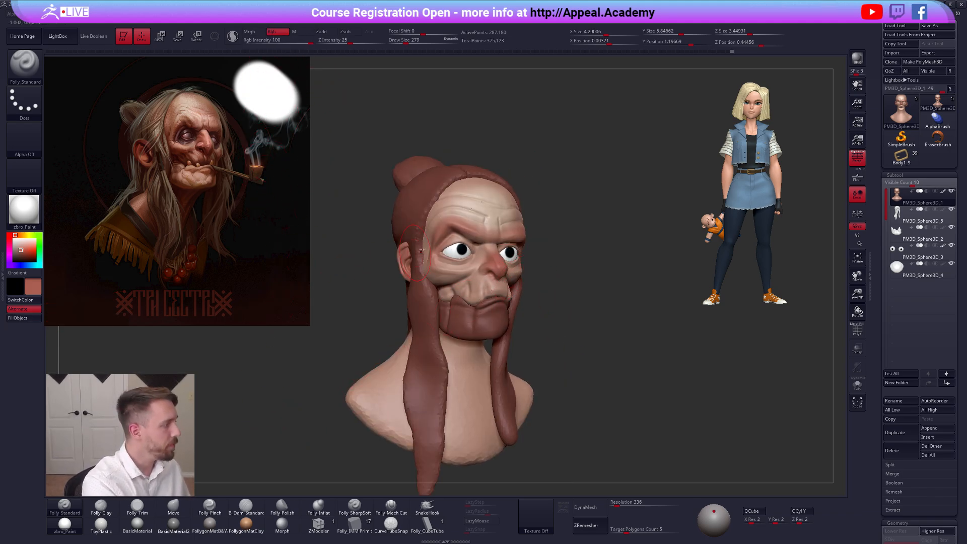
alt+right_drag(480, 246, 496, 258)
key(z)
key(c)
key(z)
drag(487, 296, 519, 300)
right_drag(519, 302, 484, 305)
drag(534, 303, 521, 299)
right_drag(521, 302, 553, 333)
key(space)
drag(594, 353, 550, 352)
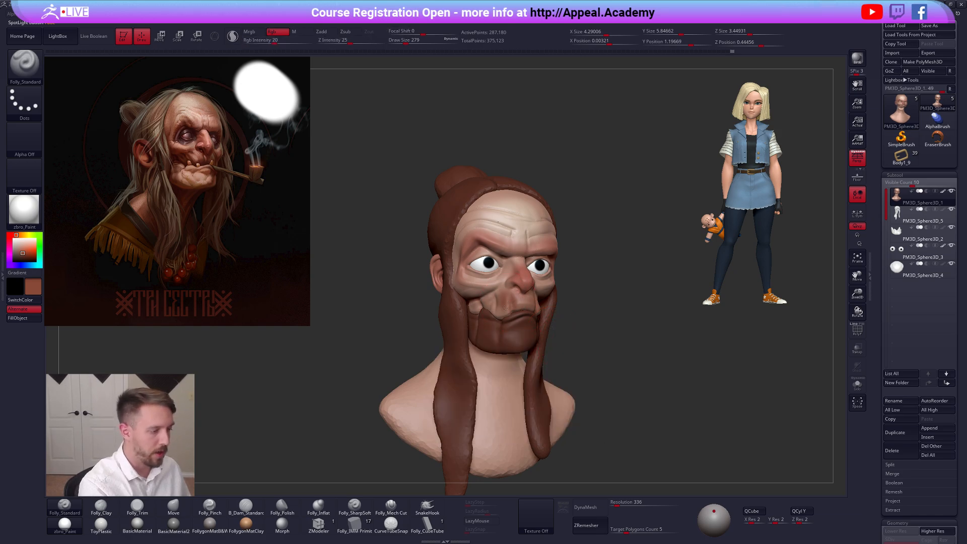
right_drag(502, 307, 506, 311)
right_drag(544, 285, 604, 323)
Sample a greyish mauve from the reference and tint the skin around the eyes with draw size 160
key(z)
key(c)
key(z)
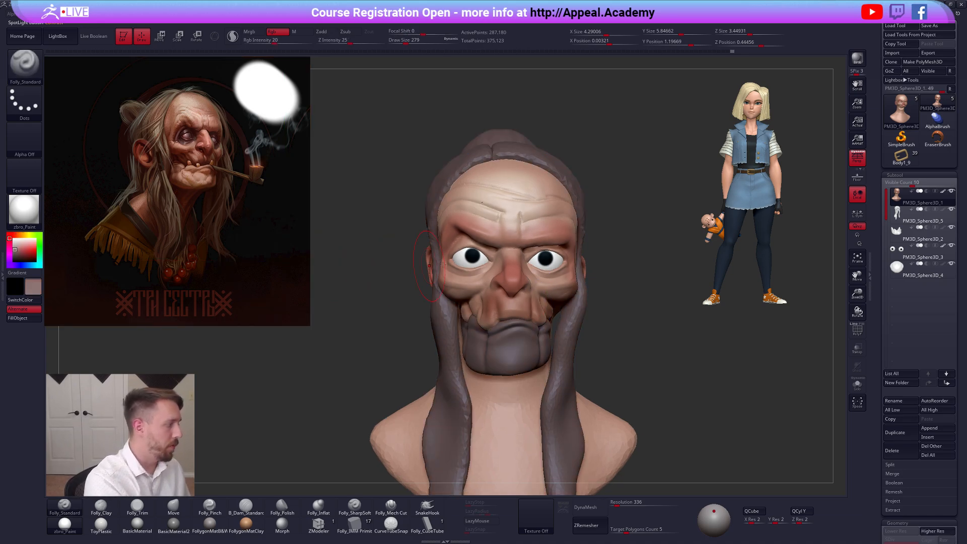
ctrl+right_drag(511, 263, 507, 294)
key(space)
mouse_move(486, 246)
mouse_down()
mouse_move(474, 245)
mouse_move(445, 281)
mouse_move(478, 268)
mouse_up()
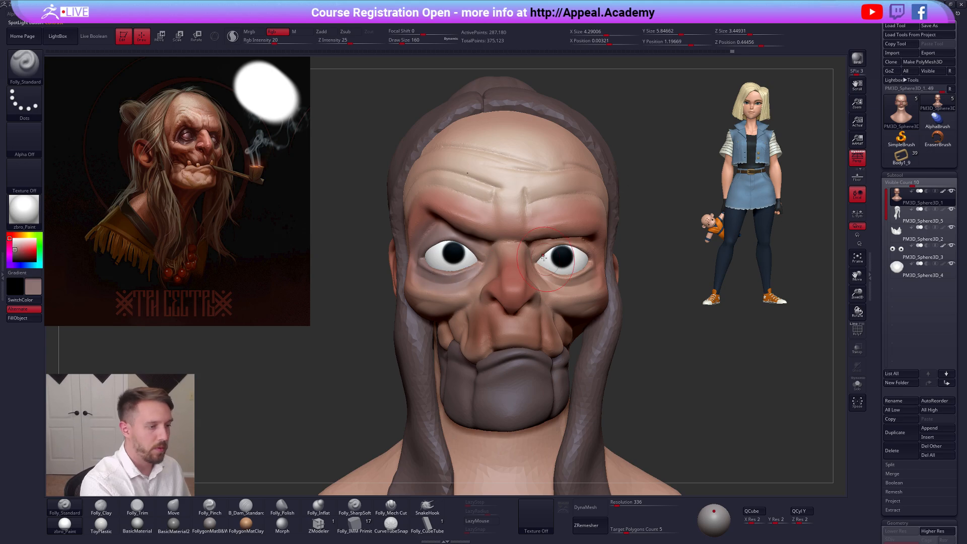
Sample a dark maroon from the reference and darken the skin around both eyes at RGB intensity 20
key(z)
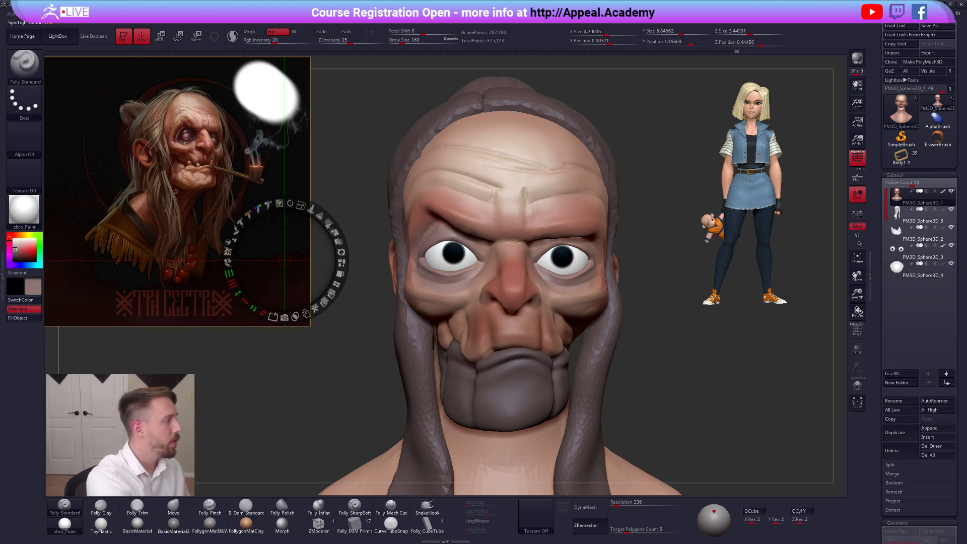
key(c)
key(z)
right_drag(446, 276, 475, 263)
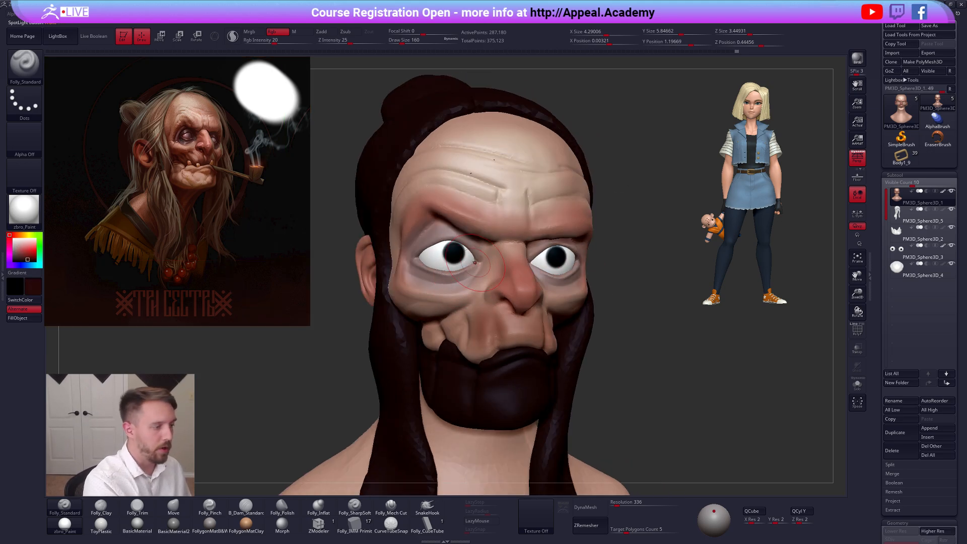
mouse_move(417, 246)
mouse_down()
mouse_move(428, 281)
mouse_move(483, 262)
mouse_up()
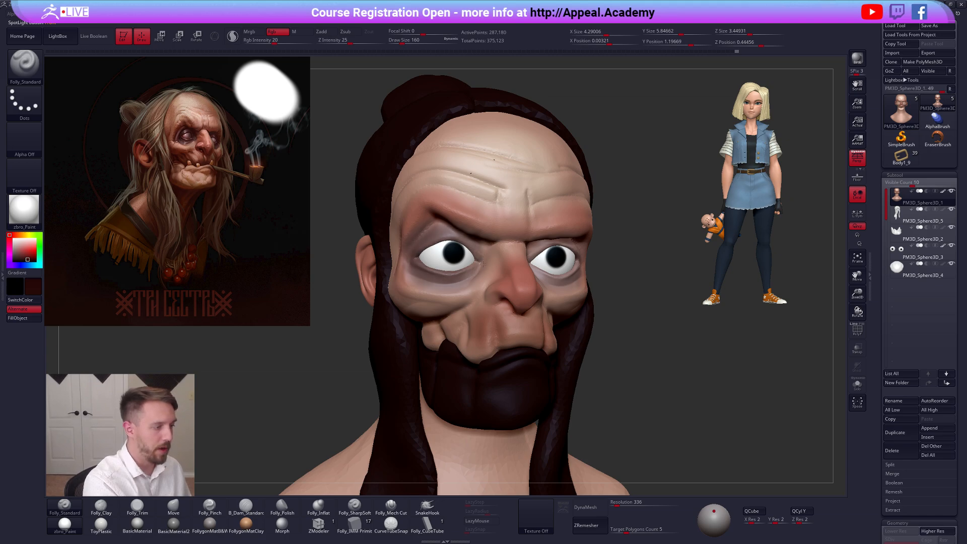
right_drag(487, 277, 537, 257)
mouse_move(564, 242)
mouse_down()
mouse_move(602, 266)
mouse_move(562, 282)
mouse_up()
ctrl+right_drag(583, 291, 664, 352)
alt+right_drag(665, 352, 604, 377)
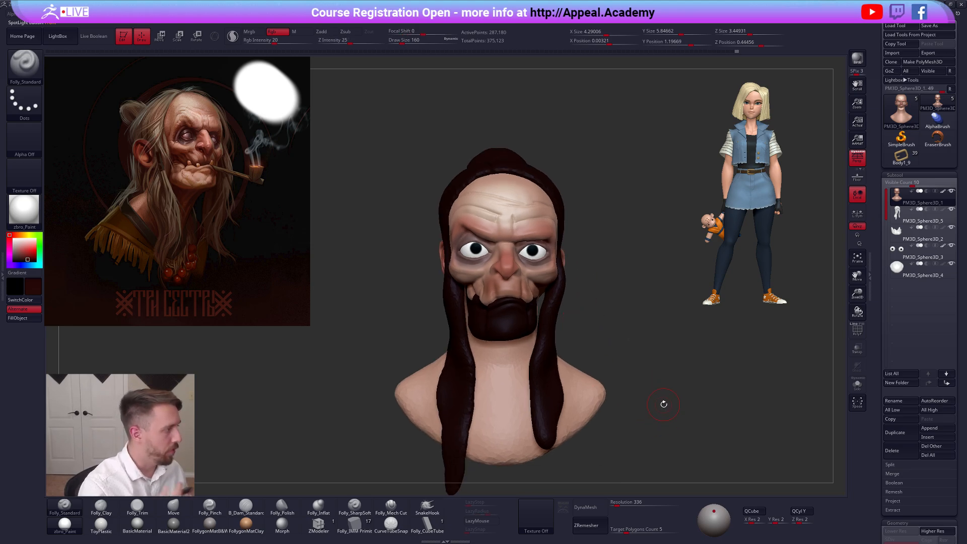
Deepen the dark maroon tint around the eyes, working from an angled view of the face
right_drag(532, 255, 481, 257)
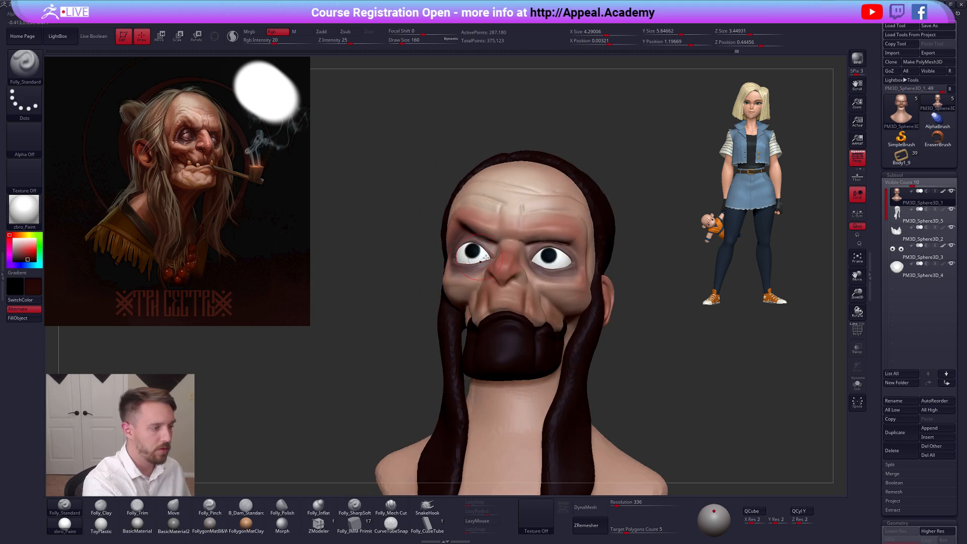
mouse_move(576, 257)
mouse_down()
mouse_move(559, 234)
mouse_move(534, 277)
mouse_up()
mouse_move(539, 260)
shift+right_down()
mouse_move(561, 312)
mouse_move(581, 311)
mouse_move(502, 275)
shift+right_up()
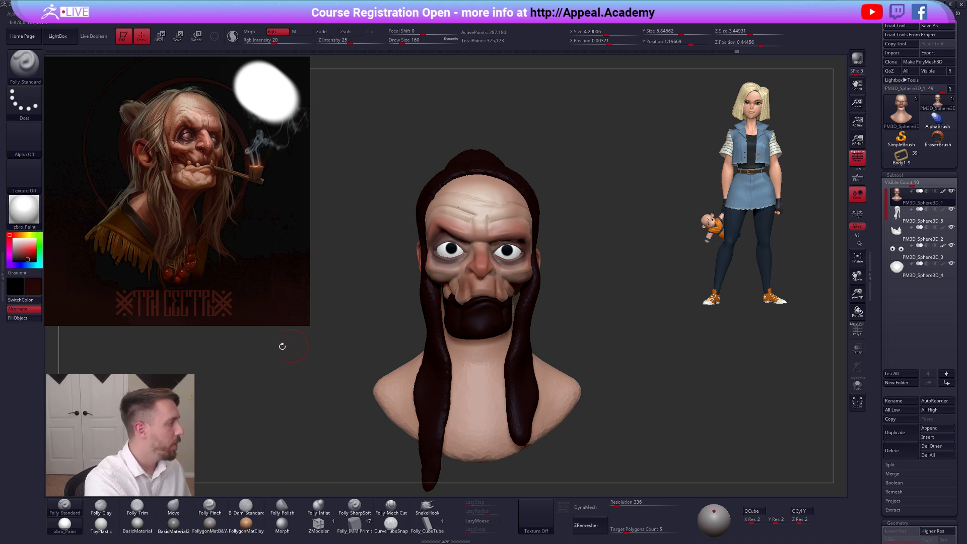
Sample a reddish brown from the reference and warm the skin around the mouth and ears with draw size 265
key(z)
key(c)
key(z)
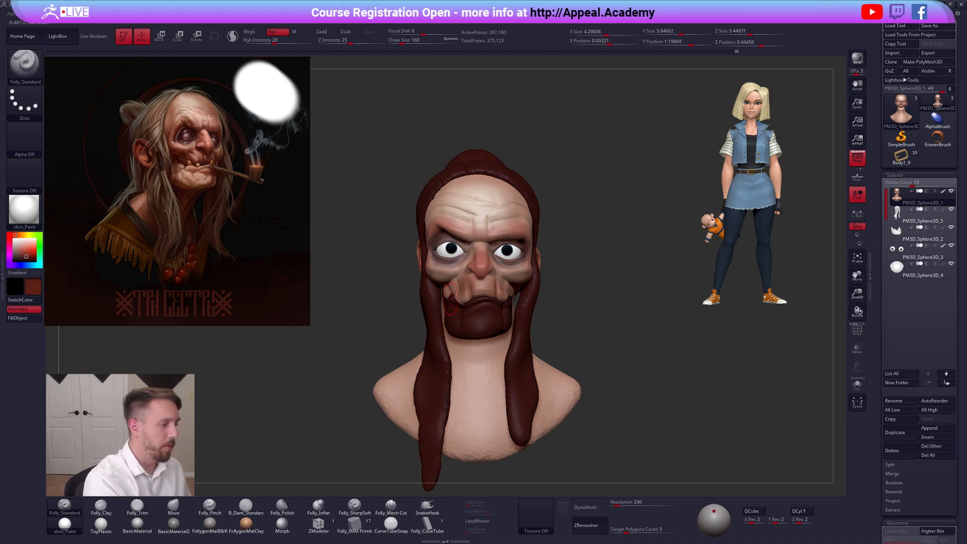
right_drag(341, 283, 398, 282)
key(alt+s)
key(space)
drag(404, 271, 410, 271)
mouse_move(411, 271)
right_down()
mouse_move(395, 288)
mouse_move(334, 288)
right_up()
mouse_move(462, 241)
mouse_down()
mouse_move(457, 278)
mouse_move(457, 262)
mouse_up()
mouse_move(366, 308)
right_down()
mouse_move(471, 300)
mouse_move(498, 282)
mouse_move(490, 312)
mouse_move(456, 302)
right_up()
key(space)
drag(462, 282, 458, 282)
right_drag(455, 255, 517, 267)
right_drag(488, 295, 594, 292)
mouse_move(483, 254)
right_down()
mouse_move(508, 267)
mouse_move(446, 245)
mouse_move(449, 315)
mouse_move(481, 318)
mouse_move(583, 368)
mouse_move(539, 352)
mouse_move(603, 364)
mouse_move(620, 409)
right_up()
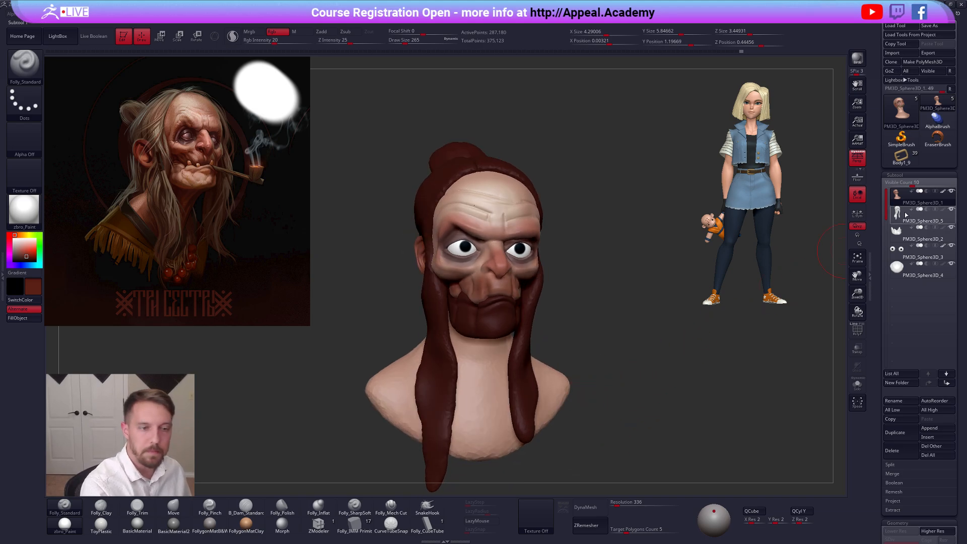
Select the lower-jaw subtool and fill it with a light beige sampled from the forehead at RGB intensity 100
key(shift+z)
click(901, 236)
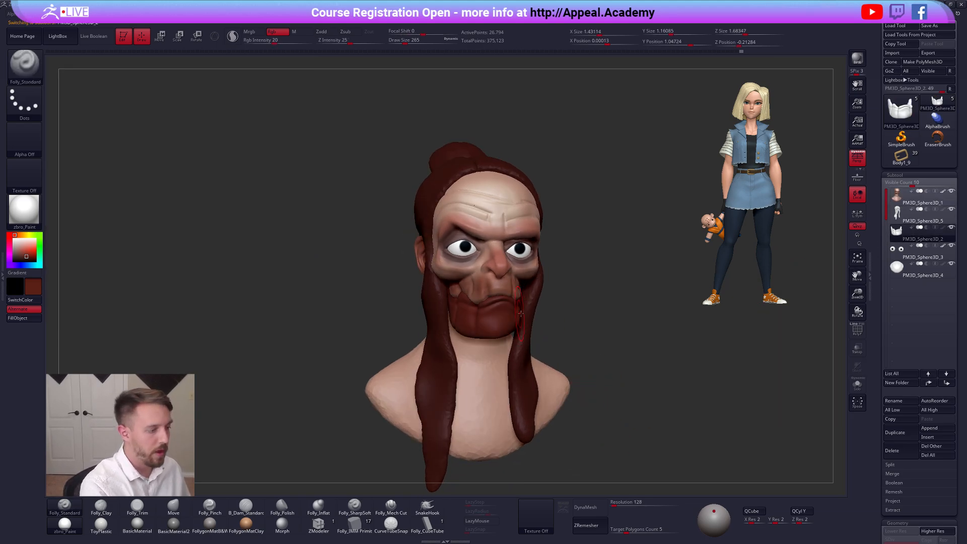
ctrl+right_drag(516, 315, 510, 329)
key(c)
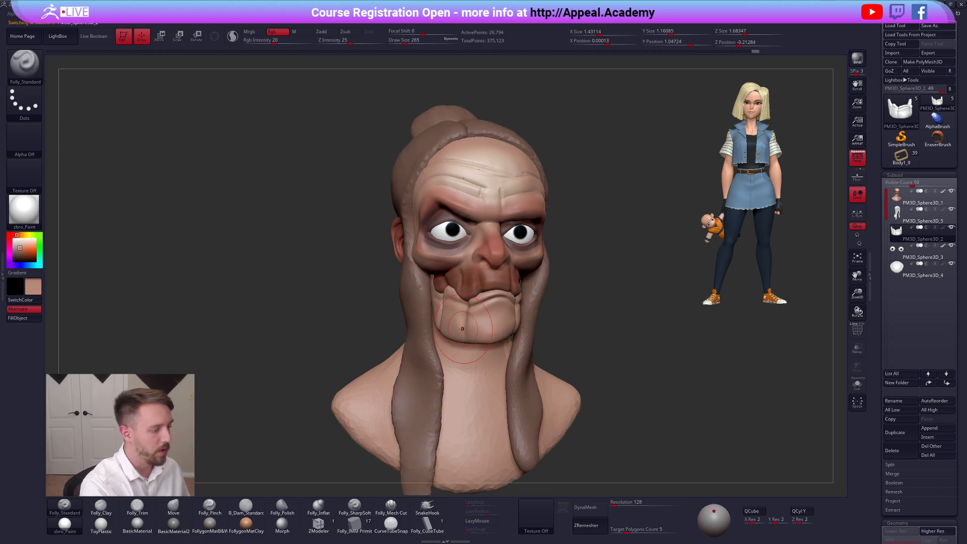
click(23, 320)
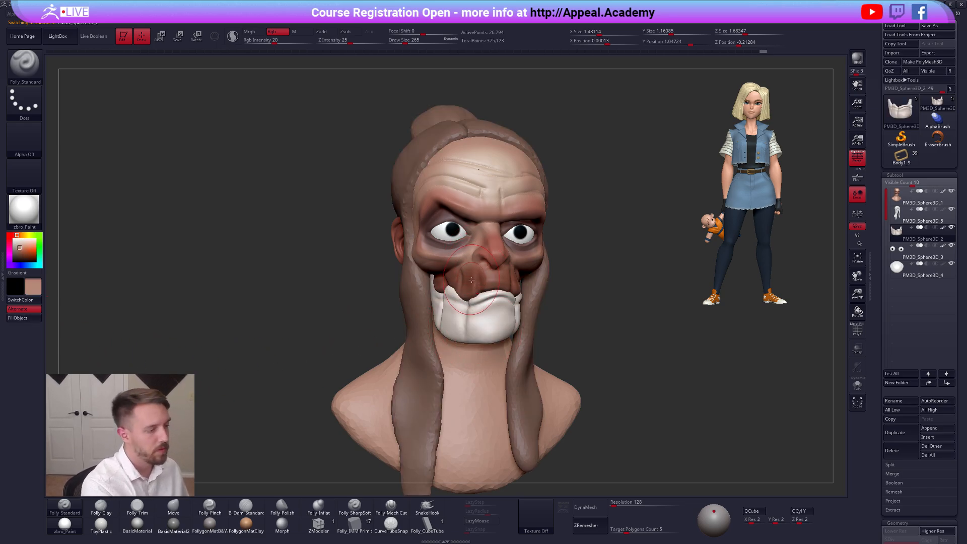
key(c)
click(311, 42)
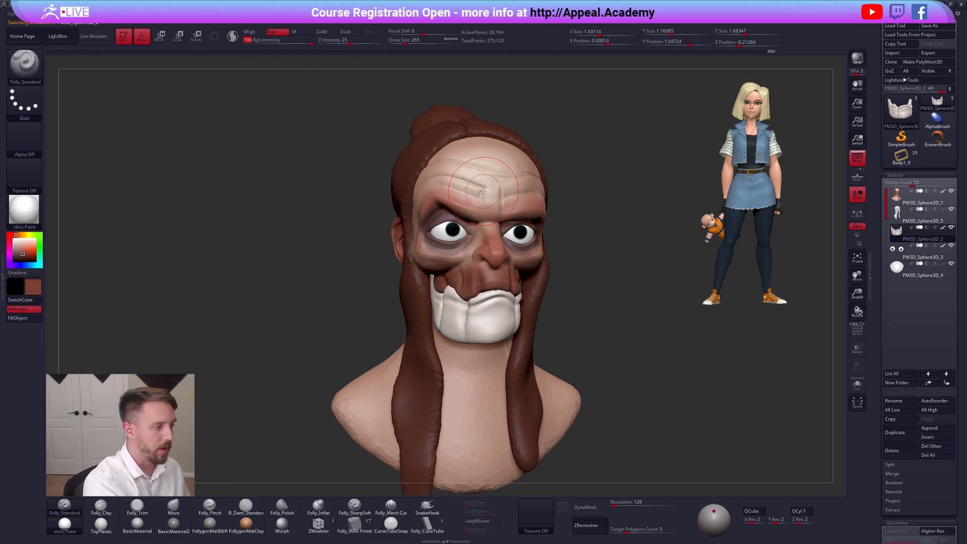
key(c)
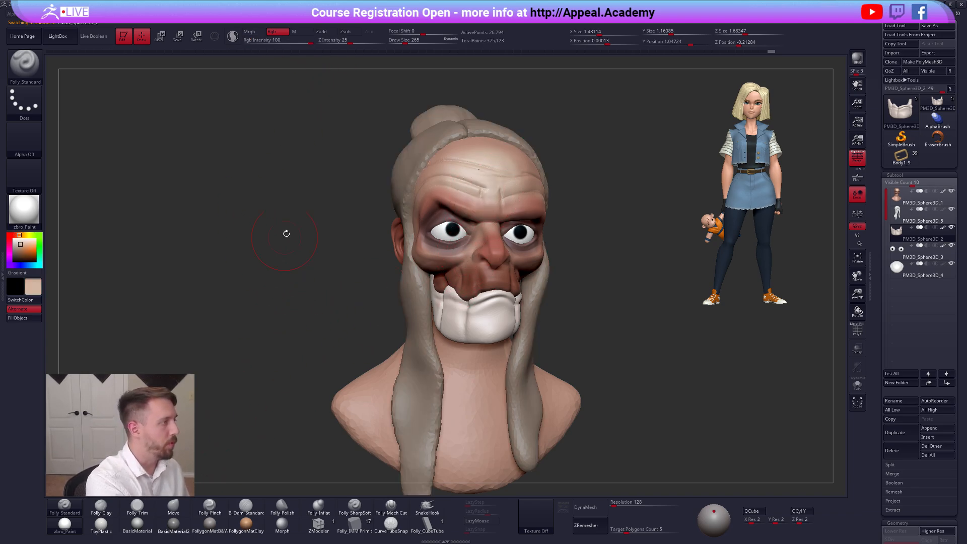
click(22, 318)
Sample a dark brown from the reference and shade the lower jaw at RGB intensity 10
drag(297, 42, 264, 44)
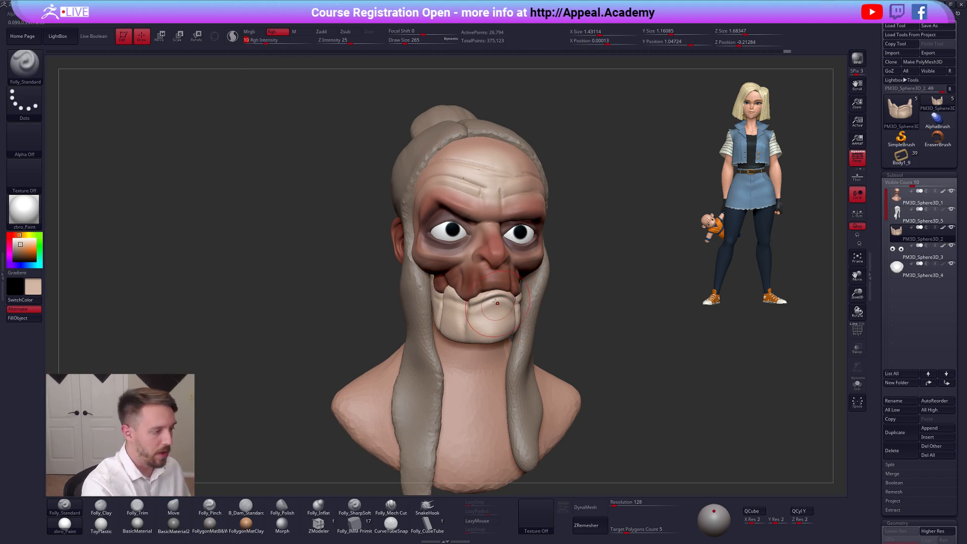
key(shift+z)
key(z)
key(shift+z)
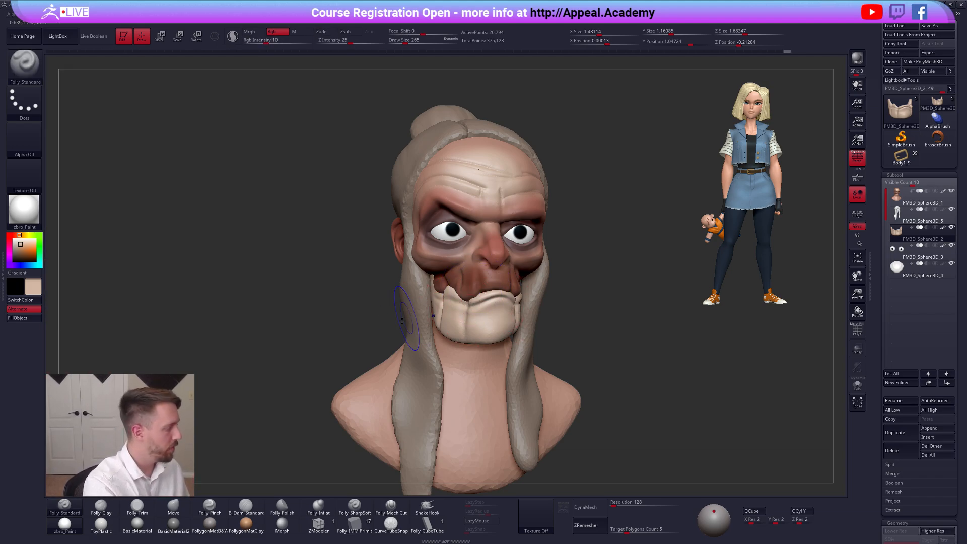
key(shift+z)
key(z)
key(c)
key(z)
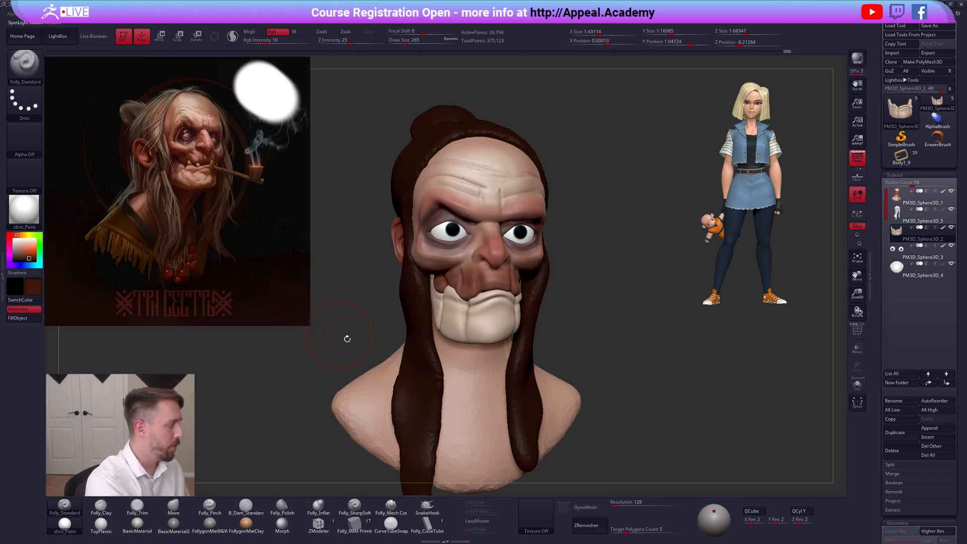
key(shift+z)
drag(352, 345, 491, 324)
mouse_move(549, 330)
mouse_down()
mouse_move(473, 336)
mouse_move(555, 333)
mouse_move(478, 328)
mouse_up()
key(alt+s)
key(alt+s)
drag(367, 325, 435, 302)
Sample a pinkish skin tone from the model and tint the lower jaw with it
key(c)
mouse_move(365, 304)
mouse_down()
mouse_move(483, 330)
mouse_move(564, 332)
mouse_up()
key(alt+s)
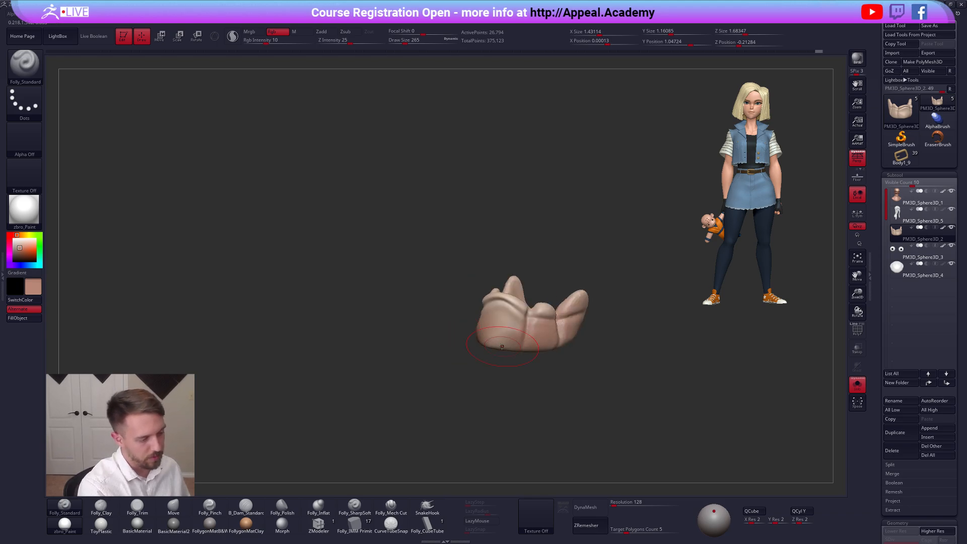
key(alt+s)
shift+right_drag(521, 347, 504, 318)
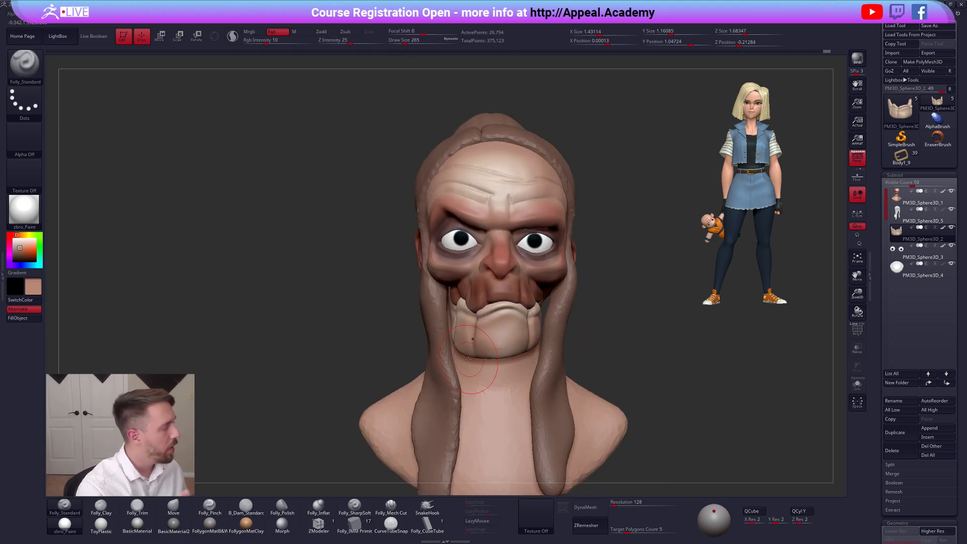
Sample a pinkish skin tone and paint it over the head subtool's forehead and temples with draw size 397
key(c)
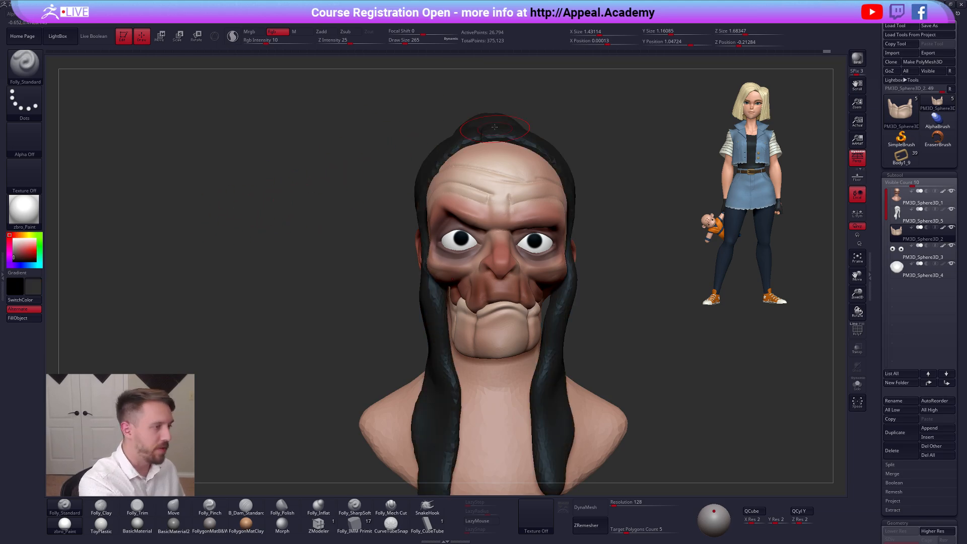
key(c)
alt+click(504, 217)
drag(518, 197, 486, 184)
key(space)
drag(461, 225, 467, 225)
drag(496, 183, 468, 189)
right_drag(550, 184, 503, 187)
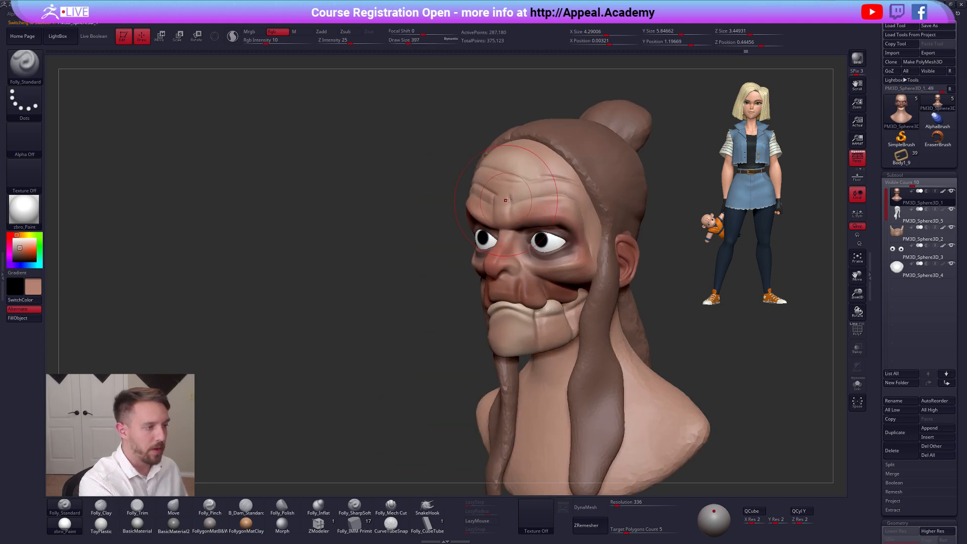
drag(529, 174, 508, 163)
mouse_move(507, 194)
right_down()
mouse_move(550, 194)
mouse_move(503, 196)
right_up()
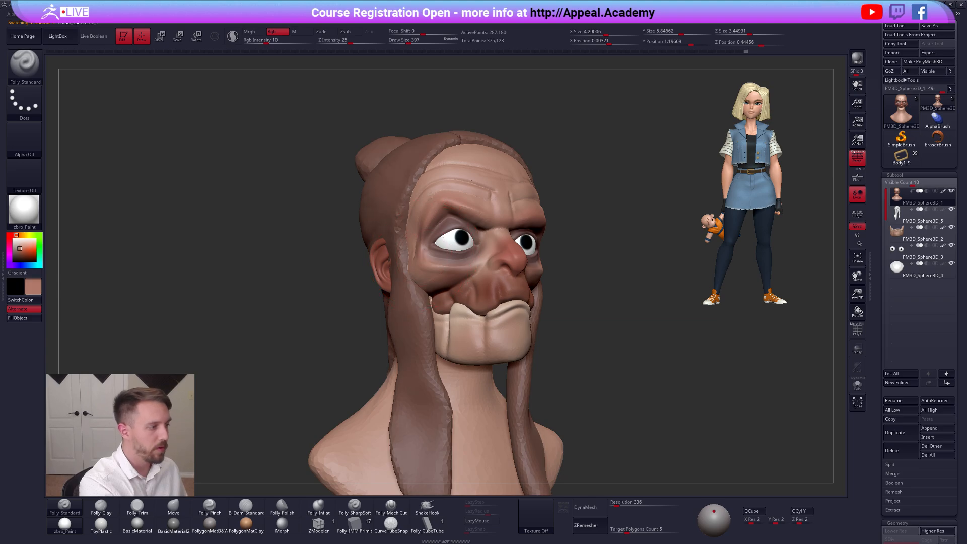
ctrl+right_drag(666, 423, 655, 423)
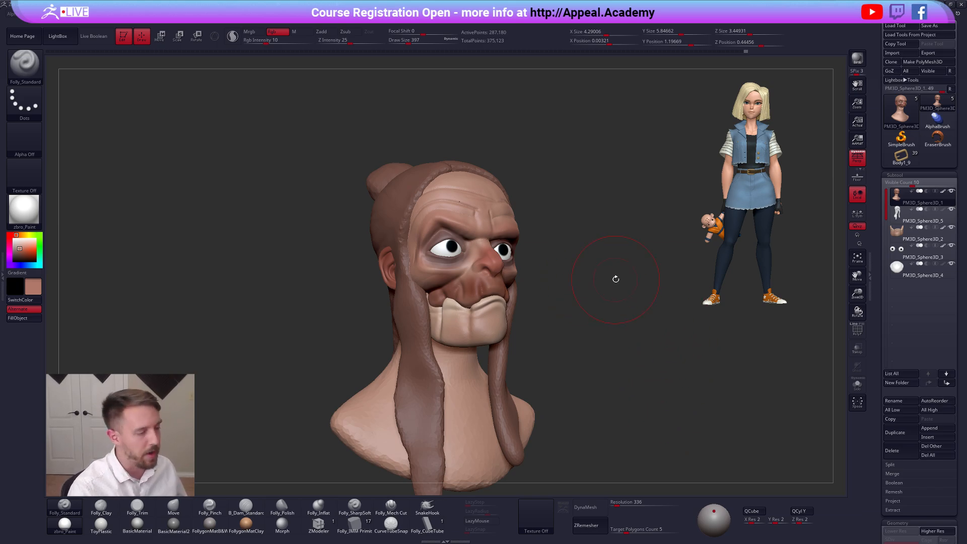
Switch to the browser, look up the Dynamesh and ZRemesher video on the Follygon YouTube channel, and return to ZBrush
key(alt+Tab)
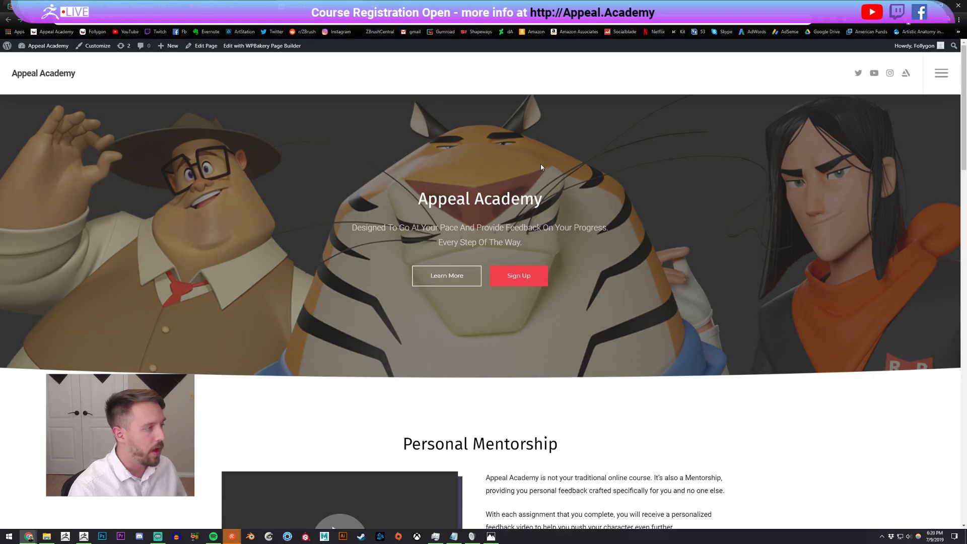
key(ctrl+Tab)
click(337, 252)
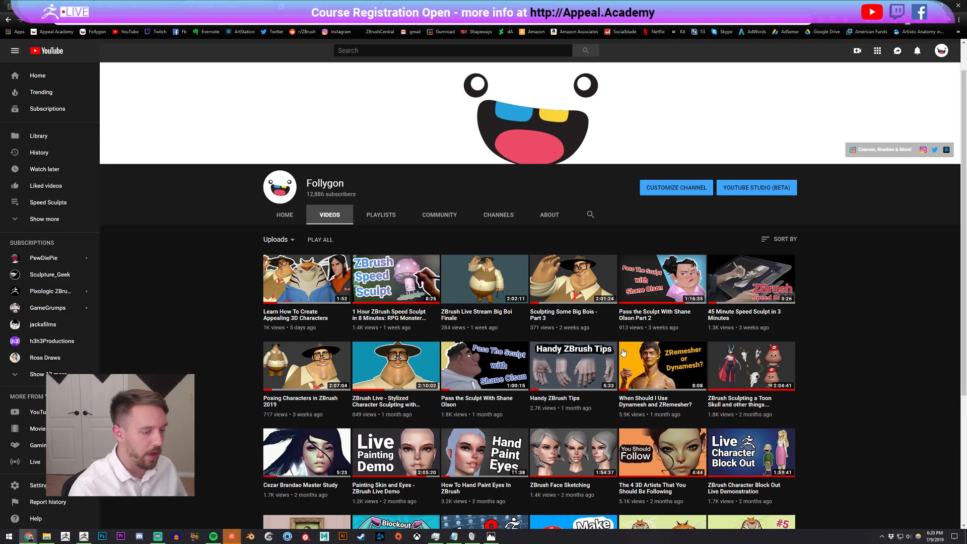
click(663, 358)
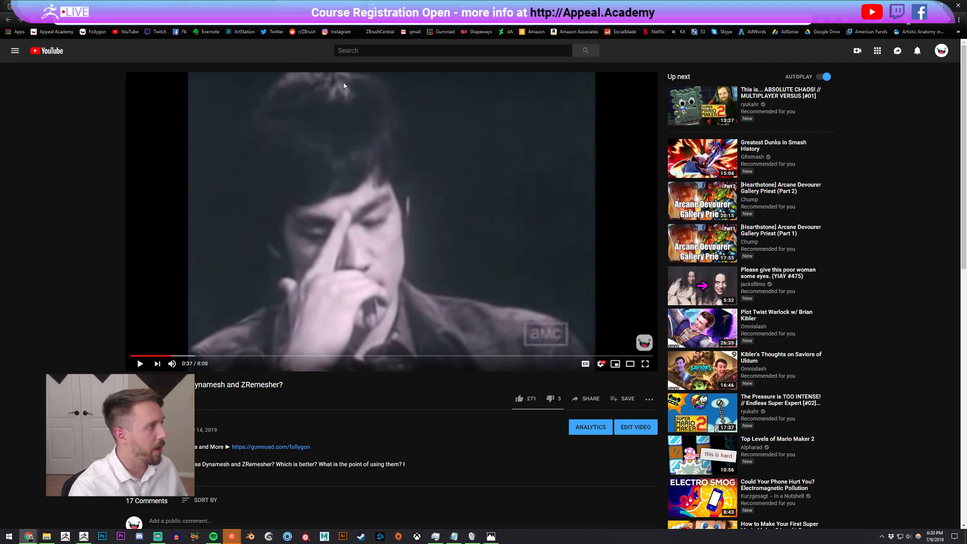
key(alt+Left)
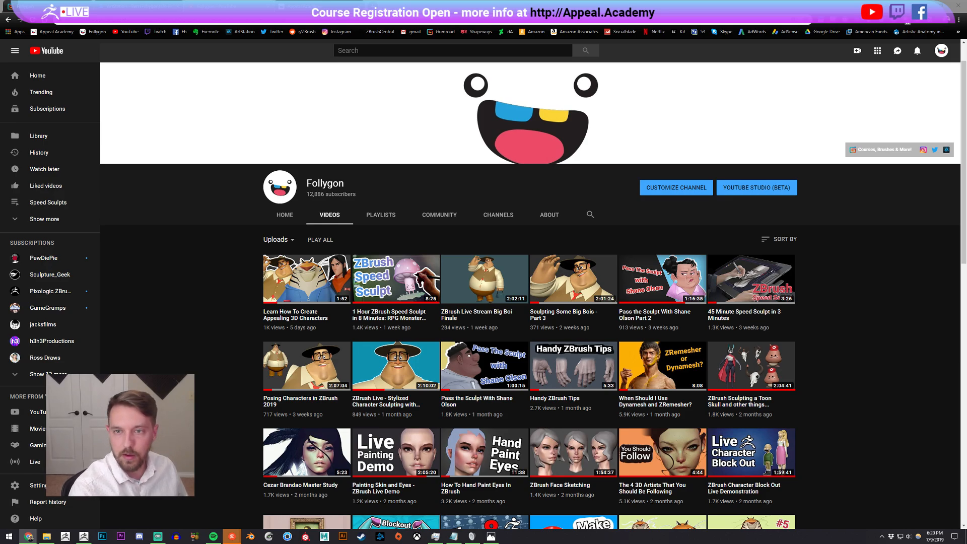
click(305, 7)
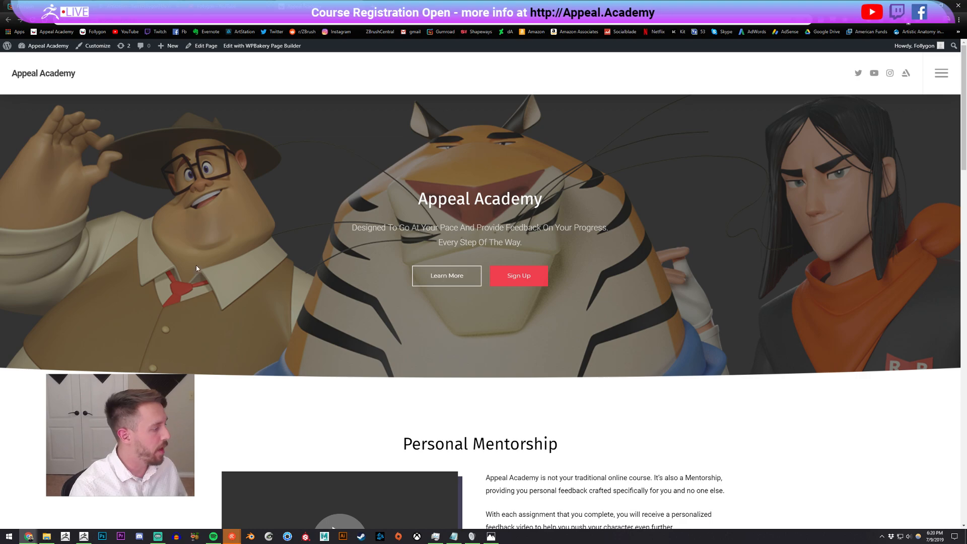
click(84, 535)
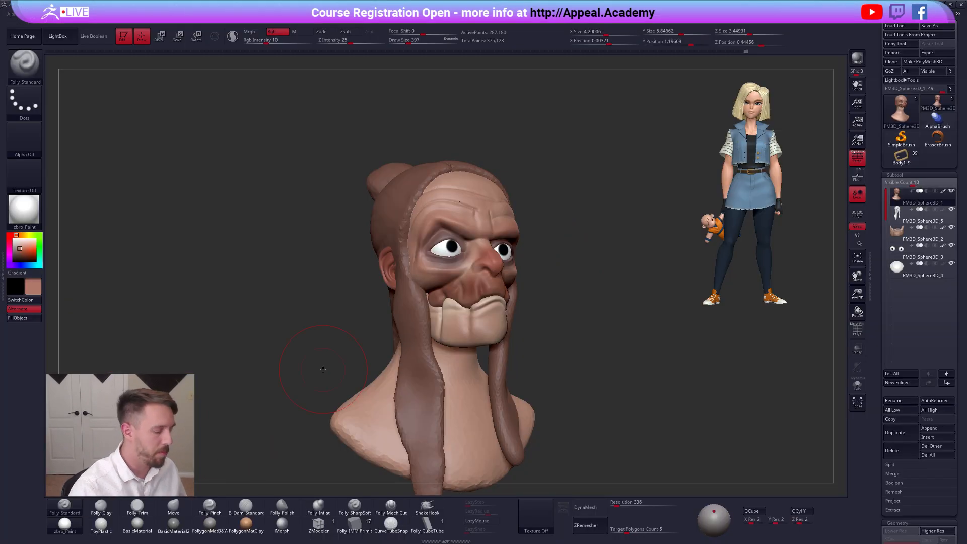
Sample a reddish tone from the face and redden the forehead and brow with draw size 381
drag(323, 369, 524, 285)
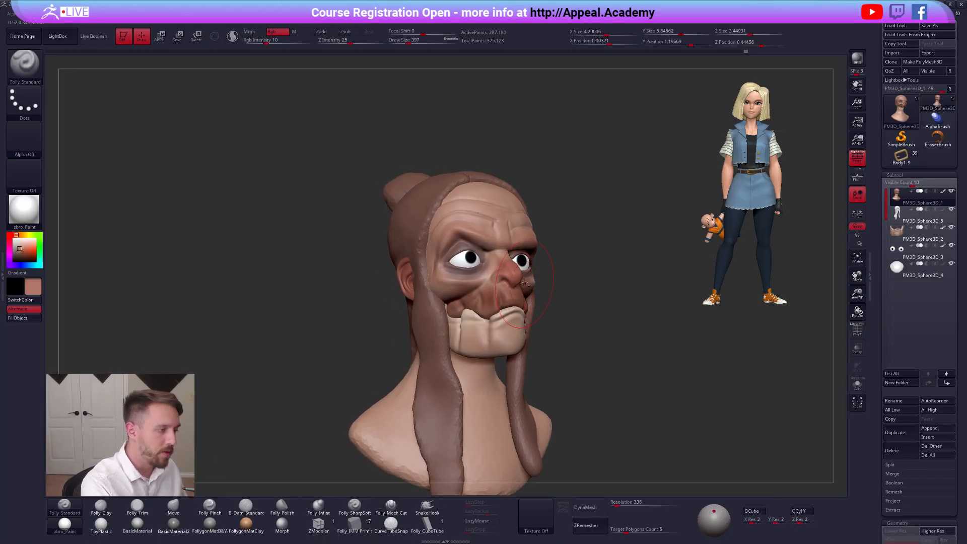
key(space)
drag(516, 226, 510, 226)
right_drag(554, 254, 510, 257)
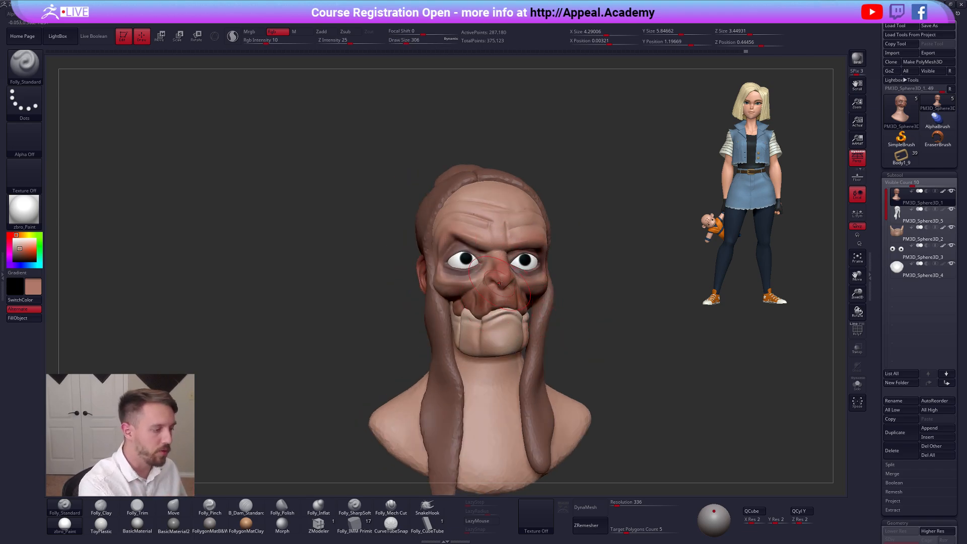
key(c)
key(space)
drag(499, 275, 505, 275)
mouse_move(505, 275)
alt+right_down()
mouse_move(509, 282)
mouse_move(512, 251)
alt+right_up()
key(shift+f)
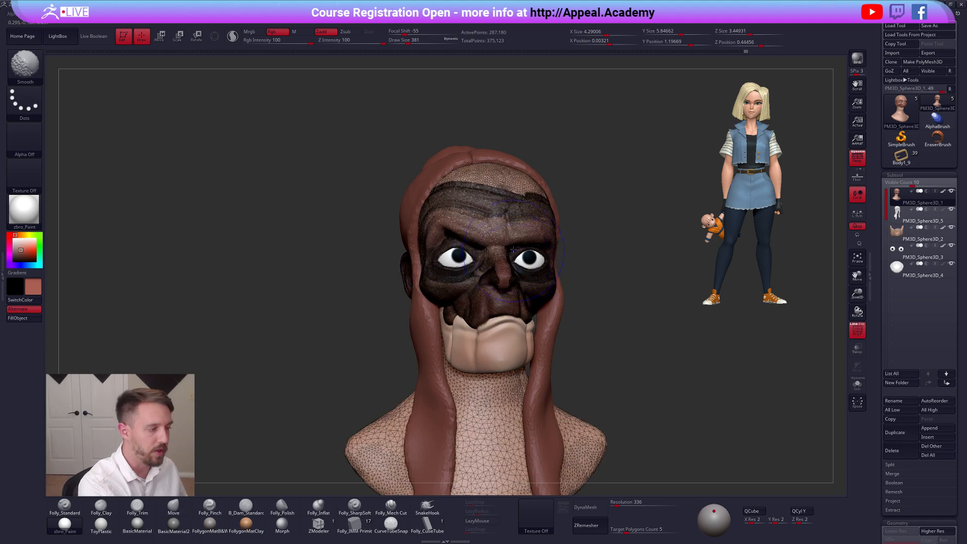
key(shift+f)
drag(497, 222, 536, 203)
right_drag(523, 254, 511, 242)
drag(513, 241, 524, 284)
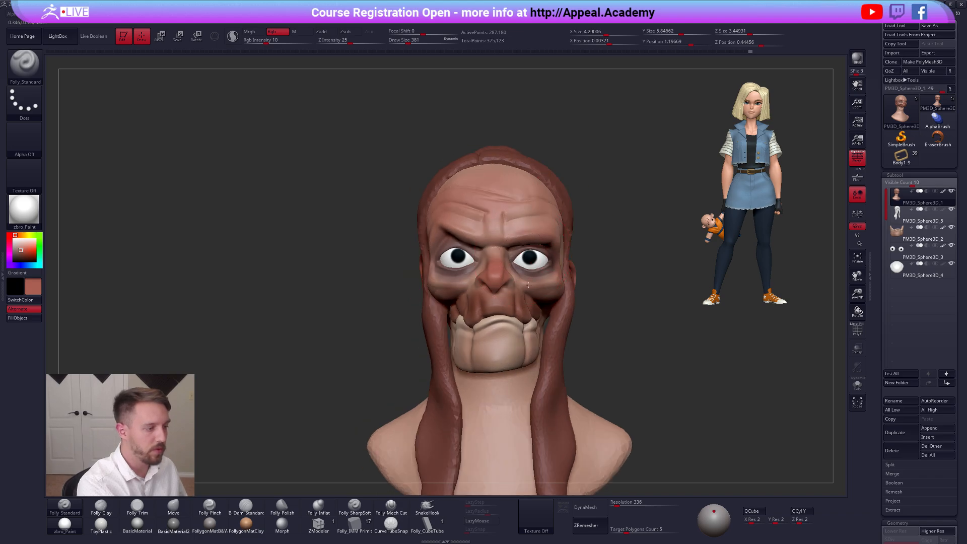
right_drag(551, 276, 572, 263)
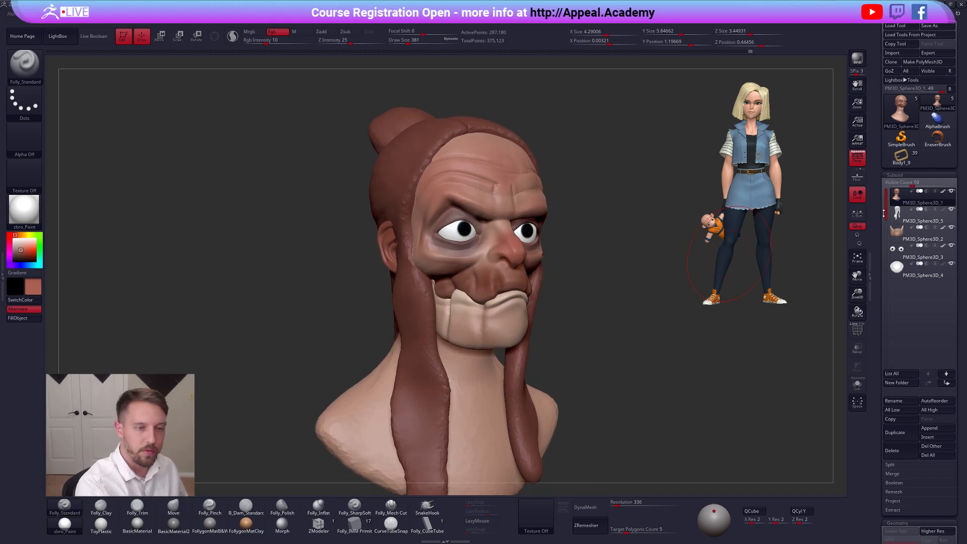
Isolate the lower-jaw subtool and shade it with reddish brown at draw size 252
click(896, 239)
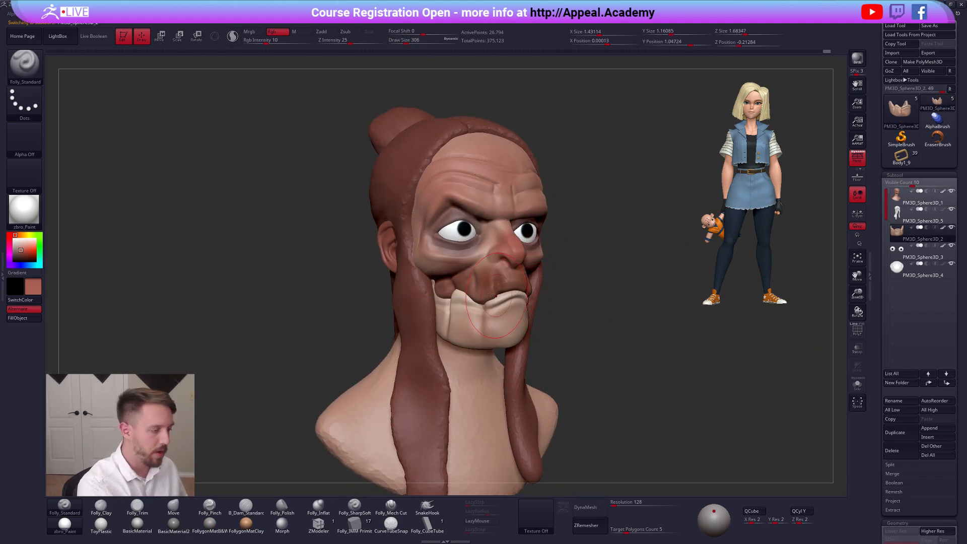
right_drag(487, 323, 497, 297)
key(alt+s)
key(space)
mouse_move(470, 309)
mouse_down()
mouse_move(526, 307)
mouse_move(444, 322)
mouse_up()
mouse_move(445, 323)
right_down()
mouse_move(498, 307)
mouse_move(478, 265)
mouse_move(485, 253)
right_up()
mouse_move(484, 253)
mouse_down()
mouse_move(518, 324)
mouse_move(478, 262)
mouse_up()
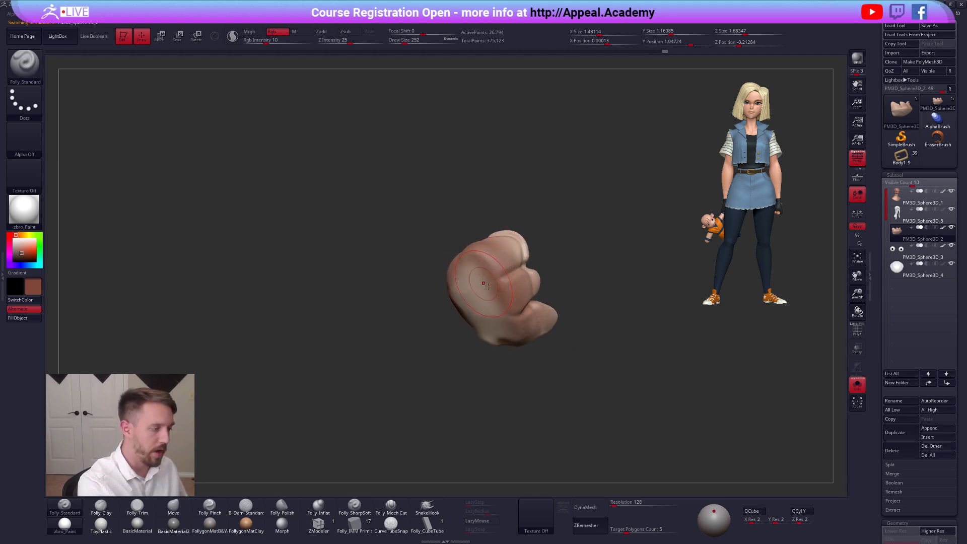
Paint reddish brown broadly over the sides and underside of the isolated jaw with draw size 350
right_drag(473, 266, 489, 262)
drag(488, 262, 471, 274)
key(space)
drag(469, 308, 474, 308)
right_drag(472, 304, 496, 274)
mouse_move(453, 276)
mouse_down()
mouse_move(447, 314)
mouse_move(469, 311)
mouse_up()
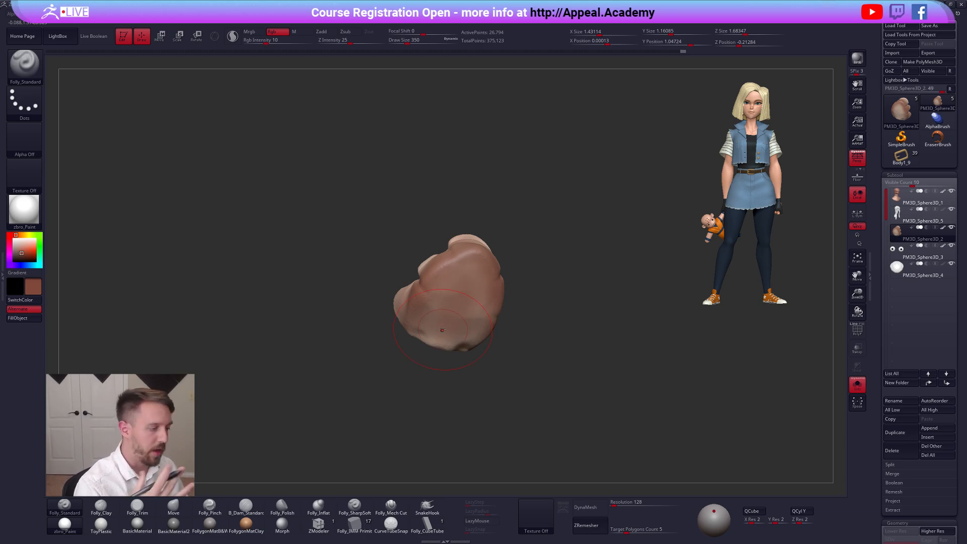
Sample a reddish brown from the model and tint the jaw's lip and upper edges with draw size 140
right_drag(524, 318, 525, 375)
key(alt+s)
key(c)
key(space)
drag(505, 288, 502, 288)
key(alt+s)
mouse_move(502, 289)
right_down()
mouse_move(454, 289)
mouse_move(428, 302)
right_up()
key(space)
drag(570, 289, 564, 288)
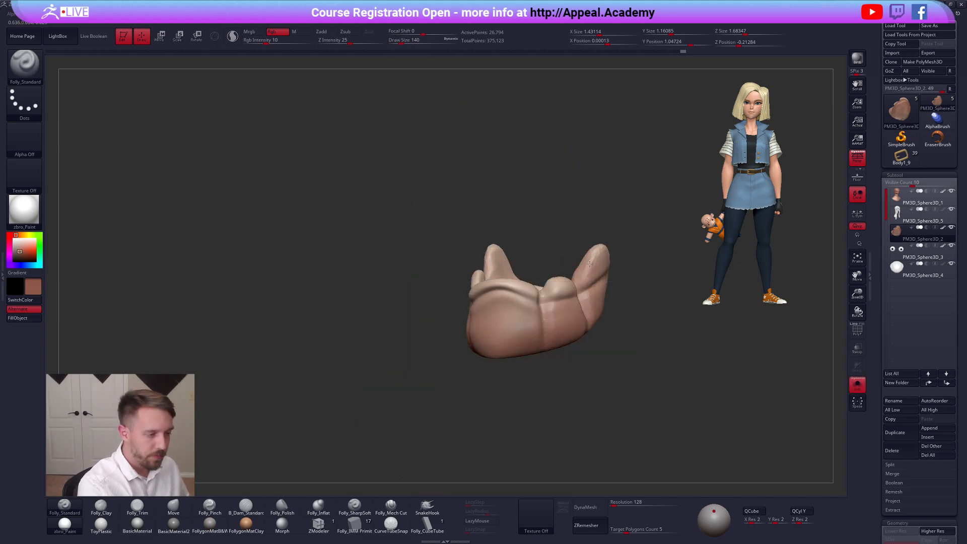
mouse_move(554, 307)
right_down()
mouse_move(574, 321)
mouse_move(554, 315)
right_up()
mouse_move(547, 312)
mouse_down()
mouse_move(481, 299)
mouse_move(456, 262)
mouse_move(451, 223)
mouse_up()
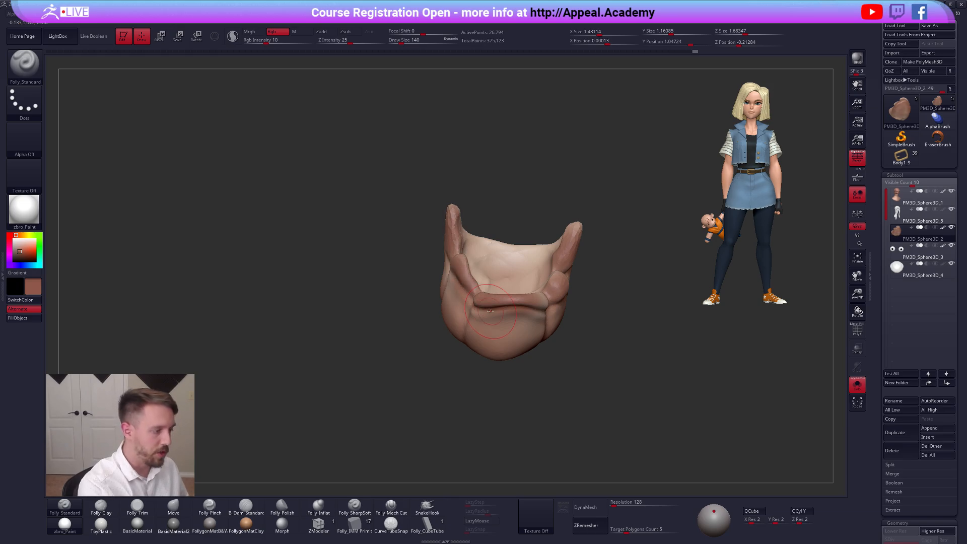
key(alt+s)
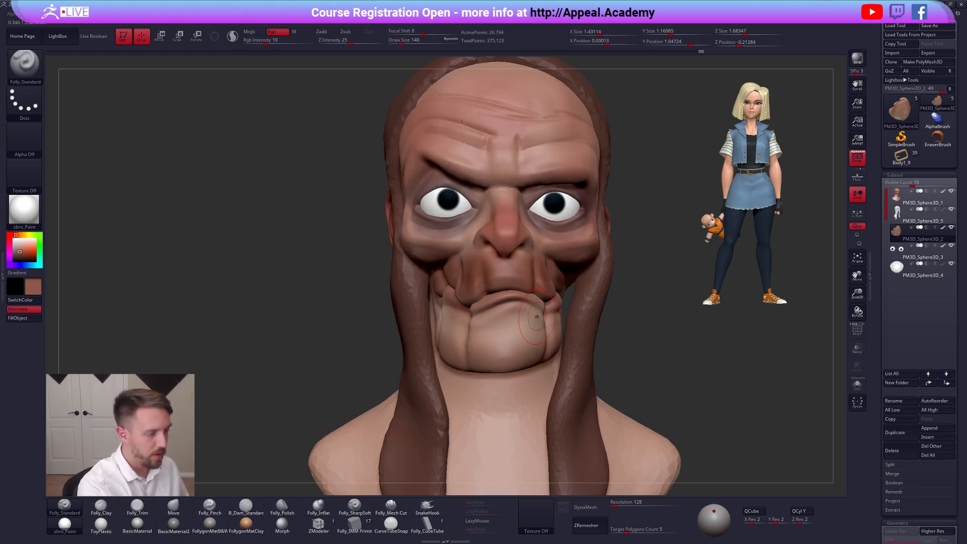
Show the painted reference, duplicate the lower-jaw subtool, and replace the copy with a resolution 2 QCube
right_drag(543, 314, 504, 317)
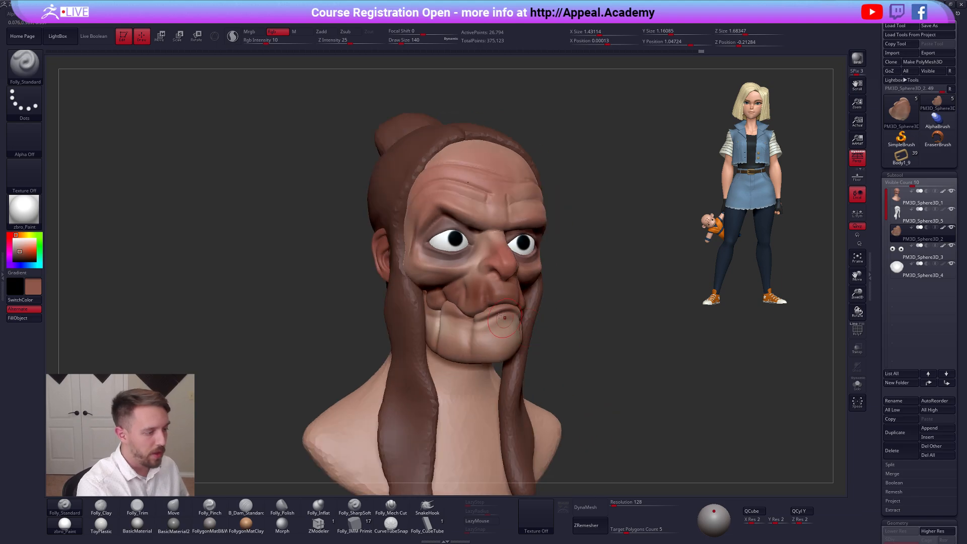
key(shift+z)
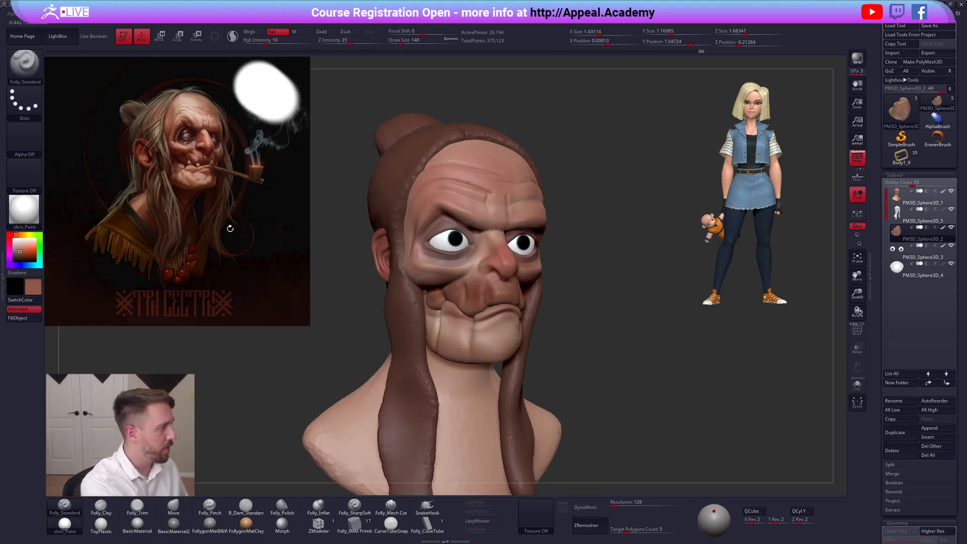
right_drag(544, 409, 598, 422)
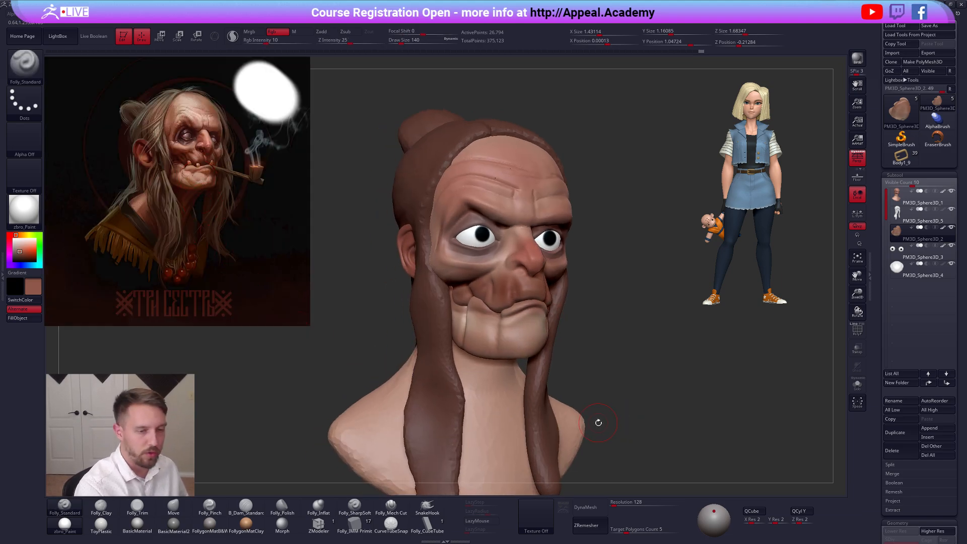
click(902, 433)
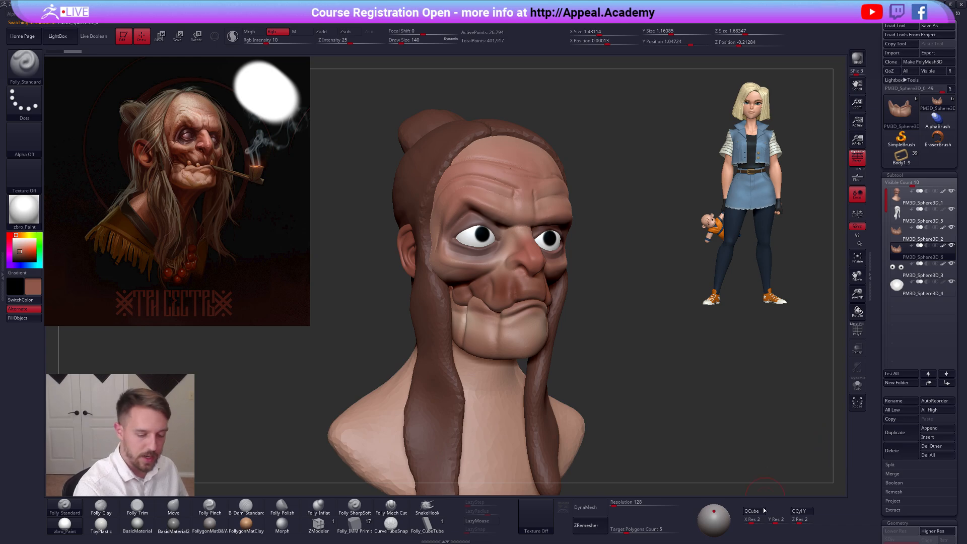
key(alt+s)
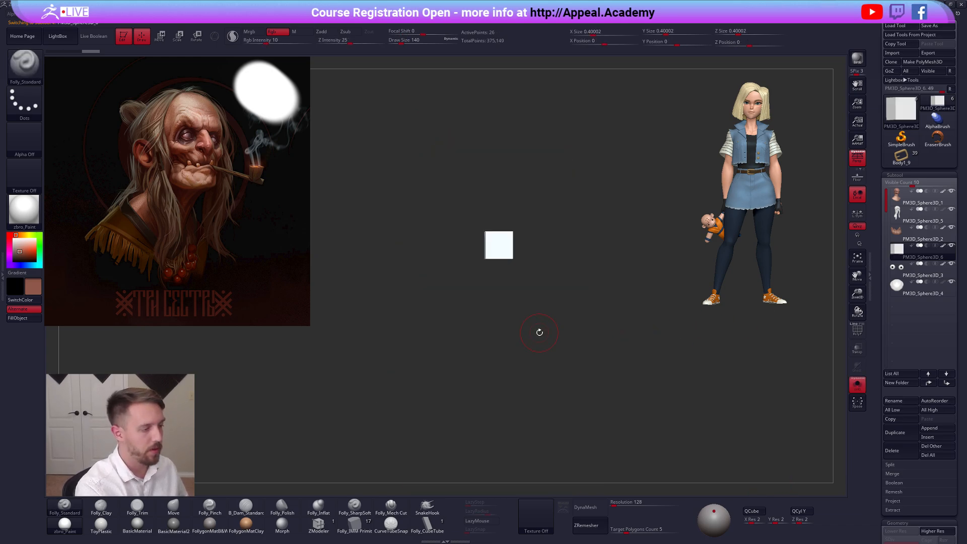
key(alt+s)
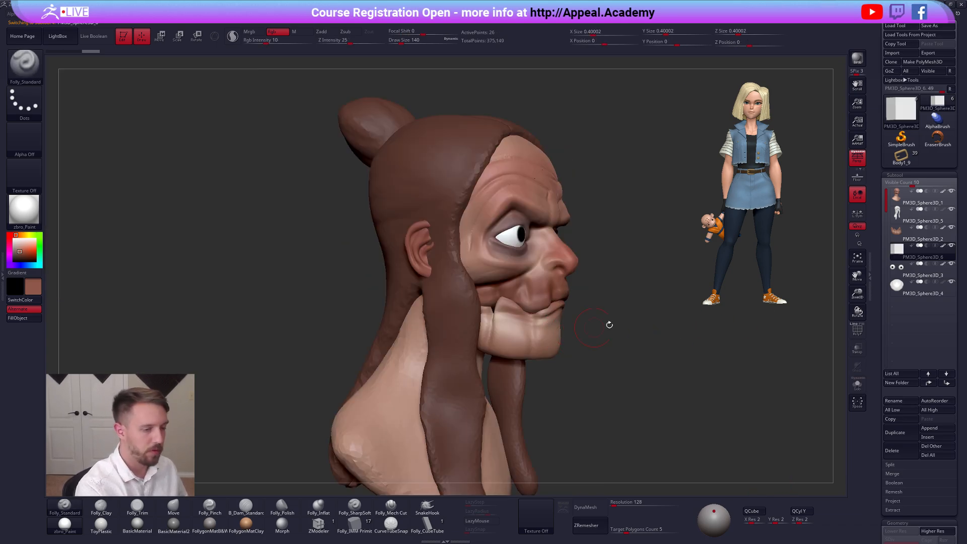
Position the cube just in front of the mouth in side view and switch off perspective
click(857, 351)
shift+drag(699, 388, 664, 375)
key(w)
drag(547, 295, 529, 359)
mouse_move(517, 318)
alt+mouse_down()
mouse_move(513, 329)
mouse_move(573, 329)
mouse_move(523, 336)
alt+mouse_up()
click(857, 158)
drag(598, 378, 491, 372)
mouse_move(534, 312)
mouse_down()
mouse_move(622, 313)
mouse_move(564, 326)
mouse_move(563, 312)
mouse_move(532, 308)
mouse_up()
Reshape the cube into a thin upright tooth block about 0.25 wide, 0.40 tall and 0.19 deep
key(r)
click(498, 337)
drag(497, 340, 511, 340)
click(856, 347)
mouse_move(544, 340)
right_down()
mouse_move(555, 336)
mouse_move(537, 358)
right_up()
Sample an orange-brown from the painted reference and move the tooth block back against the mouth
key(shift+z)
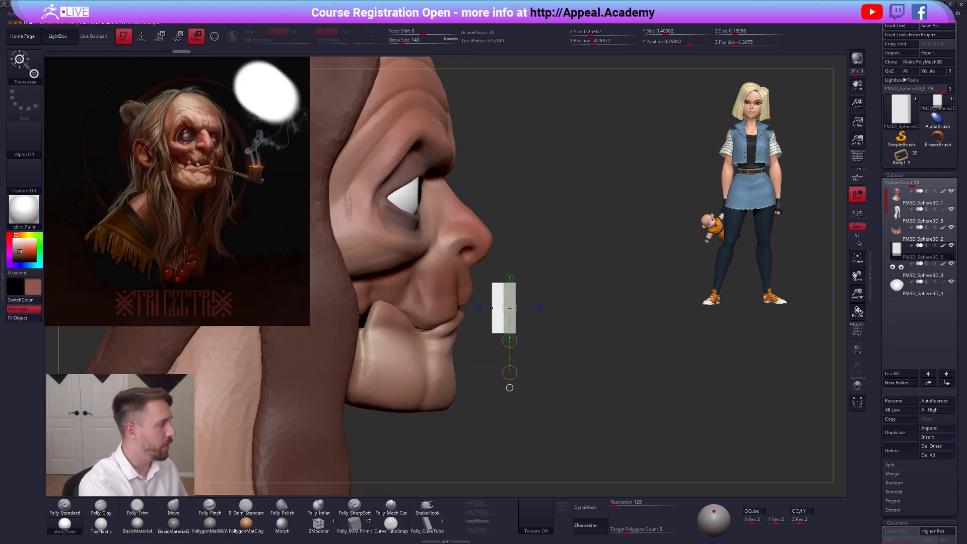
key(z)
key(c)
key(z)
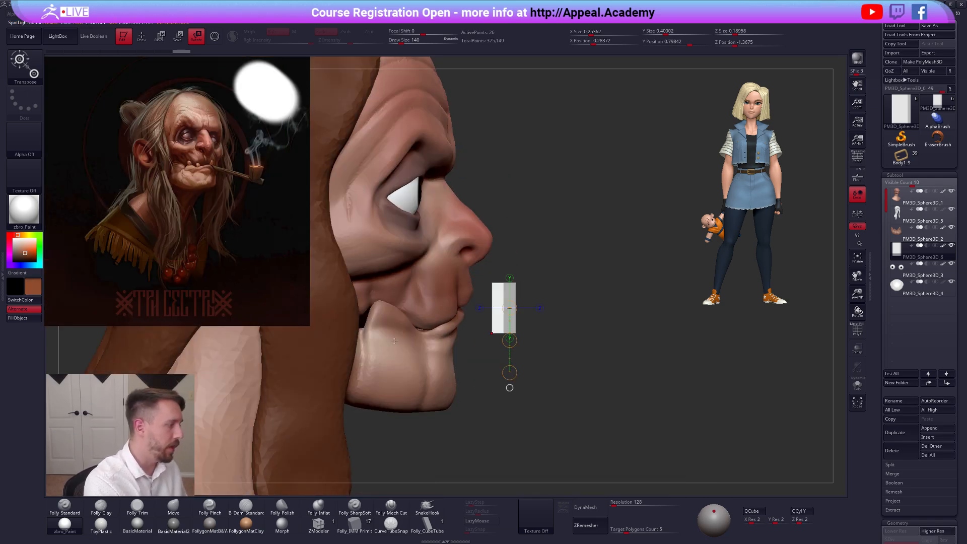
key(w)
drag(510, 343, 454, 339)
key(q)
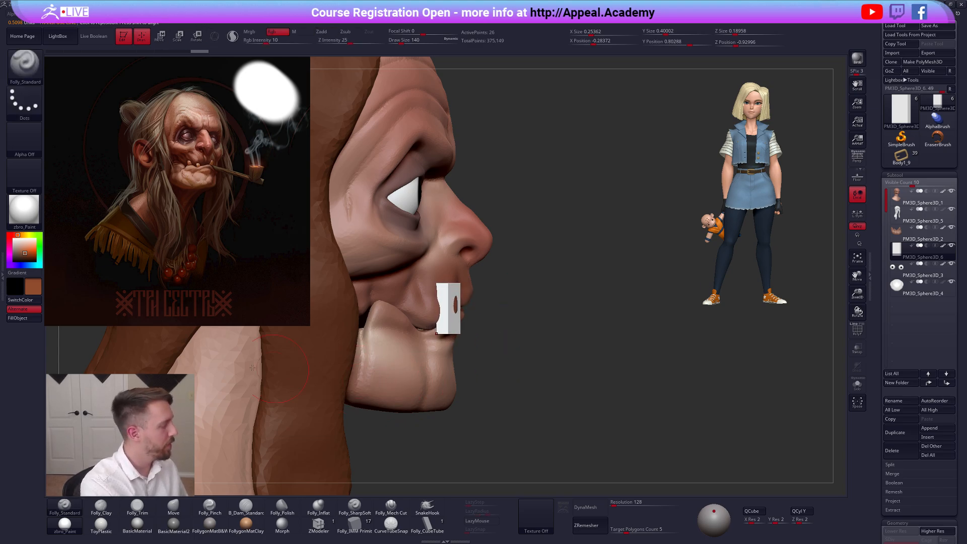
Fill the tooth block with the sampled orange-brown at Rgb Intensity 100, and reset the intensity to 10
drag(291, 46, 314, 48)
click(35, 319)
alt+right_drag(465, 236, 570, 246)
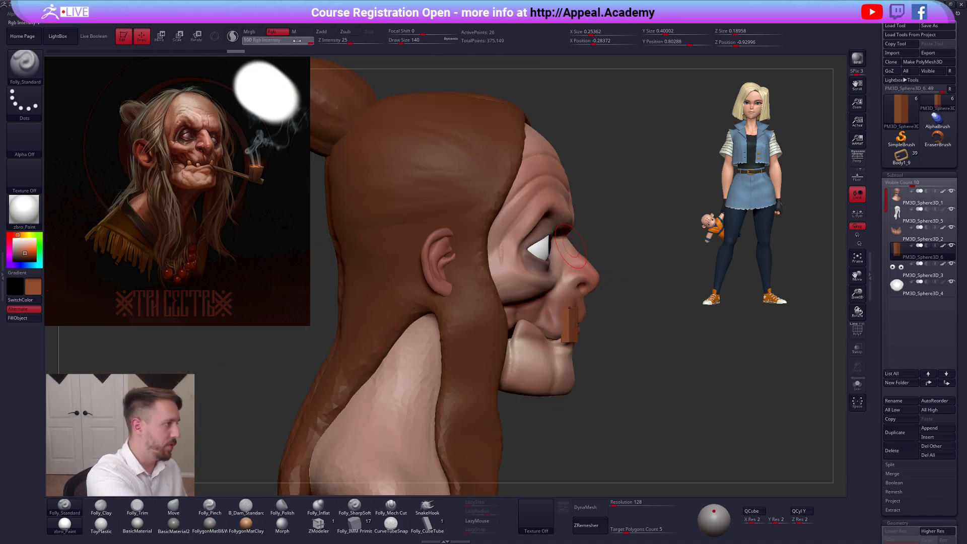
drag(266, 43, 264, 43)
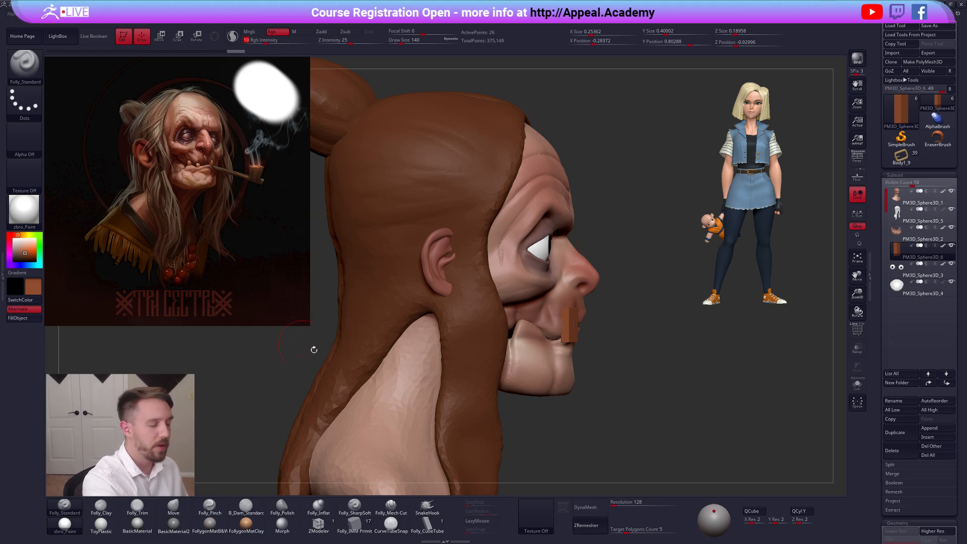
Rotate the tooth block in side view so its upper end leans forward out of the mouth
alt+right_drag(571, 345, 570, 358)
key(r)
mouse_move(569, 333)
shift+mouse_down()
mouse_move(570, 408)
mouse_move(533, 399)
shift+mouse_up()
right_drag(535, 398, 576, 393)
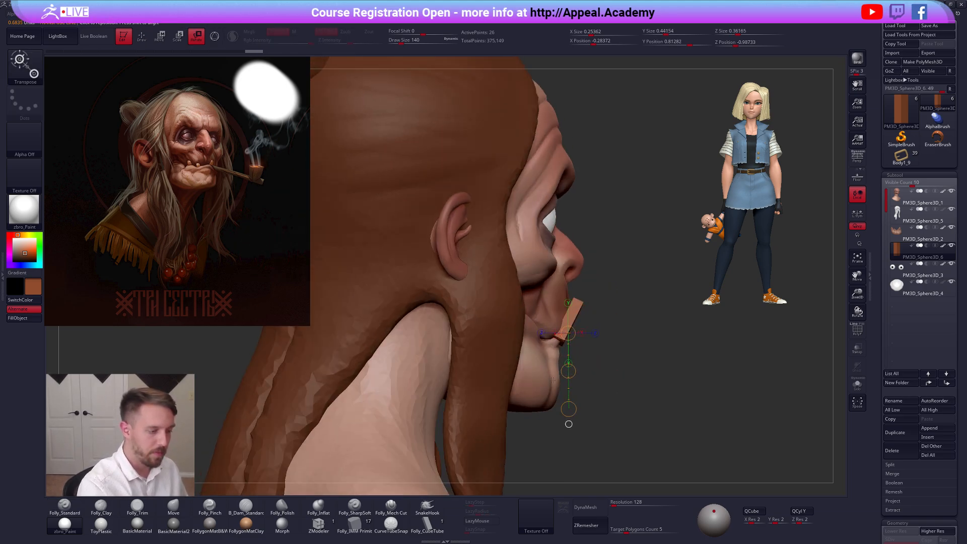
Nudge the tooth block into the lip line and rotate it to follow the curve of the jaw
key(w)
drag(568, 371, 561, 369)
right_drag(566, 362, 584, 338)
key(r)
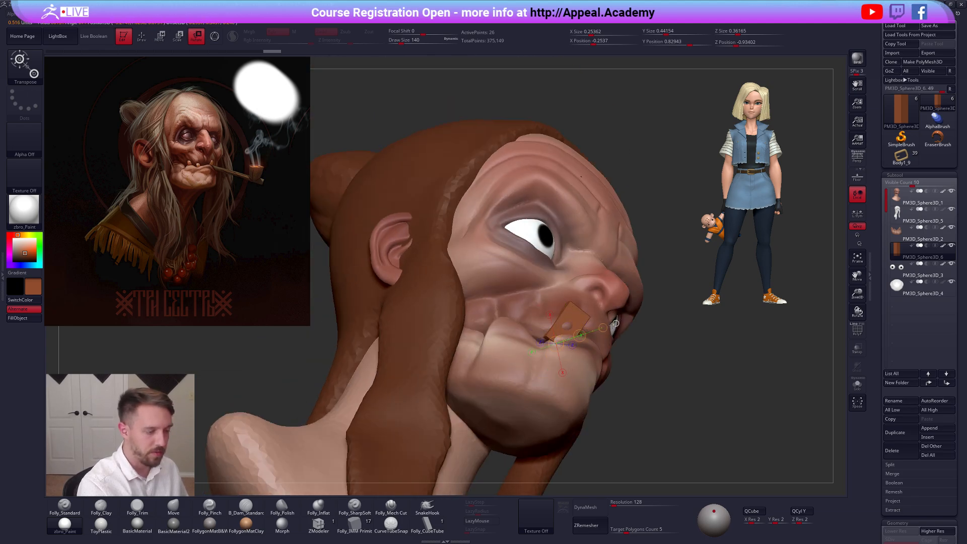
drag(634, 321, 619, 293)
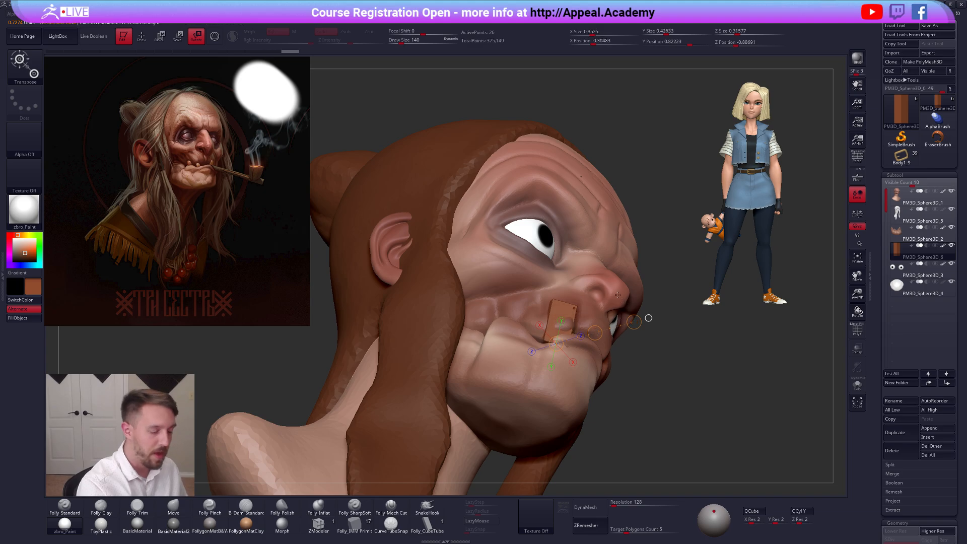
Select the lower jaw and reshape its lip around the tooth with the Move brush at draw size 215
key(q)
alt+click(576, 350)
shift+right_drag(557, 388, 529, 391)
key(space)
drag(554, 344, 559, 344)
right_drag(552, 345, 579, 340)
key(space)
drag(579, 340, 576, 341)
right_drag(540, 342, 559, 347)
drag(560, 354, 563, 354)
Isolate the jaw to adjust its front lip with the Move brush, and refine the lip against the full head
key(alt+s)
right_drag(561, 354, 554, 386)
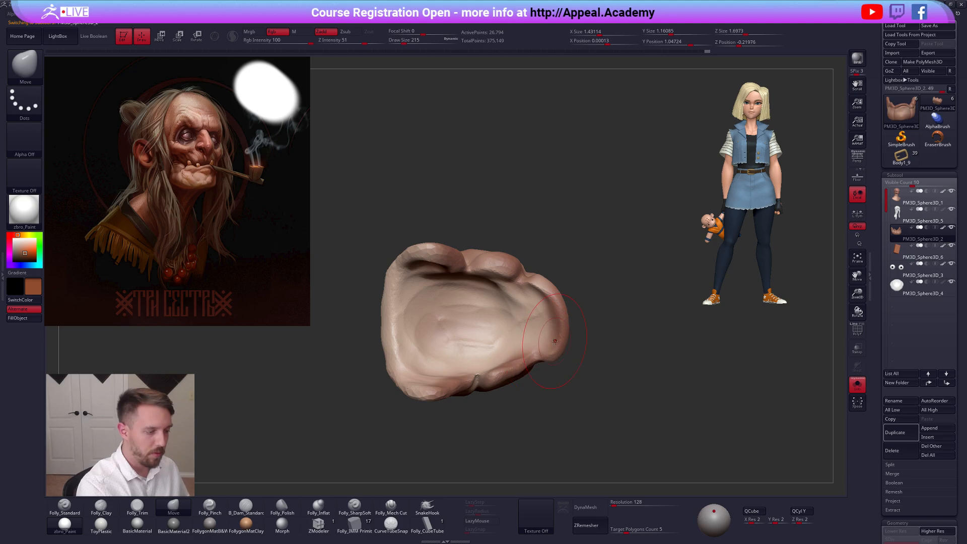
right_drag(682, 414, 661, 392)
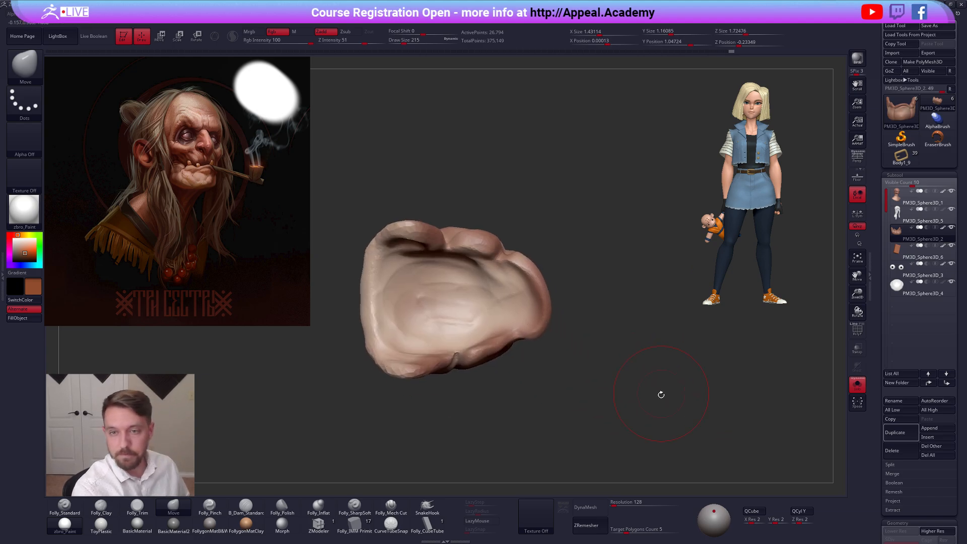
key(alt+s)
shift+drag(615, 386, 599, 359)
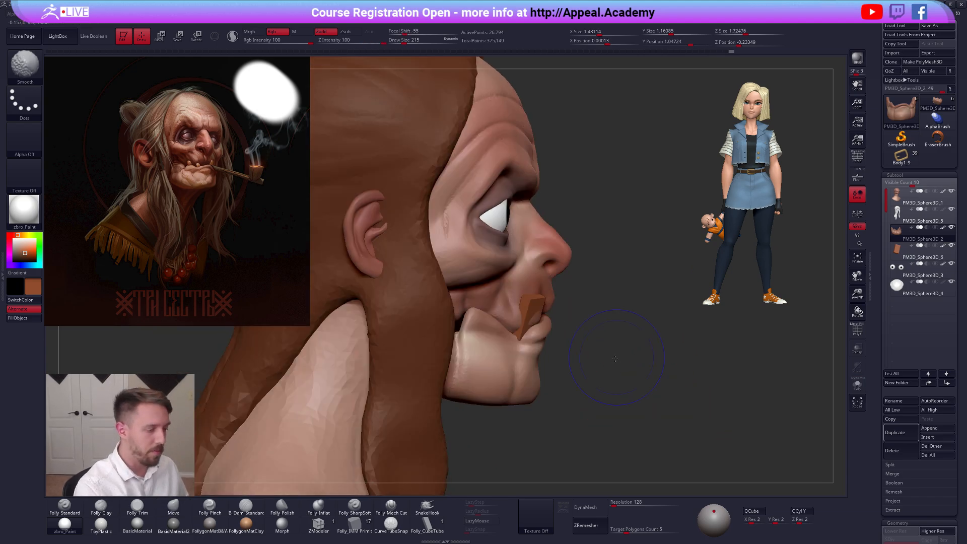
key(space)
drag(585, 321, 589, 320)
drag(632, 407, 633, 389)
Isolate the tooth block, enable Sculptris Pro with the Folly_Standard brush, and sample a lighter tan from the painted reference
alt+click(524, 310)
key(shift+f)
key(shift+s)
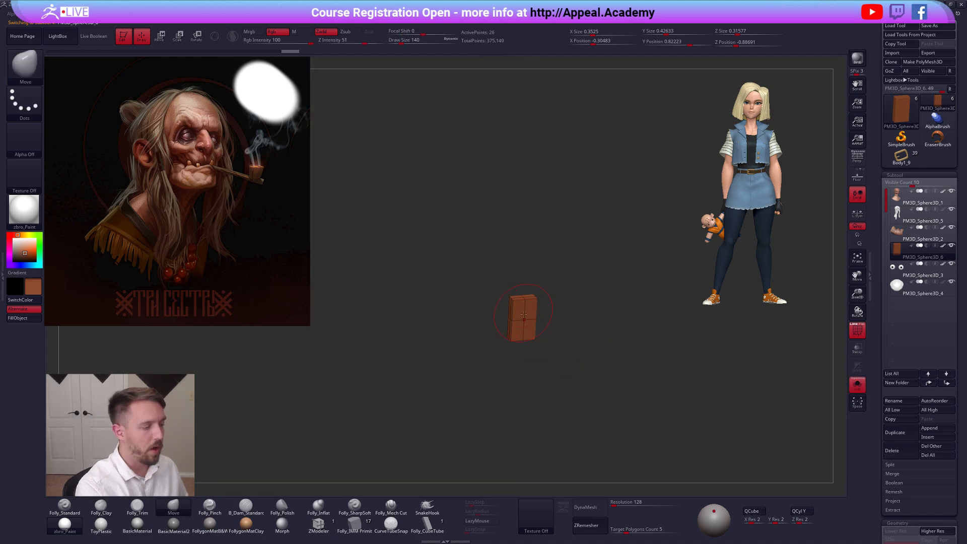
key(1)
click(232, 37)
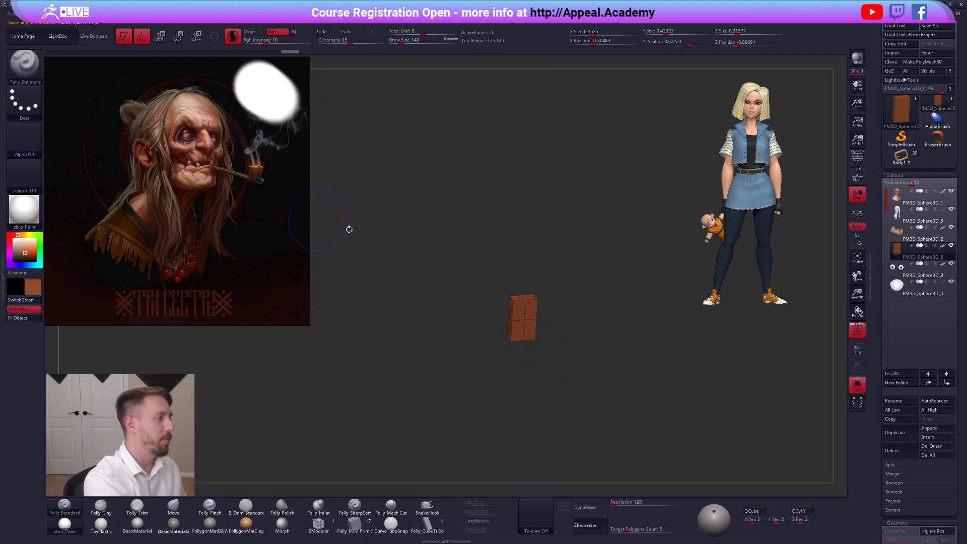
key(shift+z)
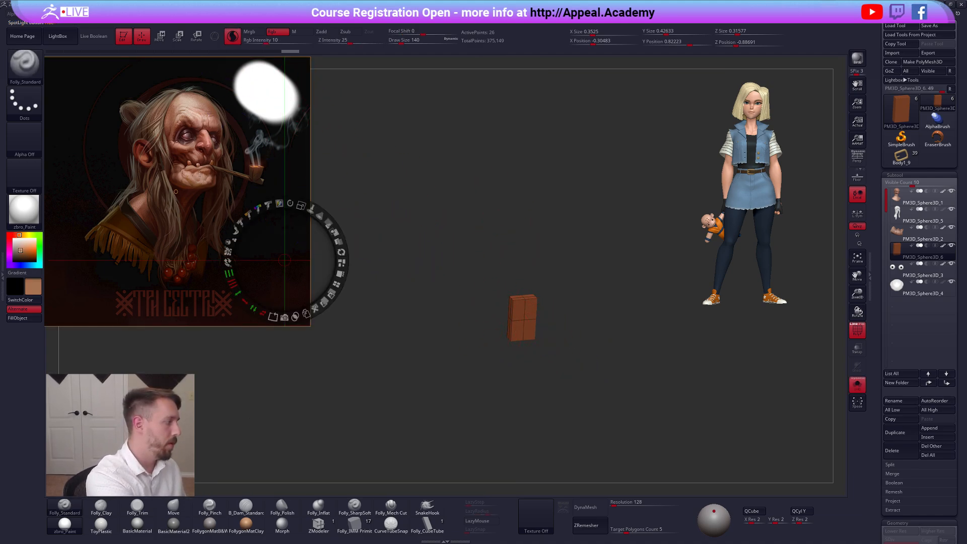
key(z)
Try sculpting and tinting the tooth's upper end and front face with the Folly_Standard brush in Sculptris Pro mode
drag(519, 302, 527, 313)
key(shift+f)
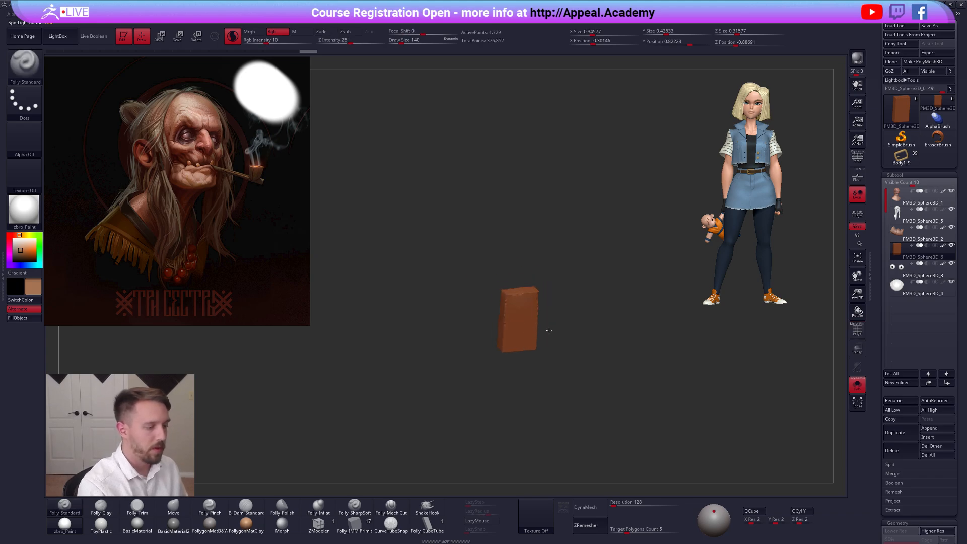
ctrl+right_drag(534, 320, 560, 348)
mouse_move(514, 282)
mouse_down()
mouse_move(509, 305)
mouse_move(521, 322)
mouse_up()
ctrl+right_drag(523, 341, 577, 404)
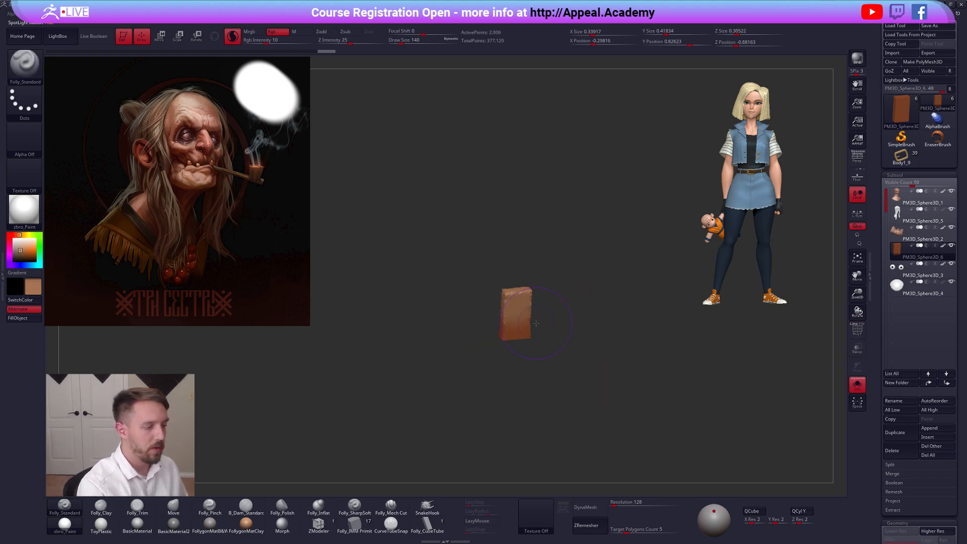
key(shift+s)
key(shift+s)
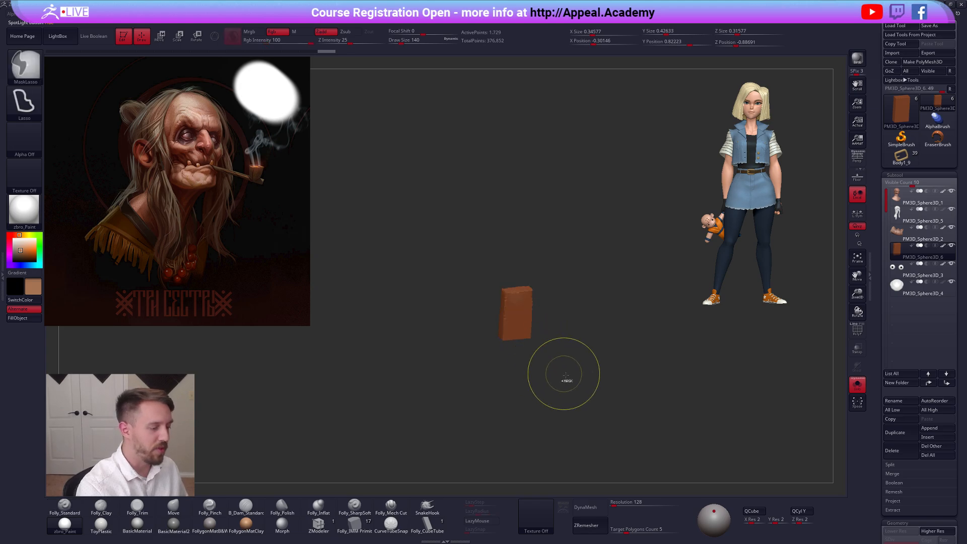
Set Dynamic Subdiv to always activate automatically for the tooth block, and show all subtools again
key(d)
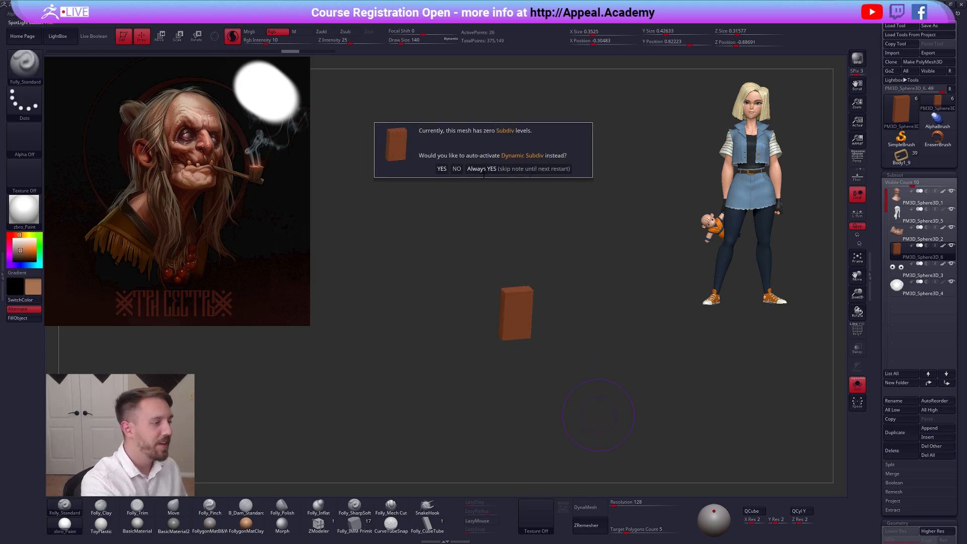
click(481, 169)
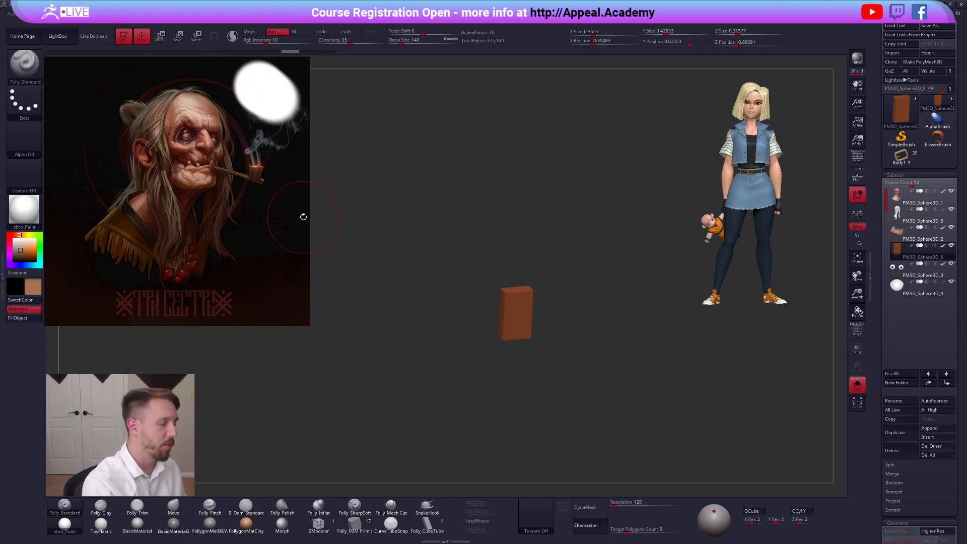
key(shift+s)
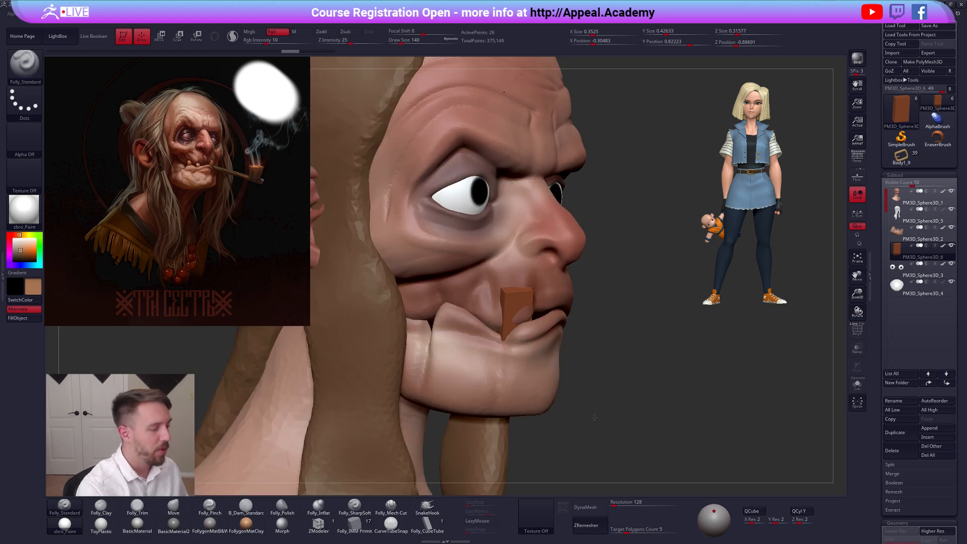
Move the tooth block forward and set its base just behind the lower lip
shift+drag(594, 417, 486, 415)
right_drag(517, 348, 614, 279)
key(w)
drag(531, 348, 542, 346)
right_drag(544, 344, 624, 325)
drag(543, 302, 568, 302)
key(q)
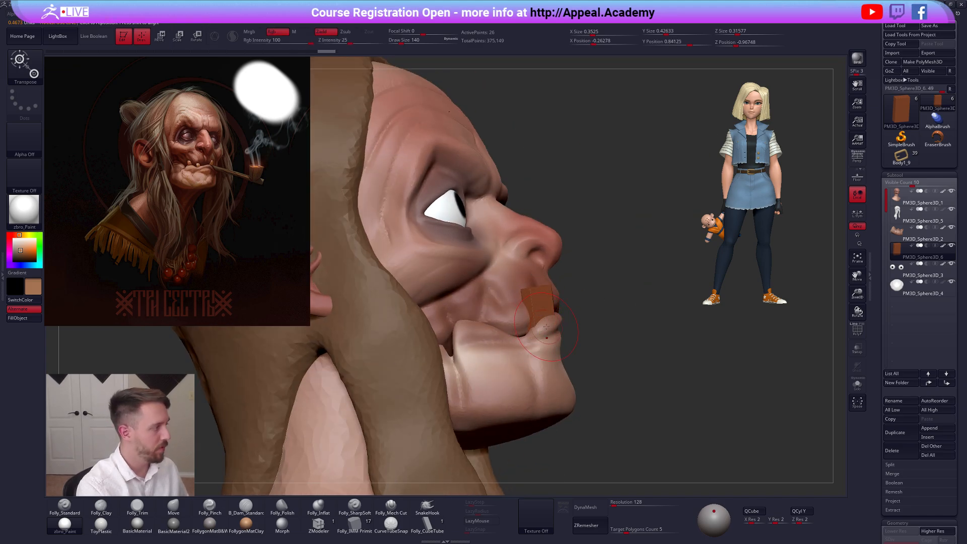
Scale the tooth block down uniformly to about 0.29 by 0.35 by 0.26
key(e)
mouse_move(599, 298)
mouse_down()
mouse_move(606, 282)
mouse_move(584, 299)
mouse_up()
shift+right_drag(649, 327, 599, 330)
mouse_move(623, 428)
ctrl+right_down()
mouse_move(618, 388)
mouse_move(562, 401)
ctrl+right_up()
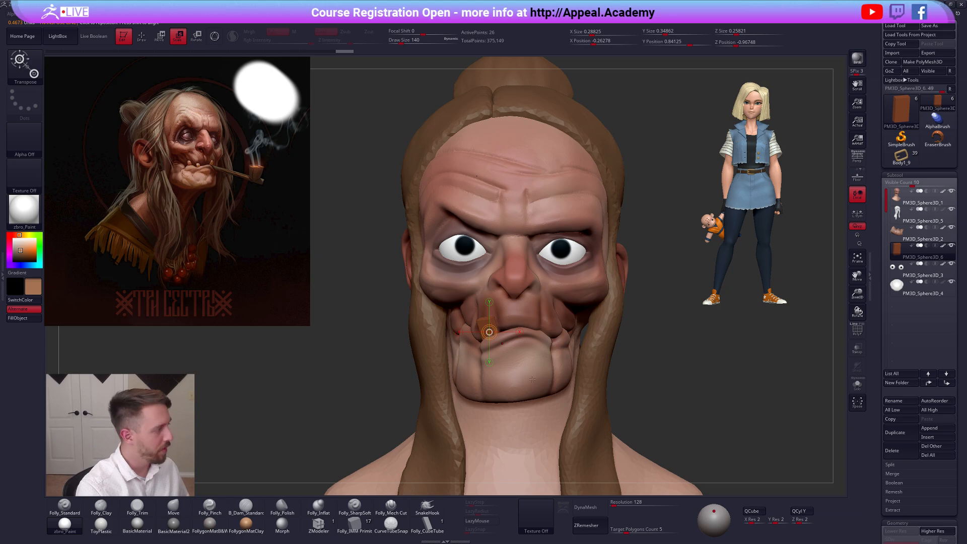
Duplicate the tooth, move the copy to the opposite side of the mouth, and rotate it
click(896, 432)
key(w)
mouse_move(516, 363)
shift+mouse_down()
mouse_move(516, 419)
mouse_move(556, 383)
mouse_move(543, 388)
mouse_move(606, 381)
mouse_move(597, 380)
shift+mouse_up()
key(r)
shift+drag(569, 340, 569, 407)
drag(569, 374, 577, 239)
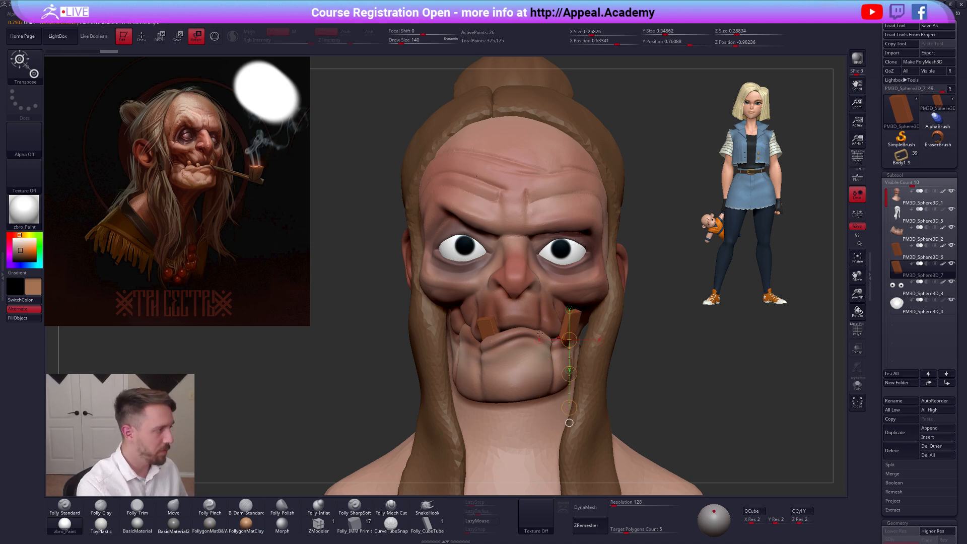
Shift the second tooth inward onto the lower lip, undoing the misplaced moves and repositioning it
key(w)
click(569, 341)
drag(569, 374, 552, 370)
right_drag(551, 370, 459, 366)
key(ctrl+z)
key(ctrl+z)
drag(562, 372, 535, 370)
mouse_move(536, 369)
right_down()
mouse_move(526, 355)
mouse_move(554, 348)
right_up()
Rotate the second tooth to stand upright in the lip and lower it slightly into the mouth
key(r)
mouse_move(552, 328)
shift+mouse_down()
mouse_move(552, 382)
mouse_move(545, 363)
shift+mouse_up()
key(w)
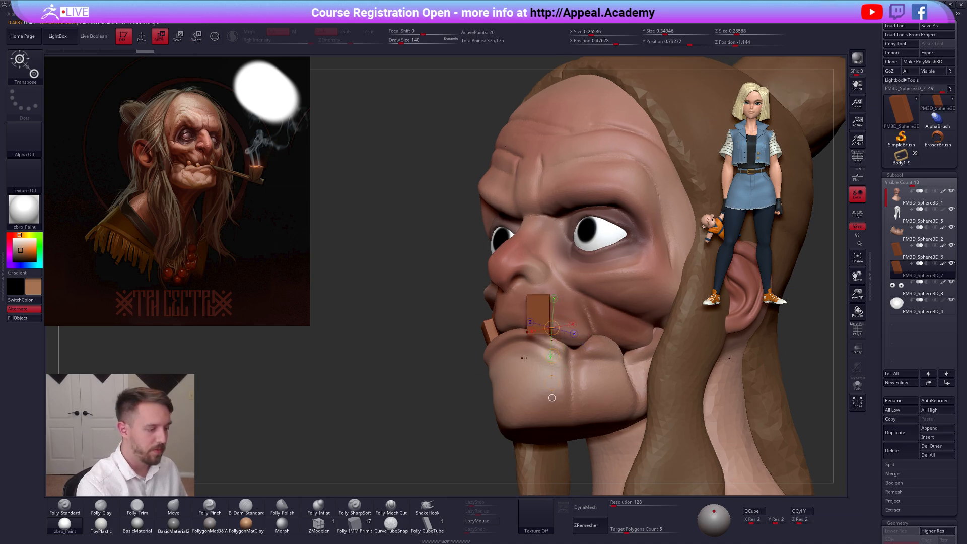
right_drag(546, 363, 594, 357)
mouse_move(535, 314)
mouse_down()
mouse_move(601, 325)
mouse_move(537, 325)
mouse_up()
mouse_move(579, 347)
shift+right_down()
mouse_move(530, 342)
mouse_move(521, 362)
mouse_move(571, 353)
shift+right_up()
Duplicate the first tooth and move the copy outward and back along the jaw
click(901, 253)
click(893, 433)
drag(513, 324, 513, 389)
drag(512, 351, 484, 351)
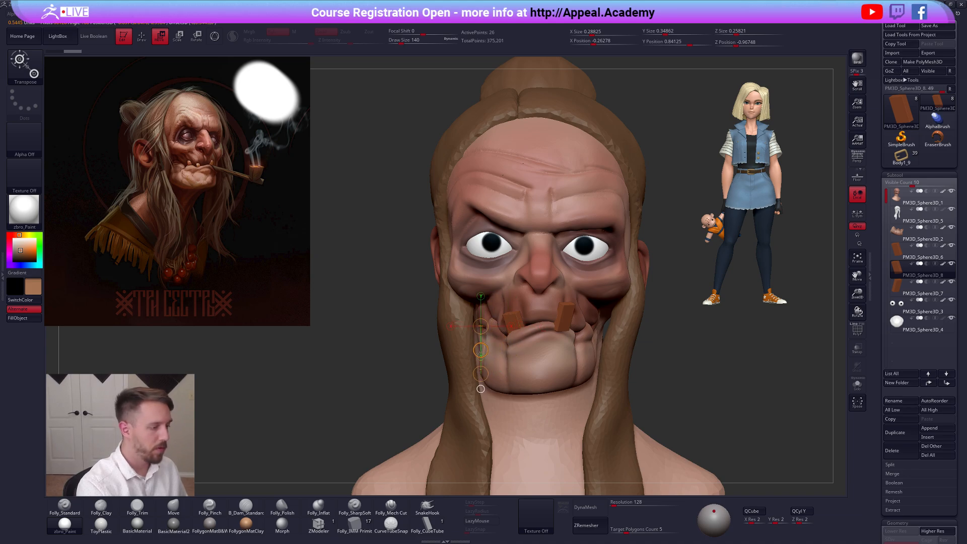
right_drag(485, 349, 565, 353)
drag(498, 349, 463, 348)
key(ctrl+z)
Rotate the rear tooth copy in side view so it stands nearly upright on the jaw
key(alt+s)
key(alt+s)
key(alt+s)
mouse_move(466, 347)
ctrl+right_down()
mouse_move(469, 370)
mouse_move(481, 352)
ctrl+right_up()
key(r)
mouse_move(482, 327)
mouse_down()
mouse_move(472, 390)
mouse_move(489, 354)
mouse_up()
Isolate the rear tooth, try a forward copy of it with the Move transpose line, and show all subtools again
key(alt+s)
key(alt+s)
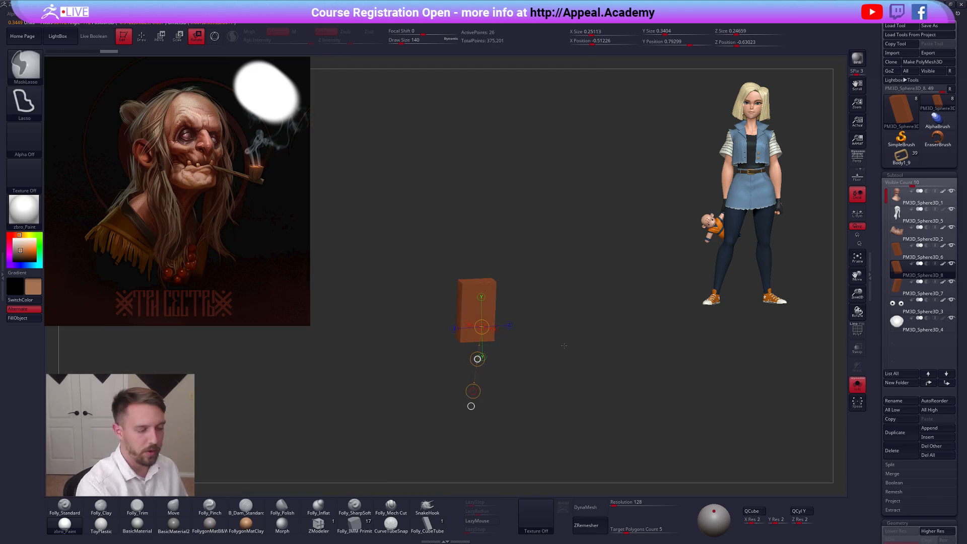
key(ctrl+shift+z)
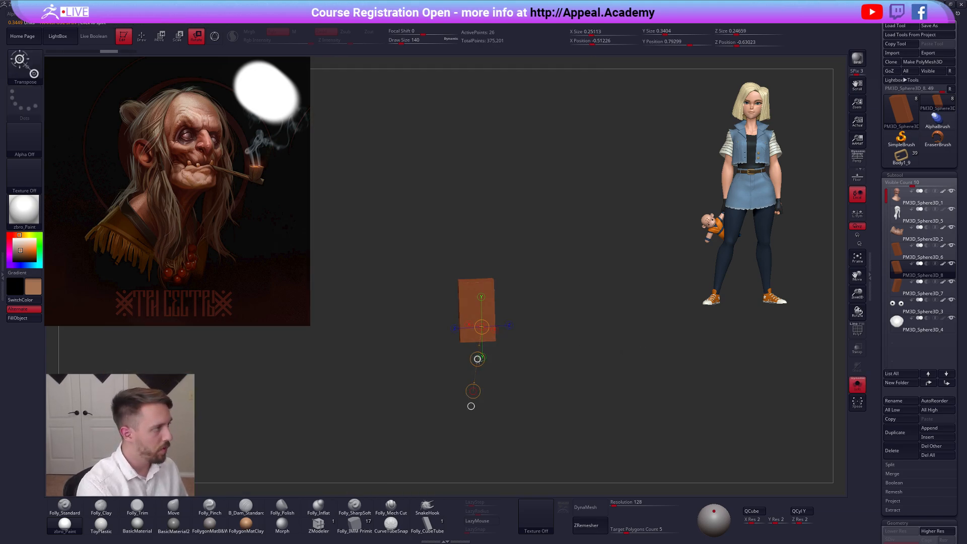
key(e)
key(q)
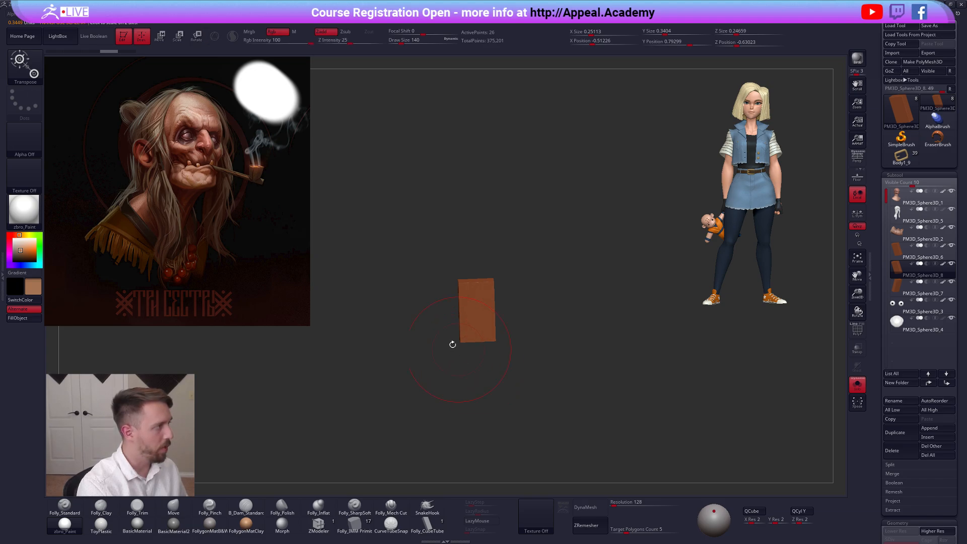
click(160, 37)
ctrl+drag(476, 358, 565, 337)
key(ctrl+z)
key(alt+s)
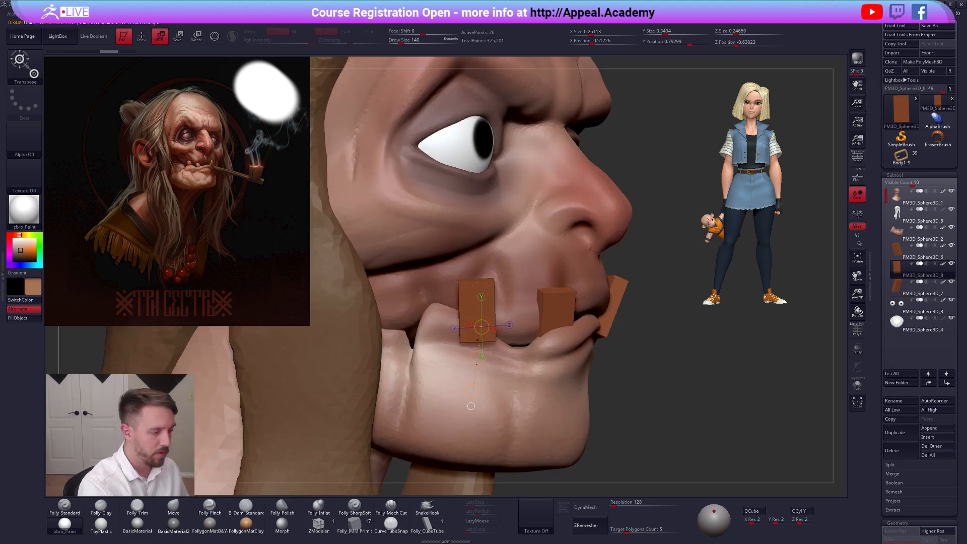
Restore the rear tooth's tilt and nudge the tooth slightly up and back along the jaw
key(ctrl+shift+z)
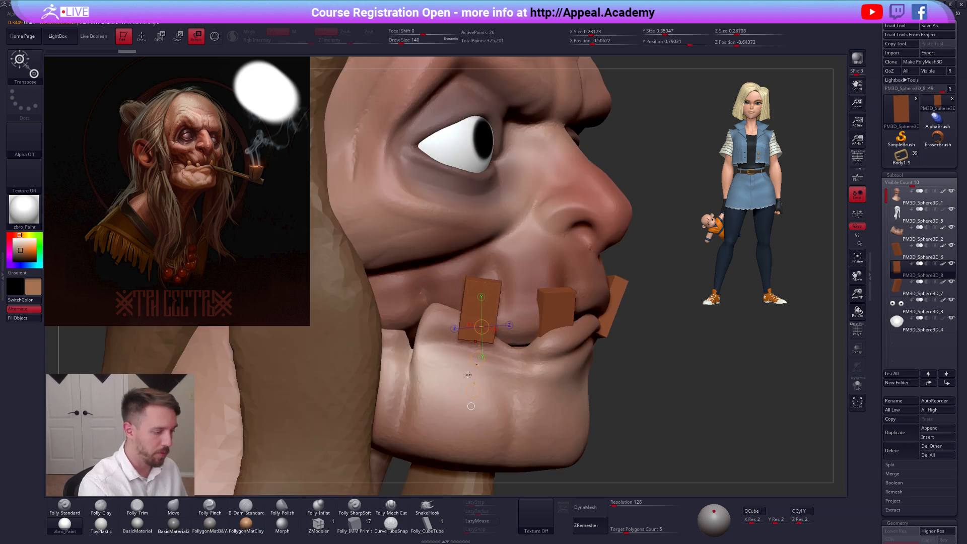
drag(477, 359, 464, 357)
mouse_move(670, 348)
mouse_down()
mouse_move(483, 338)
mouse_move(519, 351)
mouse_move(507, 349)
mouse_up()
key(q)
key(f)
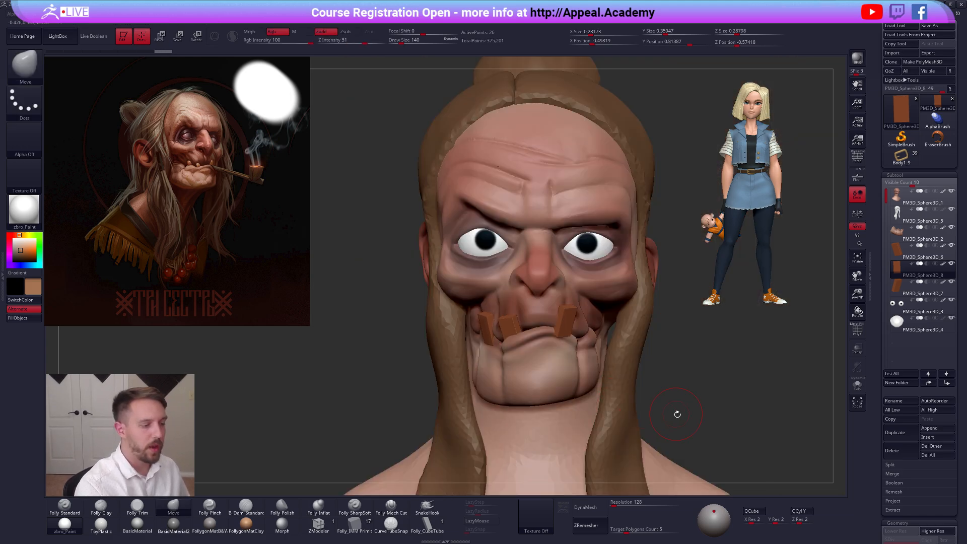
drag(673, 410, 696, 407)
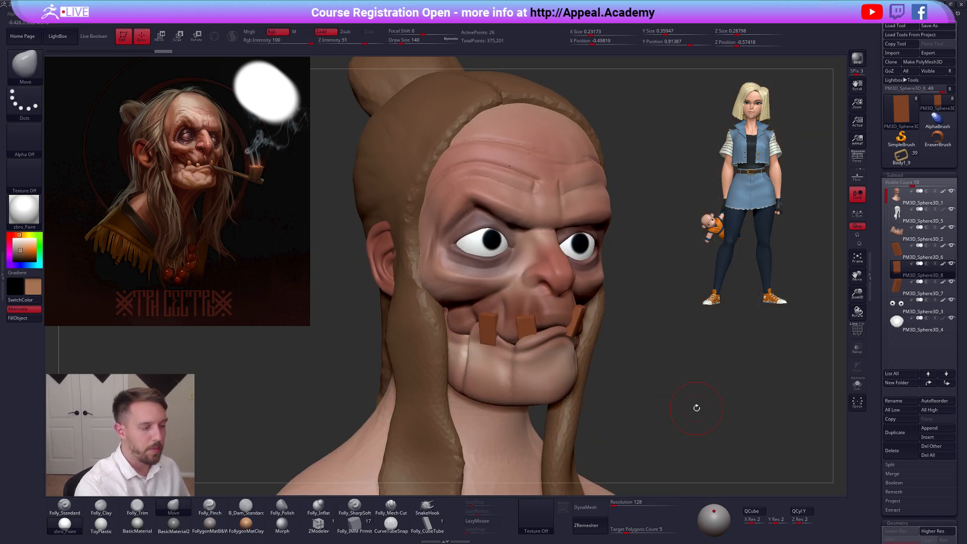
Select the lower jaw subtool and reshape the lip edge around the rear tooth with the Move brush
click(899, 238)
click(856, 384)
drag(624, 409, 654, 402)
key(space)
drag(493, 338, 496, 338)
mouse_move(497, 337)
right_down()
mouse_move(490, 350)
mouse_move(489, 337)
mouse_move(492, 348)
mouse_move(473, 344)
right_up()
key(alt+s)
key(alt+s)
key(alt+s)
key(s)
drag(470, 341, 464, 349)
key(space)
drag(464, 342, 466, 341)
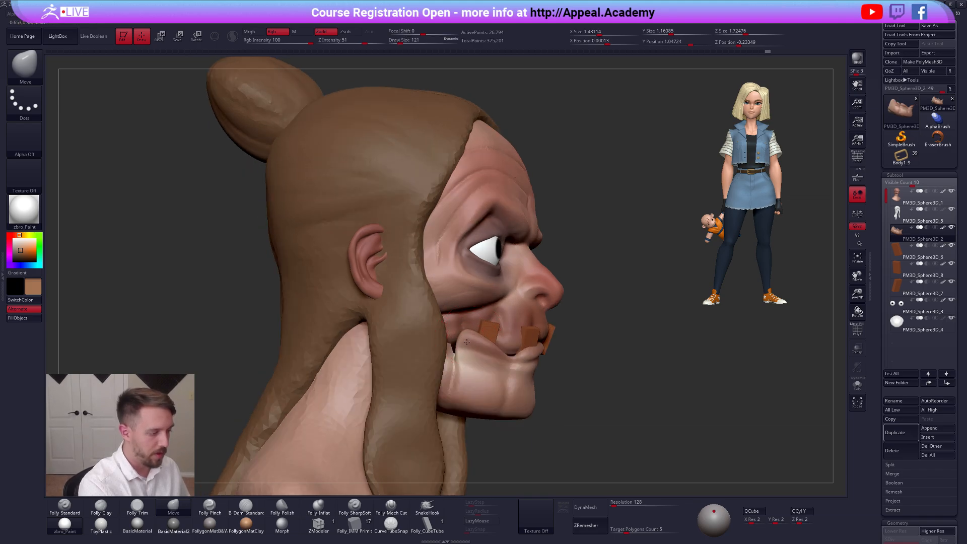
right_drag(466, 351, 461, 360)
drag(461, 360, 459, 359)
right_drag(459, 359, 402, 363)
Adjust the lower lip contour around the front of the mouth from several angles using a resized Move brush
key(space)
drag(531, 360, 534, 360)
mouse_move(535, 360)
right_down()
mouse_move(513, 357)
mouse_move(523, 354)
right_up()
key(space)
drag(513, 357, 518, 361)
right_drag(519, 359, 527, 372)
drag(529, 359, 533, 363)
right_drag(533, 363, 533, 345)
key(space)
drag(537, 355, 533, 355)
mouse_move(533, 348)
right_down()
mouse_move(525, 334)
mouse_move(513, 352)
mouse_move(553, 389)
right_up()
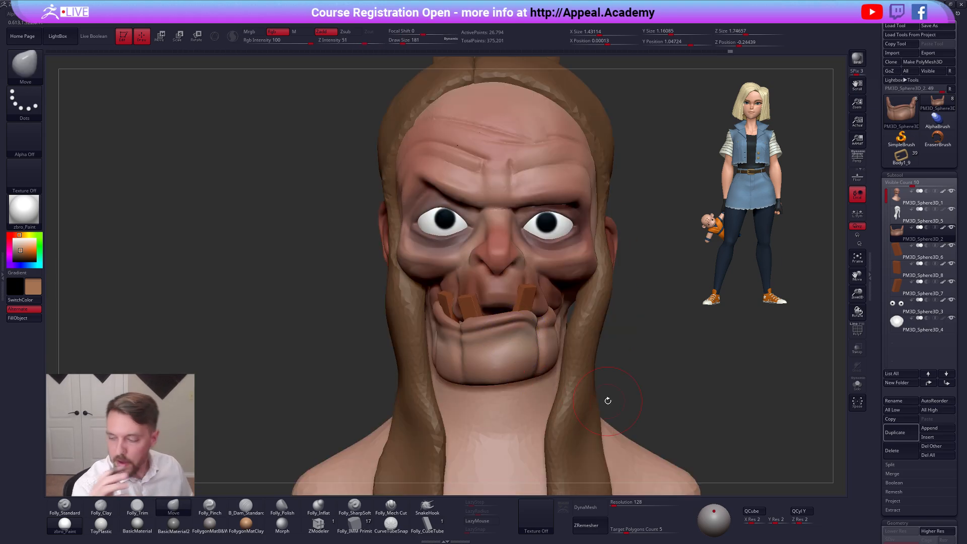
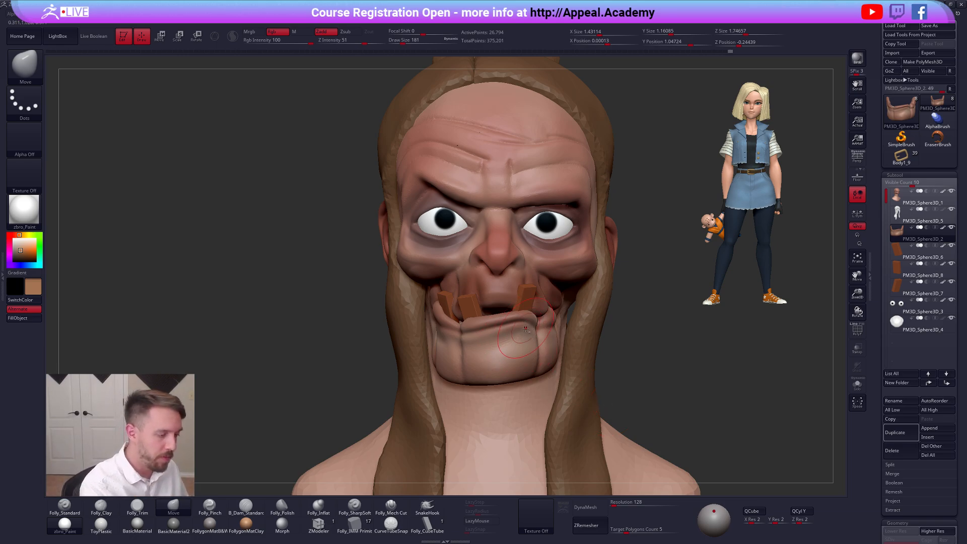
Pull the lower lip up around the lone tooth on the opposite side of the mouth and quick-save the project
right_drag(524, 350, 524, 329)
key(space)
drag(524, 329, 529, 329)
mouse_move(526, 329)
mouse_down()
mouse_move(519, 332)
mouse_move(520, 324)
mouse_up()
key(space)
mouse_move(523, 335)
right_down()
mouse_move(528, 306)
mouse_move(526, 322)
mouse_move(533, 318)
mouse_move(525, 320)
right_up()
alt+click(527, 306)
key(ctrl+s)
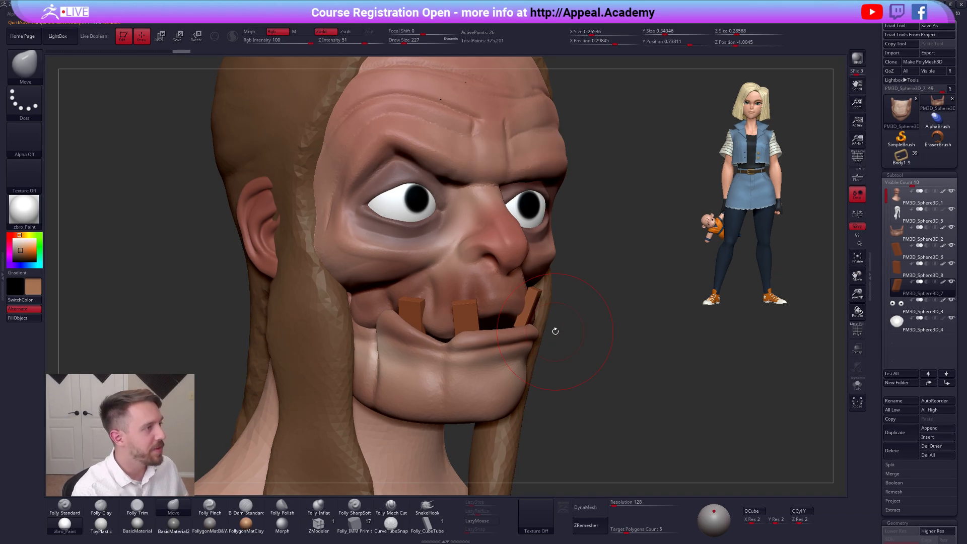
Check the whole bust from three-quarter and front views beside the painted reference
key(space)
drag(654, 316, 612, 310)
alt+click(487, 264)
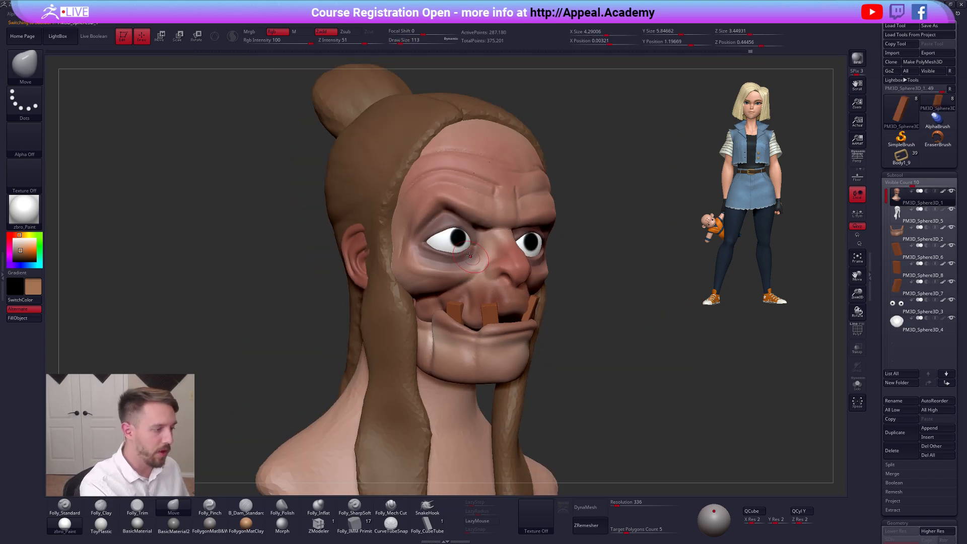
ctrl+click(604, 341)
mouse_move(604, 342)
ctrl+mouse_down()
mouse_move(613, 358)
mouse_move(569, 337)
mouse_move(619, 333)
ctrl+mouse_up()
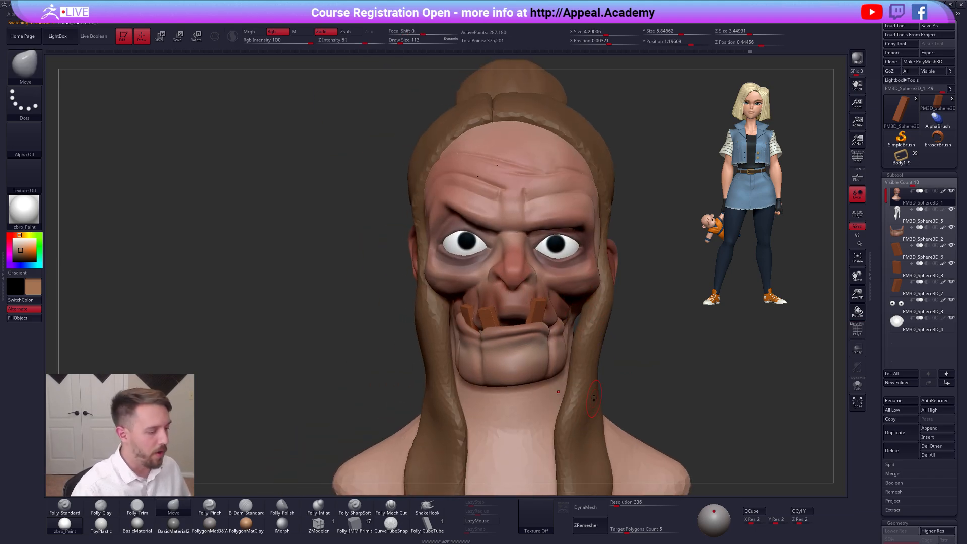
alt+drag(661, 319, 630, 302)
key(shift+z)
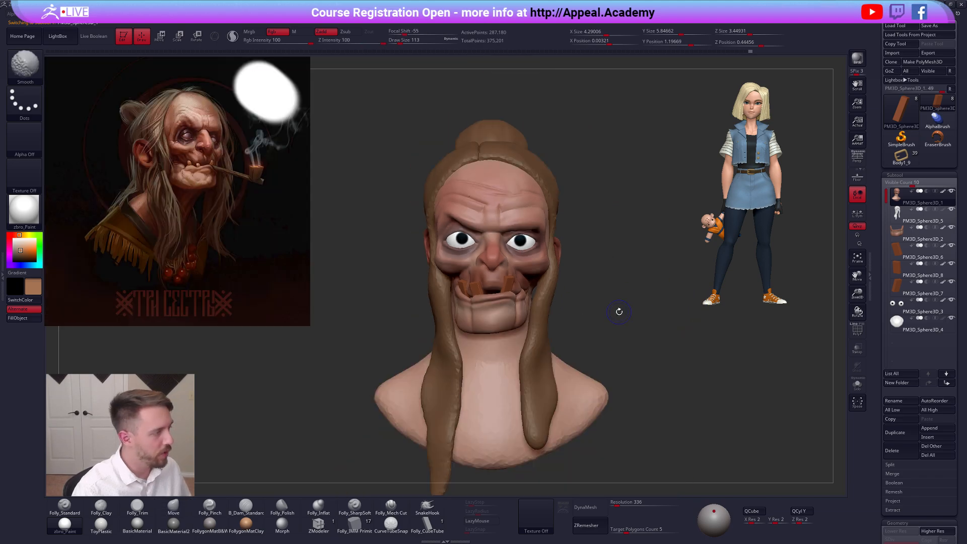
Fill the hair subtool with a greyish beige sampled from the reference at Rgb Intensity 100
alt+click(509, 153)
right_drag(512, 160, 537, 168)
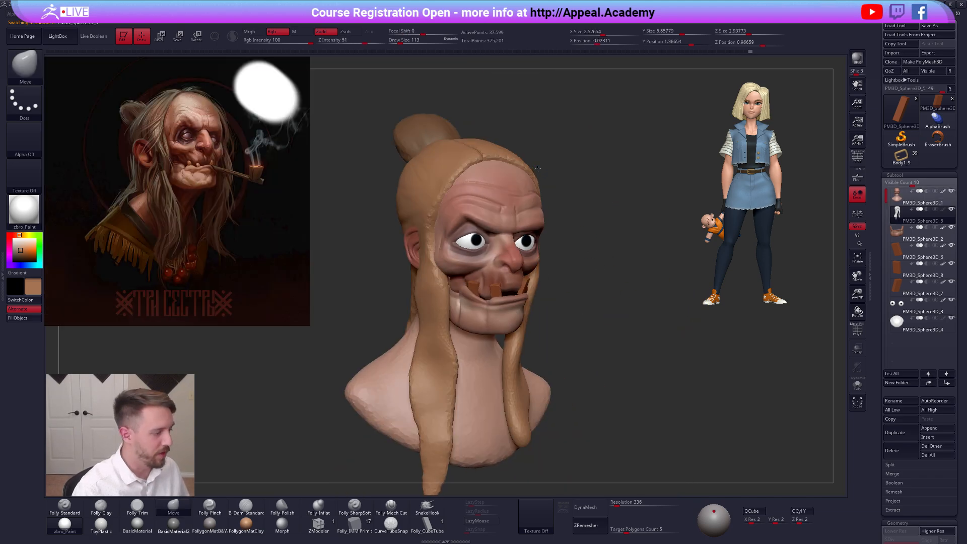
key(z)
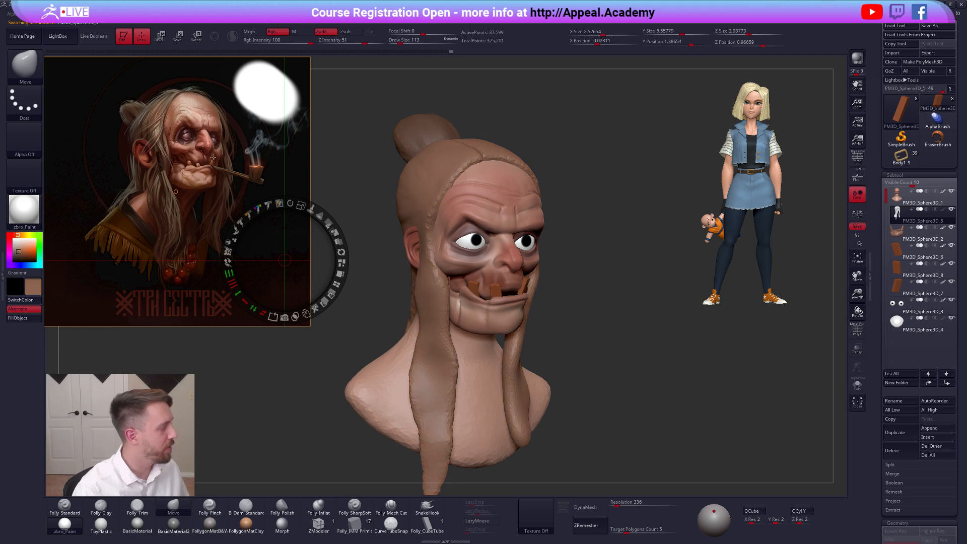
key(shift+z)
key(1)
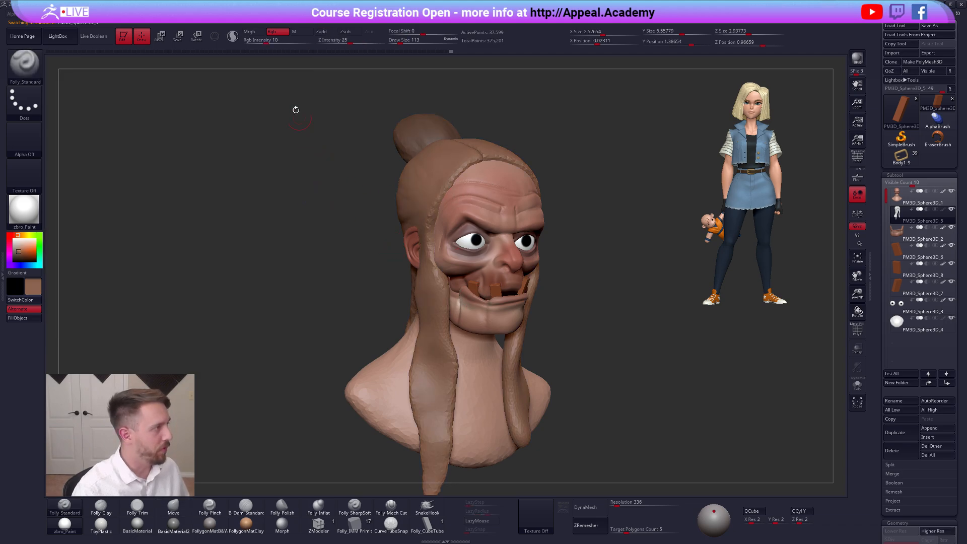
drag(272, 46, 313, 46)
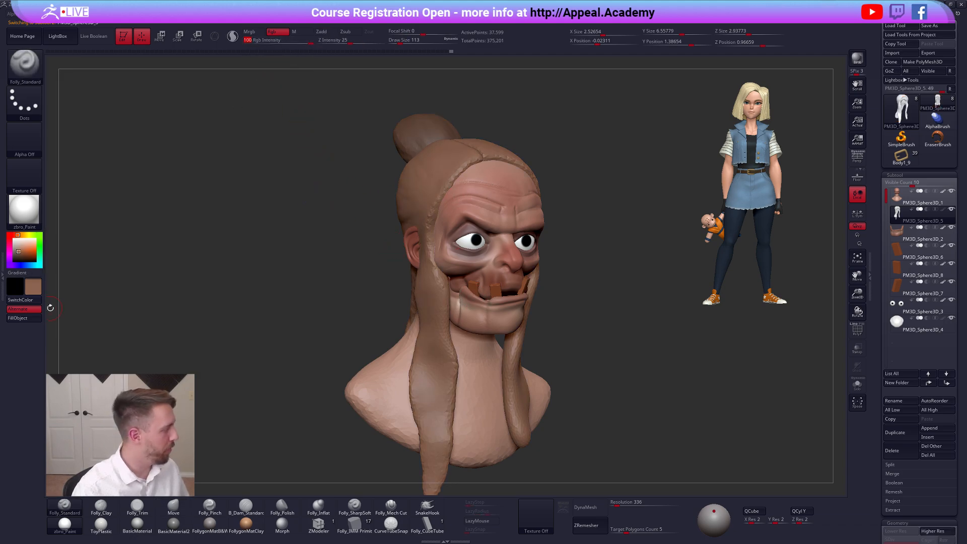
key(shift+z)
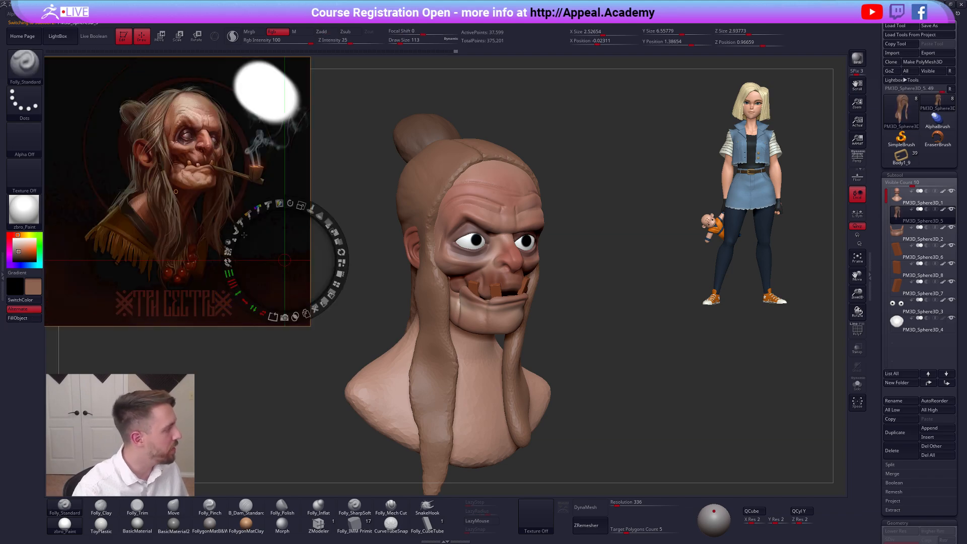
key(c)
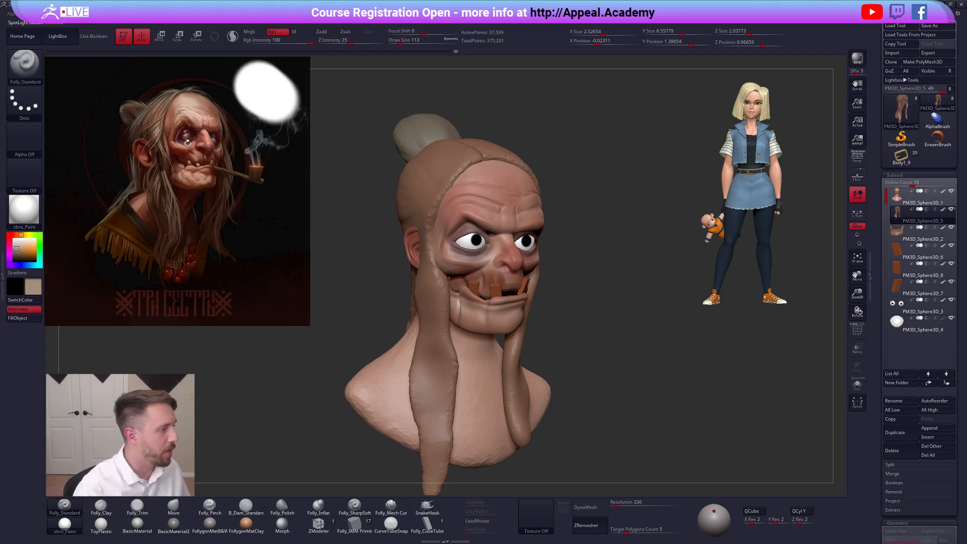
key(shift+z)
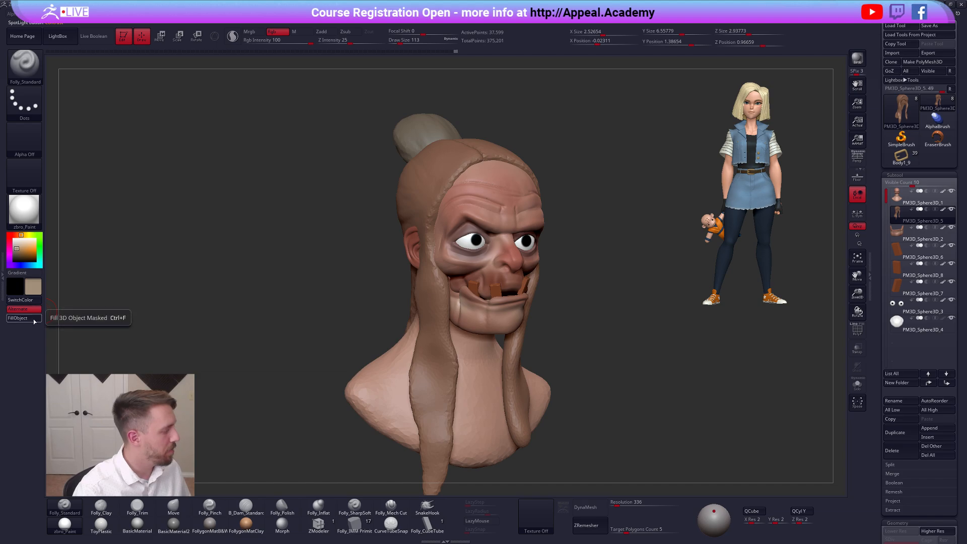
click(34, 319)
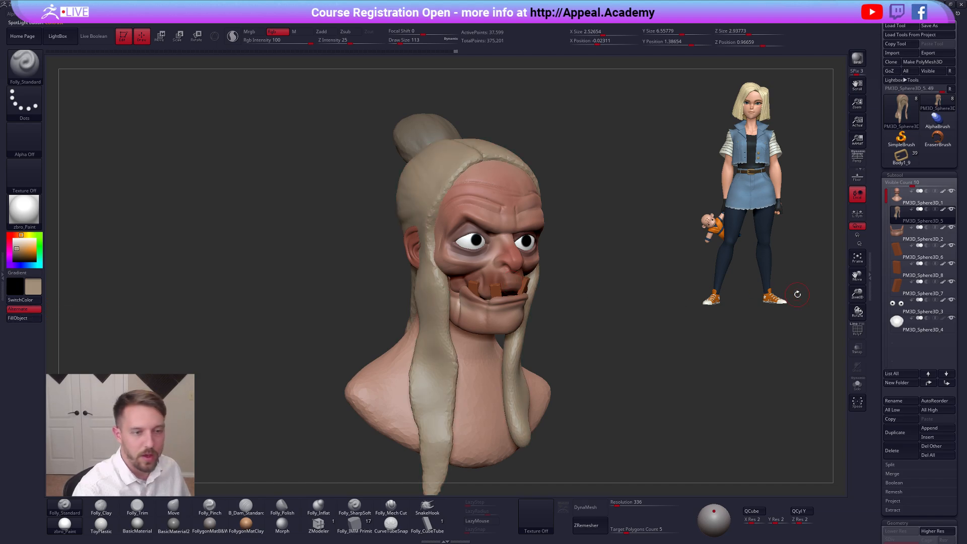
Move the hair subtool down the list beside the bun and fill the bun with the same greyish beige
key(shift+f)
key(shift+f)
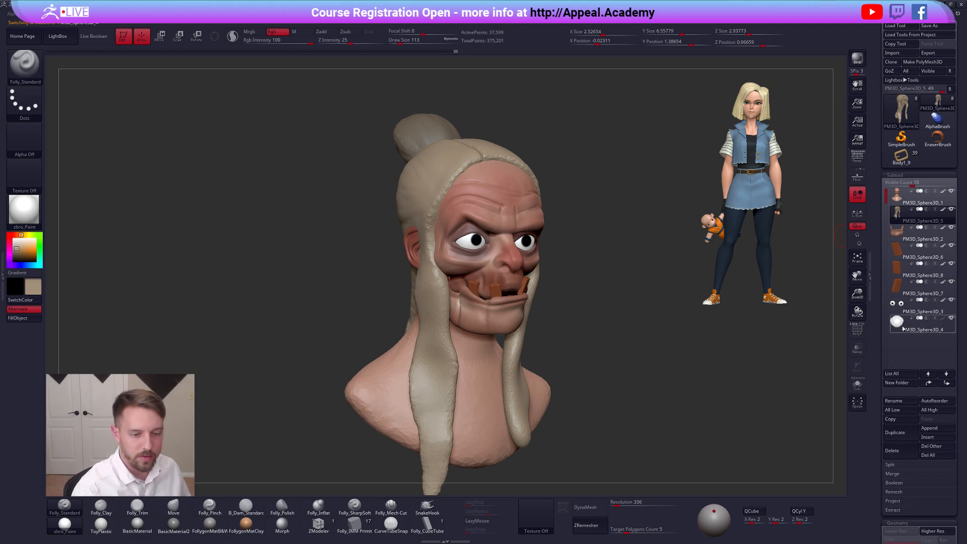
shift+click(949, 383)
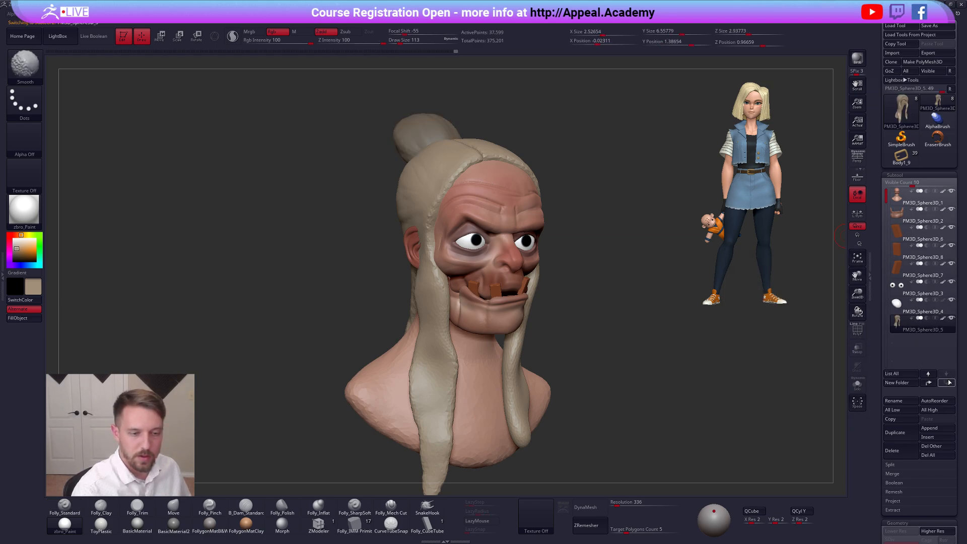
click(929, 383)
click(904, 324)
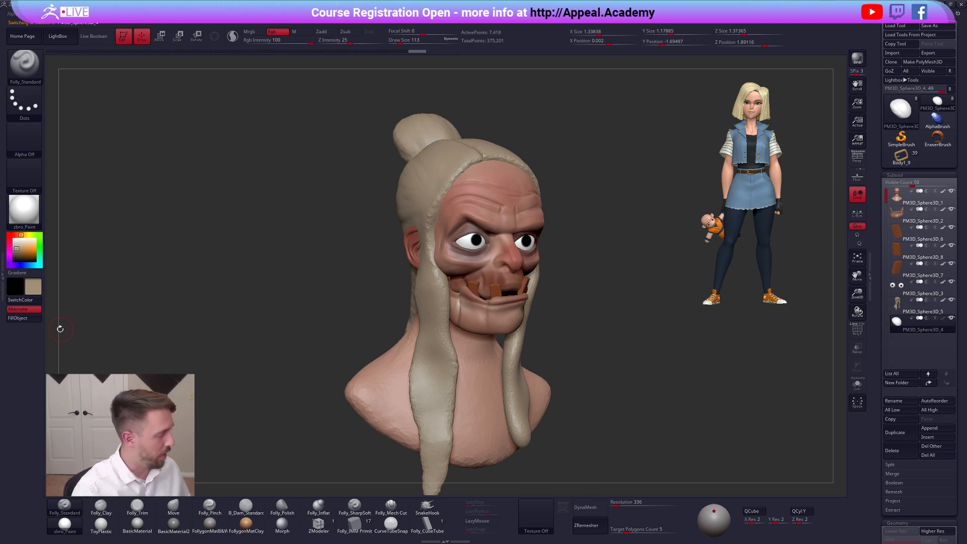
click(26, 318)
right_drag(513, 263, 533, 277)
Select the eyes and apply the ToyPlastic material to them in material-only mode
alt+click(479, 241)
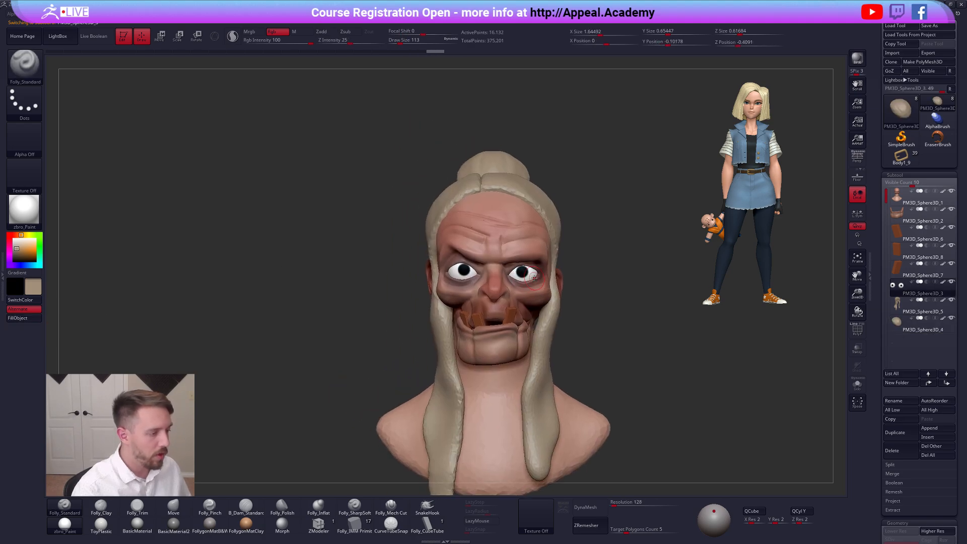
click(101, 524)
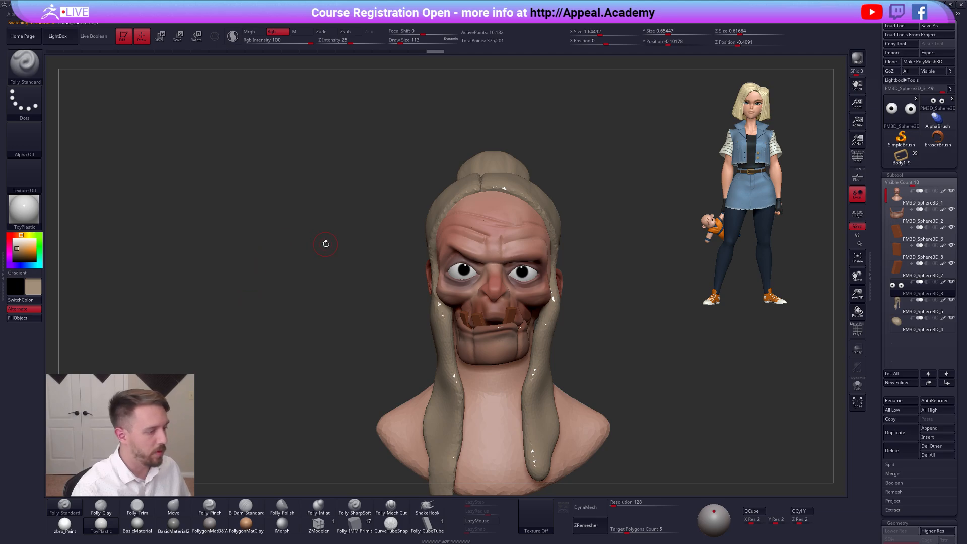
click(301, 31)
mouse_move(428, 293)
right_down()
mouse_move(491, 285)
mouse_move(517, 267)
mouse_move(514, 295)
right_up()
Turn on perspective for the view and make zbro_Paint the current material again
click(852, 162)
right_drag(657, 232, 577, 232)
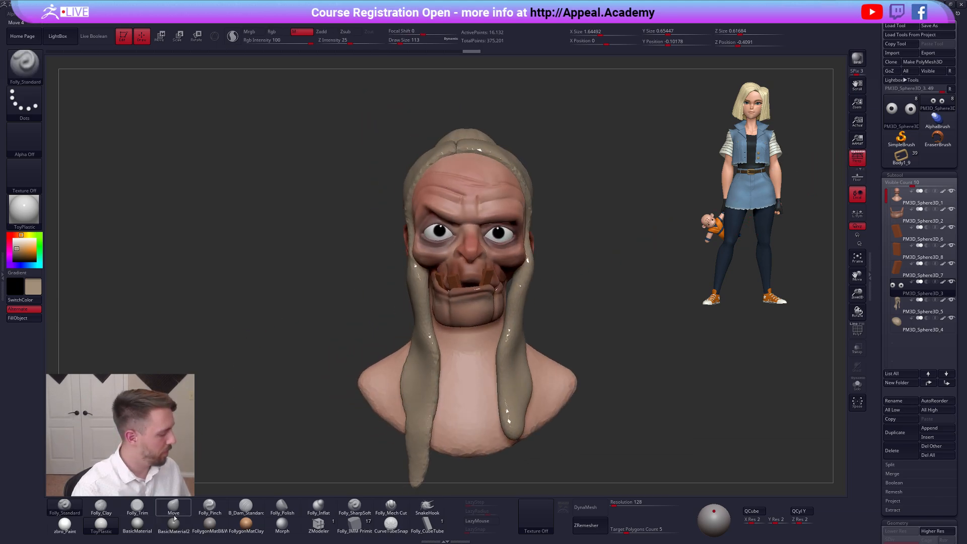
click(65, 524)
right_drag(424, 356, 431, 351)
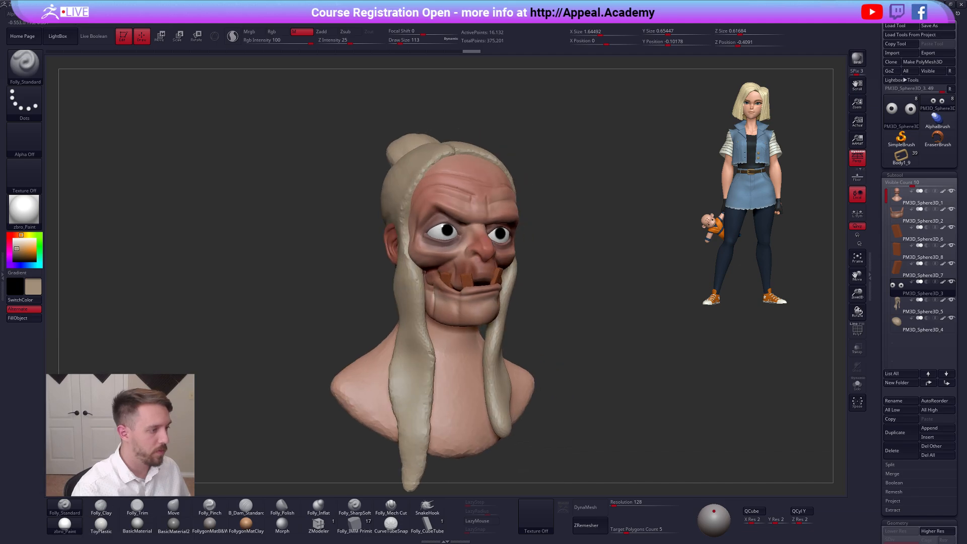
Select the lower jaw and refine the lip around the rear tooth with a smaller Move brush
alt+click(473, 304)
ctrl+right_drag(454, 258, 570, 285)
key(b)
key(m)
key(v)
right_click(423, 340)
right_drag(415, 323, 455, 303)
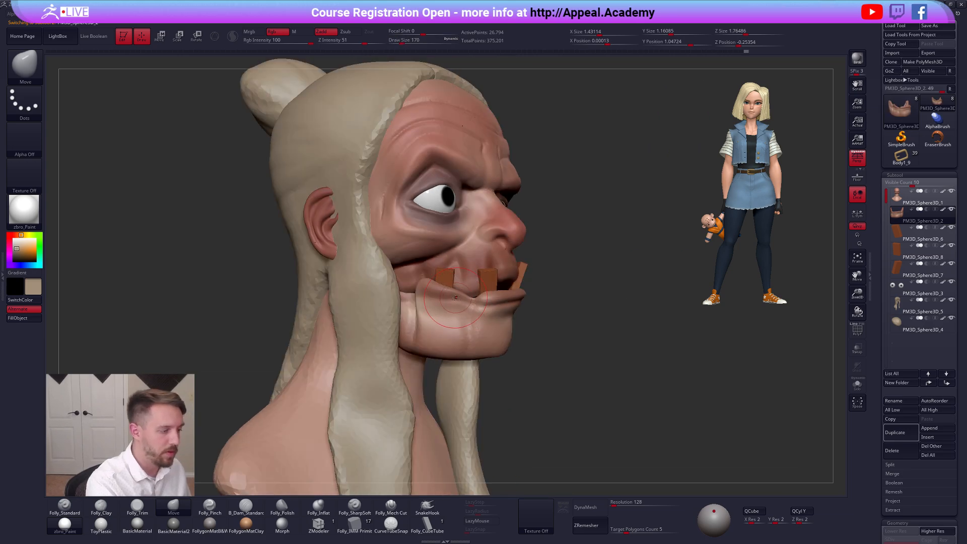
key(s)
drag(450, 292, 451, 290)
right_drag(450, 292, 420, 319)
drag(450, 293, 448, 291)
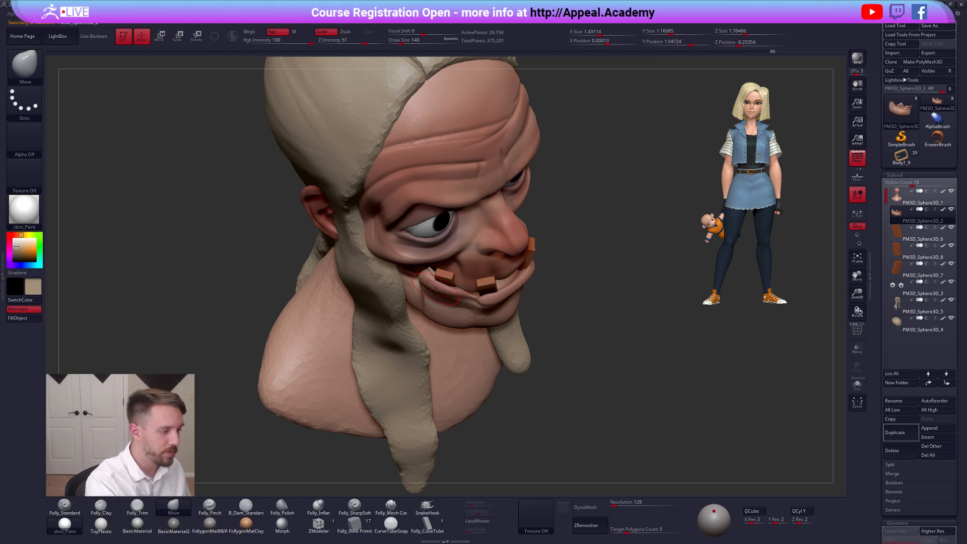
mouse_move(448, 275)
right_down()
mouse_move(459, 292)
mouse_move(443, 291)
right_up()
Select the front tooth and merge the three separate tooth subtools into one
alt+click(481, 288)
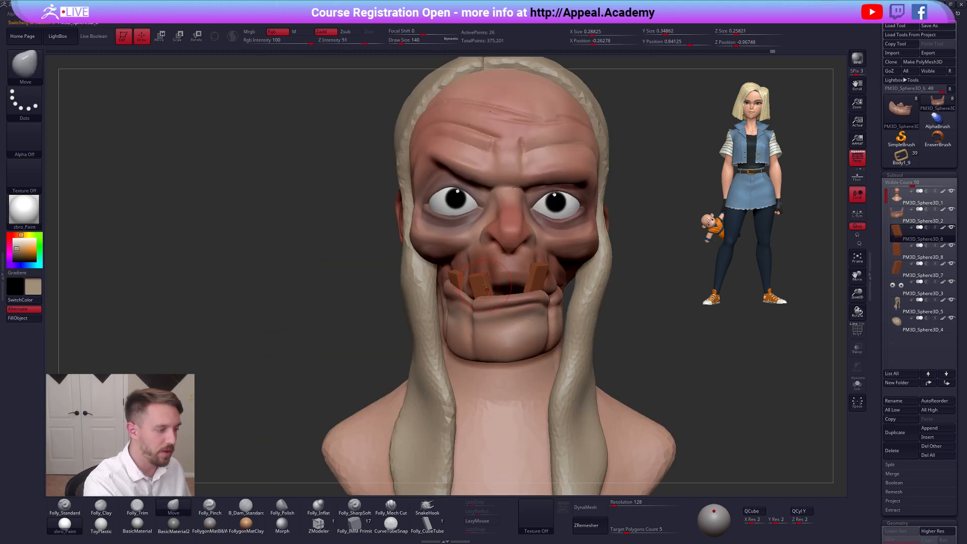
key(shift+s)
key(ctrl+space)
click(649, 298)
click(629, 311)
key(shift+s)
key(ctrl+space)
click(624, 310)
click(601, 327)
right_drag(652, 393, 653, 406)
Try filling the merged teeth with a brown sampled from the reference in Rgb-only mode
key(shift+z)
key(z)
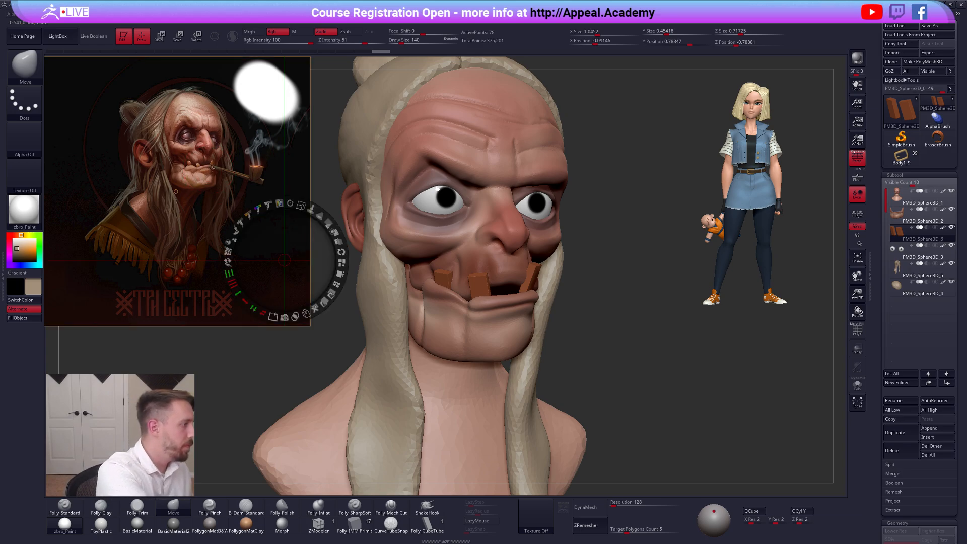
key(c)
key(z)
key(shift+z)
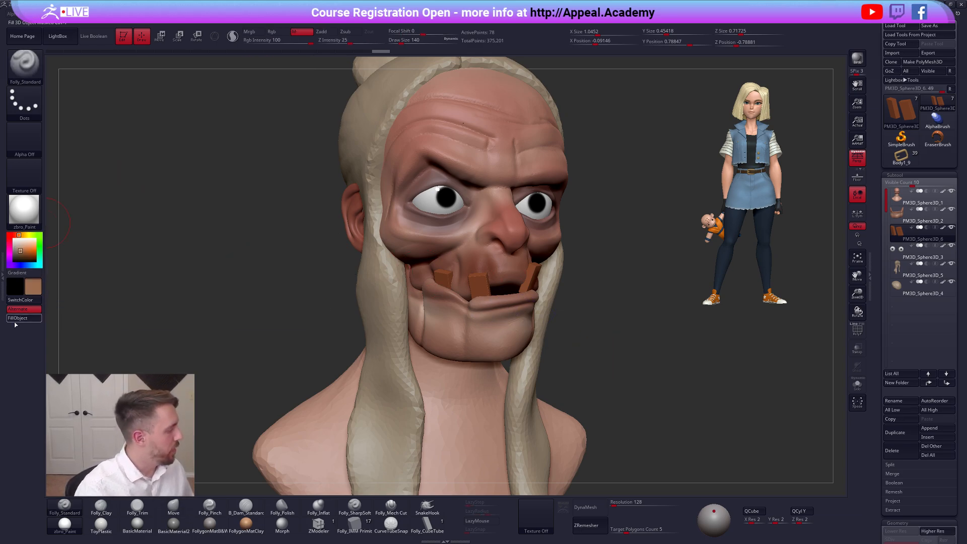
click(278, 31)
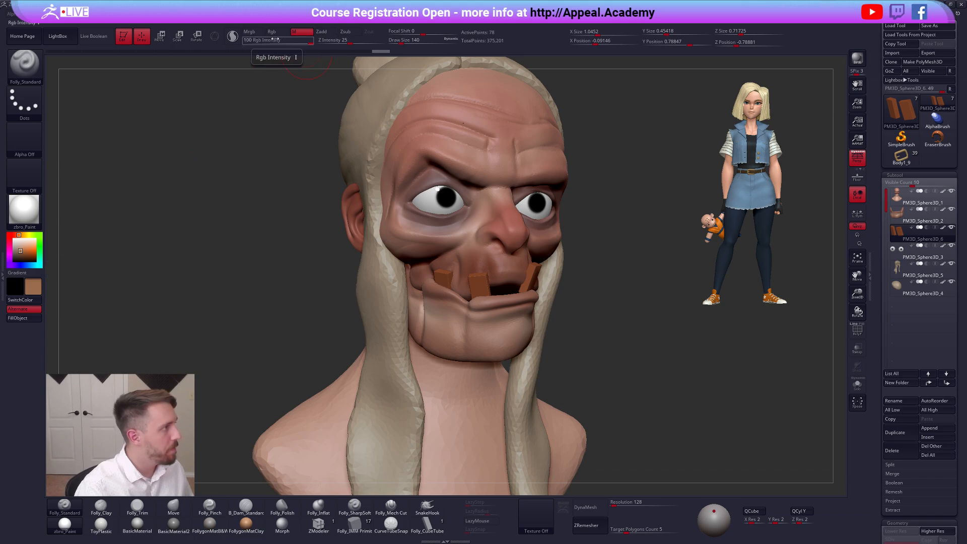
click(20, 320)
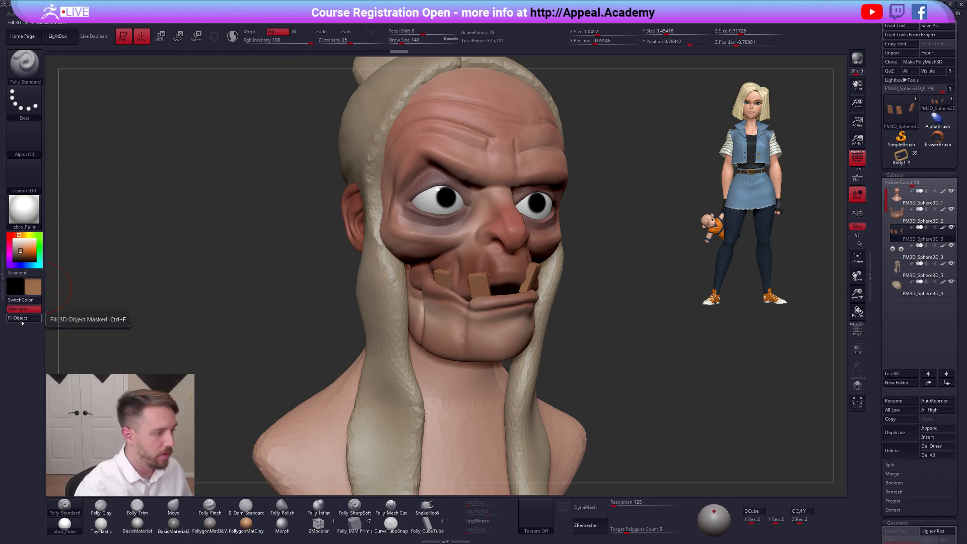
Undo the teeth fill and sample an orange-brown from the reference as the replacement colour
key(v)
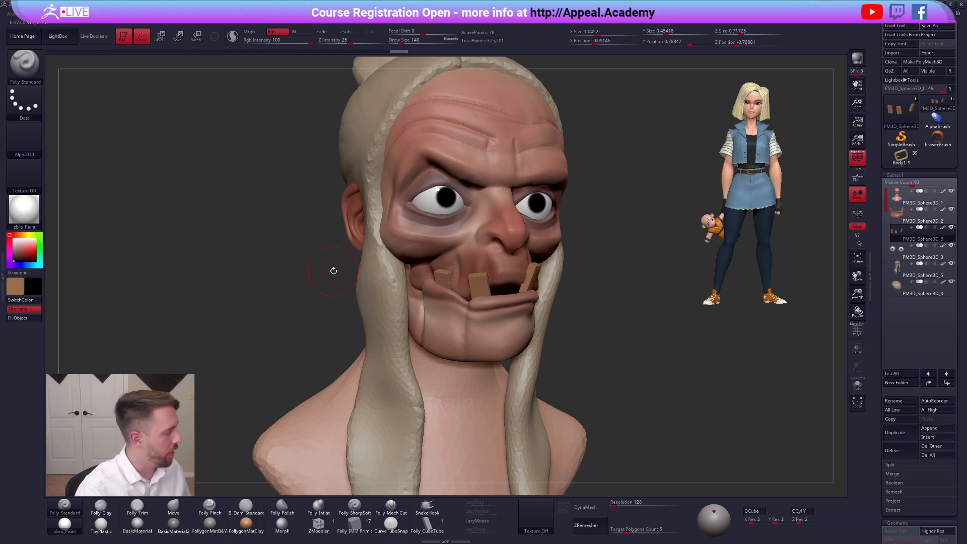
key(ctrl+z)
key(c)
key(v)
key(shift+z)
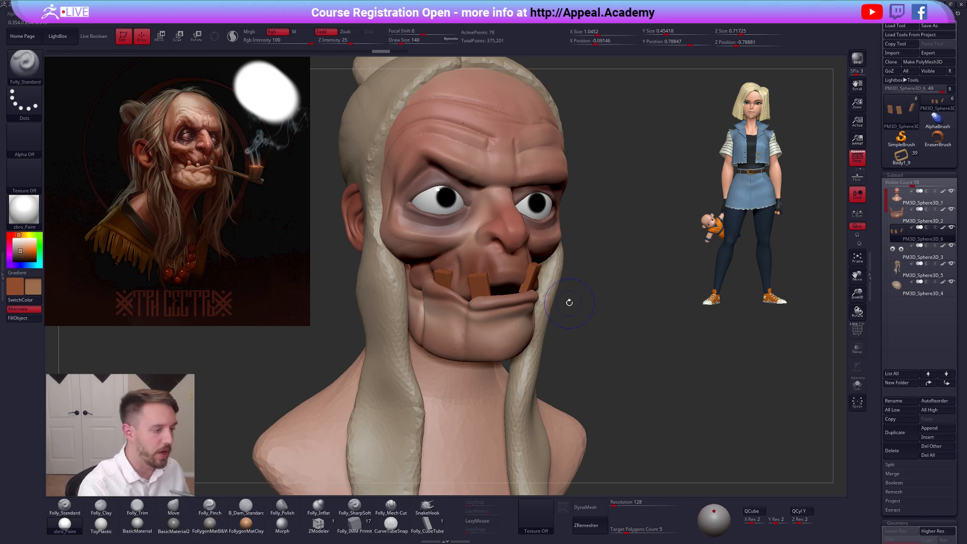
key(shift+z)
right_drag(538, 297, 521, 281)
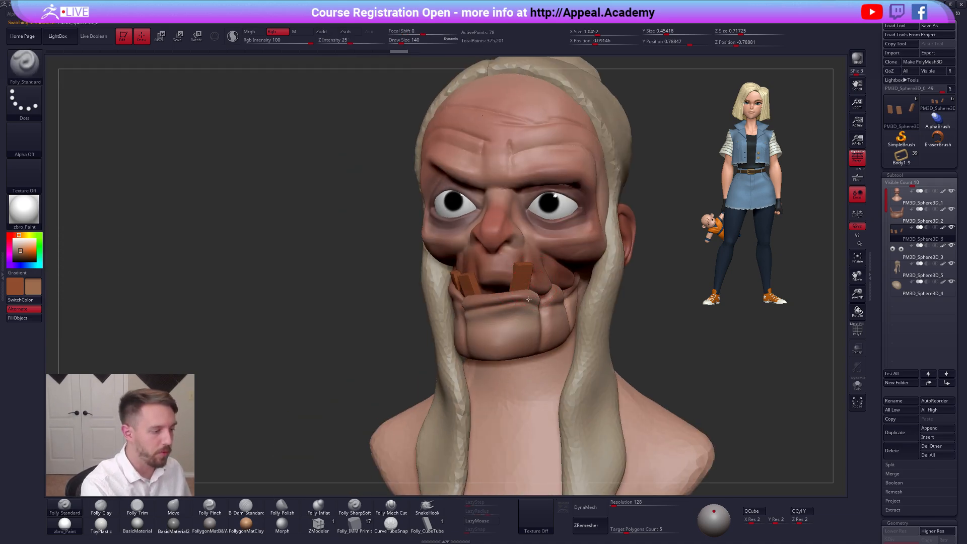
Select the lower jaw and nudge its lip beside the front teeth with the Move brush
alt+click(528, 299)
right_drag(468, 275, 497, 269)
key(space)
key(b)
key(m)
key(v)
drag(495, 292, 494, 294)
mouse_move(474, 296)
right_down()
mouse_move(502, 307)
mouse_move(507, 274)
mouse_move(517, 284)
right_up()
key(alt+s)
Toggle backface masking for the Move brush on the isolated lower jaw
key(space)
key(ctrl+shift+space)
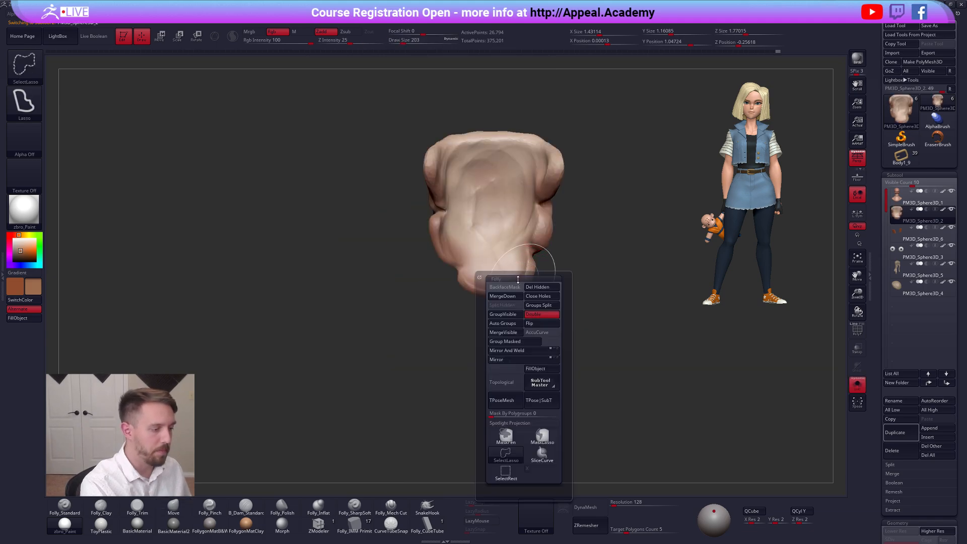
key(space)
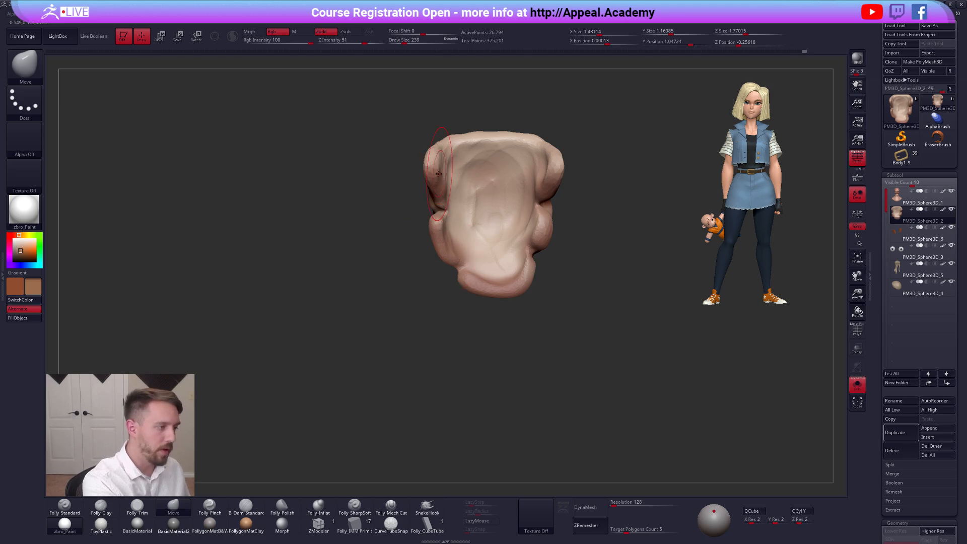
key(ctrl+shift+space)
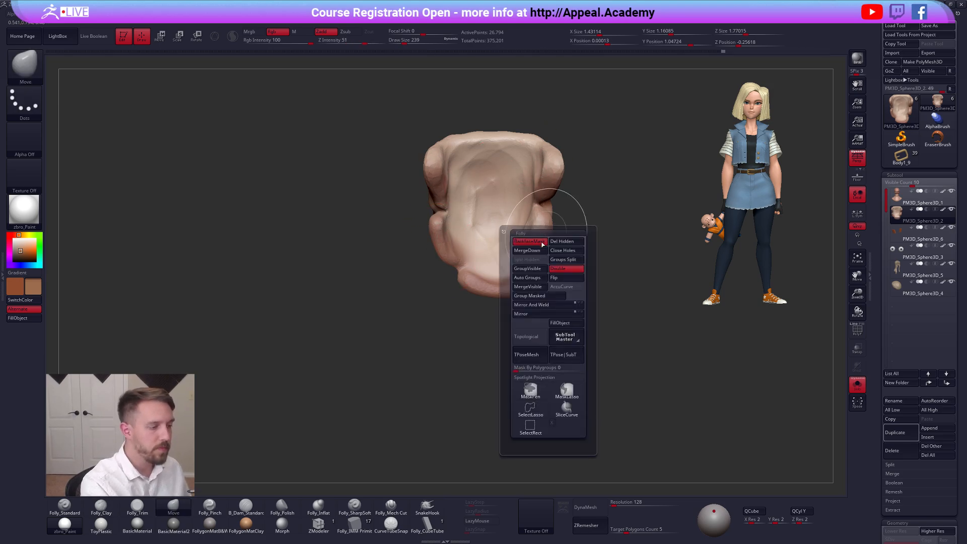
click(542, 243)
Reshape the lower lip and chin with a Move brush of size 150
key(shift+s)
right_drag(553, 173, 541, 75)
key(s)
drag(491, 299, 481, 299)
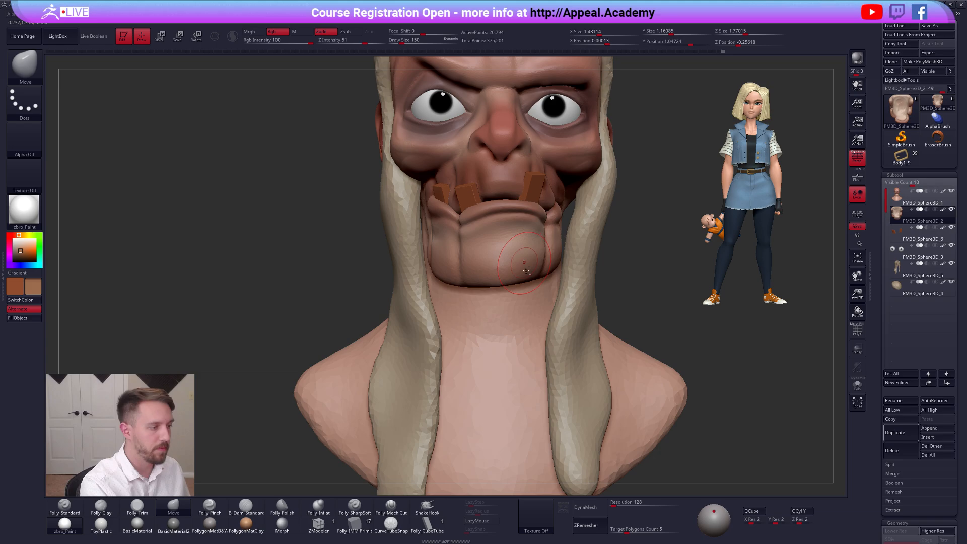
alt+right_drag(526, 271, 541, 336)
drag(516, 276, 505, 296)
key(s)
drag(500, 298, 492, 298)
Carve the side planes of the lower jaw and chin with the Folly_Mech Cut brush
click(390, 503)
key(shift+s)
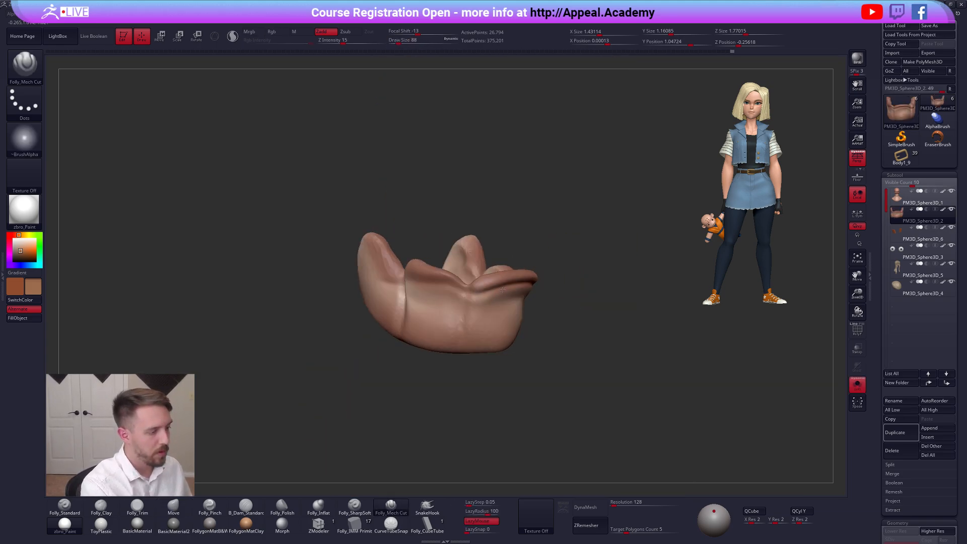
right_drag(467, 343, 496, 340)
drag(400, 282, 396, 373)
mouse_move(396, 370)
right_down()
mouse_move(366, 336)
mouse_move(330, 330)
right_up()
drag(543, 336, 542, 340)
mouse_move(542, 340)
right_down()
mouse_move(522, 330)
mouse_move(523, 357)
right_up()
key(shift+s)
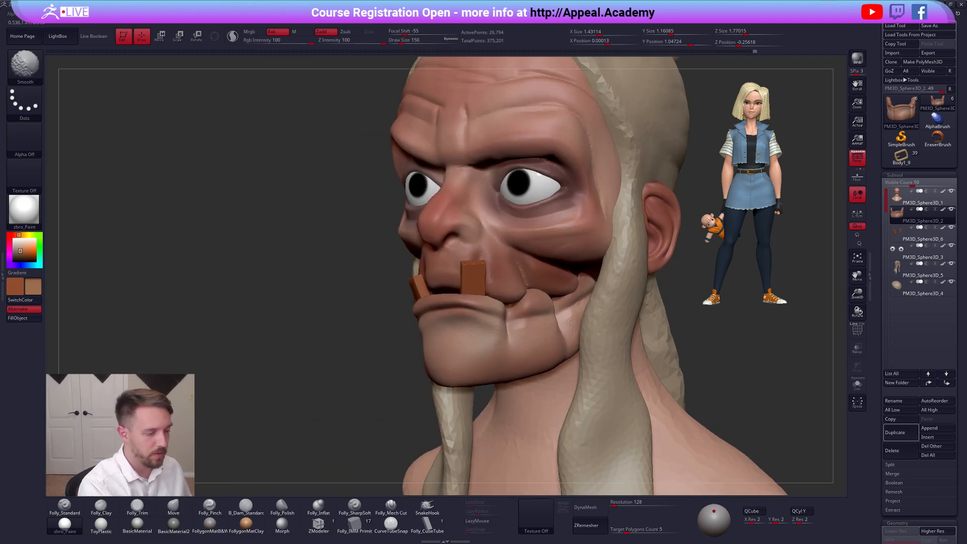
Enable Sculptris Pro, smooth the underside and sides of the jaw, and set the Folly_Mech Cut brush size to 170
click(232, 37)
shift+drag(533, 357, 503, 359)
mouse_move(388, 363)
right_down()
mouse_move(455, 372)
mouse_move(496, 357)
right_up()
key(alt+s)
shift+drag(496, 356, 486, 337)
right_drag(453, 351, 479, 352)
shift+drag(411, 356, 408, 325)
key(alt+s)
ctrl+right_drag(547, 361, 448, 348)
key(space)
mouse_move(557, 308)
alt+right_down()
mouse_move(554, 338)
mouse_move(525, 338)
mouse_move(514, 373)
mouse_move(522, 347)
alt+right_up()
key(space)
click(503, 330)
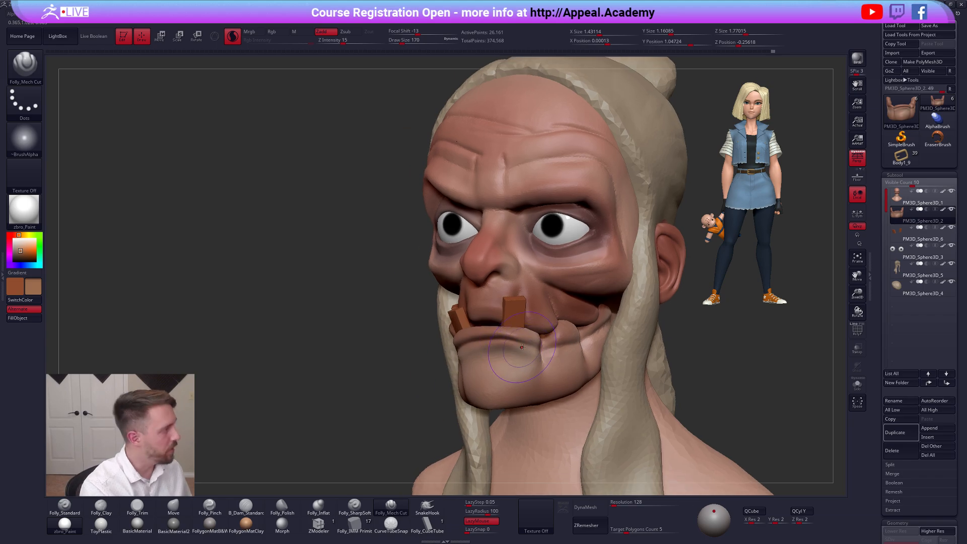
Switch to the Move brush and compare the wireframe density of the jaw and head
key(b)
key(m)
key(v)
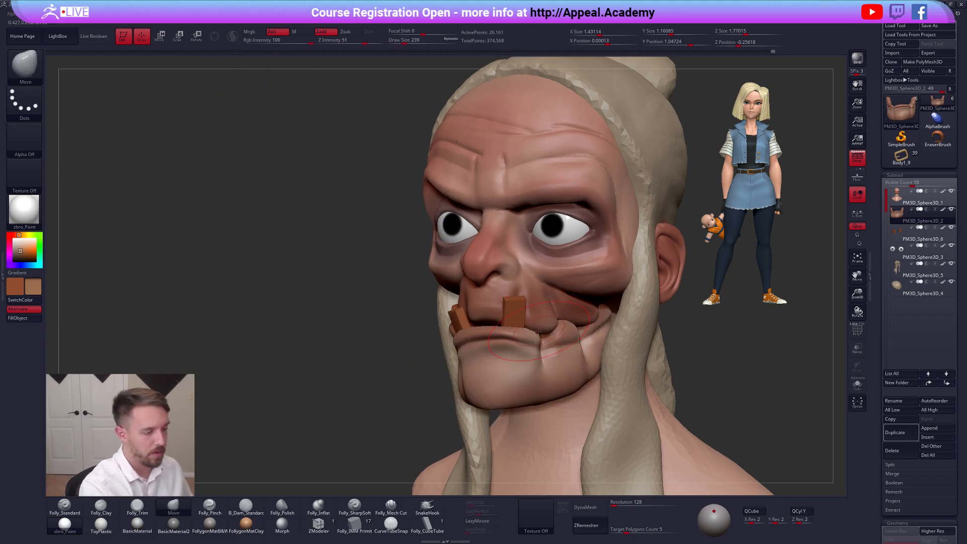
right_drag(542, 333, 540, 310)
key(shift+f)
alt+click(530, 313)
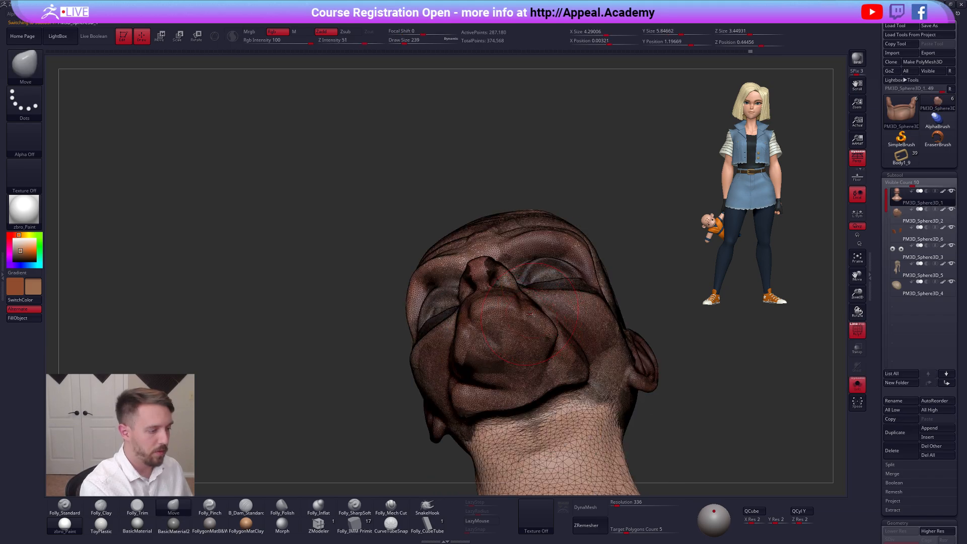
key(shift+f)
Reselect the lower jaw and adjust its lip around the teeth with a Move brush of size 150
key(alt+s)
right_drag(522, 311, 533, 319)
key(space)
alt+click(509, 342)
key(space)
drag(514, 333, 535, 328)
right_drag(489, 363, 517, 367)
key(space)
drag(518, 363, 515, 364)
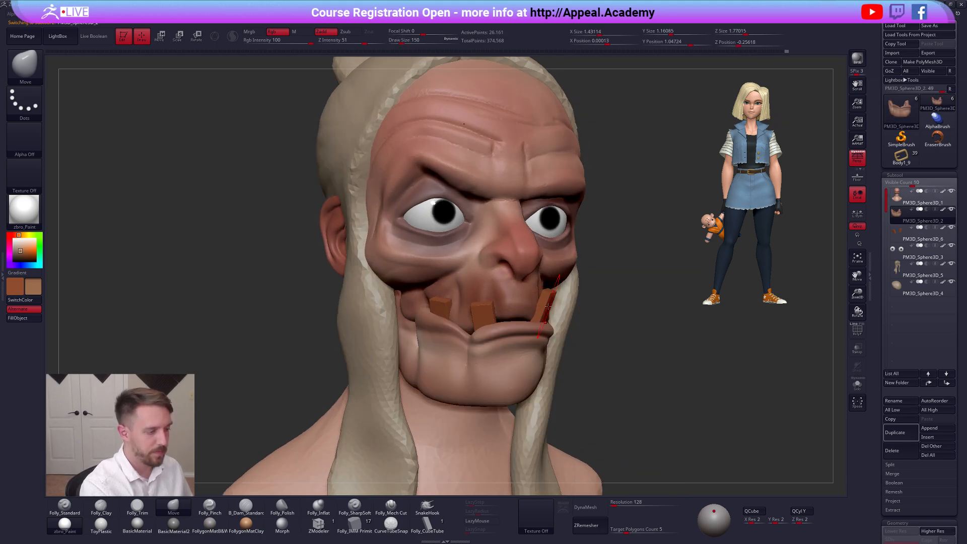
Select the teeth, mask all but one front tooth, tilt it outward over the lip, and clear the mask
alt+click(545, 308)
key(space)
drag(553, 306, 556, 305)
right_drag(555, 309, 577, 313)
key(r)
key(alt+s)
ctrl+alt+drag(523, 295, 591, 292)
key(alt+s)
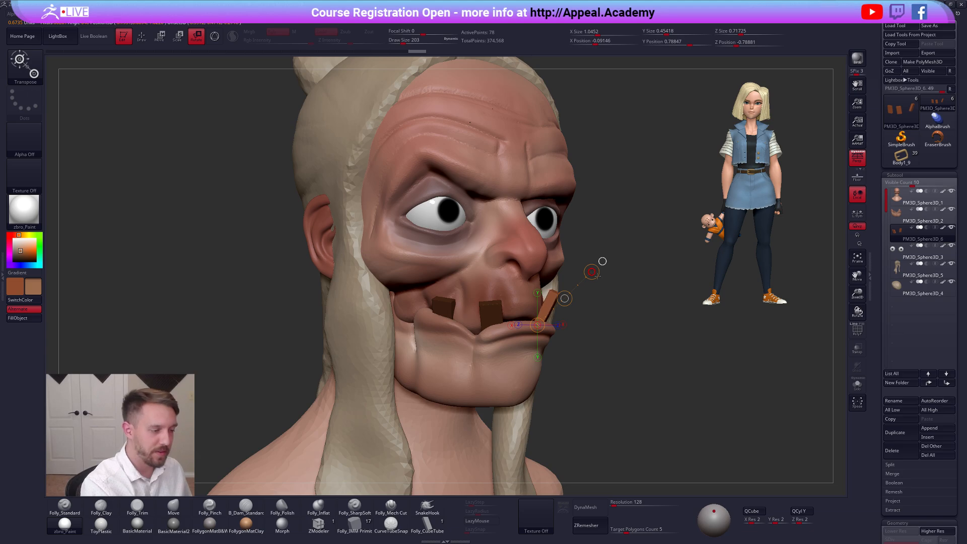
key(w)
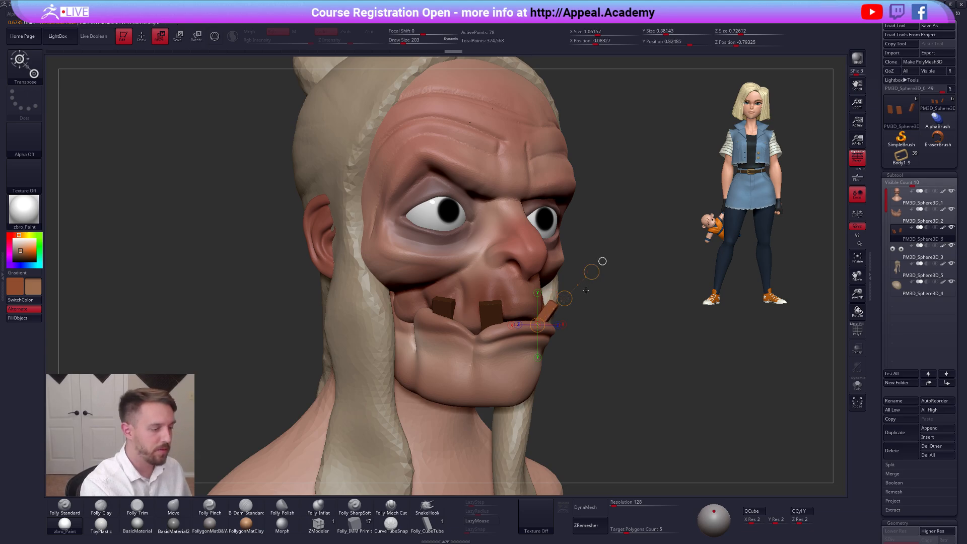
key(q)
ctrl+drag(577, 332, 589, 320)
Undo the nudge on the teeth, reduce the brush size to 140, and raise their subdivision level to 5
drag(489, 304, 488, 309)
key(ctrl+z)
key([)
right_drag(454, 330, 530, 320)
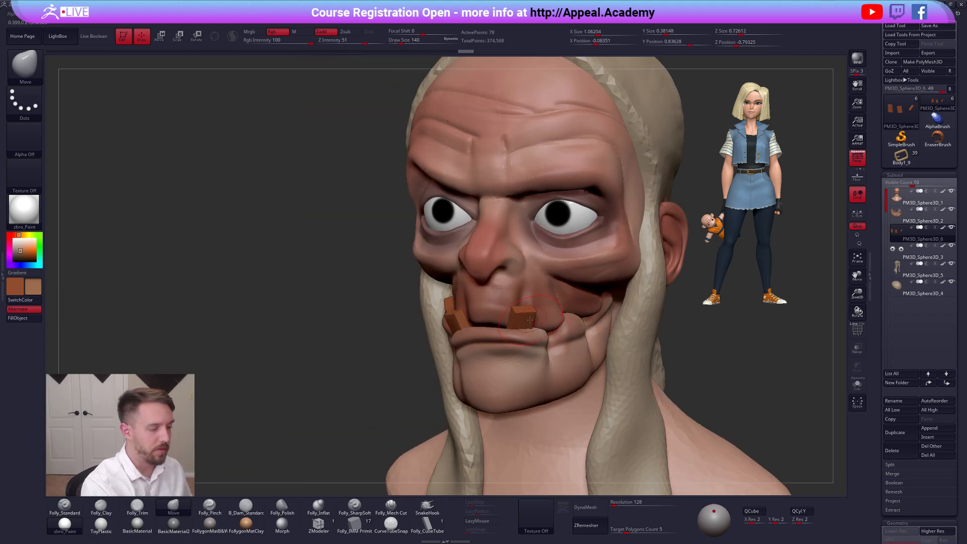
key(d)
key(d)
key(d)
key(d)
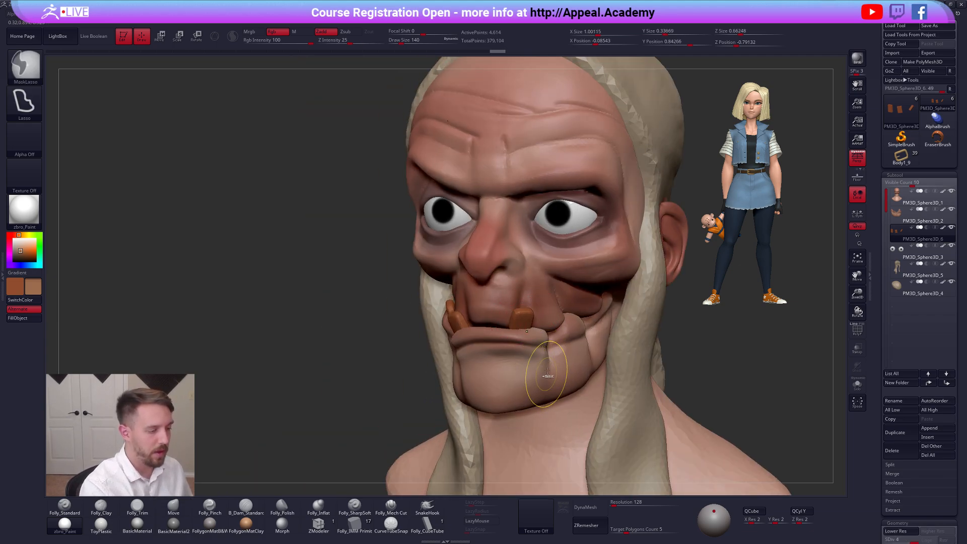
Reshape the rounded teeth with a smaller Move brush of about 130 so they sit naturally behind the lip
mouse_move(531, 340)
right_down()
mouse_move(654, 368)
mouse_move(618, 332)
mouse_move(555, 363)
mouse_move(563, 359)
mouse_move(535, 355)
right_up()
ctrl+right_drag(519, 317, 505, 348)
key(space)
drag(500, 351, 503, 352)
drag(496, 318, 496, 314)
right_drag(525, 308, 564, 319)
key(space)
drag(557, 344, 552, 345)
drag(550, 321, 546, 322)
right_drag(562, 328, 561, 322)
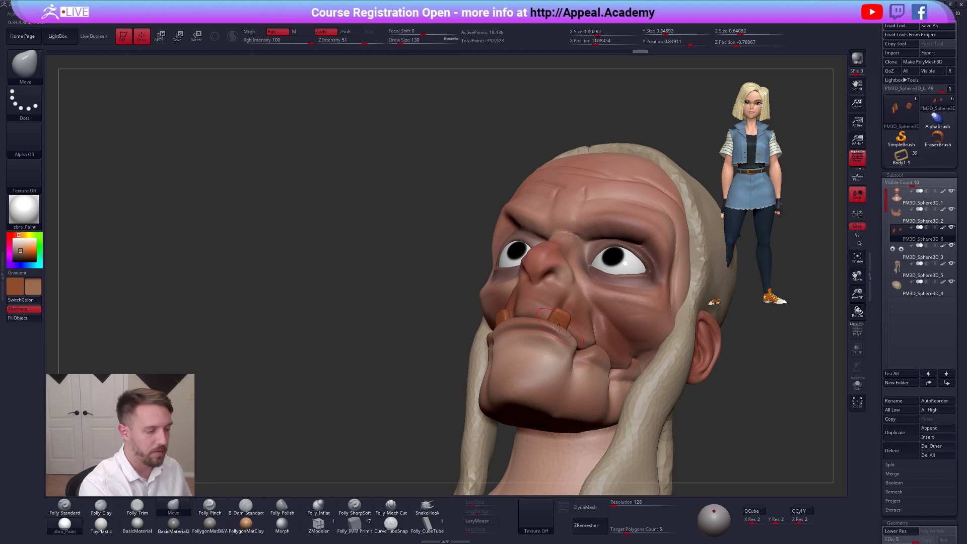
Refine the middle tooth's shape with the Move brush from a three-quarter view
key(alt+s)
key(alt+s)
mouse_move(556, 337)
shift+right_down()
mouse_move(562, 320)
mouse_move(504, 333)
shift+right_up()
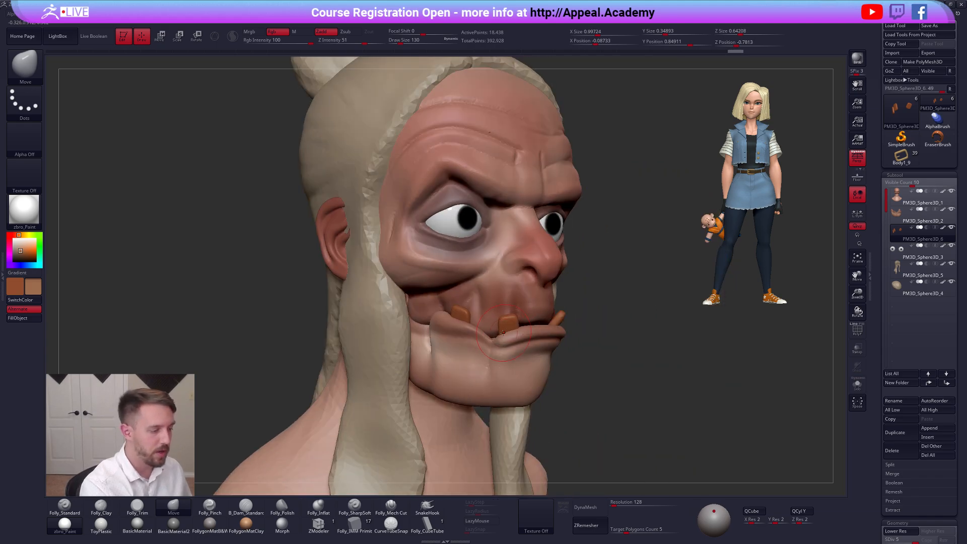
drag(518, 331, 522, 330)
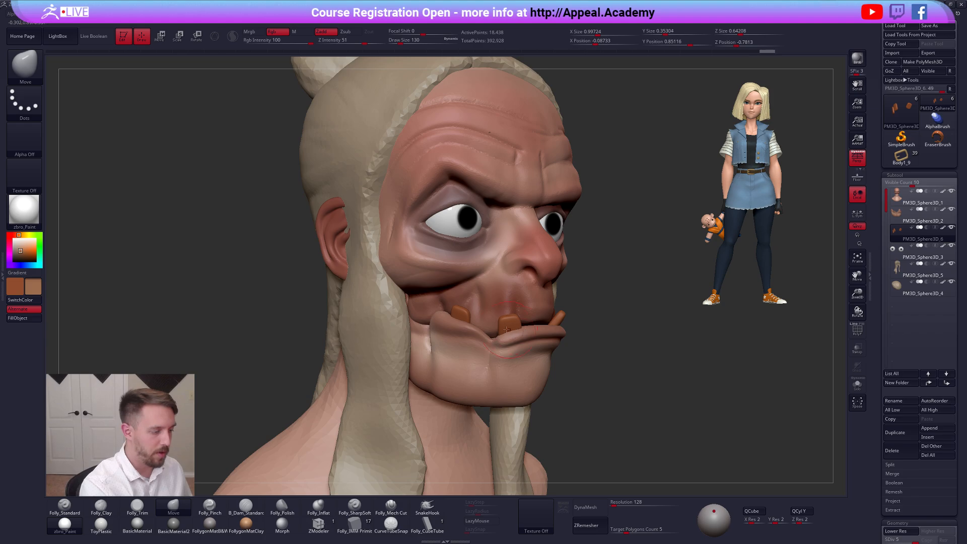
Select the head and fit the upper lip around the rear tooth with a Move brush of size 170
mouse_move(462, 333)
right_down()
mouse_move(454, 346)
mouse_move(472, 347)
right_up()
alt+click(468, 303)
key(space)
drag(464, 310, 466, 311)
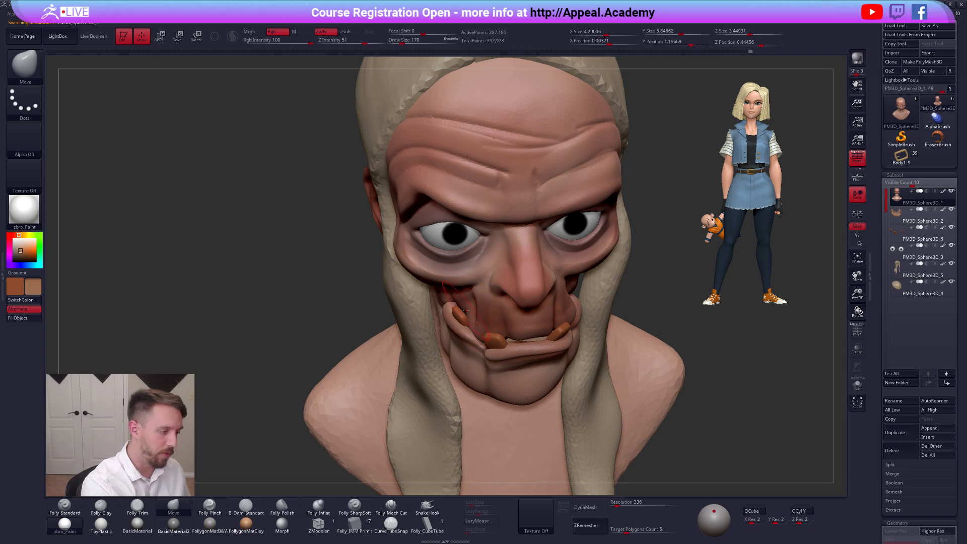
right_drag(480, 325, 489, 322)
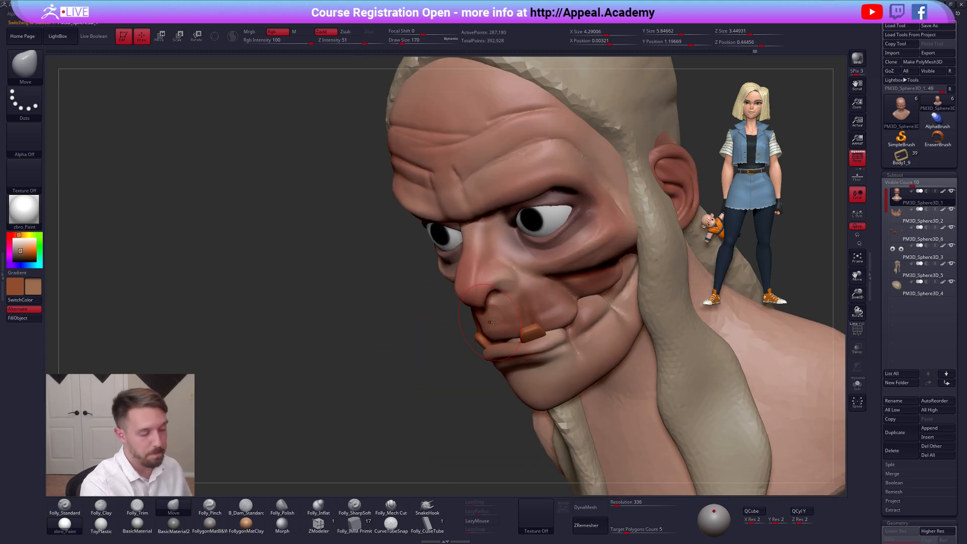
mouse_move(568, 321)
right_down()
mouse_move(618, 321)
mouse_move(534, 303)
right_up()
Select the teeth and paint a lighter tan over one front tooth with Folly_Standard at Rgb intensity 9
alt+click(534, 303)
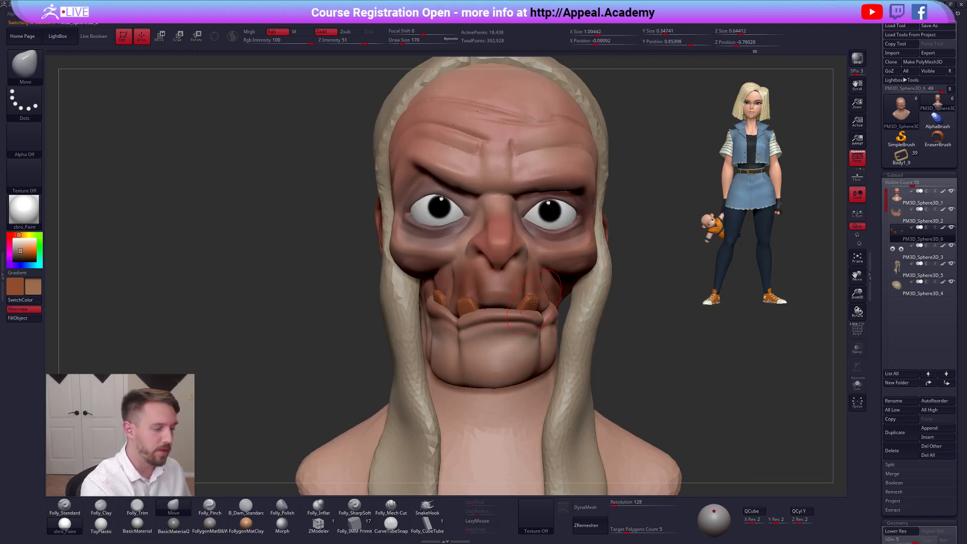
key(1)
key(alt+s)
right_drag(510, 305, 519, 306)
click(282, 42)
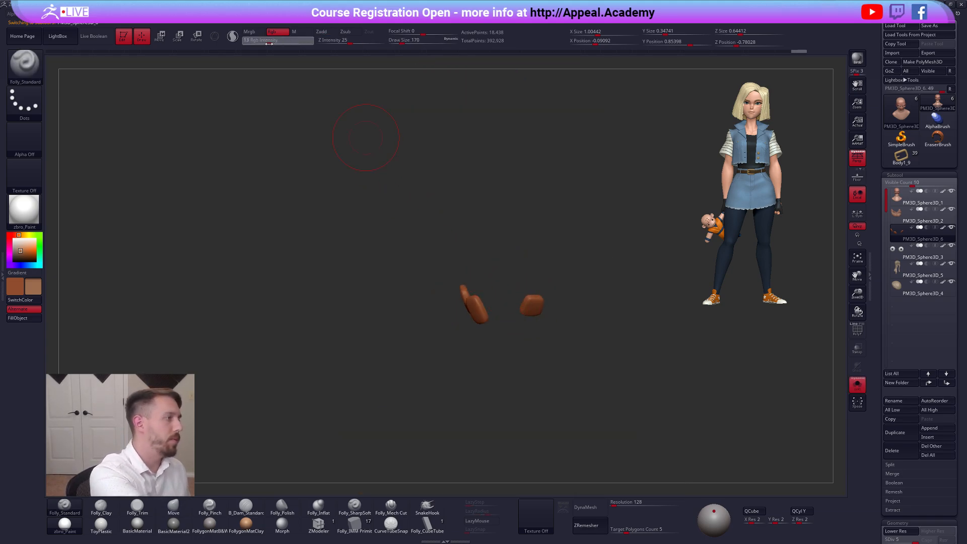
drag(269, 43, 265, 44)
ctrl+right_drag(546, 290, 548, 303)
key(space)
drag(542, 302, 537, 302)
right_drag(537, 302, 541, 293)
drag(541, 293, 538, 299)
right_drag(545, 309, 610, 266)
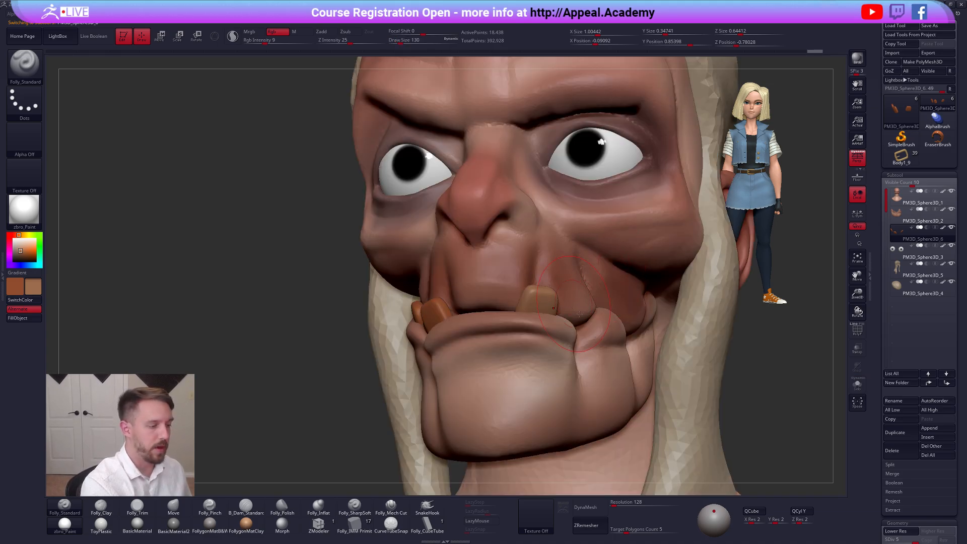
Paint the remaining teeth with the same soft tan tint
right_drag(579, 314, 654, 327)
key(shift+s)
drag(456, 318, 468, 330)
key(shift+s)
key(shift+s)
key(shift+s)
Select the head and adjust the upper lip over the teeth with the Move brush
right_drag(611, 341, 498, 350)
alt+click(434, 305)
alt+right_drag(426, 303, 506, 313)
key(b)
key(m)
key(v)
key(space)
click(507, 318)
Inspect the head's wireframe and its isolated upper lip from the side
key(shift+f)
key(shift+f)
key(space)
click(507, 334)
right_drag(520, 329, 460, 334)
key(shift+s)
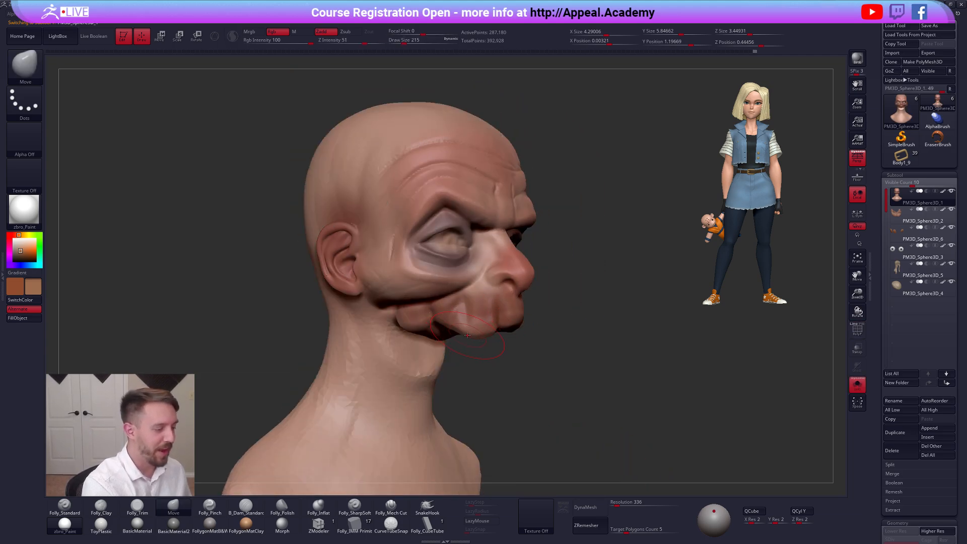
key(shift+s)
Select the lower jaw and adjust the lip below the rear tooth with a Move brush of about 121
alt+click(493, 330)
key(space)
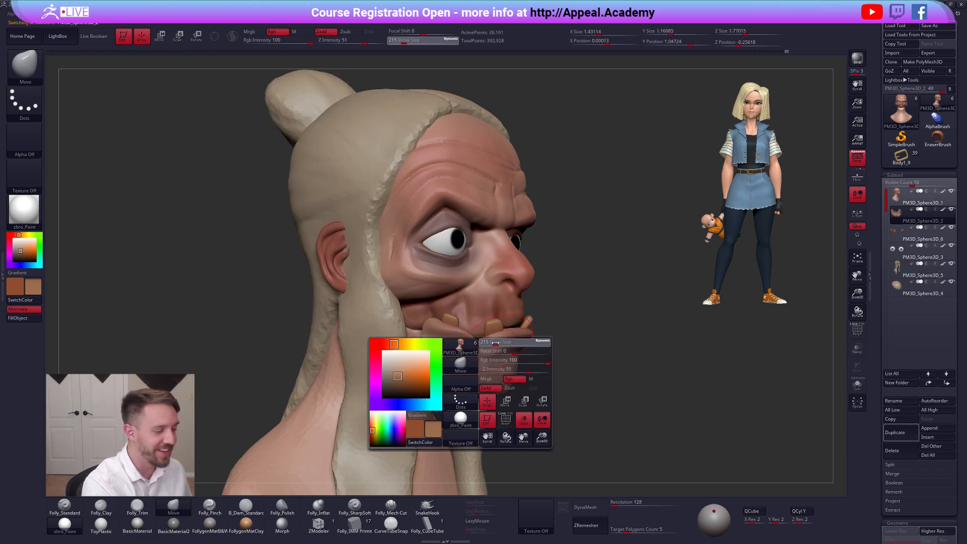
click(495, 342)
key(shift+f)
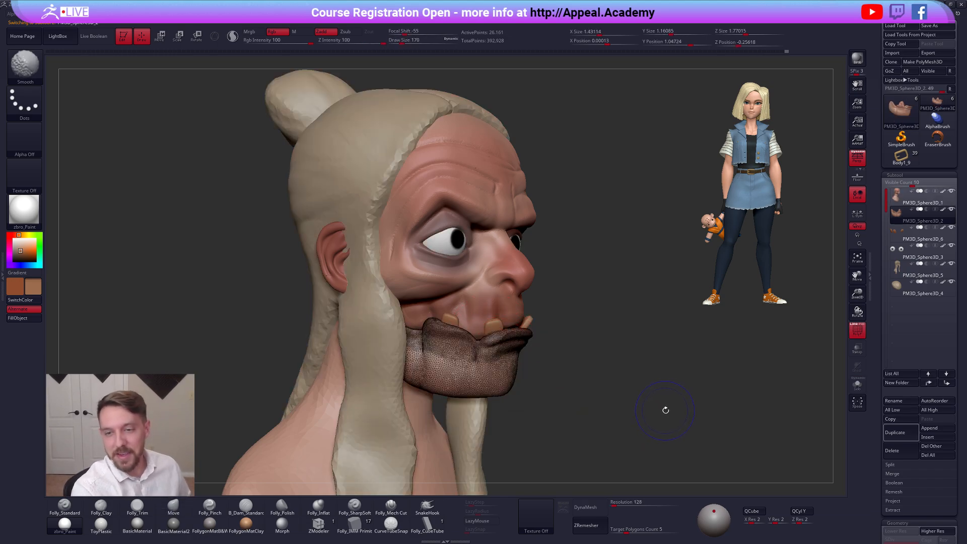
key(shift+f)
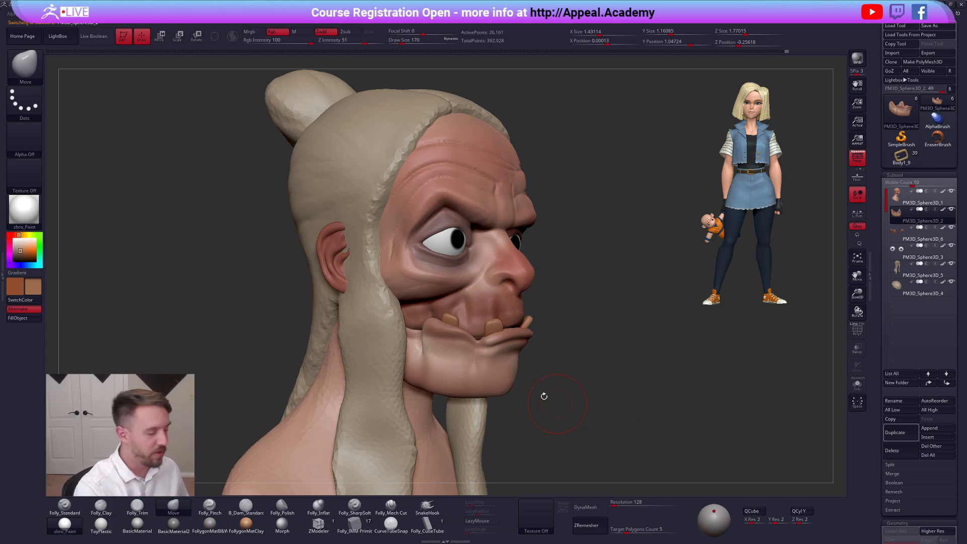
key(s)
click(462, 339)
right_drag(427, 338, 449, 332)
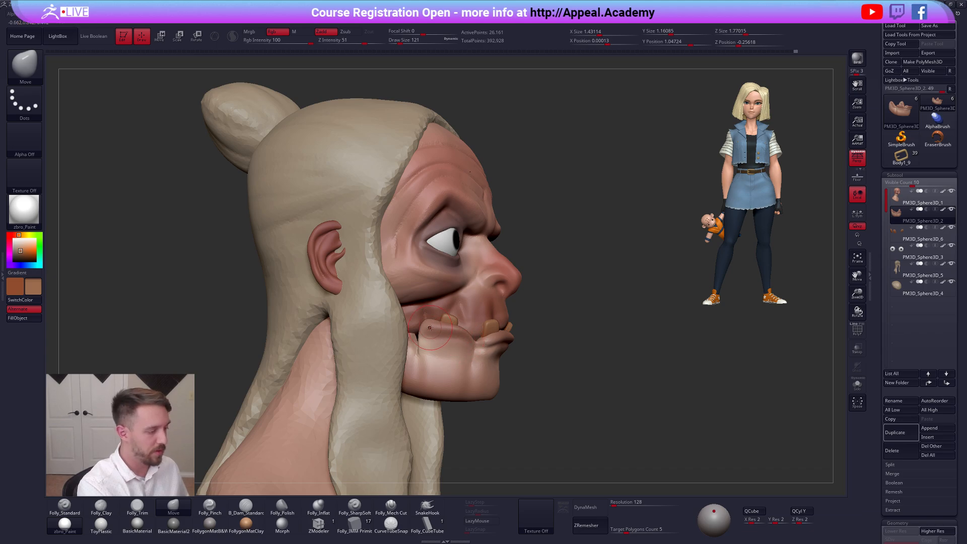
Adjust the front of the lower lip with a Move brush of size 160
mouse_move(433, 347)
ctrl+right_down()
mouse_move(547, 375)
mouse_move(523, 360)
ctrl+right_up()
key(s)
click(473, 323)
drag(472, 323, 473, 331)
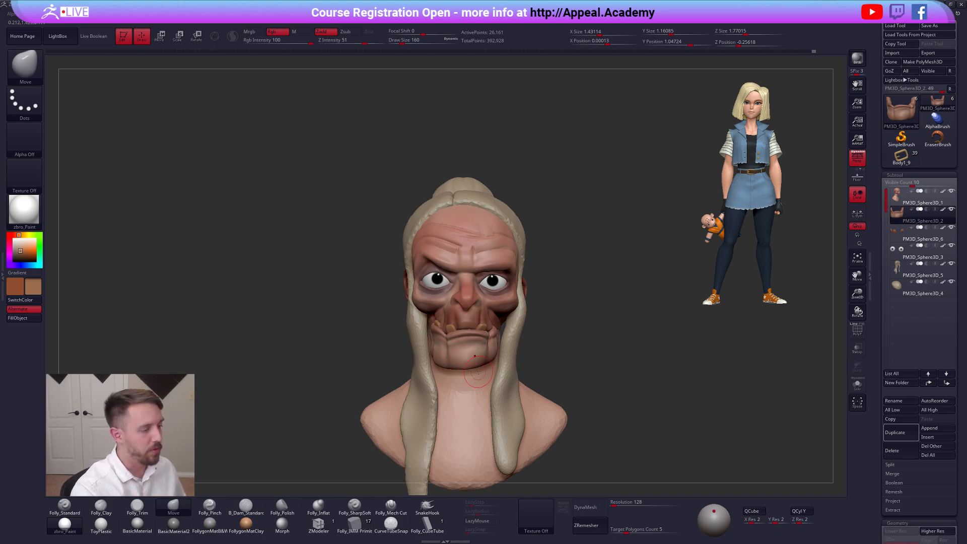
Choose white with the FolygonMatB&W material and turn off polypaint display on all subtools
drag(26, 242, 12, 237)
click(206, 529)
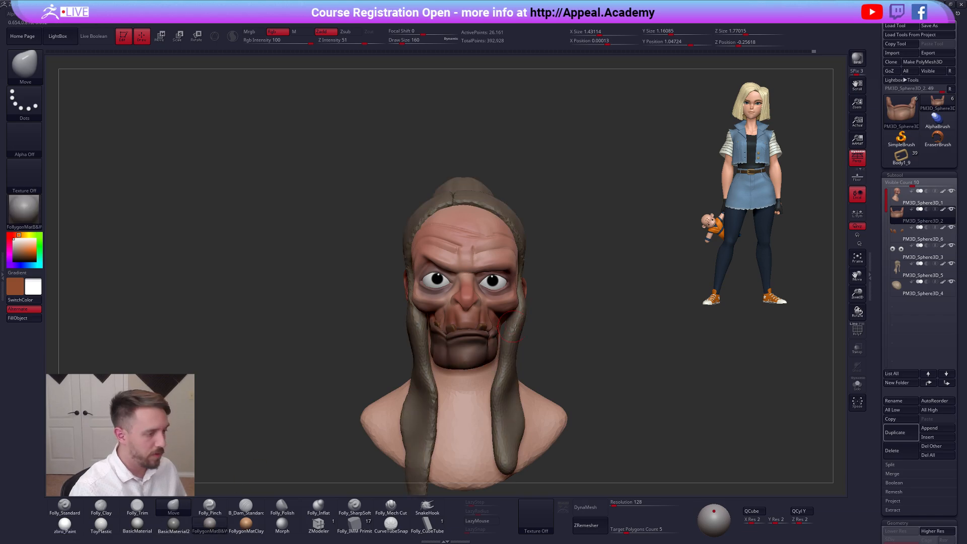
alt+drag(638, 329, 627, 236)
shift+click(942, 211)
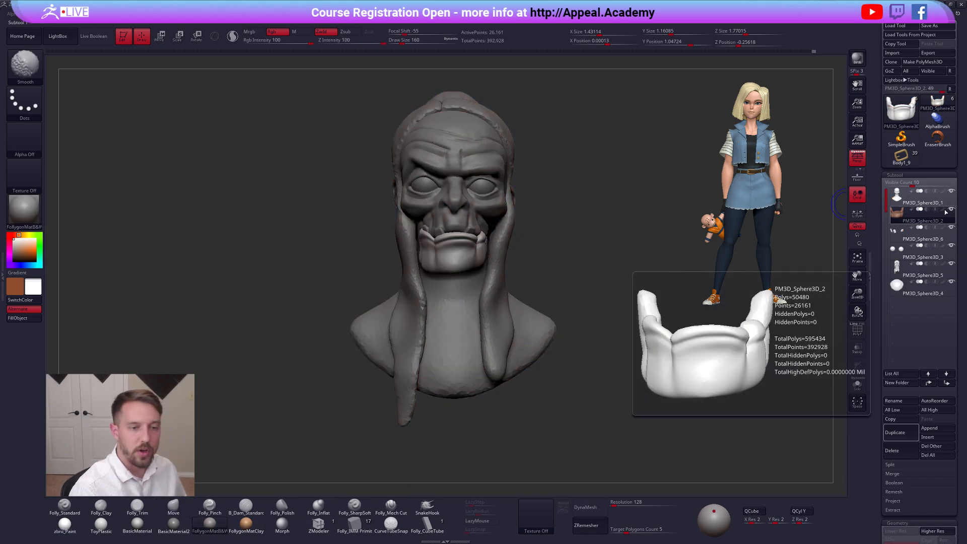
Review the unpainted grey bust from a three-quarter view, comparing the forms of the head and lower jaw
drag(519, 252, 528, 298)
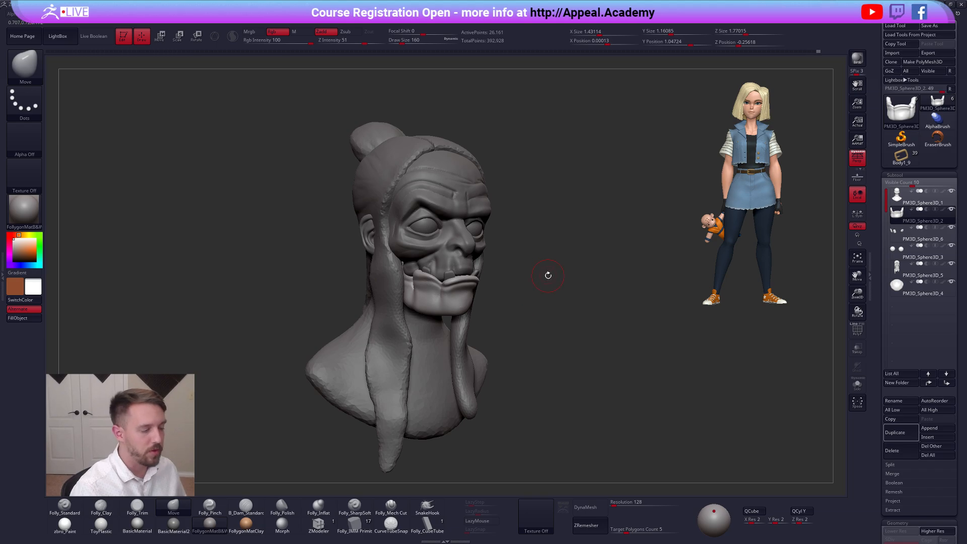
alt+click(470, 251)
alt+drag(564, 345, 575, 357)
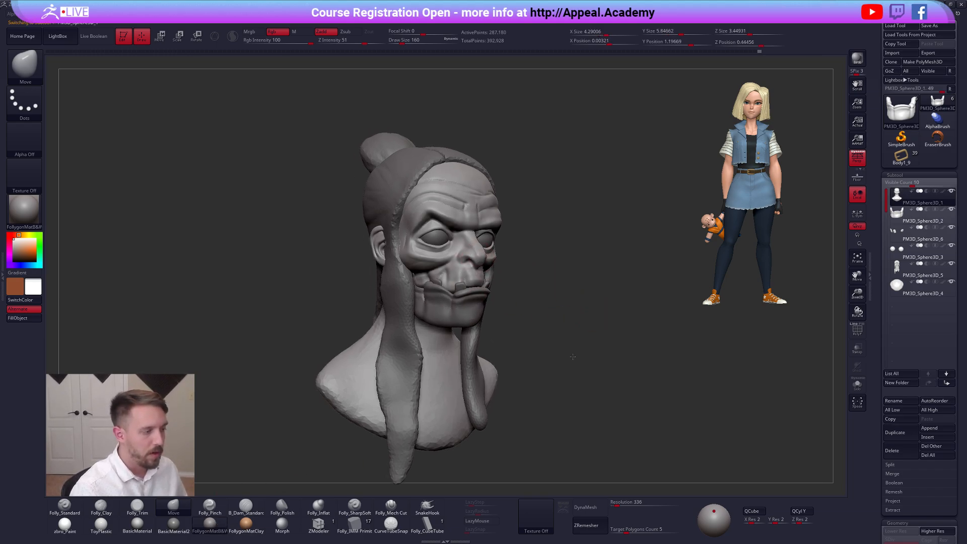
alt+click(461, 312)
click(527, 313)
click(526, 314)
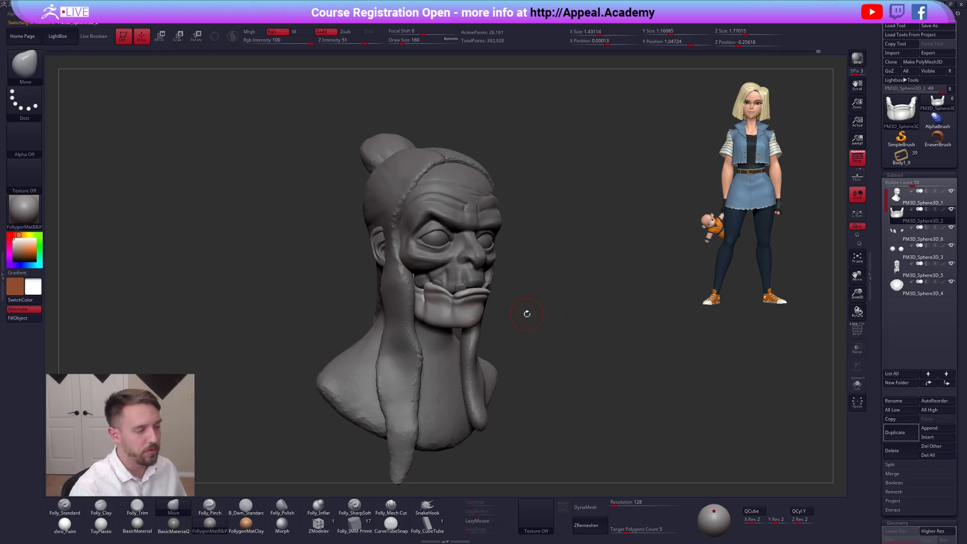
alt+click(445, 238)
alt+click(474, 227)
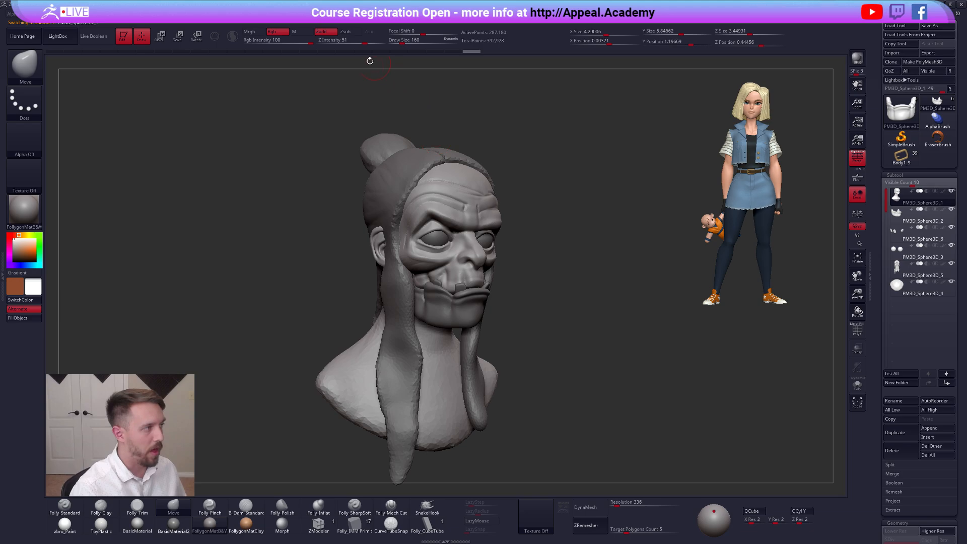
click(311, 15)
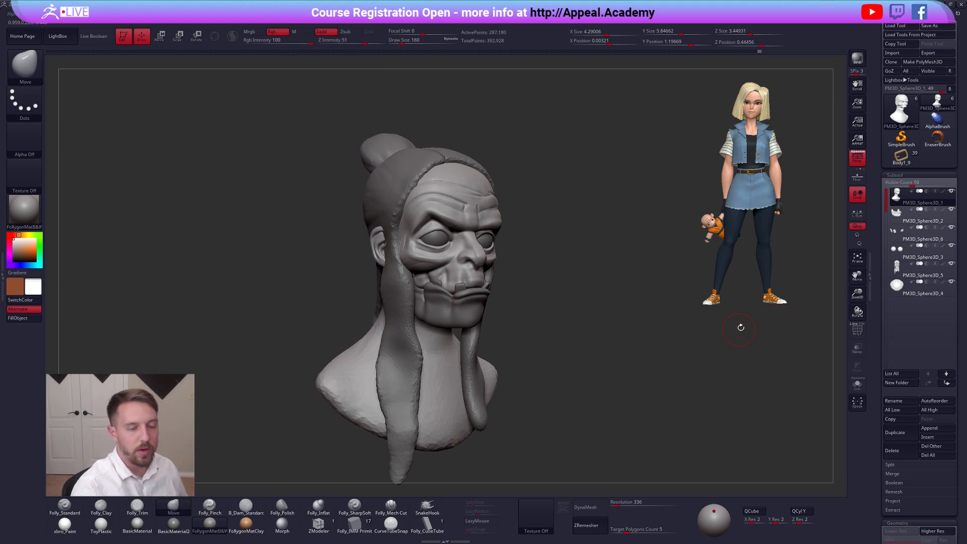
Compare the polypainted bust in the zbro_Paint material with the unpainted bust in the FolygonMatB&W material
shift+click(943, 194)
click(64, 524)
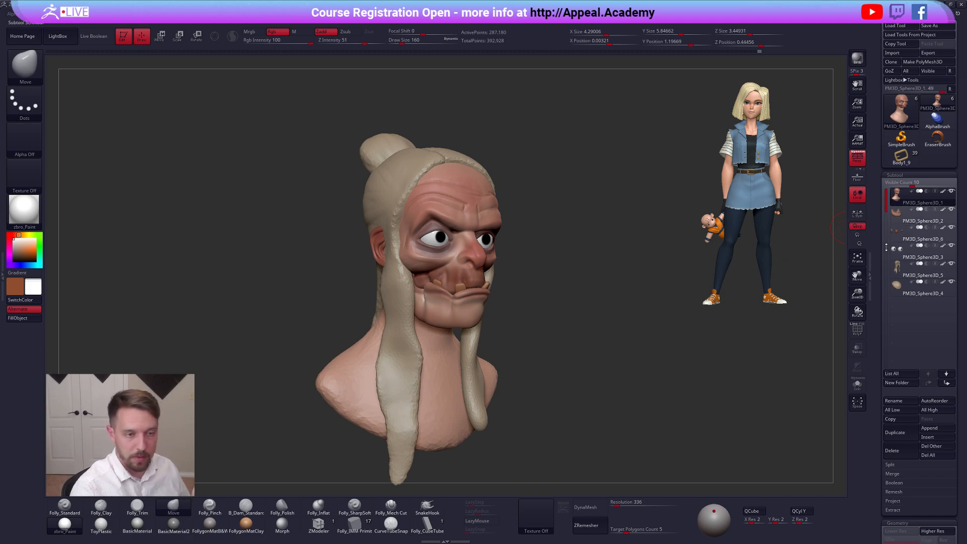
shift+click(943, 191)
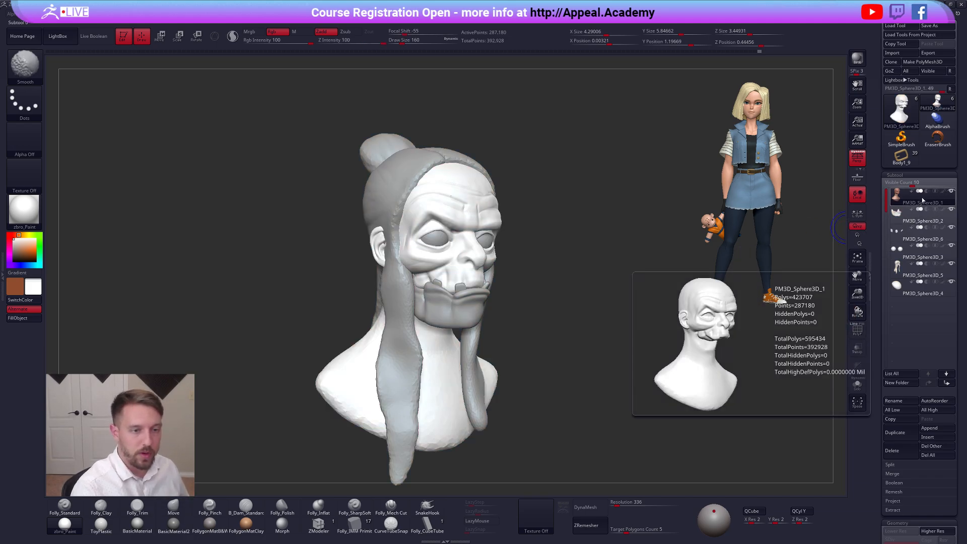
click(210, 523)
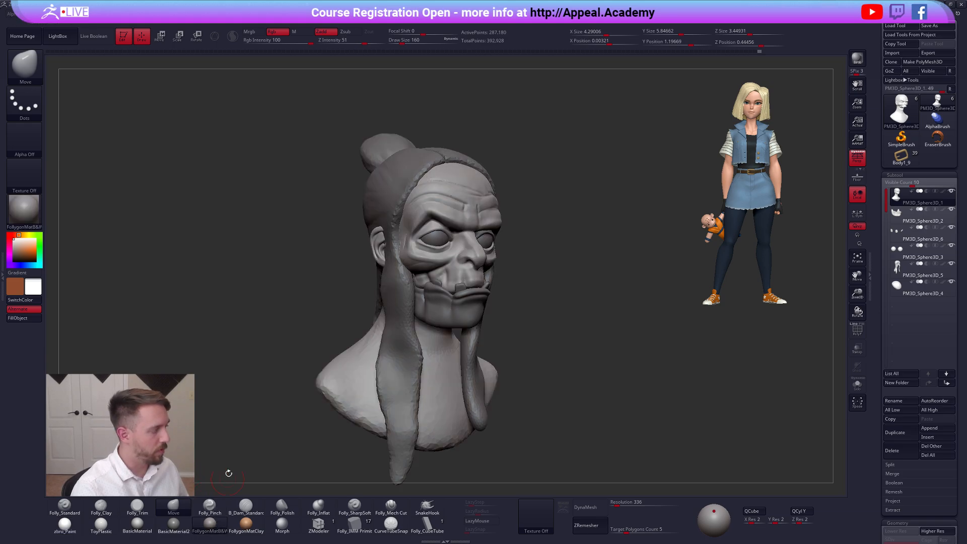
Try filling every subtool from the head down to the hair bun with white and the FolygonMatB&W material in Mrgb mode
click(262, 33)
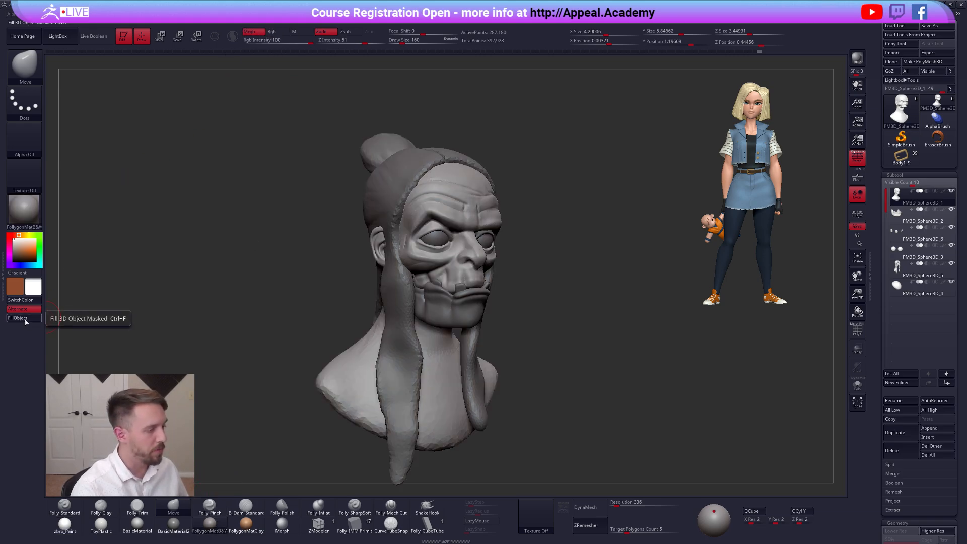
key(Down)
key(Down)
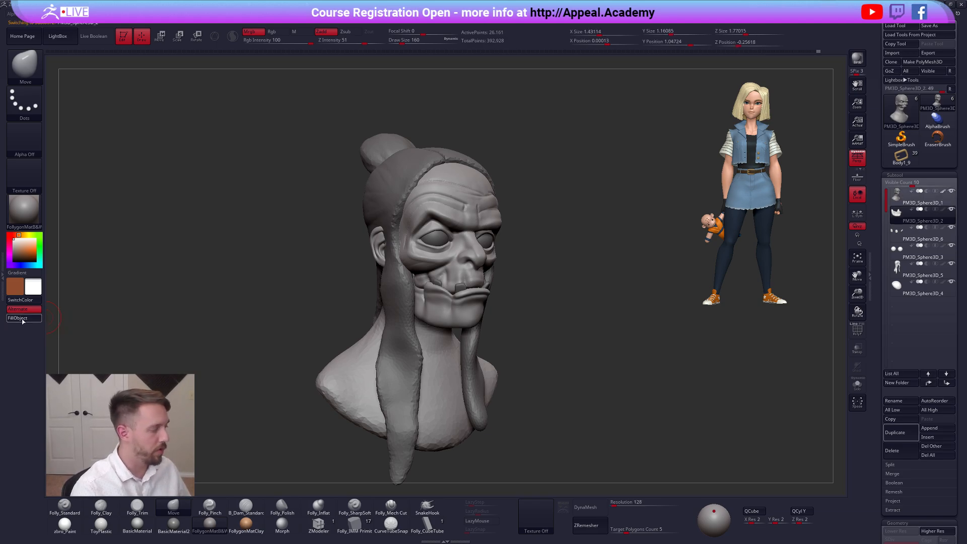
key(Down)
key(Down)
key(Down)
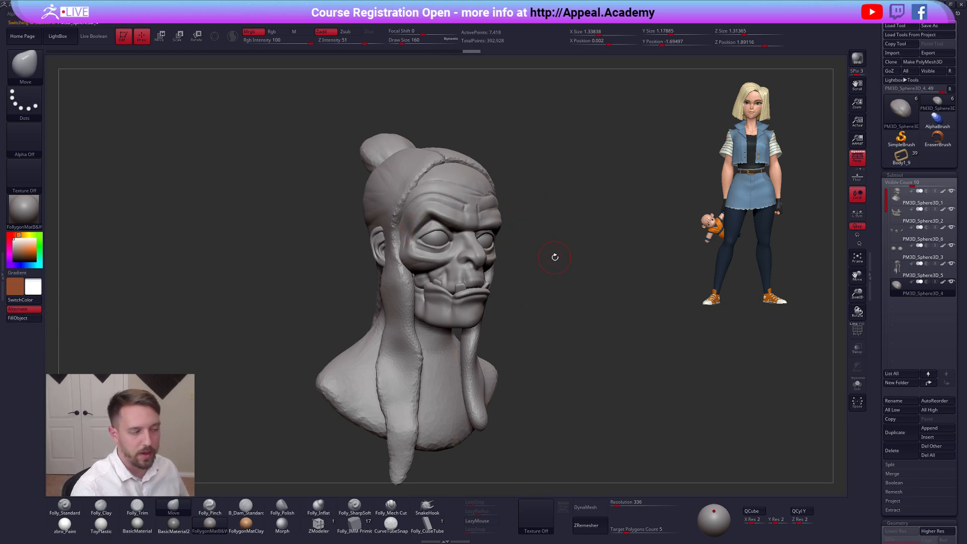
Undo the white fills subtool by subtool from the hair bun upward and turn the head's polypaint display back on
key(ctrl+z)
key(Up)
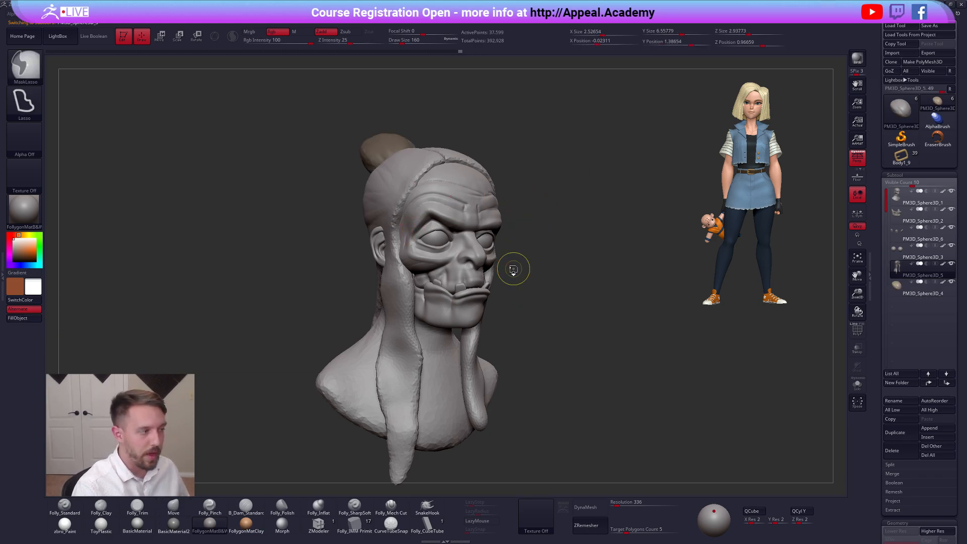
key(ctrl+z)
key(Up)
key(ctrl+z)
key(Up)
key(ctrl+z)
key(Up)
key(Up)
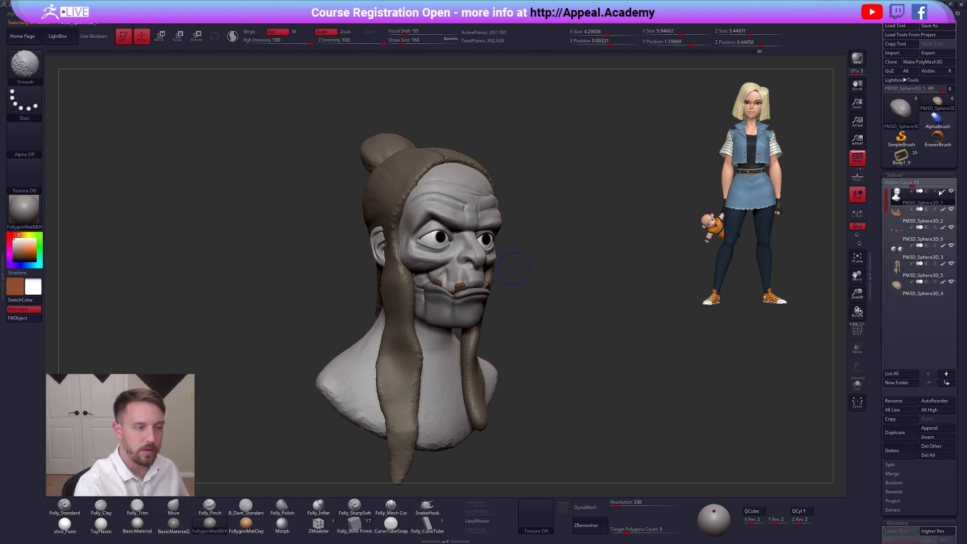
click(940, 192)
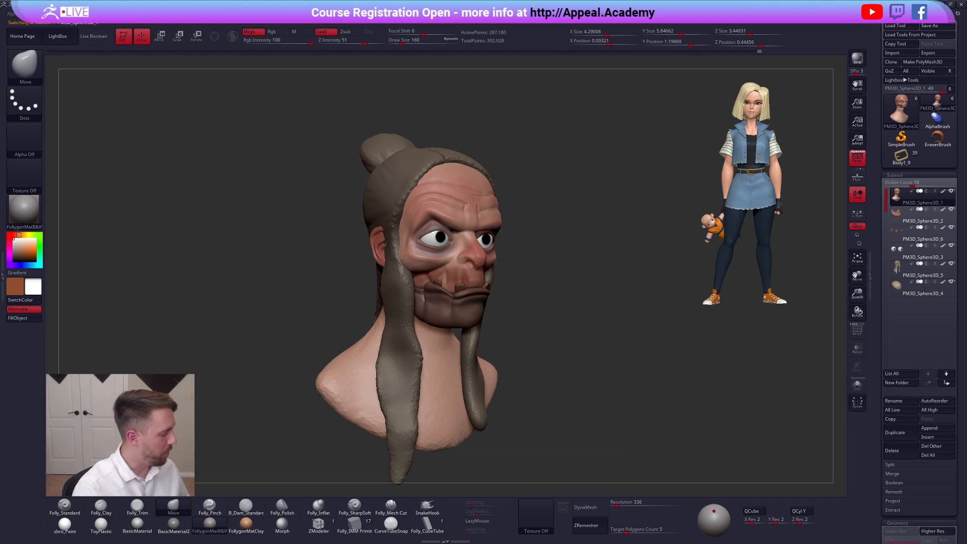
Fill the subtools one after another from the head down with only the zbro_Paint material, using M mode and the Folly_Standard brush
click(72, 521)
key(1)
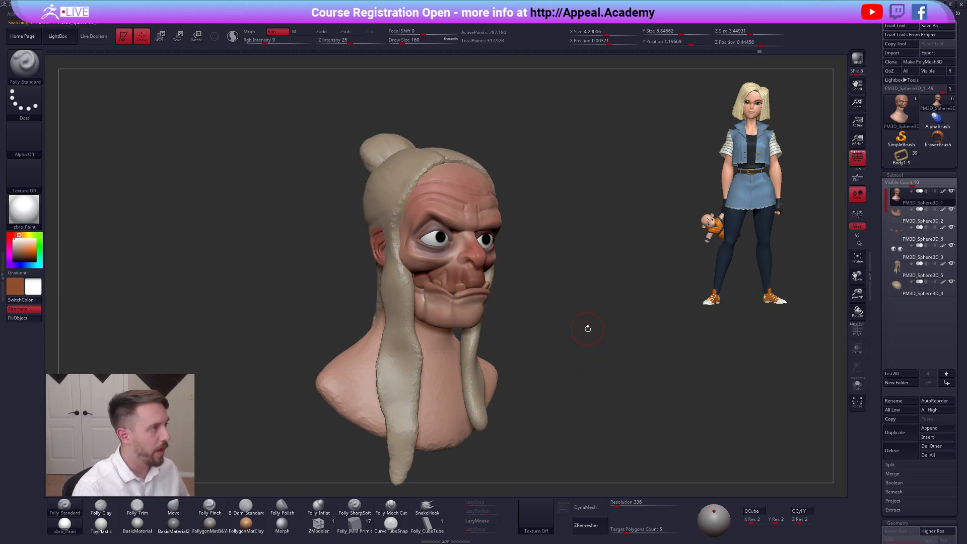
click(295, 32)
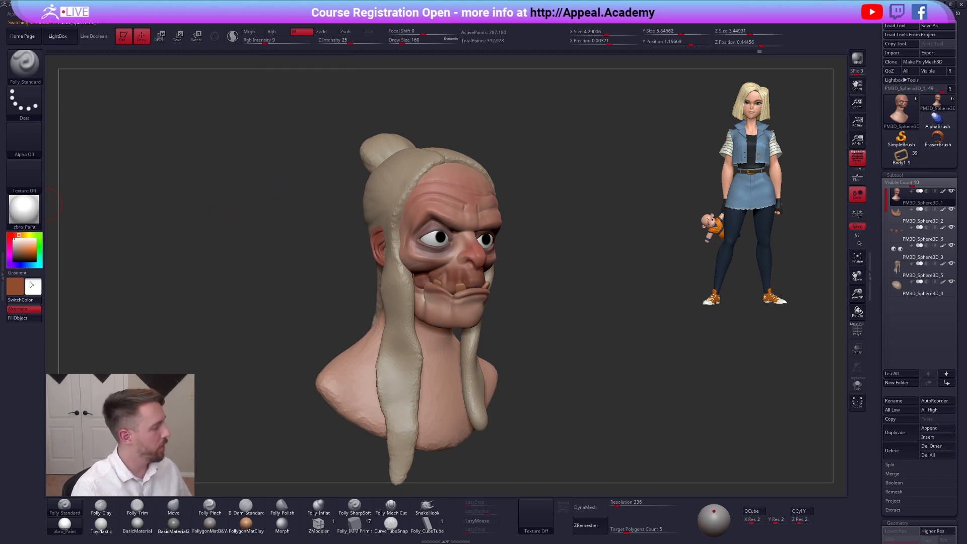
key(Down)
key(Down)
key(Down)
key(Down)
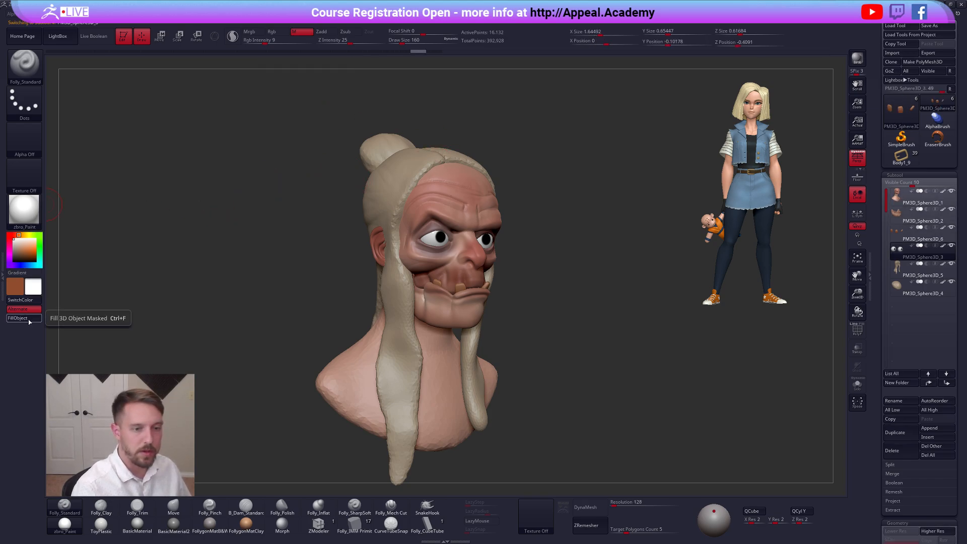
Fill the eyeballs with the zbro_Paint material
key(Down)
click(29, 319)
key(Up)
key(Up)
drag(534, 305, 499, 282)
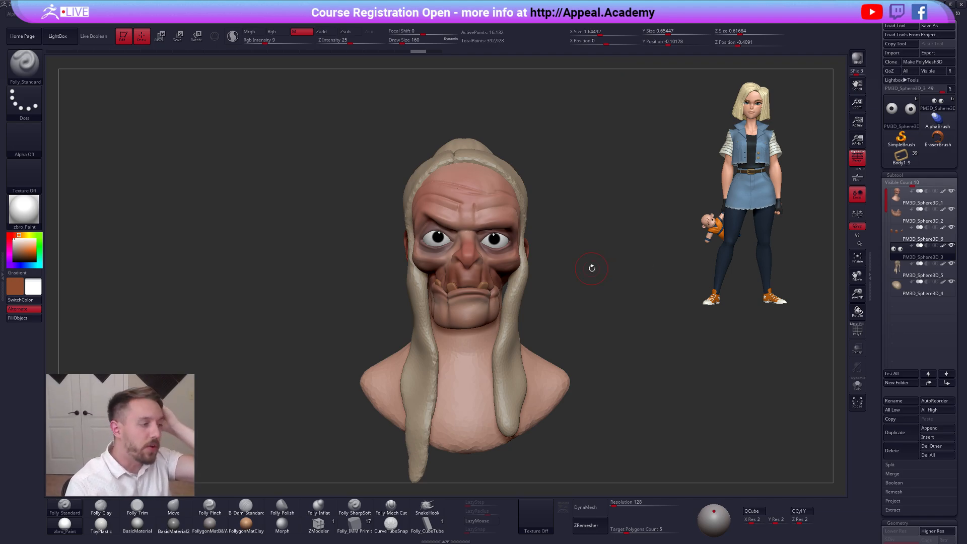
Paint the lower jaw in color only with a sampled reddish skin tone at a draw size of 350
drag(588, 286, 486, 313)
alt+click(486, 312)
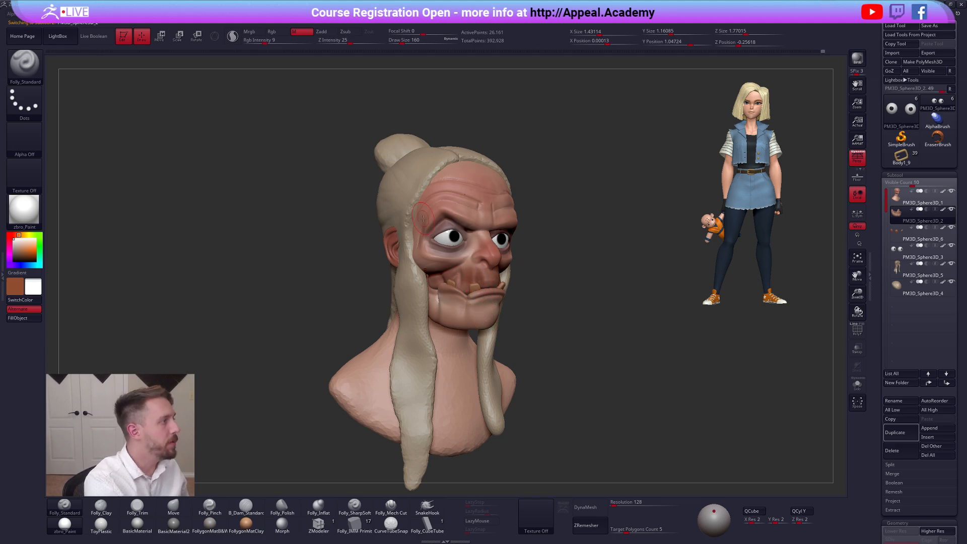
click(274, 32)
key(c)
key(space)
drag(469, 283, 475, 283)
drag(442, 311, 496, 307)
drag(584, 304, 510, 306)
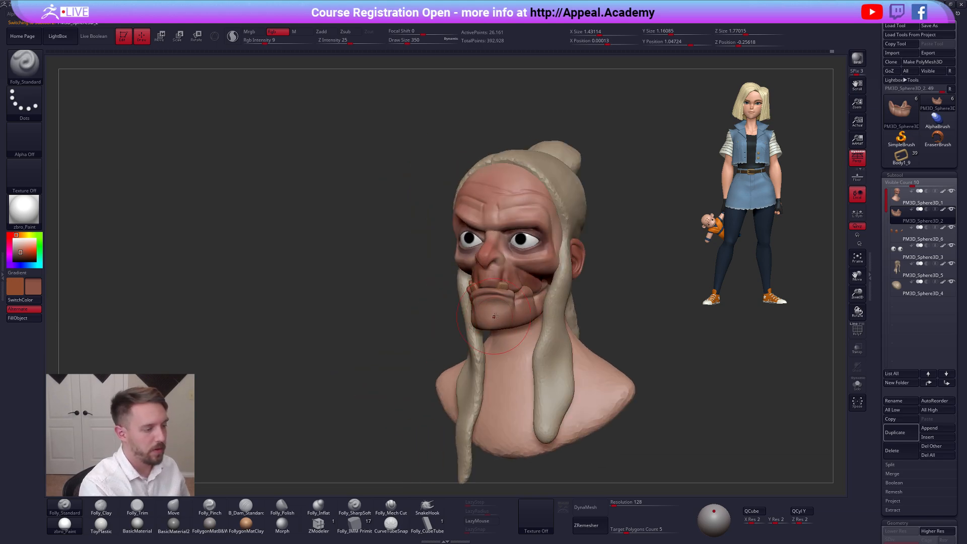
Paint the sampled reddish skin tone over the face of the bust with a draw size of about 366
right_drag(490, 318, 509, 309)
alt+click(509, 259)
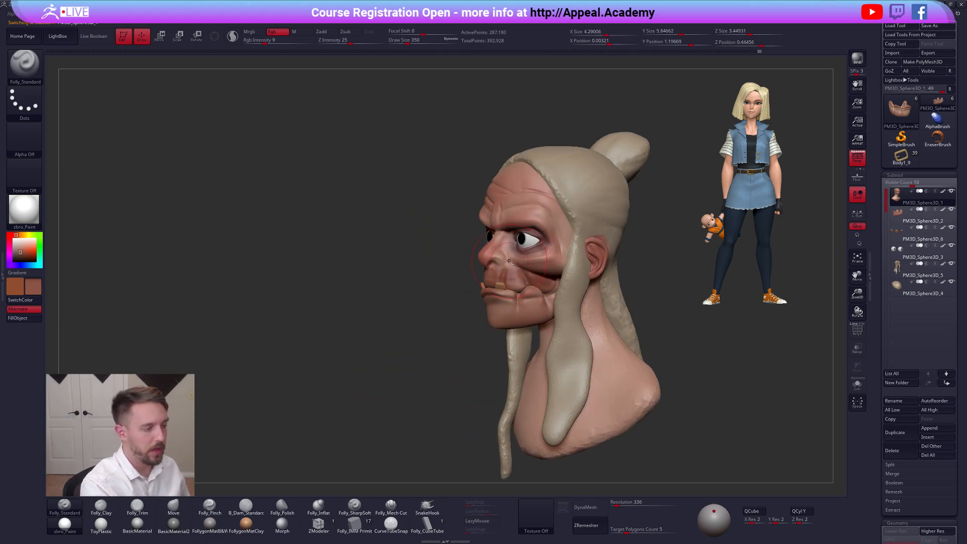
mouse_move(506, 257)
right_down()
mouse_move(502, 271)
mouse_move(445, 278)
mouse_move(443, 289)
right_up()
key(space)
click(526, 242)
right_drag(526, 247, 527, 240)
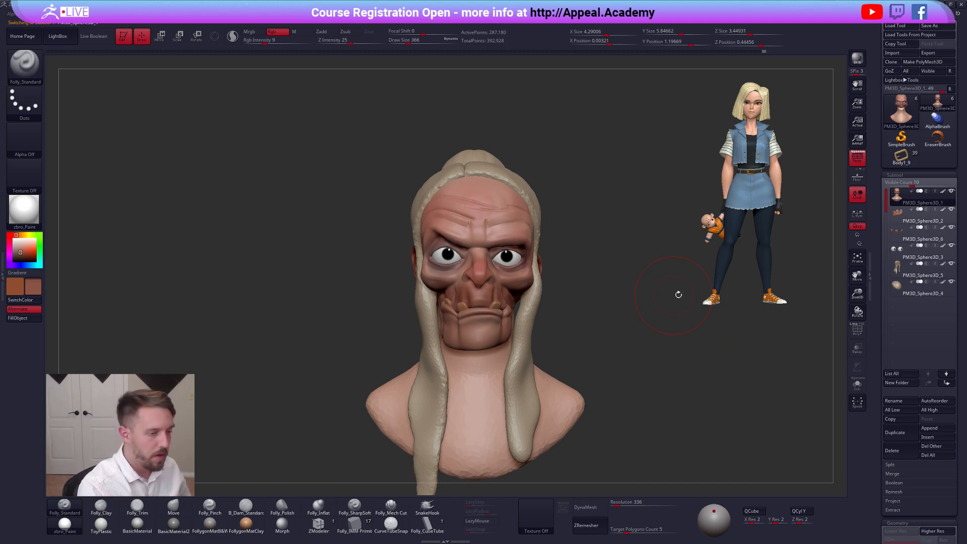
key(space)
click(638, 305)
drag(600, 335, 667, 327)
mouse_move(599, 316)
mouse_down()
mouse_move(627, 311)
mouse_move(573, 306)
mouse_up()
Pull the hair's edge away from the left ear with the Move brush
alt+click(588, 317)
key(space)
click(592, 313)
key(b)
key(m)
key(v)
drag(622, 315, 524, 339)
drag(704, 343, 499, 308)
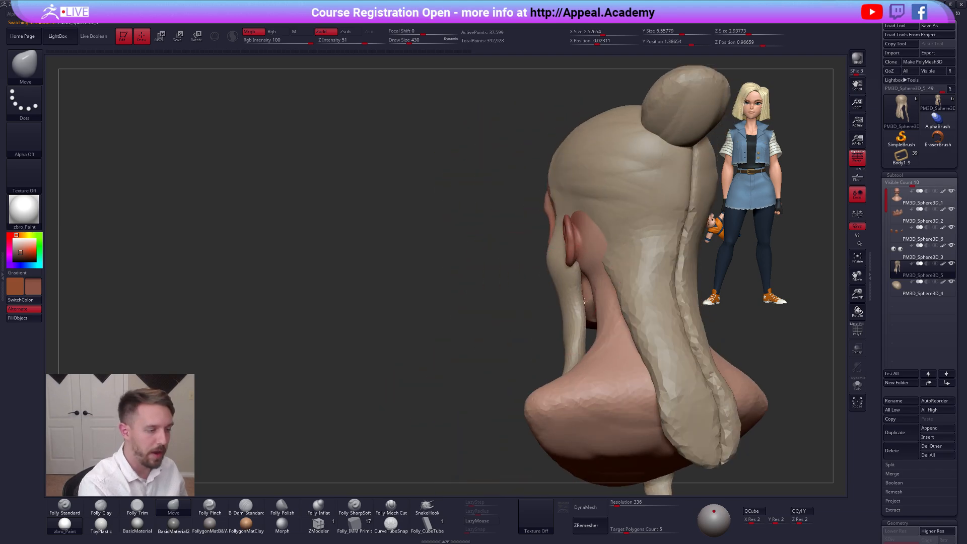
right_drag(513, 319, 548, 295)
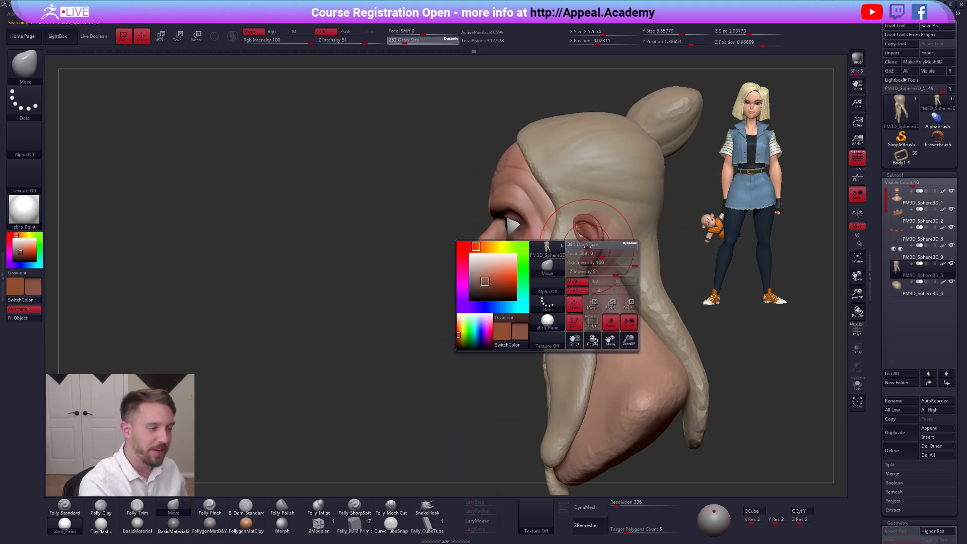
drag(575, 235, 584, 236)
drag(595, 232, 594, 242)
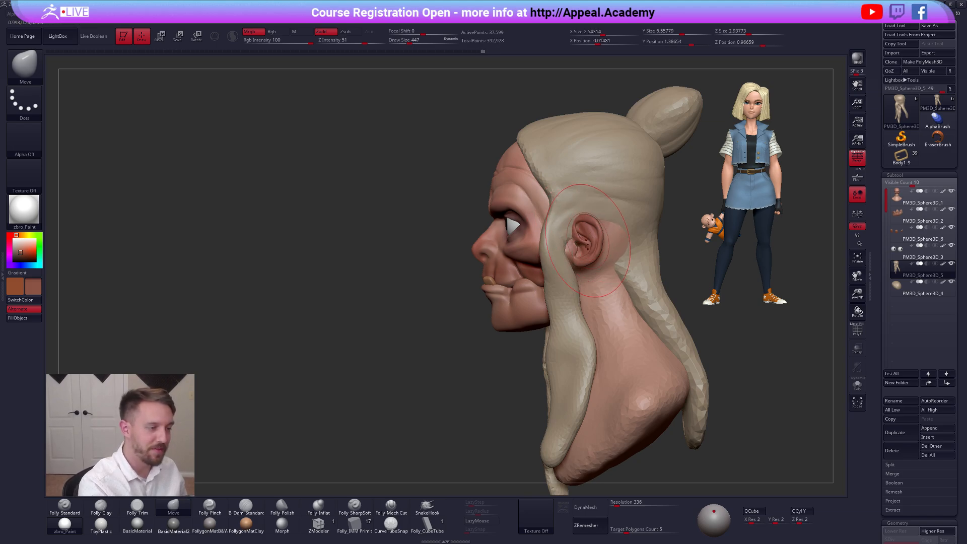
Switch to the SnakeHook brush for the hair, turn off its color painting and enable Sculptris Pro
click(427, 507)
key(shift+s)
ctrl+right_drag(564, 323, 553, 296)
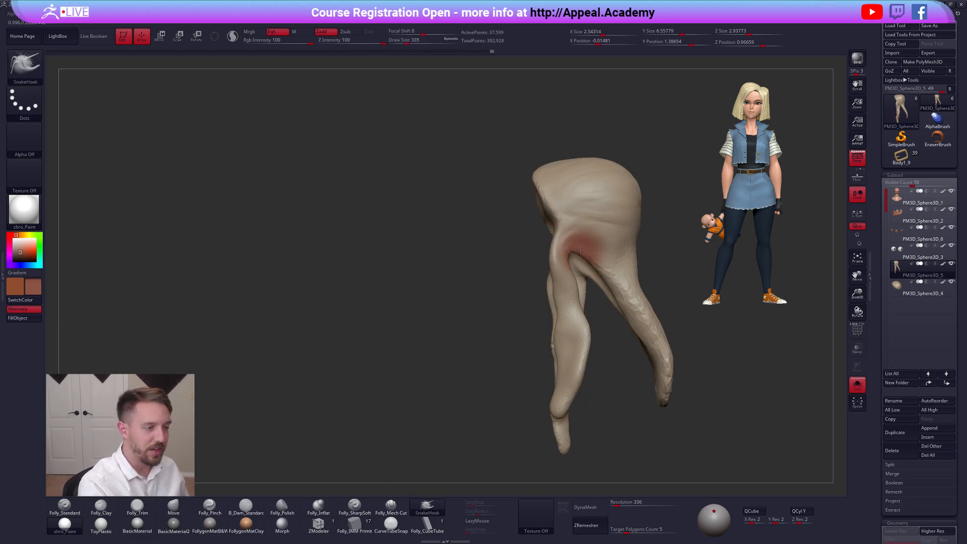
click(281, 32)
click(232, 37)
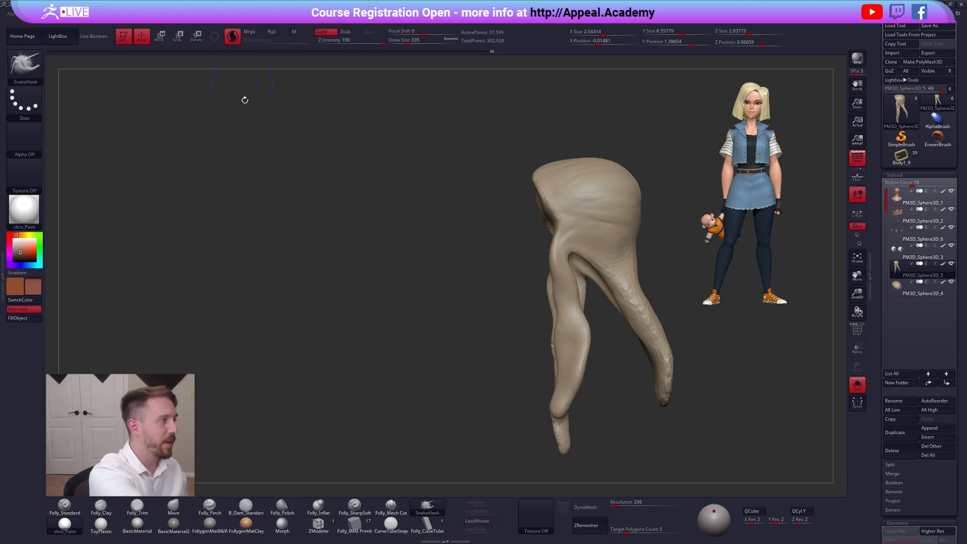
click(468, 279)
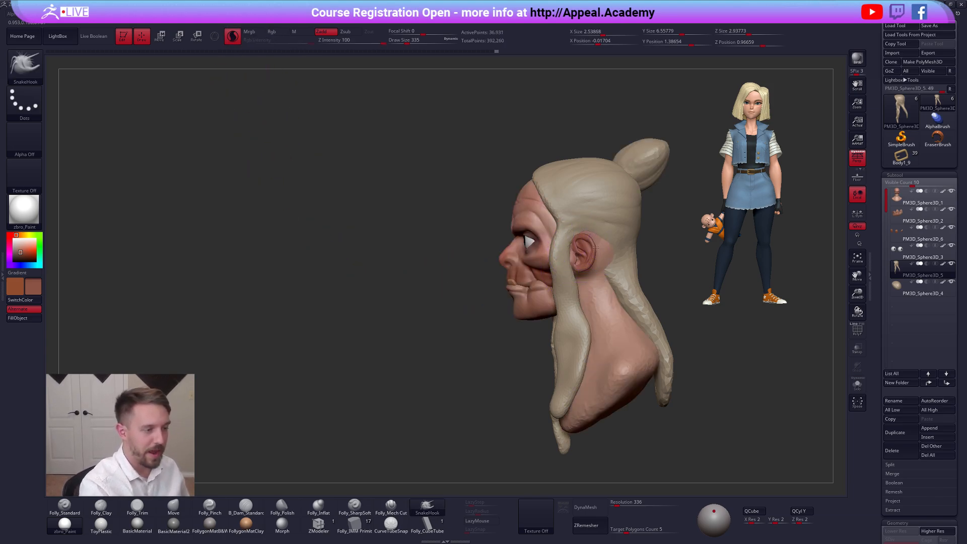
Reshape the hair around the left ear with SnakeHook, reducing the draw size to 279
mouse_move(583, 259)
right_down()
mouse_move(594, 250)
mouse_move(601, 268)
mouse_move(618, 267)
right_up()
key(space)
drag(621, 268, 624, 267)
right_drag(579, 254, 593, 245)
key(space)
drag(592, 245, 585, 245)
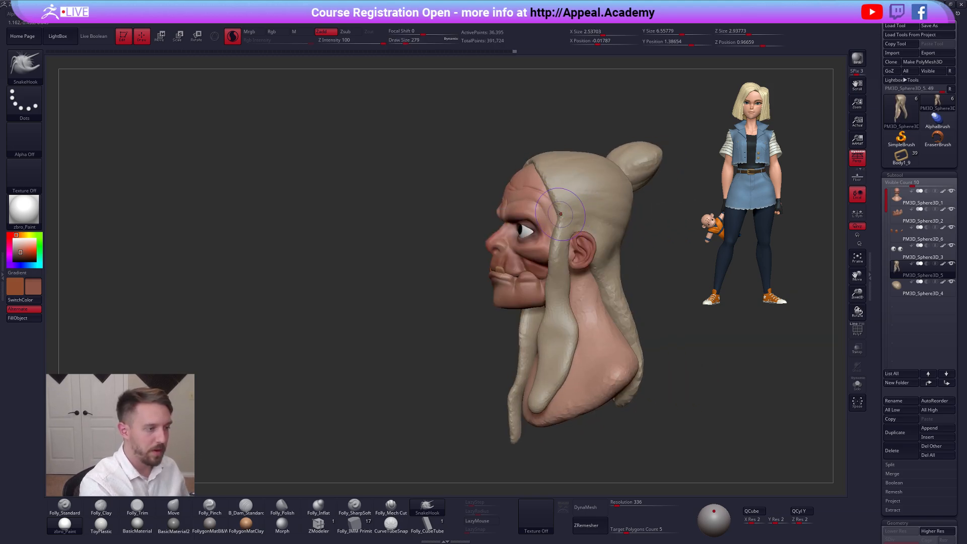
right_drag(575, 224, 572, 243)
drag(569, 254, 571, 255)
Pull the hair's edge off the right ear with SnakeHook at a draw size of 265, isolating the hair to check it
right_drag(572, 256, 609, 258)
key(space)
drag(529, 261, 531, 262)
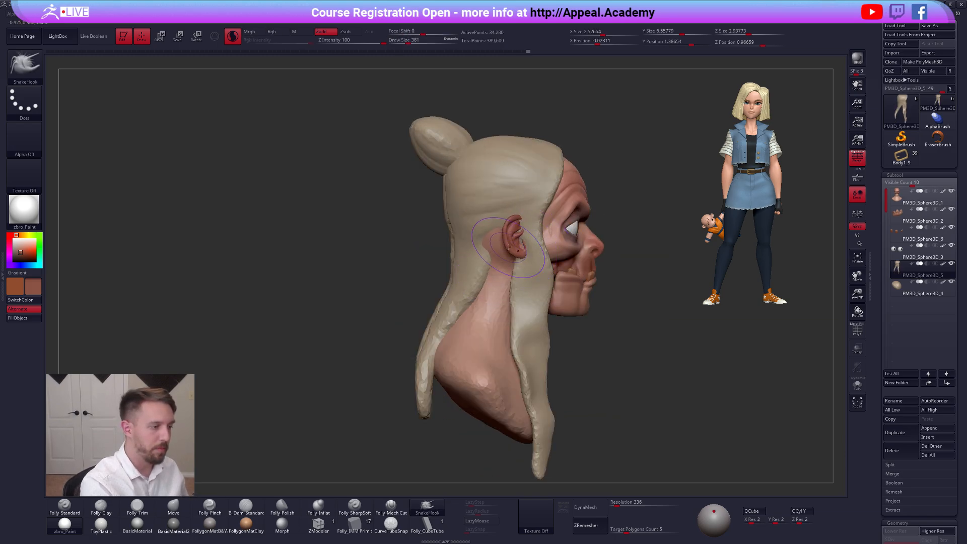
key(alt+s)
right_drag(520, 250, 528, 251)
key(space)
drag(526, 258, 522, 258)
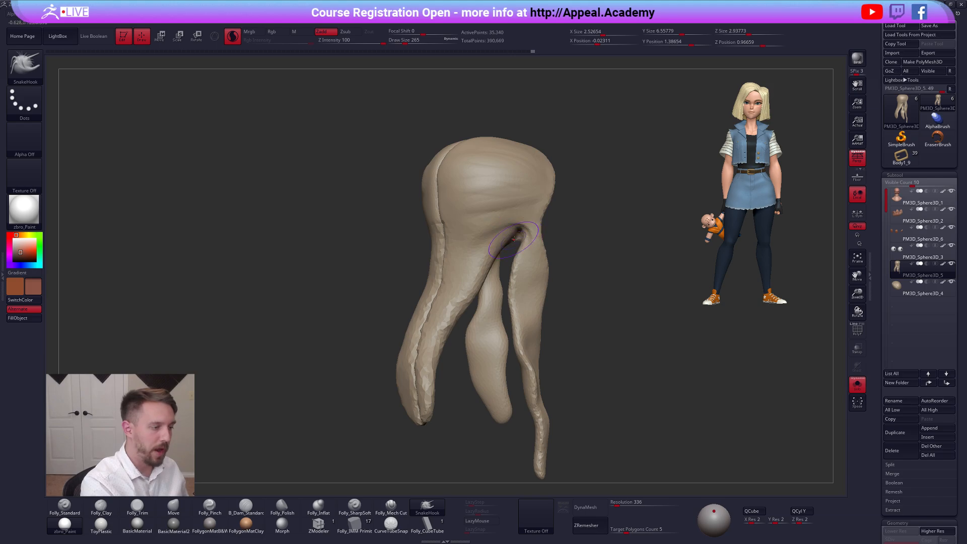
key(alt+s)
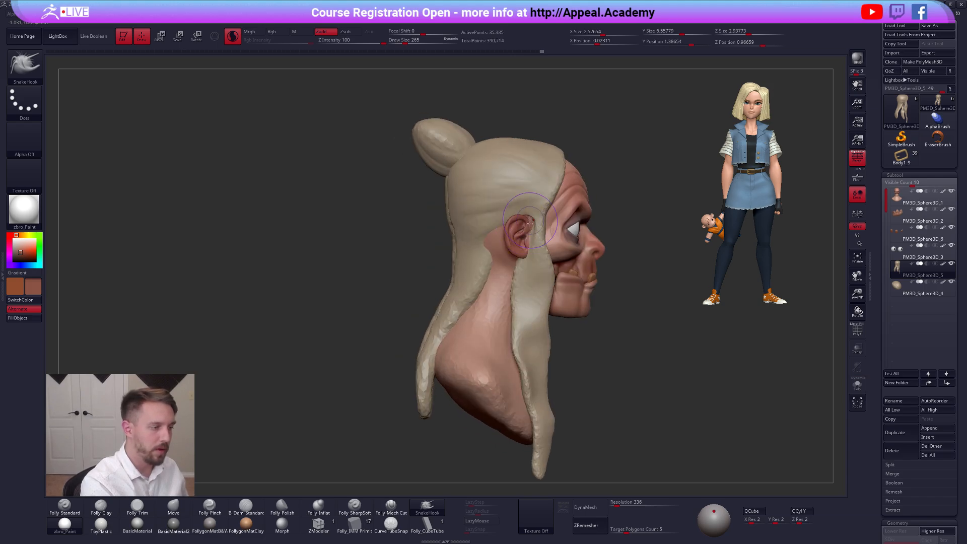
Refine the hair in front of the right ear and extend the temple hairline with SnakeHook at a draw size of 215
right_drag(524, 245, 518, 252)
key(space)
drag(525, 255, 527, 256)
mouse_move(526, 255)
right_down()
mouse_move(508, 246)
mouse_move(529, 242)
mouse_move(515, 229)
right_up()
drag(530, 226, 536, 225)
right_drag(506, 258, 517, 260)
key(space)
drag(517, 261, 511, 261)
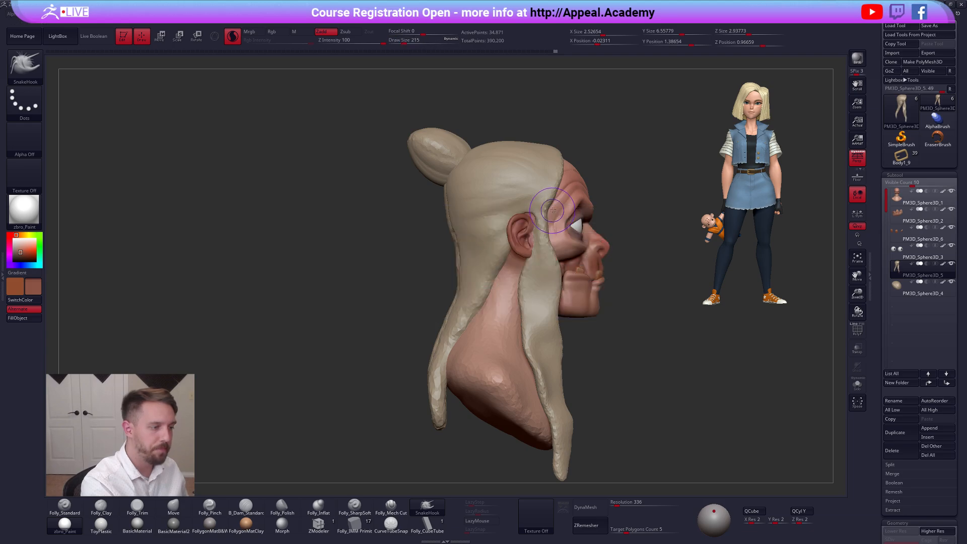
drag(557, 196, 552, 207)
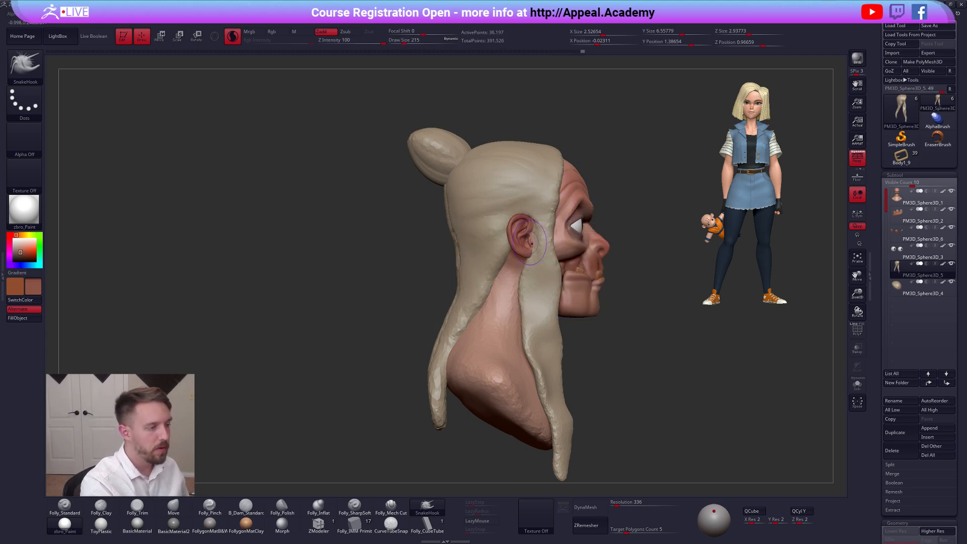
Adjust the hair below and around the right ear with SnakeHook at a draw size of 292
right_drag(503, 251, 528, 254)
key(space)
drag(518, 266, 521, 272)
right_drag(529, 274, 506, 274)
drag(506, 256, 503, 267)
mouse_move(483, 274)
right_down()
mouse_move(539, 274)
mouse_move(502, 268)
mouse_move(646, 399)
right_up()
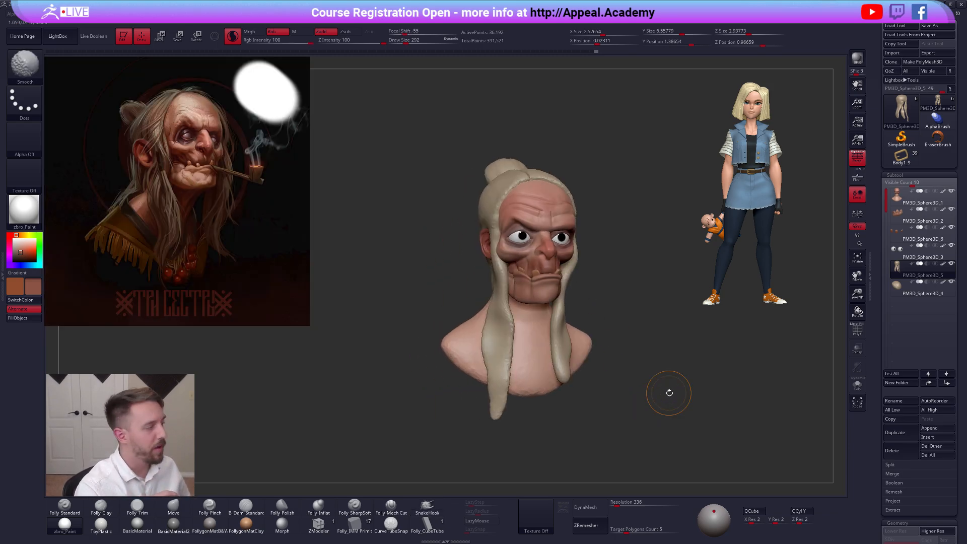
Compare the bust with the reference painting and pull the right lock's edge below the ear at a draw size of 335
mouse_move(582, 415)
right_down()
mouse_move(593, 418)
mouse_move(590, 432)
right_up()
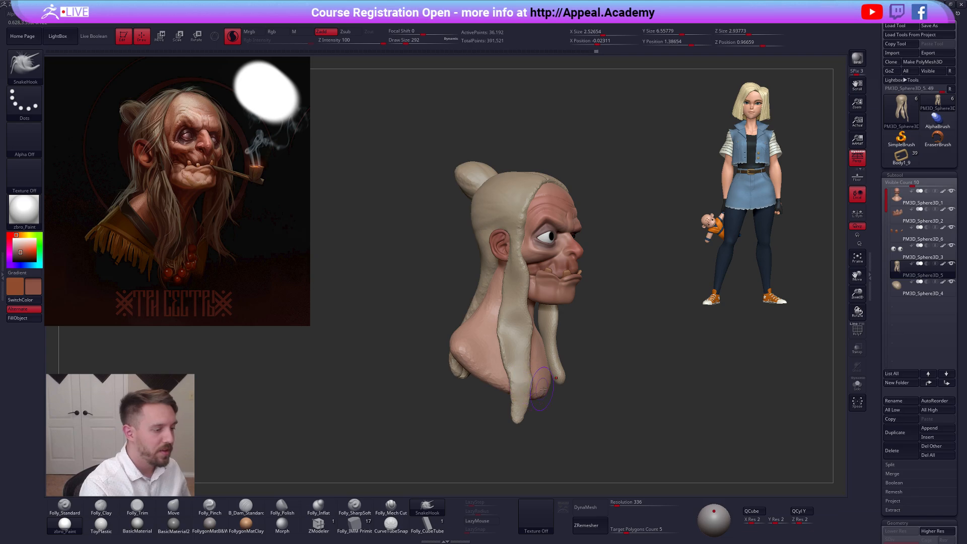
right_drag(610, 422, 605, 426)
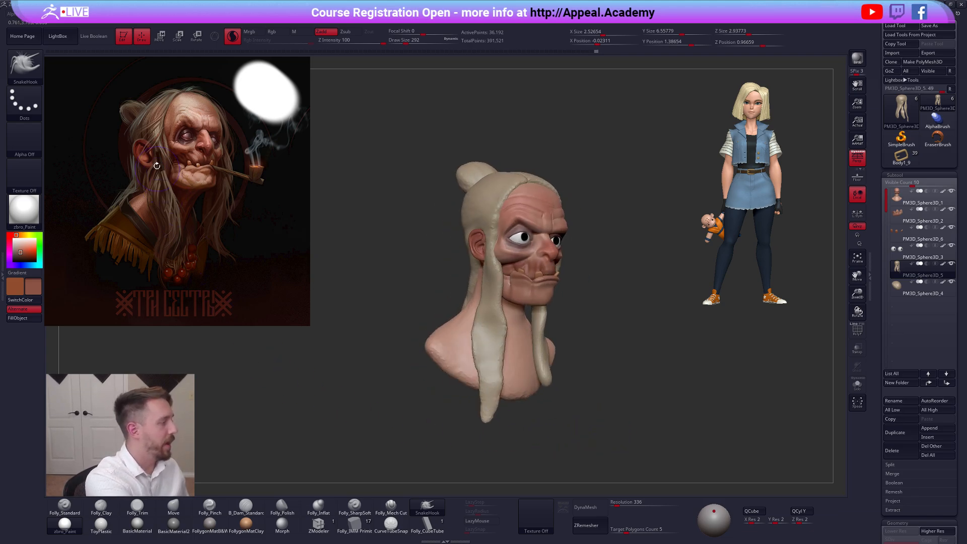
right_drag(289, 313, 358, 317)
alt+right_drag(492, 341, 496, 319)
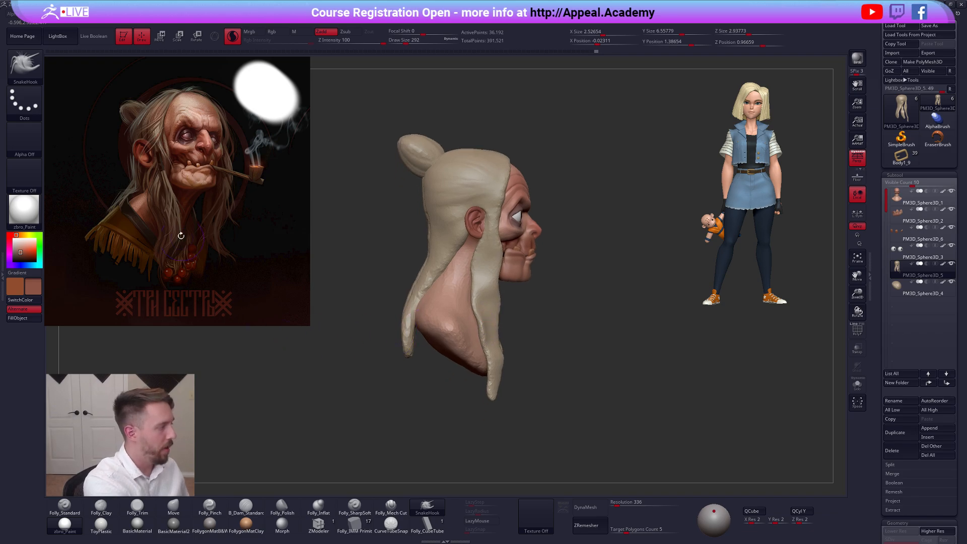
right_drag(479, 281, 458, 289)
key(space)
drag(440, 313, 443, 312)
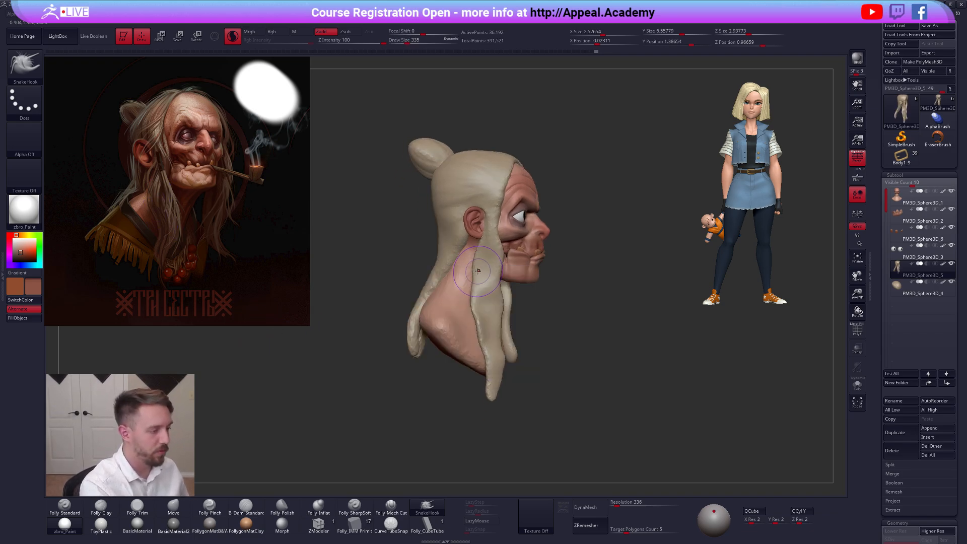
right_drag(486, 277, 470, 275)
drag(477, 263, 472, 275)
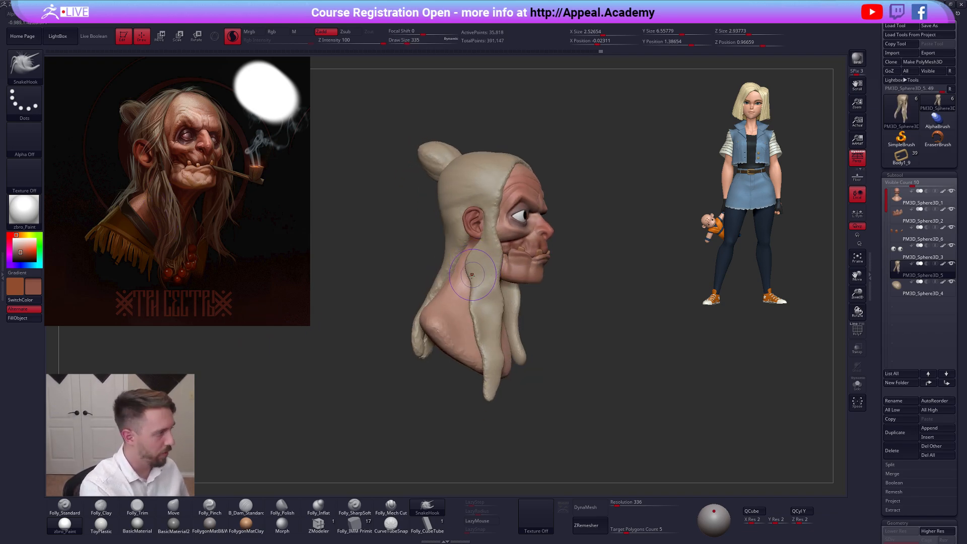
Reshape the long right lock along its length down to the tip so it hangs over the shoulder
right_drag(479, 276, 470, 274)
mouse_move(473, 282)
mouse_down()
mouse_move(466, 304)
mouse_move(483, 345)
mouse_up()
drag(485, 383, 482, 401)
mouse_move(482, 341)
mouse_down()
mouse_move(496, 335)
mouse_move(497, 277)
mouse_up()
drag(493, 251, 497, 252)
drag(569, 282, 624, 282)
drag(564, 251, 493, 281)
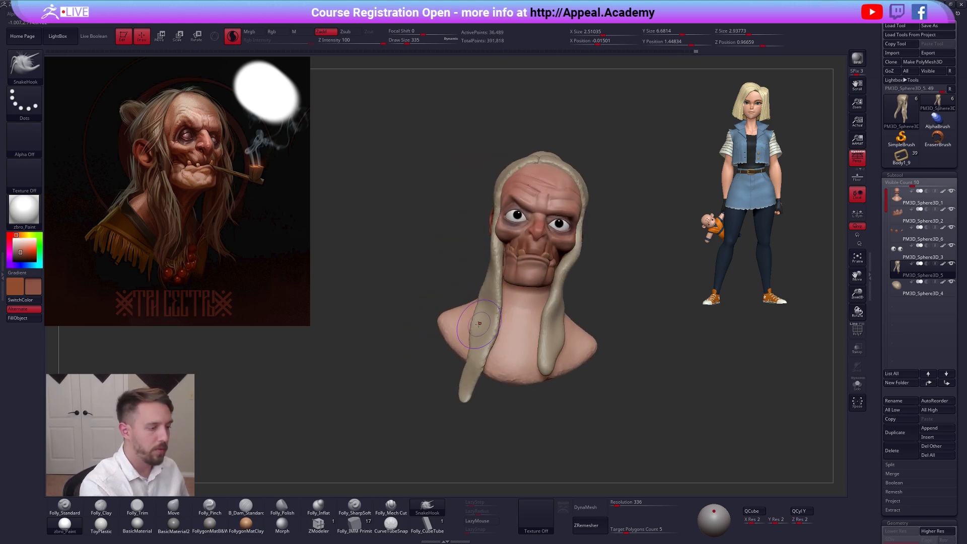
Reposition the lower part of the long right lock with SnakeHook at a draw size of 447
mouse_move(501, 405)
shift+mouse_down()
mouse_move(492, 412)
mouse_move(437, 398)
shift+mouse_up()
key(space)
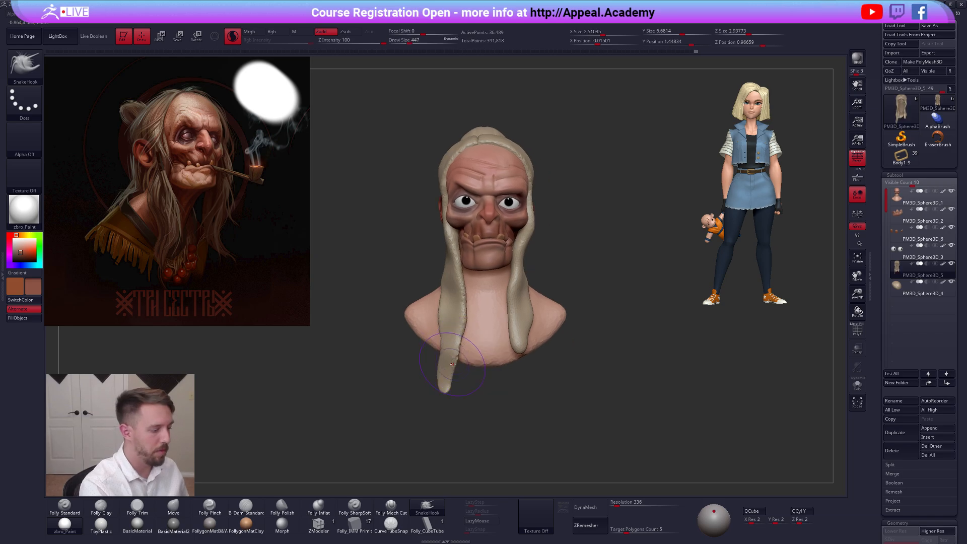
drag(457, 347, 461, 354)
ctrl+drag(523, 360, 536, 372)
drag(539, 370, 446, 366)
drag(534, 302, 521, 304)
drag(448, 328, 418, 328)
Widen the long right lock and bend it into a wavy shape with SnakeHook, using a draw size of 292
key(space)
drag(522, 278, 531, 261)
key(space)
mouse_move(528, 261)
mouse_down()
mouse_move(534, 308)
mouse_move(521, 319)
mouse_up()
drag(463, 338, 504, 339)
drag(516, 341, 517, 336)
drag(539, 369, 504, 368)
drag(511, 302, 507, 271)
mouse_move(470, 310)
shift+mouse_down()
mouse_move(524, 305)
mouse_move(531, 319)
shift+mouse_up()
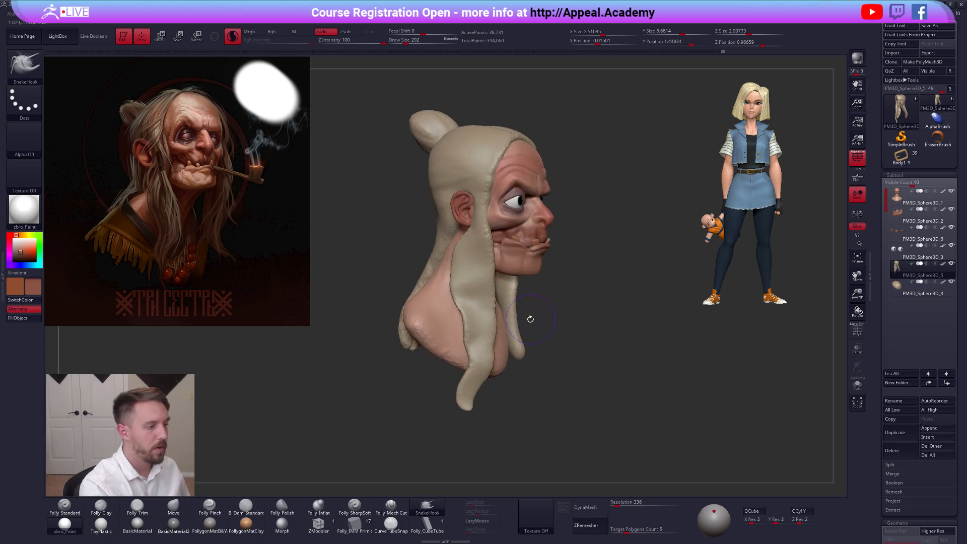
Inspect the hair's wireframe and retopologize it with ZRemesher at a target polygon count of 0.1
key(alt+s)
key(shift+f)
mouse_move(605, 399)
mouse_down()
mouse_move(642, 397)
mouse_move(615, 409)
mouse_move(599, 402)
mouse_up()
key(shift+f)
key(shift+f)
key(ctrl+space)
click(623, 340)
mouse_move(544, 368)
mouse_down()
mouse_move(586, 374)
mouse_move(554, 382)
mouse_up()
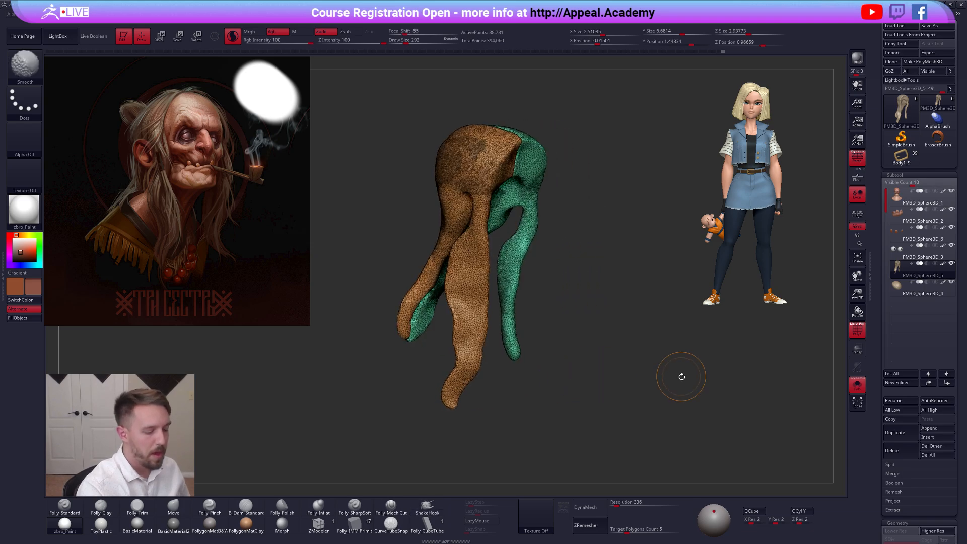
key(shift+f)
click(613, 529)
click(599, 522)
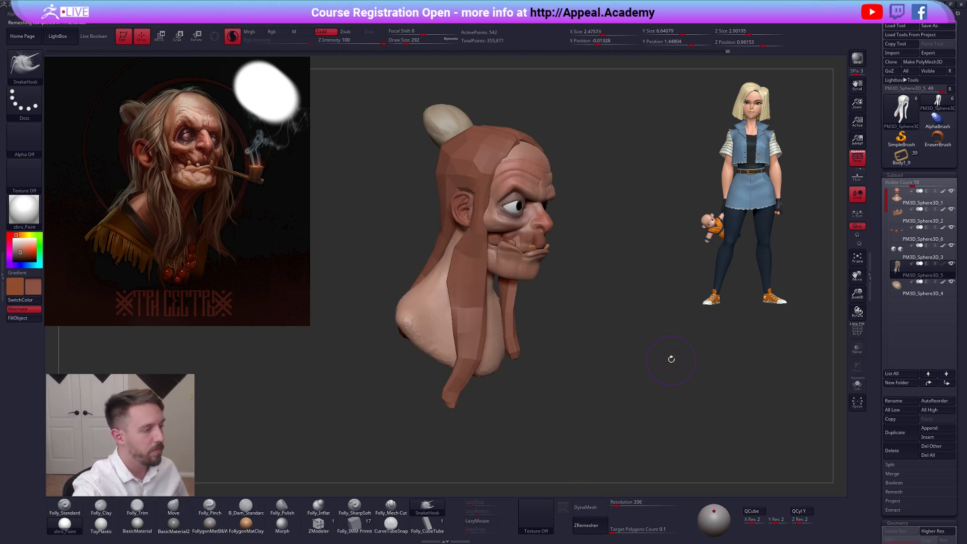
Undo the remesh to sample the hair's tan color, redo it and turn on the smooth subdivision preview
drag(601, 394, 582, 397)
key(ctrl+z)
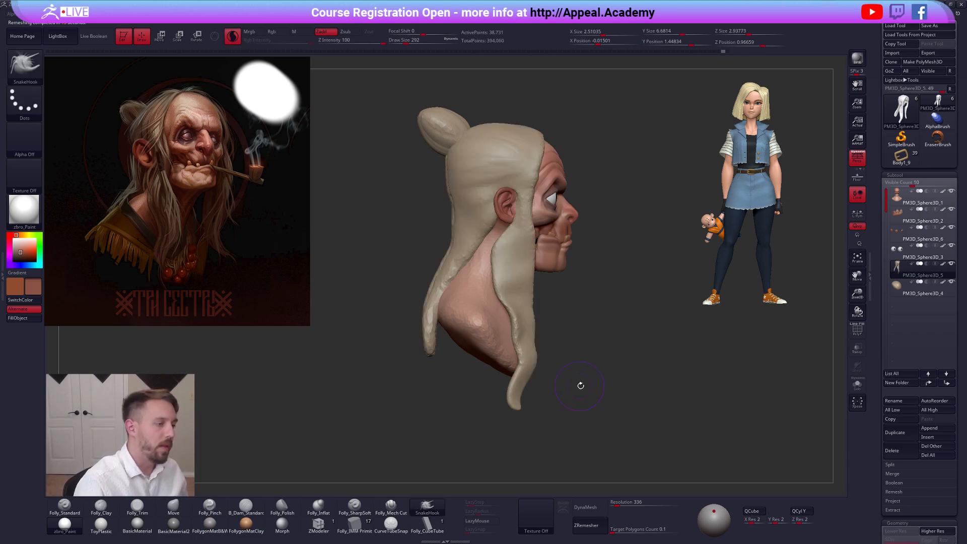
key(c)
key(ctrl+shift+z)
mouse_move(628, 199)
mouse_down()
mouse_move(604, 250)
mouse_move(542, 237)
mouse_move(451, 263)
mouse_move(375, 259)
mouse_up()
key(d)
Adjust the crown of the low-poly hair with the Move brush at a draw size of 500
alt+right_drag(453, 260, 503, 299)
key(b)
key(m)
key(v)
key(space)
click(488, 289)
mouse_move(475, 211)
alt+right_down()
mouse_move(477, 257)
mouse_move(518, 252)
alt+right_up()
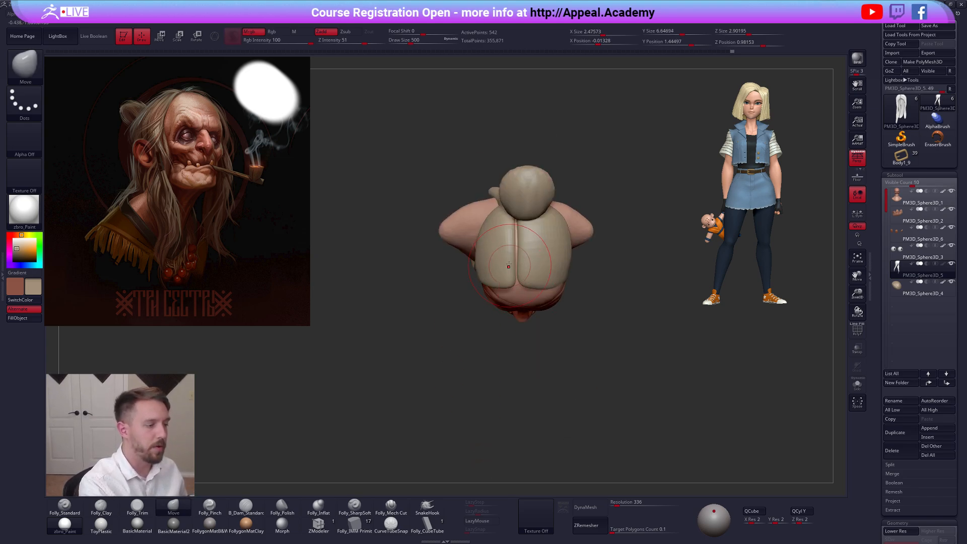
key(space)
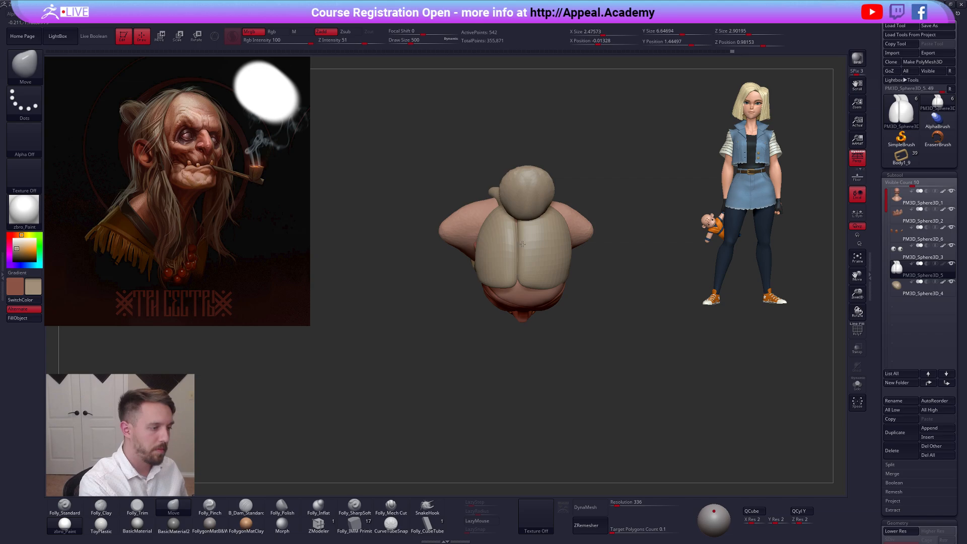
Set the Move brush's draw size to 576 and turn on backface masking
right_drag(521, 240, 497, 338)
key(ctrl+space)
key(space)
drag(496, 337, 513, 330)
mouse_move(506, 325)
right_down()
mouse_move(537, 317)
mouse_move(551, 348)
right_up()
alt+right_drag(551, 347, 500, 327)
key(ctrl+space)
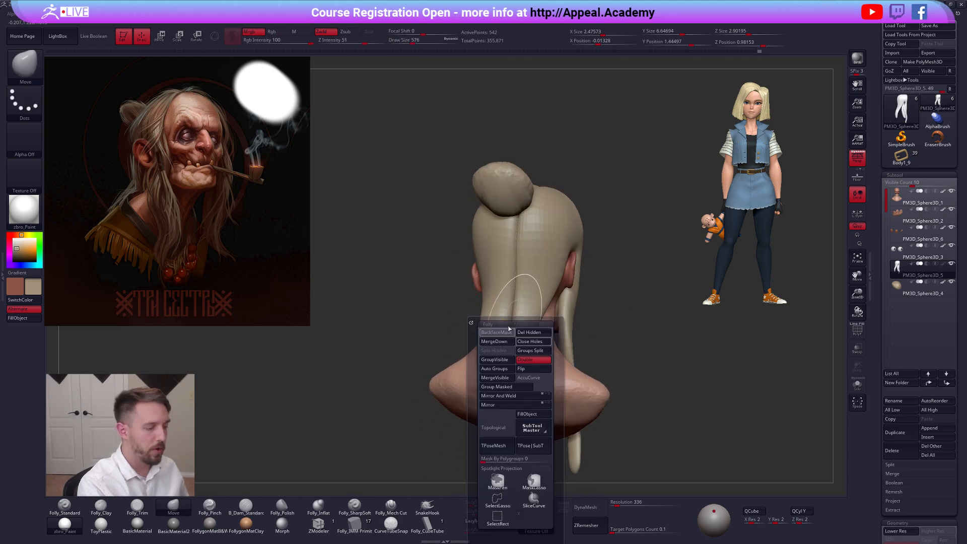
drag(515, 339, 511, 342)
Reshape the hair hanging down the back of the neck with the Move brush
drag(519, 382, 514, 386)
alt+right_drag(519, 400, 523, 339)
drag(517, 348, 524, 358)
right_drag(523, 358, 562, 361)
key(ctrl+space)
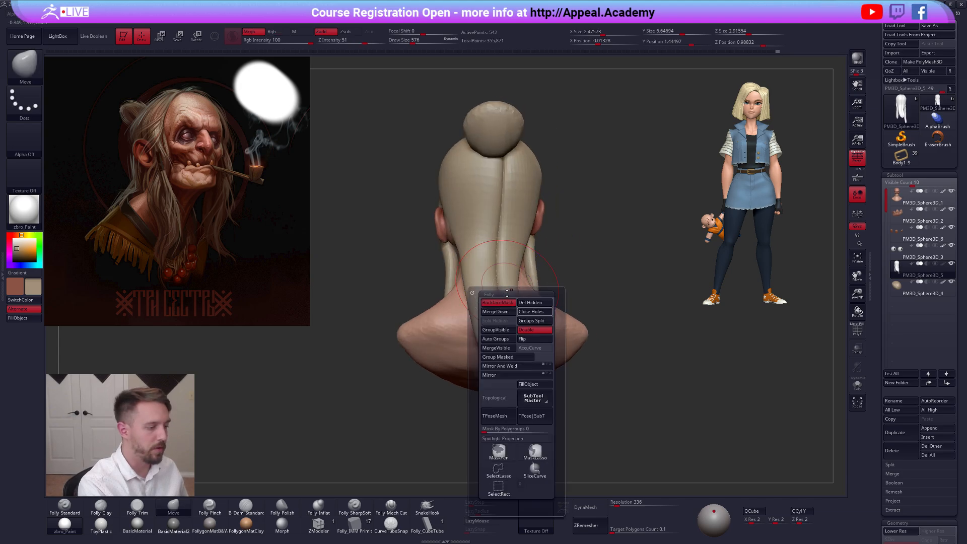
alt+right_drag(476, 252, 569, 308)
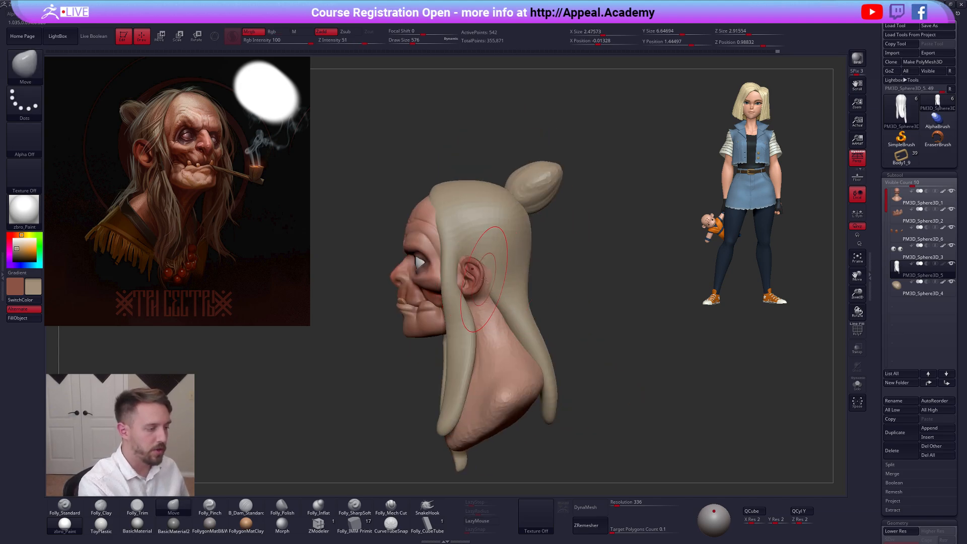
Pull the hair in behind the ear with the Move brush at a draw size of 414
key(space)
drag(492, 279, 491, 278)
drag(489, 277, 491, 276)
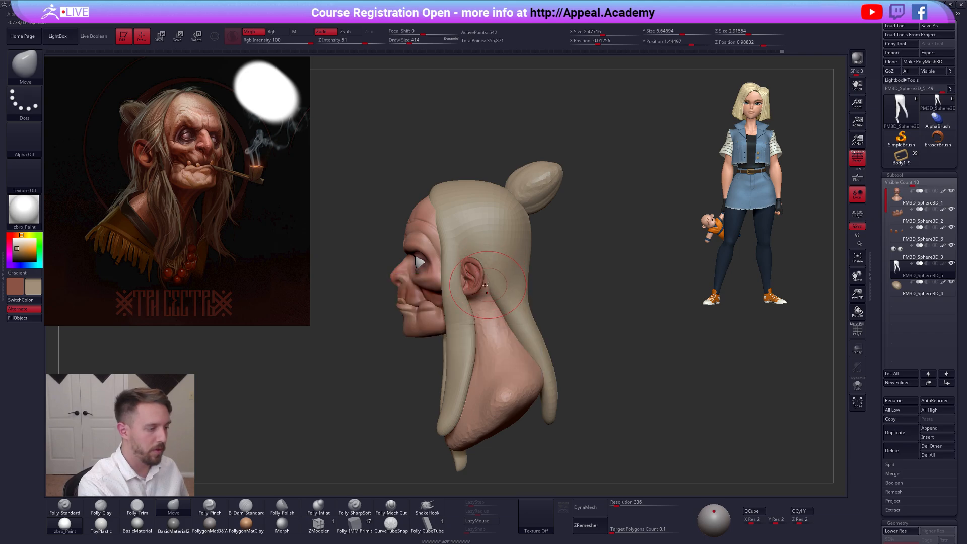
right_drag(486, 285, 456, 283)
drag(488, 288, 483, 289)
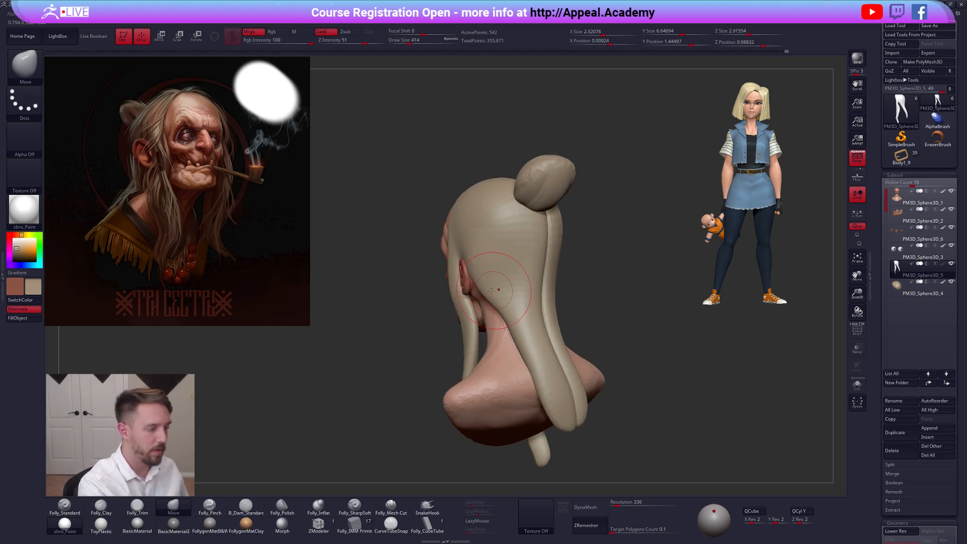
Reshape the hair at the back and along the temples with the Move brush at a draw size of 430
right_drag(492, 290, 439, 287)
drag(560, 274, 557, 271)
mouse_move(554, 264)
right_down()
mouse_move(600, 263)
mouse_move(569, 243)
mouse_move(552, 273)
right_up()
click(553, 272)
drag(534, 241, 539, 234)
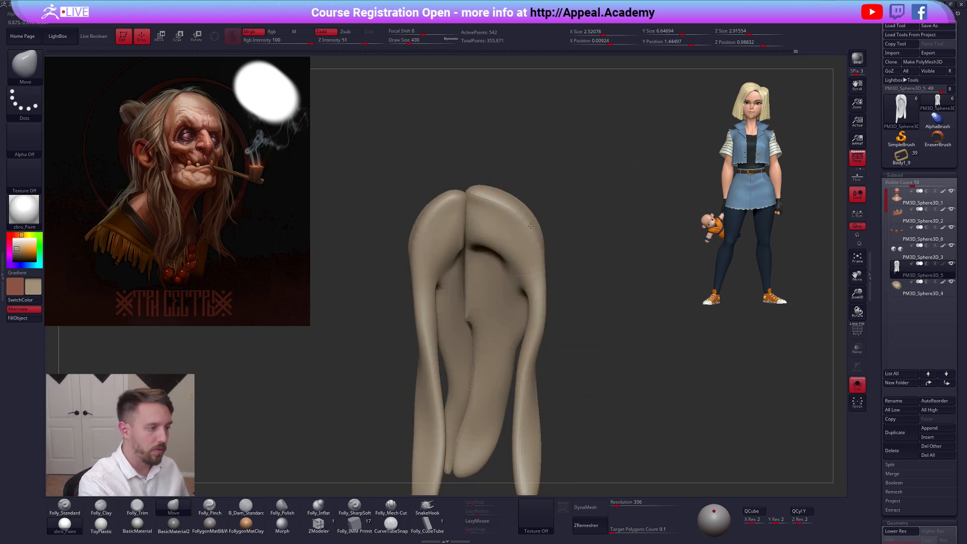
click(556, 226)
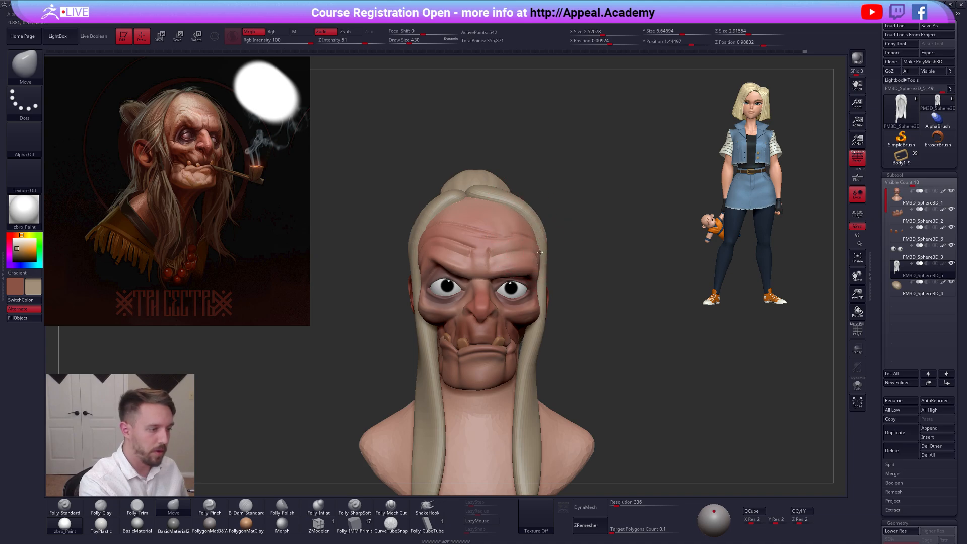
drag(416, 239, 412, 234)
Set the Move brush's draw size to 321 and refine the side hair falling past the ear
mouse_move(444, 339)
right_down()
mouse_move(524, 292)
mouse_move(485, 278)
mouse_move(472, 250)
right_up()
drag(481, 256, 490, 266)
right_drag(491, 287, 521, 274)
key(space)
drag(507, 264, 494, 228)
key(space)
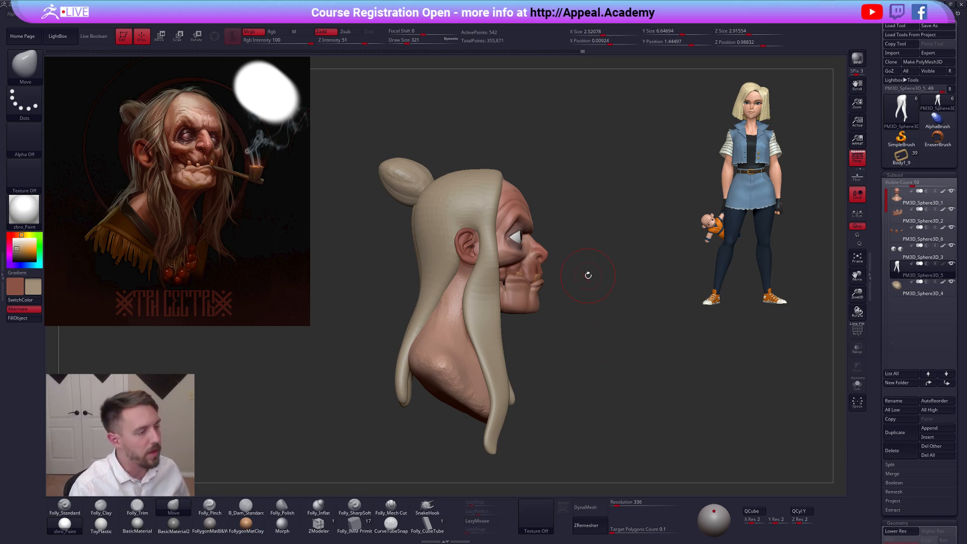
drag(595, 288, 581, 279)
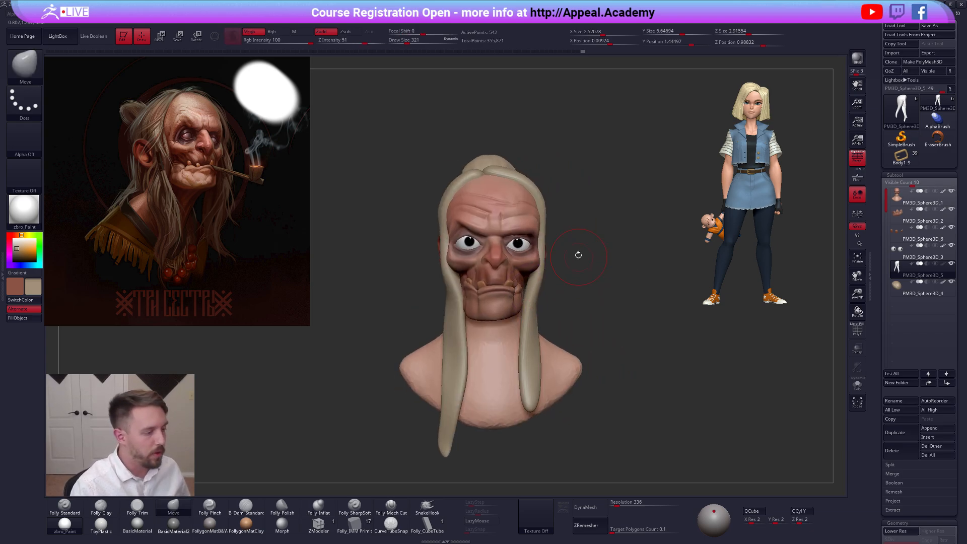
Set the draw size to 306, hide the reference painting and look up the option for saving undo history with the project
key(space)
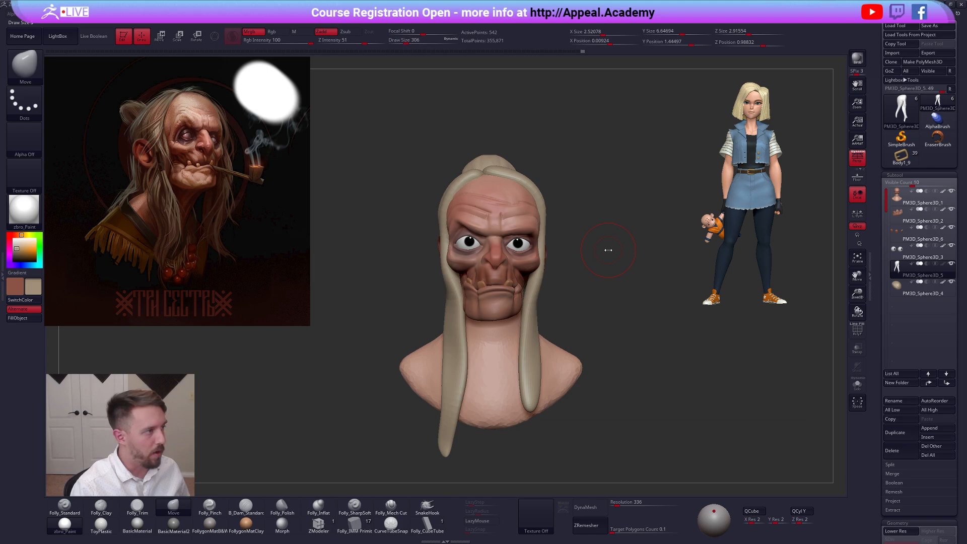
key(shift+z)
alt+drag(590, 211, 553, 227)
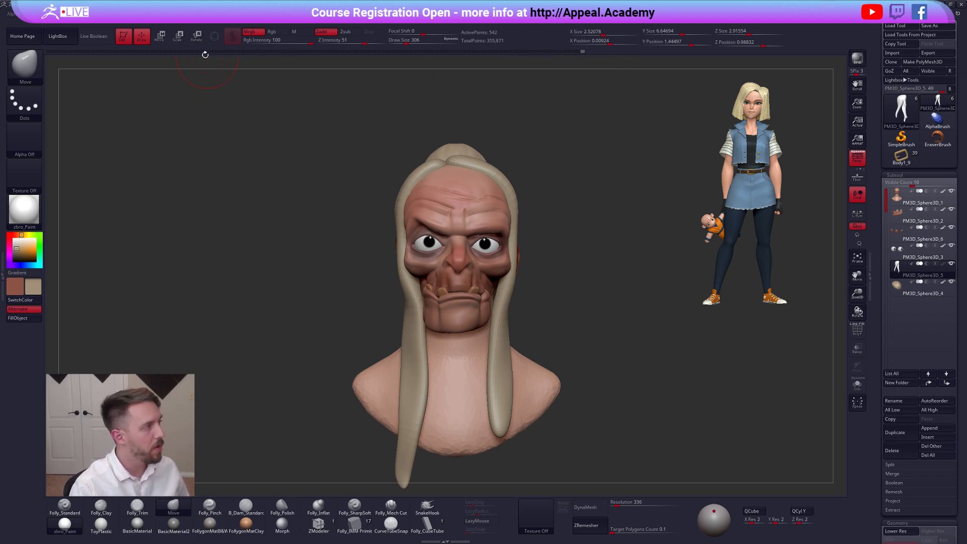
click(129, 13)
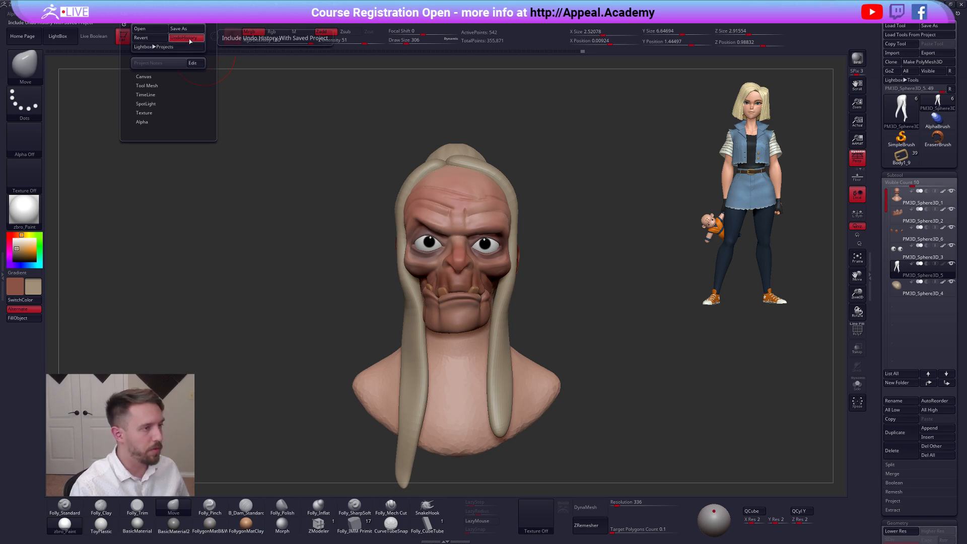
Select the head subtool and scrub its undo history back to the starting sphere and forward to the latest state
click(899, 197)
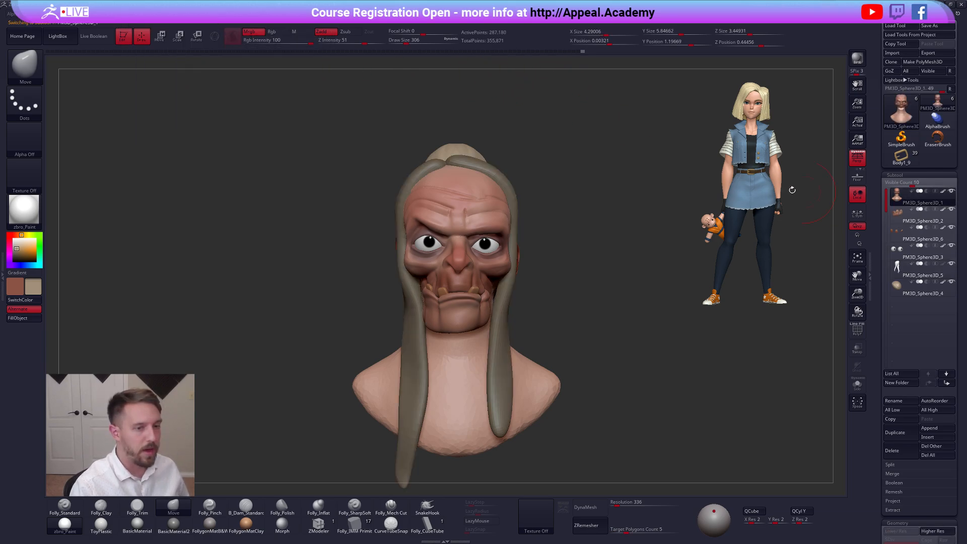
key(alt+s)
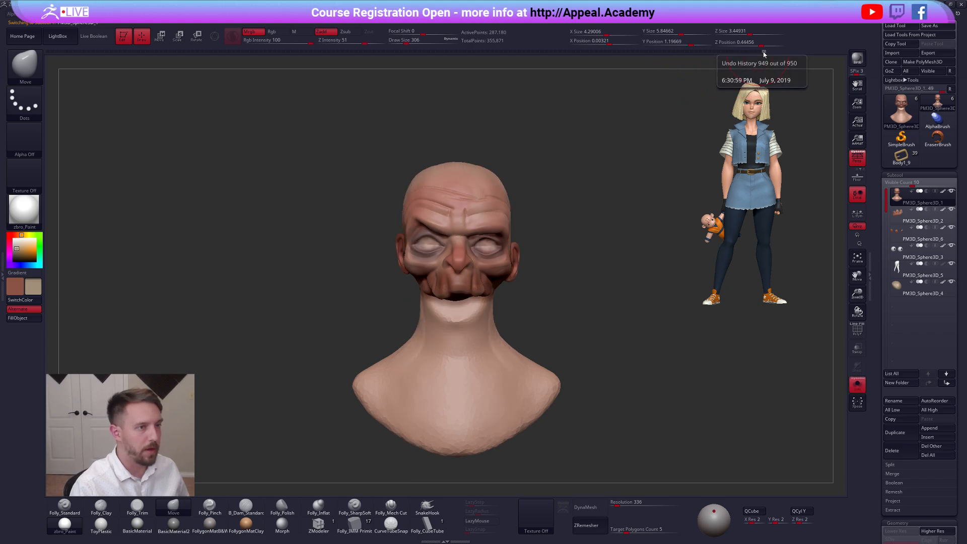
click(745, 52)
drag(611, 66, 368, 65)
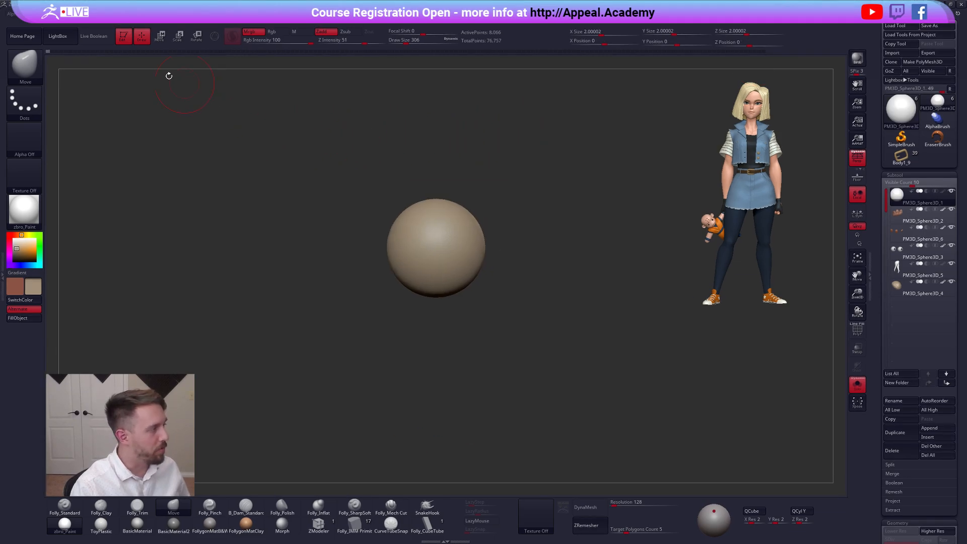
mouse_move(52, 52)
mouse_down()
mouse_move(128, 64)
mouse_move(364, 67)
mouse_move(780, 51)
mouse_up()
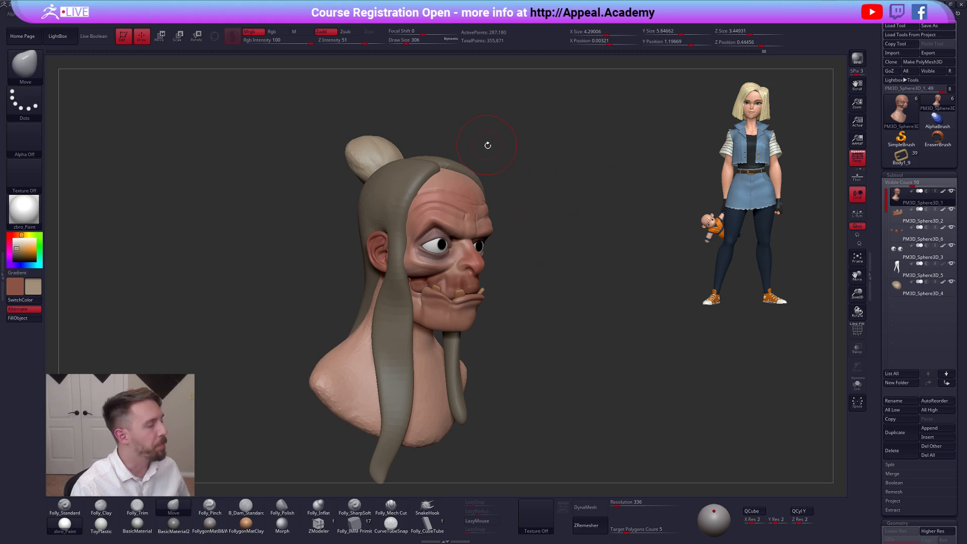
Set the movie overlay image opacity to 0, the title image fade-in time to 0 and its fade-out time to about 0.08
click(261, 14)
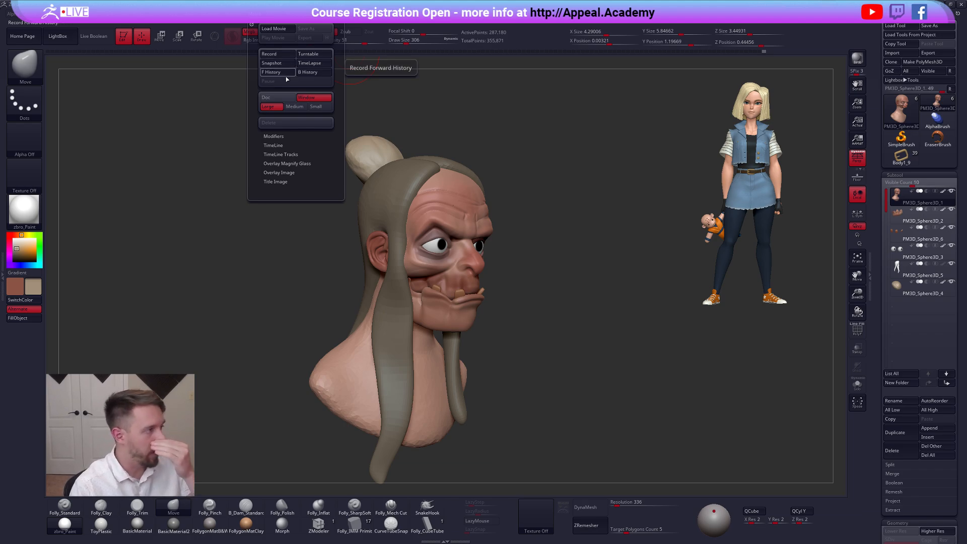
click(274, 136)
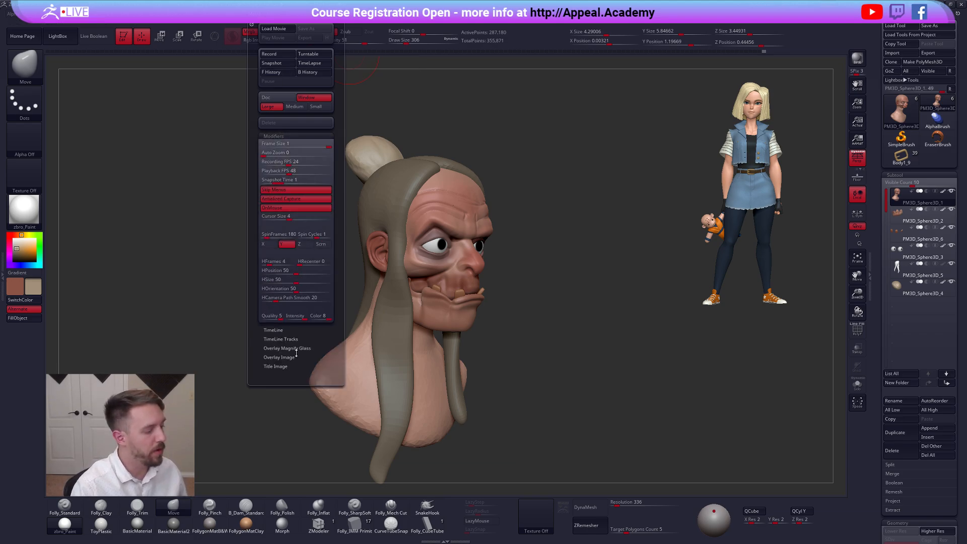
click(279, 357)
click(275, 397)
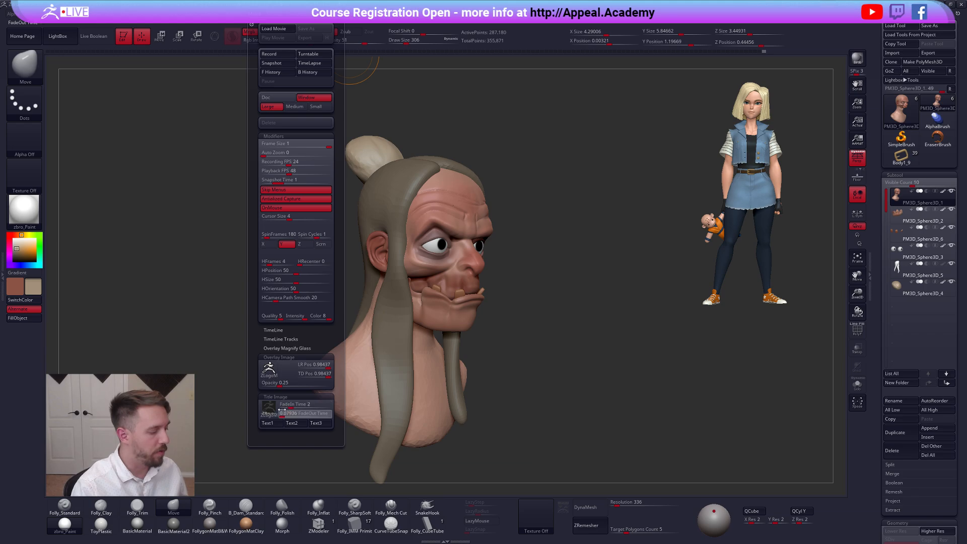
click(281, 405)
drag(280, 385, 261, 386)
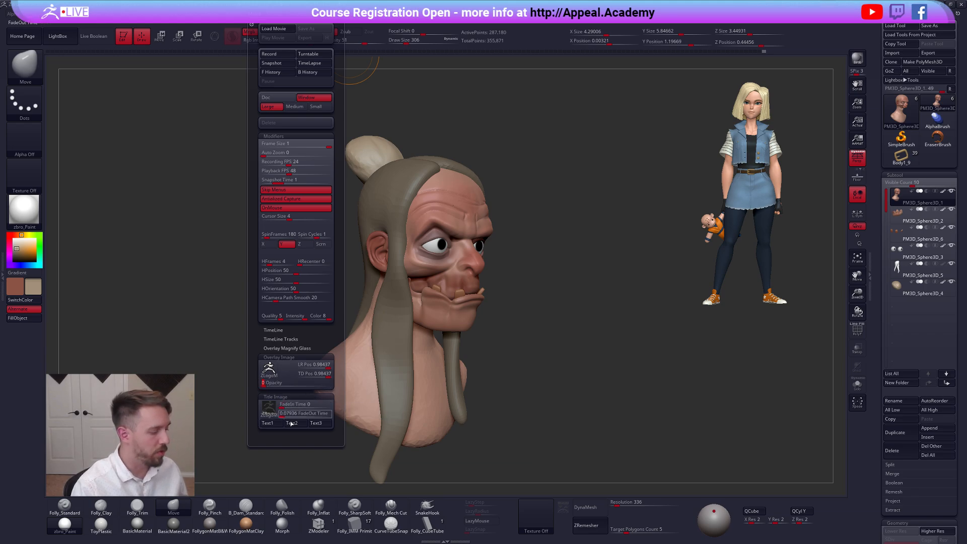
click(290, 397)
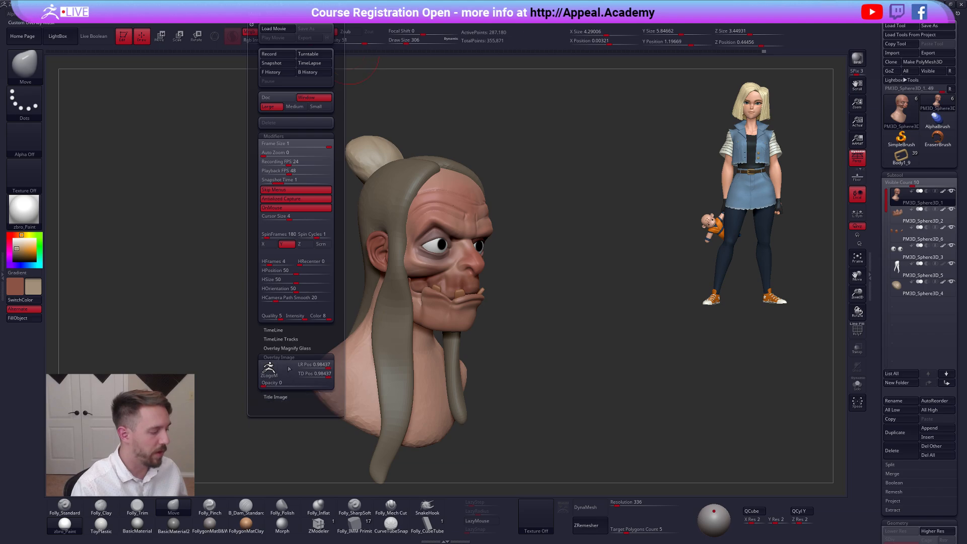
click(275, 357)
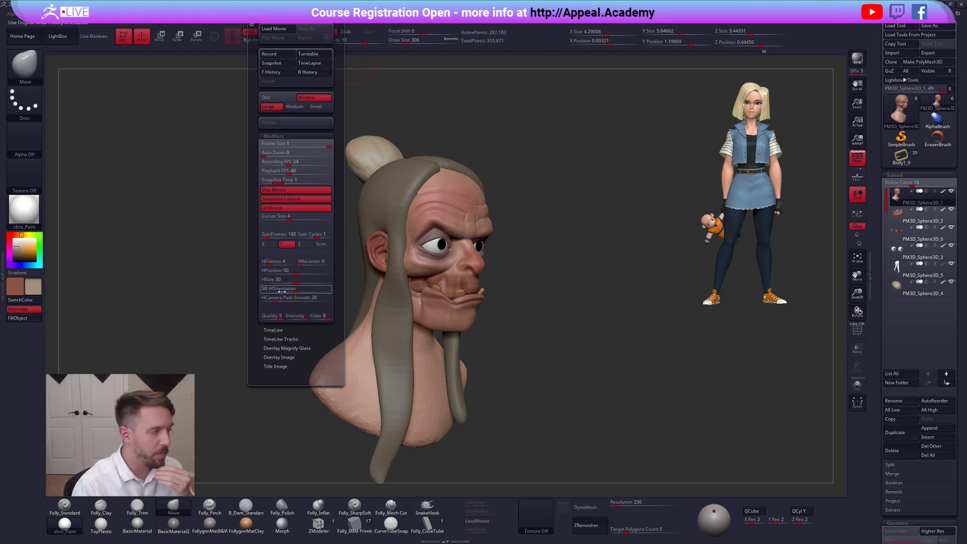
click(272, 96)
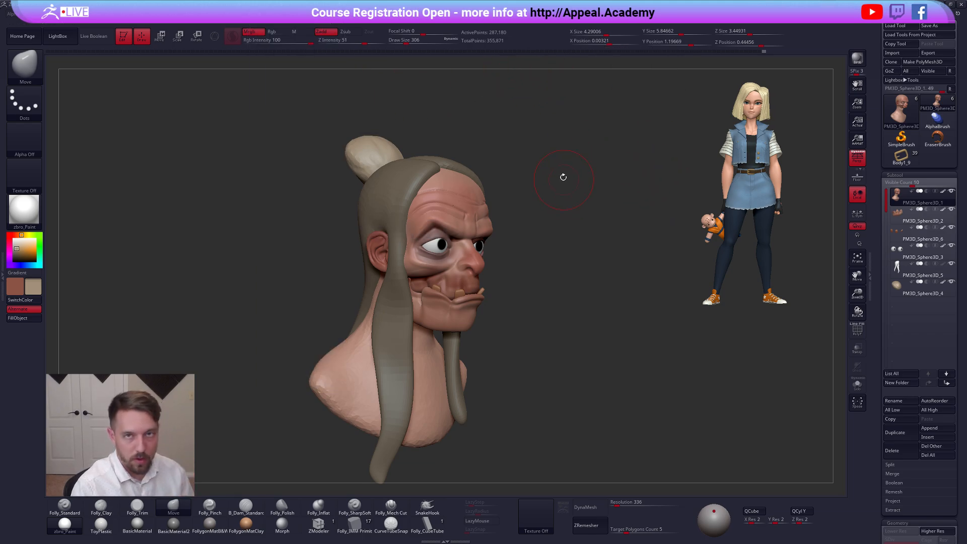
Select the hair subtool, view it from above and set the Move brush's draw size to 366
mouse_move(560, 230)
shift+mouse_down()
mouse_move(539, 229)
mouse_move(584, 246)
shift+mouse_up()
key(s)
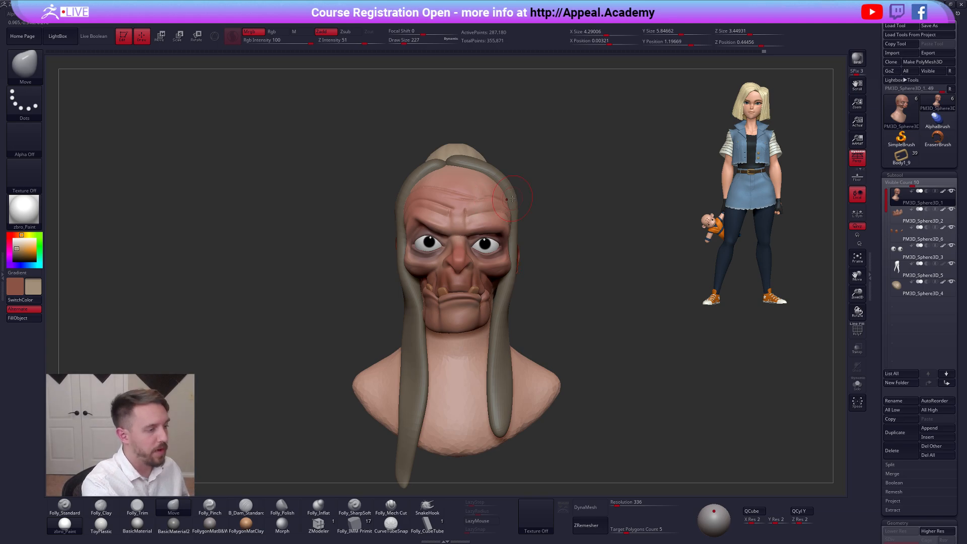
alt+click(501, 216)
drag(523, 221, 520, 346)
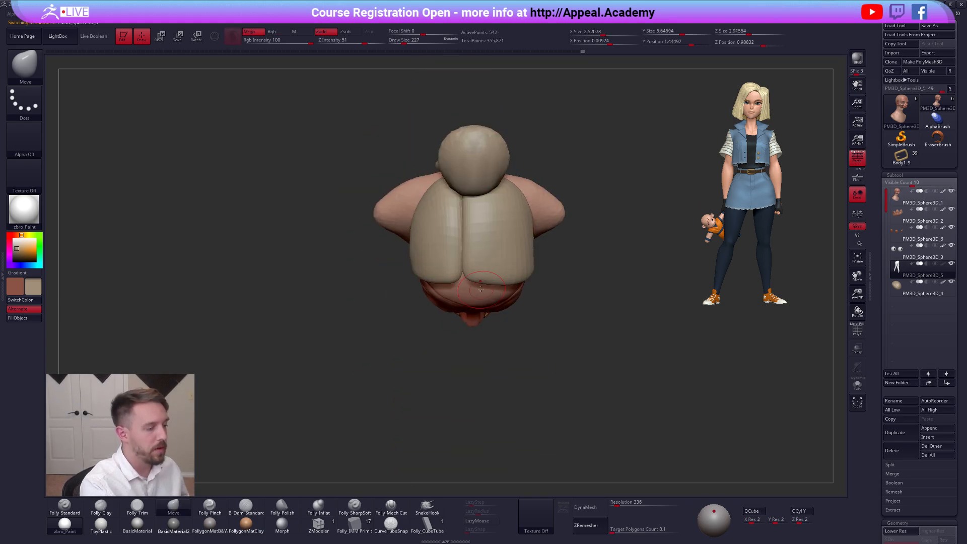
key(s)
drag(467, 252, 472, 251)
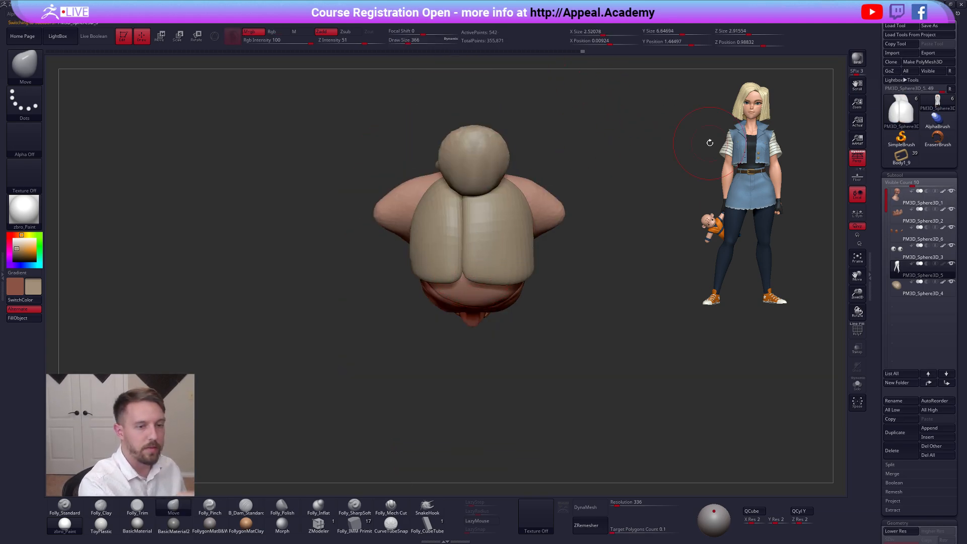
Select the head subtool, check its undo history and look at the bust from the front
click(889, 199)
mouse_move(763, 53)
drag(655, 407, 643, 413)
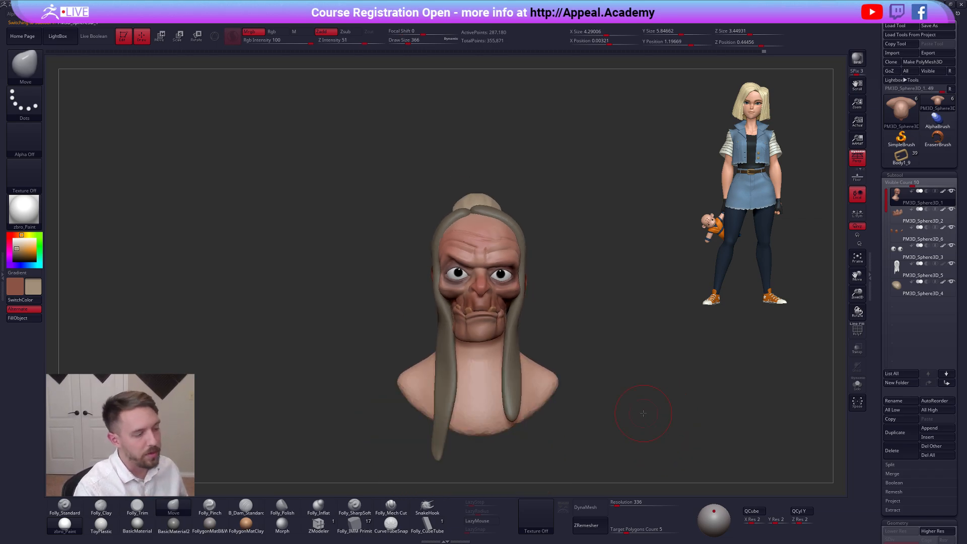
alt+drag(678, 448, 650, 425)
Reselect the hair and reshape the long front strand hanging over the shoulder with the Move brush
alt+click(436, 348)
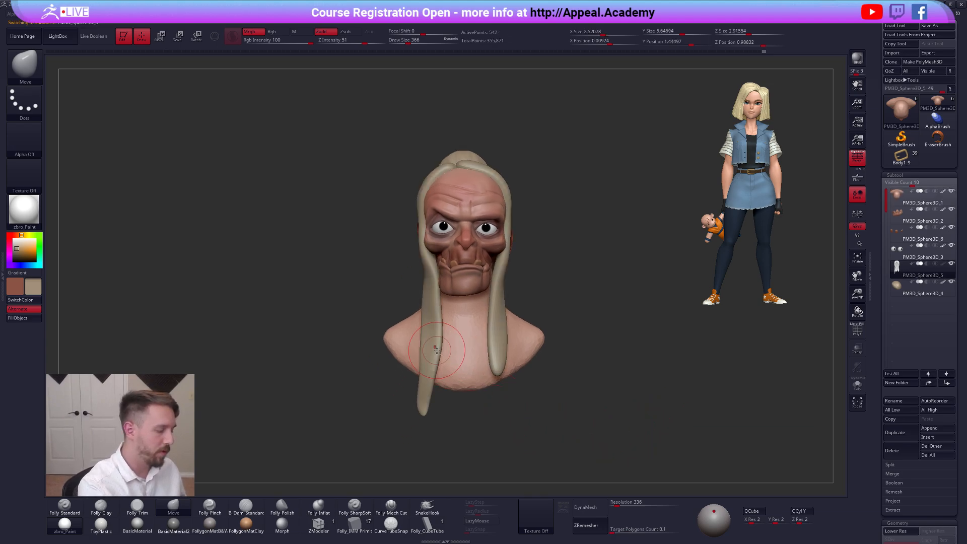
drag(564, 383, 685, 381)
drag(425, 302, 419, 303)
mouse_move(483, 357)
alt+mouse_down()
mouse_move(522, 344)
mouse_move(483, 346)
mouse_move(473, 362)
alt+mouse_up()
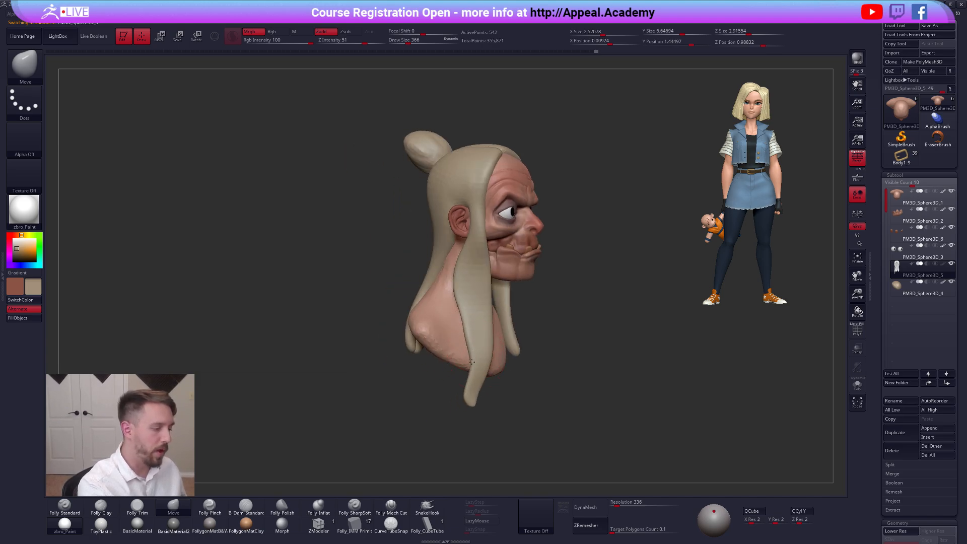
drag(528, 348, 625, 345)
key(space)
drag(455, 291, 458, 288)
shift+drag(546, 312, 484, 312)
Adjust the hair flowing behind the ear and down the neck with the Move brush at a draw size of 397
key(space)
drag(495, 246, 493, 246)
mouse_move(529, 312)
mouse_down()
mouse_move(594, 311)
mouse_move(504, 311)
mouse_up()
drag(436, 251, 427, 261)
mouse_move(497, 355)
alt+mouse_down()
mouse_move(556, 367)
mouse_move(655, 361)
alt+mouse_up()
drag(543, 271, 546, 266)
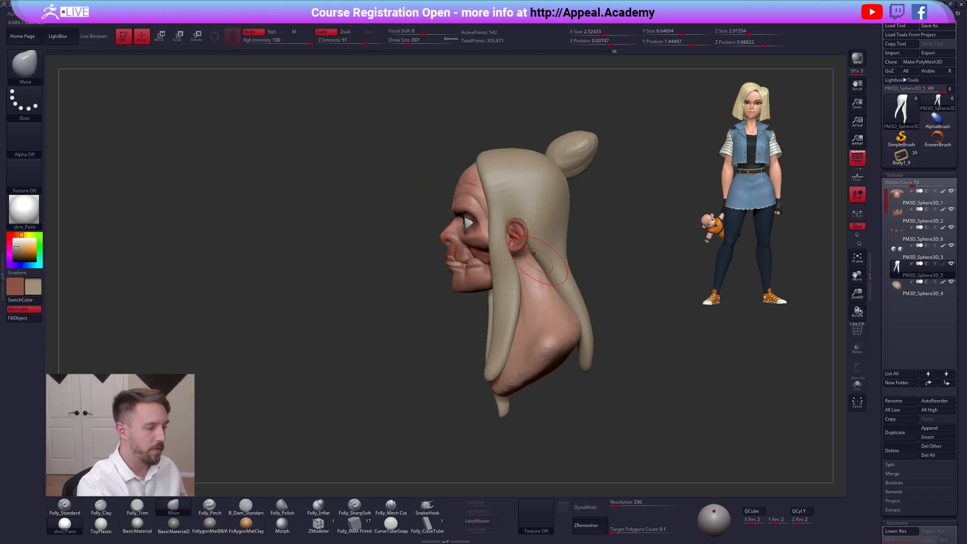
right_drag(549, 270, 514, 269)
drag(540, 269, 544, 264)
Nudge the edge of the hair just around the ear with the Move brush
shift+right_drag(504, 246, 539, 242)
key(alt+s)
drag(510, 226, 514, 217)
key(alt+s)
right_drag(514, 221, 546, 233)
Set the draw size to 482, adjust the hair and toggle backface masking
alt+right_drag(638, 409, 608, 468)
key(s)
drag(464, 283, 465, 272)
key(space)
key(alt+s)
key(ctrl+shift+space)
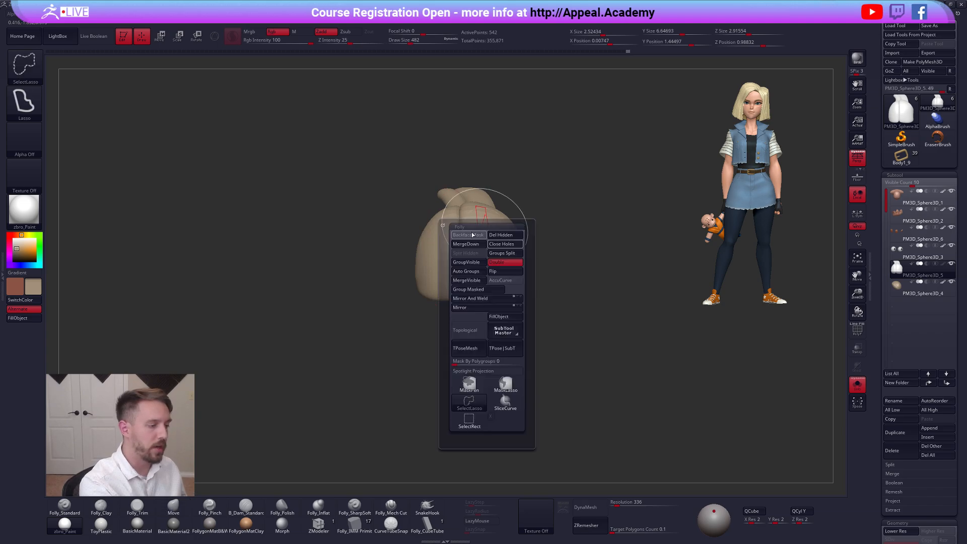
click(472, 234)
Subdivide the low-poly hair to subdivision level 5 and keep the hair subtool selected
right_drag(551, 308, 545, 363)
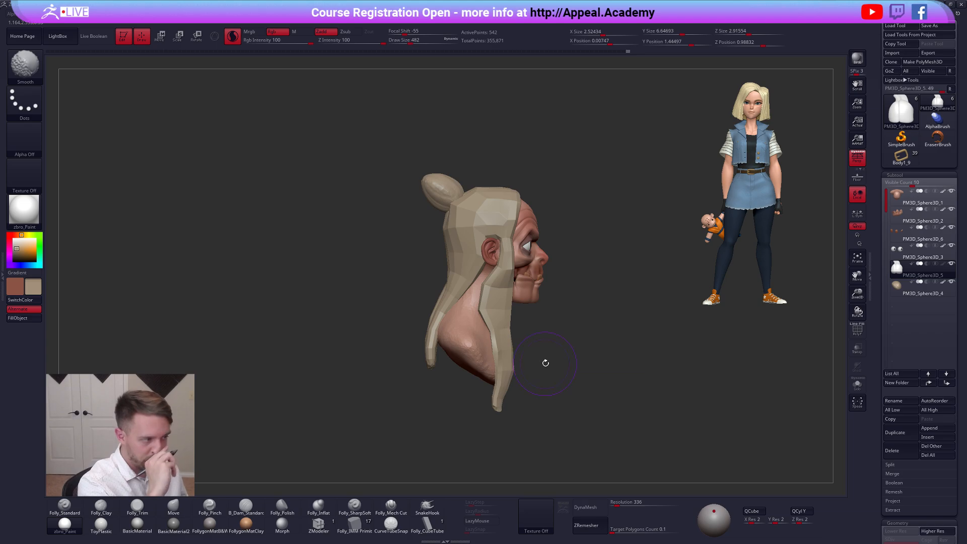
key(ctrl)
alt+click(449, 192)
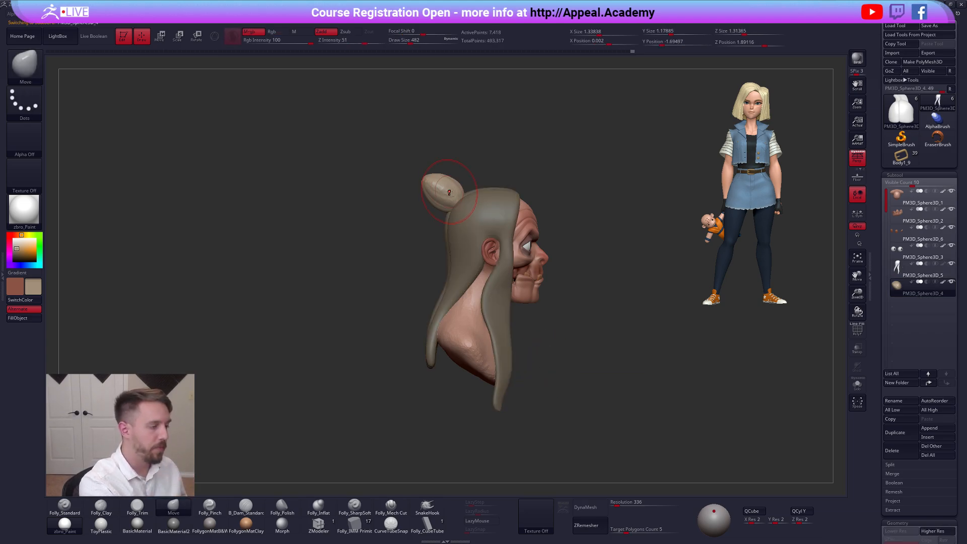
alt+click(509, 225)
Choose the Folly_Standard brush, set its Rgb intensity to 100 and swap the main and secondary colors
key(1)
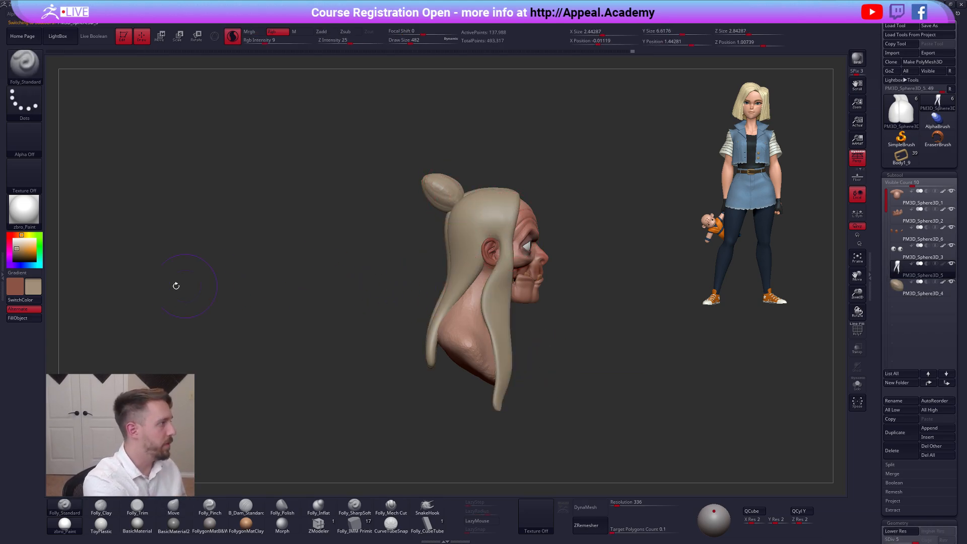
click(296, 40)
drag(296, 40, 313, 40)
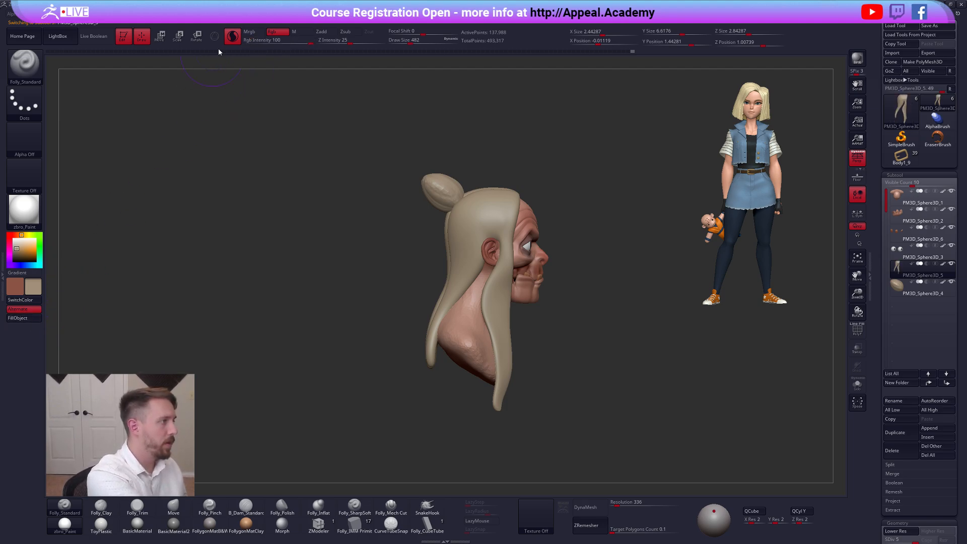
key(v)
Show the reference painting, sample its dark brown hair shade as the secondary color and set the draw size to 742
key(s)
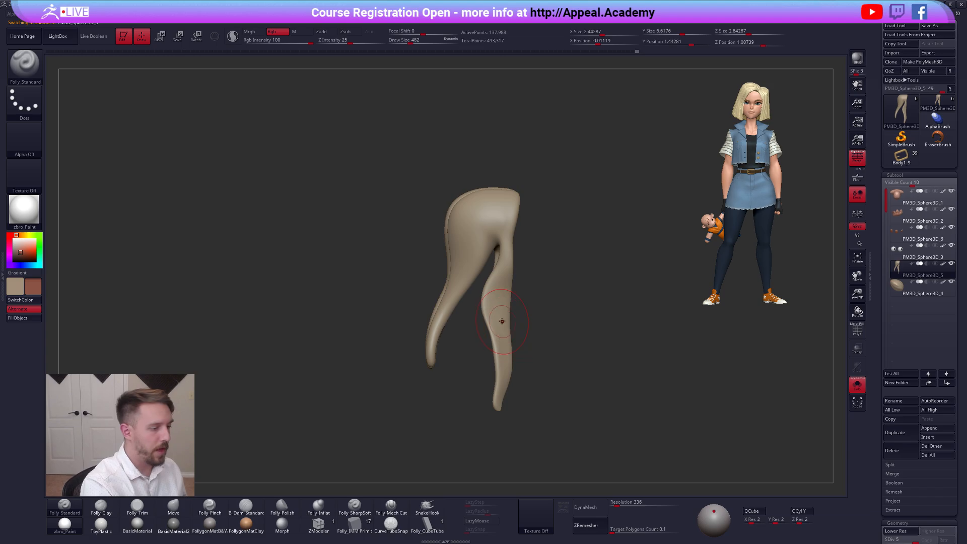
drag(527, 316, 487, 322)
key(s)
key(shift+z)
key(z)
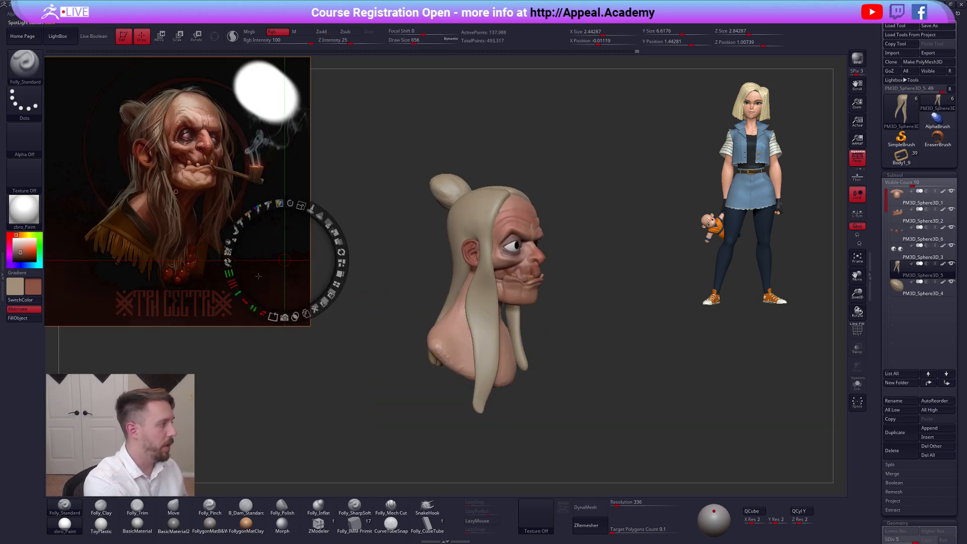
key(c)
key(z)
key(space)
drag(482, 341, 485, 340)
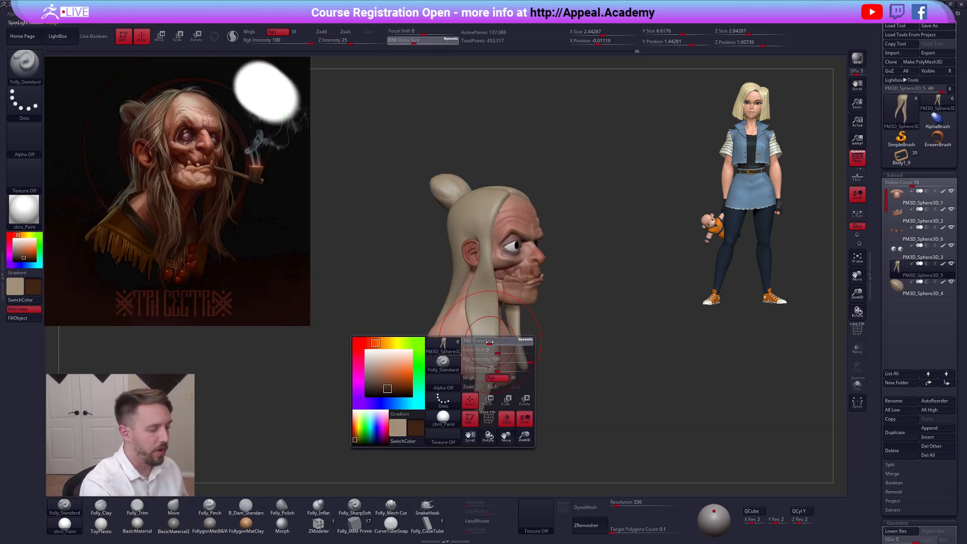
Undo the full-strength brown stroke, lower the Rgb intensity to 8 and darken the lower lengths of the long hair locks
drag(488, 377, 480, 298)
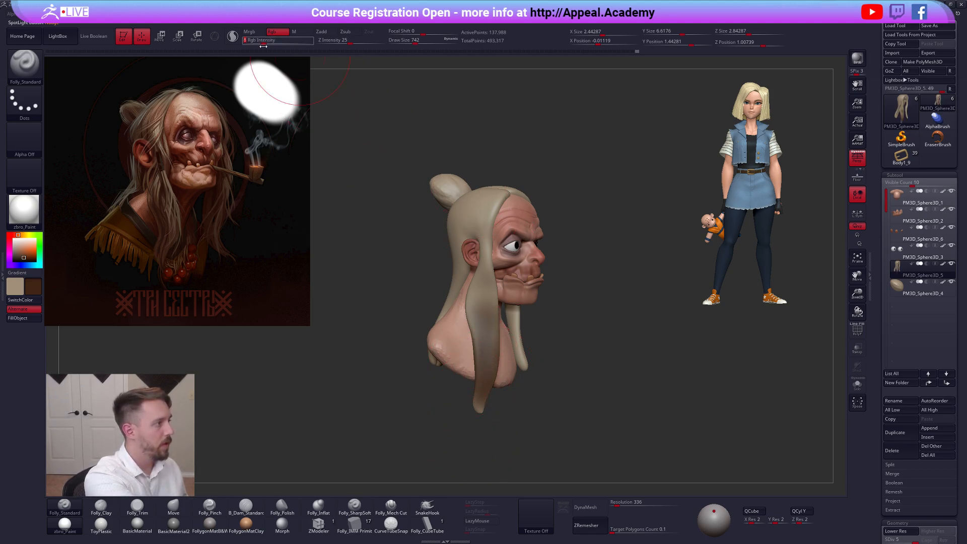
key(ctrl+z)
drag(481, 396, 482, 324)
mouse_move(630, 360)
mouse_down()
mouse_move(511, 357)
mouse_move(510, 293)
mouse_up()
mouse_move(471, 358)
mouse_down()
mouse_move(539, 356)
mouse_move(554, 393)
mouse_up()
right_drag(518, 339, 592, 348)
mouse_move(480, 247)
mouse_down()
mouse_move(468, 243)
mouse_move(402, 373)
mouse_up()
drag(503, 383, 599, 385)
drag(350, 244, 403, 401)
Isolate the hair and continue shading its remaining lengths and covered areas with dark brown
alt+drag(463, 378, 543, 387)
alt+drag(543, 387, 620, 436)
key(alt+s)
mouse_move(491, 246)
right_down()
mouse_move(497, 274)
mouse_move(520, 266)
right_up()
drag(518, 224, 521, 236)
key(alt+s)
mouse_move(541, 294)
right_down()
mouse_move(552, 243)
mouse_move(476, 227)
right_up()
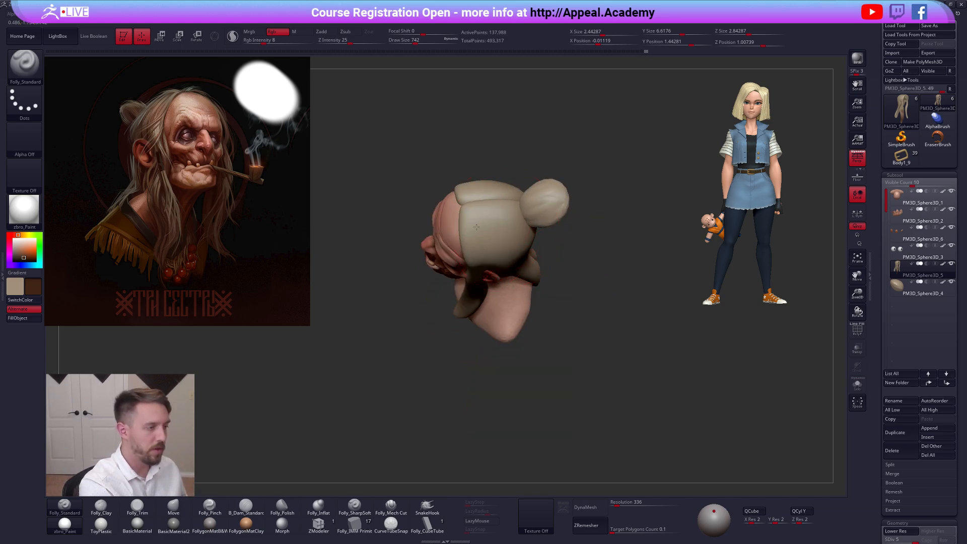
Select the hair bun and shade it softly with brown at draw size 636
alt+click(548, 200)
shift+right_drag(550, 222, 544, 198)
key(space)
drag(552, 232, 548, 230)
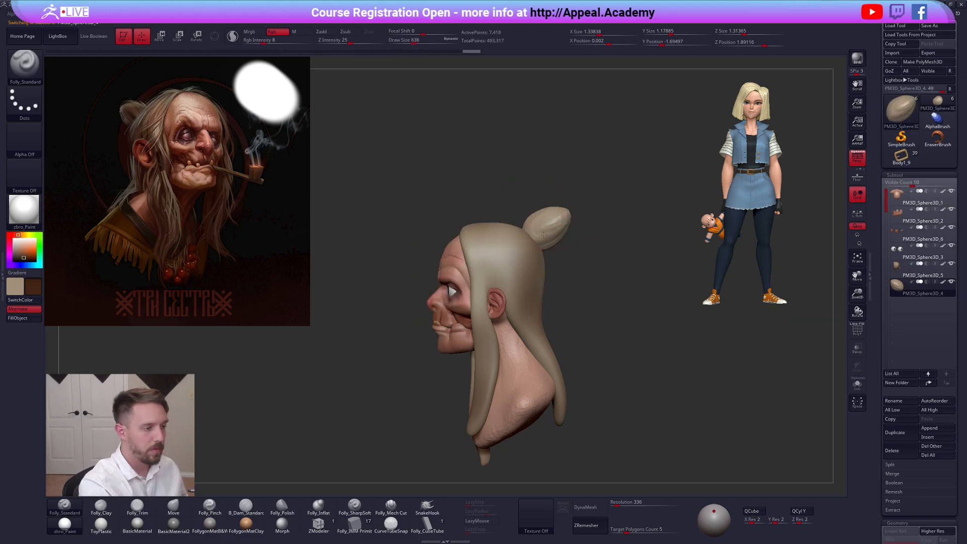
right_drag(553, 222, 548, 267)
drag(546, 211, 560, 236)
mouse_move(560, 275)
right_down()
mouse_move(558, 236)
mouse_move(531, 222)
right_up()
mouse_move(546, 267)
right_down()
mouse_move(574, 234)
mouse_move(540, 244)
mouse_move(560, 302)
right_up()
Switch to the Move brush, set its draw size to 350 and make the head the active subtool
key(b)
key(m)
key(v)
key(space)
drag(567, 285, 558, 282)
right_drag(558, 282, 599, 289)
right_drag(517, 343, 481, 336)
alt+click(476, 198)
alt+right_drag(502, 251, 527, 302)
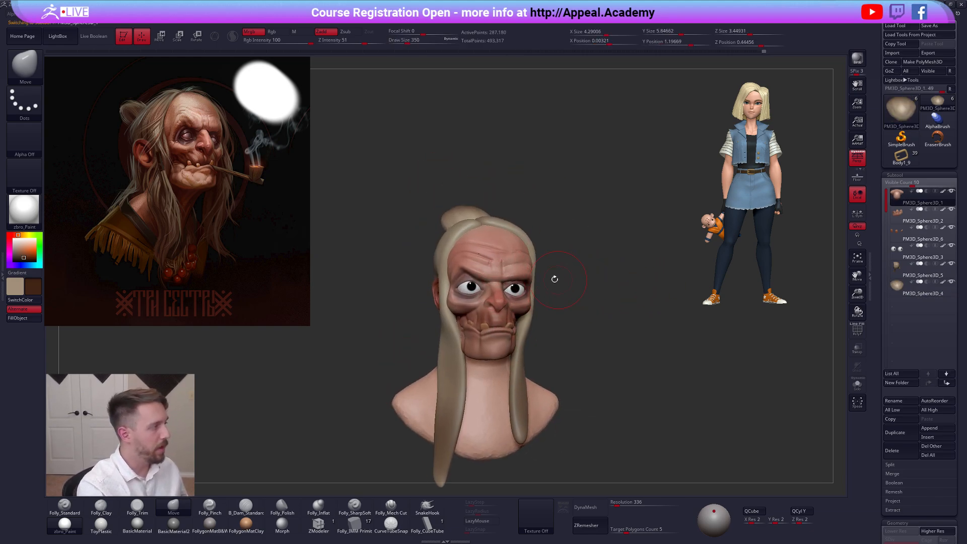
Hide the reference painting and set up the Folly_Clay brush at draw size 121 with Sculptris Pro enabled
key(shift+z)
right_drag(554, 261, 533, 282)
ctrl+right_drag(533, 282, 528, 307)
key(space)
drag(533, 265, 523, 265)
right_drag(529, 332, 536, 297)
mouse_move(554, 353)
alt+right_down()
mouse_move(537, 336)
mouse_move(551, 335)
mouse_move(519, 332)
alt+right_up()
key(2)
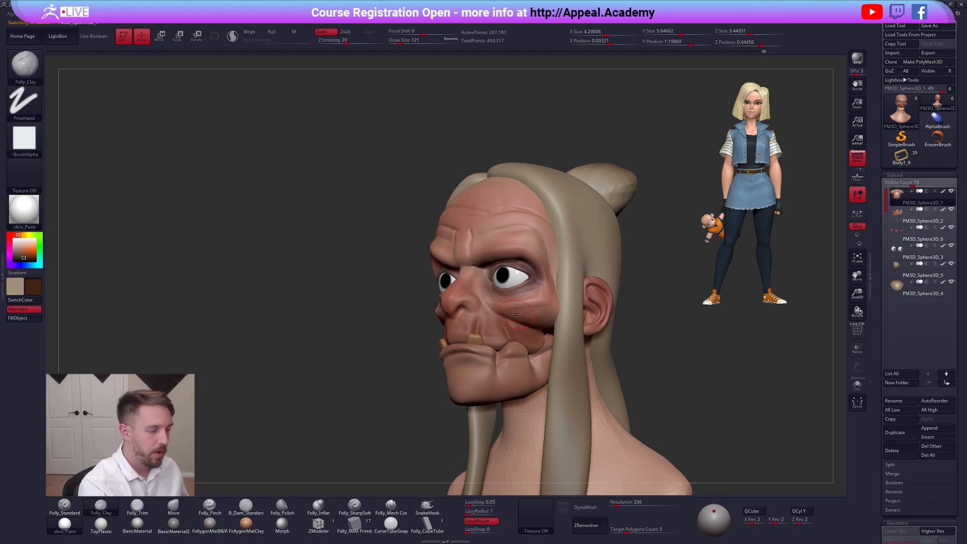
click(233, 37)
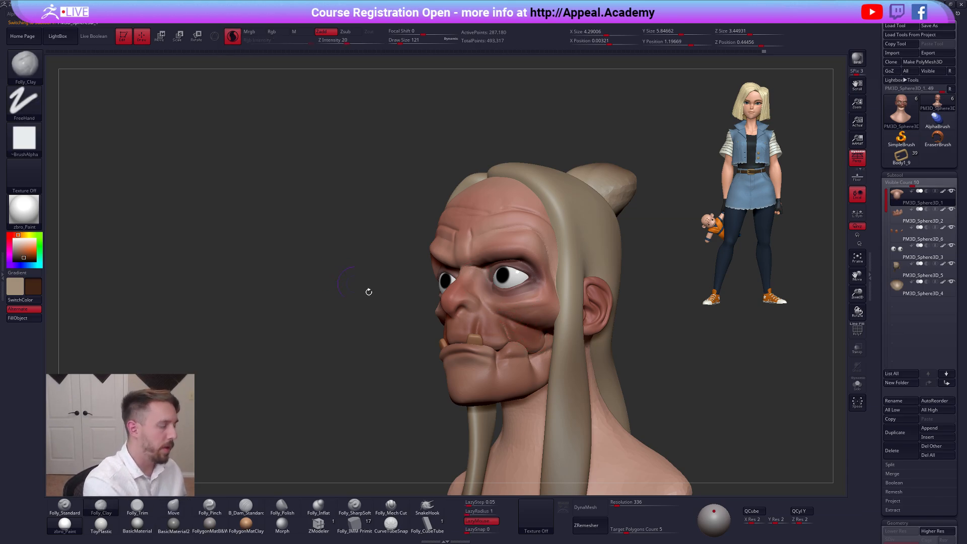
Isolate the head and sculpt clay wrinkles across the cheek, running from the ear toward the mouth
key(alt+s)
right_click(521, 311)
right_drag(529, 312, 514, 308)
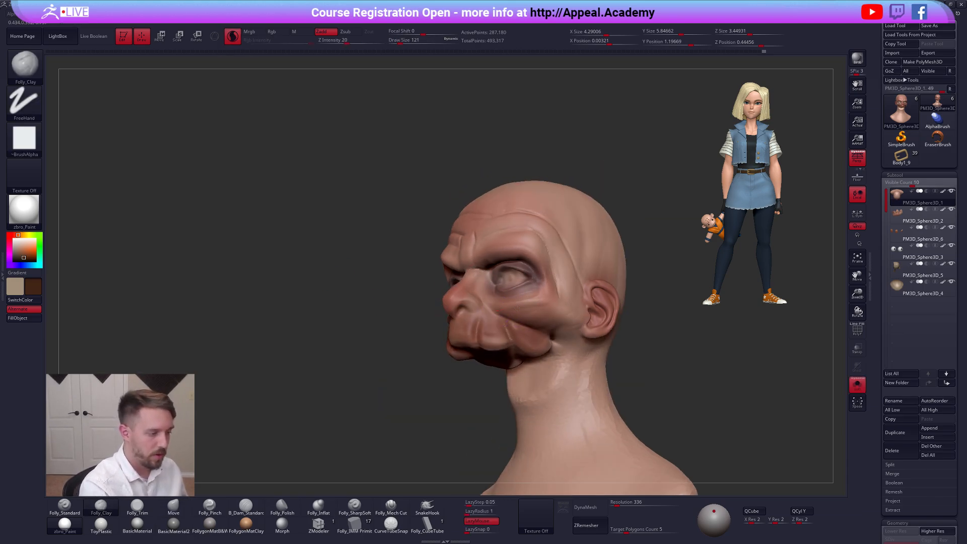
drag(568, 299, 516, 317)
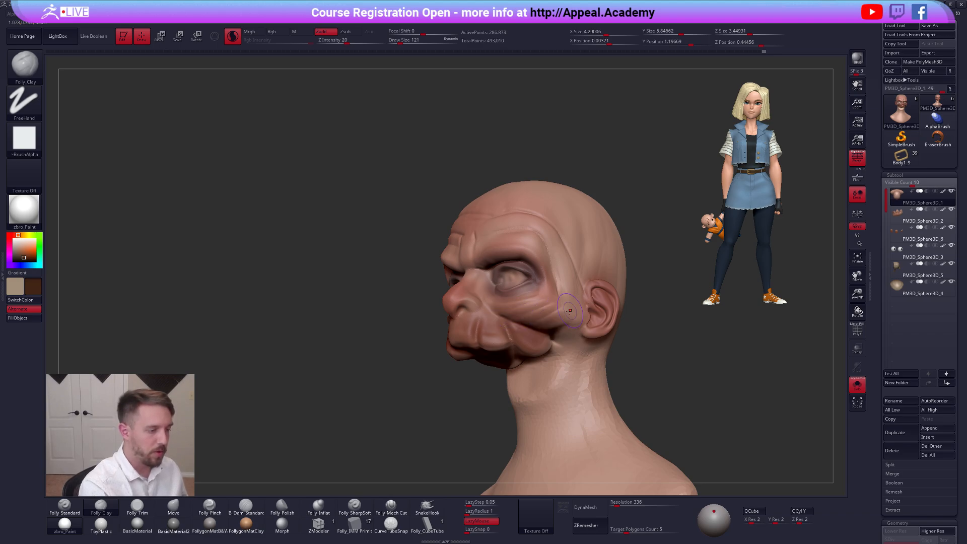
right_drag(564, 319, 551, 326)
right_drag(479, 243, 485, 252)
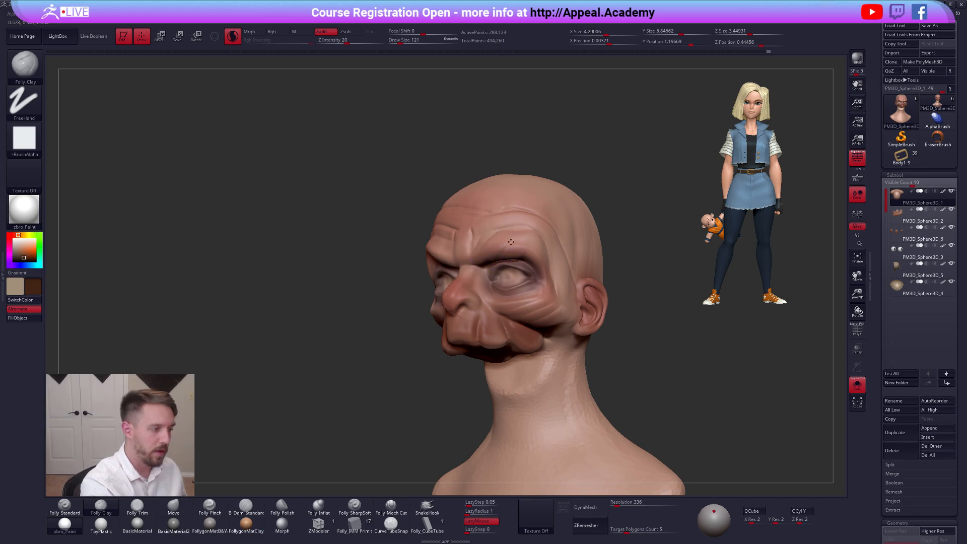
Sculpt wrinkles above the brow and around the outer eye corner, reducing the Folly_Clay draw size to 104
mouse_move(535, 227)
mouse_down()
mouse_move(509, 253)
mouse_move(553, 233)
mouse_up()
key(alt+s)
mouse_move(473, 282)
right_down()
mouse_move(510, 297)
mouse_move(511, 320)
right_up()
key(space)
drag(542, 272, 541, 272)
key(alt+s)
mouse_move(579, 276)
right_down()
mouse_move(529, 282)
mouse_move(553, 287)
right_up()
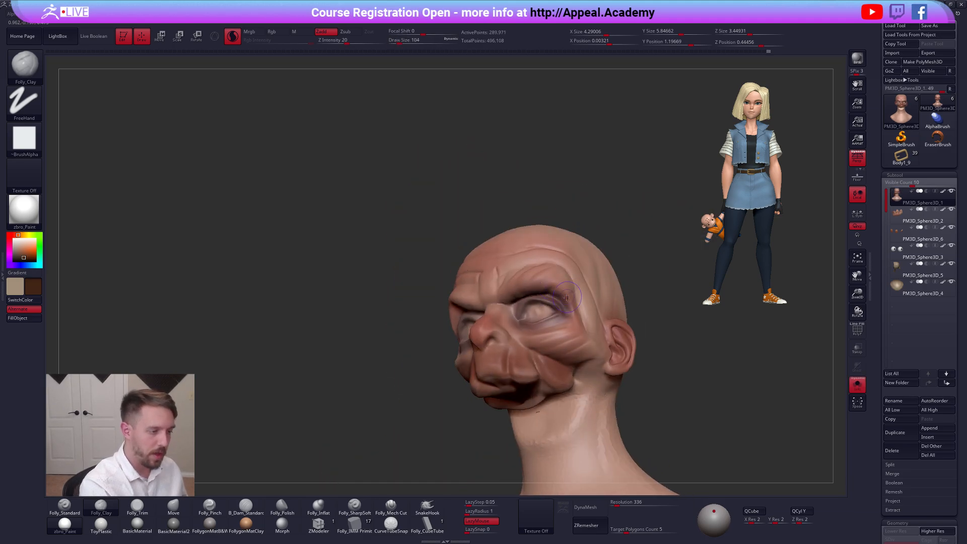
Build up skin folds across the forehead above the raised brow with Folly_Clay
mouse_move(578, 335)
right_down()
mouse_move(557, 326)
mouse_move(508, 260)
right_up()
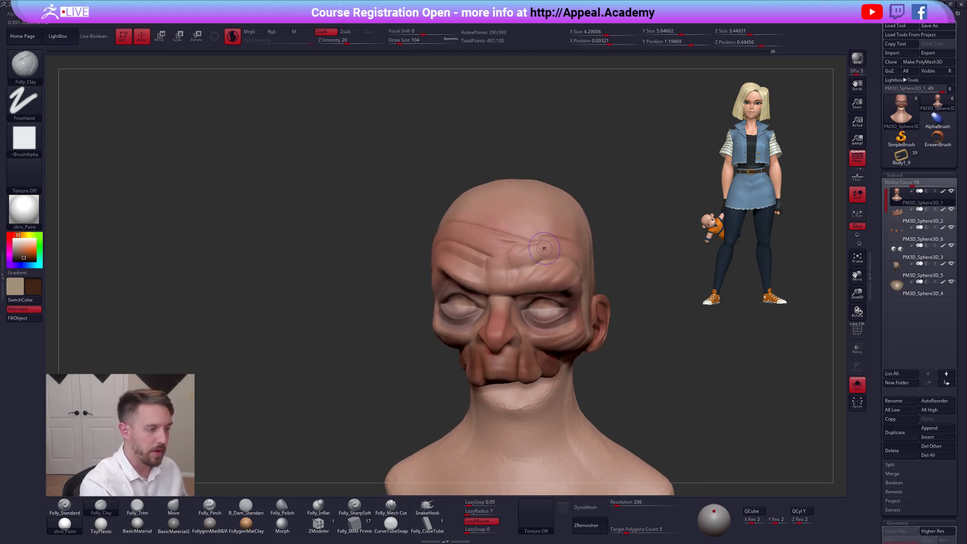
key(alt+s)
mouse_move(572, 241)
right_down()
mouse_move(548, 256)
mouse_move(579, 259)
right_up()
key(alt+s)
drag(538, 249, 542, 259)
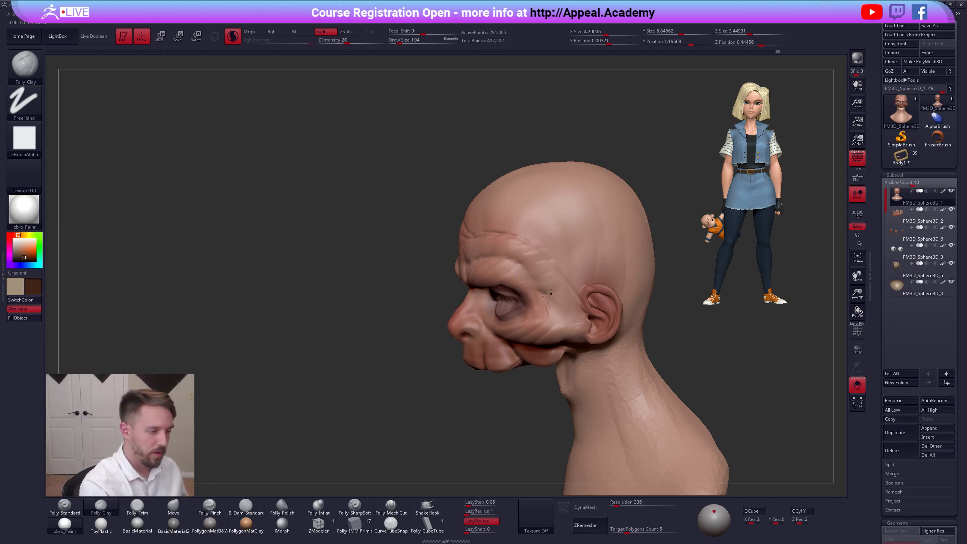
Sculpt wrinkles on the temple and upper cheek between the eye and the ear
drag(580, 289, 583, 287)
mouse_move(551, 320)
mouse_down()
mouse_move(579, 308)
mouse_move(553, 313)
mouse_move(573, 307)
mouse_move(556, 328)
mouse_up()
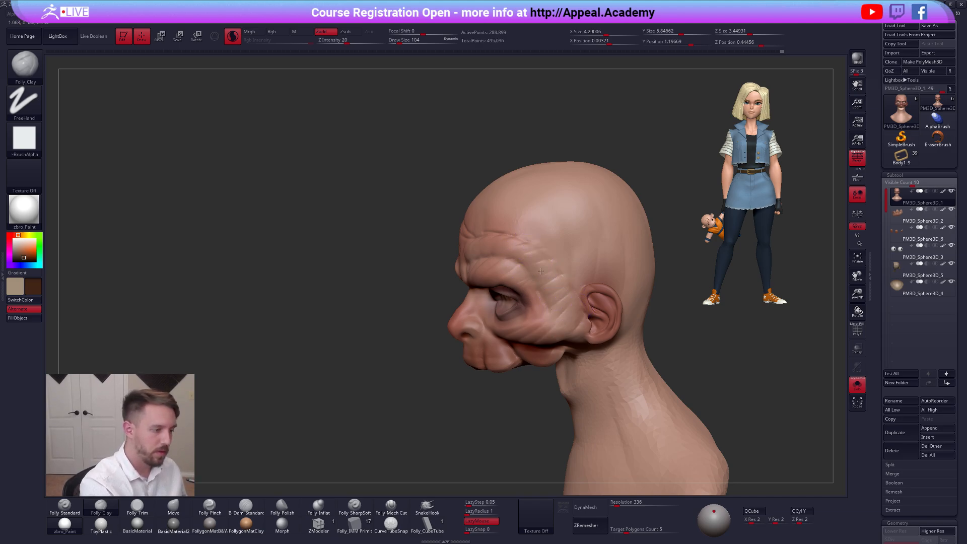
drag(554, 335, 561, 302)
mouse_move(558, 327)
right_down()
mouse_move(654, 381)
mouse_move(609, 360)
mouse_move(551, 307)
mouse_move(543, 268)
right_up()
key(alt+s)
Set the draw size to 130 and extend the clay wrinkles over the upper forehead and temple
key(alt+s)
key(space)
drag(542, 267, 546, 267)
mouse_move(546, 267)
right_down()
mouse_move(538, 290)
mouse_move(535, 277)
mouse_move(574, 276)
mouse_move(567, 262)
right_up()
mouse_move(559, 269)
mouse_down()
mouse_move(608, 243)
mouse_move(631, 242)
mouse_move(620, 262)
mouse_move(652, 261)
mouse_up()
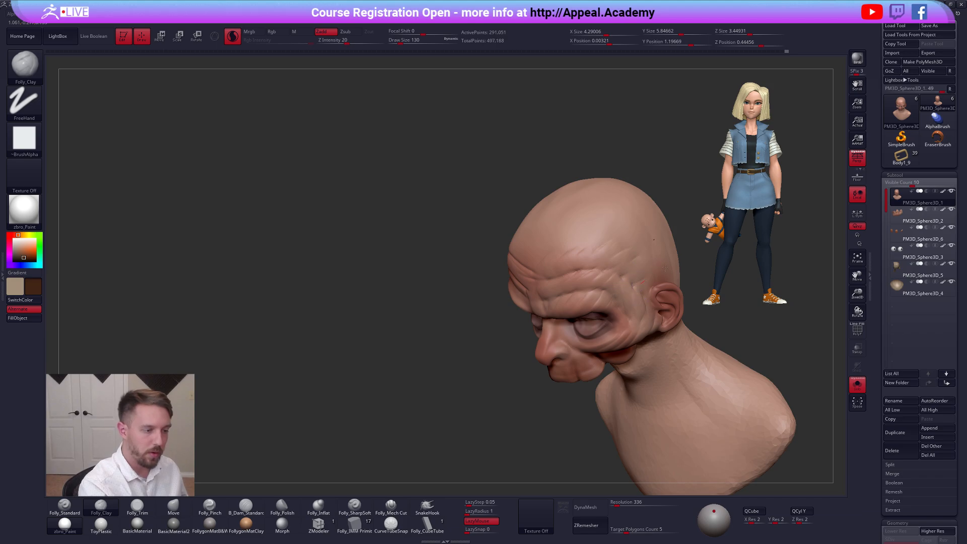
key(alt+s)
right_drag(634, 280, 705, 257)
mouse_move(579, 302)
alt+right_down()
mouse_move(549, 294)
mouse_move(535, 253)
mouse_move(563, 270)
mouse_move(544, 312)
mouse_move(492, 297)
alt+right_up()
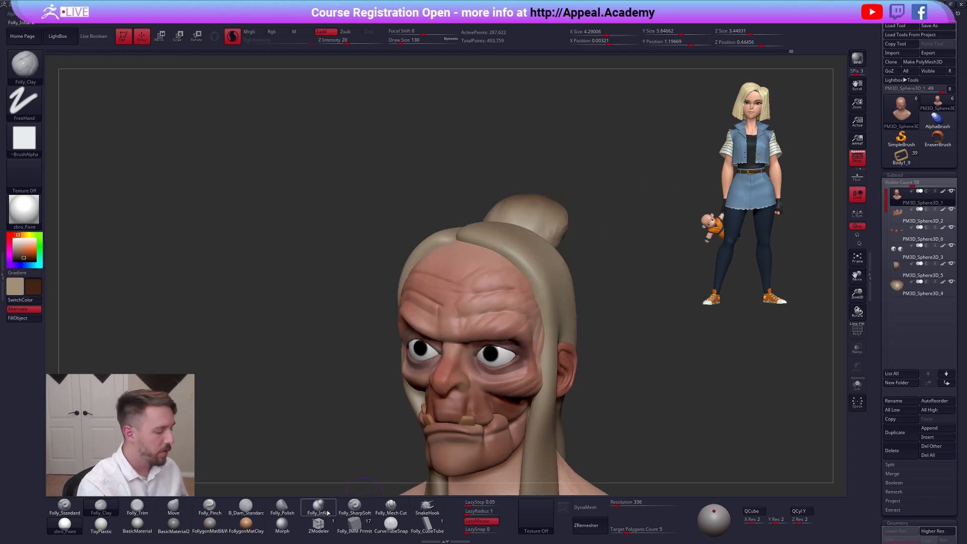
Carve sharper creases between the forehead folds with the B_Dam_Standard brush
click(246, 506)
drag(478, 318, 483, 316)
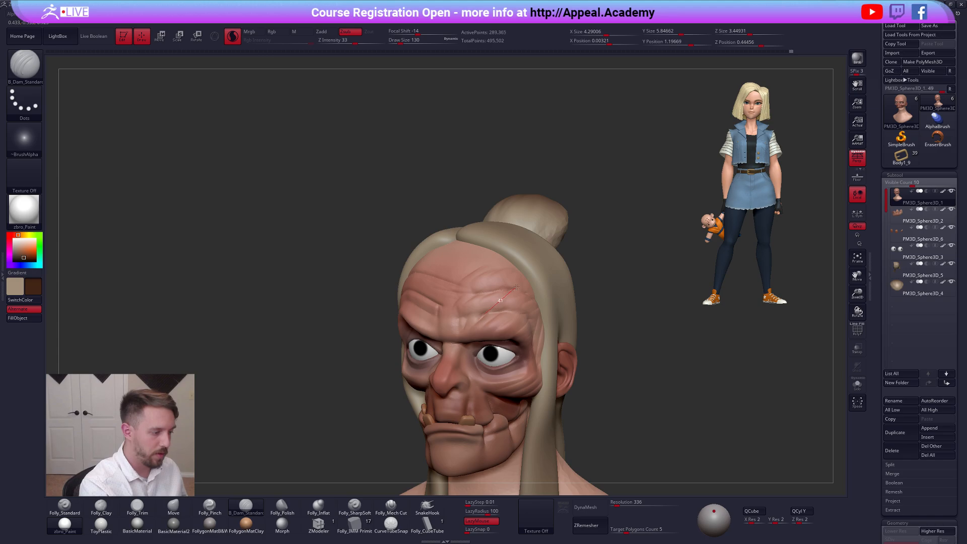
drag(522, 282, 526, 279)
right_drag(543, 298, 507, 296)
drag(501, 294, 515, 287)
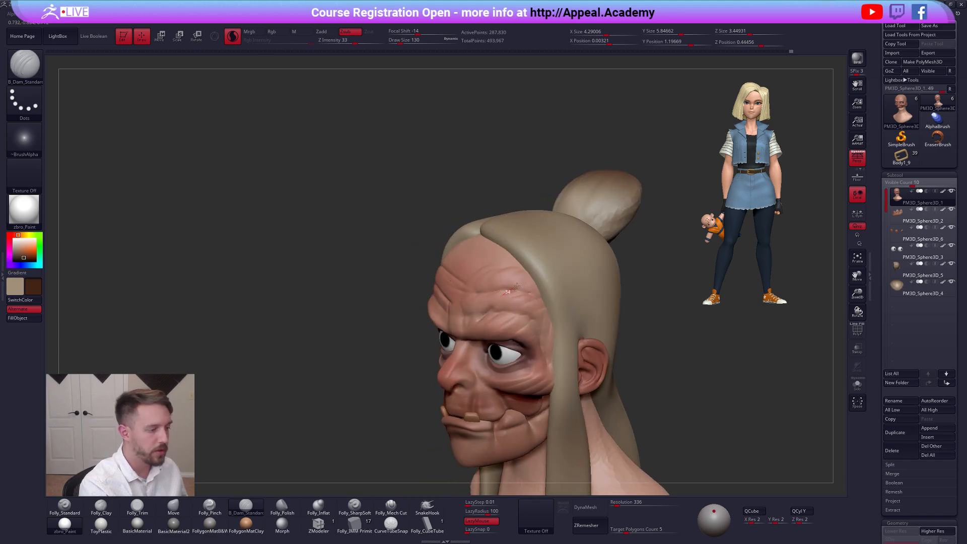
Flatten the forehead folds on the opposite side of the head with the Folly_Trim brush
right_drag(515, 296, 631, 293)
right_drag(630, 367, 657, 379)
mouse_move(634, 383)
ctrl+mouse_down()
mouse_move(636, 396)
mouse_move(583, 371)
ctrl+mouse_up()
key(3)
drag(489, 276, 540, 271)
drag(466, 299, 481, 302)
ctrl+drag(625, 373, 637, 385)
drag(614, 373, 654, 378)
Return to the Folly_Clay brush and build up more wrinkles across the forehead
key(2)
drag(519, 284, 535, 310)
mouse_move(619, 368)
mouse_down()
mouse_move(679, 370)
mouse_move(637, 385)
mouse_up()
drag(654, 372, 604, 375)
mouse_move(539, 329)
mouse_down()
mouse_move(538, 302)
mouse_move(530, 306)
mouse_move(554, 292)
mouse_up()
ctrl+drag(625, 373, 636, 385)
drag(619, 370, 665, 378)
mouse_move(535, 283)
mouse_down()
mouse_move(546, 284)
mouse_move(520, 273)
mouse_move(525, 286)
mouse_move(486, 302)
mouse_move(461, 295)
mouse_up()
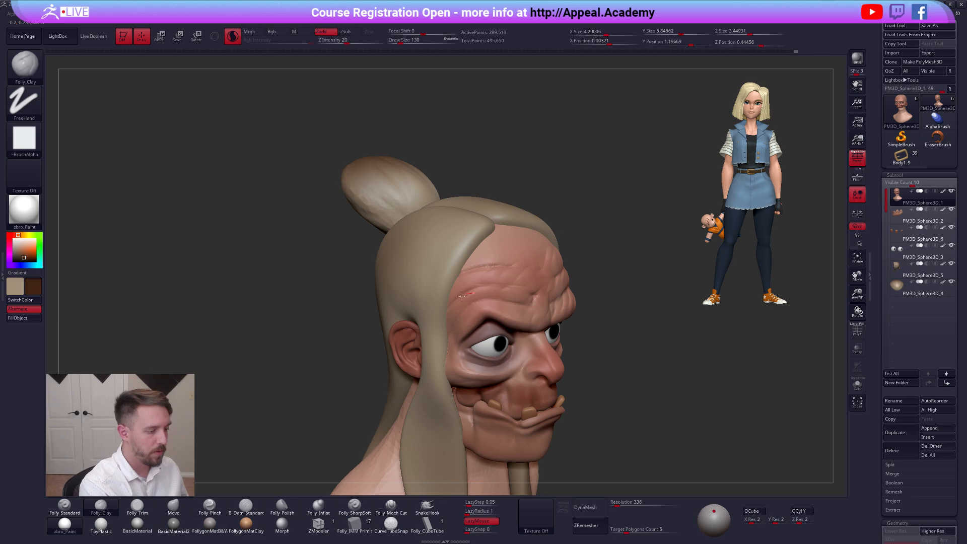
right_drag(488, 286, 520, 285)
Isolate the head and sculpt long folds from the side of the forehead down the temple to the ear
mouse_move(494, 276)
mouse_down()
mouse_move(435, 324)
mouse_move(416, 363)
mouse_up()
key(alt+s)
mouse_move(480, 283)
mouse_down()
mouse_move(412, 360)
mouse_move(428, 358)
mouse_up()
drag(448, 311, 417, 365)
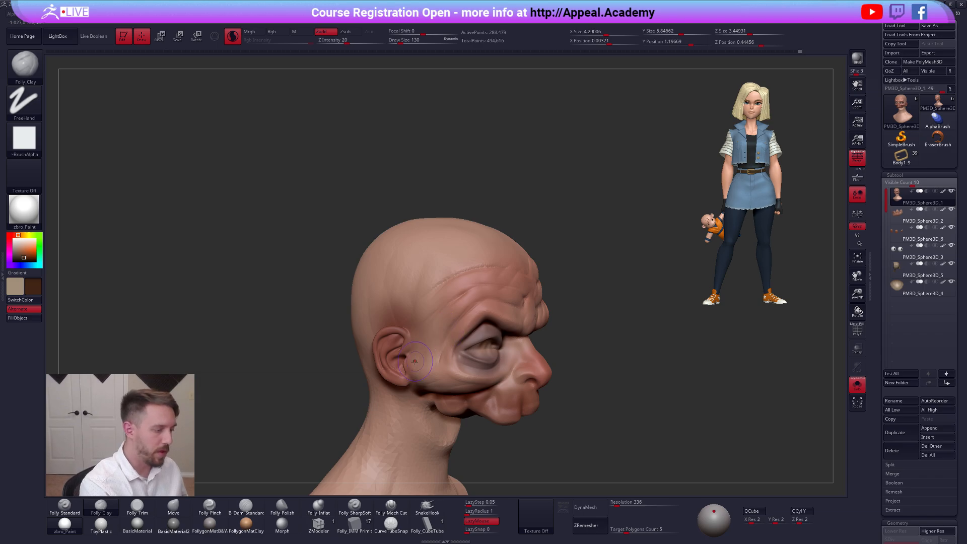
drag(475, 296, 455, 318)
drag(460, 282, 415, 334)
drag(455, 271, 419, 345)
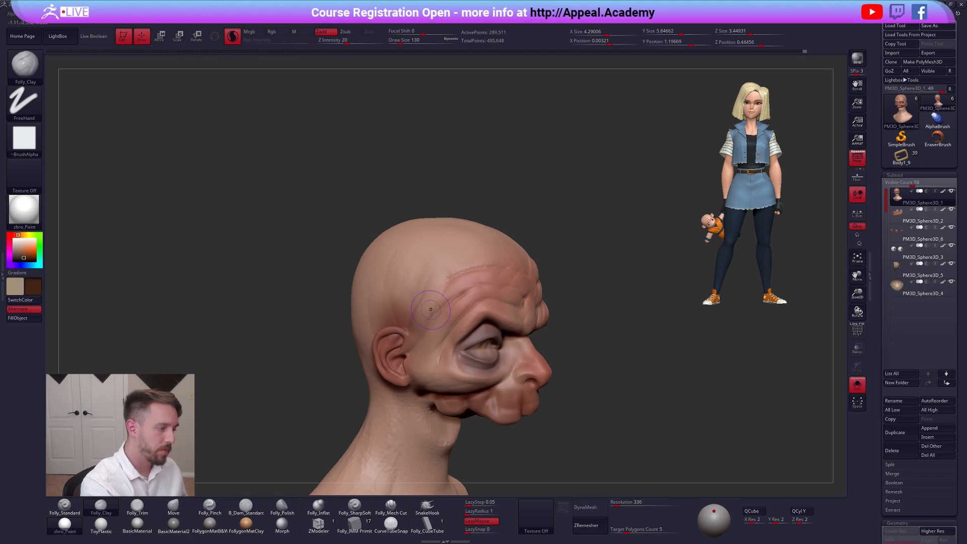
drag(473, 259, 439, 308)
Flatten the temple and forehead folds with the Folly_Trim brush at draw size 170
mouse_move(482, 295)
right_down()
mouse_move(363, 302)
mouse_move(388, 261)
right_up()
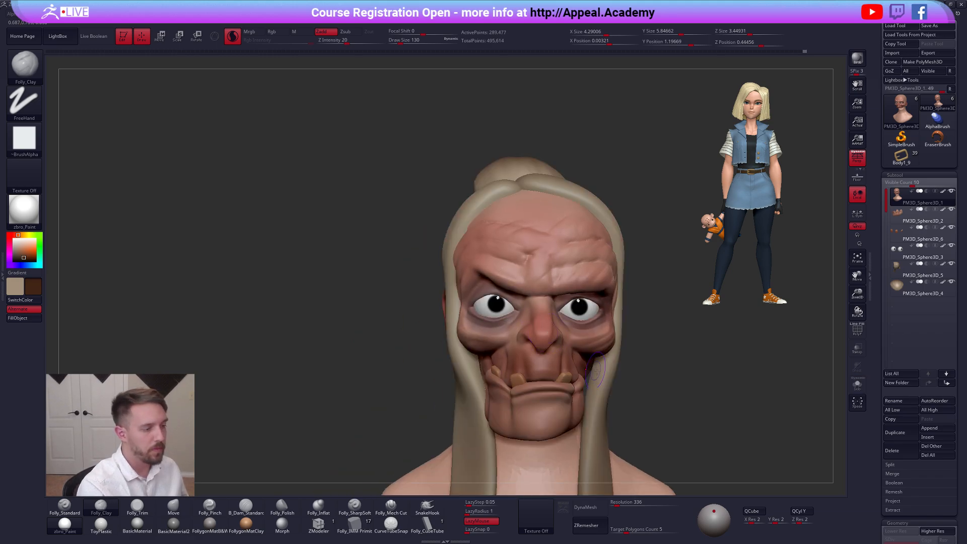
alt+right_drag(602, 390, 583, 361)
key(alt+s)
key(bracketright)
right_drag(471, 230, 588, 234)
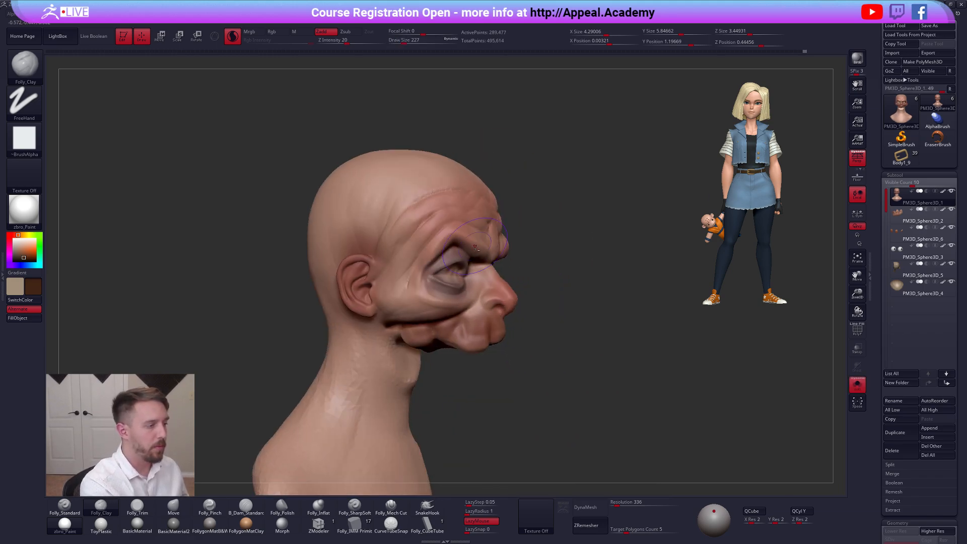
alt+right_drag(400, 241, 470, 271)
key(3)
key(space)
drag(504, 250, 501, 248)
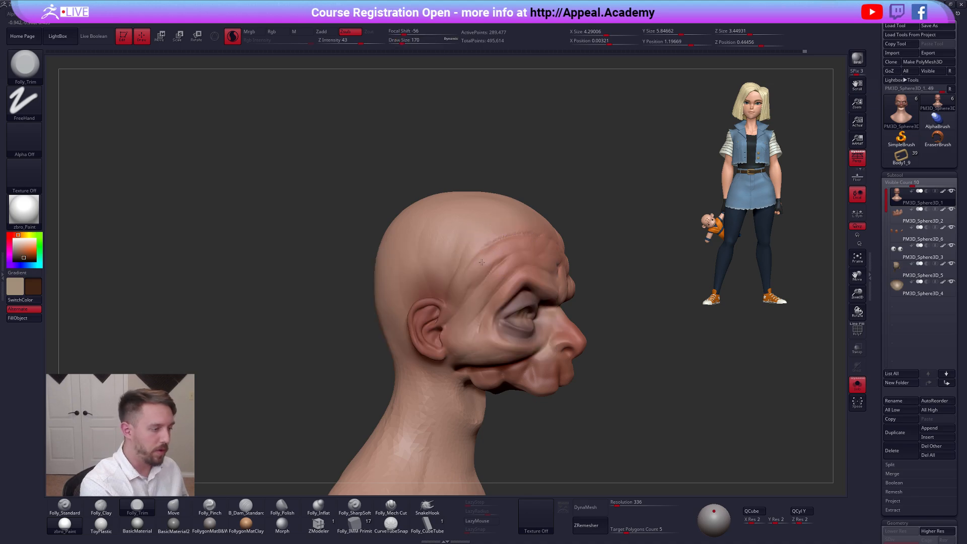
mouse_move(462, 285)
right_down()
mouse_move(436, 307)
mouse_move(619, 308)
right_up()
mouse_move(551, 282)
mouse_down()
mouse_move(535, 258)
mouse_move(568, 309)
mouse_up()
mouse_move(567, 308)
right_down()
mouse_move(623, 346)
mouse_move(627, 405)
mouse_move(641, 418)
mouse_move(473, 319)
mouse_move(427, 330)
mouse_move(397, 299)
mouse_move(555, 339)
right_up()
right_click(424, 330)
Add Folly_Clay folds along the top of the forehead toward the scalp at draw size 192
key(2)
key(alt+s)
key(alt+s)
key(alt+s)
right_drag(529, 264, 496, 241)
key(alt+s)
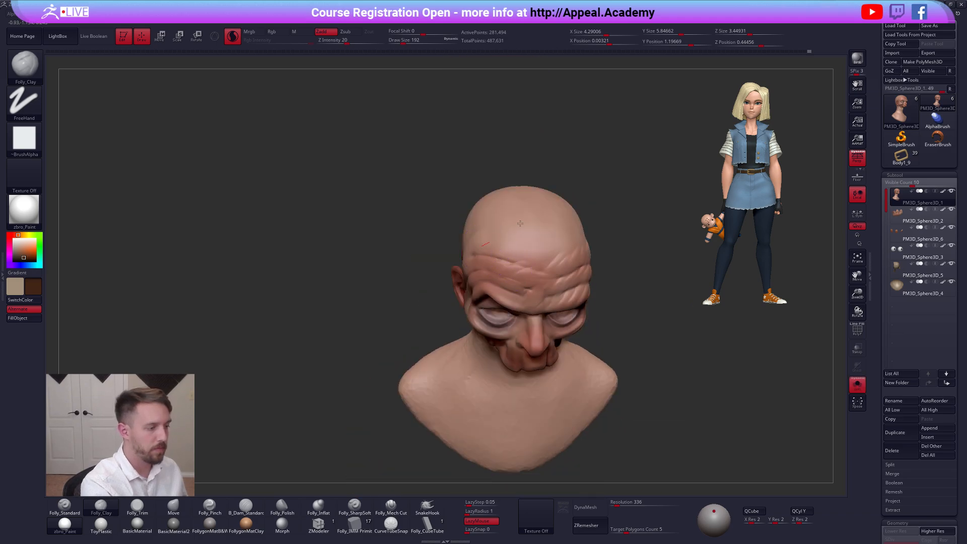
mouse_move(499, 245)
mouse_down()
mouse_move(524, 230)
mouse_move(539, 235)
mouse_move(540, 257)
mouse_move(549, 252)
mouse_move(546, 242)
mouse_move(570, 222)
mouse_move(528, 231)
mouse_move(517, 224)
mouse_move(544, 215)
mouse_up()
shift+drag(654, 432, 669, 387)
key(alt+s)
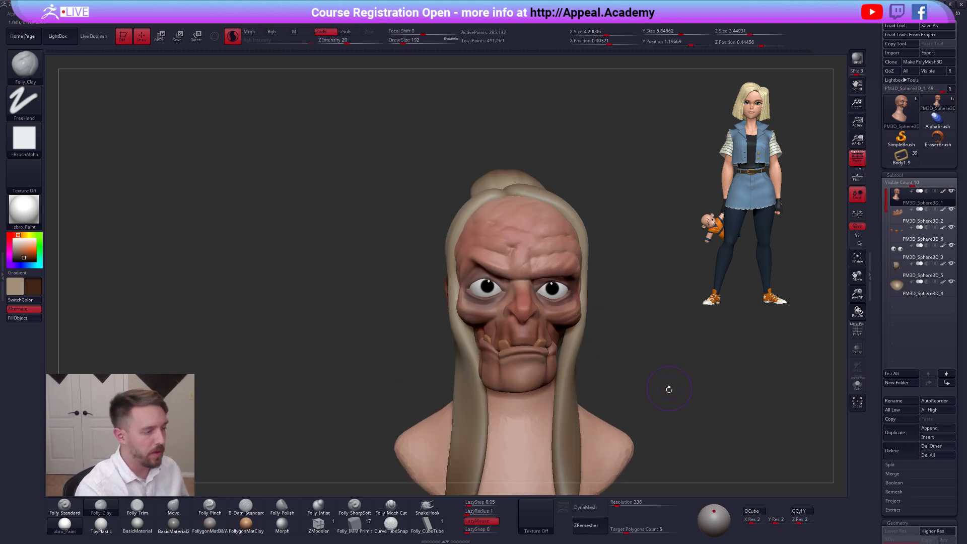
Set the Folly_Clay draw size to 170 and sculpt the back of the cheek below and in front of the ear
alt+drag(609, 368, 556, 335)
key(alt+s)
ctrl+right_drag(520, 275, 534, 252)
key([)
mouse_move(647, 353)
mouse_down()
mouse_move(596, 350)
mouse_move(575, 335)
mouse_move(579, 270)
mouse_up()
mouse_move(563, 317)
mouse_down()
mouse_move(588, 283)
mouse_move(584, 296)
mouse_up()
drag(566, 339, 563, 347)
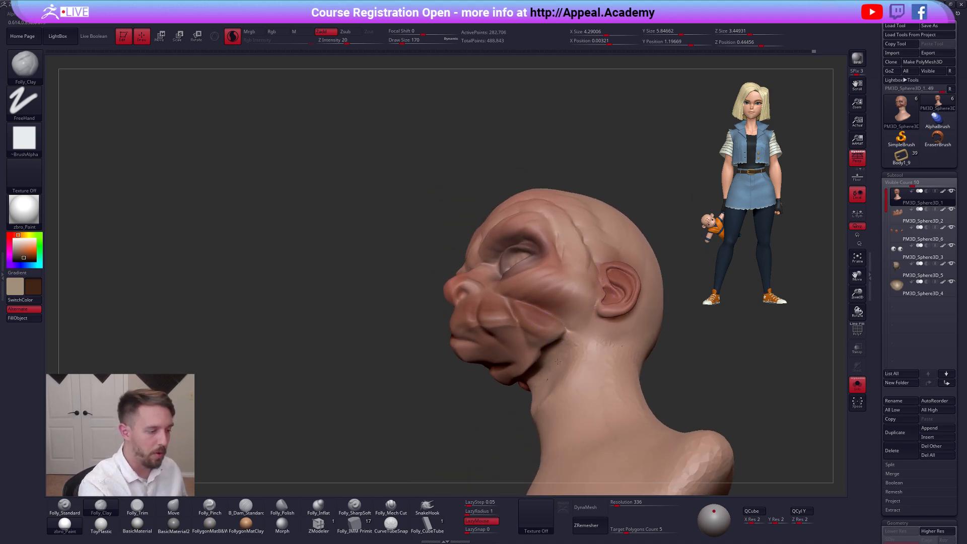
Set the draw size to 96 and shape the folds between the cheek and the upper lip
right_drag(524, 251, 525, 317)
key(space)
drag(538, 323, 524, 319)
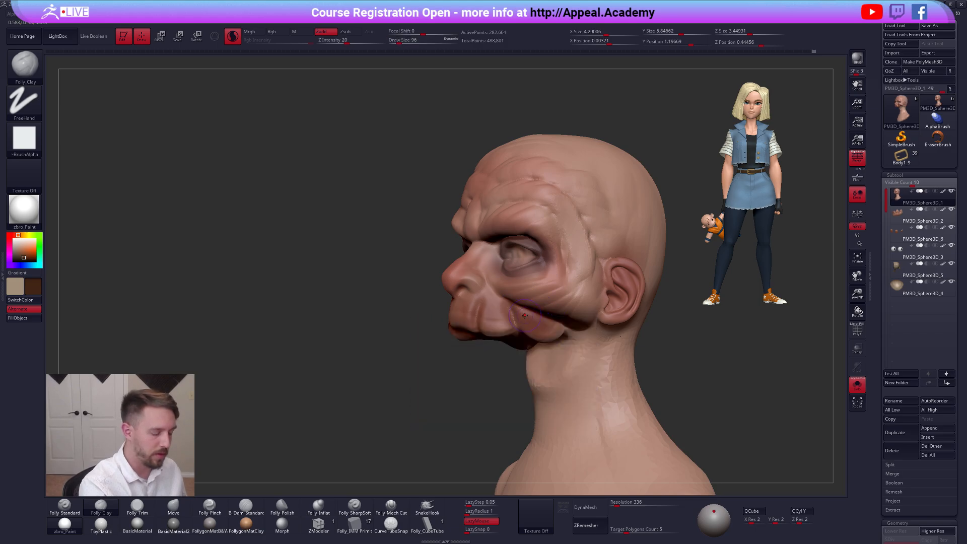
right_drag(562, 343, 516, 308)
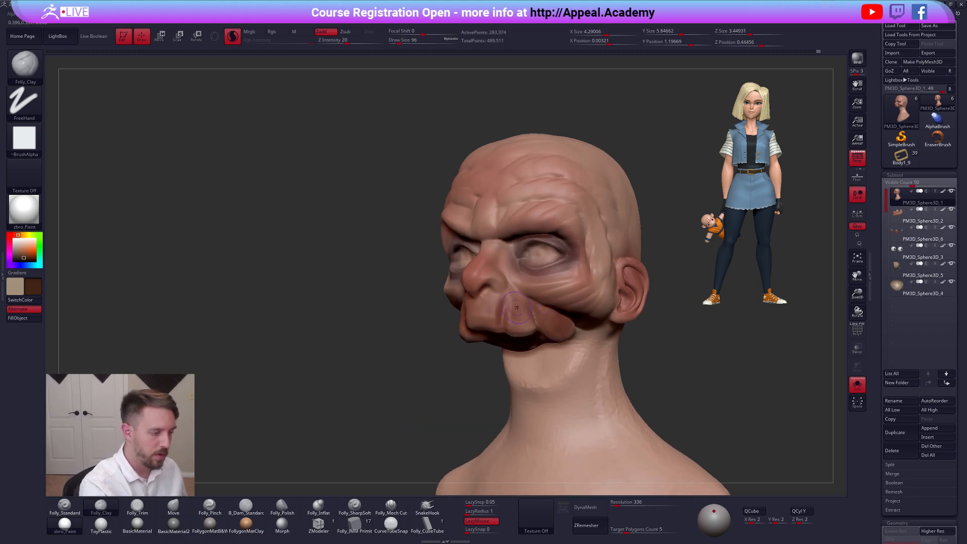
mouse_move(529, 363)
right_down()
mouse_move(509, 301)
mouse_move(534, 314)
right_up()
drag(564, 318, 562, 308)
Set the draw size to 113 and sculpt the cheek and mouth folds on the opposite side of the face
key(shift+s)
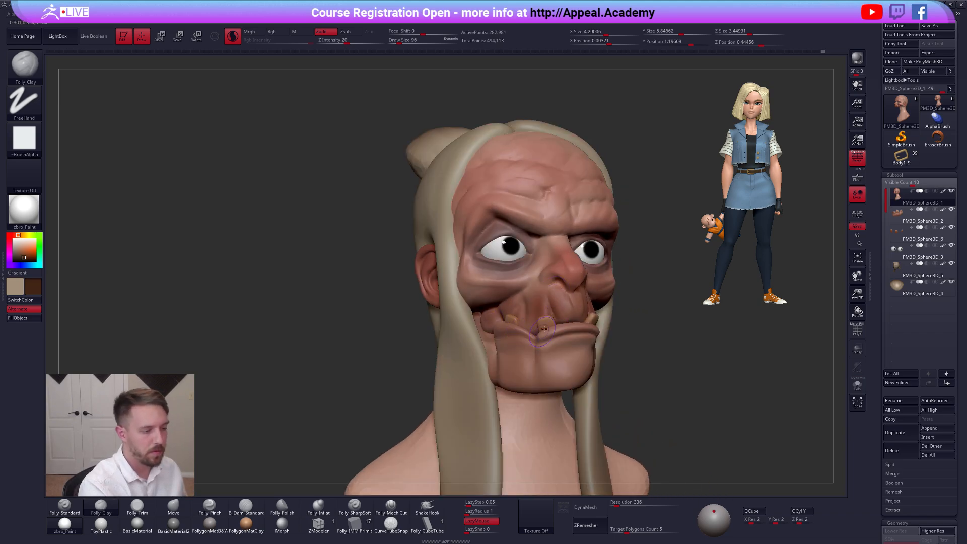
right_drag(536, 345, 562, 314)
key(shift+s)
key(space)
drag(540, 323, 544, 323)
drag(524, 292, 535, 344)
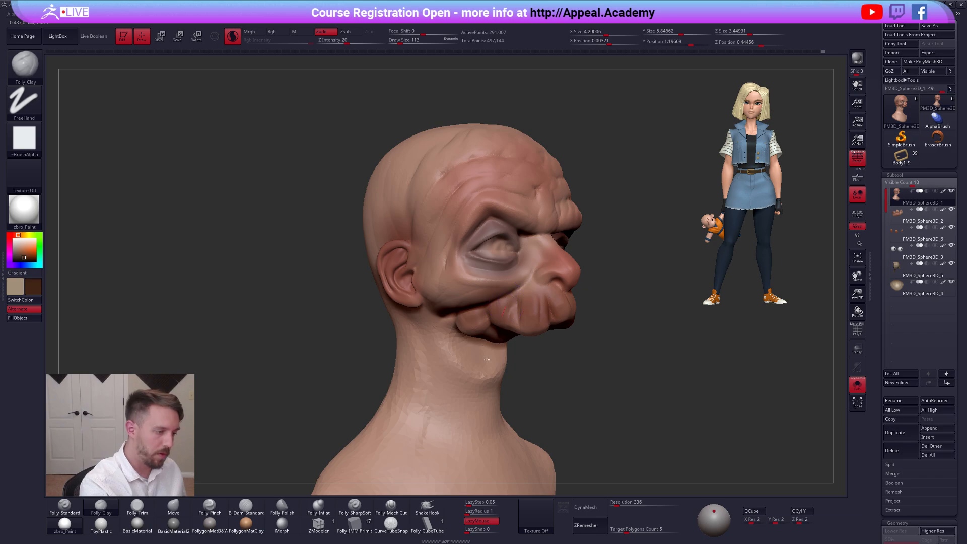
Set the Folly_Clay draw size to 67 and refine the folds at the mouth corner below the cheek
key(space)
drag(513, 322, 499, 323)
ctrl+drag(537, 364, 546, 375)
ctrl+right_drag(502, 320, 617, 424)
key(shift+s)
key(shift+s)
drag(475, 331, 484, 334)
right_drag(497, 326, 597, 387)
key(shift+s)
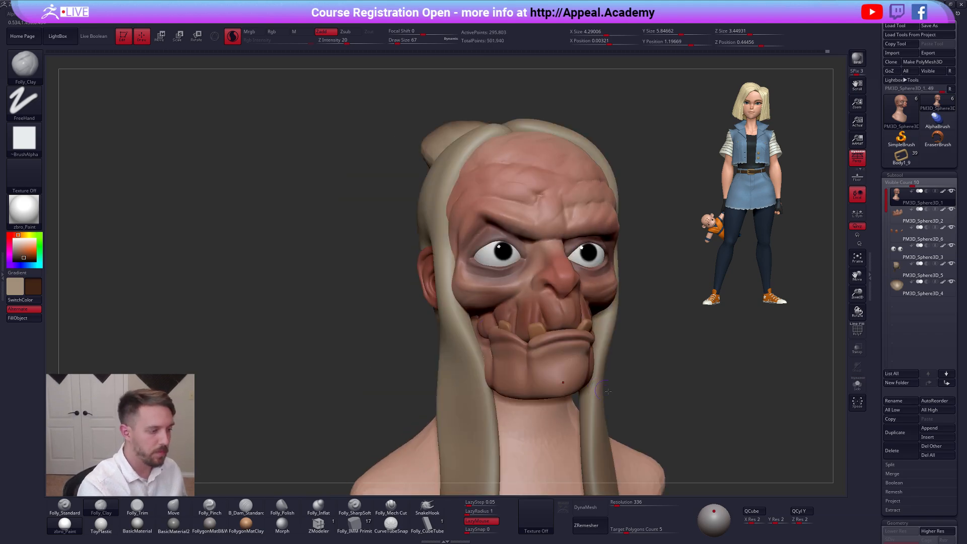
shift+right_drag(685, 408, 569, 353)
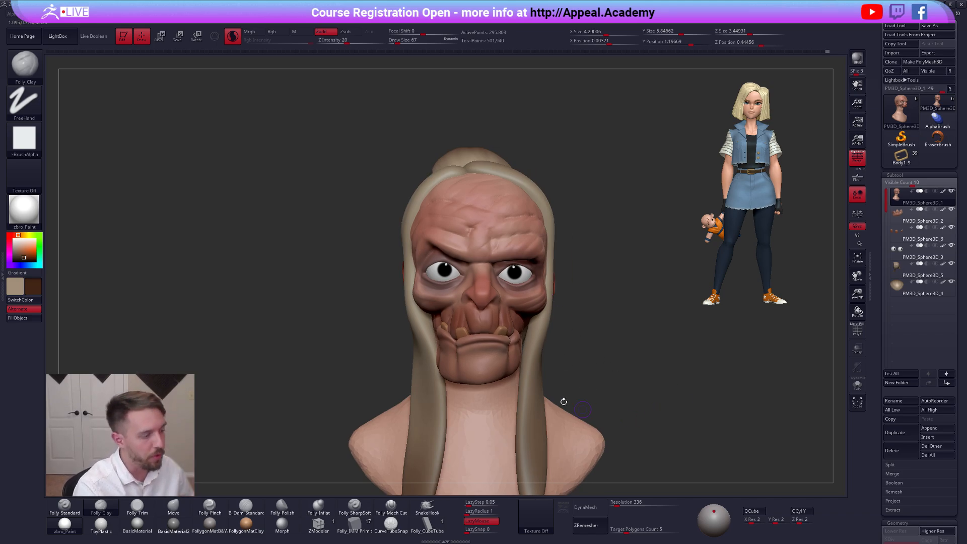
Select the lower jaw and sculpt vertical Folly_Clay wrinkles down the front of the chin at draw size 121
alt+click(493, 362)
key(shift+s)
ctrl+right_drag(481, 360, 518, 357)
key(shift+s)
key(s)
mouse_move(490, 319)
mouse_down()
mouse_move(492, 365)
mouse_move(505, 331)
mouse_move(508, 353)
mouse_up()
key(s)
drag(520, 316, 510, 364)
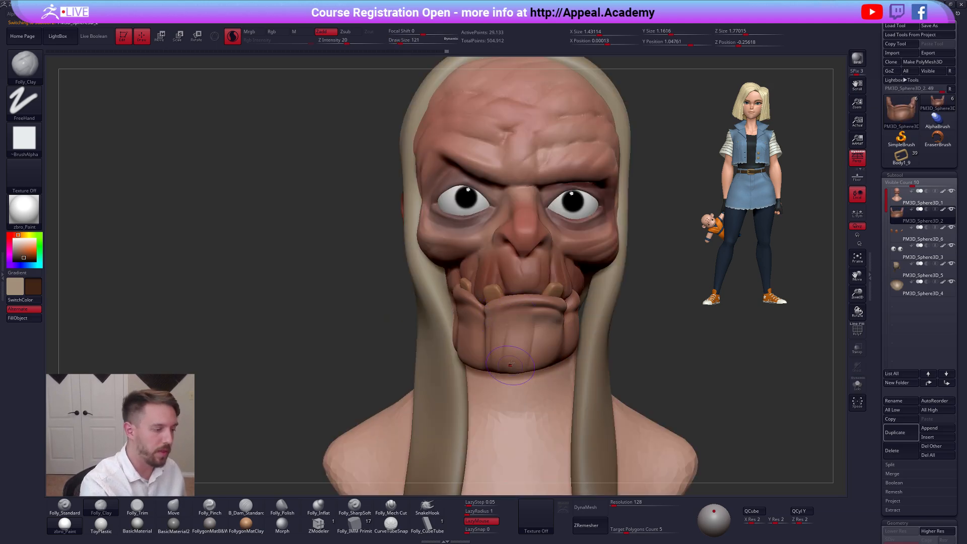
Isolate the lower jaw and sculpt vertical skin folds around the chin and along one side
key(shift+s)
right_drag(596, 402, 502, 394)
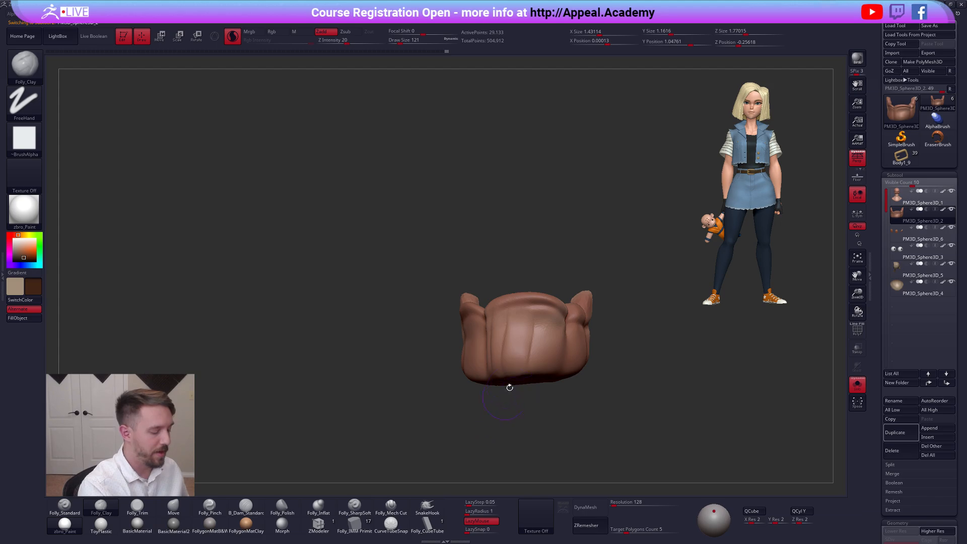
drag(528, 369, 527, 373)
right_drag(529, 414, 478, 413)
mouse_move(552, 325)
mouse_down()
mouse_move(548, 362)
mouse_move(558, 378)
mouse_up()
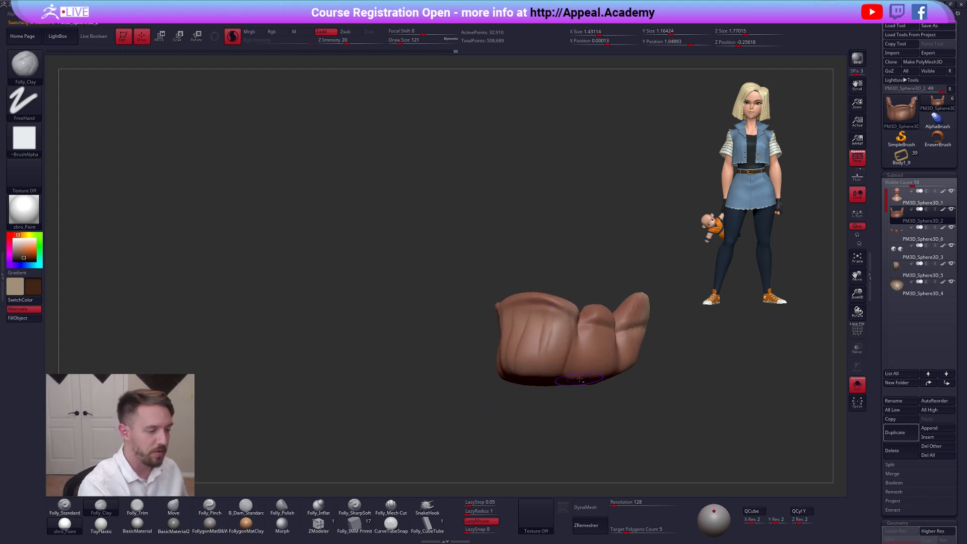
right_drag(534, 427, 503, 421)
right_drag(511, 387, 502, 388)
mouse_move(526, 339)
mouse_down()
mouse_move(509, 390)
mouse_move(537, 367)
mouse_move(539, 384)
mouse_up()
alt+right_drag(519, 434, 472, 403)
mouse_move(535, 316)
mouse_down()
mouse_move(518, 354)
mouse_move(537, 353)
mouse_up()
drag(561, 309, 550, 351)
Sculpt matching vertical folds along the opposite side of the jaw and bring back the whole bust
right_drag(428, 382, 491, 338)
mouse_move(436, 325)
mouse_down()
mouse_move(449, 378)
mouse_move(459, 380)
mouse_up()
drag(477, 324, 475, 382)
drag(375, 302, 385, 353)
drag(390, 320, 398, 368)
drag(408, 320, 415, 365)
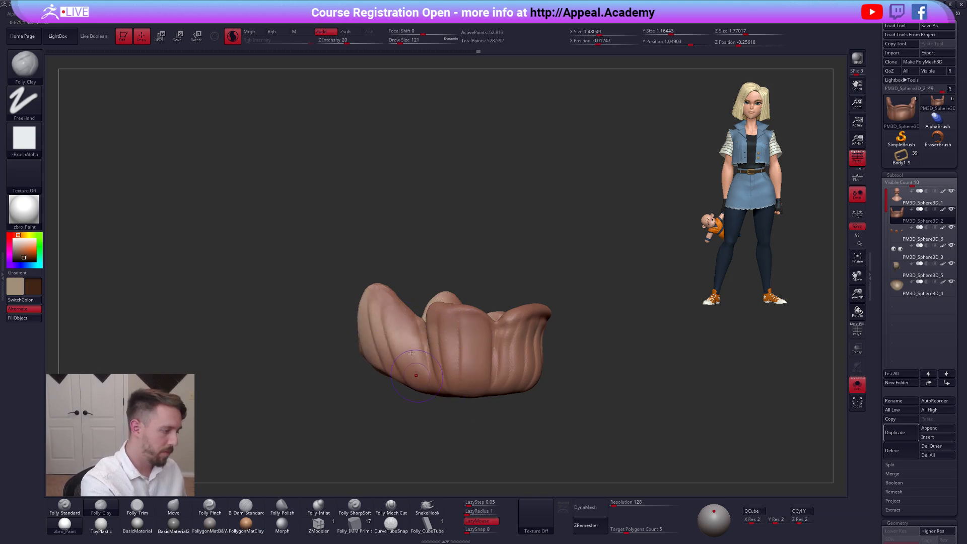
click(560, 382)
right_drag(560, 382, 471, 383)
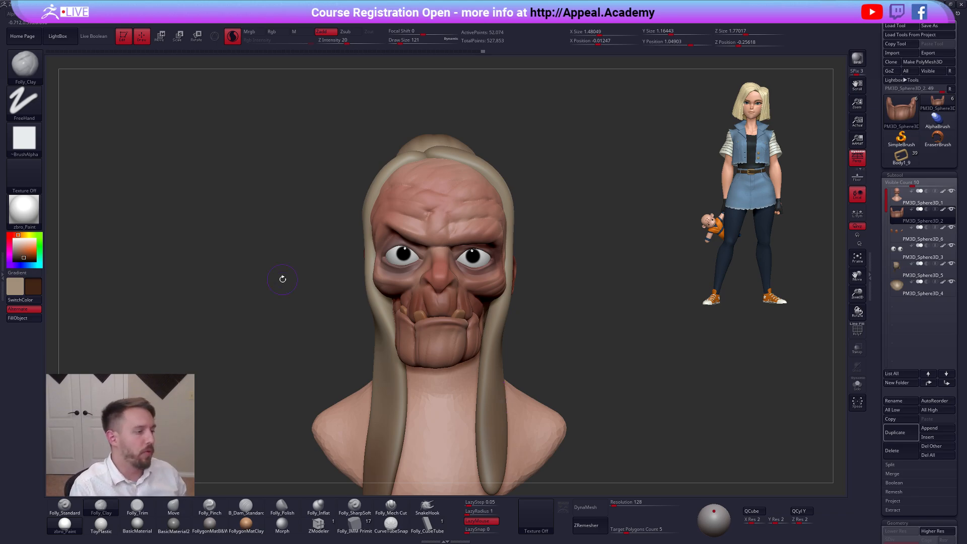
Select the head, isolate it and display its polygroups to examine how they are divided
key(shift+f)
key(shift+f)
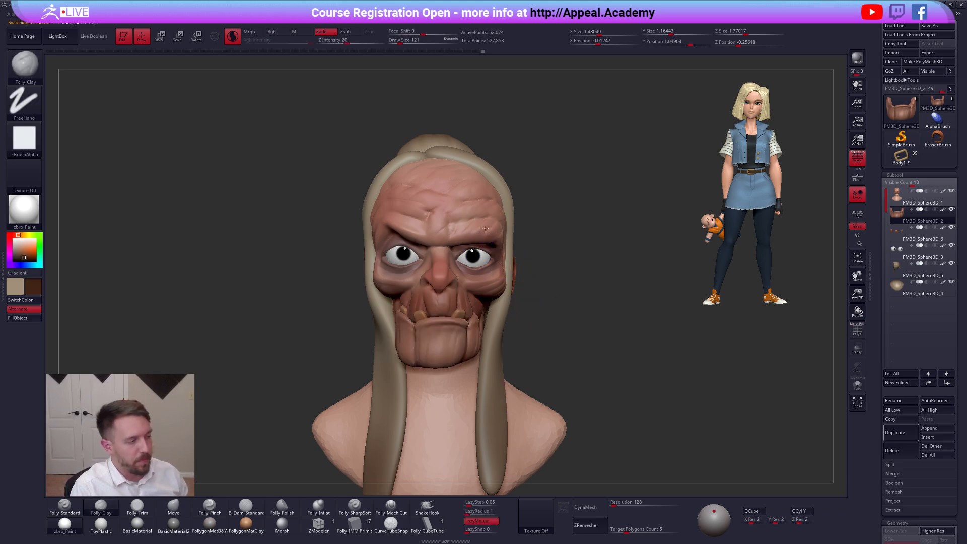
alt+click(491, 281)
key(alt+s)
drag(554, 259, 587, 307)
key(shift+f)
click(857, 330)
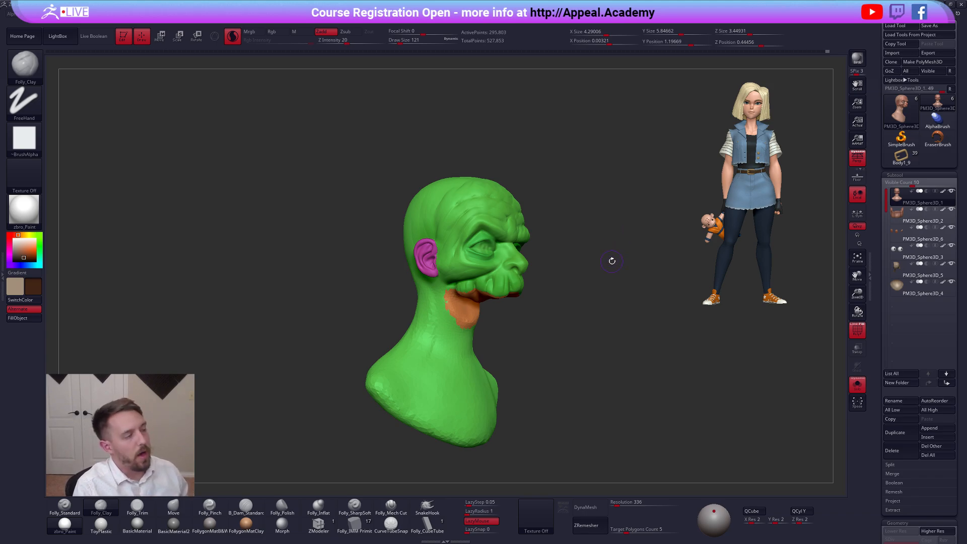
drag(602, 261, 591, 260)
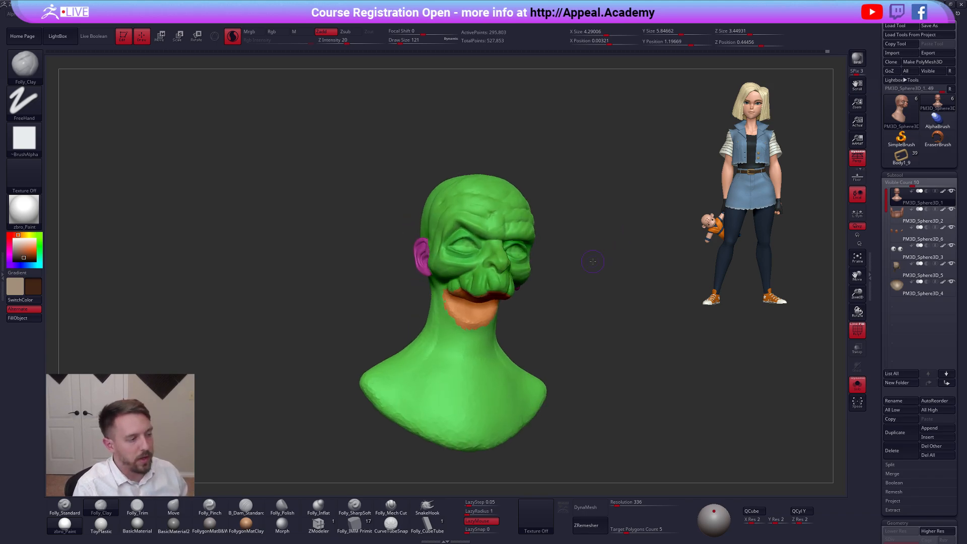
Use SelectRect to isolate the orange polygroup below the mouth, followed by the green head and neck polygroup
key(ctrl+shift)
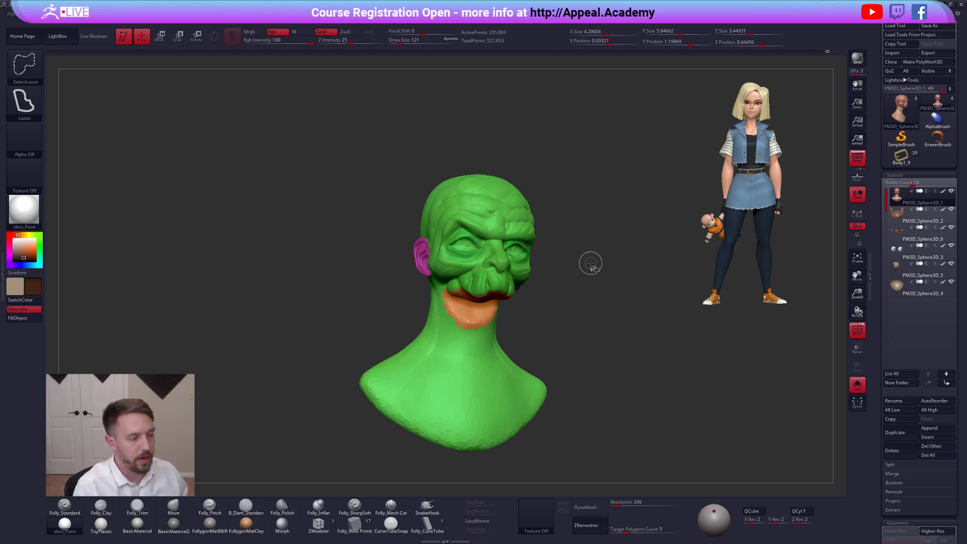
key(ctrl+shift)
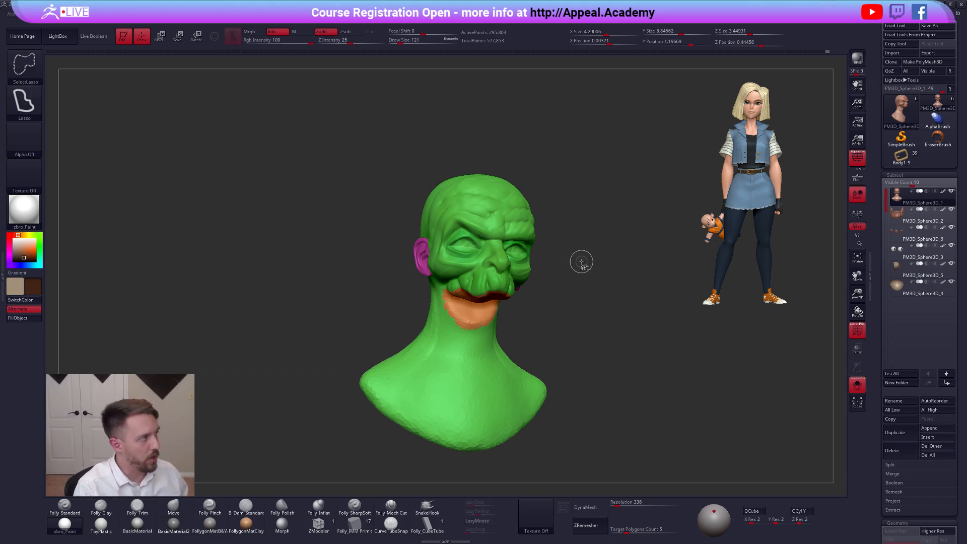
click(24, 66)
click(119, 72)
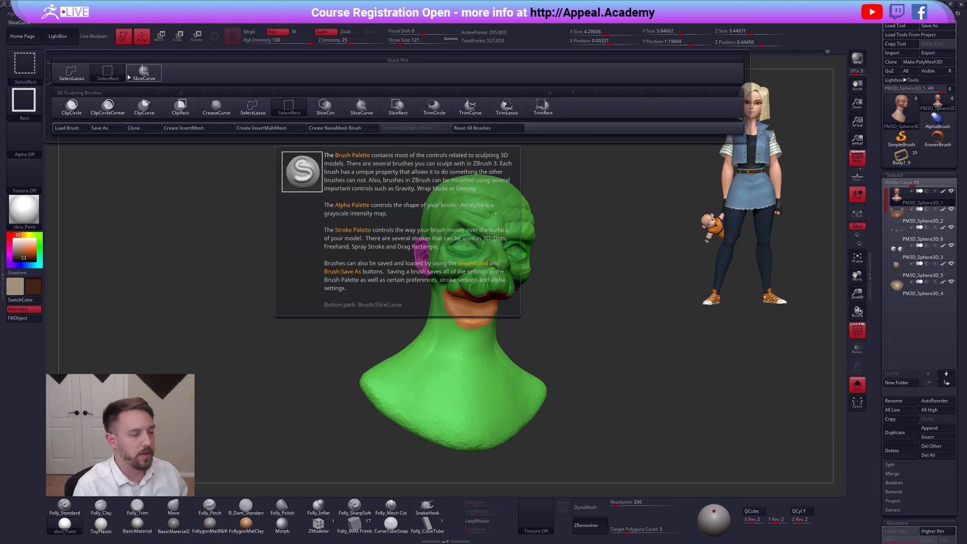
key(ctrl+shift)
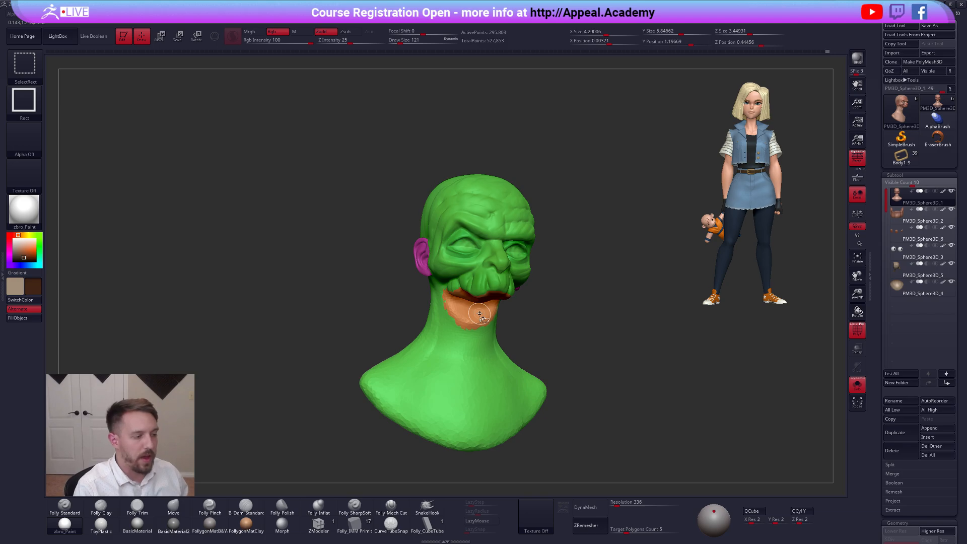
ctrl+shift+click(479, 314)
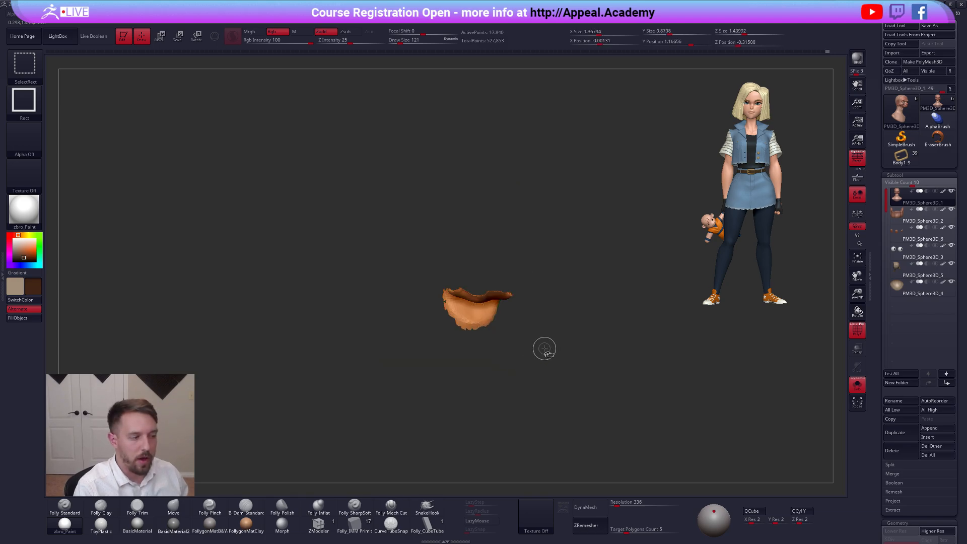
ctrl+shift+click(580, 326)
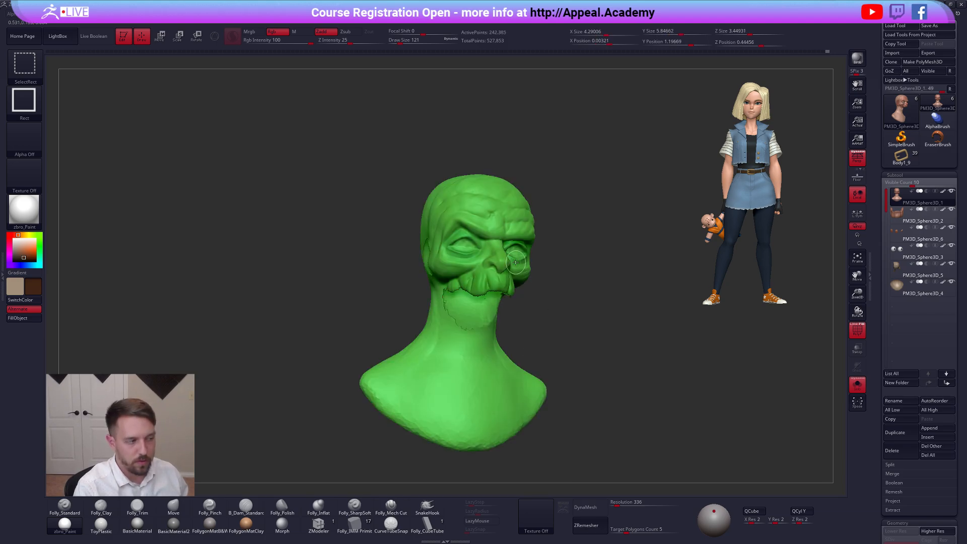
ctrl+shift+click(595, 265)
Switch back to SelectLasso, isolate the green head and neck polygroup and restore the full mesh
key(ctrl+shift+f)
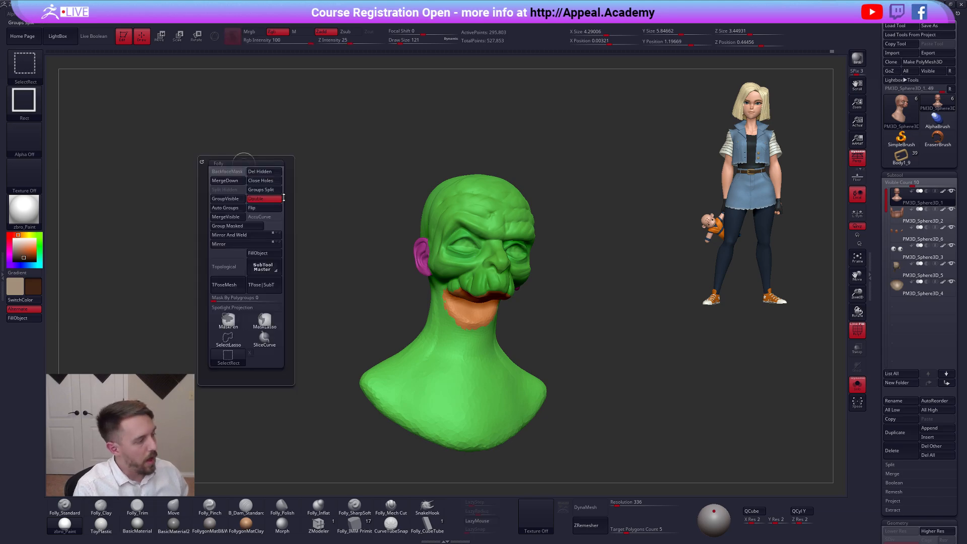
click(228, 339)
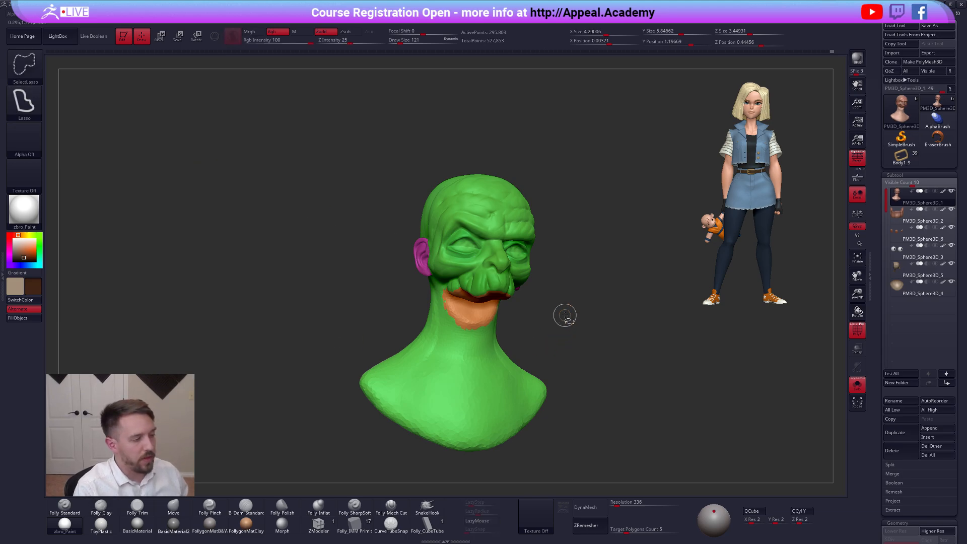
key(ctrl+w)
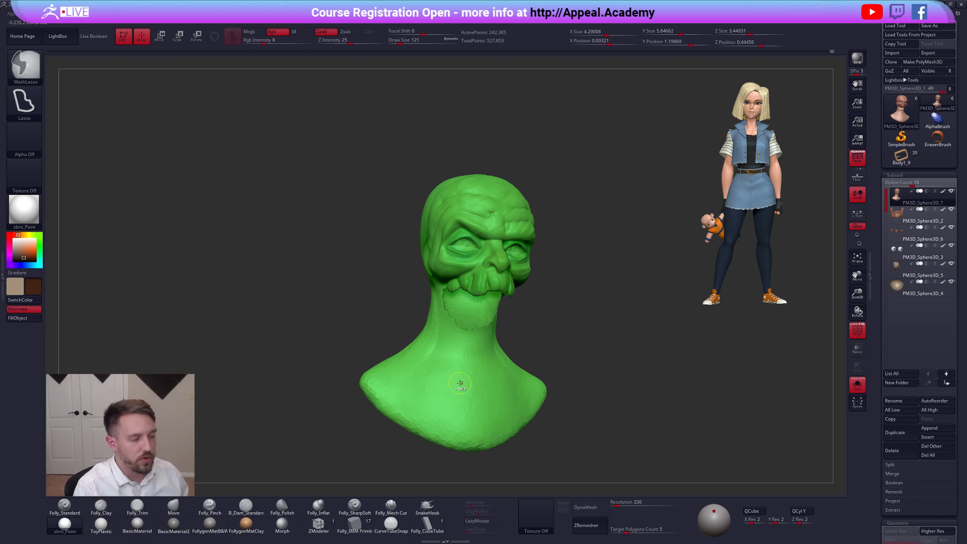
key(ctrl+z)
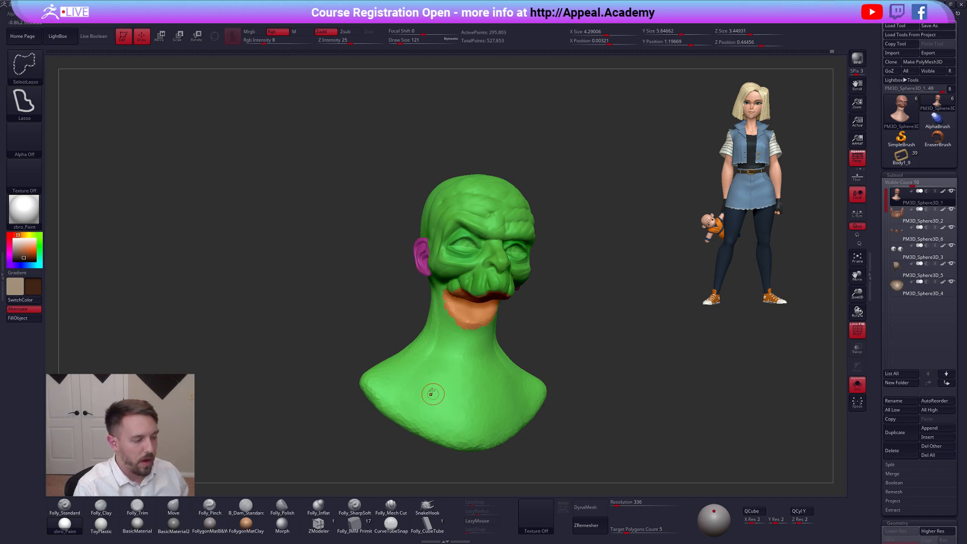
alt+right_drag(431, 387, 437, 397)
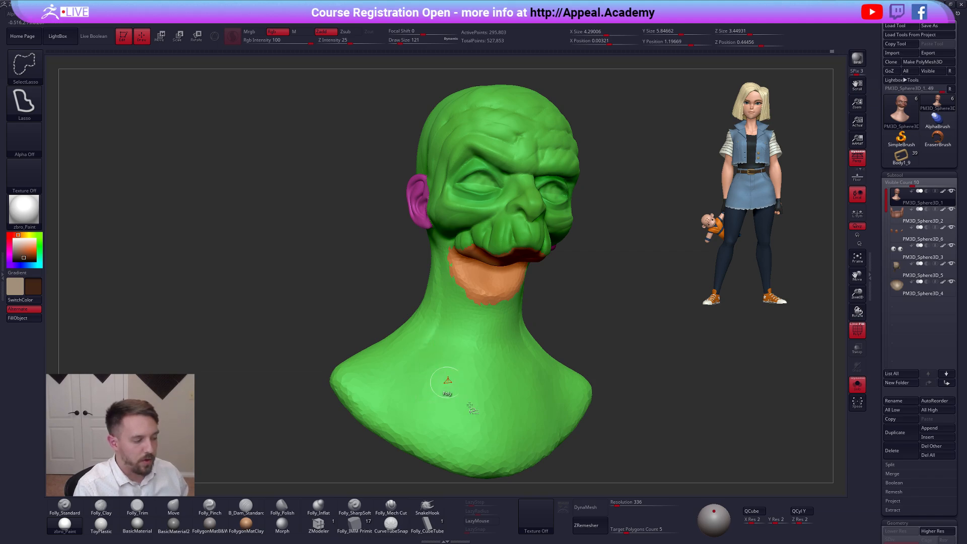
Compare the head with polyframe on and off, and bring back the rest of the bust
key(shift+f)
alt+right_drag(525, 392, 460, 380)
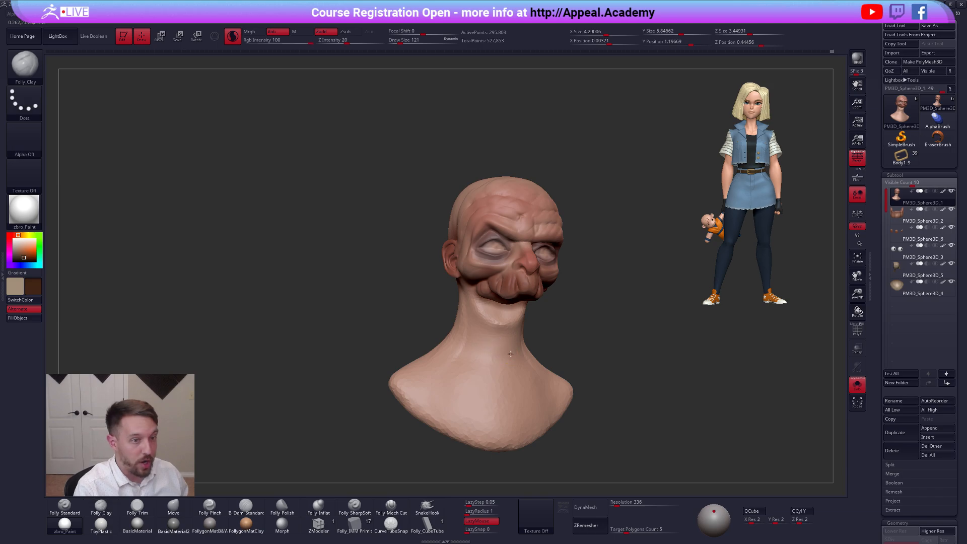
shift+drag(810, 392, 832, 392)
key(shift+f)
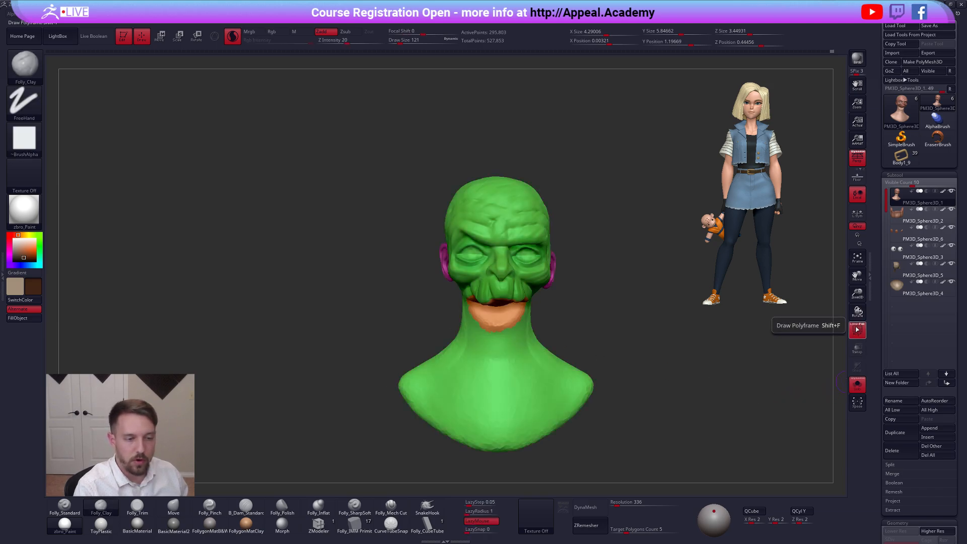
click(854, 327)
alt+right_drag(613, 317, 560, 306)
right_drag(471, 353, 341, 266)
key(shift+f)
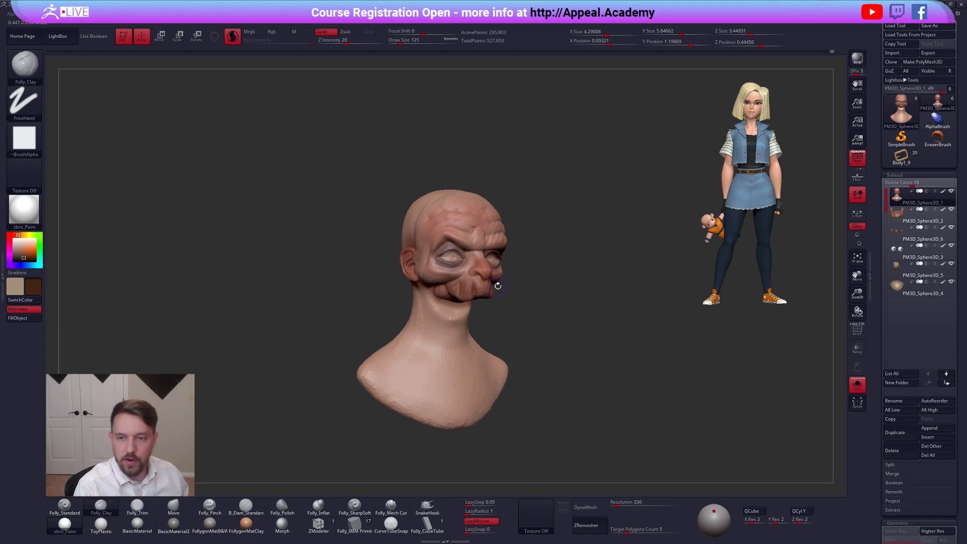
key(alt+s)
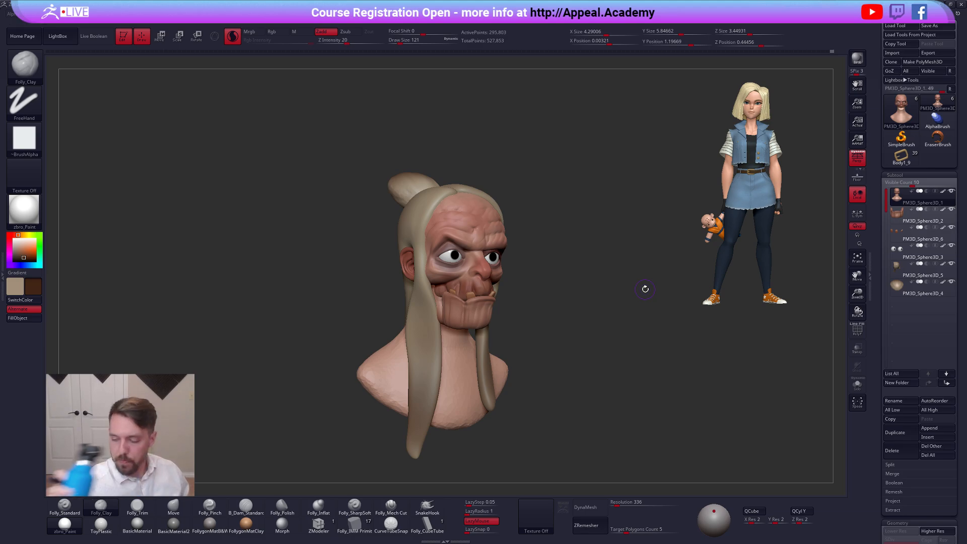
Switch to the Body1_9 tool and examine the blonde full-body character from several angles
click(898, 158)
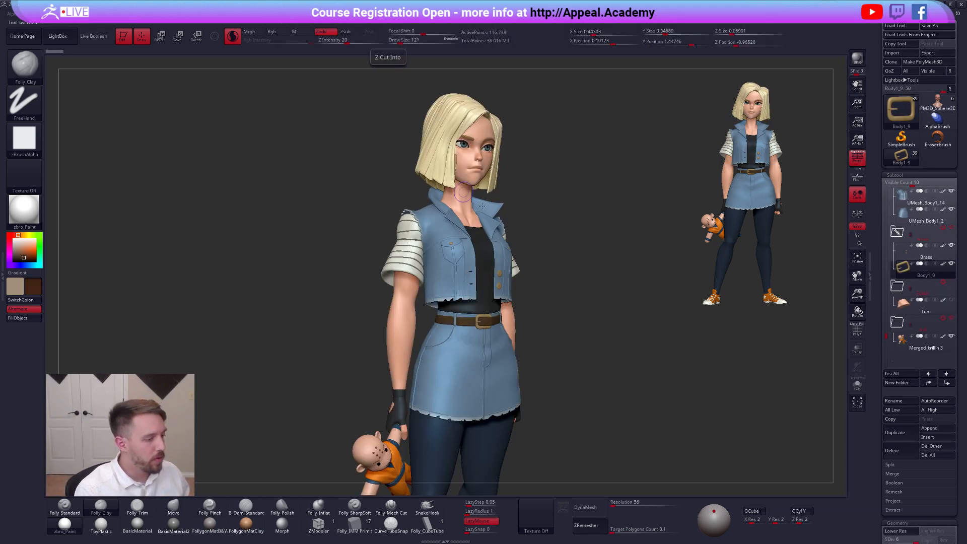
shift+drag(582, 245, 558, 228)
alt+drag(591, 251, 590, 224)
mouse_move(606, 269)
mouse_down()
mouse_move(554, 270)
mouse_move(590, 269)
mouse_up()
Show the Appeal Academy site in the browser, and return to ZBrush for the character's front view
key(alt+Tab)
key(alt+Tab)
key(alt+Tab)
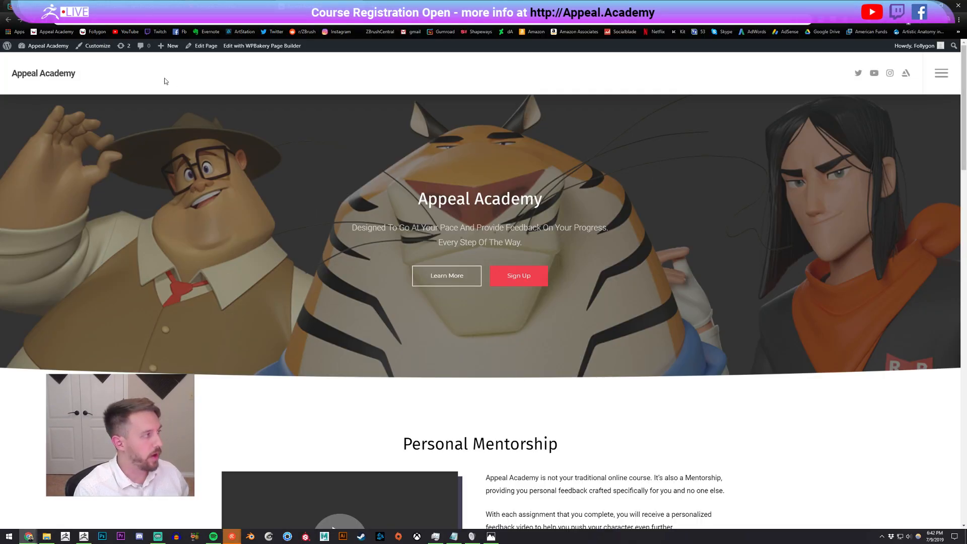
drag(426, 7, 436, 112)
click(343, 113)
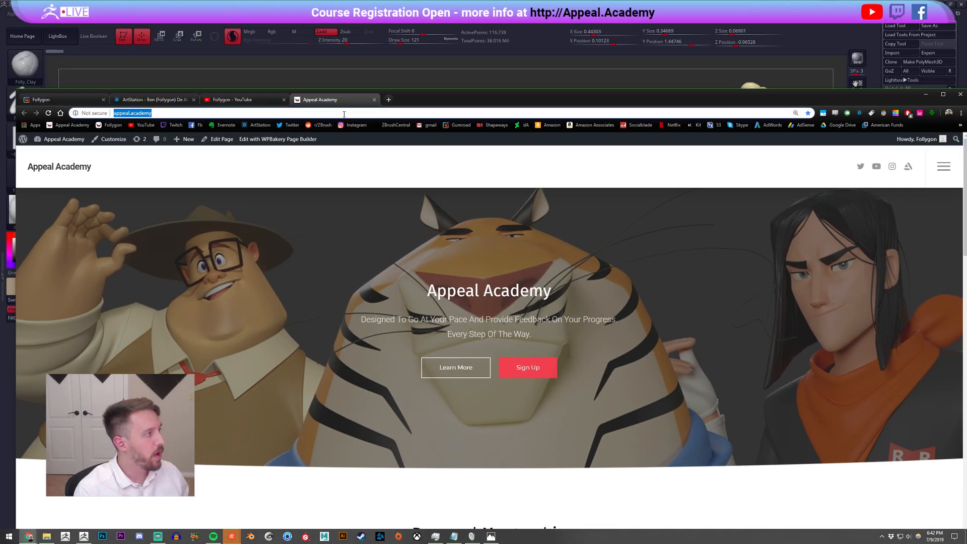
click(398, 82)
mouse_move(543, 226)
mouse_down()
mouse_move(566, 232)
mouse_move(546, 227)
mouse_up()
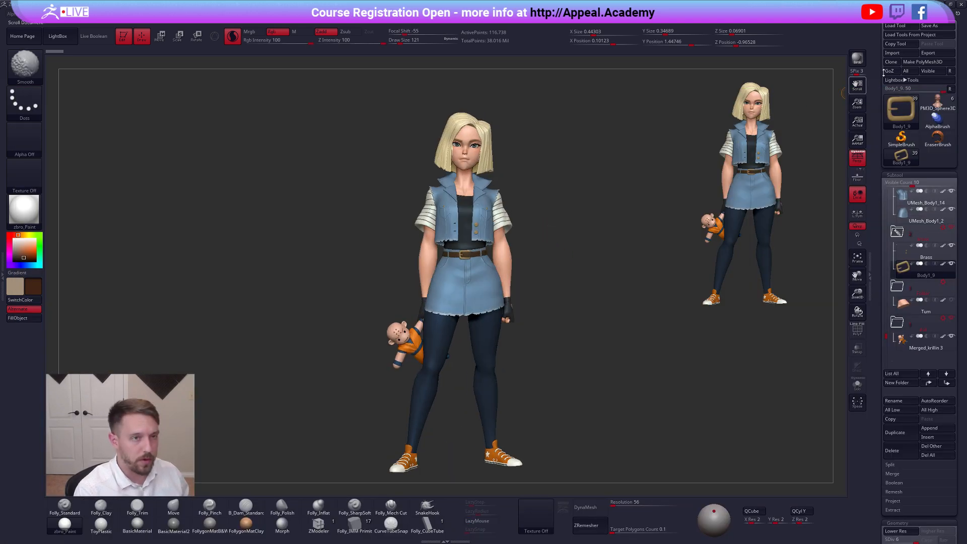
Switch to the ArtStation portfolio in the browser and open the Android 17 - Dragon Ball Z project
click(939, 5)
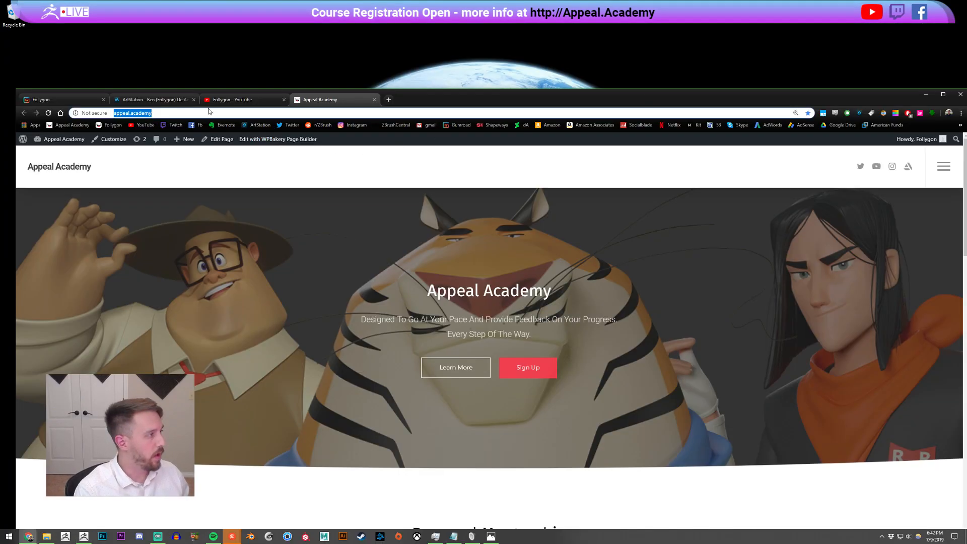
click(151, 99)
double_click(439, 104)
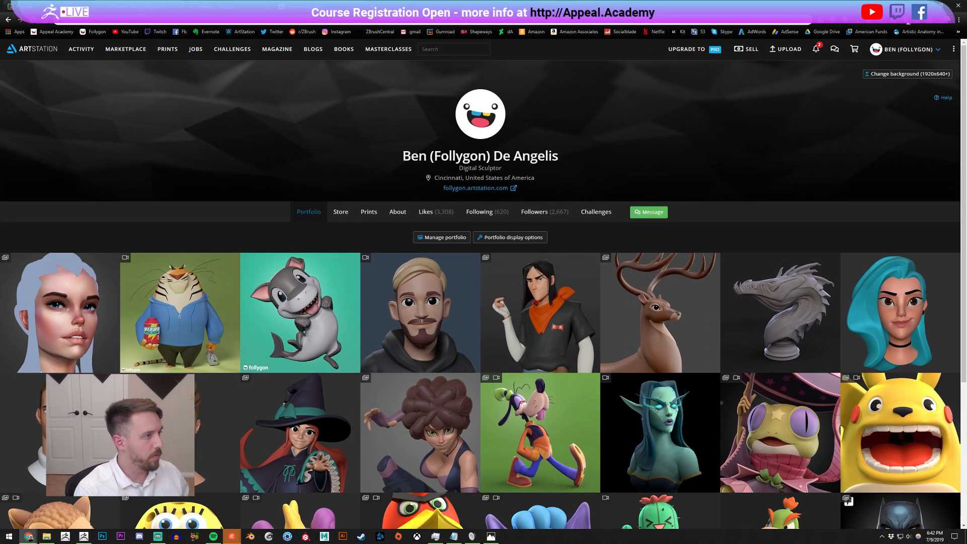
click(502, 295)
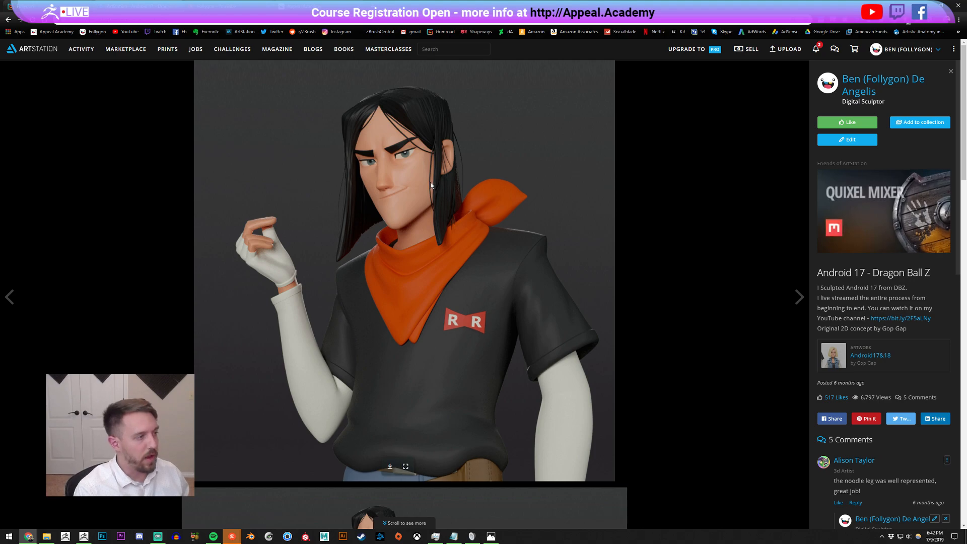
View the full-body Android 17 render and open the linked Android17&18 concept artwork
scroll(433, 226, down, 7)
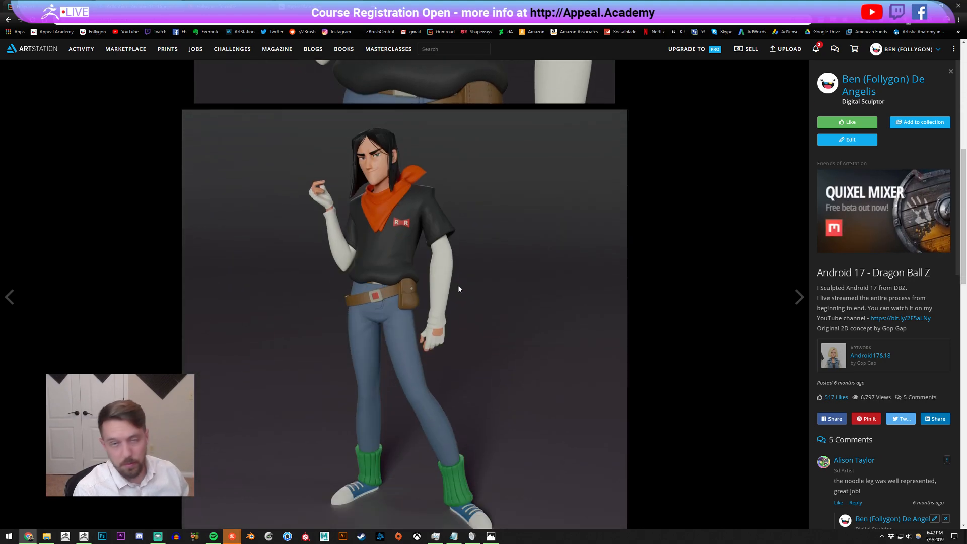
scroll(458, 288, down, 1)
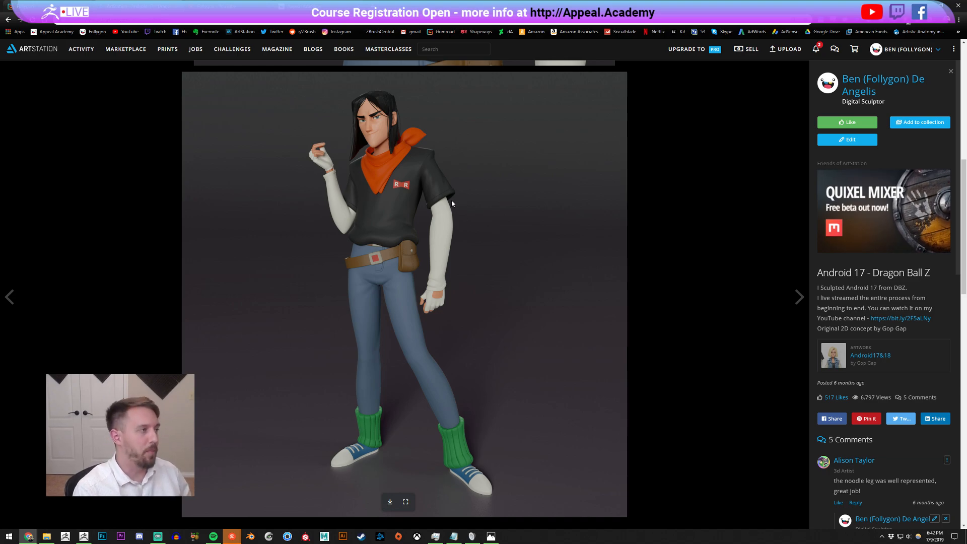
click(870, 355)
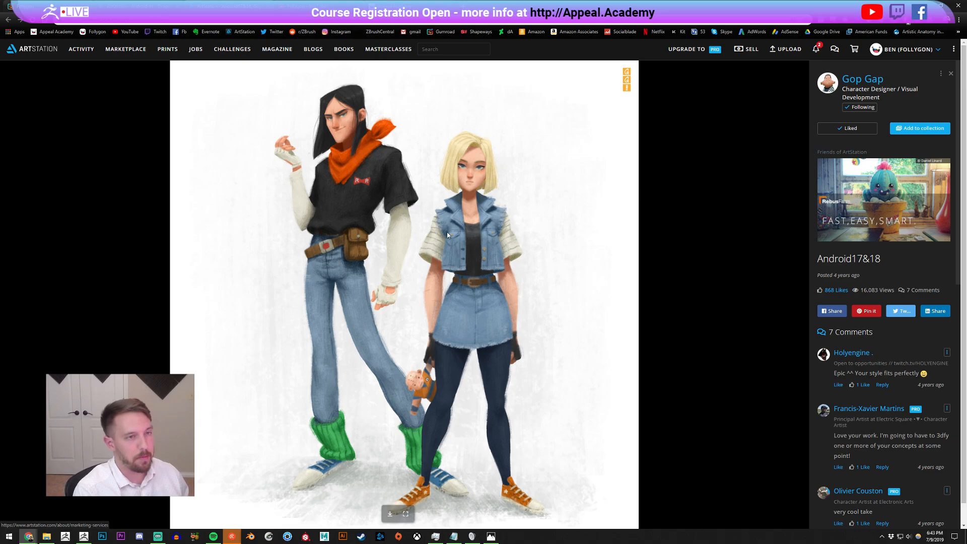
Close the Android concept artwork, return to ZBrush and switch back to the witch bust tool
key(ctrl+w)
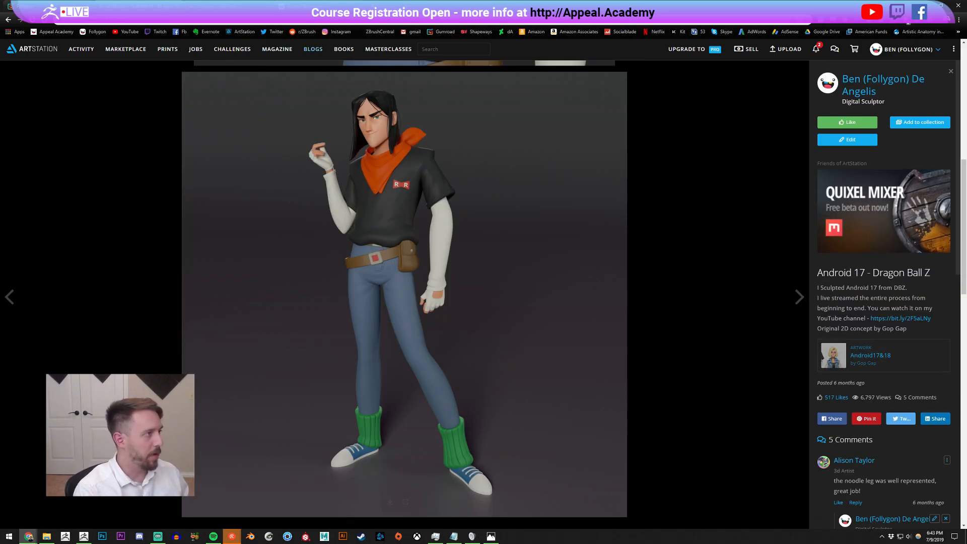
click(316, 7)
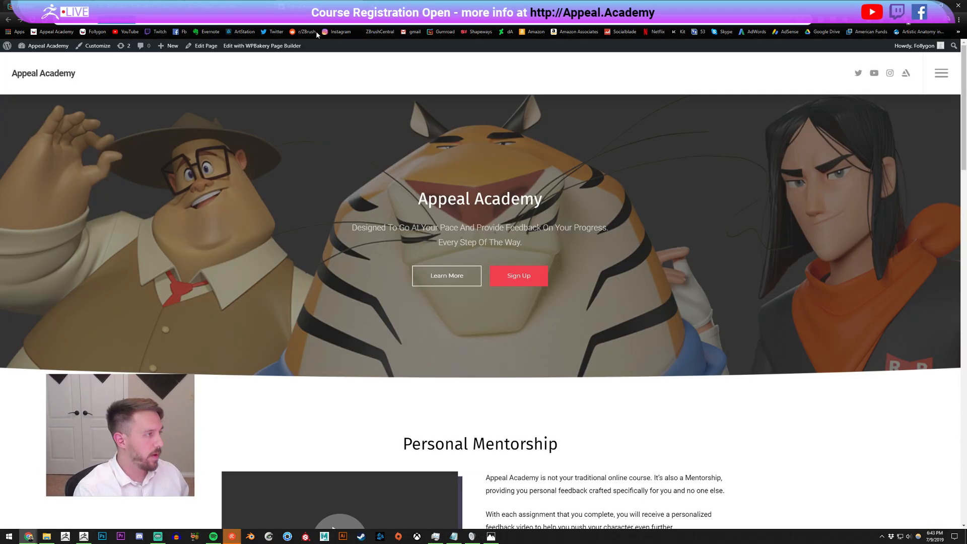
click(79, 538)
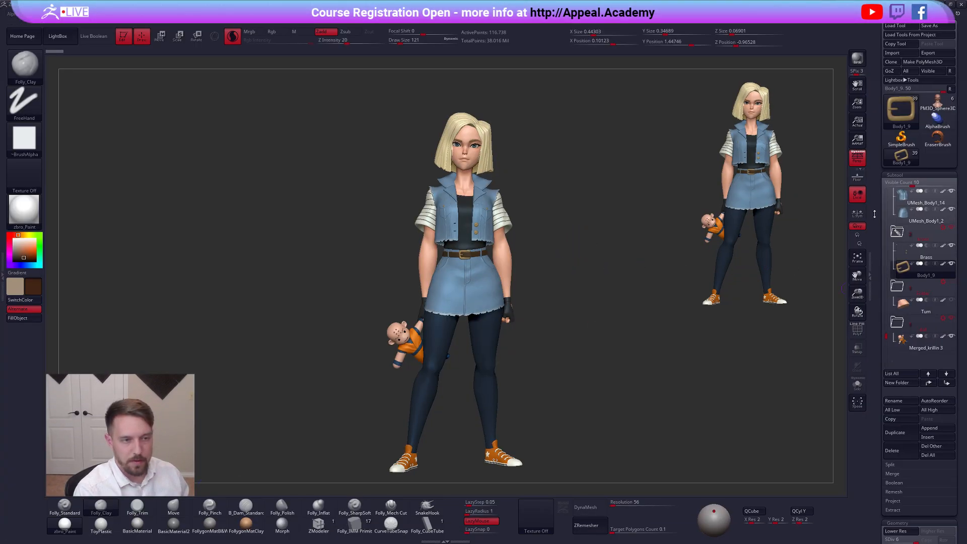
click(927, 115)
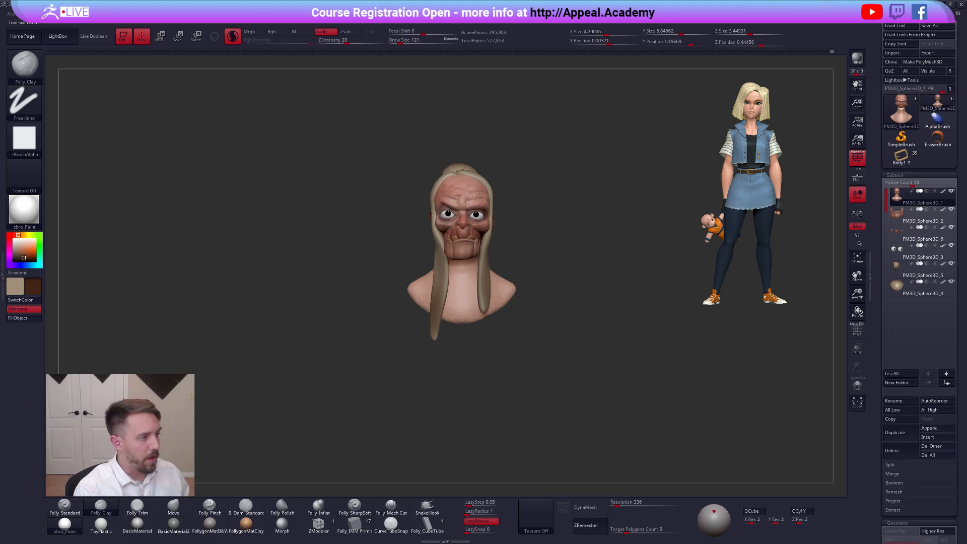
Select and isolate the jaw subtool PM3D_Sphere3D_2, and build up its front with the Folly_Clay brush at draw size 67
scroll(479, 196, up, 5)
drag(575, 240, 458, 307)
alt+click(448, 316)
key(alt+s)
mouse_move(448, 316)
alt+right_down()
mouse_move(530, 333)
mouse_move(504, 347)
mouse_move(534, 358)
mouse_move(571, 333)
mouse_move(556, 307)
alt+right_up()
key(s)
drag(556, 307, 551, 308)
mouse_move(539, 312)
right_down()
mouse_move(572, 317)
mouse_move(584, 342)
right_up()
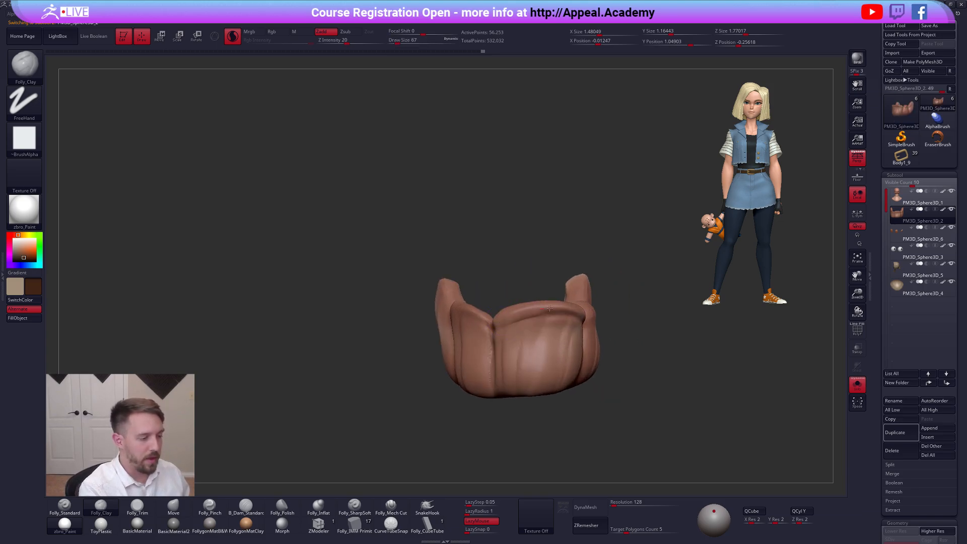
Sculpt vertical skin folds and a thicker lip rim across the front and sides of the jaw
right_drag(548, 308, 526, 315)
right_drag(595, 317, 571, 316)
drag(597, 314, 571, 317)
right_drag(571, 317, 609, 317)
drag(574, 313, 550, 310)
mouse_move(517, 327)
shift+right_down()
mouse_move(547, 313)
mouse_move(556, 330)
mouse_move(587, 322)
mouse_move(528, 334)
shift+right_up()
key(alt+s)
key(alt+s)
Flatten and smooth the jaw's lip rim and side folds with the Folly_Trim brush at draw size 104
key(3)
drag(535, 311, 582, 295)
mouse_move(597, 302)
right_down()
mouse_move(562, 304)
mouse_move(591, 290)
right_up()
right_drag(523, 311, 551, 303)
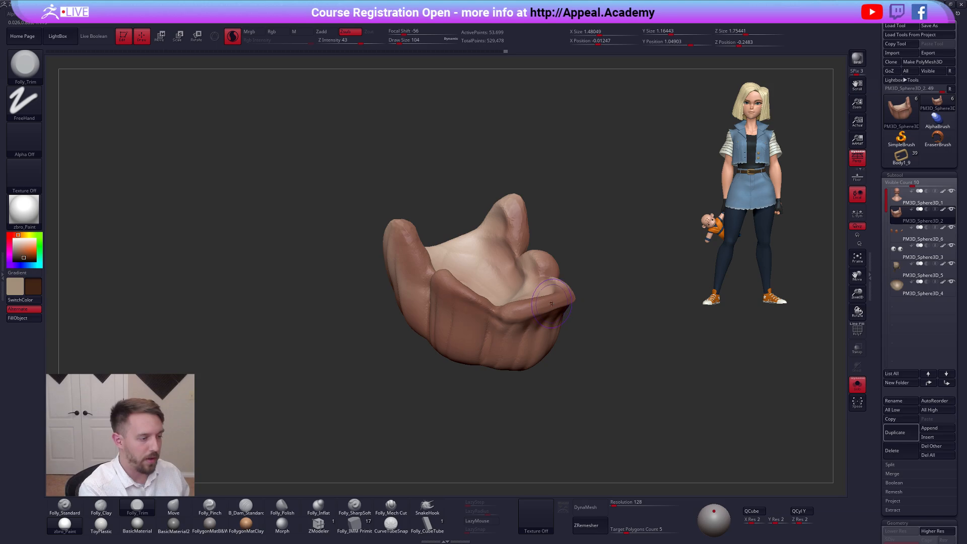
shift+drag(513, 311, 529, 308)
right_drag(535, 308, 496, 302)
shift+drag(508, 302, 529, 308)
key(alt+s)
right_drag(536, 305, 534, 343)
key(alt+s)
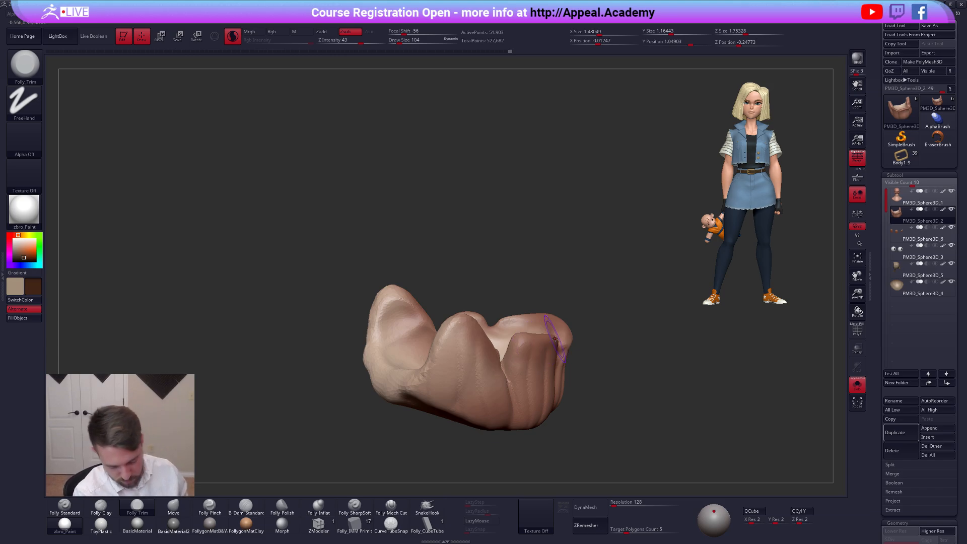
Add clay along the jaw's lip rim and side creases with Folly_Clay at draw size 61, and trim the added volume
key(2)
mouse_move(550, 333)
right_down()
mouse_move(546, 352)
mouse_move(523, 345)
right_up()
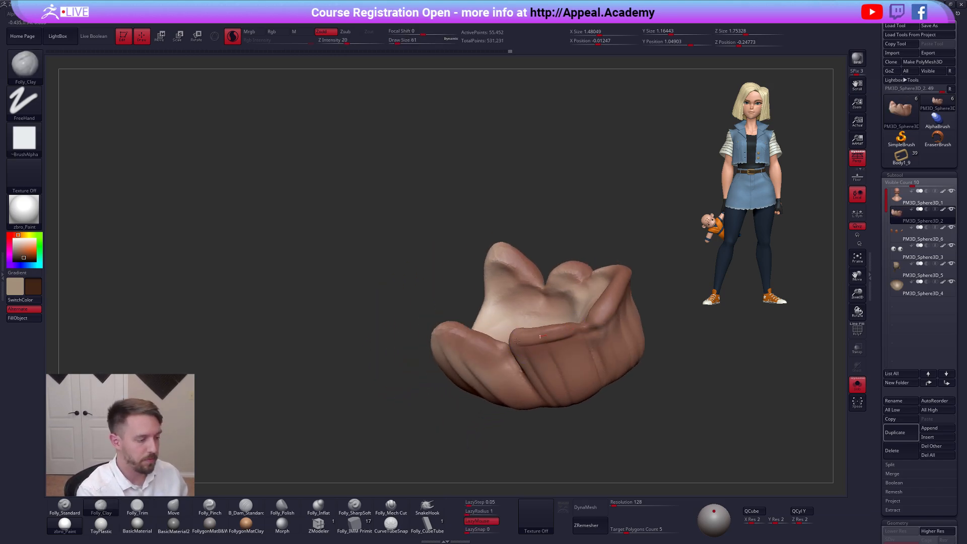
right_drag(583, 326, 524, 338)
key(3)
mouse_move(580, 326)
right_down()
mouse_move(521, 333)
mouse_move(554, 327)
mouse_move(587, 342)
mouse_move(592, 333)
right_up()
key(s)
key(s)
Reshape the jaw's upper edge and rear side with the Move brush, comparing it with the full head and enlarging the brush to 181
key(4)
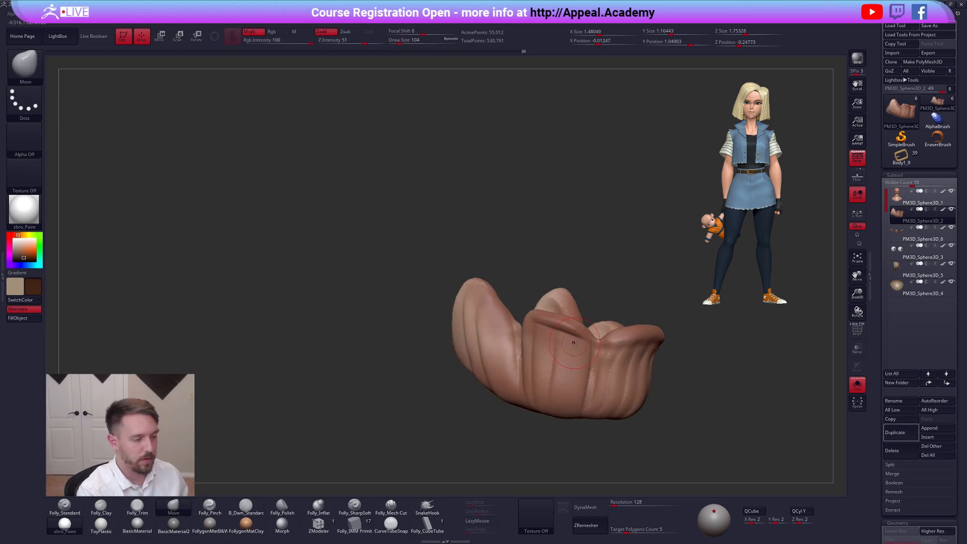
key(ctrl+space)
key(s)
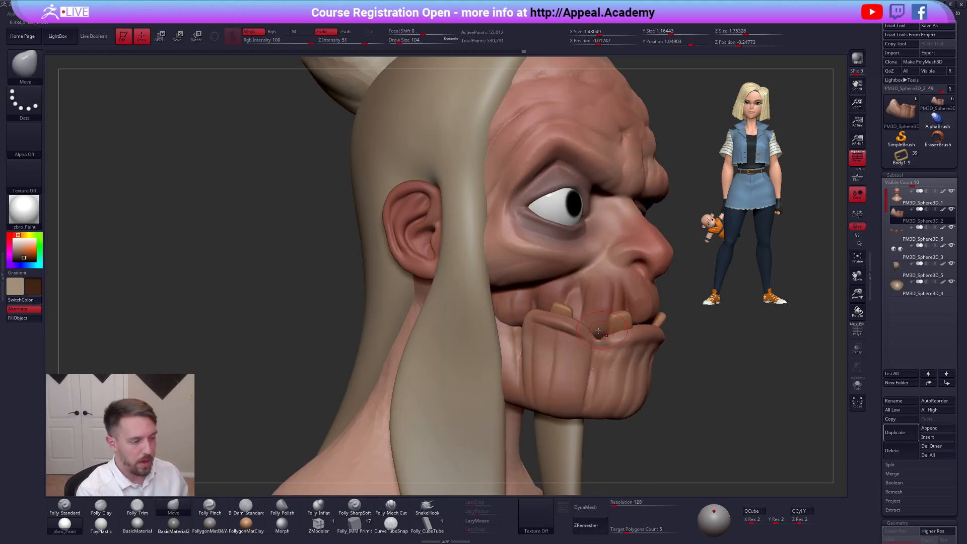
right_drag(608, 342, 569, 360)
key(s)
key(space)
drag(524, 353, 528, 352)
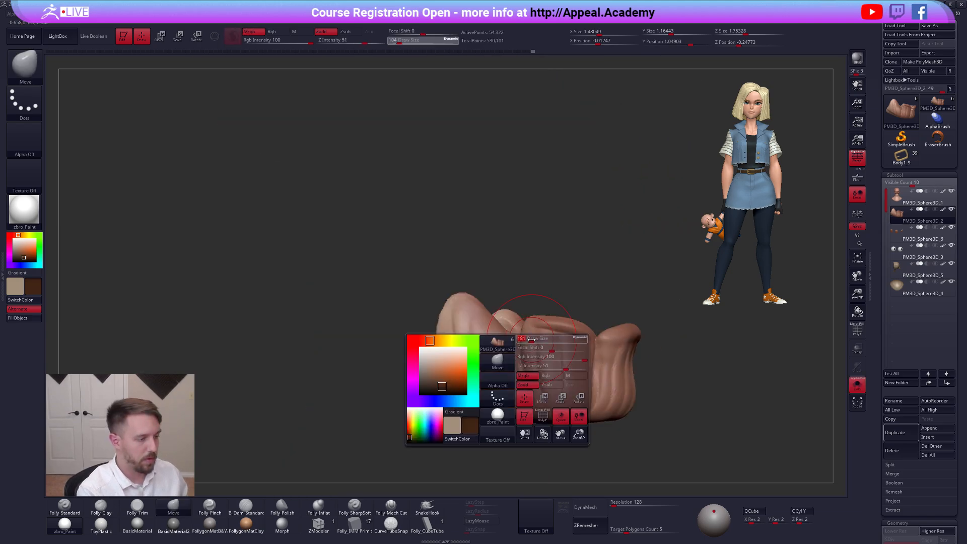
right_drag(526, 348, 508, 342)
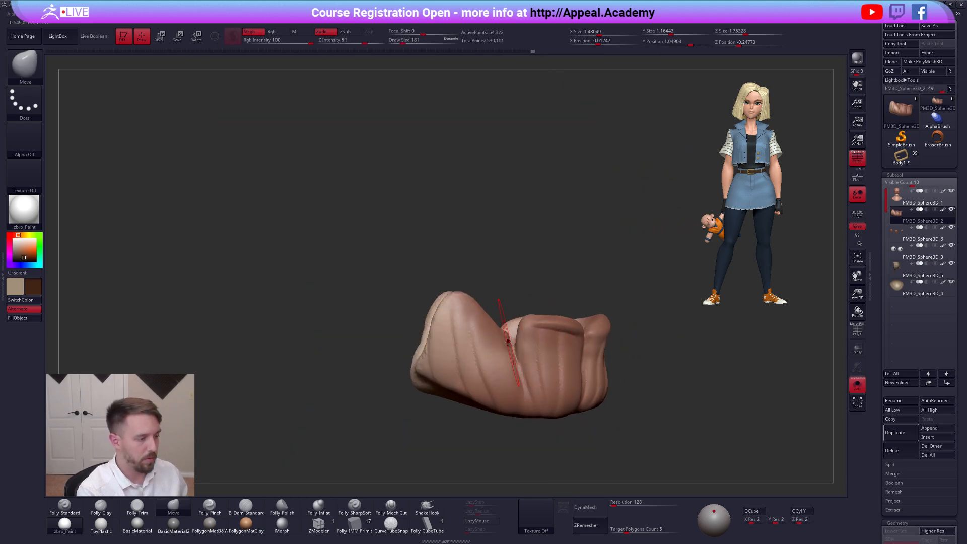
Bring back the whole bust and smooth the folds on the side of the jaw
mouse_move(530, 378)
right_down()
mouse_move(582, 327)
mouse_move(591, 383)
mouse_move(509, 338)
mouse_move(594, 363)
right_up()
key(alt+shift+s)
key(ctrl+1)
click(542, 334)
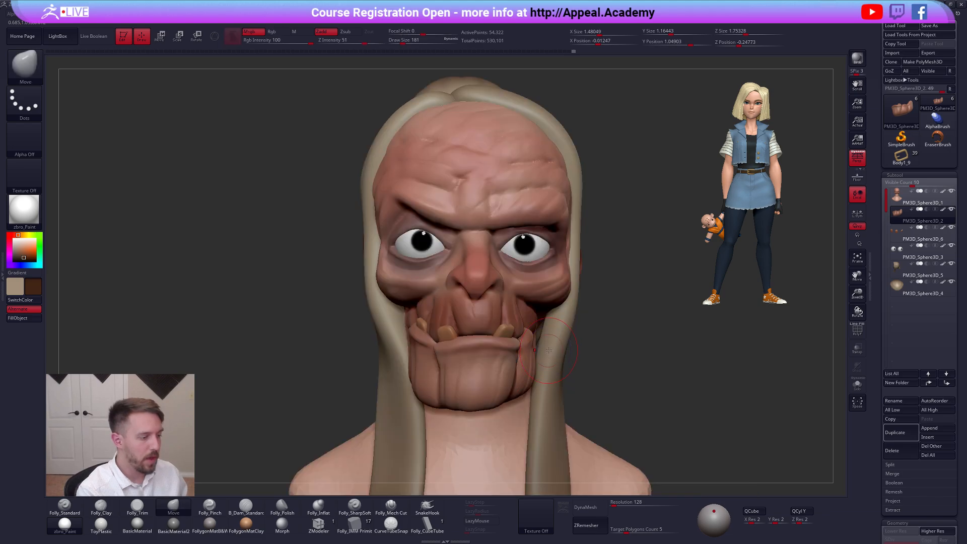
right_drag(469, 387, 526, 377)
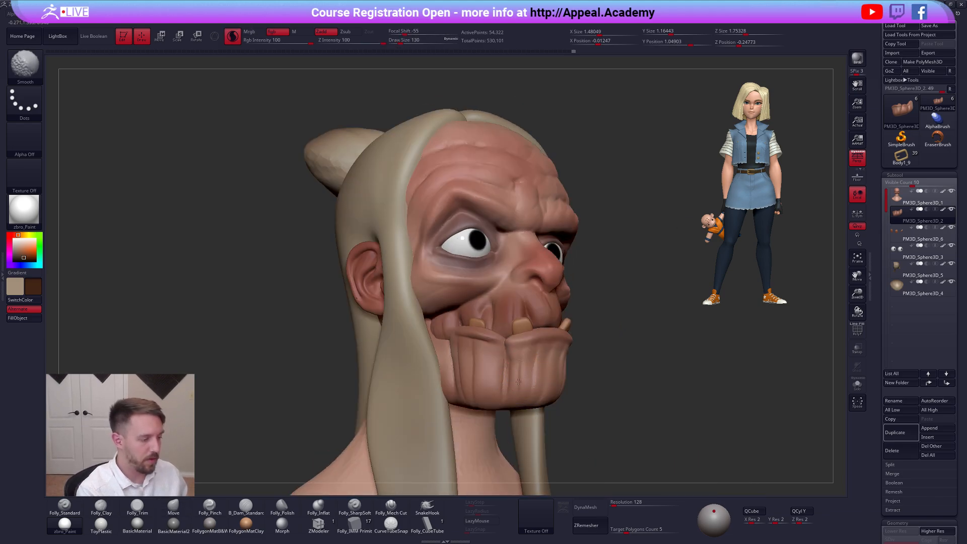
mouse_move(590, 403)
ctrl+mouse_down()
mouse_move(614, 427)
mouse_move(483, 428)
ctrl+mouse_up()
Adjust the overall shape of the lower jaw against the full bust with the Move brush at draw size 397
key(ctrl+shift+s)
ctrl+drag(590, 443, 619, 461)
drag(534, 443, 591, 438)
key(ctrl+shift+s)
mouse_move(699, 403)
mouse_down()
mouse_move(719, 393)
mouse_move(704, 352)
mouse_up()
key(s)
drag(569, 406, 576, 407)
mouse_move(674, 410)
mouse_down()
mouse_move(566, 411)
mouse_move(602, 393)
mouse_up()
key(space)
drag(599, 360, 592, 364)
mouse_move(514, 367)
mouse_down()
mouse_move(619, 358)
mouse_move(596, 373)
mouse_up()
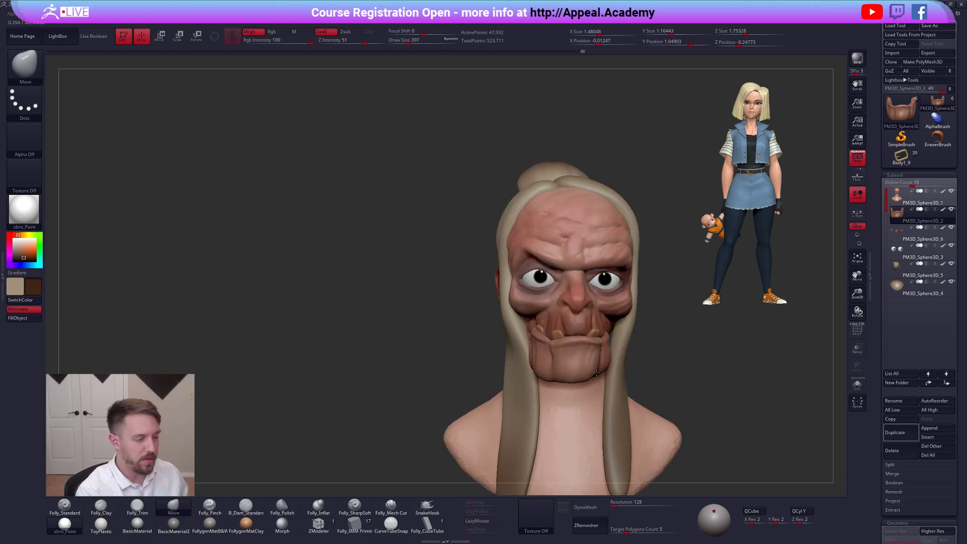
Try to reshape the underside of the jaw with the Move brush and undo the changes
drag(670, 398, 670, 302)
key(ctrl+shift+s)
key(ctrl+shift+s)
alt+drag(573, 359, 541, 341)
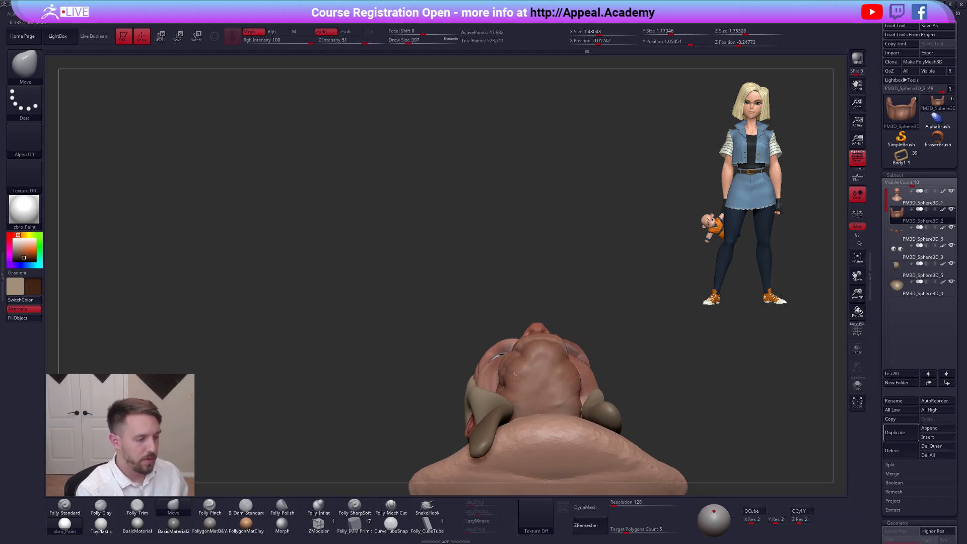
drag(649, 328, 654, 403)
key(ctrl+z)
key(space)
drag(555, 356, 550, 351)
key(ctrl+z)
Refine the chin and lower edge of the jaw with the Move brush, reducing its draw size to 170
key(s)
drag(526, 392, 531, 394)
mouse_move(531, 468)
mouse_down()
mouse_move(524, 403)
mouse_move(514, 400)
mouse_up()
drag(507, 462, 521, 490)
key(space)
drag(560, 348, 552, 349)
mouse_move(604, 373)
mouse_down()
mouse_move(641, 390)
mouse_move(623, 373)
mouse_move(498, 359)
mouse_up()
Select and isolate the head and neck subtool PM3D_Sphere3D_1, and display the pipe-smoking witch concept as a reference
key(f)
click(920, 198)
click(857, 385)
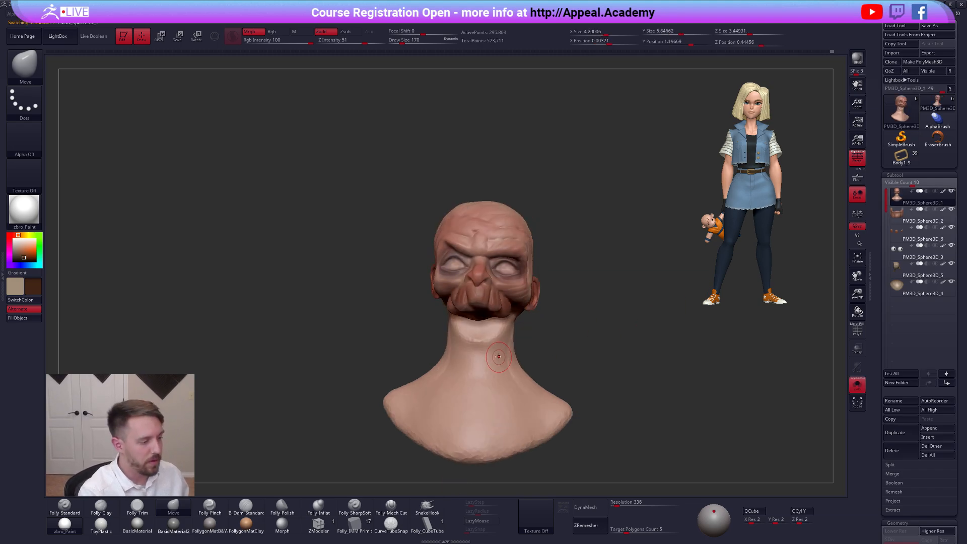
key(2)
right_drag(487, 350, 490, 371)
key(shift+z)
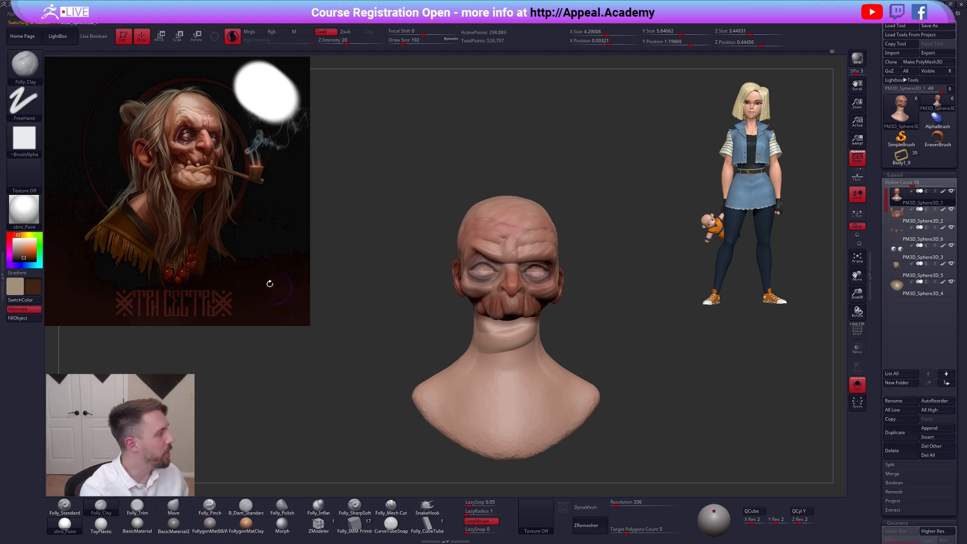
ctrl+drag(317, 392, 340, 413)
right_drag(505, 349, 477, 376)
key(shift+s)
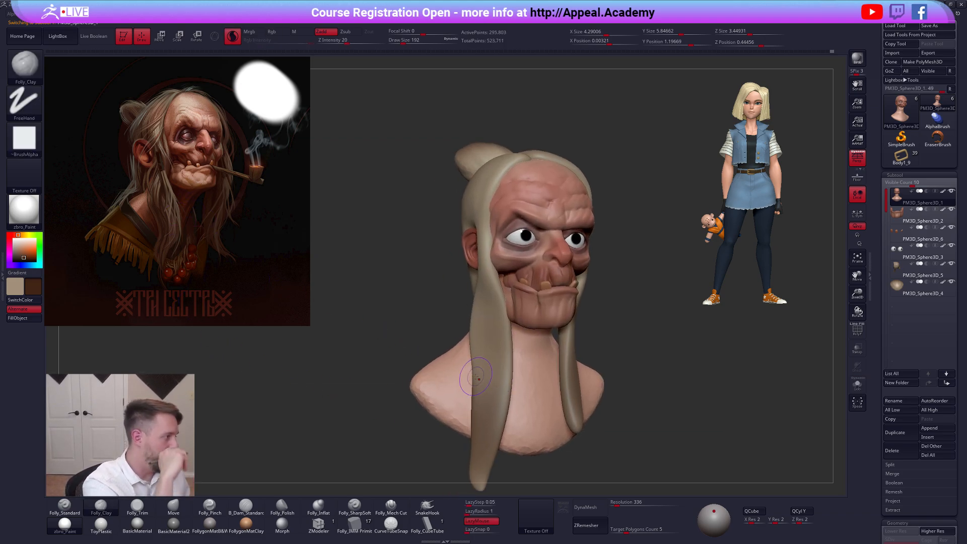
key(shift+s)
Sculpt long tendon folds down the front and sides of the neck with the Folly_Clay brush at draw size 192
mouse_move(522, 313)
mouse_down()
mouse_move(504, 377)
mouse_move(532, 409)
mouse_up()
right_drag(549, 359, 511, 356)
mouse_move(553, 296)
mouse_down()
mouse_move(556, 352)
mouse_move(574, 366)
mouse_up()
mouse_move(574, 367)
right_down()
mouse_move(511, 360)
mouse_move(518, 355)
right_up()
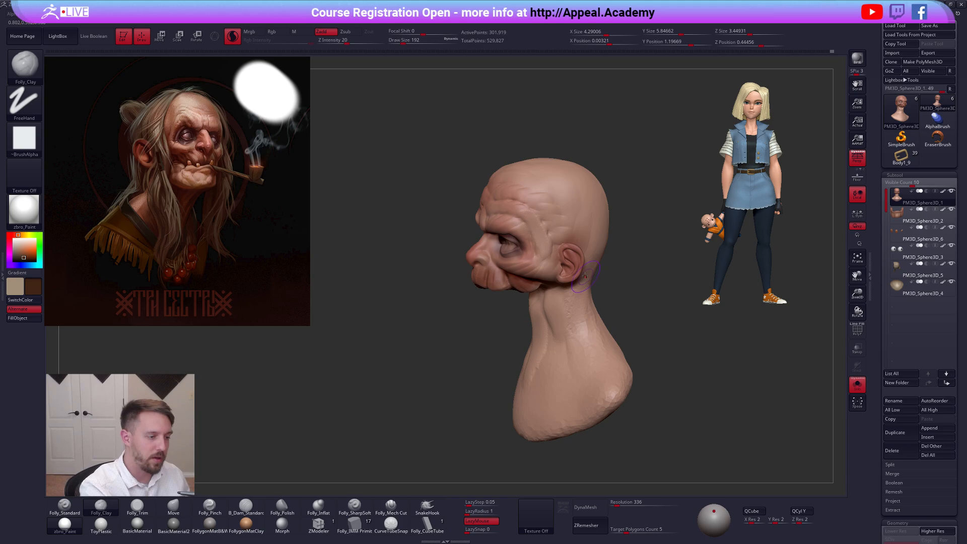
drag(578, 288, 555, 347)
right_drag(555, 346, 529, 343)
drag(572, 281, 563, 325)
drag(550, 364, 539, 381)
key(alt+s)
mouse_move(543, 352)
right_down()
mouse_move(469, 344)
mouse_move(610, 337)
mouse_move(576, 312)
right_up()
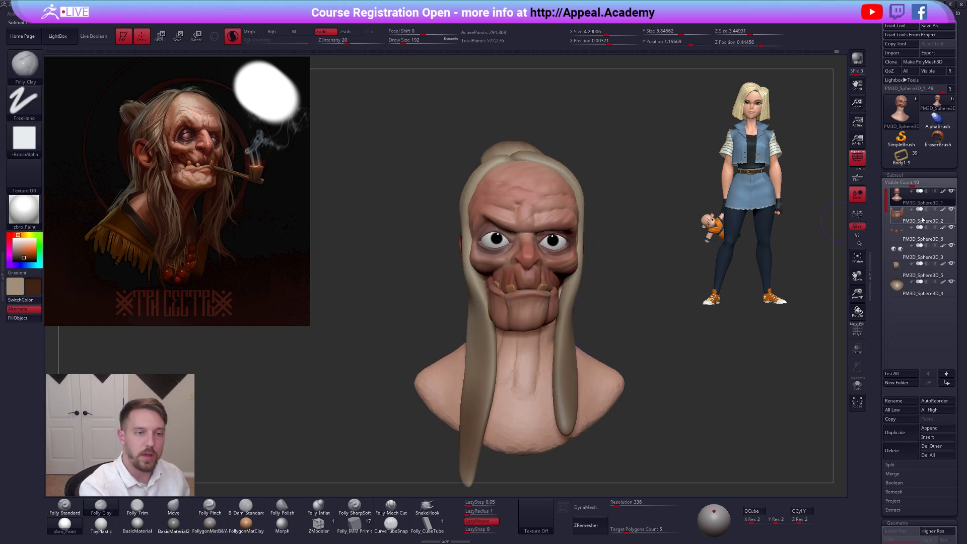
Hide the long hair subtool PM3D_Sphere3D_5 and add volume to the exposed neck with the Folly_Clay brush
click(950, 264)
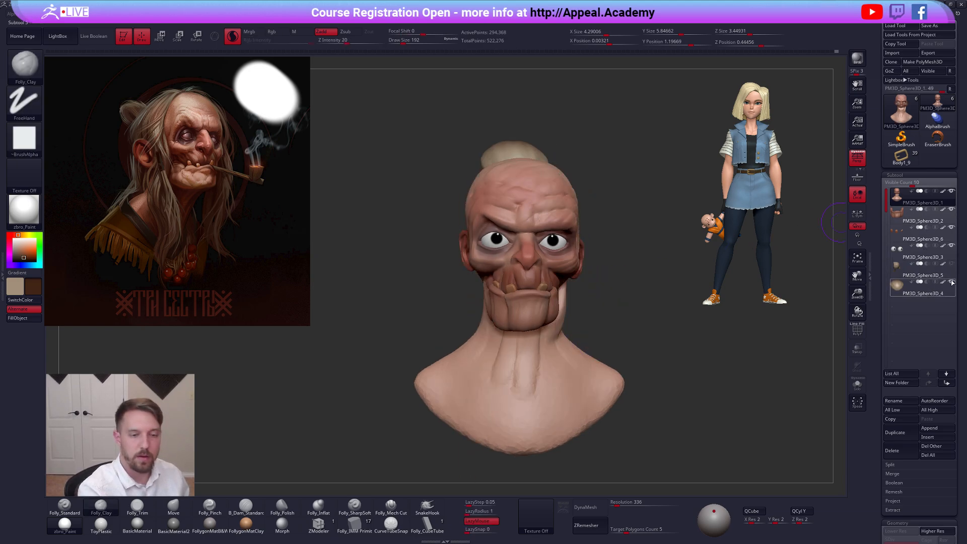
right_drag(690, 309, 688, 319)
right_drag(510, 307, 533, 308)
mouse_move(508, 282)
mouse_down()
mouse_move(521, 348)
mouse_move(507, 274)
mouse_move(516, 321)
mouse_up()
right_drag(532, 371, 499, 379)
Reshape and smooth the sides of the neck below the ears using the Move brush at draw size 279, and save the project
key(space)
drag(533, 329, 536, 329)
key(b)
key(m)
key(v)
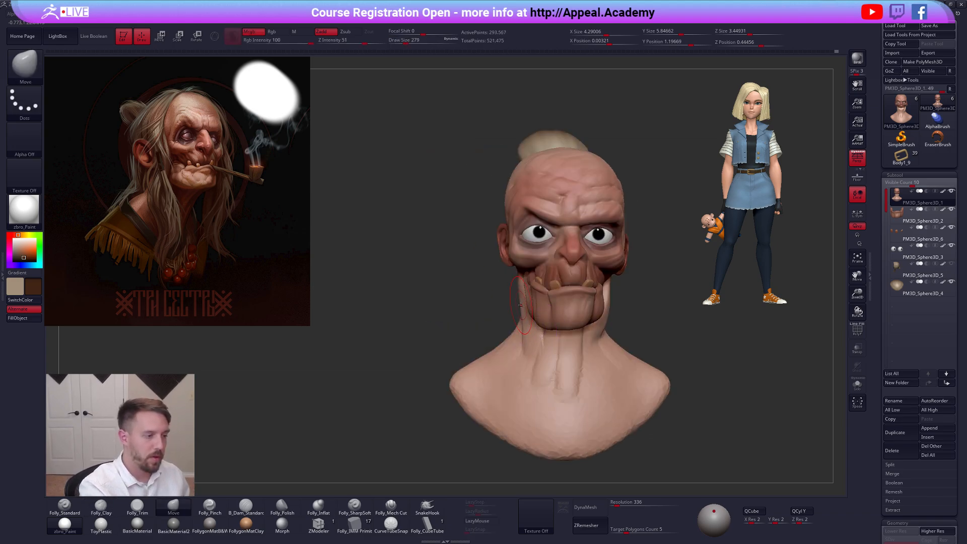
right_drag(517, 345, 479, 342)
right_drag(581, 321, 554, 309)
drag(582, 306, 593, 307)
shift+right_drag(579, 305, 602, 302)
shift+drag(596, 298, 594, 295)
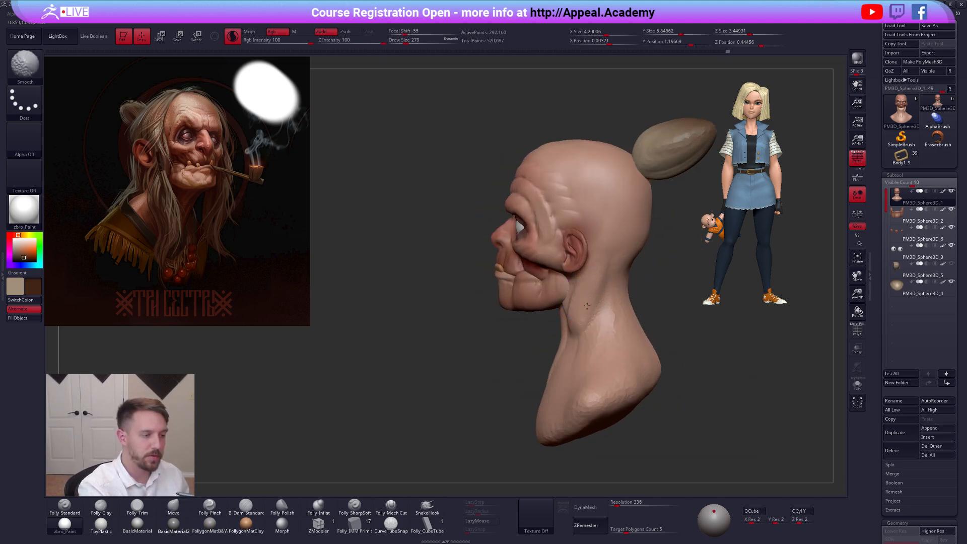
key(ctrl+s)
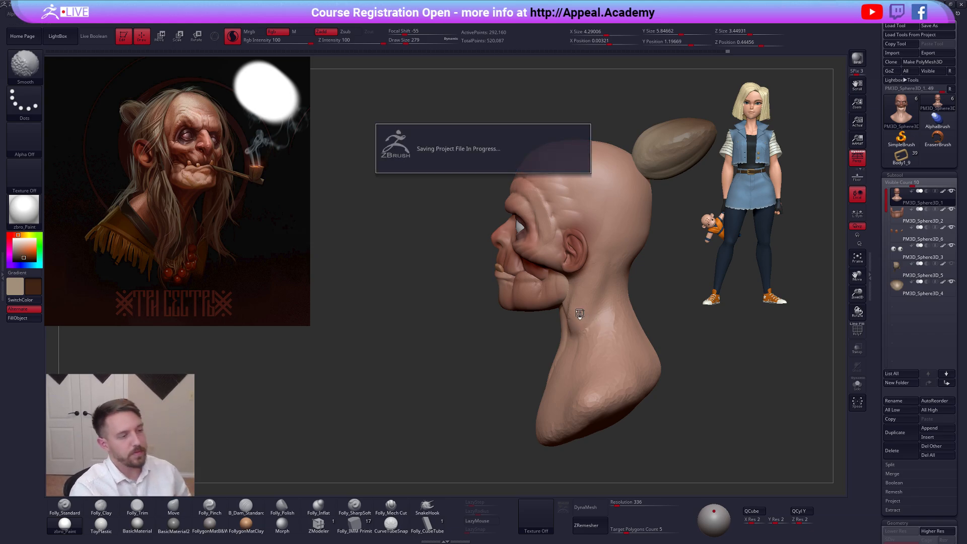
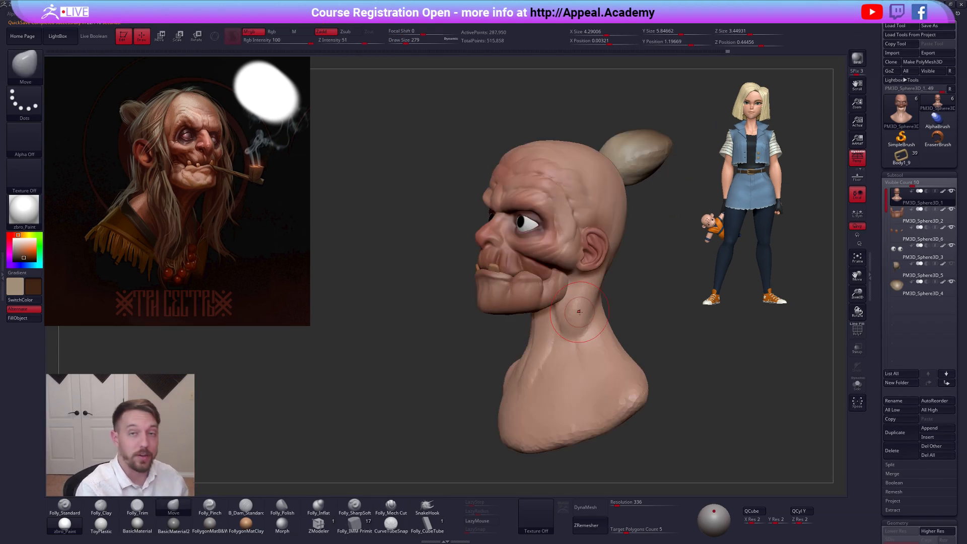
Build up the neck muscle from behind the ear to the collarbone with the Folly_Clay brush at draw size 227
key(2)
drag(567, 339, 570, 328)
drag(538, 414, 565, 334)
mouse_move(566, 334)
right_down()
mouse_move(541, 330)
mouse_move(566, 323)
right_up()
drag(552, 397, 562, 375)
key(alt+s)
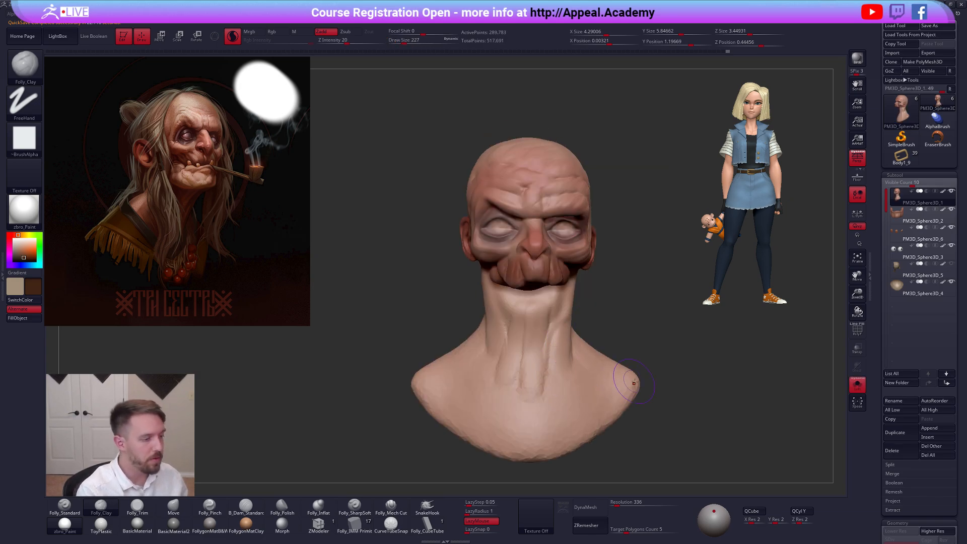
Carve the hollows around the side neck muscle with the Folly_Mech Cut brush at draw size 239, and smooth the transitions
key(alt+s)
ctrl+right_drag(657, 401, 654, 395)
key(space)
drag(584, 377, 592, 377)
mouse_move(606, 371)
right_down()
mouse_move(552, 349)
mouse_move(578, 360)
right_up()
key(space)
drag(577, 367, 573, 367)
alt+right_drag(594, 331, 564, 371)
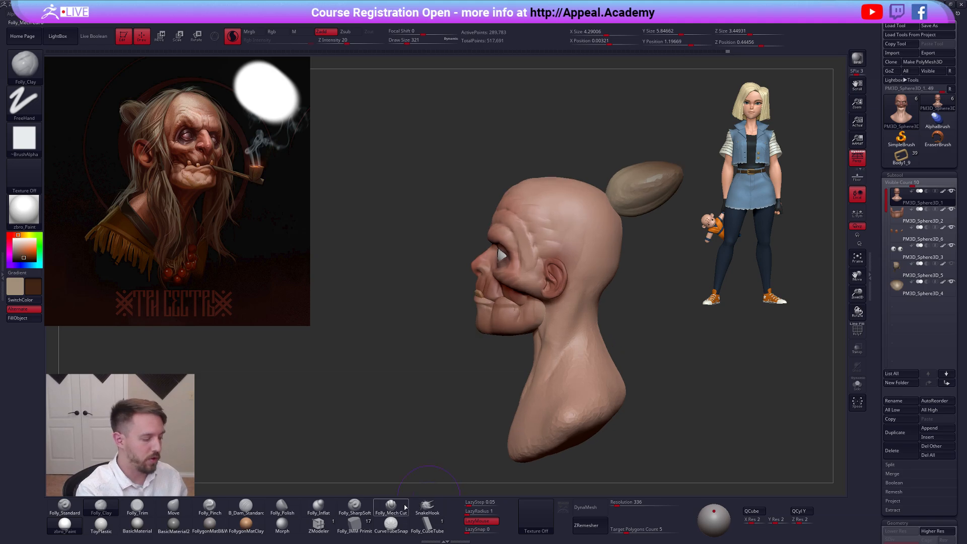
click(391, 506)
key(space)
drag(527, 376, 524, 377)
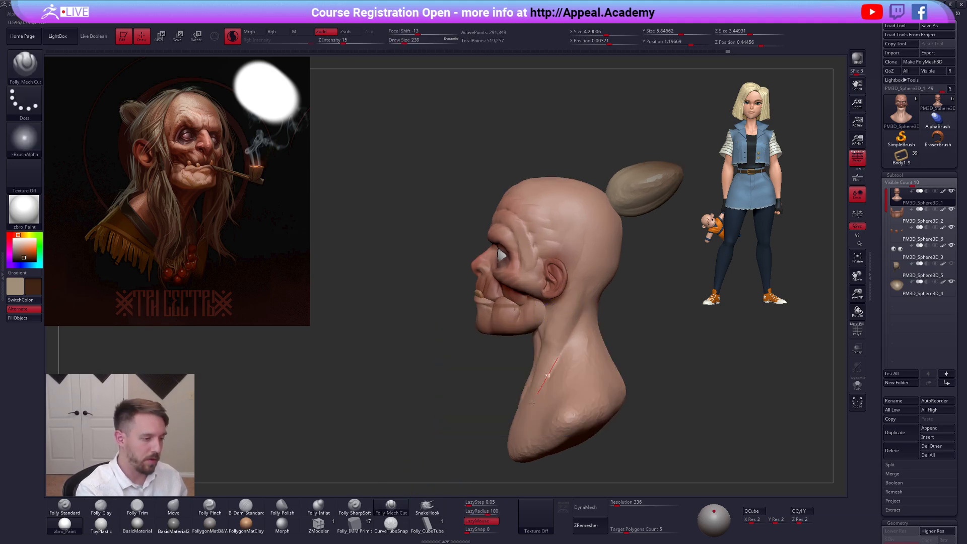
mouse_move(544, 393)
right_down()
mouse_move(565, 388)
mouse_move(546, 385)
right_up()
shift+drag(564, 372, 552, 356)
right_drag(563, 365, 521, 367)
drag(546, 369, 610, 330)
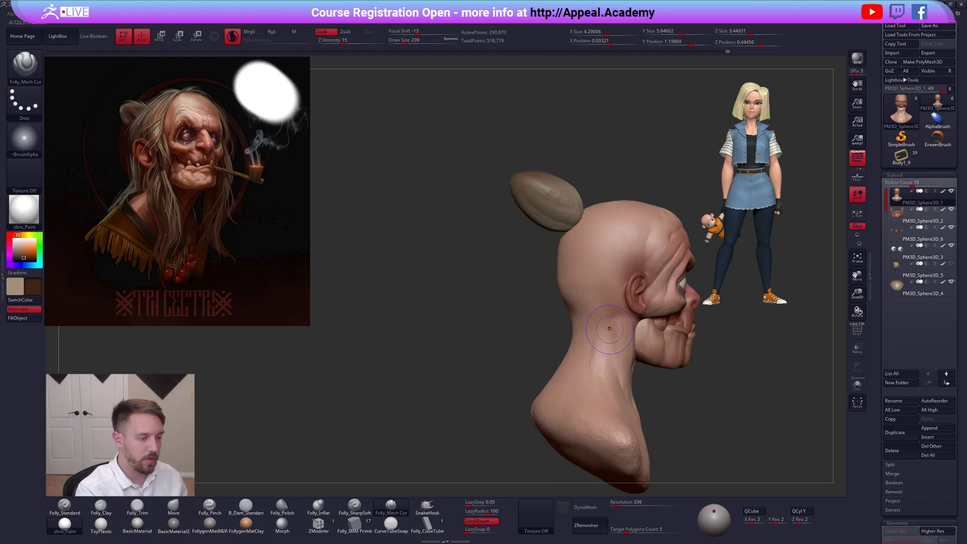
Build up the muscle below and behind the ear with the Folly_Clay brush and smooth the neck at draw size 252
right_drag(625, 407, 559, 393)
key(2)
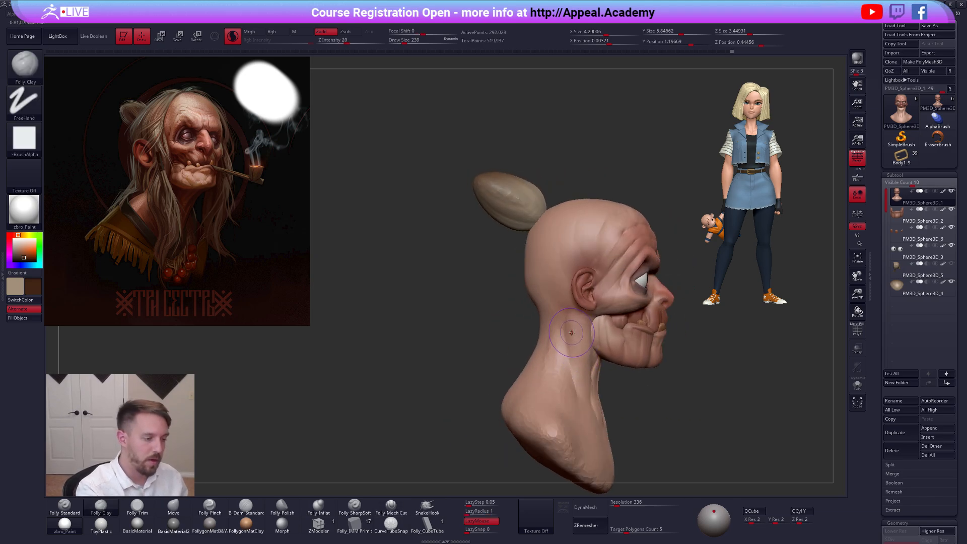
key(s)
key(shift)
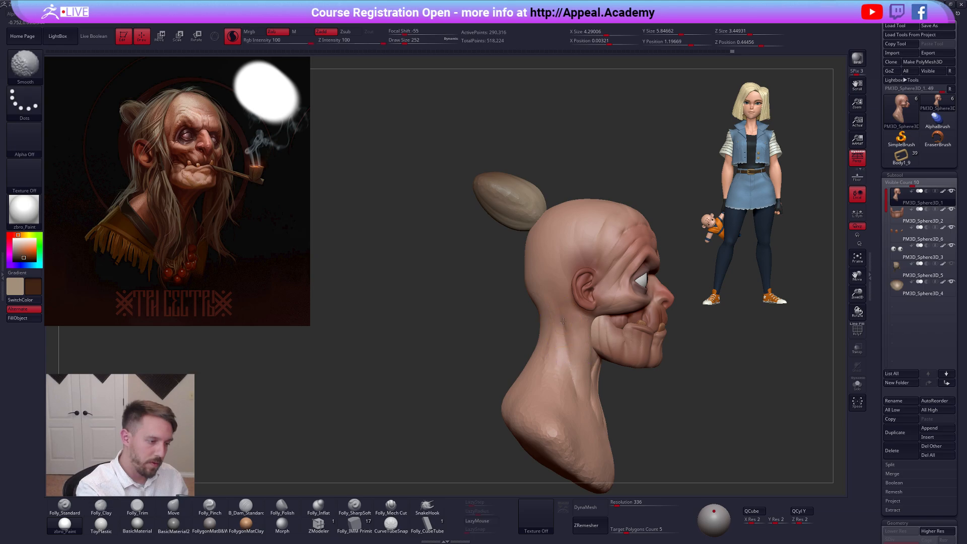
mouse_move(570, 387)
right_down()
mouse_move(639, 385)
mouse_move(621, 381)
right_up()
key(shift)
mouse_move(550, 367)
right_down()
mouse_move(524, 352)
mouse_move(518, 378)
mouse_move(527, 382)
right_up()
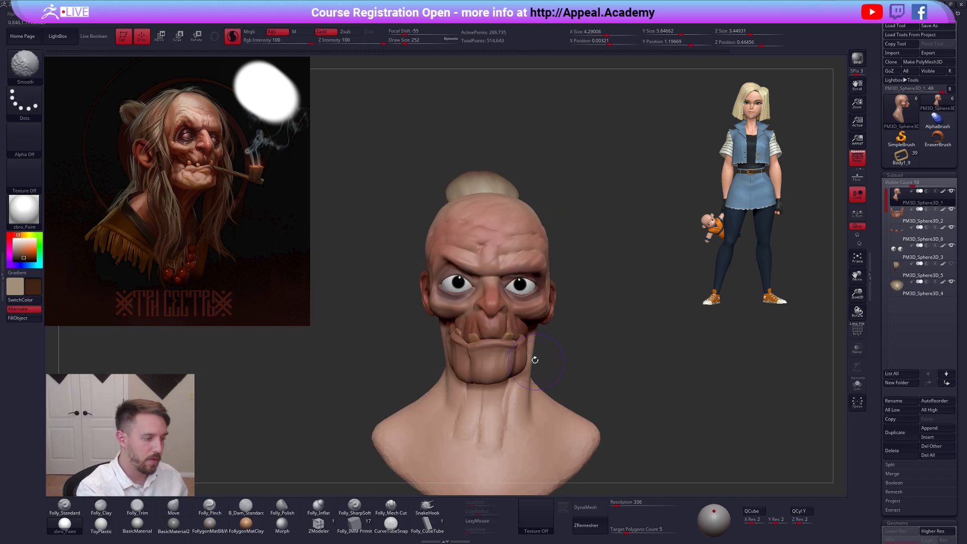
Adjust the sides of the neck with the Move brush at draw size 306 and unhide the long hair subtool
key(space)
click(531, 357)
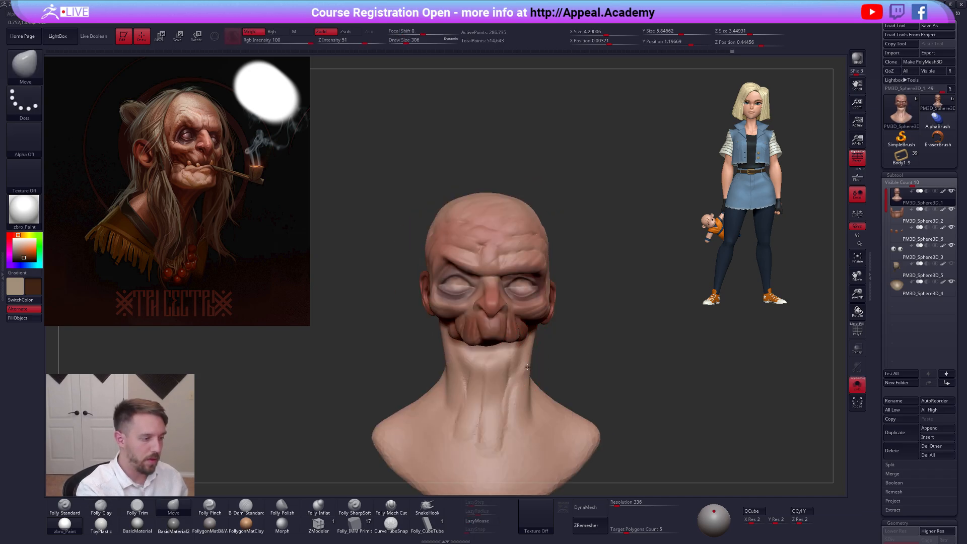
key(alt+s)
alt+right_drag(611, 402, 669, 394)
click(951, 263)
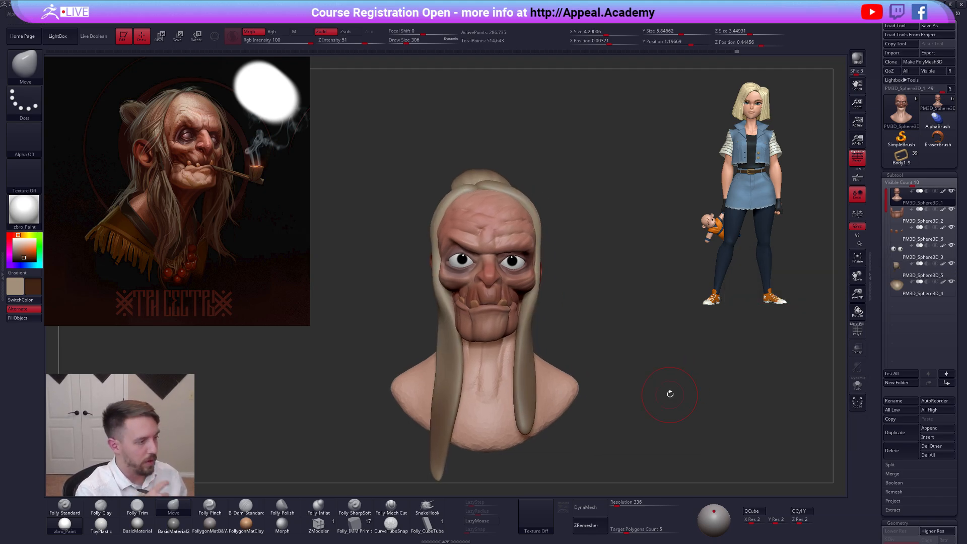
Isolate the head and sculpt the underside of the nose with the Folly_Standard brush at draw size 67, with Zadd on and Rgb off
key(alt+s)
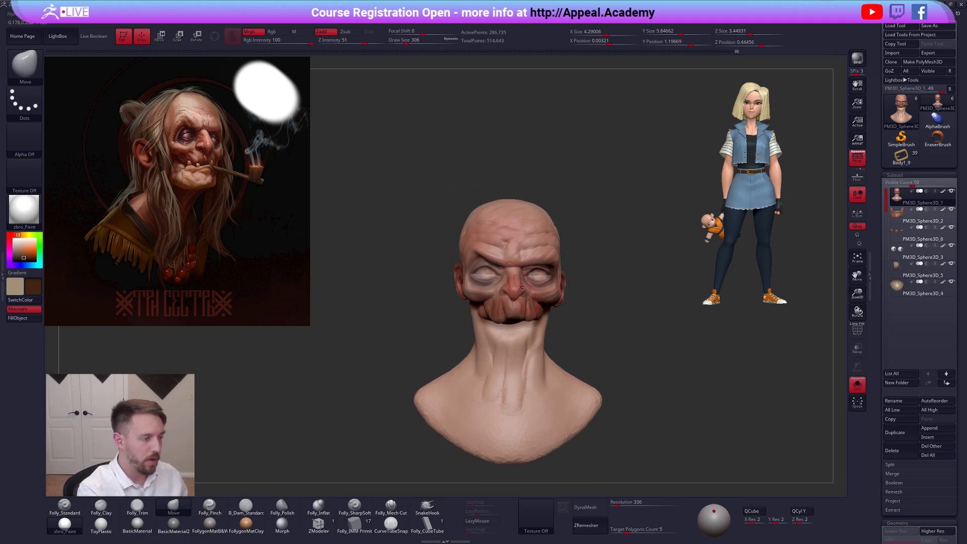
ctrl+right_drag(522, 288, 493, 363)
key(space)
drag(534, 315, 527, 315)
right_drag(537, 361, 519, 309)
key(1)
key(space)
drag(535, 329, 532, 329)
mouse_move(535, 350)
right_down()
mouse_move(529, 330)
mouse_move(514, 326)
right_up()
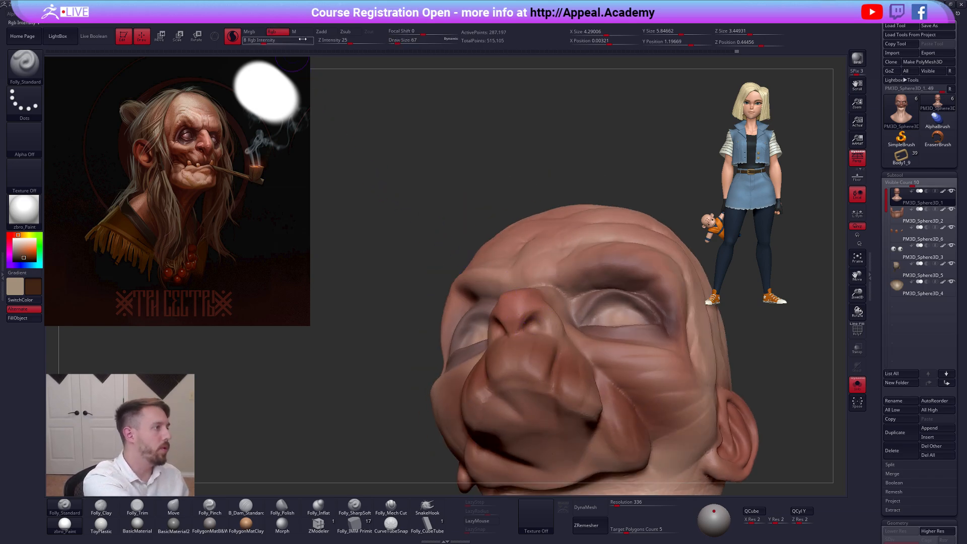
click(326, 32)
click(280, 32)
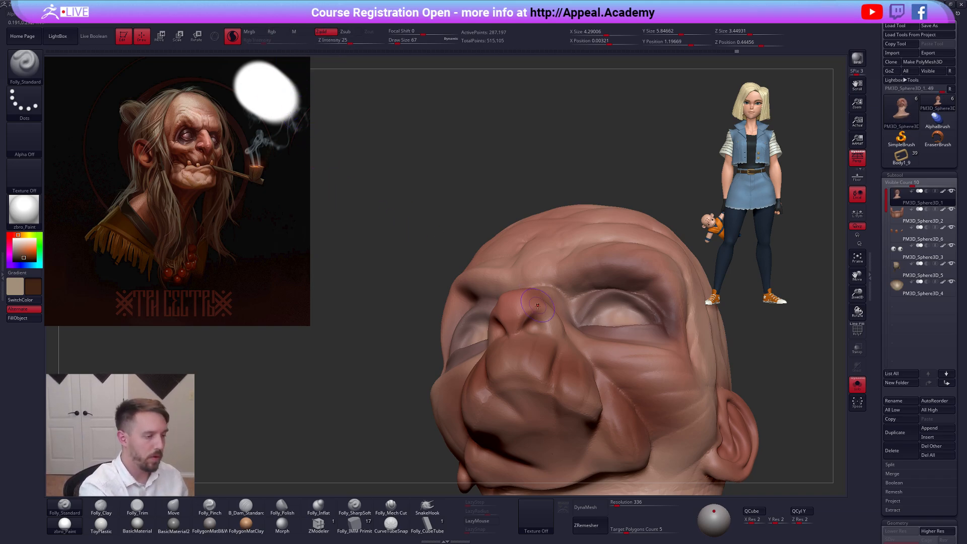
drag(535, 324, 535, 326)
right_drag(534, 325, 629, 329)
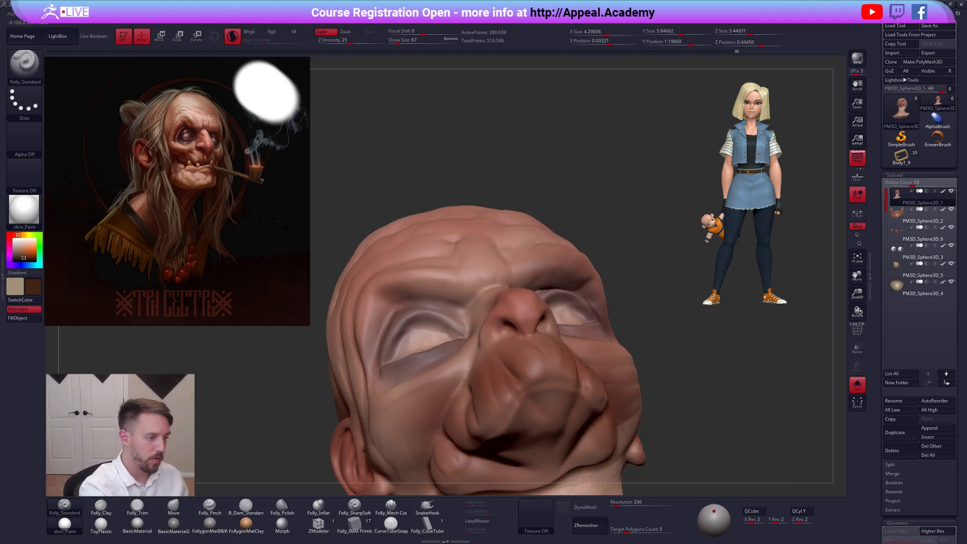
right_drag(506, 369, 549, 307)
mouse_move(682, 376)
alt+right_down()
mouse_move(672, 349)
mouse_move(668, 371)
alt+right_up()
Create a combined TPoseMesh from all visible subtools and display it in white with the FolygonMatB&P material
key(ctrl+space)
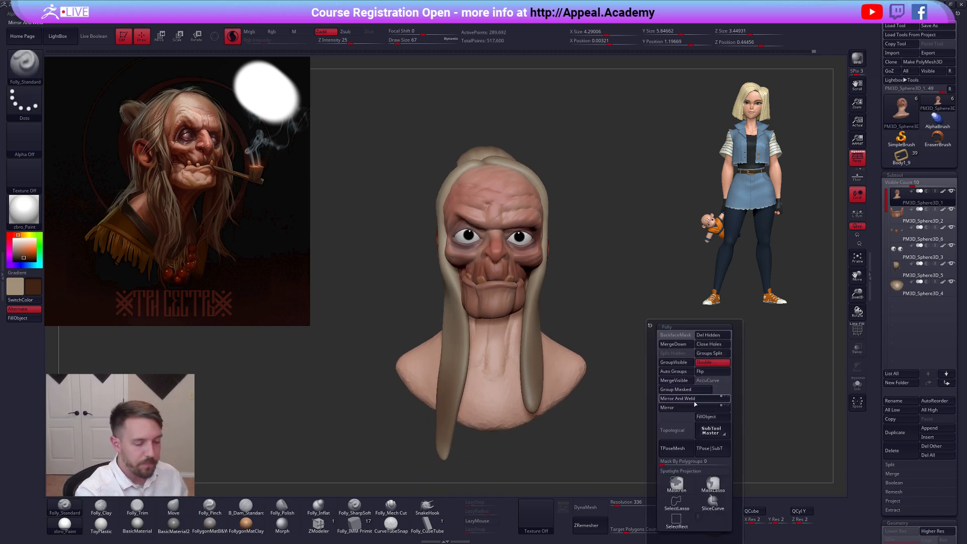
click(683, 447)
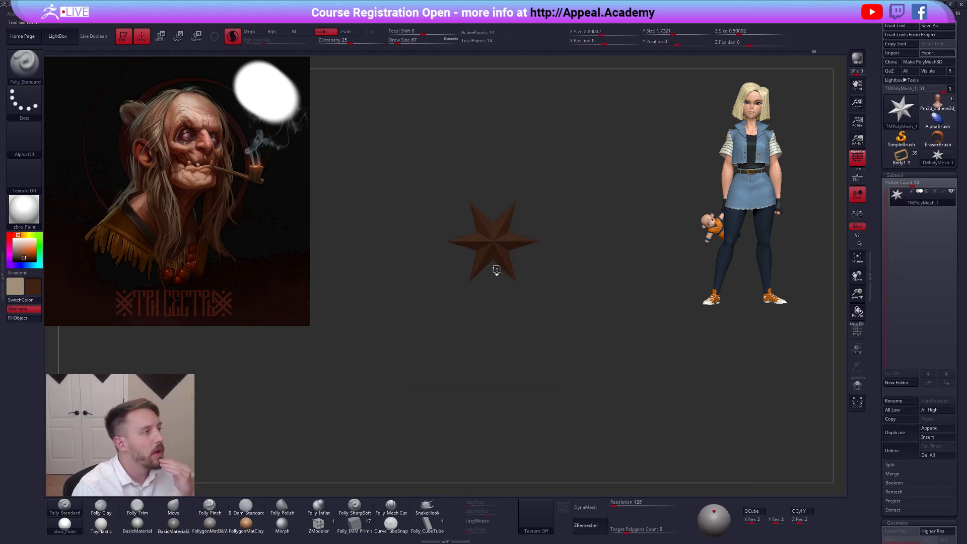
drag(39, 261, 12, 235)
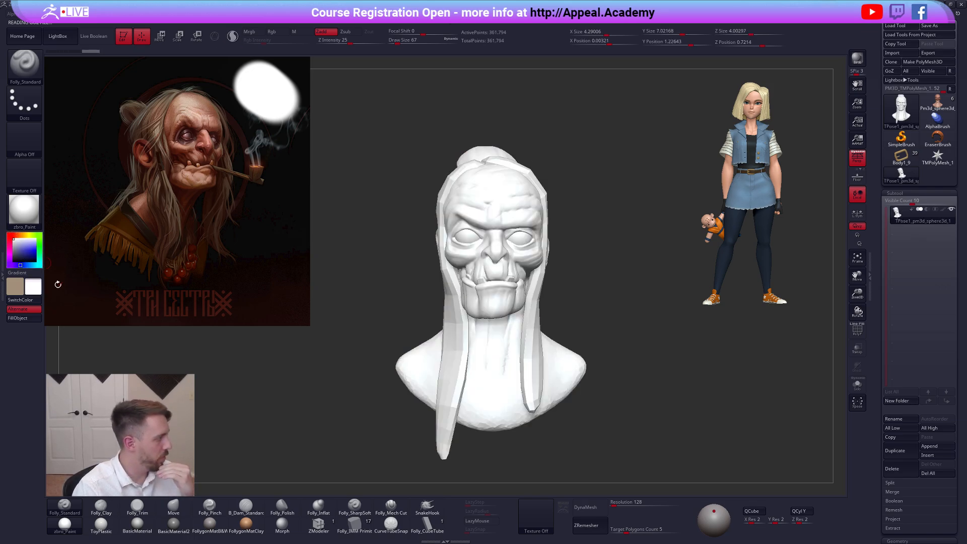
click(209, 524)
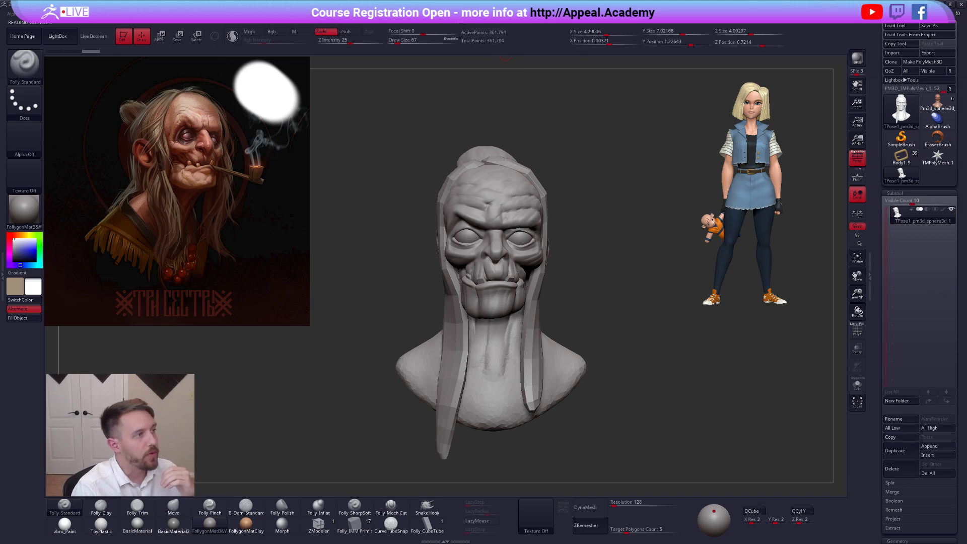
click(457, 22)
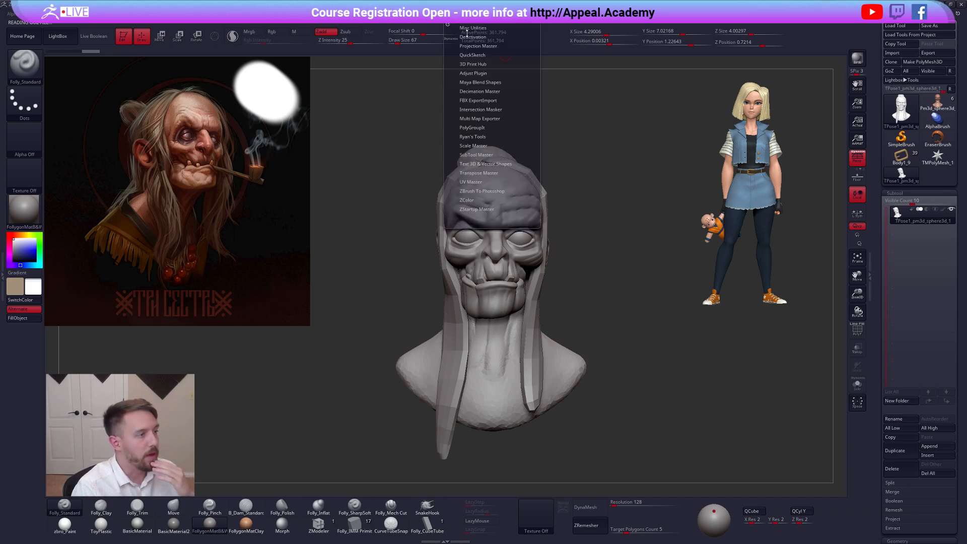
click(479, 173)
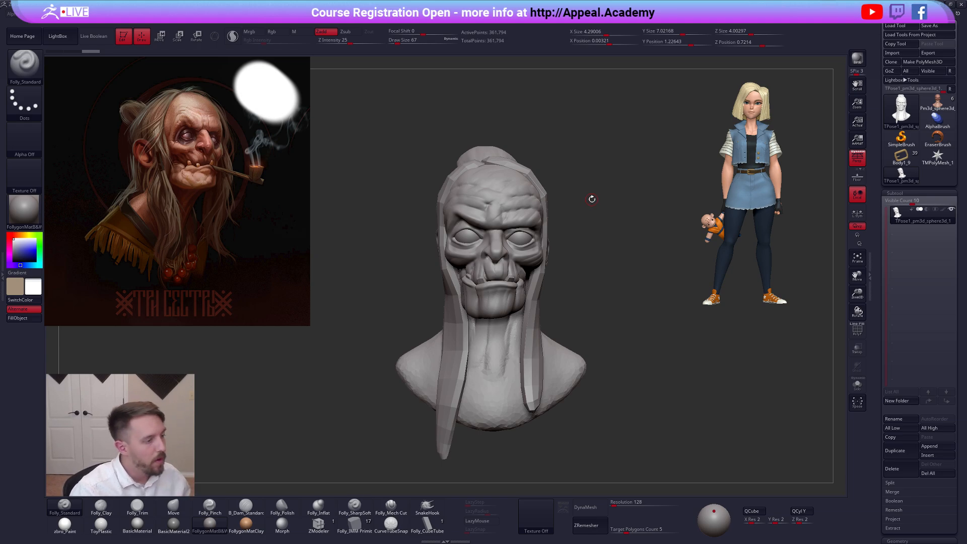
key(shift+f)
key(shift+f)
Adjust the side of the face and jaw on the combined mesh with the Move brush at draw size 1166
key(b)
key(m)
key(v)
key(space)
mouse_move(516, 235)
mouse_down()
mouse_move(532, 235)
mouse_move(525, 243)
mouse_up()
key(space)
alt+right_drag(507, 279, 503, 297)
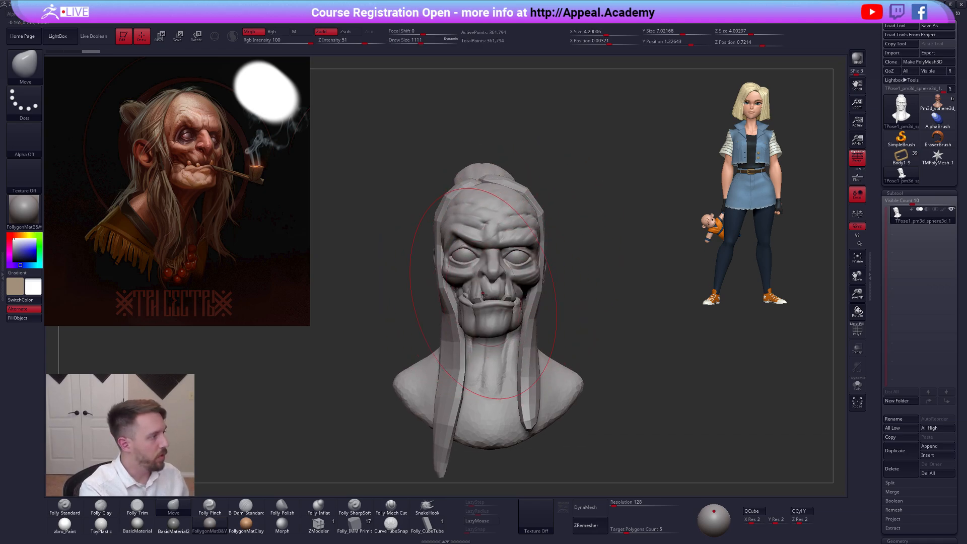
key(space)
drag(417, 365, 420, 365)
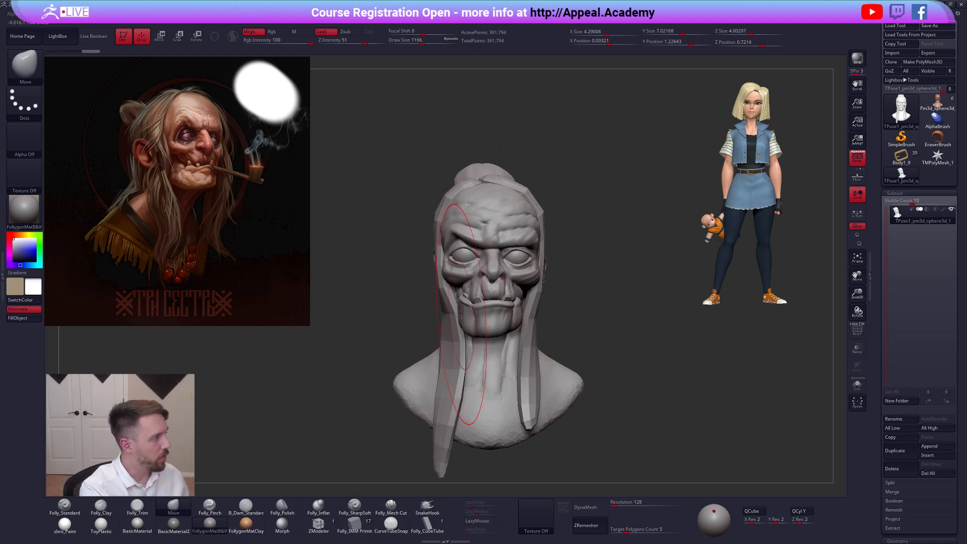
drag(460, 316, 457, 322)
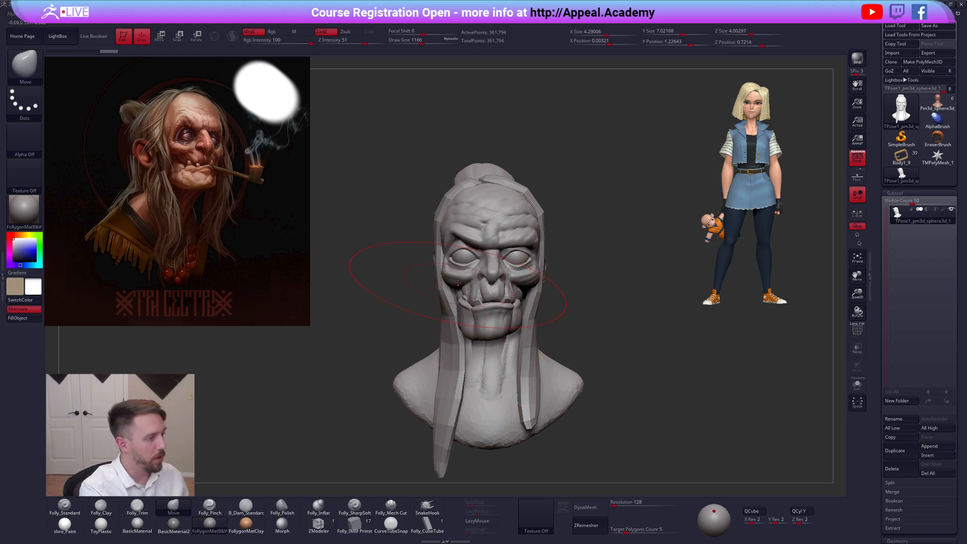
drag(459, 259, 459, 255)
Reshape the overall head form from the front and above with the Move brush, starting at draw size 1006
key(space)
drag(531, 276, 528, 276)
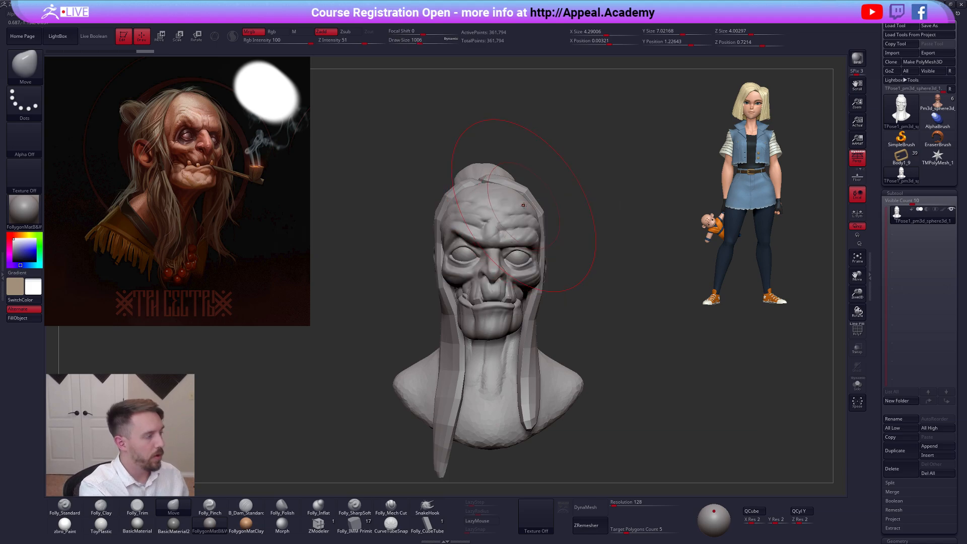
right_drag(523, 197, 505, 333)
key(space)
drag(494, 270, 493, 236)
right_drag(496, 252, 503, 166)
mouse_move(523, 348)
ctrl+right_down()
mouse_move(535, 298)
mouse_move(508, 335)
mouse_move(541, 345)
ctrl+right_up()
Widen the shoulders of the bust with the Move brush at draw size 1280
key(space)
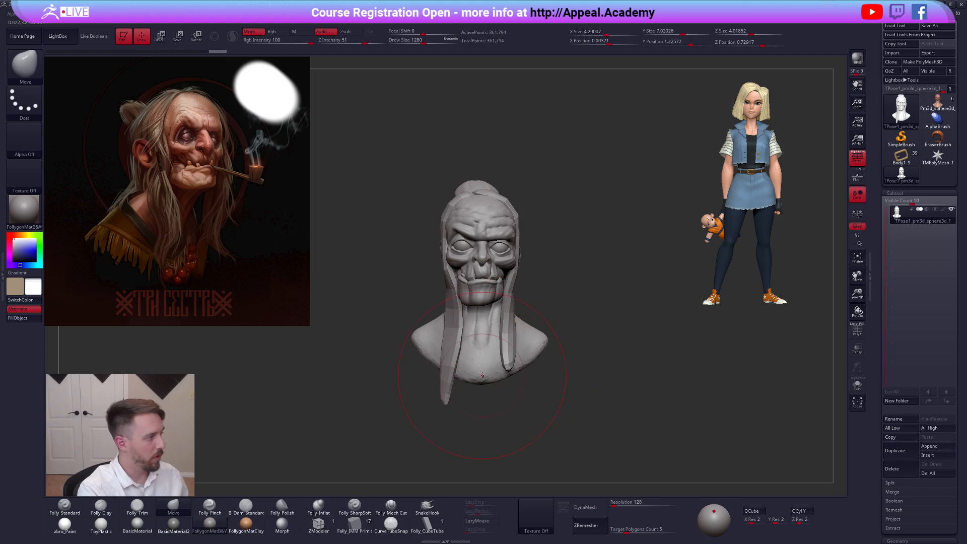
drag(443, 349, 491, 363)
key(space)
key(space)
Adjust the face in profile and from the front with the Move brush at draw sizes 980 and 910
mouse_move(478, 262)
alt+right_down()
mouse_move(482, 296)
mouse_move(512, 298)
alt+right_up()
key(space)
drag(509, 300, 494, 294)
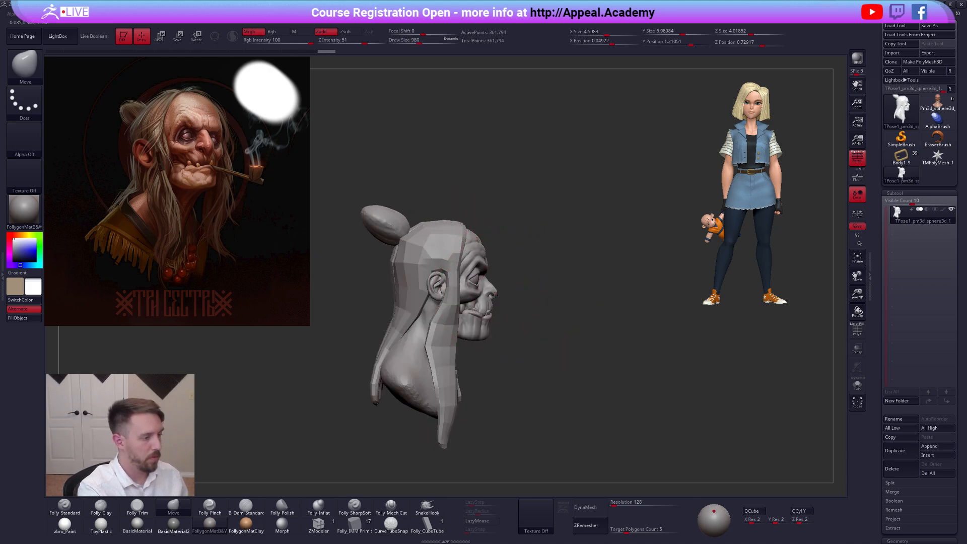
right_drag(504, 315, 478, 328)
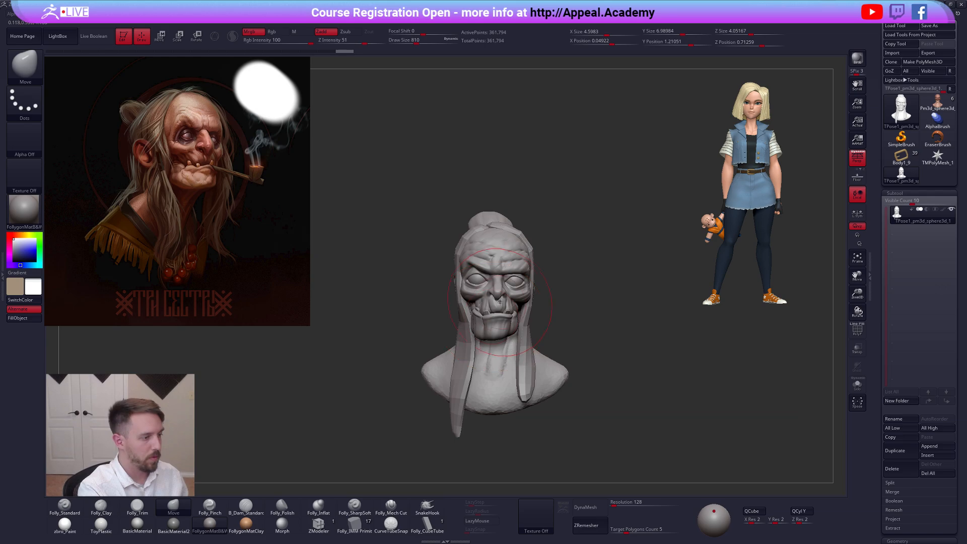
drag(498, 304, 501, 303)
ctrl+right_drag(502, 304, 520, 298)
Refine the mouth and nose proportions with the Move brush at draw sizes 615, 361 and 239
key(space)
drag(527, 293, 523, 293)
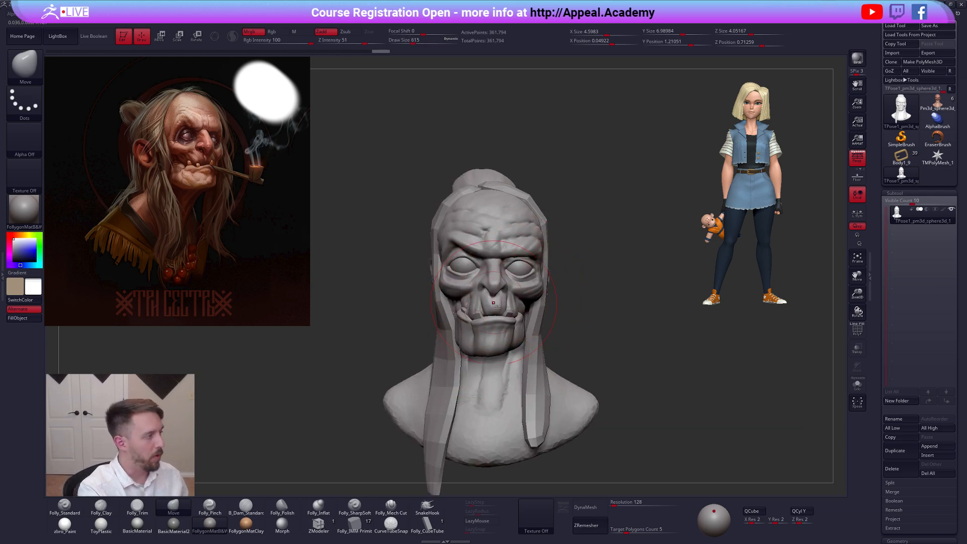
alt+right_drag(494, 303, 501, 344)
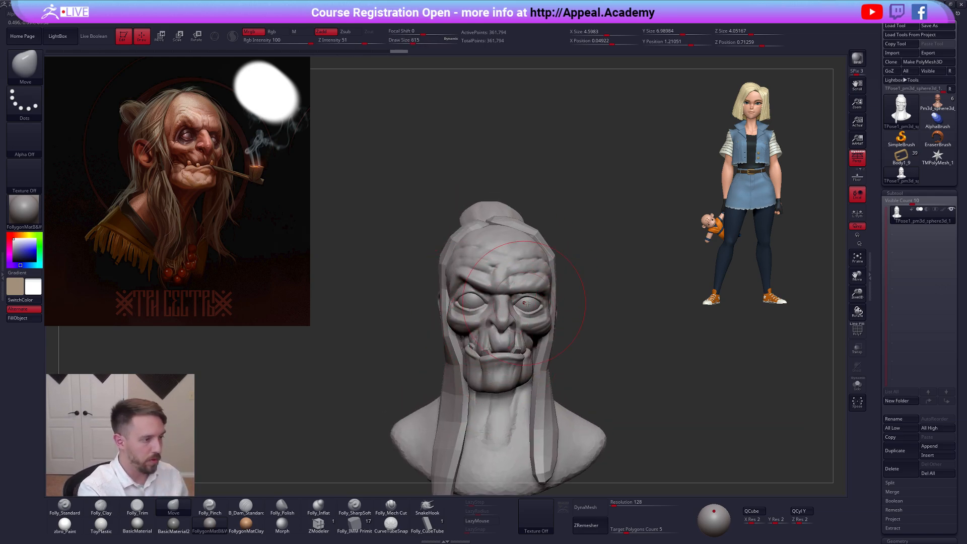
key(space)
drag(499, 341, 494, 340)
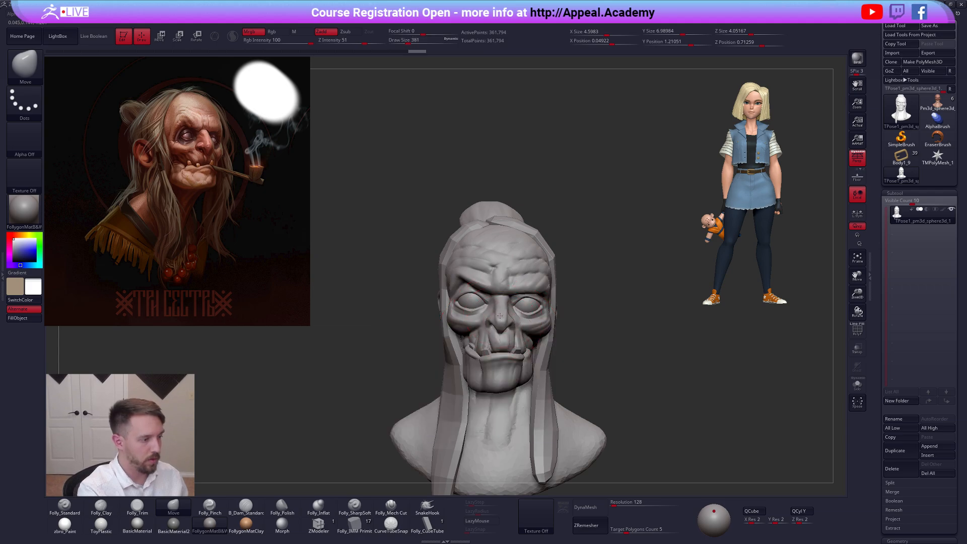
mouse_move(578, 392)
ctrl+right_down()
mouse_move(602, 401)
mouse_move(526, 365)
ctrl+right_up()
key(ctrl+z)
key(space)
drag(500, 319, 495, 320)
right_drag(428, 302, 512, 288)
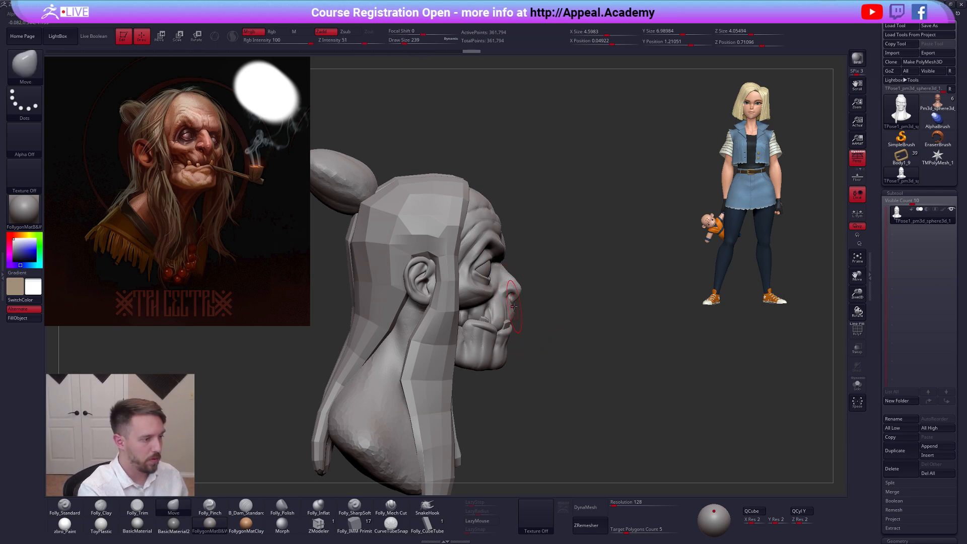
right_drag(551, 331, 497, 396)
ctrl+right_drag(497, 395, 600, 289)
Transfer the reshaped pose from the combined mesh back to the original subtools with TPose|SubT
key(ctrl+space)
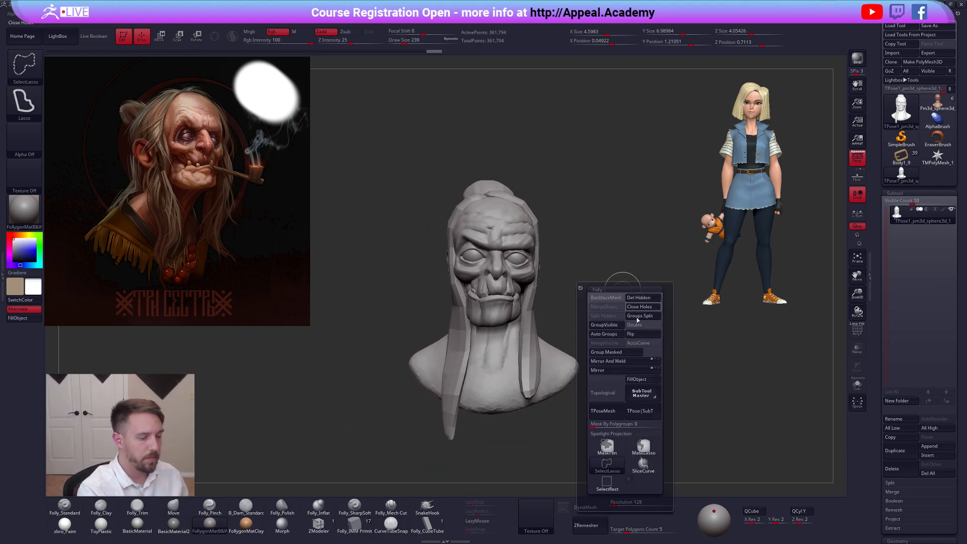
click(649, 413)
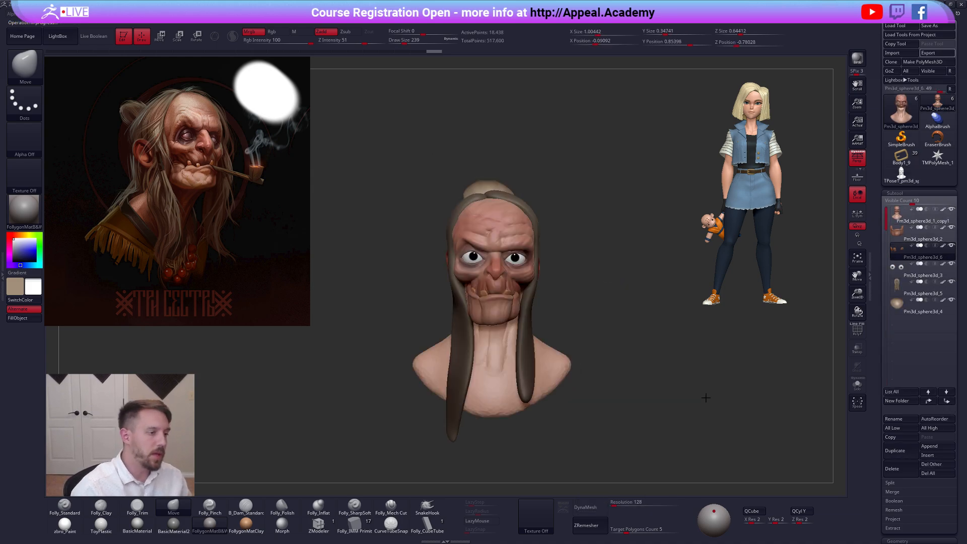
key(Down)
key(Down)
key(Down)
key(Down)
key(Down)
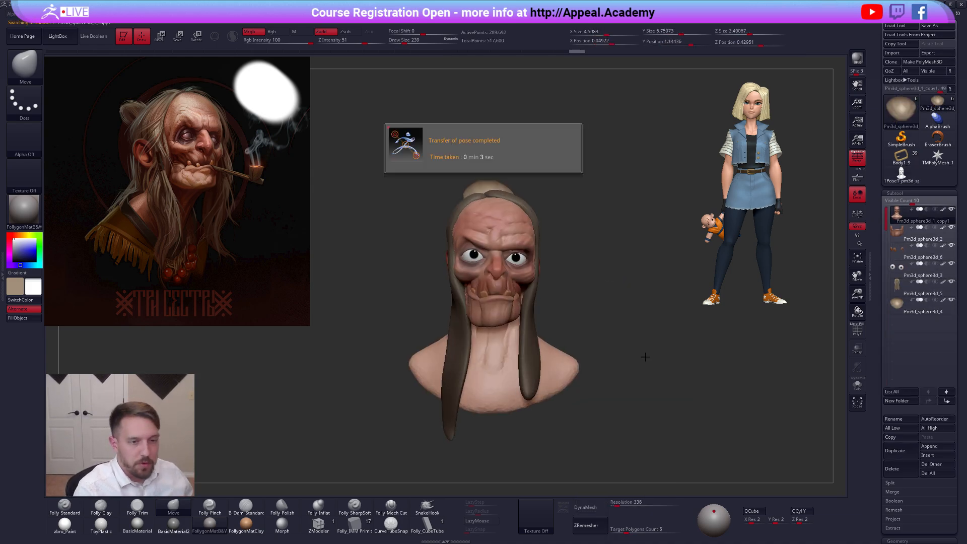
Select the eyeballs subtool, isolate it and readjust the eyes in their sockets
click(893, 273)
key(alt+s)
mouse_move(456, 268)
alt+mouse_down()
mouse_move(537, 291)
mouse_move(562, 262)
alt+mouse_up()
alt+drag(536, 179, 566, 235)
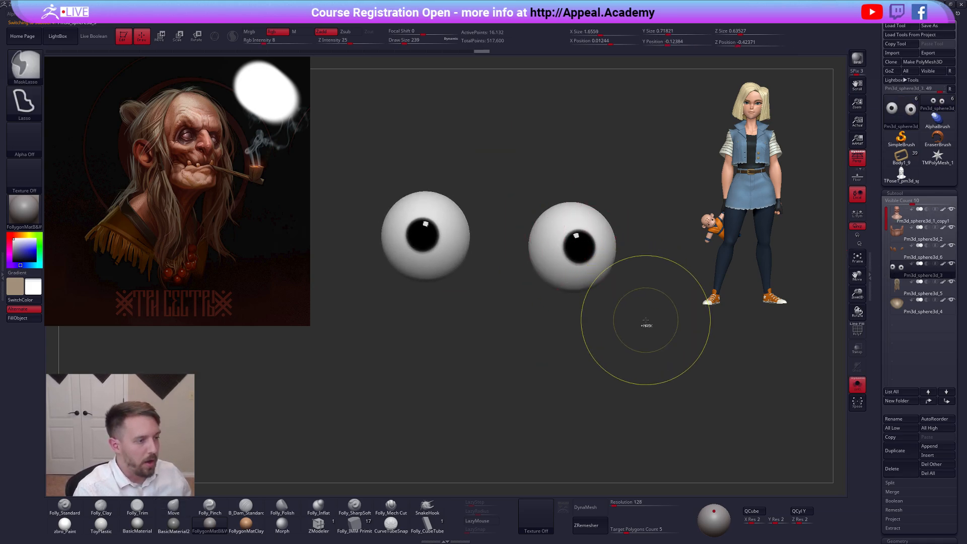
key(alt+s)
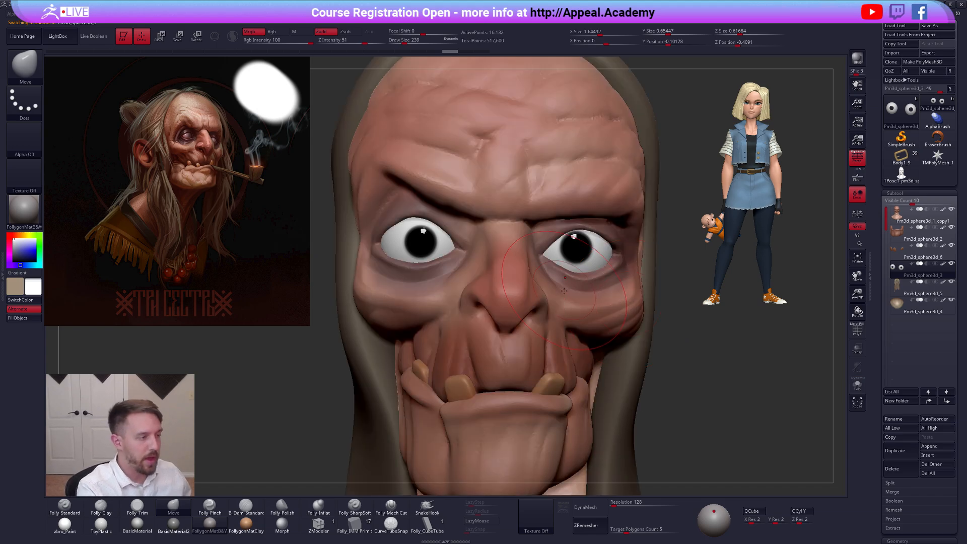
Try to mask a single eyeball with the MaskLasso brush, switching between the isolated eyes and the full head
ctrl+right_drag(582, 282, 529, 295)
key(alt+s)
key(alt+s)
key(alt+s)
key(alt+s)
right_drag(468, 334, 658, 306)
ctrl+drag(521, 332, 408, 286)
key(alt+s)
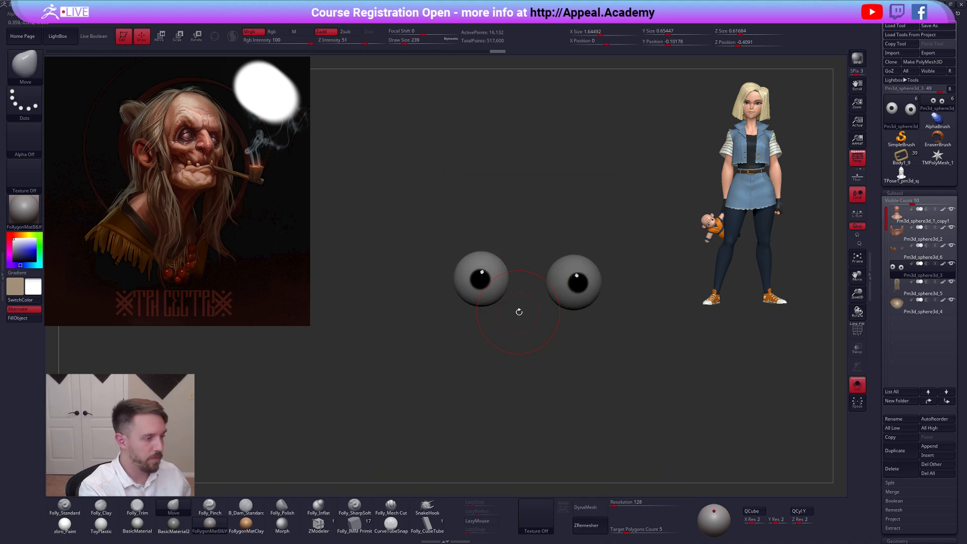
mouse_move(523, 353)
ctrl+mouse_down()
mouse_move(525, 336)
mouse_move(410, 299)
ctrl+mouse_up()
key(alt+s)
key(alt+s)
ctrl+click(555, 332)
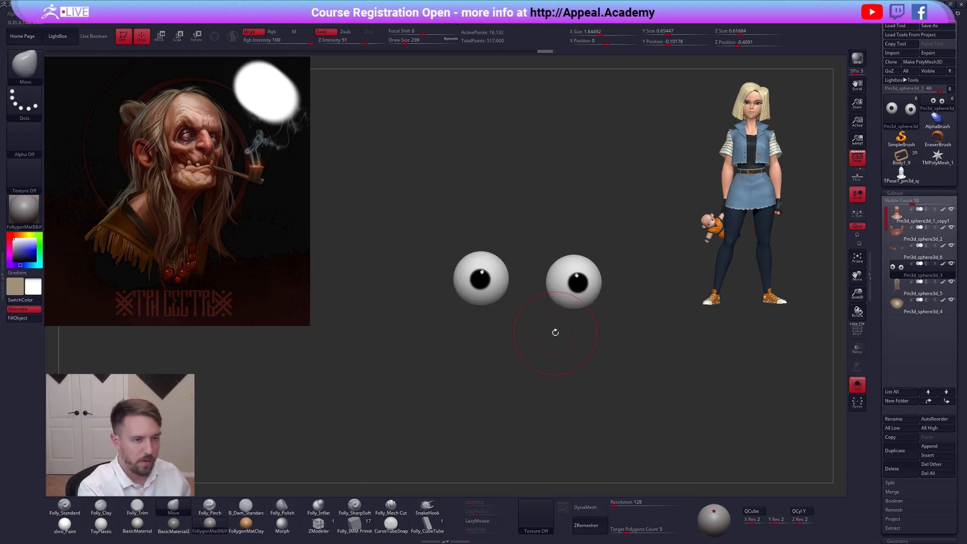
mouse_move(534, 330)
ctrl+mouse_down()
mouse_move(611, 304)
mouse_move(569, 313)
ctrl+mouse_up()
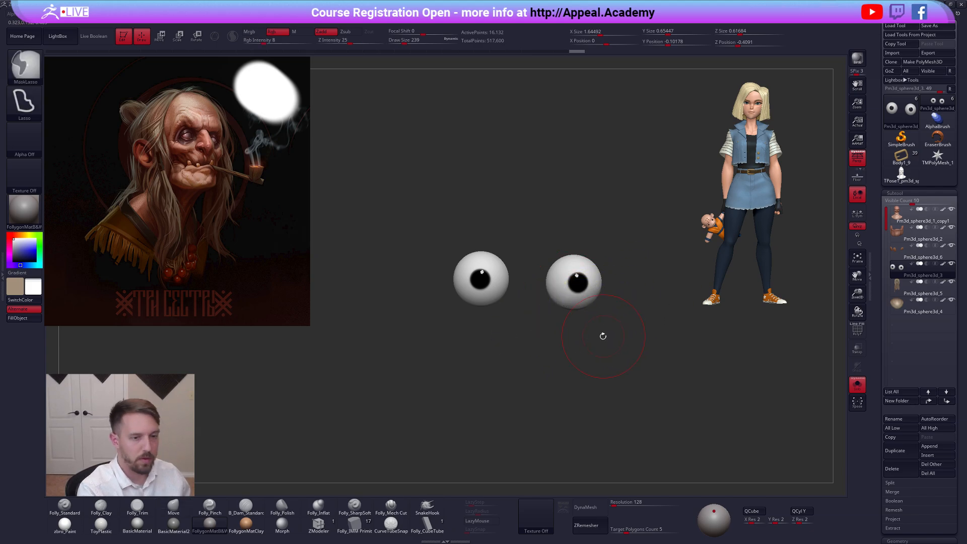
key(alt+s)
ctrl+drag(470, 224, 455, 269)
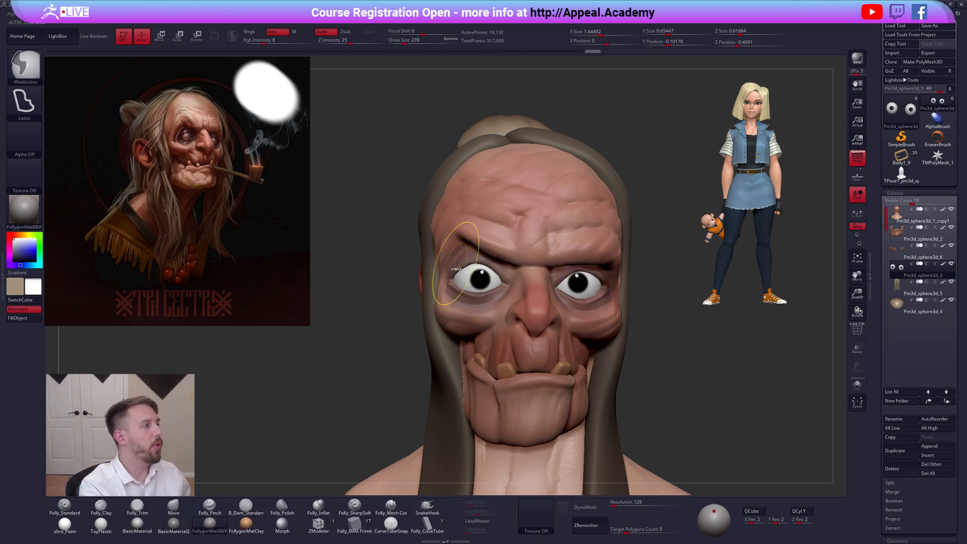
Set the MaskLasso brush's Rgb Intensity to 100 and mask the eyeball on the viewer's right in the isolated eyes
ctrl+drag(280, 41, 312, 42)
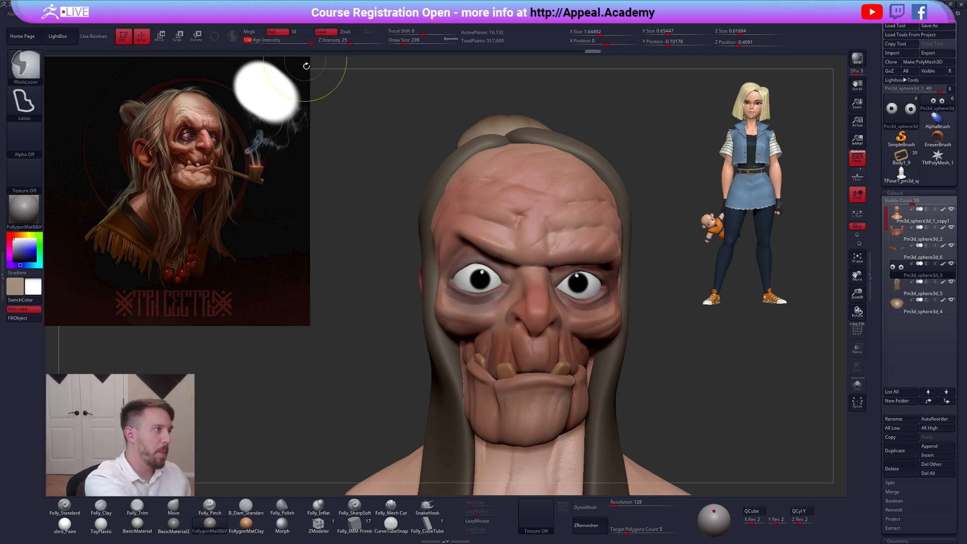
key(alt+s)
alt+drag(659, 445, 639, 448)
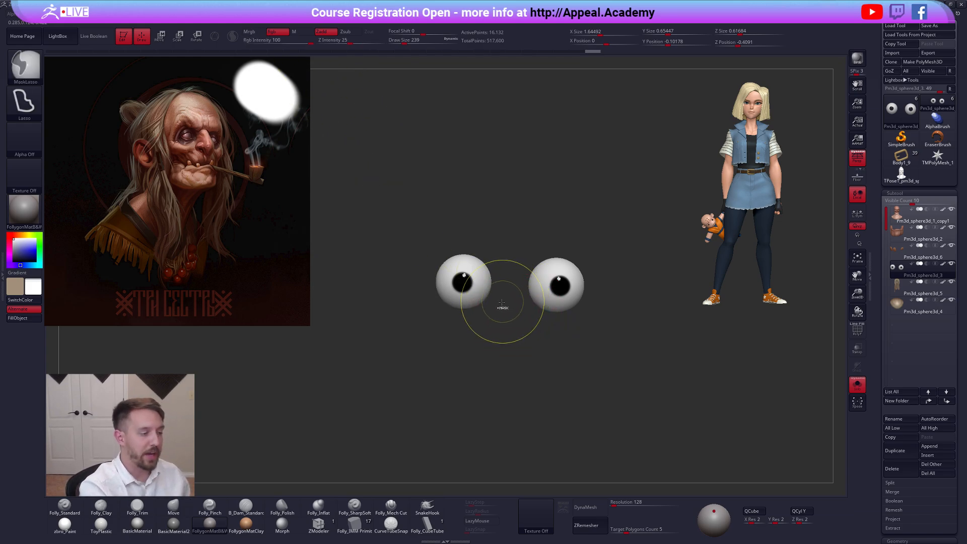
mouse_move(498, 331)
ctrl+alt+mouse_down()
mouse_move(436, 241)
mouse_move(416, 356)
mouse_move(491, 396)
ctrl+alt+mouse_up()
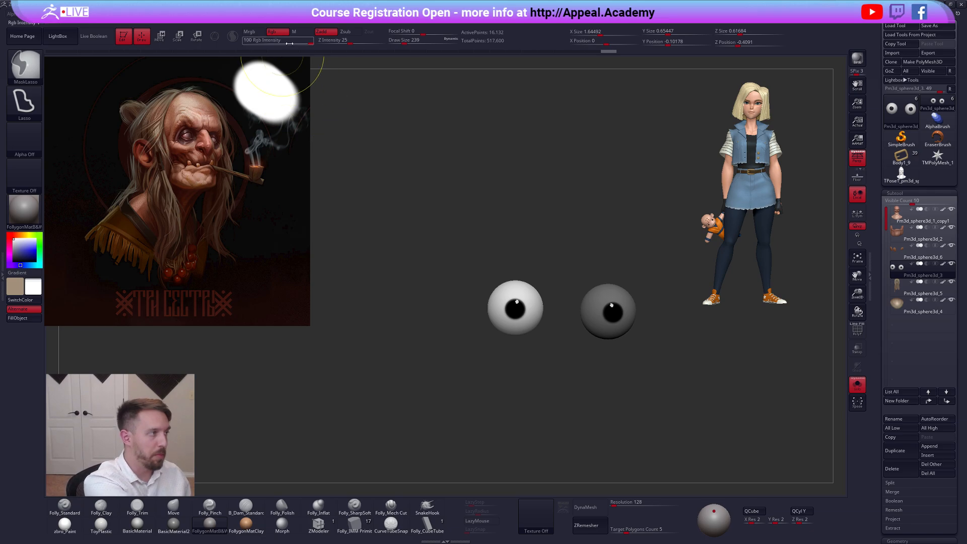
Show the full head and reposition the unmasked eyeball in its socket from the side with the move gizmo
key(shift+s)
right_drag(518, 329, 579, 322)
ctrl+right_drag(522, 310, 520, 322)
key(w)
drag(520, 306, 519, 379)
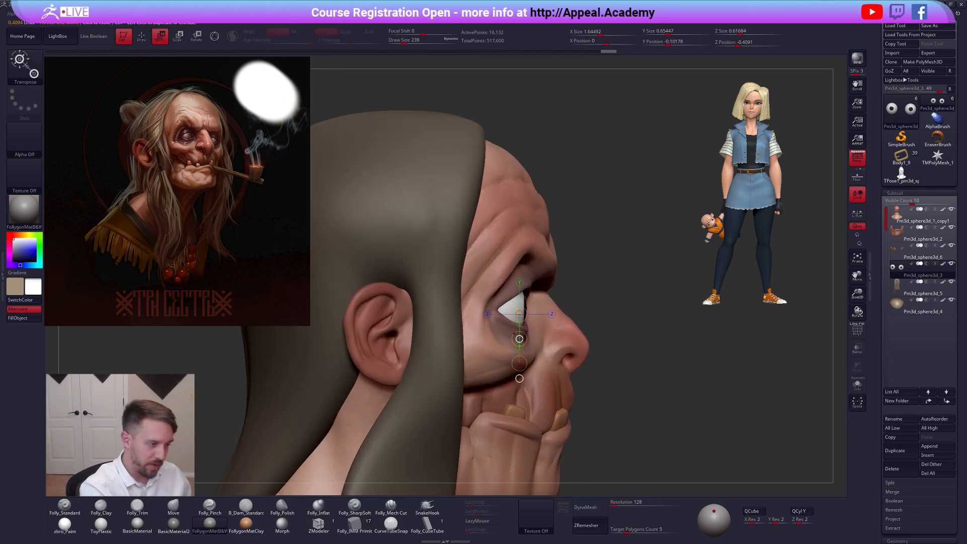
drag(519, 338, 519, 340)
Invert the mask to reposition the other eyeball in its socket, return to Draw mode and clear the mask
right_drag(574, 369, 531, 347)
ctrl+click(664, 339)
drag(590, 335, 591, 338)
key(q)
ctrl+drag(693, 370, 706, 386)
ctrl+right_drag(706, 386, 604, 333)
drag(310, 42, 293, 42)
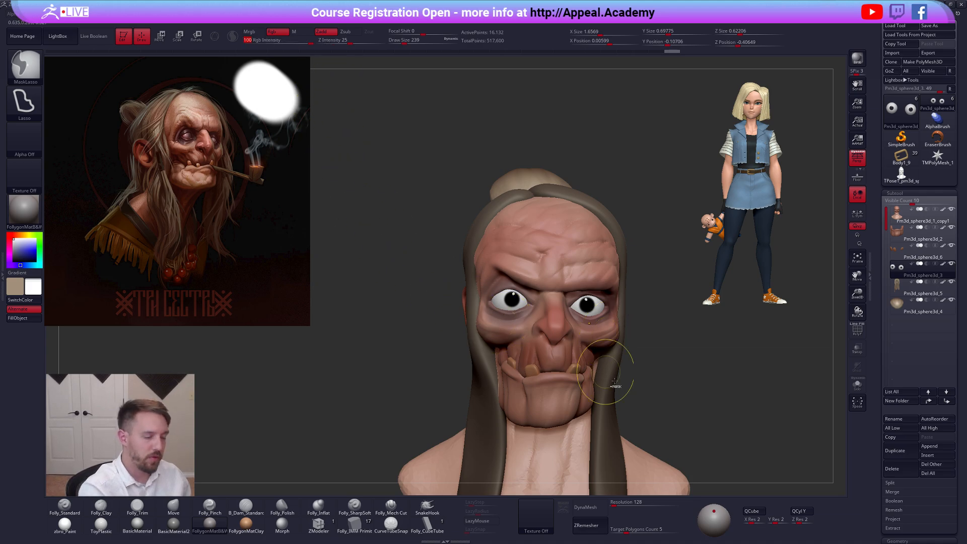
Delete the temporary TPose mesh from the loaded tools and bring back the witch bust
click(900, 219)
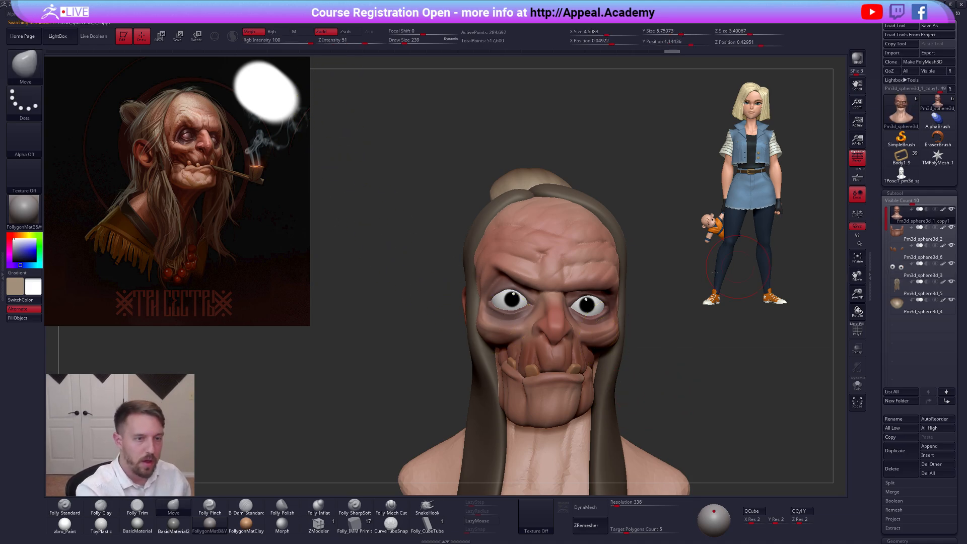
click(896, 178)
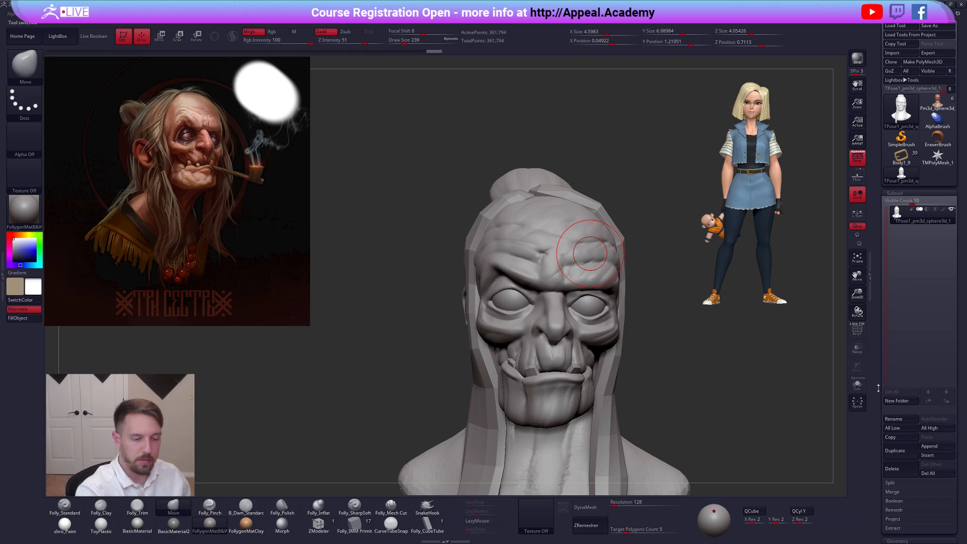
click(899, 470)
click(832, 487)
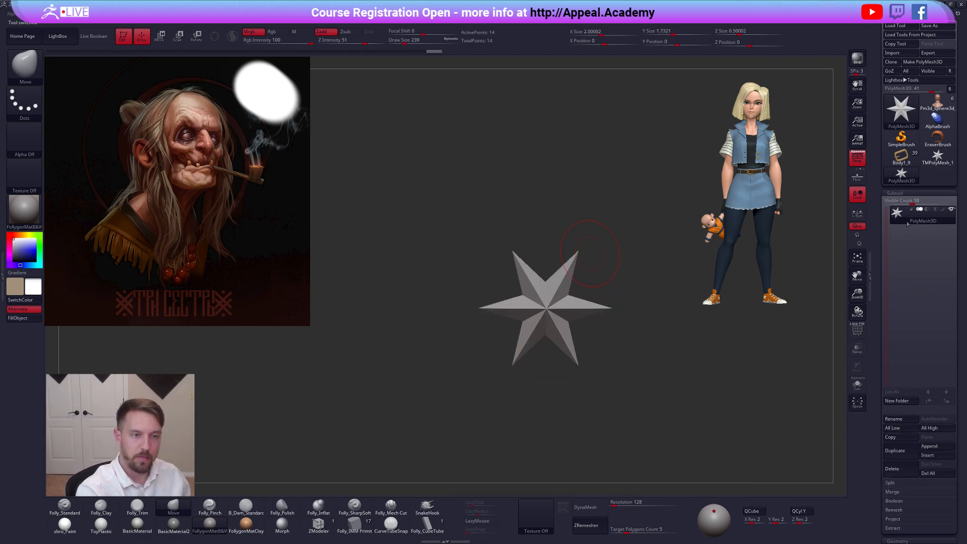
click(937, 102)
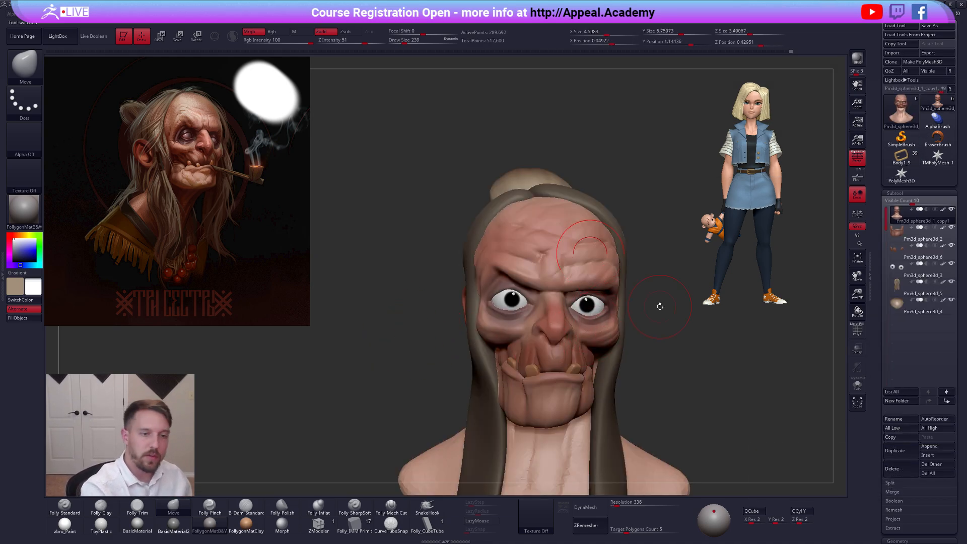
Select the eyes subtool, sample a reddish skin tone from the concept art and enable Rgb on the Folly_Standard brush
click(904, 270)
key(z)
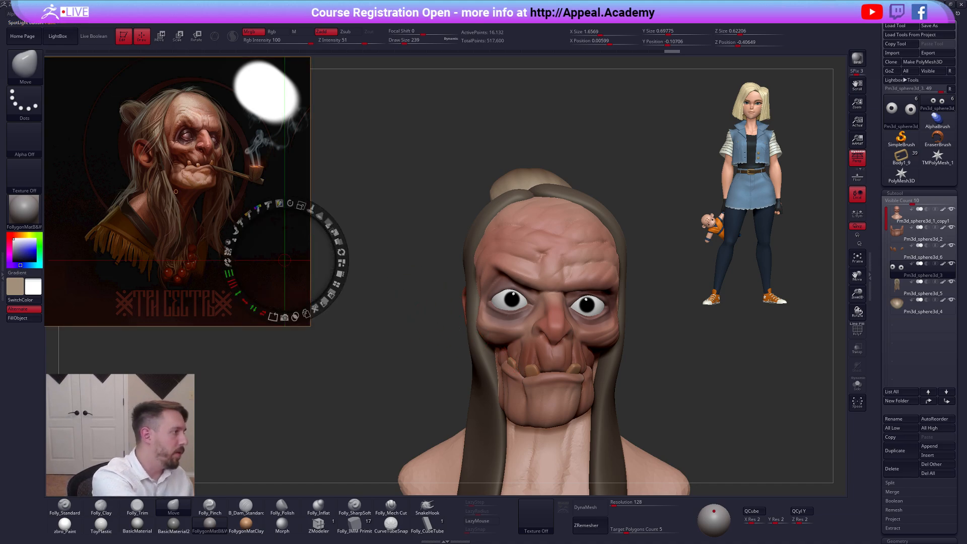
key(c)
key(z)
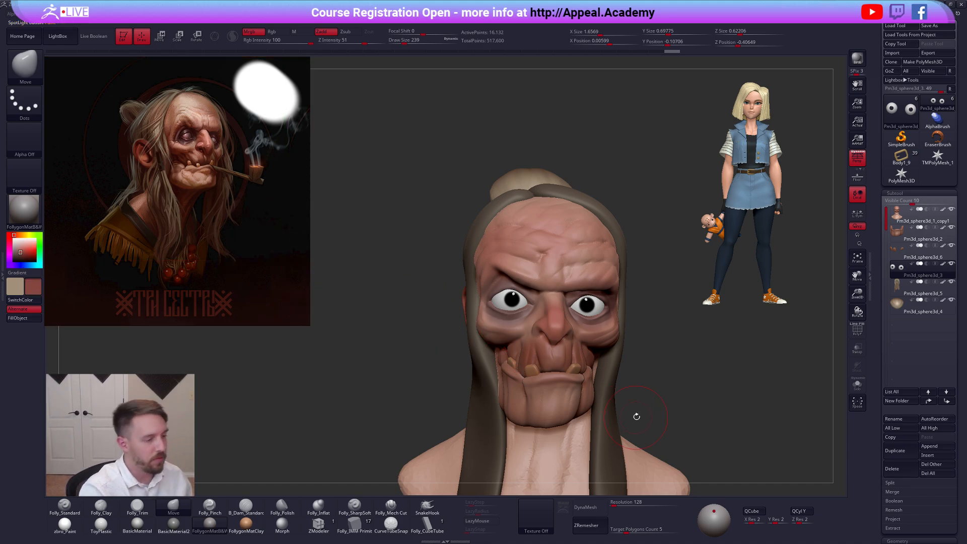
key(alt+s)
key(alt+s)
key(1)
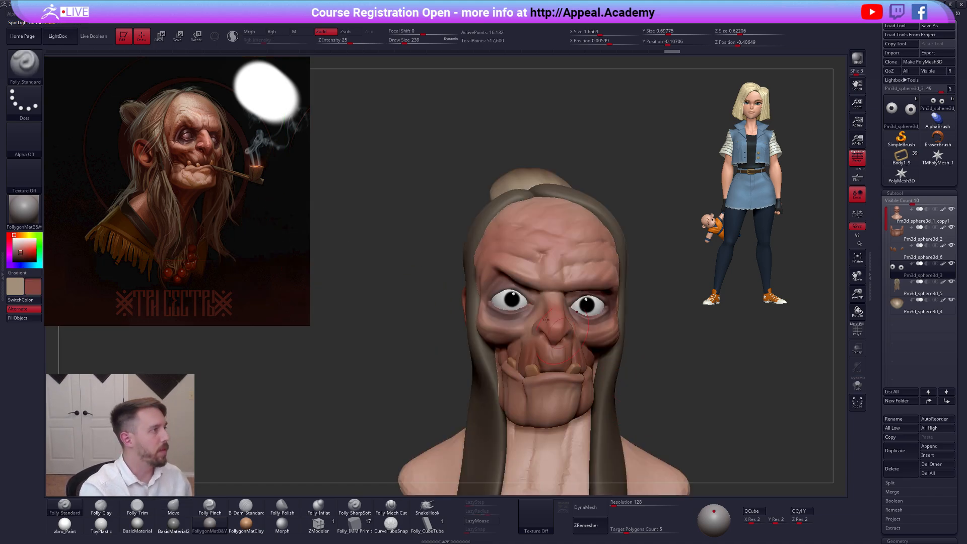
click(273, 33)
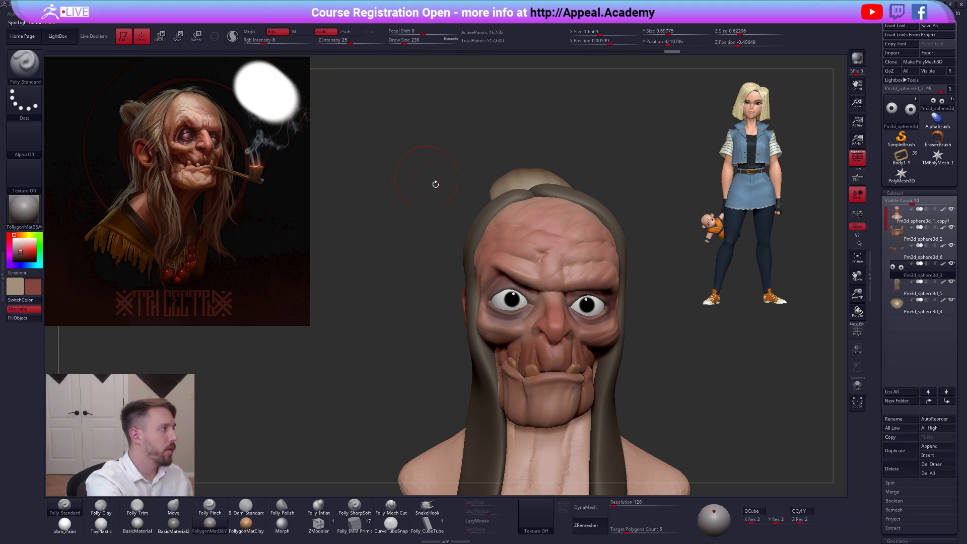
Isolate the eyes, subdivide them several times for finer paint resolution and show the full head again
key(alt+s)
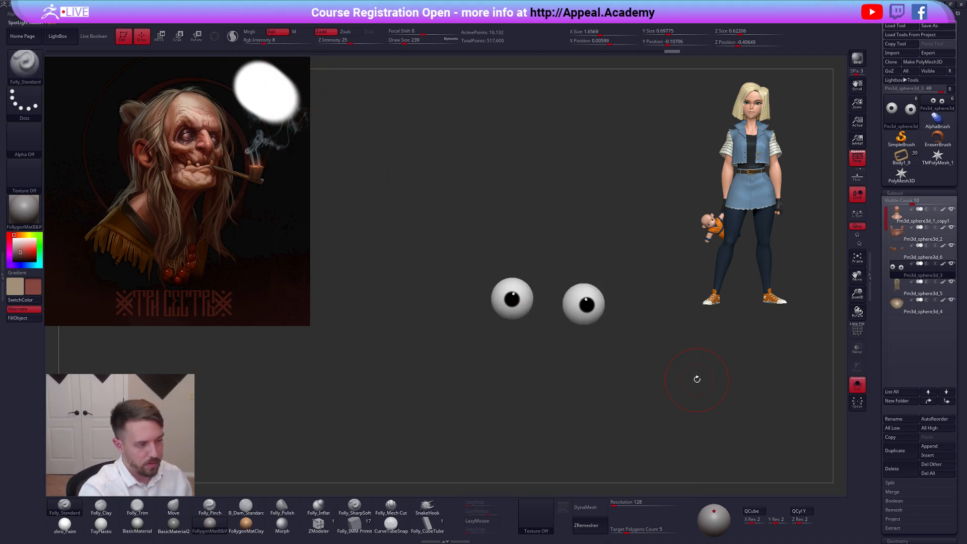
key(shift+f)
key(shift+f)
key(ctrl+d)
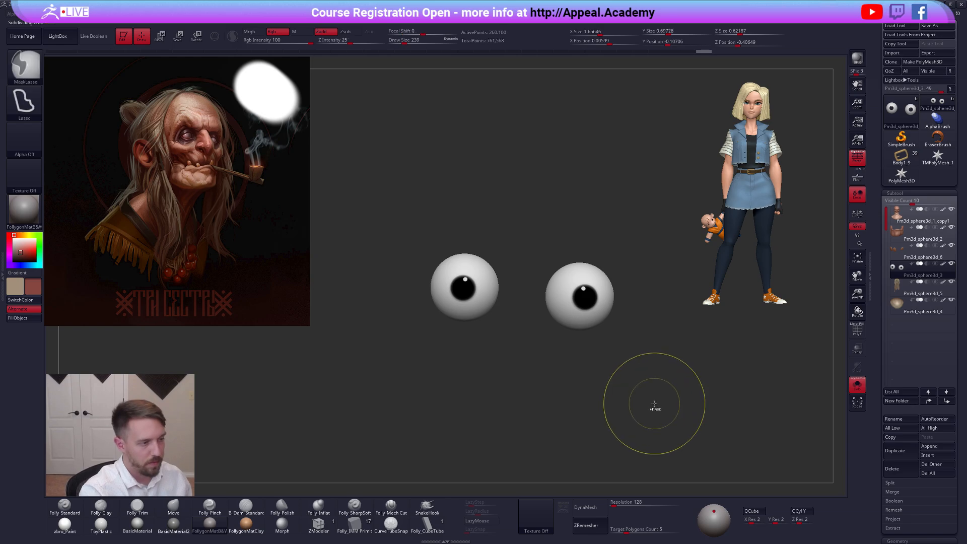
key(alt+s)
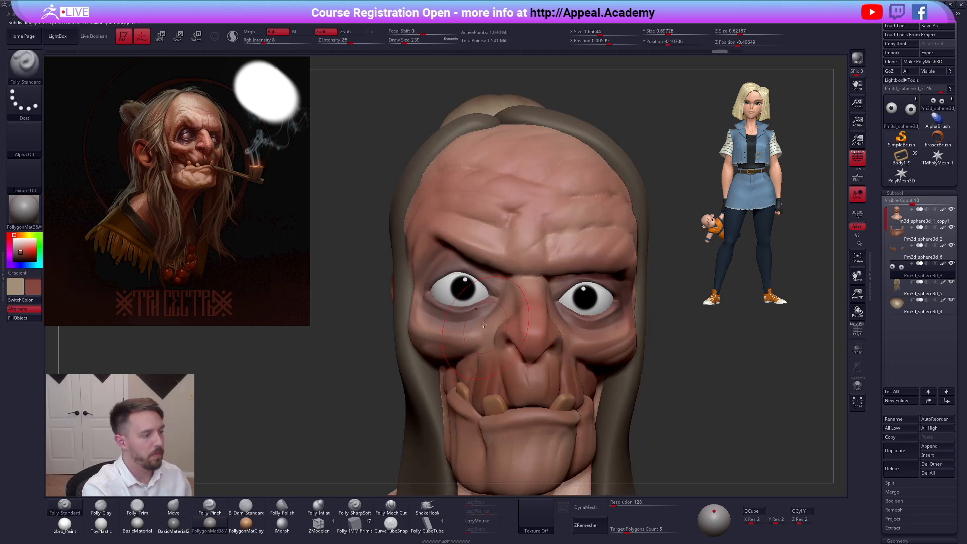
Try a paint stroke on the eyeball on the viewer's left, undo it and turn off Zadd
ctrl+right_drag(462, 293, 467, 289)
drag(468, 289, 478, 281)
key(ctrl+z)
click(324, 32)
Set the Draw Size to 192 and tint both isolated eyeballs with the sampled reddish tone
key(space)
drag(433, 347, 429, 347)
key(alt+s)
mouse_move(481, 290)
mouse_down()
mouse_move(453, 282)
mouse_move(458, 266)
mouse_move(443, 302)
mouse_move(496, 312)
mouse_up()
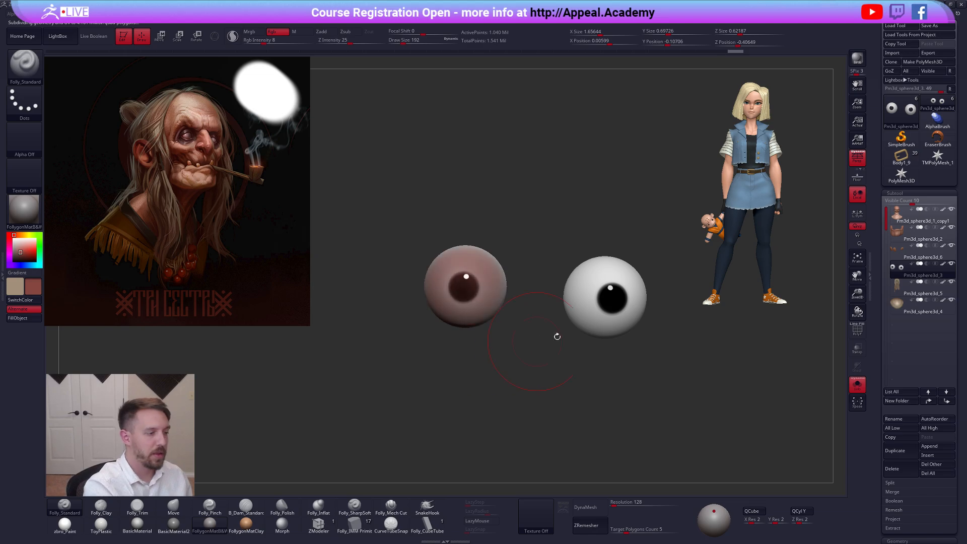
drag(599, 294, 629, 317)
key(alt+s)
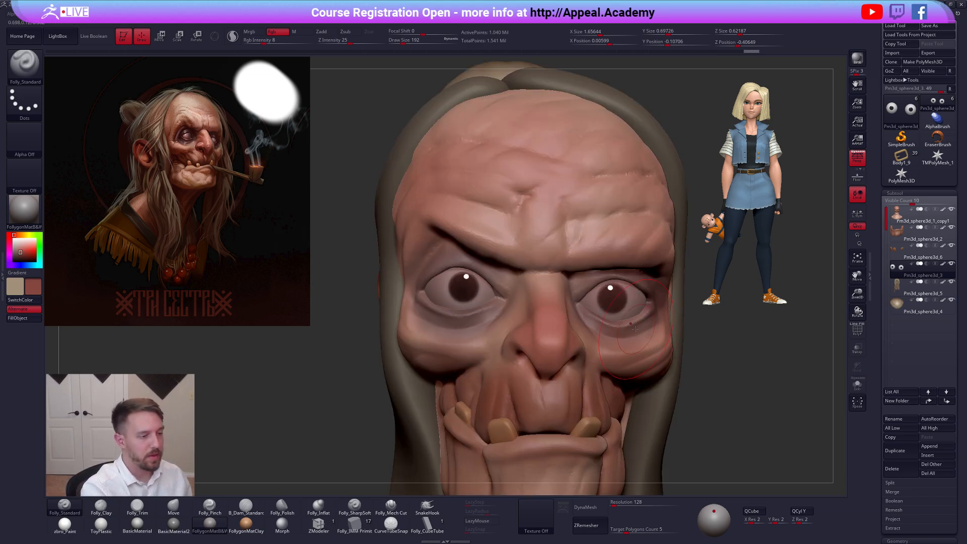
key(alt+s)
mouse_move(483, 277)
mouse_down()
mouse_move(453, 279)
mouse_move(476, 302)
mouse_up()
Sample a greyish pink from the concept art, paint over the pupil on the viewer's left and show the full head
key(z)
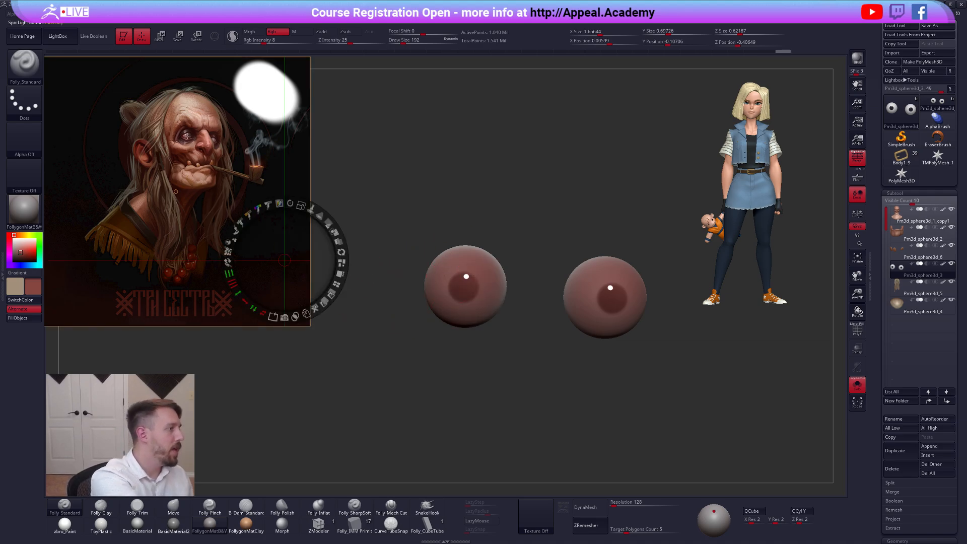
key(c)
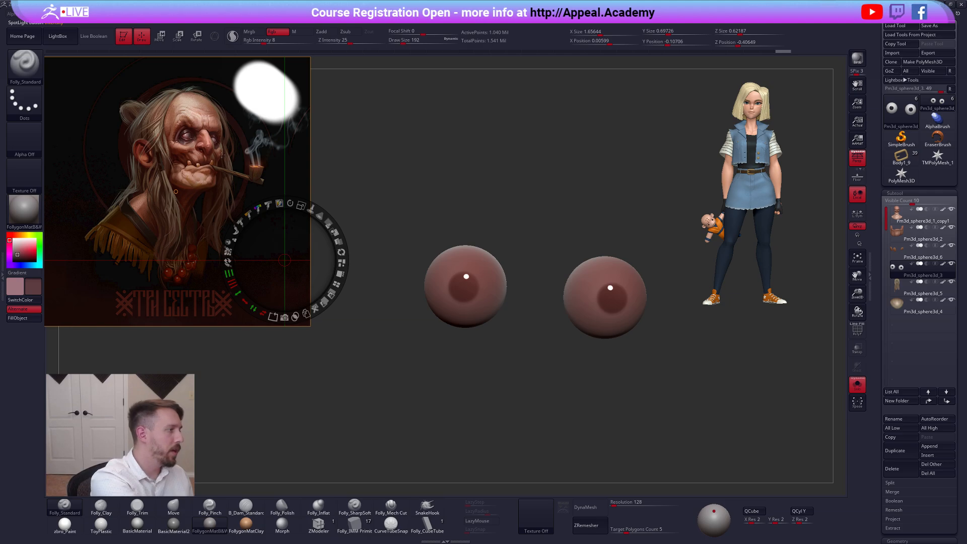
key(v)
key(v)
key(z)
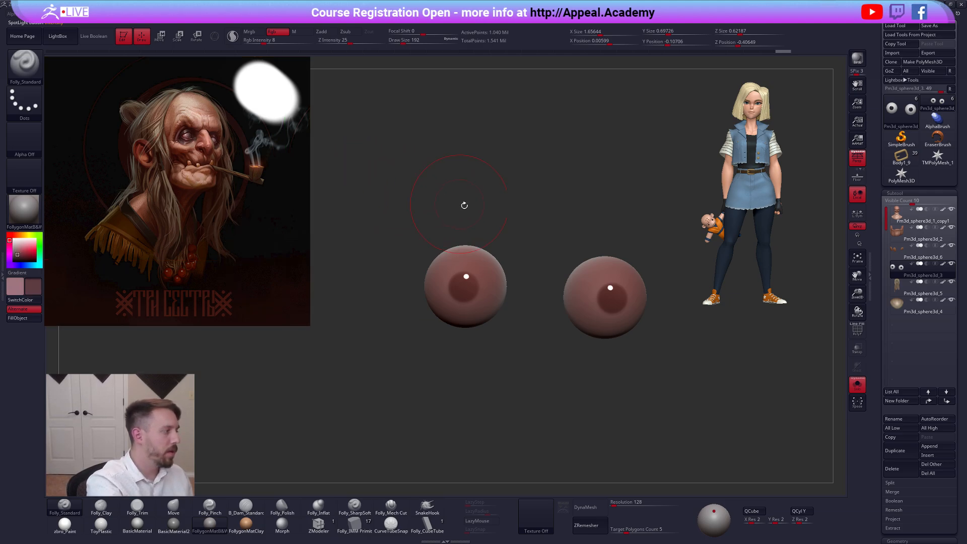
key(v)
drag(463, 295, 457, 283)
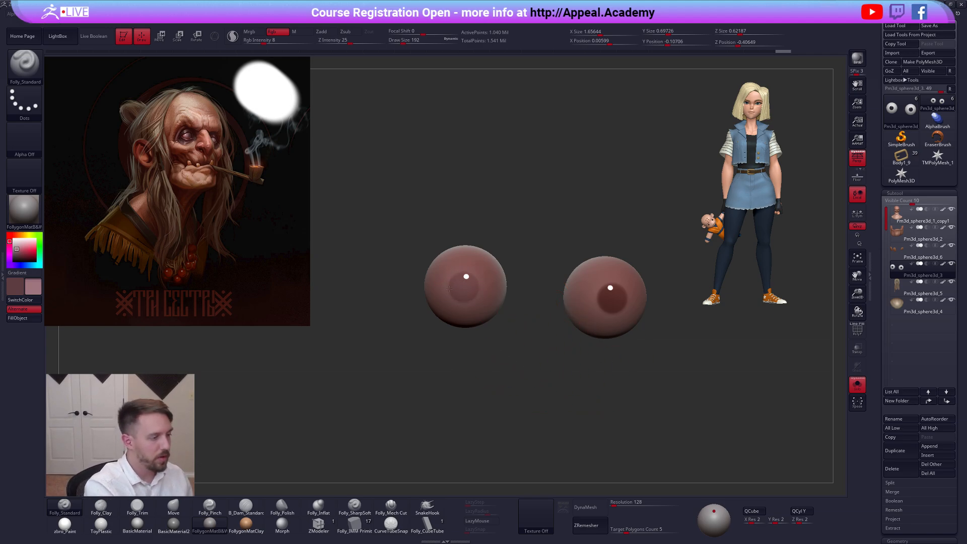
key(alt+s)
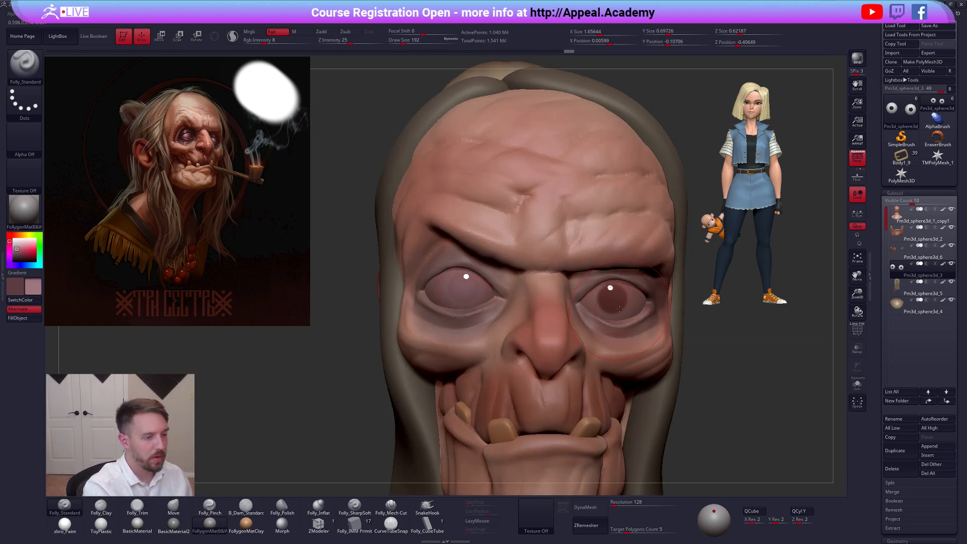
Paint over the other pupil with the greyish pink and dab darker irises on both eyes at Draw Size 81
drag(607, 294, 619, 302)
key(c)
key(v)
key(space)
click(605, 296)
key(space)
drag(613, 299, 611, 302)
click(612, 300)
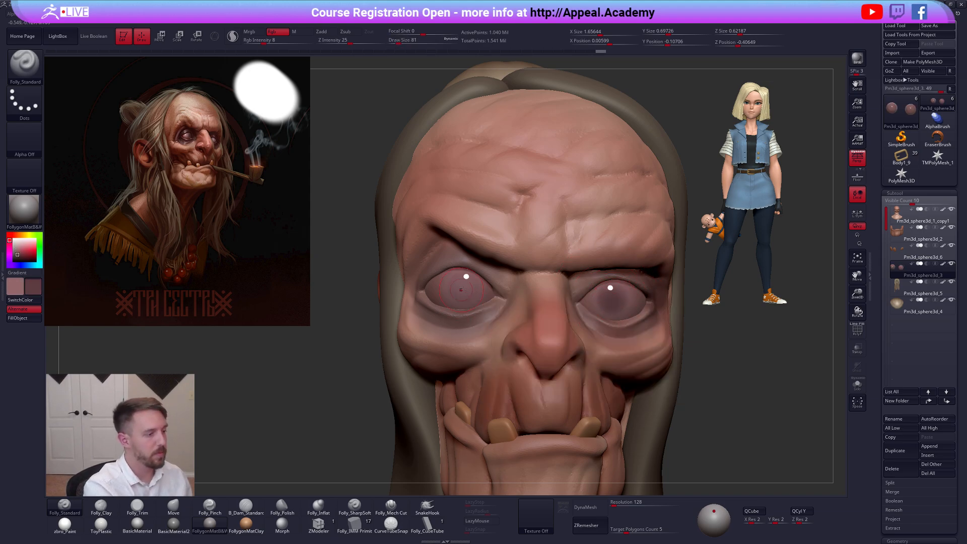
drag(460, 289, 467, 290)
Pick a pale pink based on the concept art's eye and lighten both eyeballs with Draw Size 160
ctrl+right_drag(611, 345, 539, 363)
key(z)
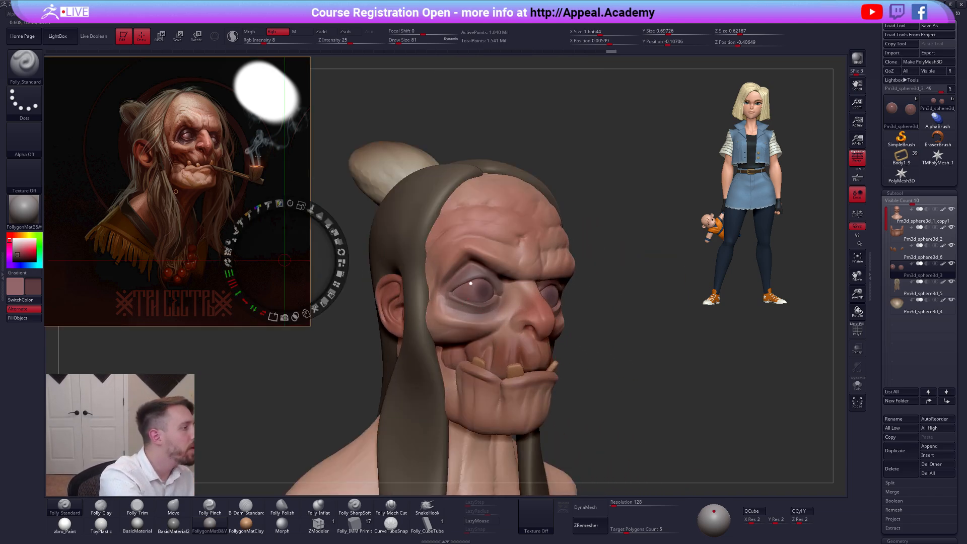
key(z)
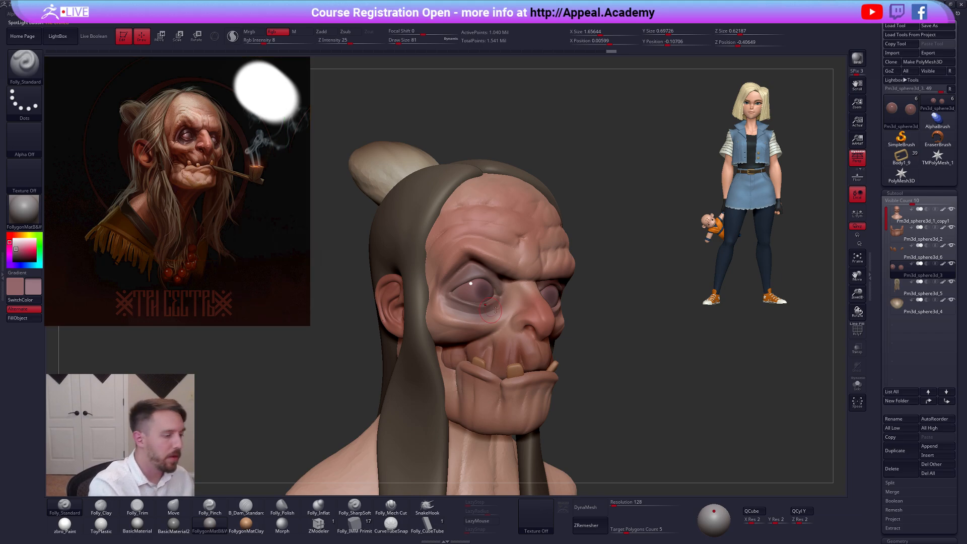
click(18, 243)
right_drag(523, 323, 479, 302)
key(space)
drag(477, 296, 480, 293)
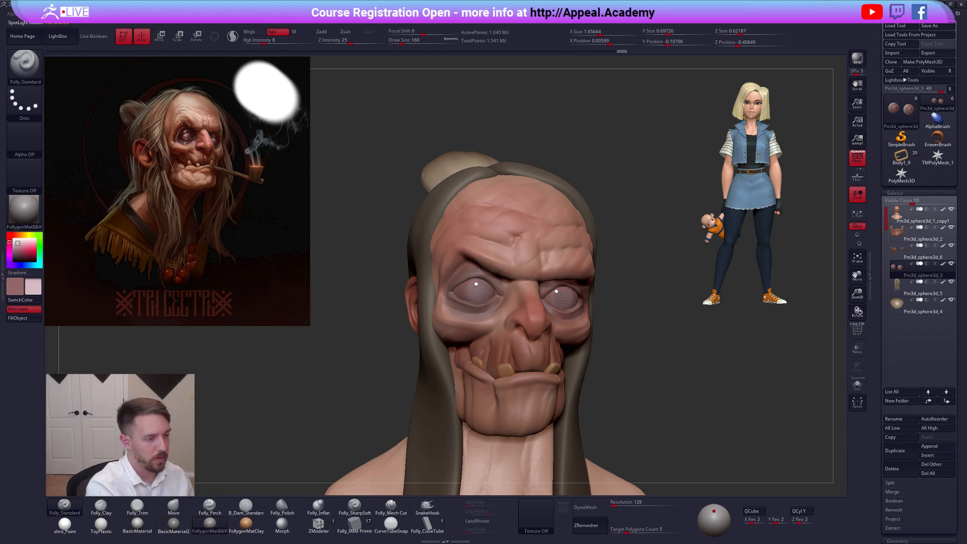
mouse_move(567, 304)
right_down()
mouse_move(557, 297)
mouse_move(680, 391)
mouse_move(666, 408)
mouse_move(671, 423)
mouse_move(638, 409)
mouse_move(599, 332)
right_up()
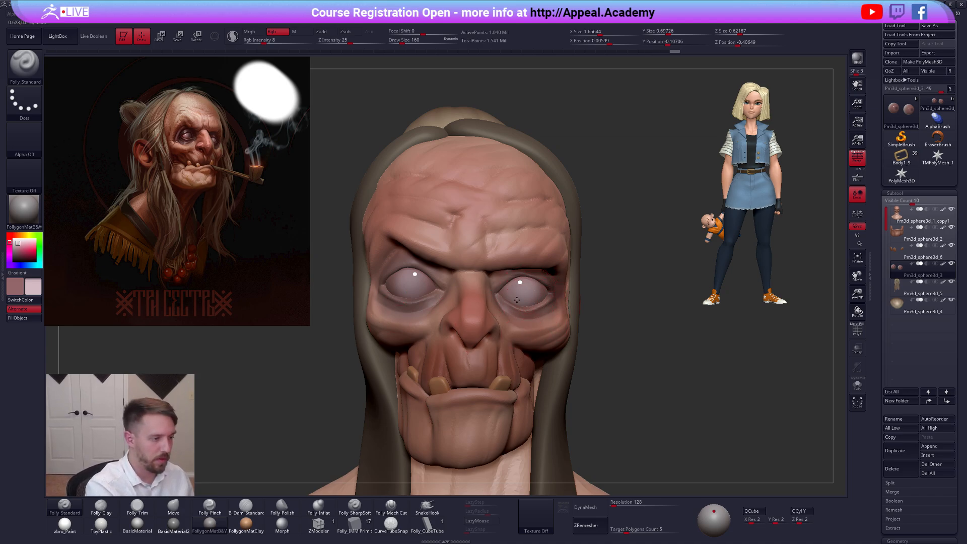
Sample a dark tone from the concept art and shift its hue to blue
key(shift+z)
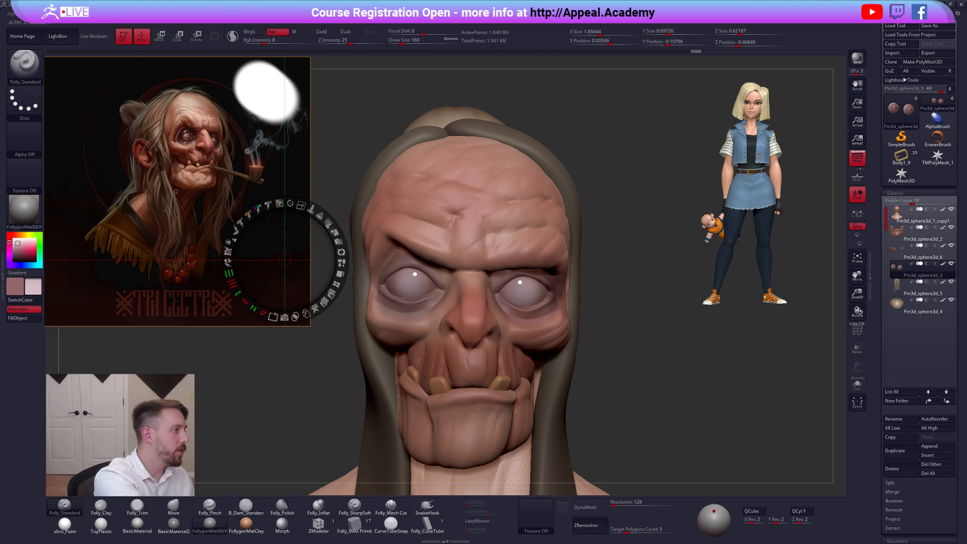
key(c)
key(z)
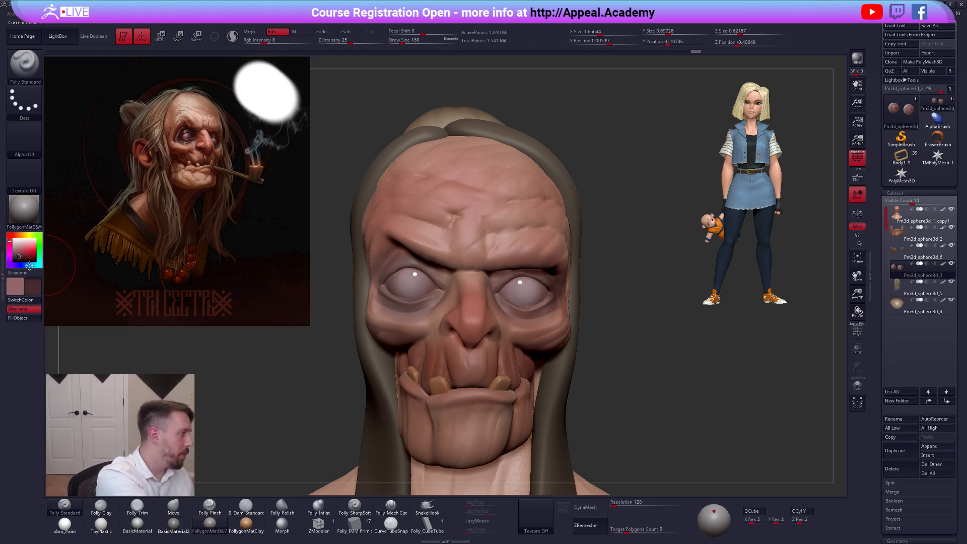
click(23, 265)
key(space)
drag(415, 285, 410, 282)
key(space)
key(space)
key(ctrl+z)
key(ctrl+shift+z)
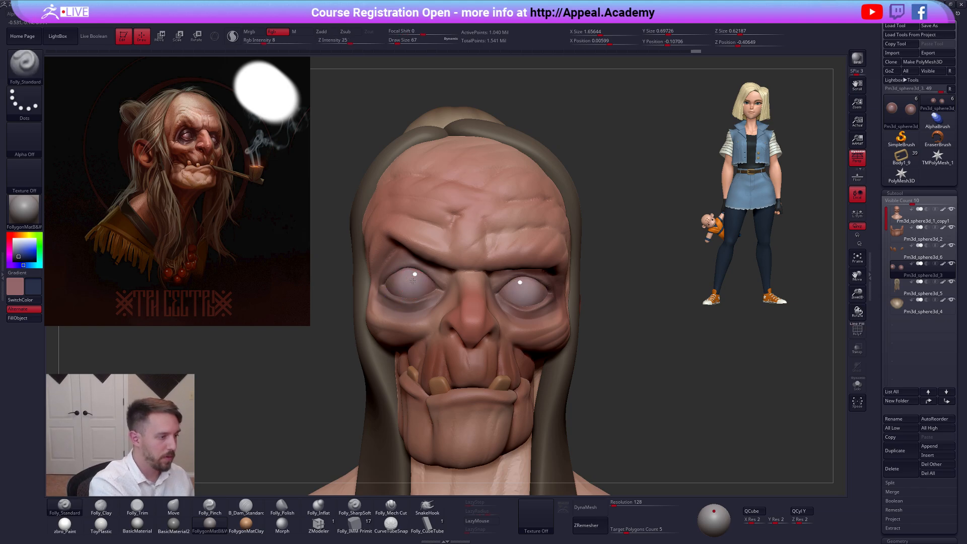
Set the Draw Size to 81 and paint a soft blue iris on each eye
key(space)
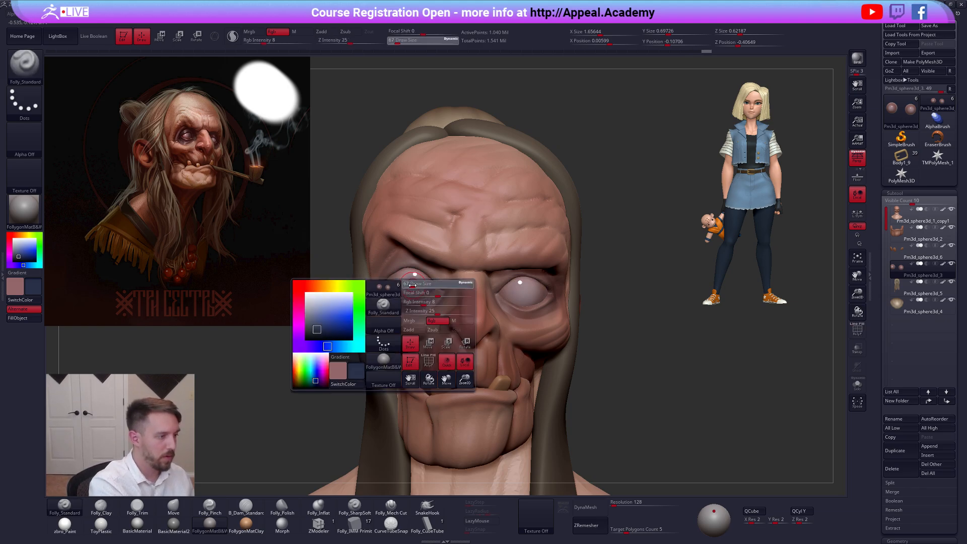
key(space)
key(ctrl+z)
drag(412, 284, 411, 290)
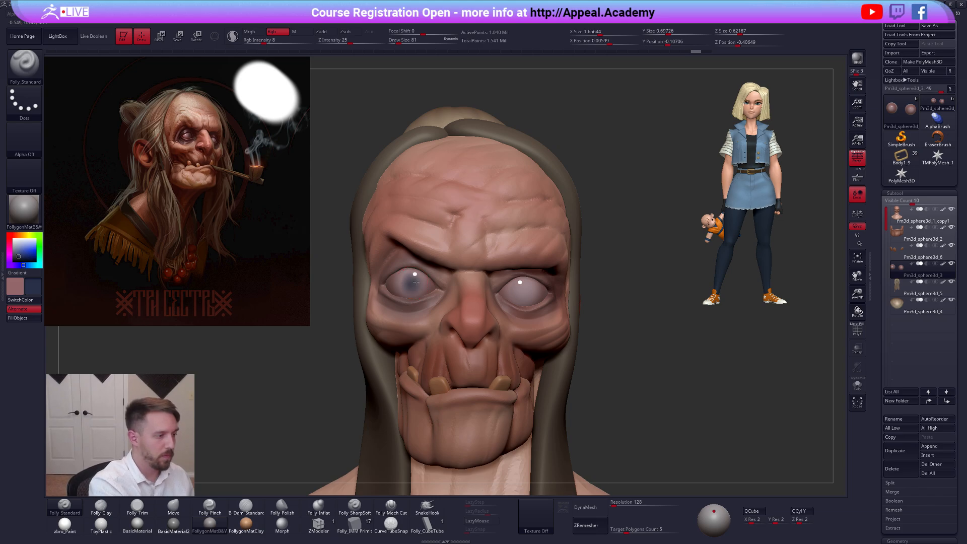
drag(519, 286, 525, 285)
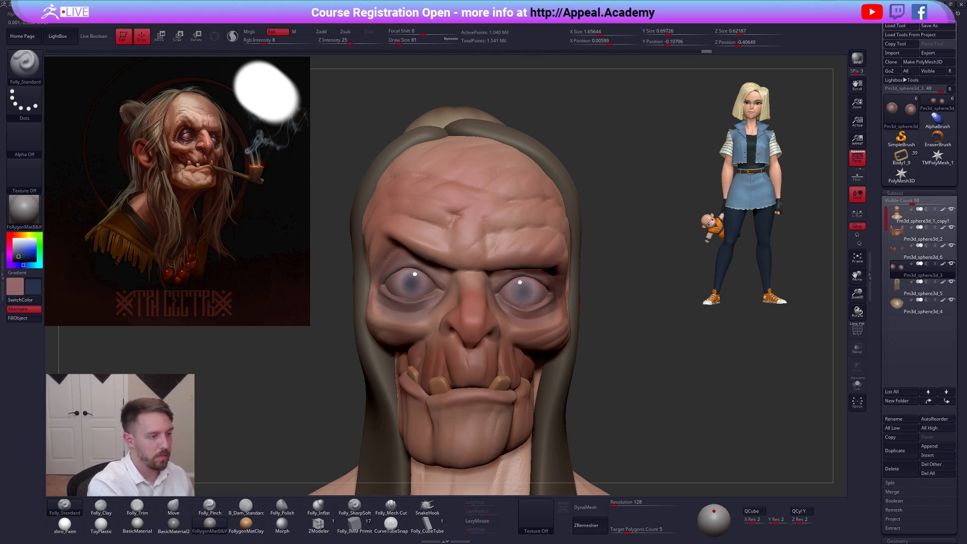
Deepen the blue iris with Draw Size 96, sample the eyeball's pinkish tone and blend it over the iris
mouse_move(531, 298)
right_down()
mouse_move(559, 302)
mouse_move(550, 304)
right_up()
mouse_move(604, 353)
ctrl+right_down()
mouse_move(669, 416)
mouse_move(503, 340)
mouse_move(511, 320)
mouse_move(511, 384)
mouse_move(378, 307)
mouse_move(458, 301)
mouse_move(459, 287)
ctrl+right_up()
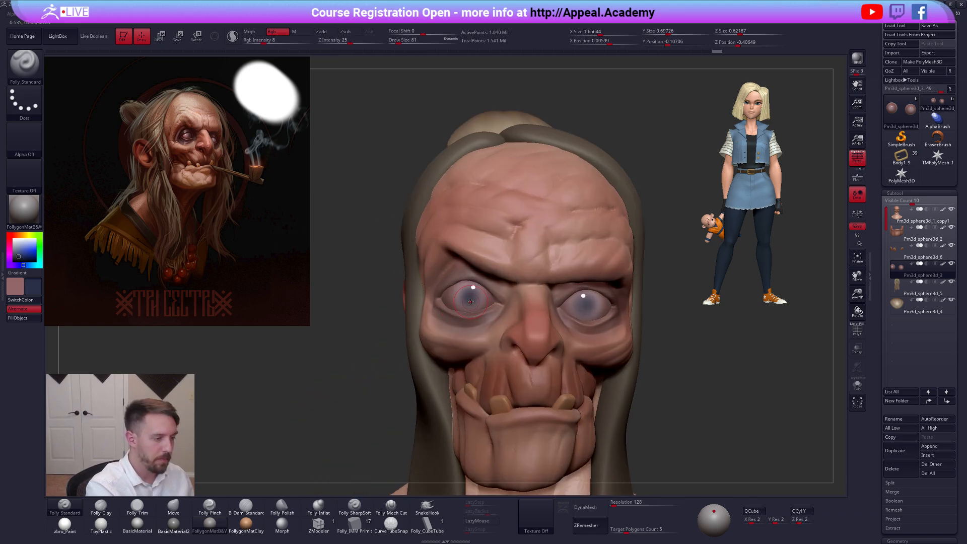
key(space)
drag(467, 298, 470, 299)
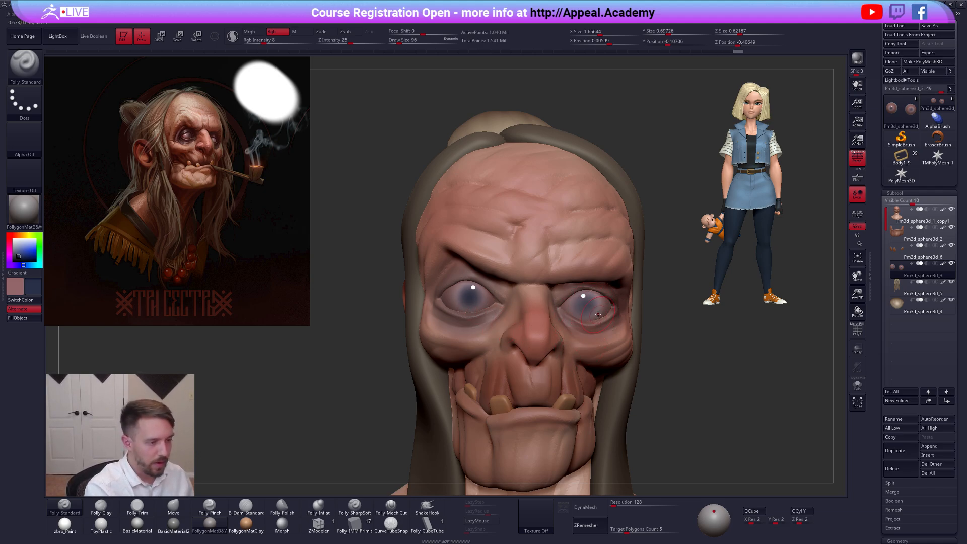
key(c)
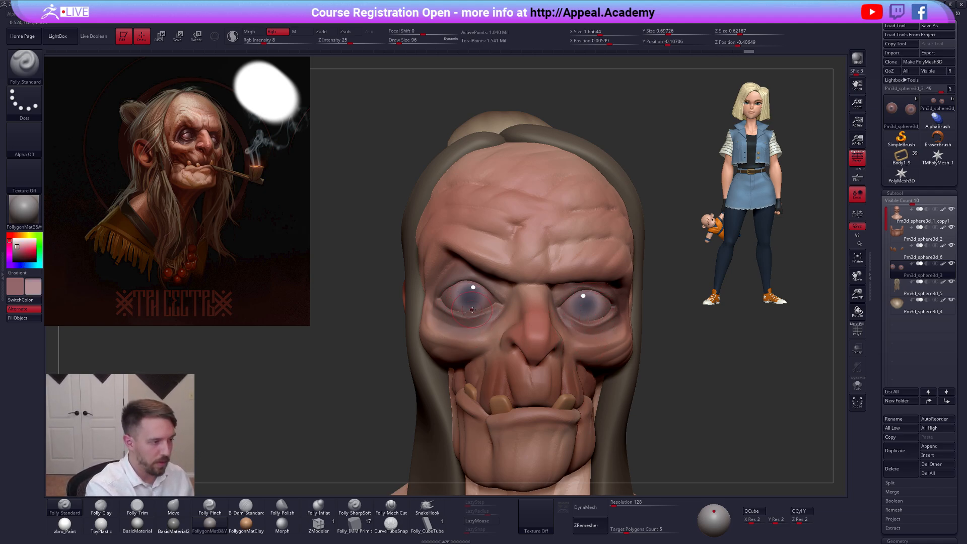
drag(479, 292, 477, 300)
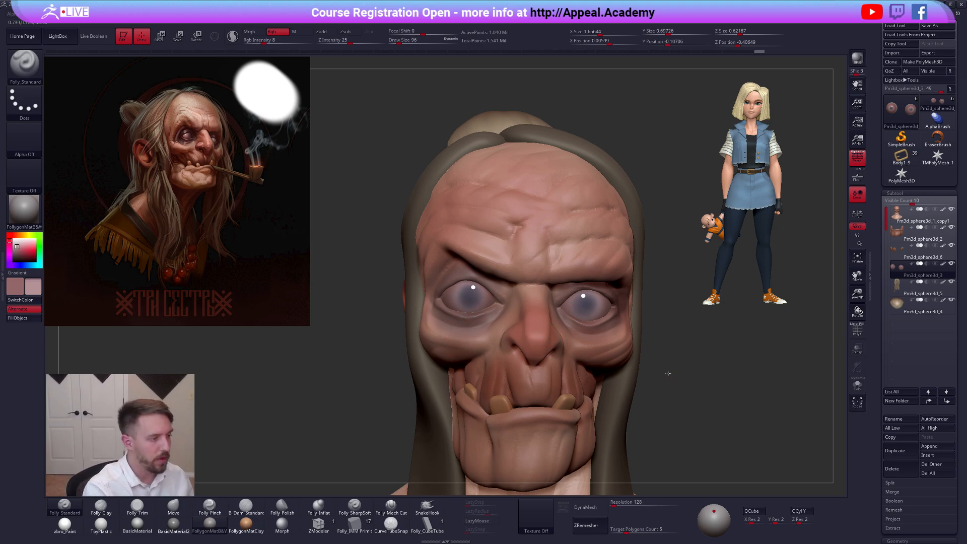
Check the whole bust from a three-quarter view and select the long hair subtool
alt+drag(671, 381, 667, 404)
drag(682, 440, 661, 407)
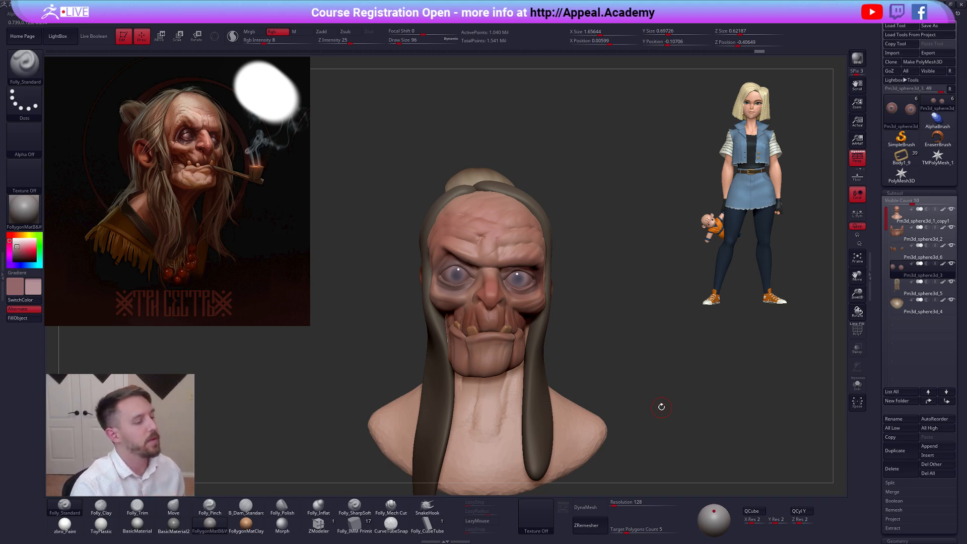
drag(654, 423, 647, 426)
alt+click(520, 402)
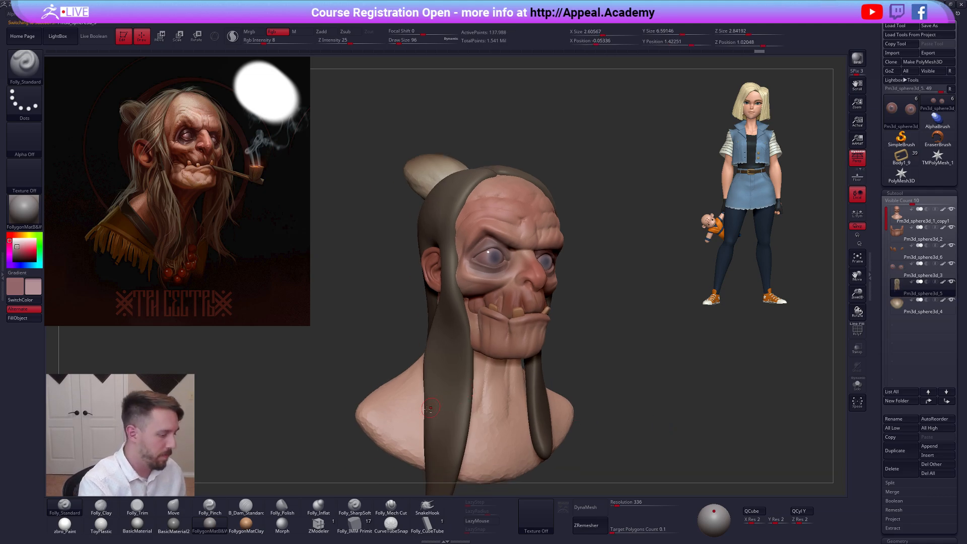
Assign the zbro_Paint material to the long hair subtool
click(66, 524)
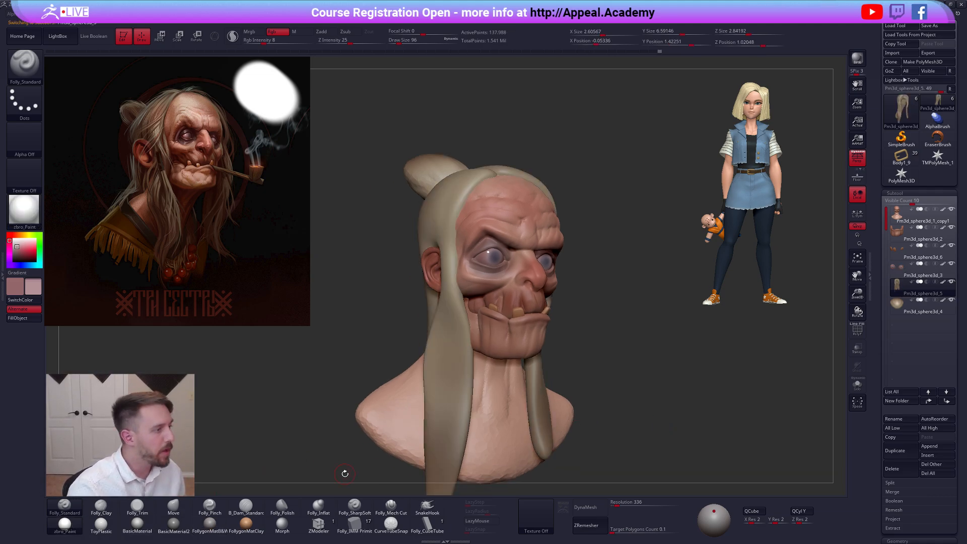
ctrl+right_drag(469, 256, 478, 278)
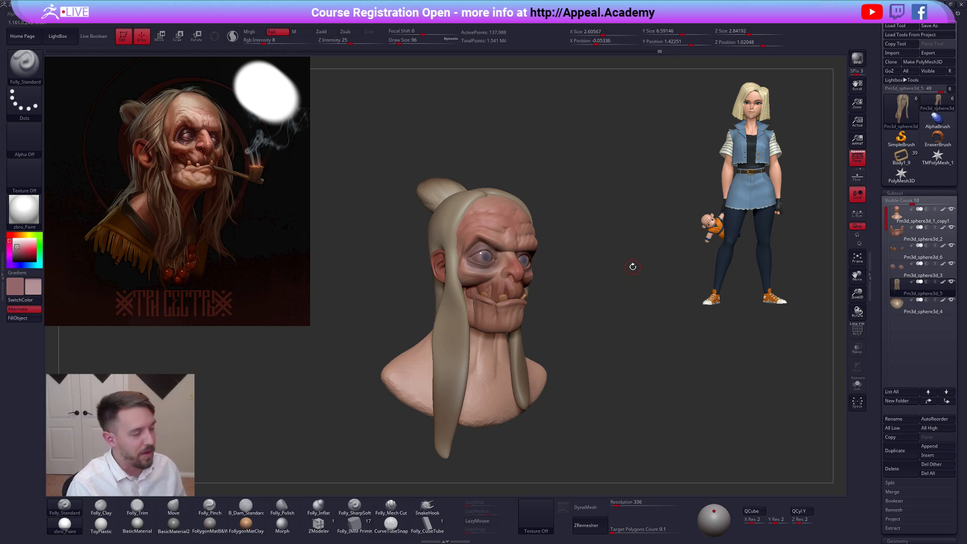
shift+drag(545, 306, 535, 301)
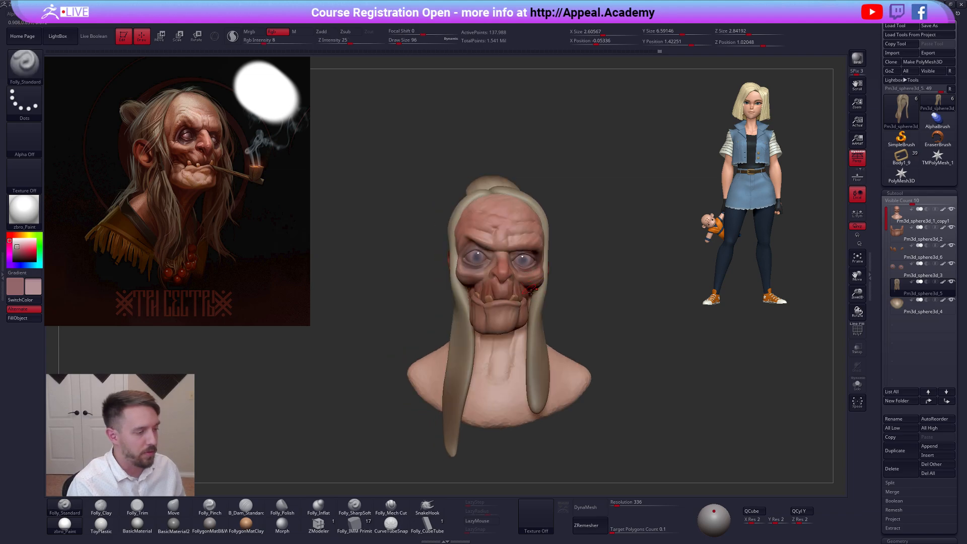
Check the hair's wireframe, select the head and bust subtool and view it in isolation
key(shift+f)
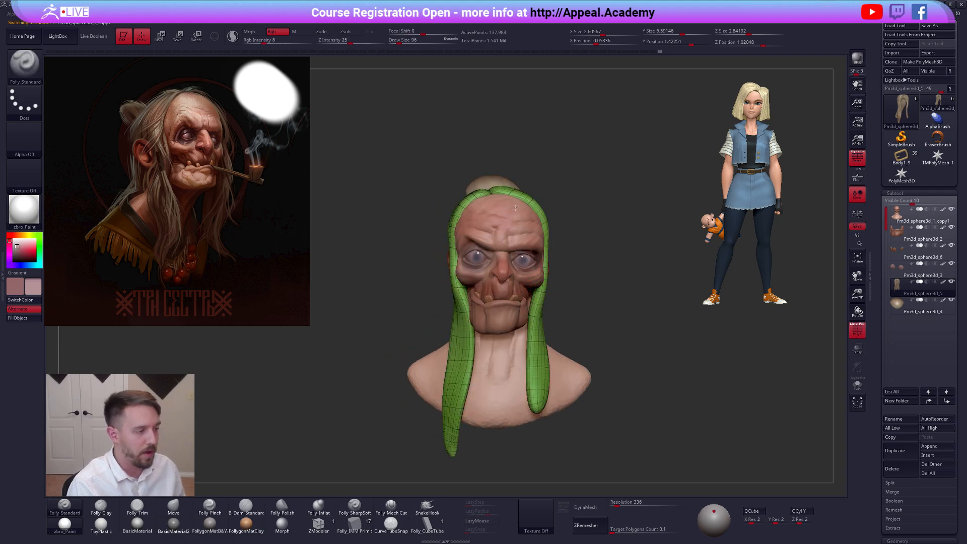
alt+click(516, 208)
key(shift+f)
key(alt+s)
mouse_move(456, 274)
mouse_down()
mouse_move(532, 276)
mouse_move(554, 314)
mouse_up()
key(shift+f)
key(shift+f)
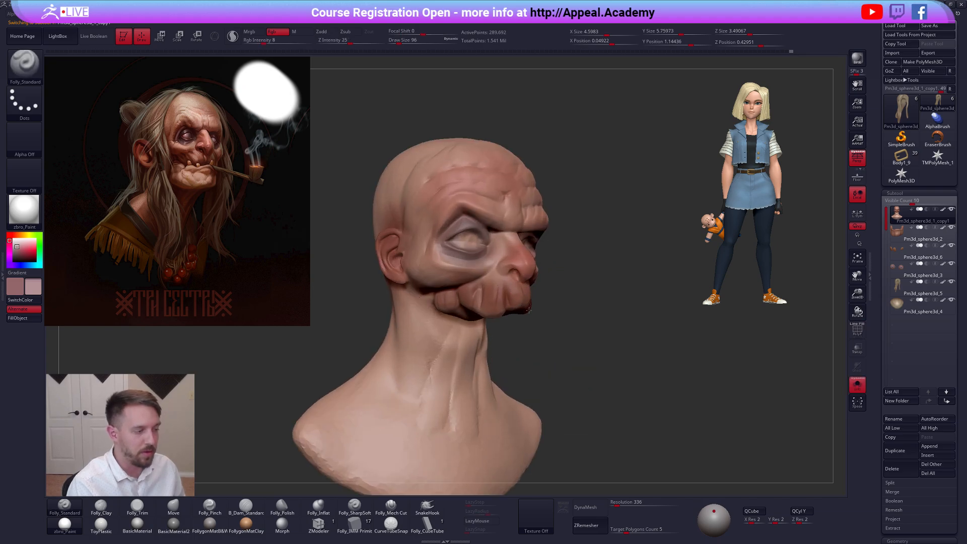
Switch to the Folly_Clay brush, examine the isolated neck and chest, and show all subtools again
key(2)
alt+right_drag(446, 362, 498, 305)
key(shift+f)
key(shift+f)
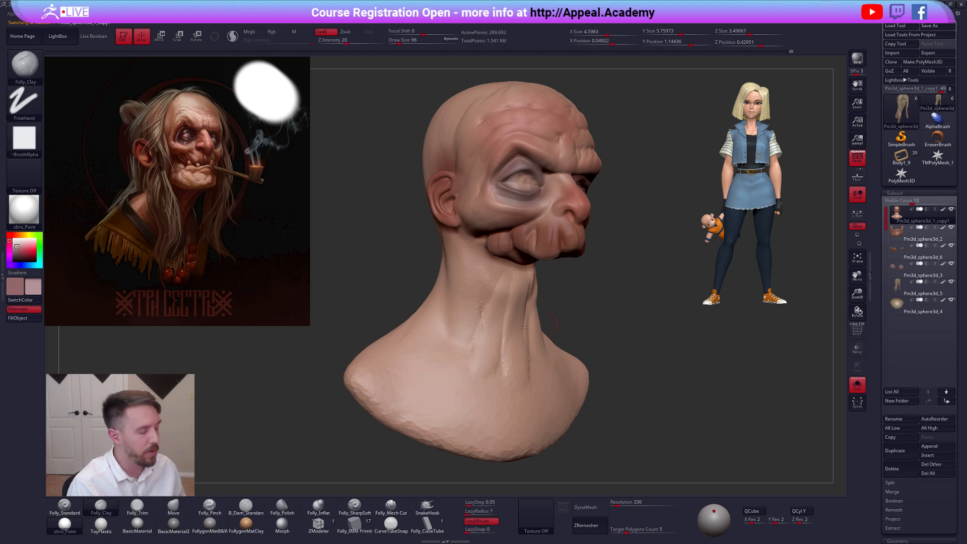
alt+drag(577, 359, 582, 328)
key(alt+s)
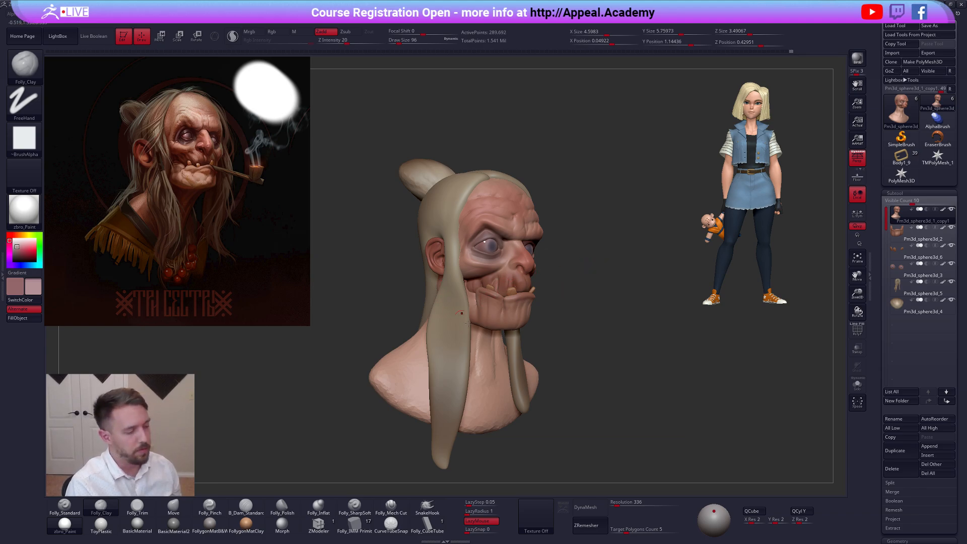
Switch to the Move brush and inspect the witch's face from the front and three-quarter views
shift+drag(543, 319, 543, 322)
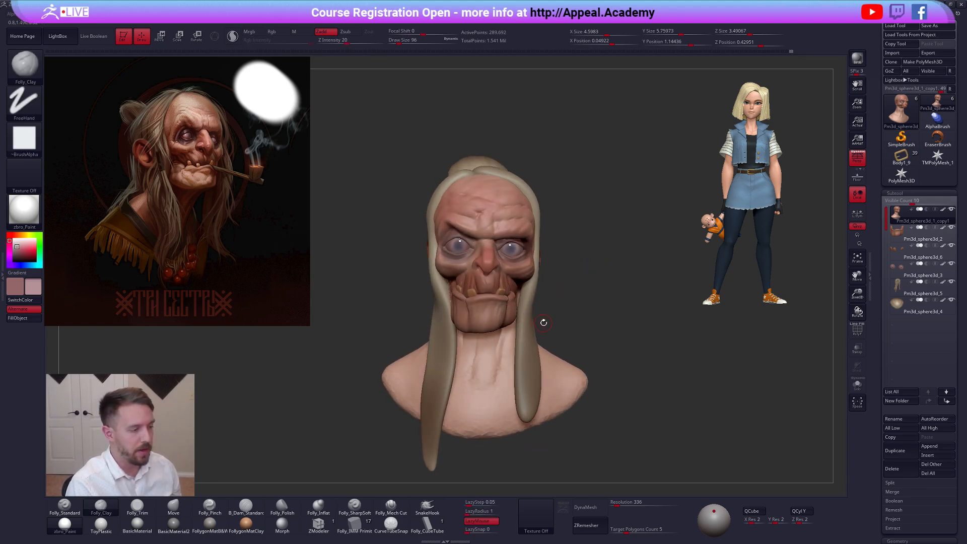
mouse_move(471, 232)
right_down()
mouse_move(489, 234)
mouse_move(493, 274)
mouse_move(554, 301)
right_up()
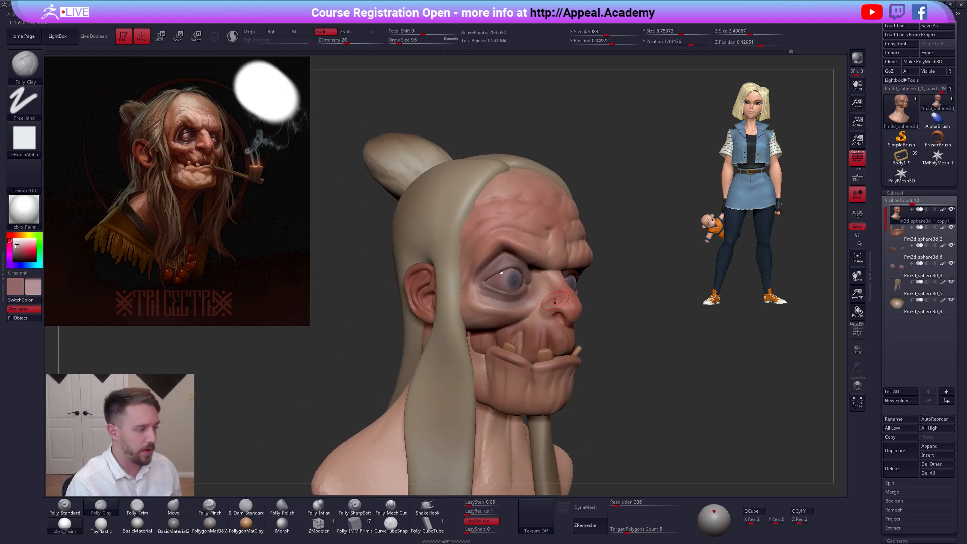
key(b)
key(m)
key(v)
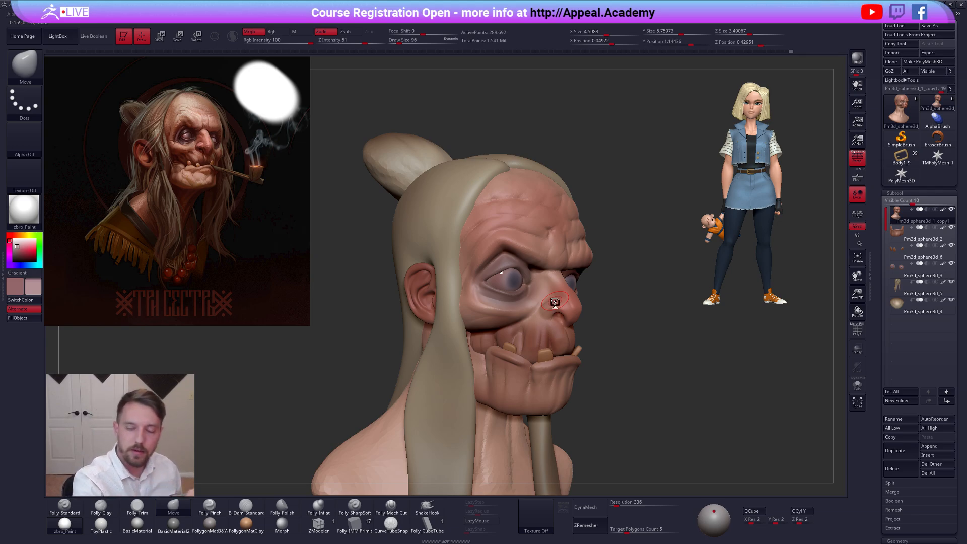
right_drag(592, 350, 599, 410)
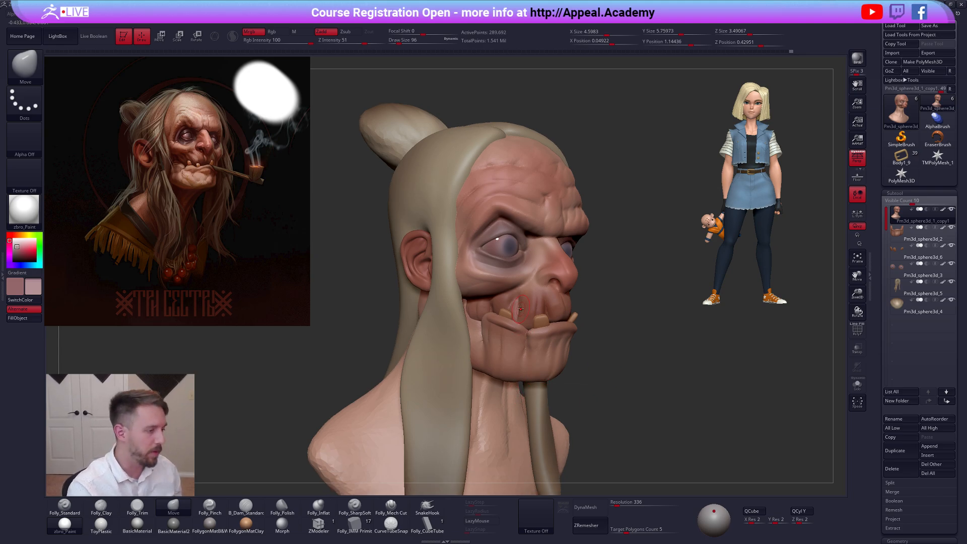
right_drag(513, 275, 649, 263)
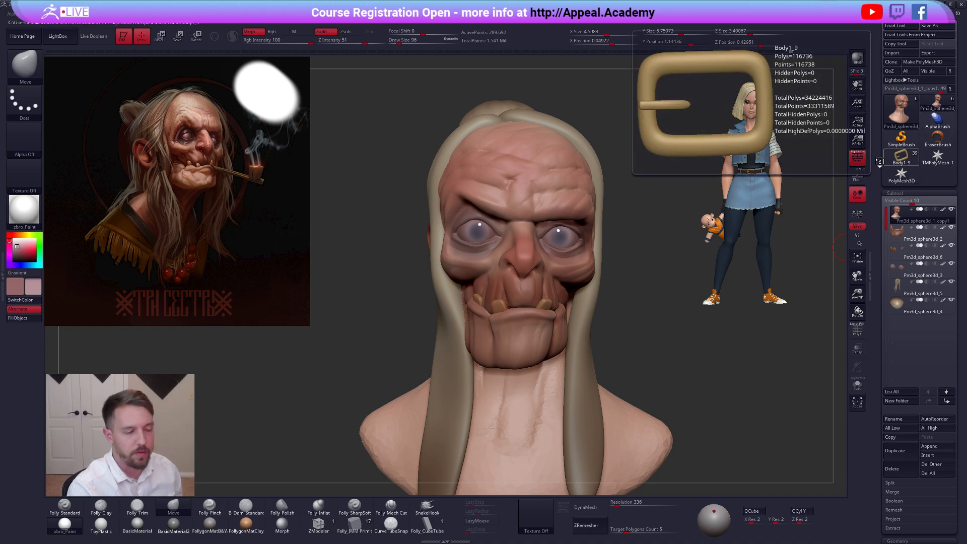
View the Body1_9 character tool up close and return to the witch bust
click(901, 156)
ctrl+right_drag(664, 194, 630, 147)
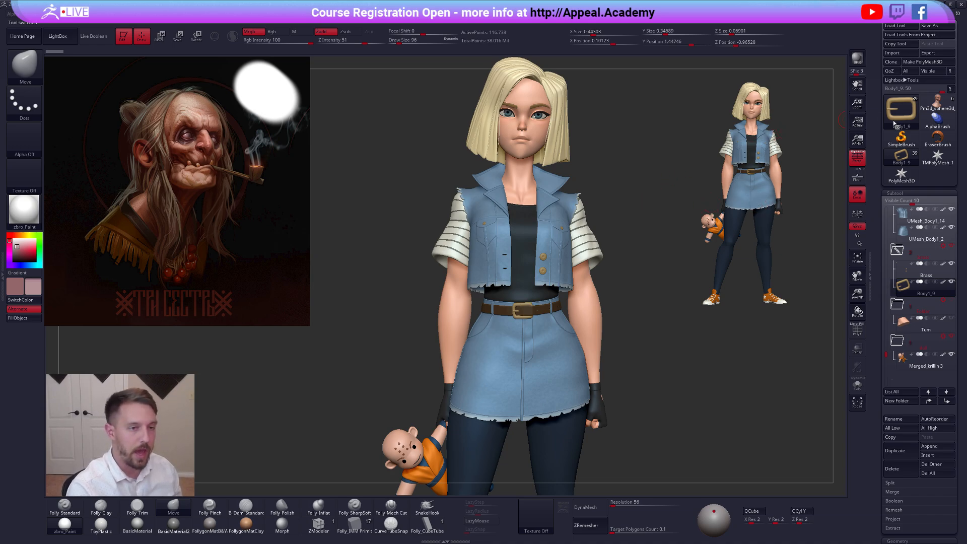
click(936, 106)
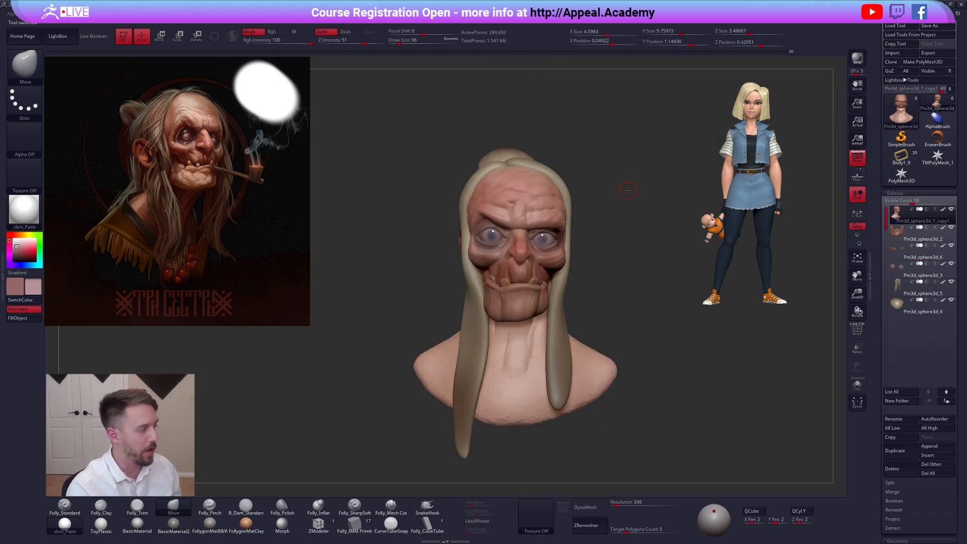
Switch to the browser, look over the Appeal Academy page's Personal Mentorship section and return to ZBrush
key(alt+Tab)
click(493, 183)
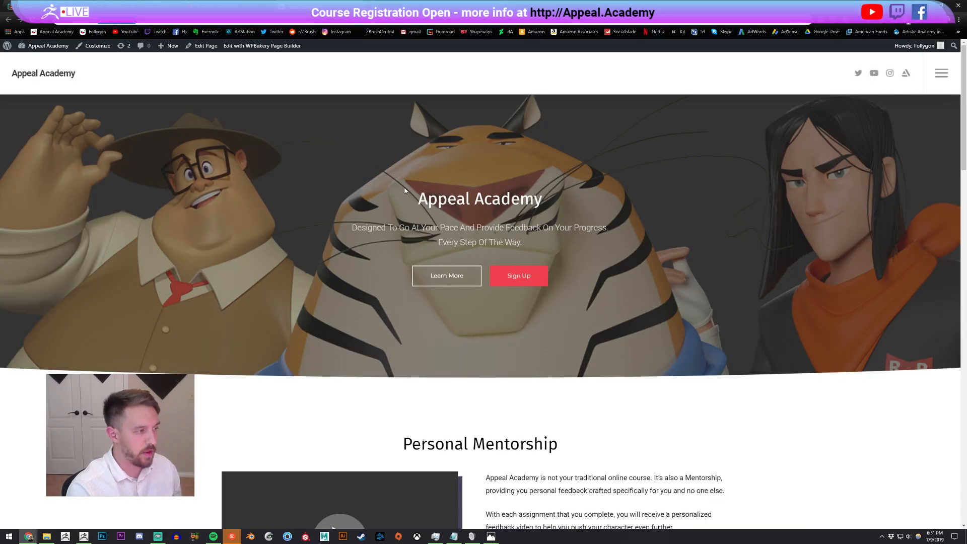
scroll(328, 223, down, 4)
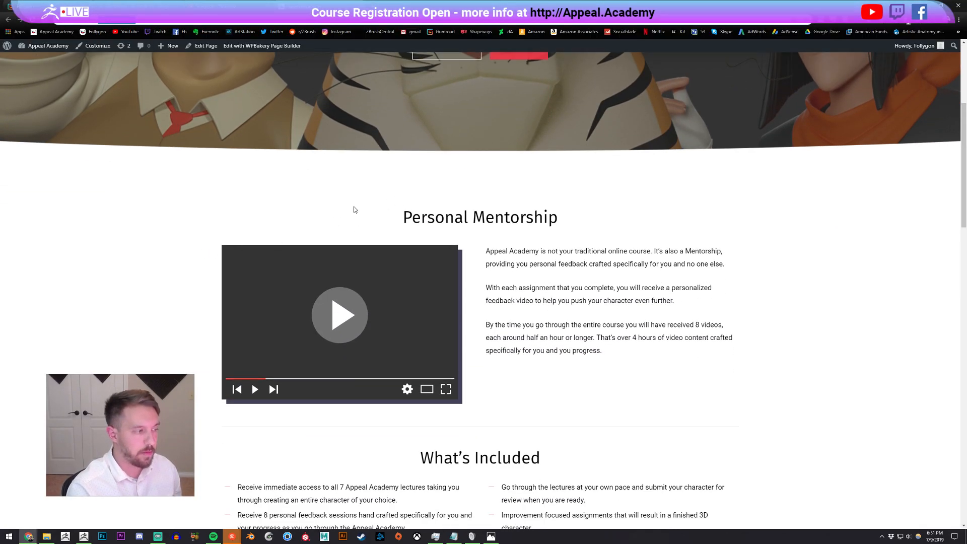
drag(335, 201, 593, 214)
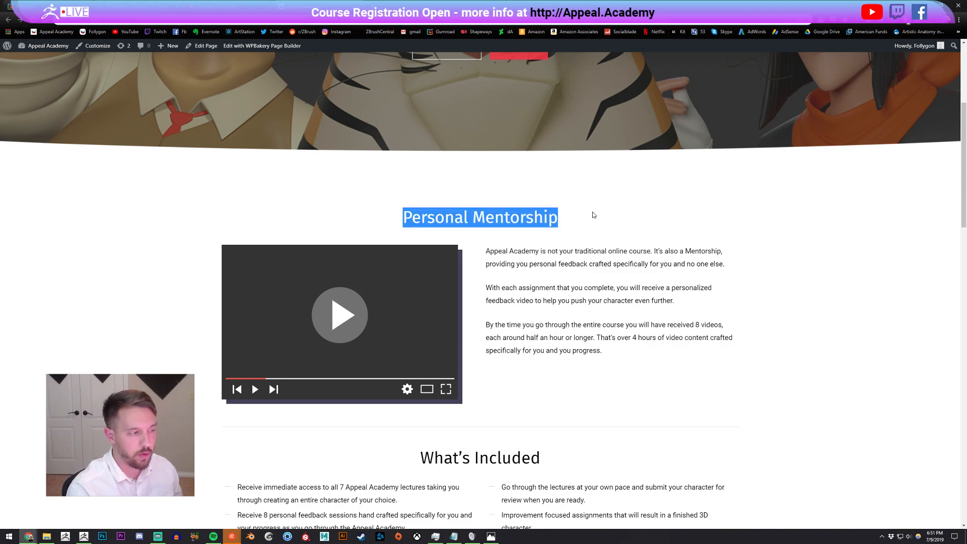
click(601, 216)
scroll(568, 235, up, 4)
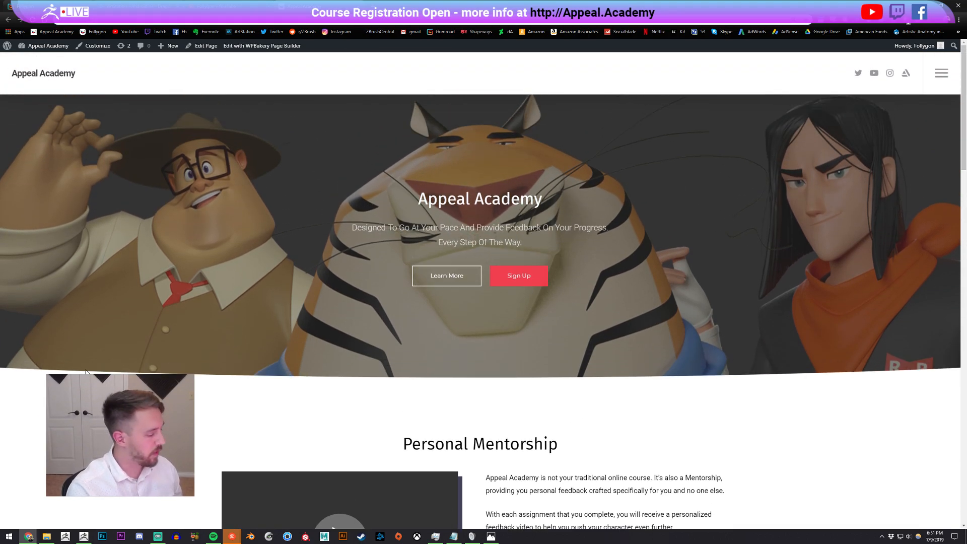
click(84, 536)
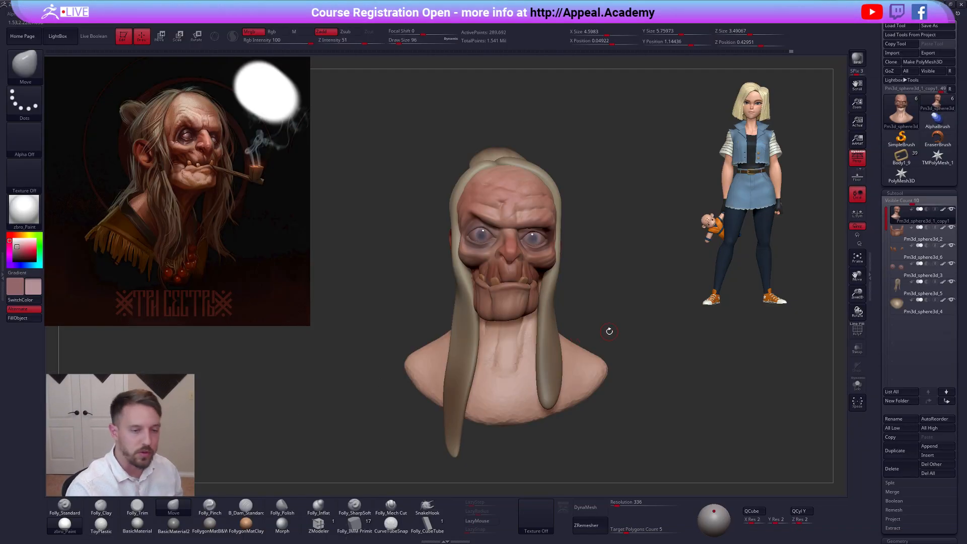
Switch to the Folly_Standard paint brush, sample a warm orange-brown skin tone from the concept art and enlarge the brush
mouse_move(588, 328)
mouse_down()
mouse_move(568, 336)
mouse_move(577, 335)
mouse_up()
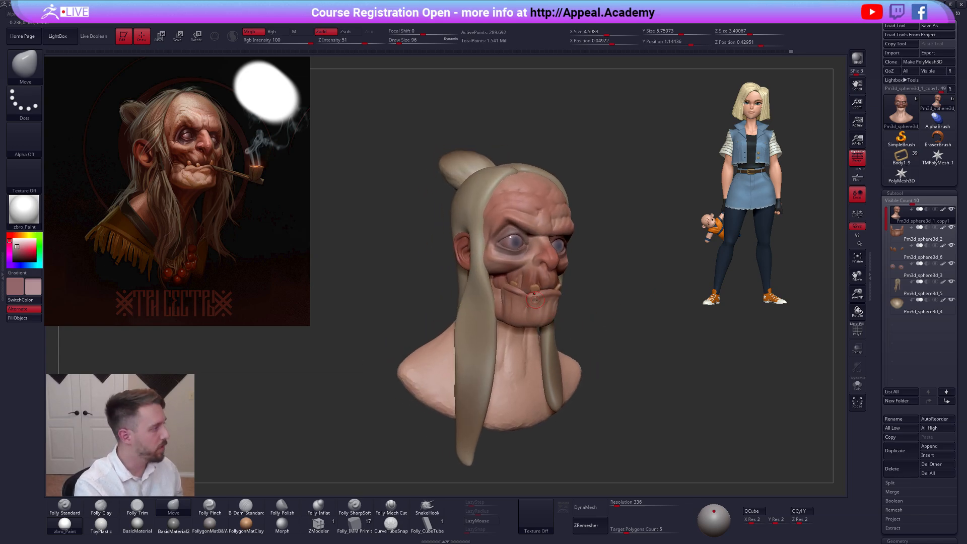
key(1)
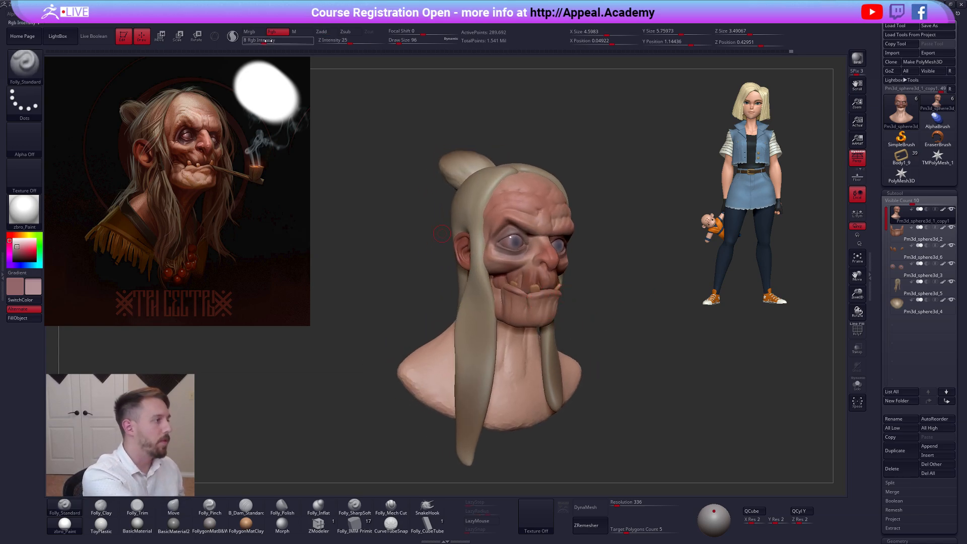
key(c)
key(space)
drag(514, 227, 523, 227)
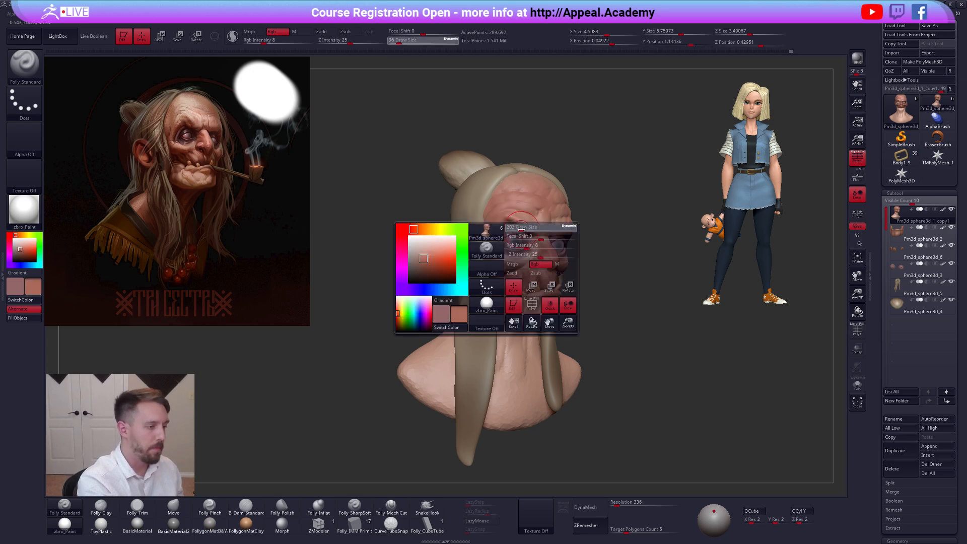
Brush the orange-brown tone softly over the neck and chest, raising the Draw Size to 482
alt+right_drag(525, 290, 555, 272)
key(alt+s)
key(space)
drag(520, 320, 524, 320)
right_drag(509, 320, 560, 316)
drag(500, 284, 496, 340)
key(alt+s)
right_drag(594, 346, 530, 361)
key(space)
drag(572, 310, 579, 311)
key(alt+s)
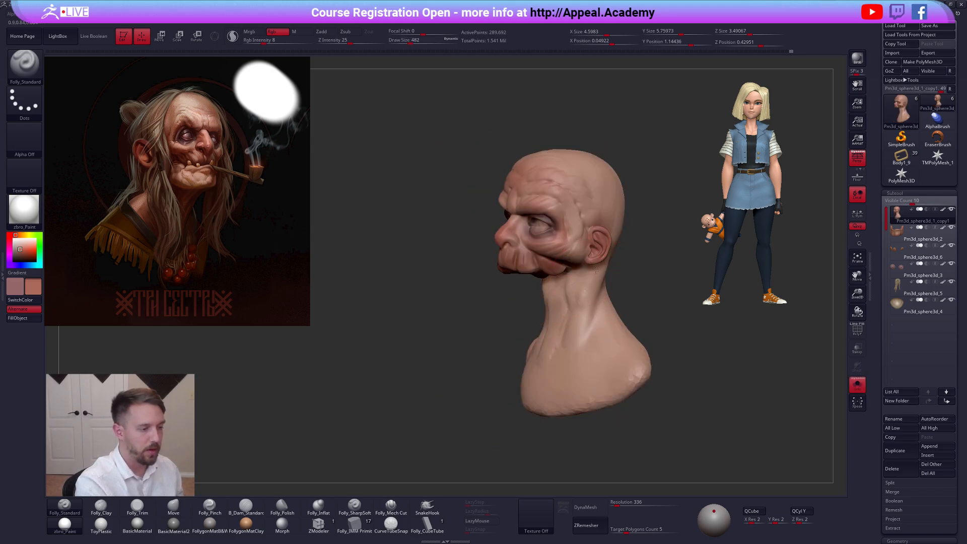
key(alt+s)
right_drag(509, 348, 568, 345)
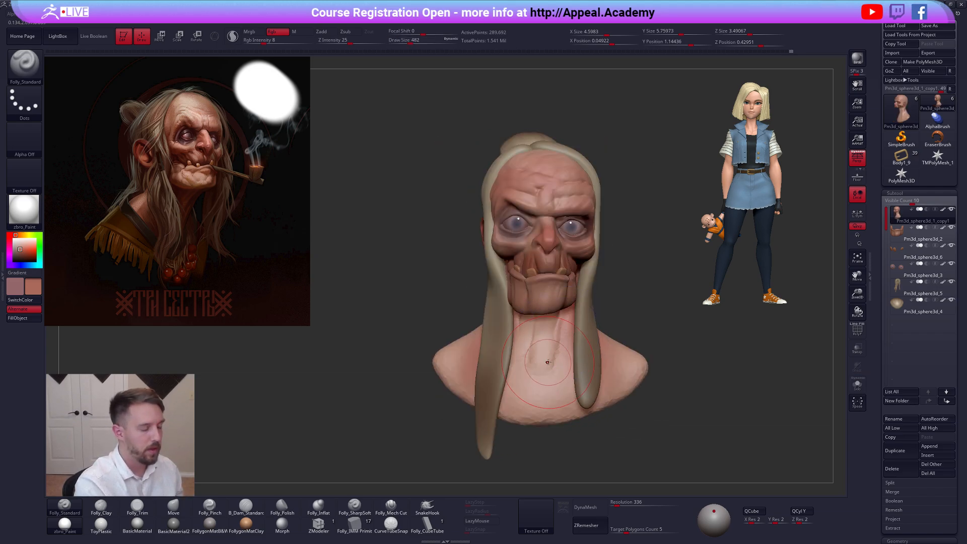
Swap the paint colours, sample a darker reddish brown and brush it over the neck and shoulders with Draw Size 615
key(v)
key(v)
key(v)
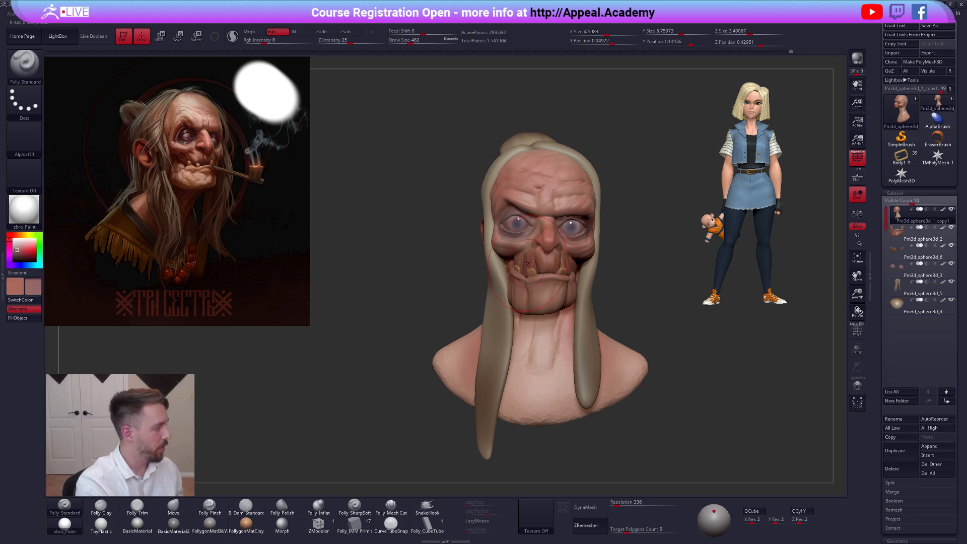
key(c)
right_drag(506, 329, 511, 311)
right_drag(497, 374, 584, 301)
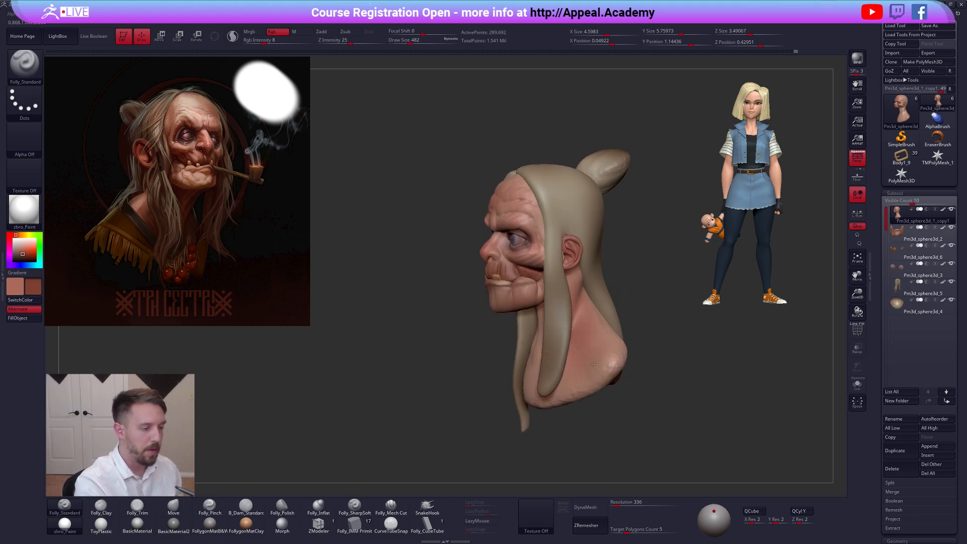
right_drag(596, 387, 523, 324)
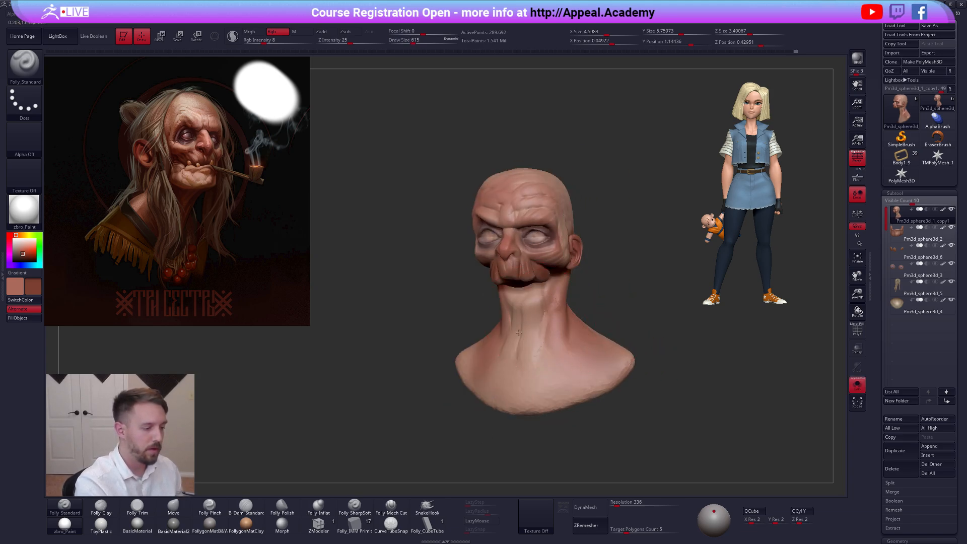
Continue tinting the shoulders, sample the lighter orange-brown tone again and blend it around the back of the neck
right_drag(580, 385, 616, 384)
mouse_move(473, 366)
mouse_down()
mouse_move(447, 361)
mouse_move(473, 372)
mouse_up()
right_drag(578, 388, 524, 359)
mouse_move(510, 286)
right_down()
mouse_move(491, 277)
mouse_move(503, 307)
mouse_move(540, 337)
mouse_move(526, 357)
right_up()
key(c)
right_drag(606, 235, 570, 271)
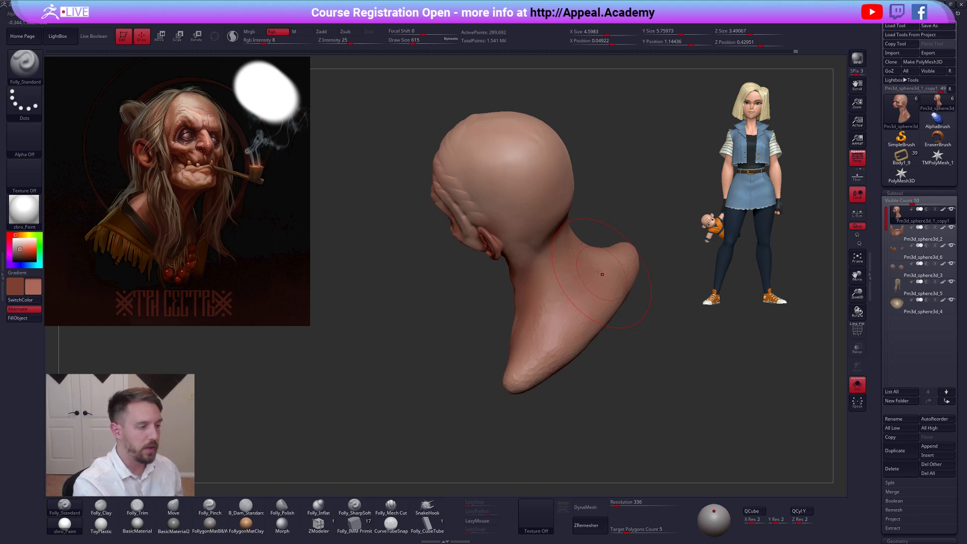
right_drag(543, 161, 553, 284)
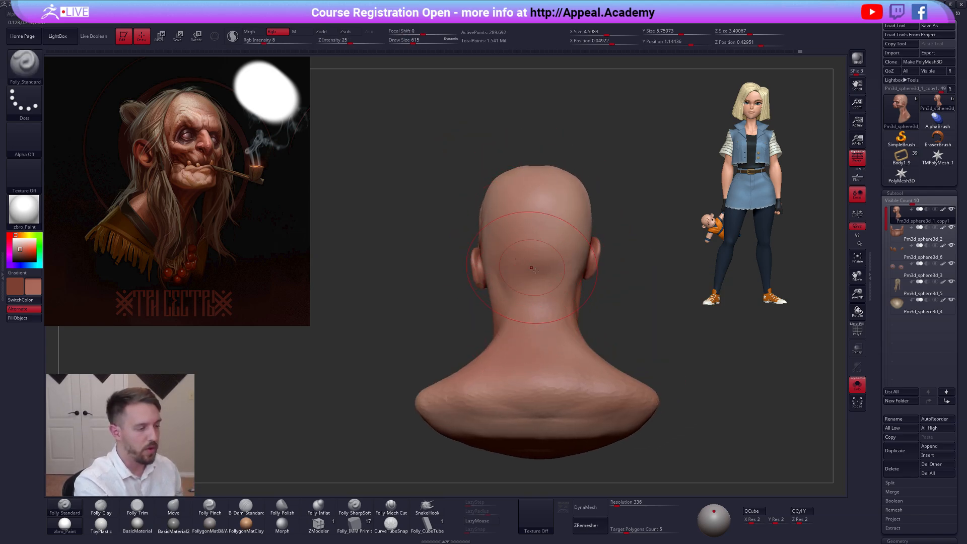
right_drag(546, 322, 540, 304)
alt+right_drag(584, 376, 515, 382)
Show all subtools, reduce the Draw Size to 265 and sample a greyish-brown tone for the skin
key(alt+s)
key(space)
click(565, 299)
key(c)
key(space)
click(535, 269)
Try the greyish tone on the lower neck and chest at Rgb Intensity 100
click(294, 42)
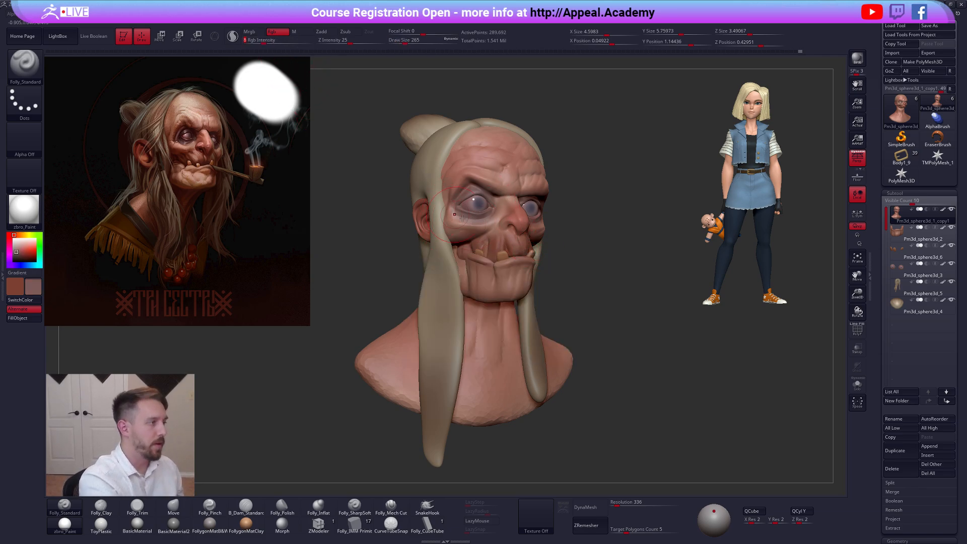
drag(301, 41, 315, 43)
drag(471, 382, 490, 392)
key(alt+s)
alt+right_drag(491, 393, 498, 453)
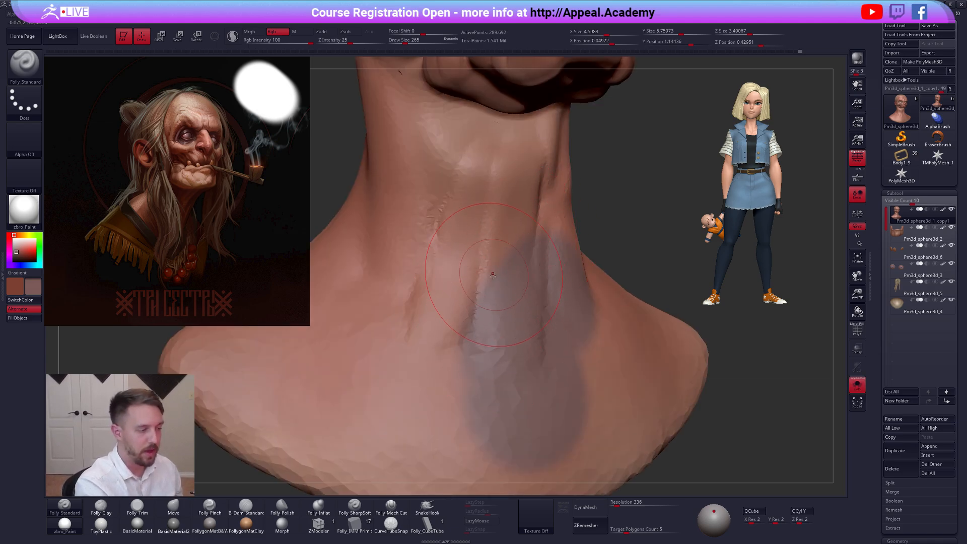
ctrl+right_drag(474, 408, 534, 372)
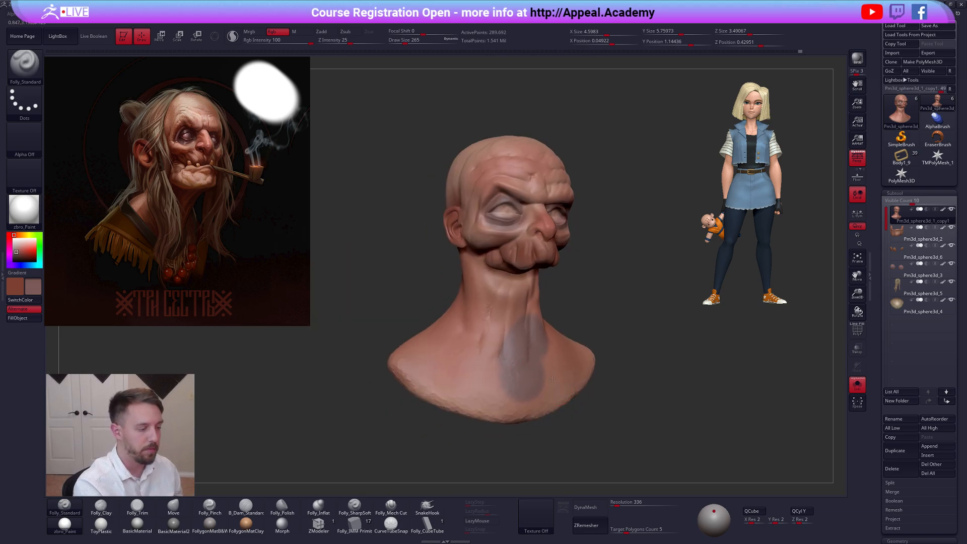
ctrl+right_drag(569, 428, 580, 404)
key(alt+s)
ctrl+drag(622, 430, 602, 422)
Set the Rgb Intensity to 10 and Draw Size to 447, and softly brush the greyish tone over the neck and upper chest
click(276, 44)
key(space)
drag(495, 317, 499, 317)
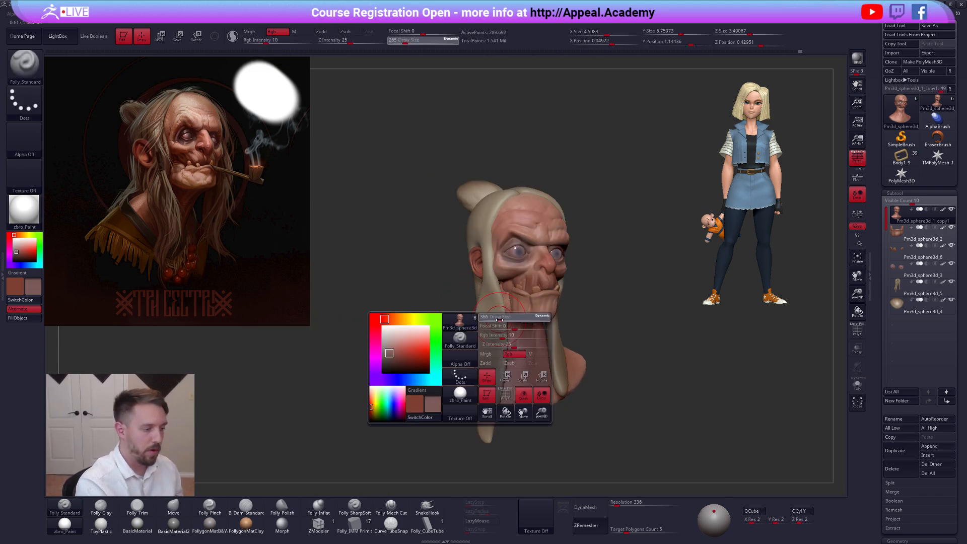
right_drag(496, 350, 508, 345)
key(alt+s)
key(space)
drag(501, 342, 503, 342)
right_drag(503, 347, 514, 352)
drag(503, 355, 521, 315)
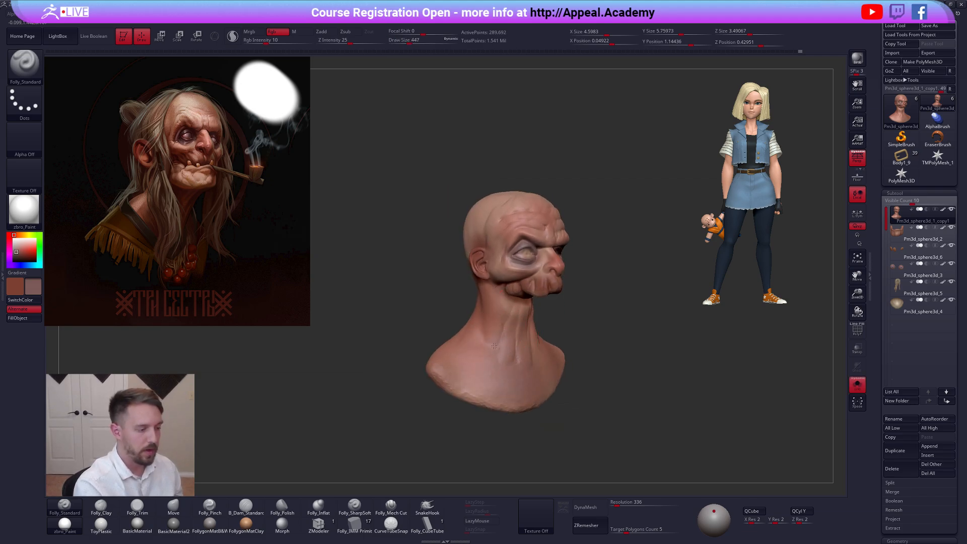
mouse_move(556, 428)
ctrl+right_down()
mouse_move(569, 479)
mouse_move(573, 435)
ctrl+right_up()
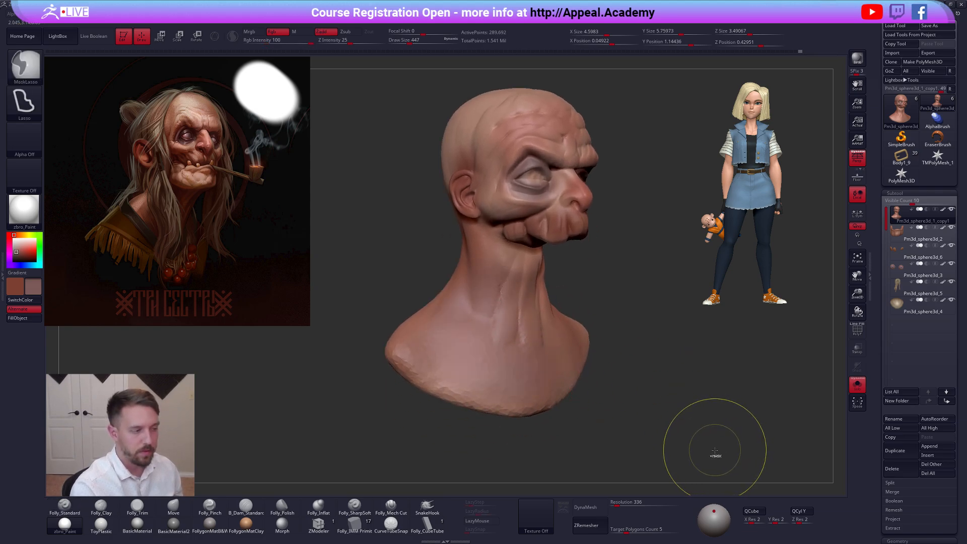
Show all subtools, turn the bust to the front and sample a dark brown from the witch concept art
click(706, 441)
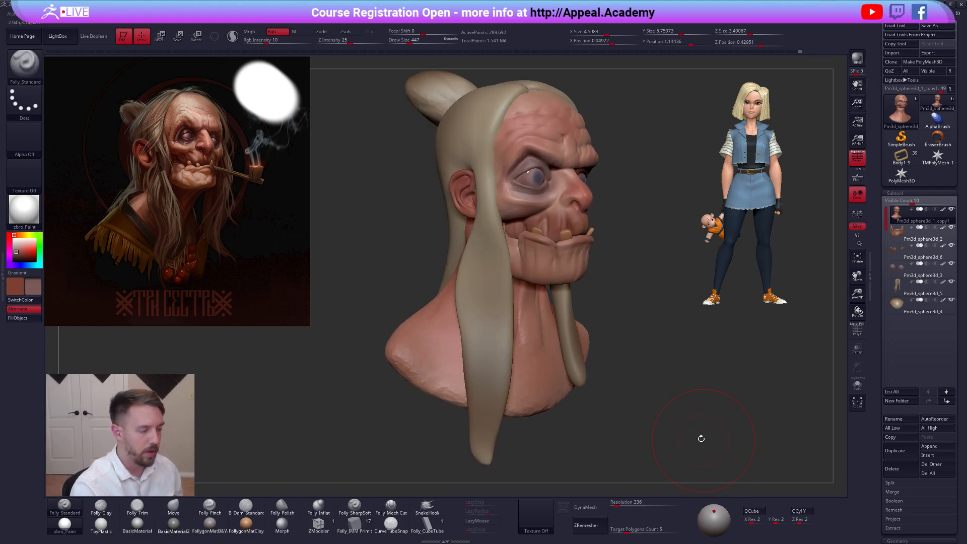
shift+right_drag(653, 450, 602, 423)
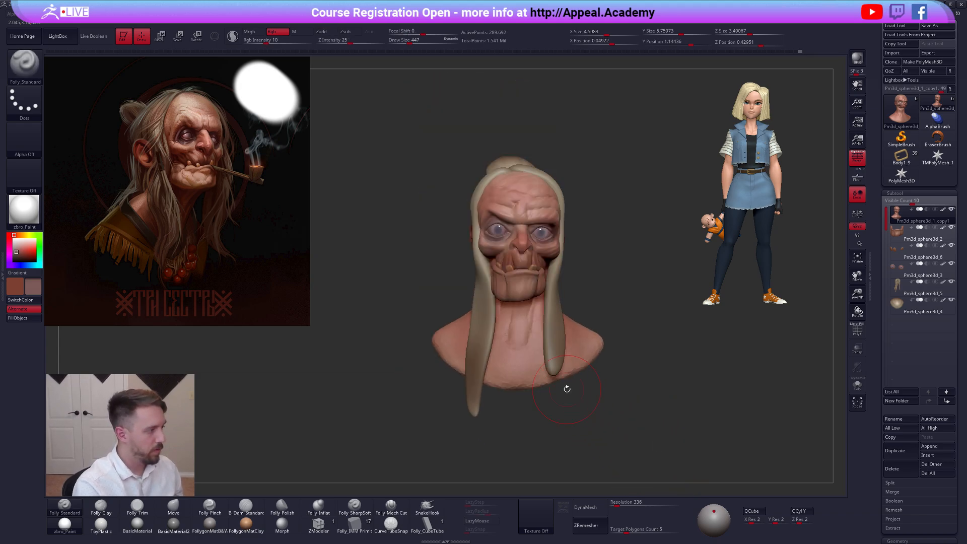
key(z)
key(c)
key(z)
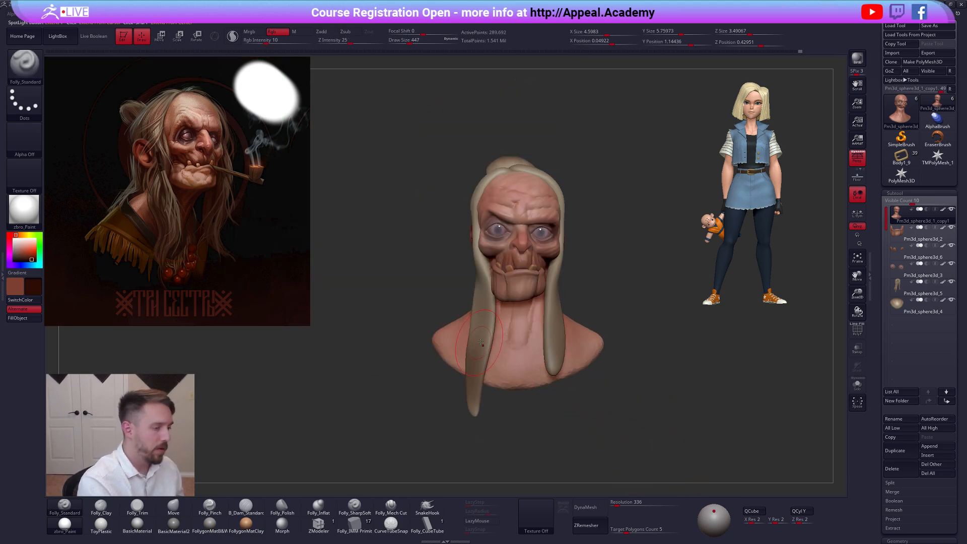
Set the Draw Size to 764 and softly brush the dark brown over the lower chest and shoulders
click(455, 385)
key(space)
drag(501, 341, 505, 340)
right_drag(487, 319, 509, 308)
mouse_move(496, 302)
mouse_down()
mouse_move(484, 299)
mouse_move(468, 332)
mouse_move(511, 357)
mouse_move(556, 330)
mouse_move(541, 346)
mouse_move(541, 334)
mouse_up()
key(space)
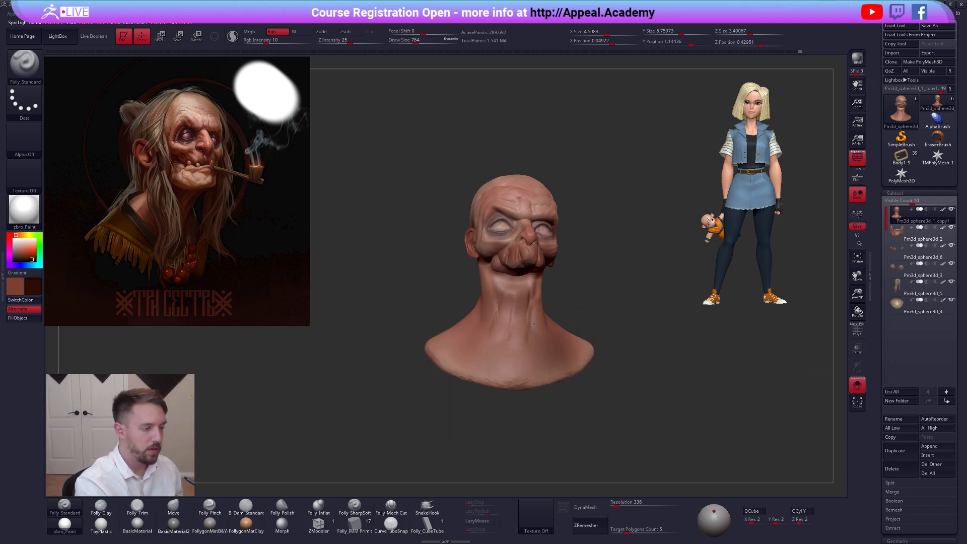
mouse_move(468, 368)
mouse_down()
mouse_move(446, 343)
mouse_move(577, 353)
mouse_up()
click(584, 385)
mouse_move(556, 346)
right_down()
mouse_move(542, 360)
mouse_move(611, 379)
right_up()
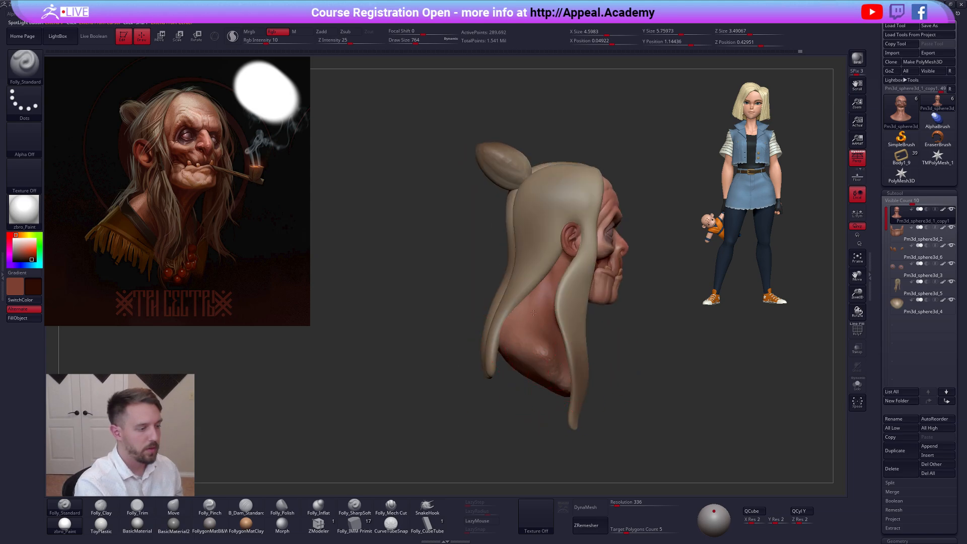
click(469, 374)
right_drag(469, 374, 570, 362)
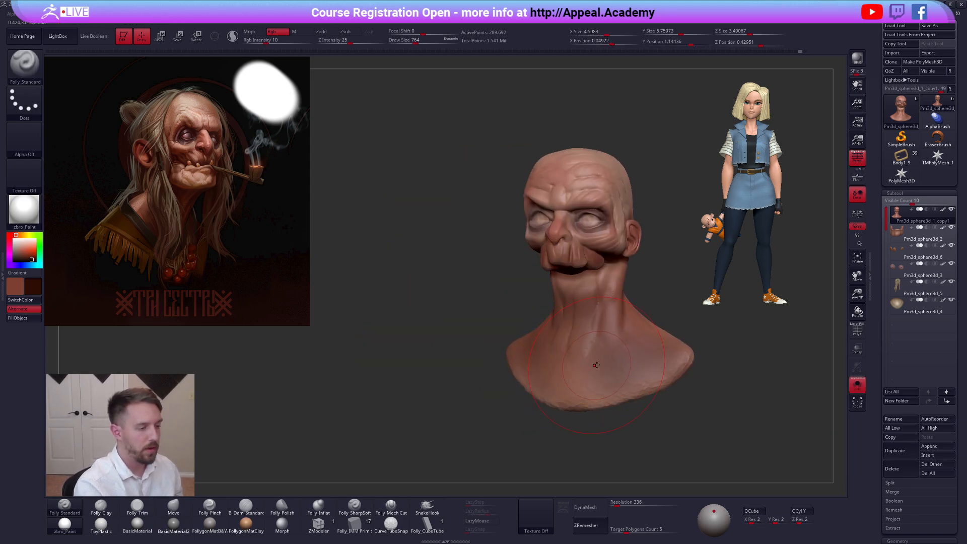
Set the Draw Size to 833 and undo the last paint strokes on the chest
key(space)
drag(544, 384, 548, 384)
key(ctrl+z)
right_drag(584, 343, 614, 324)
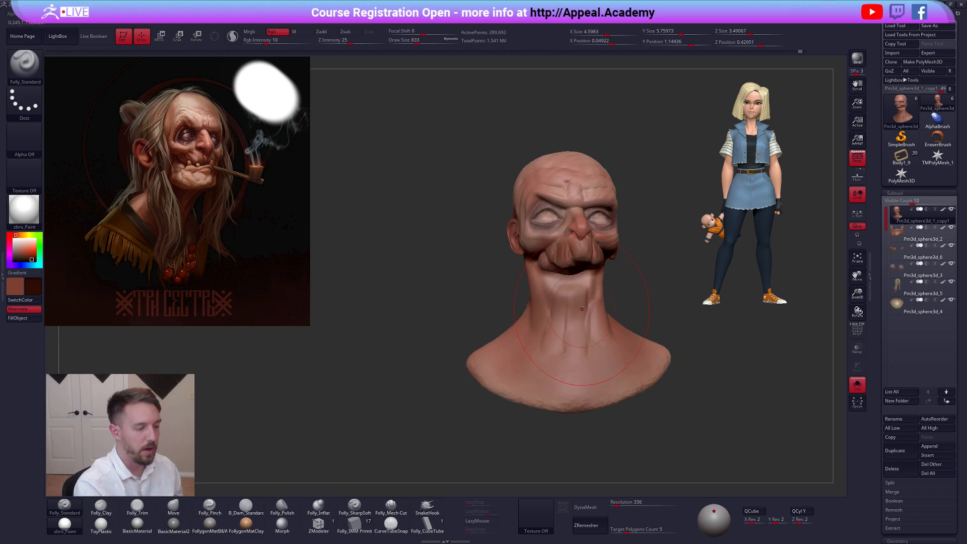
key(ctrl+z)
Brush the dark brown softly across the shoulders, around the chest and over the upper back
mouse_move(598, 358)
mouse_down()
mouse_move(569, 322)
mouse_move(481, 354)
mouse_up()
drag(659, 362, 561, 393)
right_drag(561, 393, 508, 385)
drag(620, 302, 667, 360)
right_drag(539, 370, 700, 367)
drag(586, 302, 559, 338)
right_drag(559, 348, 624, 347)
drag(473, 334, 408, 361)
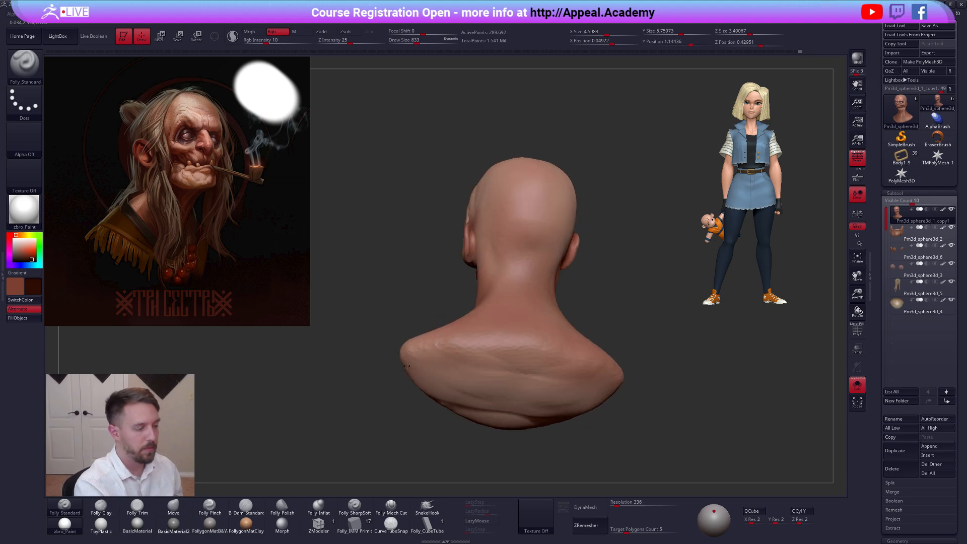
right_drag(560, 392, 598, 386)
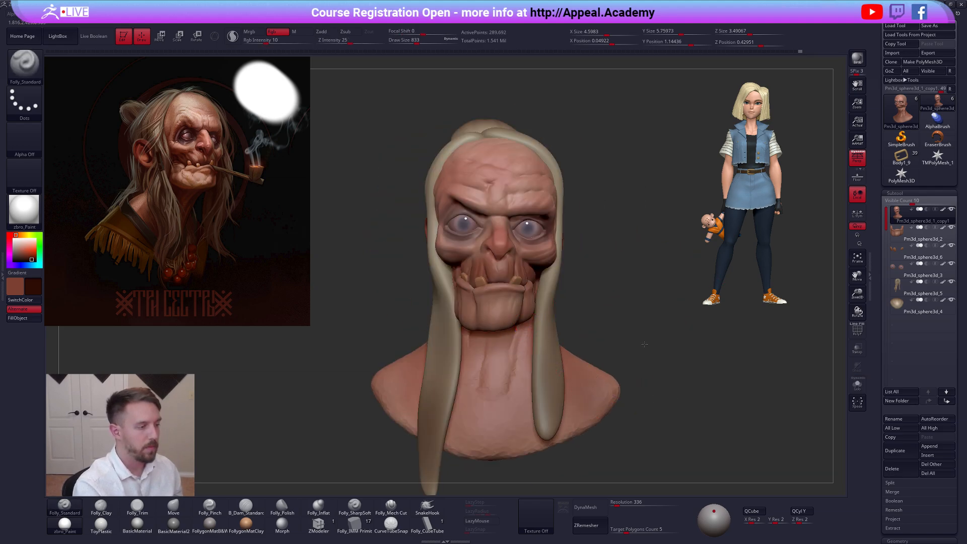
Reduce the brush size and merge the lower jaw subtool into the head and neck subtool
alt+right_drag(642, 343, 653, 351)
key(s)
drag(624, 280, 587, 280)
mouse_move(539, 204)
alt+right_down()
mouse_move(550, 258)
mouse_move(539, 255)
alt+right_up()
key(s)
key(space)
click(665, 319)
click(637, 334)
key(shift+s)
mouse_move(655, 418)
right_down()
mouse_move(669, 417)
mouse_move(518, 356)
mouse_move(534, 356)
right_up()
Set the Draw Size to 306, sample a reddish-brown skin tone and blend it over the side of the jaw
key(space)
drag(469, 362, 474, 362)
mouse_move(458, 316)
mouse_down()
mouse_move(467, 361)
mouse_move(480, 340)
mouse_up()
key(ctrl+z)
key(space)
key(c)
key(space)
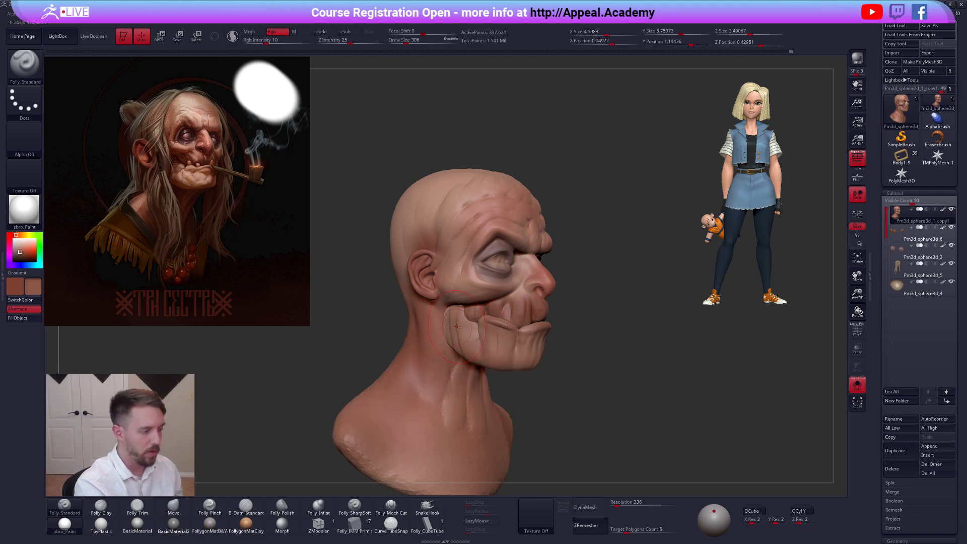
mouse_move(456, 326)
right_down()
mouse_move(494, 352)
mouse_move(618, 320)
mouse_move(531, 333)
right_up()
key(space)
drag(475, 311, 465, 310)
Build up the chin and lower lip with the Folly_Clay brush, reducing the Draw Size to 121
key(2)
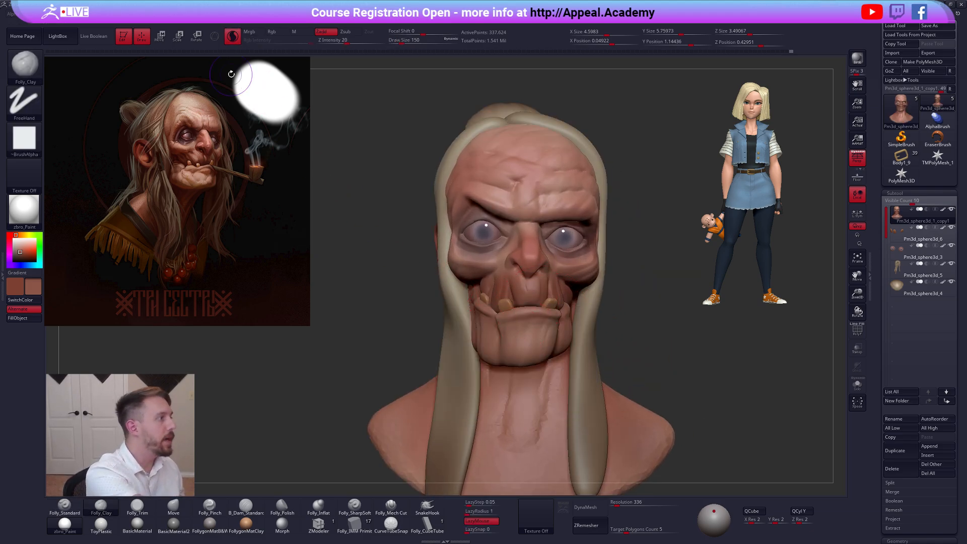
right_drag(525, 327, 515, 327)
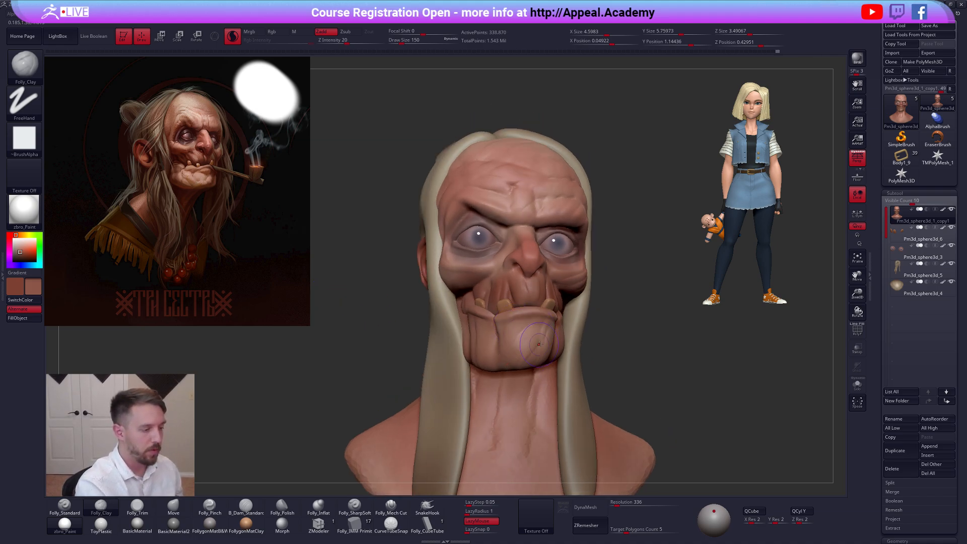
right_drag(525, 355, 498, 341)
key(space)
drag(497, 341, 486, 341)
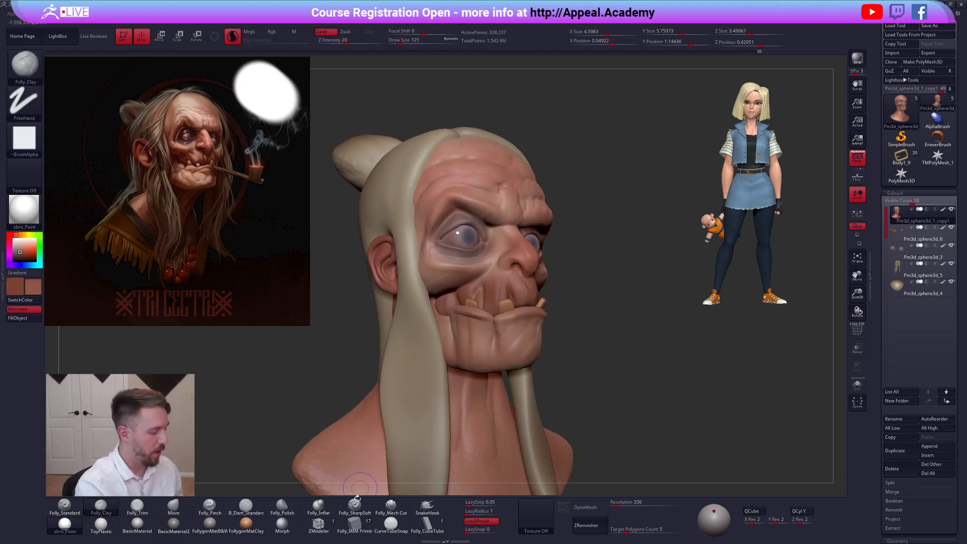
Carve creases around the chin and below the mouth corners with the Folly_SharpSoft brush
click(351, 516)
right_drag(531, 330, 519, 345)
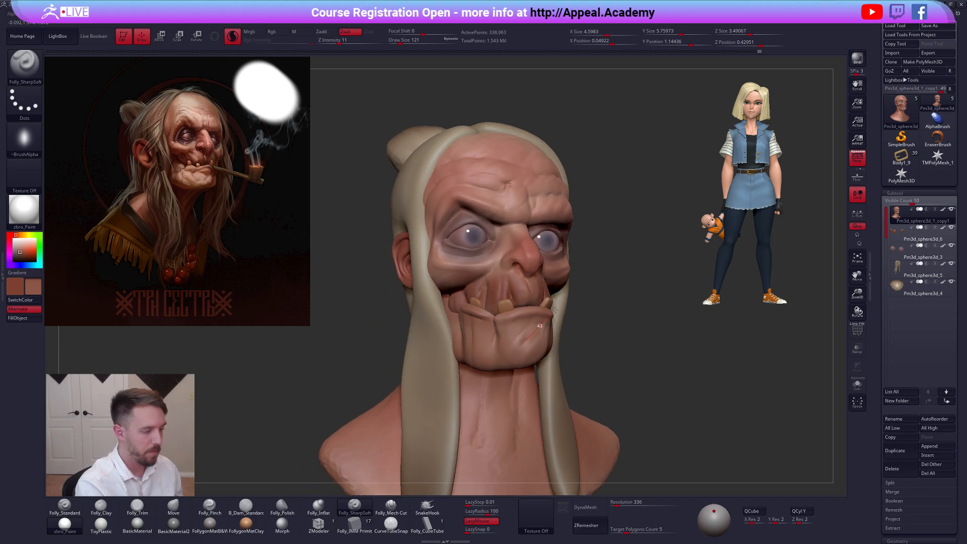
right_drag(556, 308, 494, 333)
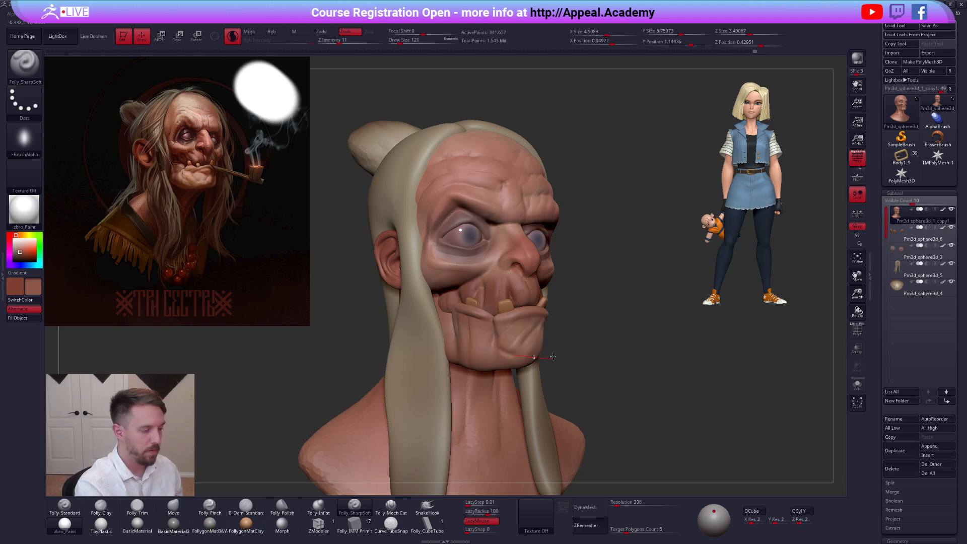
right_drag(509, 358, 550, 332)
right_drag(600, 352, 559, 335)
mouse_move(609, 351)
alt+mouse_down()
mouse_move(555, 334)
mouse_move(602, 347)
alt+mouse_up()
key(ctrl+z)
Extend the sharp wrinkle folds along the side of the jaw toward the cheek
right_drag(499, 342, 571, 335)
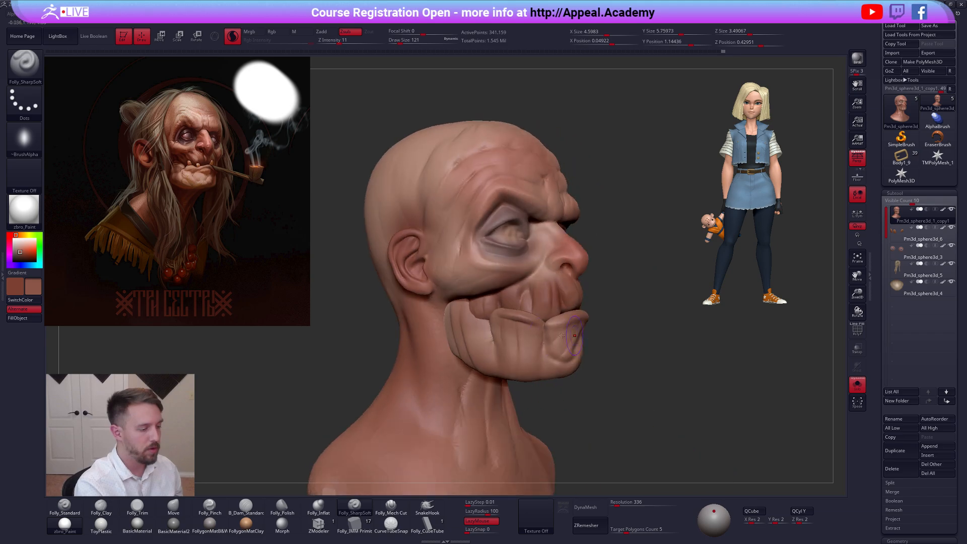
right_drag(524, 355, 556, 370)
drag(548, 344, 454, 345)
right_drag(443, 378, 403, 373)
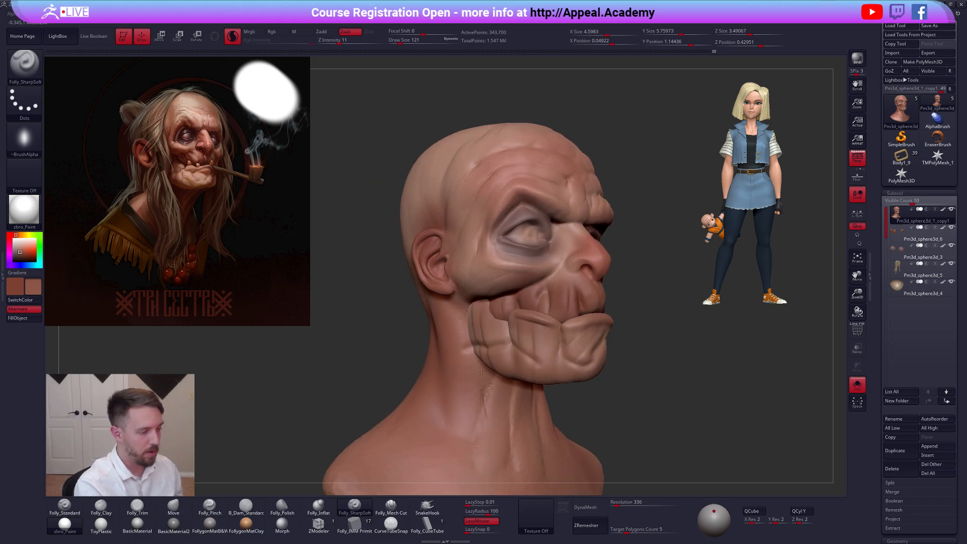
Shape the folds on the side of the jaw with the Folly_Mech Cut brush
key(2)
mouse_move(481, 372)
right_down()
mouse_move(485, 336)
mouse_move(499, 339)
right_up()
click(391, 506)
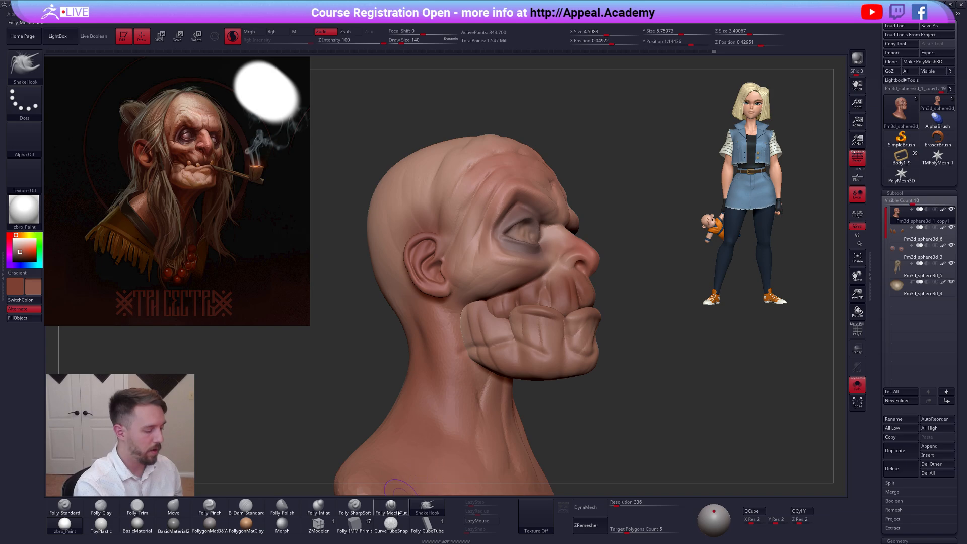
drag(548, 329, 572, 354)
right_drag(572, 354, 535, 342)
drag(546, 328, 642, 364)
right_drag(642, 365, 590, 367)
Set the Draw Size to 121 and refine the chin and jawline planes on the opposite side of the face
key(space)
click(599, 354)
drag(597, 352, 627, 338)
right_drag(660, 339, 602, 345)
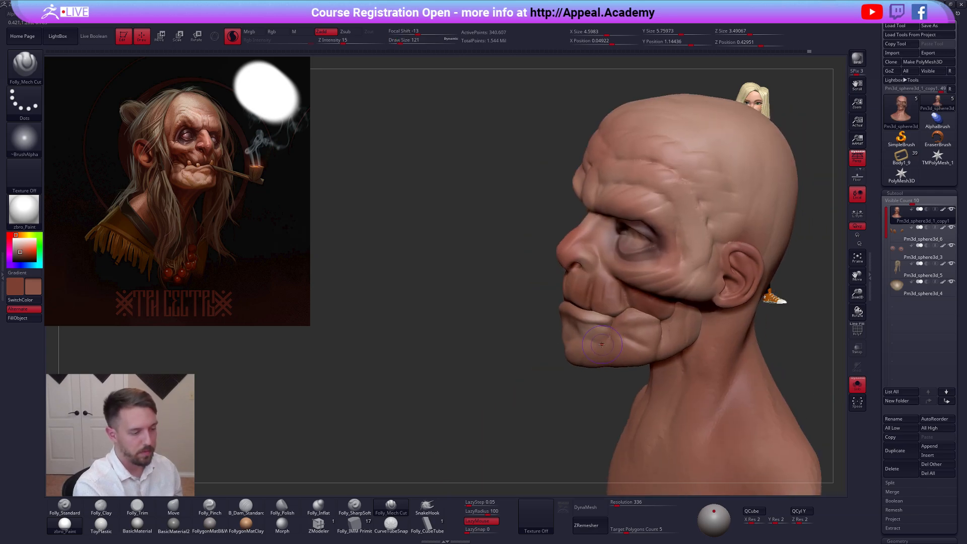
drag(665, 353, 670, 356)
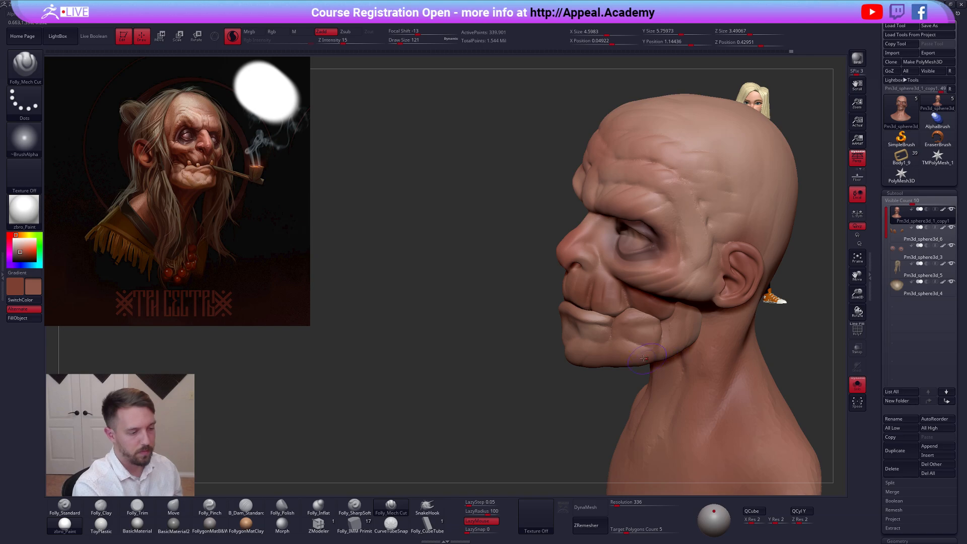
right_drag(549, 380, 598, 385)
Build up volume along the lower jawline with the Folly_Clay brush at Draw Size 140
key(space)
click(600, 375)
key(2)
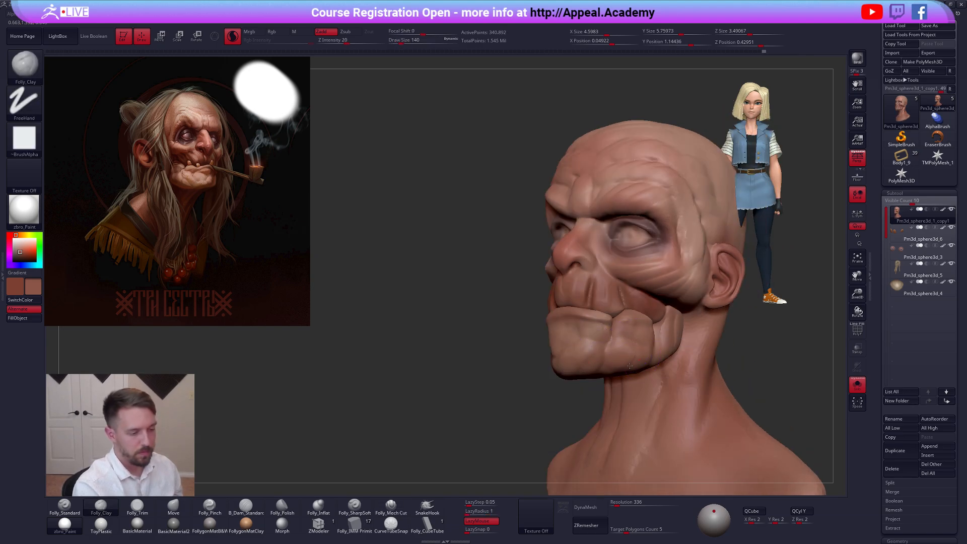
right_drag(627, 394, 649, 386)
right_drag(594, 373, 629, 365)
drag(627, 365, 611, 367)
Show the full bust from the front and work the chin with Folly_Clay at Draw Size 215
right_drag(560, 364, 524, 322)
click(857, 385)
mouse_move(705, 372)
right_down()
mouse_move(564, 367)
mouse_move(534, 395)
right_up()
key(space)
drag(517, 401, 522, 402)
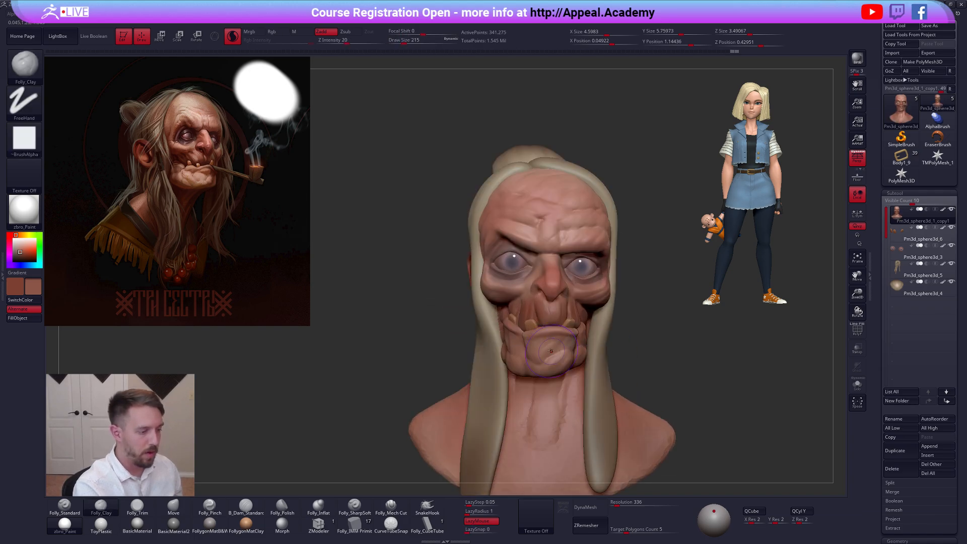
Mask the head except for the lower jaw, adjust the jaw with the Move gizmo and clear the mask
key(alt+s)
key(w)
ctrl+drag(539, 331, 539, 410)
key(alt+s)
right_drag(563, 358, 585, 361)
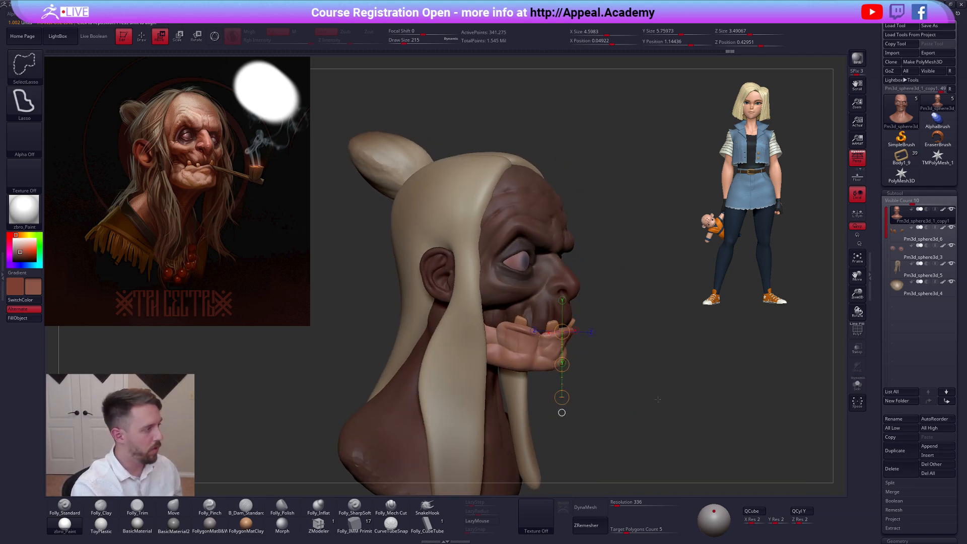
ctrl+click(632, 404)
key(q)
Sample a reddish skin tone for the Folly_Standard brush, set its Draw Size to 292 and turn off Sculptris Pro
right_drag(654, 418, 553, 373)
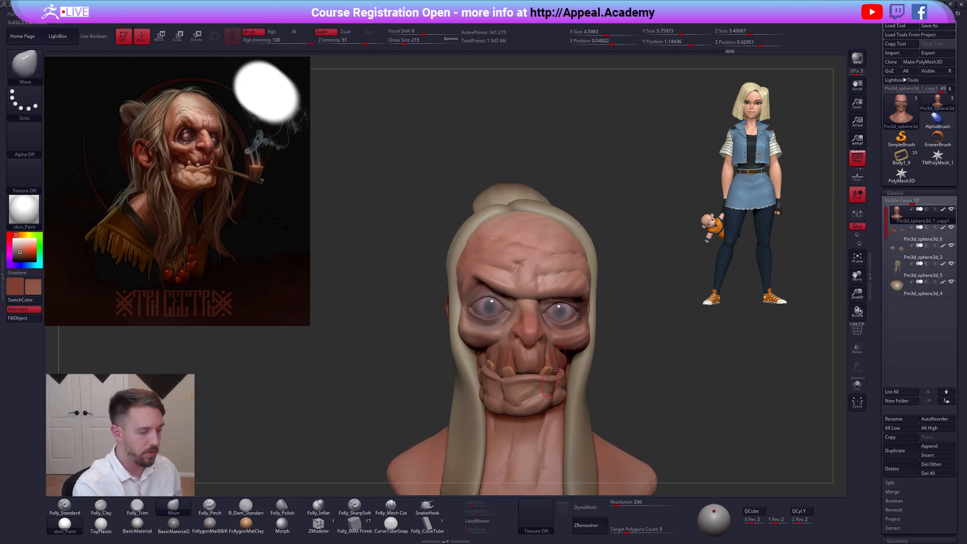
key(c)
key(1)
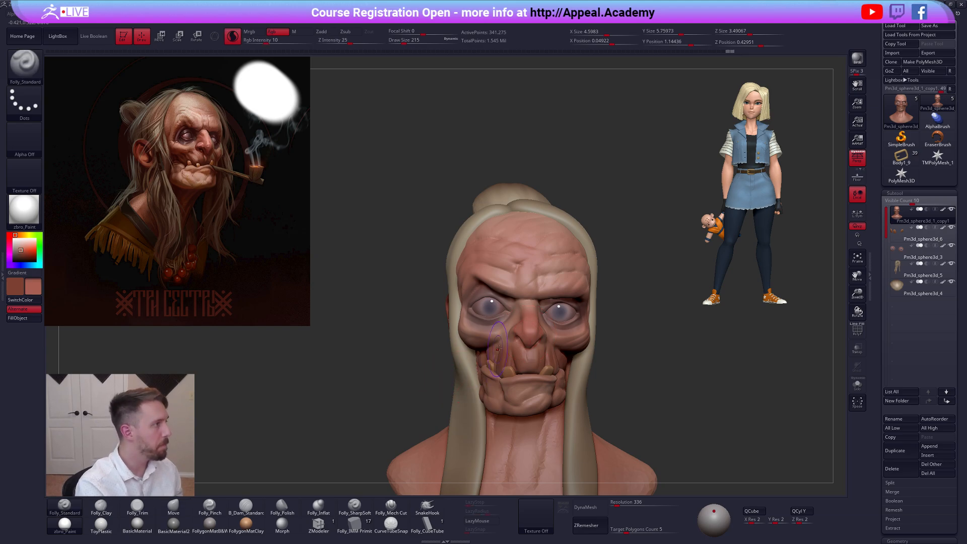
key(space)
drag(516, 336, 527, 336)
click(233, 37)
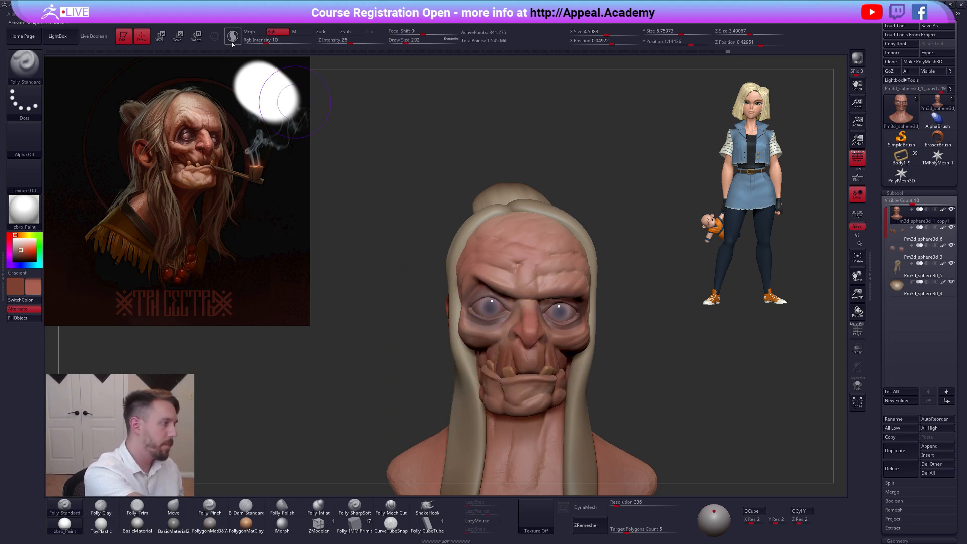
Resample skin tones from the face and blend them over the jaw and mouth area at Rgb Intensity 10
right_drag(542, 390, 561, 397)
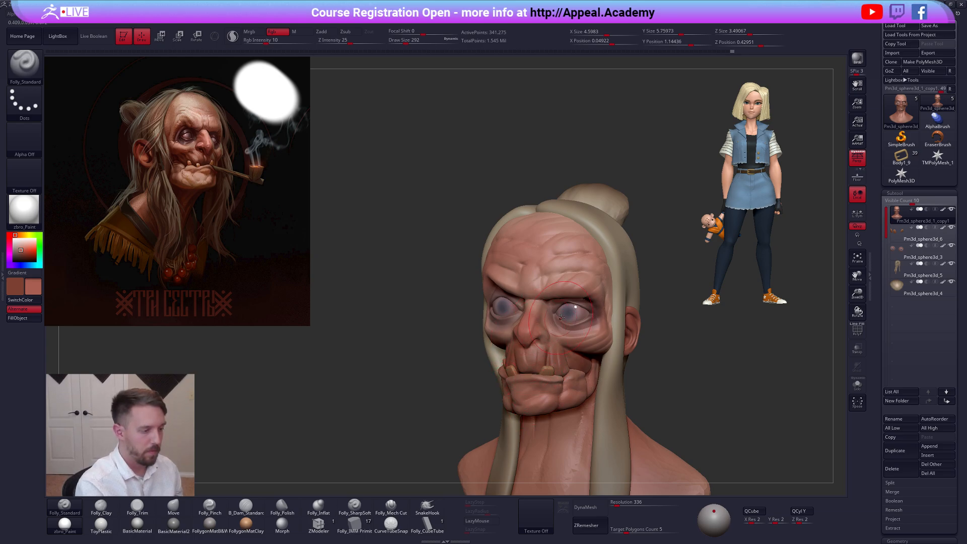
key(c)
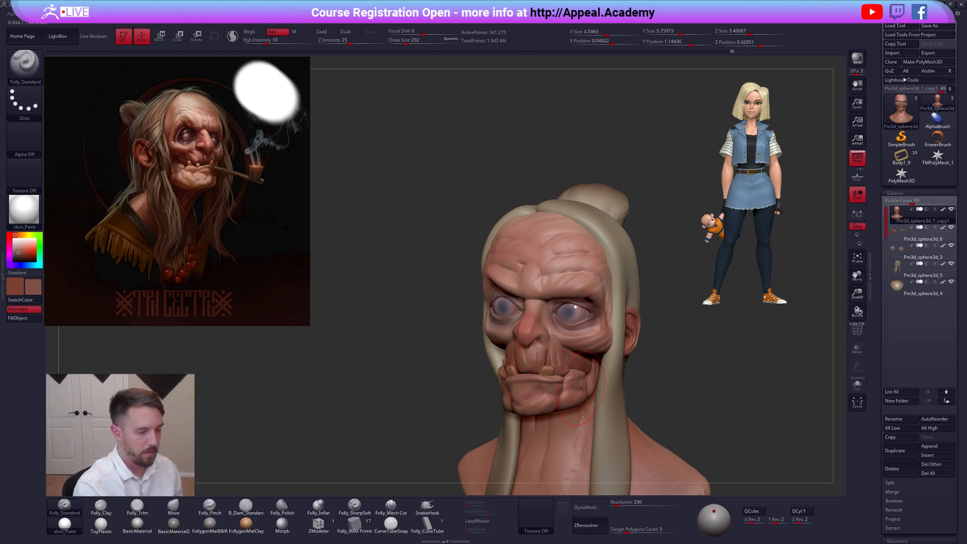
right_drag(582, 386, 552, 397)
key(c)
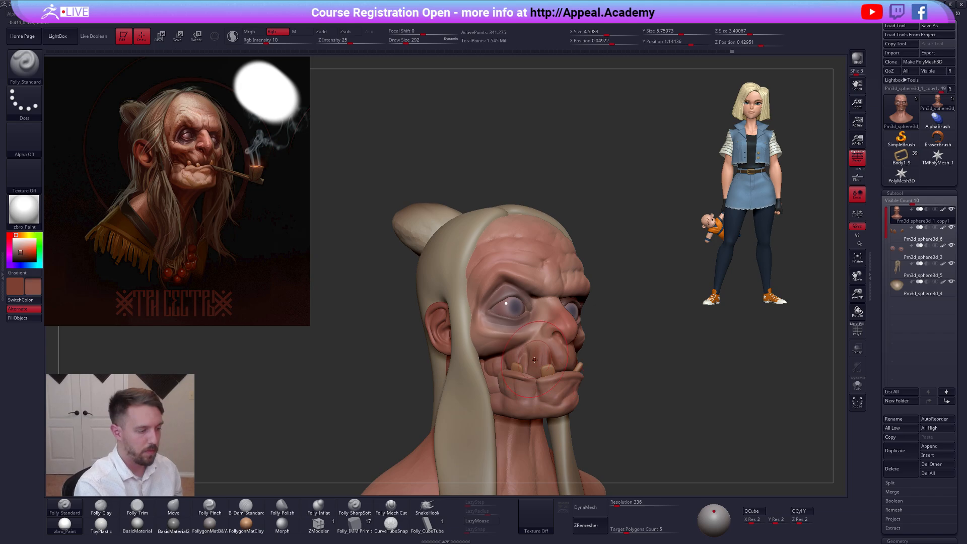
right_drag(564, 410, 577, 315)
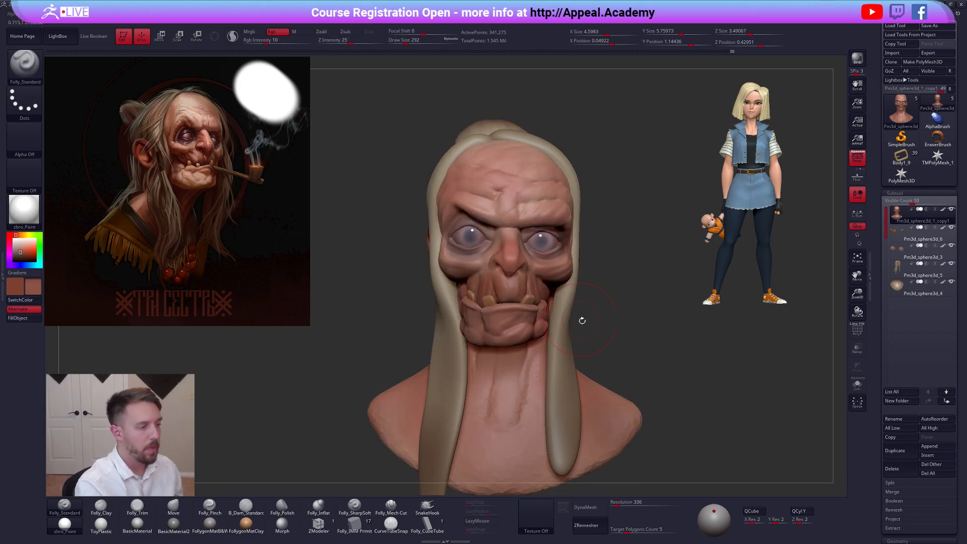
right_drag(619, 353, 606, 394)
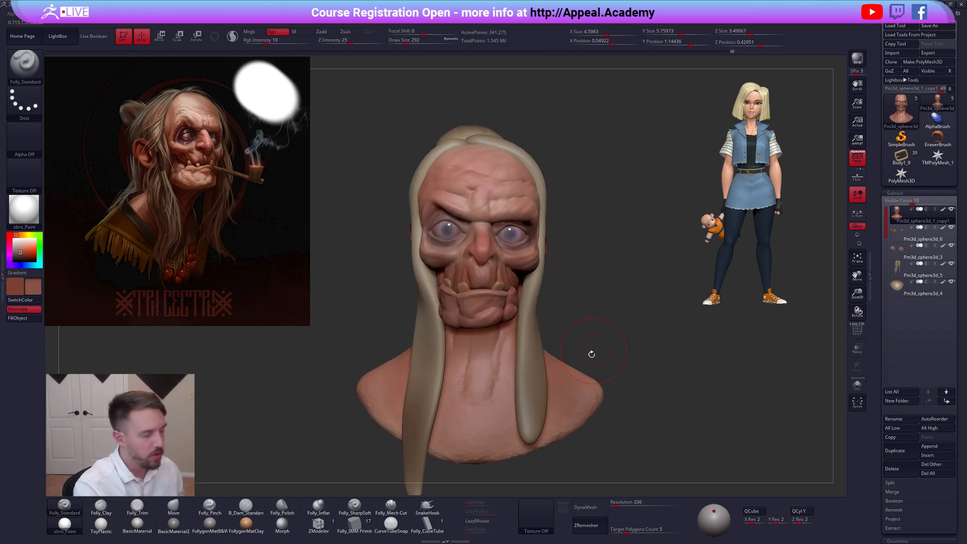
right_drag(593, 351, 606, 359)
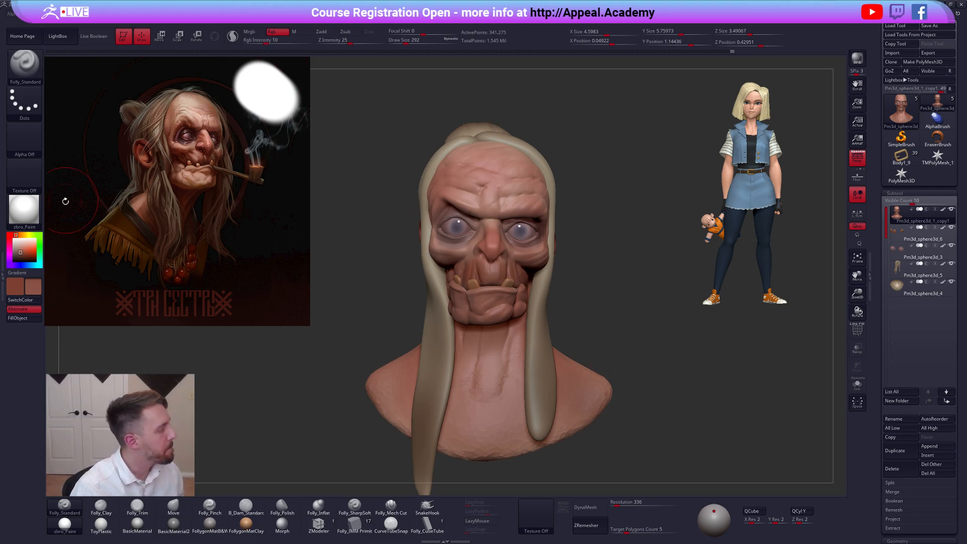
Select the hair subtool and lower it three subdivision levels
alt+click(541, 168)
right_drag(542, 168, 597, 268)
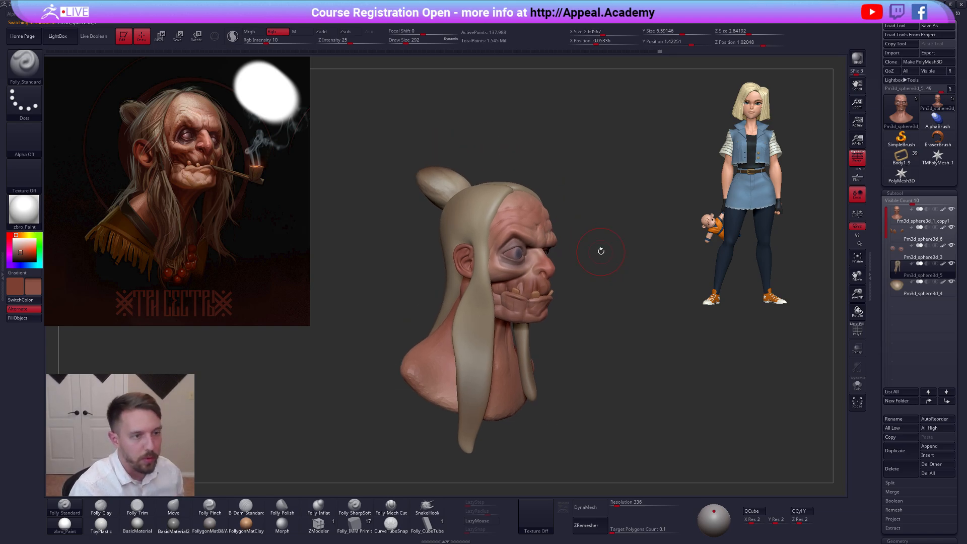
key(ctrl+space)
right_drag(645, 271, 545, 259)
mouse_move(448, 258)
alt+right_down()
mouse_move(502, 275)
mouse_move(526, 305)
alt+right_up()
key(shift+f)
key(shift+f)
key(shift+d)
key(shift+d)
key(shift+d)
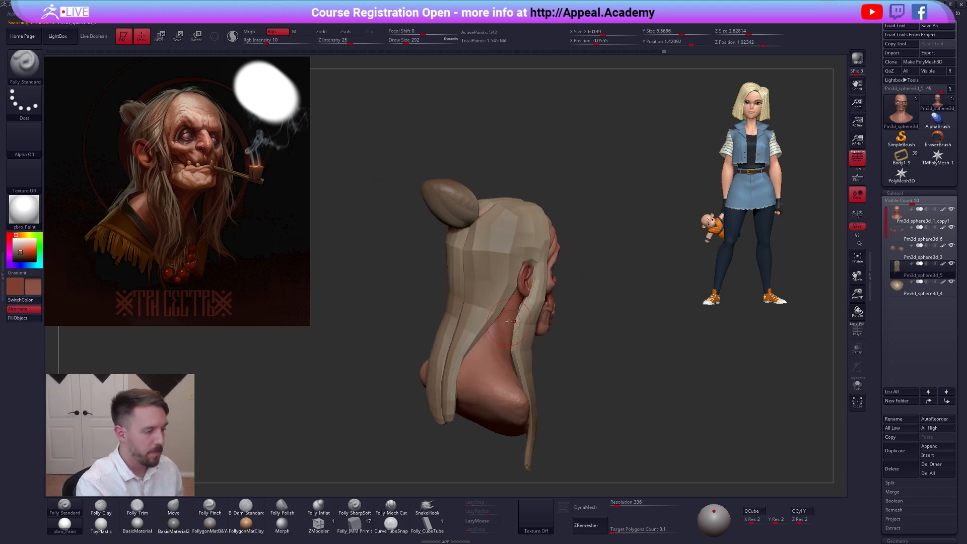
Choose the Move brush, adjust its Draw Size and reshape the low-resolution hair around the side of the neck
key(b)
key(m)
key(v)
key(space)
drag(496, 322, 506, 311)
key(space)
drag(459, 374, 467, 373)
mouse_move(460, 375)
right_down()
mouse_move(450, 376)
mouse_move(468, 360)
mouse_move(462, 351)
mouse_move(507, 362)
mouse_move(525, 346)
right_up()
Set the Move brush's Draw Size to 447 and reshape the back hair strands at the next subdivision level
key(space)
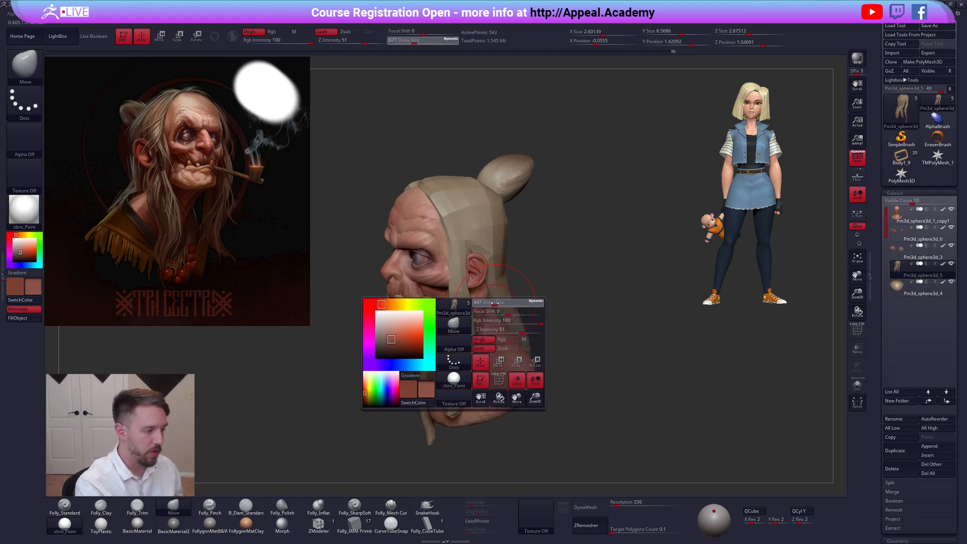
drag(504, 321, 496, 321)
right_drag(498, 317, 462, 300)
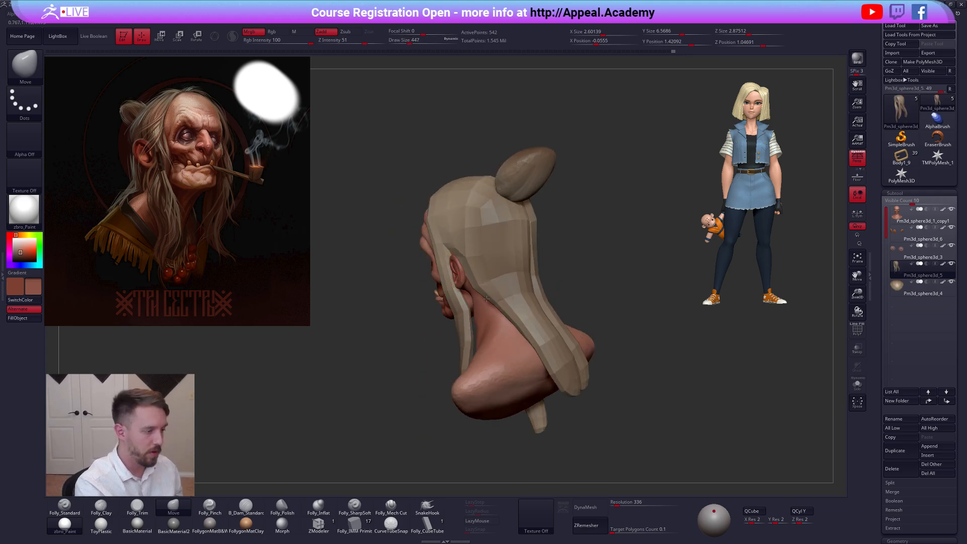
key(ctrl+d)
drag(490, 304, 495, 308)
mouse_move(355, 322)
mouse_down()
mouse_move(411, 325)
mouse_move(450, 313)
mouse_up()
Set the Draw Size to 519 and raise the hair three more subdivision levels
key(space)
key(d)
key(d)
key(d)
right_drag(449, 275, 556, 284)
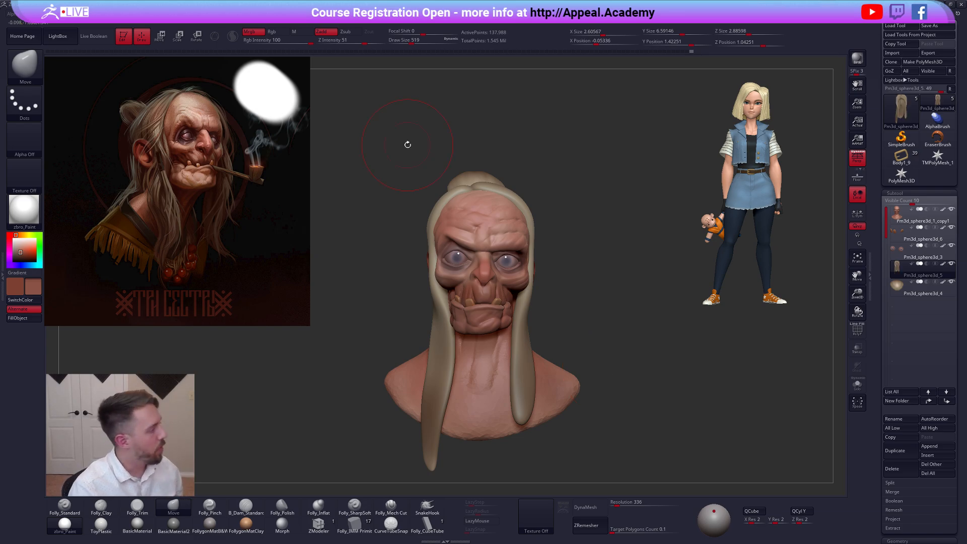
Hide the witch reference painting and set the active colour to white
key(shift+z)
drag(22, 241, 18, 238)
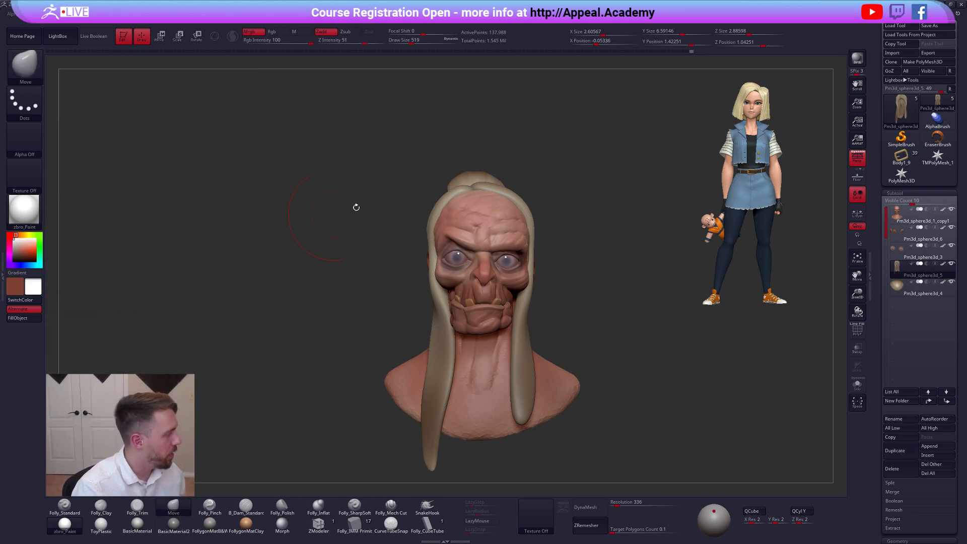
key(space)
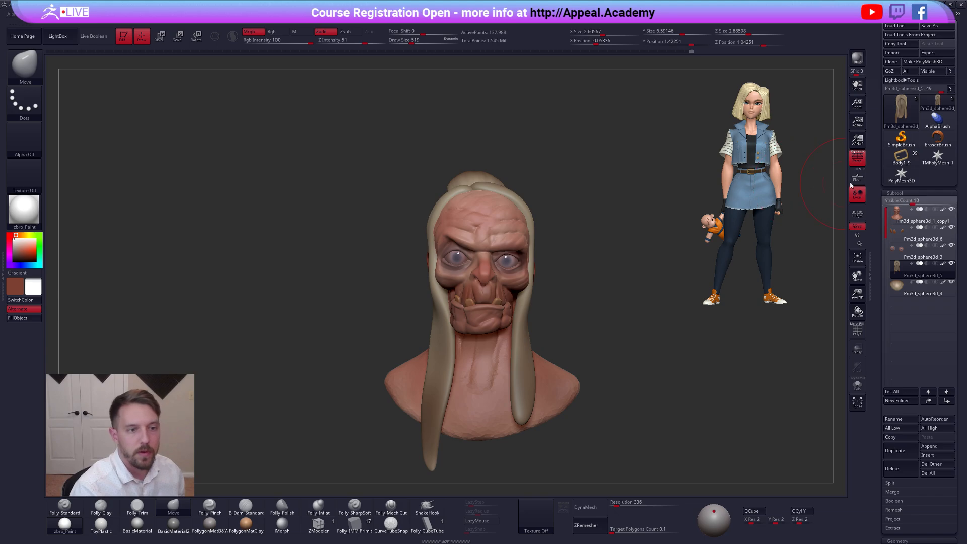
Scale down the view of the witch bust and leave a snapshot of it on the canvas opposite the blonde character
mouse_move(609, 250)
ctrl+right_down()
mouse_move(233, 127)
mouse_move(264, 163)
mouse_move(533, 262)
ctrl+right_up()
key(shift)
key(shift+s)
right_drag(816, 187, 815, 209)
Start a new Sphere3D tool as a PolyMesh3D, then reset the tool list and set the subtool Visible Count to 7
click(911, 107)
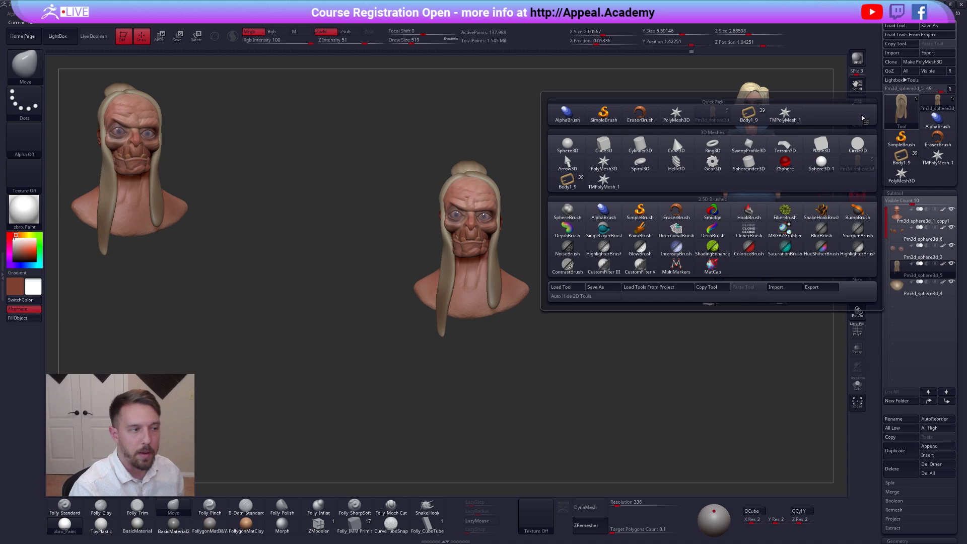
click(566, 145)
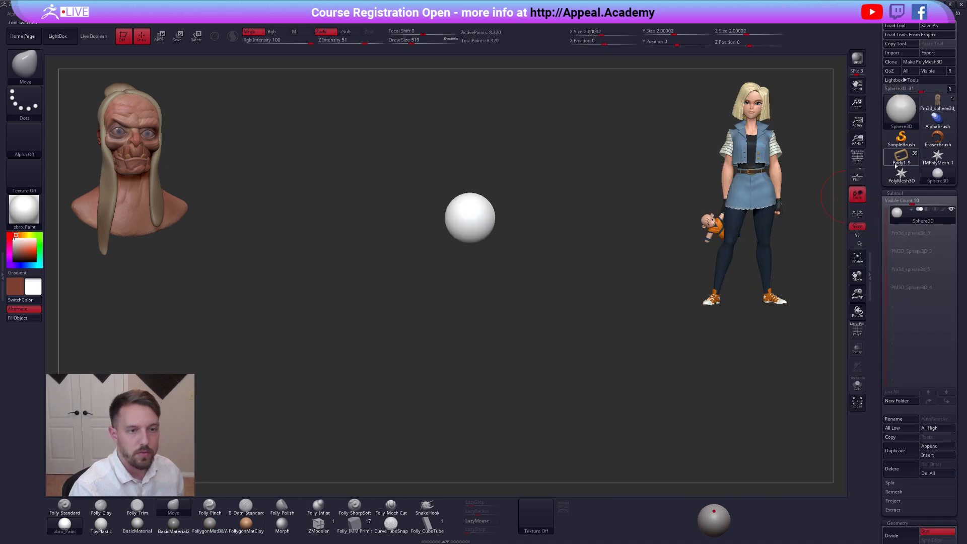
click(922, 62)
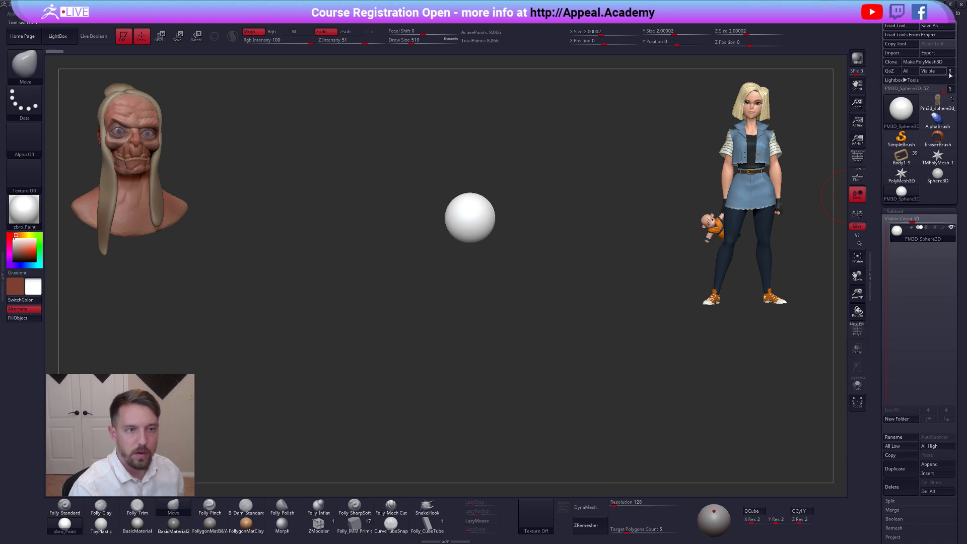
click(950, 88)
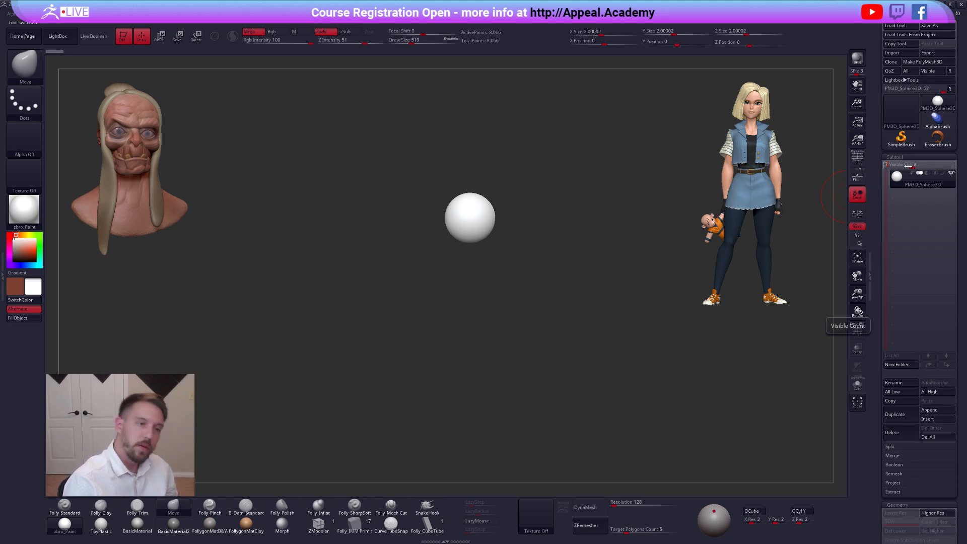
key(Return)
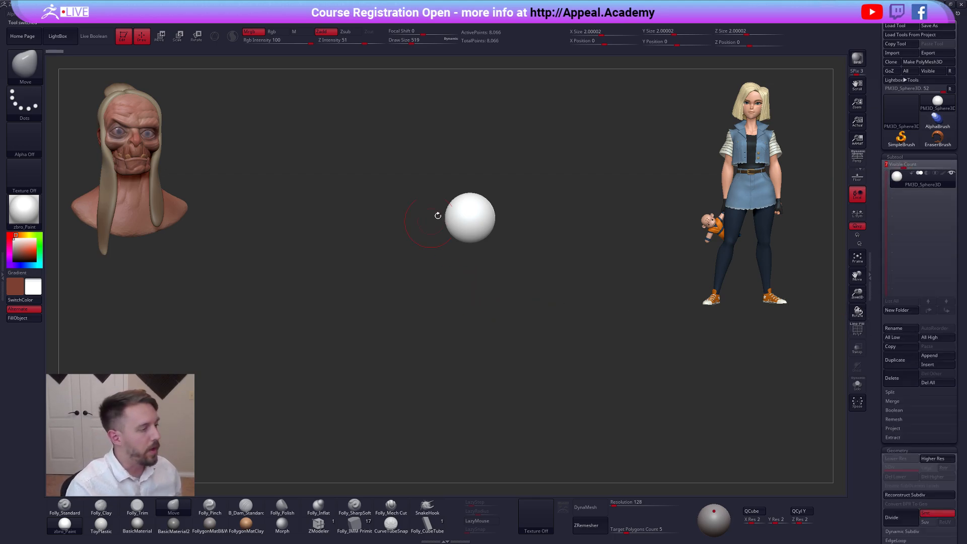
Frame the new sphere, give it the grey Follygon material beside FollygonMatClay and reduce the brush's Draw Size
key(f)
key(shift+f)
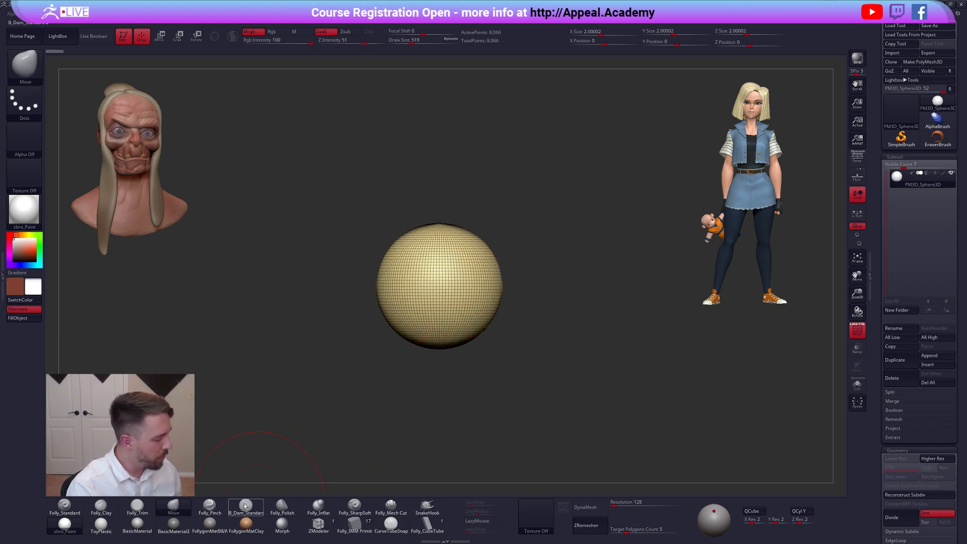
click(214, 525)
key(shift+f)
alt+drag(529, 313, 541, 332)
key(space)
drag(586, 298, 578, 297)
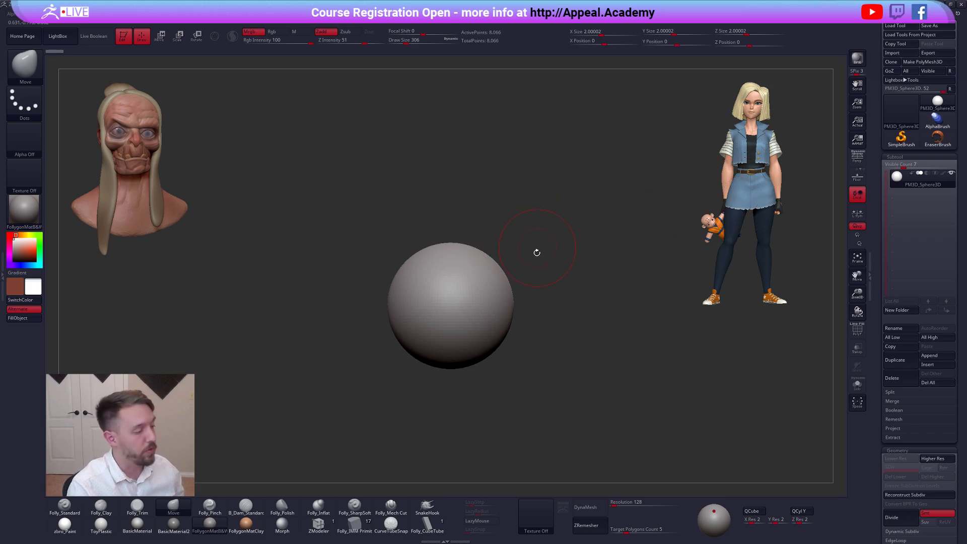
mouse_move(536, 270)
alt+mouse_down()
mouse_move(563, 248)
mouse_move(585, 257)
alt+mouse_up()
key(space)
click(586, 259)
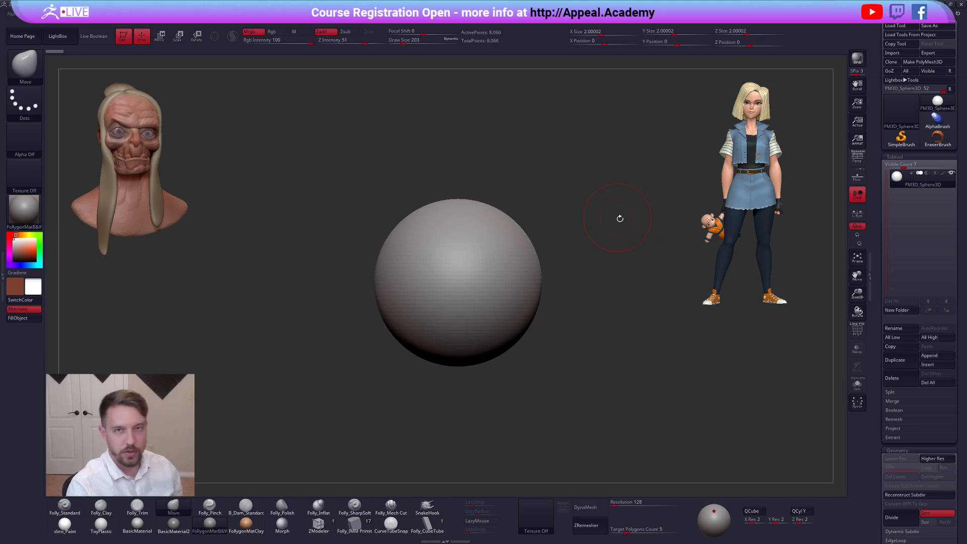
Switch to Chrome and browse the Follygon YouTube channel's uploads back to the older ZBrush sculpting streams
key(alt+Tab)
click(444, 187)
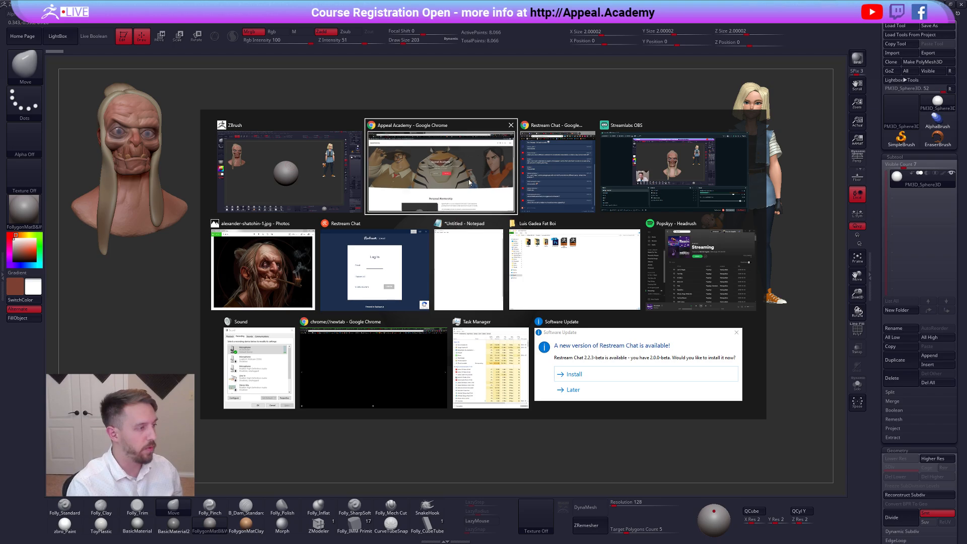
click(234, 7)
scroll(414, 250, down, 15)
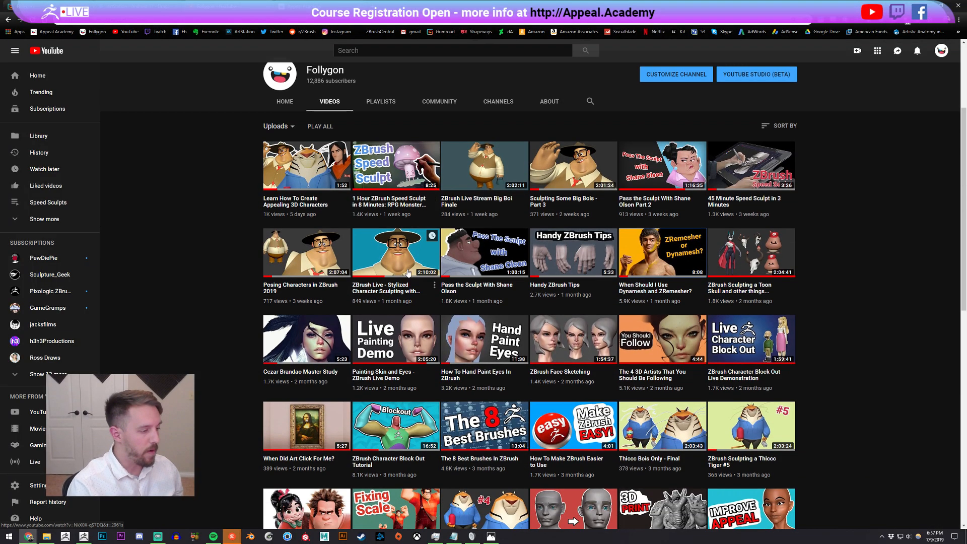
scroll(414, 310, down, 15)
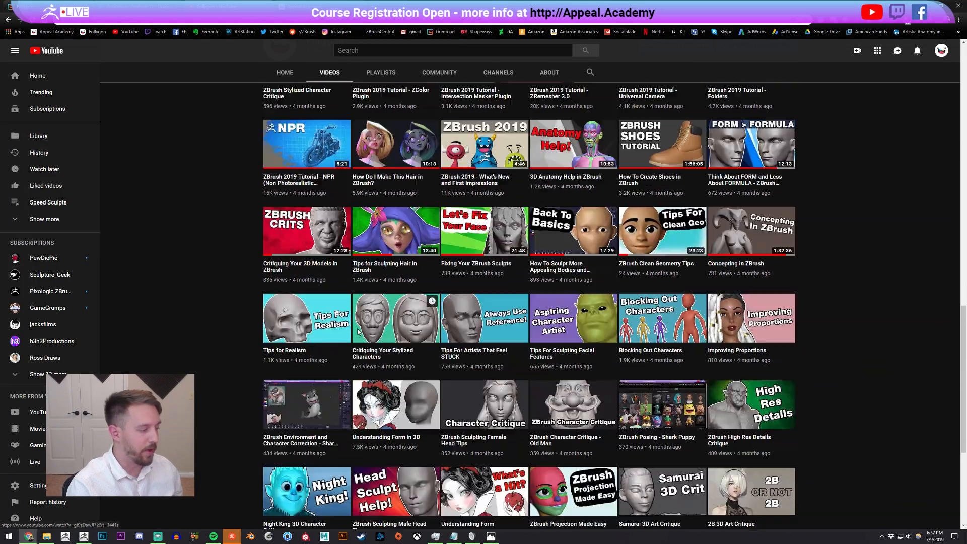
scroll(342, 330, down, 5)
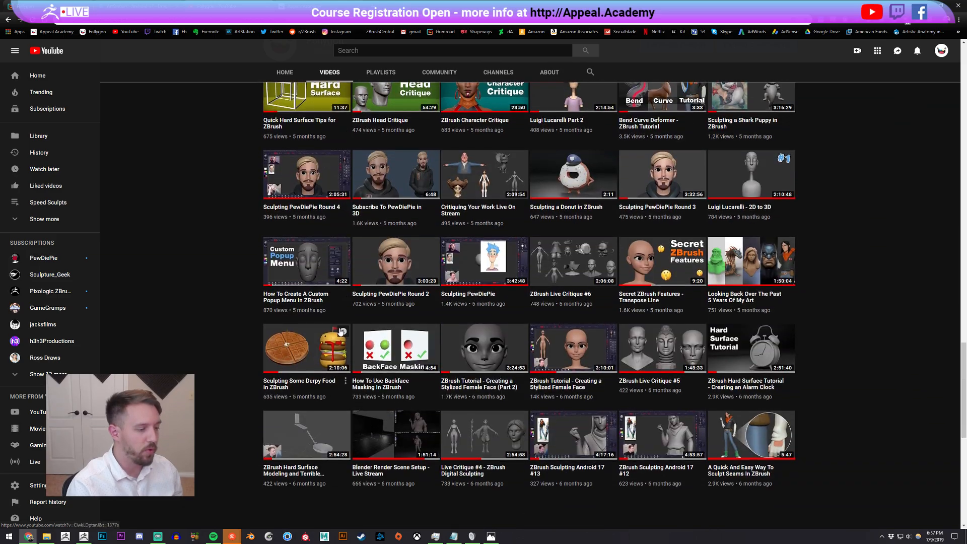
scroll(311, 363, down, 1)
scroll(317, 364, up, 5)
scroll(330, 365, down, 5)
scroll(332, 364, down, 15)
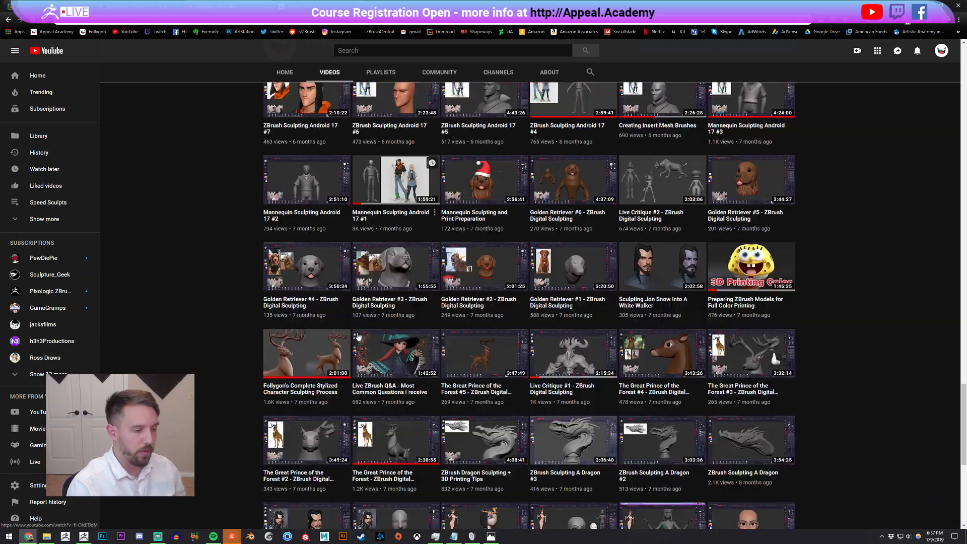
scroll(359, 334, up, 6)
scroll(358, 334, up, 2)
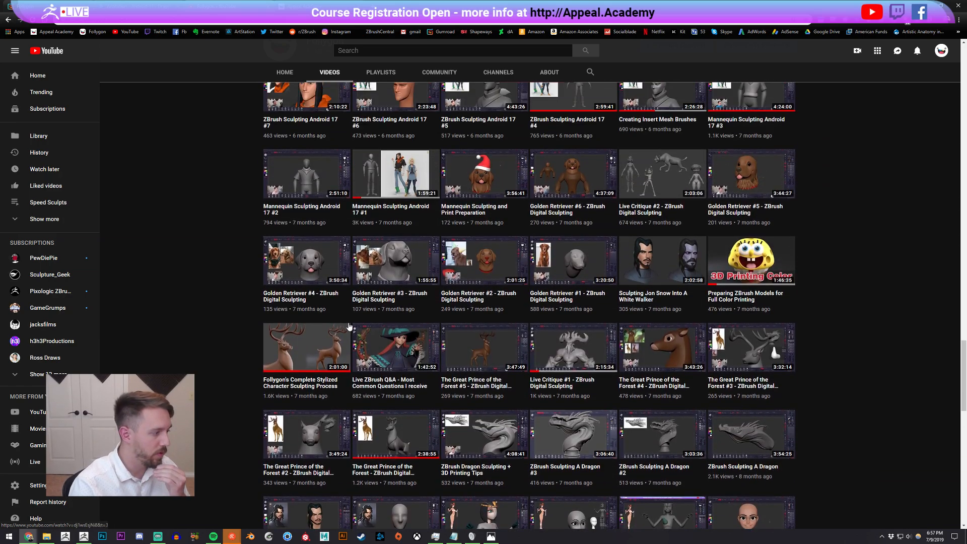
Open the video "Follygon's Complete Stylized Character Sculpting Process" and show it muted in full screen
click(310, 349)
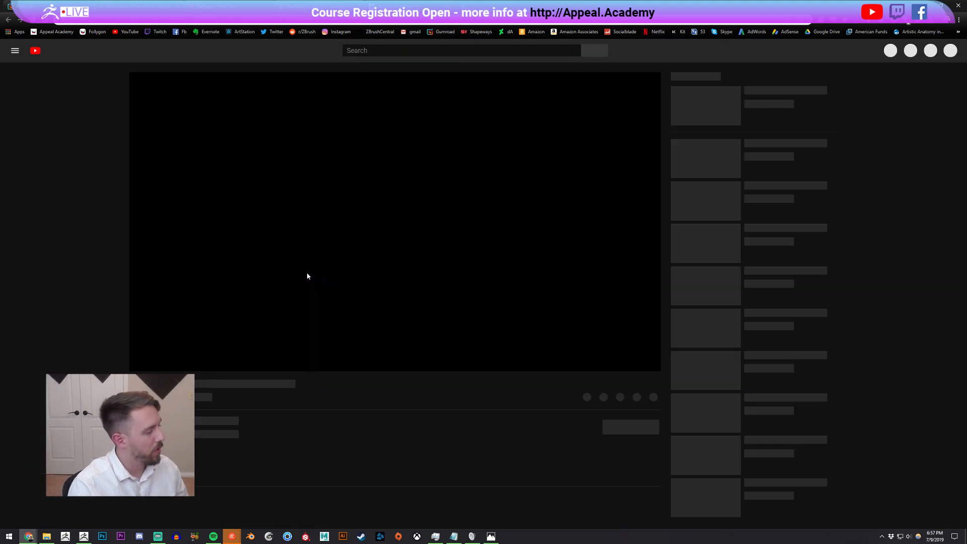
click(286, 277)
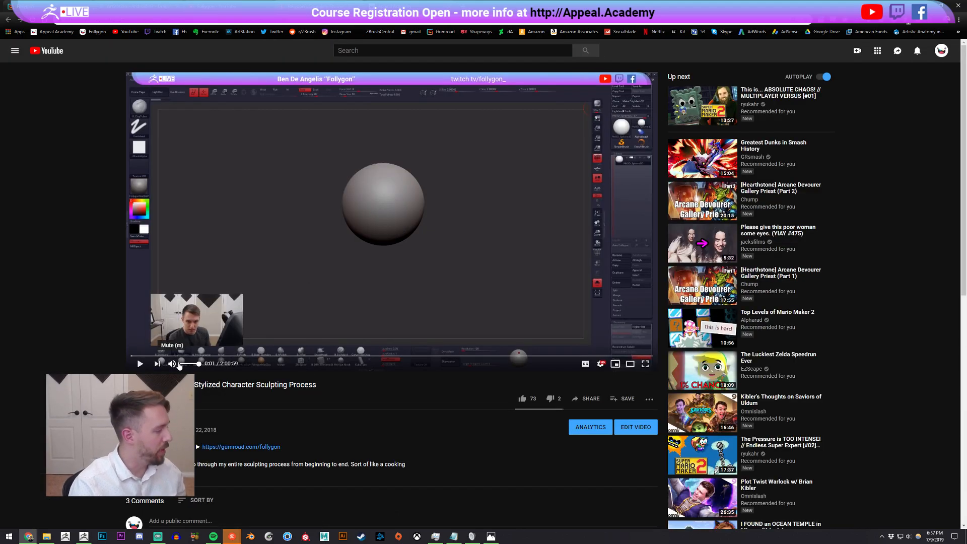
click(179, 366)
double_click(283, 296)
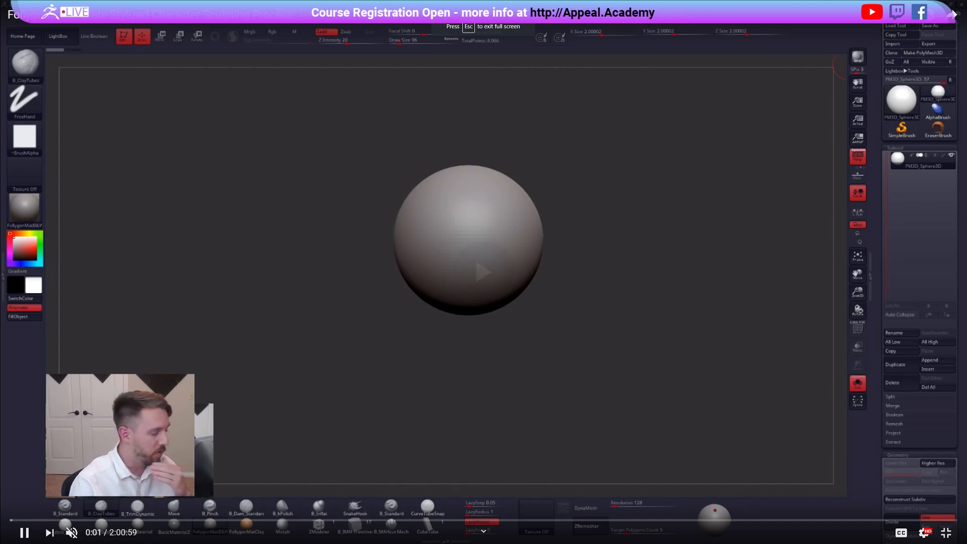
Skim the first 28 minutes of the video to examine how the deer is blocked out from simple shapes
click(32, 519)
key(space)
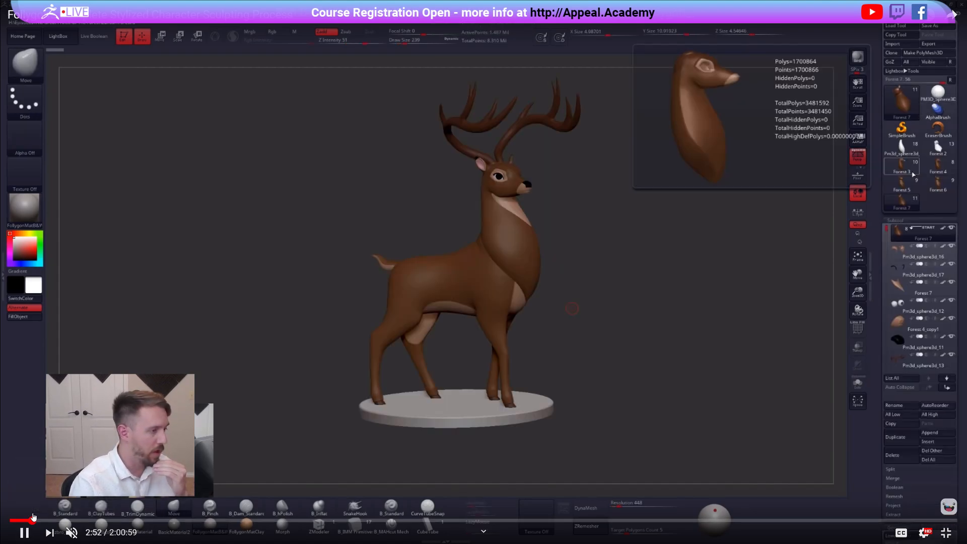
click(61, 521)
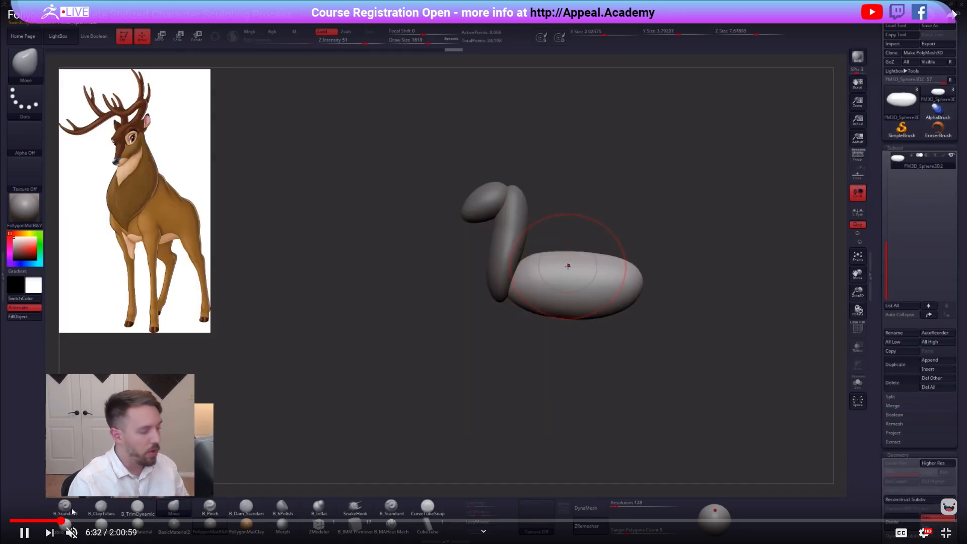
click(100, 521)
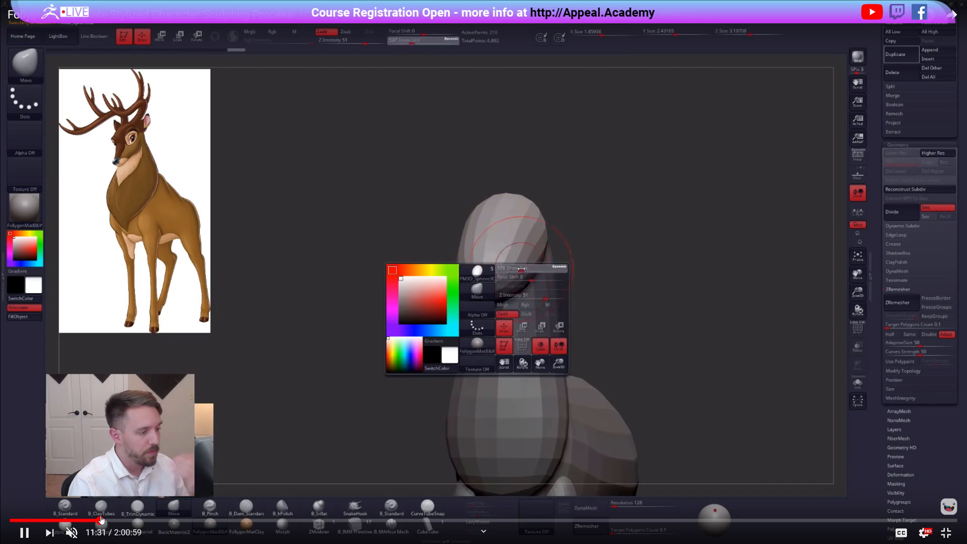
click(119, 520)
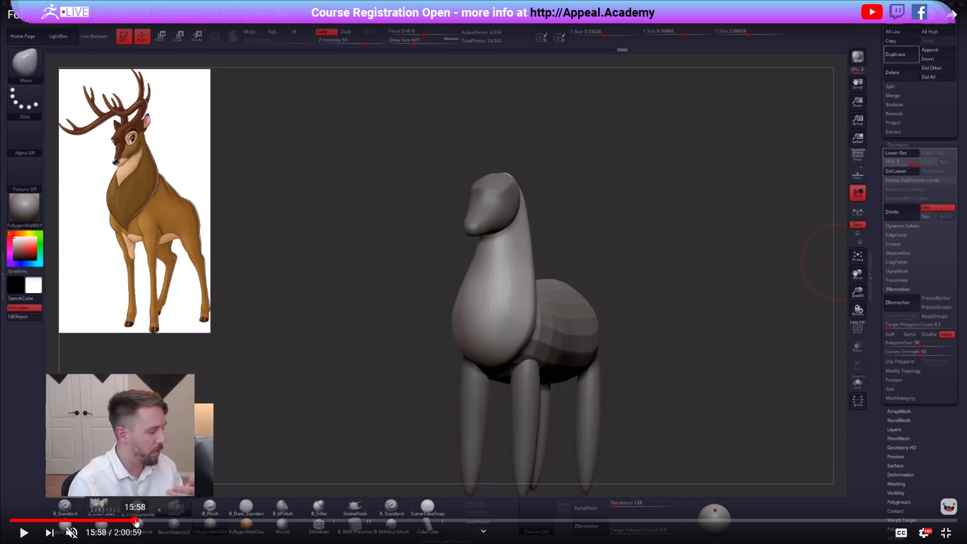
click(153, 521)
click(170, 521)
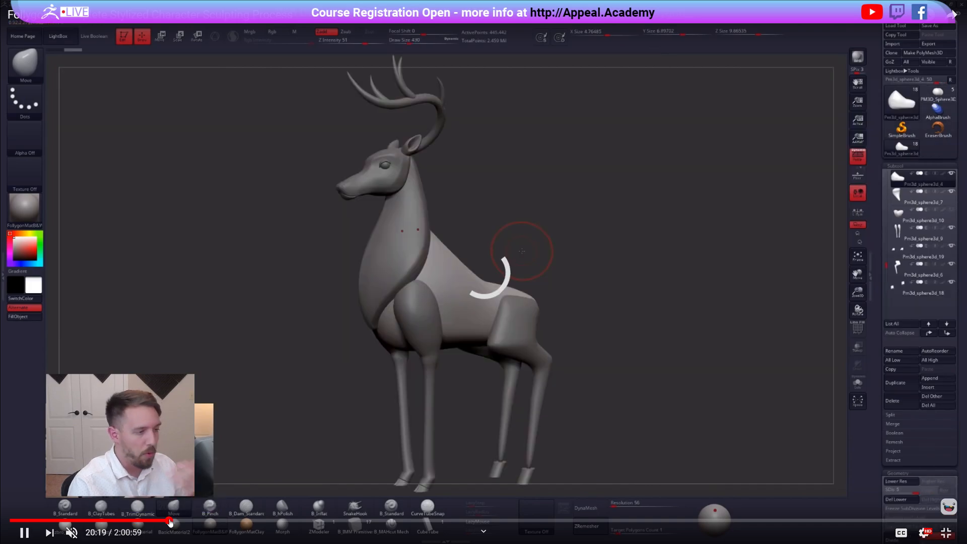
click(200, 521)
click(232, 520)
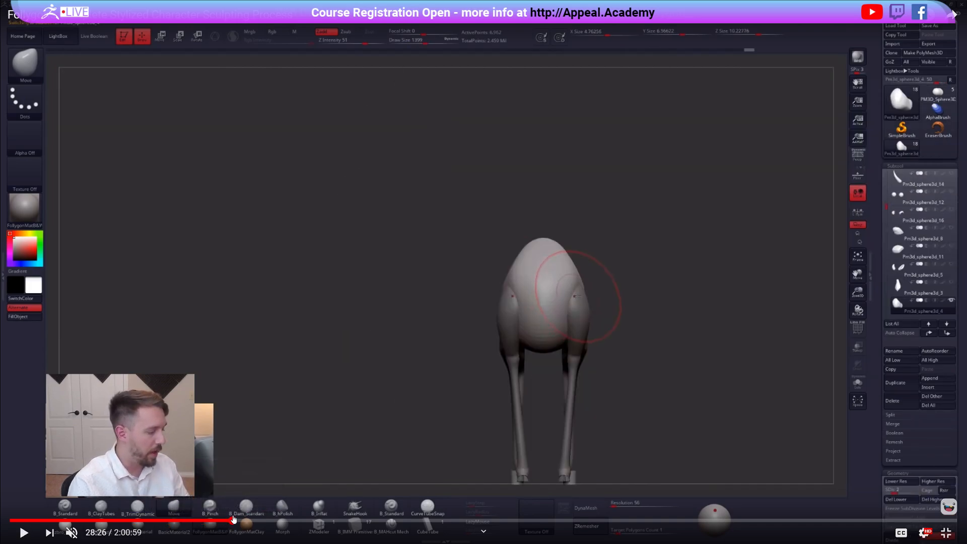
Skim onward to about 1:16:58 to examine the deer's colouring and the rework of its body and legs
click(267, 521)
click(321, 521)
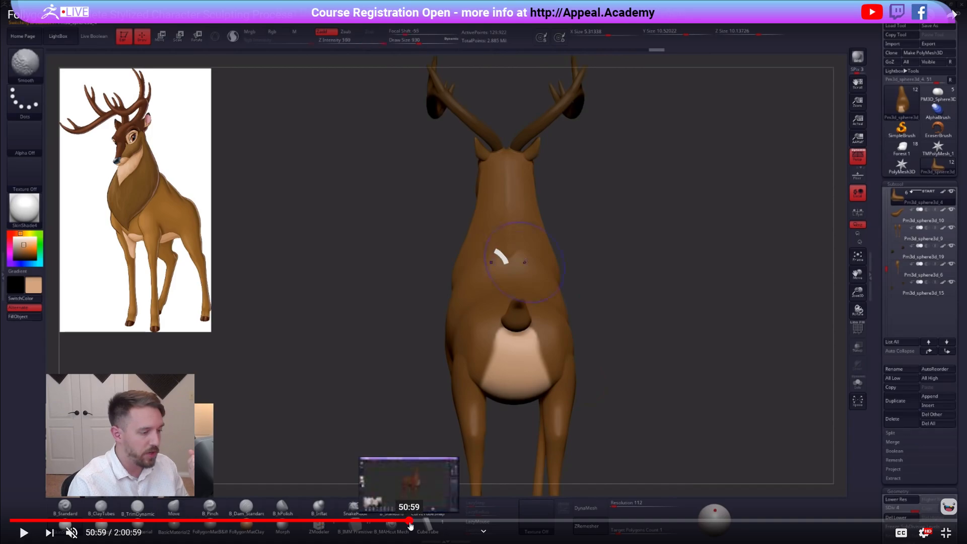
click(408, 520)
click(453, 520)
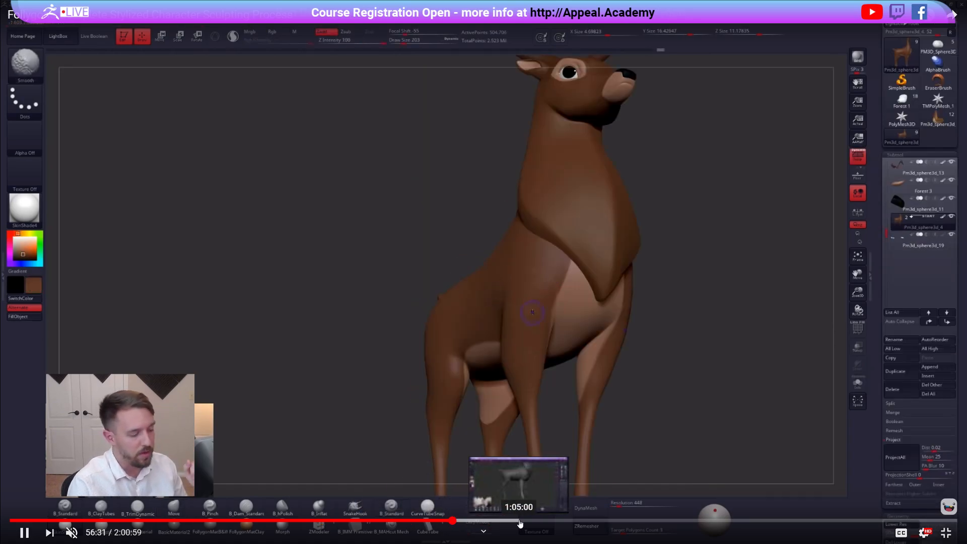
click(521, 521)
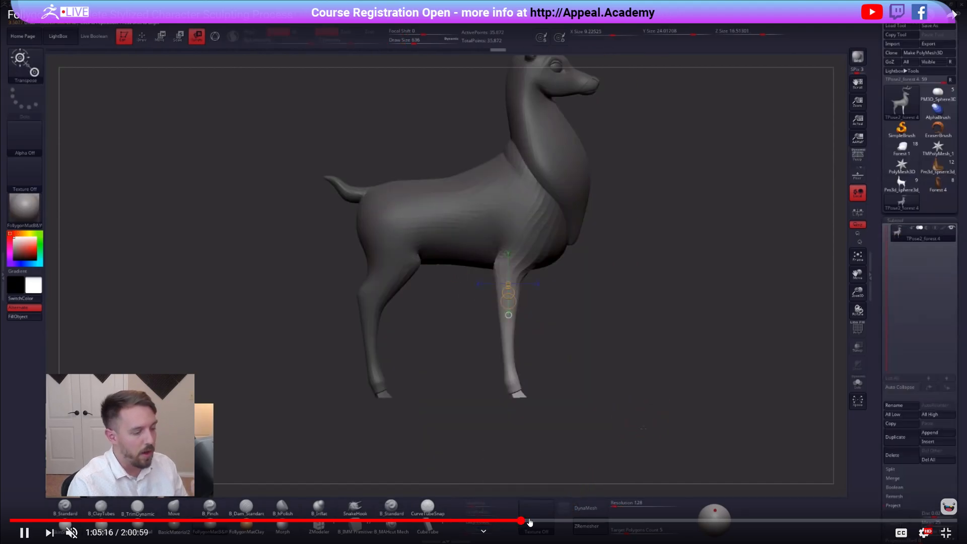
click(567, 520)
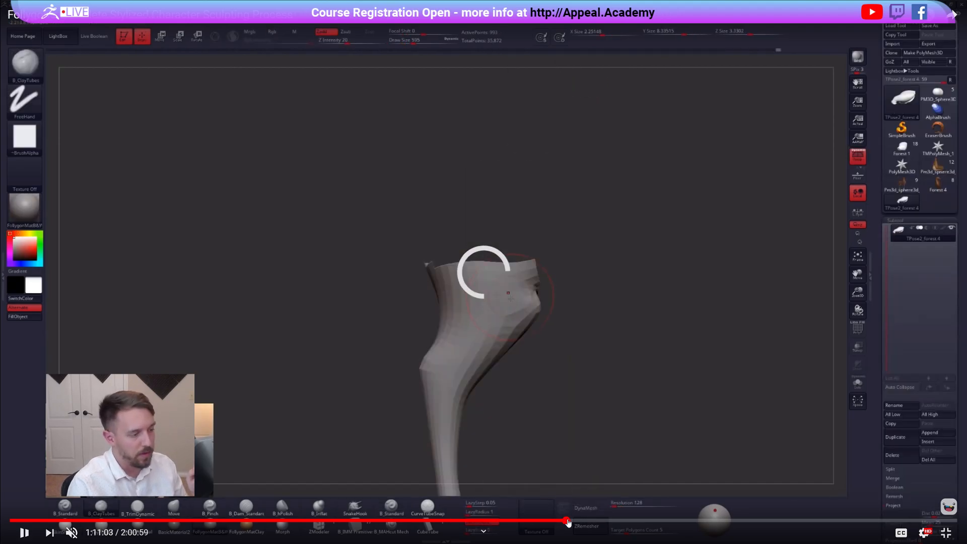
click(612, 521)
Leave full screen, jump to about 1:58:52 to view the finished deer and unmute the video
double_click(521, 278)
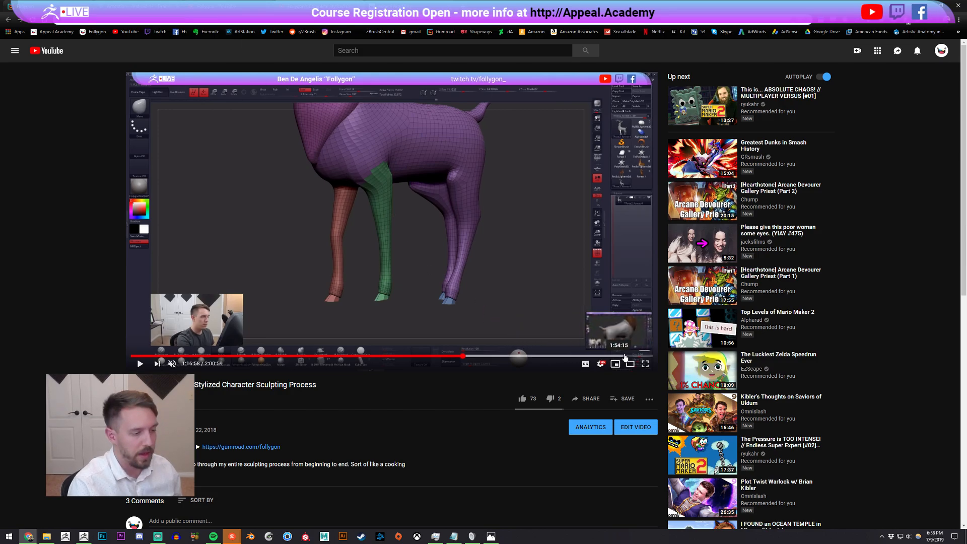
click(644, 356)
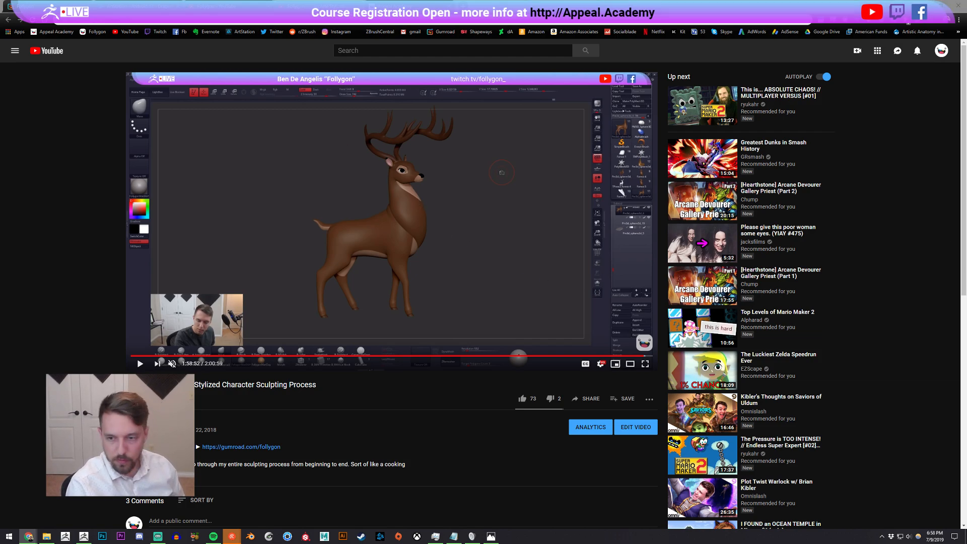
click(172, 363)
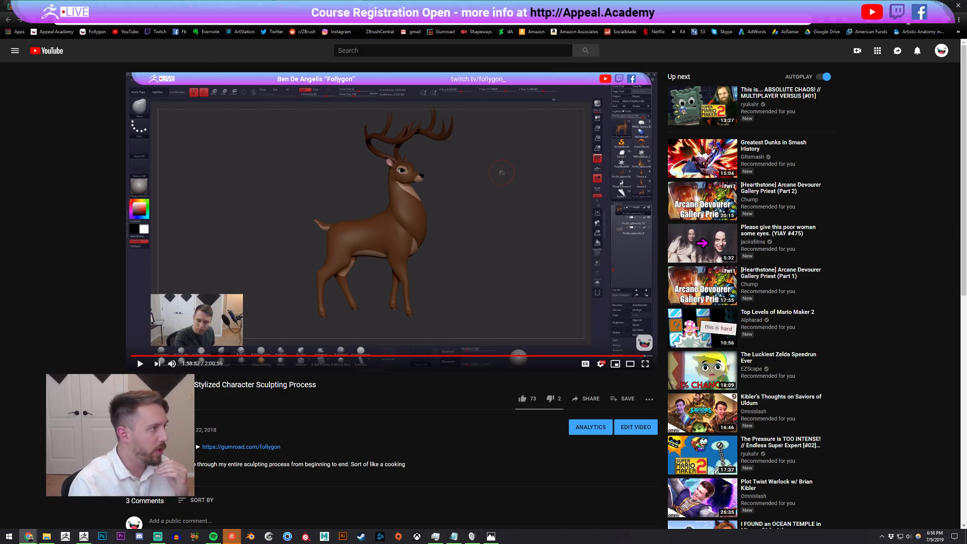
Close the sculpting video, switch back to ZBrush and frame the full mannequin blockout
key(ctrl+w)
click(304, 5)
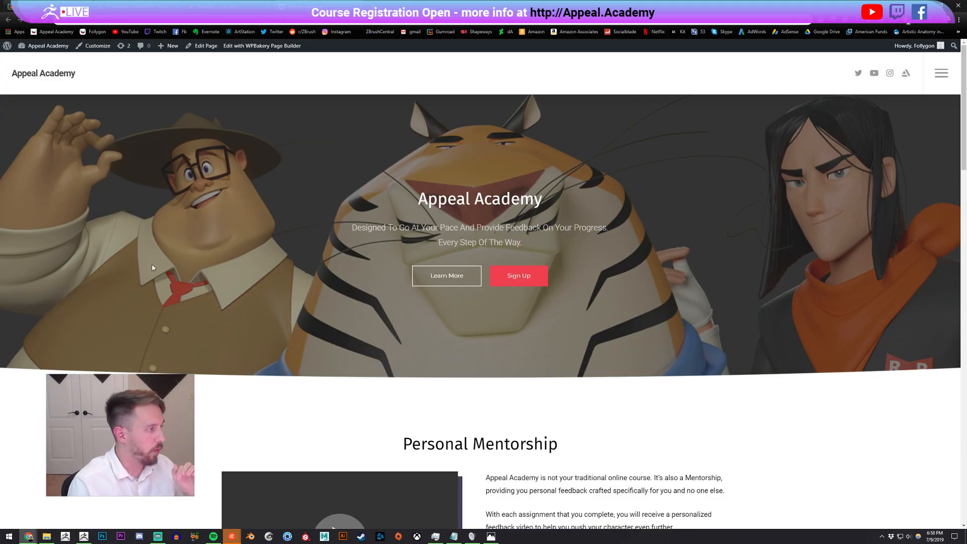
click(84, 536)
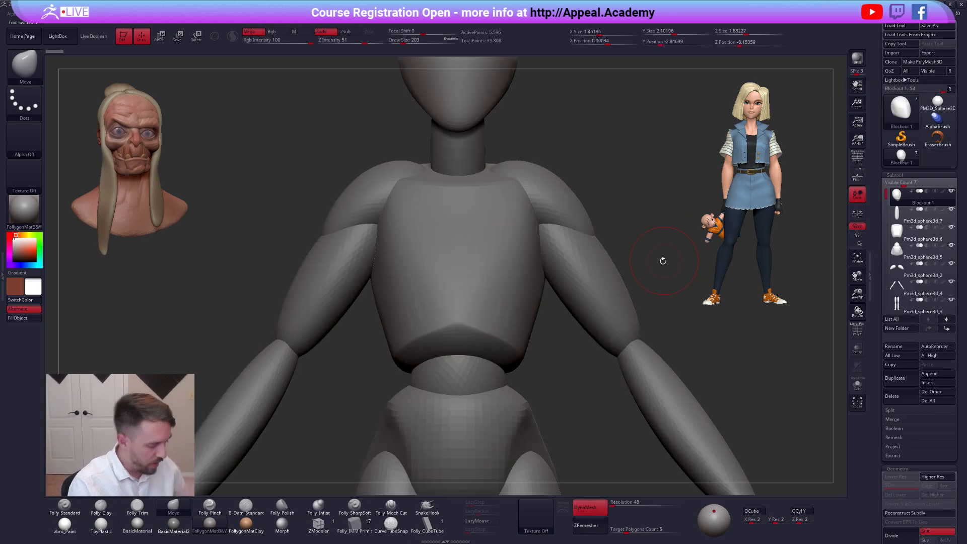
alt+drag(662, 242, 574, 202)
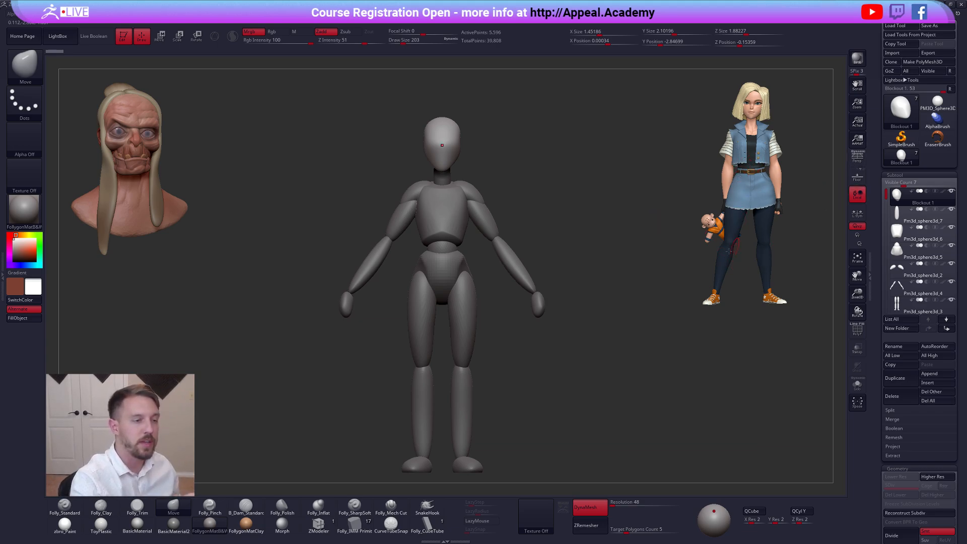
drag(572, 402, 600, 439)
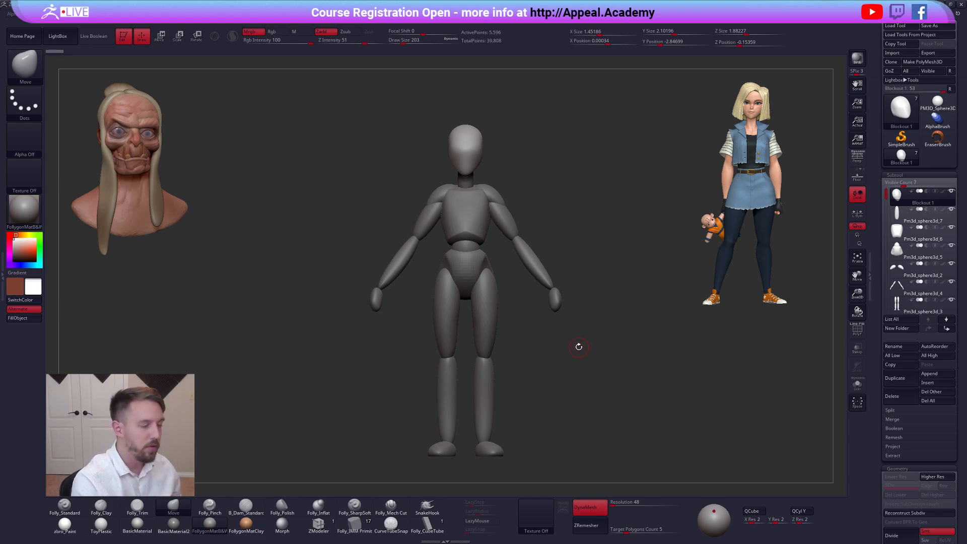
key(space)
key(ctrl+shift+space)
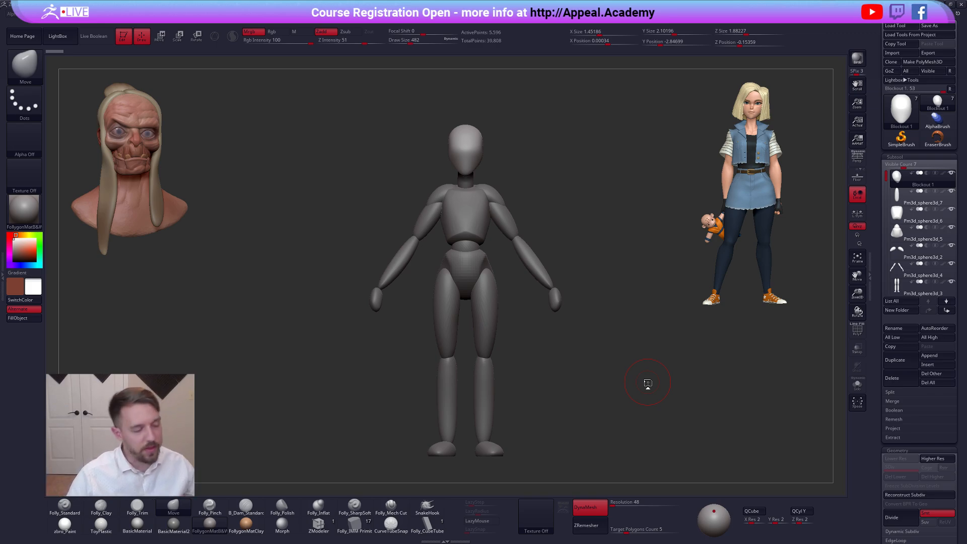
Isolate the lower-leg polygroup of the legs subtool and split both lower legs off with Split Hidden
alt+drag(507, 385, 541, 356)
alt+click(497, 348)
key(shift+f)
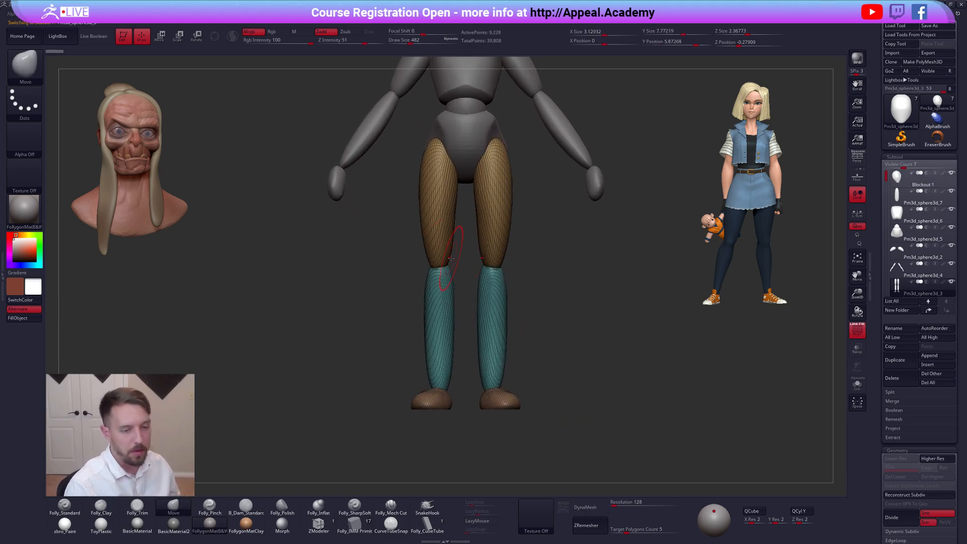
ctrl+shift+click(506, 334)
key(space)
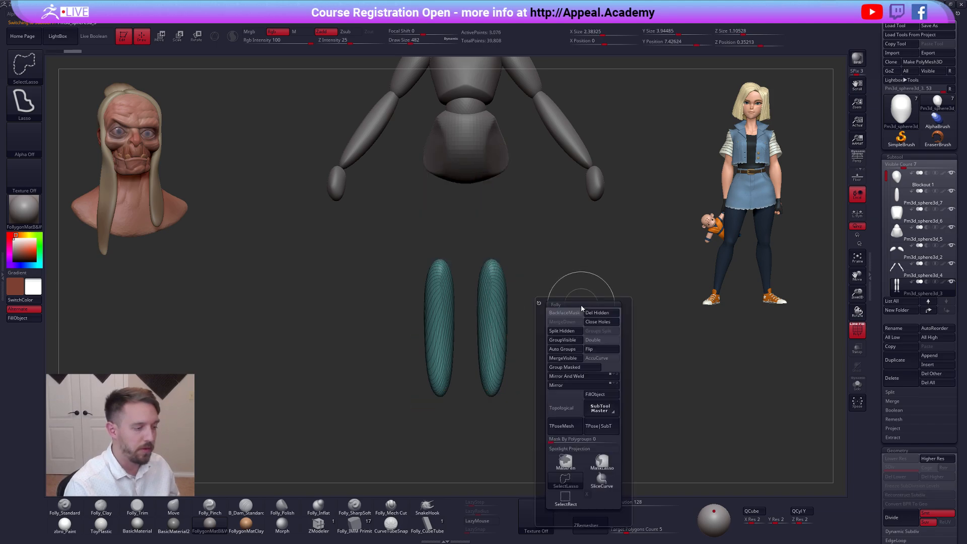
click(563, 331)
key(shift+f)
shift+drag(522, 304, 510, 277)
key(shift+f)
key(shift+f)
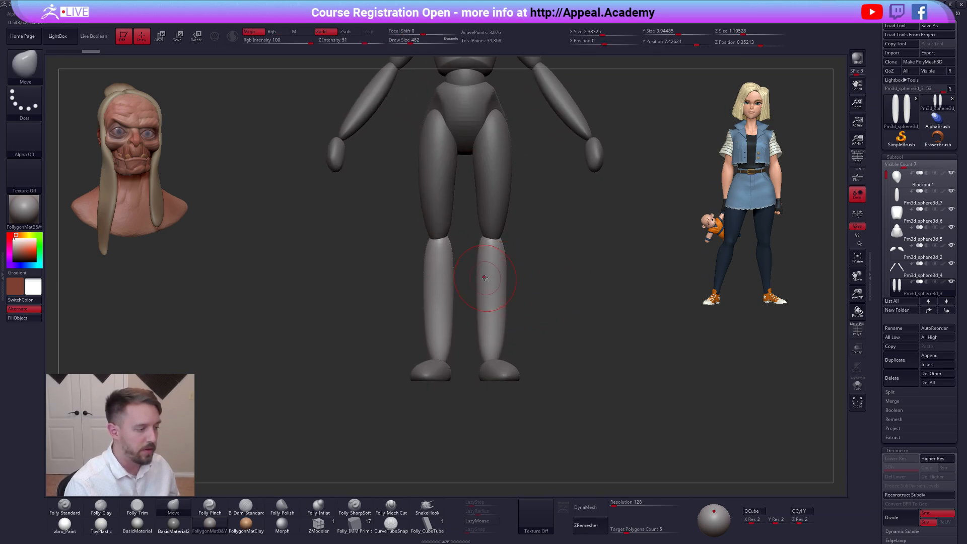
Split the two lower legs into separate subtools, one for each side, and check each by selecting it
mouse_move(461, 225)
ctrl+shift+mouse_down()
mouse_move(467, 302)
mouse_move(511, 352)
mouse_move(535, 235)
ctrl+shift+mouse_up()
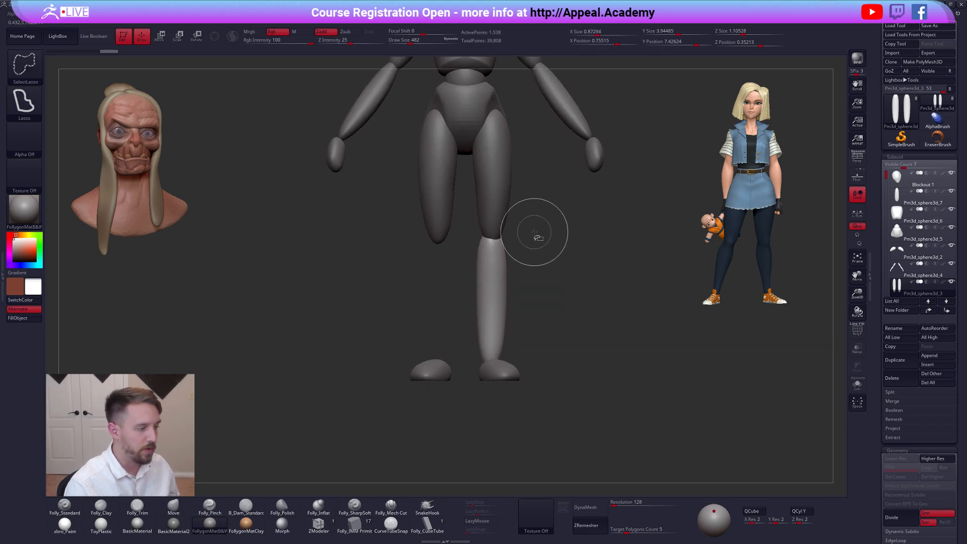
key(space)
click(518, 253)
key(shift+f)
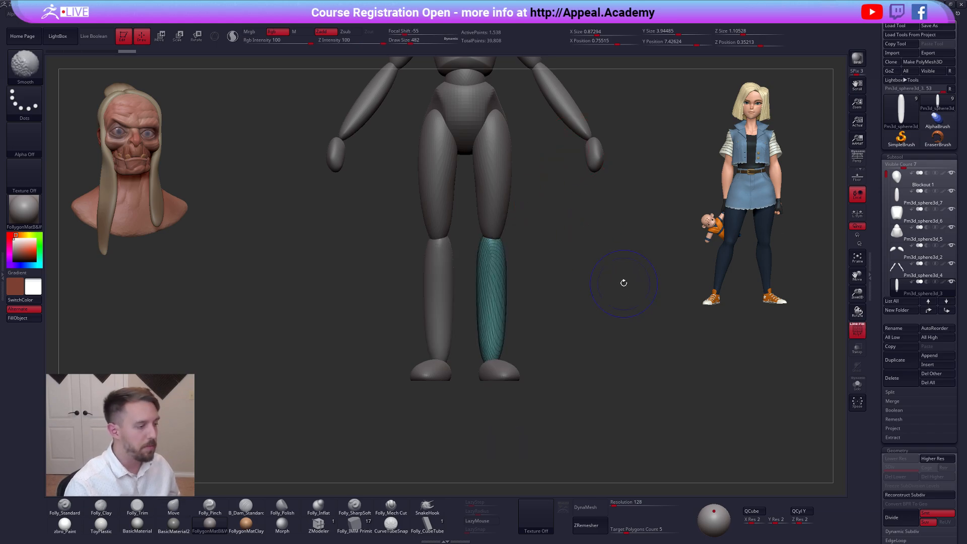
alt+click(438, 340)
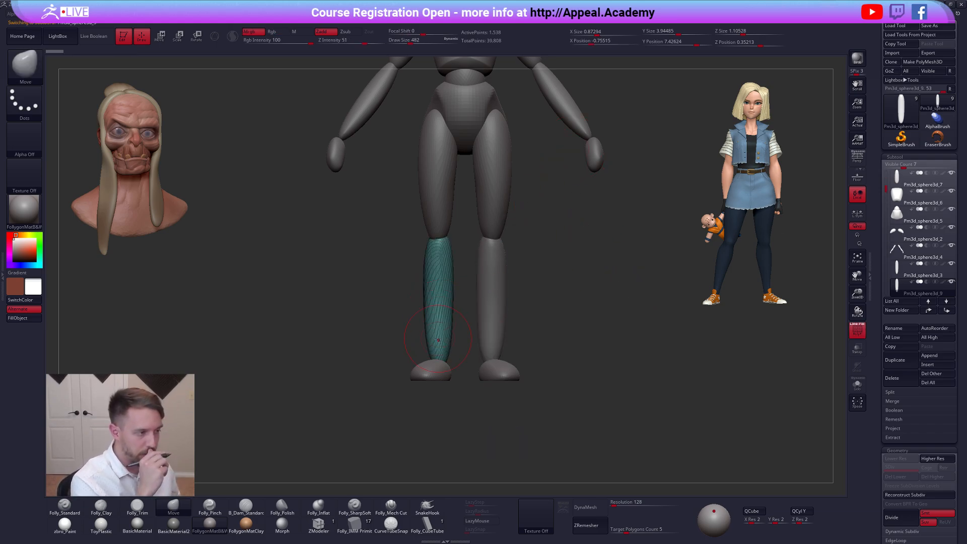
alt+click(492, 313)
alt+right_drag(492, 309, 513, 350)
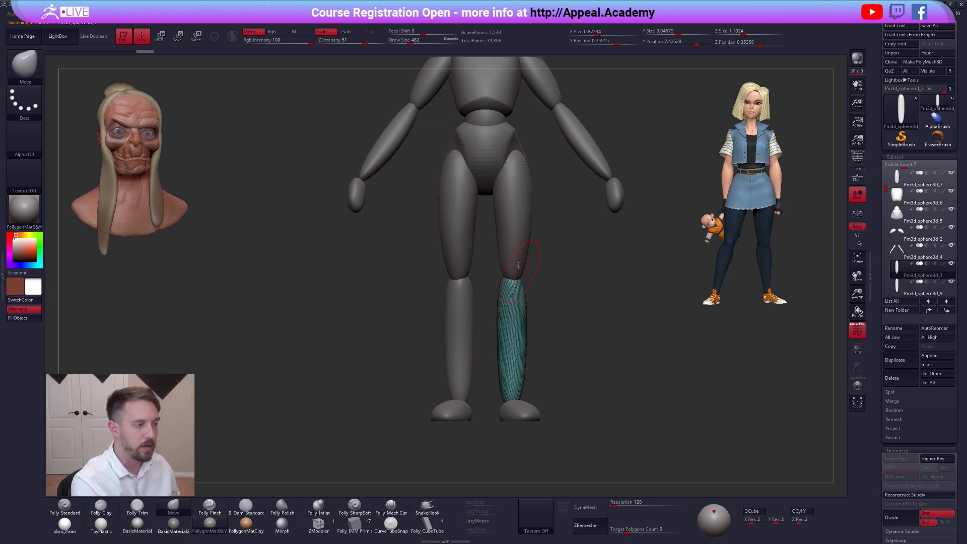
Solo the thighs and feet subtool and split the figure's left thigh into its own subtool
alt+click(518, 257)
key(alt+s)
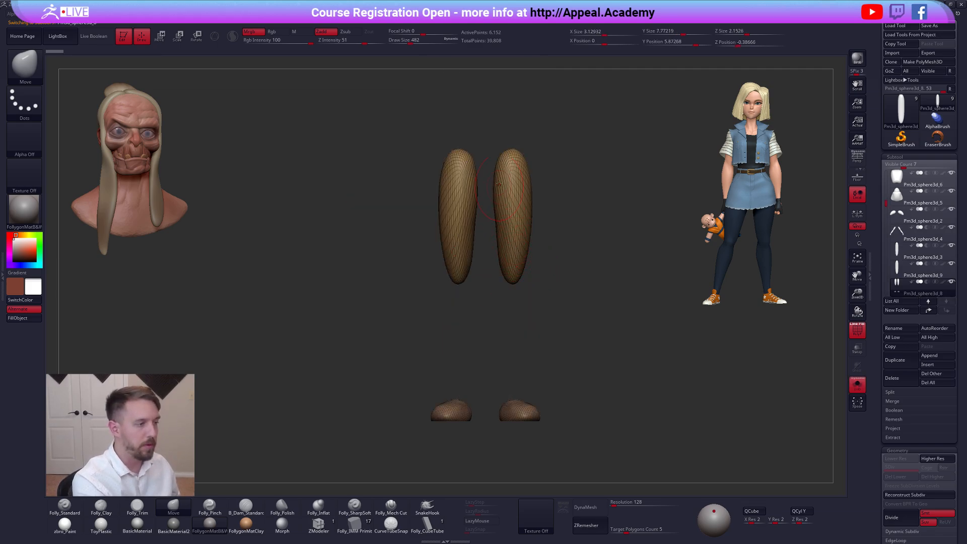
mouse_move(488, 147)
ctrl+shift+mouse_down()
mouse_move(549, 270)
mouse_move(546, 141)
ctrl+shift+mouse_up()
key(space)
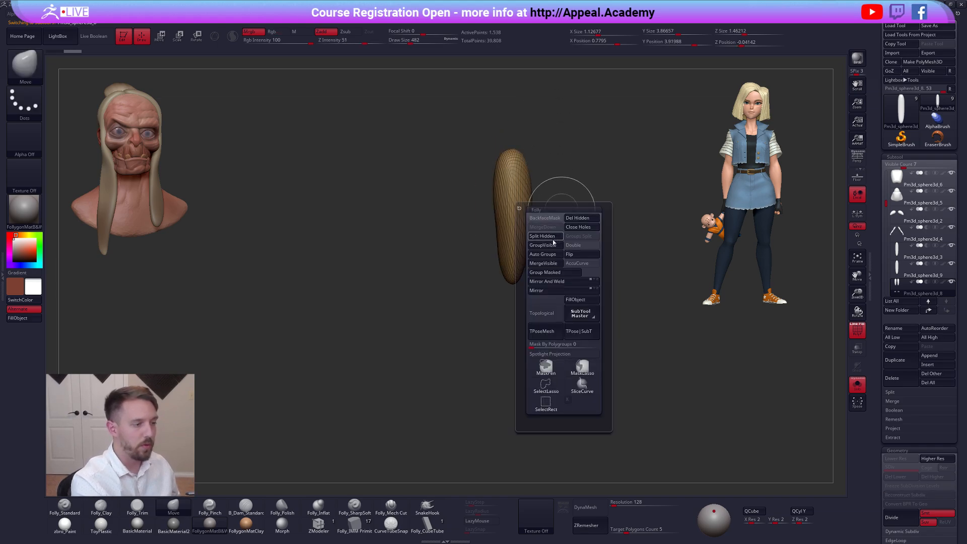
key(alt+s)
click(899, 285)
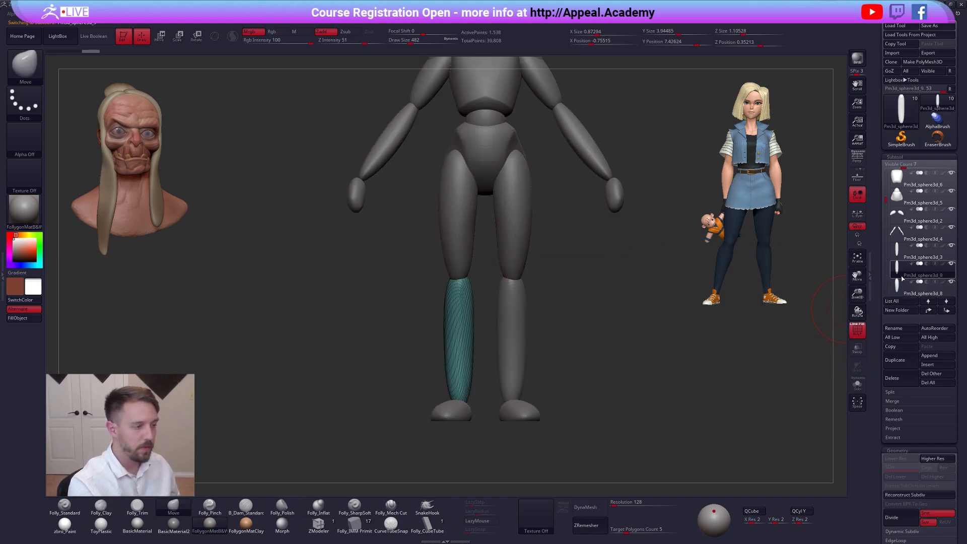
Move the thigh subtool Pm3d_sphere3d_8 above Pm3d_sphere3d_3 and Pm3d_sphere3d_9 in the subtool order, and turn off the polyframe display
click(899, 264)
click(895, 290)
click(928, 310)
click(928, 311)
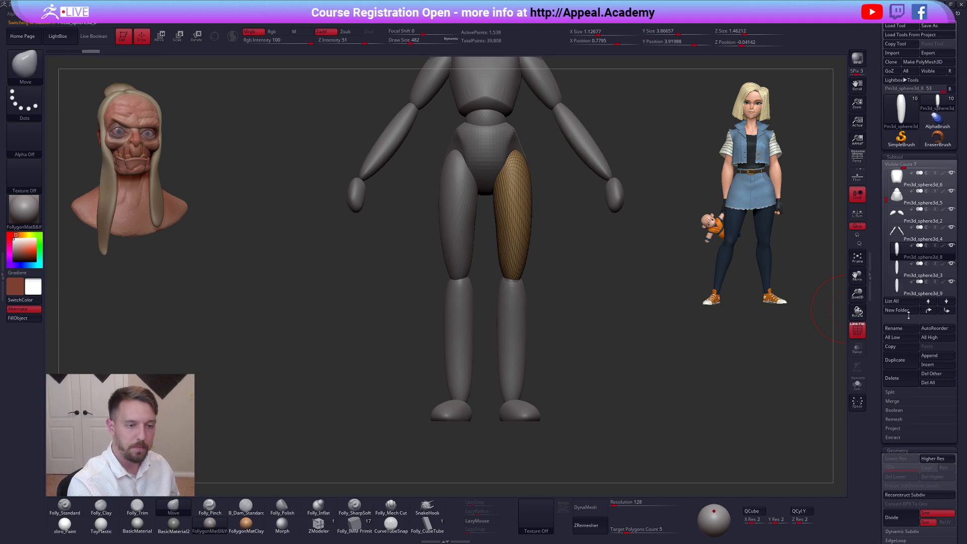
click(895, 269)
click(896, 251)
alt+drag(680, 386, 595, 469)
key(shift+f)
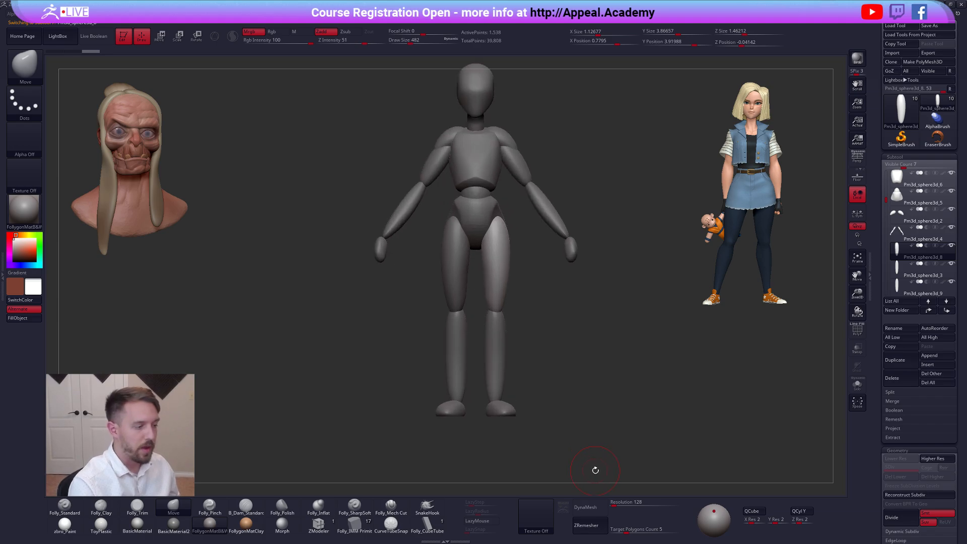
Select the lower-leg subtool Pm3d_sphere3d_3 and lay a vertical transpose line from the knee past the foot to check its alignment
key(space)
mouse_move(500, 247)
mouse_down()
mouse_move(525, 290)
mouse_move(532, 278)
mouse_up()
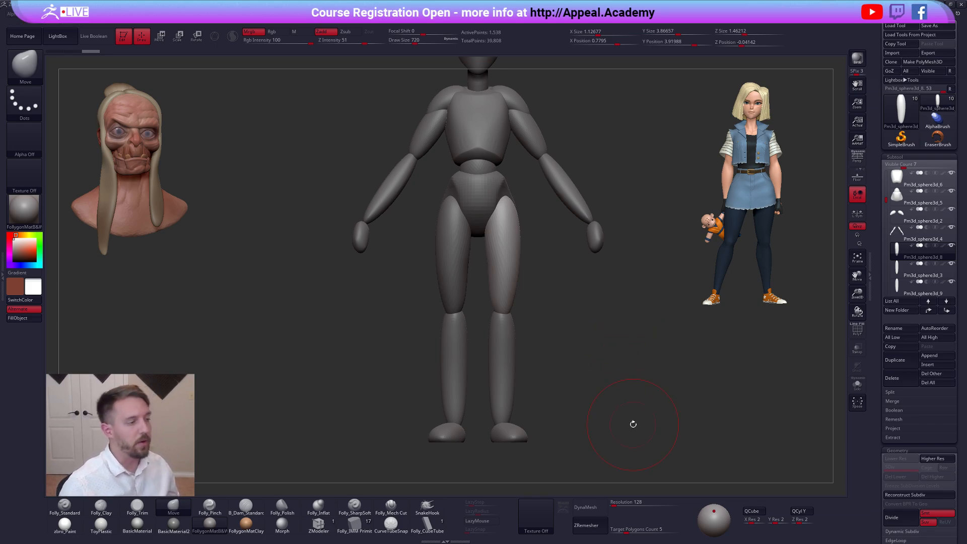
alt+drag(633, 424, 618, 448)
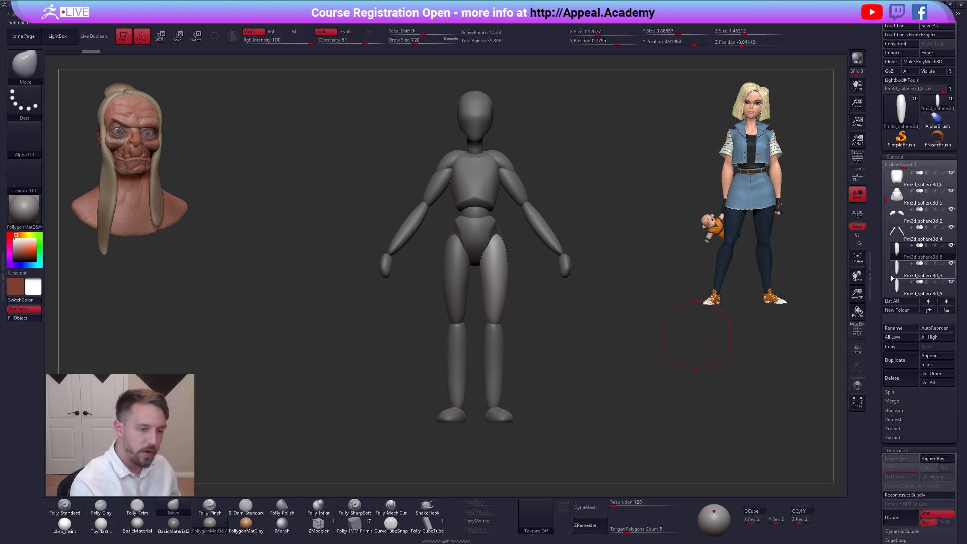
click(904, 270)
mouse_move(535, 411)
alt+mouse_down()
mouse_move(558, 356)
mouse_move(532, 375)
alt+mouse_up()
key(w)
mouse_move(491, 268)
shift+mouse_down()
mouse_move(494, 451)
mouse_move(496, 411)
mouse_move(498, 464)
mouse_move(534, 460)
mouse_move(503, 448)
mouse_move(500, 456)
shift+mouse_up()
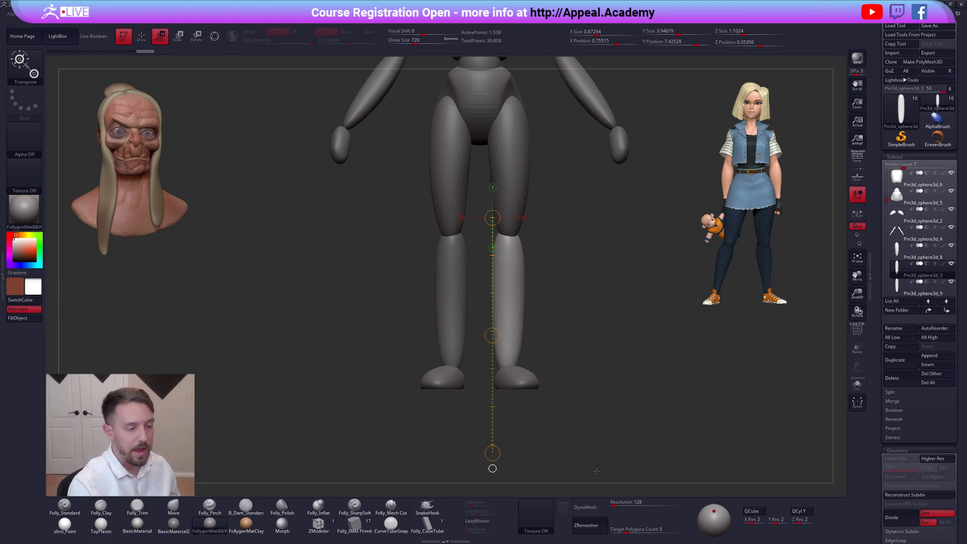
key(q)
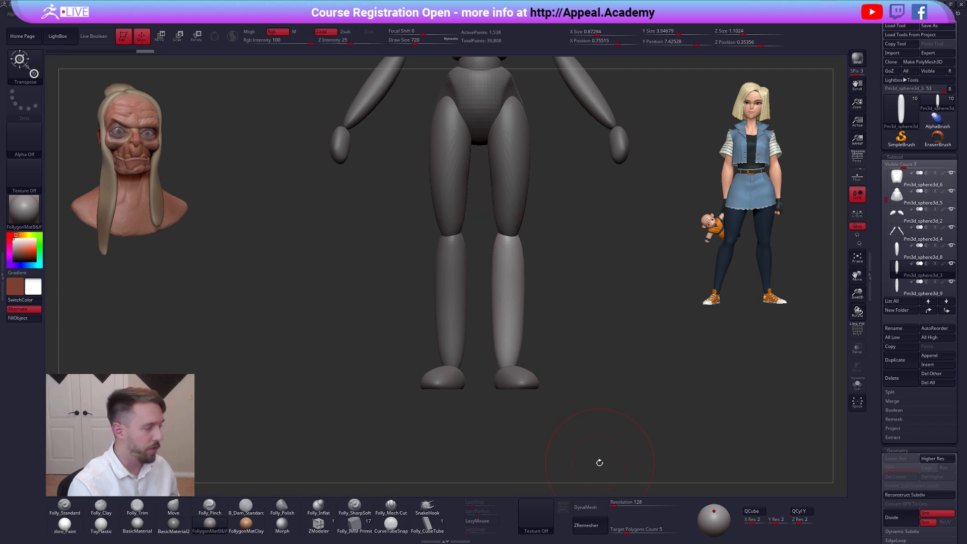
alt+drag(561, 394, 562, 425)
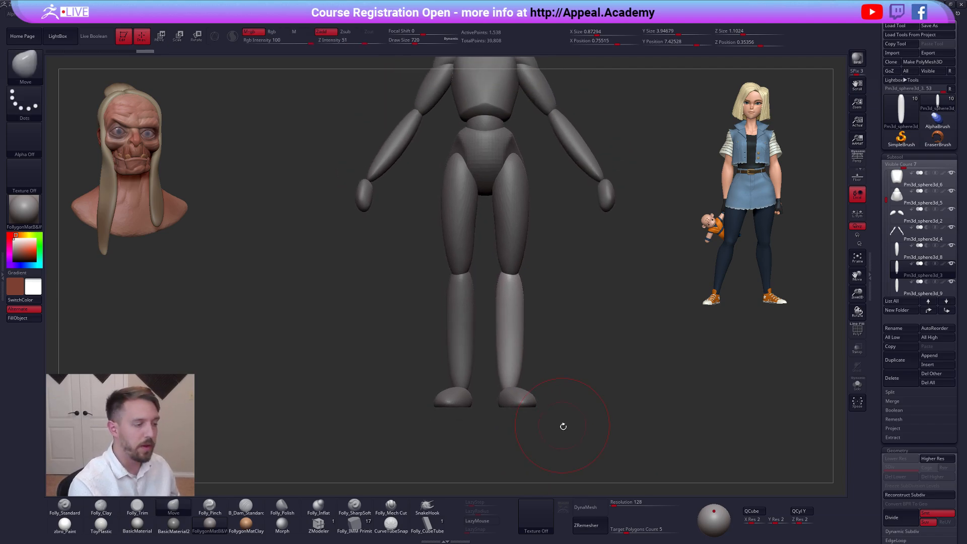
Set the Move brush draw size to about 857 and smooth the lower leg lengthwise in side view
key(s)
drag(508, 353, 513, 353)
key(shift+f)
alt+right_drag(516, 391, 527, 342)
key(shift+f)
mouse_move(604, 383)
mouse_down()
mouse_move(527, 377)
mouse_move(528, 410)
mouse_up()
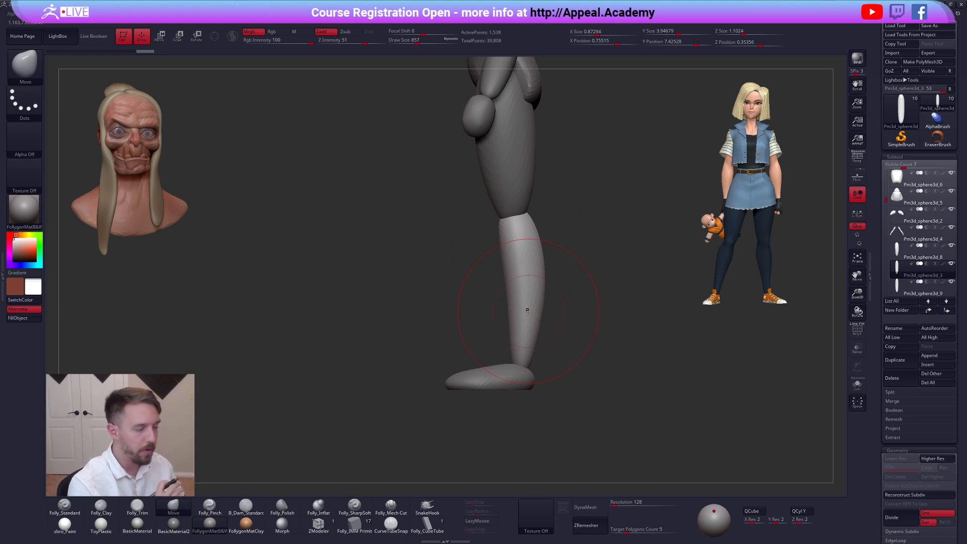
shift+drag(525, 297, 522, 349)
drag(443, 338, 546, 315)
Reshape the upper end of the lower leg below the knee with the Move brush, isolating the piece while adjusting its profile
alt+right_drag(531, 275, 533, 287)
key(space)
key(ctrl+space)
drag(527, 242, 530, 244)
right_drag(513, 245, 531, 247)
key(alt+s)
drag(510, 235, 500, 234)
drag(519, 238, 530, 240)
key(alt+s)
Widen the upper calf and taper the shin towards the ankle with the Move brush
shift+right_drag(527, 246, 504, 245)
drag(510, 237, 513, 238)
drag(509, 241, 514, 242)
drag(484, 301, 515, 304)
right_drag(518, 303, 539, 293)
drag(493, 249, 488, 248)
shift+right_drag(493, 248, 523, 249)
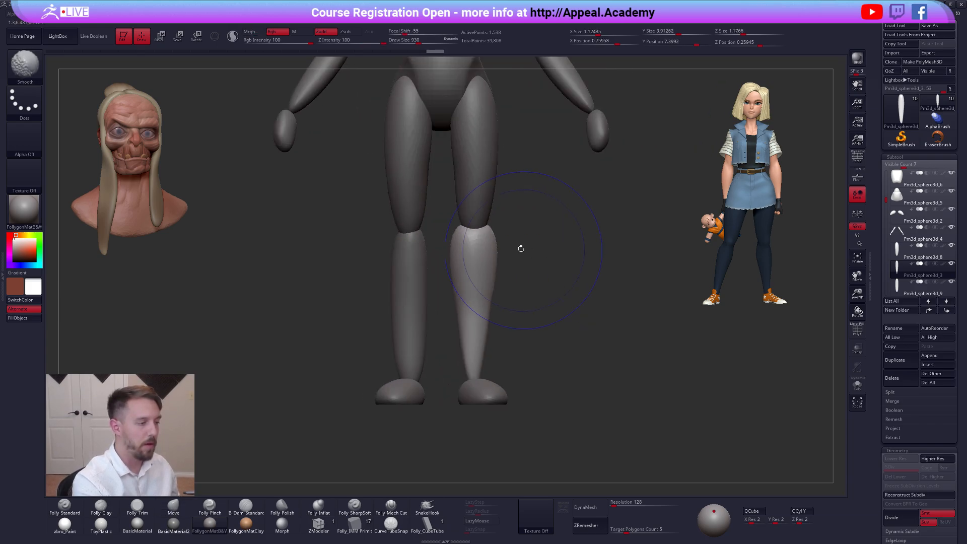
Smooth the reshaped calf from just below the knee downwards, and switch to the Folly_Clay brush
shift+drag(475, 252, 474, 291)
alt+right_drag(480, 281, 499, 284)
key(ctrl+shift+f)
mouse_move(493, 252)
shift+mouse_down()
mouse_move(481, 267)
mouse_move(493, 302)
mouse_move(497, 294)
shift+mouse_up()
key(2)
mouse_move(551, 460)
alt+right_down()
mouse_move(585, 475)
mouse_move(568, 453)
alt+right_up()
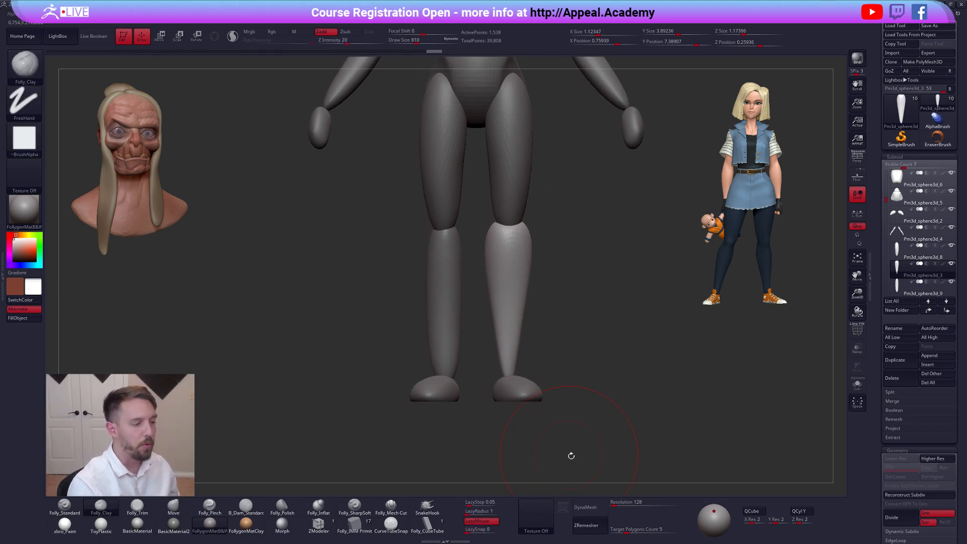
Select the thigh Pm3d_sphere3d_8 and widen its upper contour in front view with a large Move brush
alt+drag(544, 347, 531, 404)
alt+click(497, 267)
key(space)
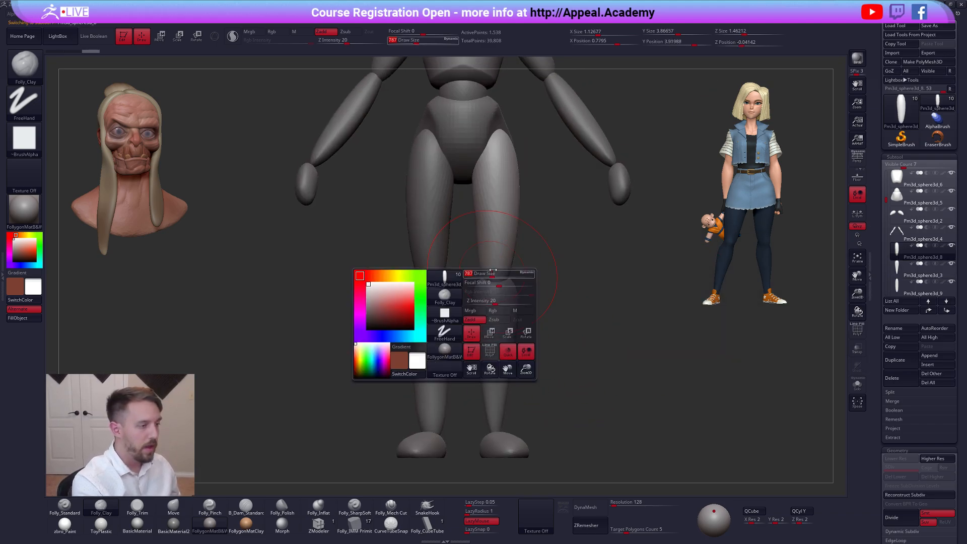
key(4)
key(space)
key(ctrl+space)
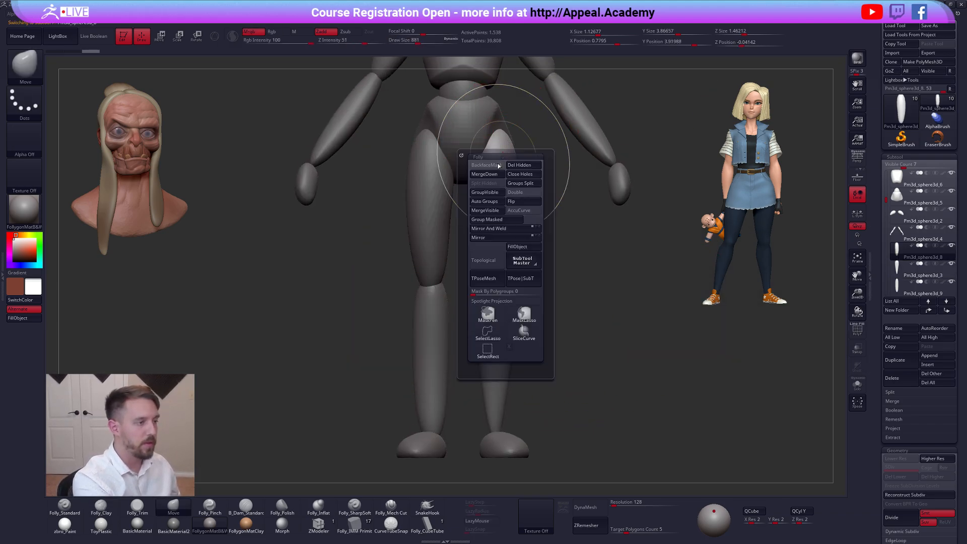
drag(505, 149, 513, 141)
key(space)
drag(480, 173, 476, 172)
drag(502, 277, 505, 271)
Shape the thigh's side profile with the Move brush at draw size 981, pulling its upper end upwards while isolated
shift+drag(574, 270, 527, 264)
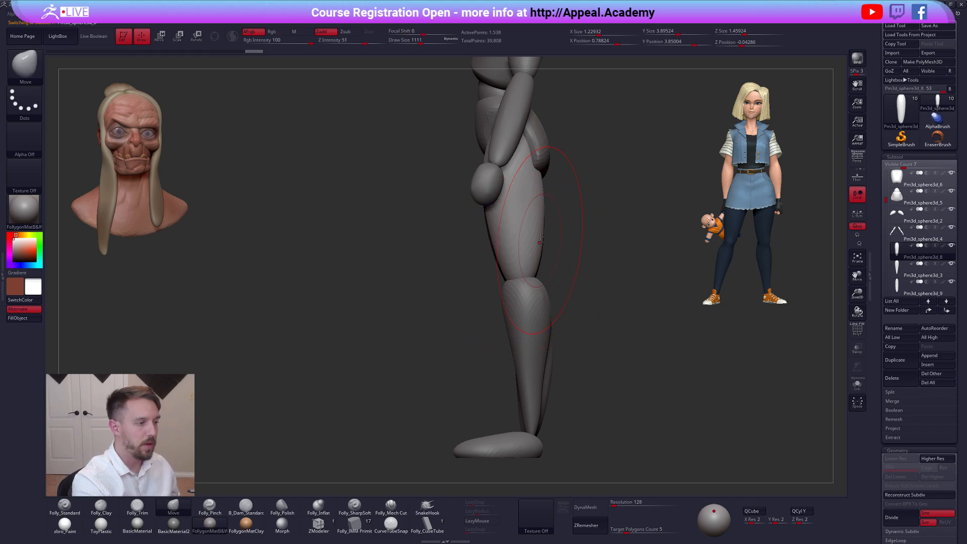
ctrl+right_click(533, 217)
alt+right_drag(541, 229, 530, 271)
drag(530, 271, 520, 267)
key(s)
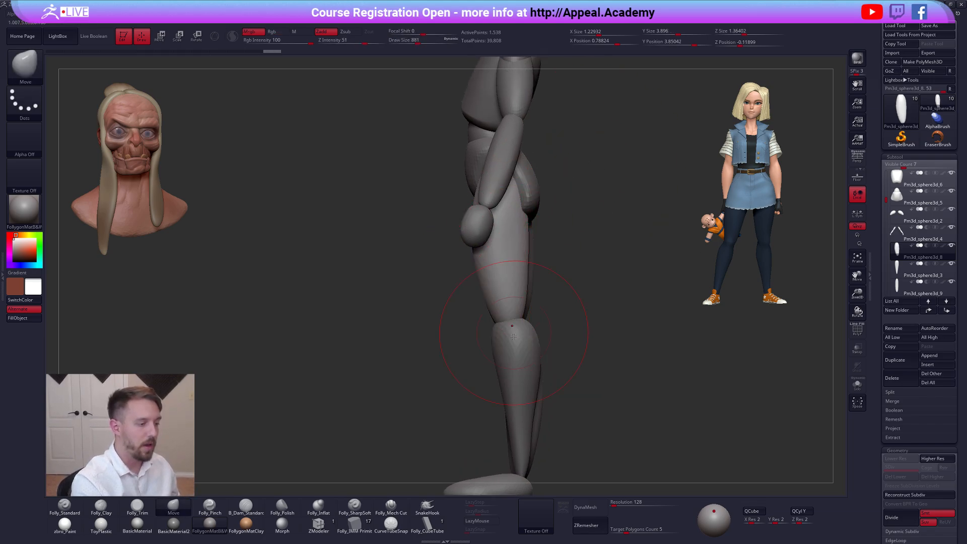
key(alt+s)
mouse_move(487, 208)
mouse_down()
mouse_move(479, 207)
mouse_move(506, 185)
mouse_up()
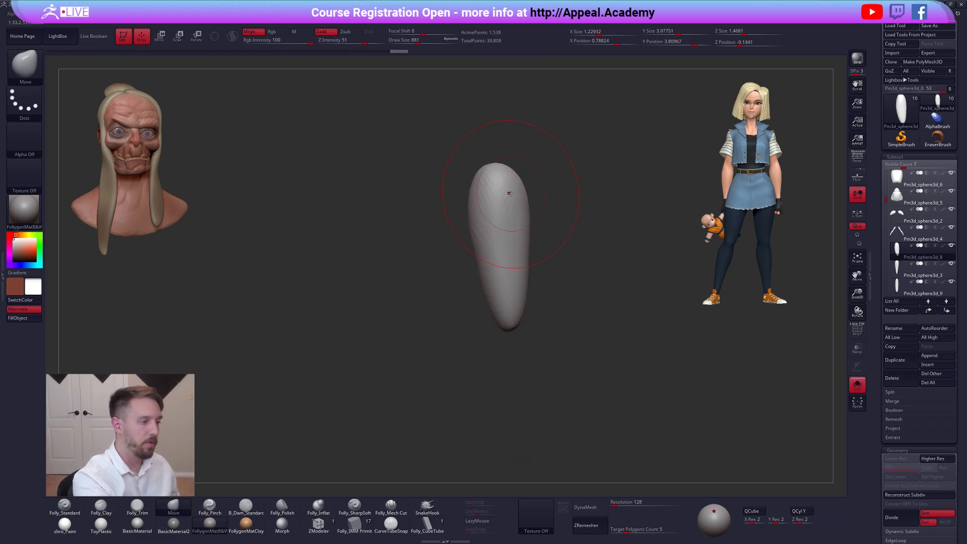
key(alt+s)
Pull the thigh's upper outer side outwards and smooth the area near the knee
mouse_move(531, 247)
shift+mouse_down()
mouse_move(544, 245)
mouse_move(528, 257)
mouse_move(532, 282)
shift+mouse_up()
mouse_move(505, 211)
mouse_down()
mouse_move(488, 217)
mouse_move(512, 205)
mouse_up()
shift+drag(498, 300, 499, 313)
alt+drag(527, 364, 527, 327)
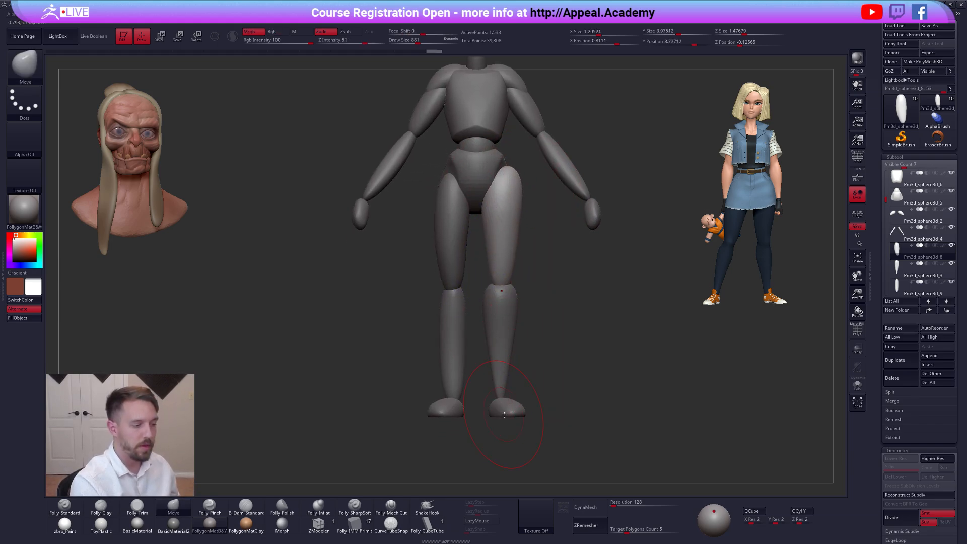
Merge the thigh subtool Pm3d_sphere3d_8 down with the lower leg Pm3d_sphere3d_3
key(ctrl+shift+f)
click(615, 283)
click(589, 299)
key(shift+f)
key(shift+f)
mouse_move(630, 464)
alt+mouse_down()
mouse_move(645, 453)
mouse_move(637, 428)
mouse_move(637, 461)
alt+mouse_up()
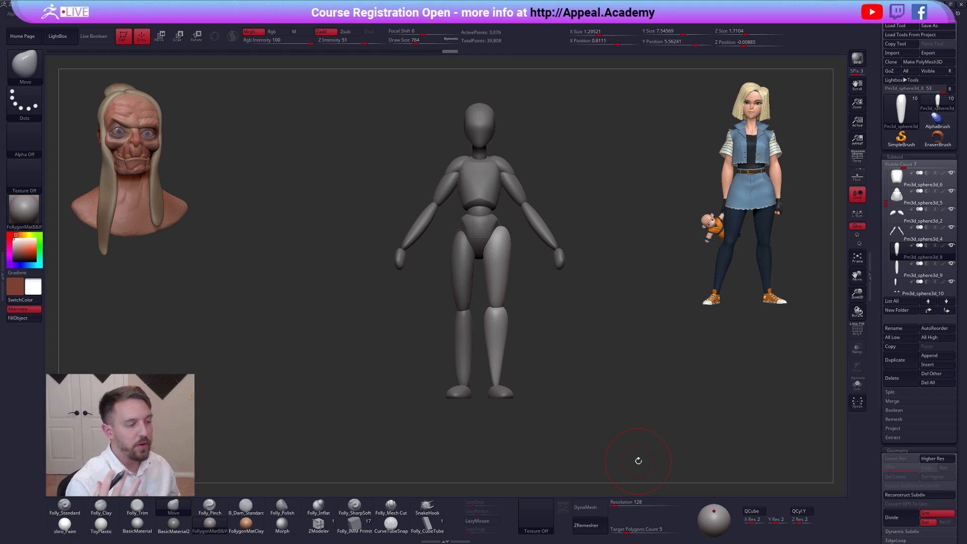
Raise the upper end of the merged leg's thigh into the hip in front and side views, using the Move brush at draw size 905
alt+right_drag(499, 229, 506, 266)
key(space)
drag(505, 265, 509, 265)
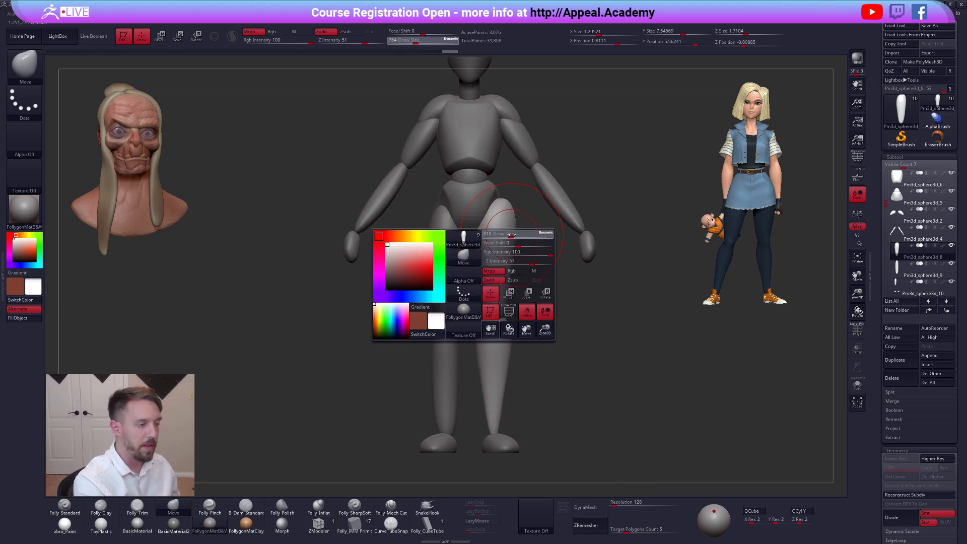
key(space)
mouse_move(496, 228)
mouse_down()
mouse_move(512, 216)
mouse_move(501, 196)
mouse_up()
shift+right_drag(530, 232, 512, 230)
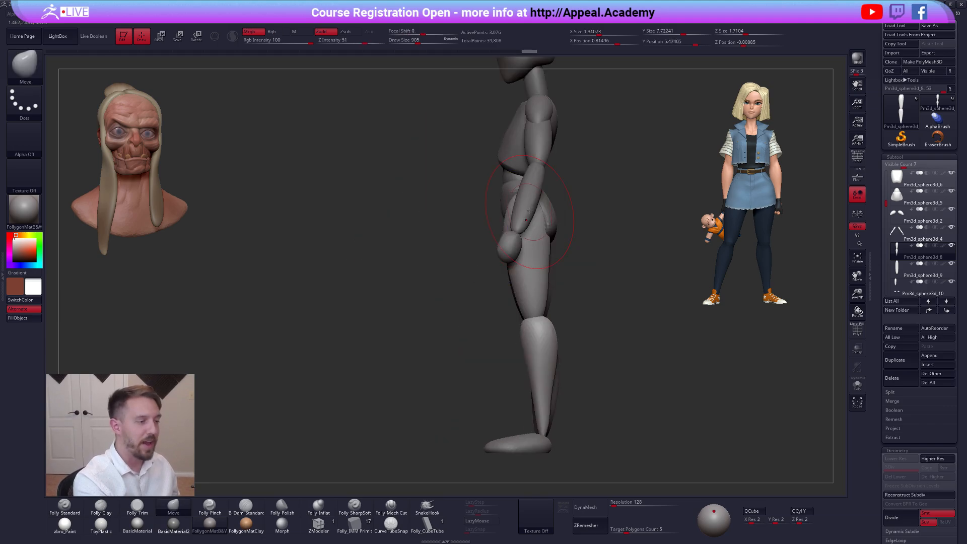
mouse_move(509, 200)
mouse_down()
mouse_move(549, 219)
mouse_move(552, 237)
mouse_up()
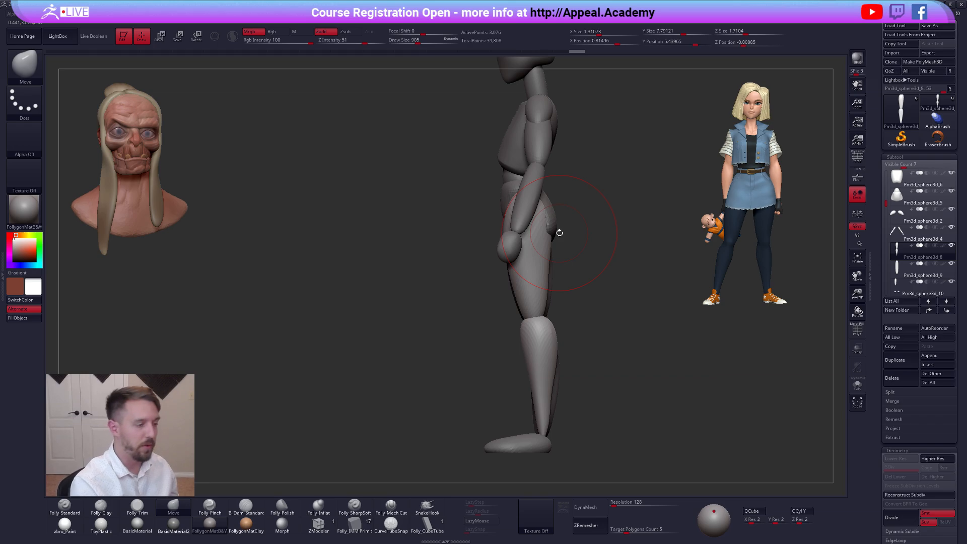
key(bracketleft)
Move the thigh's upper outer contour outwards beside the buttock in back view, using the Move brush at draw size 981
shift+right_drag(567, 234, 530, 236)
key(ctrl+shift+space)
click(527, 245)
key(space)
drag(527, 225, 530, 226)
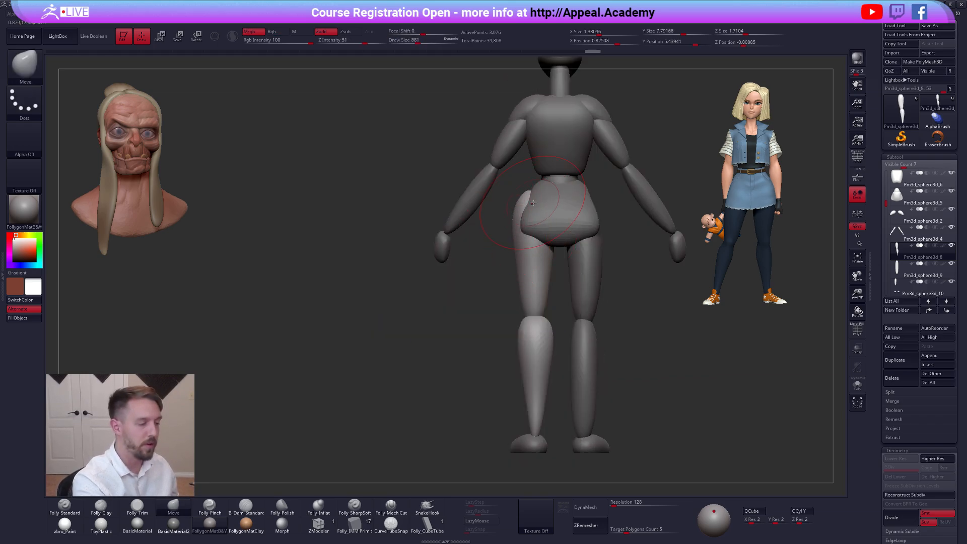
key(ctrl+shift+space)
click(534, 231)
right_drag(526, 258, 614, 269)
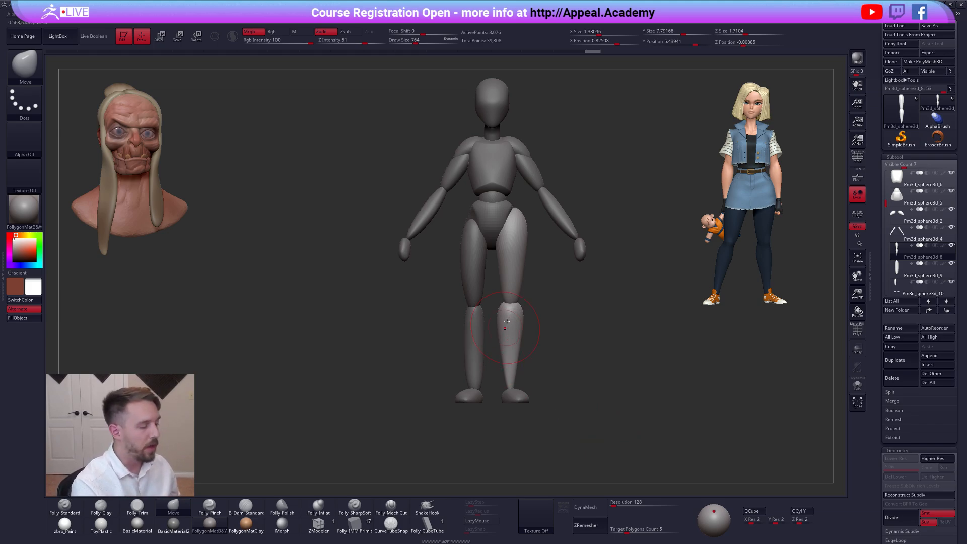
alt+drag(547, 362, 537, 408)
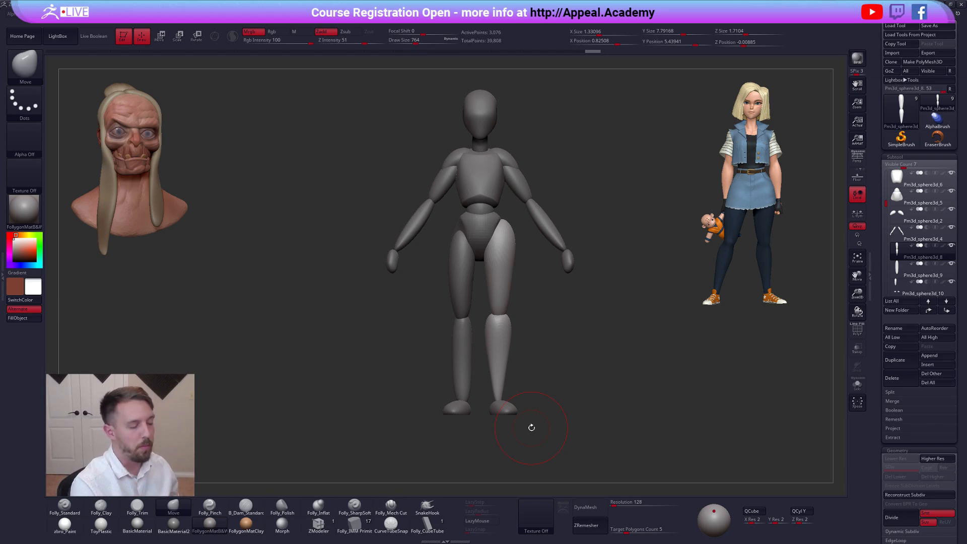
Isolate the merged leg and lay a transpose line from the inner knee past the ankle to examine the lower leg's slant
alt+right_drag(499, 325, 550, 379)
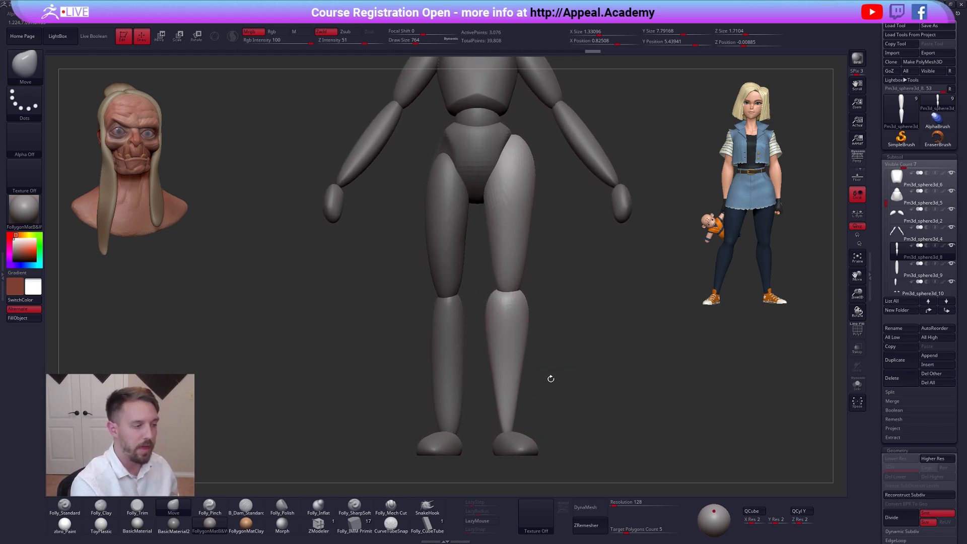
key(alt+shift+s)
alt+right_drag(546, 416, 543, 394)
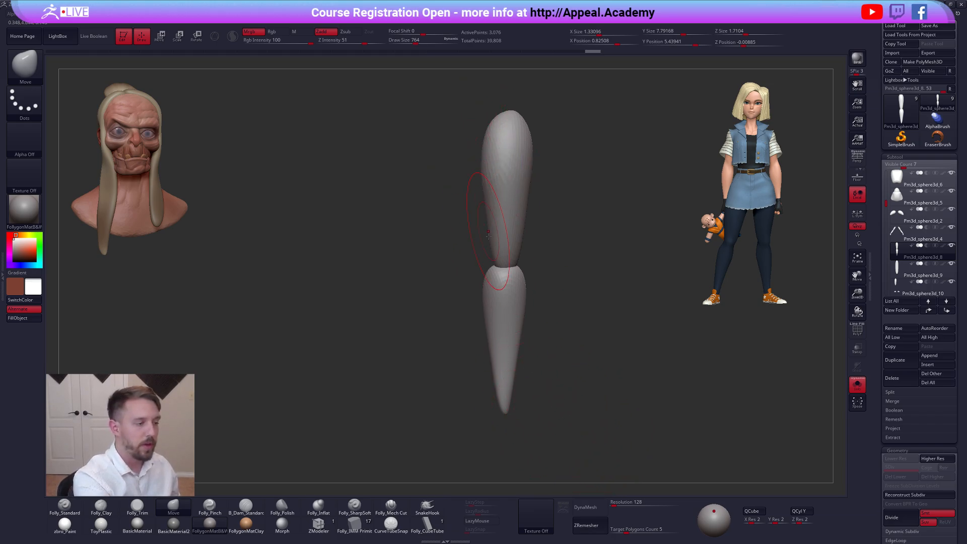
key(w)
mouse_move(483, 289)
mouse_down()
mouse_move(506, 461)
mouse_move(533, 401)
mouse_move(552, 393)
mouse_move(508, 421)
mouse_move(509, 437)
mouse_move(523, 436)
mouse_move(503, 463)
mouse_up()
key(space)
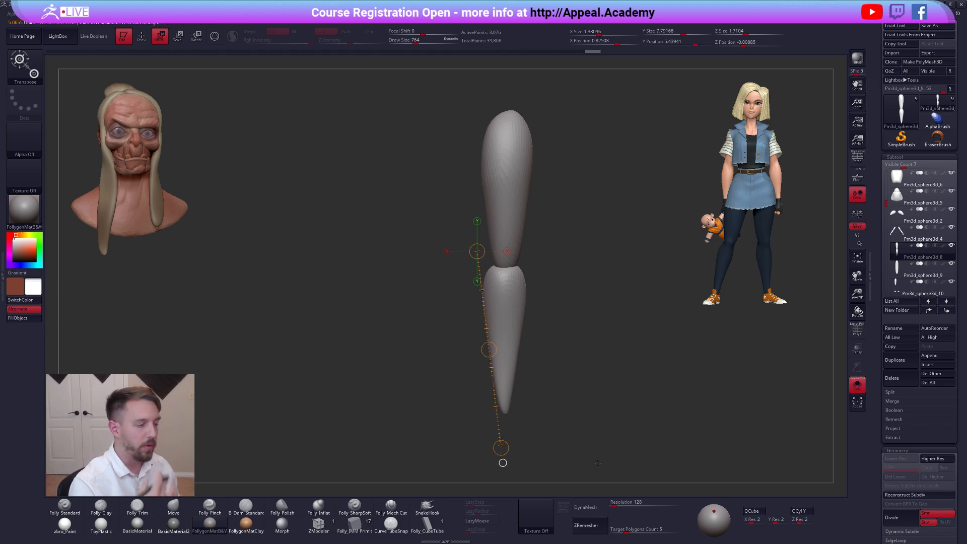
key(q)
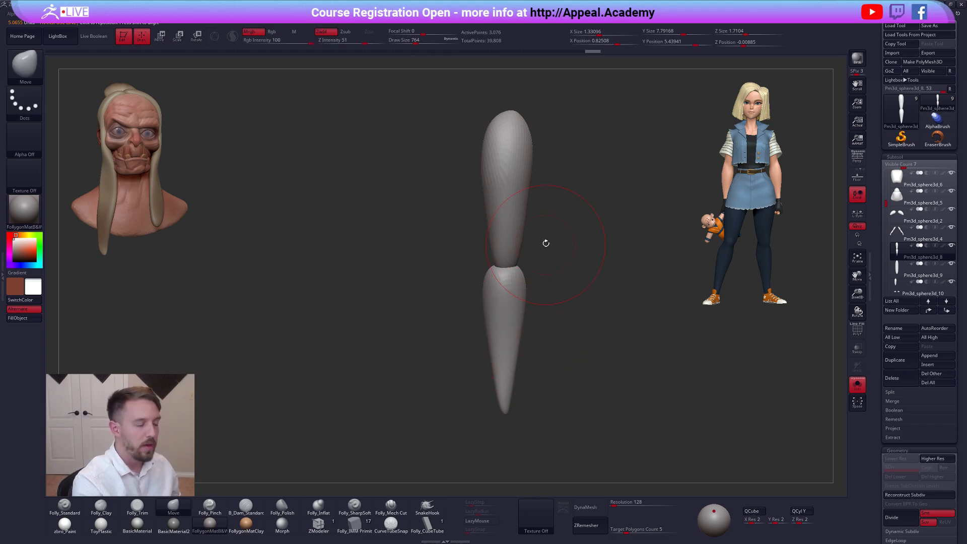
Reshape the inner and outer contours of the thigh with the Move brush in front view
key(ctrl+shift+space)
click(525, 213)
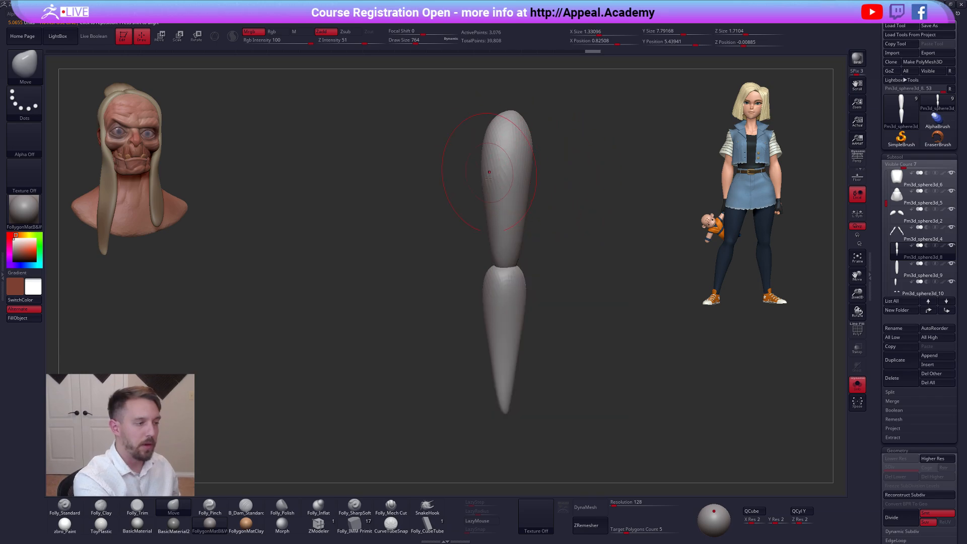
drag(488, 228, 485, 229)
drag(546, 222, 586, 220)
mouse_move(477, 176)
mouse_down()
mouse_move(467, 169)
mouse_move(469, 196)
mouse_move(523, 179)
mouse_up()
key(alt+s)
Adjust the inner contour of the lower leg below the knee and smooth it
mouse_move(490, 307)
mouse_down()
mouse_move(490, 362)
mouse_move(495, 307)
mouse_move(456, 302)
mouse_move(461, 337)
mouse_up()
key(space)
click(494, 315)
ctrl+click(480, 228)
shift+drag(462, 290, 472, 277)
shift+drag(476, 277, 498, 282)
Refine the fullness of the upper thigh and hip with a smaller Move brush
key([)
key(ctrl)
ctrl+drag(526, 171, 540, 184)
drag(502, 144, 507, 150)
drag(455, 187, 453, 187)
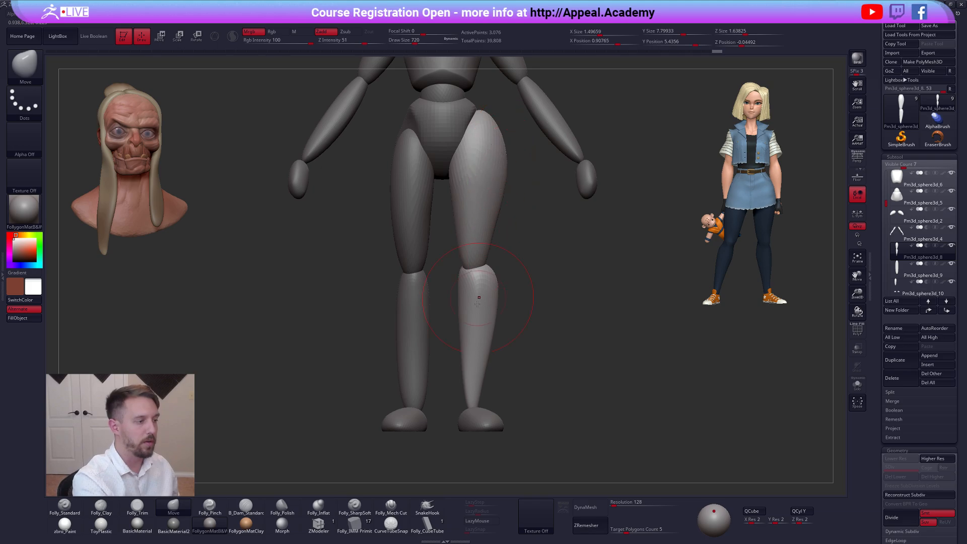
alt+drag(540, 360, 563, 462)
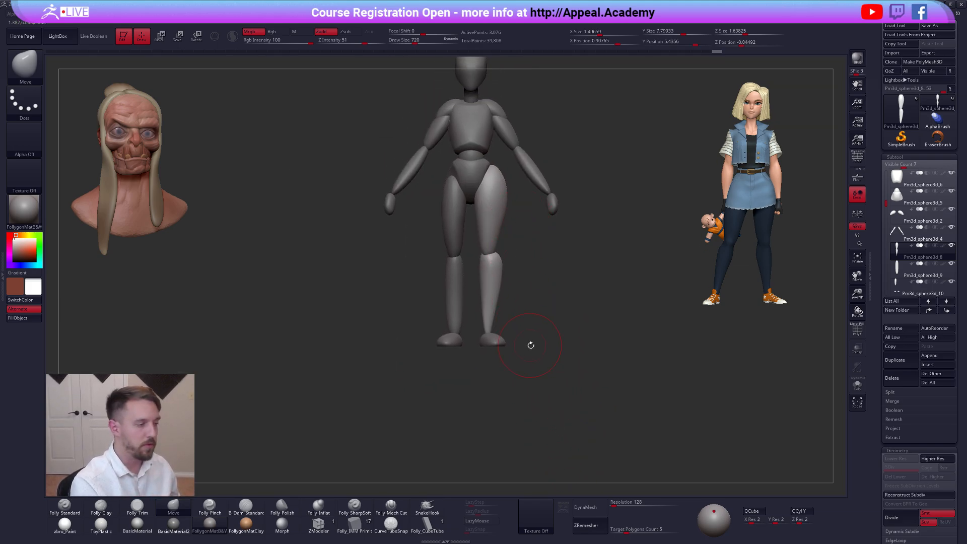
Push the front of the thigh forwards and refine its back contour in side view with the Move brush
shift+drag(529, 344, 507, 321)
key(f)
key(alt+s)
drag(486, 176, 481, 175)
mouse_move(503, 237)
shift+mouse_down()
mouse_move(505, 250)
mouse_move(507, 236)
shift+mouse_up()
drag(528, 165, 526, 165)
key(space)
key(alt+s)
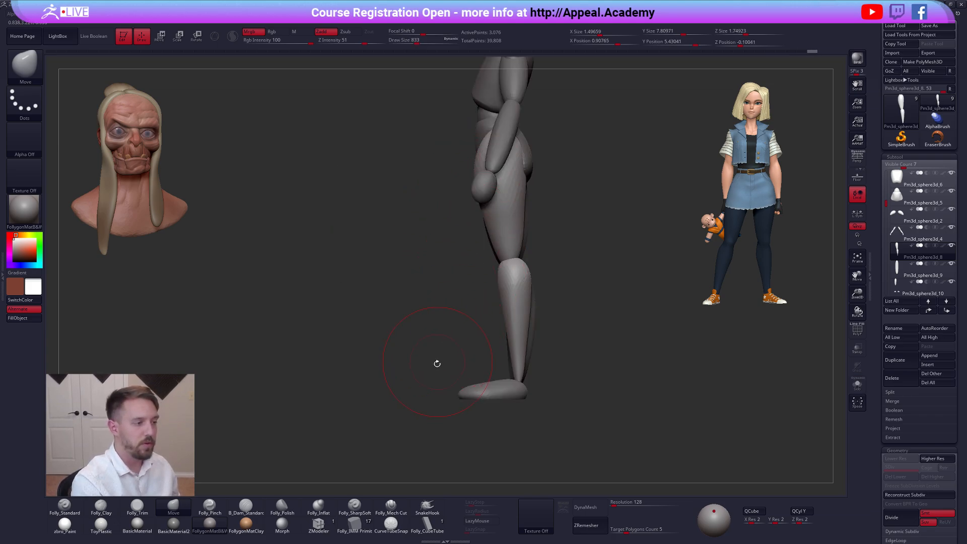
Isolate the leg in side view and lay a transpose line from the back of the knee up the thigh to examine its direction
key(alt+s)
key(alt+s)
key(alt+s)
key(w)
drag(521, 251, 524, 118)
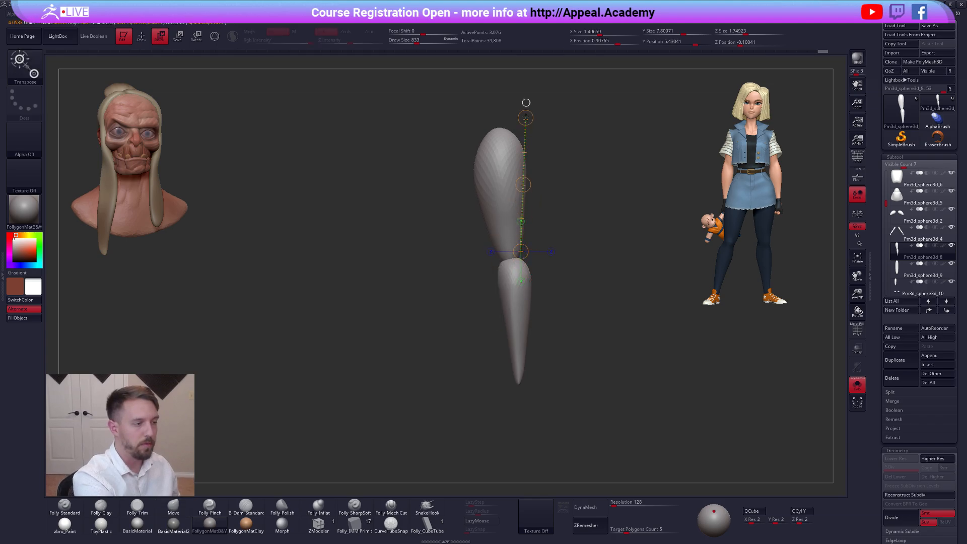
key(q)
Shape the knee and shin profile of the isolated leg in side view with the Move brush
key(space)
mouse_move(527, 309)
mouse_down()
mouse_move(533, 279)
mouse_move(508, 292)
mouse_up()
key(w)
ctrl+click(525, 290)
key(q)
key(space)
drag(498, 286, 499, 273)
drag(508, 333, 509, 332)
Adjust the back contour of the calf down towards the ankle with the Move brush
key(space)
drag(530, 300, 528, 301)
drag(530, 326, 526, 338)
key(space)
mouse_move(534, 289)
mouse_down()
mouse_move(509, 311)
mouse_move(536, 325)
mouse_move(540, 315)
mouse_move(604, 323)
mouse_up()
key(space)
Show the full figure and compare the shaped leg with the plain one by selecting Pm3d_sphere3d_9 and Pm3d_sphere3d_8 in turn
key(2)
key(alt+s)
ctrl+right_drag(581, 328, 563, 331)
alt+right_drag(563, 331, 544, 344)
alt+click(473, 357)
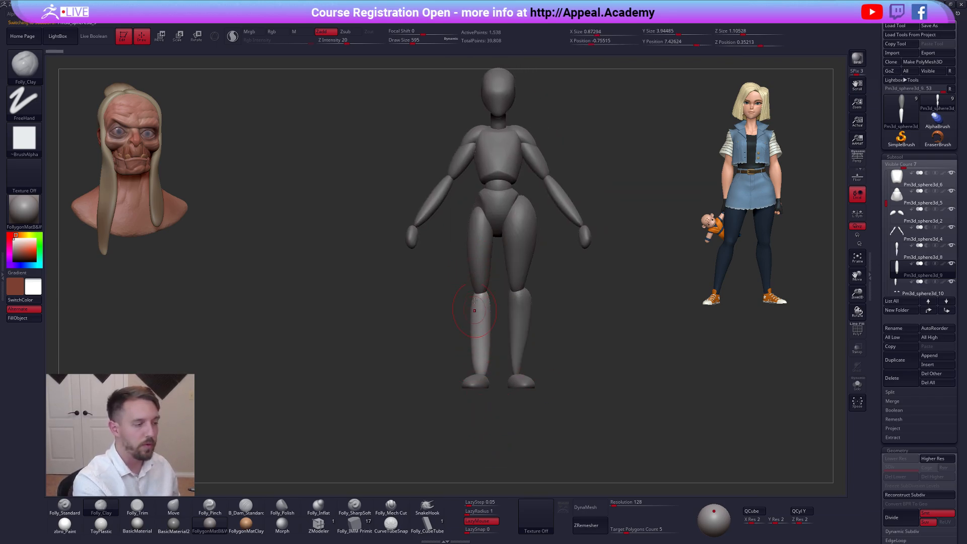
alt+right_drag(524, 391, 506, 370)
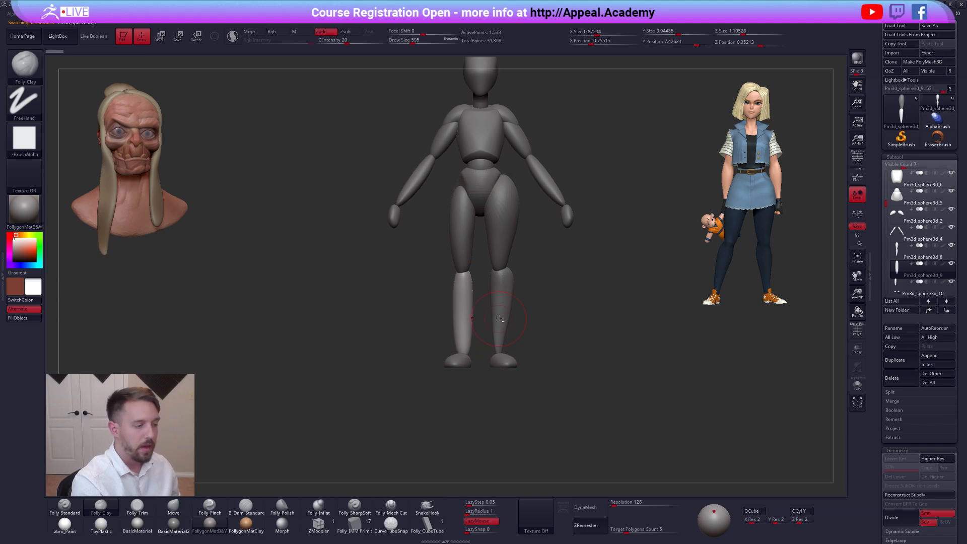
alt+click(506, 292)
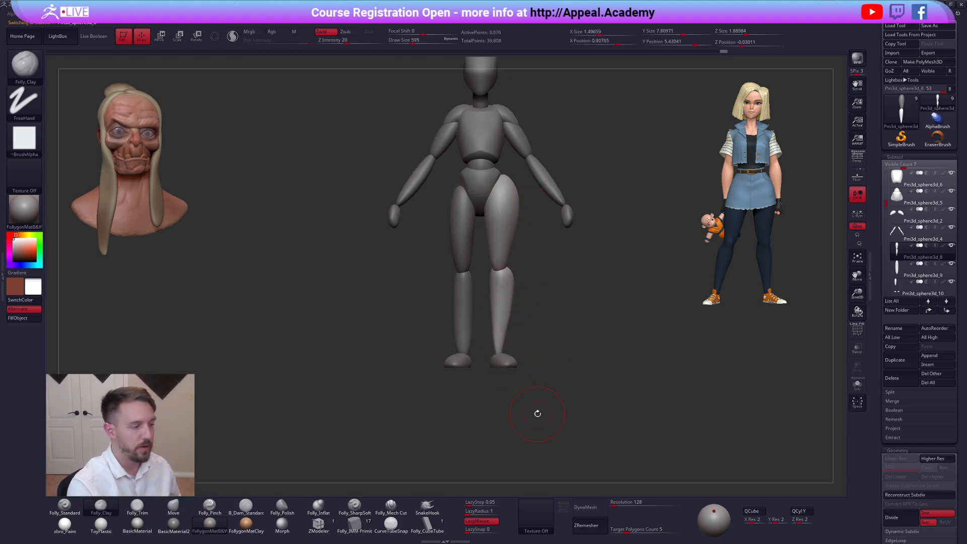
DynaMesh the shaped leg at resolution 128 and check its polygroups with the wireframe display
alt+right_drag(506, 208, 506, 331)
alt+right_drag(447, 342, 544, 473)
alt+right_drag(609, 442, 614, 427)
key(shift+f)
key(shift+f)
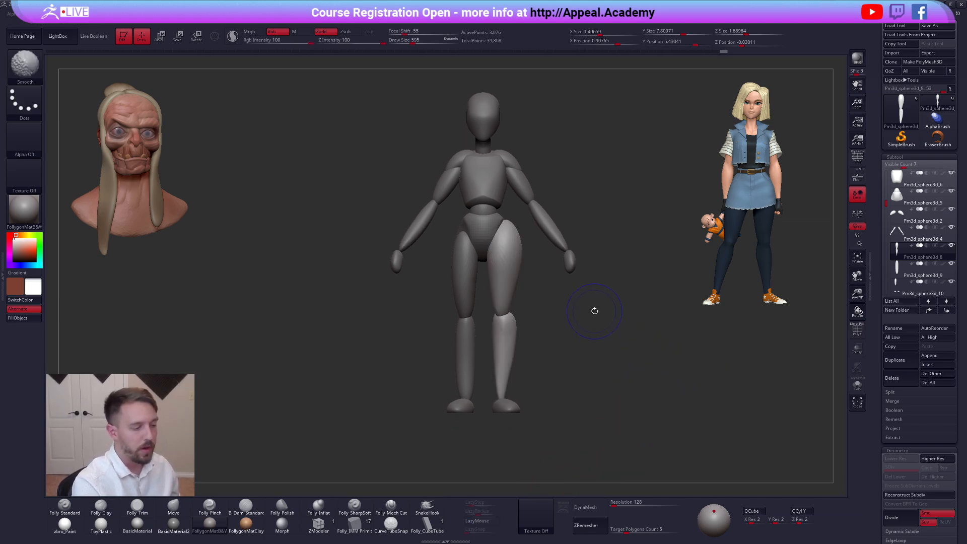
click(589, 507)
key(shift+f)
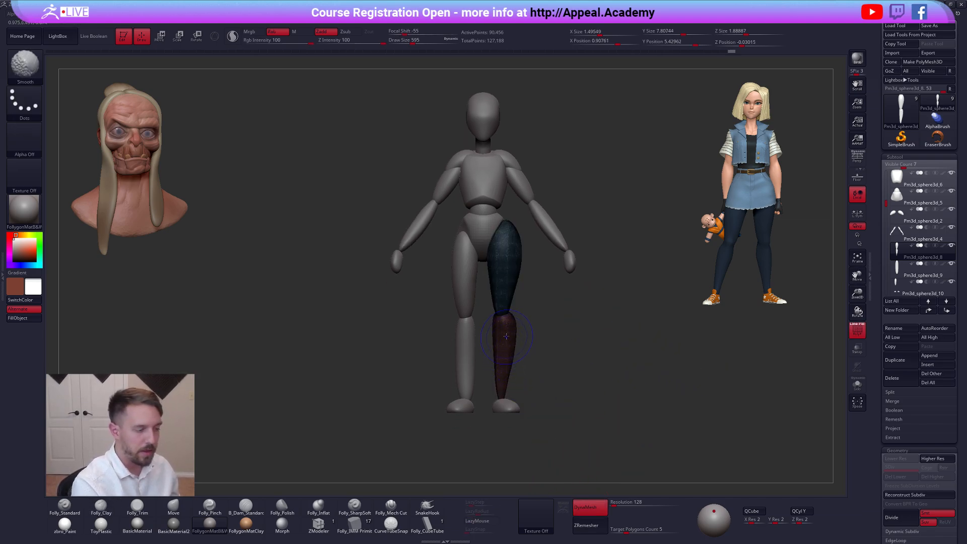
key(shift+f)
Build up a rounded kneecap on the shaped leg with the Folly_Clay brush at draw size 306
ctrl+right_drag(506, 338, 510, 378)
key(space)
drag(532, 328, 508, 317)
key(f)
Try to ZRemesh the shaped leg with a target polygons count of 0.1
click(589, 507)
drag(618, 527, 602, 527)
click(591, 525)
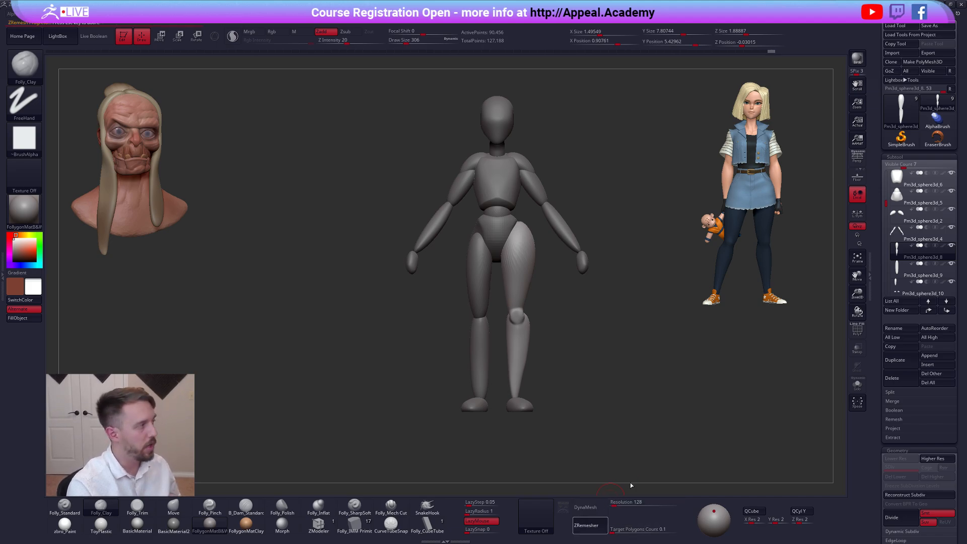
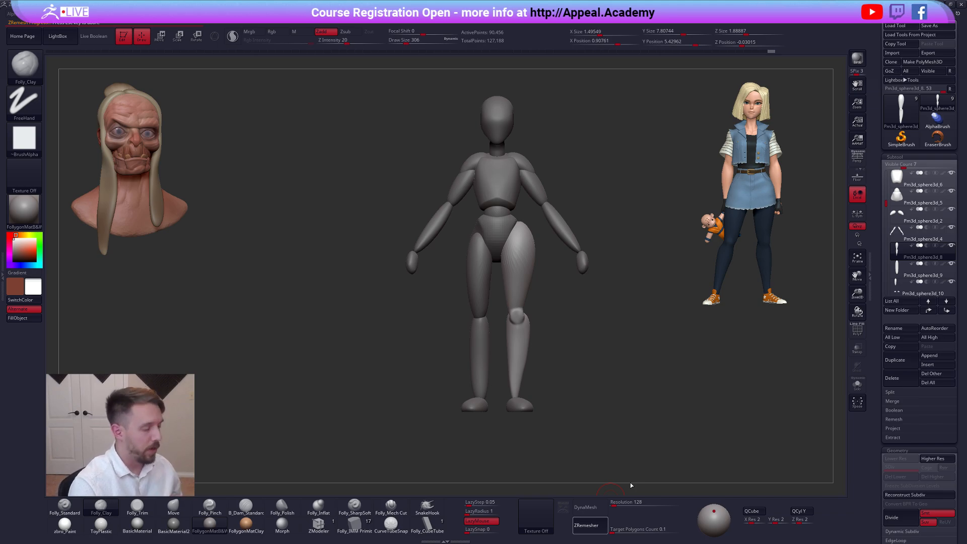
key(Escape)
drag(611, 338, 601, 338)
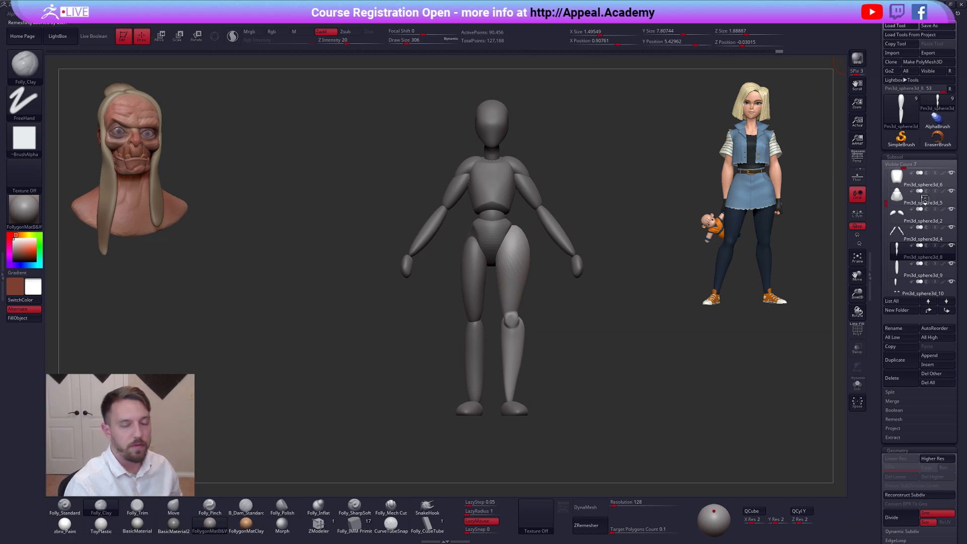
Load the finished female body model and examine its legs from the front with perspective on
drag(577, 218, 704, 163)
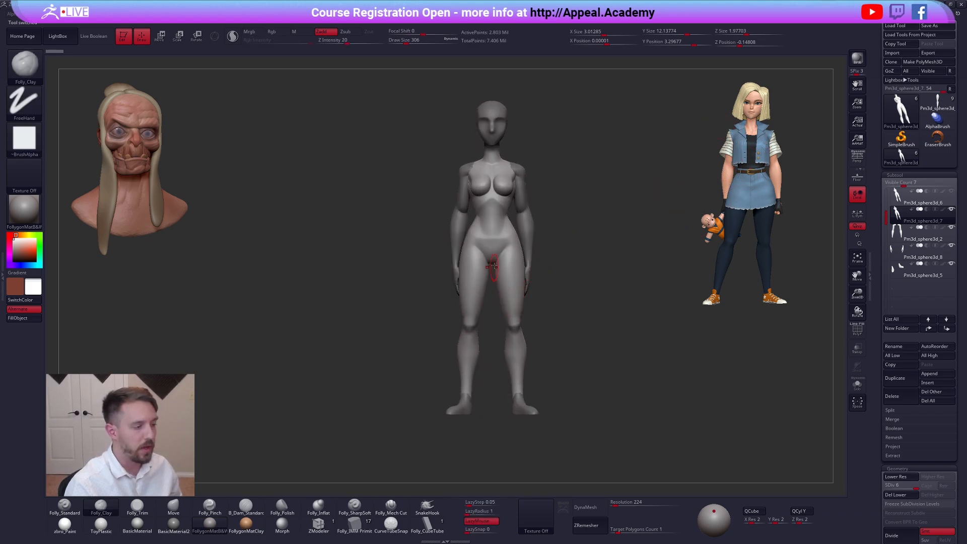
drag(594, 251, 838, 200)
click(858, 160)
drag(428, 272, 569, 285)
key(alt+s)
mouse_move(518, 283)
alt+right_down()
mouse_move(501, 241)
mouse_move(546, 311)
mouse_move(529, 280)
mouse_move(500, 280)
alt+right_up()
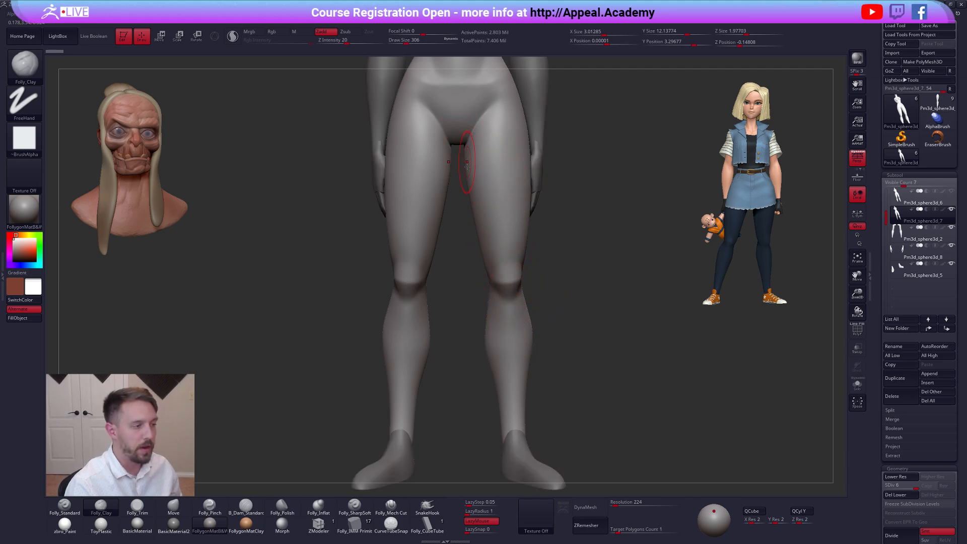
Isolate the body subtool to study the leg's profile in side view, and return to the full figure from the front
key(alt+s)
mouse_move(519, 319)
shift+right_down()
mouse_move(499, 327)
mouse_move(537, 340)
mouse_move(468, 282)
mouse_move(443, 289)
shift+right_up()
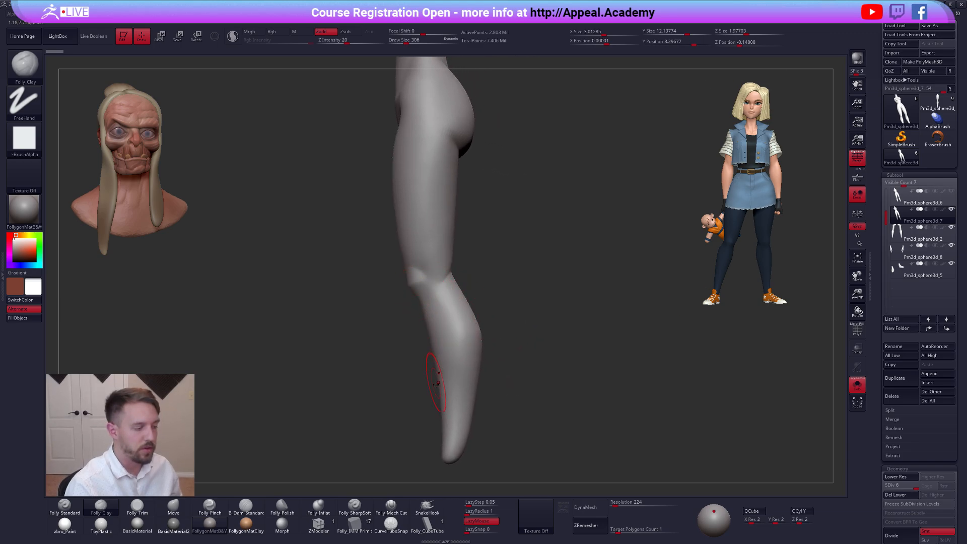
alt+right_drag(481, 182, 460, 163)
key(alt+s)
right_drag(461, 163, 554, 323)
mouse_move(554, 323)
ctrl+right_down()
mouse_move(542, 283)
mouse_move(520, 265)
mouse_move(509, 290)
mouse_move(526, 297)
ctrl+right_up()
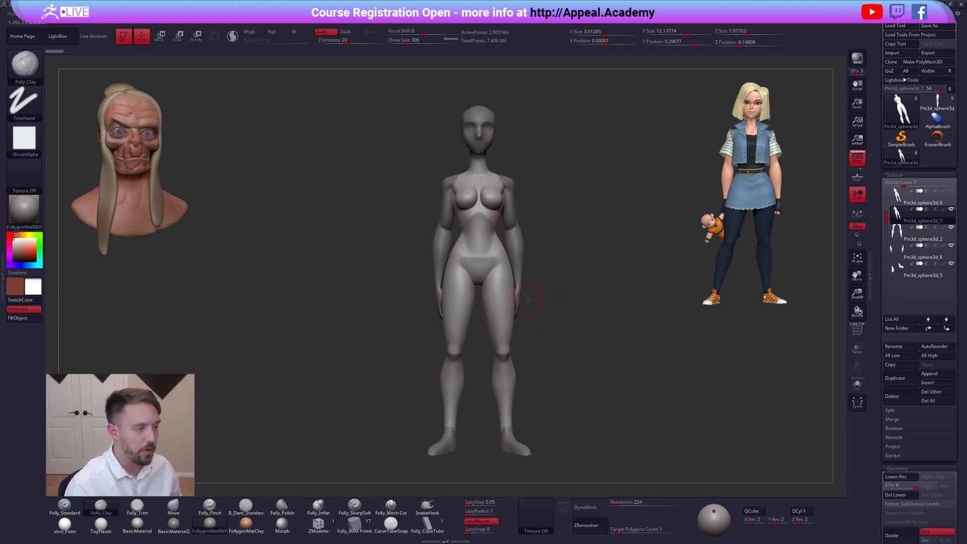
Set the QuickSave rest duration to 600 minutes in the preferences
key(ctrl+s)
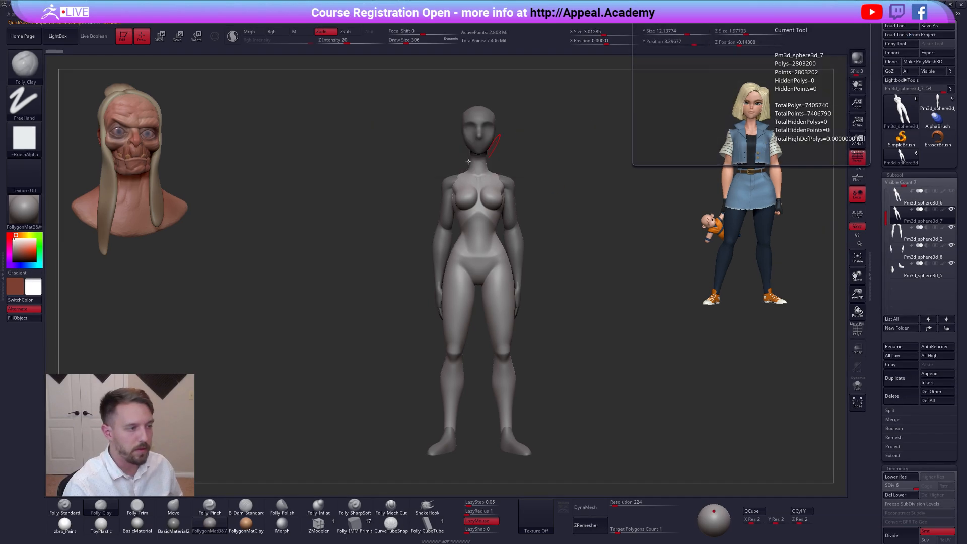
click(321, 23)
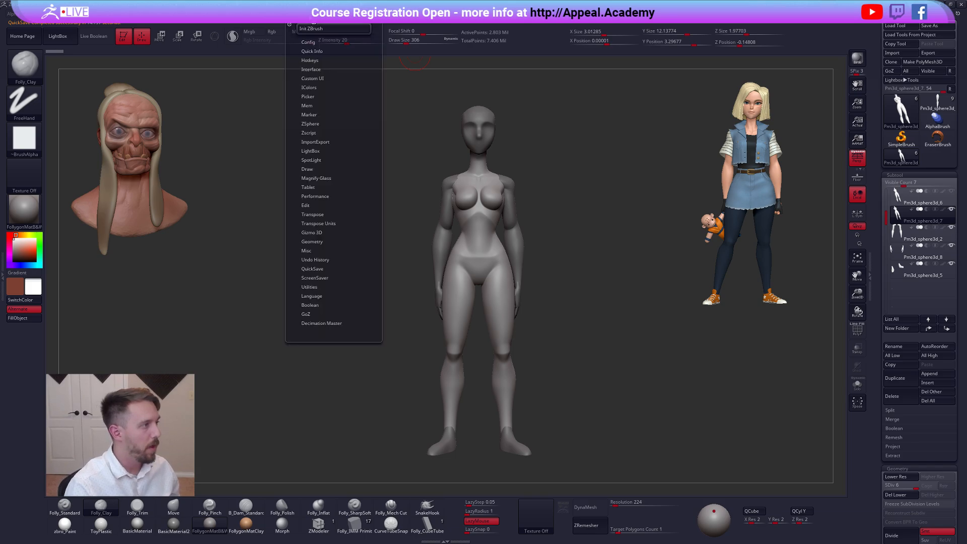
click(326, 268)
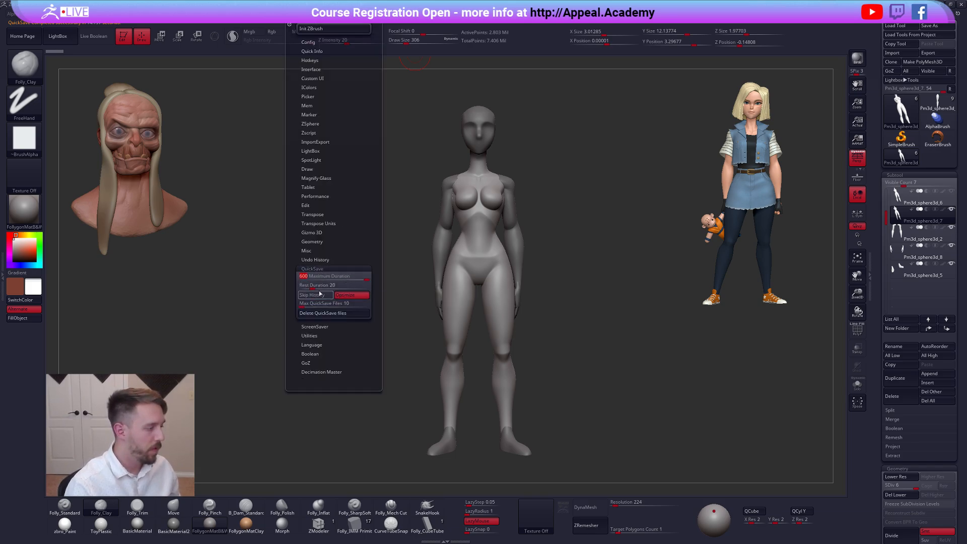
drag(349, 290, 361, 289)
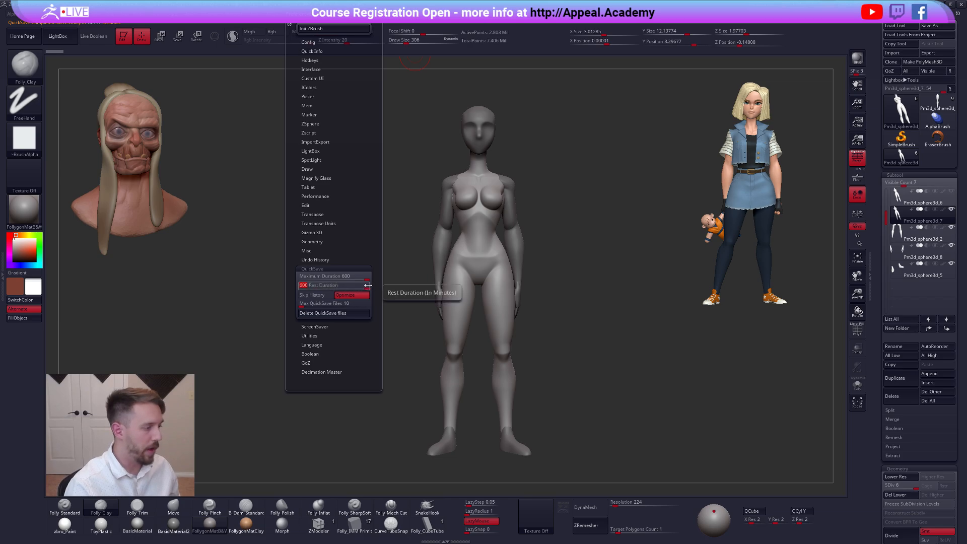
Return to the mannequin blockout and apply Auto Groups to the arms subtool Pm3d_sphere3d_4
click(946, 108)
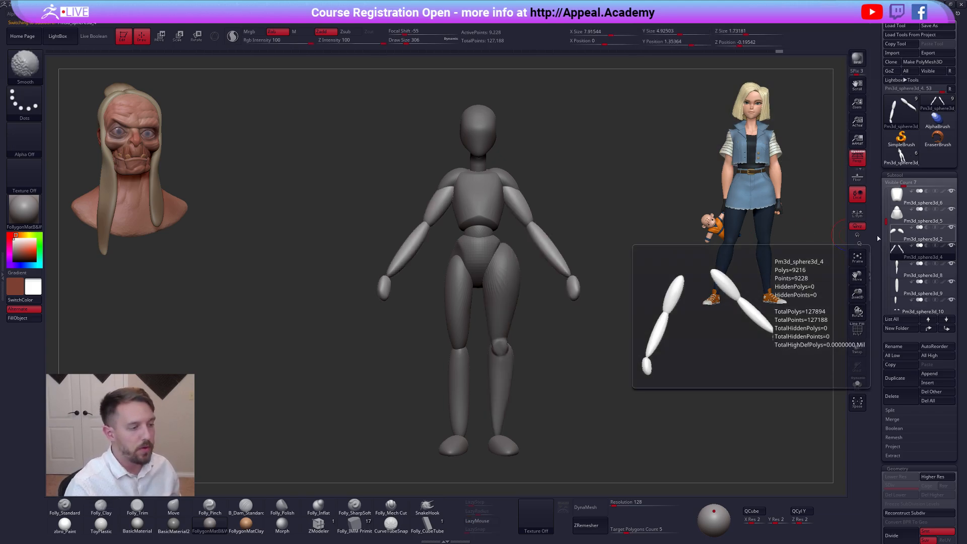
click(897, 248)
key(shift+f)
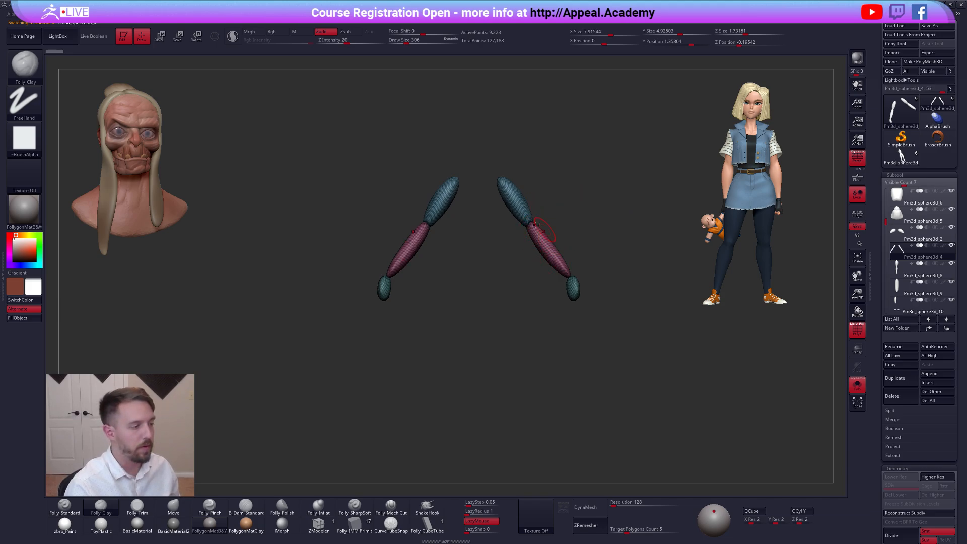
key(alt+s)
key(ctrl+space)
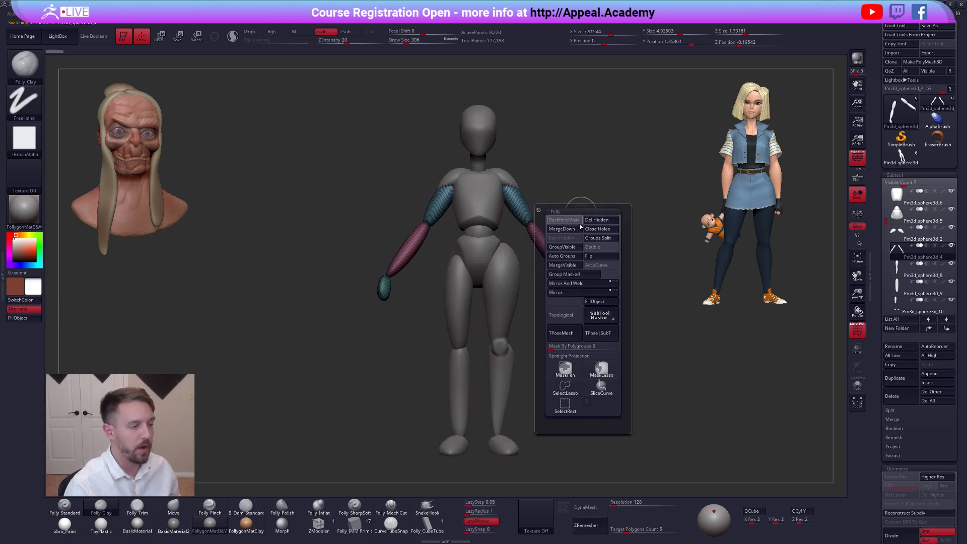
click(569, 257)
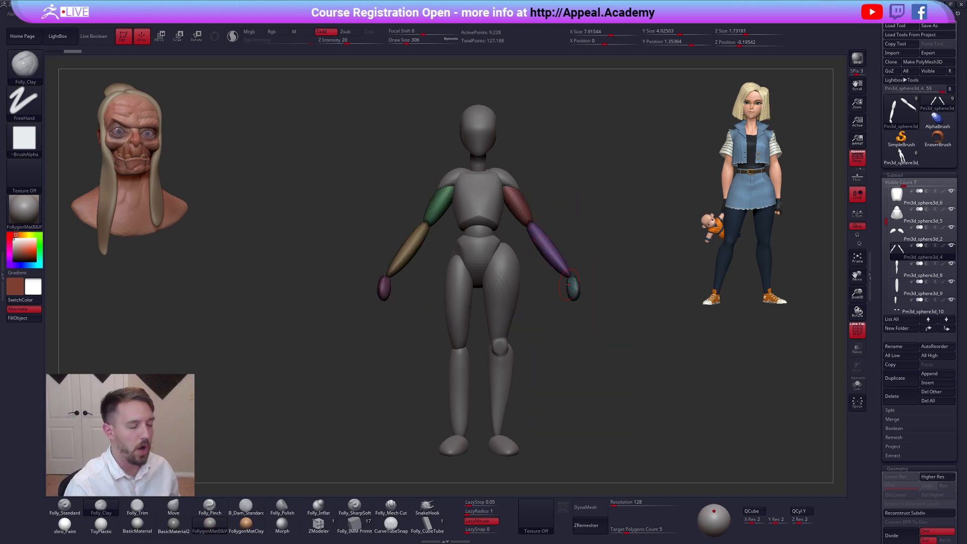
With the SelectRect brush, isolate one upper arm, invert the visibility, and also hide the opposite forearm
ctrl+right_drag(561, 258, 597, 271)
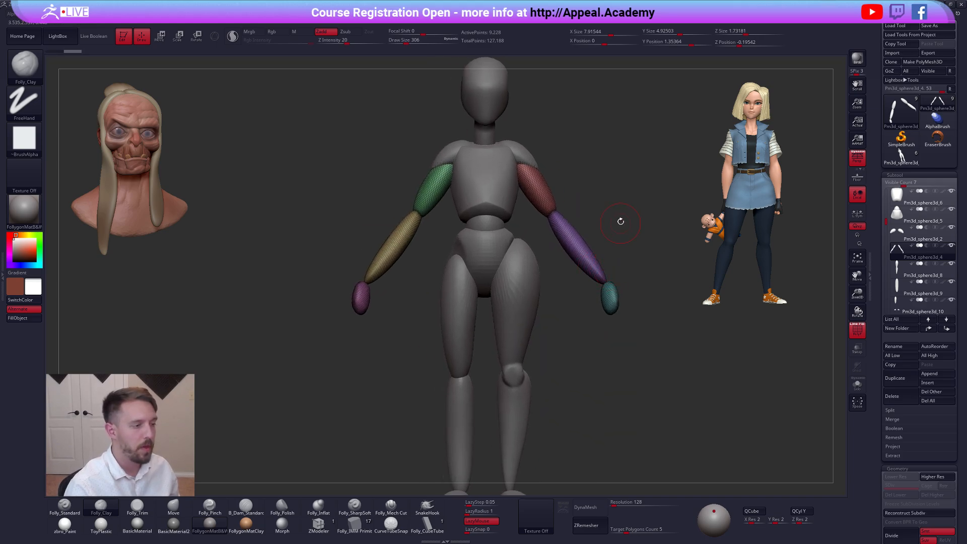
key(ctrl+shift)
key(space)
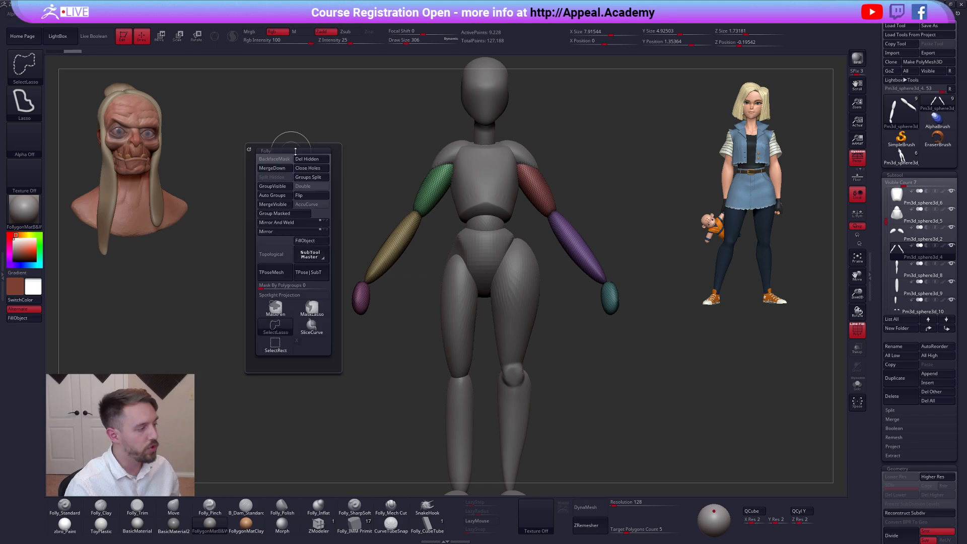
ctrl+shift+click(275, 336)
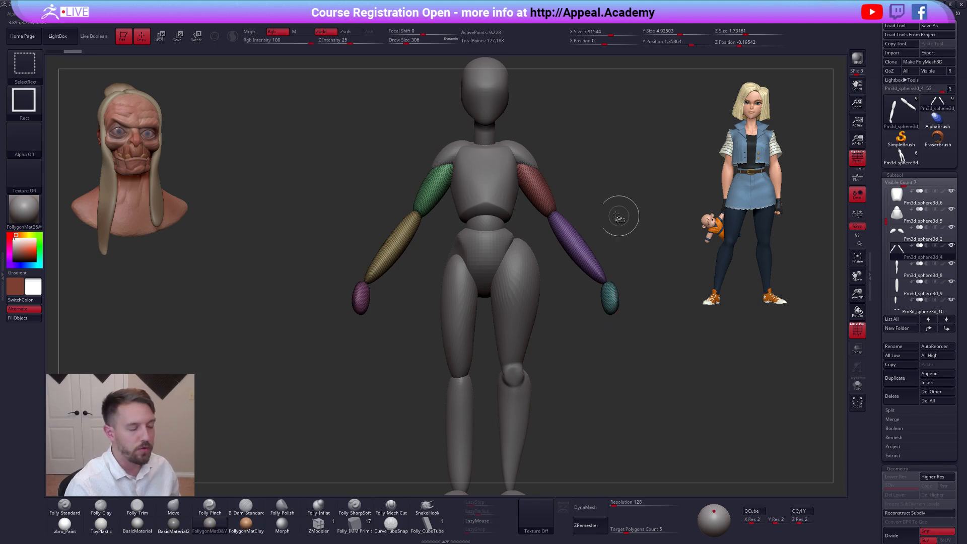
ctrl+shift+click(547, 189)
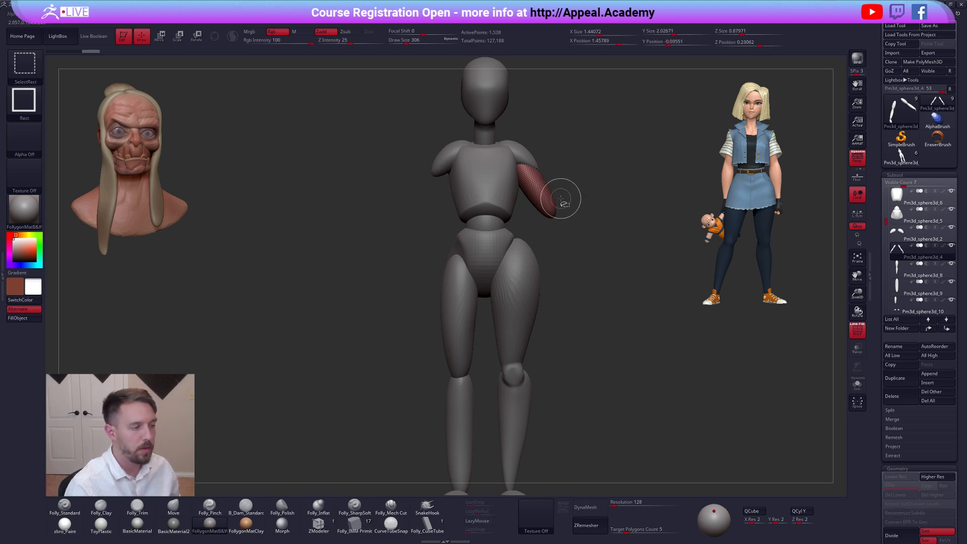
ctrl+shift+drag(625, 212, 638, 176)
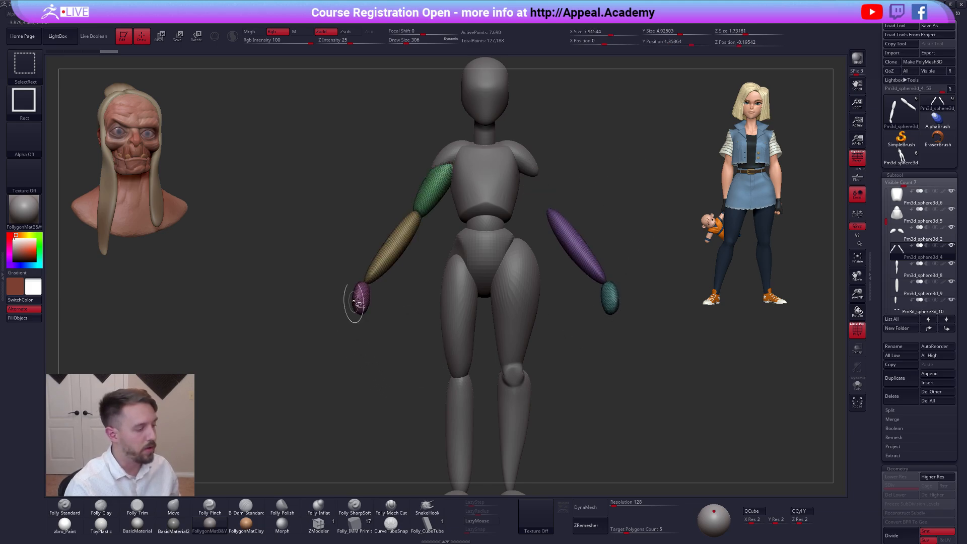
ctrl+alt+shift+click(379, 268)
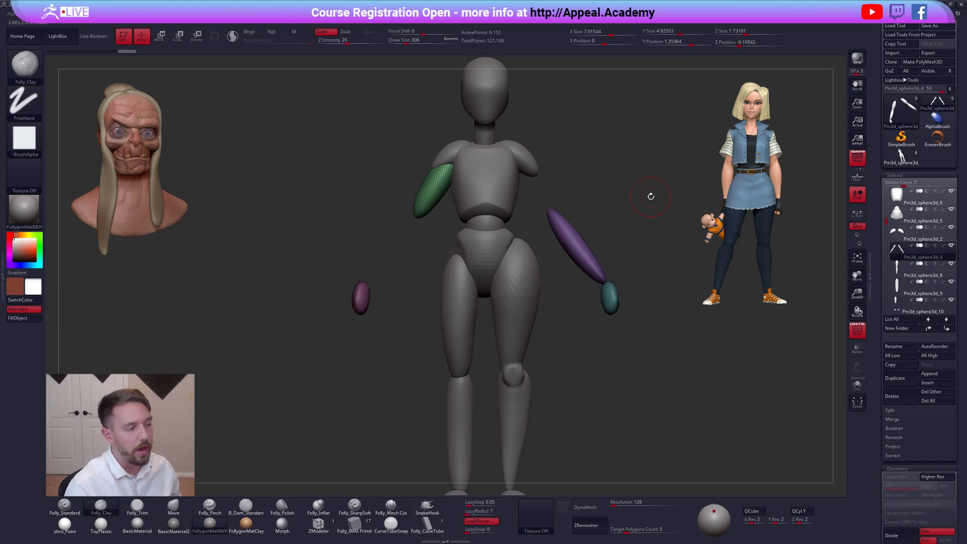
Mask the arm parts that are still visible and unhide the rest of the arms
key(ctrl)
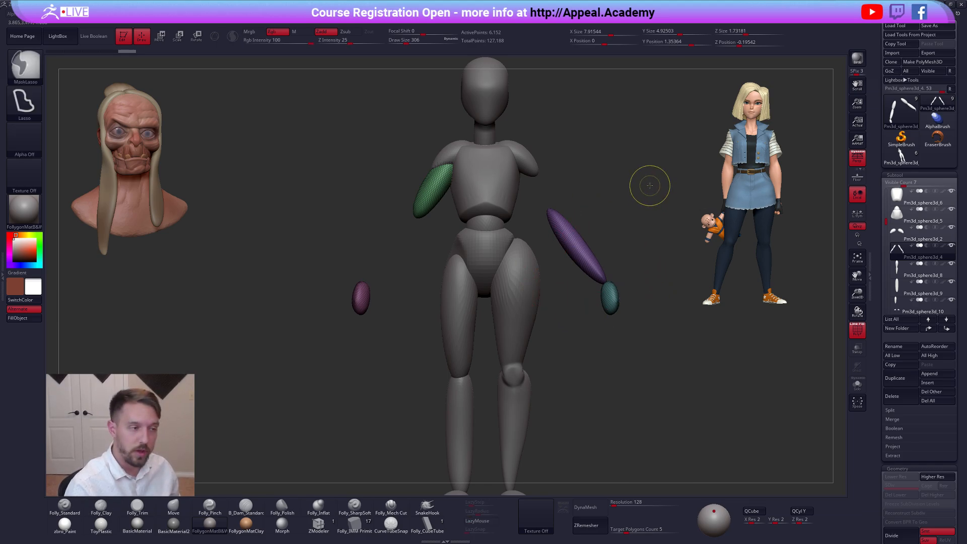
ctrl+click(650, 184)
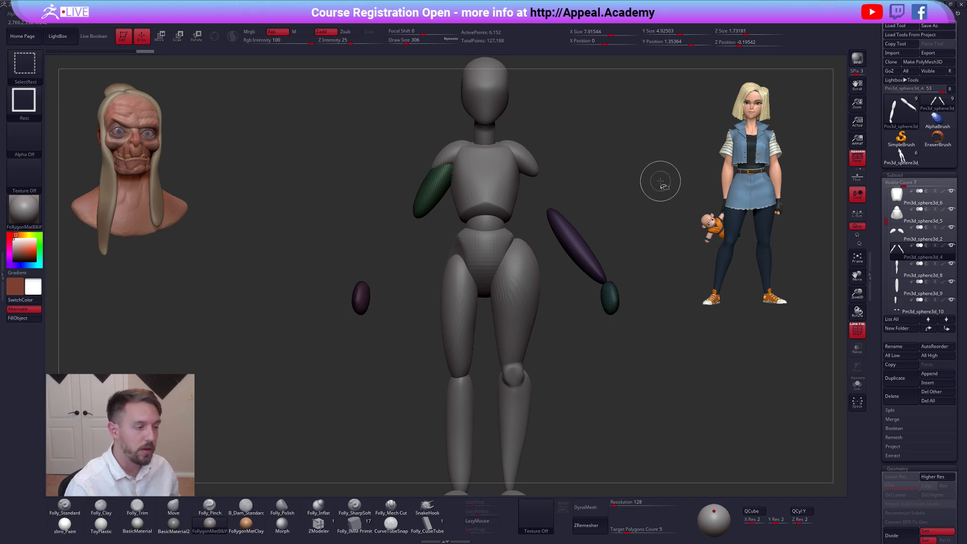
ctrl+shift+click(658, 179)
Try moving the unmasked upper arm and forearm with the transpose line and gizmo, undo it, and return to draw mode
key(w)
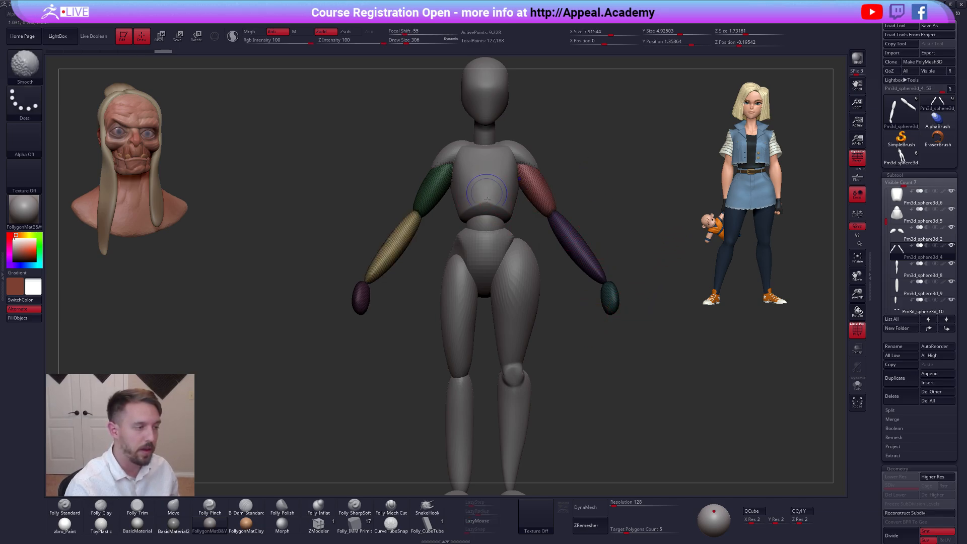
drag(552, 207, 552, 279)
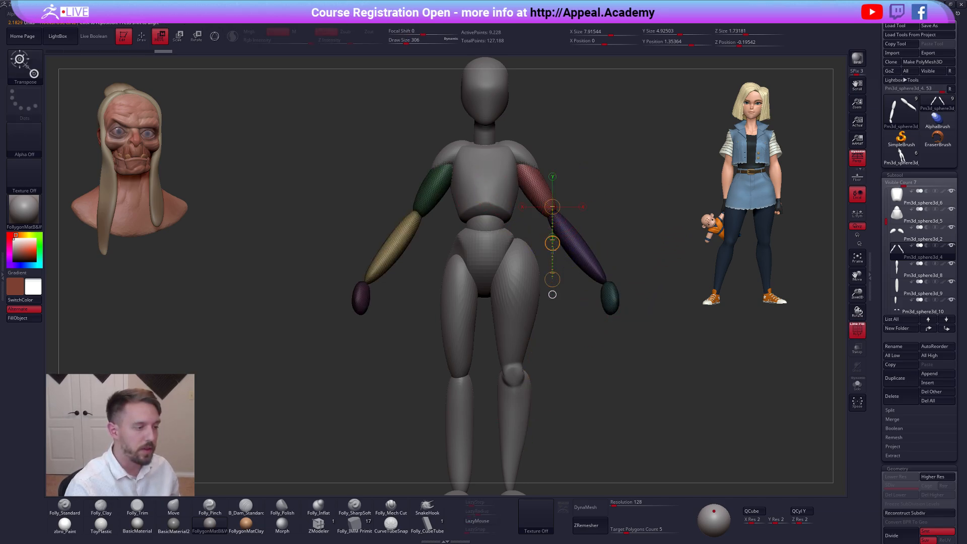
drag(552, 243, 473, 232)
click(214, 37)
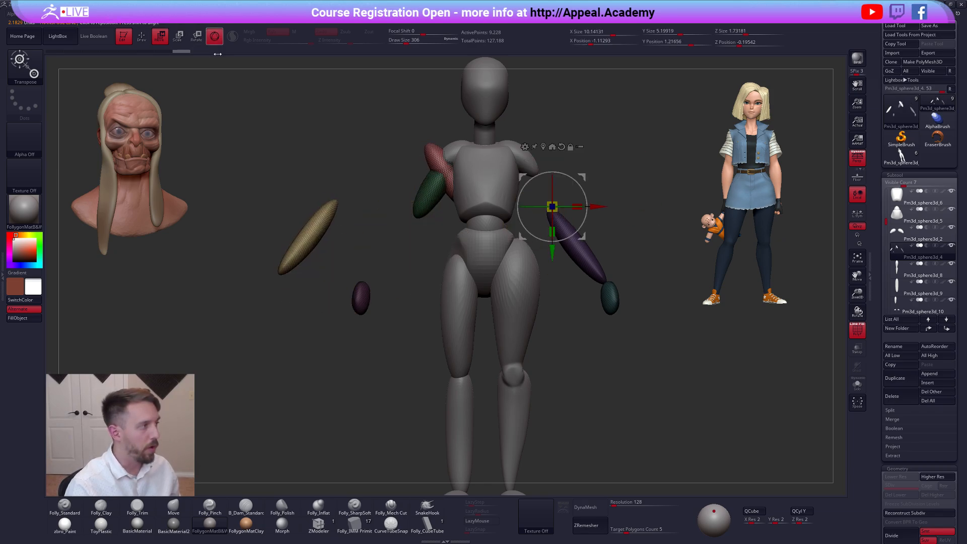
drag(573, 176, 530, 176)
key(ctrl+z)
key(ctrl+z)
click(215, 36)
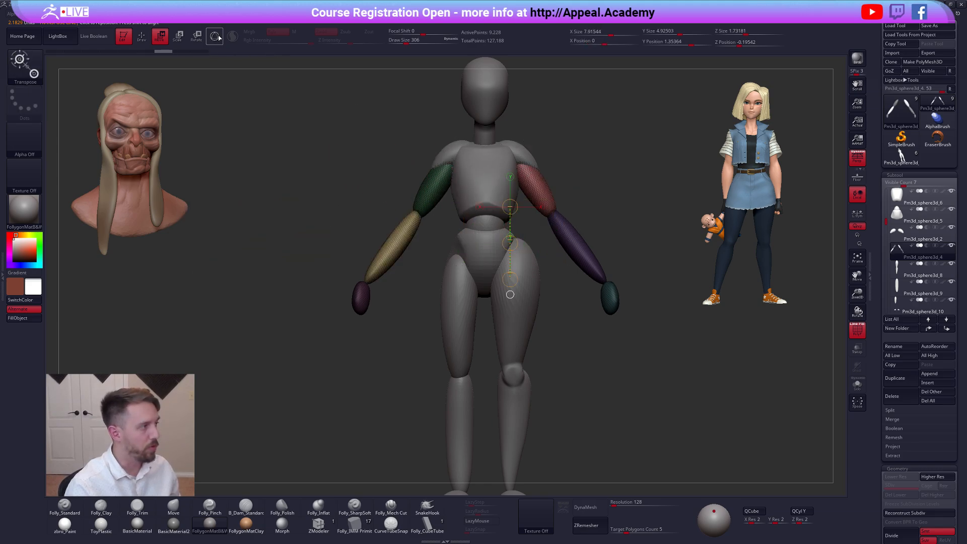
key(q)
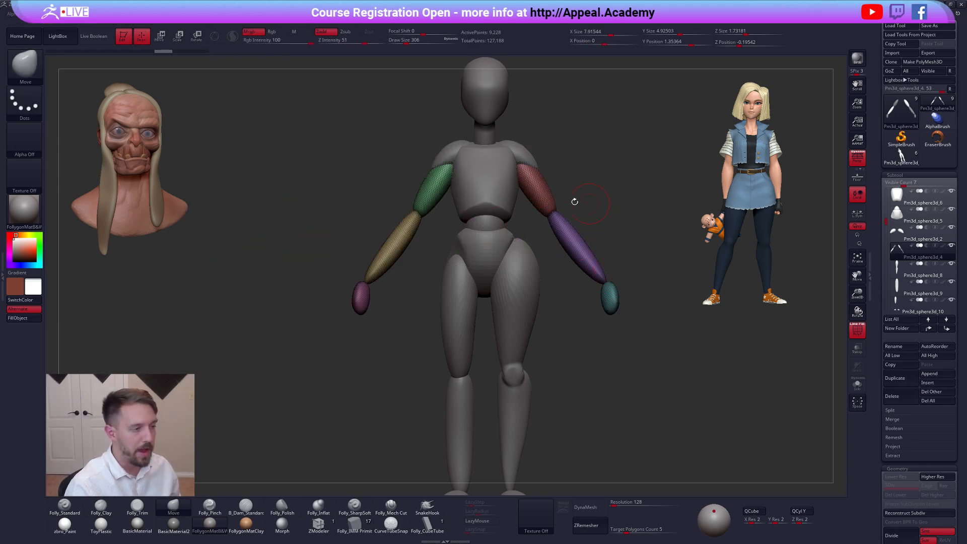
Load the refined female body with hands, select its Body subtool, and compare it with the mannequin blockout
alt+drag(649, 277, 606, 246)
key(shift+f)
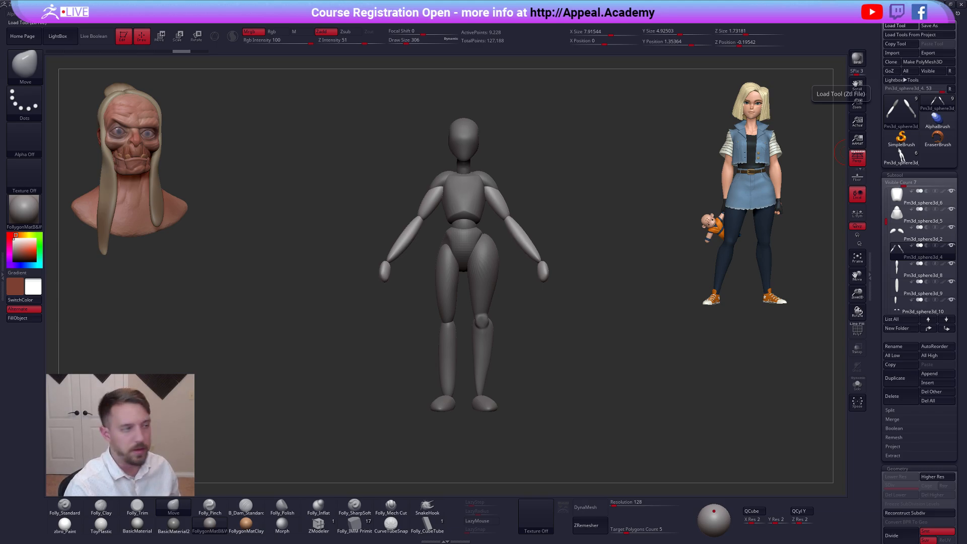
drag(638, 250, 605, 255)
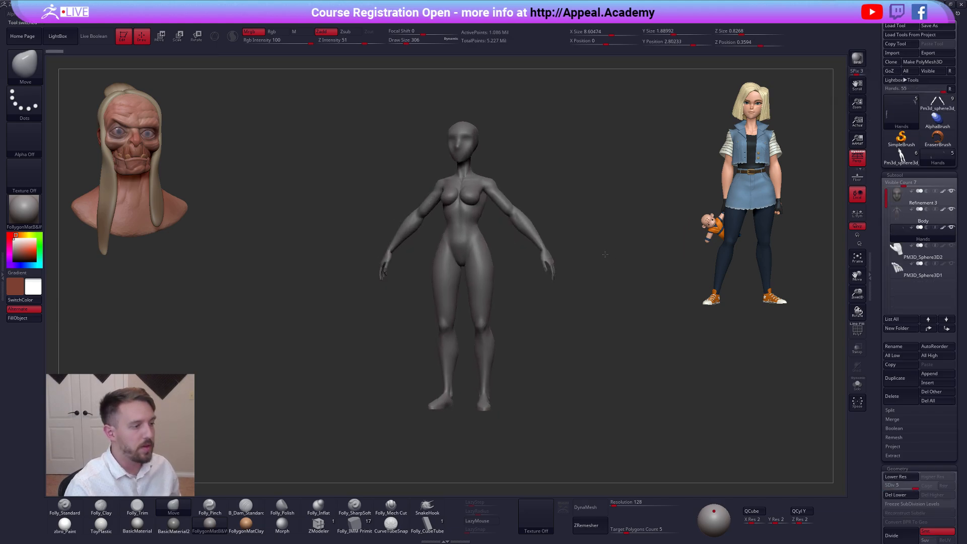
alt+click(534, 235)
drag(496, 244, 515, 274)
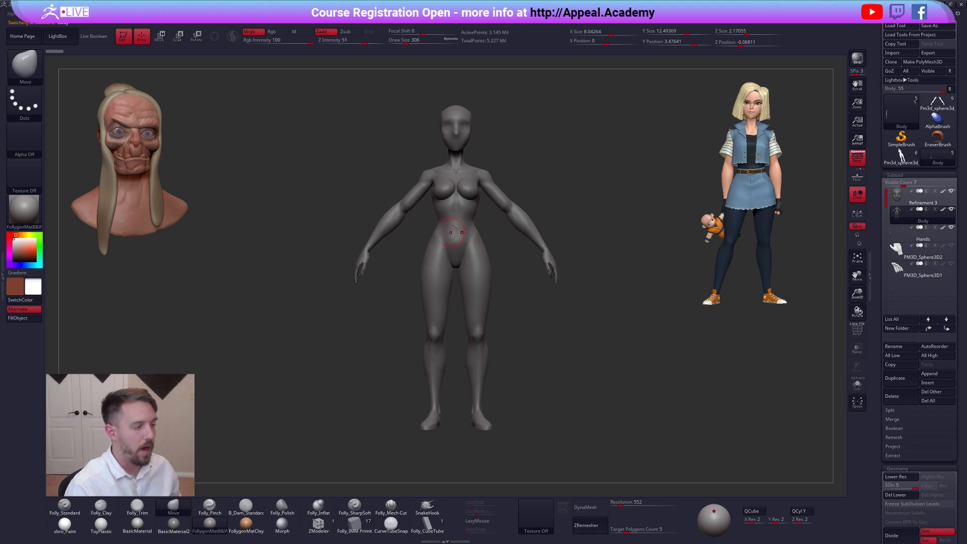
click(937, 105)
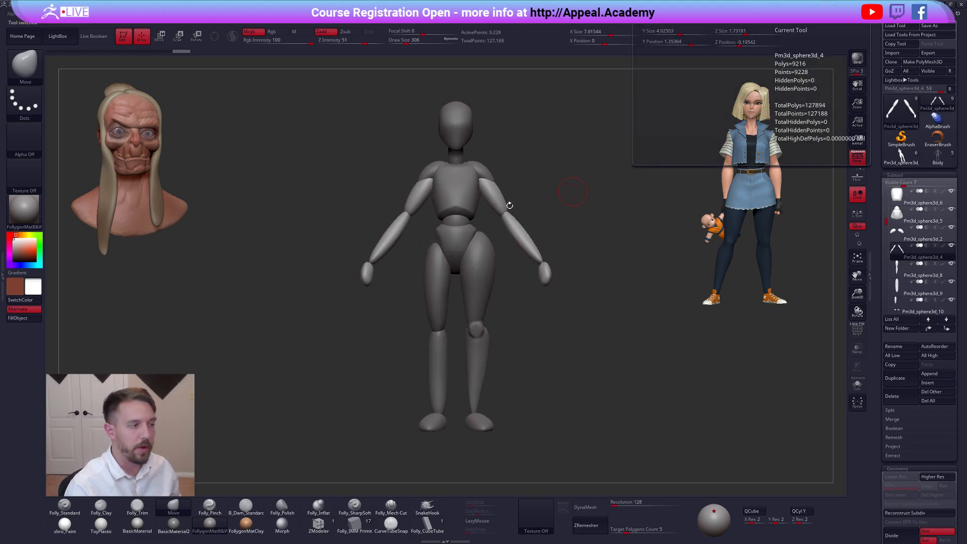
click(938, 156)
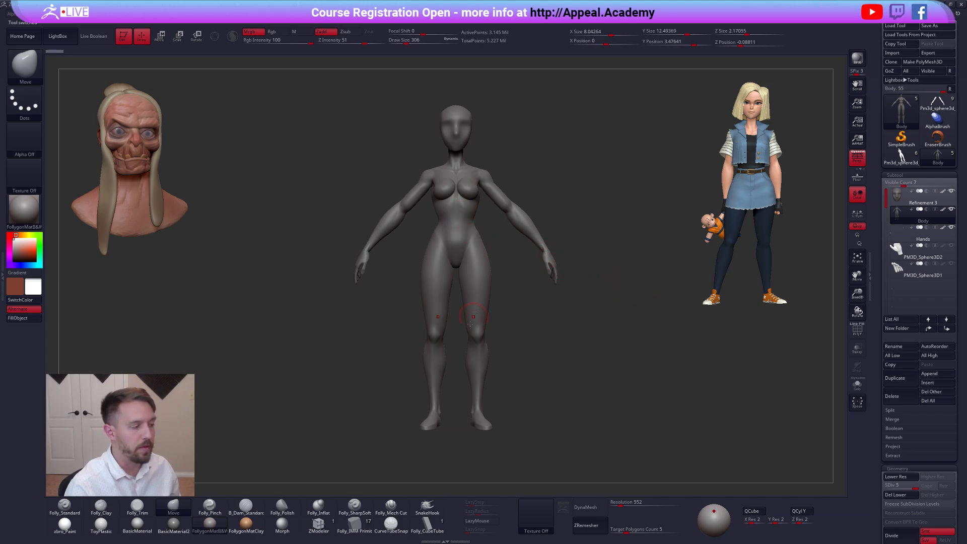
Look over the refined female body once more and switch back to the mannequin blockout
drag(508, 293, 580, 294)
drag(496, 294, 576, 322)
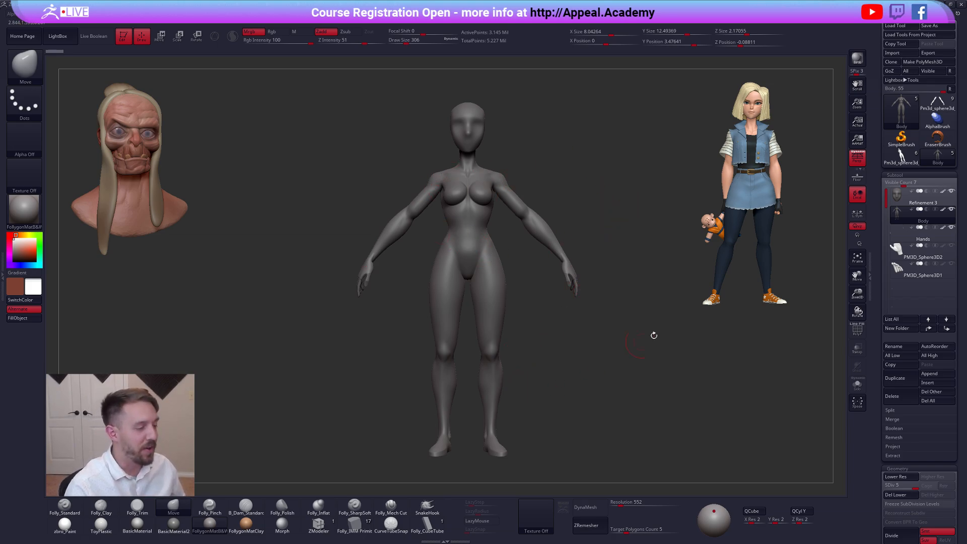
click(902, 116)
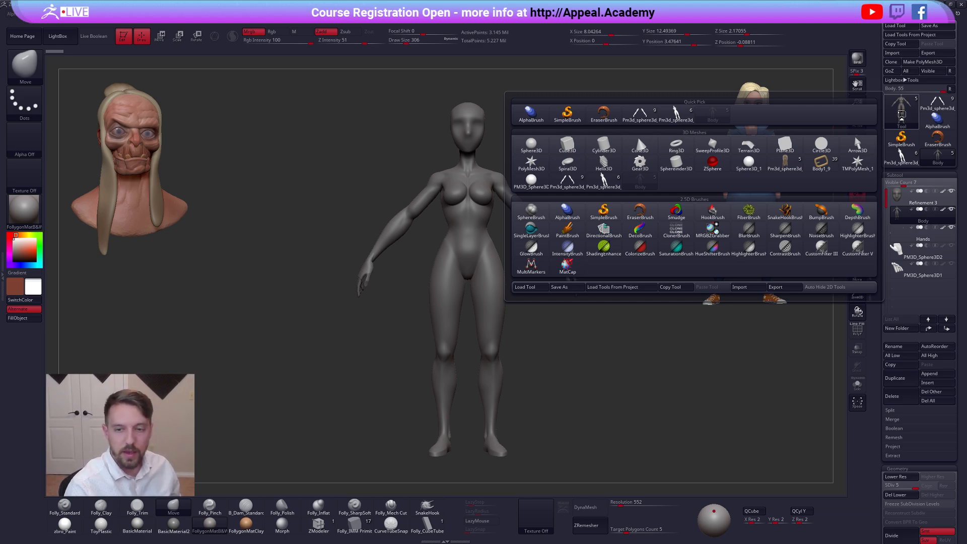
click(937, 103)
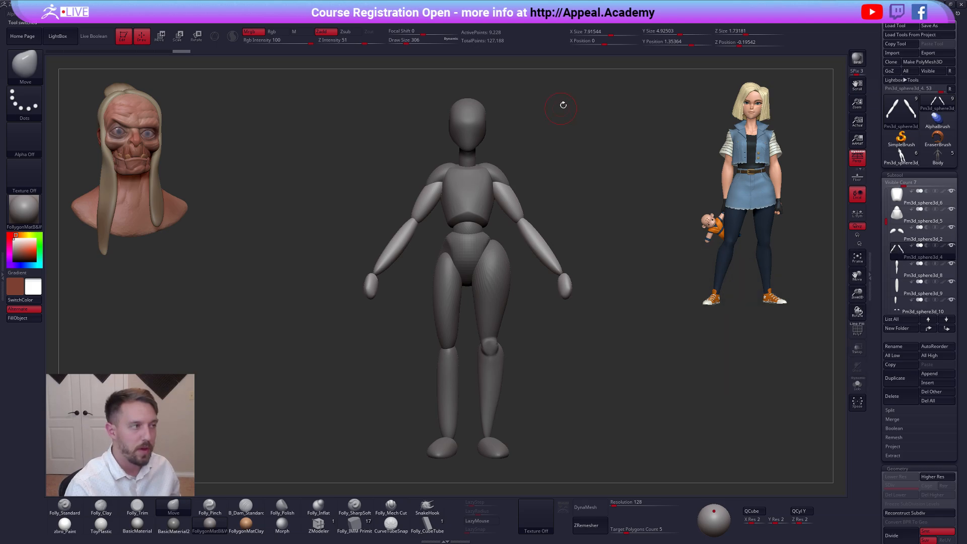
key(space)
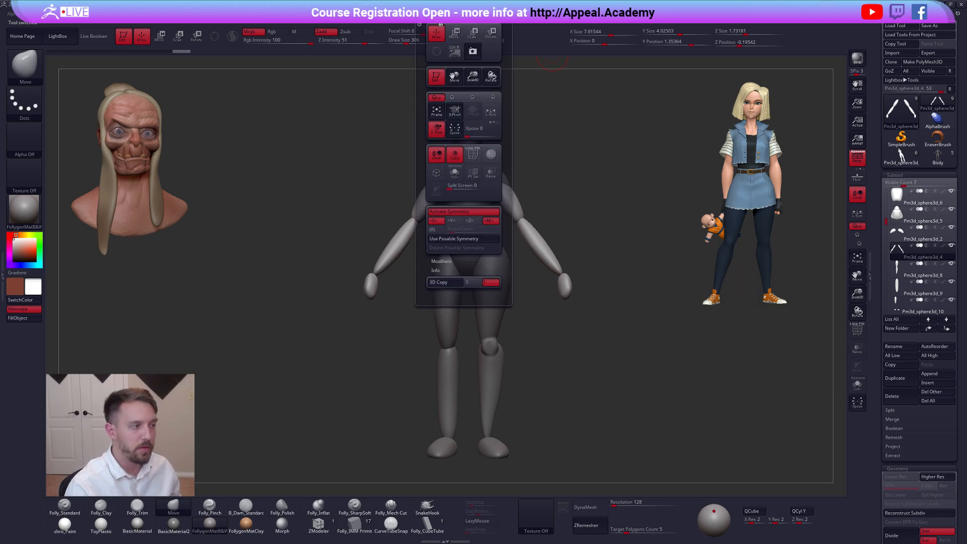
mouse_move(454, 14)
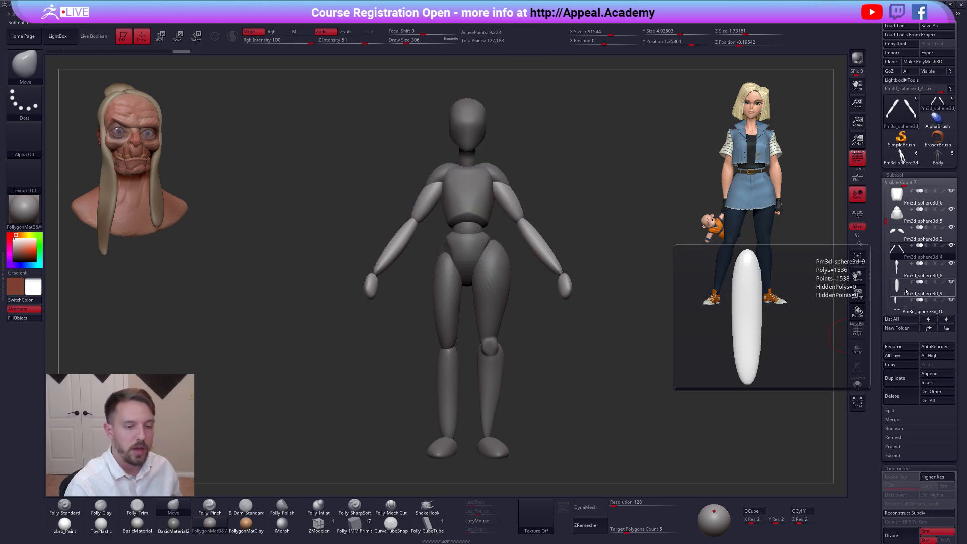
Create an untitled subtool folder and gather the four arm and leg subtools in it
click(896, 328)
key(Return)
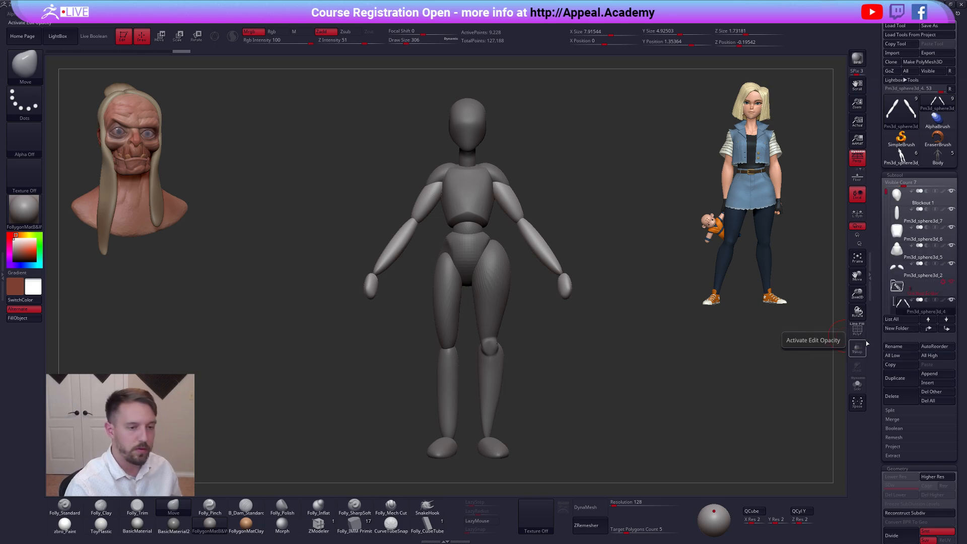
drag(887, 192, 918, 275)
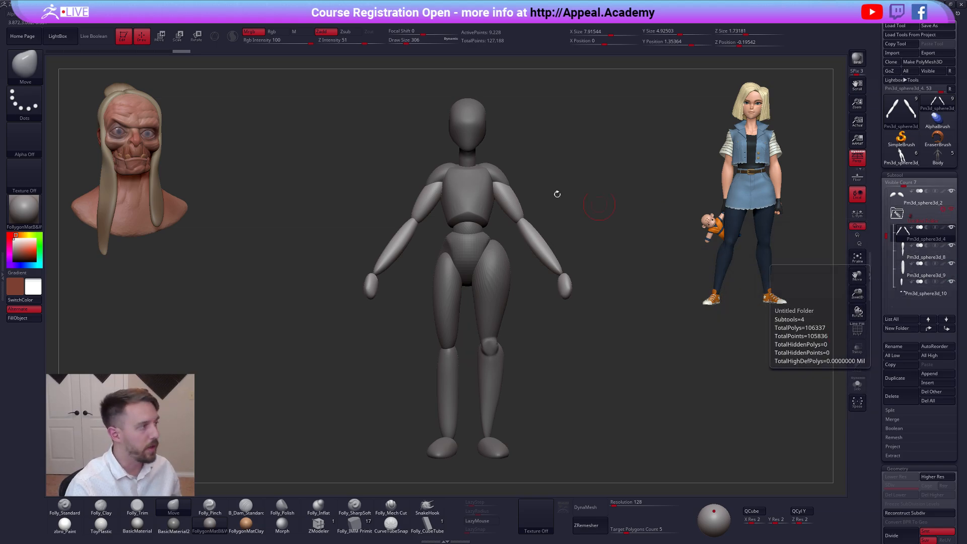
Apply Transpose Set to the limb folder and try moving all arms and legs outward, away from the torso
key(w)
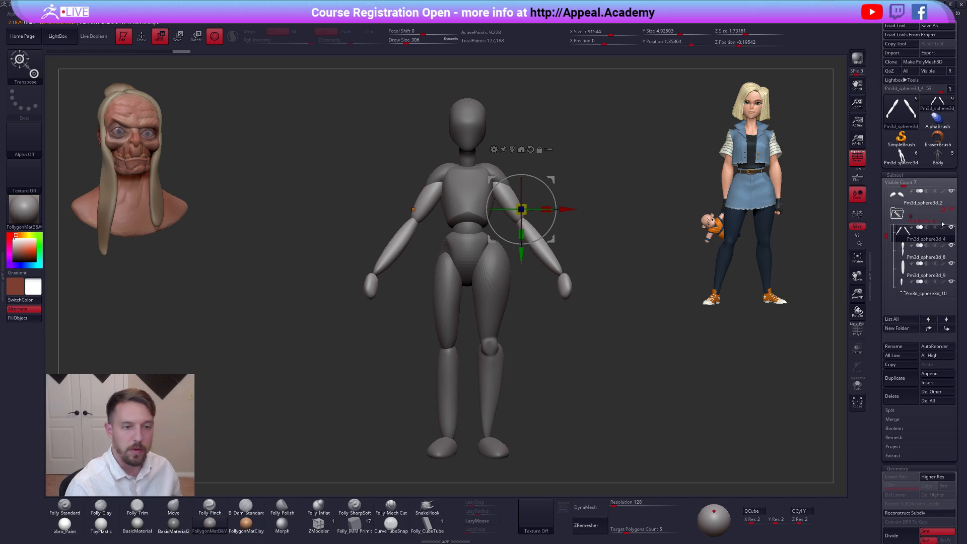
click(897, 214)
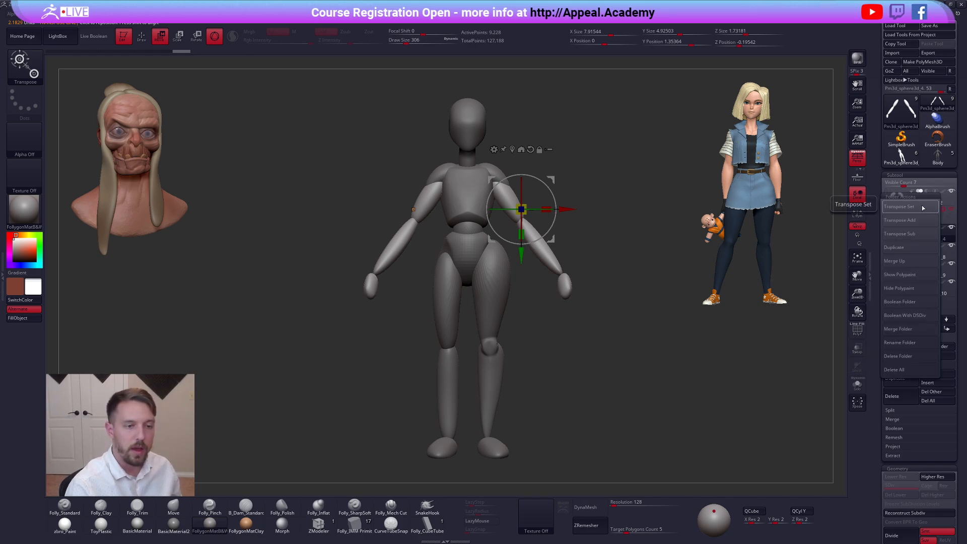
click(922, 207)
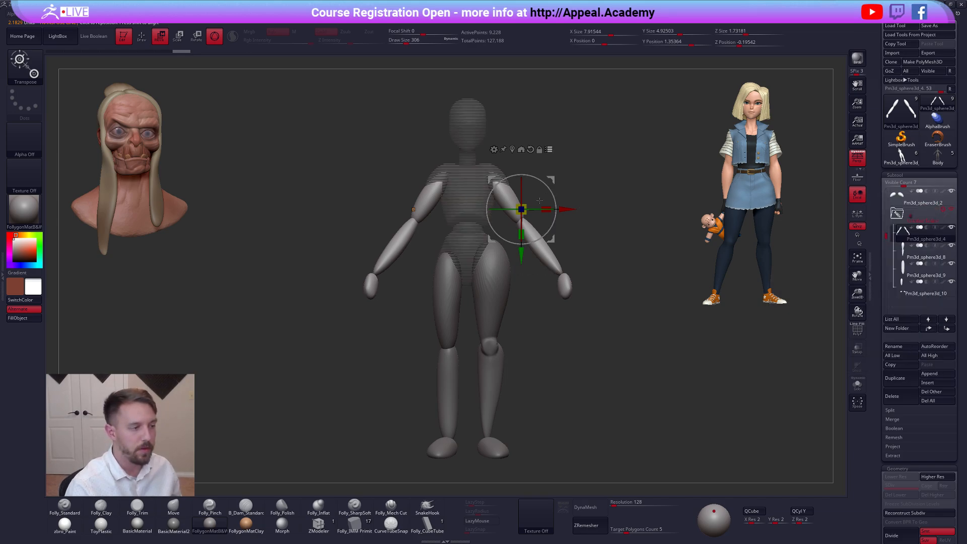
drag(550, 179, 667, 182)
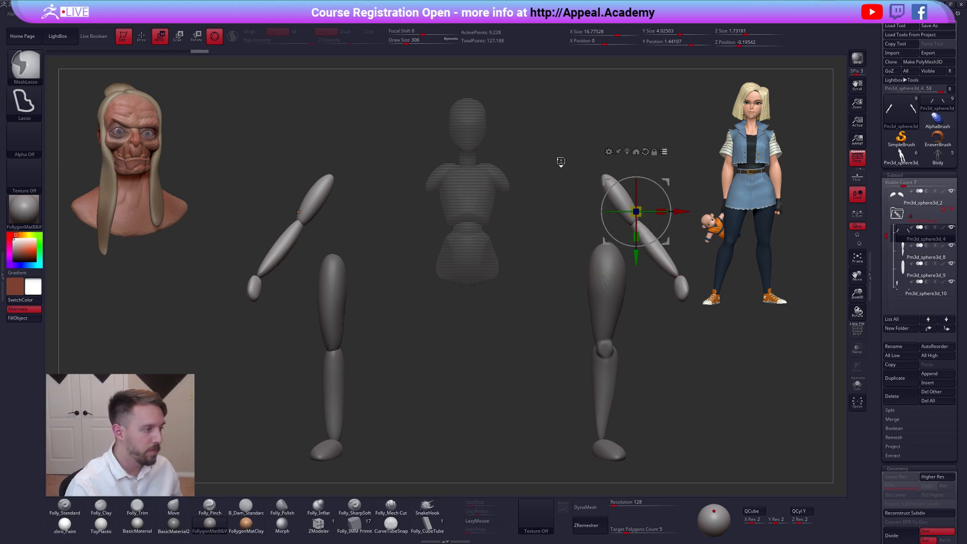
Undo the limb move, turn off transposing of all selected subtools, and return to draw mode
drag(635, 212, 521, 208)
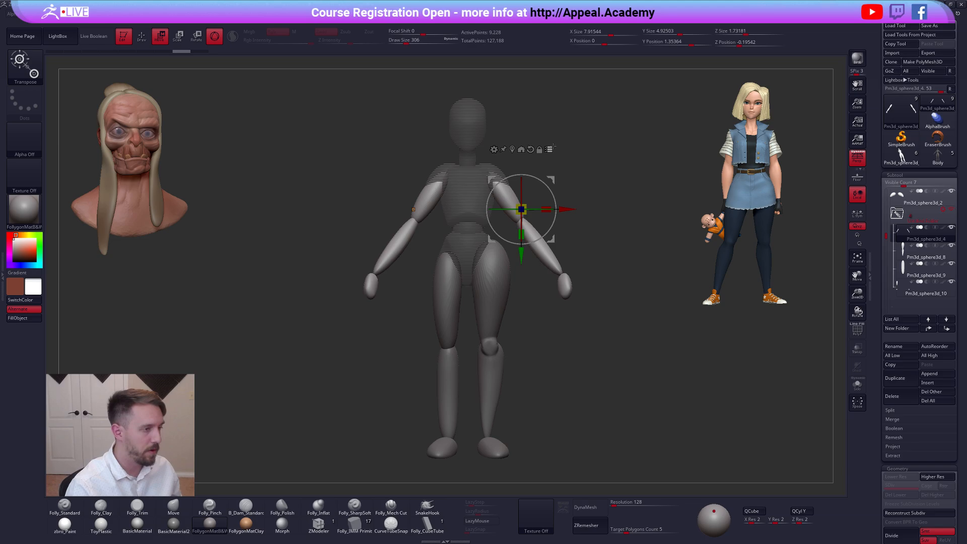
click(548, 149)
click(215, 38)
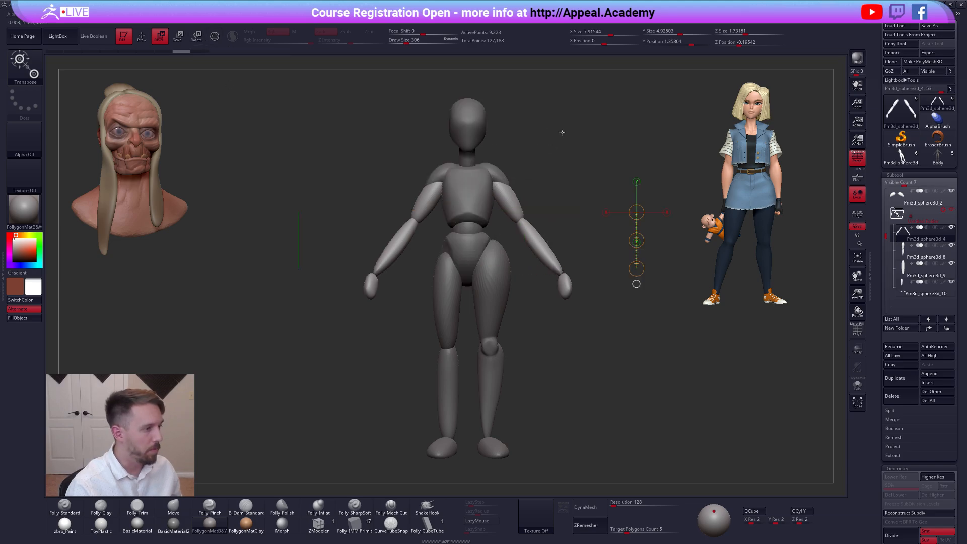
key(q)
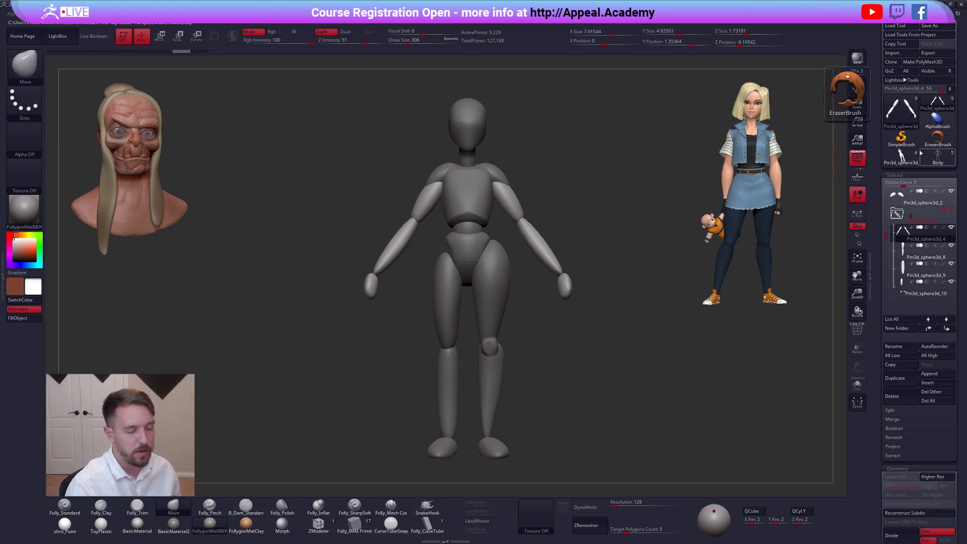
Load the finished coloured body with head and hair, and fill its subtools with the zbro_Paint material using Mrgb
mouse_move(913, 151)
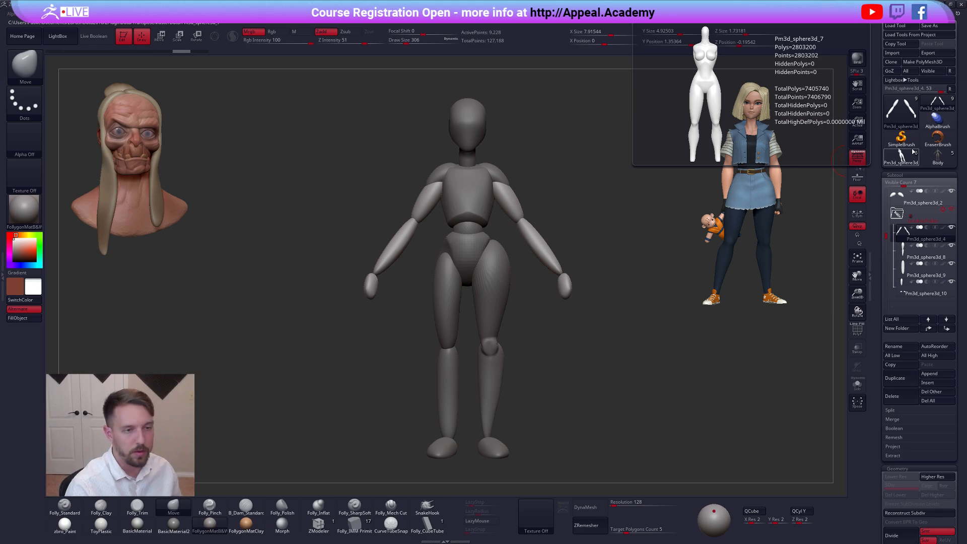
click(913, 151)
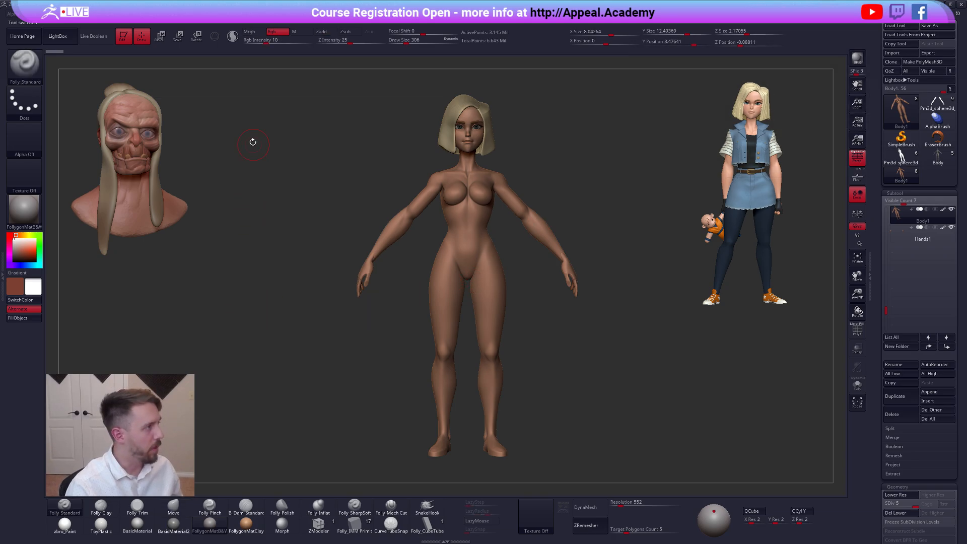
click(252, 32)
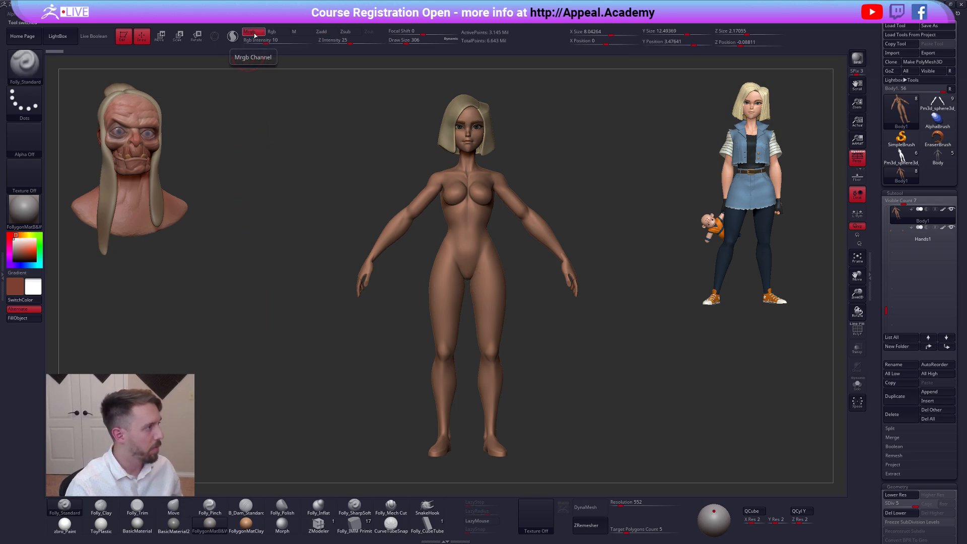
click(65, 525)
key(ctrl+shift+f)
click(319, 378)
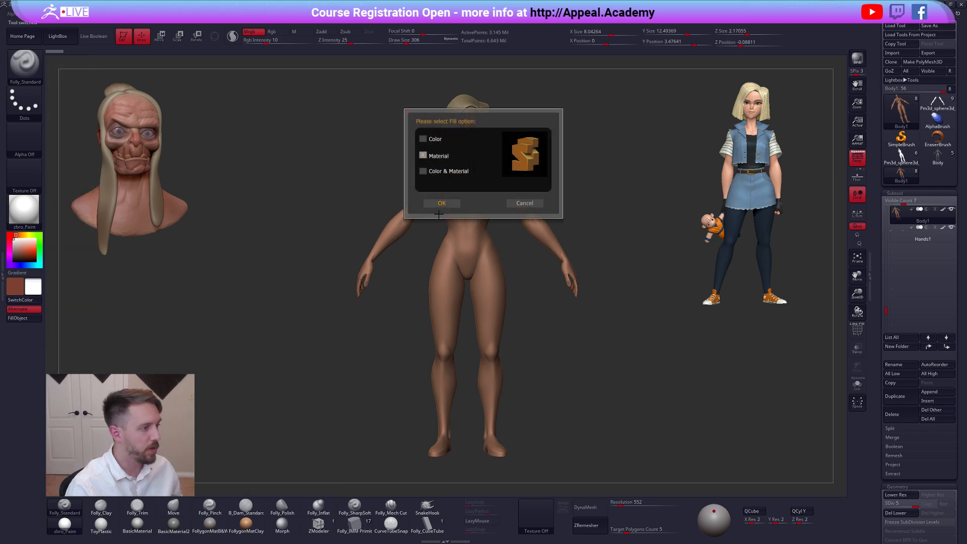
click(442, 204)
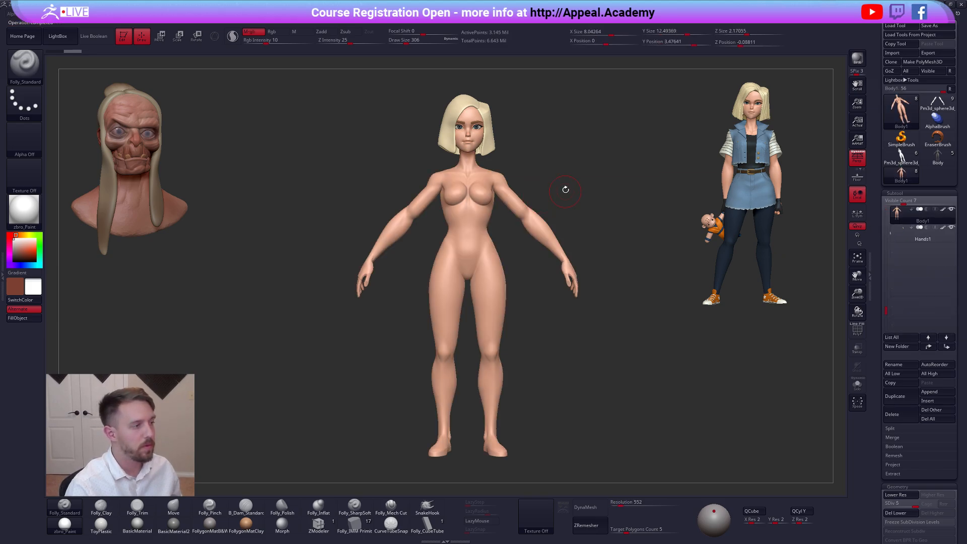
Select the head subtool, set the draw size to 227, and examine the coloured head and full figure
alt+right_drag(560, 166, 564, 186)
ctrl+right_drag(468, 155, 467, 272)
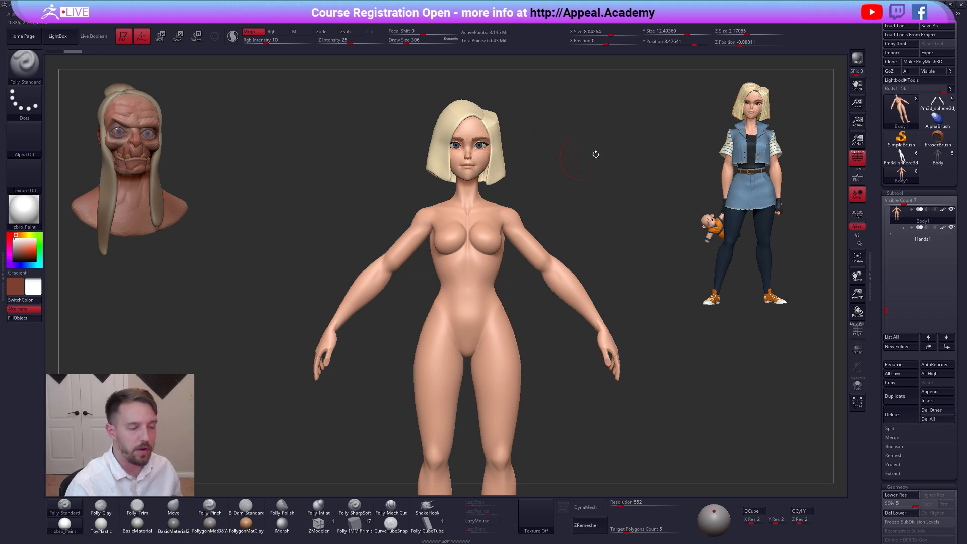
mouse_move(565, 146)
alt+right_down()
mouse_move(585, 201)
mouse_move(562, 185)
mouse_move(574, 234)
alt+right_up()
alt+click(498, 218)
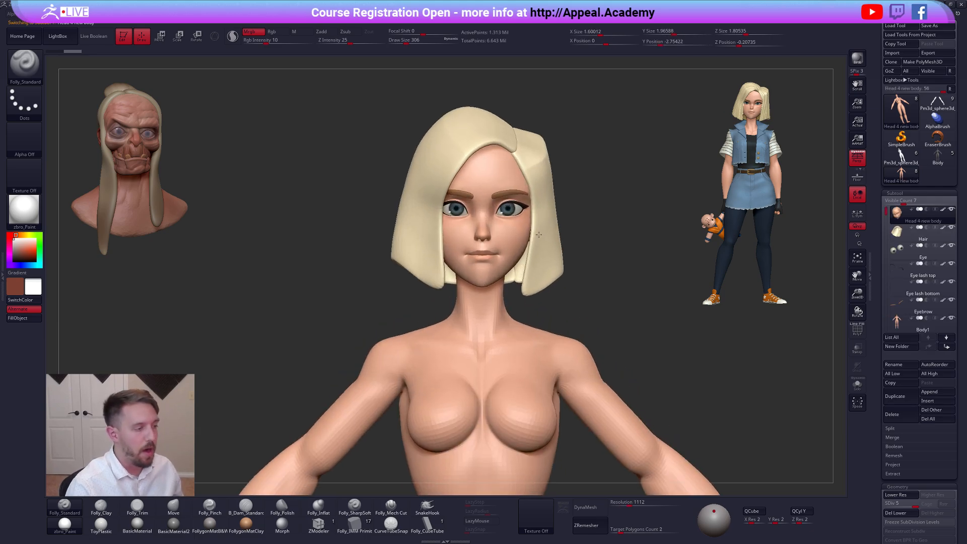
key(space)
drag(607, 233, 604, 232)
mouse_move(604, 232)
right_down()
mouse_move(546, 219)
mouse_move(594, 237)
mouse_move(585, 224)
right_up()
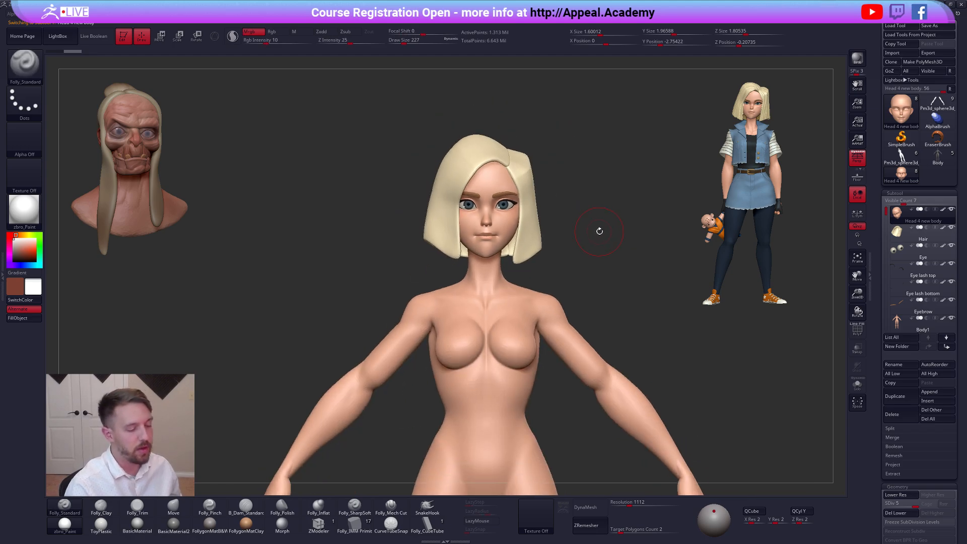
mouse_move(561, 220)
ctrl+right_down()
mouse_move(541, 182)
mouse_move(547, 194)
ctrl+right_up()
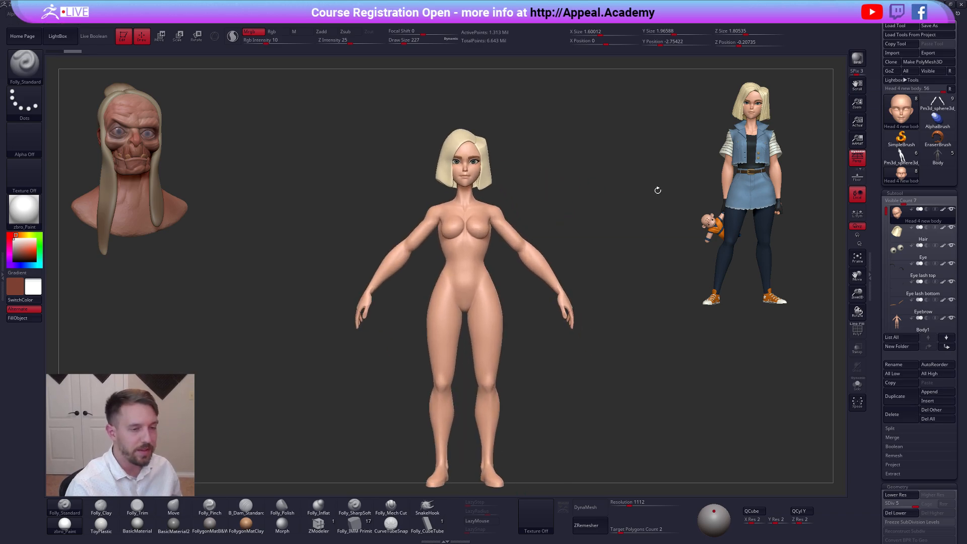
Turn off polypaint on all subtools, apply the grey FollygonMatB&V material, and examine the head up close
mouse_move(943, 211)
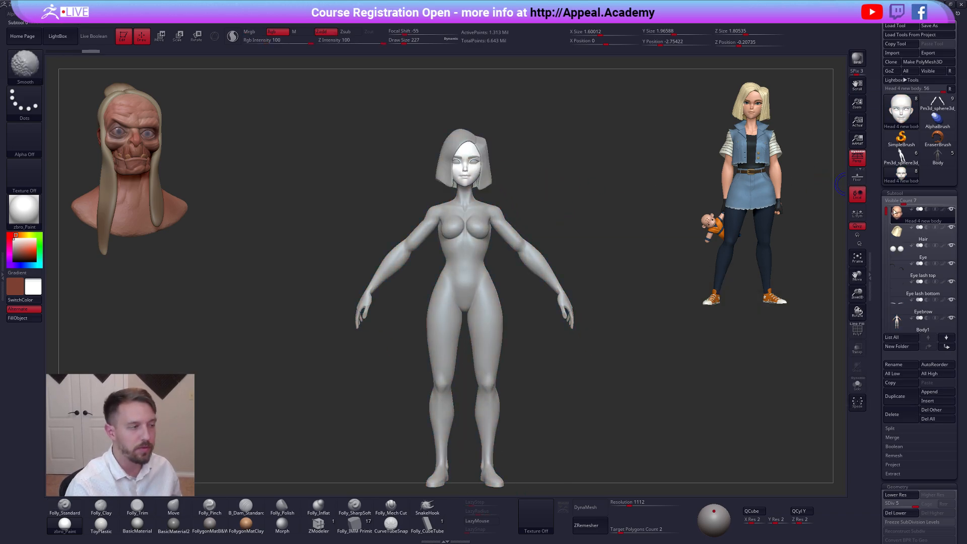
click(209, 524)
ctrl+right_drag(488, 137, 529, 226)
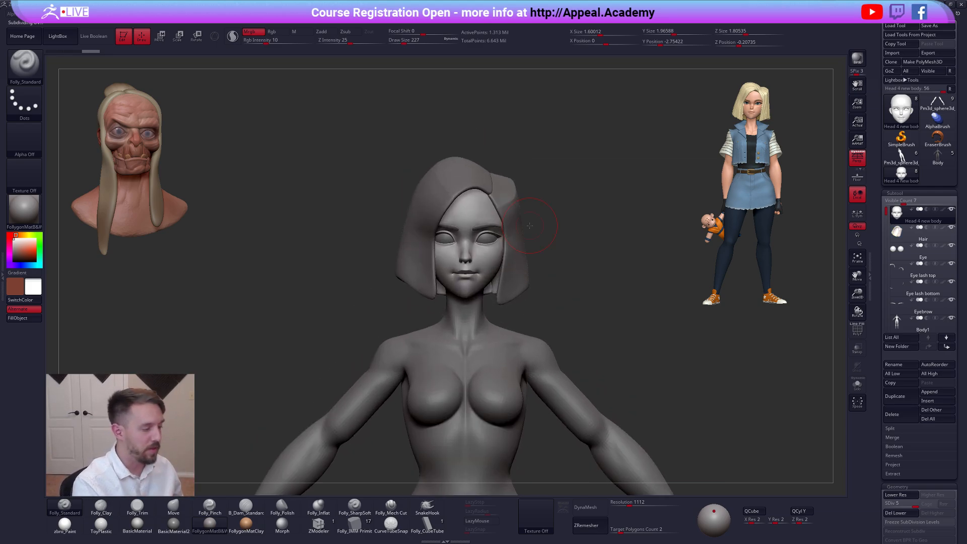
mouse_move(488, 256)
alt+right_down()
mouse_move(632, 369)
mouse_move(671, 416)
alt+right_up()
Isolate the head subtool and step it down to subdivision level 1 to inspect its topology
key(shift+s)
key(shift+d)
key(shift+d)
key(shift+d)
key(shift+d)
key(shift+f)
key(shift+f)
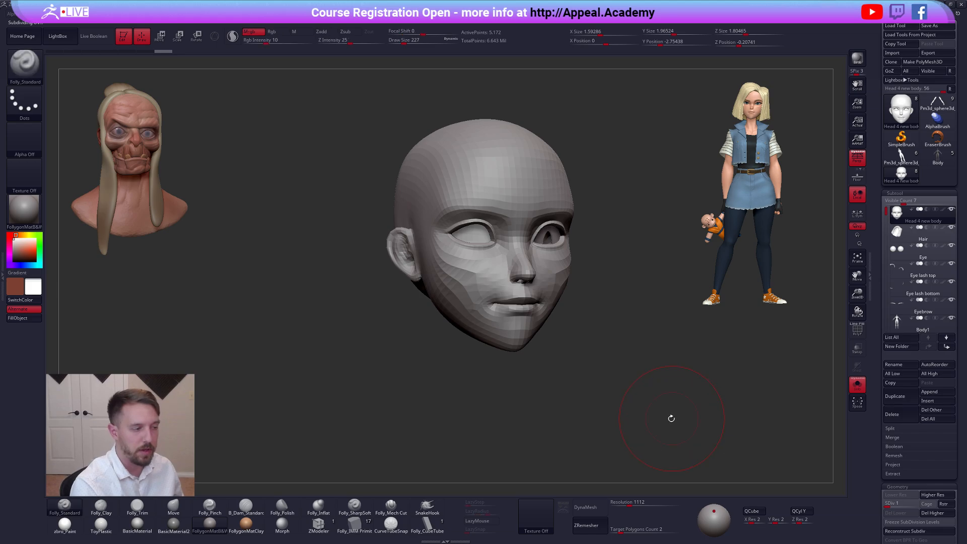
Show the other subtools again and raise the head back to subdivision level 5
key(shift+s)
key(d)
key(d)
key(d)
key(d)
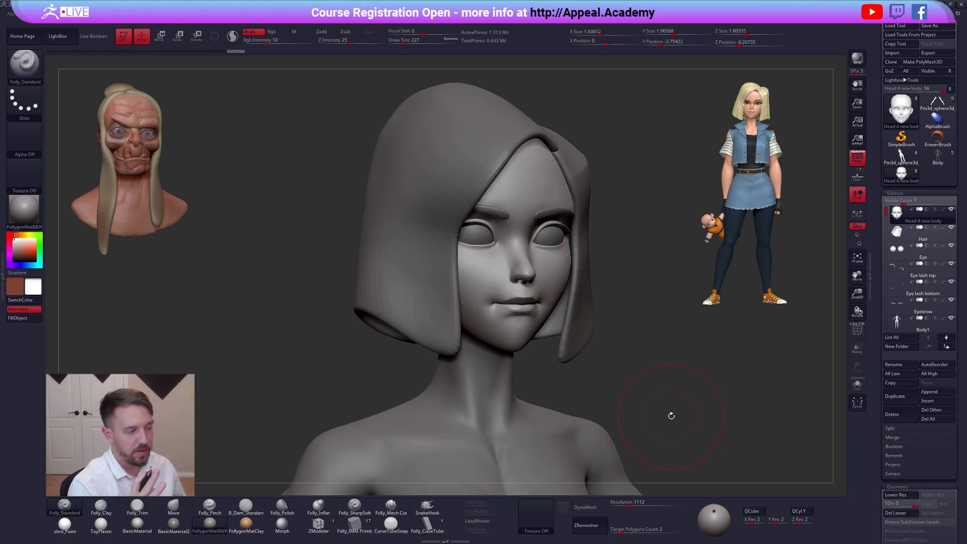
Compare the full mannequin blockout with the finished grey body by switching between the two tools
click(937, 103)
alt+drag(685, 315, 577, 133)
alt+drag(570, 331, 525, 319)
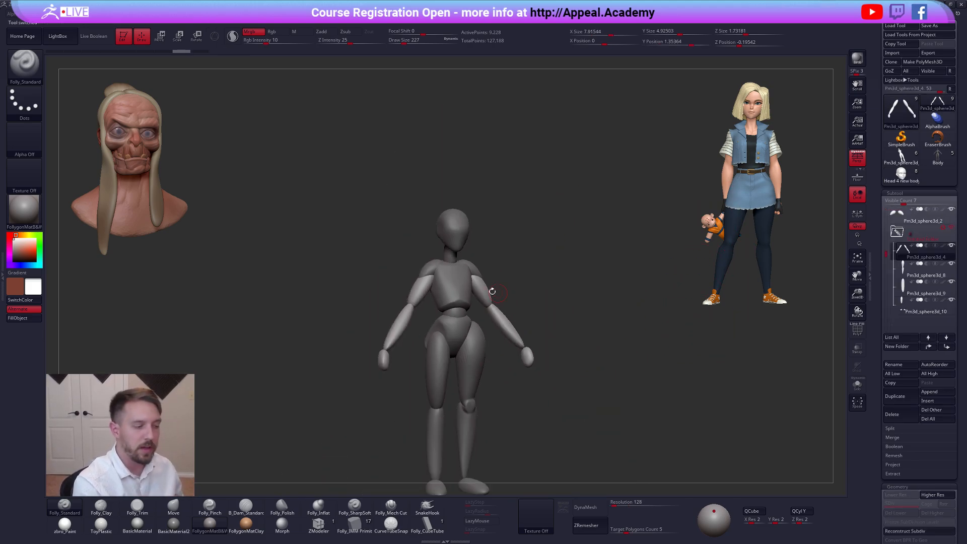
alt+drag(496, 391, 520, 350)
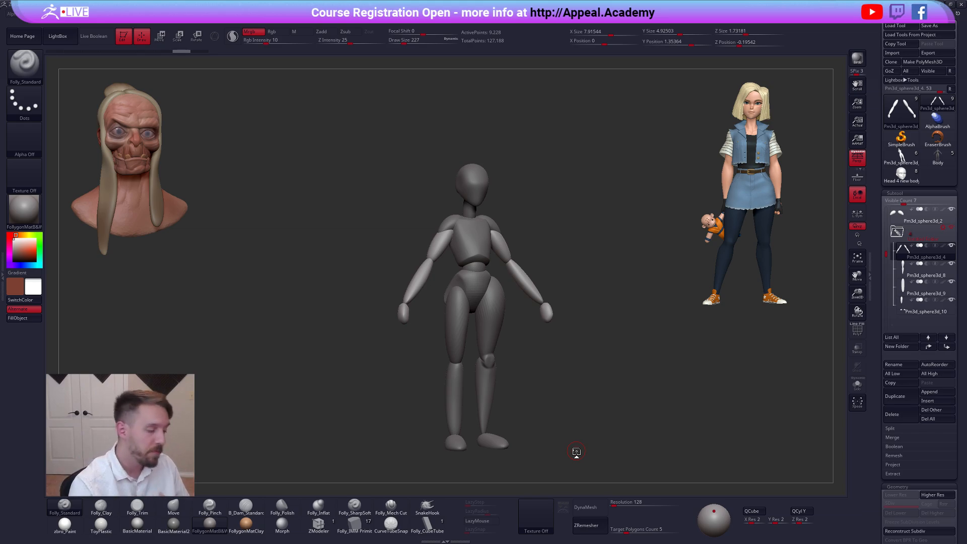
click(900, 175)
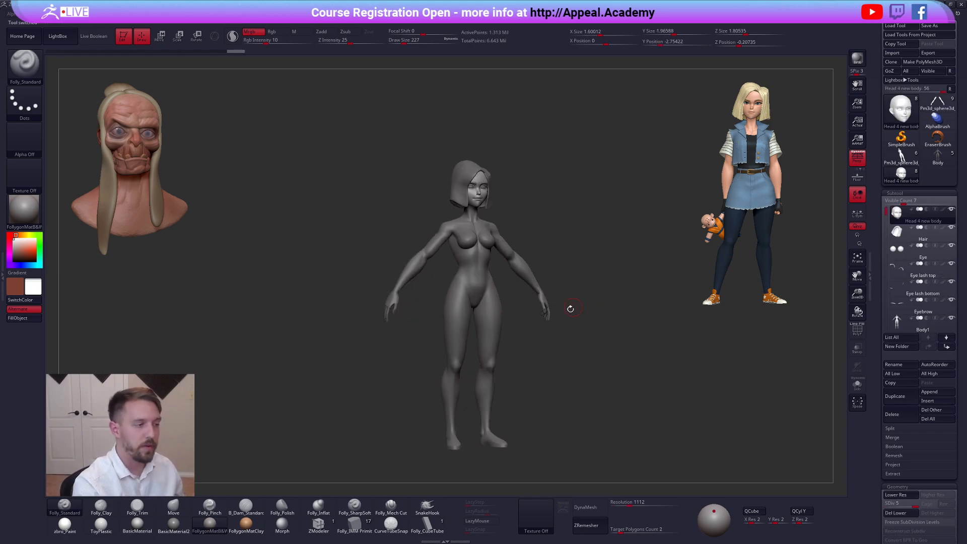
Face the finished body frontally, turn polypaint back on for all subtools, and examine the head and torso
shift+drag(534, 301, 525, 296)
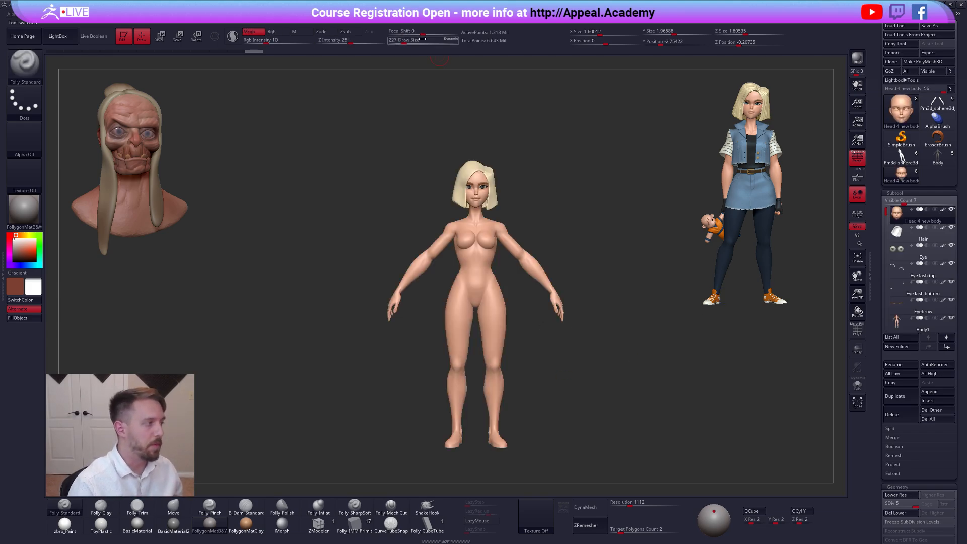
alt+drag(546, 176, 557, 269)
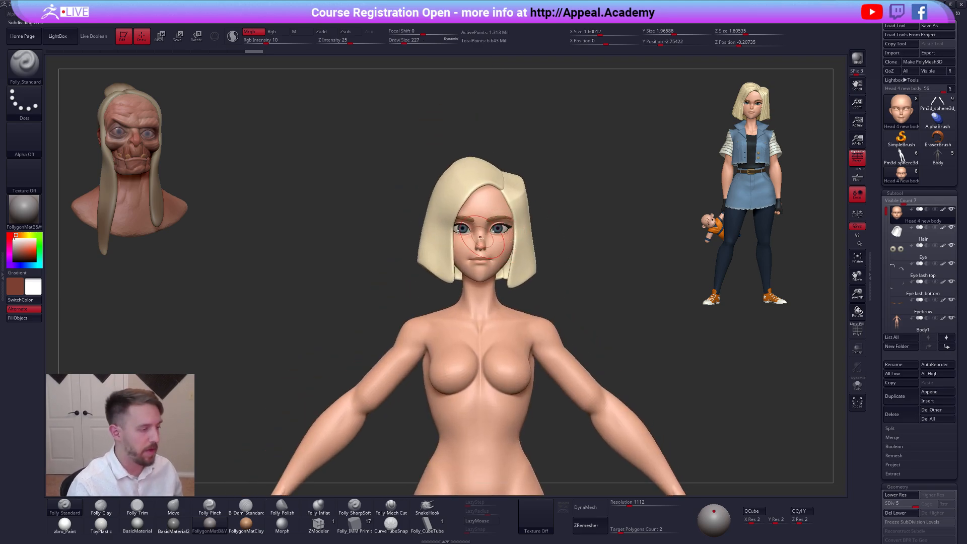
alt+drag(589, 304, 600, 225)
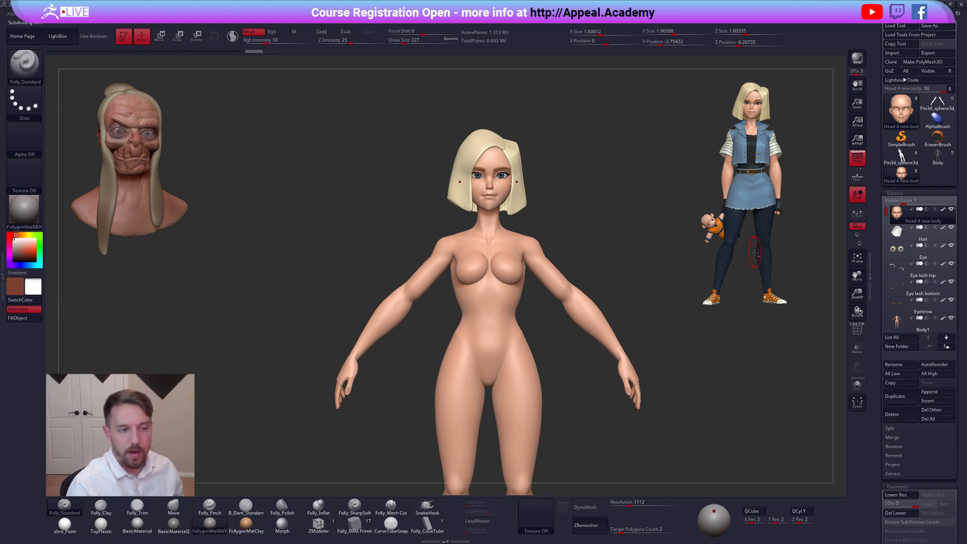
Load the fully clothed version of the character with its accessories
alt+drag(697, 288, 706, 241)
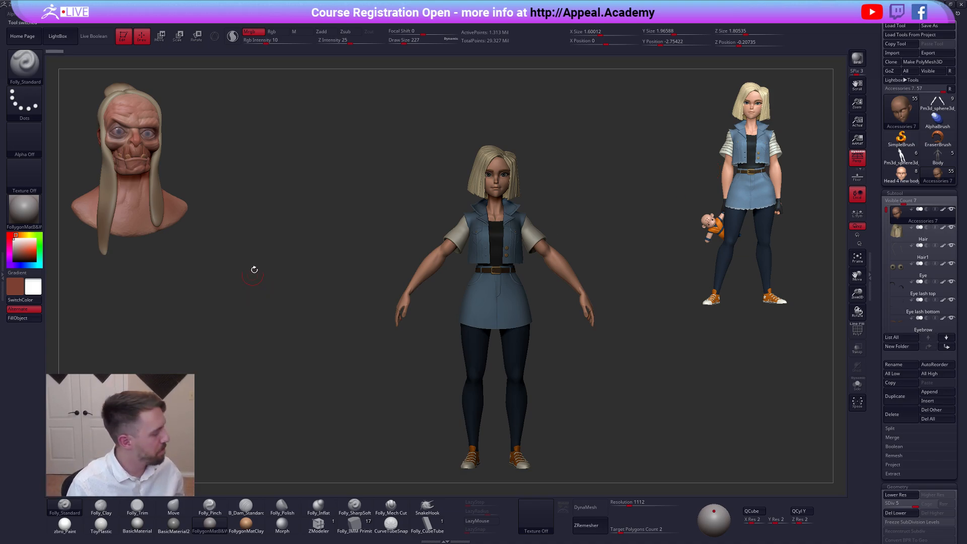
key(space)
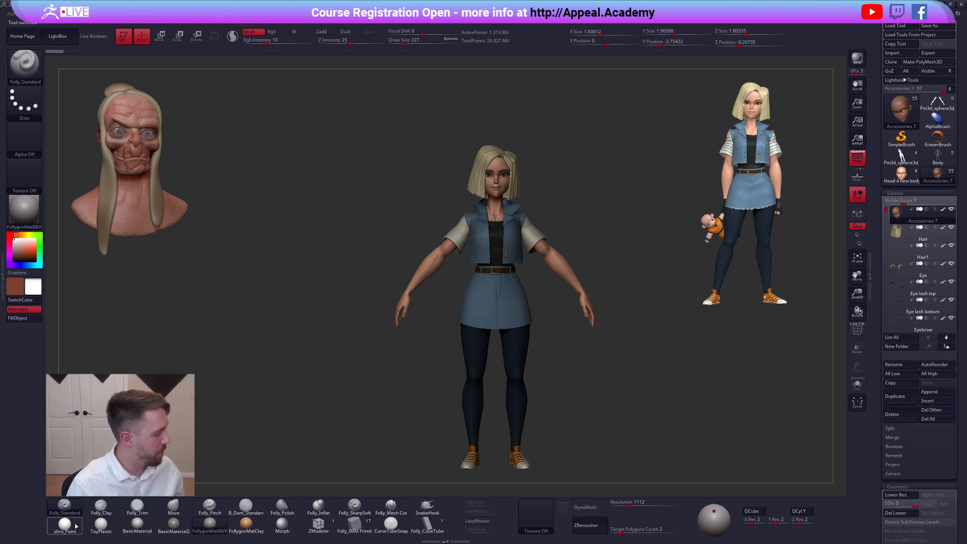
Fill all visible subtools of the clothed character with the zbro_Paint material
click(75, 528)
key(ctrl+shift+space)
click(404, 285)
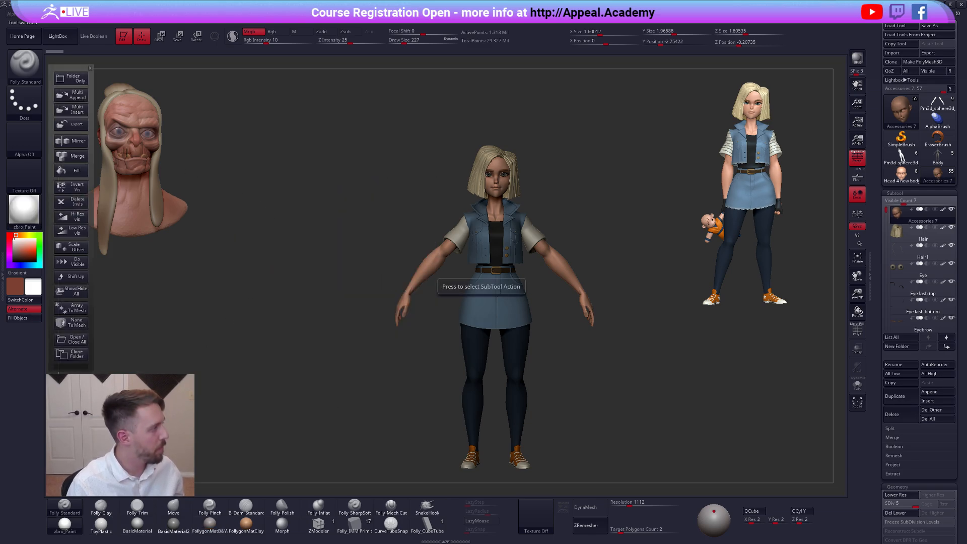
click(73, 170)
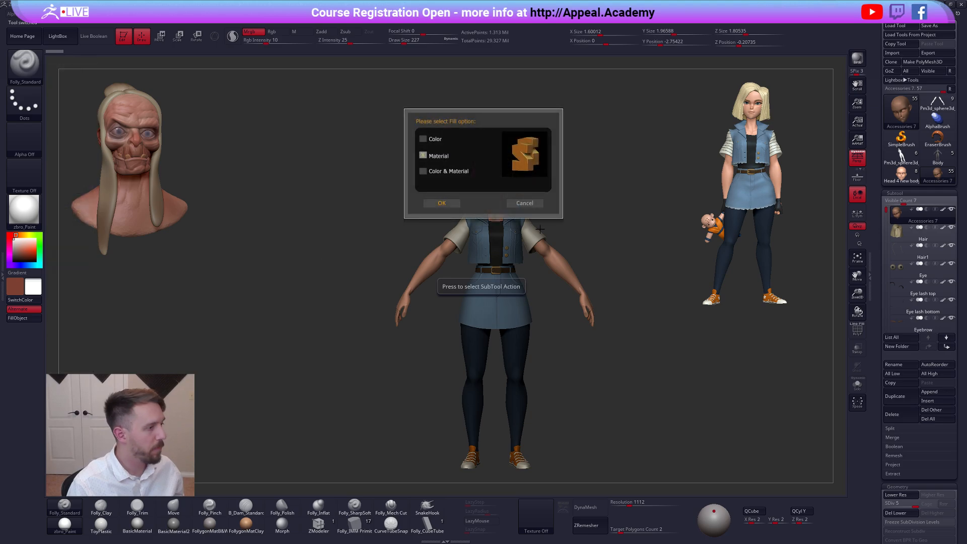
click(441, 203)
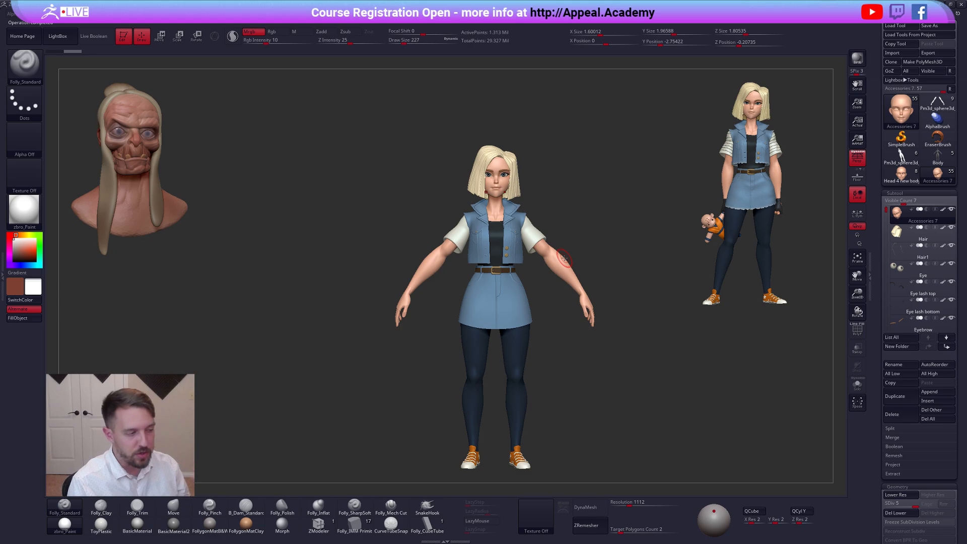
Examine the clothed character's full body from the front and make the denim skirt the active subtool
mouse_move(537, 195)
alt+mouse_down()
mouse_move(524, 179)
mouse_move(529, 188)
alt+mouse_up()
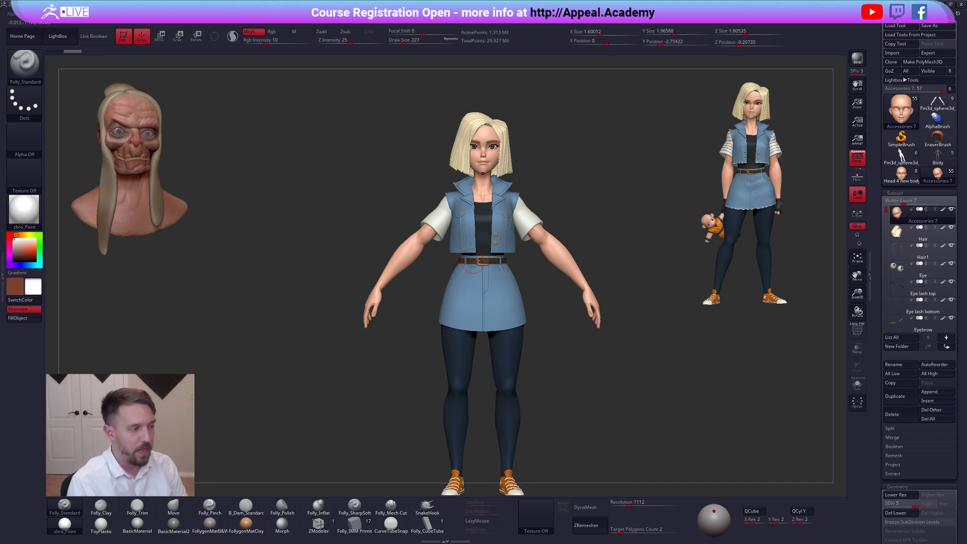
right_drag(512, 236, 609, 216)
alt+right_drag(615, 263, 606, 247)
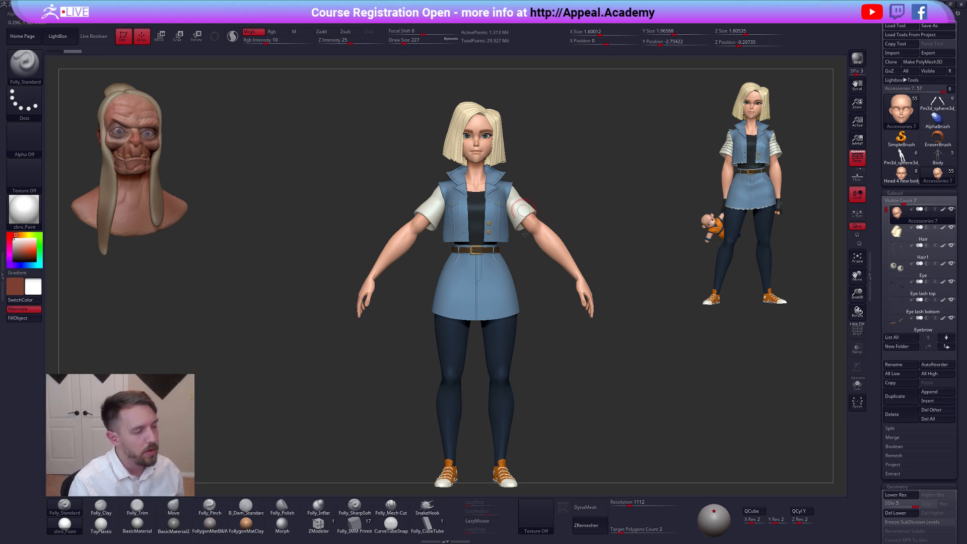
ctrl+right_drag(583, 230, 566, 209)
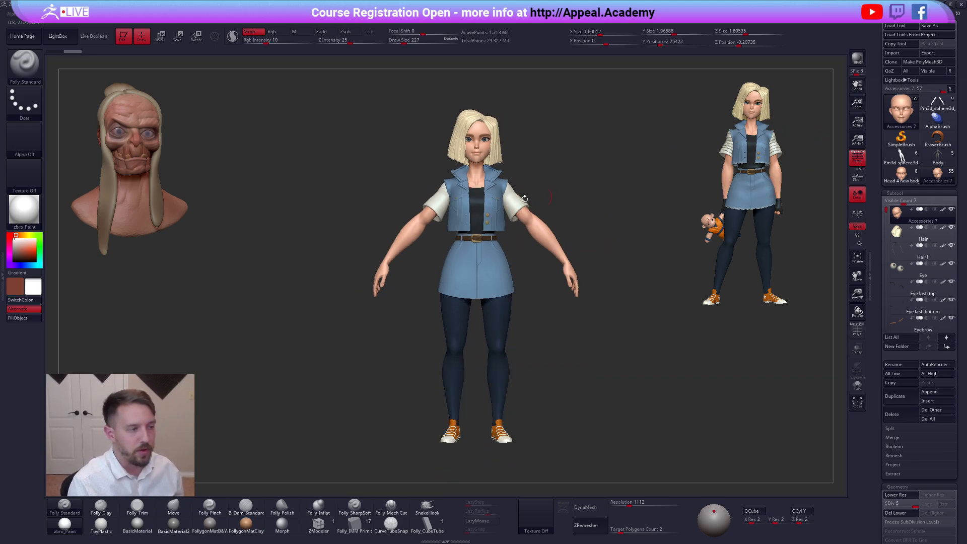
mouse_move(492, 225)
right_down()
mouse_move(544, 220)
mouse_move(498, 232)
right_up()
alt+click(497, 261)
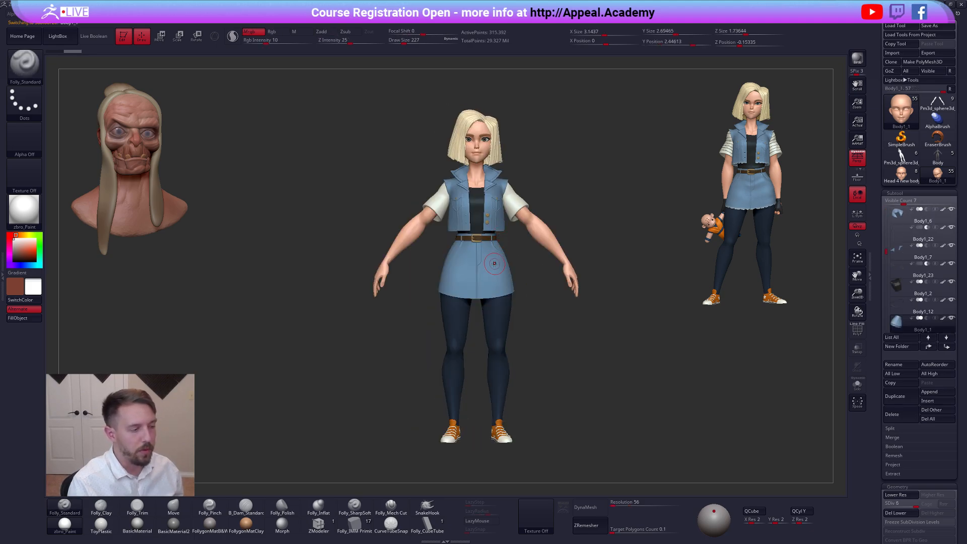
Display the skirt's wireframe, lower it five subdivision levels and inspect its topology in solo mode
key(shift+f)
right_drag(477, 240, 508, 267)
key(shift+d)
key(shift+d)
key(shift+d)
key(shift+d)
key(shift+d)
mouse_move(583, 276)
right_down()
mouse_move(571, 211)
mouse_move(585, 323)
mouse_move(566, 268)
mouse_move(569, 237)
right_up()
key(alt+s)
Raise the skirt back up five subdivision levels and turn off the wireframe display
key(d)
key(d)
key(d)
key(d)
key(d)
key(shift+f)
mouse_move(560, 273)
ctrl+right_down()
mouse_move(544, 252)
mouse_move(548, 280)
ctrl+right_up()
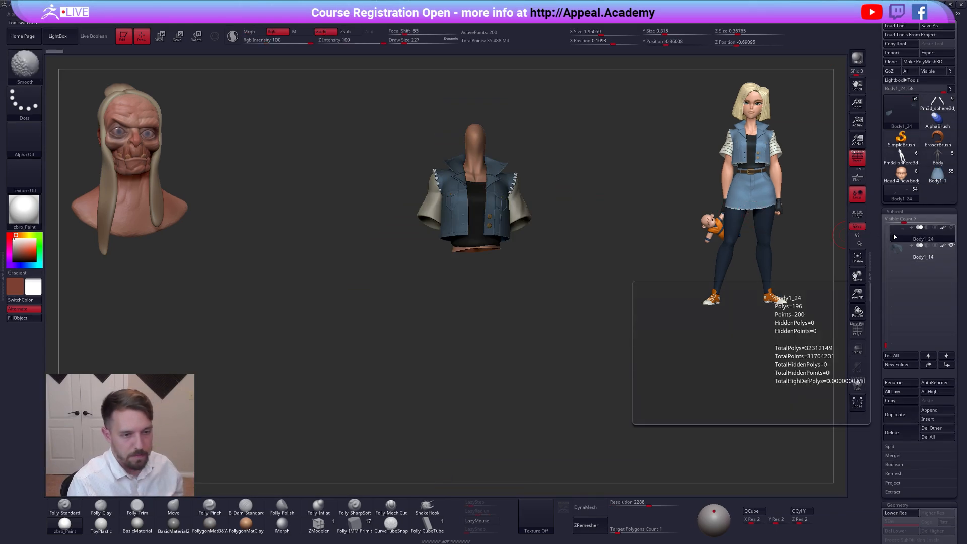
Fill the visible subtools of the posed character, doll and round stand with the zbro_Paint material
ctrl+right_drag(577, 228, 572, 218)
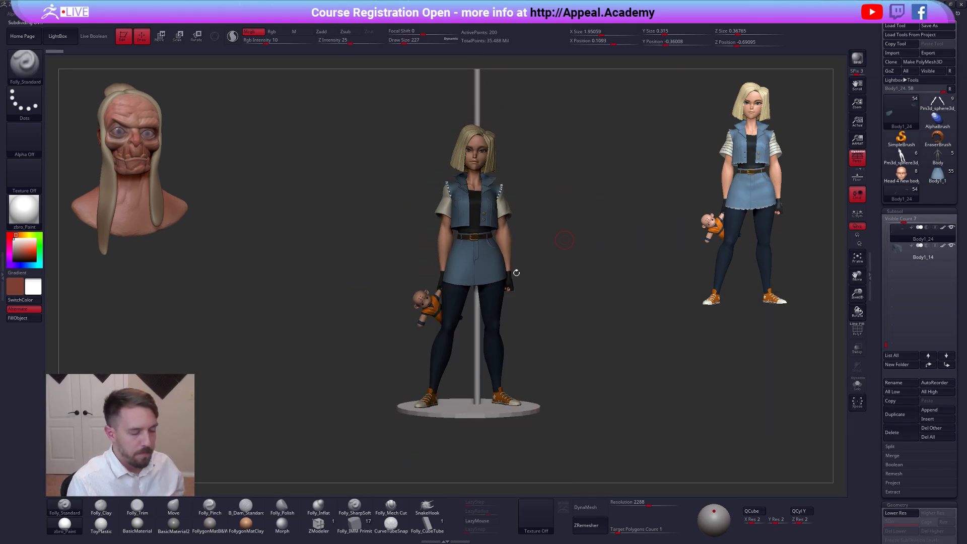
key(space)
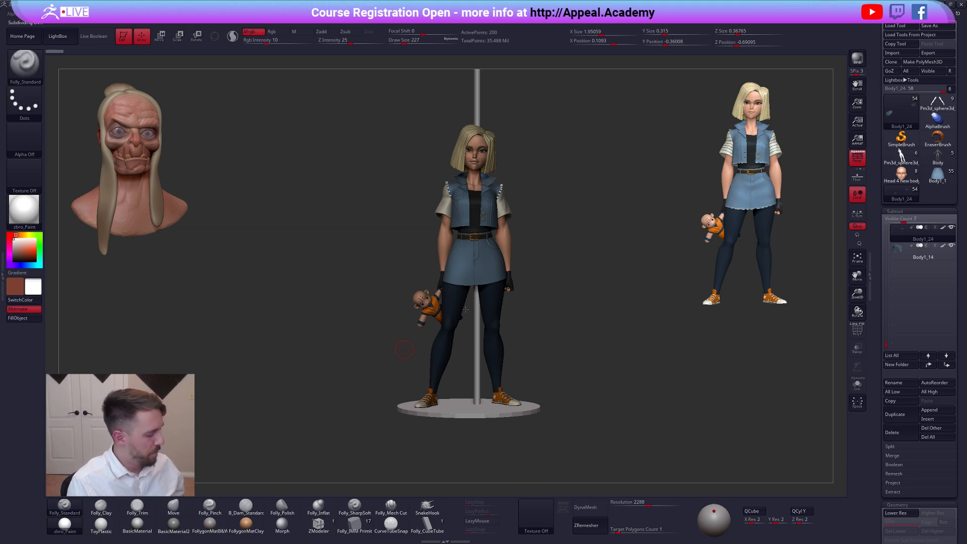
key(space)
click(571, 342)
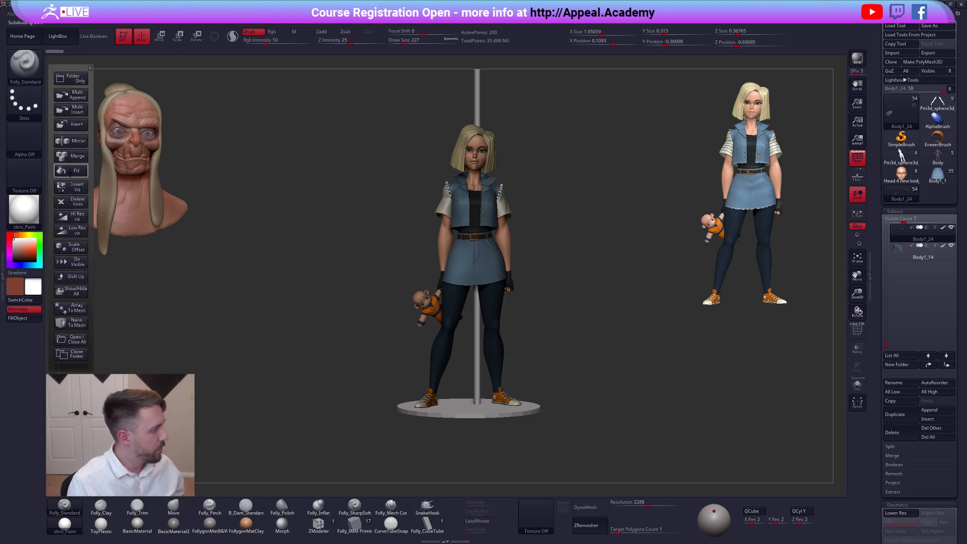
click(75, 172)
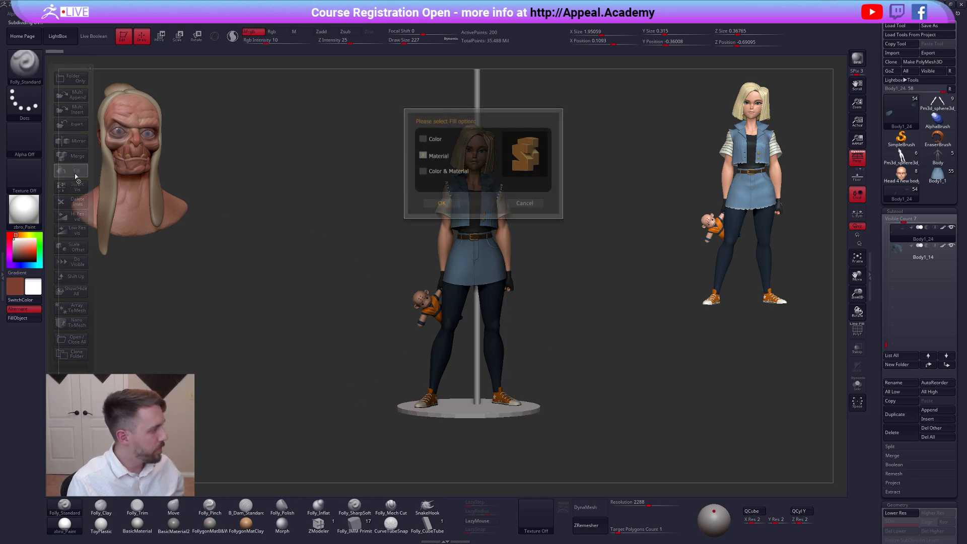
click(441, 203)
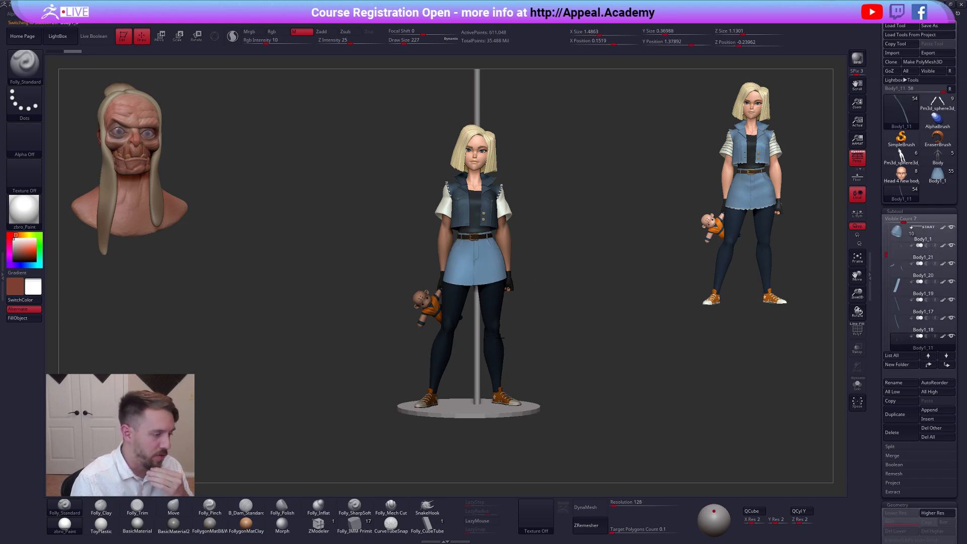
key(Down)
key(Down)
key(Down)
key(Down)
key(Down)
key(Down)
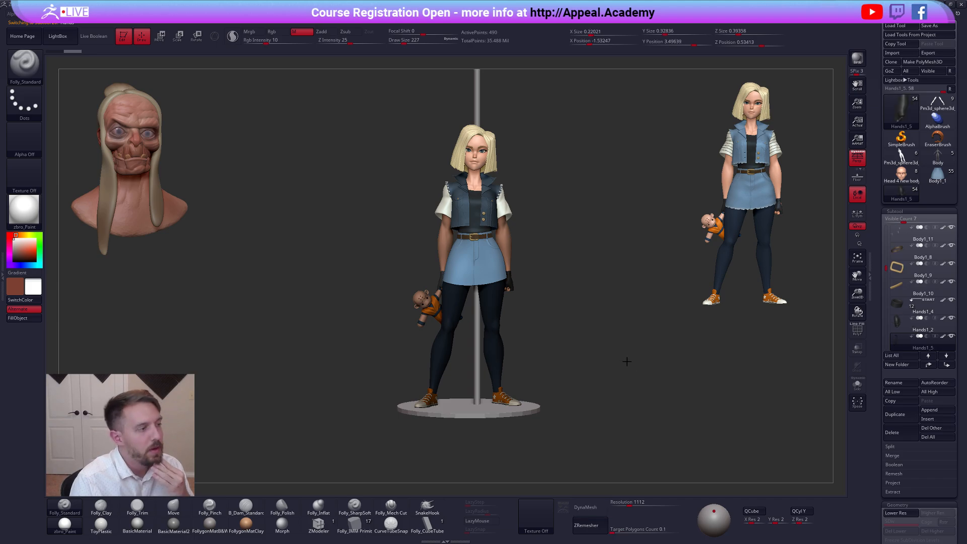
key(Down)
key(Down)
key(Down)
key(Down)
key(Down)
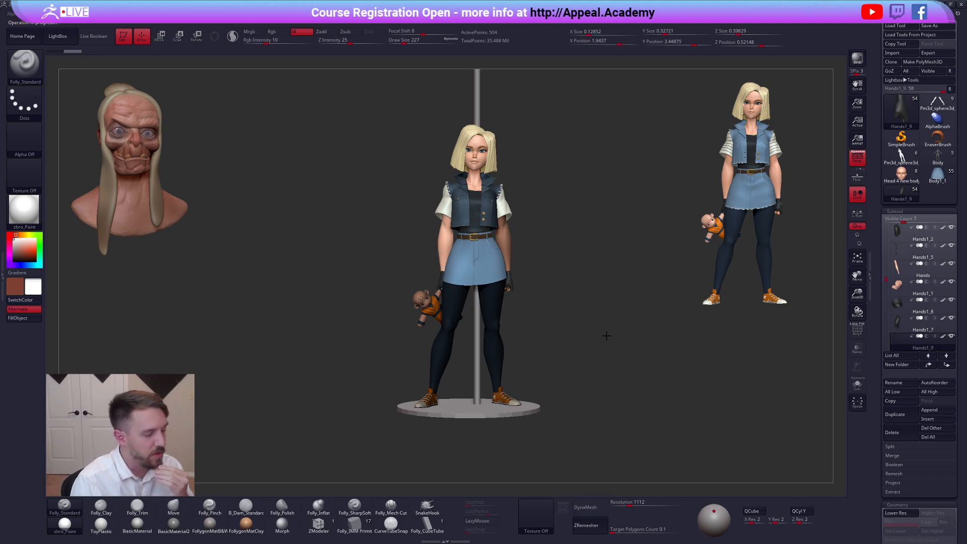
key(Down)
key(Down)
key(Down)
key(Down)
key(Down)
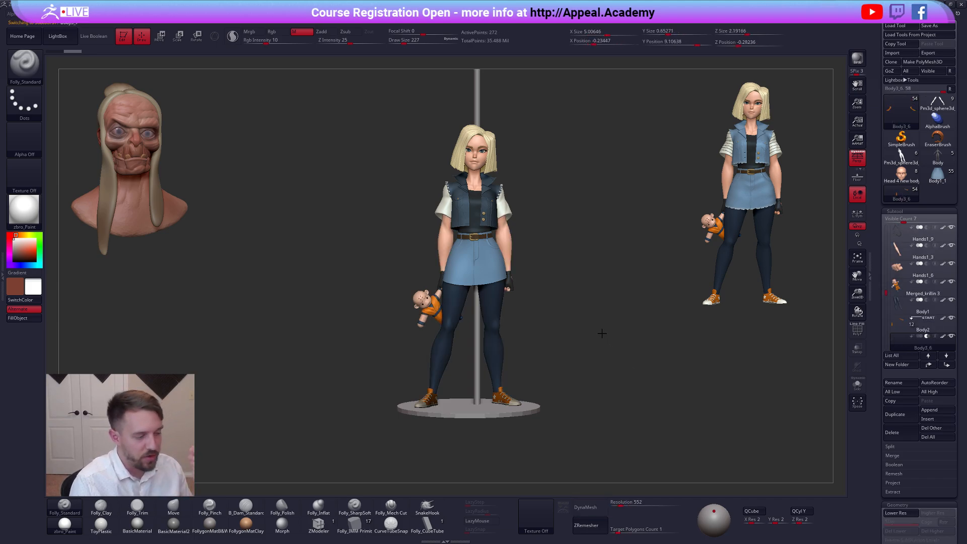
key(Down)
key(Down)
key(Down)
key(Down)
key(Down)
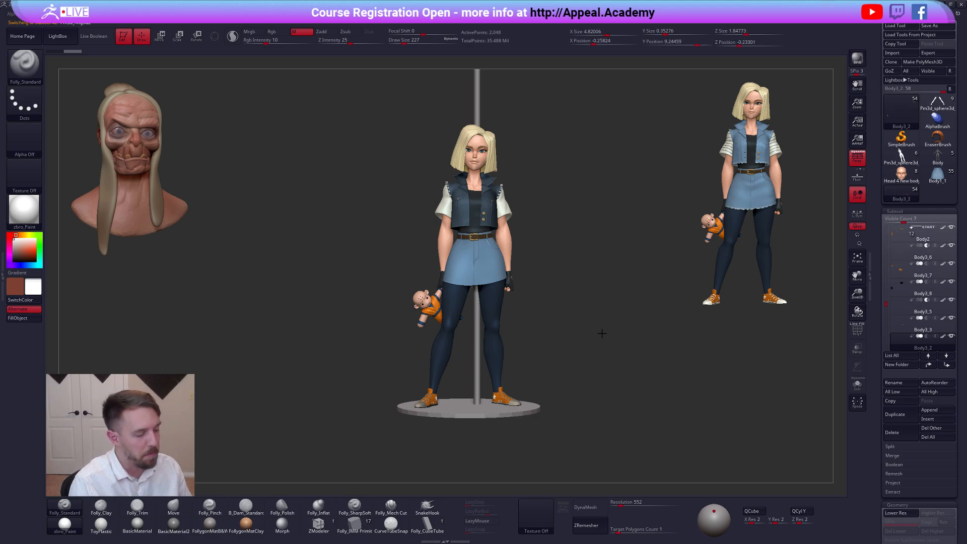
key(Down)
key(Down)
key(Down)
key(Down)
key(Down)
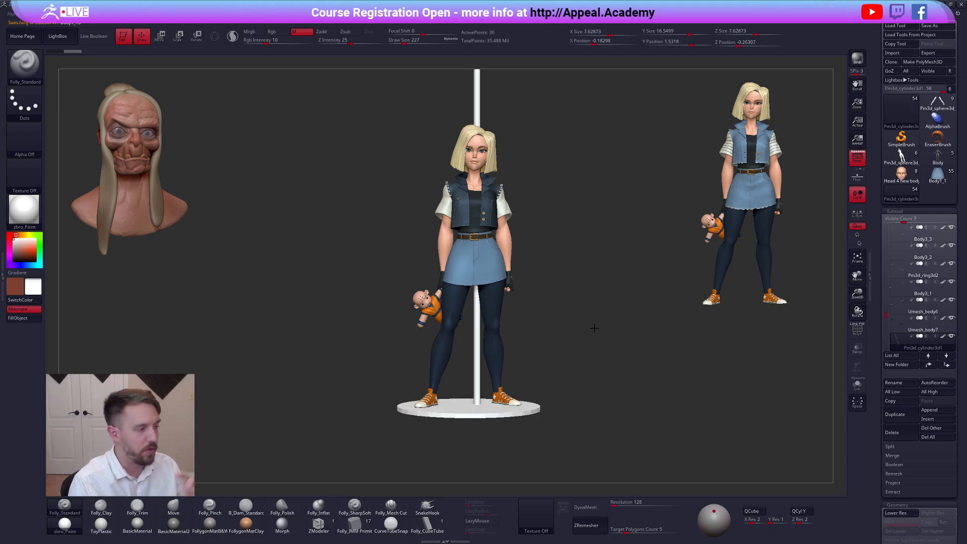
key(Down)
key(Down)
key(Down)
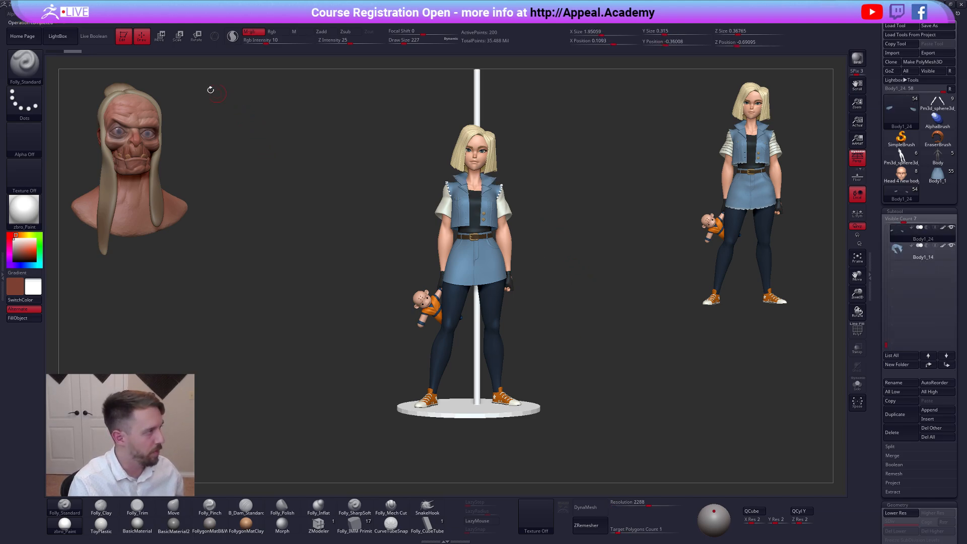
Examine the posed character on its stand from the front
click(105, 43)
alt+right_drag(470, 223, 542, 302)
ctrl+right_drag(520, 265, 532, 291)
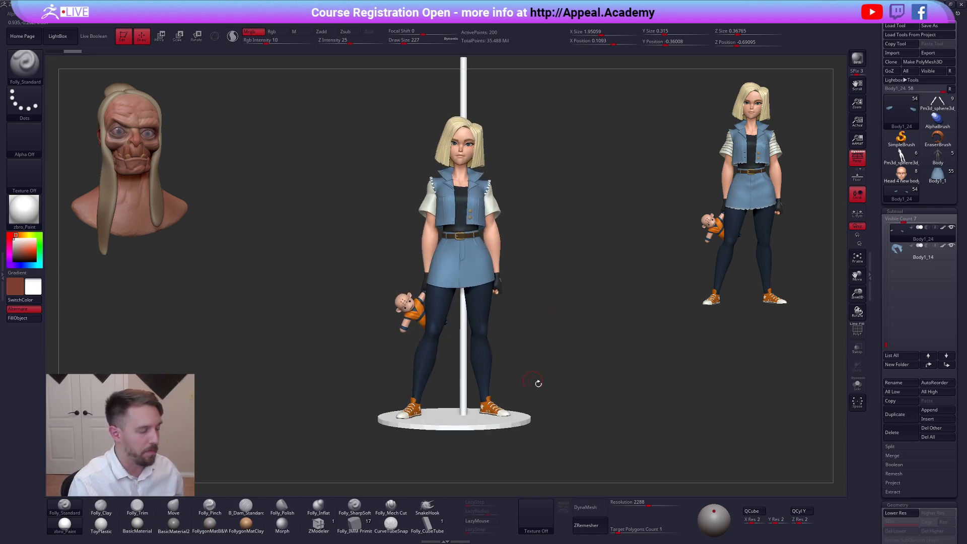
mouse_move(566, 333)
right_down()
mouse_move(526, 336)
mouse_move(559, 331)
right_up()
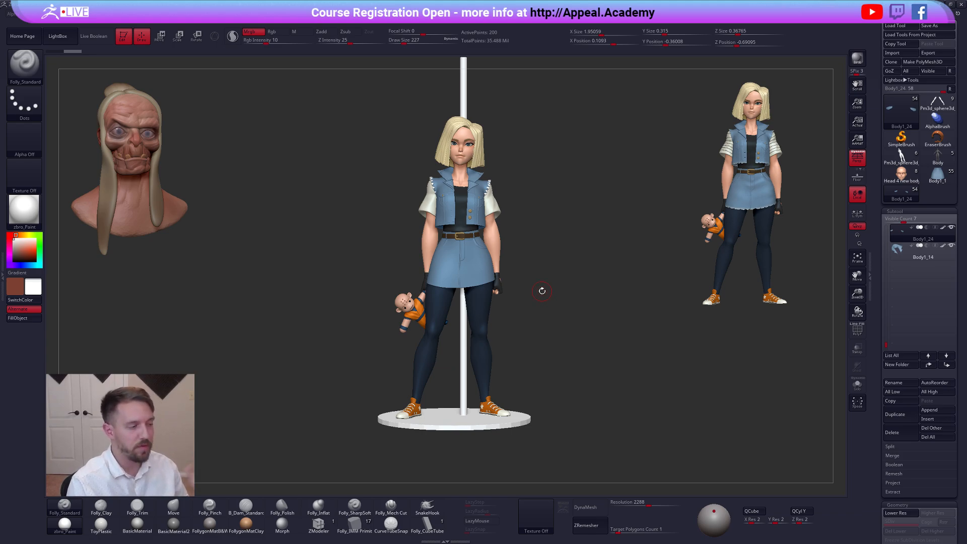
Switch to the finished posed character tool, Body1_9, and examine it from the front and back
click(901, 111)
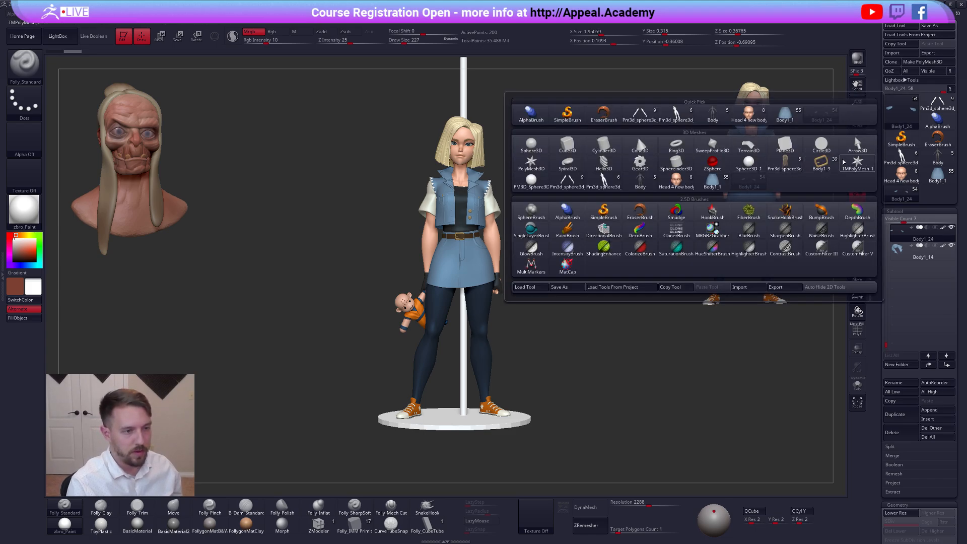
click(820, 163)
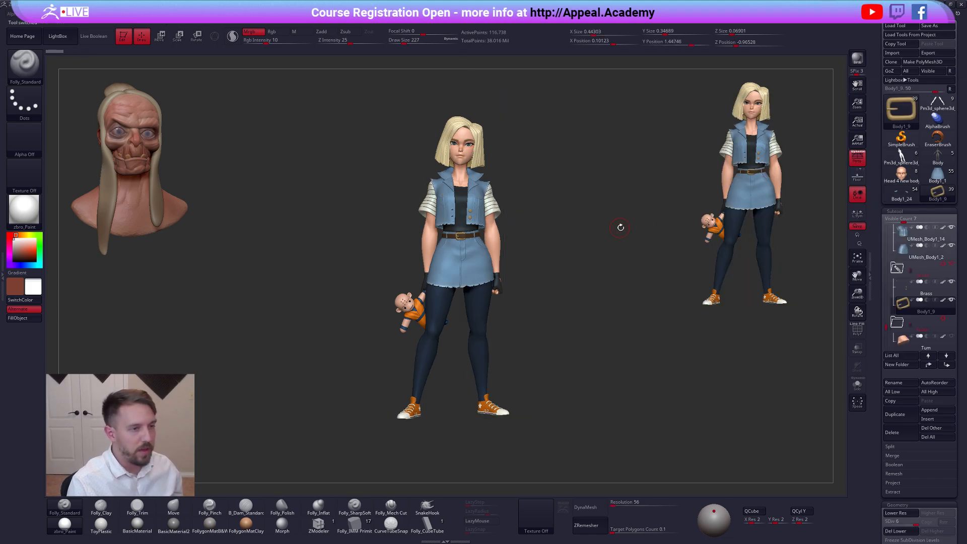
alt+drag(576, 217, 581, 260)
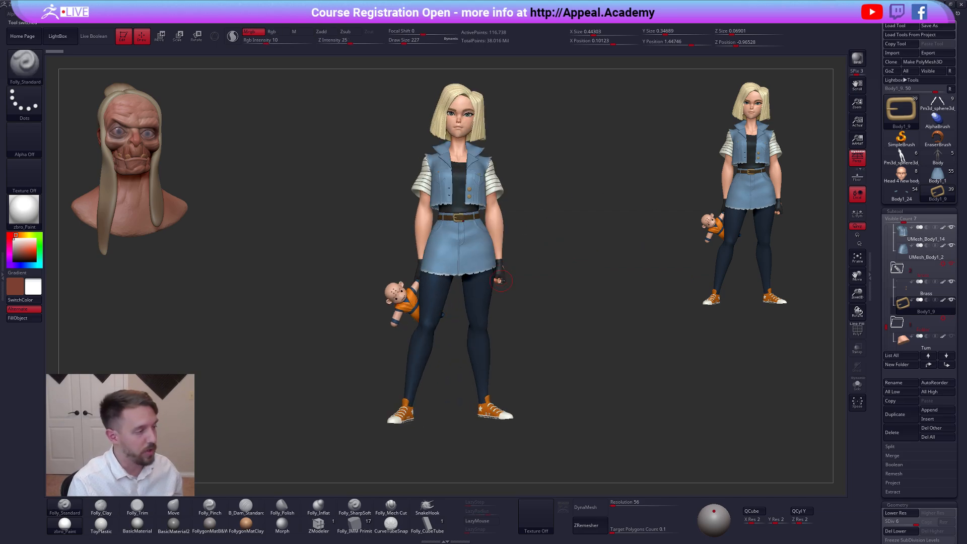
drag(558, 282, 442, 285)
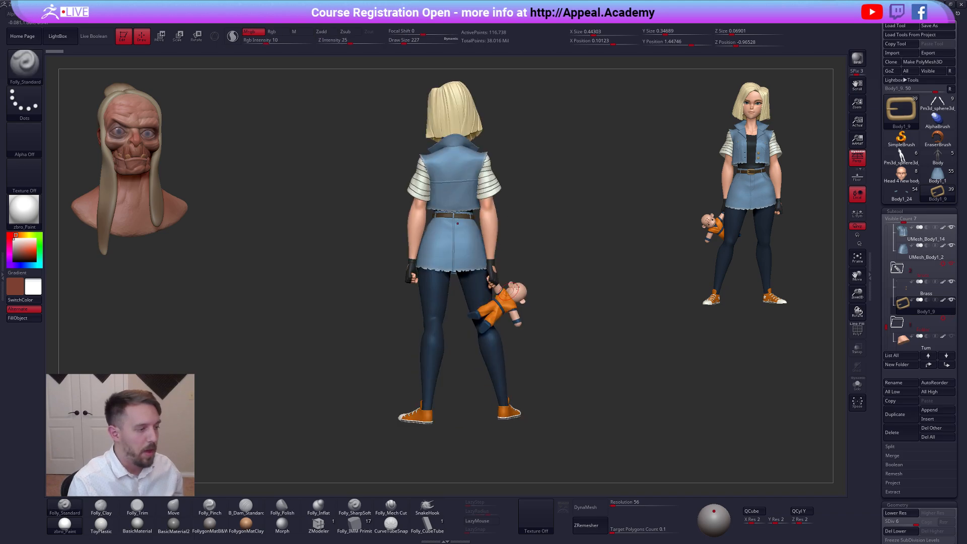
drag(528, 322, 418, 318)
Make the doll in the character's hand the active subtool and frame the whole figure
alt+click(396, 297)
ctrl+right_drag(404, 308, 482, 302)
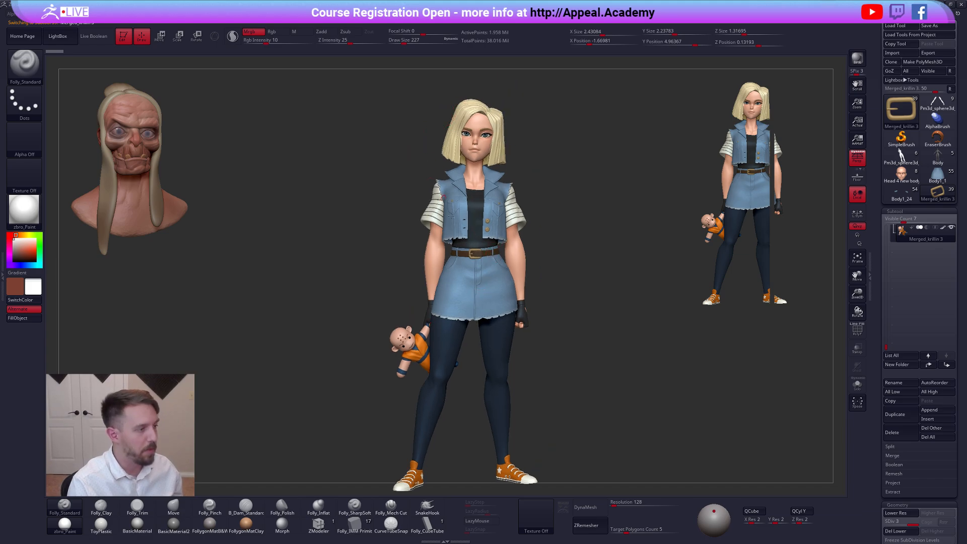
ctrl+right_drag(532, 228, 542, 190)
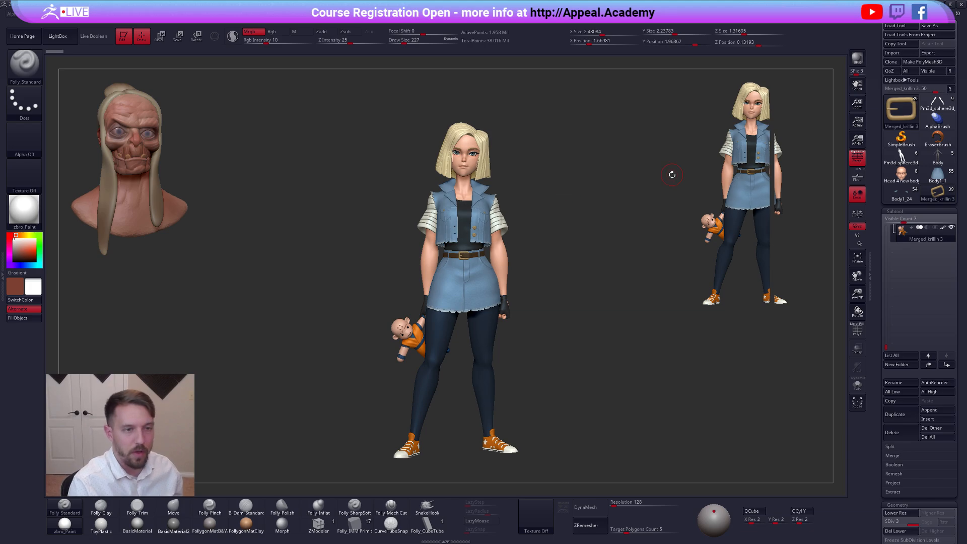
Switch to the long-haired old man's bust tool and make its head the active subtool
mouse_move(895, 117)
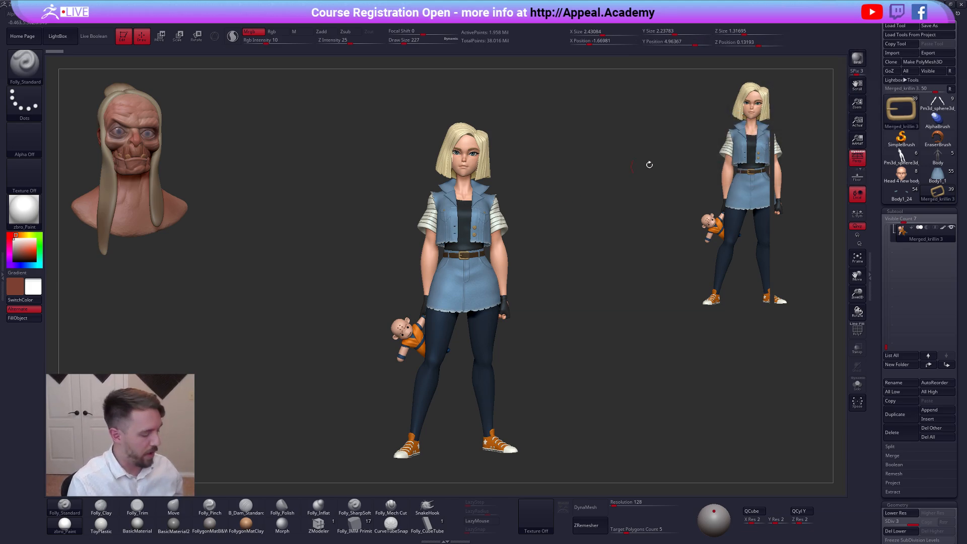
click(900, 108)
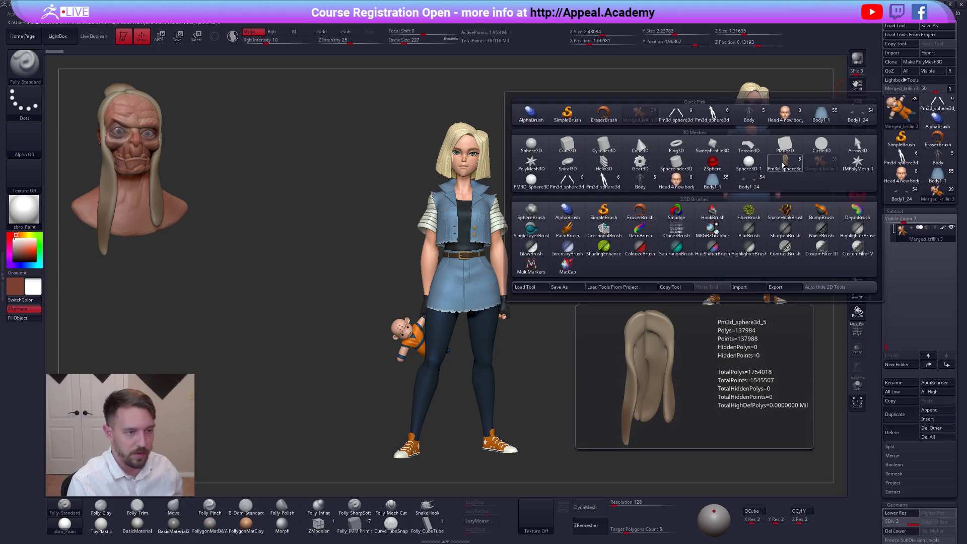
click(783, 165)
mouse_move(466, 211)
ctrl+right_down()
mouse_move(526, 269)
mouse_move(531, 243)
mouse_move(514, 234)
mouse_move(528, 265)
ctrl+right_up()
alt+click(496, 237)
key(4)
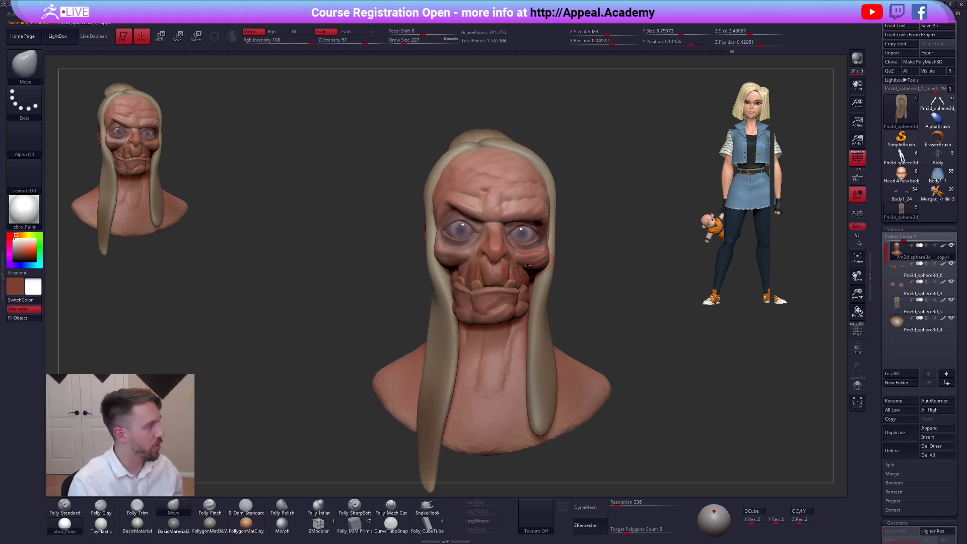
Choose the Folly_Mech Cut brush, isolate the head in solo mode and set the draw size to 68
click(391, 506)
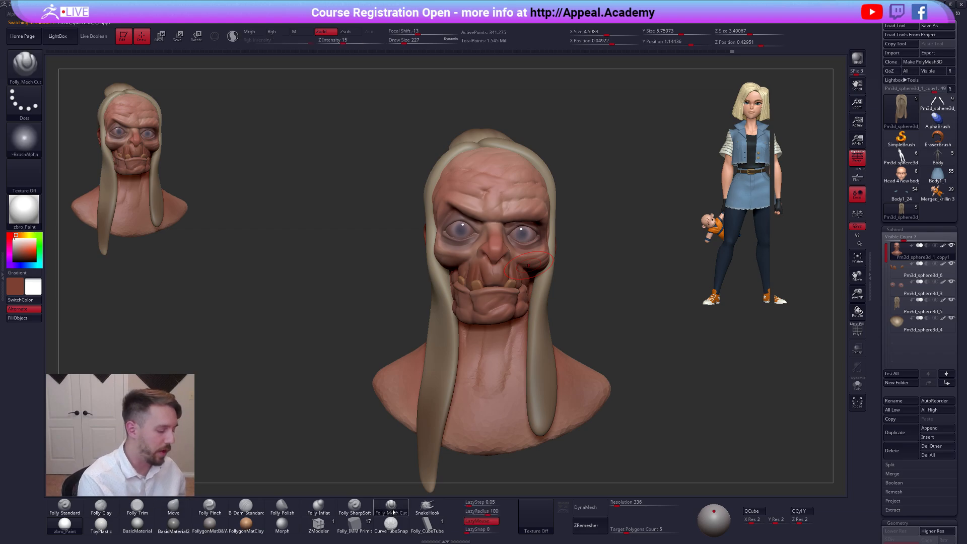
mouse_move(478, 297)
right_down()
mouse_move(485, 260)
mouse_move(519, 307)
right_up()
key(alt+s)
key(space)
drag(505, 280, 491, 266)
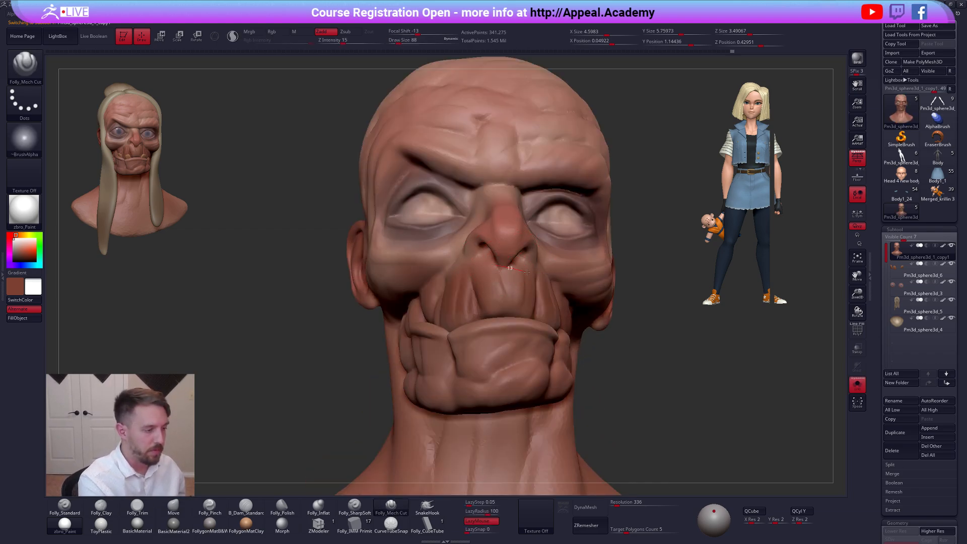
Set the brush draw size to 61, go over the folds around the nose and mouth, and toggle solo mode off
mouse_move(530, 272)
right_down()
mouse_move(544, 263)
mouse_move(518, 268)
mouse_move(539, 246)
right_up()
key(space)
drag(529, 260, 526, 260)
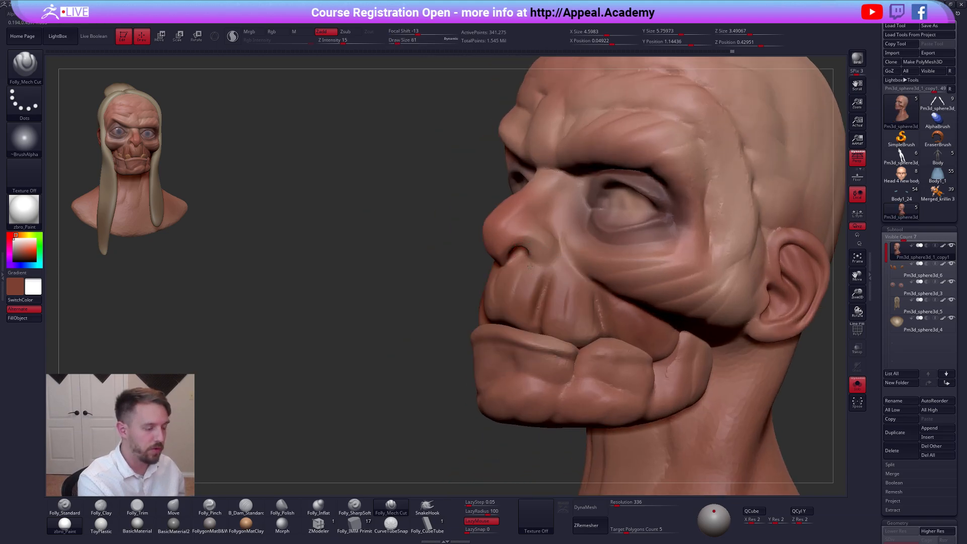
right_drag(506, 259, 526, 258)
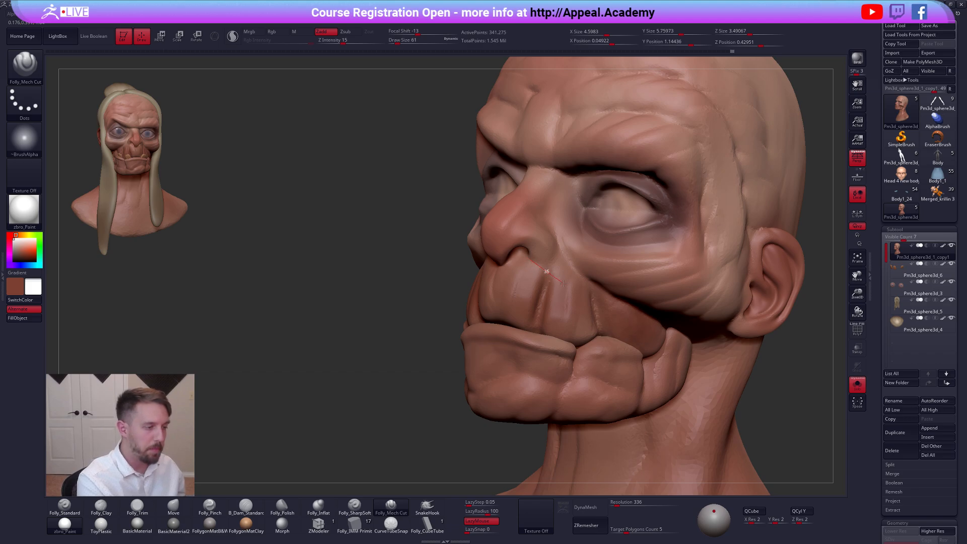
drag(578, 242, 532, 201)
key(alt+s)
ctrl+right_drag(629, 337, 639, 375)
right_drag(639, 376, 600, 326)
Switch to the web browser showing the Appeal Academy home page
key(alt+Tab)
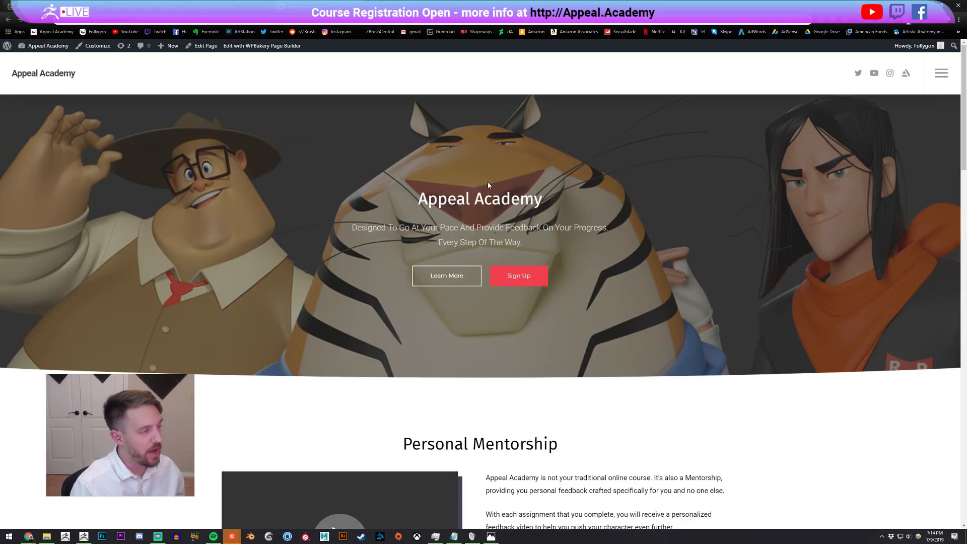
Shrink the browser window, highlight the appeal.academy address and minimize the browser to return to ZBrush
drag(477, 7, 475, 55)
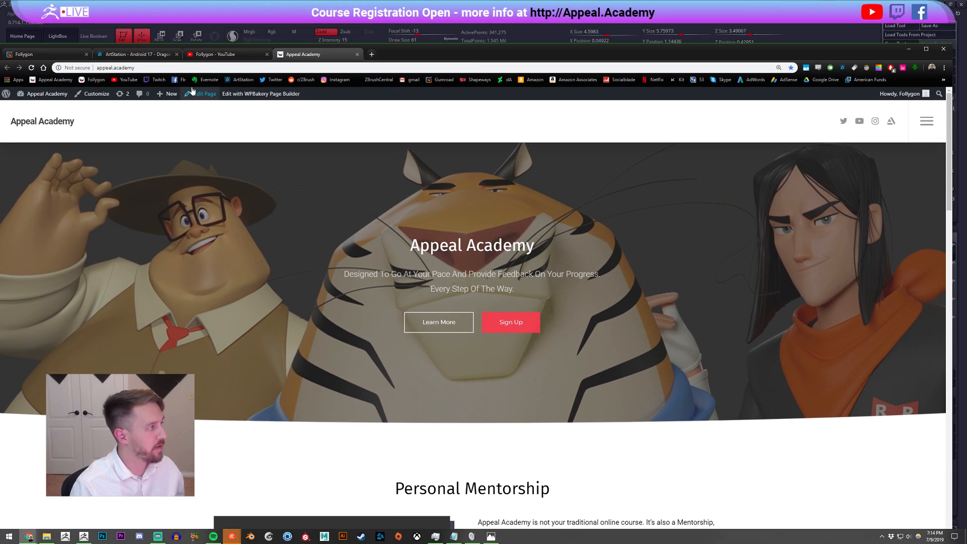
click(173, 68)
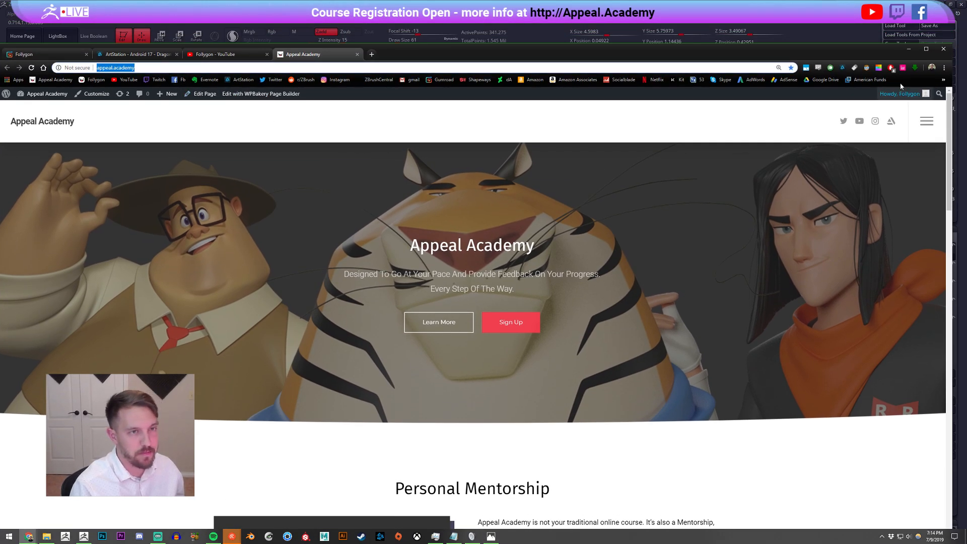
click(908, 49)
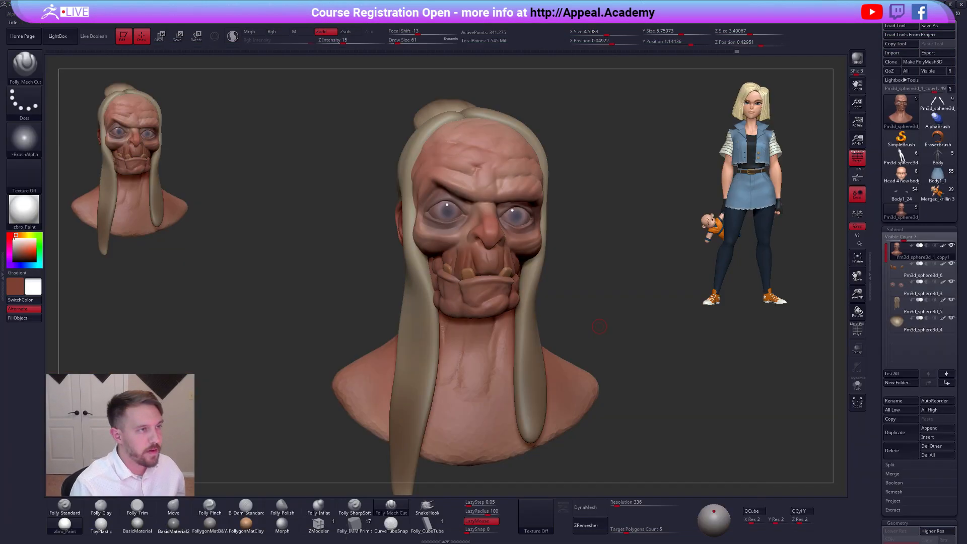
Isolate the head in solo mode and sculpt the cheek beside the nose with the Folly_Mech Cut brush
key(alt+s)
ctrl+right_drag(472, 223, 498, 309)
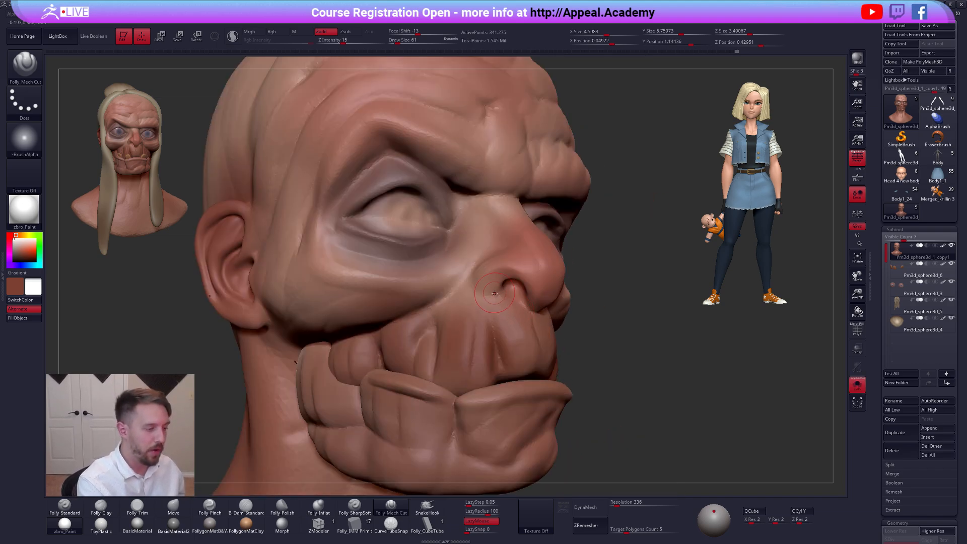
mouse_move(461, 303)
mouse_down()
mouse_move(450, 273)
mouse_move(466, 241)
mouse_move(522, 241)
mouse_up()
ctrl+right_drag(535, 261, 590, 330)
key(alt+s)
drag(590, 330, 559, 321)
key(alt+s)
Set the draw size to 113, shape the cheekbone below the character's left eye and smooth the cheek
key(space)
drag(592, 290, 596, 290)
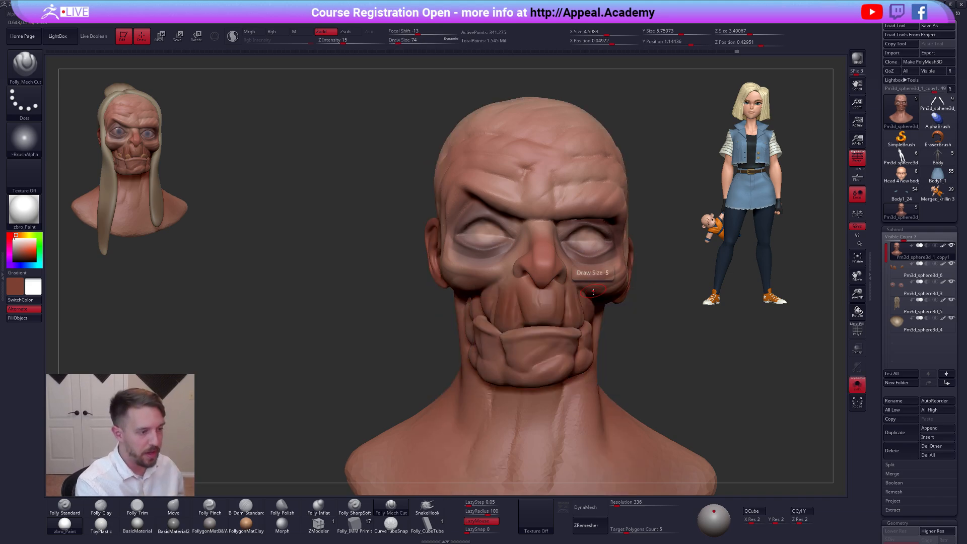
right_drag(596, 322, 546, 322)
key(space)
drag(575, 290, 578, 289)
right_drag(578, 290, 568, 282)
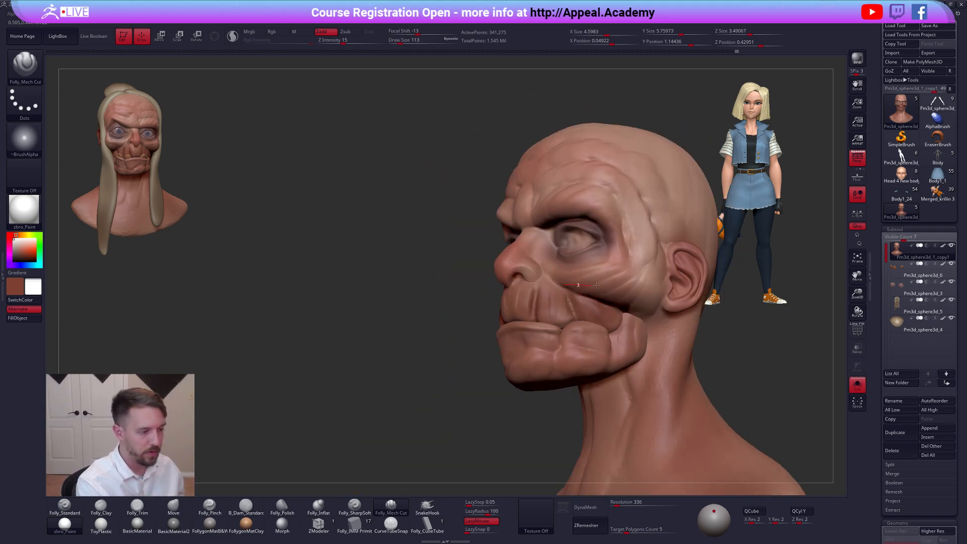
drag(645, 284, 650, 256)
right_drag(560, 295, 584, 283)
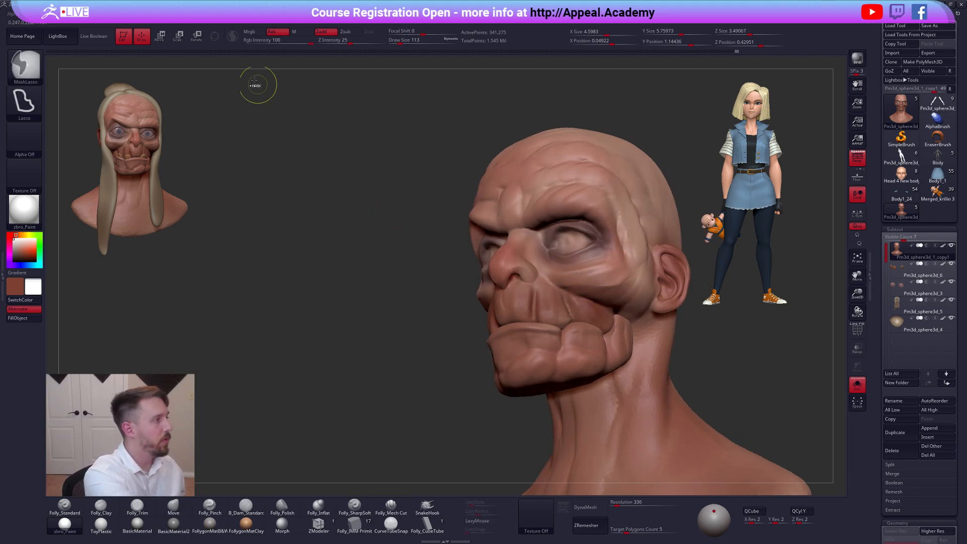
drag(586, 263, 600, 293)
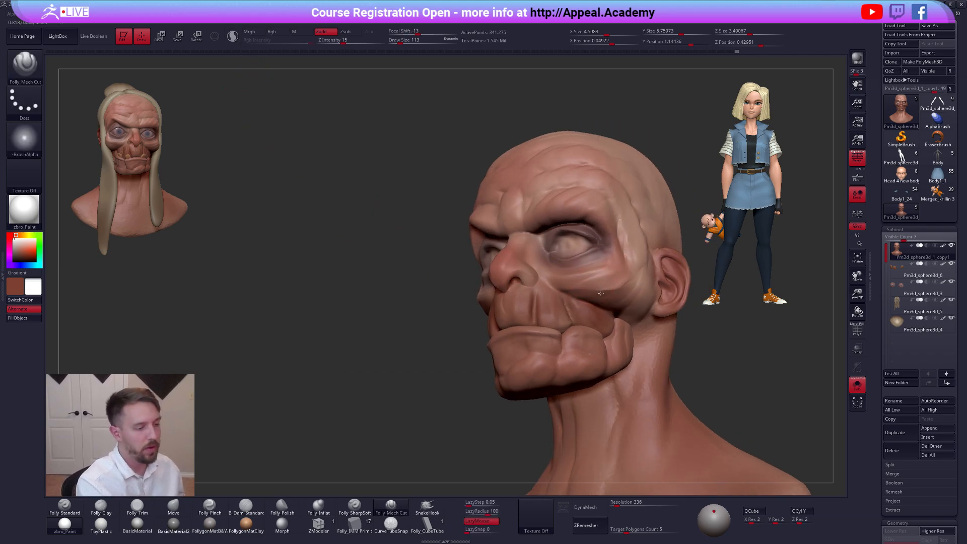
ctrl+right_drag(600, 293, 597, 317)
shift+drag(584, 280, 563, 286)
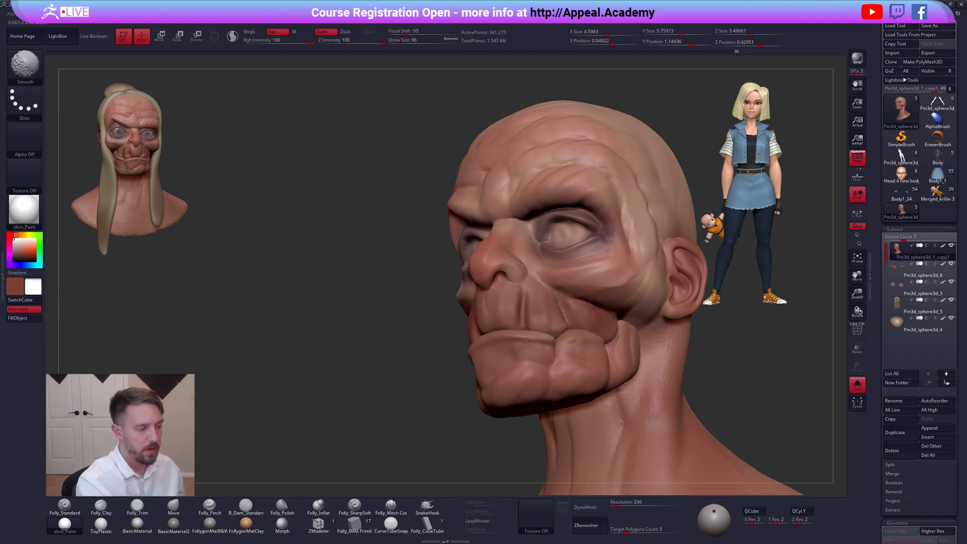
Smooth the cheek below the character's right eye and compare the head with and without solo mode
right_drag(609, 287, 694, 283)
right_drag(353, 288, 497, 279)
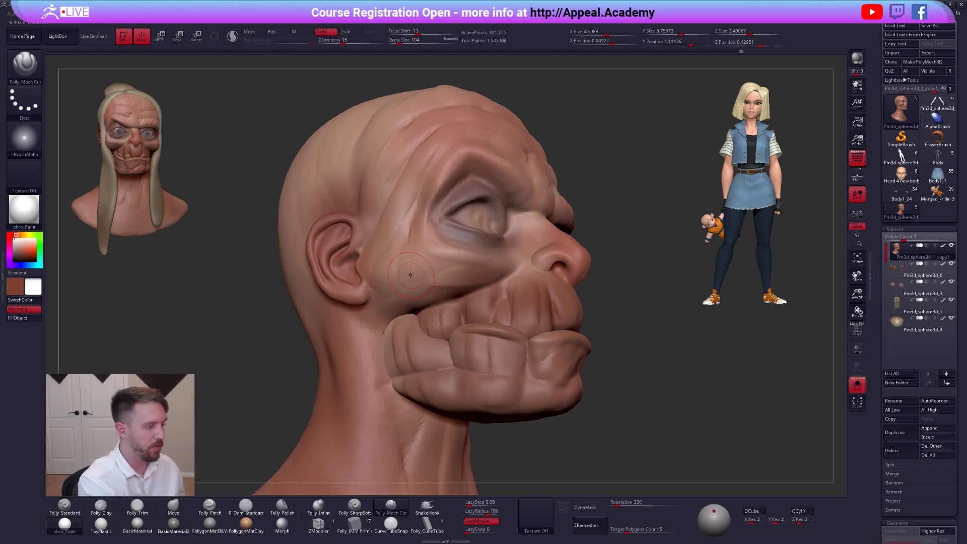
key(shift)
shift+drag(442, 282, 483, 288)
right_drag(509, 290, 491, 291)
mouse_move(491, 290)
ctrl+right_down()
mouse_move(484, 308)
mouse_move(442, 309)
mouse_move(435, 328)
ctrl+right_up()
key(alt+s)
key(alt+s)
key(shift)
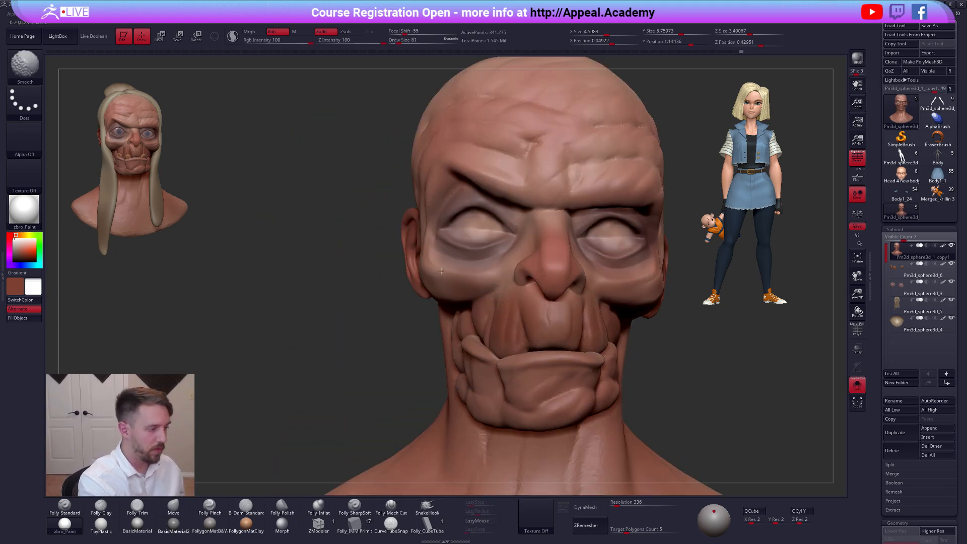
Carve creases under the character's left eye with the Folly_SharpSoft brush at draw size 74, turning solo mode off
mouse_move(488, 275)
right_down()
mouse_move(533, 305)
mouse_move(492, 353)
right_up()
key(space)
drag(523, 303, 520, 302)
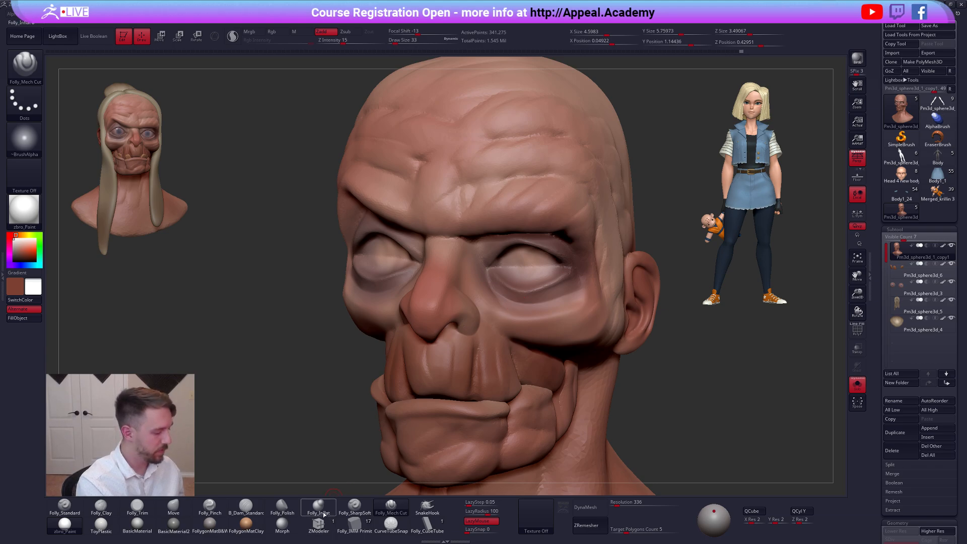
click(324, 512)
click(354, 505)
key(space)
drag(502, 317, 505, 315)
right_drag(505, 313, 496, 293)
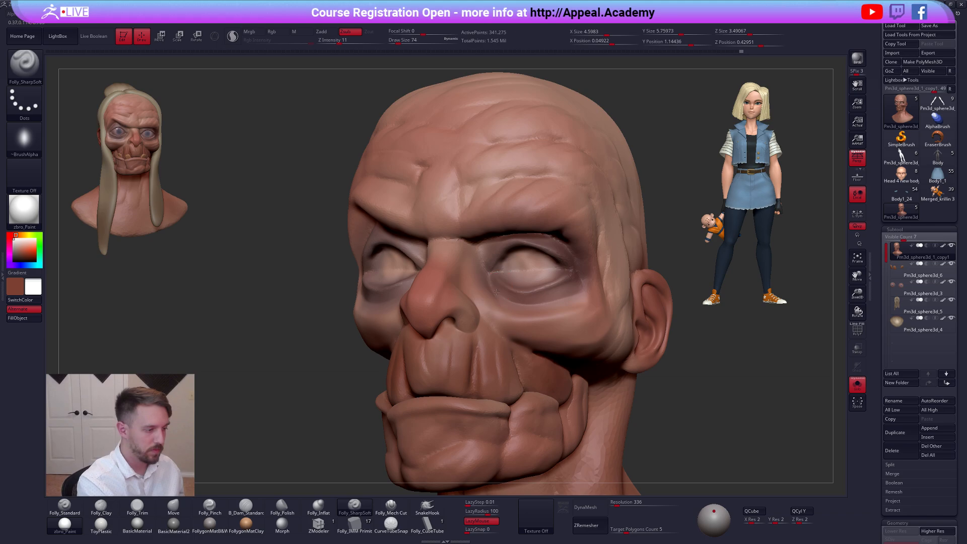
drag(547, 313, 599, 280)
key(shift+s)
right_drag(540, 312, 506, 298)
mouse_move(540, 320)
mouse_down()
mouse_move(598, 296)
mouse_move(615, 272)
mouse_up()
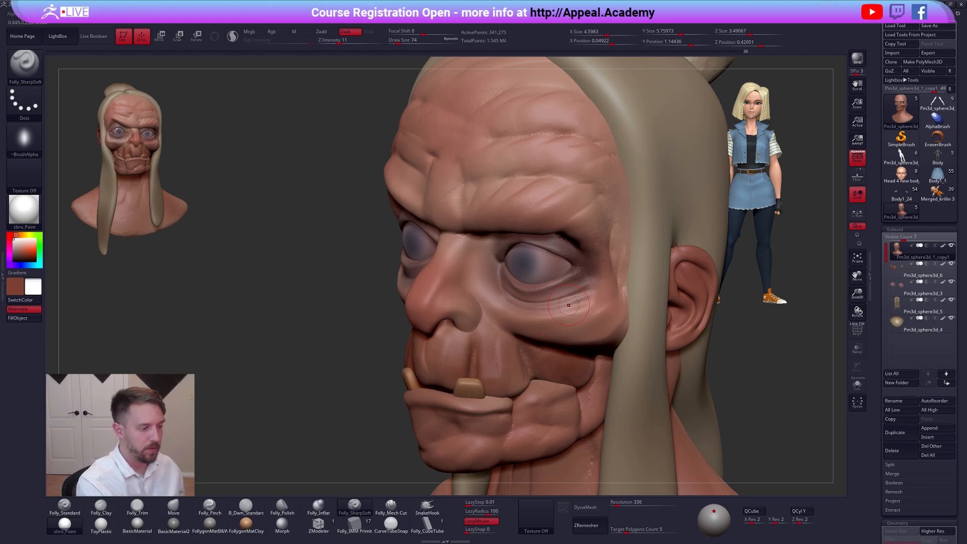
Set the draw size to 67, carve wrinkles under the character's right eye and smooth the skin below them
shift+right_drag(569, 304, 524, 305)
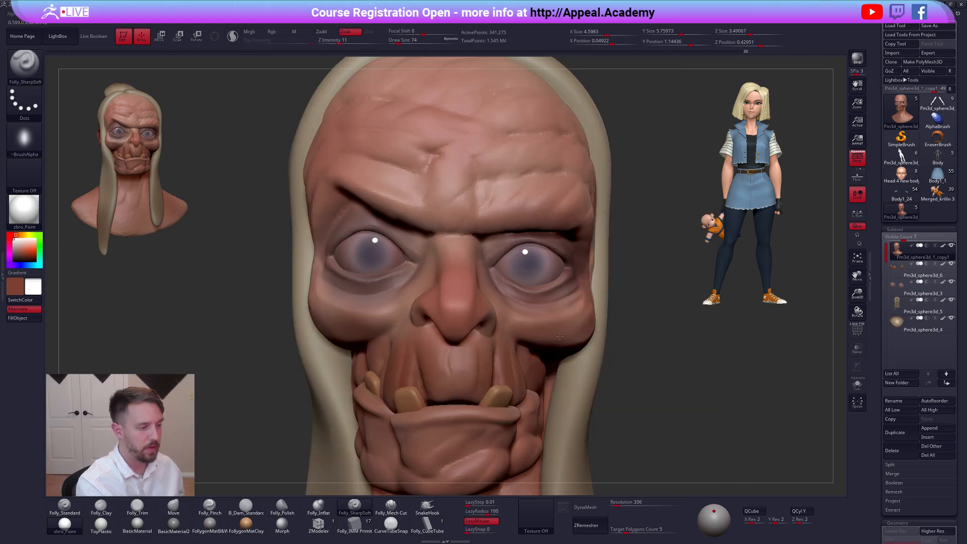
alt+right_drag(410, 299, 482, 293)
key(space)
right_drag(421, 289, 466, 275)
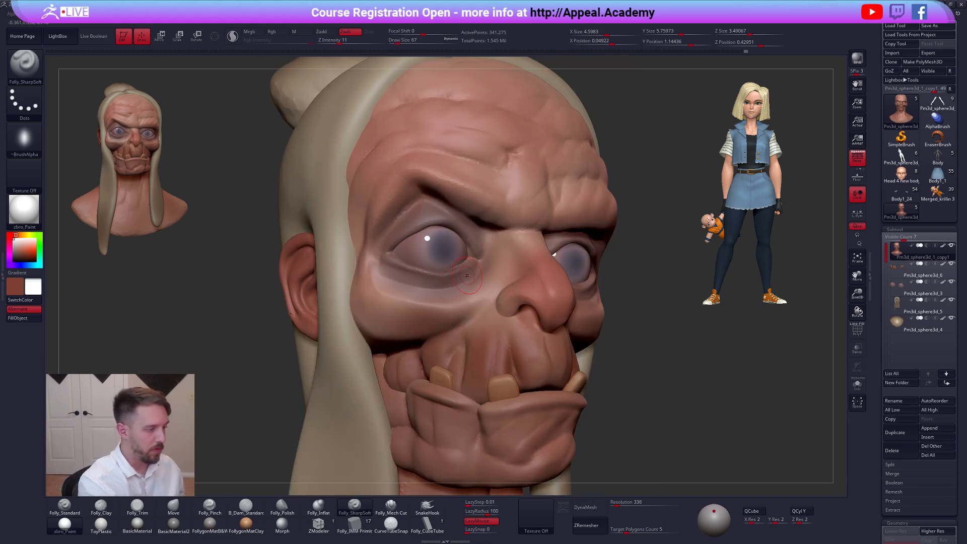
mouse_move(459, 285)
mouse_down()
mouse_move(423, 296)
mouse_move(336, 257)
mouse_up()
mouse_move(400, 306)
right_down()
mouse_move(493, 311)
mouse_move(502, 294)
right_up()
mouse_move(503, 293)
mouse_down()
mouse_move(433, 302)
mouse_move(383, 272)
mouse_up()
mouse_move(413, 303)
shift+mouse_down()
mouse_move(422, 295)
mouse_move(478, 311)
shift+mouse_up()
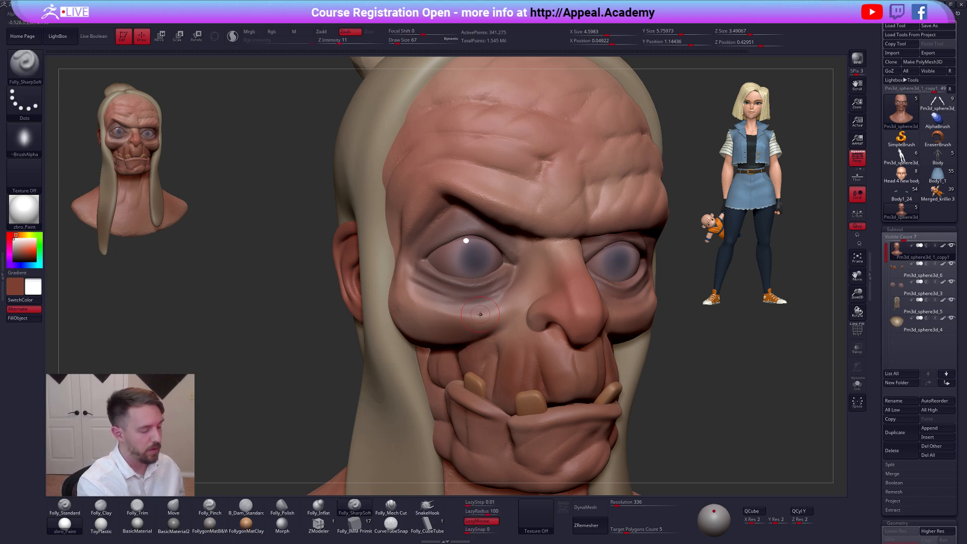
mouse_move(479, 314)
shift+right_down()
mouse_move(504, 328)
mouse_move(559, 322)
mouse_move(509, 326)
shift+right_up()
Isolate the head in solo mode and choose the Folly_Clay brush with a draw size of 104
mouse_move(552, 275)
right_down()
mouse_move(503, 251)
mouse_move(444, 247)
mouse_move(427, 222)
right_up()
key(space)
drag(518, 291, 523, 291)
right_drag(516, 276, 496, 209)
key(alt+s)
mouse_move(478, 269)
right_down()
mouse_move(473, 251)
mouse_move(476, 272)
right_up()
key(2)
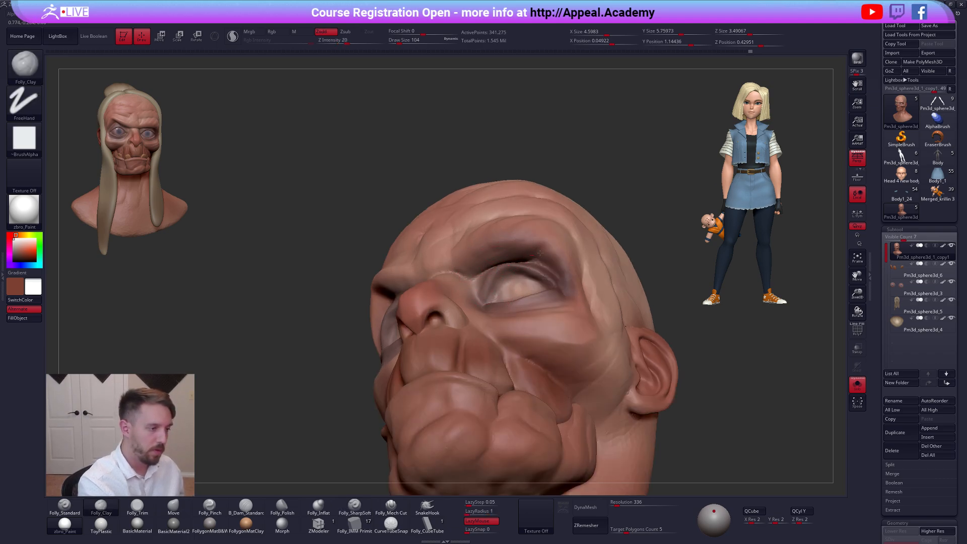
right_drag(469, 263, 456, 278)
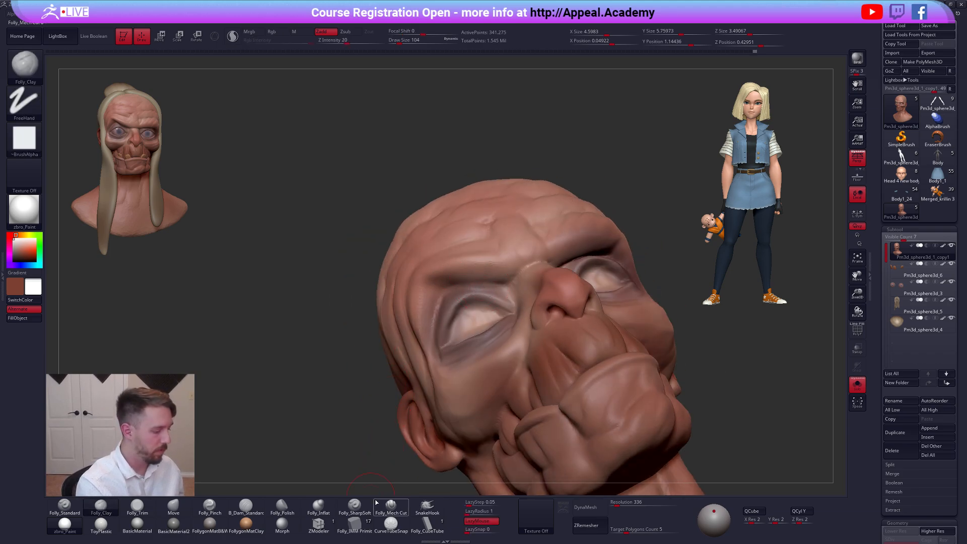
Sharpen the crease between the brow and the inner eye corner with the Folly_SharpSoft brush at draw size 67
click(354, 504)
key(space)
right_drag(492, 295, 505, 285)
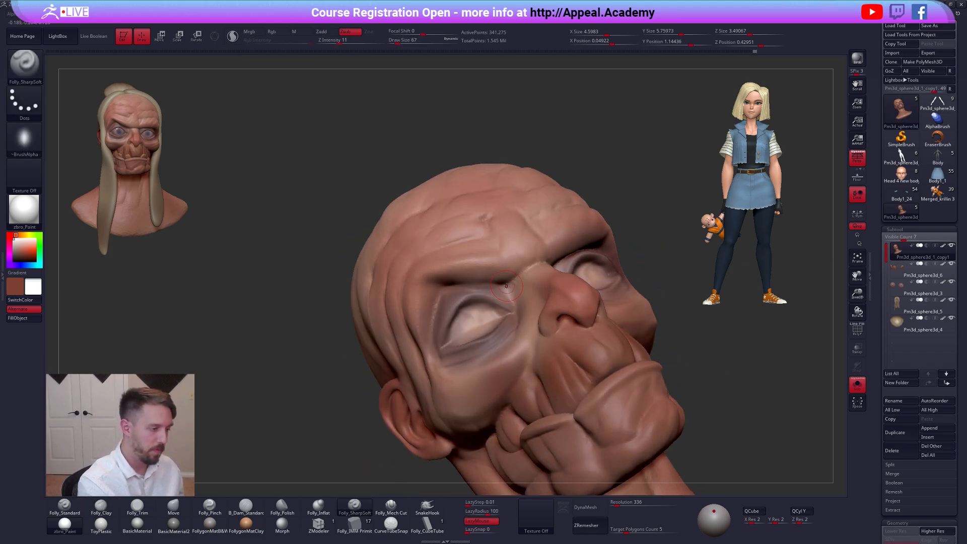
mouse_move(400, 302)
right_down()
mouse_move(477, 413)
mouse_move(594, 433)
mouse_move(634, 415)
right_up()
alt+right_drag(634, 414, 614, 339)
key(space)
drag(622, 342, 632, 342)
right_drag(633, 342, 508, 360)
mouse_move(485, 288)
ctrl+right_down()
mouse_move(408, 342)
mouse_move(481, 277)
mouse_move(464, 279)
mouse_move(466, 290)
ctrl+right_up()
Adjust the nose bridge in profile with the Move brush at draw size 113
key(b)
key(m)
key(v)
key(space)
drag(470, 260, 466, 261)
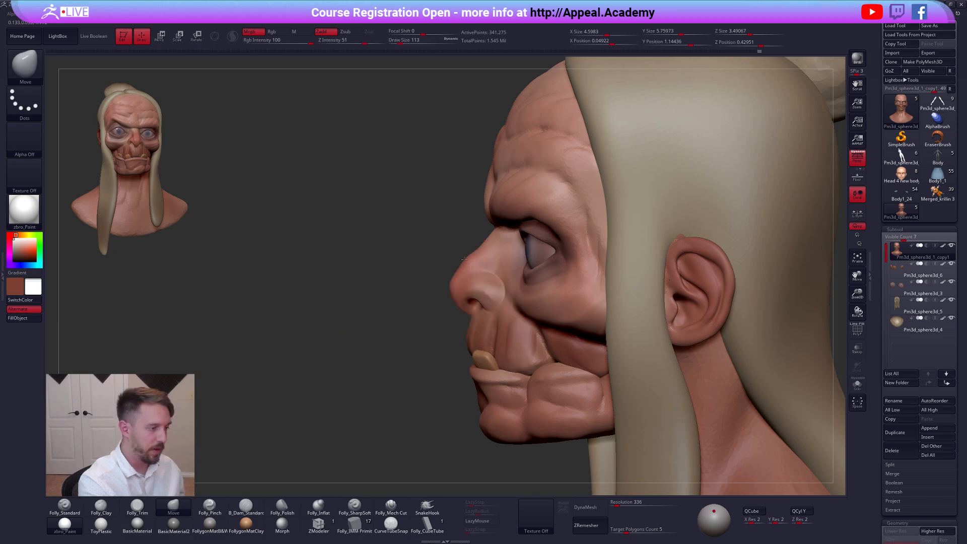
alt+right_drag(464, 261, 516, 292)
Set the draw size to 74 and smooth the nose bridge and the area around it
key(space)
drag(516, 296, 510, 296)
right_drag(438, 300, 510, 303)
shift+drag(511, 303, 509, 313)
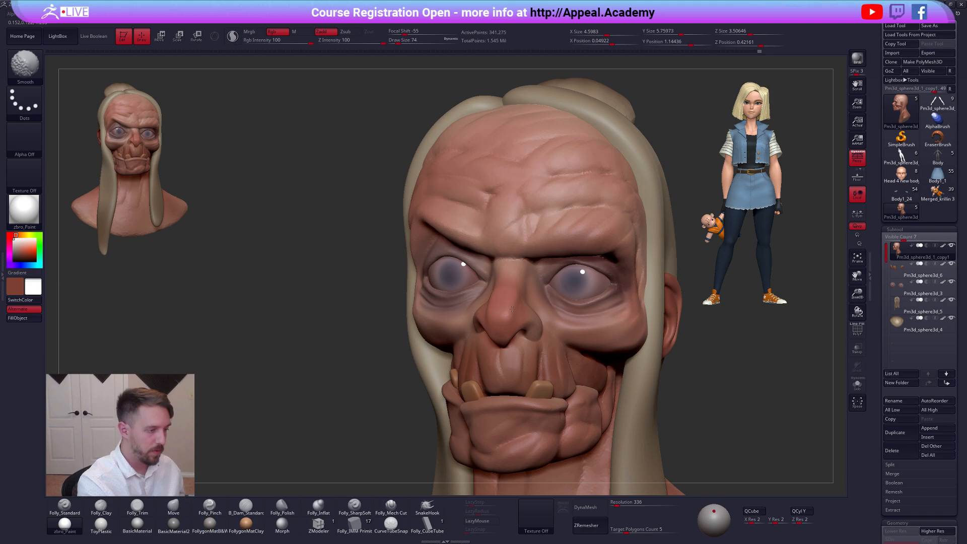
right_drag(466, 306, 492, 309)
shift+drag(492, 309, 494, 316)
right_drag(549, 307, 516, 301)
Choose the Folly_Standard brush, keep Zadd active and turn off its Mrgb colour for work on the nose
key(b)
key(s)
key(t)
click(322, 31)
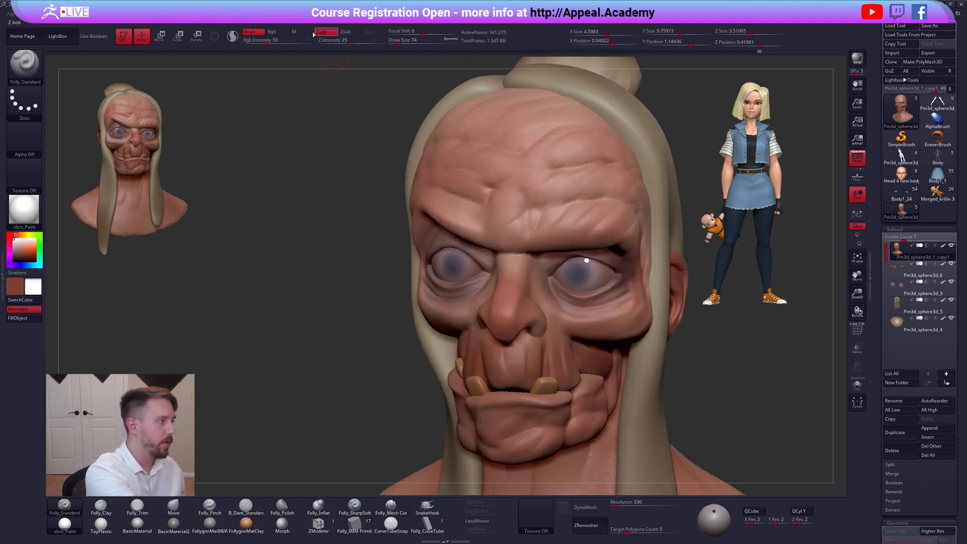
click(250, 32)
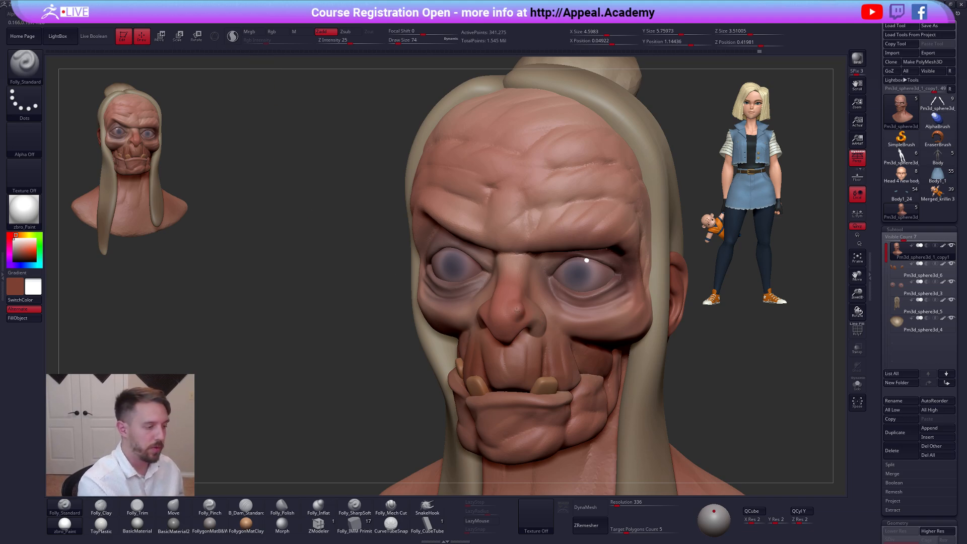
mouse_move(525, 332)
right_down()
mouse_move(547, 322)
mouse_move(478, 318)
mouse_move(526, 302)
right_up()
right_click(496, 327)
Build up the cheek beside the nose with the Folly_Clay brush at draw sizes 130 and 121, and smooth it
key(3)
right_click(527, 301)
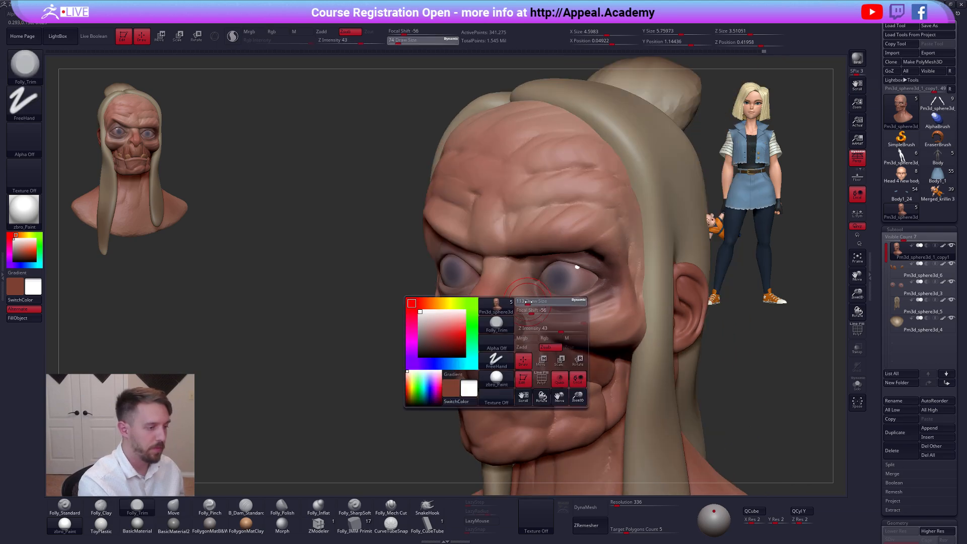
key(2)
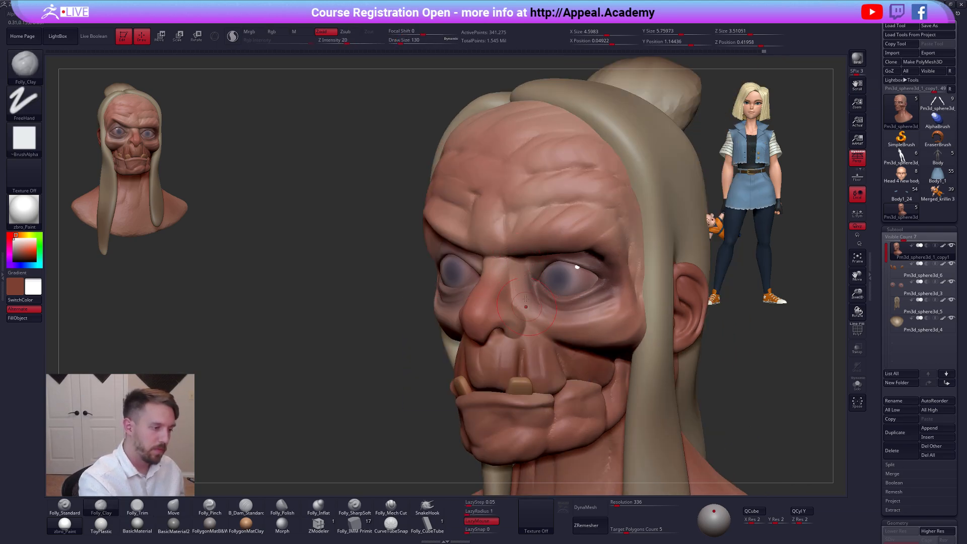
right_drag(536, 318, 468, 312)
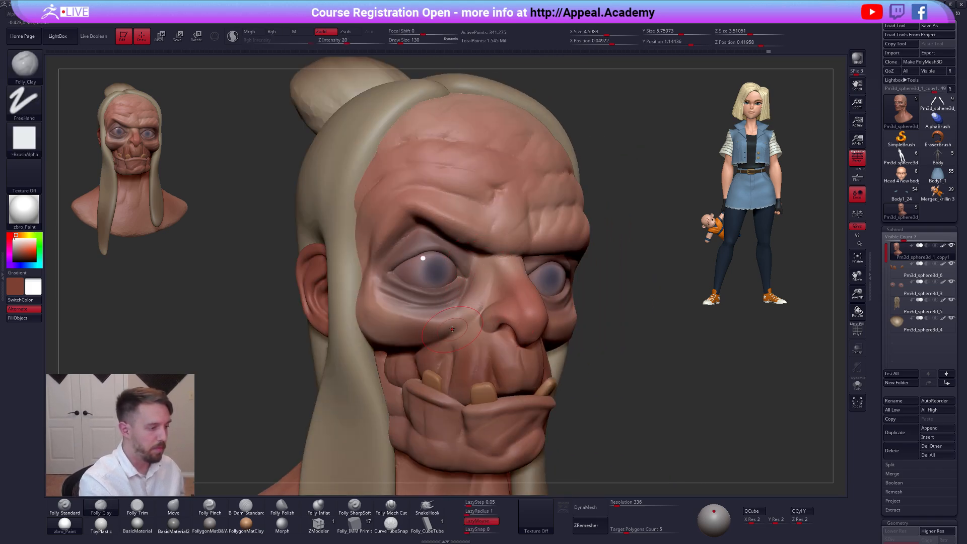
mouse_move(440, 315)
mouse_down()
mouse_move(419, 322)
mouse_move(465, 319)
mouse_up()
key(space)
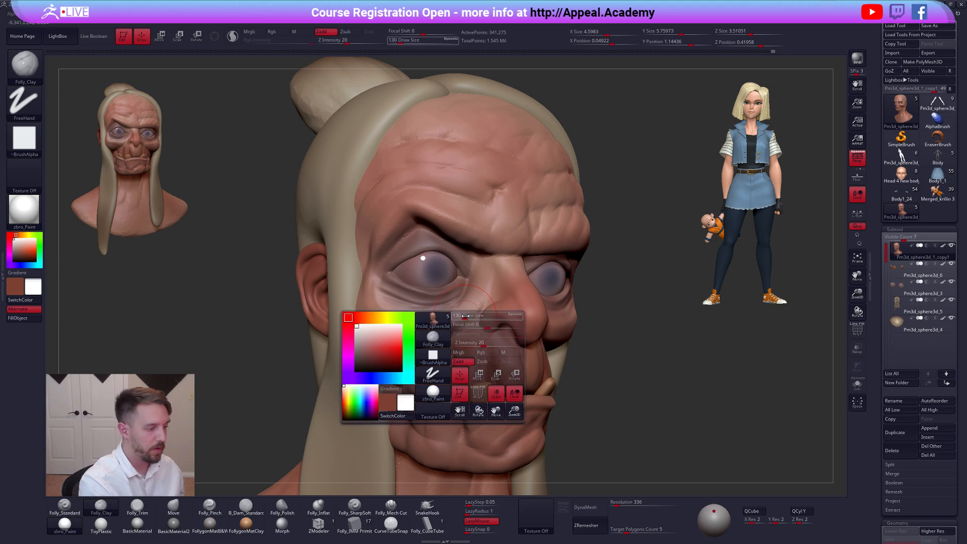
right_drag(449, 344, 448, 330)
drag(448, 330, 418, 342)
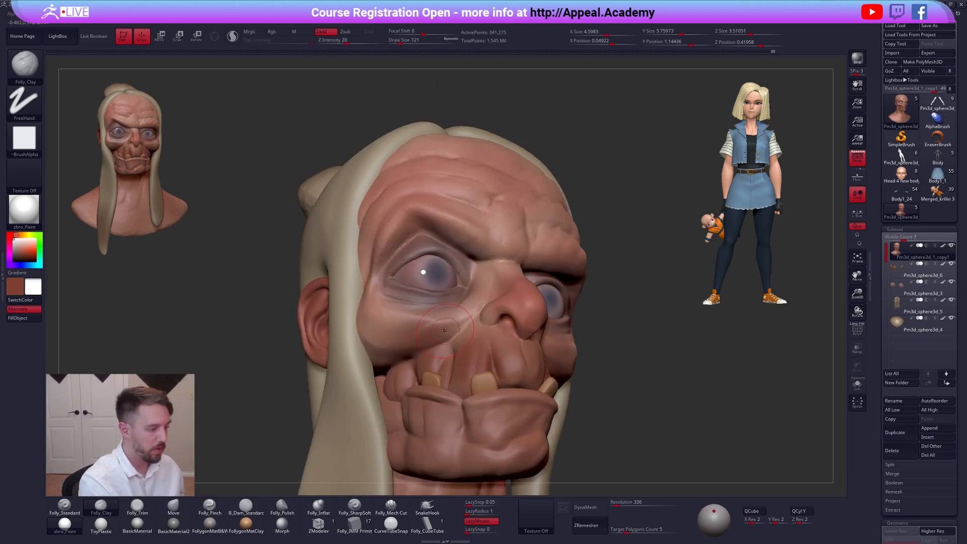
mouse_move(443, 331)
right_down()
mouse_move(463, 305)
mouse_move(477, 322)
right_up()
shift+drag(458, 312, 466, 295)
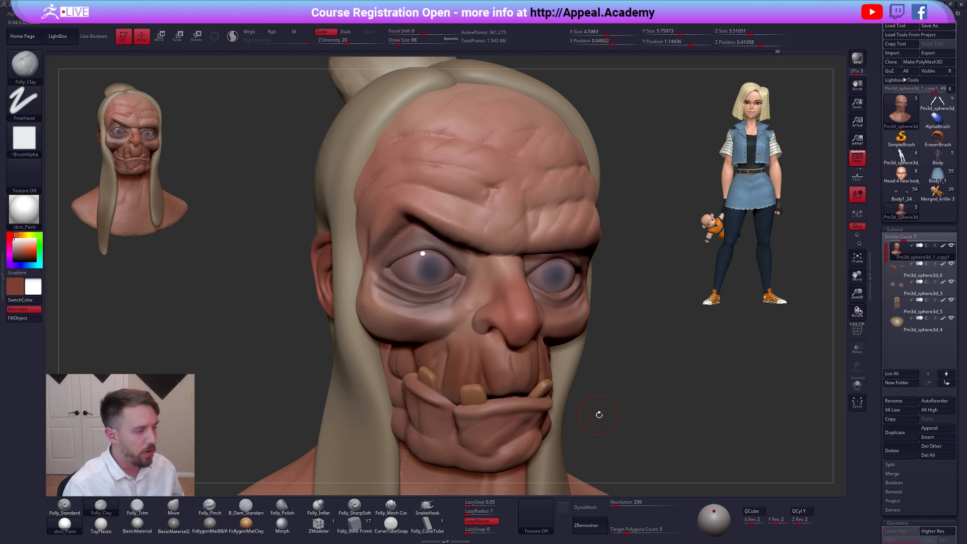
Set the draw size to 104 and adjust the shape around the nose with the Move brush
drag(652, 404, 612, 382)
key(space)
drag(464, 308, 467, 309)
key(b)
key(m)
key(v)
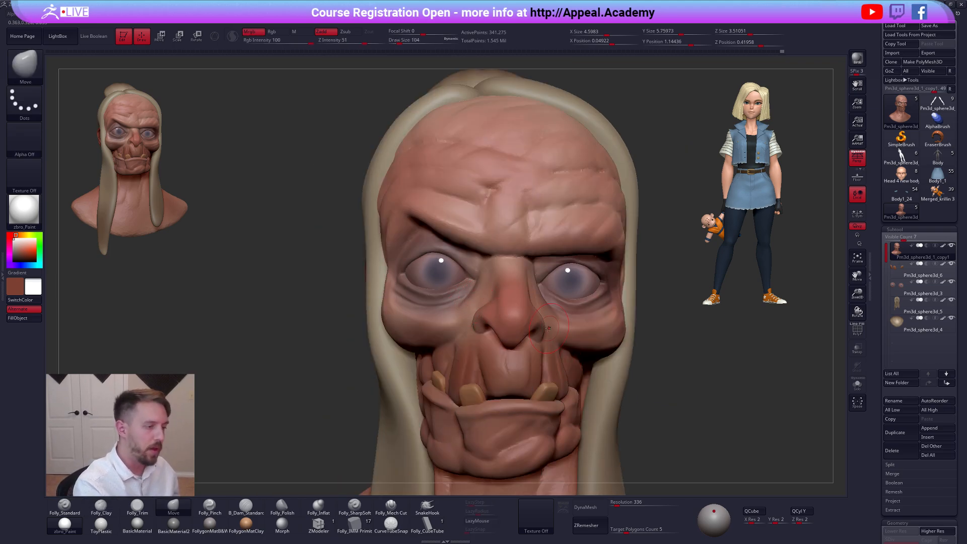
drag(654, 347, 558, 322)
Smooth the area beside the nose and choose the Folly_Trim brush for the bridge between the brows
key(2)
key(shift)
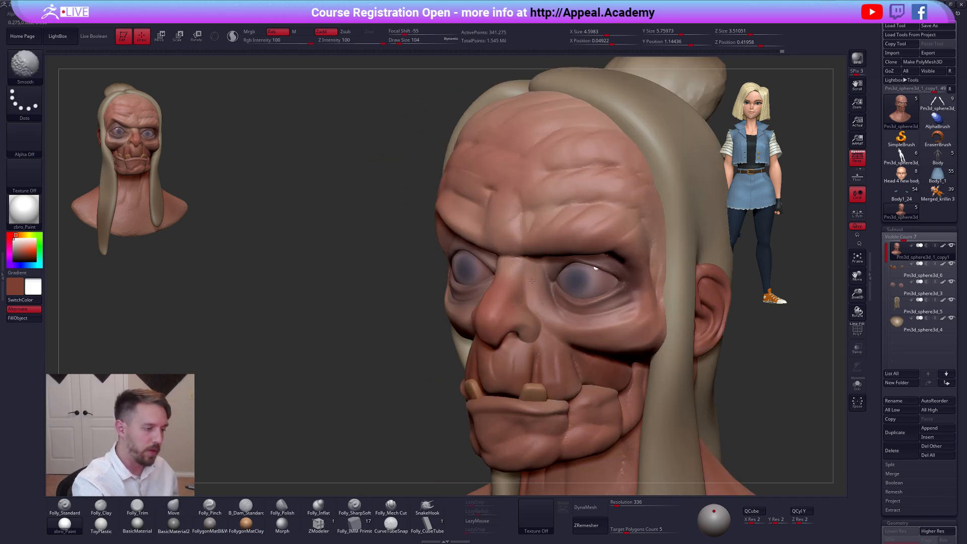
mouse_move(547, 295)
ctrl+right_down()
mouse_move(533, 267)
mouse_move(549, 272)
mouse_move(492, 275)
mouse_move(493, 267)
mouse_move(493, 283)
ctrl+right_up()
key(3)
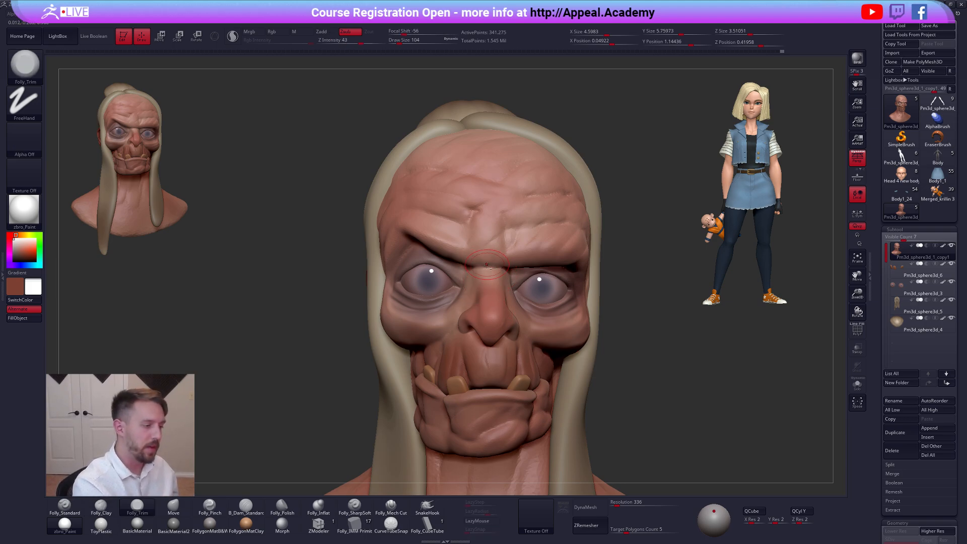
mouse_move(494, 269)
right_down()
mouse_move(569, 338)
mouse_move(658, 396)
mouse_move(650, 393)
mouse_move(715, 390)
right_up()
Isolate the head and build up the temple beside the eye with the Folly_Clay brush at draw size 104
key(alt+s)
alt+right_drag(571, 384, 600, 390)
key(2)
key(space)
drag(460, 260, 449, 280)
key(space)
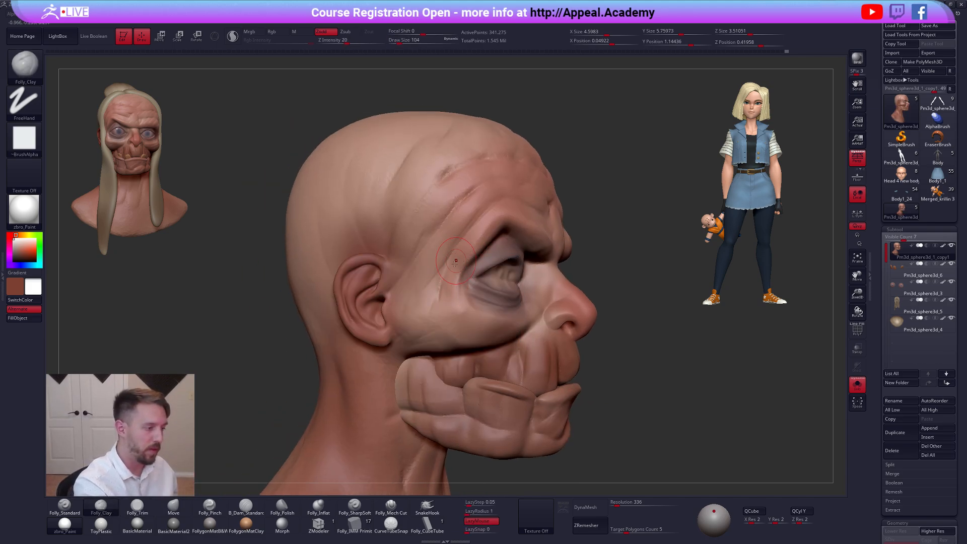
key(shift)
right_drag(445, 282, 337, 285)
key(shift)
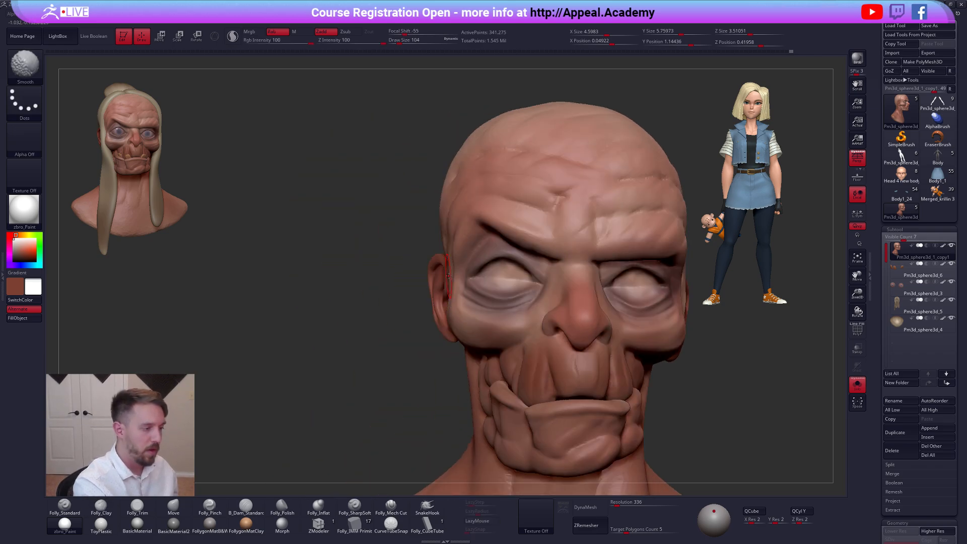
Reshape the temple with the Move brush at draw size 140 and flatten it with Folly_Trim at 160
key(4)
right_drag(457, 270, 454, 252)
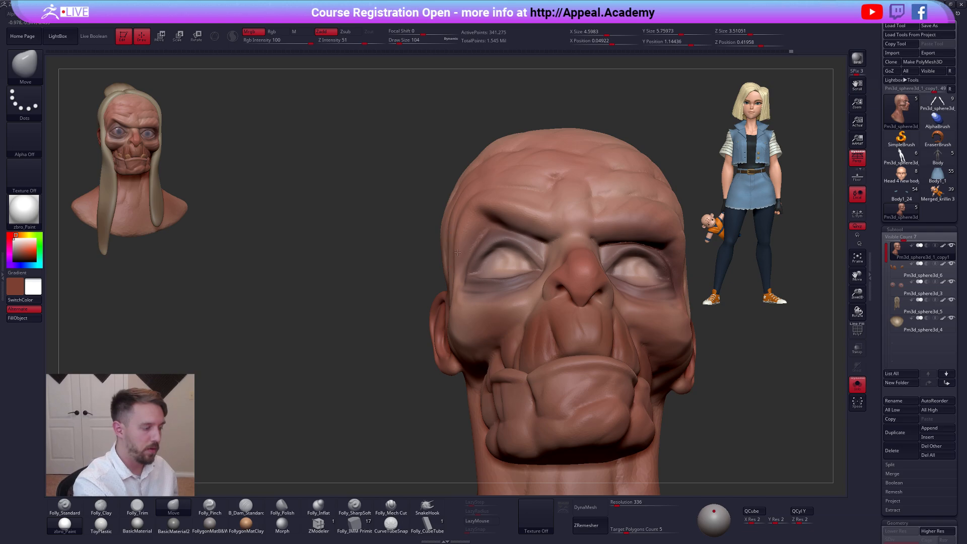
right_click(456, 253)
mouse_move(292, 221)
right_down()
mouse_move(405, 220)
mouse_move(477, 255)
right_up()
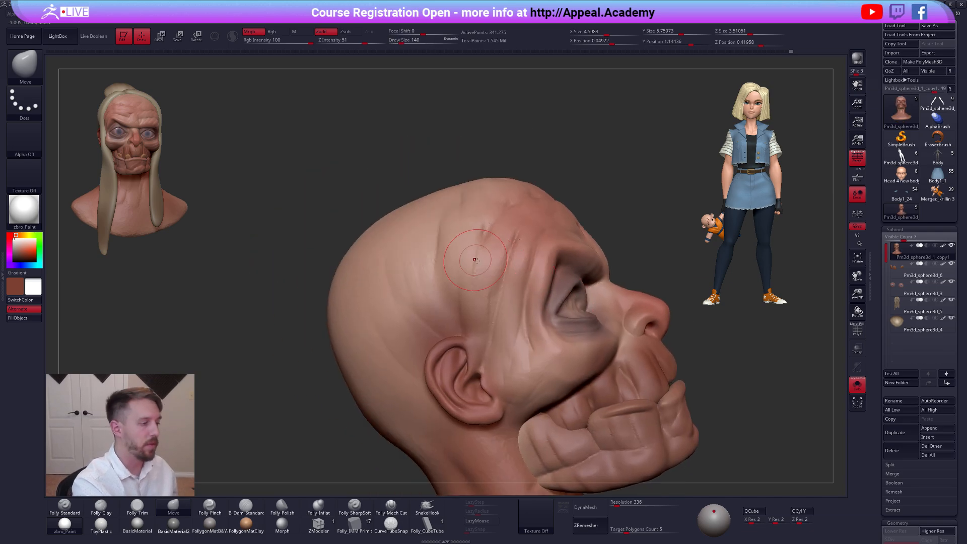
key(3)
key(bracketright)
mouse_move(491, 243)
mouse_down()
mouse_move(478, 314)
mouse_move(491, 243)
mouse_up()
right_drag(491, 242, 441, 296)
mouse_move(704, 418)
alt+right_down()
mouse_move(635, 388)
mouse_move(647, 384)
mouse_move(637, 369)
alt+right_up()
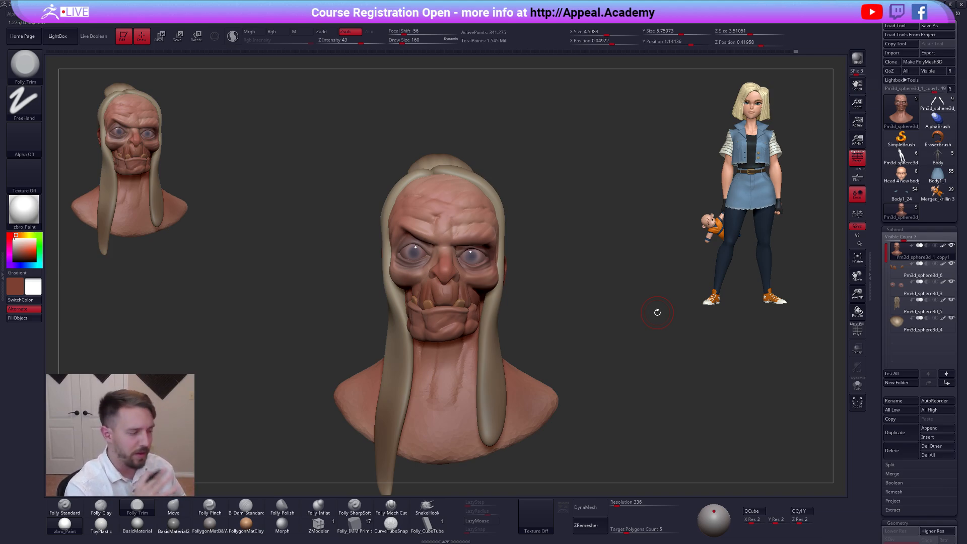
alt+right_drag(476, 443, 524, 420)
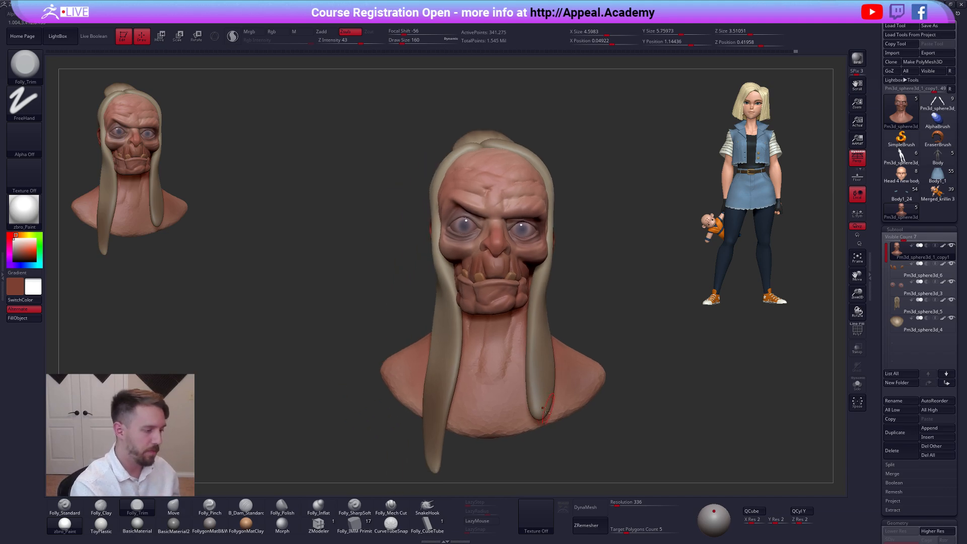
Isolate the bust and build up ridges down the front of the neck with Folly_Clay at draw size 239
key(alt+s)
key(space)
drag(511, 342, 514, 342)
right_drag(521, 338, 511, 334)
key(2)
mouse_move(514, 334)
mouse_down()
mouse_move(528, 391)
mouse_move(519, 374)
mouse_move(521, 386)
mouse_up()
drag(515, 329, 502, 378)
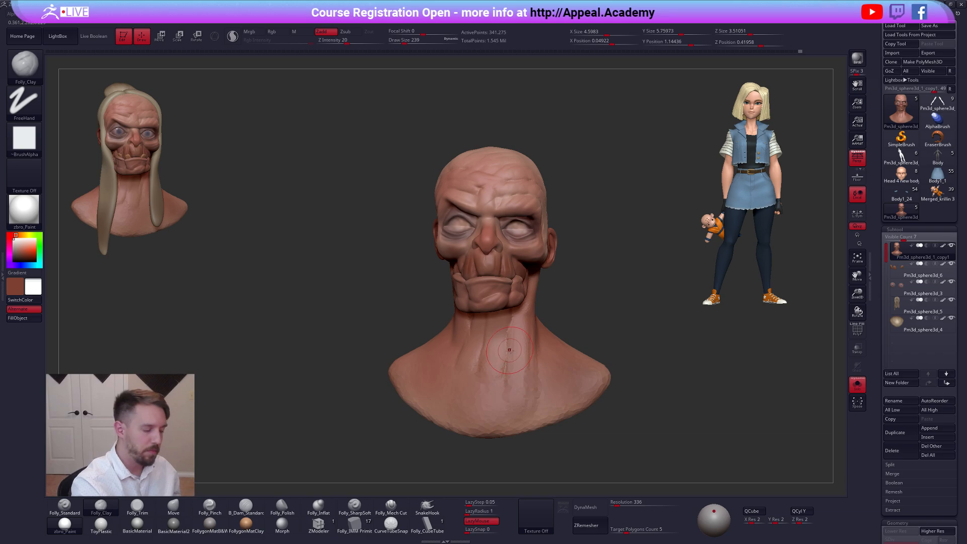
Add more vertical clay ridges from the front to the side of the neck and smooth the side
right_drag(496, 370, 513, 367)
drag(508, 330, 500, 387)
drag(494, 330, 486, 403)
right_drag(474, 373, 504, 368)
drag(461, 326, 449, 387)
right_drag(438, 360, 468, 352)
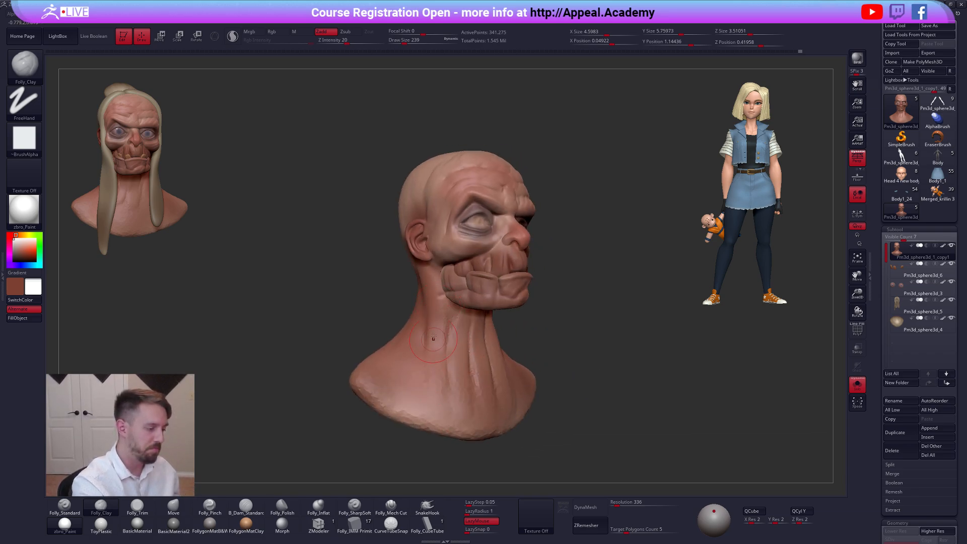
key(shift)
shift+drag(433, 332, 452, 320)
Bring back the hidden subtools and build up the chin below the lower lip with Folly_Clay at draw size 81
mouse_move(486, 334)
right_down()
mouse_move(523, 355)
mouse_move(526, 382)
right_up()
key(space)
drag(510, 284, 507, 284)
ctrl+right_drag(507, 285, 507, 333)
key(space)
drag(508, 334, 464, 313)
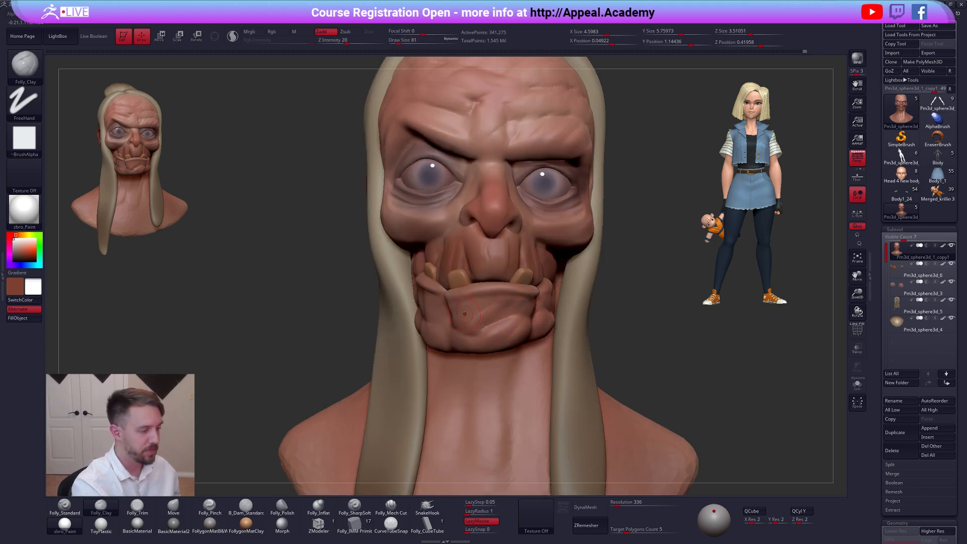
right_drag(513, 322, 490, 319)
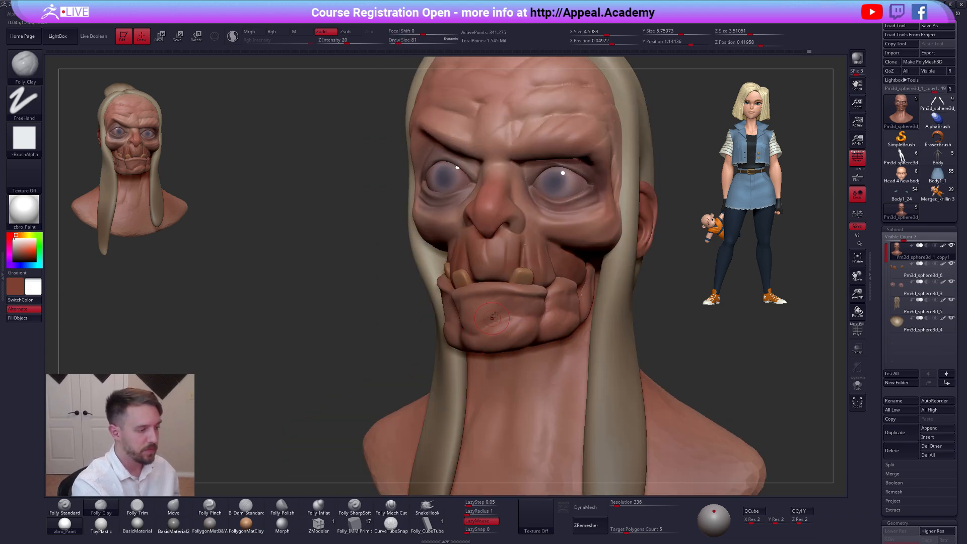
Enable Sculptris Pro and raise a small wart on the side of the nose with Folly_Standard at draw size 49
mouse_move(343, 199)
right_down()
mouse_move(444, 324)
mouse_move(511, 322)
mouse_move(442, 323)
right_up()
key(s)
drag(467, 323, 463, 324)
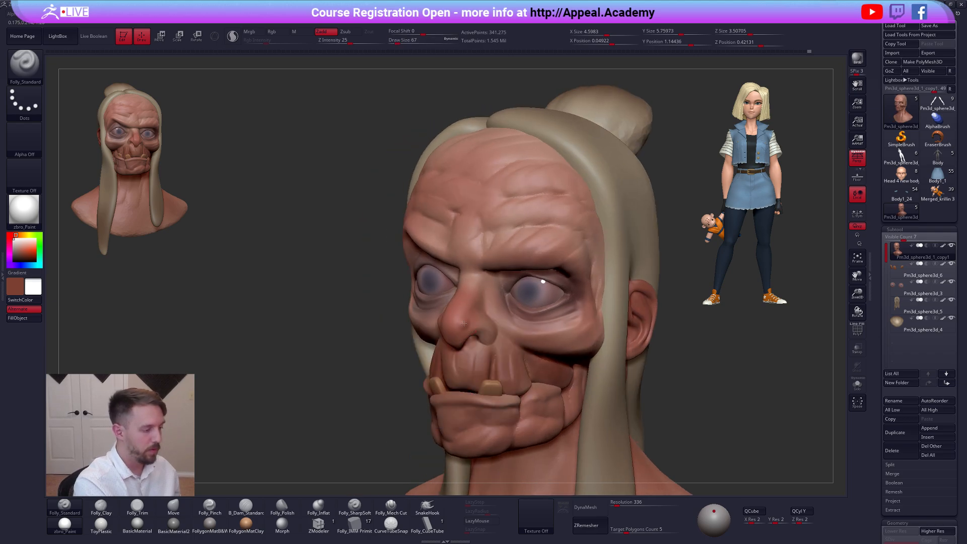
mouse_move(484, 329)
right_down()
mouse_move(503, 313)
mouse_move(454, 332)
mouse_move(464, 319)
right_up()
click(233, 39)
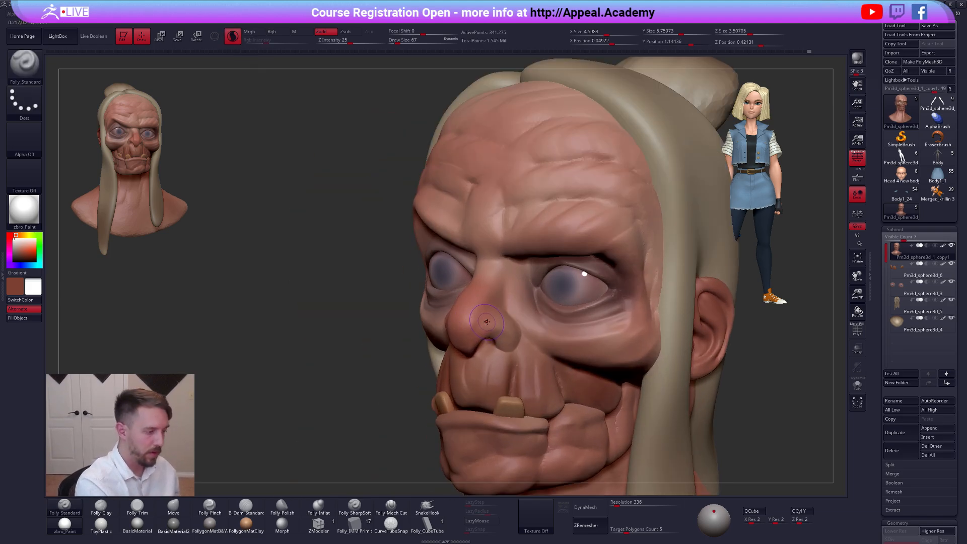
key(s)
drag(481, 321, 475, 324)
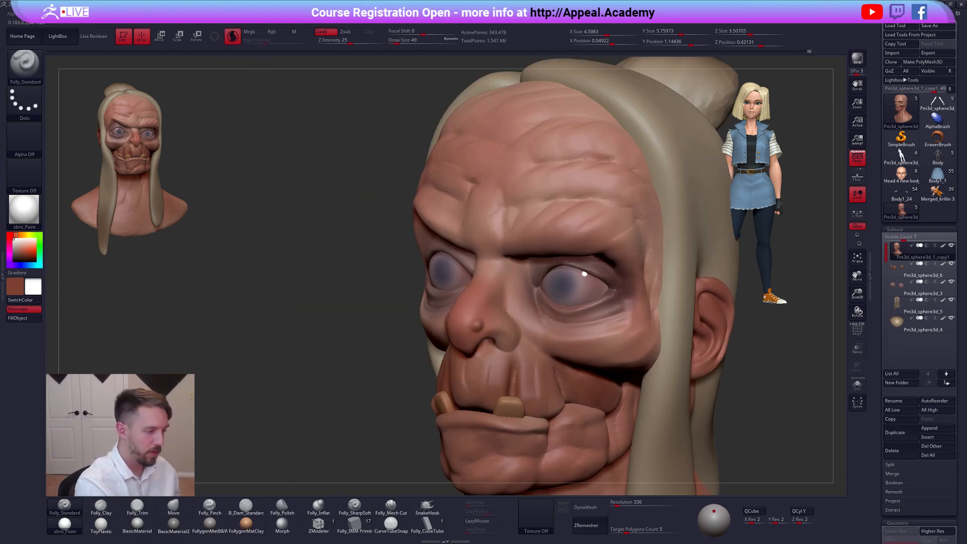
mouse_move(491, 333)
right_down()
mouse_move(632, 399)
mouse_move(619, 376)
mouse_move(569, 344)
right_up()
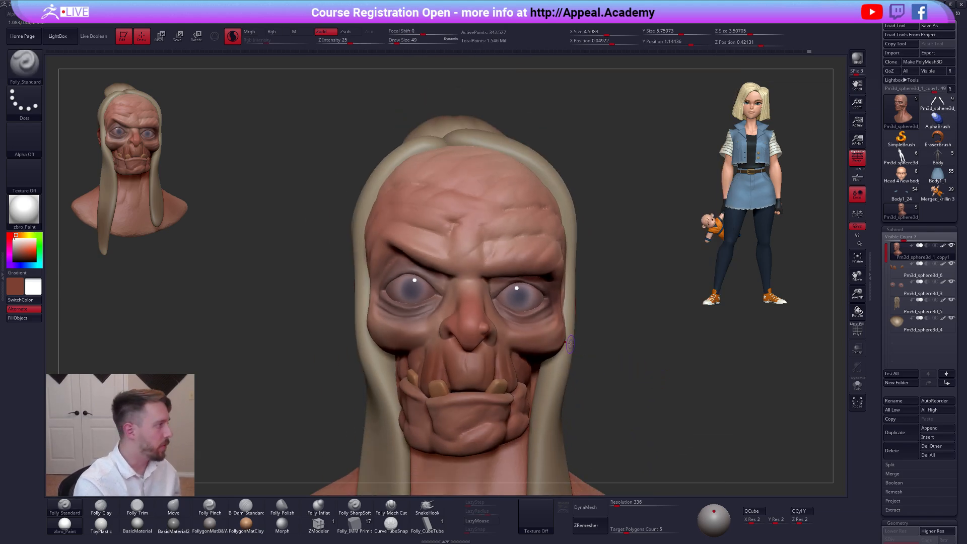
key(space)
drag(407, 209, 403, 210)
mouse_move(635, 319)
mouse_down()
mouse_move(654, 418)
mouse_move(614, 421)
mouse_move(571, 310)
mouse_up()
key(ctrl+z)
Switch Folly_Standard to Rgb-only painting with Zadd off, sample a reddish skin colour and tint the nose wart
key(s)
drag(490, 276, 494, 277)
click(232, 36)
click(278, 32)
key(c)
key(space)
drag(482, 300, 485, 299)
click(322, 32)
key(space)
drag(472, 299, 450, 313)
Set the colour brush to draw size 121 with Rgb intensity 10 while checking the nose from several angles
right_drag(468, 302, 421, 301)
mouse_move(521, 310)
shift+right_down()
mouse_move(567, 315)
mouse_move(638, 400)
shift+right_up()
alt+right_drag(638, 400, 586, 363)
mouse_move(550, 302)
ctrl+right_down()
mouse_move(567, 332)
mouse_move(541, 322)
ctrl+right_up()
key(space)
drag(526, 286, 519, 285)
ctrl+right_drag(519, 285, 489, 265)
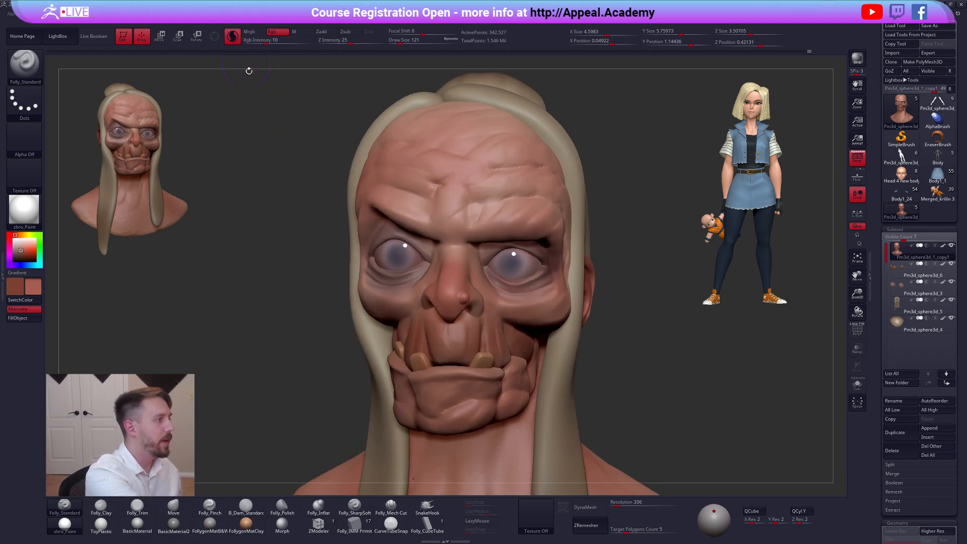
Build up a fold in the eye bag beside the warted side of the nose with Folly_Clay at draw size 29
click(100, 505)
ctrl+right_drag(507, 289, 516, 278)
key(space)
drag(515, 278, 507, 278)
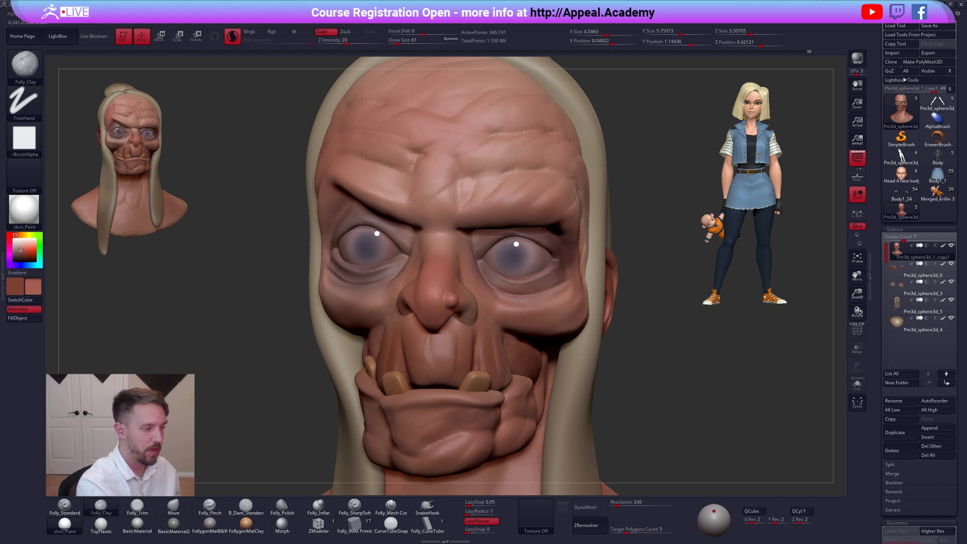
key(ctrl+z)
key(space)
drag(559, 277, 552, 277)
right_drag(553, 278, 494, 270)
mouse_move(550, 276)
mouse_down()
mouse_move(569, 263)
mouse_move(502, 275)
mouse_move(485, 264)
mouse_up()
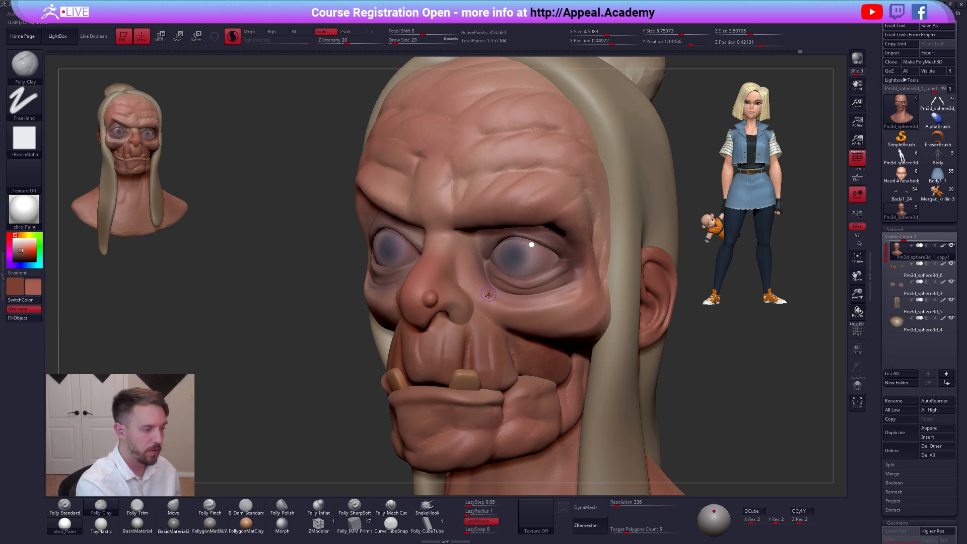
Carve creases under that eye with the Folly_SharpSoft brush at draw sizes 29 and 49, smoothing the outer corner
click(361, 507)
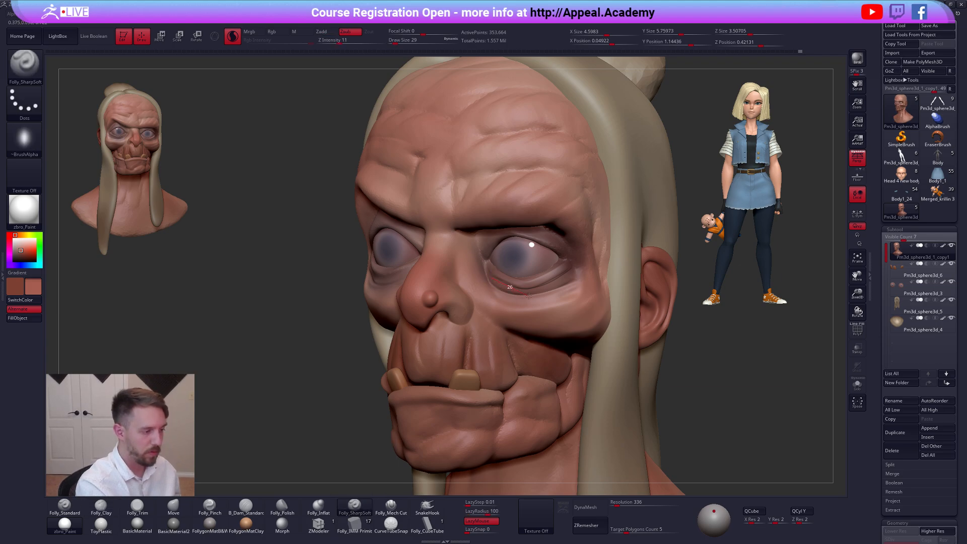
drag(559, 293, 578, 266)
key(space)
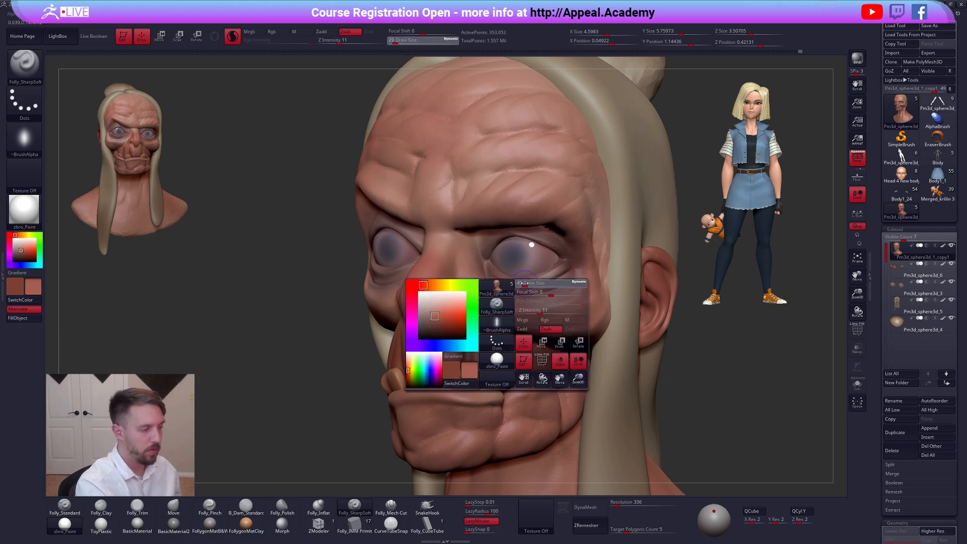
key(shift)
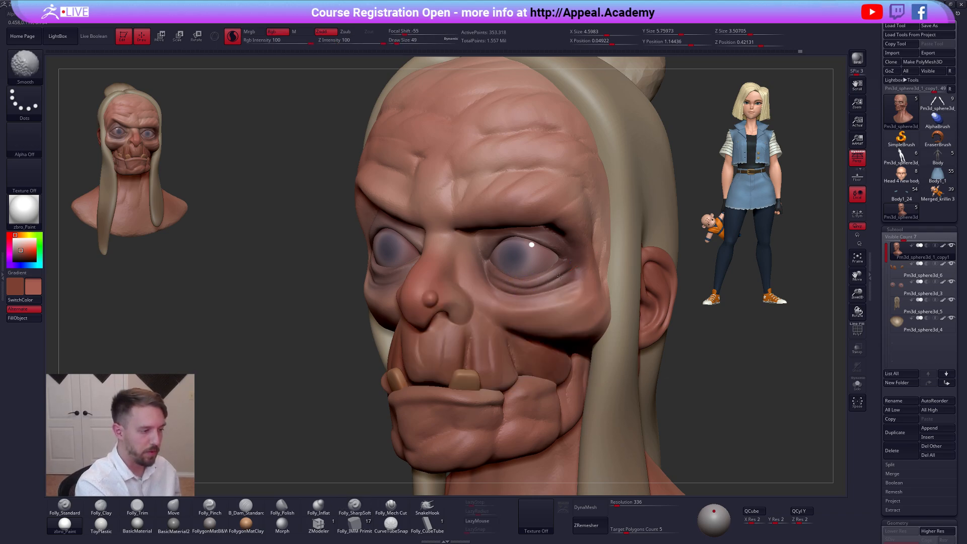
shift+drag(561, 271, 565, 264)
mouse_move(537, 295)
right_down()
mouse_move(545, 298)
mouse_move(489, 286)
right_up()
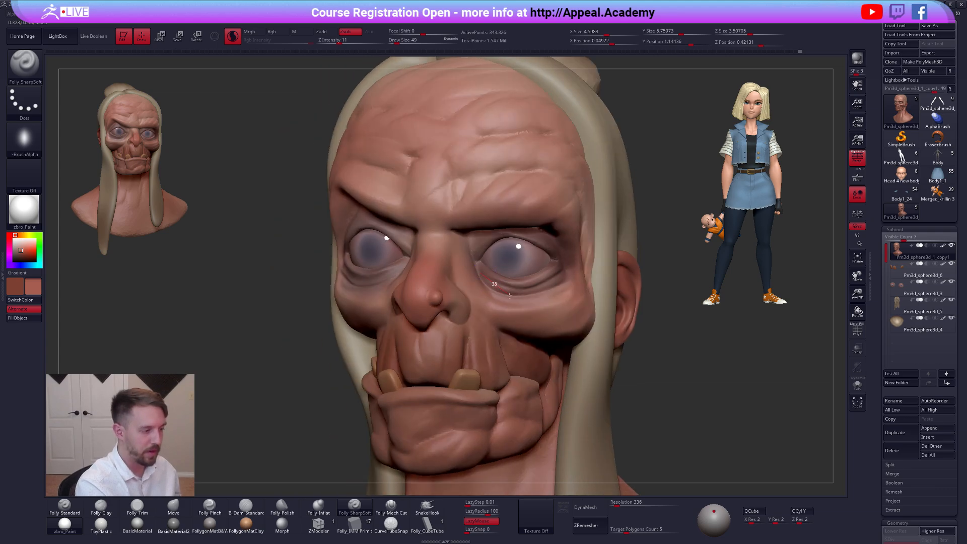
mouse_move(521, 299)
mouse_down()
mouse_move(562, 288)
mouse_move(591, 250)
mouse_up()
right_drag(553, 296, 600, 302)
key(ctrl+z)
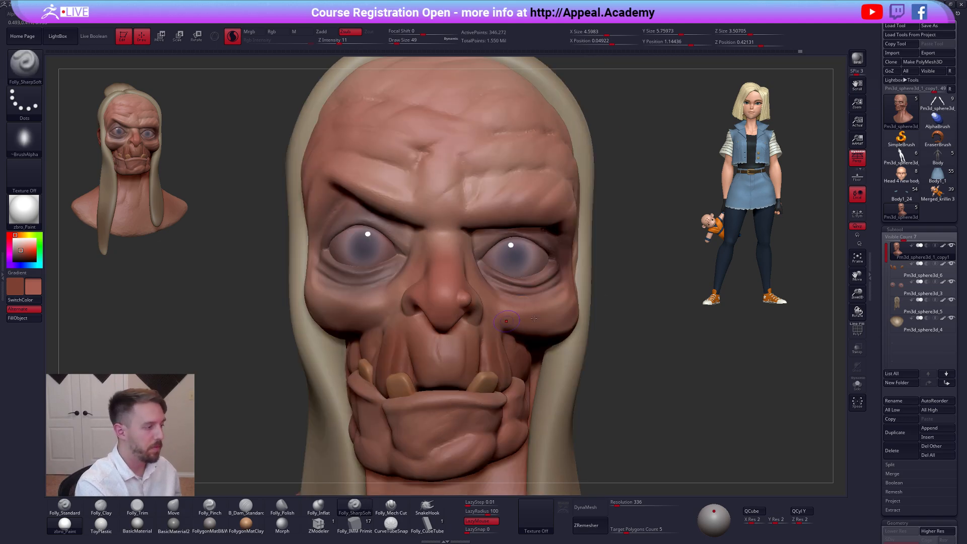
Carve matching creases under the opposite eye with Folly_SharpSoft at draw size 49 and smooth them
alt+right_drag(534, 318, 640, 325)
right_drag(456, 290, 484, 279)
mouse_move(464, 291)
mouse_down()
mouse_move(434, 287)
mouse_move(377, 252)
mouse_up()
right_drag(452, 305, 483, 297)
mouse_move(481, 281)
mouse_down()
mouse_move(423, 291)
mouse_move(380, 271)
mouse_move(328, 266)
mouse_up()
shift+drag(401, 284, 405, 285)
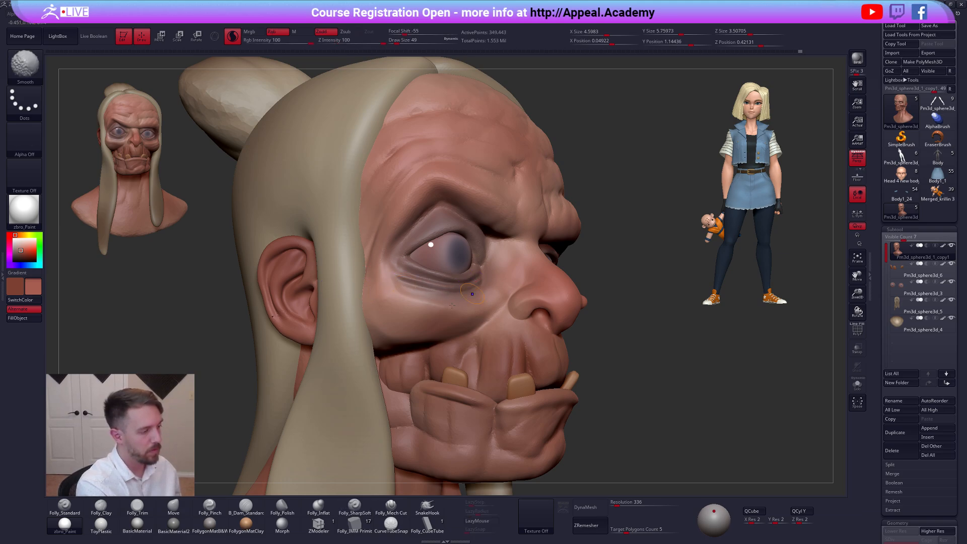
shift+right_drag(443, 311, 431, 313)
Add volume between the creases under that eye with Folly_Clay at draw size 54
key(2)
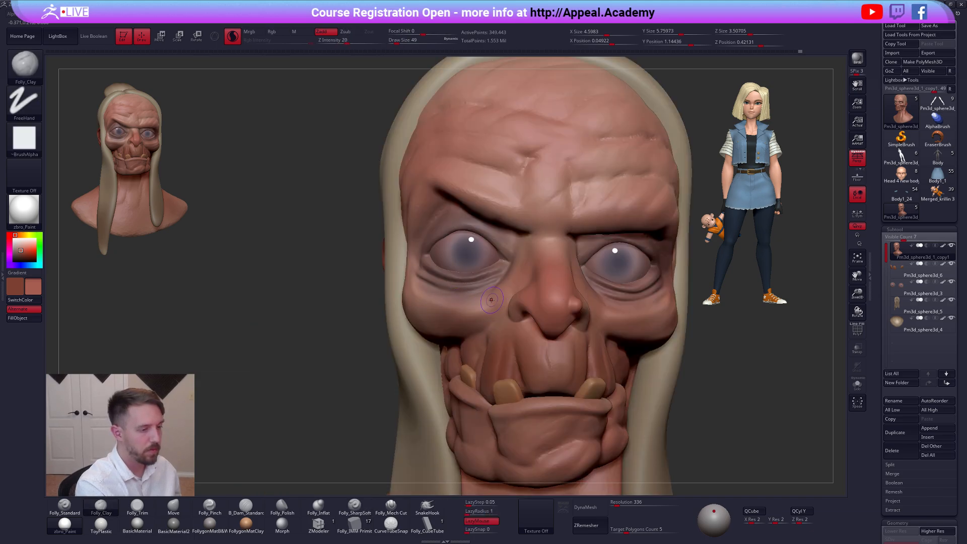
key(s)
click(431, 288)
mouse_move(421, 285)
mouse_down()
mouse_move(465, 291)
mouse_move(499, 277)
mouse_move(443, 269)
mouse_move(481, 273)
mouse_up()
key(alt+s)
key(alt+s)
alt+right_drag(570, 324, 510, 322)
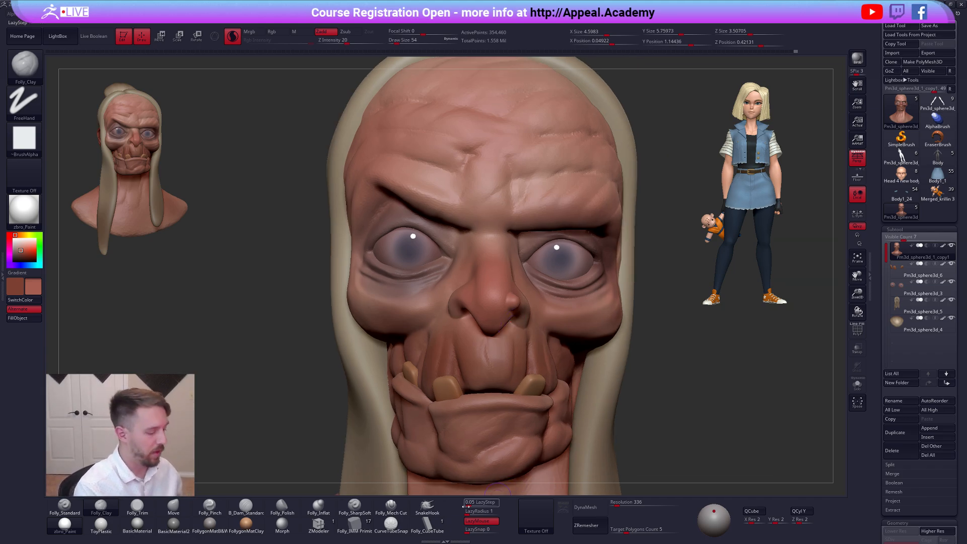
Define the creases around the same eye's upper lid, inner corner and bag with Folly_Mech Cut at draw size 54
click(391, 505)
mouse_move(399, 245)
alt+right_down()
mouse_move(443, 317)
mouse_move(397, 314)
alt+right_up()
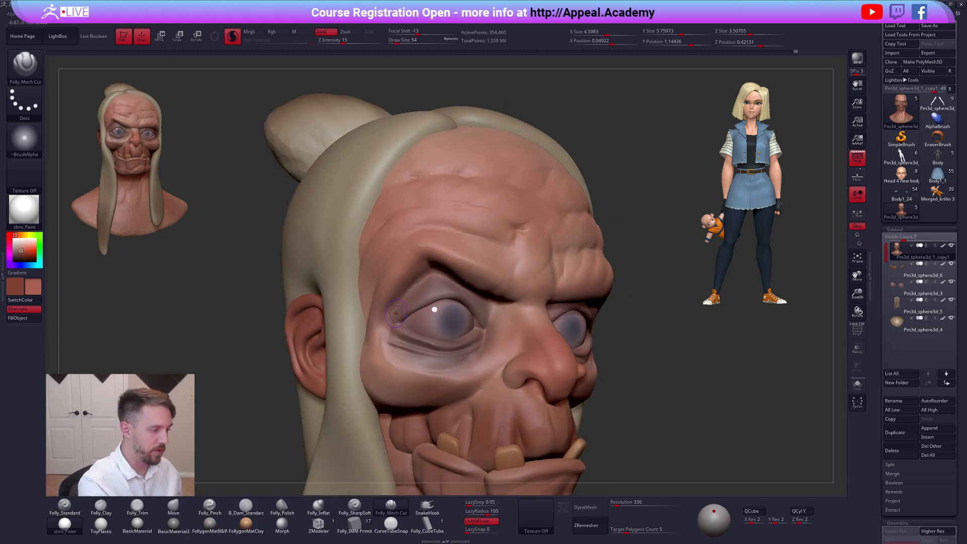
drag(448, 261, 462, 258)
right_drag(410, 297, 452, 282)
drag(439, 276, 489, 299)
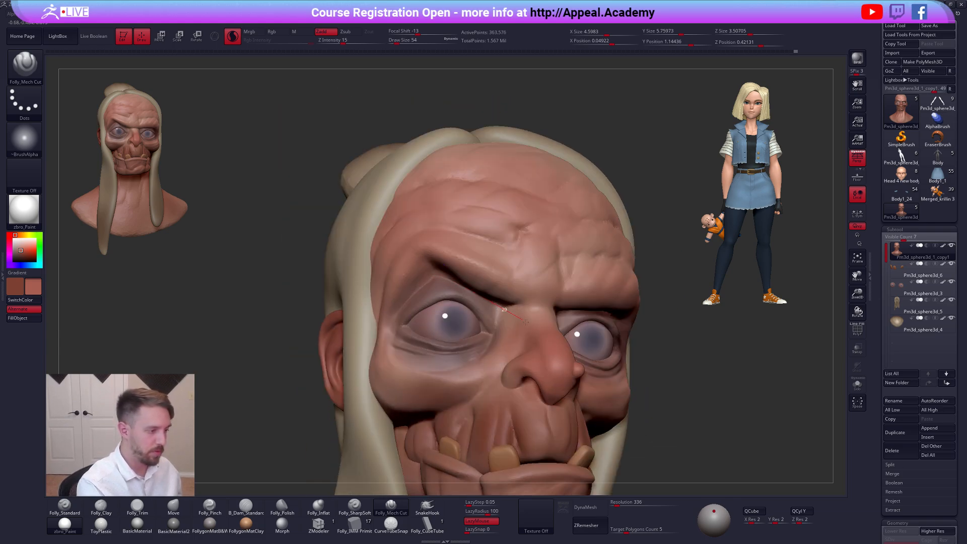
drag(494, 353, 484, 355)
shift+right_drag(519, 370, 503, 377)
Define the creases around the eye on the warted side with Folly_Mech Cut and review the whole bust
right_drag(561, 264, 522, 316)
drag(580, 310, 586, 309)
right_drag(584, 314, 537, 313)
mouse_move(536, 312)
mouse_down()
mouse_move(581, 308)
mouse_move(613, 323)
mouse_move(633, 366)
mouse_up()
mouse_move(614, 360)
right_down()
mouse_move(648, 395)
mouse_move(627, 403)
mouse_move(662, 444)
mouse_move(671, 410)
mouse_move(650, 420)
mouse_move(618, 415)
right_up()
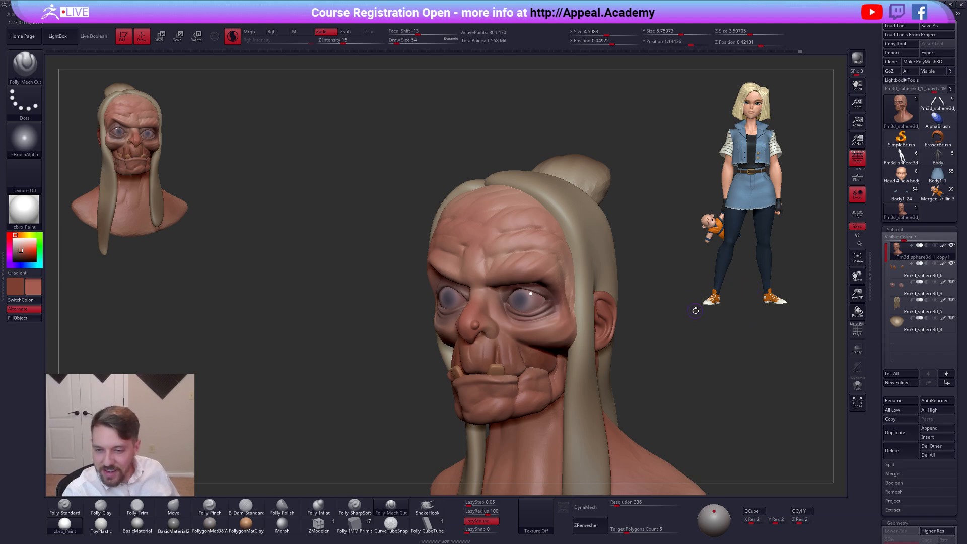
mouse_move(650, 276)
mouse_down()
mouse_move(692, 327)
mouse_move(658, 306)
mouse_move(645, 274)
mouse_up()
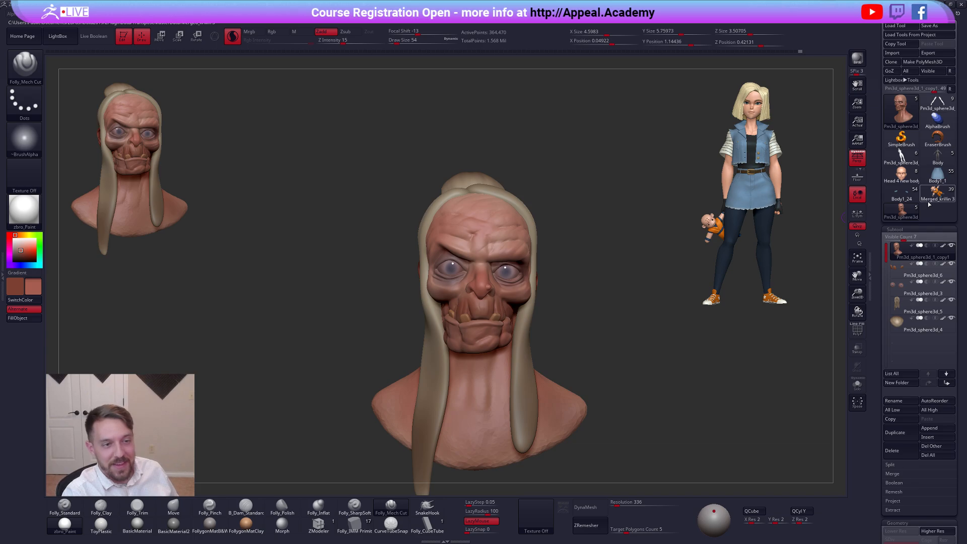
Bring up the blonde character and raise its Hair subtool by one subdivision level
mouse_move(942, 108)
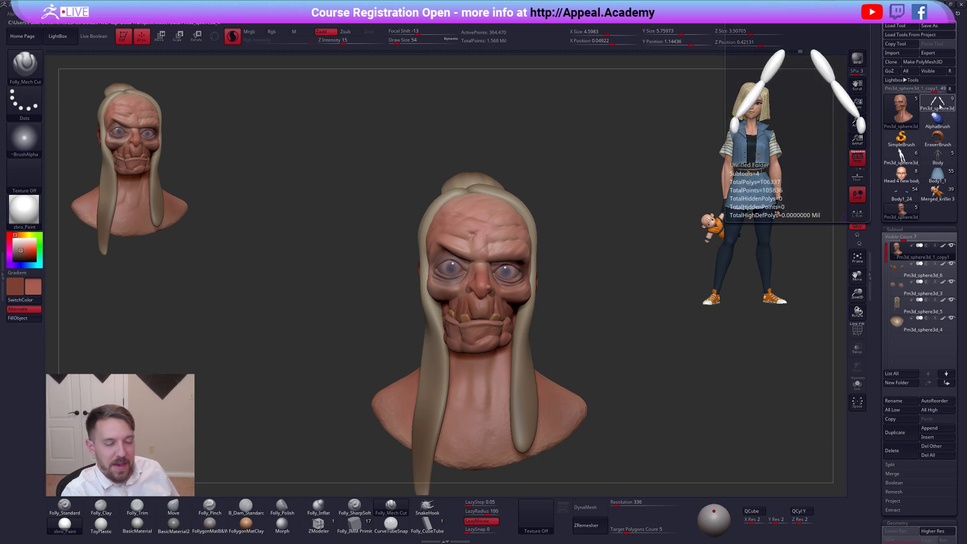
click(937, 196)
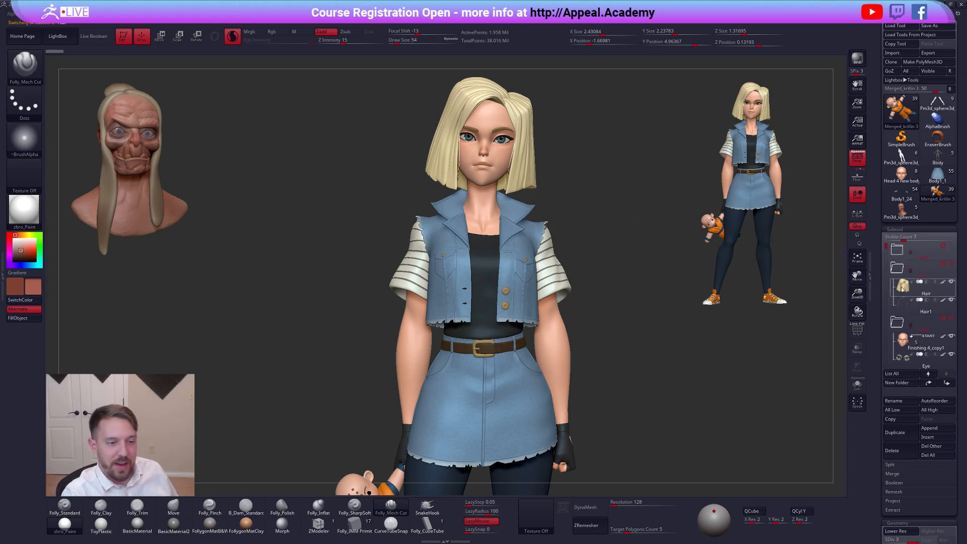
click(903, 287)
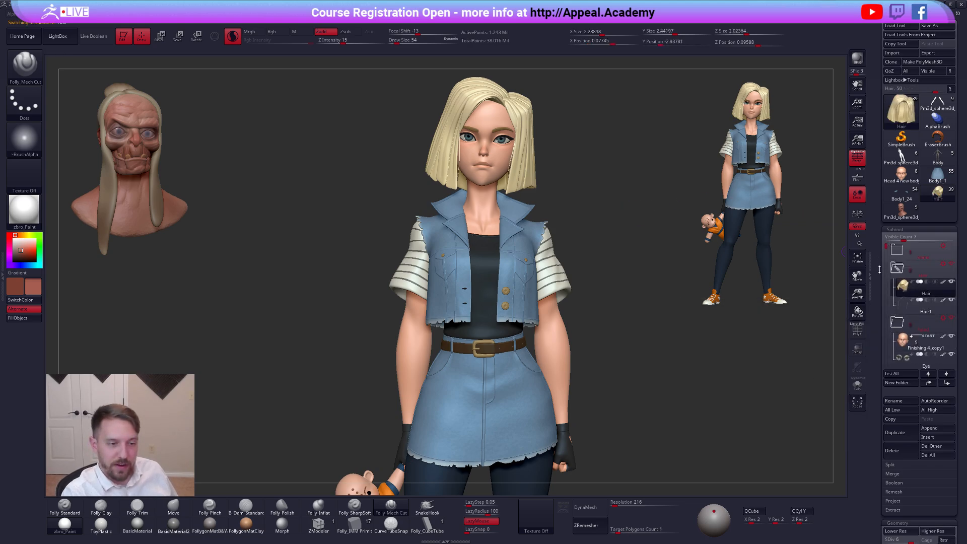
drag(878, 276, 877, 247)
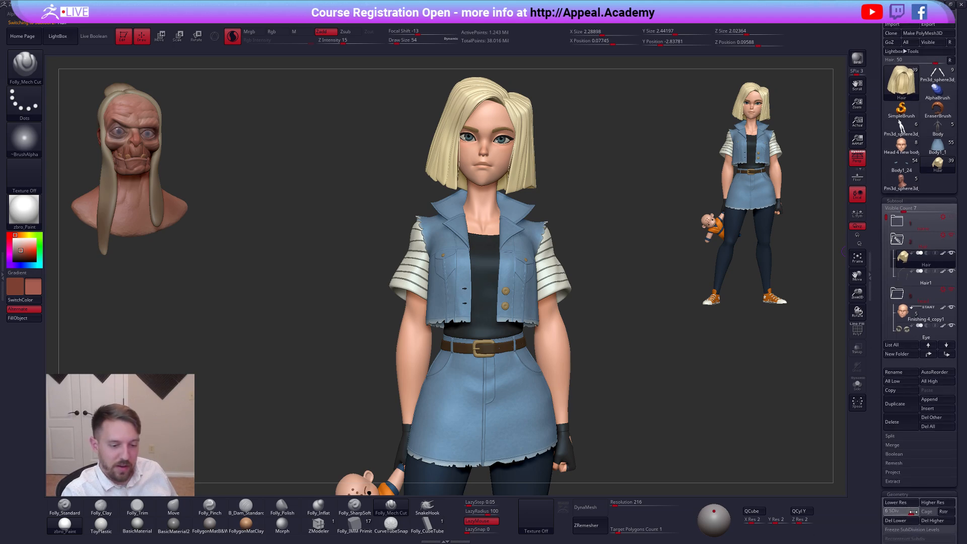
click(931, 502)
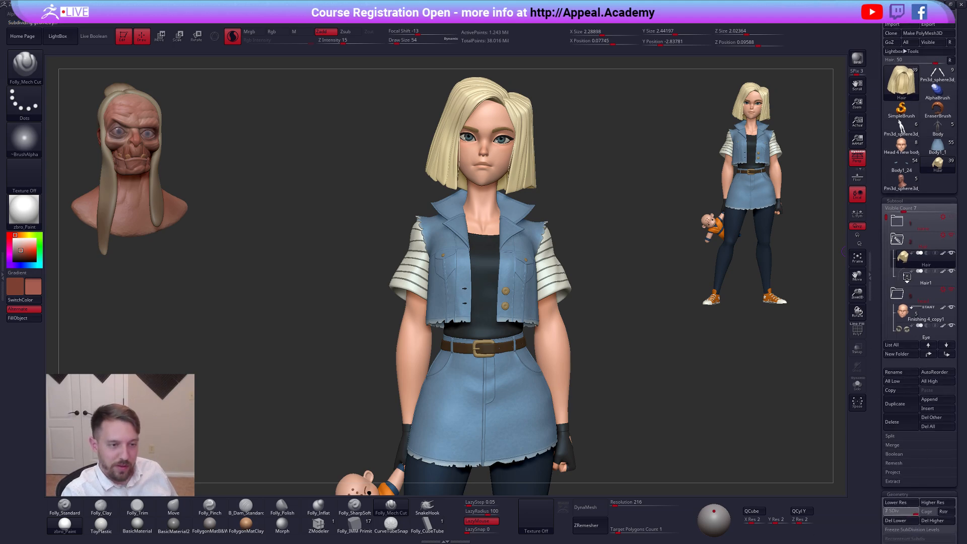
Merge the blonde character's Hair subtool down with the Hair1 subtool below it
click(903, 276)
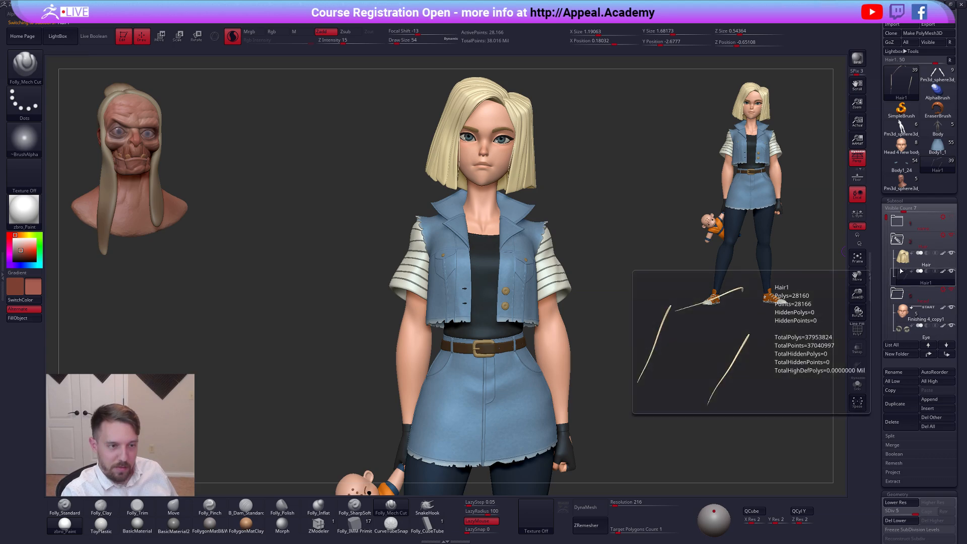
alt+drag(637, 275, 619, 260)
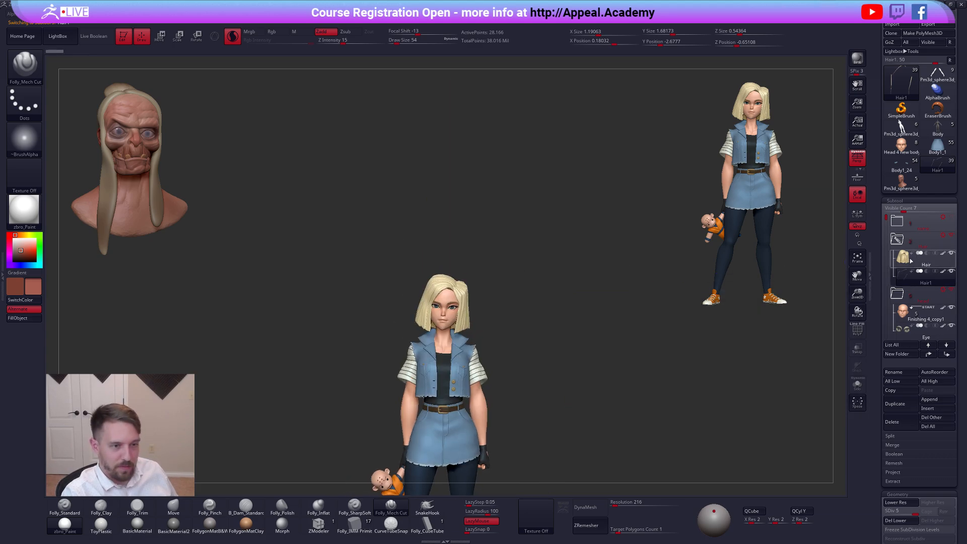
alt+drag(523, 271, 562, 190)
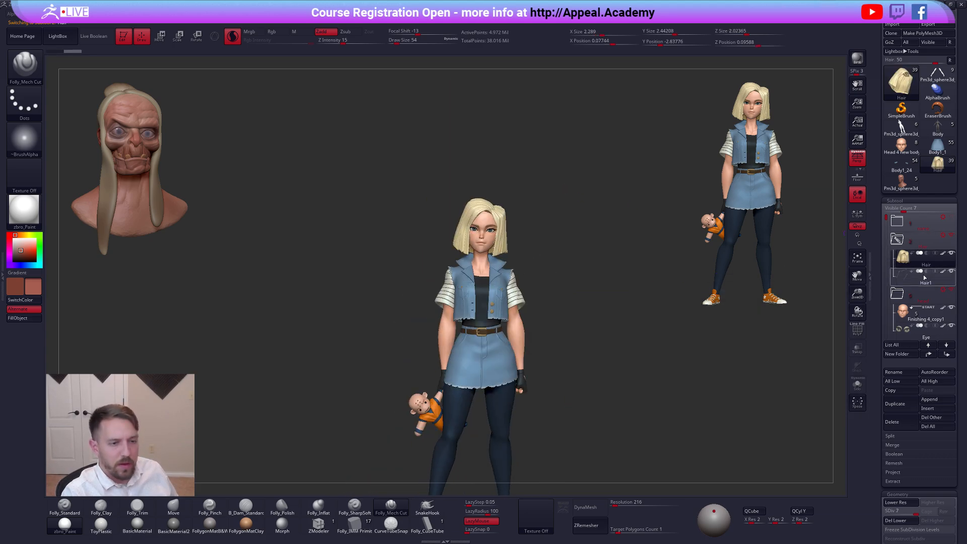
mouse_move(892, 254)
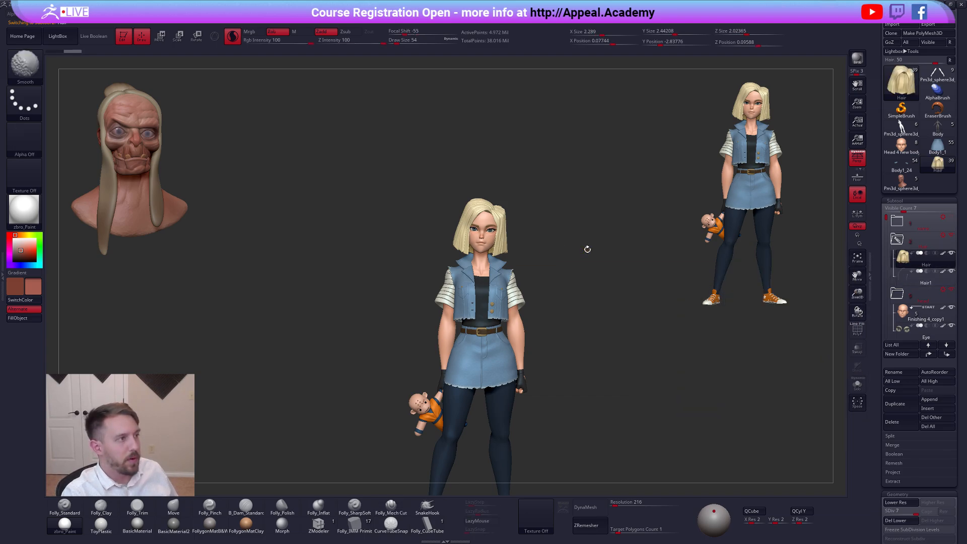
key(ctrl+shift+s)
click(596, 244)
click(573, 260)
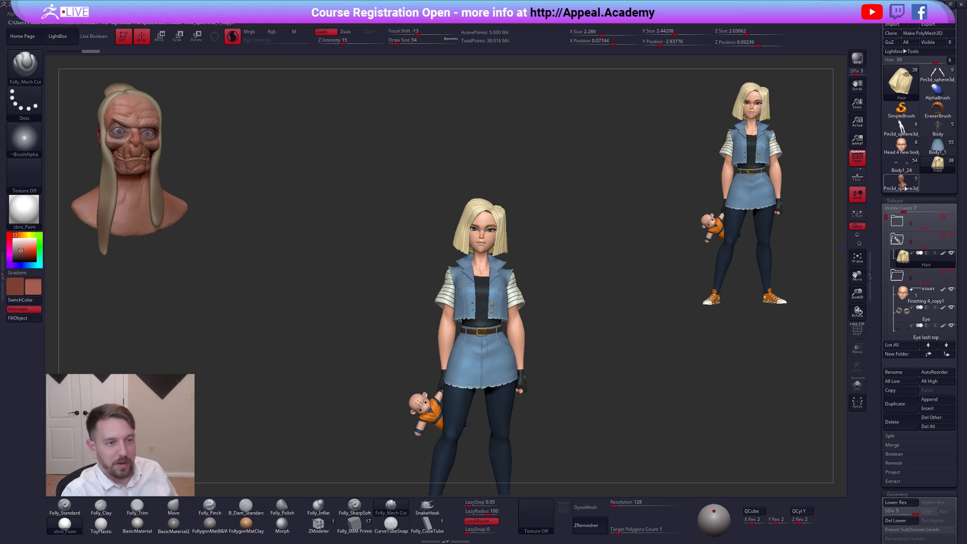
Append the merged blonde hair to the old man's bust and hide the bust's own long hair and bun
click(901, 184)
click(930, 399)
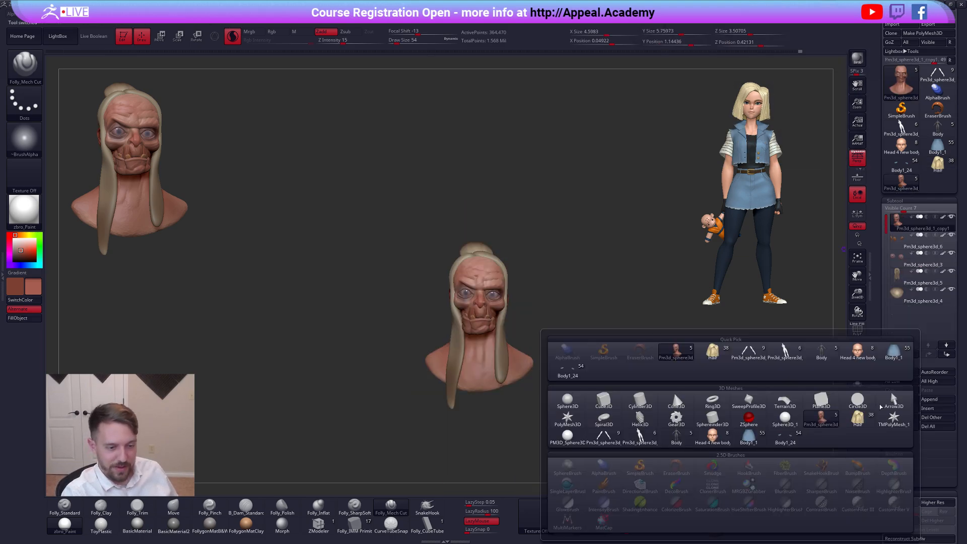
click(857, 416)
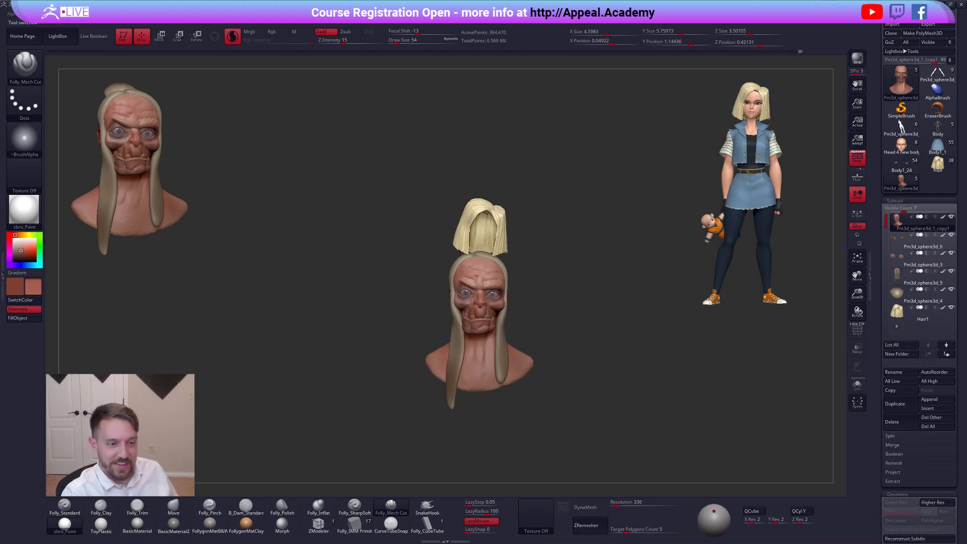
click(950, 318)
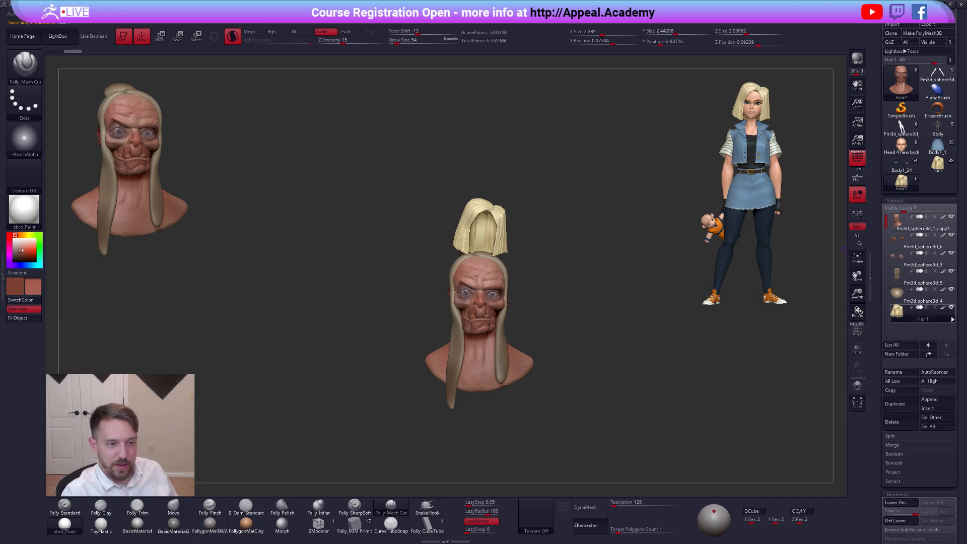
click(950, 272)
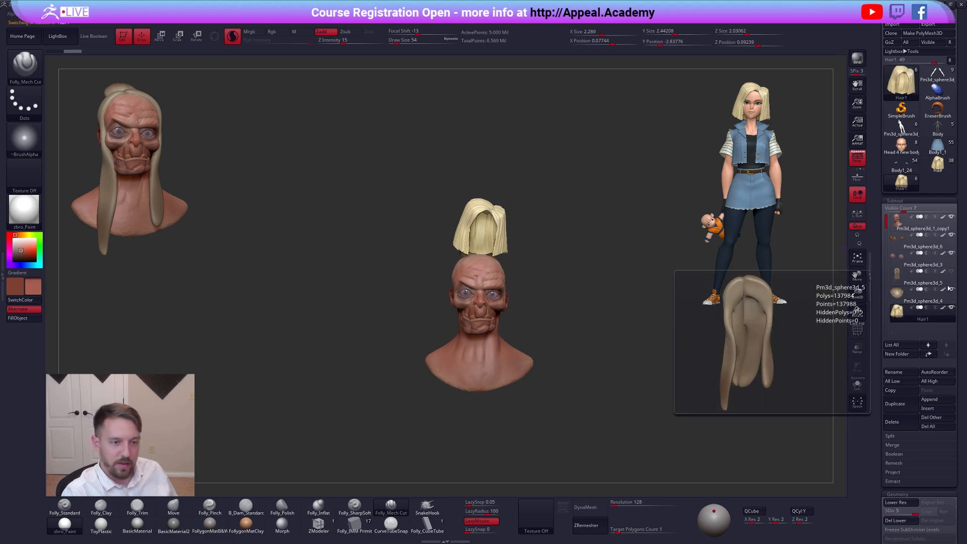
click(950, 289)
Try to scale up the appended blonde hair above the old man's head with the Transpose line
alt+drag(562, 250, 584, 250)
key(e)
drag(449, 186, 557, 187)
click(563, 192)
drag(503, 179, 569, 179)
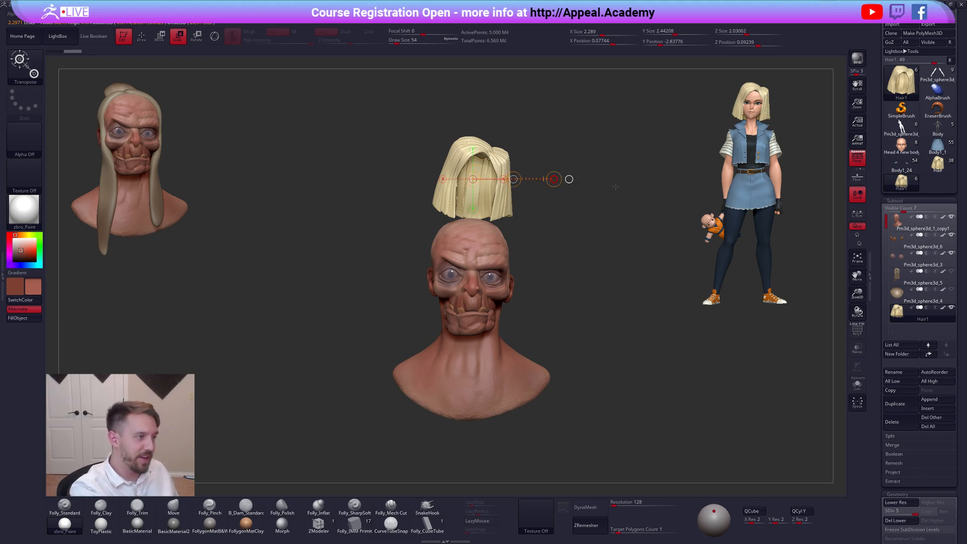
drag(627, 189, 639, 188)
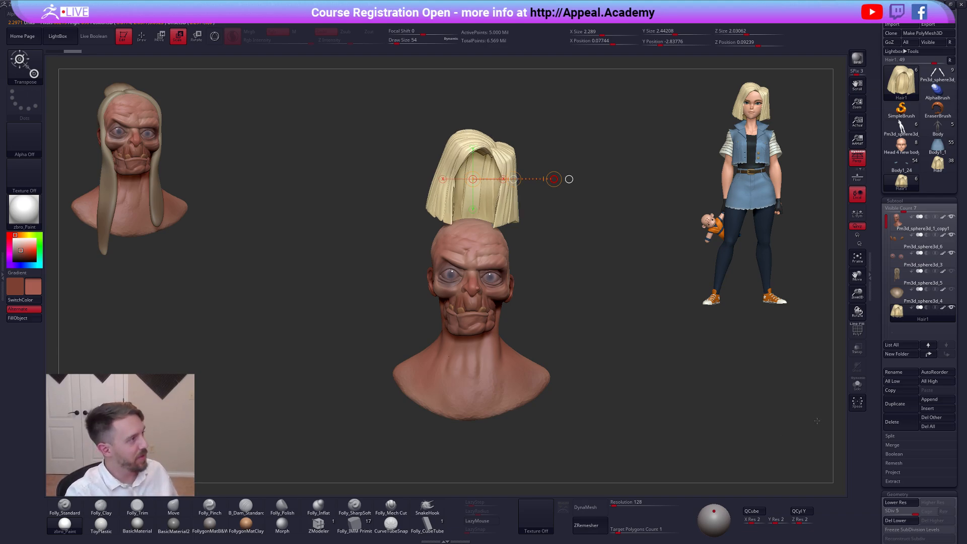
Relaunch ZBrush and open the quicksave QS_3883_UH without saving the default project
key(alt+Tab)
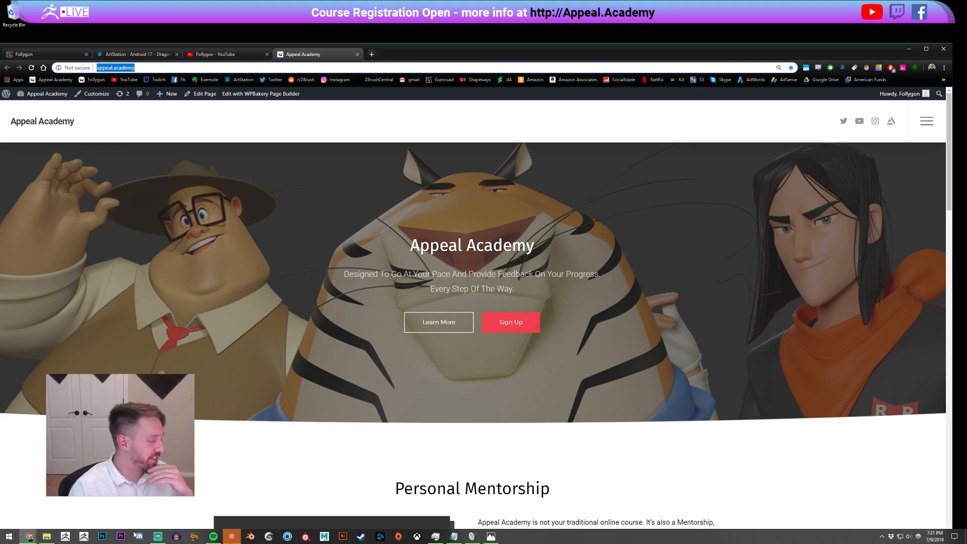
click(84, 535)
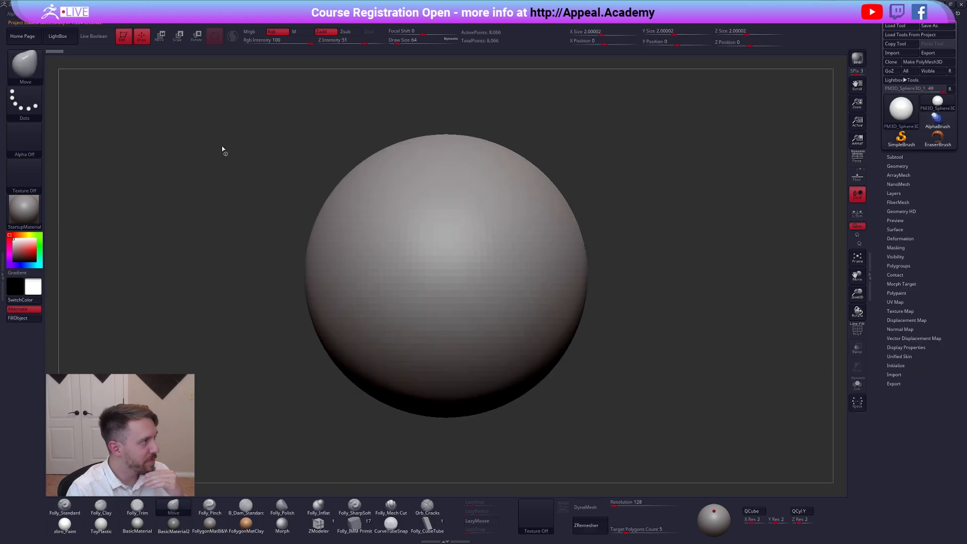
click(543, 300)
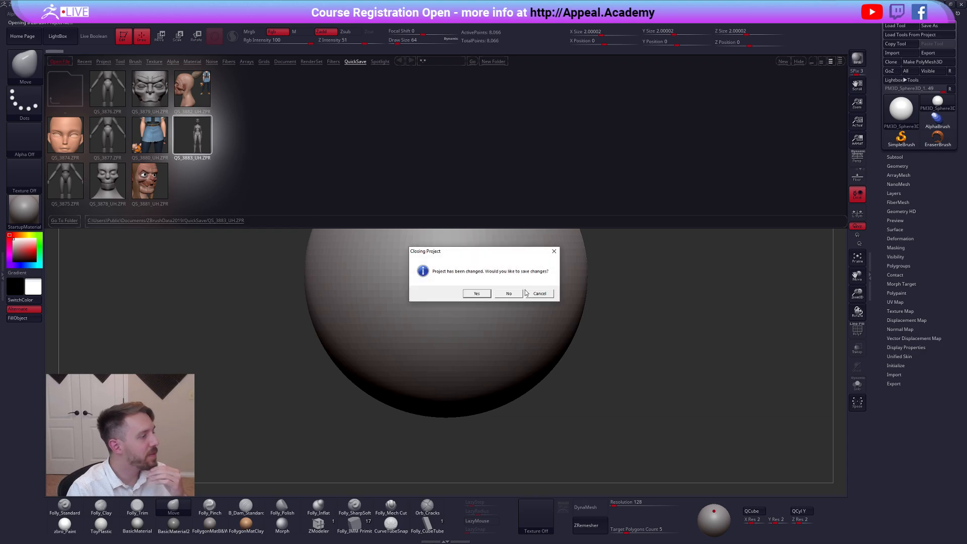
click(516, 293)
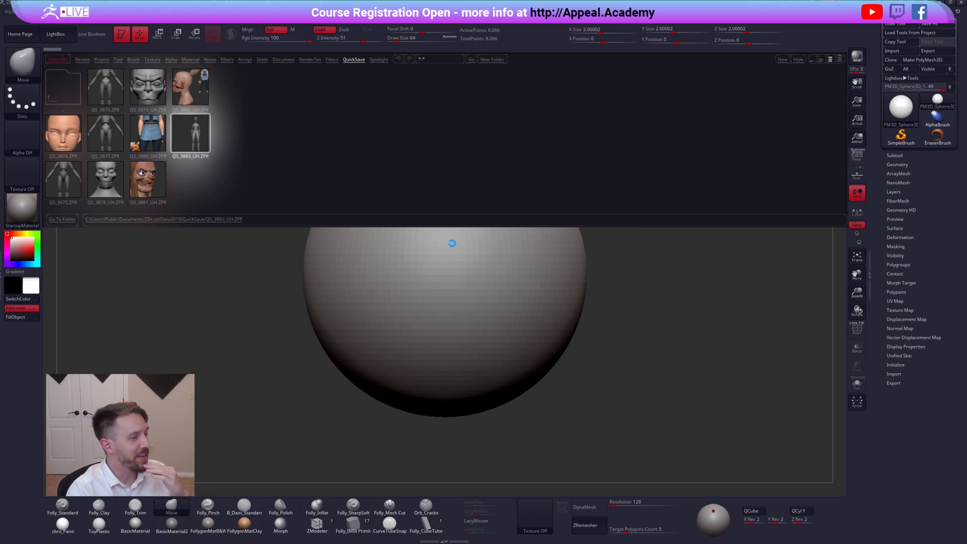
double_click(195, 133)
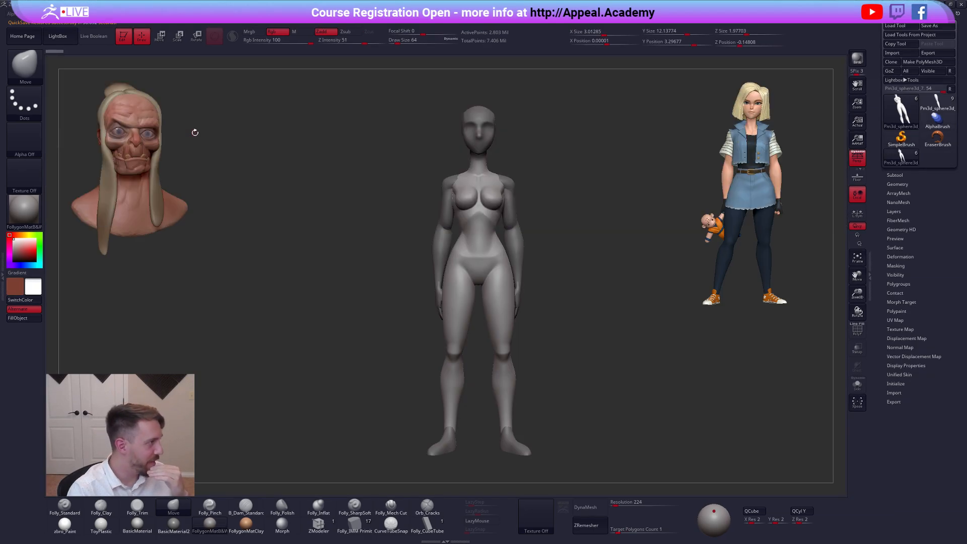
Remove the two grey mannequin tools from the project by deleting all of their subtools
click(900, 174)
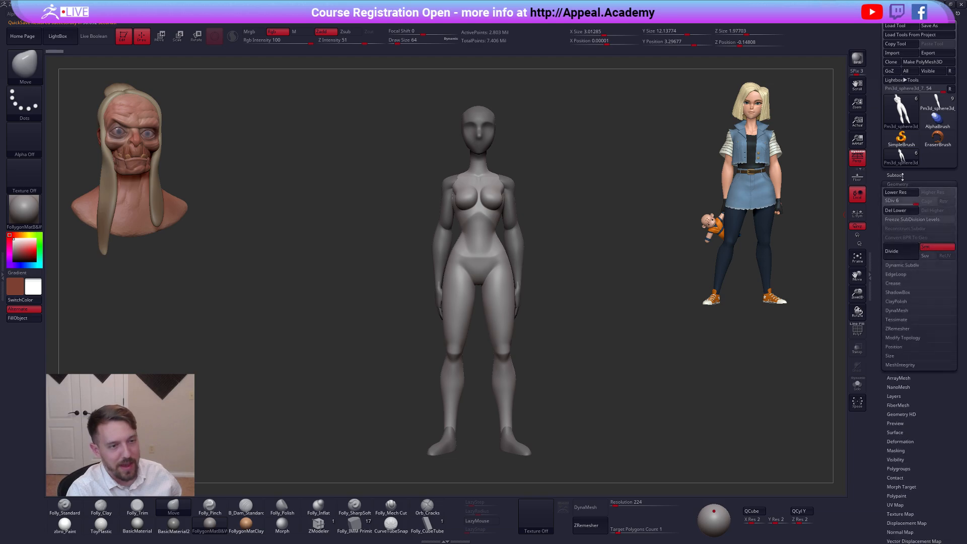
click(936, 107)
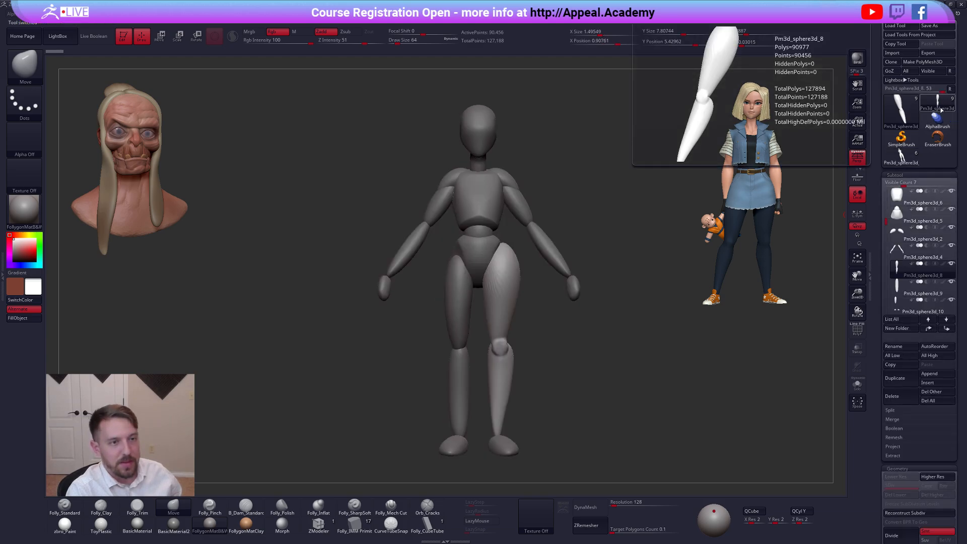
click(933, 400)
click(830, 417)
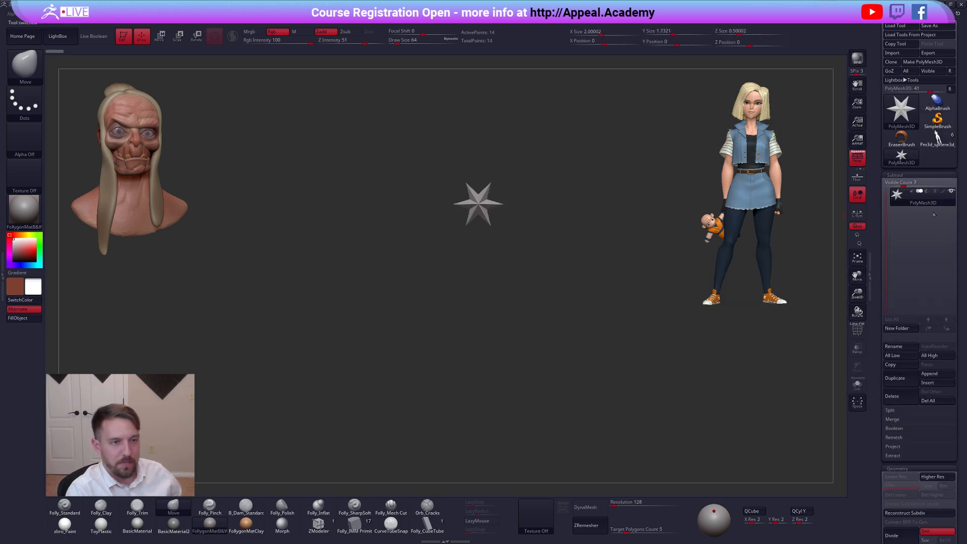
click(933, 146)
click(928, 395)
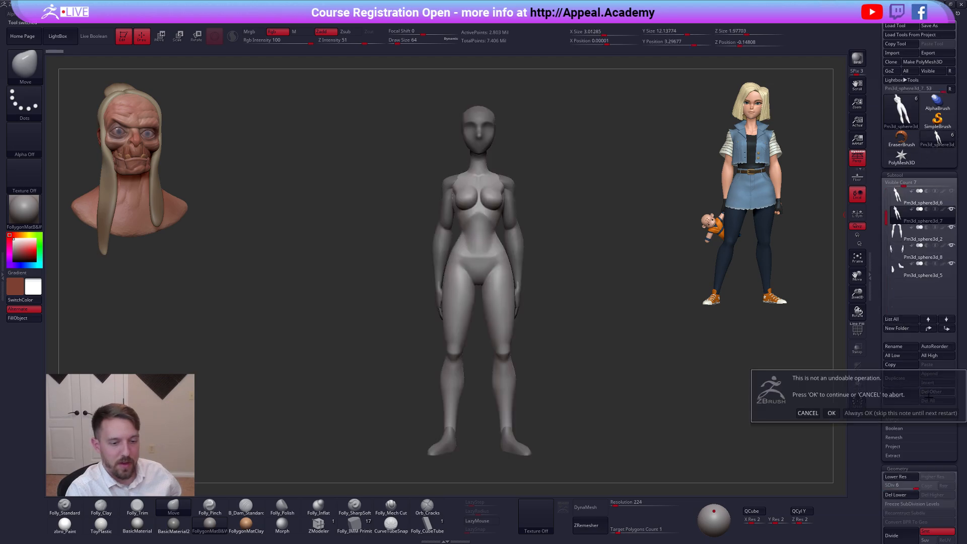
key(Return)
click(936, 400)
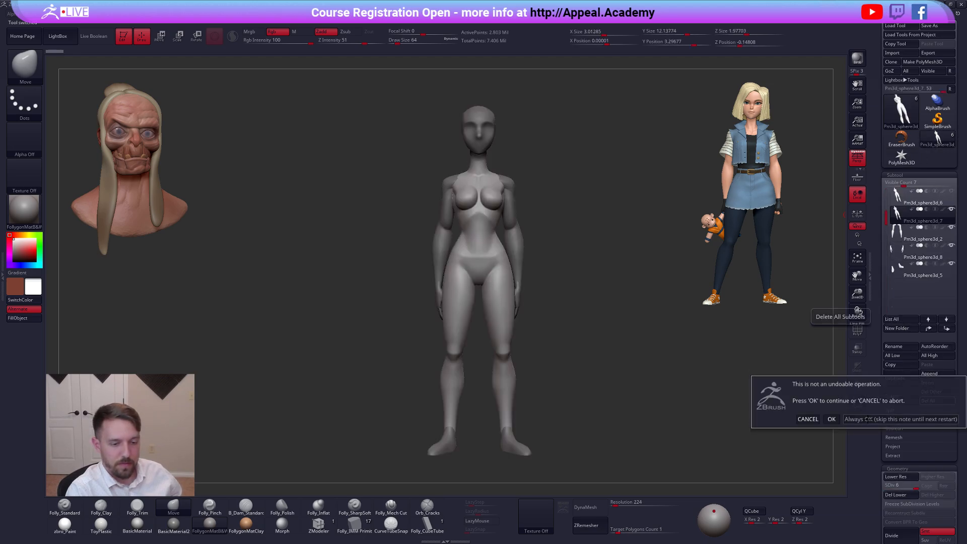
click(831, 417)
Bring up the old man's bust and set the material to zbro_Paint
click(901, 110)
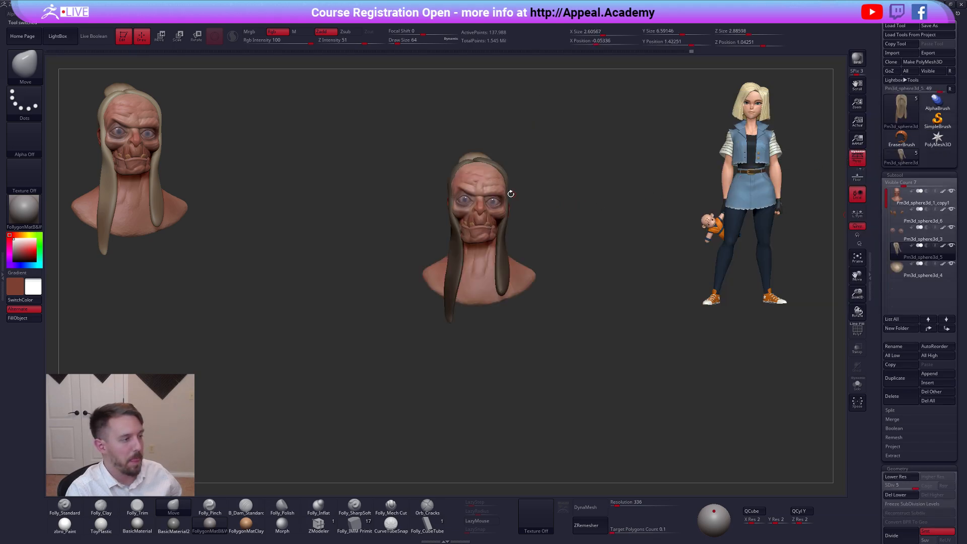
ctrl+right_drag(493, 193, 516, 230)
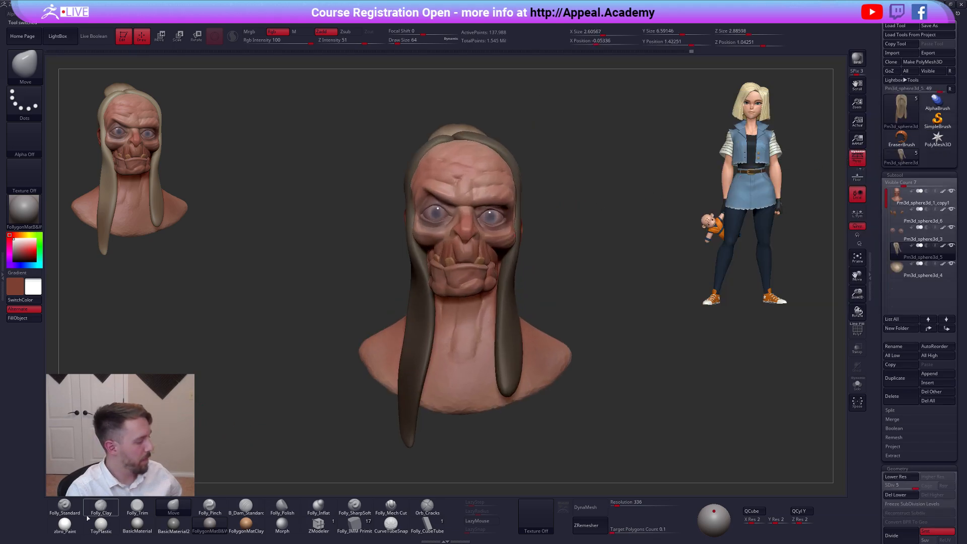
click(57, 528)
Switch to the blonde character and delete the higher and lower subdivision levels of its Hair subtool
click(901, 110)
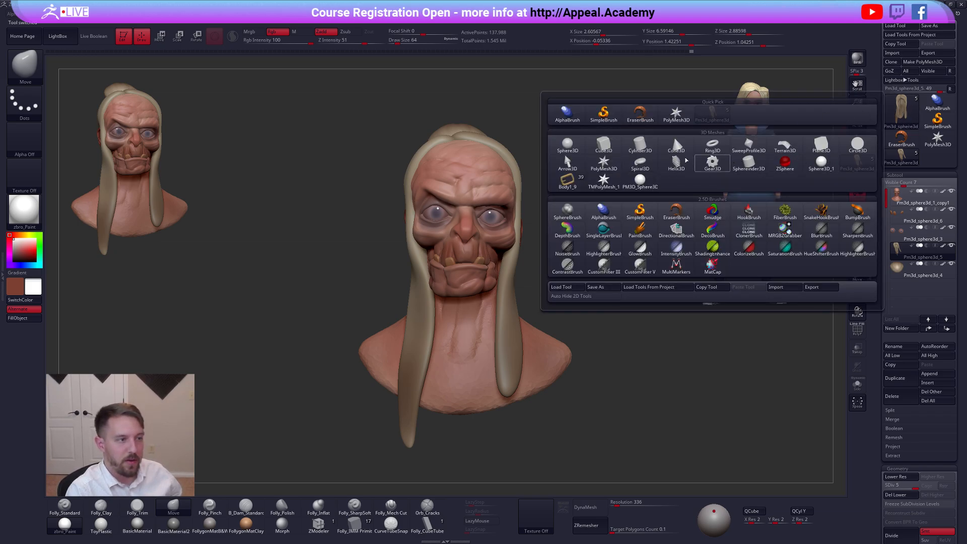
mouse_move(624, 184)
click(569, 182)
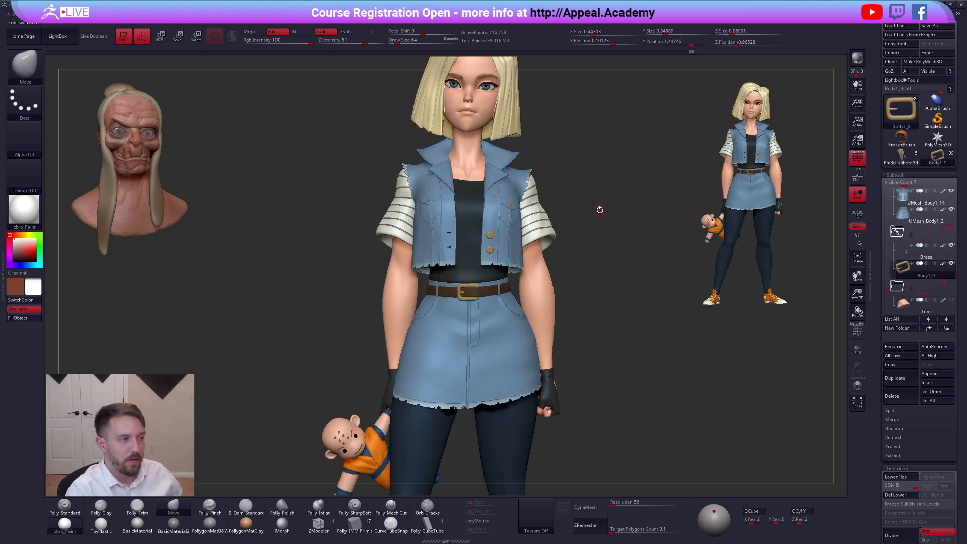
alt+drag(619, 211, 618, 186)
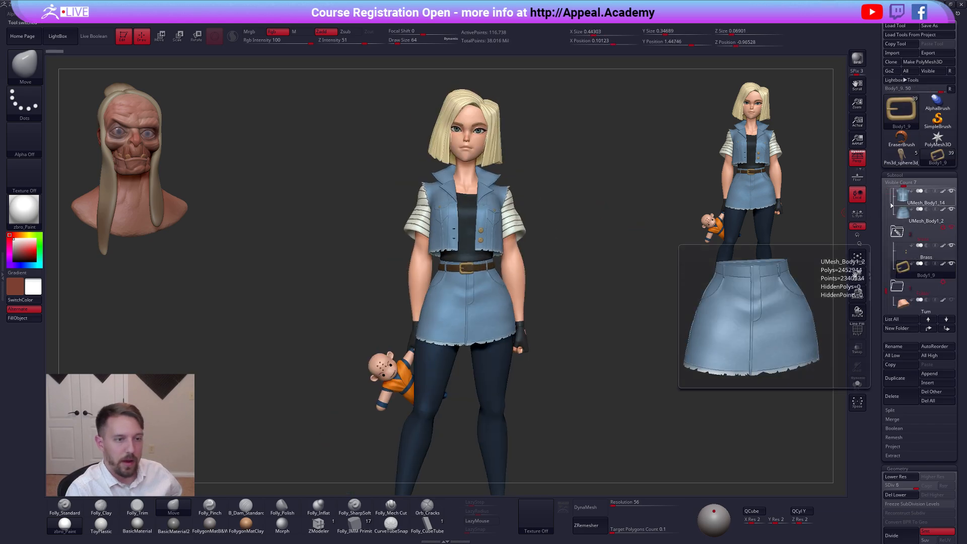
drag(886, 290, 886, 183)
click(903, 229)
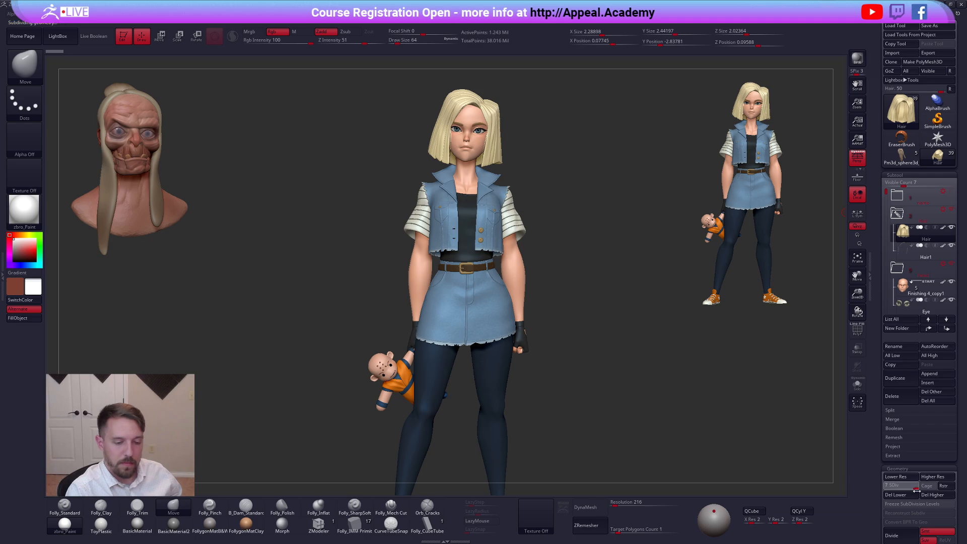
key(shift+d)
click(935, 496)
click(913, 497)
Merge the Hair subtool down with Hair1 and return to the old man's bust
key(ctrl+shift+g)
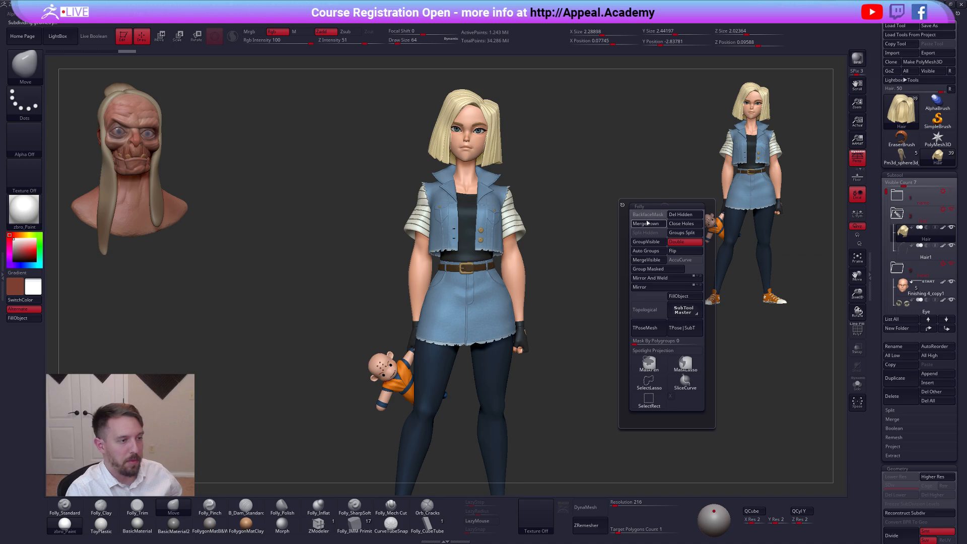
click(647, 222)
click(618, 237)
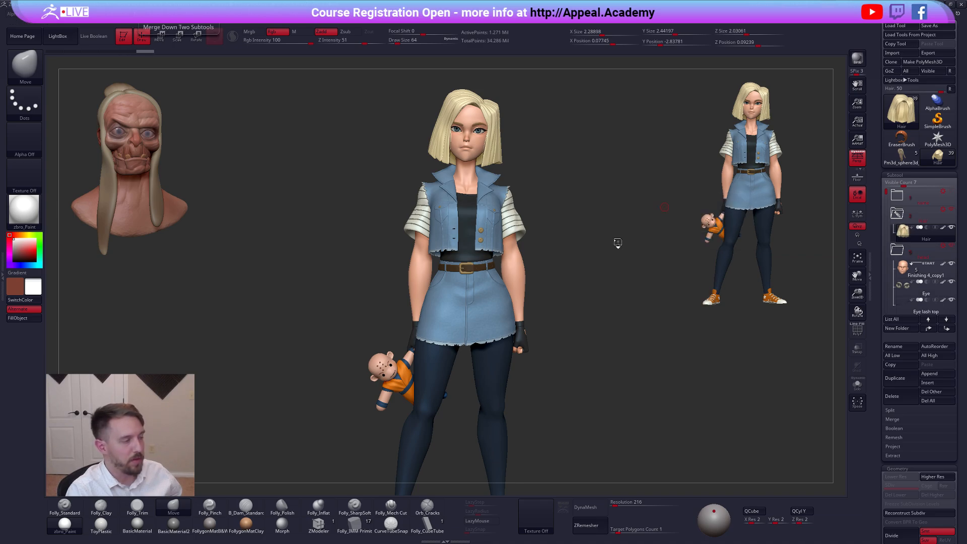
click(906, 159)
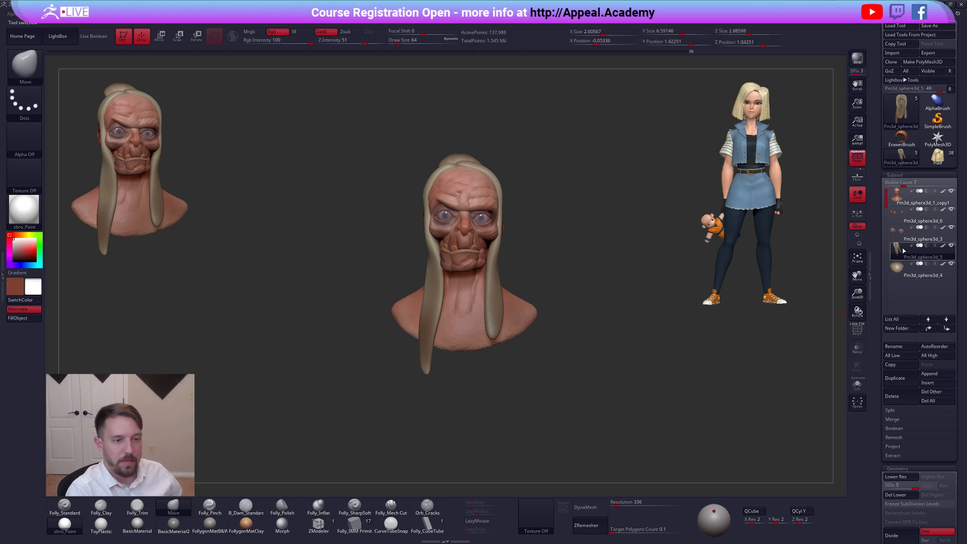
Hide the bust's long hair and top bun subtools and select the head
click(898, 267)
click(951, 263)
click(897, 198)
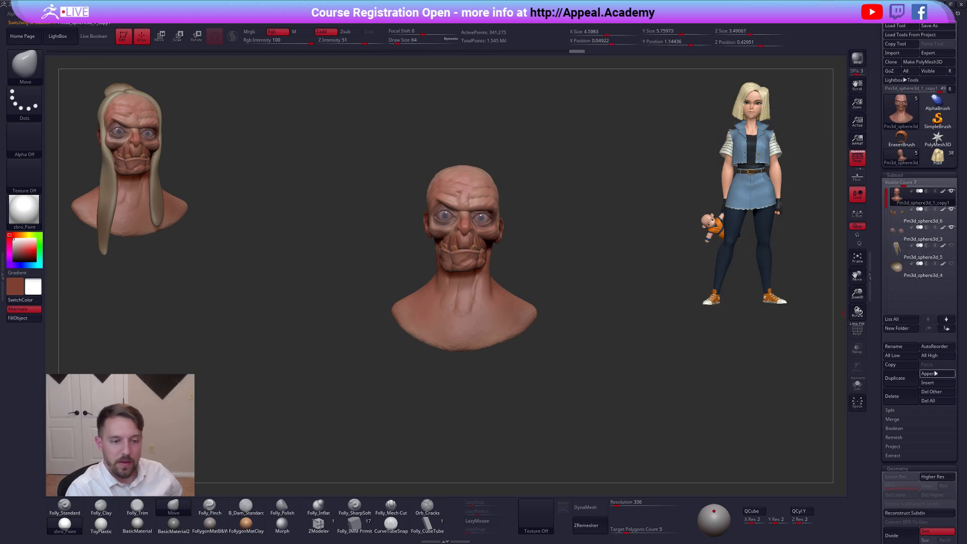
Append the merged Hair tool to the bust and reconstruct the lower subdivision levels of Hair1
click(934, 374)
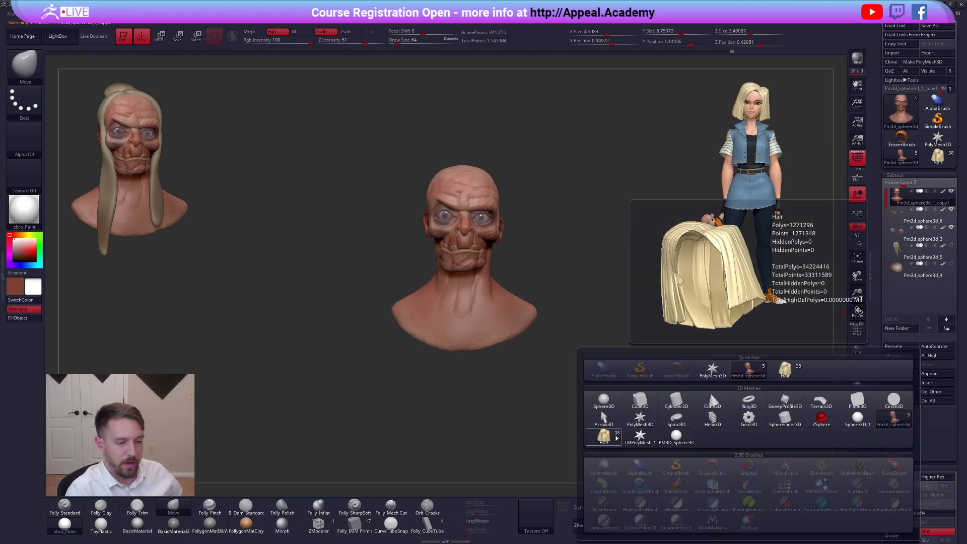
click(603, 436)
click(897, 286)
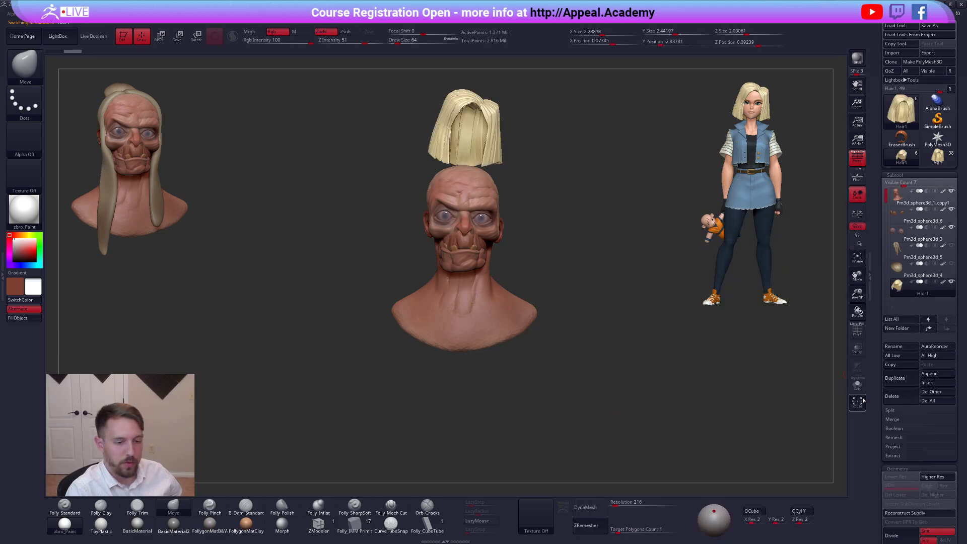
click(913, 515)
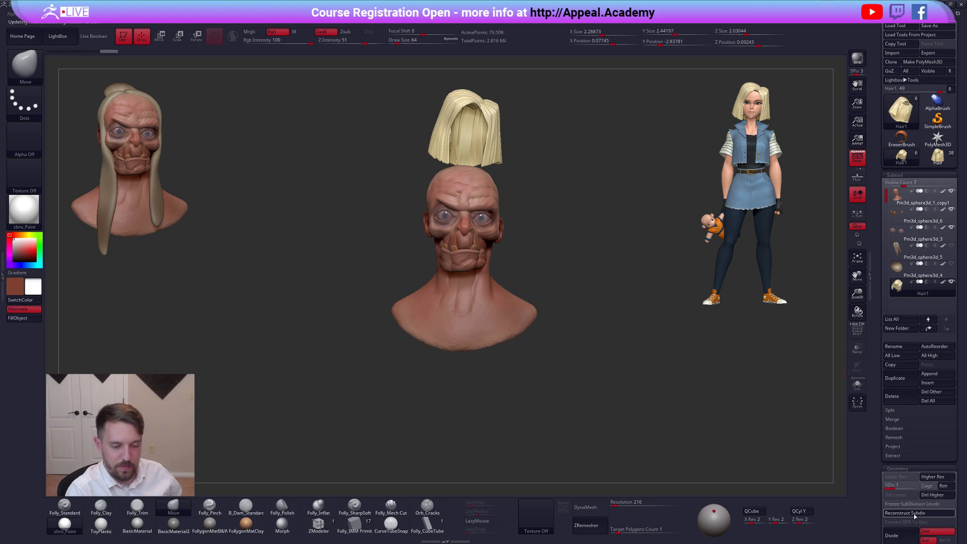
click(914, 514)
click(913, 514)
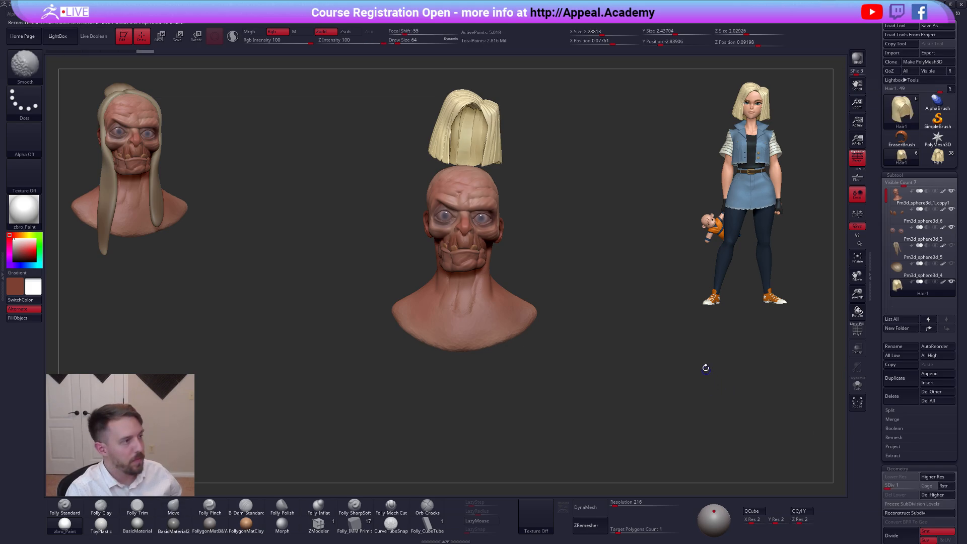
Enlarge the Hair1 subtool with the transpose line and move it down over the old man's head
alt+drag(567, 214, 545, 191)
key(e)
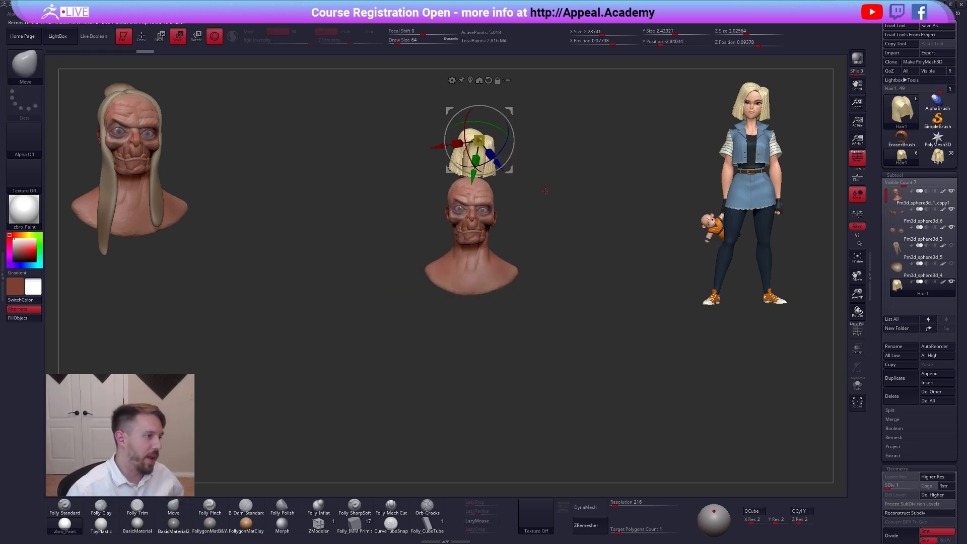
click(214, 37)
alt+right_drag(473, 213, 482, 258)
shift+drag(482, 206, 581, 210)
key(w)
drag(509, 207, 503, 260)
Refine the hair's position on the head and scale it up slightly more
right_drag(503, 260, 549, 249)
ctrl+right_drag(492, 232, 493, 248)
mouse_move(497, 250)
shift+mouse_down()
mouse_move(552, 251)
mouse_move(509, 259)
mouse_move(502, 278)
shift+mouse_up()
right_drag(619, 297, 586, 306)
alt+right_drag(586, 306, 565, 360)
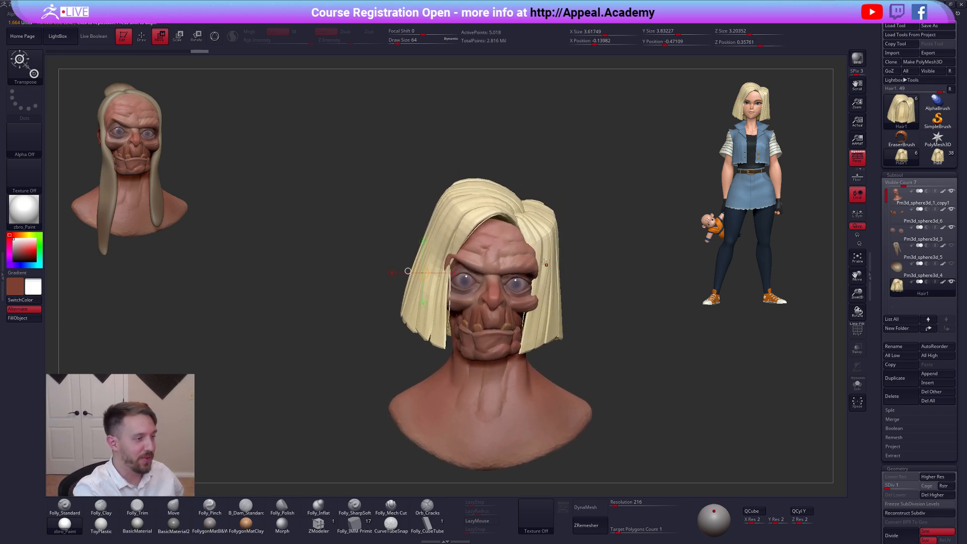
ctrl+right_drag(538, 244, 526, 238)
key(e)
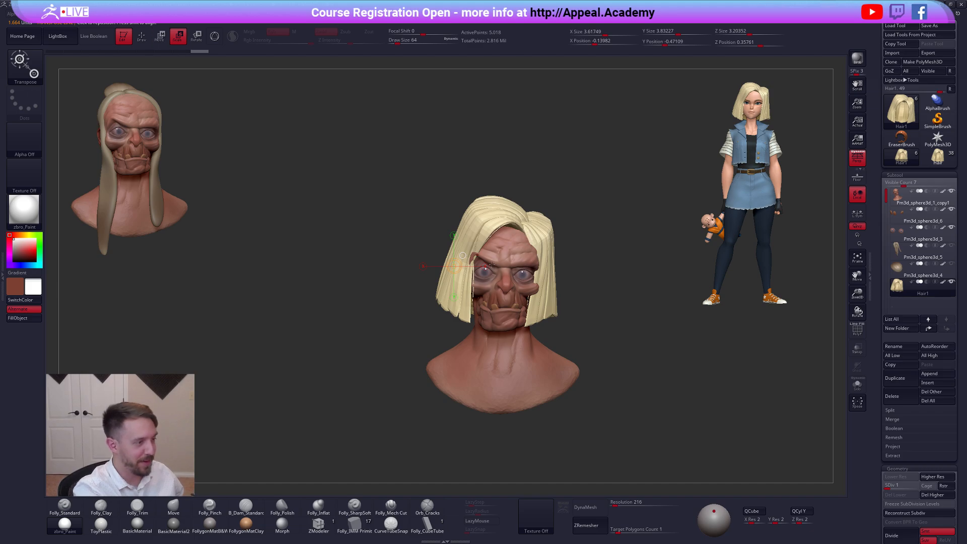
mouse_move(527, 260)
mouse_down()
mouse_move(592, 260)
mouse_move(596, 297)
mouse_move(707, 297)
mouse_up()
Reshape the hair around the head with a very large Move brush so it fits the skull
key(q)
key(space)
mouse_move(549, 301)
mouse_down()
mouse_move(573, 301)
mouse_move(553, 258)
mouse_move(566, 311)
mouse_move(549, 271)
mouse_up()
click(559, 263)
right_drag(555, 252, 572, 238)
key(space)
drag(569, 249, 564, 249)
mouse_move(561, 231)
right_down()
mouse_move(542, 204)
mouse_move(568, 220)
right_up()
key(space)
drag(567, 222, 570, 222)
mouse_move(568, 226)
right_down()
mouse_move(545, 213)
mouse_move(485, 245)
mouse_move(543, 277)
right_up()
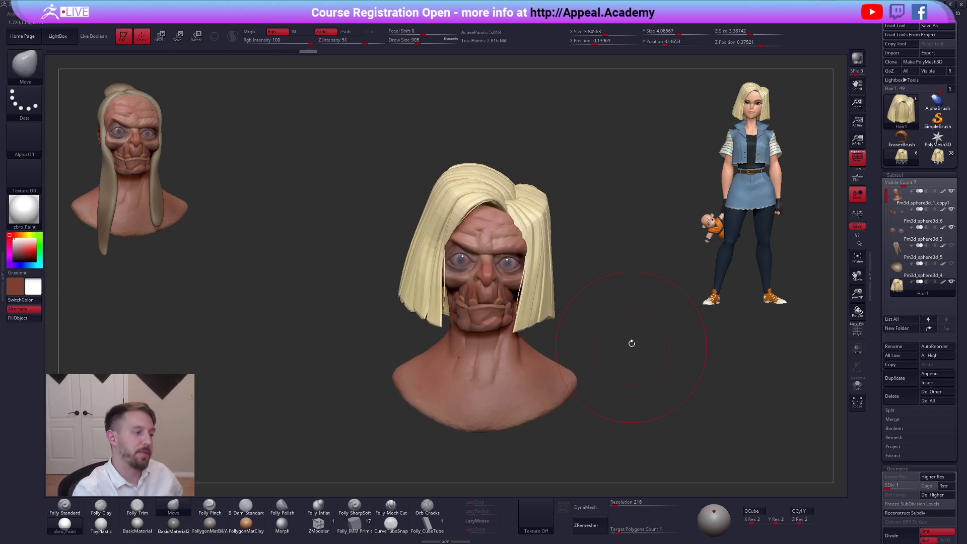
Select the head subtool and reduce the brush draw size to 130
key(space)
drag(630, 305, 620, 305)
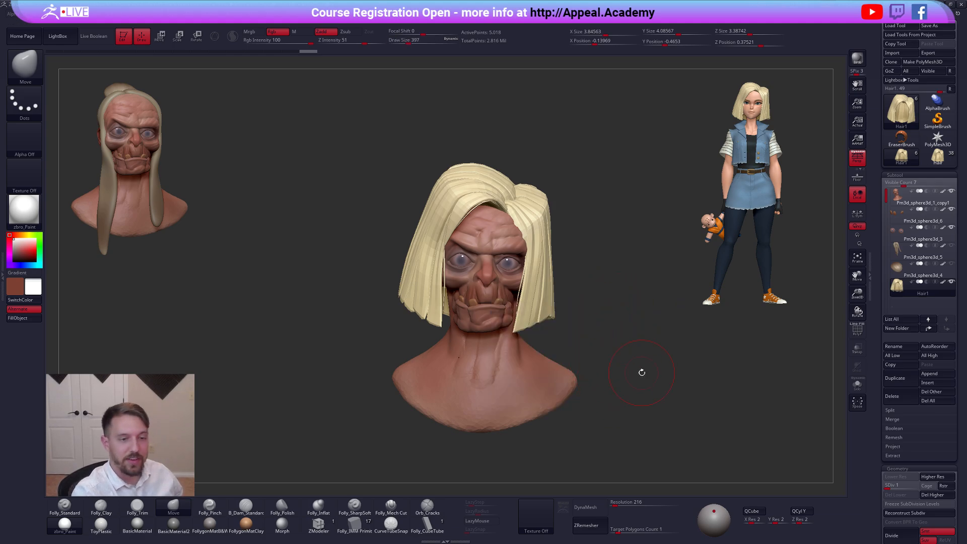
click(898, 200)
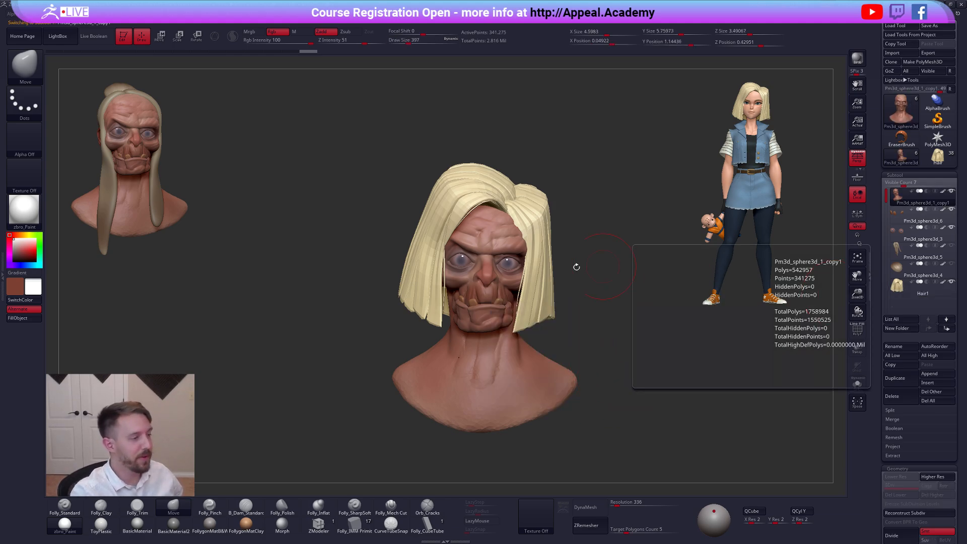
ctrl+right_drag(493, 216, 481, 287)
key(space)
drag(504, 258, 499, 258)
alt+right_drag(496, 353, 497, 328)
key(space)
drag(497, 328, 496, 328)
mouse_move(549, 307)
right_down()
mouse_move(517, 294)
mouse_move(527, 268)
right_up()
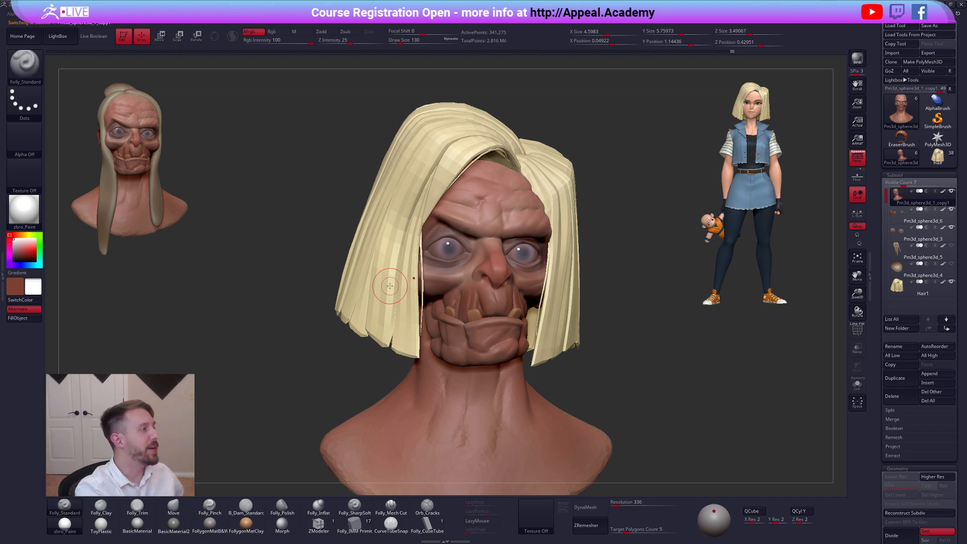
Go through the sculpting brushes and turn on backface auto-masking, including for Folly_SharpSoft
key(2)
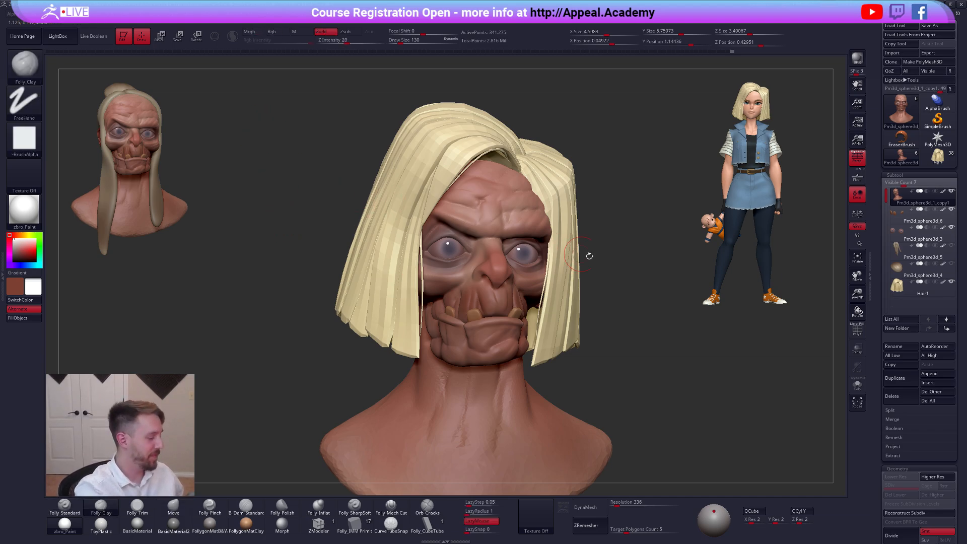
key(ctrl+shift+f)
key(1)
key(2)
key(3)
key(4)
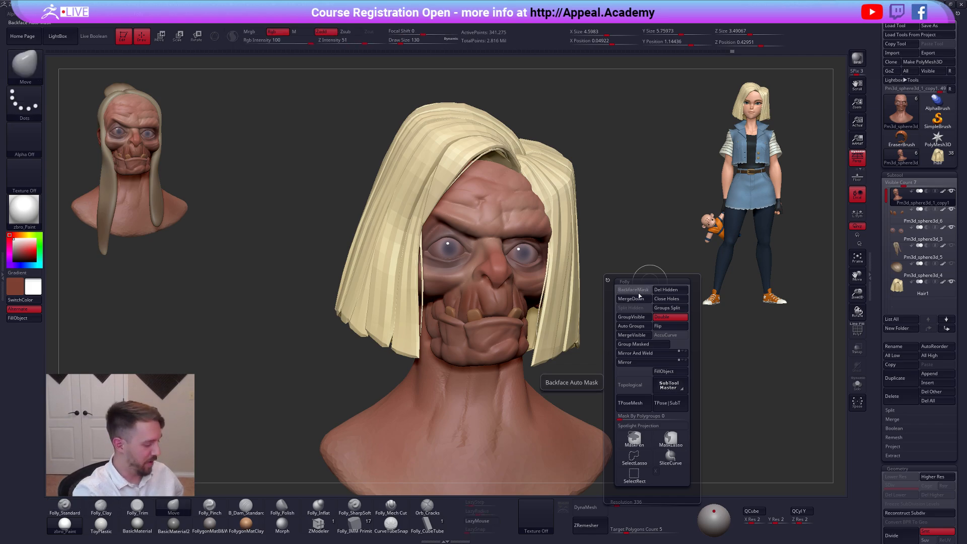
key(5)
click(640, 290)
key(6)
key(7)
click(642, 291)
key(8)
click(641, 291)
key(9)
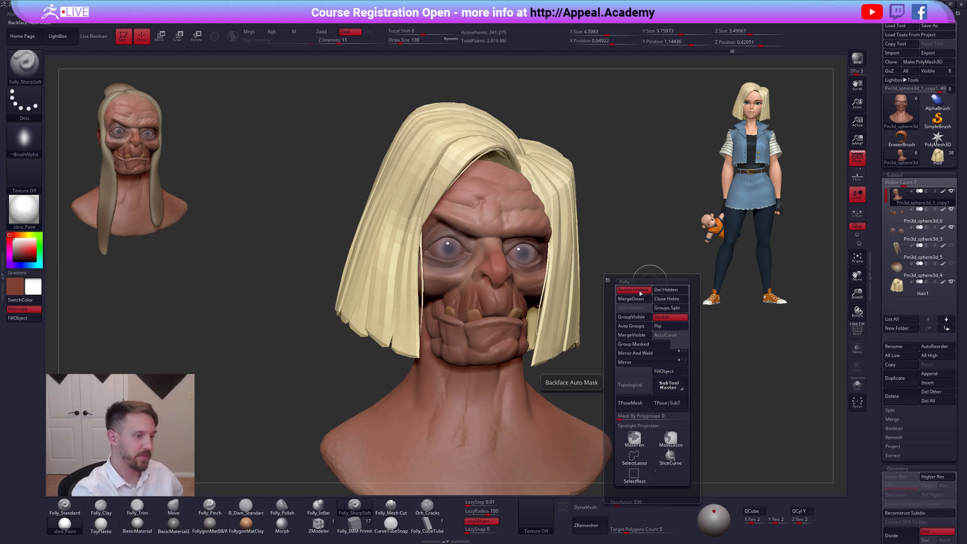
Raise Hair1 to subdivision level 5 to view the smooth hair on the bust
shift+drag(598, 341, 665, 346)
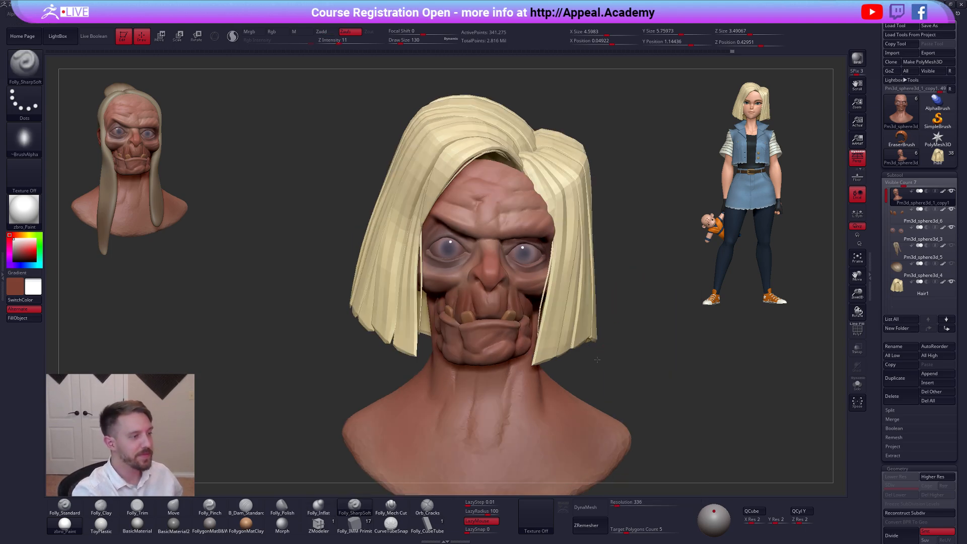
click(922, 288)
key(d)
key(d)
key(d)
key(d)
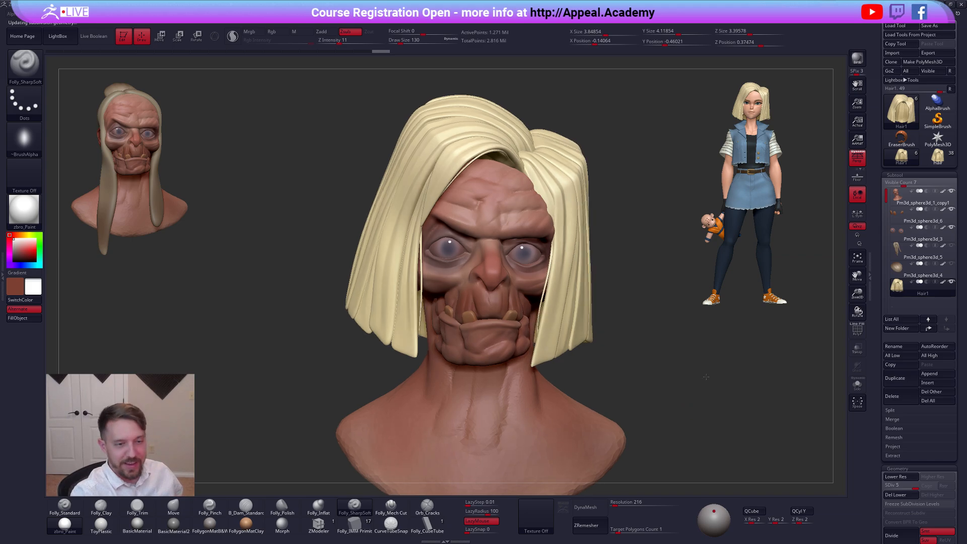
Compare the bust's original long hair and bun with the new Hair1 subtool
click(903, 275)
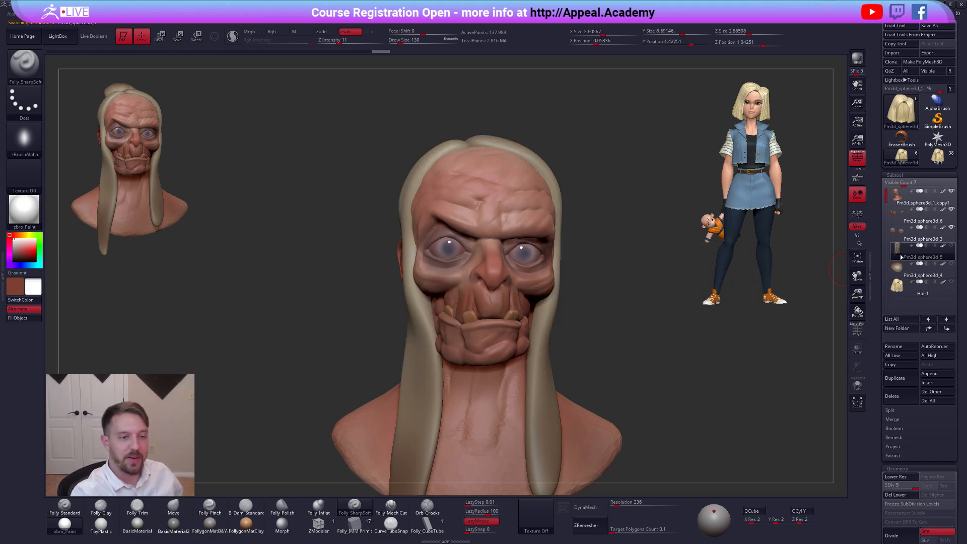
drag(741, 361, 719, 349)
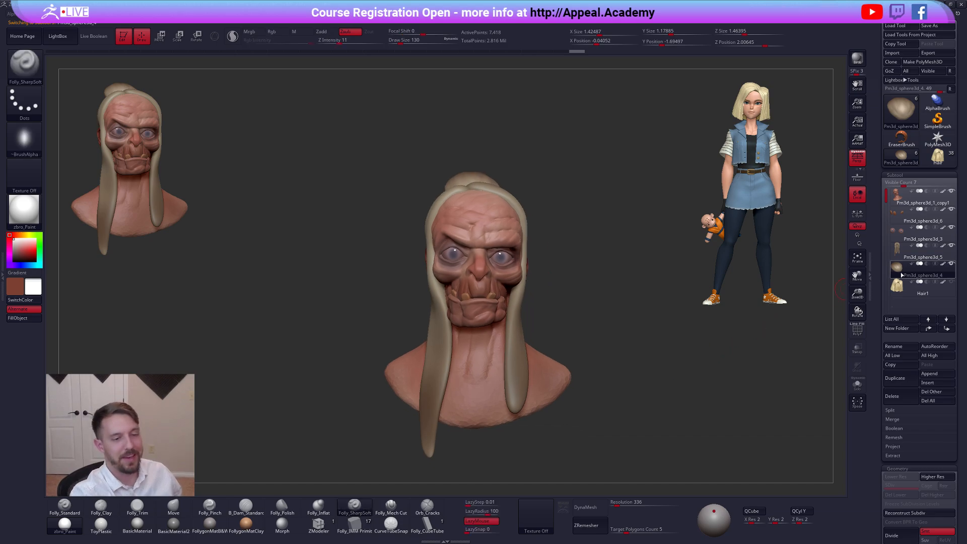
click(900, 292)
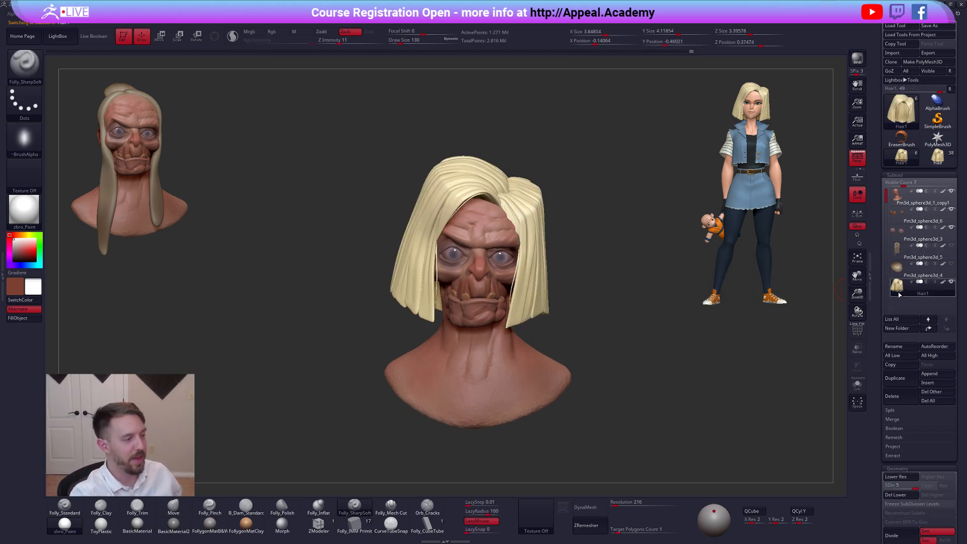
drag(570, 271, 584, 261)
Lower Hair1 to subdivision level 1 with the Move brush active and inspect the hair on its own
key(space)
key(shift+d)
key(shift+d)
key(shift+d)
key(shift+d)
key(space)
key(alt+s)
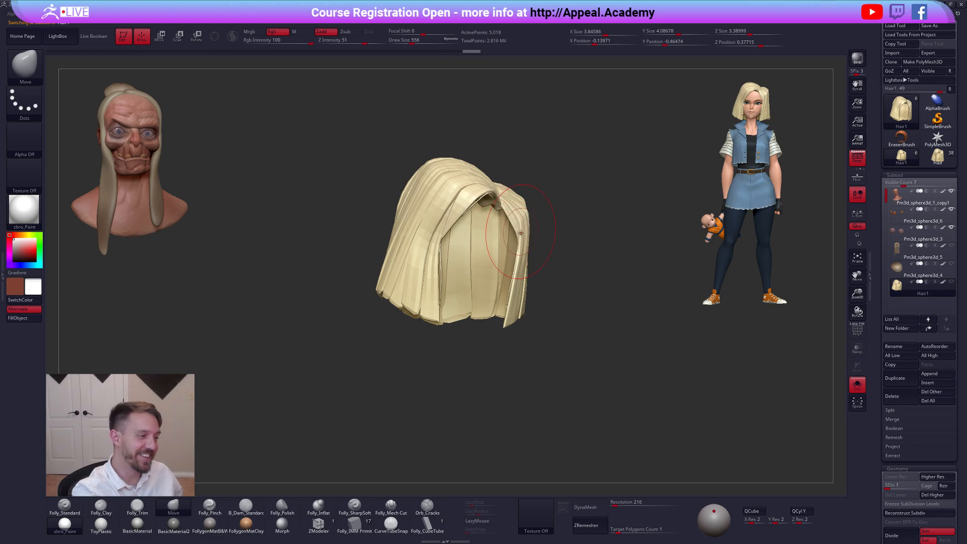
key(alt+s)
Nudge the hair beside the face with the Move brush and reduce the brush's draw size
drag(545, 297, 555, 284)
mouse_move(555, 283)
right_down()
mouse_move(567, 284)
mouse_move(553, 328)
right_up()
key(space)
drag(564, 307, 556, 307)
alt+right_drag(588, 352, 589, 319)
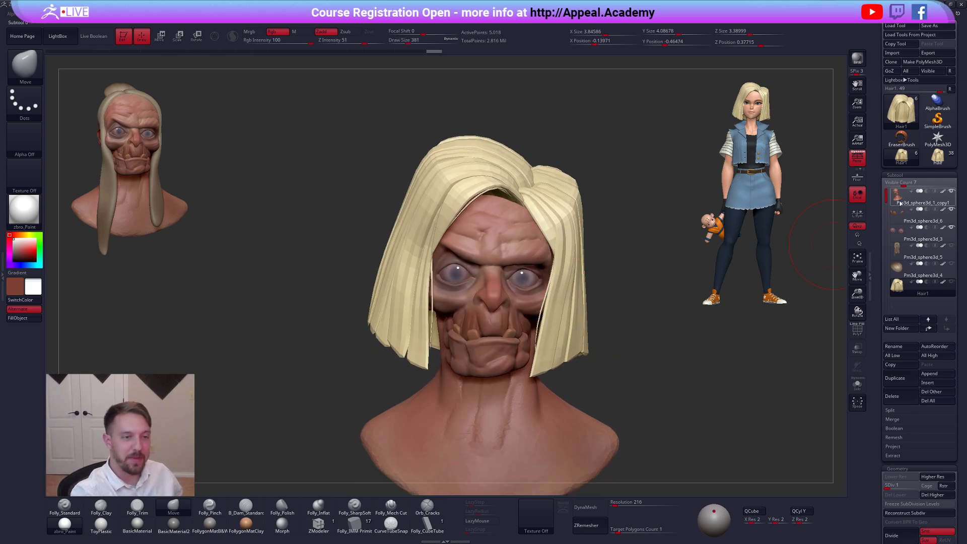
Select the head subtool with Hair1 kept visible and set the draw size to 160
click(899, 198)
click(951, 282)
key(space)
drag(529, 311, 522, 311)
ctrl+right_drag(521, 298, 526, 325)
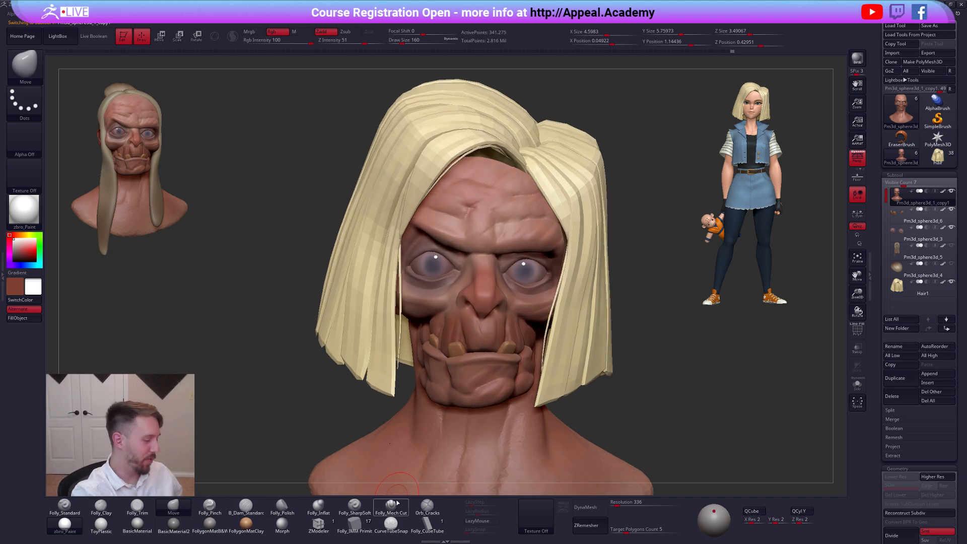
Choose the Folly_Mech Cut brush and toggle its backface auto-masking
key(4)
ctrl+right_drag(516, 288, 461, 252)
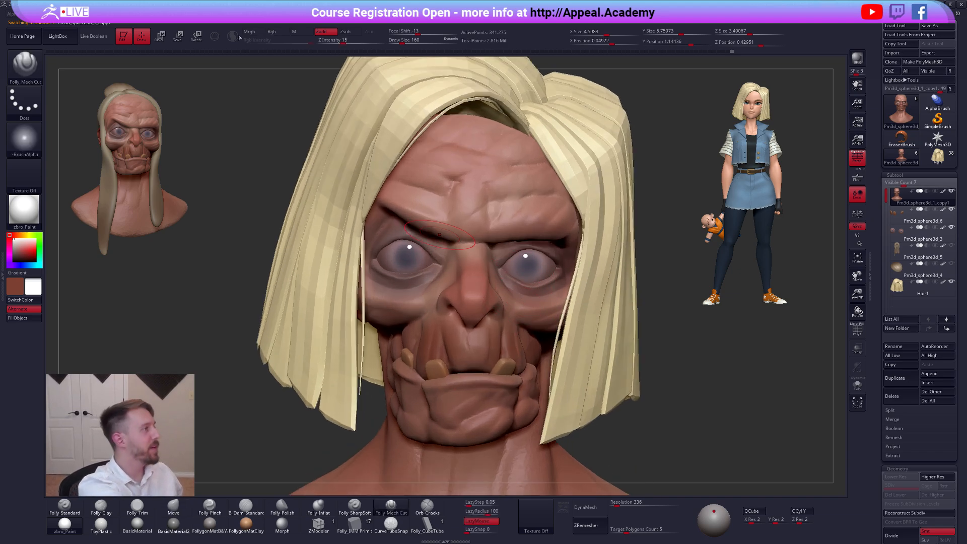
key(shift+space)
click(257, 182)
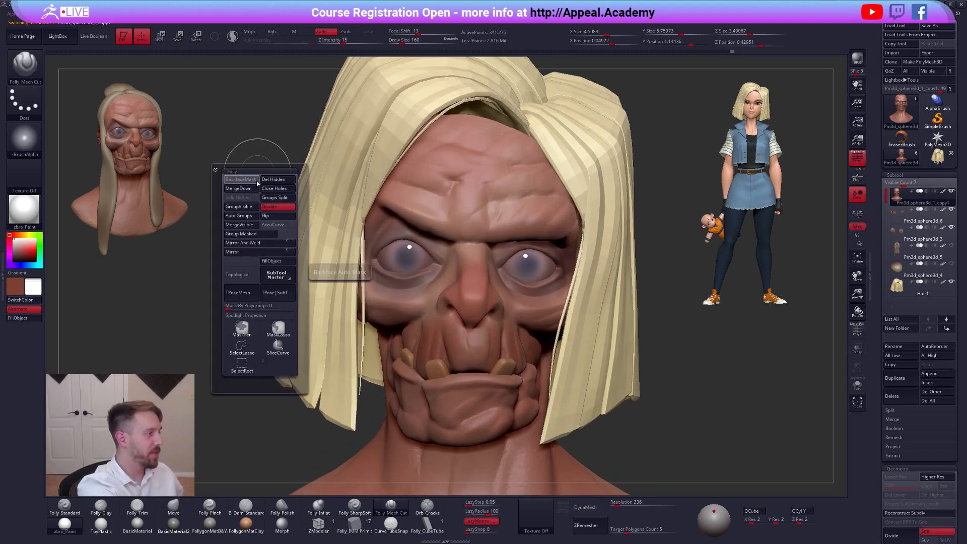
With Sculptris Pro on, refine the cheek below the eye using Folly_SharpSoft at draw size 104, smoothing and undoing the last stroke
click(237, 39)
key(space)
drag(509, 291, 506, 291)
click(355, 506)
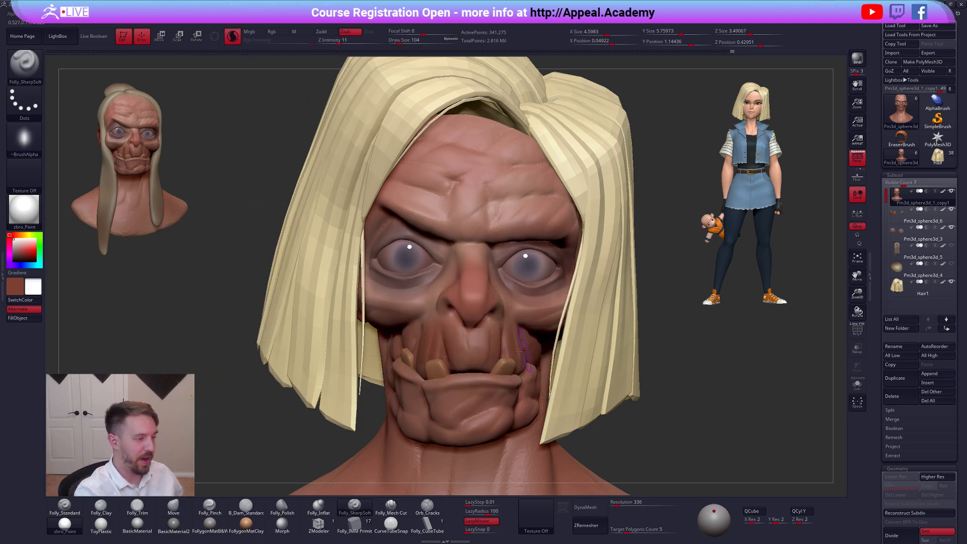
right_drag(535, 296, 508, 298)
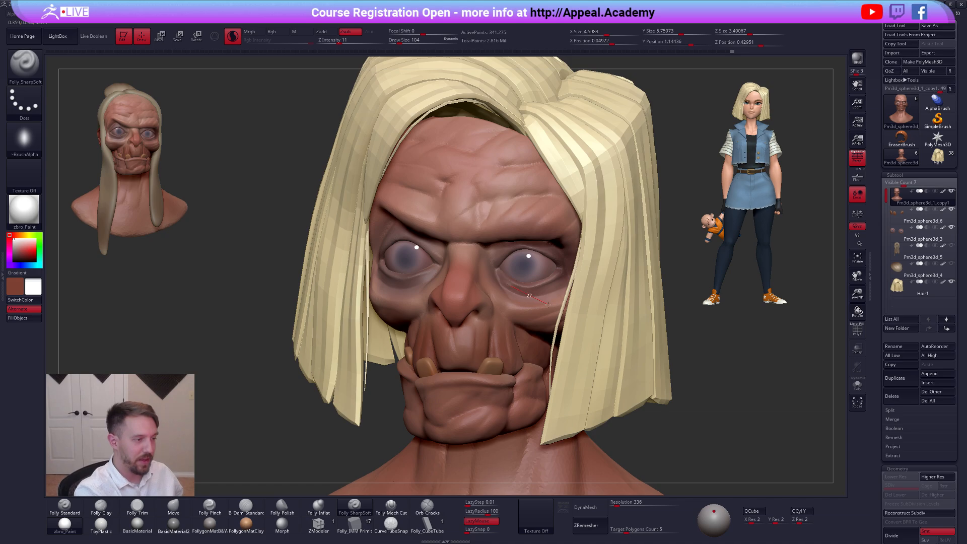
drag(561, 300, 507, 279)
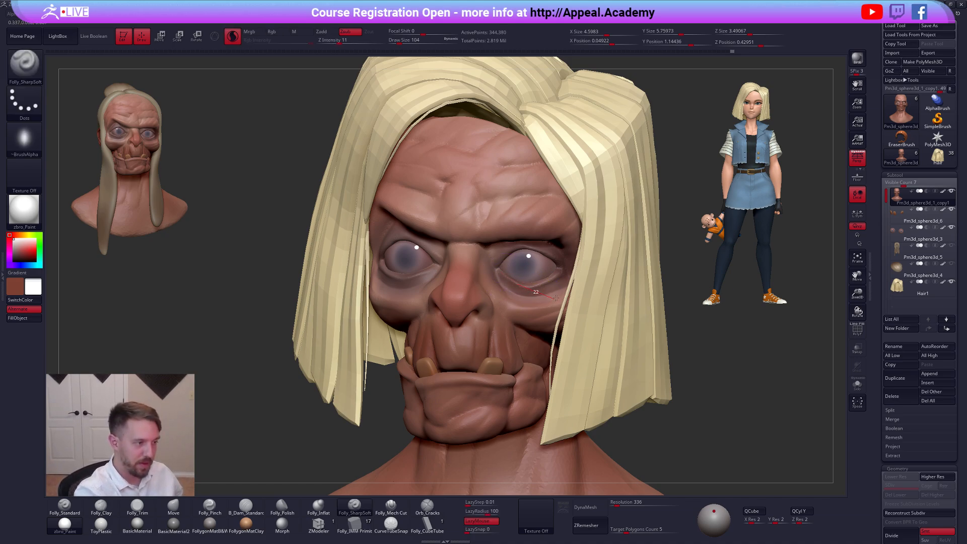
drag(576, 278, 587, 262)
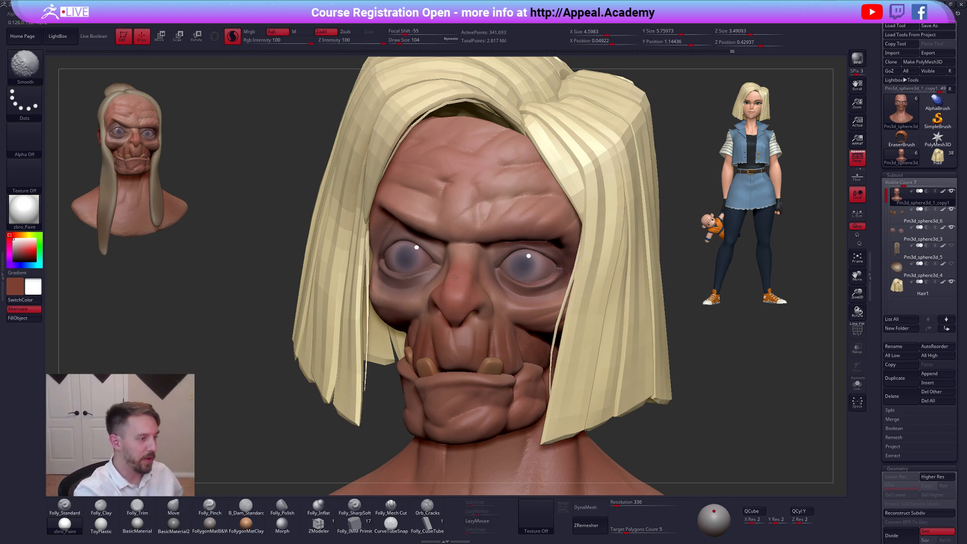
shift+drag(451, 293, 464, 277)
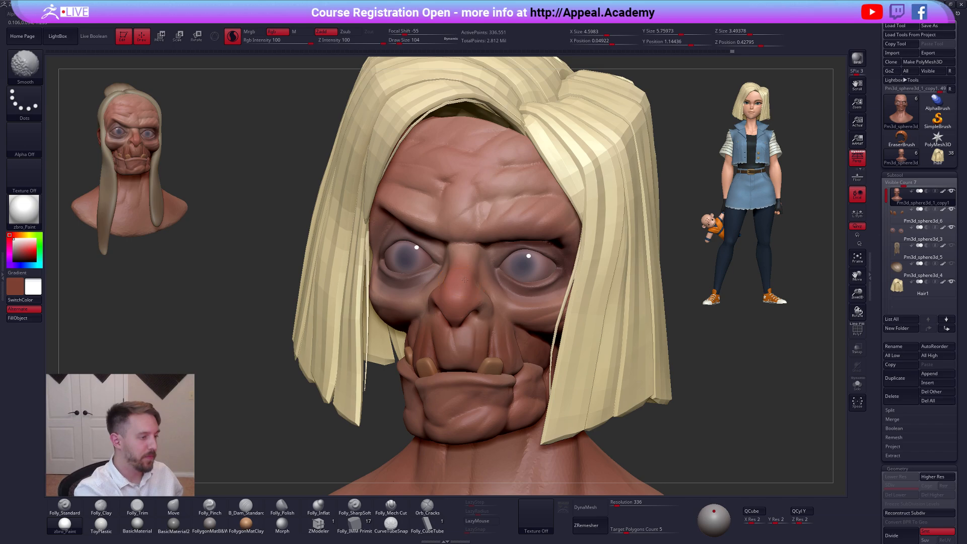
key(ctrl+z)
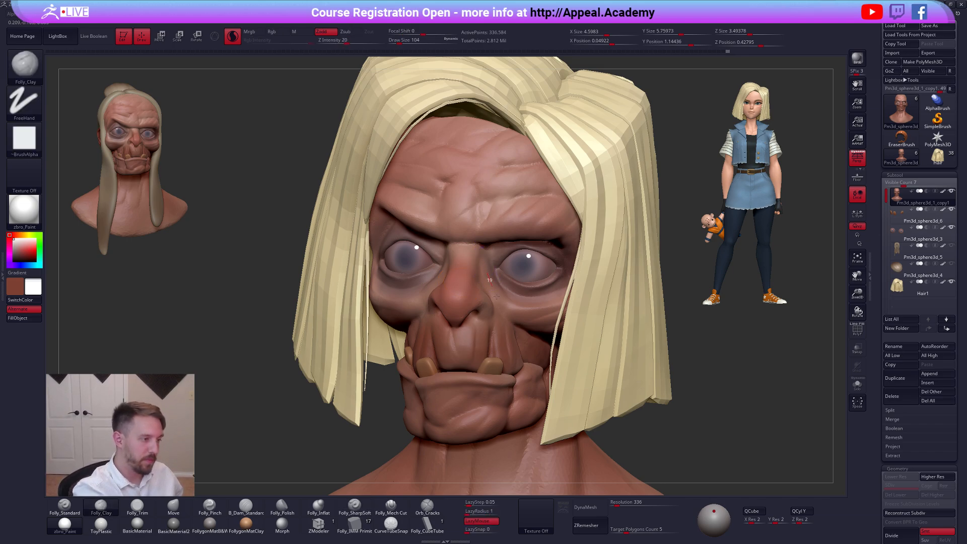
Turn off Sculptris Pro and build up the cheeks beside the nose with the Folly_Clay brush
click(232, 37)
right_drag(498, 267, 460, 285)
drag(485, 264, 495, 285)
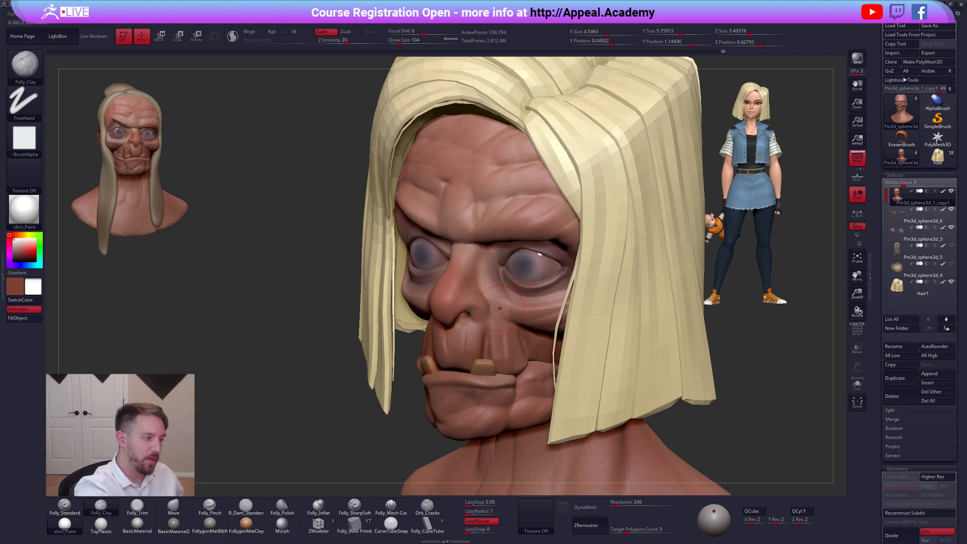
right_drag(506, 306, 504, 284)
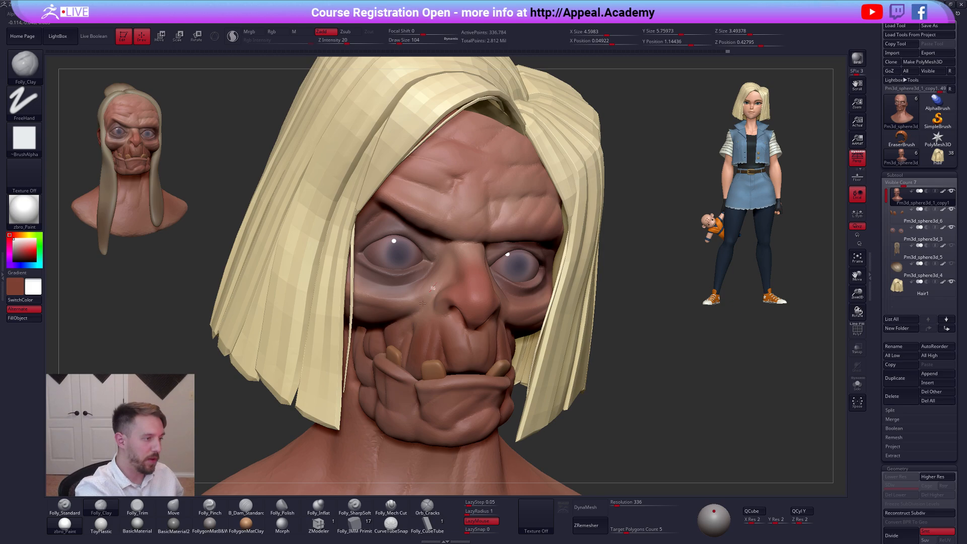
shift+right_drag(425, 298, 409, 300)
mouse_move(456, 327)
right_down()
mouse_move(468, 339)
mouse_move(434, 354)
right_up()
Sharpen the cheek folds beside the nose with the Folly_Pinch brush at draw size 113
key(shift+s)
key(5)
key(space)
drag(535, 356, 537, 356)
mouse_move(507, 317)
mouse_down()
mouse_move(623, 325)
mouse_move(618, 297)
mouse_up()
right_drag(347, 328, 411, 334)
right_drag(341, 336, 356, 341)
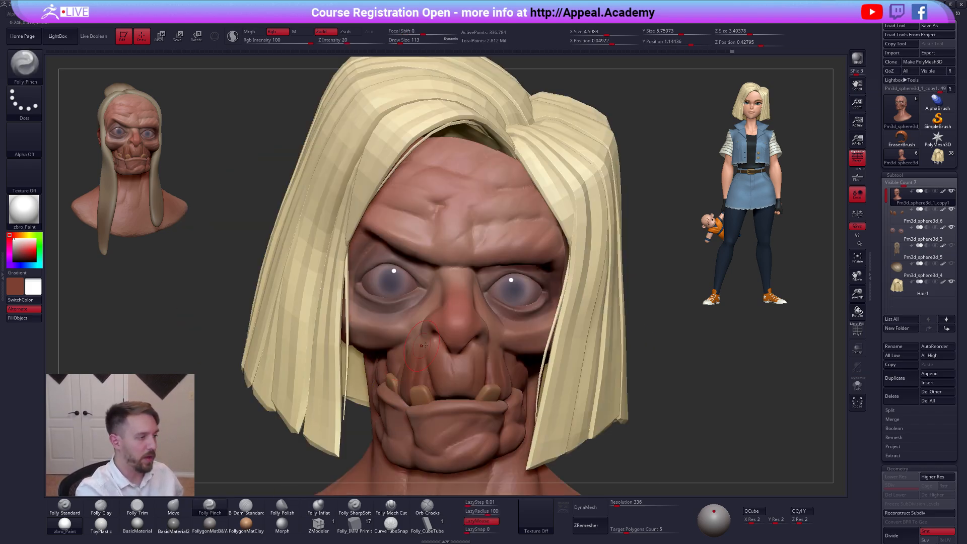
Reshape the outer eye sockets and cheekbones using the Move brush at draw size 121
alt+right_drag(459, 363, 454, 374)
key(b)
key(m)
key(v)
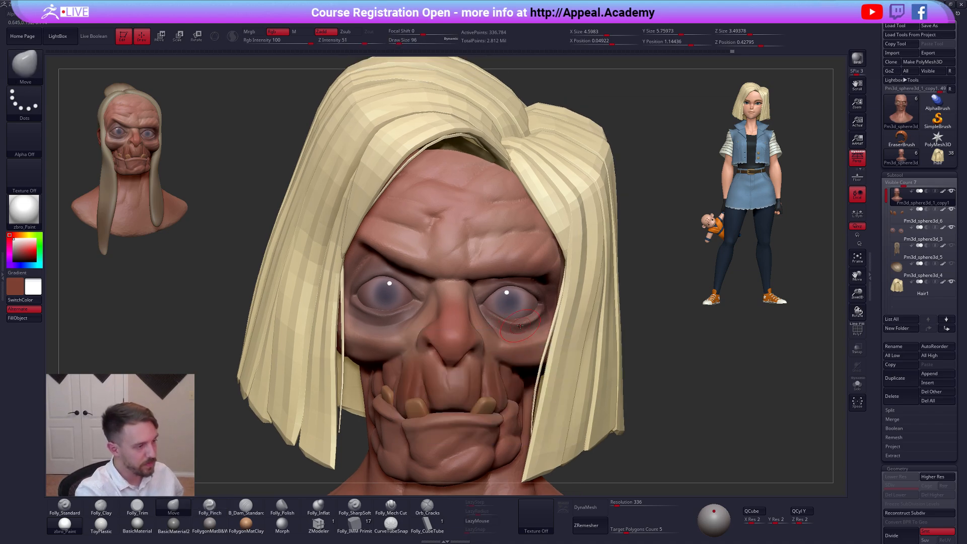
mouse_move(525, 331)
right_down()
mouse_move(504, 338)
mouse_move(500, 373)
right_up()
key(space)
drag(530, 322, 533, 323)
right_drag(530, 331, 565, 333)
right_drag(350, 289, 329, 308)
key(bracketleft)
drag(347, 285, 356, 300)
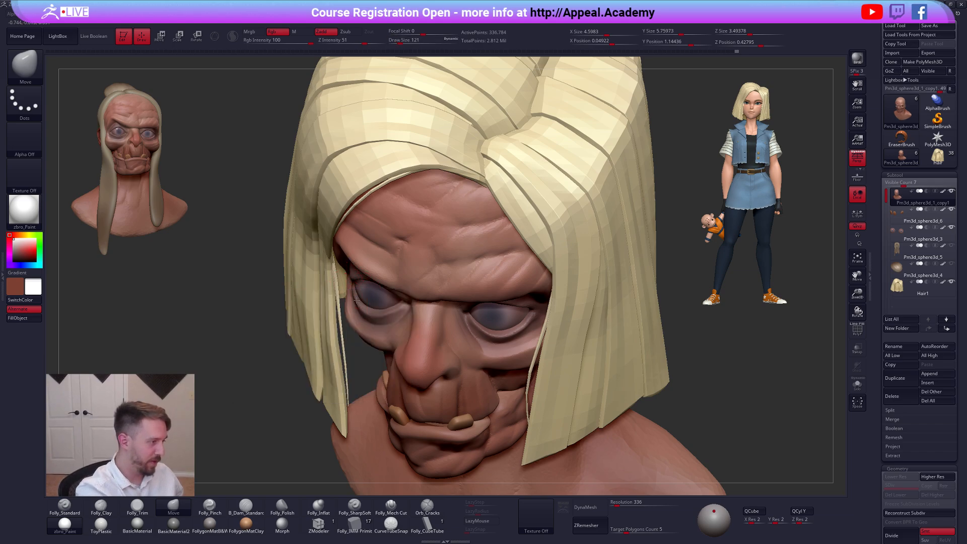
right_drag(396, 317, 500, 311)
Refine and smooth the form beneath the eye with the Folly_SharpSoft brush
key(s)
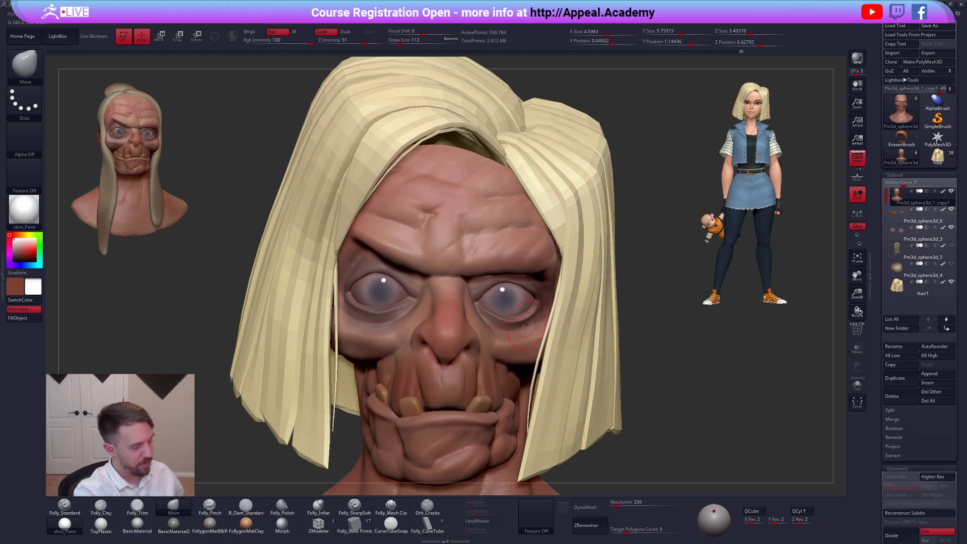
click(354, 507)
right_drag(566, 345, 491, 321)
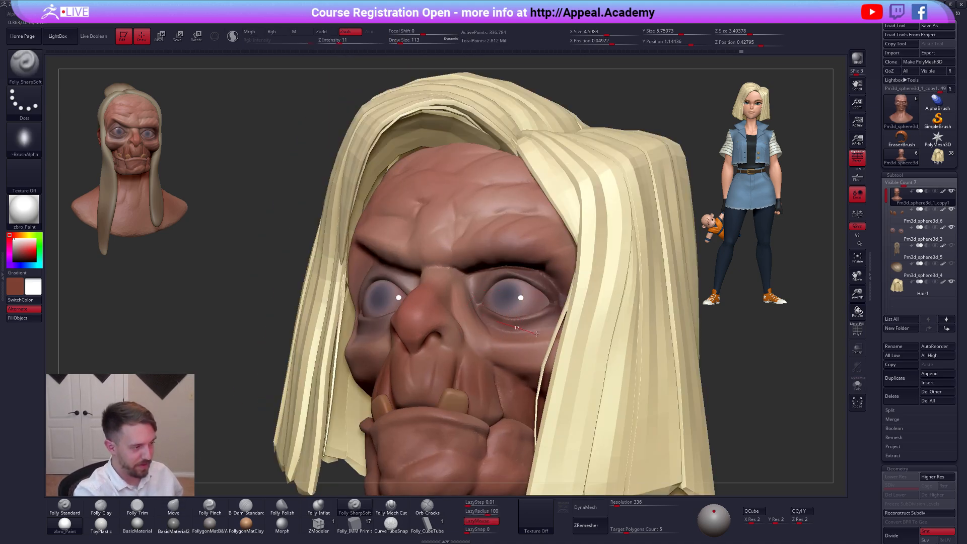
drag(549, 330, 553, 330)
shift+drag(518, 329, 484, 320)
key(space)
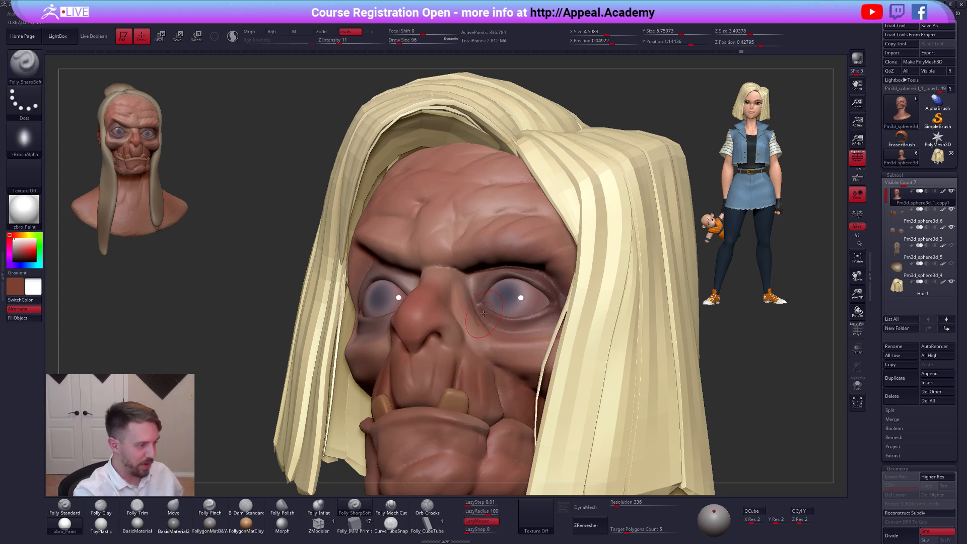
mouse_move(546, 338)
mouse_down()
mouse_move(573, 319)
mouse_move(504, 331)
mouse_move(494, 343)
mouse_up()
Set Folly_SharpSoft to draw size 81 and define the eye bags down to the cheekbones on both sides
key(space)
mouse_move(528, 334)
right_down()
mouse_move(497, 331)
mouse_move(491, 317)
right_up()
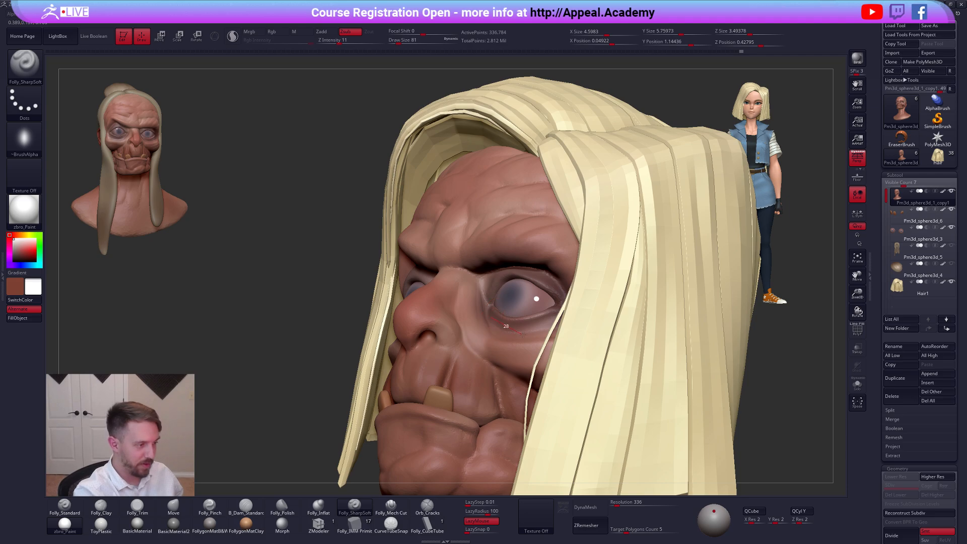
drag(552, 335, 575, 312)
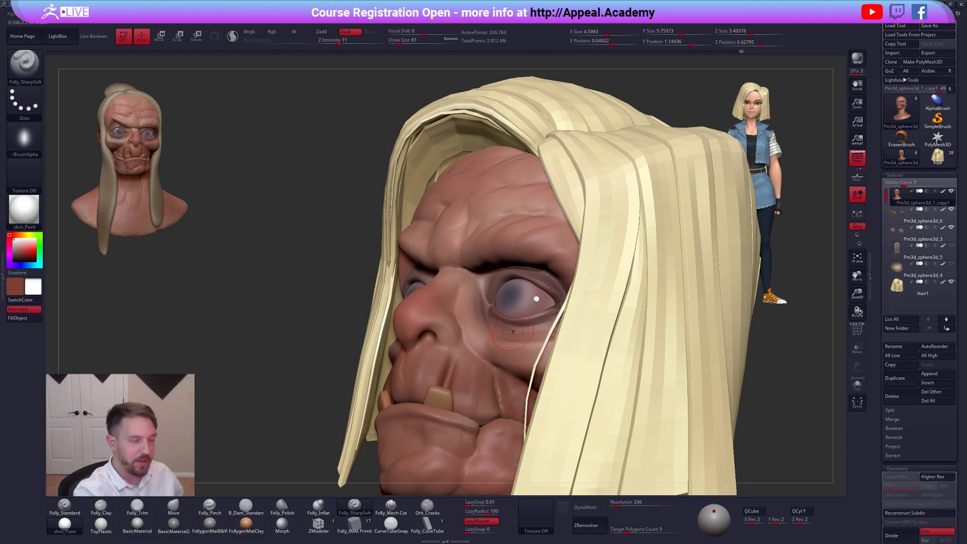
right_drag(512, 350, 453, 347)
drag(477, 312, 426, 290)
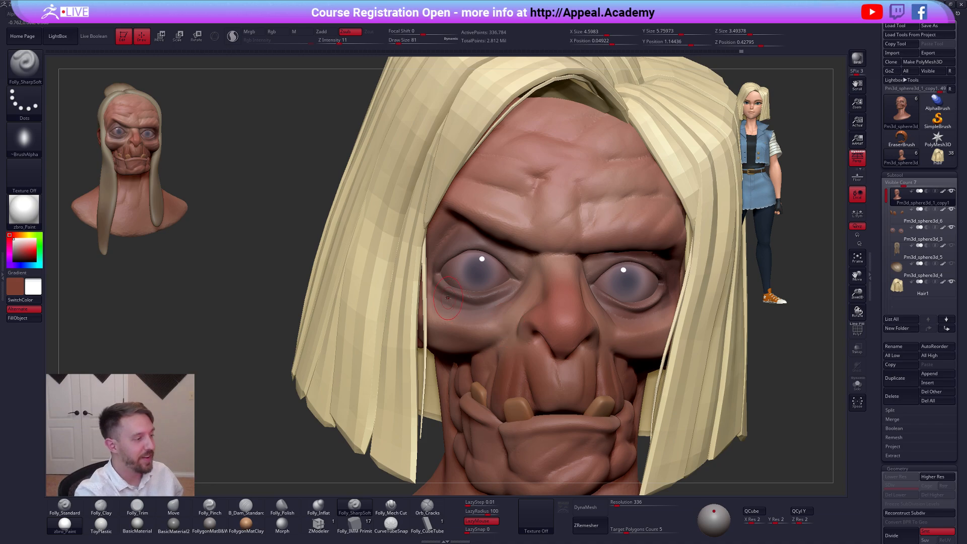
Sharpen the lower eyelid crease with Folly_SharpSoft at draw size 49, isolating the bust and checking it with the hair shown
key(alt+s)
key(space)
click(451, 313)
mouse_move(448, 305)
alt+right_down()
mouse_move(454, 317)
mouse_move(402, 418)
alt+right_up()
key(alt+s)
key(alt+s)
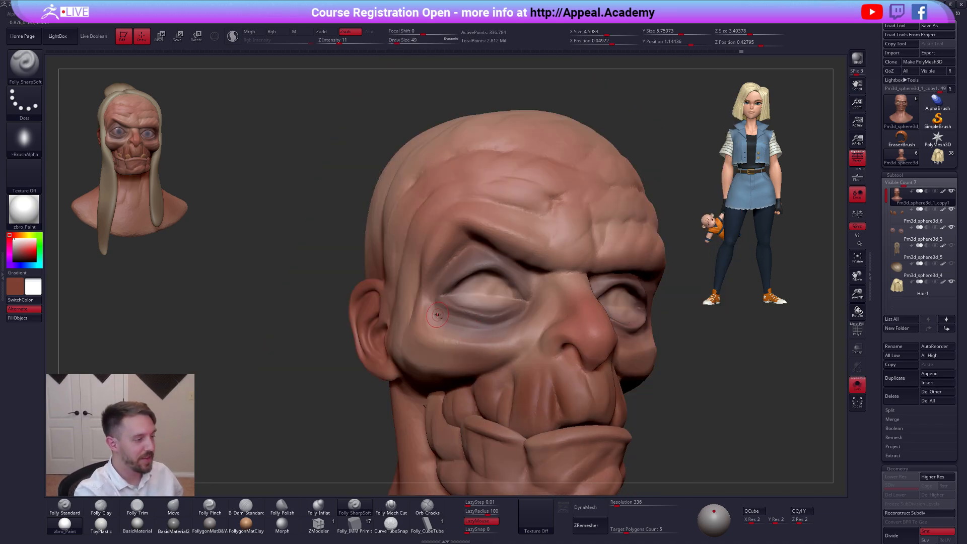
drag(490, 334, 547, 308)
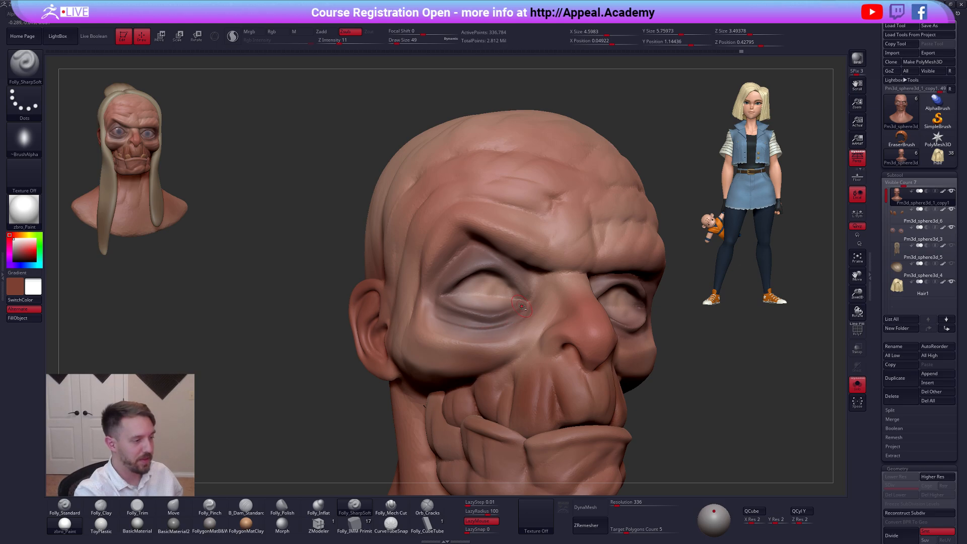
right_drag(491, 319, 454, 296)
key(alt+s)
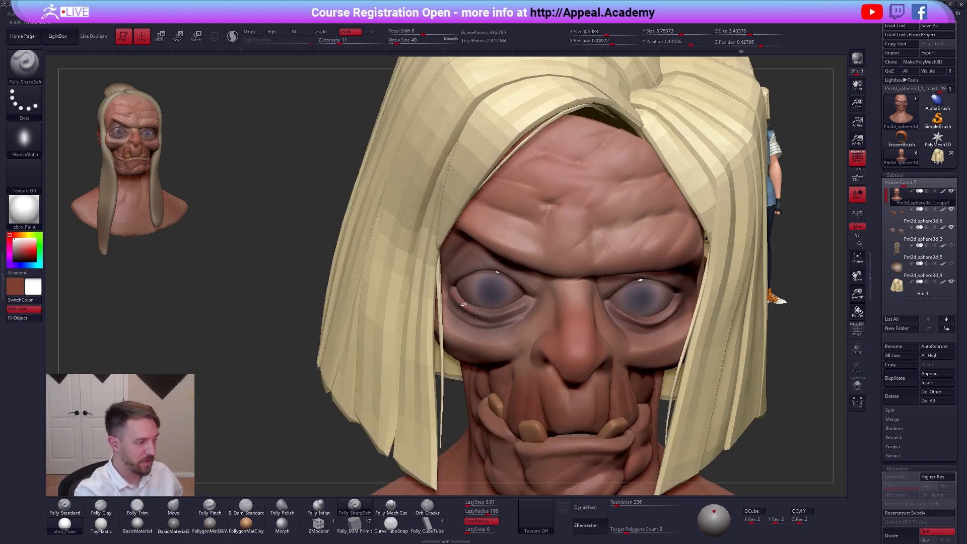
drag(549, 293, 562, 287)
Refine the lower eyelid and eye bag of the other eye on the isolated bust, restoring the remaining subtools
mouse_move(604, 292)
alt+right_down()
mouse_move(550, 289)
mouse_move(562, 305)
alt+right_up()
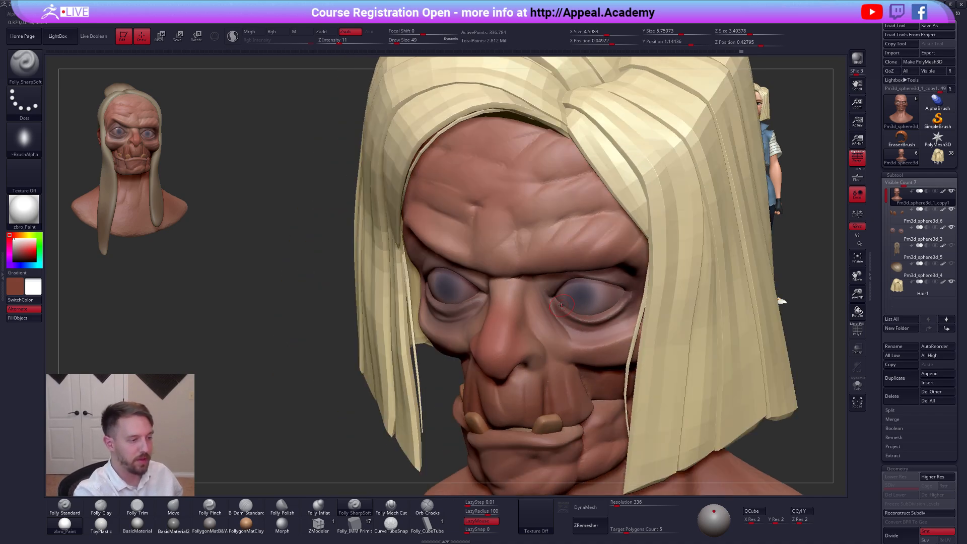
key(alt+s)
mouse_move(598, 331)
mouse_down()
mouse_move(621, 327)
mouse_move(645, 292)
mouse_move(639, 286)
mouse_up()
key(alt+s)
mouse_move(600, 330)
right_down()
mouse_move(654, 328)
mouse_move(576, 332)
right_up()
Adjust the outer cheekbone below the eye with the Move brush, enlarging its draw size to 121
key(space)
drag(577, 326, 579, 327)
key(b)
key(m)
key(v)
right_drag(579, 347, 591, 316)
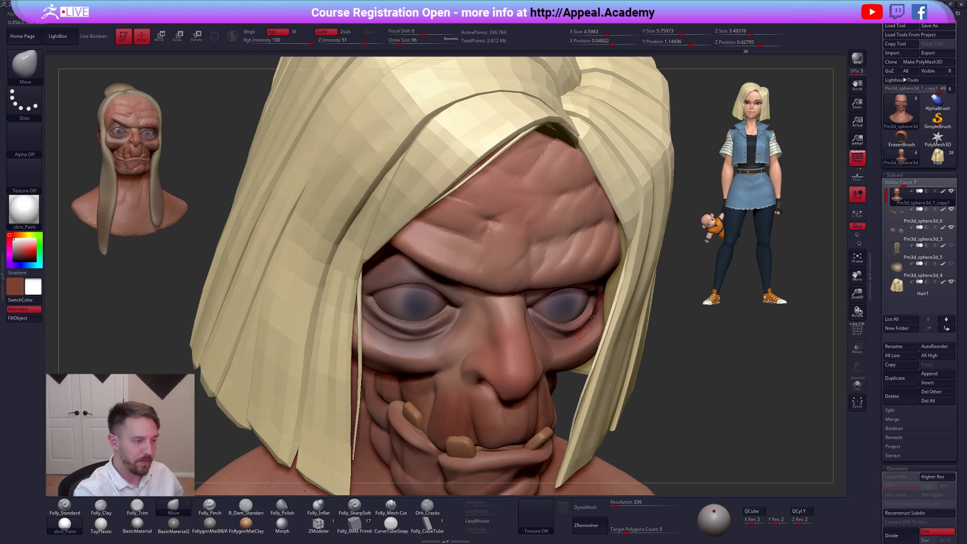
key(bracketright)
drag(577, 328, 574, 322)
mouse_move(770, 426)
right_down()
mouse_move(743, 385)
mouse_move(664, 403)
right_up()
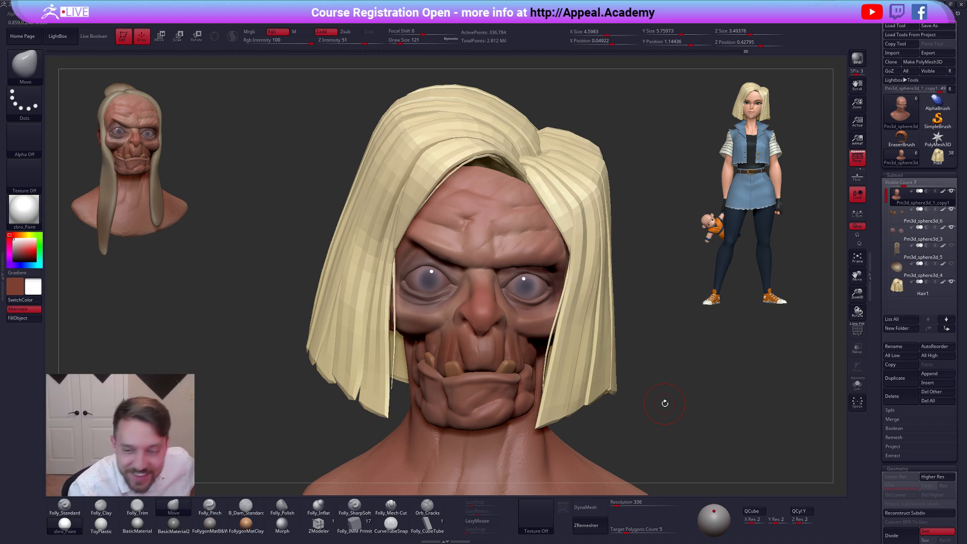
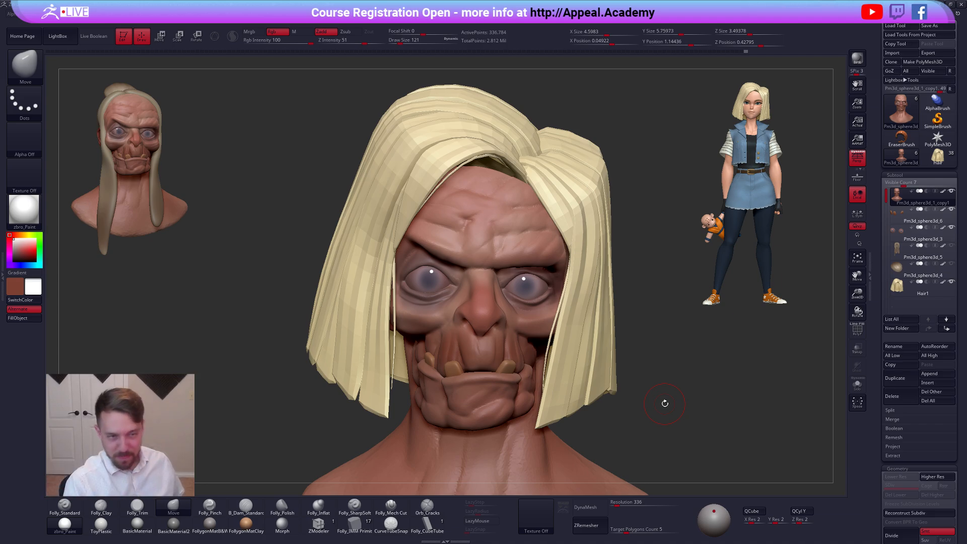
Set the Move brush's draw size to 160 and check the face from above and from the front
right_drag(559, 252, 526, 306)
key(space)
click(525, 307)
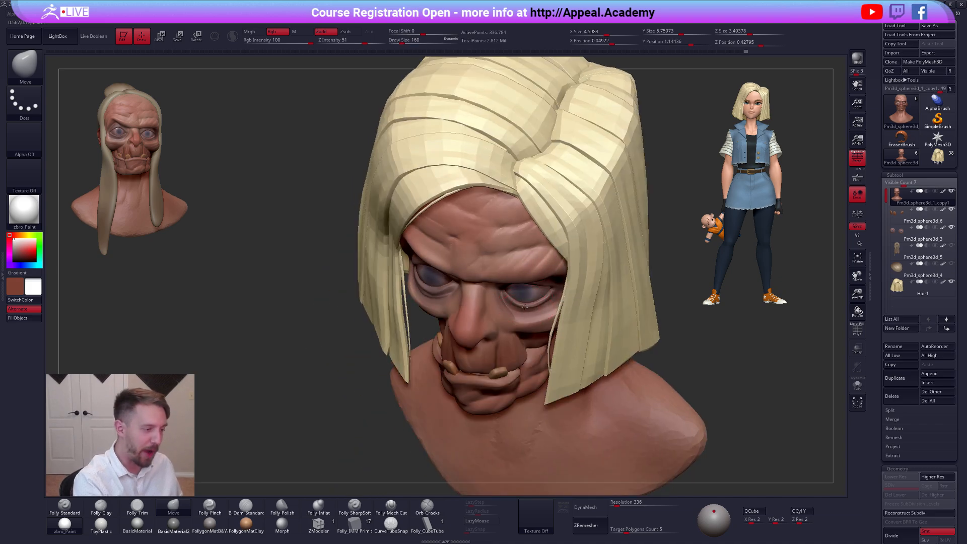
right_drag(511, 352, 452, 323)
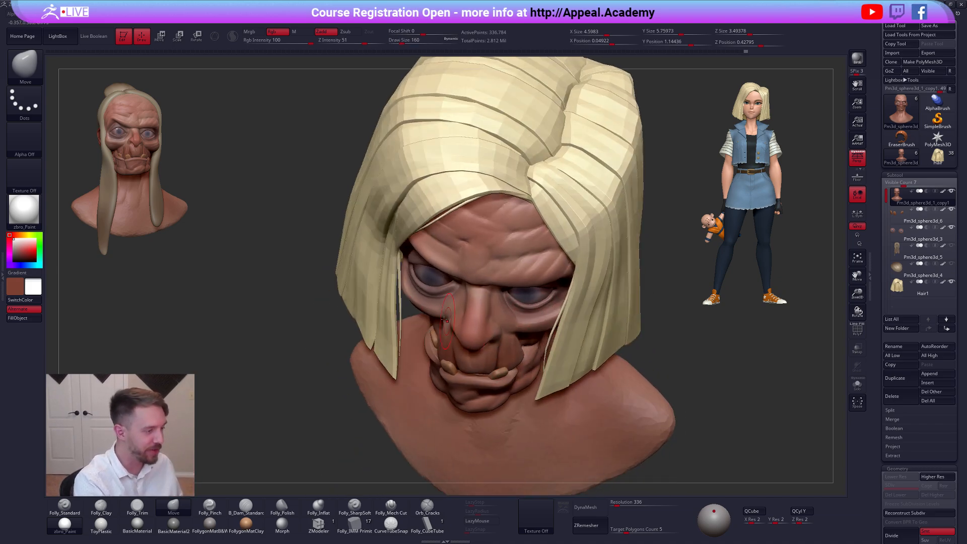
mouse_move(431, 293)
right_down()
mouse_move(403, 236)
mouse_move(448, 247)
right_up()
Turn on Sculptris Pro and work the area below the eye with the Folly_Clay brush at draw size 81
key(space)
click(528, 329)
key(2)
click(235, 39)
ctrl+right_drag(488, 297, 500, 349)
key(space)
click(525, 349)
right_drag(538, 325, 510, 301)
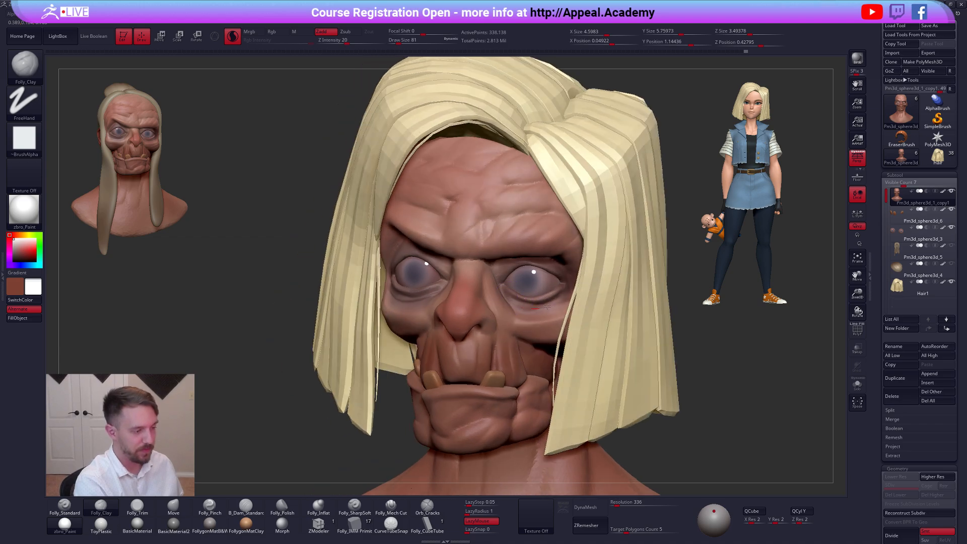
Build up the eye bag on the other side with Folly_Clay at draw size 49, checking the isolated bust
right_drag(531, 310, 465, 307)
key(alt+s)
key(space)
click(459, 305)
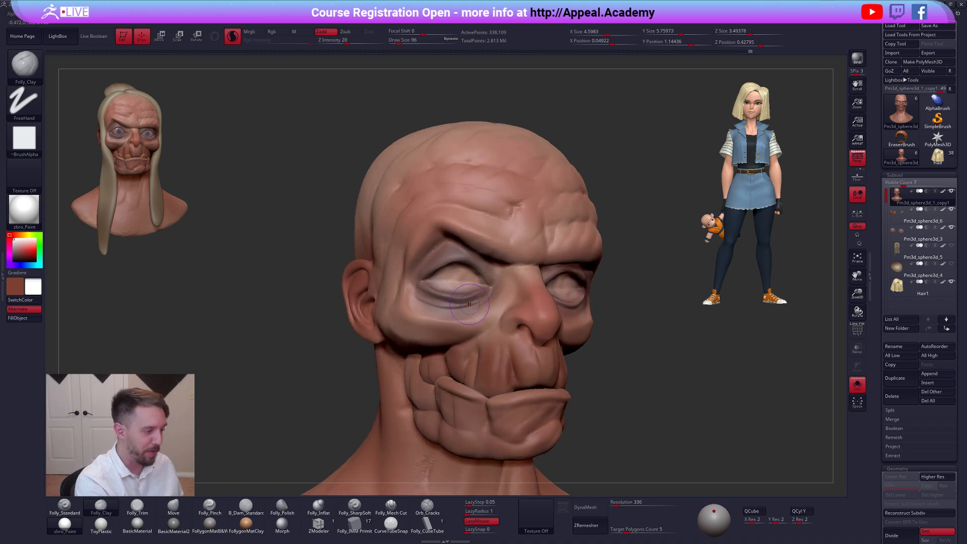
key(space)
click(467, 307)
key(alt+s)
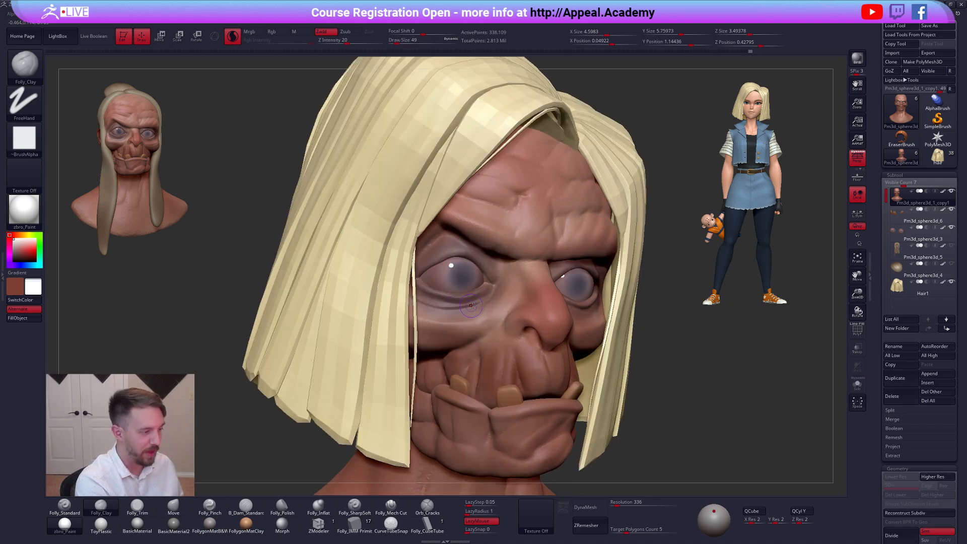
drag(458, 307, 396, 297)
mouse_move(508, 348)
right_down()
mouse_move(475, 353)
mouse_move(489, 336)
mouse_move(459, 327)
right_up()
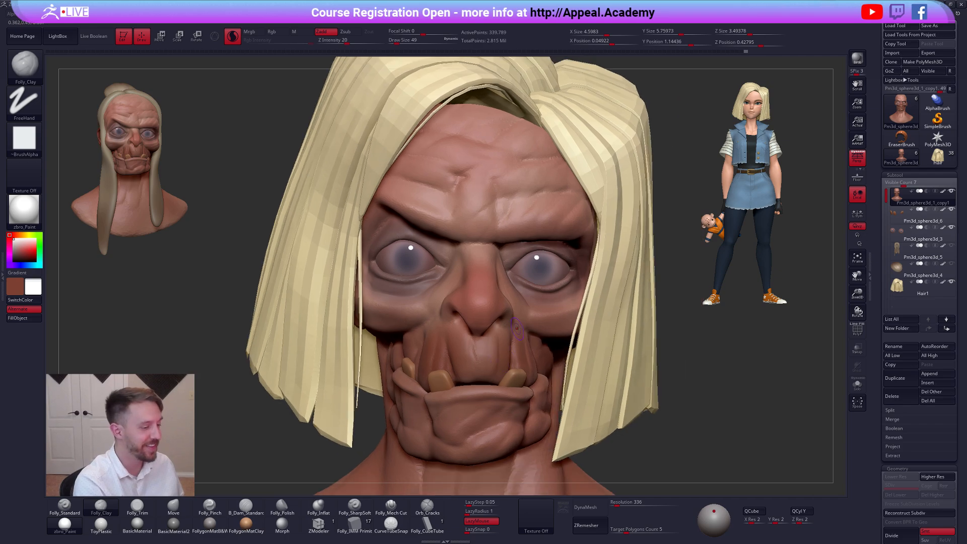
Refine the new folds beneath both eyes with Folly_SharpSoft at draw size 74
key(alt+s)
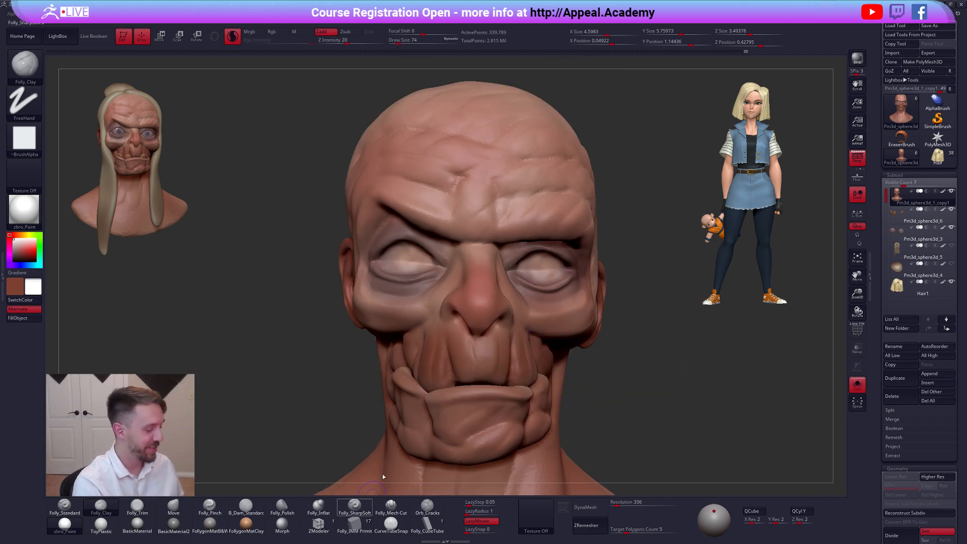
click(361, 506)
right_drag(434, 472, 395, 474)
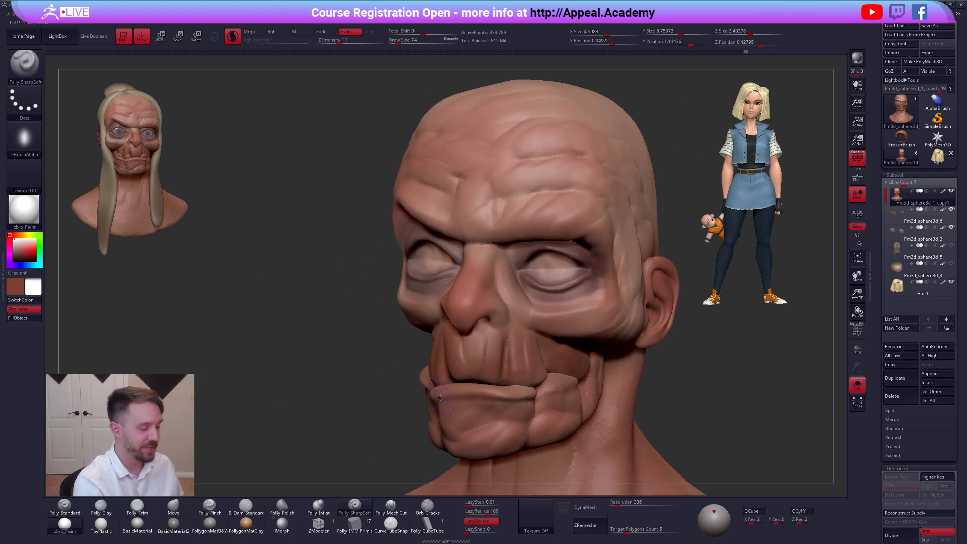
key(alt+s)
mouse_move(573, 307)
mouse_down()
mouse_move(599, 292)
mouse_move(618, 264)
mouse_move(609, 256)
mouse_up()
right_drag(390, 307, 422, 306)
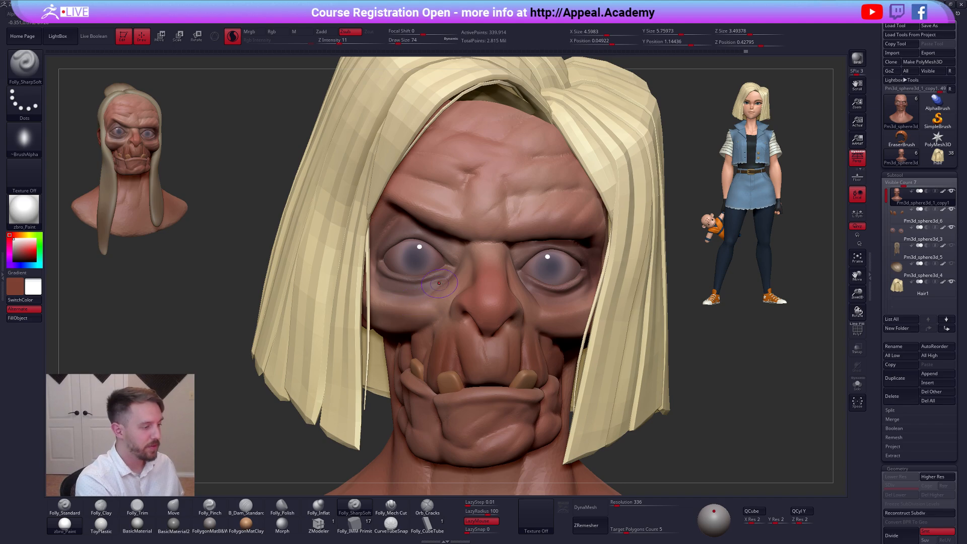
drag(393, 295, 342, 270)
Examine the whole bust with the blonde hair from a distance and from several angles
alt+right_drag(499, 348, 461, 302)
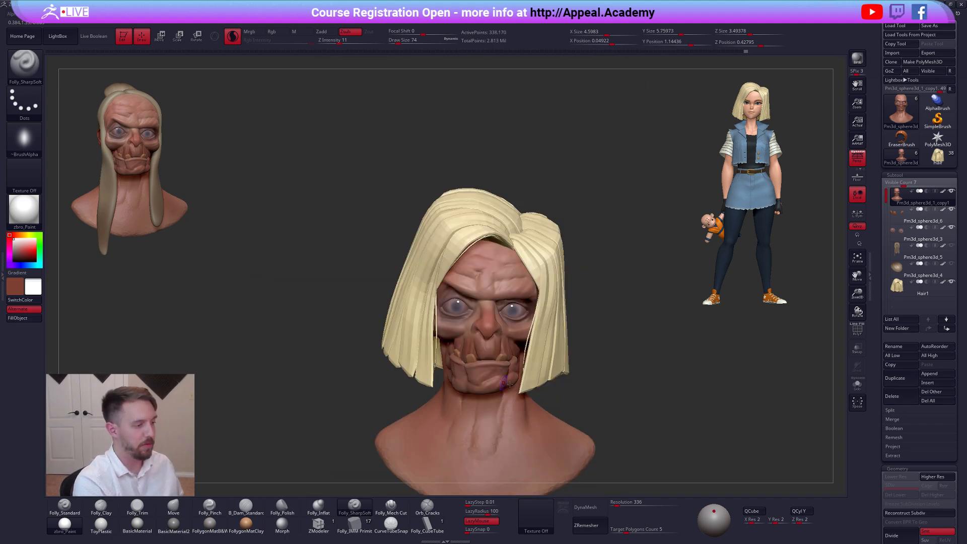
alt+right_drag(523, 383, 528, 356)
mouse_move(592, 426)
right_down()
mouse_move(654, 440)
mouse_move(597, 420)
right_up()
alt+right_drag(508, 329, 528, 375)
alt+right_drag(524, 277, 509, 295)
mouse_move(640, 374)
right_down()
mouse_move(606, 368)
mouse_move(602, 381)
right_up()
right_drag(680, 414, 672, 441)
mouse_move(673, 441)
alt+right_down()
mouse_move(669, 428)
mouse_move(658, 440)
alt+right_up()
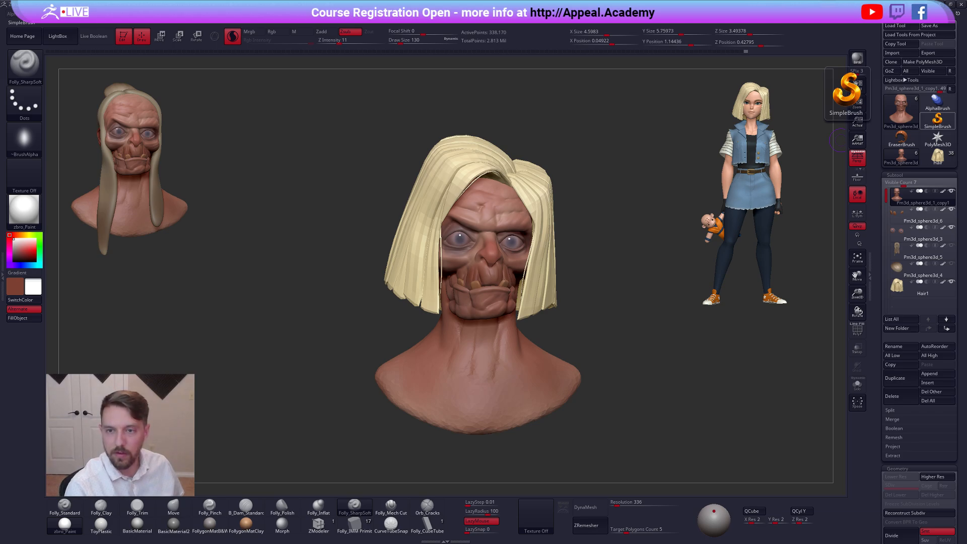
Bring up the pipe-smoking old man reference painting in Photos, study it, and move it off the screen
drag(966, 36, 710, 62)
scroll(683, 221, down, 1)
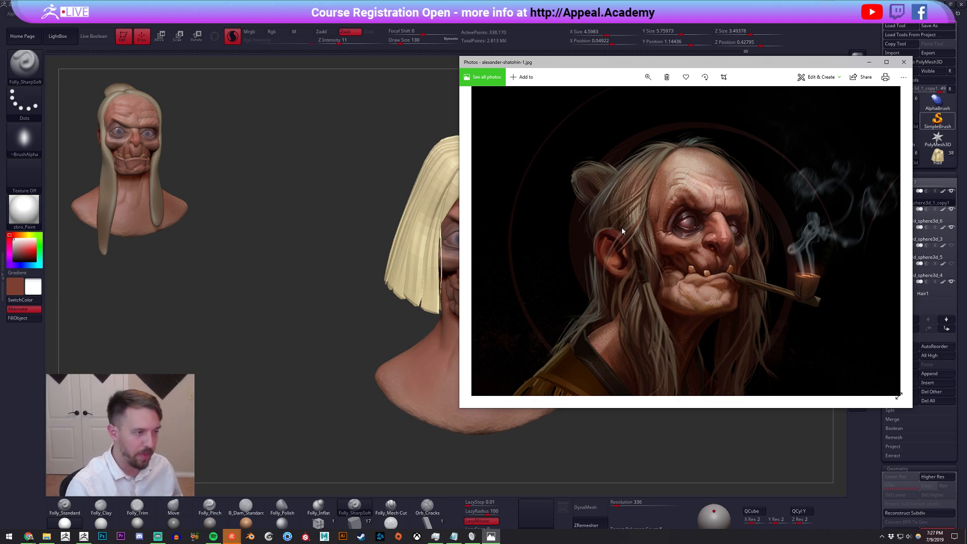
drag(650, 62, 966, 81)
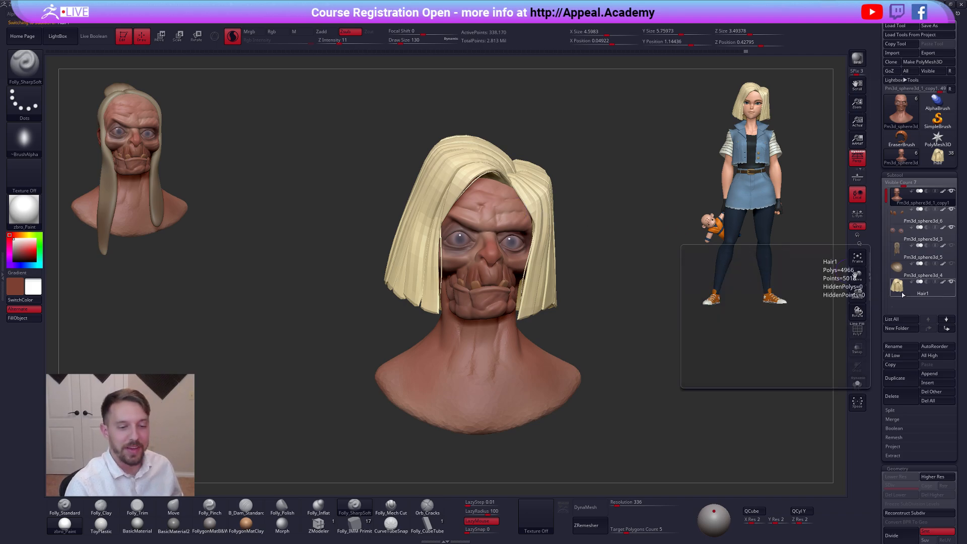
Restore the old man's long hair in place of the blonde hair, select it, and set the draw size to 227
click(895, 249)
click(895, 252)
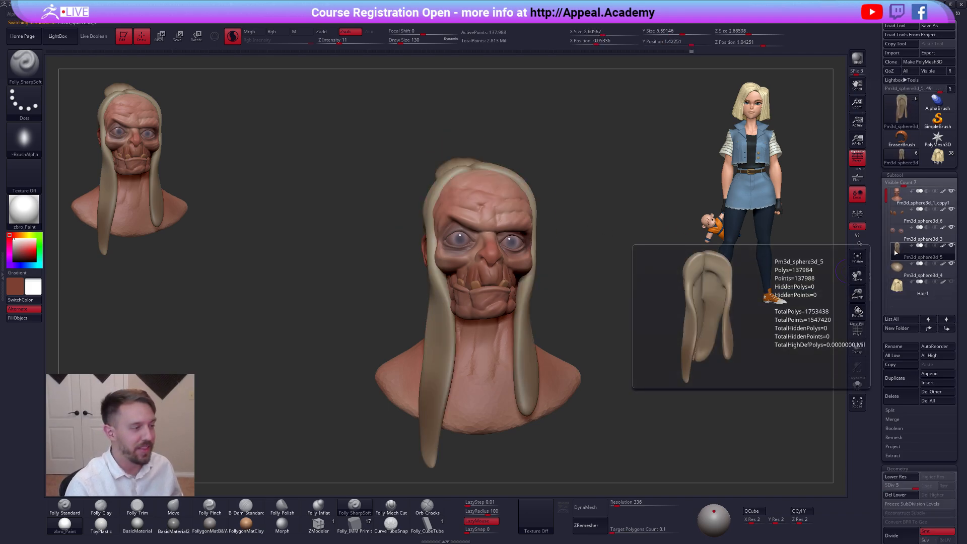
ctrl+right_drag(527, 244, 548, 256)
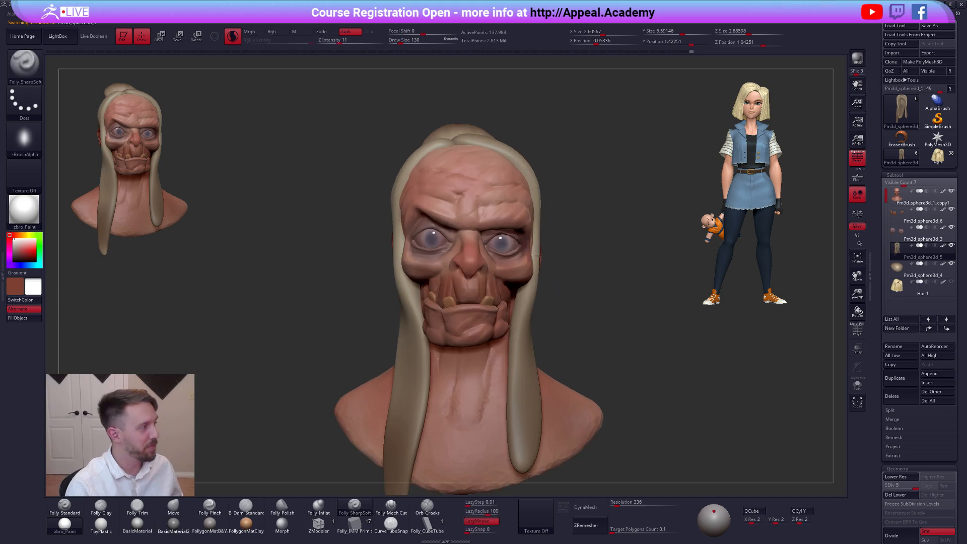
mouse_move(666, 324)
mouse_down()
mouse_move(578, 274)
mouse_move(597, 278)
mouse_up()
key(s)
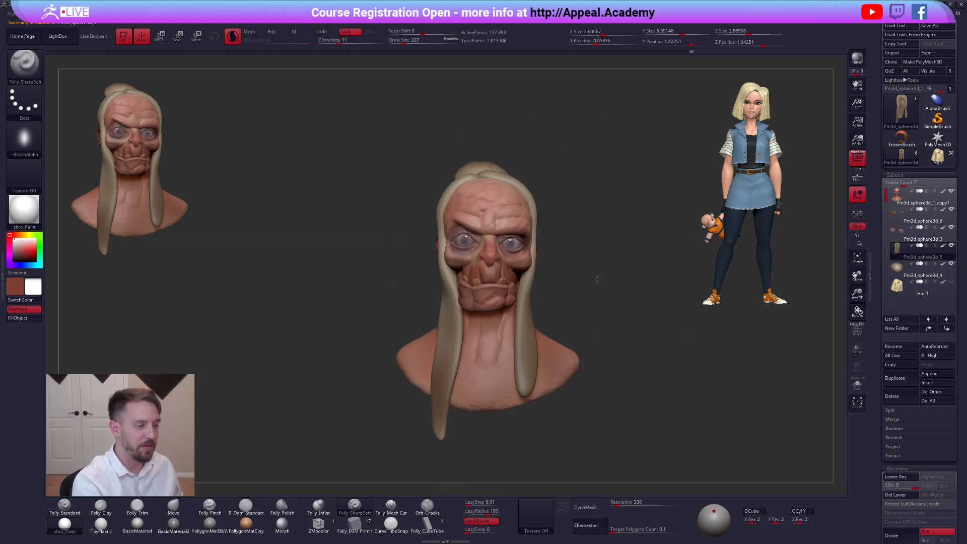
Thicken the long hair slightly with the Inflate deformation and return to the subtool list
drag(883, 353, 890, 273)
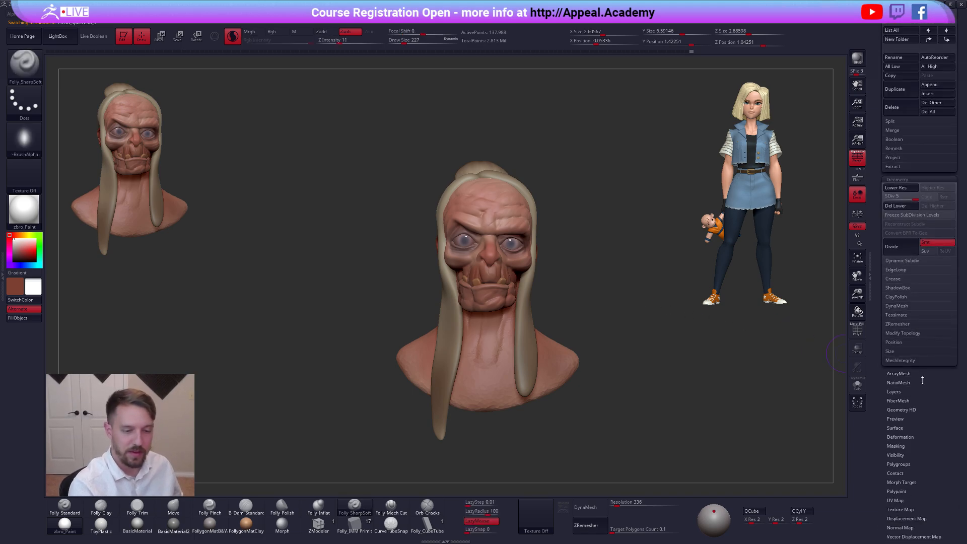
click(899, 426)
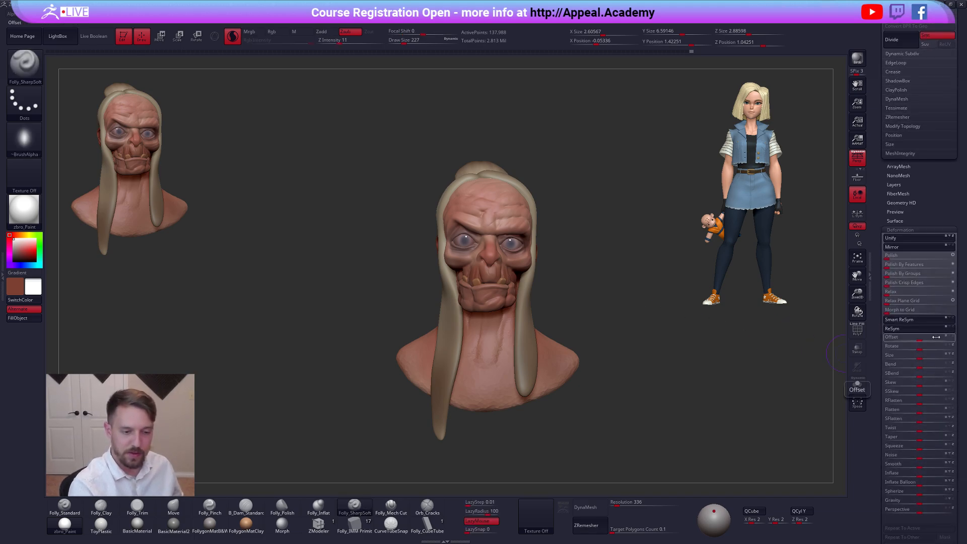
drag(920, 475, 935, 479)
mouse_move(717, 424)
mouse_down()
mouse_move(769, 418)
mouse_move(720, 409)
mouse_up()
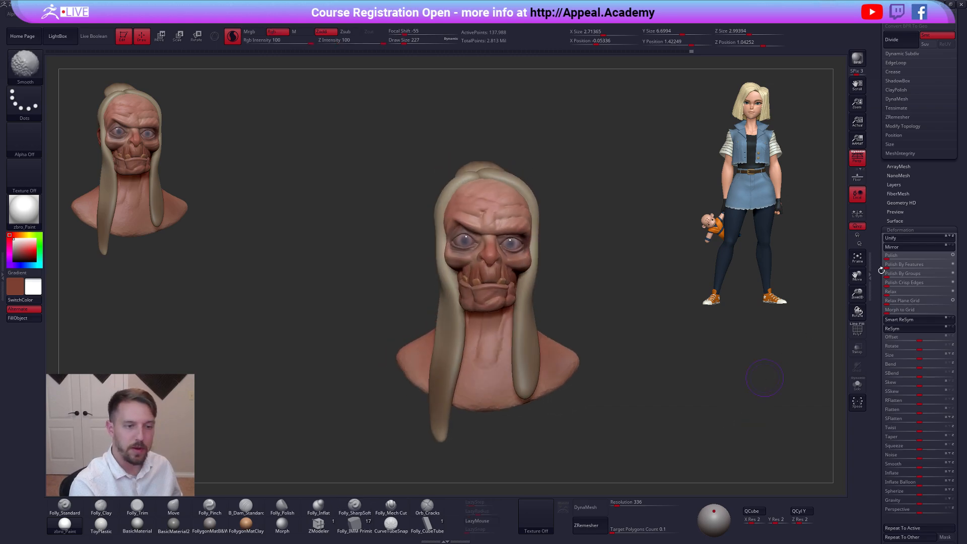
drag(905, 229, 910, 370)
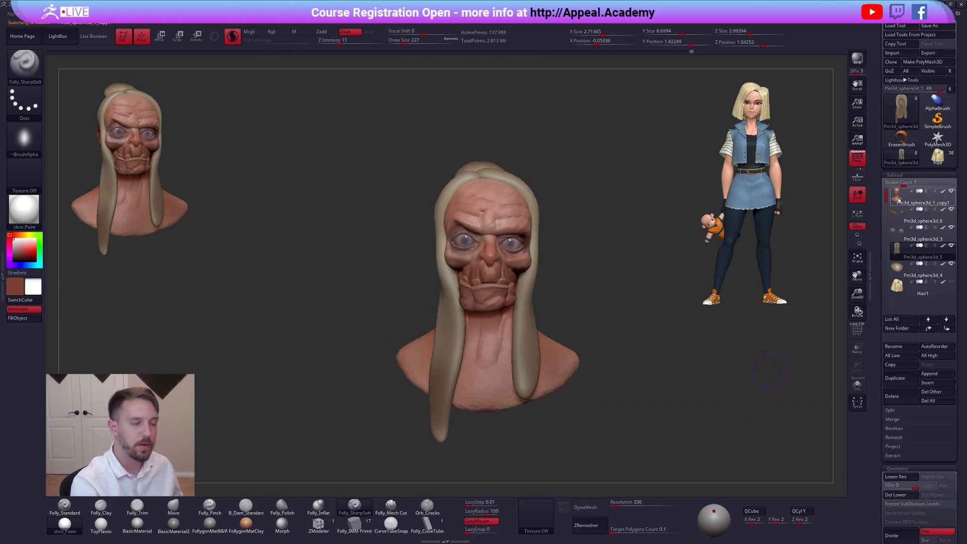
Select the old man's head and set the Standard brush to additive sculpting with color painting off
click(917, 197)
ctrl+right_drag(495, 244, 501, 269)
key(space)
drag(505, 270, 501, 271)
right_drag(503, 269, 487, 257)
key(1)
key(space)
drag(493, 258, 487, 258)
click(321, 32)
click(250, 31)
Work on the face around the eyes with the Standard brush at draw sizes 61 and 43, clearing any mask
ctrl+right_drag(504, 245, 496, 262)
key(space)
drag(484, 270, 480, 270)
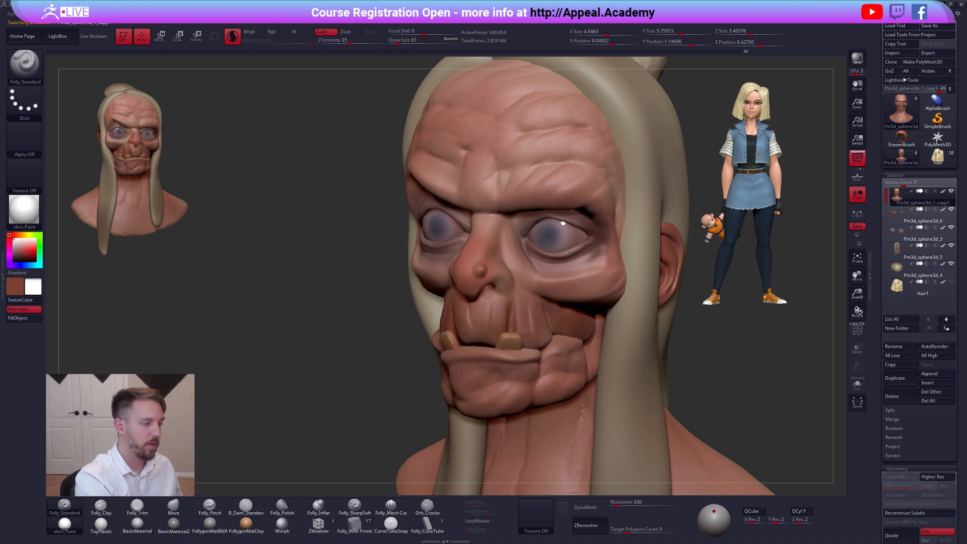
mouse_move(488, 276)
right_down()
mouse_move(496, 275)
mouse_move(476, 272)
mouse_move(476, 159)
mouse_move(465, 259)
right_up()
ctrl+drag(372, 271, 355, 292)
key(space)
drag(484, 268, 482, 268)
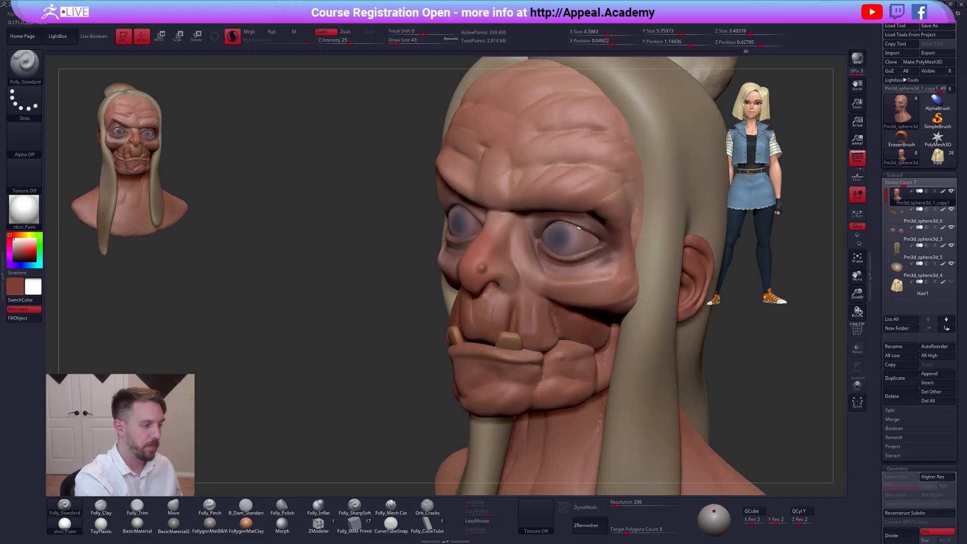
Switch to the Clay brush with a draw size of 61
mouse_move(482, 269)
right_down()
mouse_move(517, 288)
mouse_move(506, 300)
mouse_move(573, 287)
right_up()
key(2)
key(space)
drag(545, 311, 548, 311)
click(308, 23)
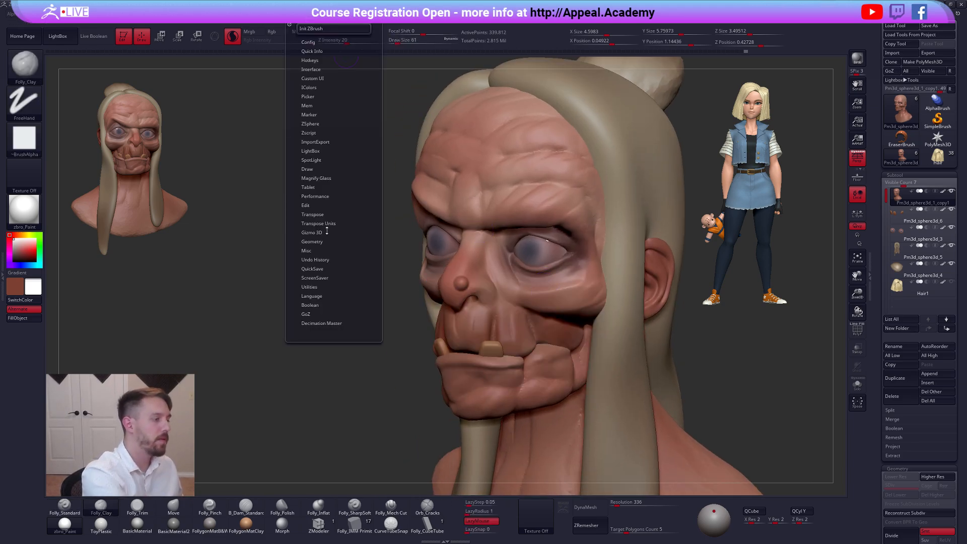
click(322, 260)
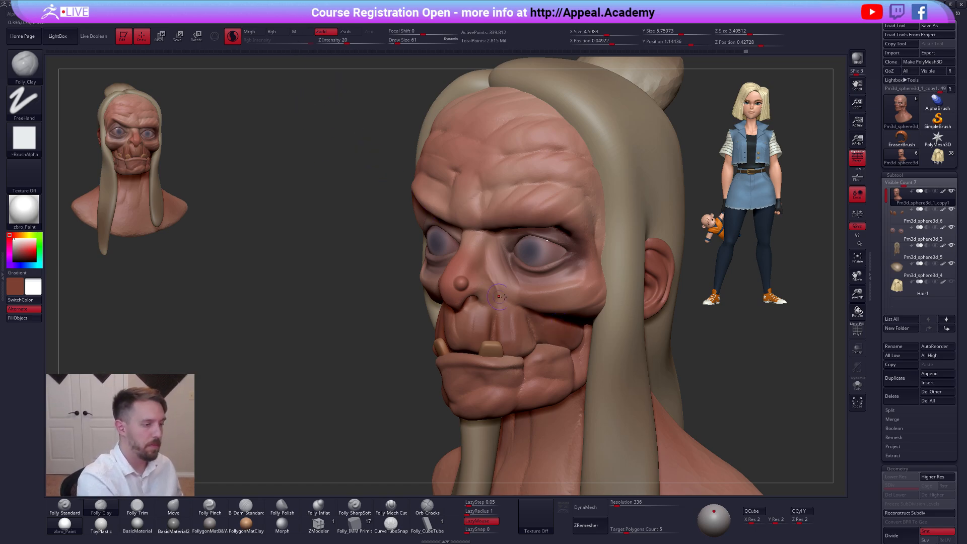
Shape the areas between the nose bridge and the inner eye corners on both sides with the Clay brush at draw size 68
right_drag(539, 298, 557, 291)
key(space)
click(535, 339)
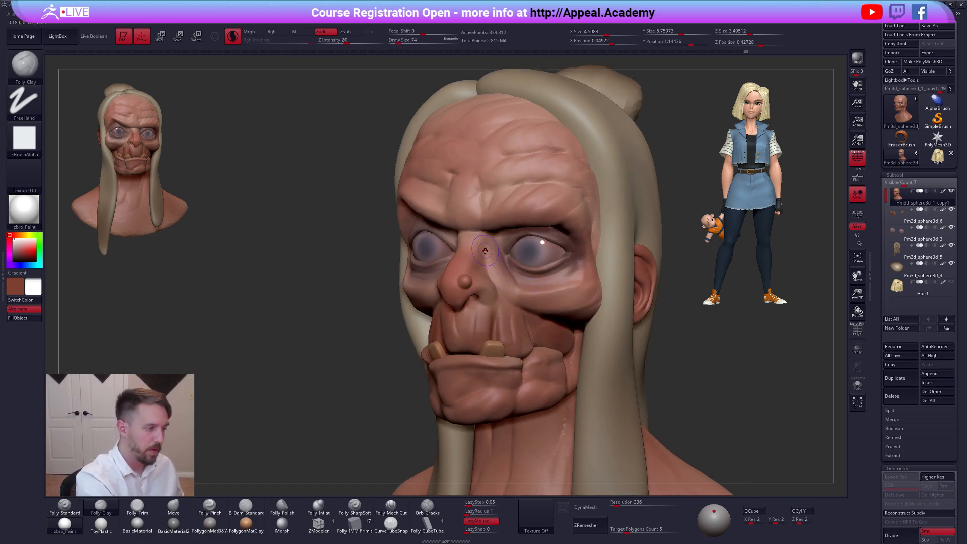
right_drag(493, 273, 484, 266)
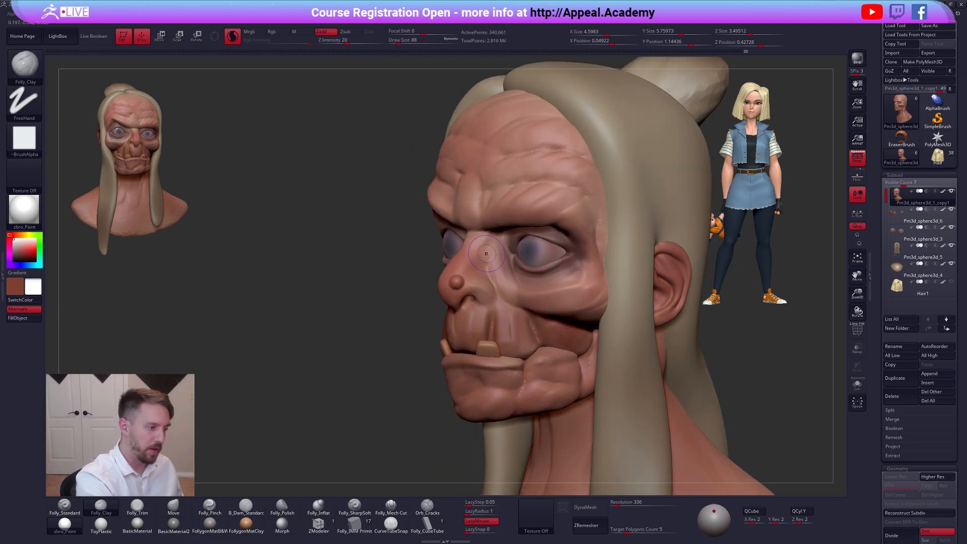
mouse_move(498, 254)
mouse_down()
mouse_move(488, 239)
mouse_move(502, 285)
mouse_up()
mouse_move(504, 282)
right_down()
mouse_move(549, 272)
mouse_move(450, 237)
right_up()
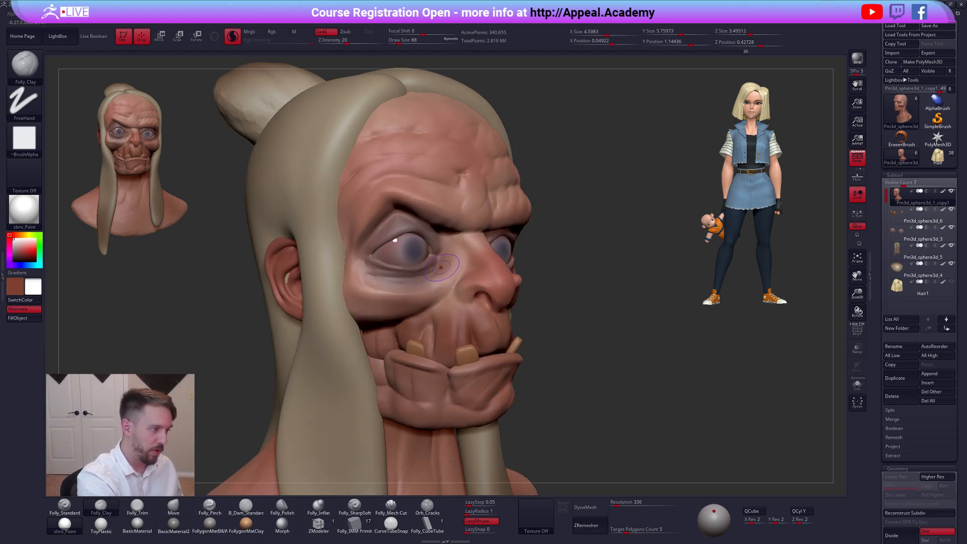
drag(451, 226, 457, 256)
right_drag(457, 256, 453, 214)
mouse_move(453, 225)
mouse_down()
mouse_move(448, 242)
mouse_move(447, 229)
mouse_up()
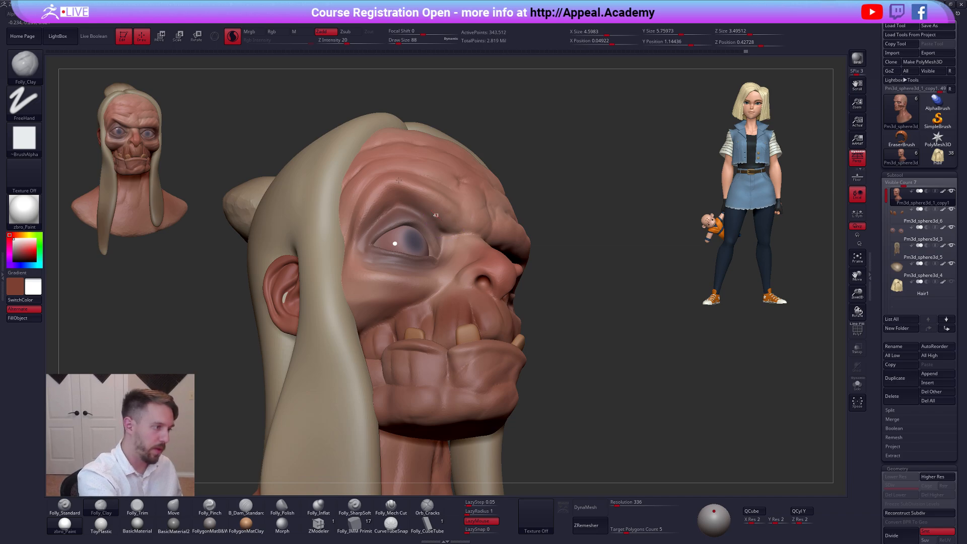
Cut the fold above the character's right eye with the Mech Cut brush at draw size 43
click(391, 505)
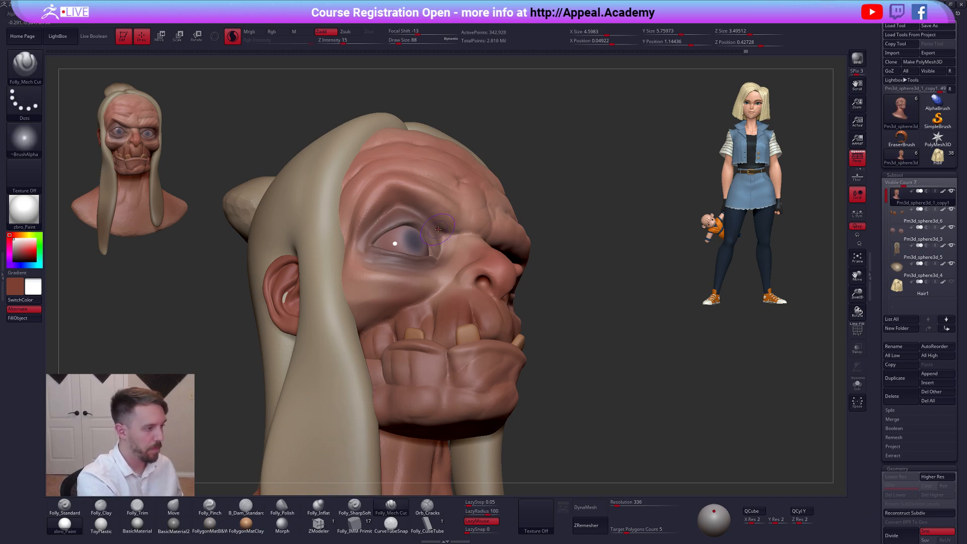
right_drag(438, 230, 416, 230)
key(space)
drag(444, 227, 437, 227)
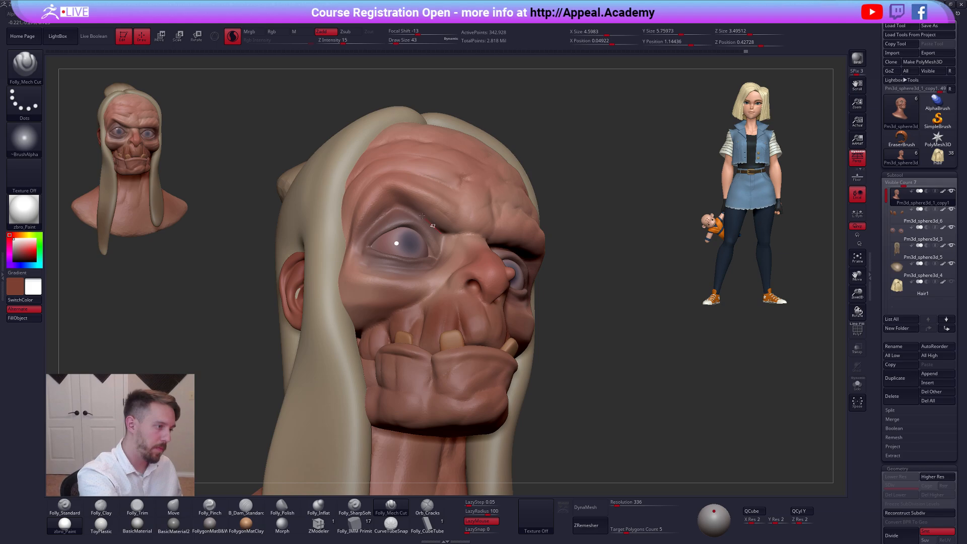
drag(394, 200, 382, 192)
Build up the brow above the character's left eye with the Clay brush
mouse_move(494, 271)
right_down()
mouse_move(486, 282)
mouse_move(543, 227)
right_up()
key(space)
drag(545, 224, 547, 223)
key(2)
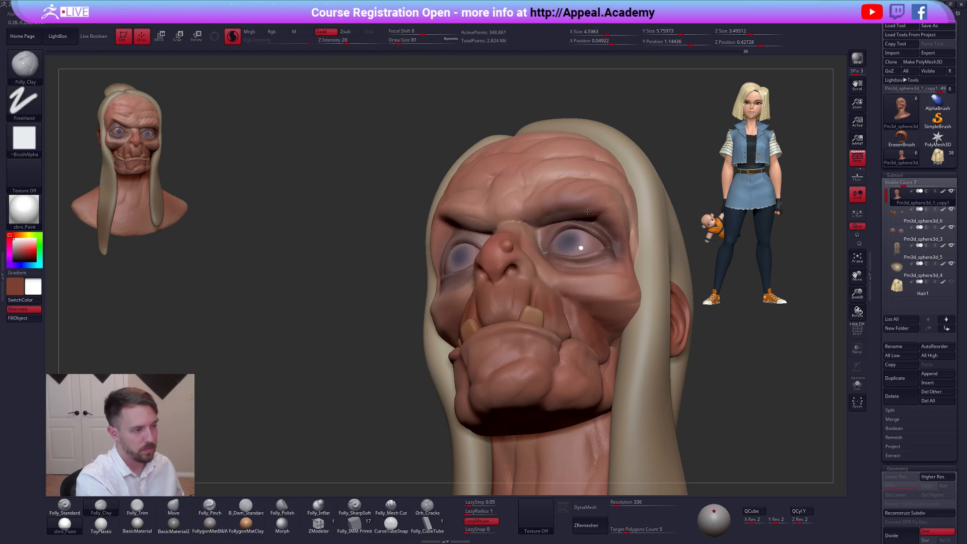
drag(536, 209, 609, 201)
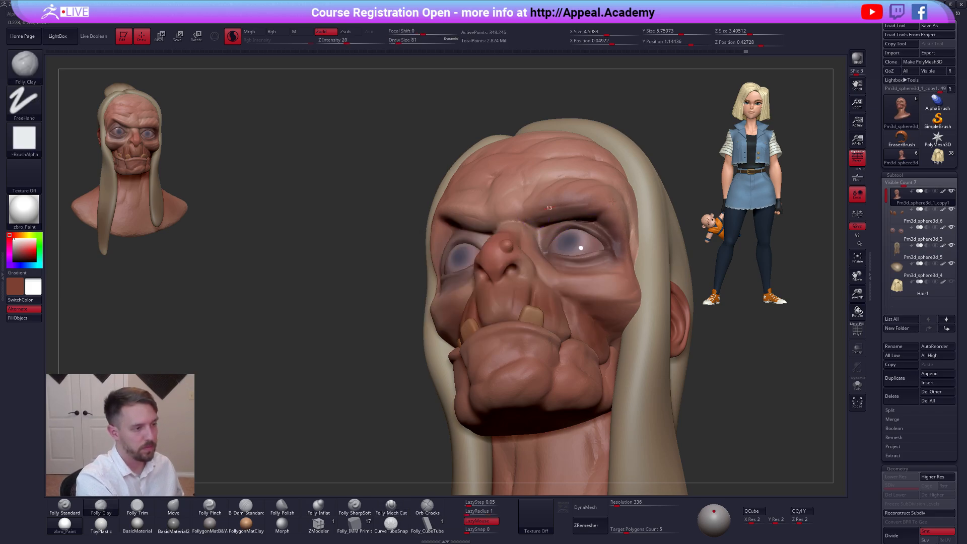
shift+right_drag(571, 226, 540, 213)
drag(572, 214, 542, 209)
Smooth the brow and lower forehead wrinkles, and check the head in isolation and with all parts shown
key(shift)
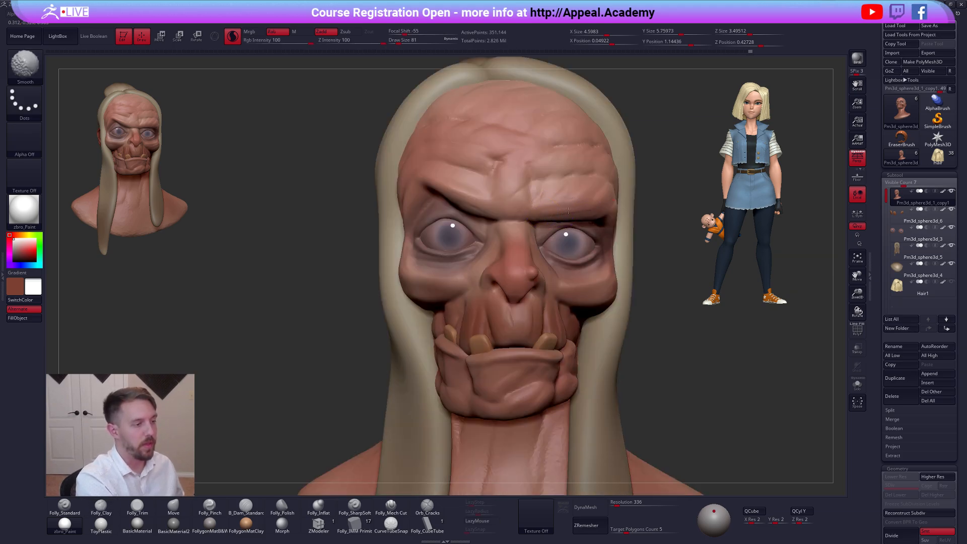
shift+drag(603, 194, 556, 163)
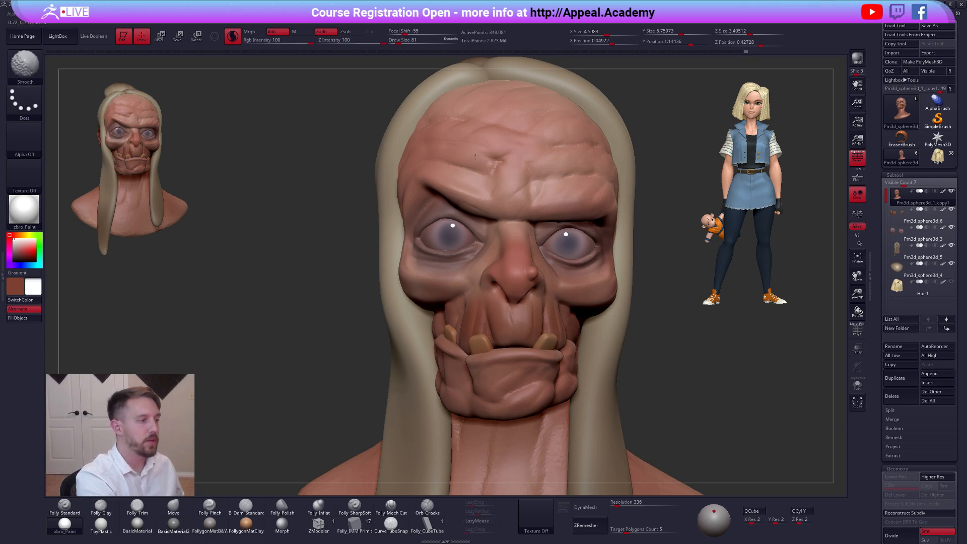
shift+drag(530, 155, 552, 164)
mouse_move(680, 418)
alt+mouse_down()
mouse_move(678, 358)
mouse_move(686, 410)
mouse_move(666, 415)
mouse_move(695, 415)
alt+mouse_up()
key(alt+s)
key(alt+s)
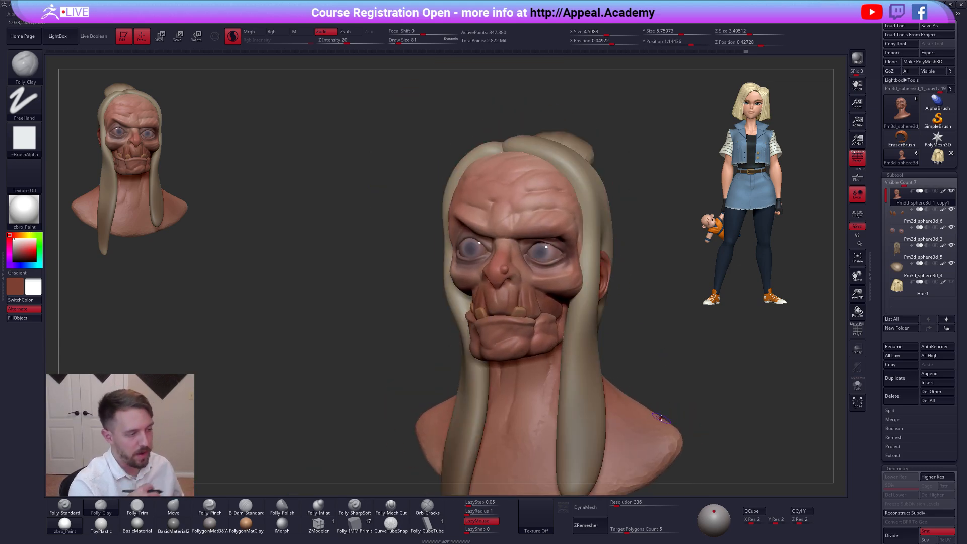
shift+drag(680, 416, 705, 417)
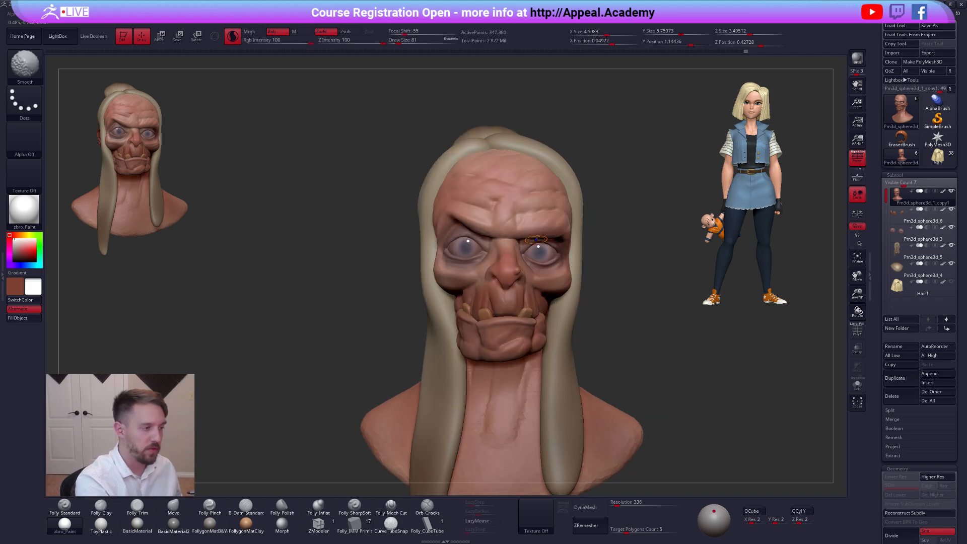
Switch to the Move brush at draw size 140 for adjusting the area around the character's right eye
alt+drag(679, 383, 679, 423)
key(b)
key(m)
key(v)
mouse_move(428, 265)
alt+right_down()
mouse_move(534, 294)
mouse_move(547, 266)
alt+right_up()
key(s)
drag(503, 265, 508, 265)
right_drag(490, 305, 517, 263)
key(s)
drag(519, 262, 526, 262)
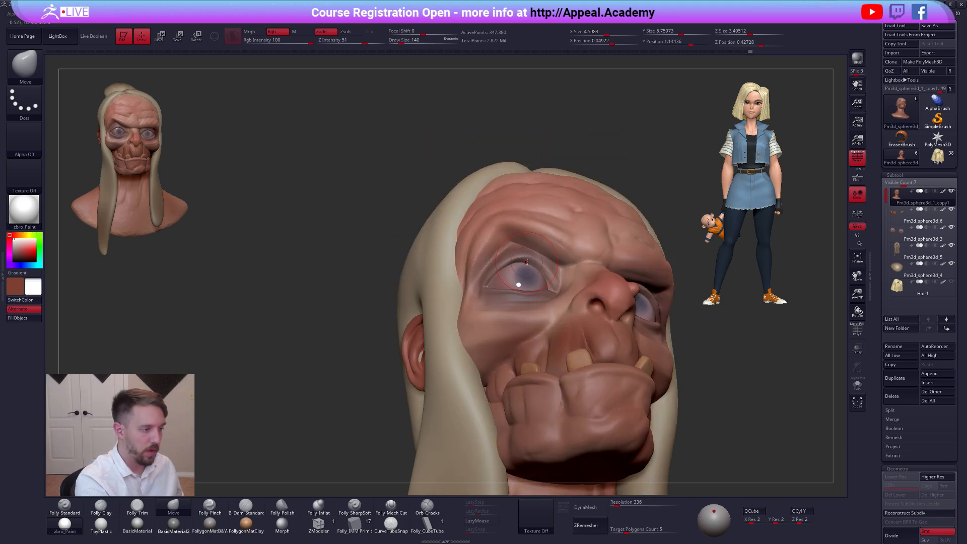
Refine the upper lip on the isolated head using the Move brush at draw size 88 and light smoothing
right_drag(536, 270, 528, 290)
key(s)
drag(541, 293, 531, 293)
right_drag(532, 293, 535, 328)
right_drag(611, 408, 567, 333)
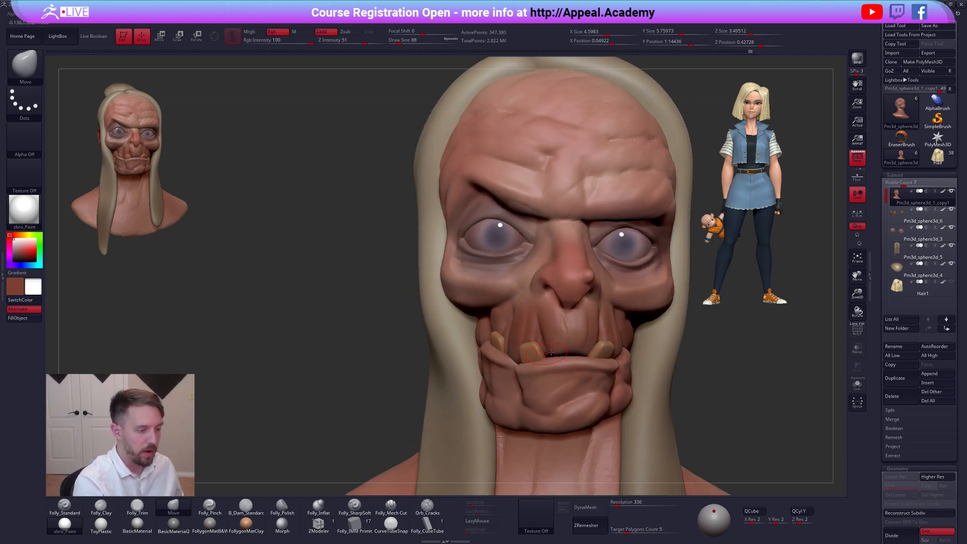
key(shift)
key(alt+s)
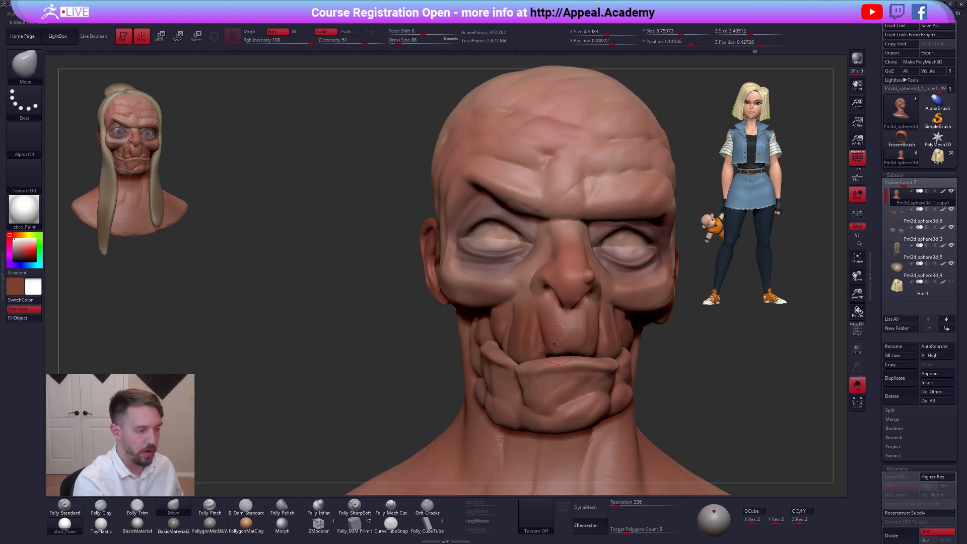
right_drag(443, 344, 513, 348)
key(alt+s)
Smooth the forms around the mouth and chin while checking the face from several angles
key(b)
key(m)
key(v)
key(alt+s)
key(shift)
ctrl+right_drag(444, 337, 583, 410)
key(shift)
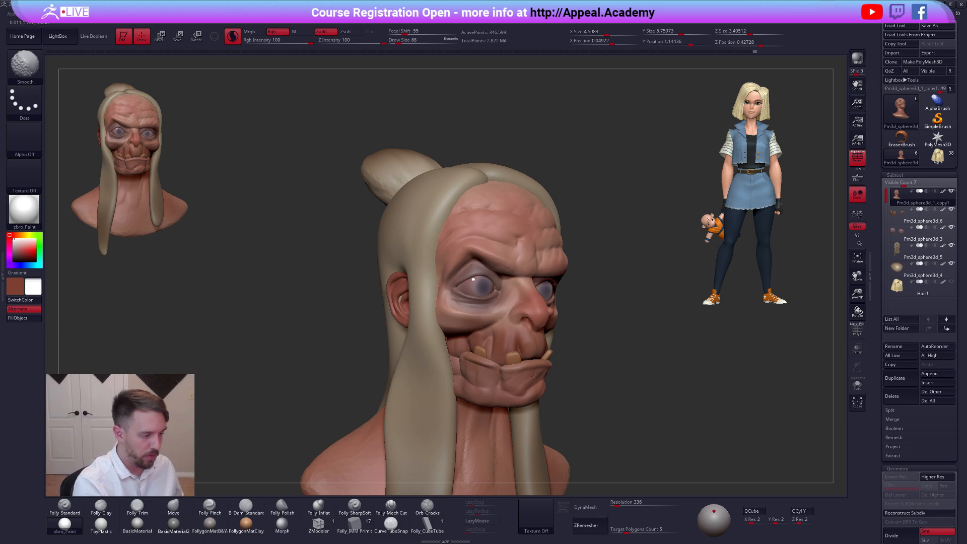
right_drag(531, 384, 451, 379)
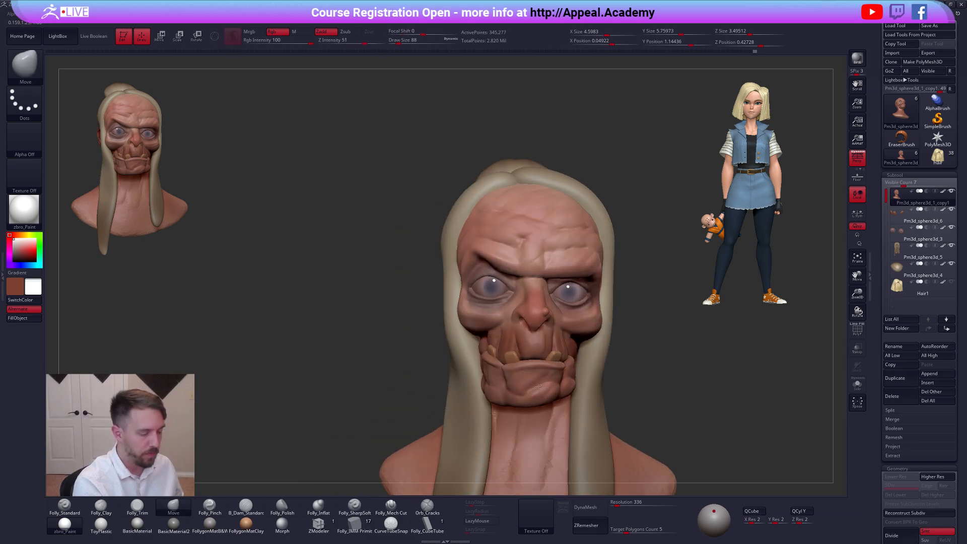
right_drag(617, 381, 547, 379)
shift+drag(567, 381, 564, 378)
Isolate the head, smooth the fold at the corner of the mouth, and show all parts again
alt+right_drag(568, 381, 500, 358)
key(alt+s)
shift+drag(528, 355, 544, 355)
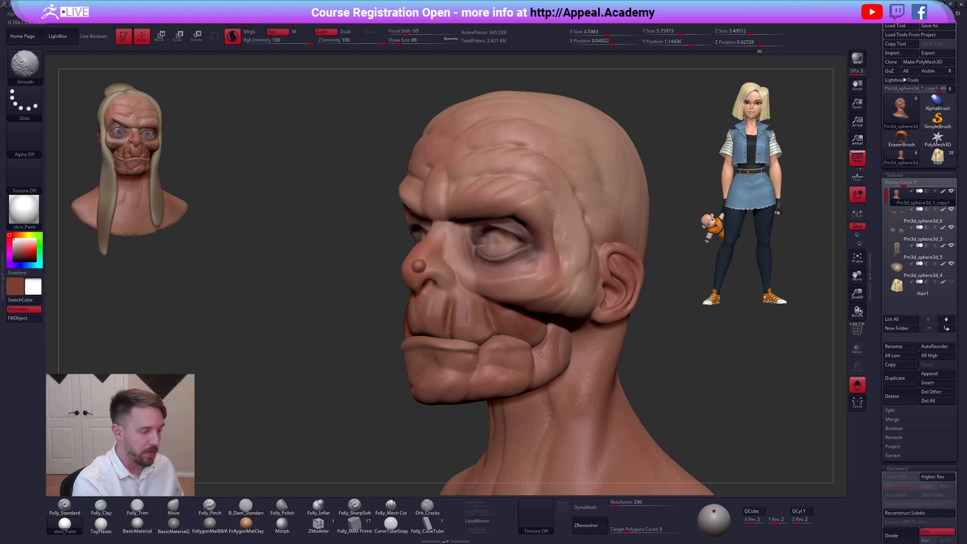
key(alt+s)
Set the Move brush's draw size to 181, select the long hair, and return to the head
right_drag(725, 412, 677, 372)
key(space)
drag(596, 333, 603, 334)
mouse_move(620, 352)
right_down()
mouse_move(546, 353)
mouse_move(626, 356)
mouse_move(507, 287)
mouse_move(538, 272)
mouse_move(492, 297)
mouse_move(624, 288)
mouse_move(634, 321)
right_up()
click(900, 255)
key(Up)
key(Up)
key(Up)
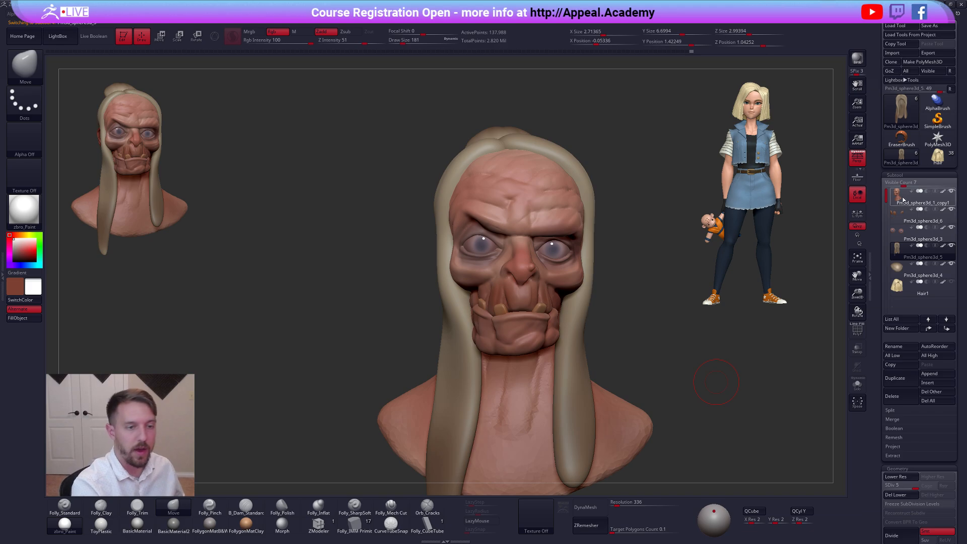
Isolate the head and build up the inner brow above the character's right eye with the Clay brush at draw size 96
right_drag(716, 408, 753, 426)
key(alt+s)
mouse_move(594, 221)
right_down()
mouse_move(538, 222)
mouse_move(525, 235)
mouse_move(527, 207)
mouse_move(528, 252)
mouse_move(553, 235)
right_up()
key(2)
key(space)
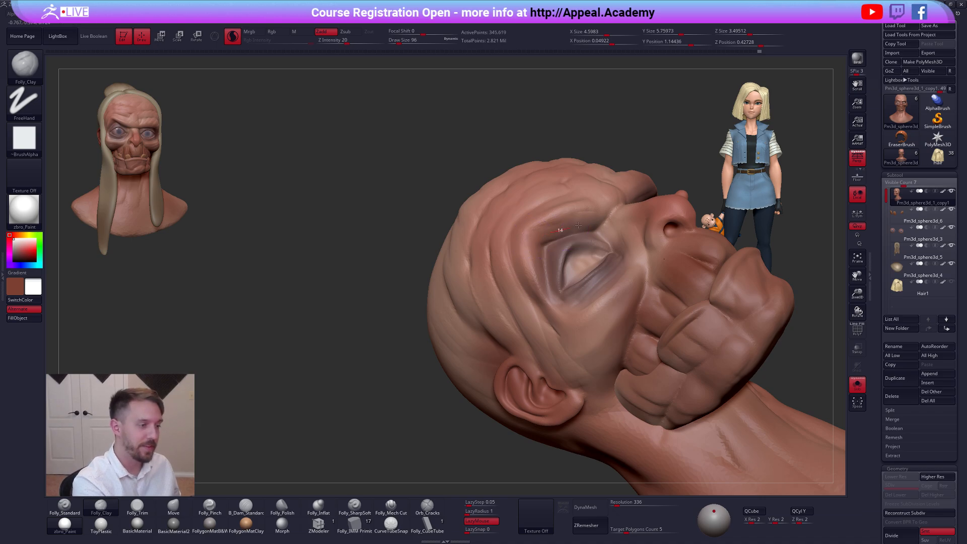
drag(595, 212, 610, 196)
mouse_move(577, 227)
right_down()
mouse_move(546, 255)
mouse_move(562, 297)
mouse_move(448, 288)
right_up()
Show all parts and adjust the area below the character's right eye with the Move brush at draw size 130
key(4)
key(alt+s)
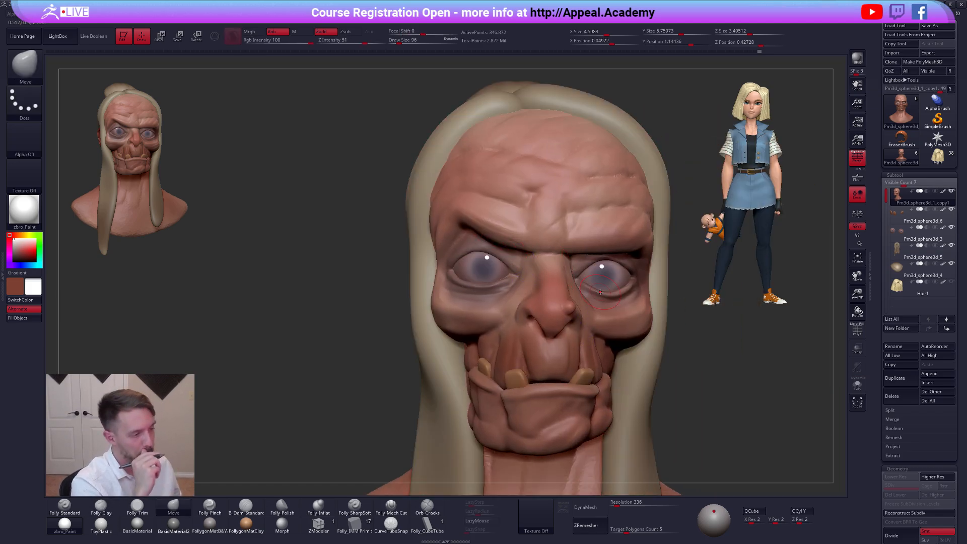
alt+right_drag(725, 409, 697, 426)
key(s)
drag(446, 297, 446, 299)
mouse_move(445, 299)
right_down()
mouse_move(410, 302)
mouse_move(452, 311)
right_up()
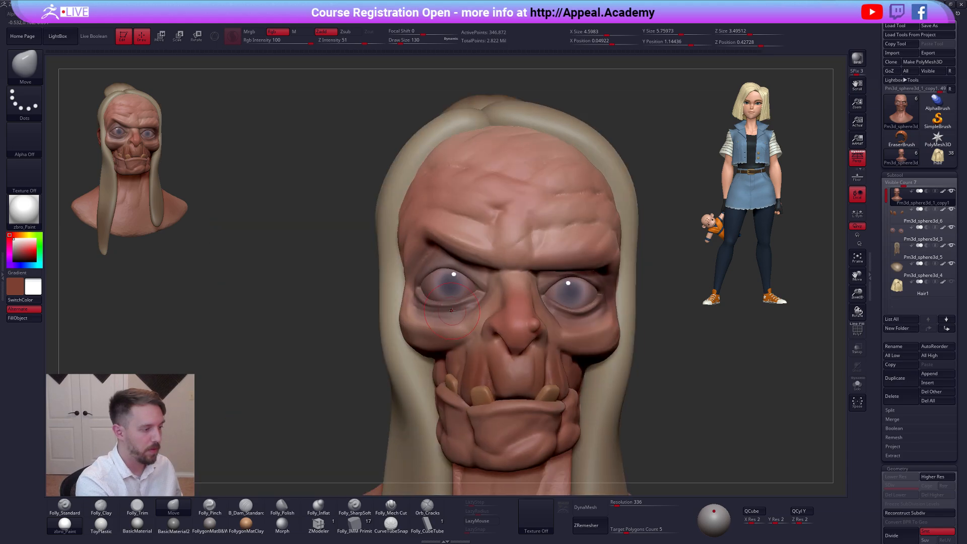
mouse_move(514, 331)
right_down()
mouse_move(652, 425)
mouse_move(679, 421)
mouse_move(650, 427)
mouse_move(677, 424)
mouse_move(565, 337)
mouse_move(629, 340)
mouse_move(556, 333)
mouse_move(617, 347)
mouse_move(626, 367)
mouse_move(599, 392)
mouse_move(569, 377)
right_up()
Select the long hair and turn the bust to show its side lock
alt+click(560, 365)
right_click(491, 381)
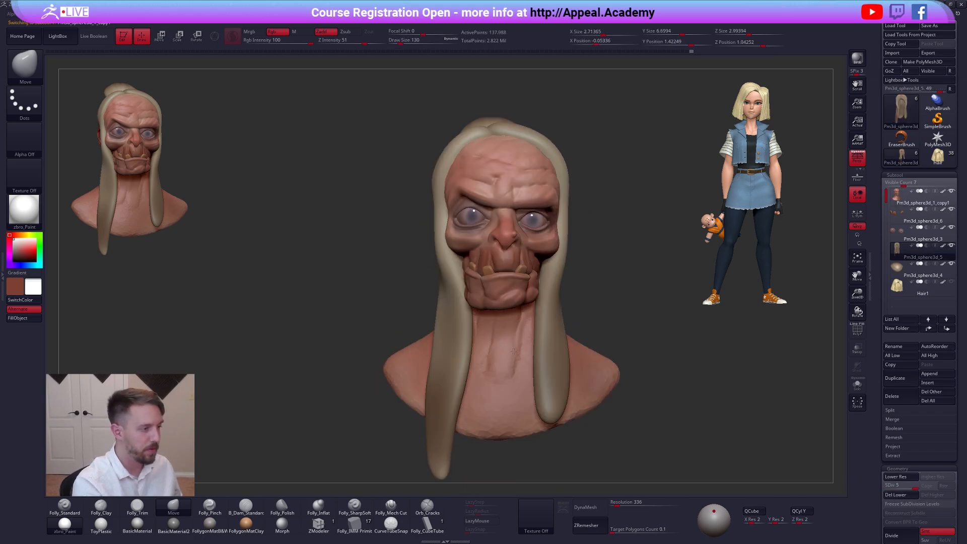
alt+click(493, 354)
alt+right_drag(639, 315, 625, 308)
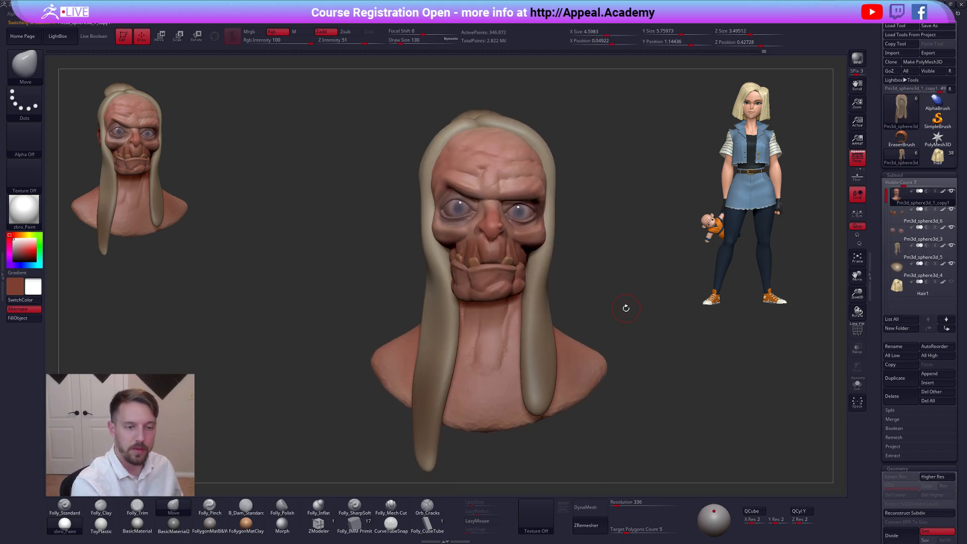
click(906, 255)
click(901, 275)
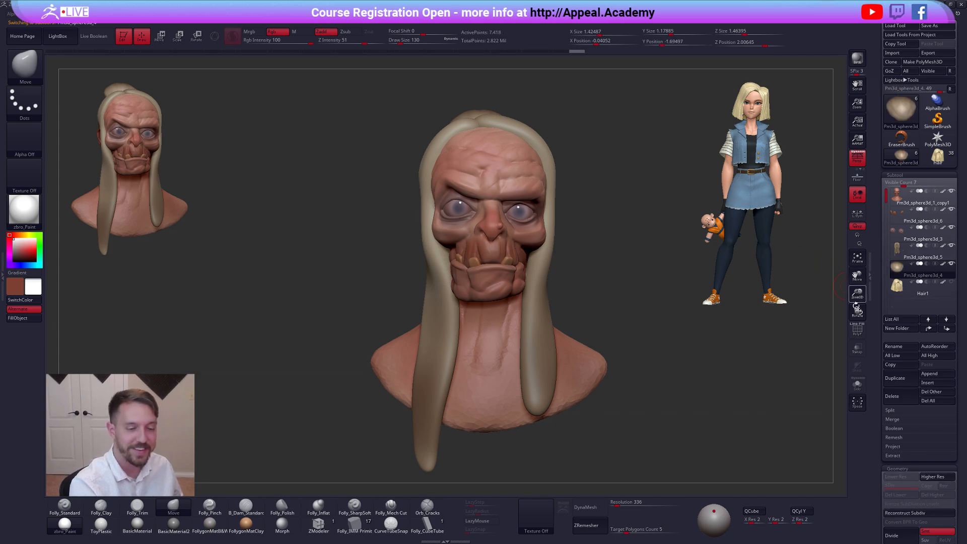
click(900, 255)
right_drag(508, 330, 624, 339)
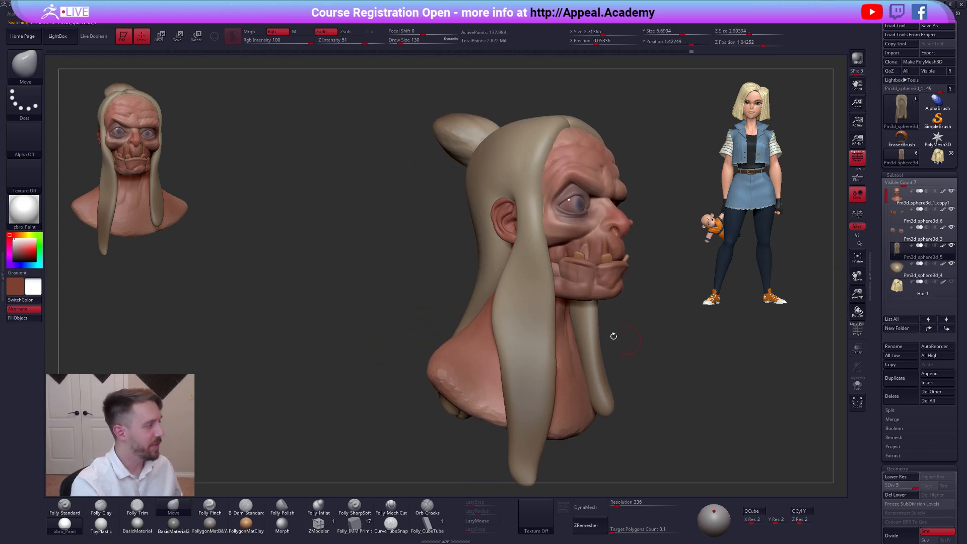
Sculpt lengthwise strands into the long hair lock on the character's right side with the Clay brush at draw size 181
key(2)
right_click(513, 342)
drag(522, 457, 530, 150)
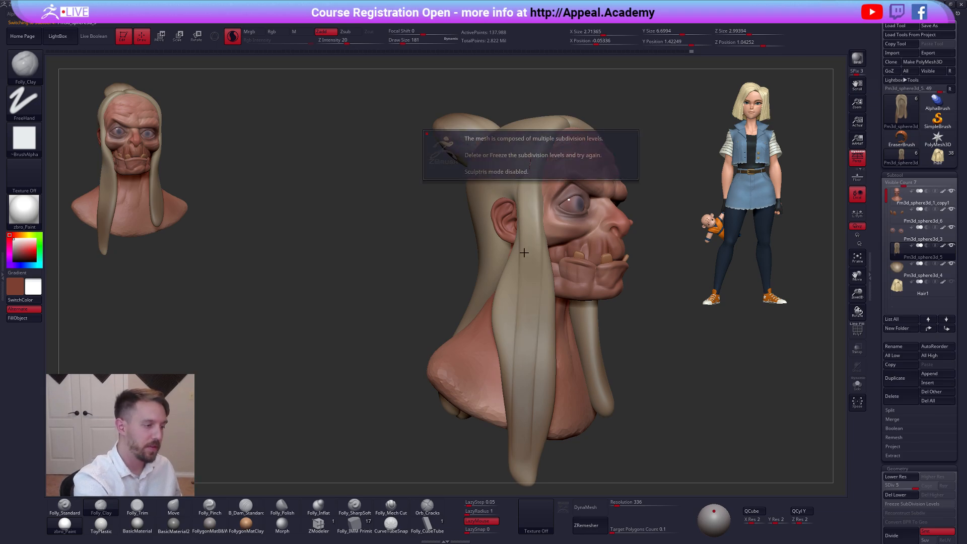
drag(521, 263, 500, 360)
mouse_move(512, 288)
mouse_down()
mouse_move(508, 359)
mouse_move(536, 275)
mouse_move(533, 462)
mouse_up()
Add broader strand strokes from the crown down the side lock with the Clay brush at draw size 252
key(s)
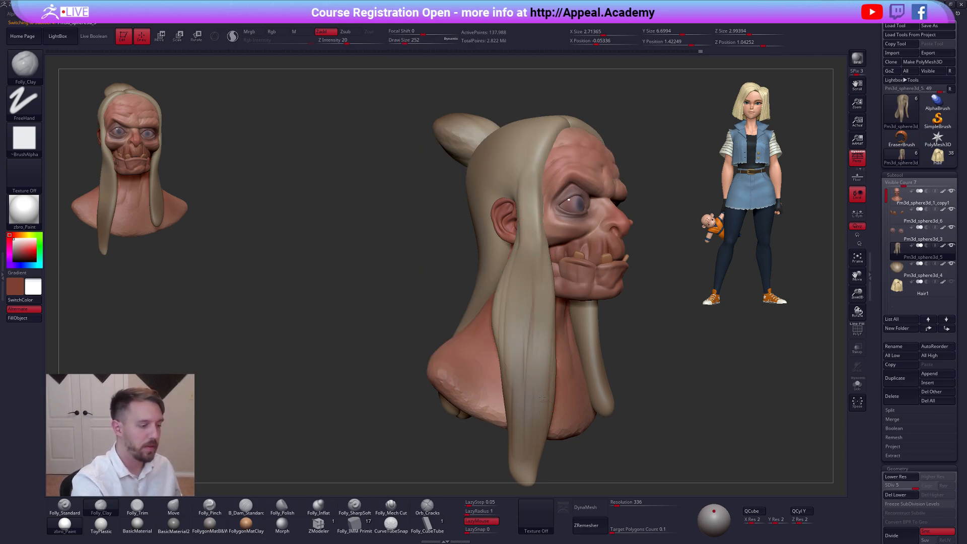
alt+right_drag(542, 398, 544, 319)
drag(530, 302, 528, 414)
alt+right_drag(525, 302, 533, 393)
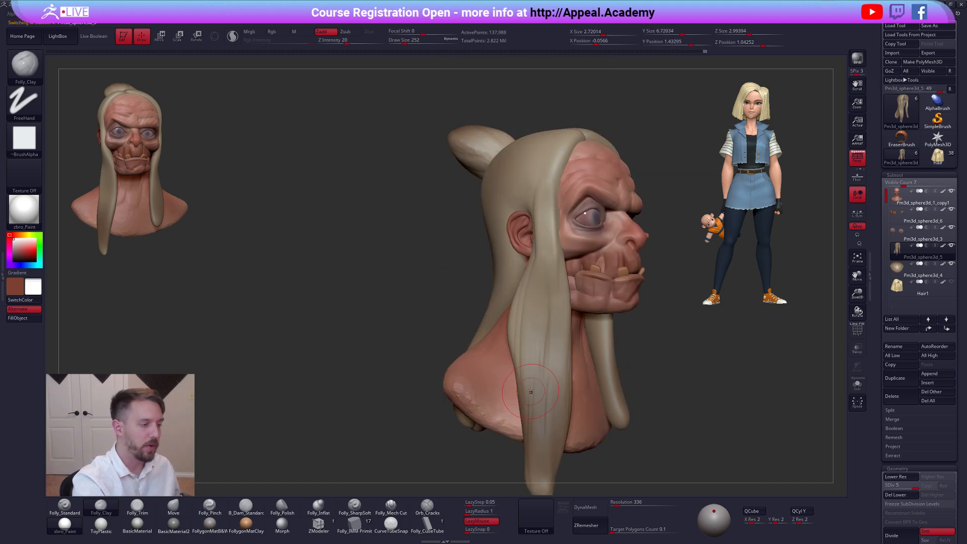
right_drag(506, 355, 528, 347)
drag(544, 150, 540, 378)
alt+right_drag(541, 312, 543, 363)
right_drag(541, 216, 556, 243)
Use the polyframe display to isolate the half of the long hair on the character's right side
key(shift+f)
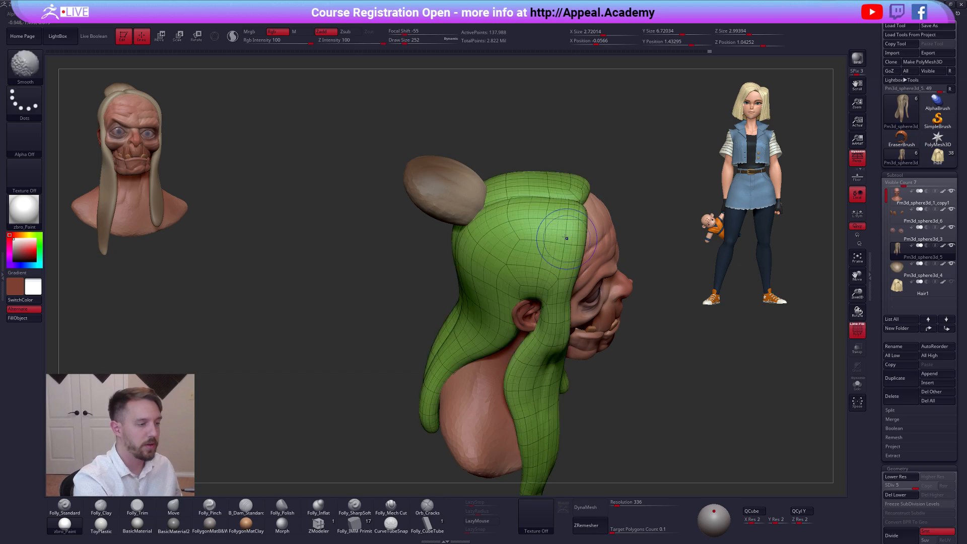
key(ctrl+shift+space)
click(557, 276)
key(shift+f)
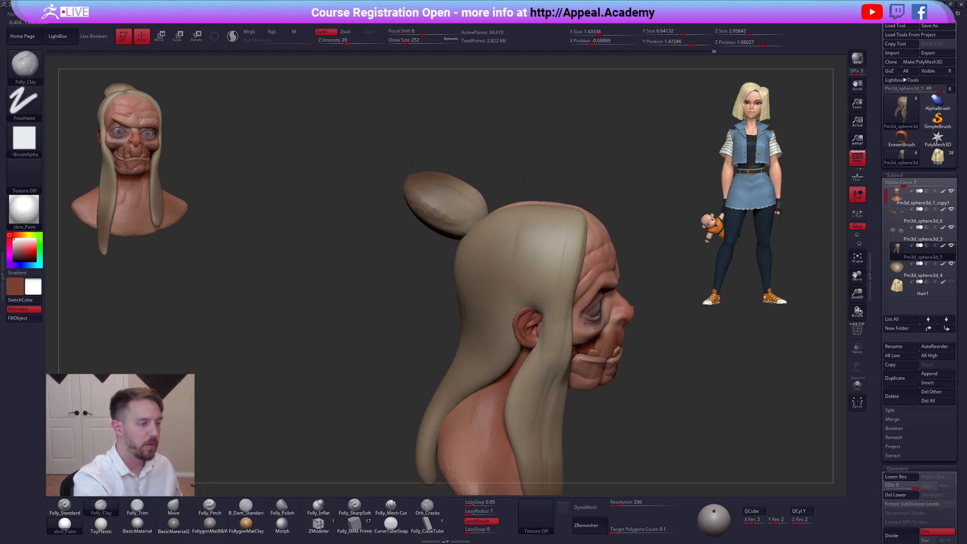
Sculpt broad strands down the rear hair lock on the character's right side with the Clay brush at draw size 321
right_drag(540, 320, 496, 296)
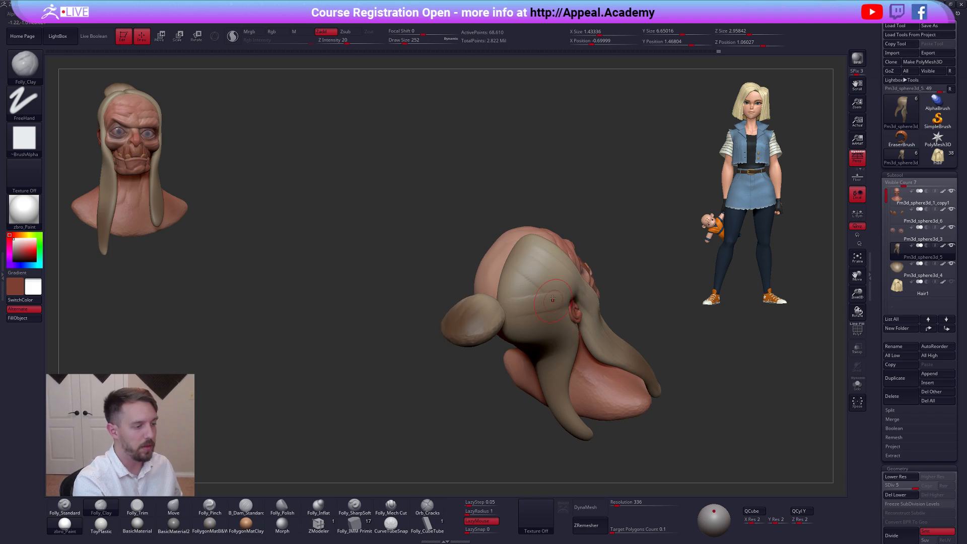
key(alt+s)
right_drag(523, 337, 527, 257)
key(alt+s)
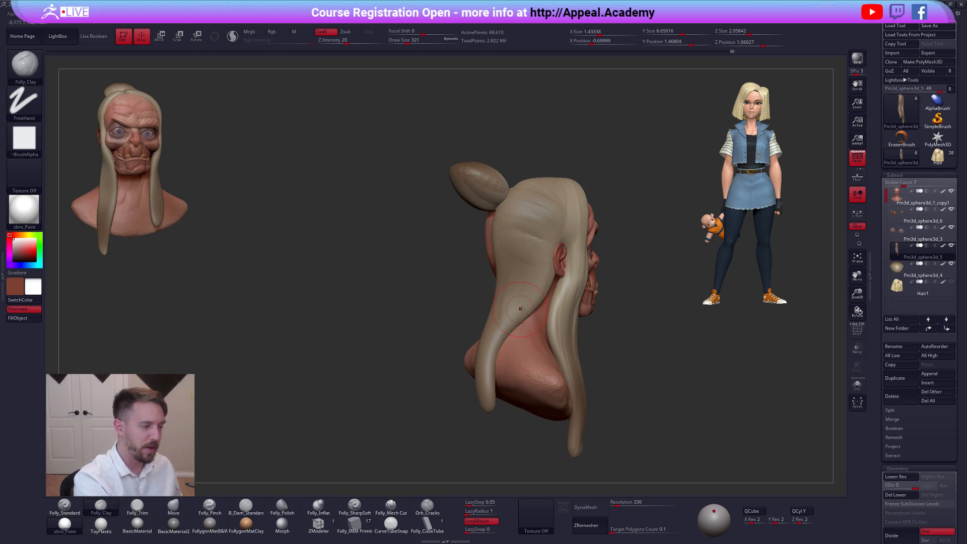
right_drag(518, 311, 534, 302)
drag(496, 283, 491, 422)
right_drag(492, 425, 476, 426)
drag(513, 309, 491, 378)
mouse_move(535, 272)
right_down()
mouse_move(507, 329)
mouse_move(516, 311)
mouse_move(508, 241)
right_up()
Isolate the long hair and sculpt strands along the inner side of its right half with the Clay brush at draw size 239
key(alt+s)
right_drag(489, 302, 440, 186)
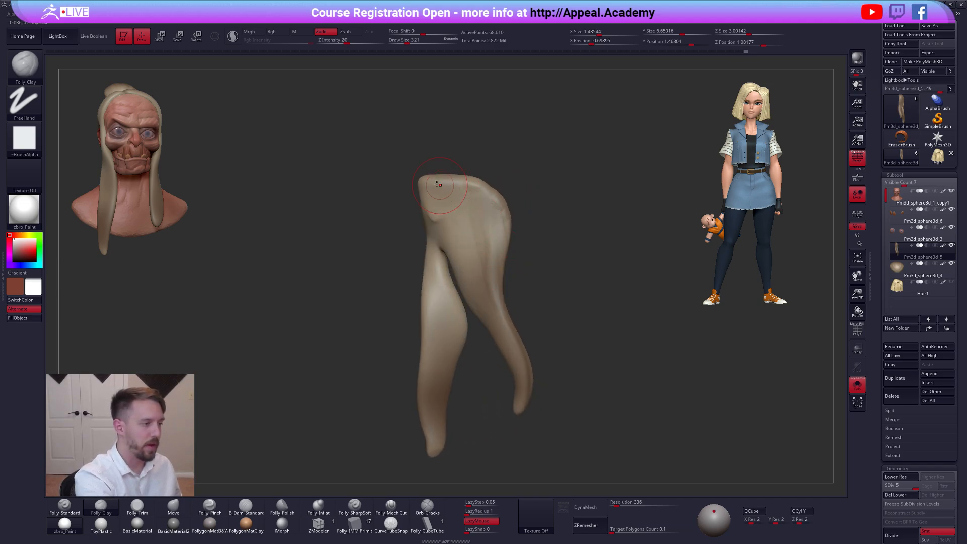
drag(473, 237, 477, 282)
drag(435, 267, 437, 321)
key(space)
drag(436, 271, 443, 329)
drag(452, 286, 454, 303)
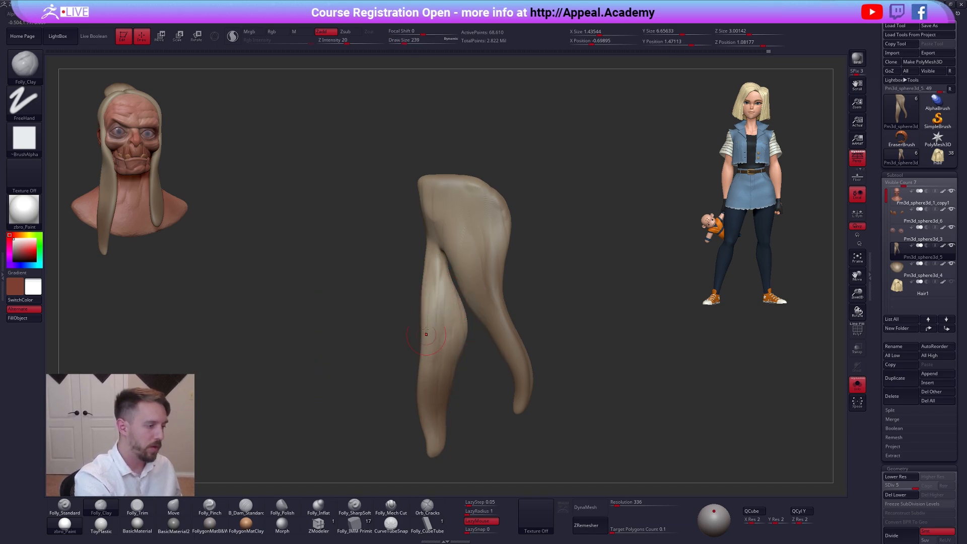
right_drag(438, 359, 641, 410)
Bring back the full bust and isolate the half of the long hair on the character's left side
key(alt+s)
right_drag(497, 355, 527, 326)
key(ctrl+shift)
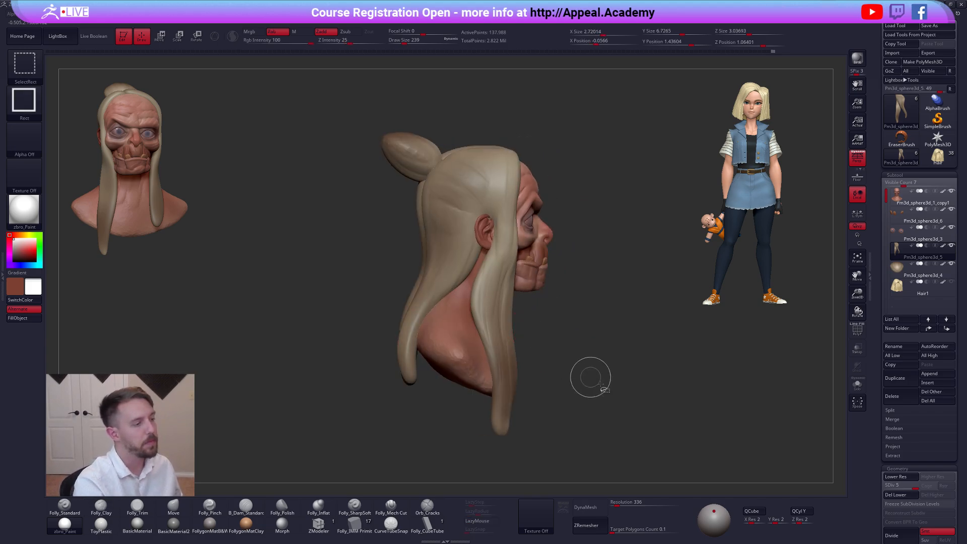
mouse_move(660, 415)
right_down()
mouse_move(643, 423)
mouse_move(657, 415)
right_up()
key(b)
key(m)
key(v)
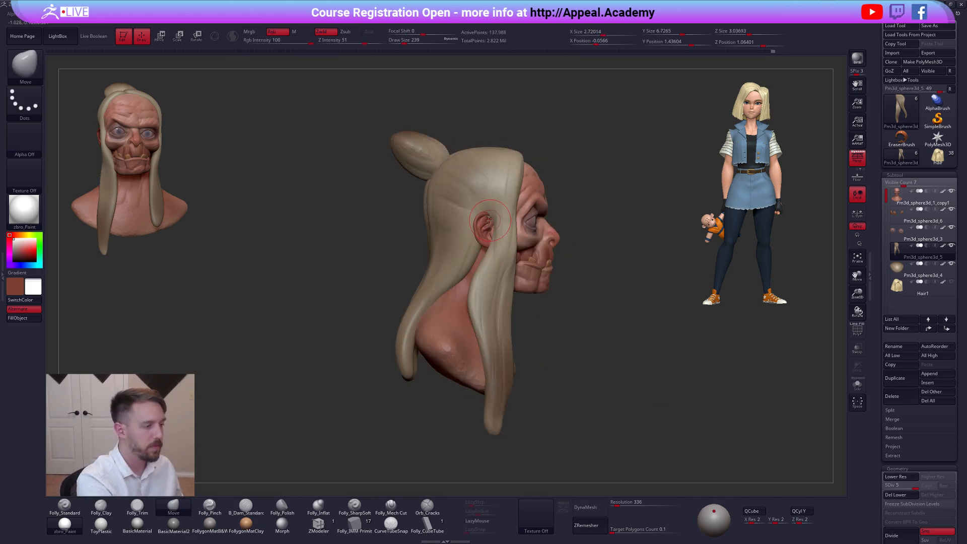
mouse_move(491, 218)
right_down()
mouse_move(492, 311)
mouse_move(466, 310)
mouse_move(490, 277)
right_up()
ctrl+shift+click(506, 312)
Sculpt strands from the crown down the front lock on the character's left side with the Clay brush at draw size 239
key(2)
drag(488, 182, 494, 230)
mouse_move(547, 160)
mouse_down()
mouse_move(521, 196)
mouse_move(541, 214)
mouse_up()
key(alt+shift+s)
right_drag(546, 221, 573, 214)
drag(586, 195, 547, 221)
key(alt+shift+s)
mouse_move(565, 190)
right_down()
mouse_move(596, 164)
mouse_move(526, 262)
right_up()
right_drag(518, 171, 523, 141)
right_drag(512, 222, 504, 160)
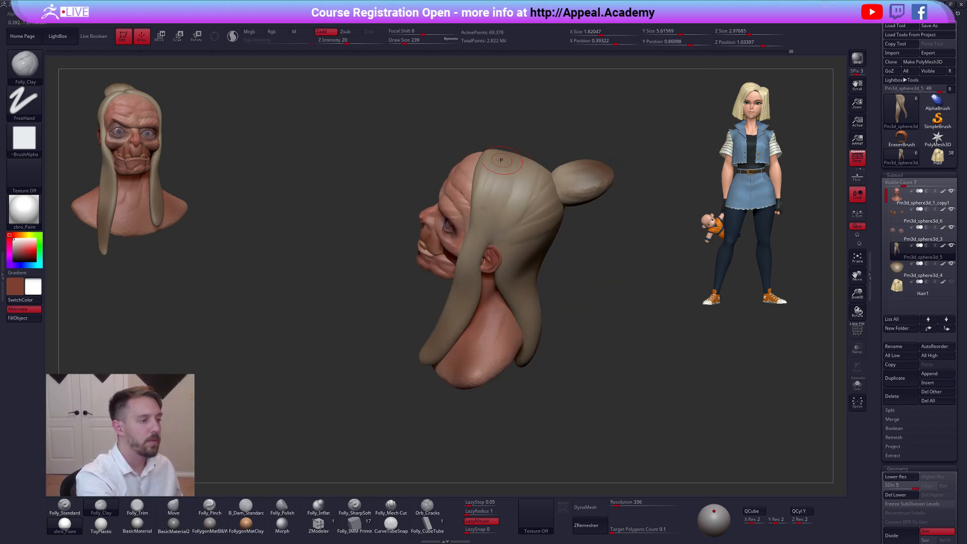
right_drag(498, 194, 473, 237)
right_drag(479, 326, 474, 277)
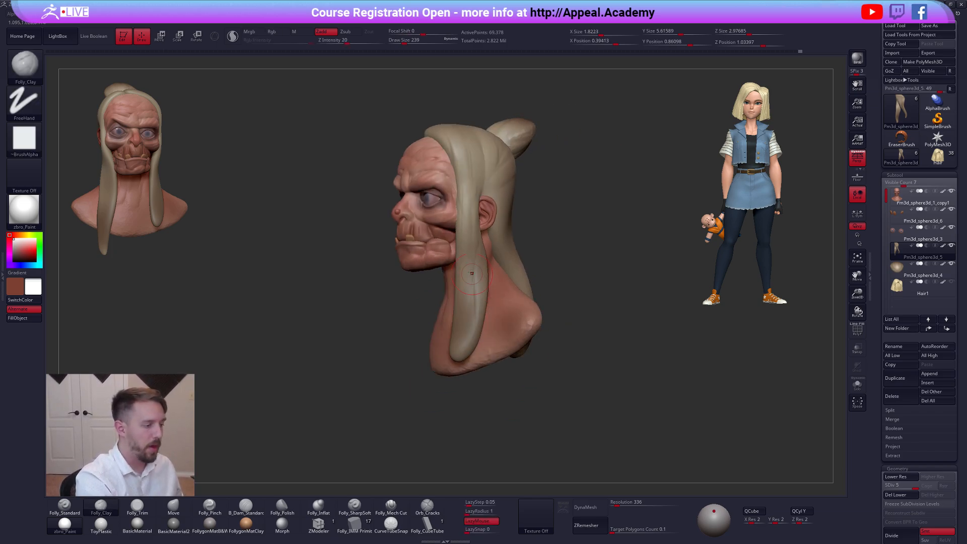
Isolate the long hair and sculpt lengthwise strands along the inner side of the character's left front lock
key(alt+s)
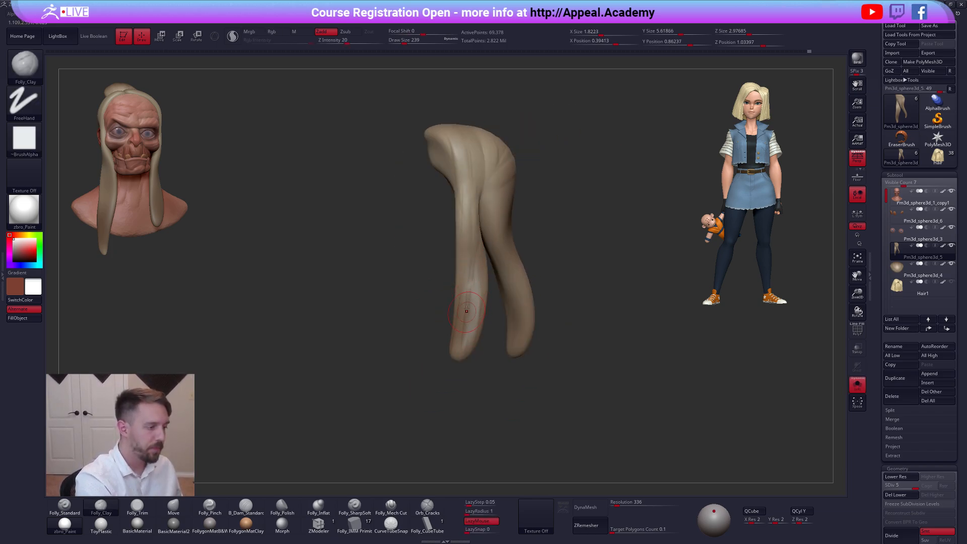
right_drag(471, 330, 528, 301)
right_drag(482, 256, 463, 307)
alt+right_drag(462, 263, 498, 304)
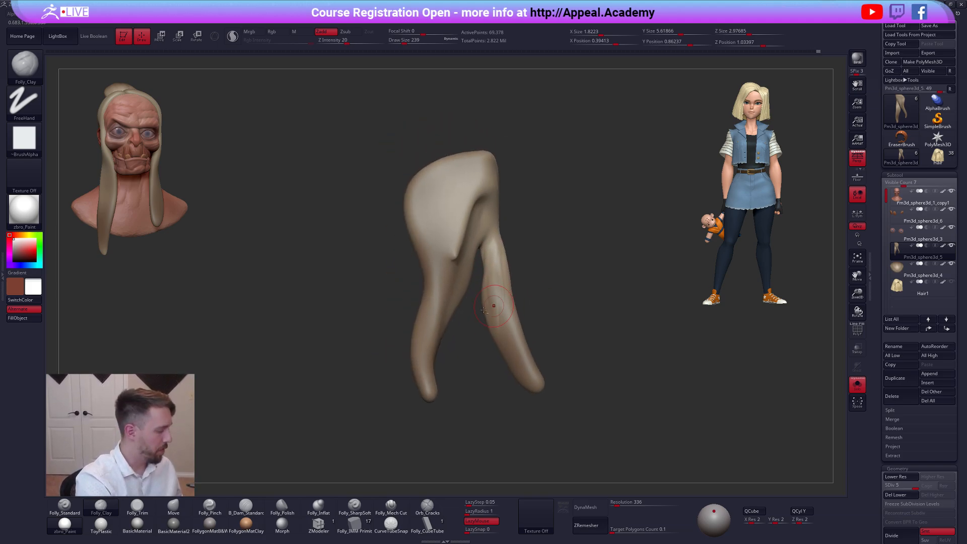
mouse_move(493, 299)
mouse_down()
mouse_move(495, 262)
mouse_move(523, 365)
mouse_move(498, 287)
mouse_up()
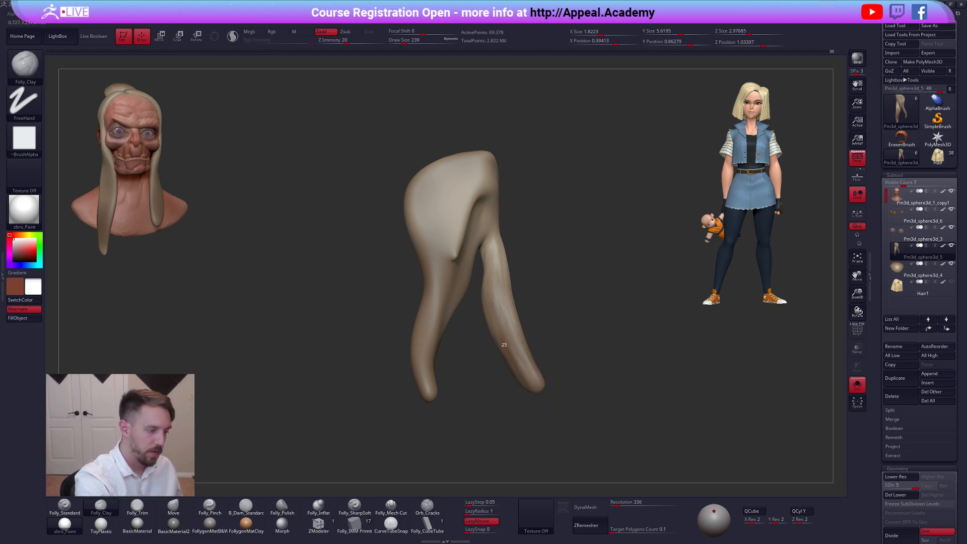
mouse_move(507, 338)
right_down()
mouse_move(489, 302)
mouse_move(472, 299)
mouse_move(482, 349)
right_up()
Sculpt lengthwise strands down the rear lock on the character's left side and around its inner side with the Clay brush
key(shift+alt+s)
mouse_move(636, 431)
mouse_down()
mouse_move(610, 441)
mouse_move(633, 448)
mouse_up()
drag(456, 186, 464, 193)
mouse_move(472, 241)
right_down()
mouse_move(511, 191)
mouse_move(516, 252)
mouse_move(502, 304)
right_up()
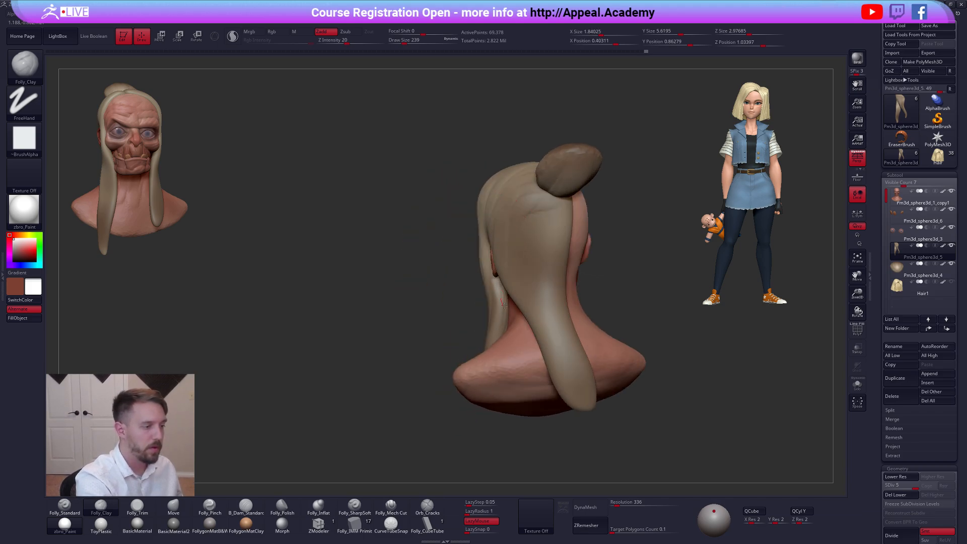
drag(535, 276, 564, 368)
mouse_move(564, 315)
mouse_down()
mouse_move(578, 362)
mouse_move(569, 372)
mouse_up()
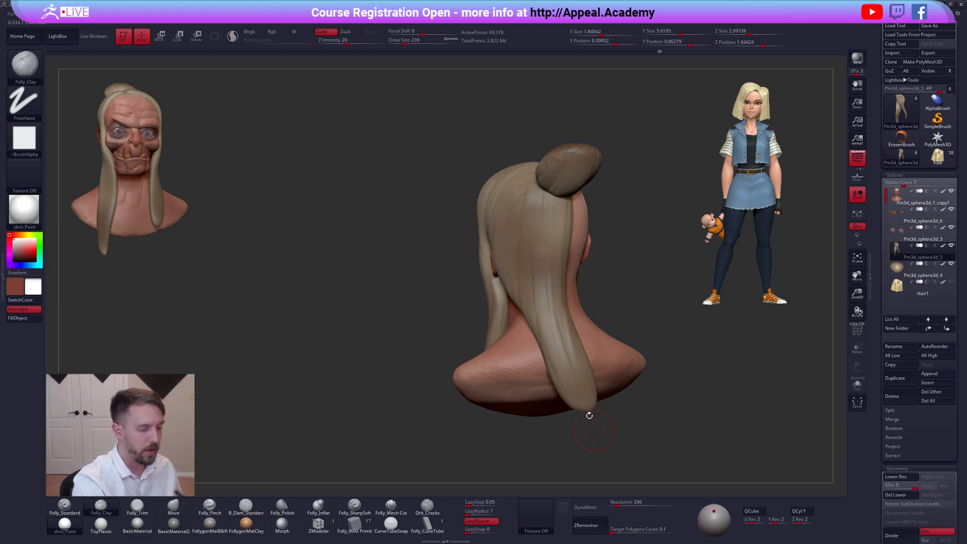
key(alt+s)
right_drag(561, 360, 610, 266)
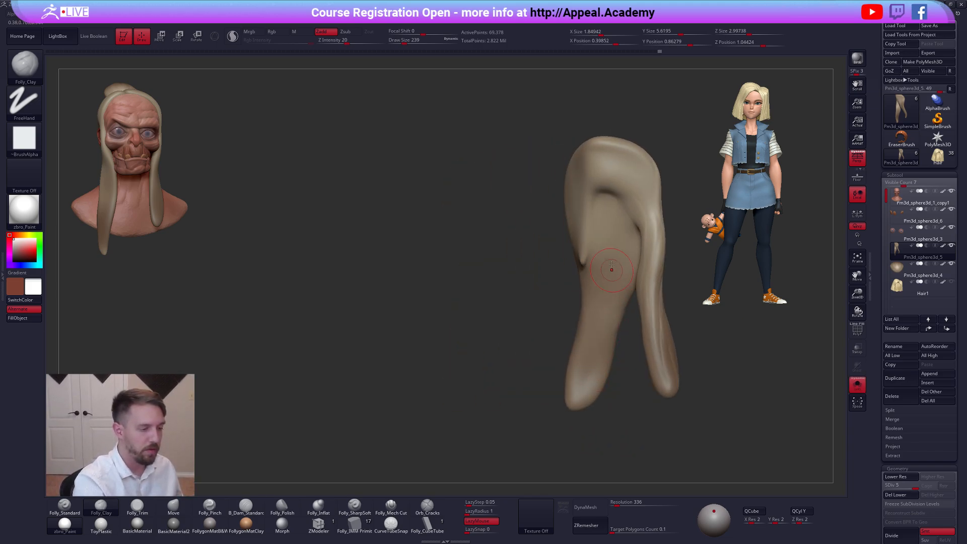
right_drag(589, 303, 556, 332)
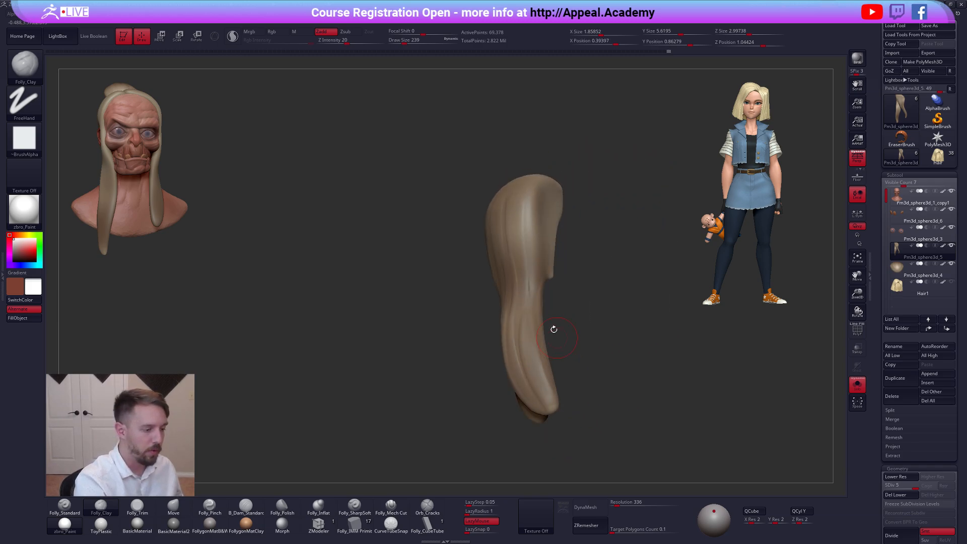
Restore the complete long hair and bust, switch to the Move brush, and view the bust from the front three-quarter angle
mouse_move(648, 432)
mouse_down()
mouse_move(641, 425)
mouse_move(633, 445)
mouse_move(697, 429)
mouse_up()
key(b)
key(m)
key(v)
drag(481, 361, 644, 426)
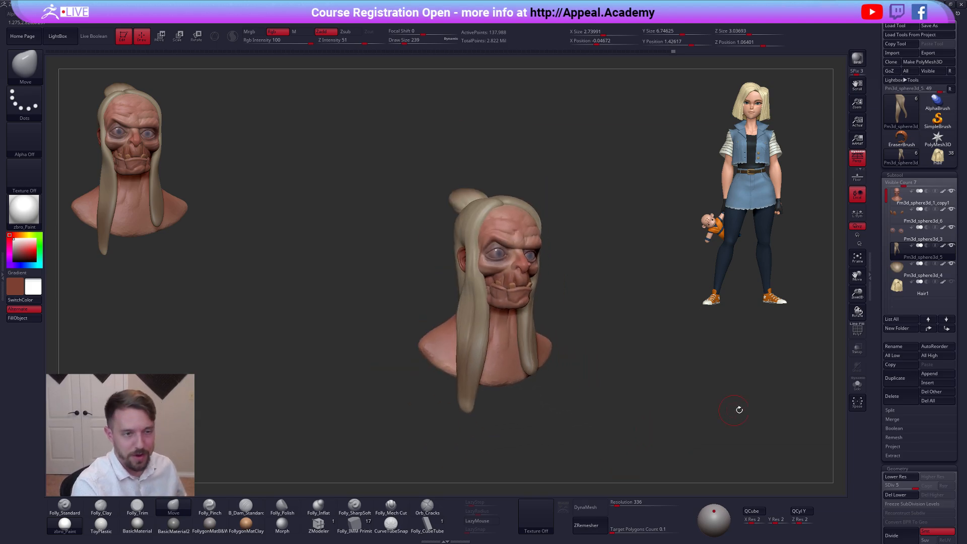
drag(734, 410, 709, 405)
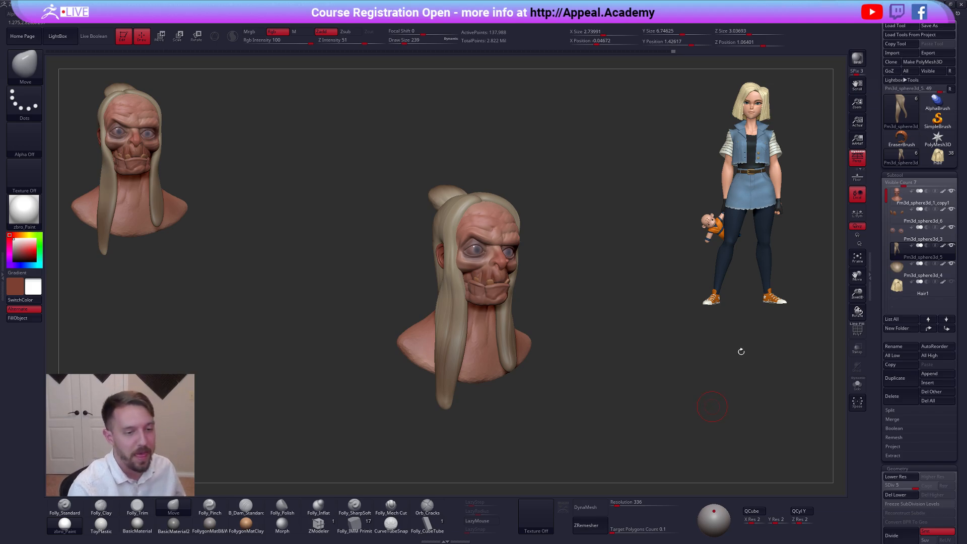
Merge the hair bun subtool into the long hair and turn the bust to the front
key(ctrl+space)
click(652, 237)
click(624, 252)
drag(623, 255, 468, 262)
alt+drag(528, 393, 556, 375)
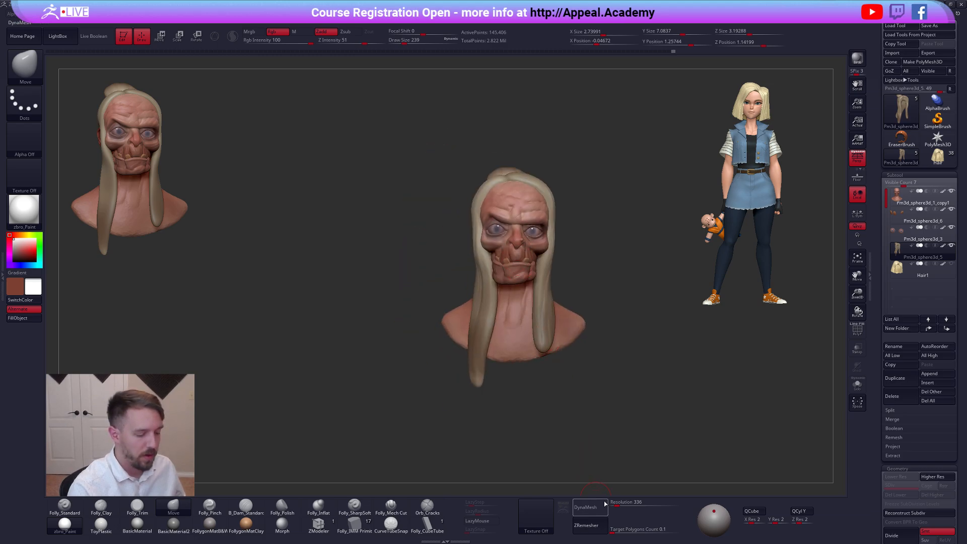
Show the polygroup wireframe on the hair and try isolating one lock's polygroup
key(2)
click(232, 37)
mouse_move(391, 167)
mouse_down()
mouse_move(504, 173)
mouse_move(534, 201)
mouse_move(546, 231)
mouse_move(526, 252)
mouse_move(529, 266)
mouse_up()
key(shift+s)
key(f)
key(shift+f)
key(shift+f)
key(shift+f)
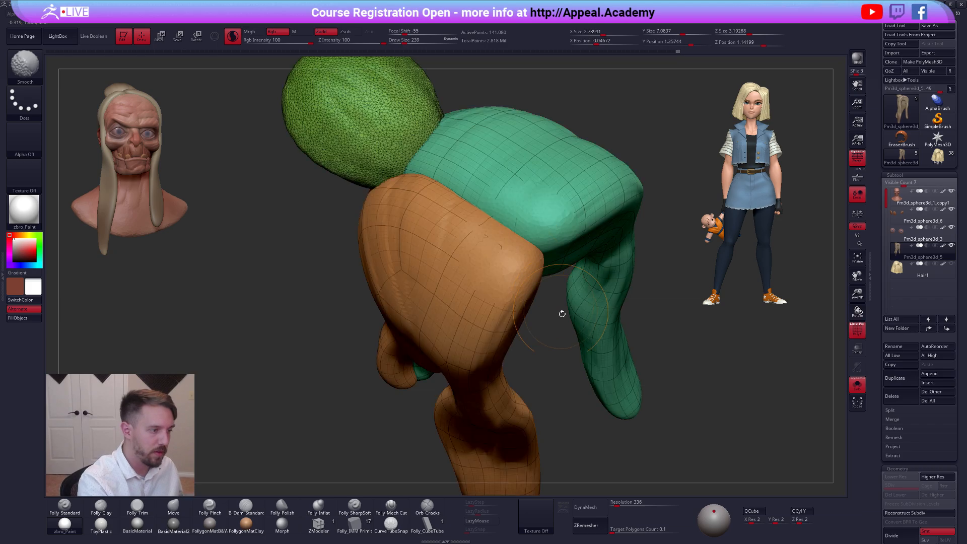
drag(561, 350, 511, 332)
ctrl+shift+click(518, 271)
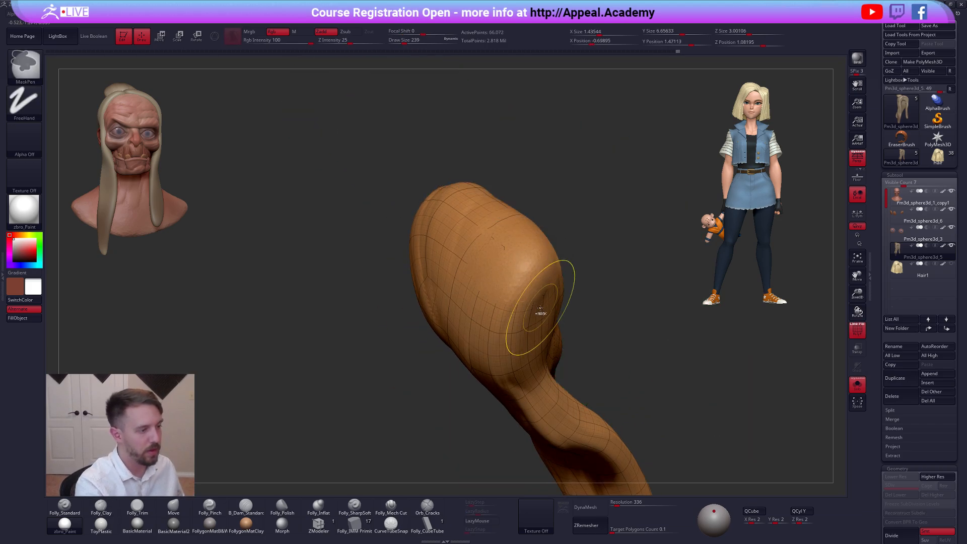
Undo the hair polygroup test and return to the full model without the wireframe
key(ctrl+z)
key(ctrl+z)
drag(604, 403, 622, 375)
alt+drag(646, 418, 667, 397)
key(shift+f)
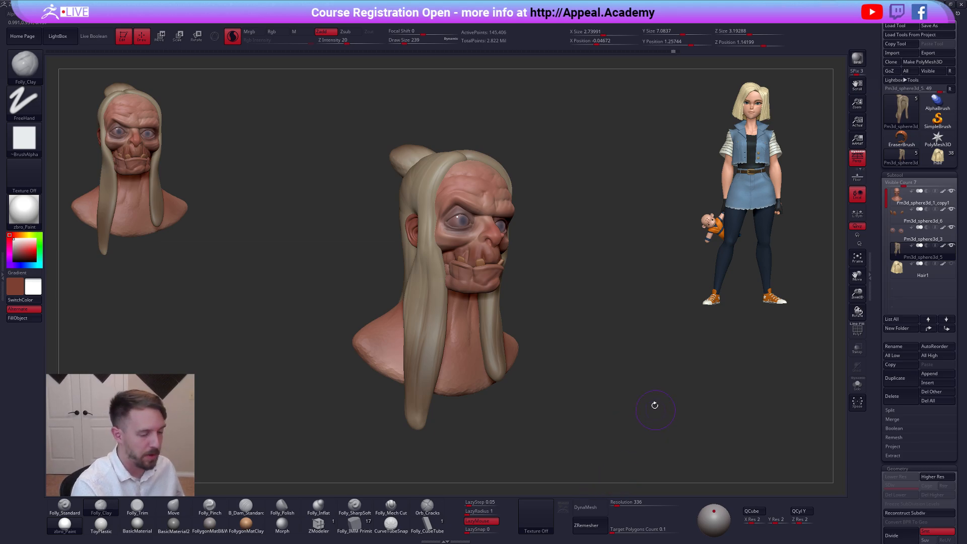
Choose the Move brush at draw size 366 and check the hair subtool in isolation
key(b)
key(m)
key(v)
key(space)
drag(660, 399, 665, 399)
alt+drag(634, 448, 628, 421)
key(alt+s)
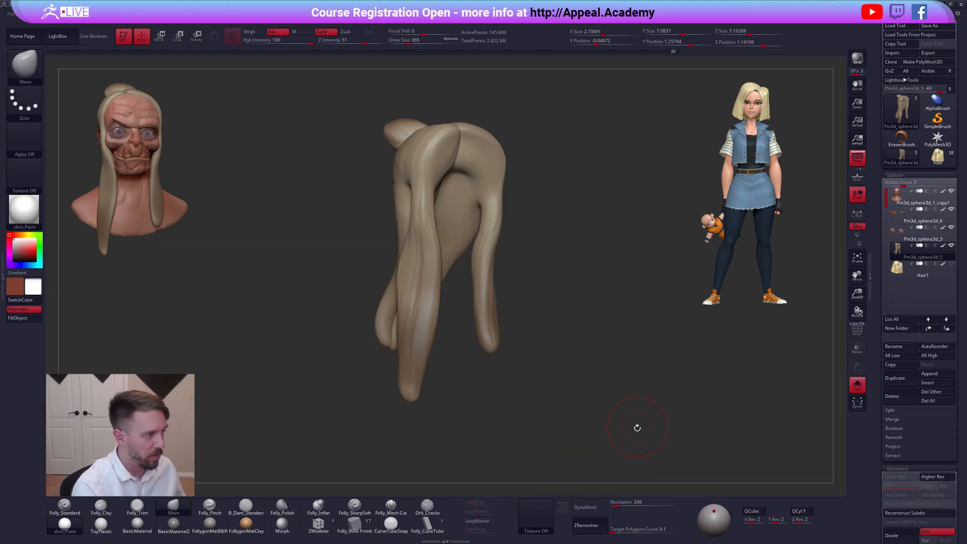
key(alt+s)
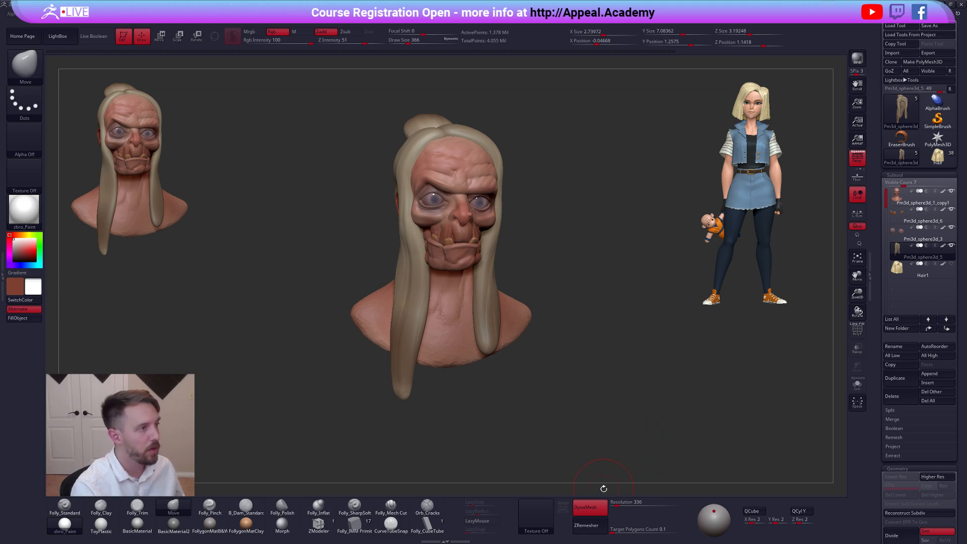
Set the DynaMesh resolution to 176 and remesh the isolated hair
drag(604, 488, 620, 494)
click(614, 503)
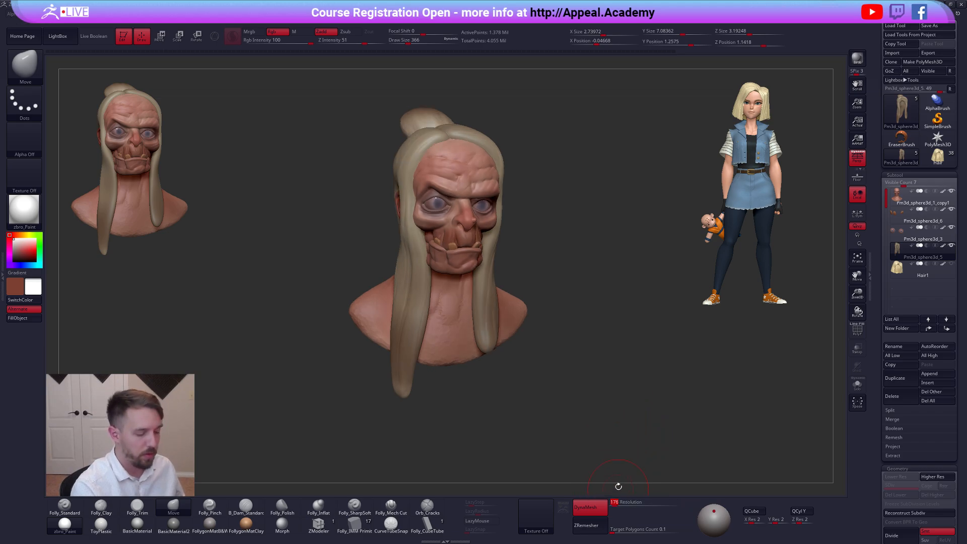
key(alt+s)
key(ctrl+z)
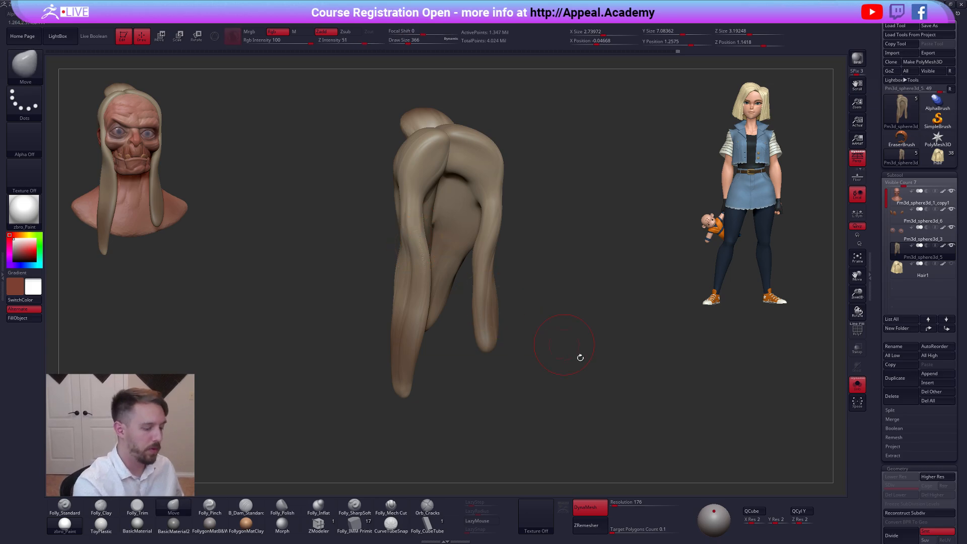
ctrl+drag(597, 417, 636, 385)
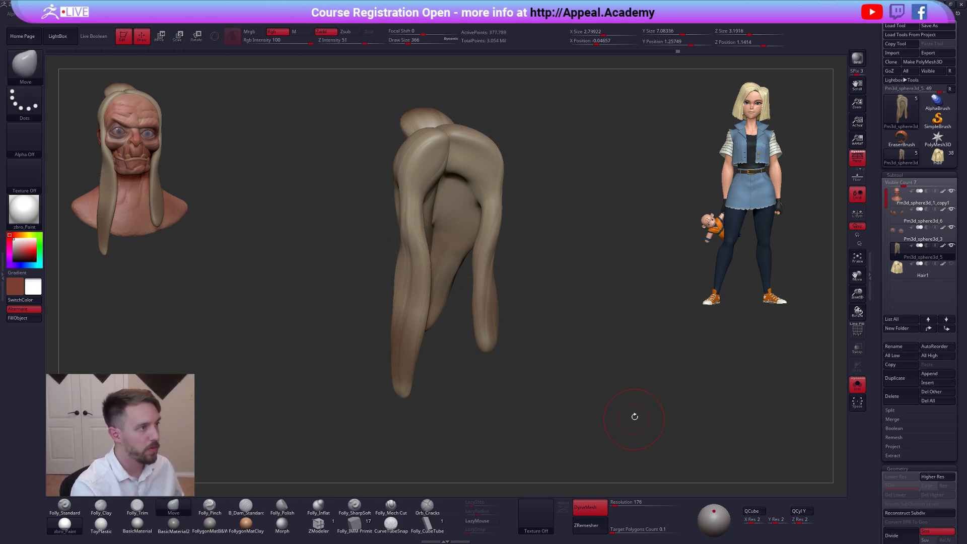
key(ctrl+f)
ctrl+shift+click(649, 502)
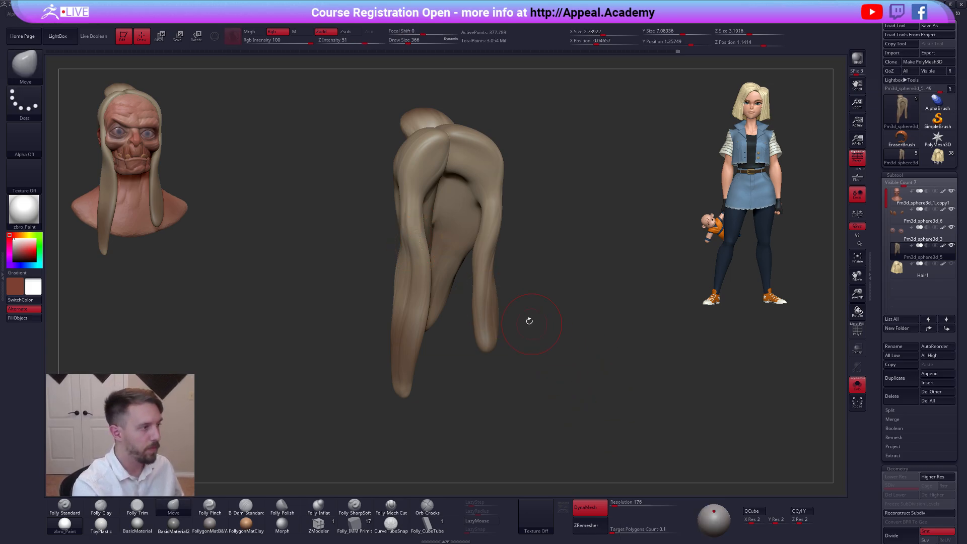
Carve the parting between the hair locks below the bun with the Folly_Mech Cut brush at draw size 181
alt+drag(532, 322, 539, 413)
drag(521, 292, 525, 398)
key(space)
drag(448, 259, 443, 259)
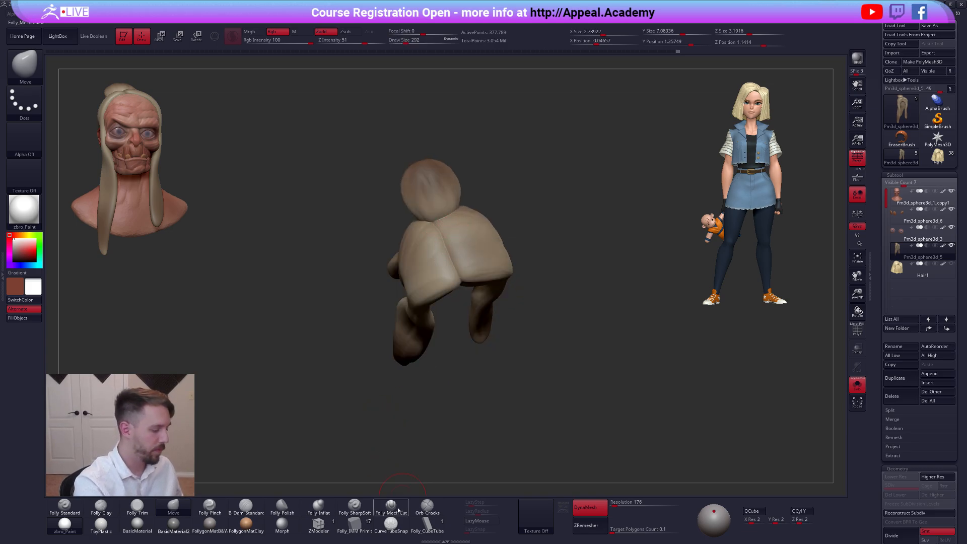
click(391, 507)
ctrl+right_drag(444, 249, 447, 250)
drag(428, 205, 432, 212)
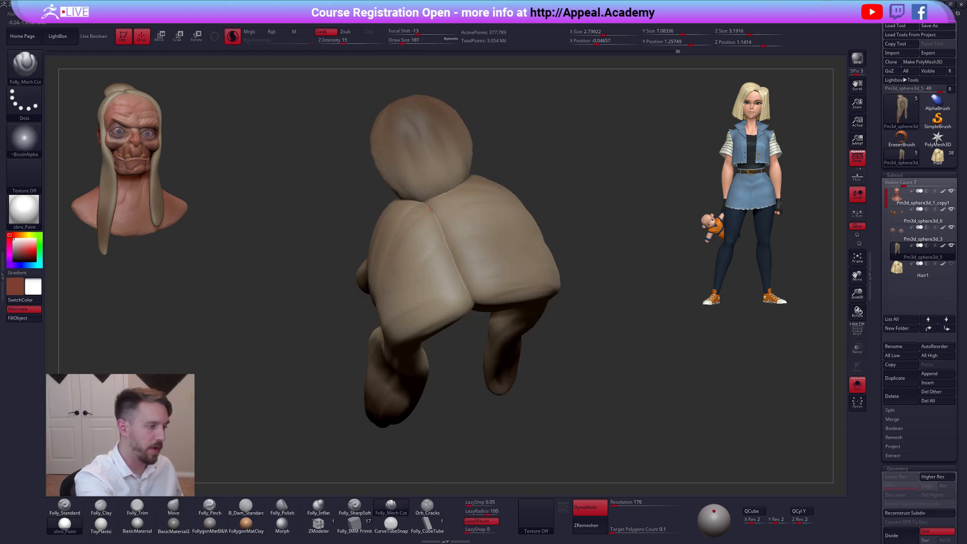
drag(462, 276, 464, 280)
mouse_move(468, 359)
mouse_down()
mouse_move(457, 276)
mouse_move(482, 335)
mouse_up()
drag(455, 255, 474, 290)
key(alt+s)
Flatten and smooth the back hair with the Folly_Trim brush, and switch to the Move brush at draw size 556
mouse_move(432, 304)
right_down()
mouse_move(449, 287)
mouse_move(490, 275)
mouse_move(584, 340)
mouse_move(526, 286)
mouse_move(498, 322)
right_up()
right_click(499, 325)
key(3)
mouse_move(524, 267)
mouse_down()
mouse_move(528, 244)
mouse_move(506, 374)
mouse_up()
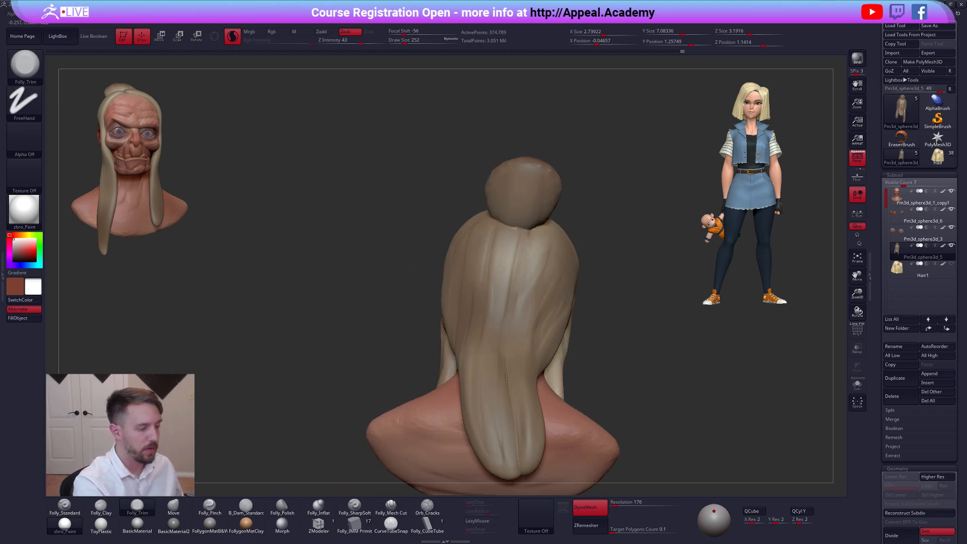
drag(514, 426, 519, 455)
shift+drag(517, 446, 520, 461)
right_drag(521, 398, 521, 342)
key(4)
right_click(521, 341)
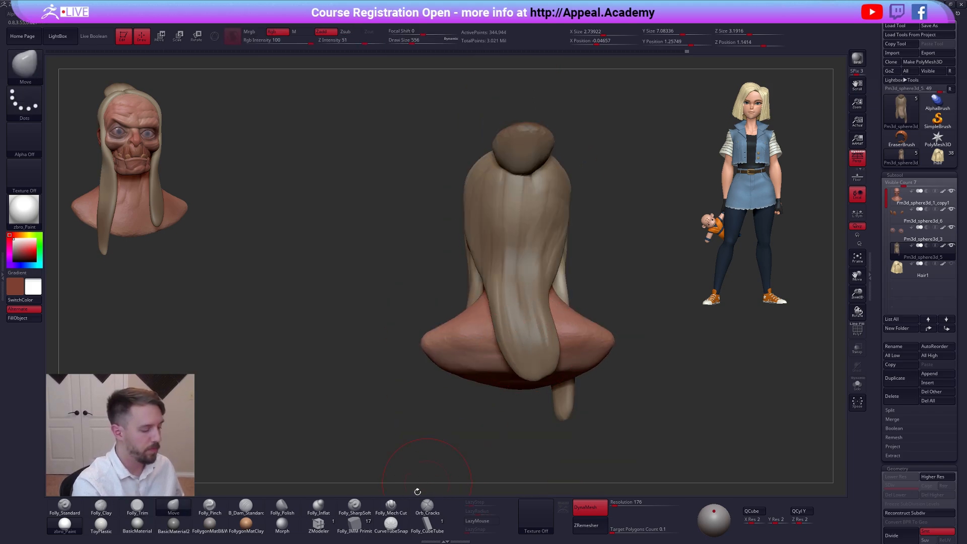
Load the SnakeHook brush with Rgb color painting off, undoing a test pull on the back hair
click(427, 505)
key(b)
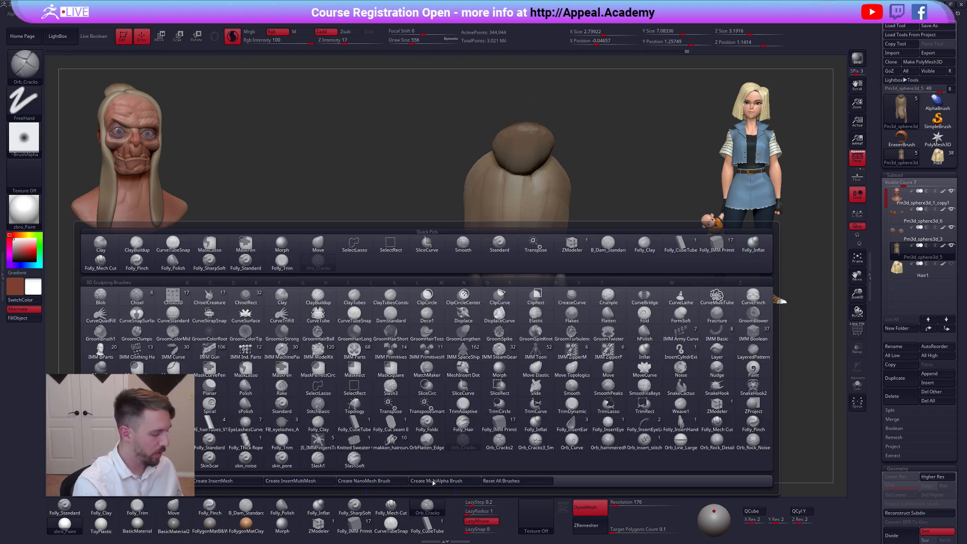
key(s)
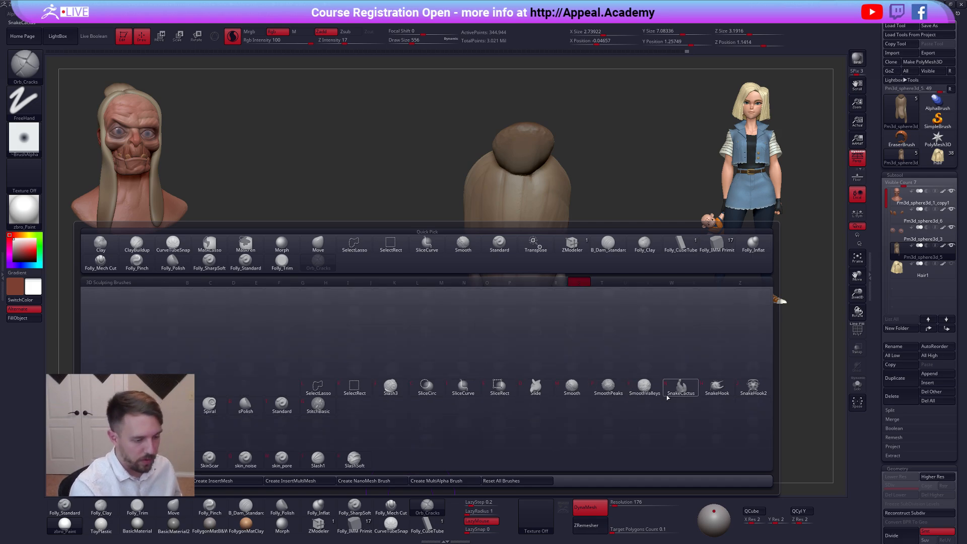
click(716, 387)
mouse_move(523, 351)
mouse_down()
mouse_move(512, 364)
mouse_move(522, 353)
mouse_up()
key(ctrl+z)
key(ctrl+z)
click(278, 33)
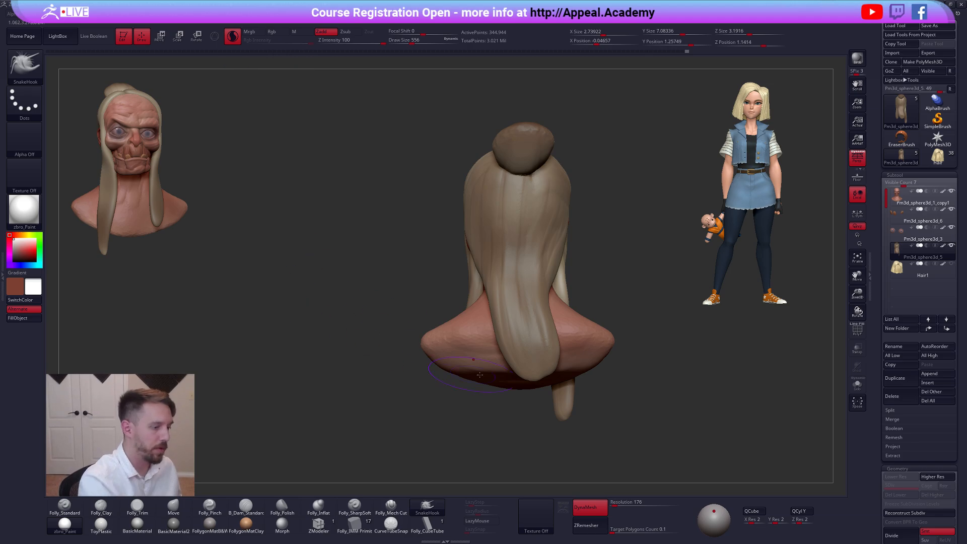
Reshape the long back lock of hair with SnakeHook, and return to the Move brush at draw size 279
mouse_move(505, 322)
mouse_down()
mouse_move(493, 321)
mouse_move(553, 318)
mouse_up()
mouse_move(395, 350)
mouse_down()
mouse_move(531, 352)
mouse_move(558, 378)
mouse_move(594, 362)
mouse_move(639, 364)
mouse_up()
mouse_move(508, 367)
alt+right_down()
mouse_move(509, 402)
mouse_move(428, 372)
alt+right_up()
key(space)
mouse_move(537, 276)
mouse_down()
mouse_move(525, 275)
mouse_move(541, 261)
mouse_up()
key(b)
key(m)
key(v)
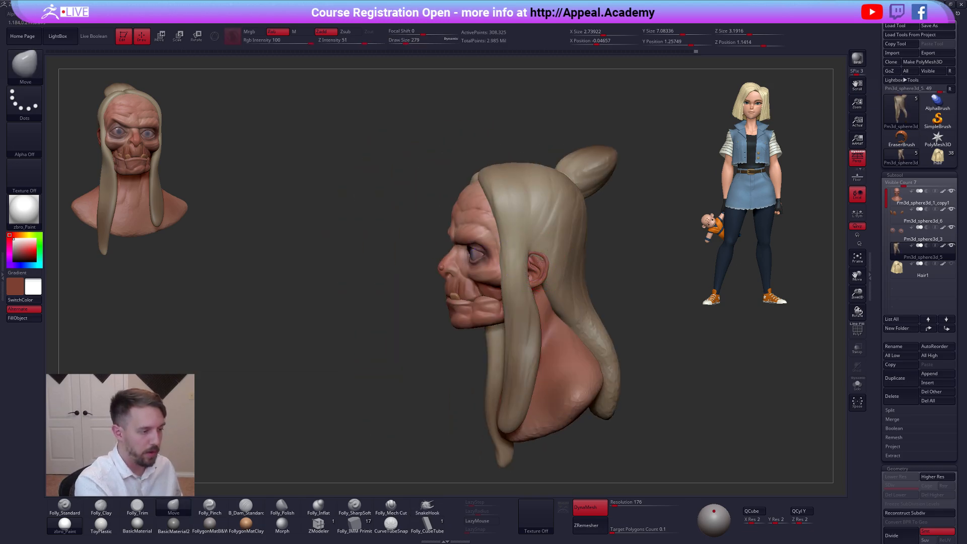
Select the head and bust subtool and isolate it from the hair
right_drag(538, 273, 592, 371)
alt+right_drag(592, 370, 613, 303)
alt+click(546, 329)
key(ctrl+f)
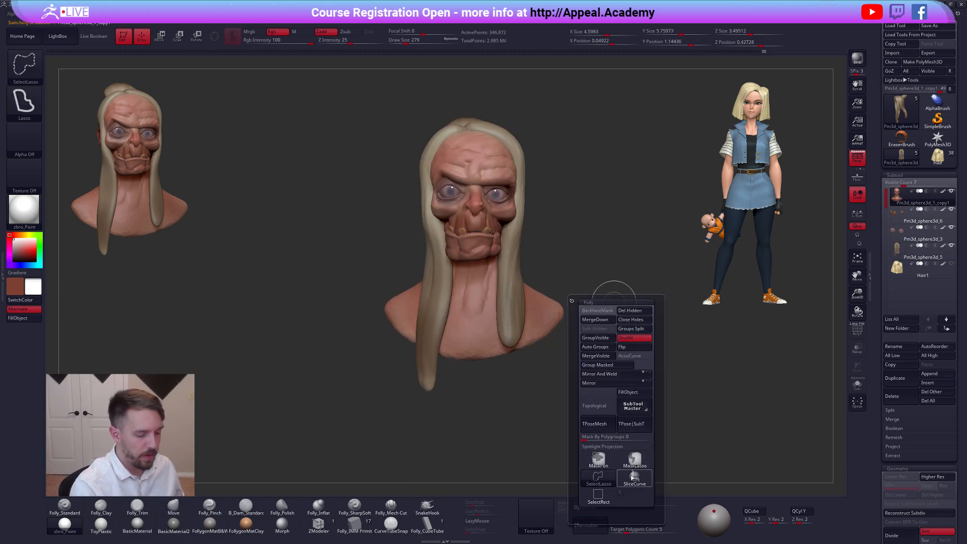
key(shift+f)
key(alt+s)
mouse_move(477, 330)
right_down()
mouse_move(494, 332)
mouse_move(472, 340)
mouse_move(496, 359)
right_up()
Try to cut off the lower bust straight across the shoulders, and restore the full bust
key(ctrl+w)
key(shift+f)
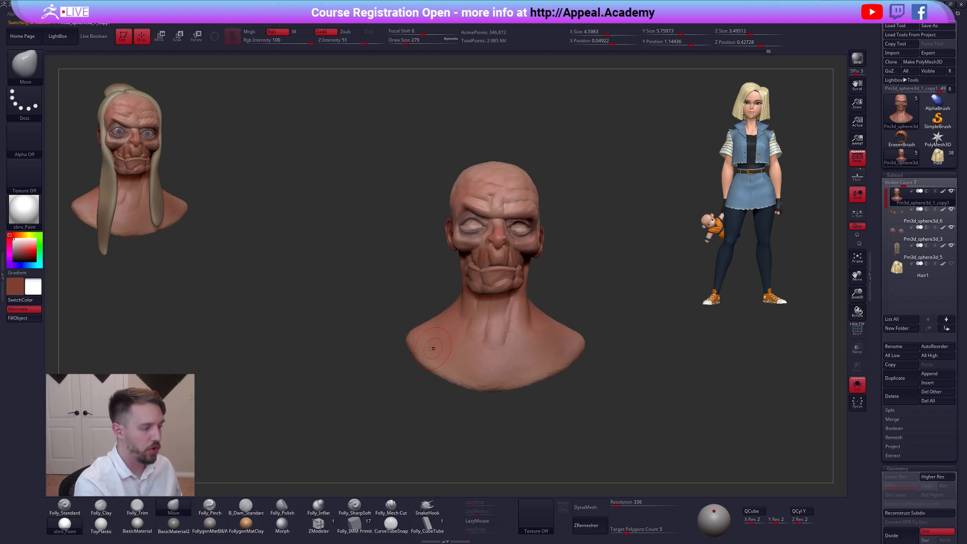
key(alt+s)
ctrl+shift+drag(400, 333, 635, 336)
right_drag(653, 410, 686, 428)
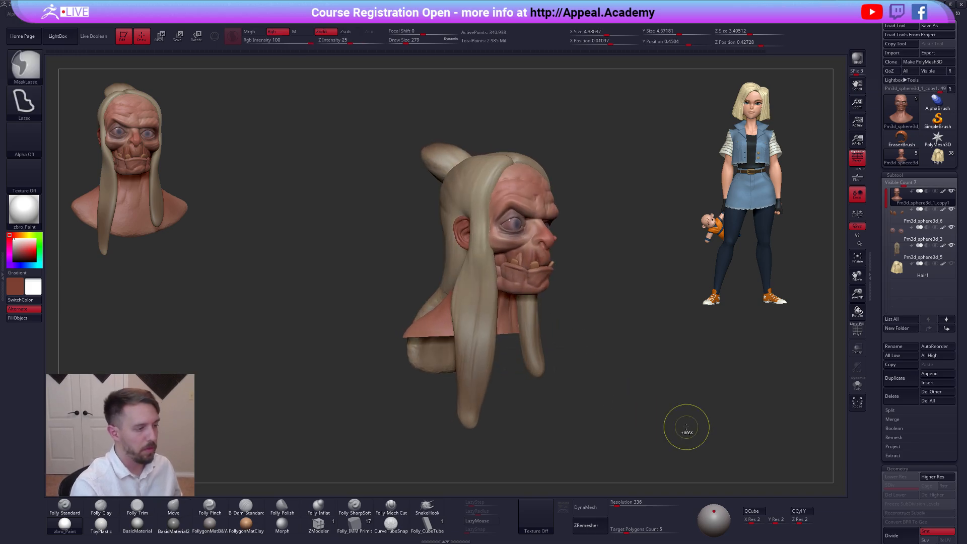
key(shift+f)
key(shift+f)
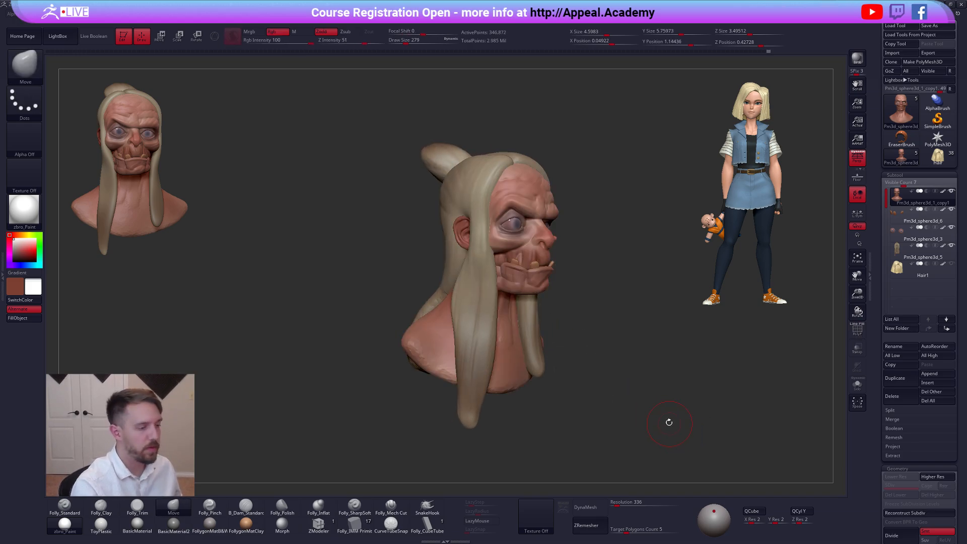
right_drag(586, 346, 594, 300)
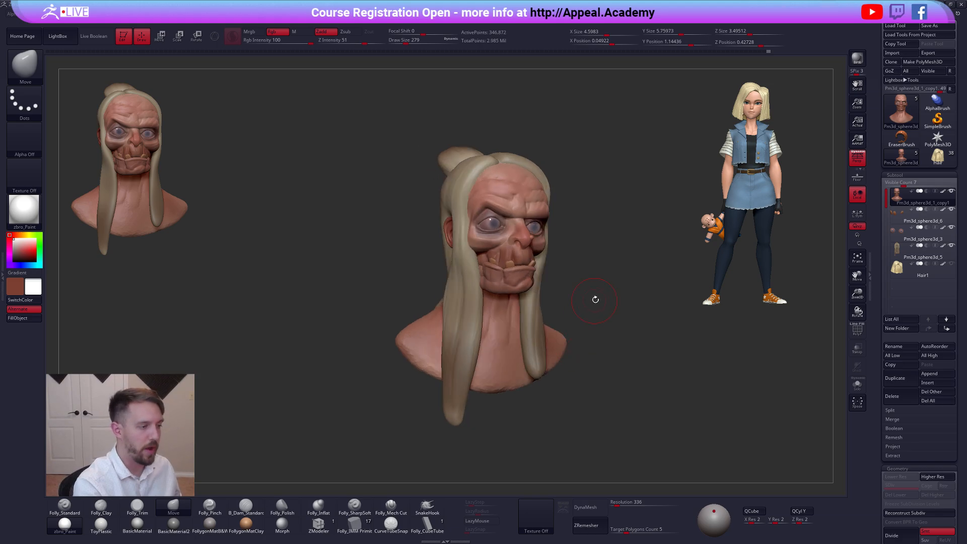
key(space)
drag(619, 274, 623, 275)
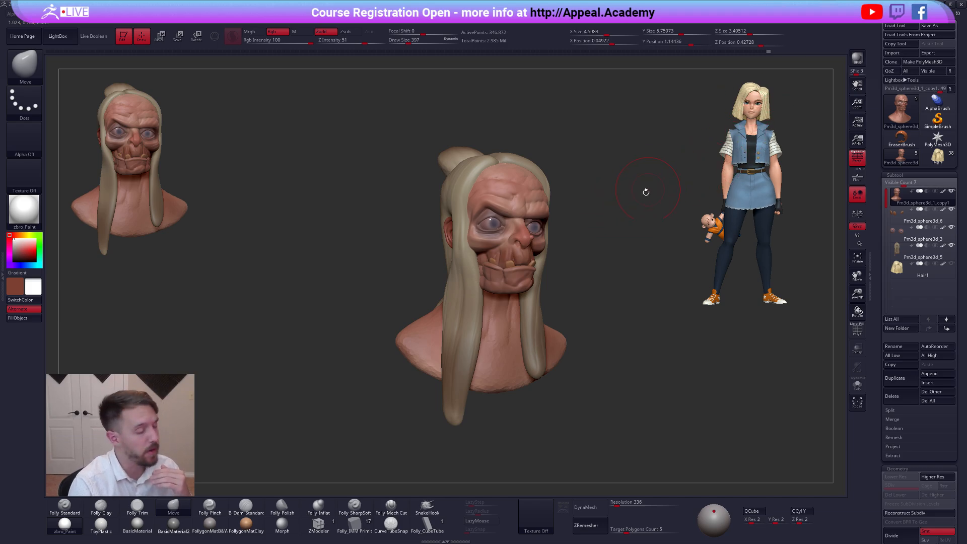
drag(556, 237, 546, 234)
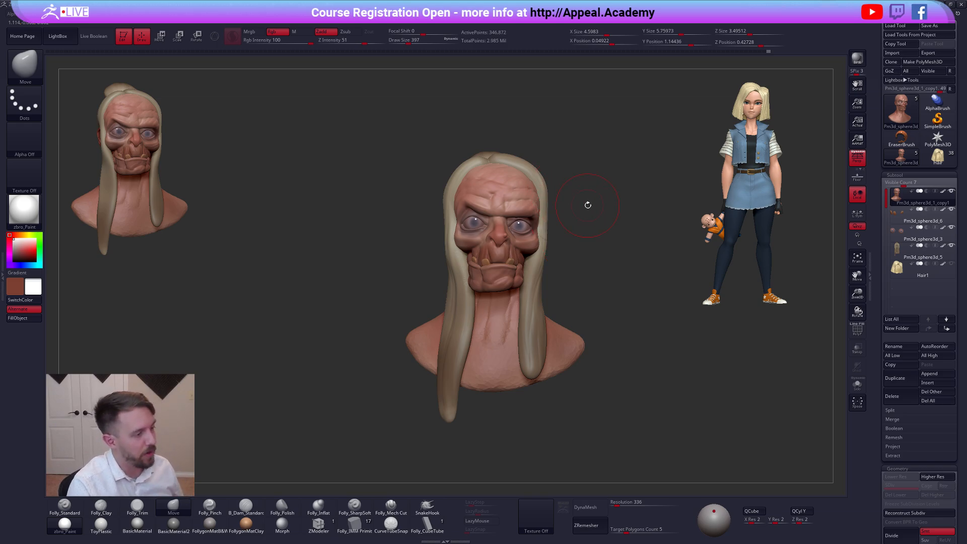
key(space)
drag(592, 208, 579, 207)
mouse_move(563, 260)
alt+mouse_down()
mouse_move(553, 259)
mouse_move(560, 249)
alt+mouse_up()
alt+drag(587, 217, 578, 233)
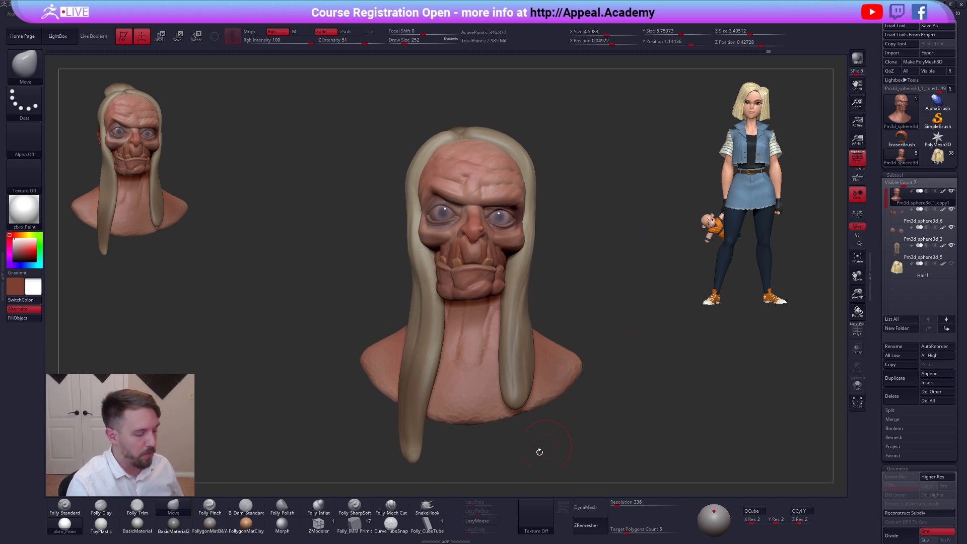
Import the painting of the pipe-smoking old woman as a texture and add it to Spotlight
click(535, 516)
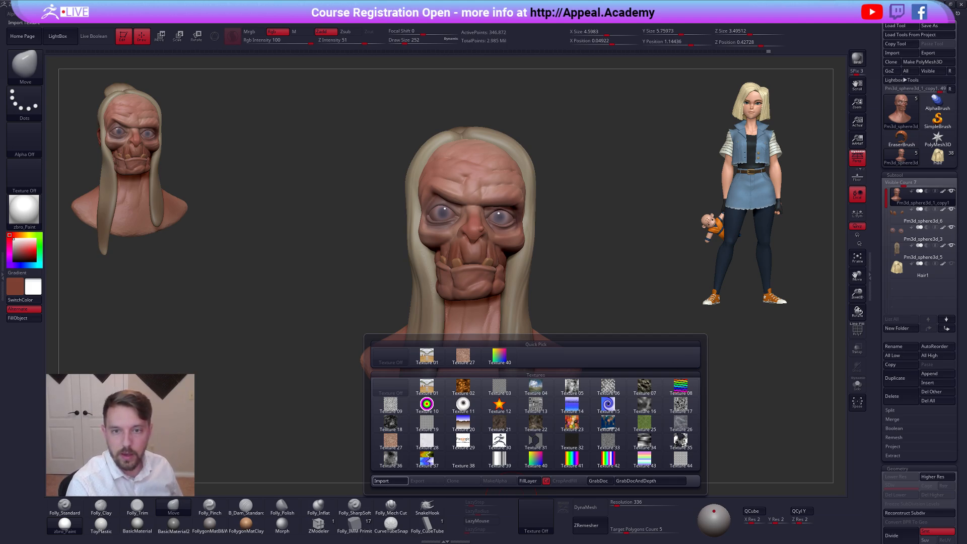
click(535, 516)
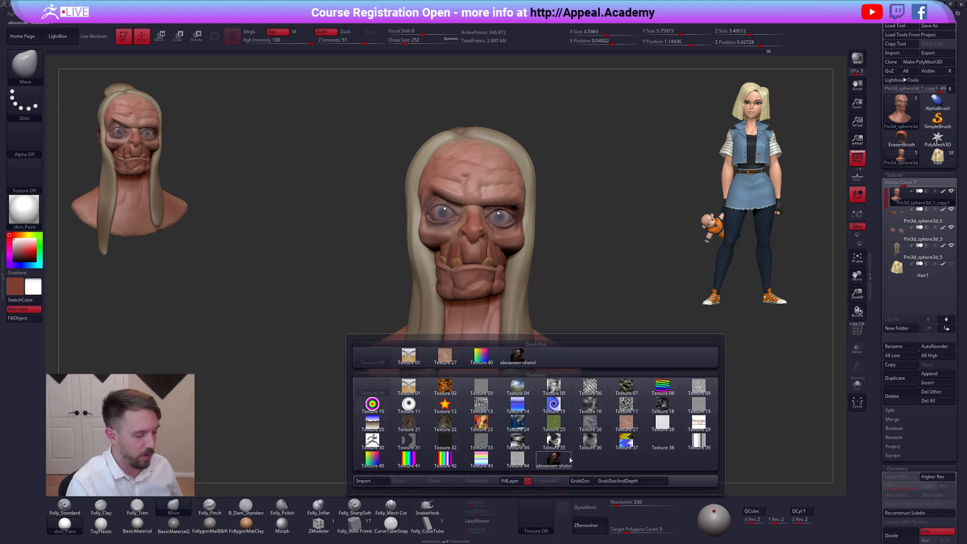
click(568, 457)
click(563, 507)
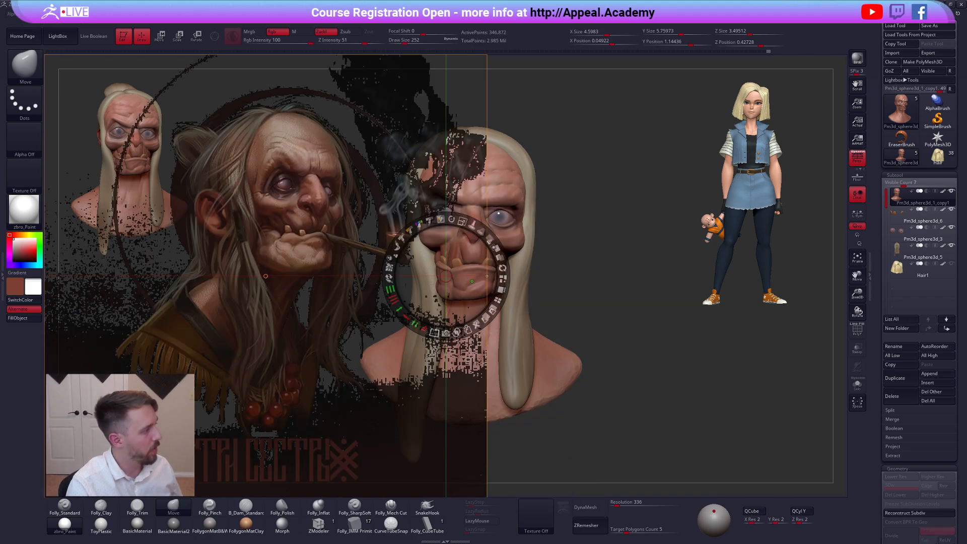
Make the Spotlight reference painting fully opaque, shrink it beside the bust, and leave Spotlight editing
drag(348, 225, 362, 256)
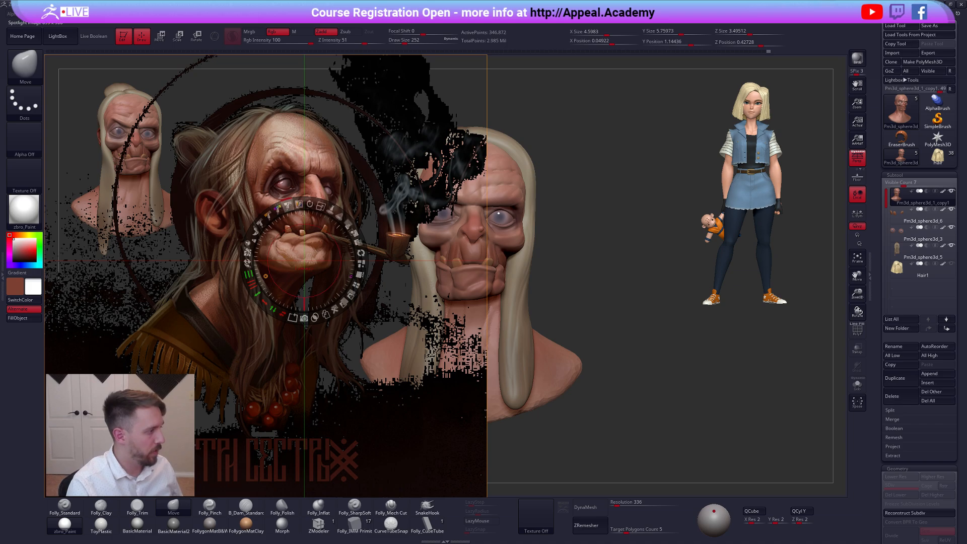
click(292, 208)
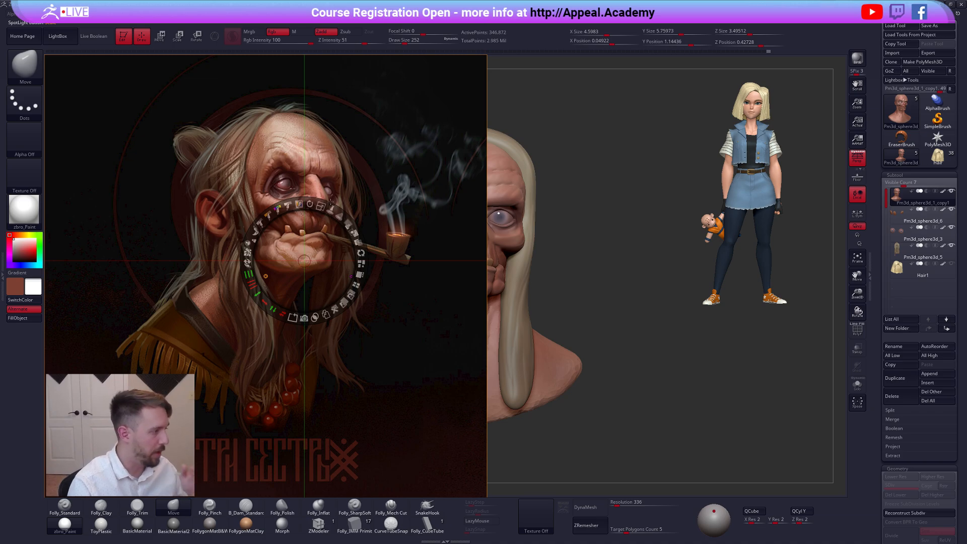
mouse_move(332, 201)
mouse_down()
mouse_move(361, 180)
mouse_move(245, 94)
mouse_up()
key(z)
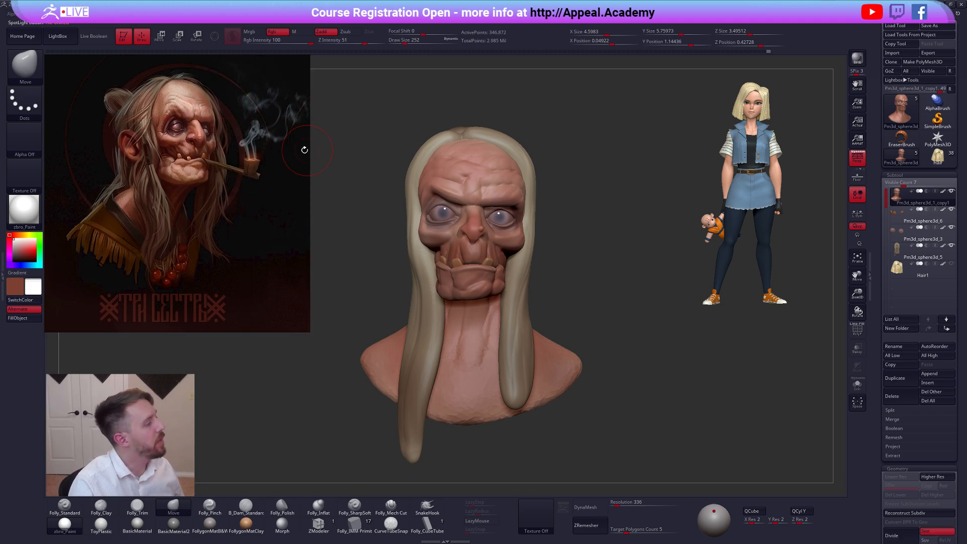
Ready the Folly_Mech Cut brush at draw size 67 for close-up face work and hide the Spotlight reference
drag(628, 304, 647, 409)
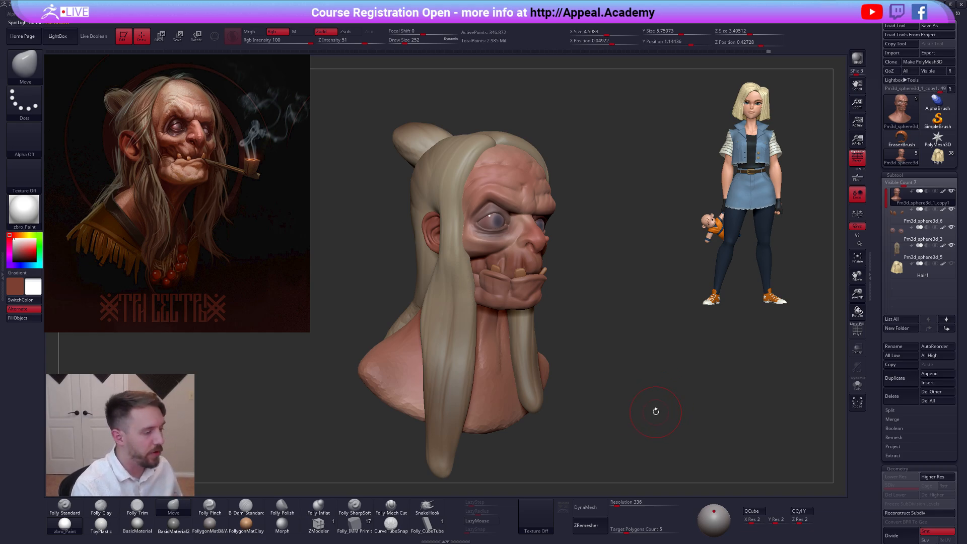
mouse_move(624, 352)
mouse_down()
mouse_move(586, 350)
mouse_move(617, 388)
mouse_up()
key(space)
drag(521, 300, 511, 300)
right_drag(533, 329, 523, 360)
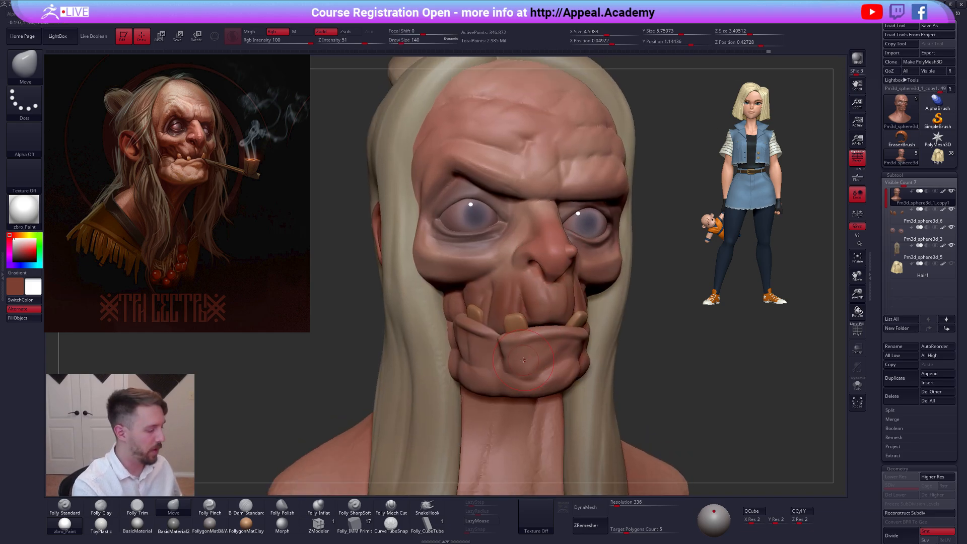
click(390, 505)
mouse_move(506, 241)
right_down()
mouse_move(513, 286)
mouse_move(541, 290)
right_up()
key(space)
drag(548, 290, 542, 291)
right_drag(509, 283, 531, 270)
key(shift+z)
Refine the nose and nostril area of the face with the Folly_Mech Cut brush at draw size 67
mouse_move(544, 265)
mouse_down()
mouse_move(485, 250)
mouse_move(527, 214)
mouse_move(569, 202)
mouse_up()
mouse_move(556, 302)
right_down()
mouse_move(428, 297)
mouse_move(422, 307)
right_up()
drag(568, 290, 574, 292)
right_drag(604, 296, 576, 292)
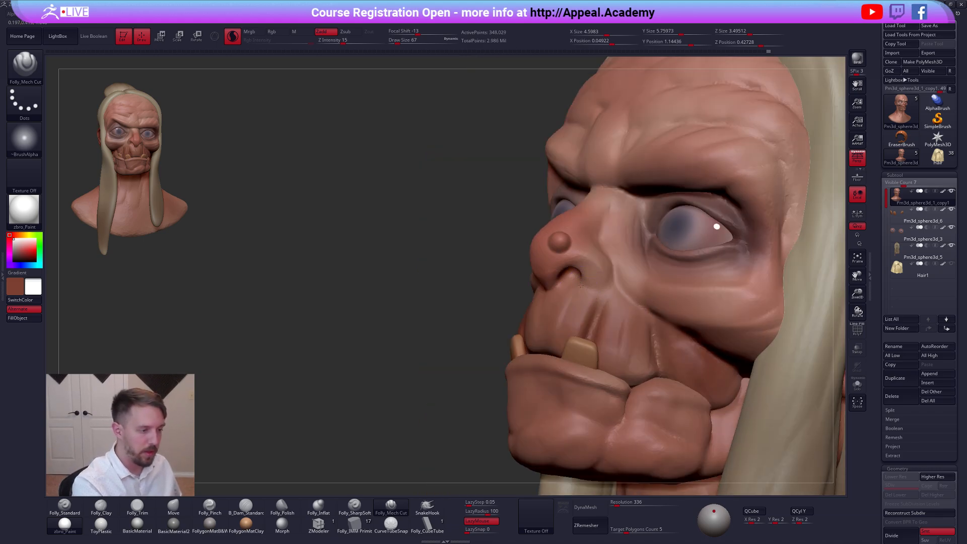
mouse_move(628, 299)
mouse_down()
mouse_move(638, 290)
mouse_move(612, 229)
mouse_up()
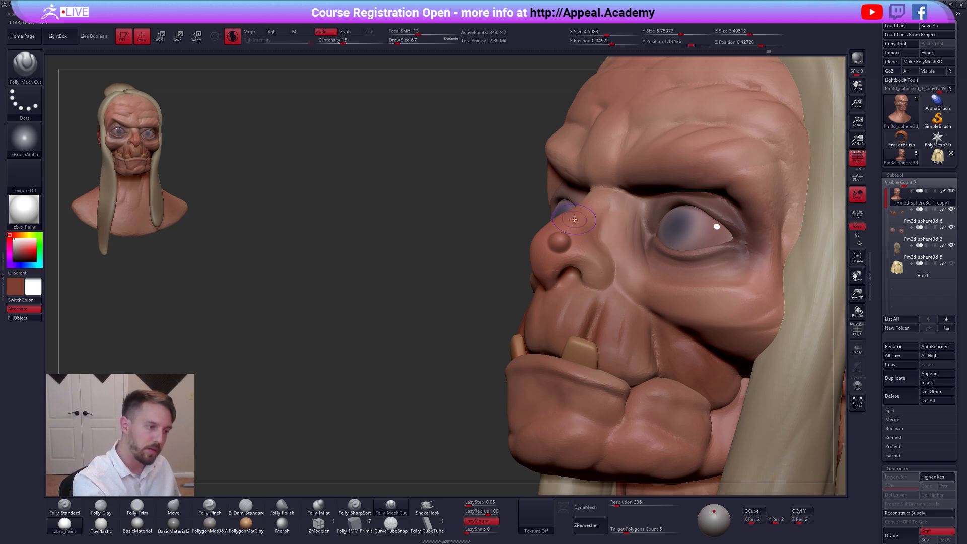
right_drag(617, 282, 705, 290)
ctrl+right_drag(616, 403, 611, 319)
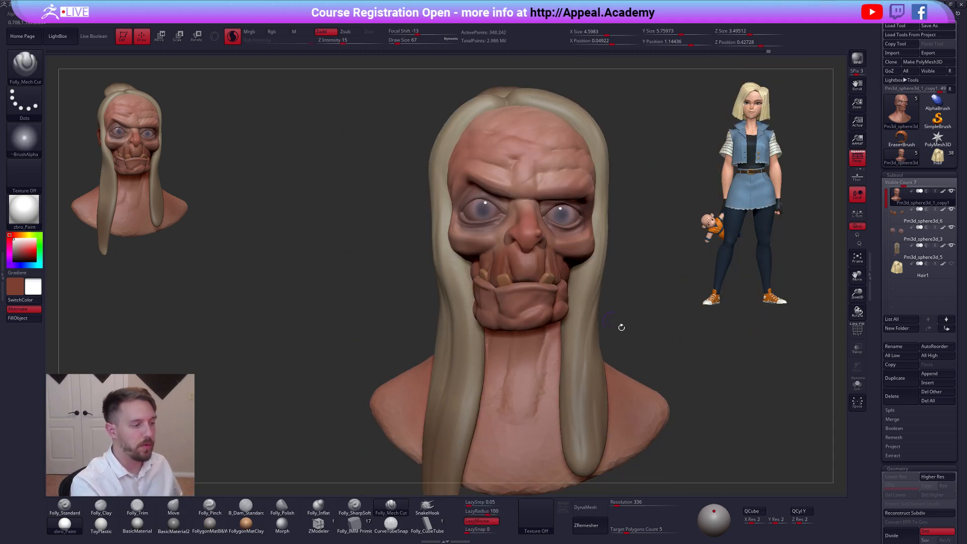
click(737, 411)
ctrl+right_drag(738, 410, 675, 415)
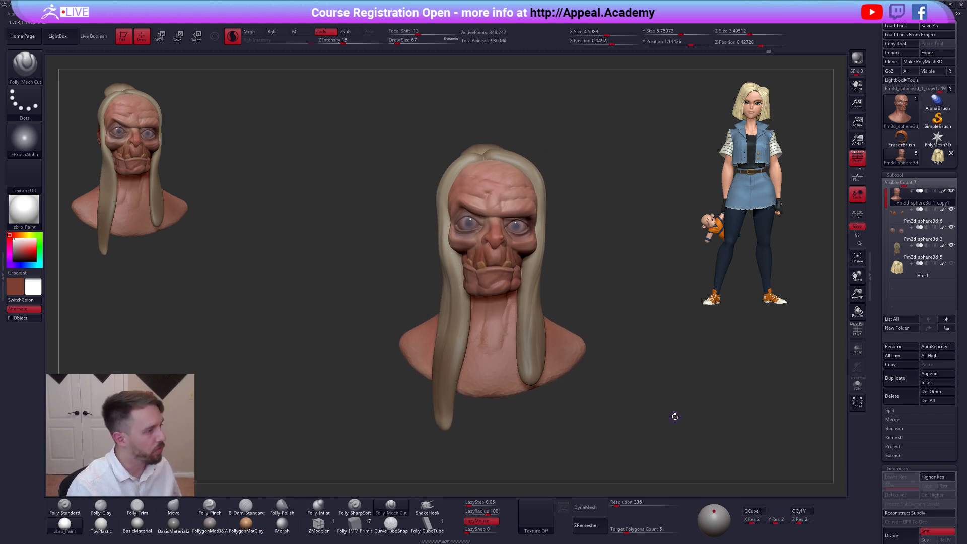
Hide the long hair, show the blonde bob hair instead, and compare the bust with the Spotlight painting
key(shift+z)
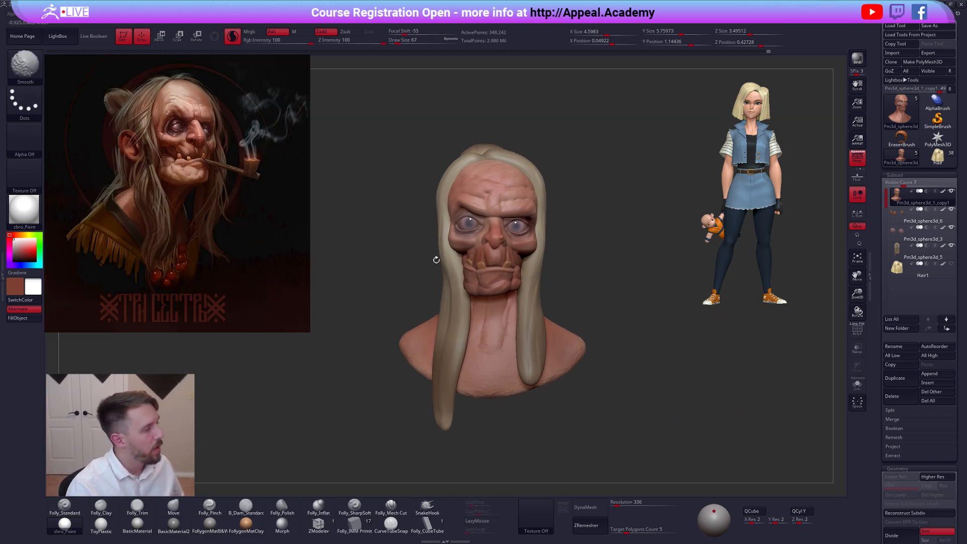
key(shift+z)
click(899, 253)
click(898, 275)
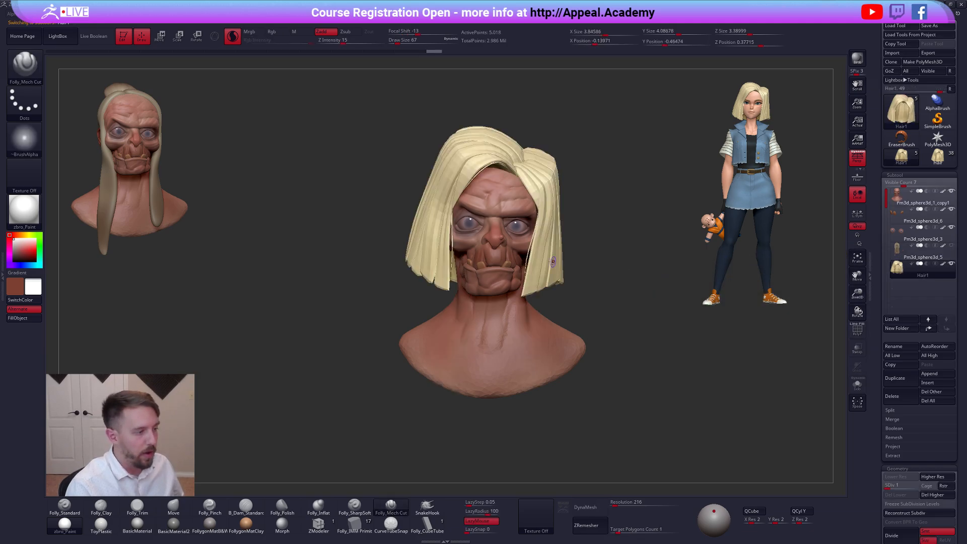
alt+drag(611, 286, 577, 284)
key(shift+z)
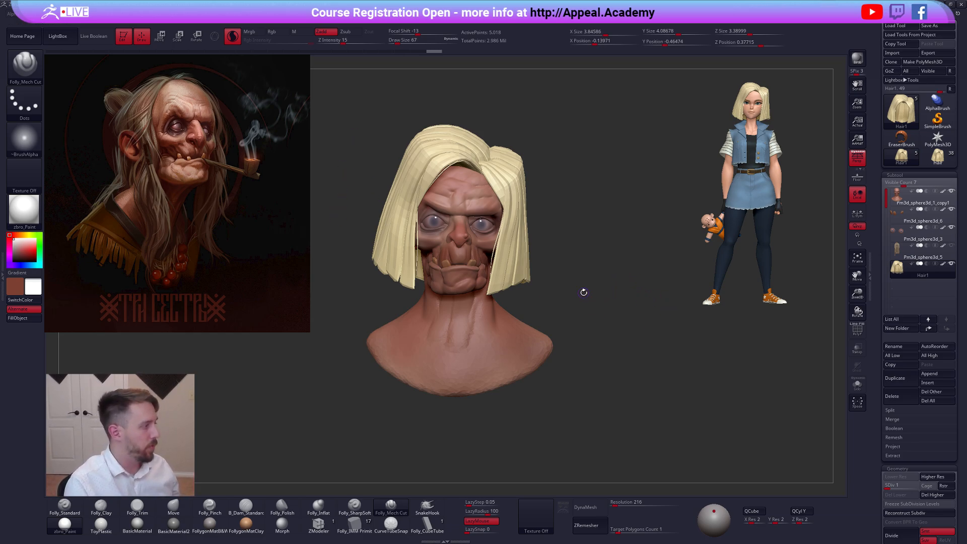
key(shift+z)
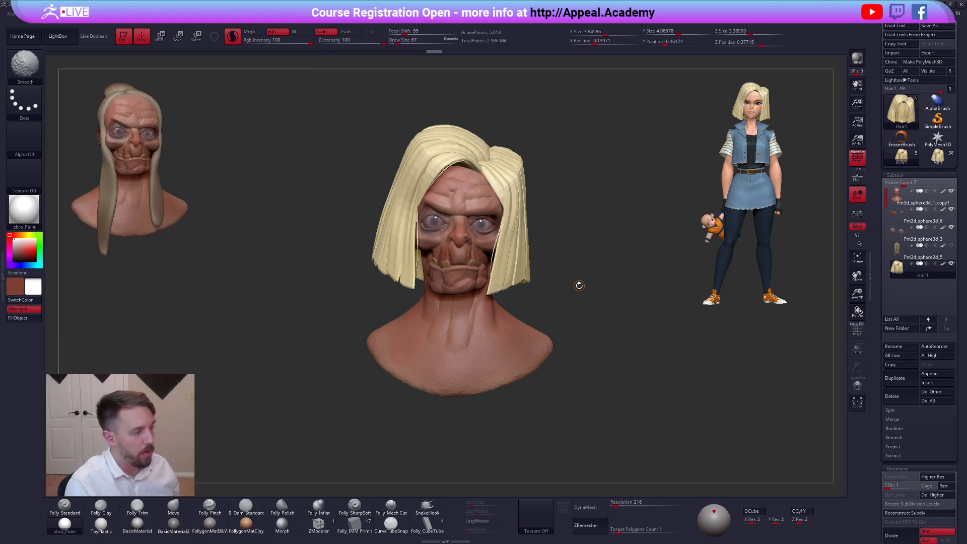
key(shift+z)
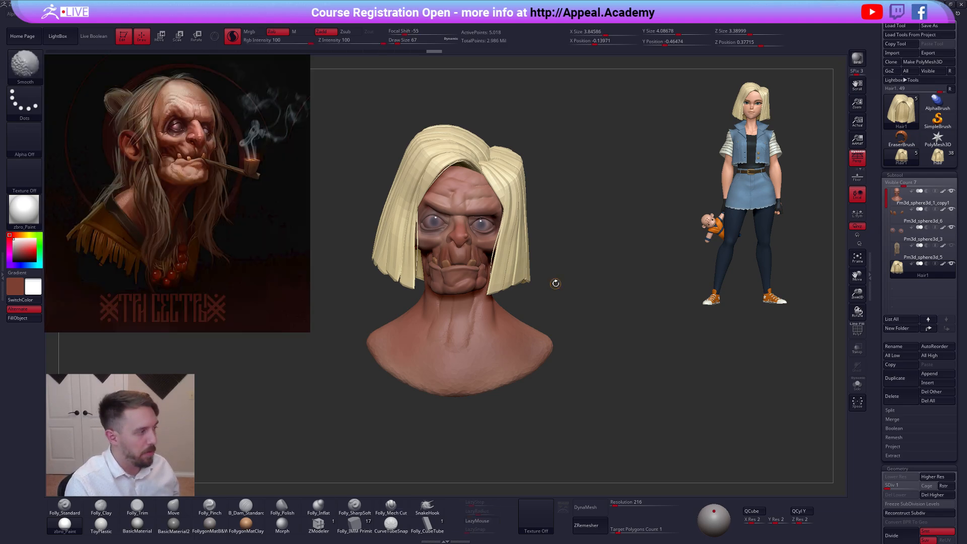
key(shift+z)
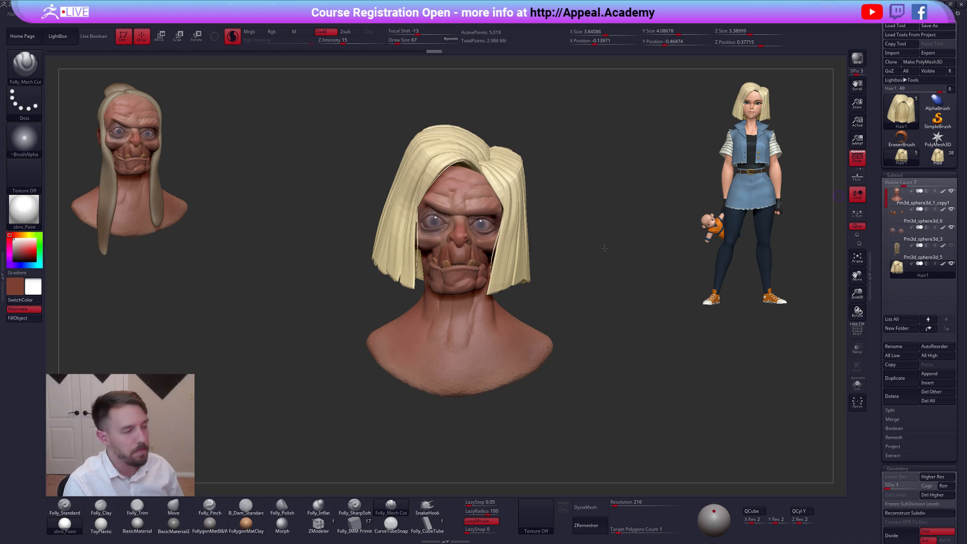
Duplicate the bob hair subtool, delete the copy's higher subdivision levels, and isolate it in Solo mode
click(900, 379)
click(932, 494)
drag(876, 398, 876, 20)
click(857, 384)
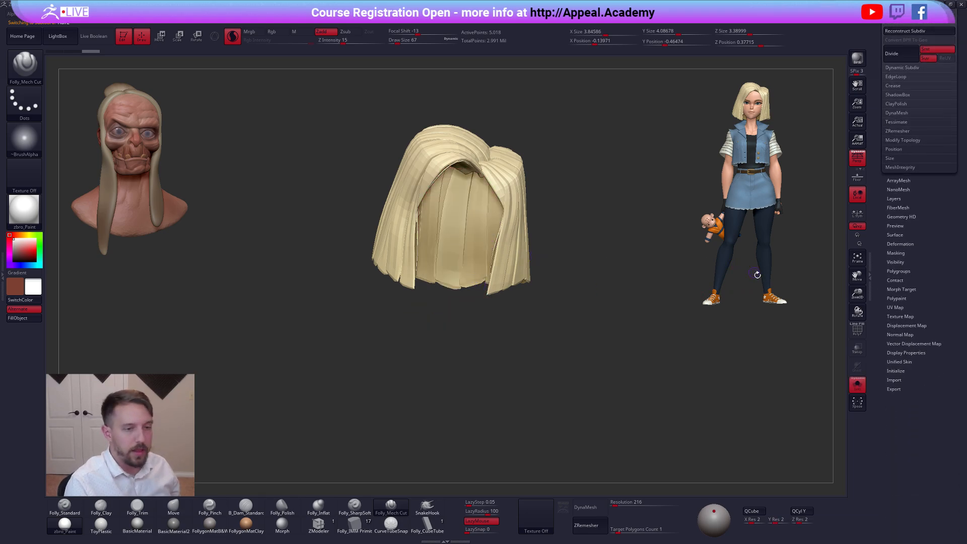
Replace the hair copy with a Y-axis quick cylinder using X Res 2, Y Res 1 and Z Res 2
scroll(915, 294, down, 3)
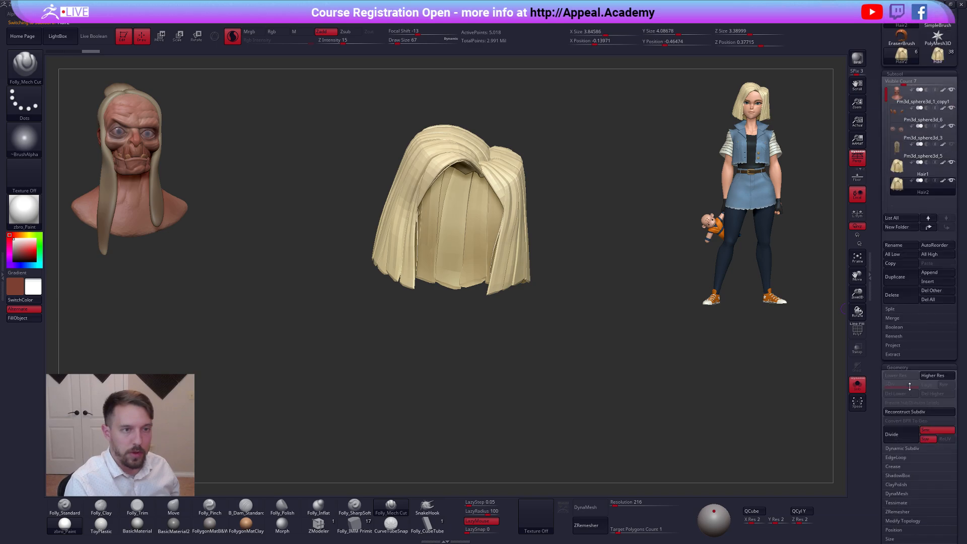
click(902, 304)
click(916, 331)
text(1)
click(891, 334)
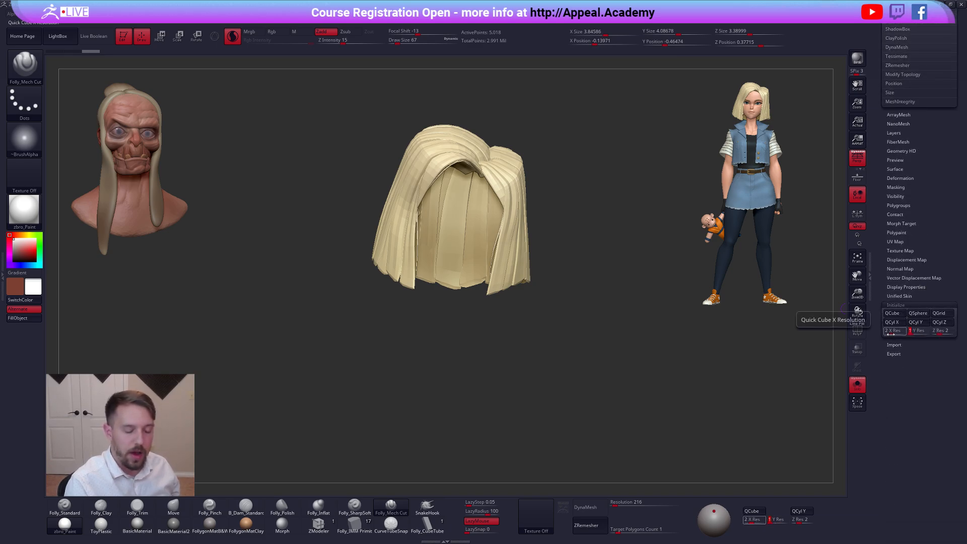
click(928, 325)
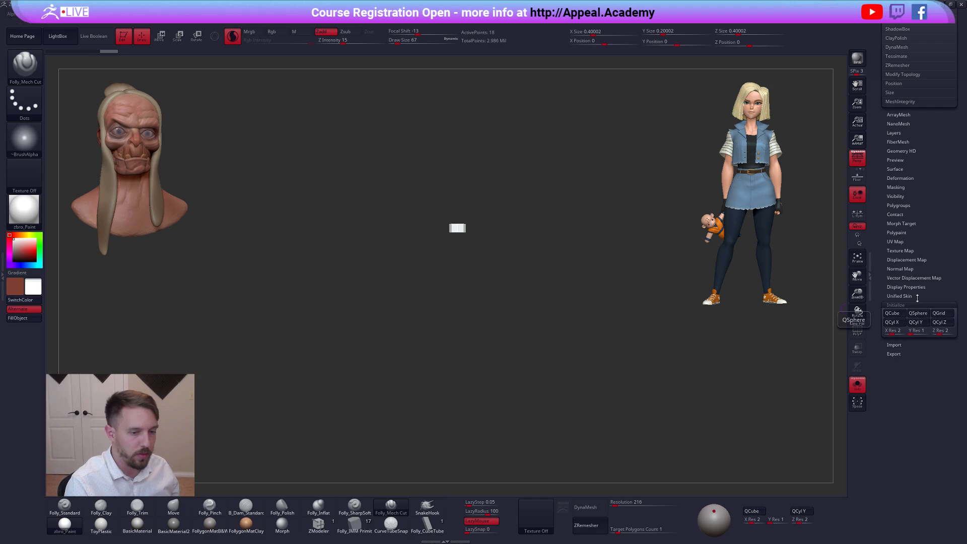
Show the polyframe on the new cylinder and turn off perspective for straight-on editing
click(912, 305)
drag(913, 312, 916, 430)
key(shift+f)
ctrl+right_drag(534, 275, 538, 335)
alt+right_drag(502, 227, 512, 305)
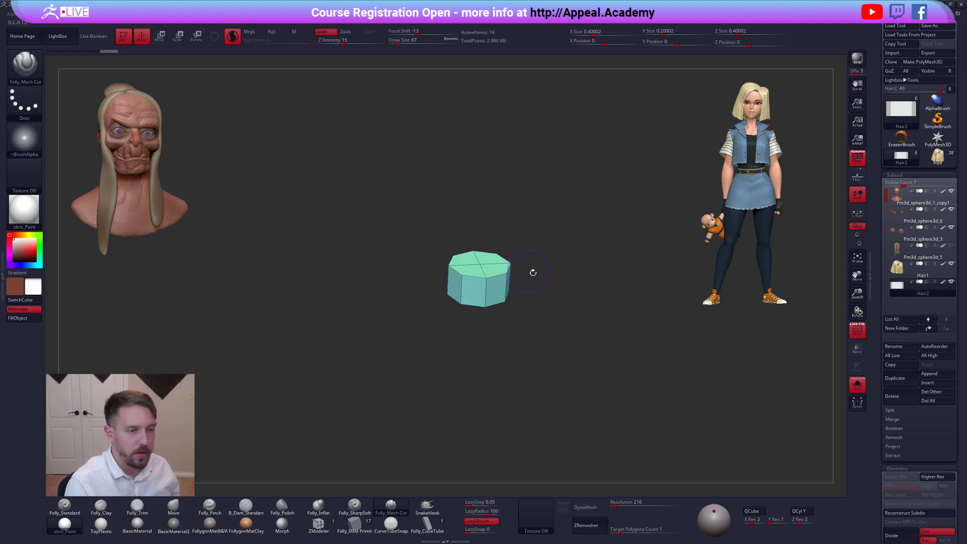
click(857, 158)
shift+drag(526, 289, 524, 319)
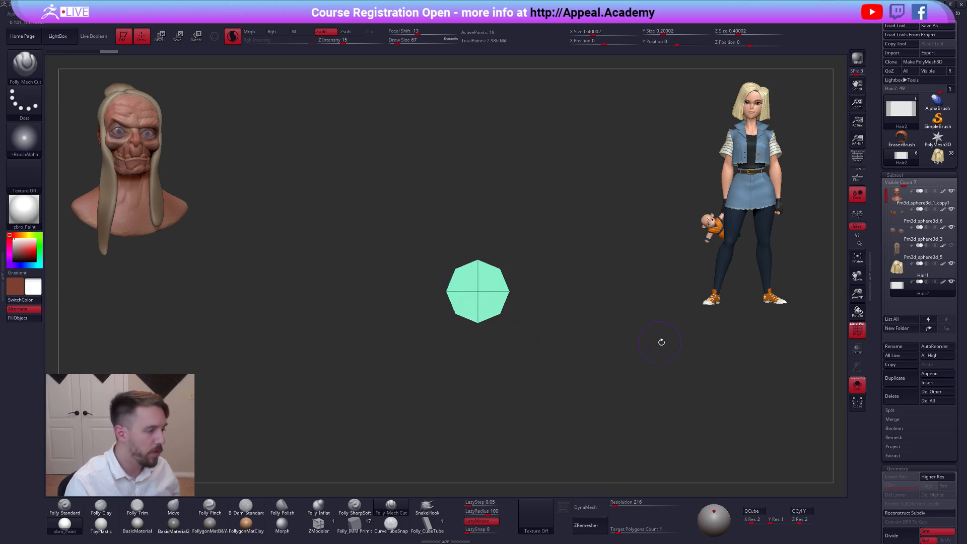
Mask one end of the cylinder and move the other end to lengthen it to about 1.21 units
mouse_move(538, 369)
mouse_down()
mouse_move(522, 298)
mouse_move(518, 319)
mouse_move(525, 286)
mouse_move(515, 300)
mouse_move(548, 265)
mouse_move(574, 280)
mouse_up()
ctrl+click(573, 277)
key(w)
mouse_move(509, 308)
shift+mouse_down()
mouse_move(508, 354)
mouse_move(513, 185)
shift+mouse_up()
mouse_move(569, 252)
alt+mouse_down()
mouse_move(556, 239)
mouse_move(568, 292)
mouse_move(604, 360)
alt+mouse_up()
key(q)
alt+drag(633, 426, 633, 416)
Activate Dynamic Subdiv on the cylinder, choosing to always allow it until the next restart
key(d)
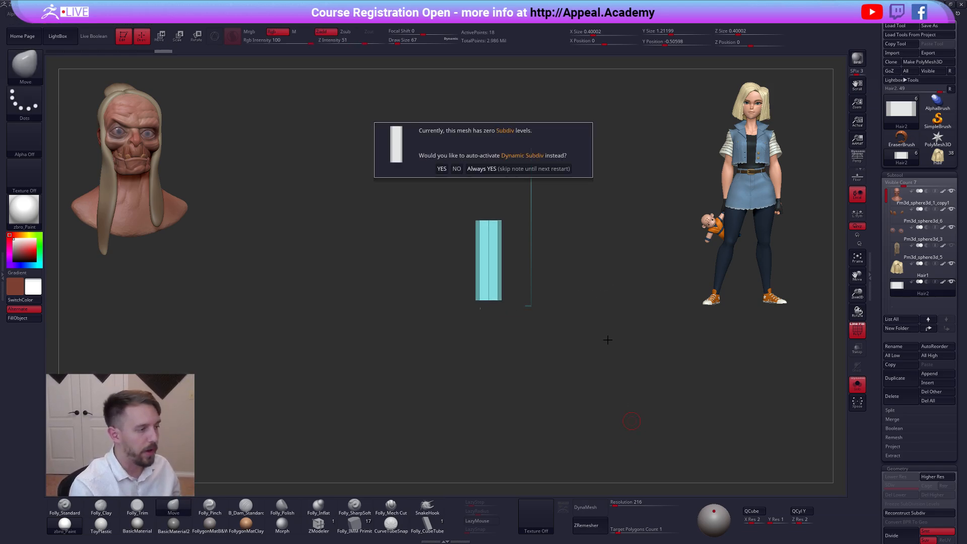
click(521, 169)
alt+drag(521, 305, 583, 360)
key(shift+d)
key(d)
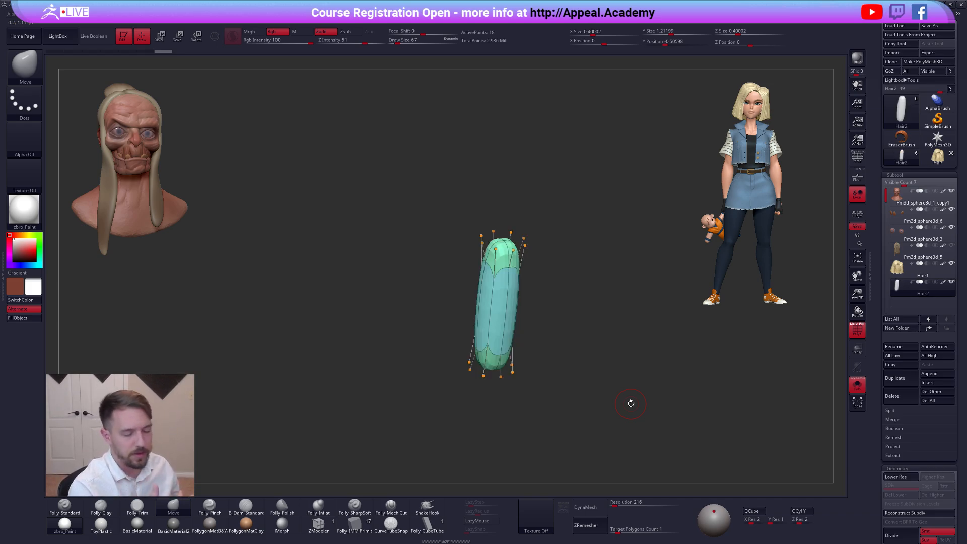
Crease the cylinder's cap edges and display it with Dynamic Subdiv smoothing
key(shift+d)
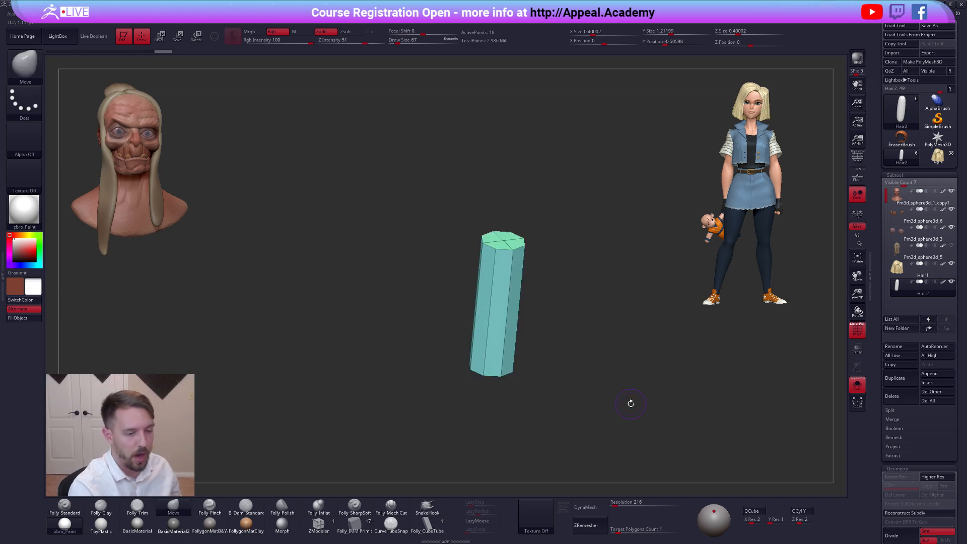
scroll(882, 355, down, 3)
scroll(882, 355, down, 3)
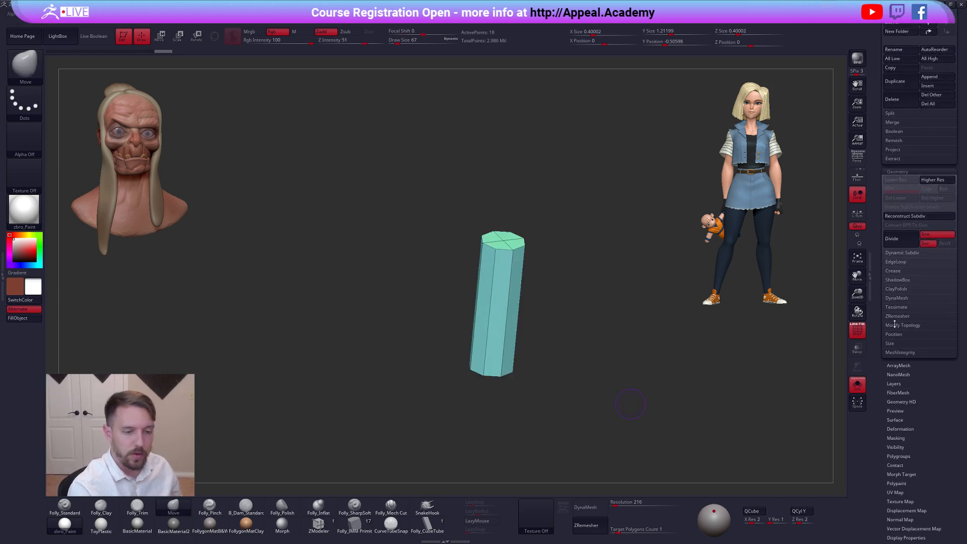
click(894, 271)
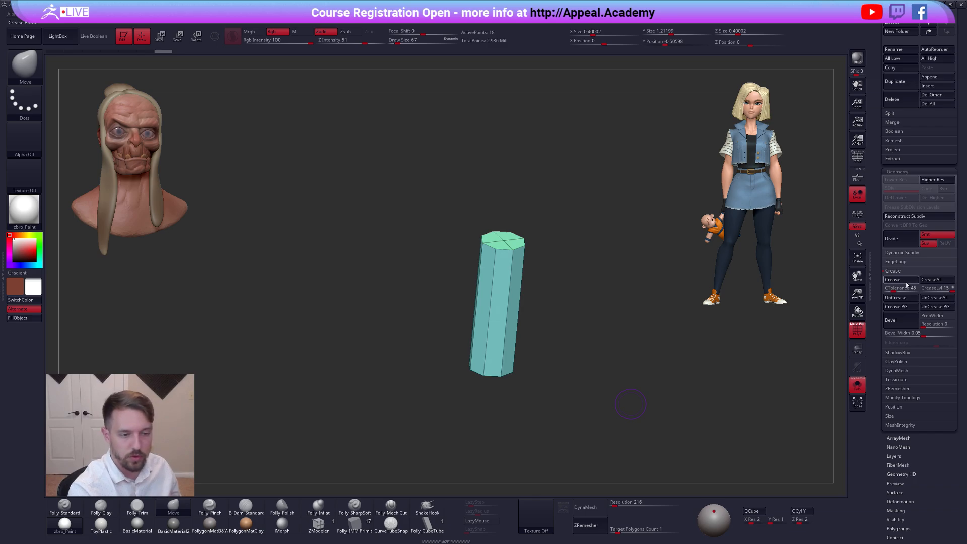
click(906, 281)
key(ctrl+d)
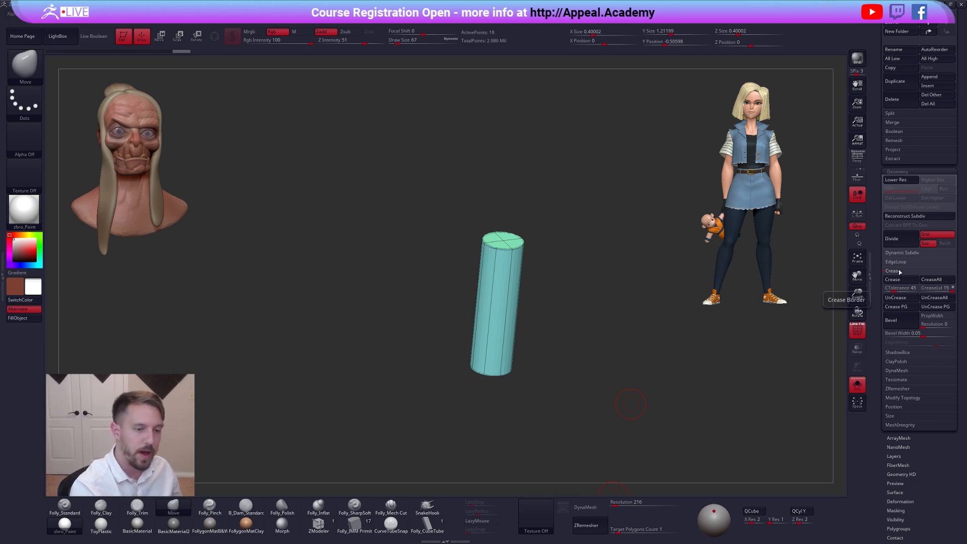
scroll(898, 270, up, 5)
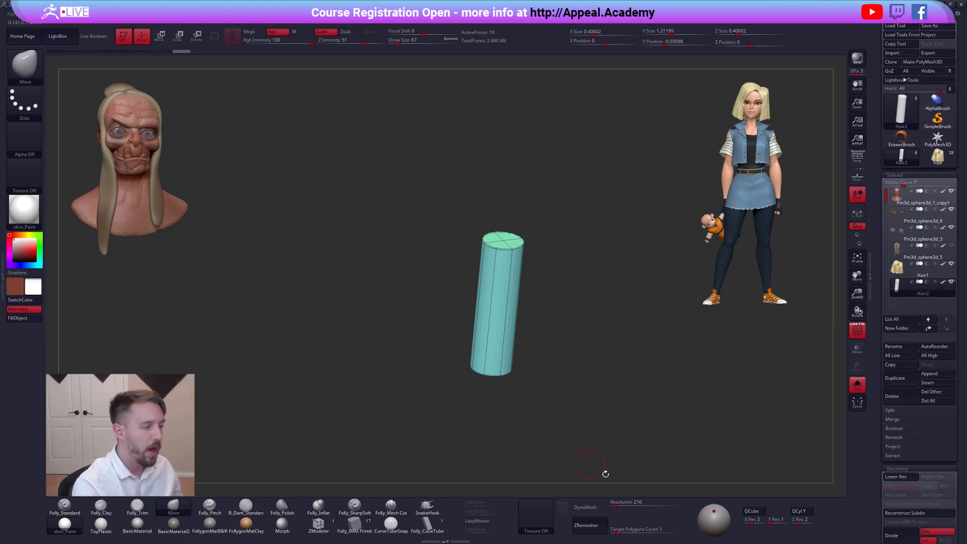
Move the cylinder in front of the face and rotate it so that it lies horizontally beside the mouth
mouse_move(627, 475)
shift+mouse_down()
mouse_move(615, 455)
mouse_move(634, 450)
mouse_move(613, 433)
mouse_move(619, 418)
mouse_move(585, 347)
mouse_move(602, 347)
shift+mouse_up()
key(shift+f)
key(shift+s)
key(w)
mouse_move(529, 291)
mouse_down()
mouse_move(530, 348)
mouse_move(580, 339)
mouse_move(583, 353)
mouse_move(578, 334)
mouse_move(585, 365)
mouse_move(549, 355)
mouse_move(485, 298)
mouse_up()
key(r)
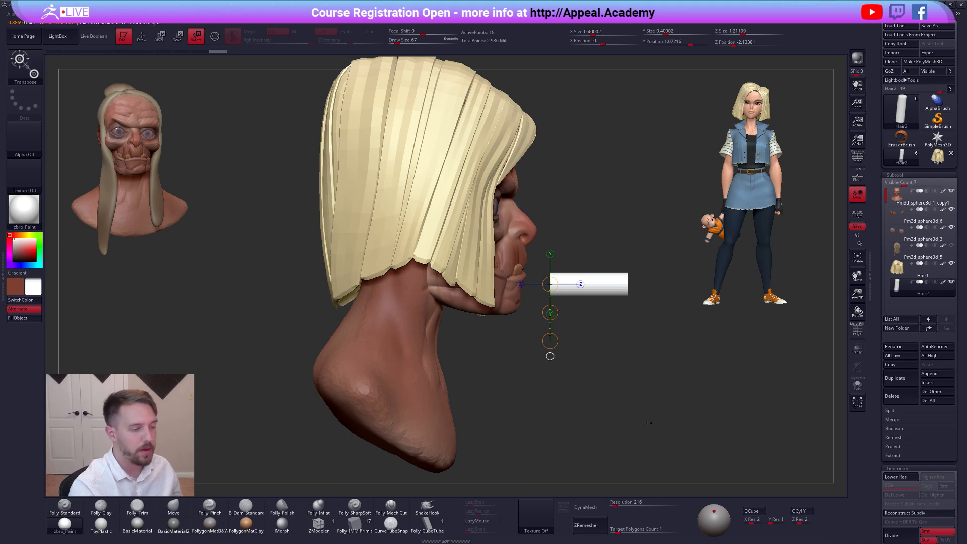
Give the cylinder the FollygonMatB&W material and show the Spotlight painting for reference
key(q)
drag(692, 423, 624, 420)
key(alt+s)
alt+drag(715, 425, 660, 432)
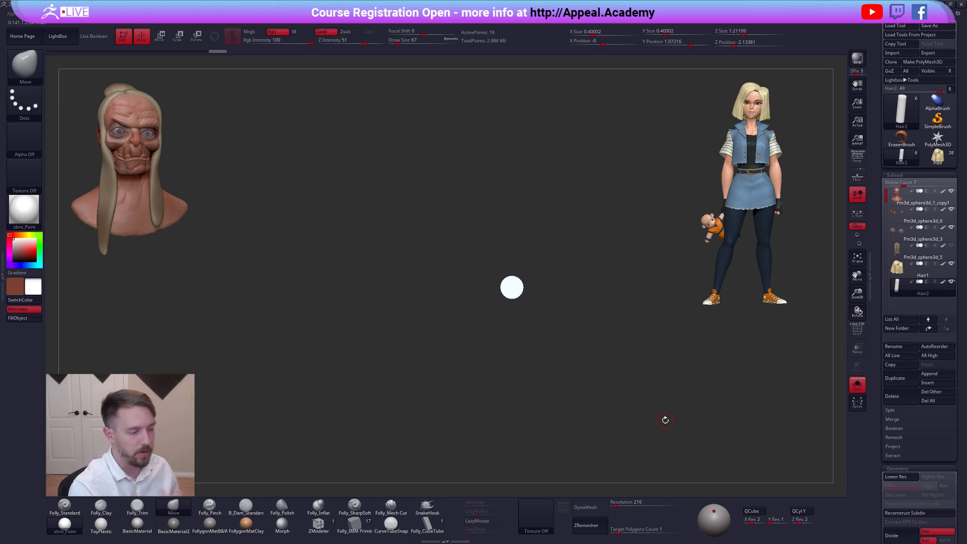
drag(624, 442, 648, 429)
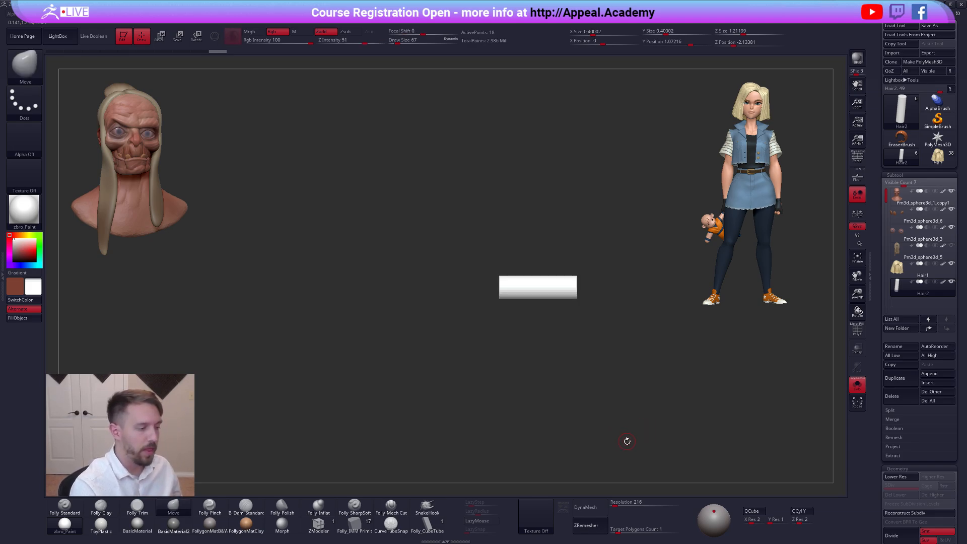
click(209, 524)
key(alt+s)
key(shift+z)
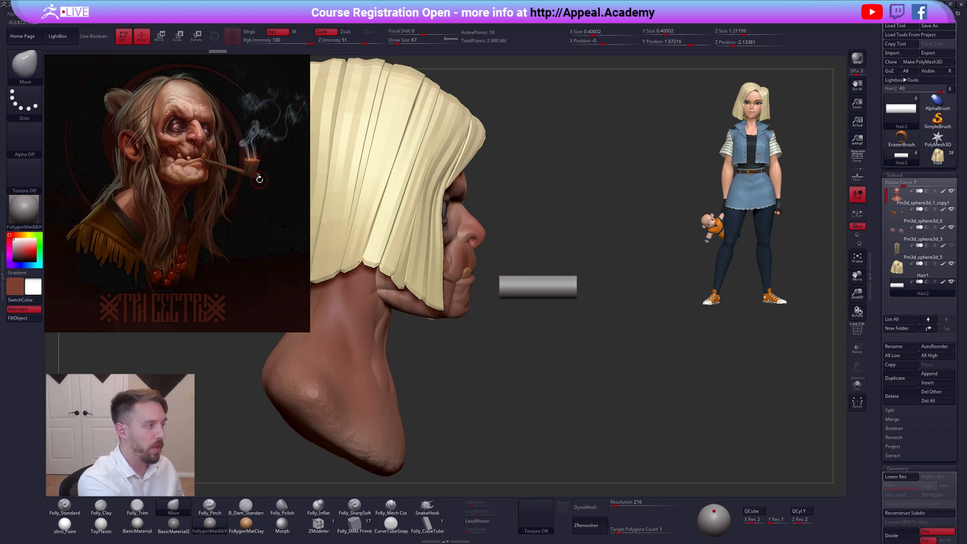
Scale the cylinder down into a narrow pipe stem with the Transpose tool
key(alt+s)
ctrl+right_drag(526, 288, 527, 312)
key(w)
drag(535, 302, 535, 335)
shift+drag(499, 287, 809, 287)
alt+right_drag(696, 334, 557, 324)
click(516, 288)
key(e)
drag(611, 288, 556, 299)
Position the narrow pipe stem so that its near end sits at the bust's lips
key(alt+s)
drag(612, 288, 424, 284)
key(w)
alt+right_drag(411, 294, 537, 357)
alt+right_drag(596, 356, 583, 350)
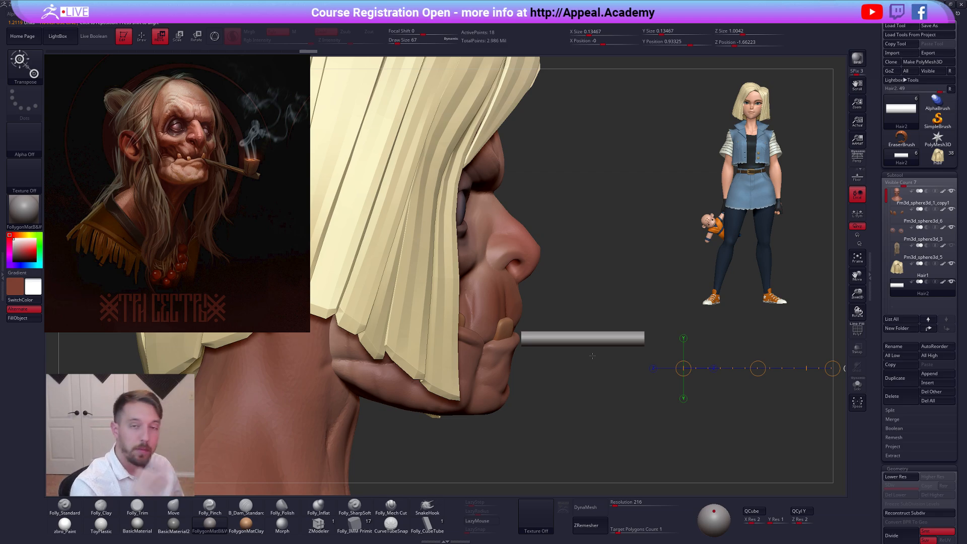
Thin the pipe stem to about 0.10 units and stretch it to about 1.50 units long
drag(580, 340, 579, 401)
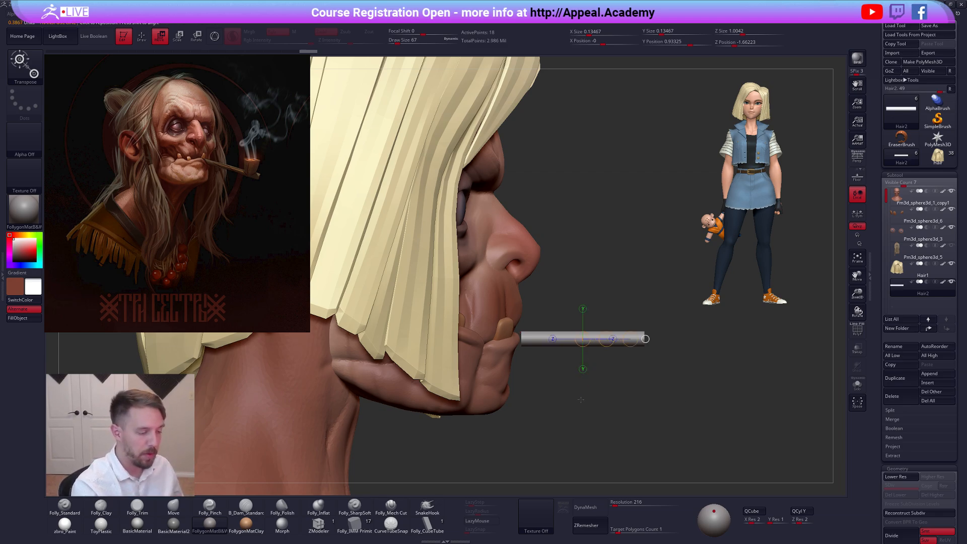
key(e)
drag(630, 338, 587, 330)
key(w)
key(alt+s)
drag(515, 331, 700, 343)
Isolate the stem, mask its mouth end, and enlarge the far end to about 0.125 units across
key(alt+s)
mouse_move(606, 380)
alt+mouse_down()
mouse_move(529, 373)
mouse_move(586, 380)
mouse_move(552, 390)
mouse_move(585, 382)
mouse_move(557, 379)
alt+mouse_up()
key(q)
key(alt+s)
key(shift+f)
mouse_move(563, 371)
ctrl+mouse_down()
mouse_move(590, 371)
mouse_move(565, 298)
ctrl+mouse_up()
ctrl+click(594, 287)
mouse_move(607, 335)
shift+mouse_down()
mouse_move(561, 350)
mouse_move(693, 355)
shift+mouse_up()
key(e)
drag(488, 303, 555, 303)
drag(525, 332, 590, 352)
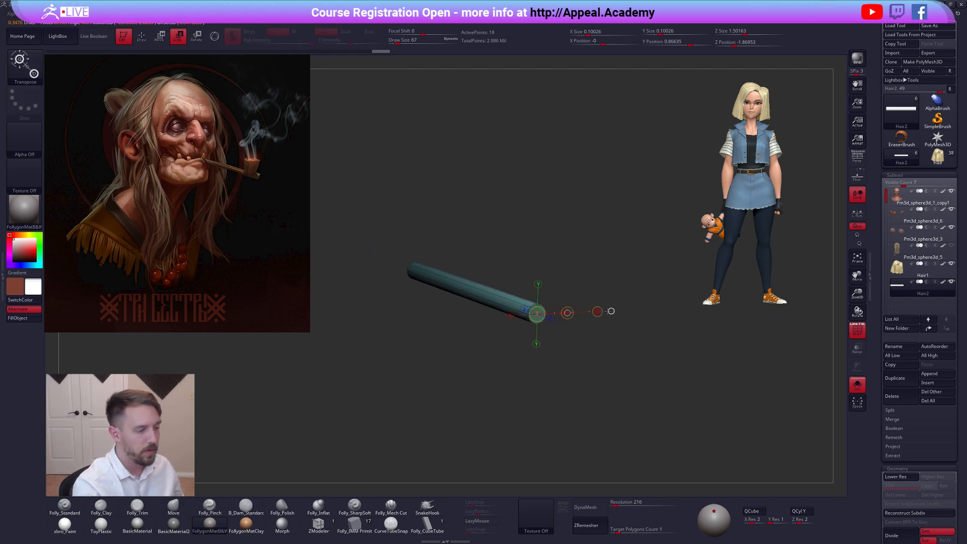
drag(611, 311, 611, 311)
mouse_move(579, 337)
shift+mouse_down()
mouse_move(600, 341)
mouse_move(557, 367)
mouse_move(660, 349)
shift+mouse_up()
key(q)
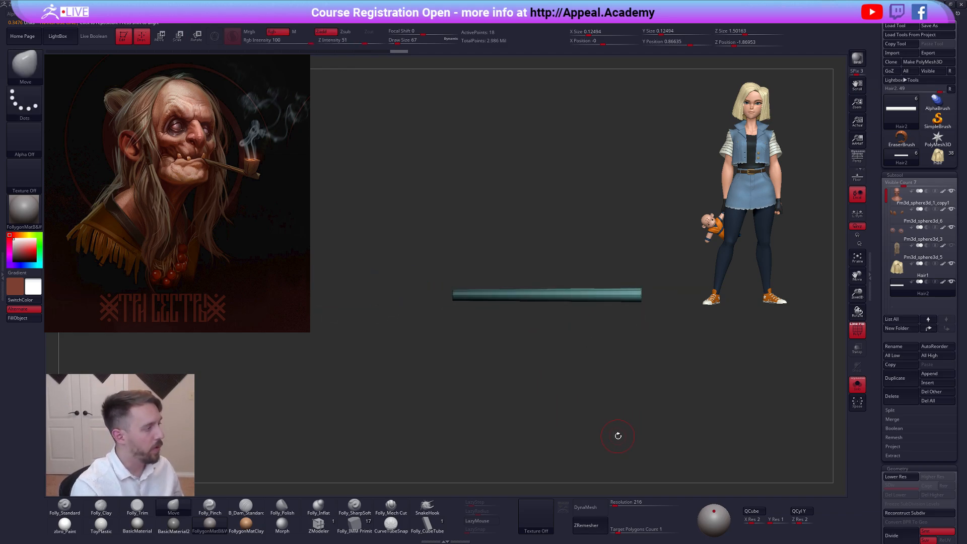
Check the tapered stem against the face, and adjust the scale of its mouth end
key(alt+s)
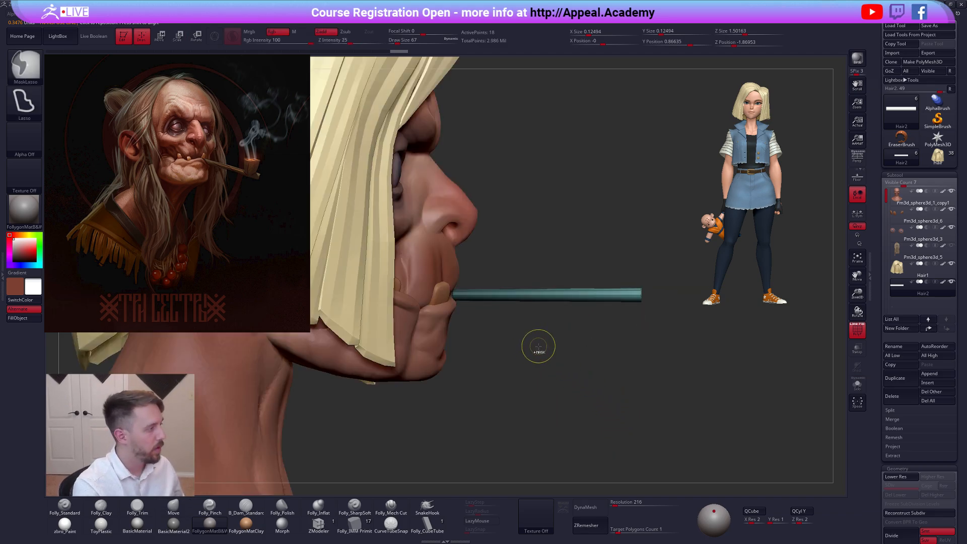
key(alt+s)
key(e)
shift+drag(507, 298, 507, 376)
click(478, 298)
drag(378, 296, 392, 295)
Move the stem slightly up and toward the lips, and duplicate the stem subtool
key(w)
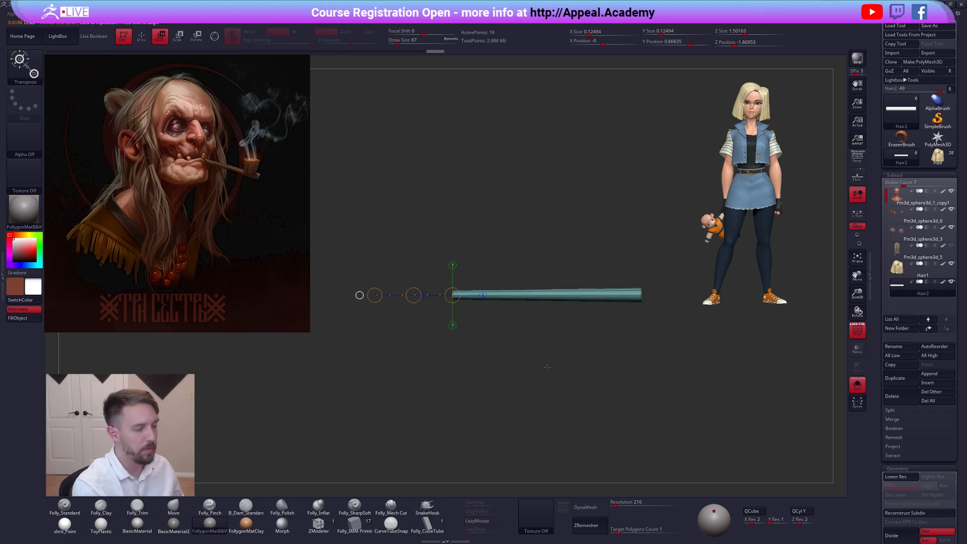
key(alt+s)
alt+drag(618, 439, 619, 455)
mouse_move(553, 312)
shift+mouse_down()
mouse_move(553, 356)
mouse_move(544, 336)
shift+mouse_up()
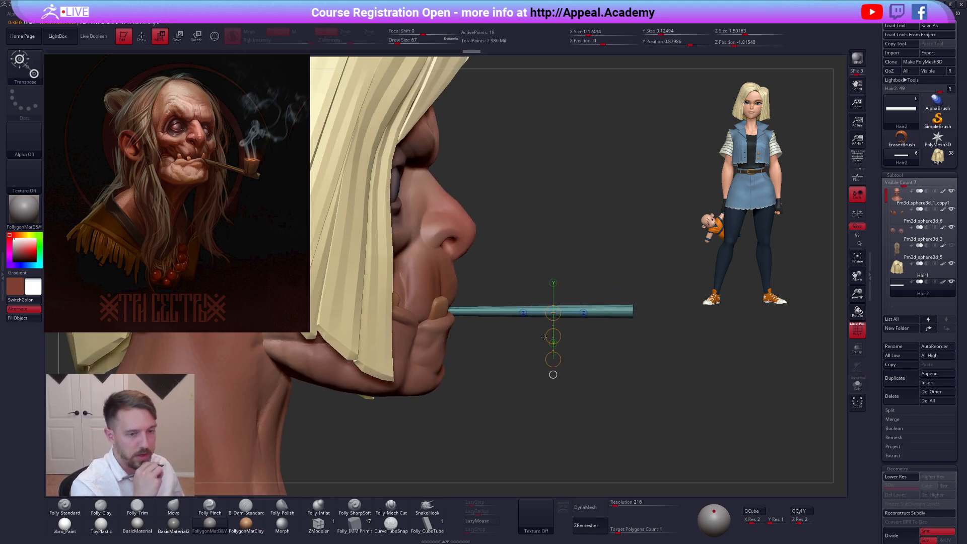
key(q)
click(898, 377)
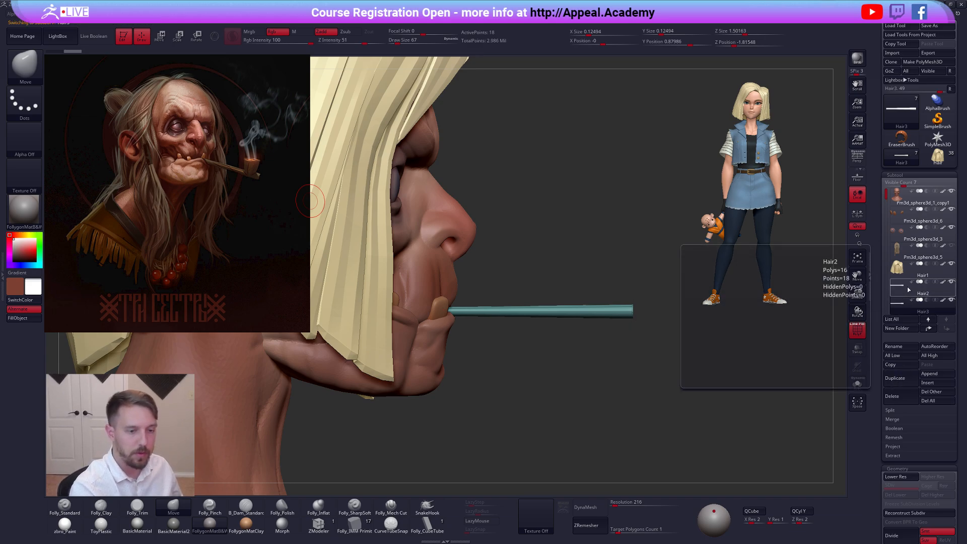
Isolate the duplicated stem and undo its edit history back to the short, untapered cylinder
key(alt+s)
key(ctrl)
key(ctrl+z)
key(ctrl+z)
key(ctrl+z)
key(ctrl+z)
key(ctrl+z)
key(ctrl+z)
key(ctrl+z)
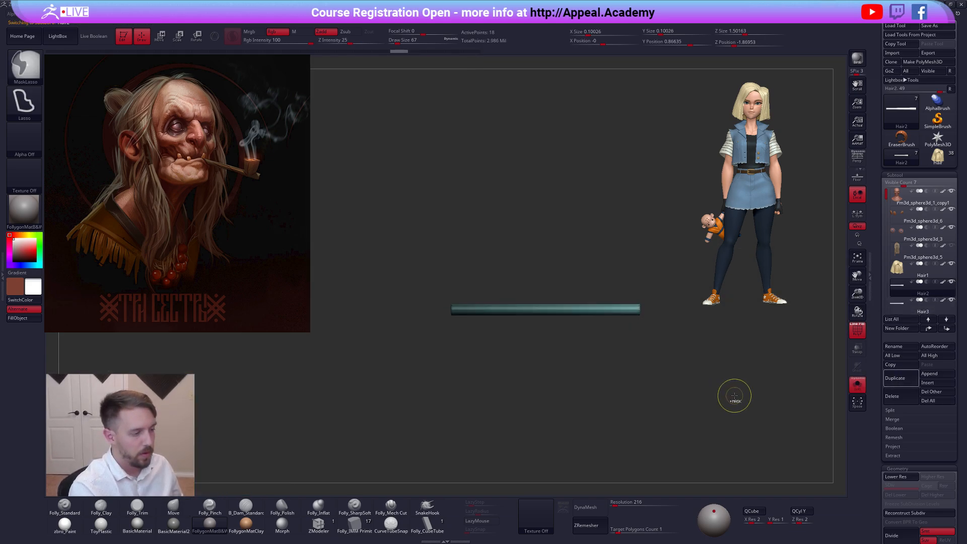
key(ctrl+z)
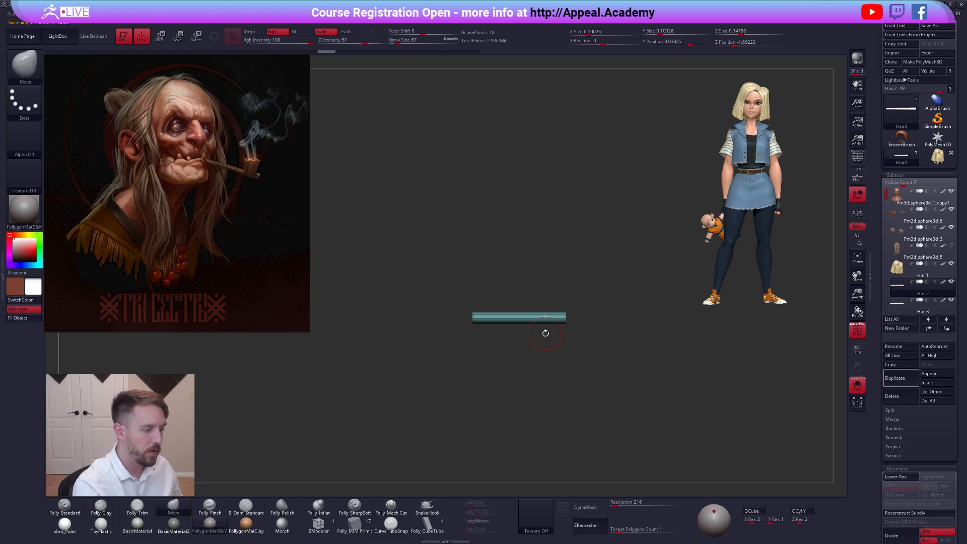
key(ctrl+z)
key(ctrl+z)
key(ctrl+z)
Stand the cylinder upright on the stem's far end as the pipe bowl, about 0.25 units across and 0.29 tall
key(w)
mouse_move(664, 341)
shift+mouse_down()
mouse_move(664, 381)
mouse_move(641, 290)
mouse_move(678, 290)
mouse_move(645, 246)
mouse_move(629, 249)
shift+mouse_up()
key(alt+s)
key(r)
key(w)
mouse_move(631, 311)
shift+mouse_down()
mouse_move(631, 248)
mouse_move(636, 307)
mouse_move(616, 272)
shift+mouse_up()
click(631, 232)
key(e)
drag(674, 295, 742, 313)
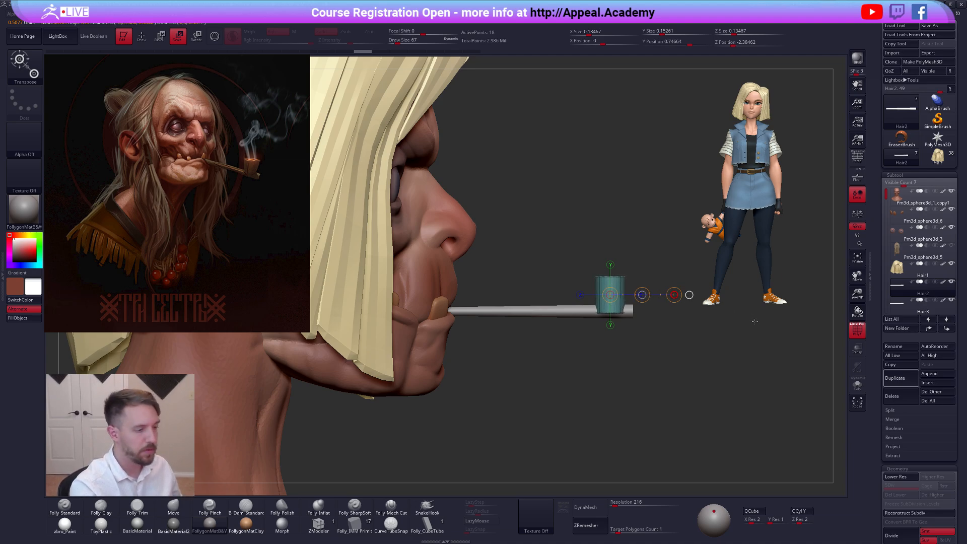
key(w)
key(q)
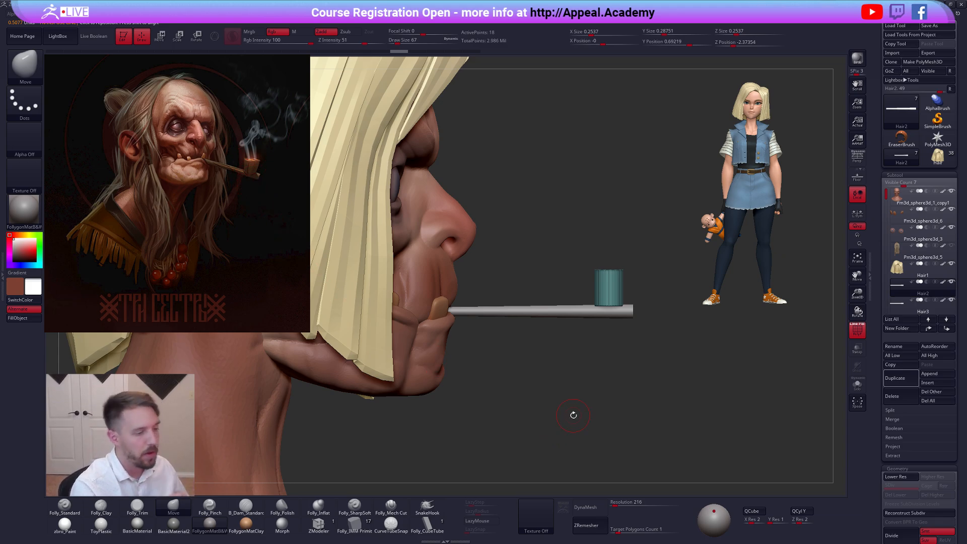
Mask the lower part of the bowl and widen its rim to about 0.35 units across
mouse_move(584, 282)
ctrl+mouse_down()
mouse_move(580, 247)
mouse_move(613, 215)
ctrl+mouse_up()
key(e)
click(621, 277)
click(610, 271)
key(alt+s)
key(alt+s)
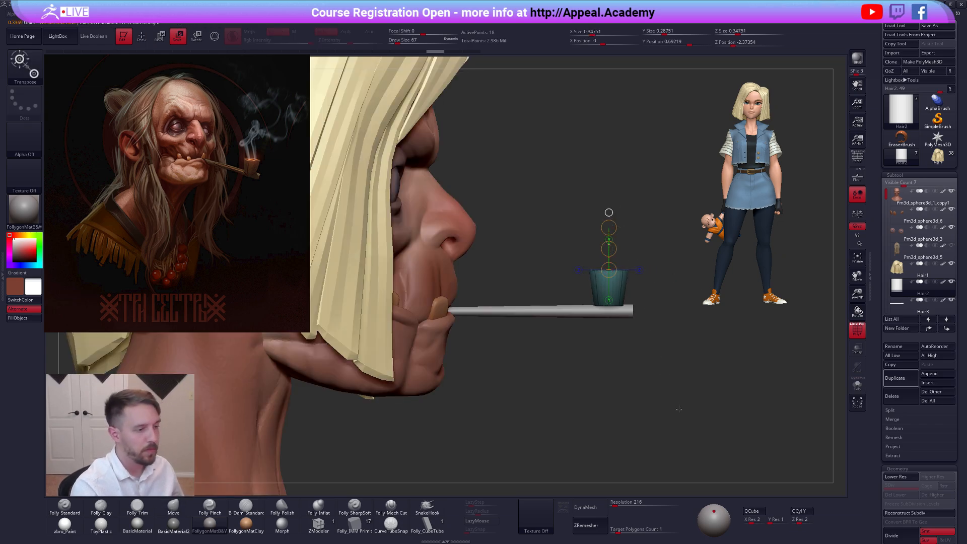
shift+drag(678, 422, 636, 437)
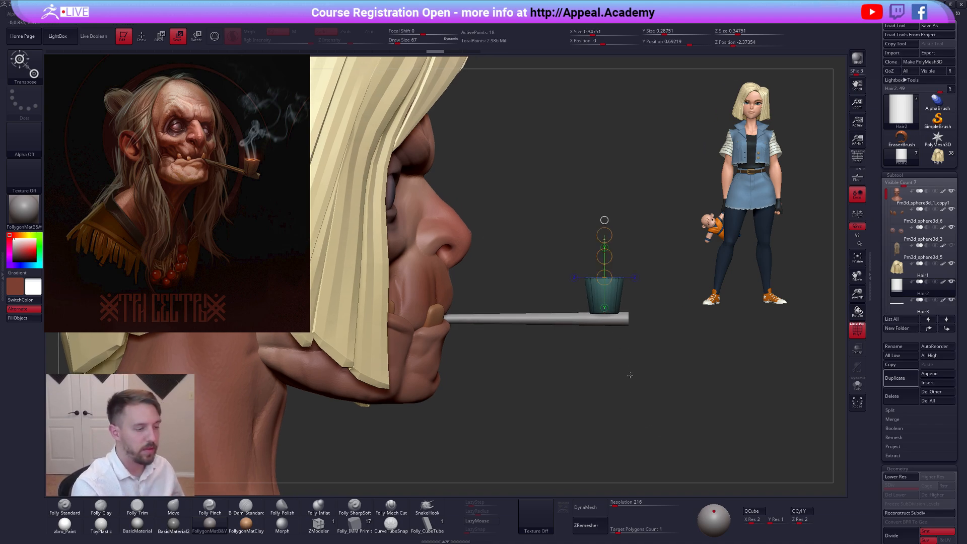
Select the pipe stem and enlarge its far end to about 0.18 units across
click(896, 302)
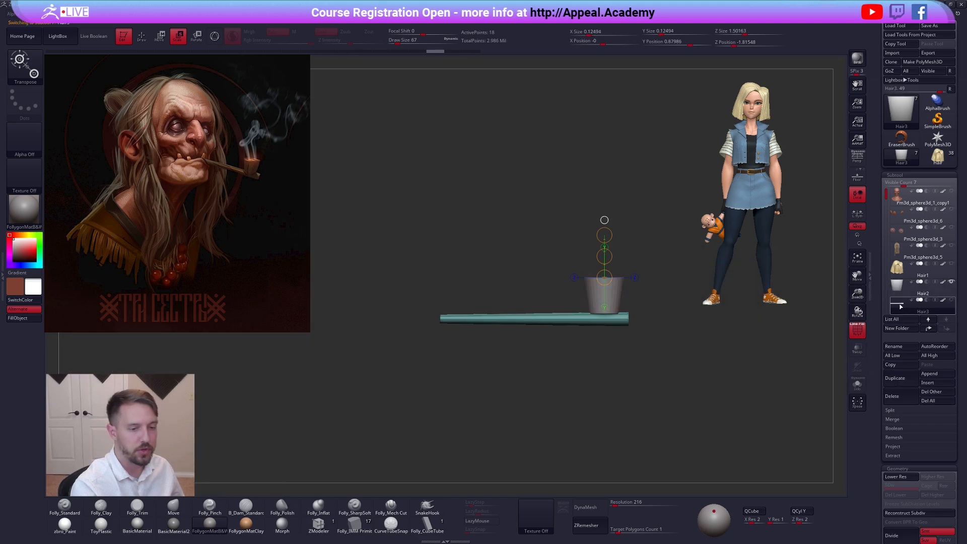
mouse_move(630, 291)
mouse_down()
mouse_move(628, 324)
mouse_move(675, 311)
mouse_move(629, 384)
mouse_move(658, 341)
mouse_up()
key(q)
Select the bowl and narrow its unmasked base
alt+click(587, 310)
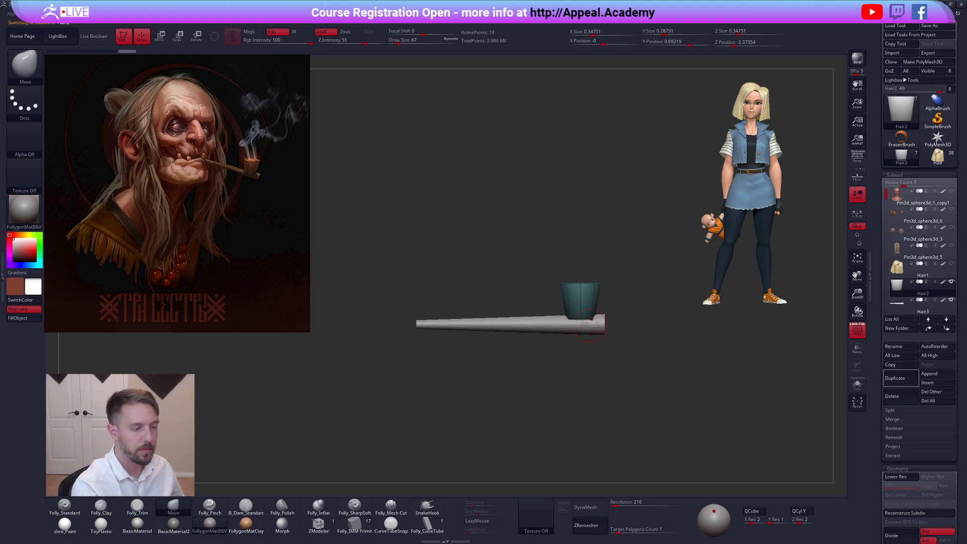
key(e)
click(620, 331)
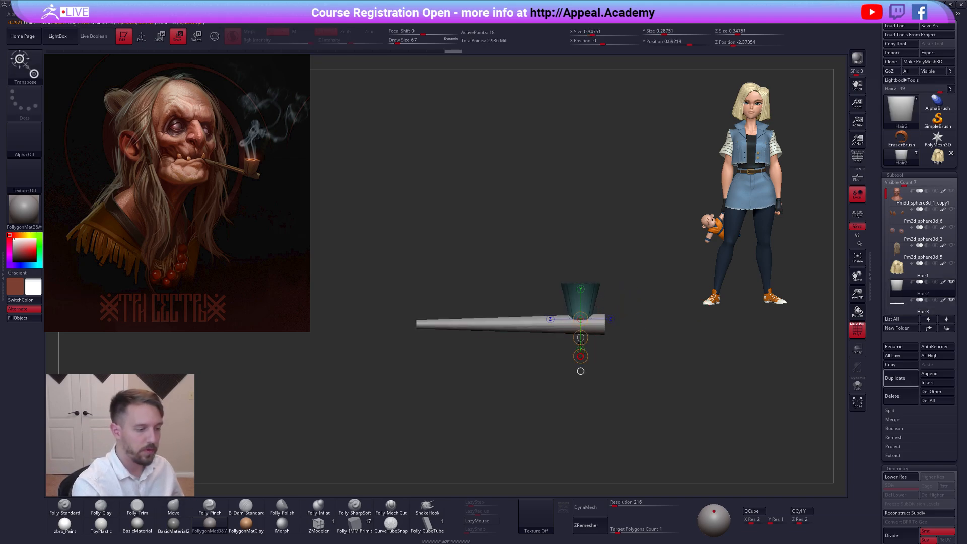
mouse_move(607, 356)
mouse_down()
mouse_move(595, 396)
mouse_move(592, 363)
mouse_move(558, 361)
mouse_move(616, 367)
mouse_up()
Pull the bowl's base down into the stem, making the bowl about 0.34 units tall
key(w)
click(610, 318)
drag(643, 319, 627, 321)
mouse_move(575, 373)
mouse_down()
mouse_move(610, 383)
mouse_move(620, 364)
mouse_up()
shift+drag(593, 311, 593, 383)
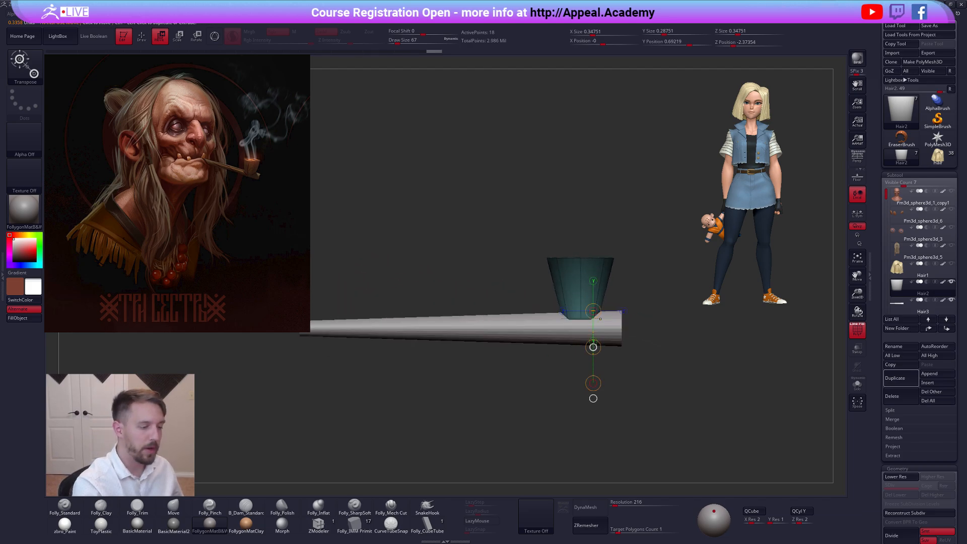
drag(593, 347, 592, 356)
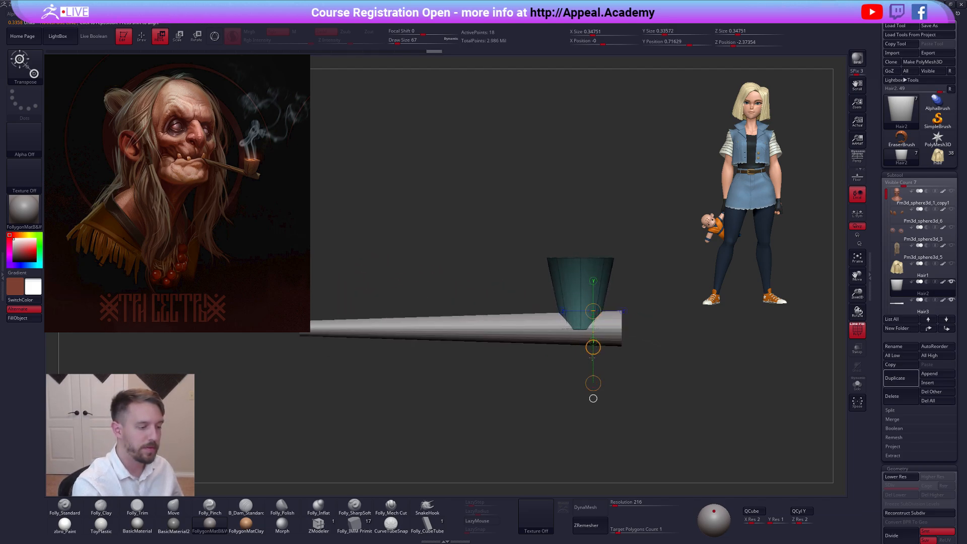
Reduce the bowl's width across the stem to about 0.33 units, checking it from the front
key(e)
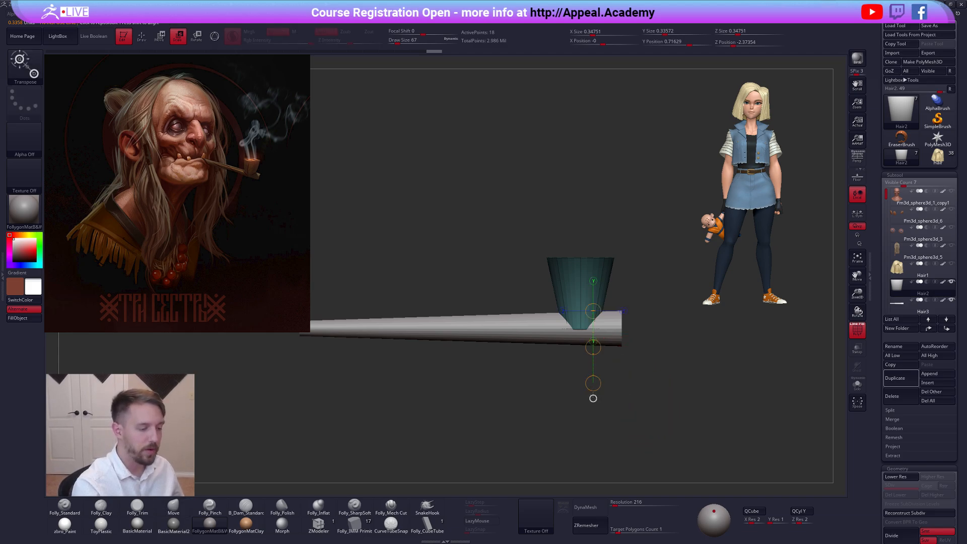
shift+drag(635, 413, 599, 408)
key(w)
shift+drag(605, 330, 677, 330)
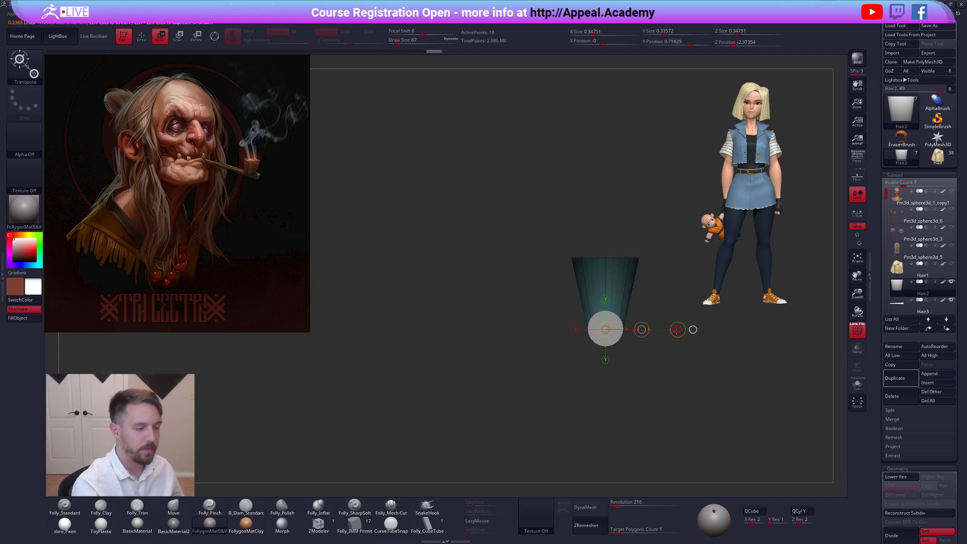
drag(602, 367, 630, 351)
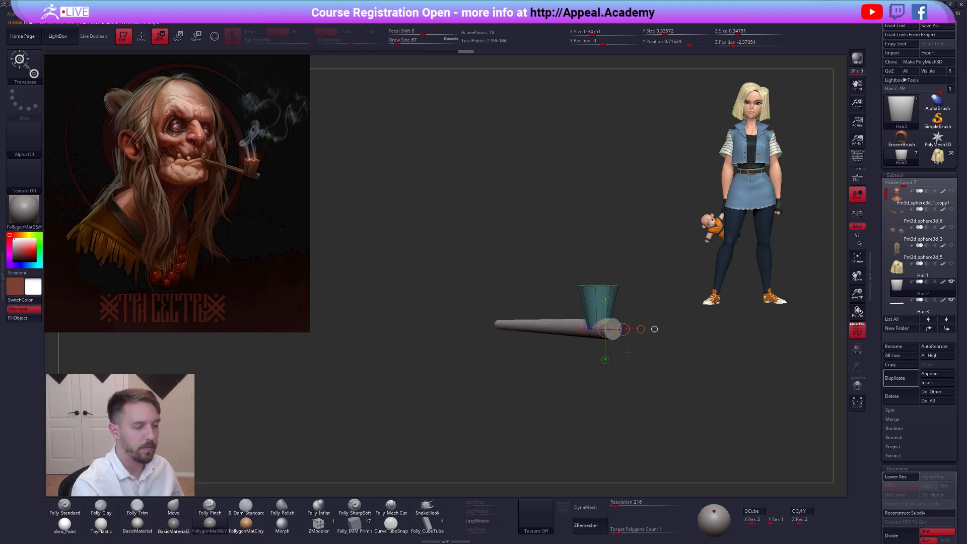
key(q)
key(w)
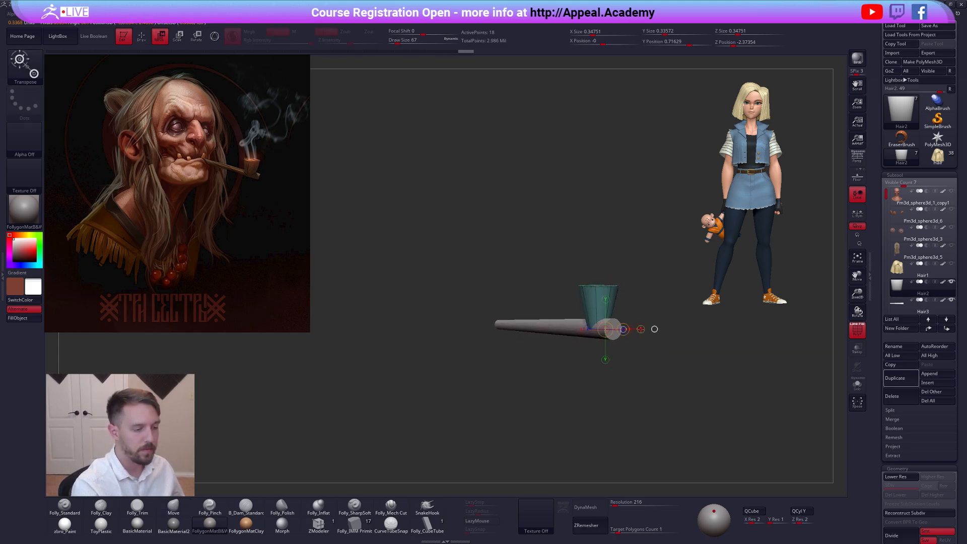
key(q)
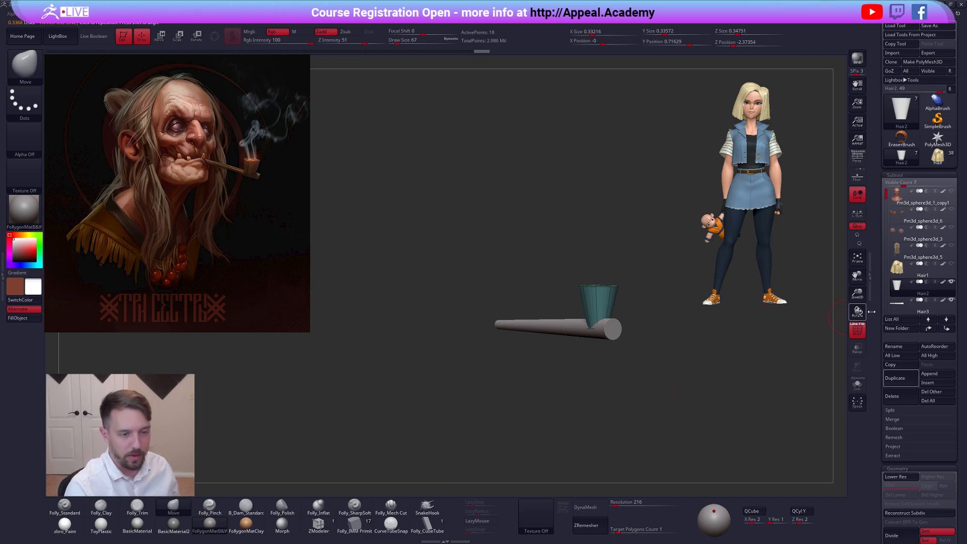
Bring back the whole bust and switch the material to zbro_Paint
shift+click(951, 281)
alt+drag(765, 311, 680, 260)
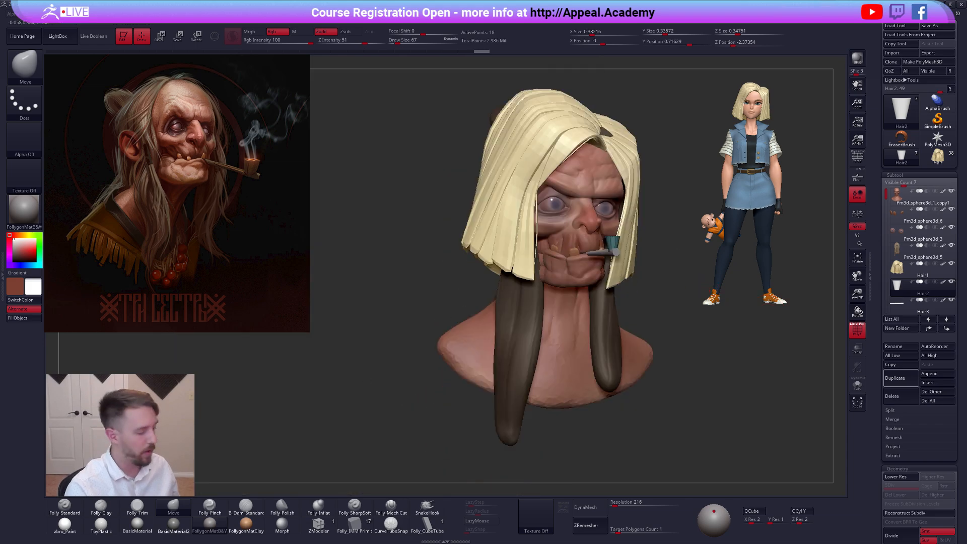
click(65, 523)
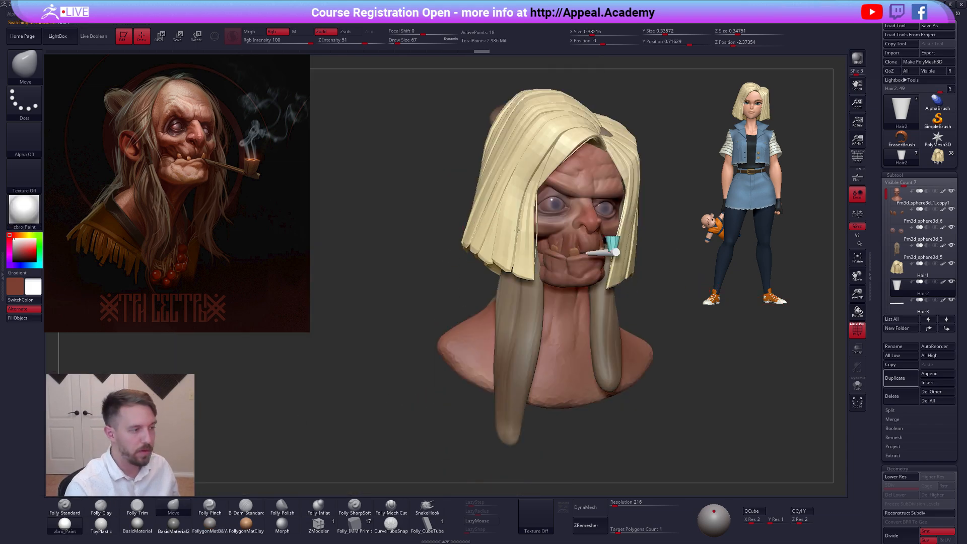
Show the long sculpted hair without the blonde bob, and turn off the polyframe and the reference painting
alt+click(494, 220)
click(951, 263)
click(896, 255)
key(shift+f)
mouse_move(669, 319)
alt+mouse_down()
mouse_move(617, 340)
mouse_move(549, 332)
mouse_move(604, 337)
mouse_move(562, 324)
mouse_move(571, 325)
alt+mouse_up()
key(shift+z)
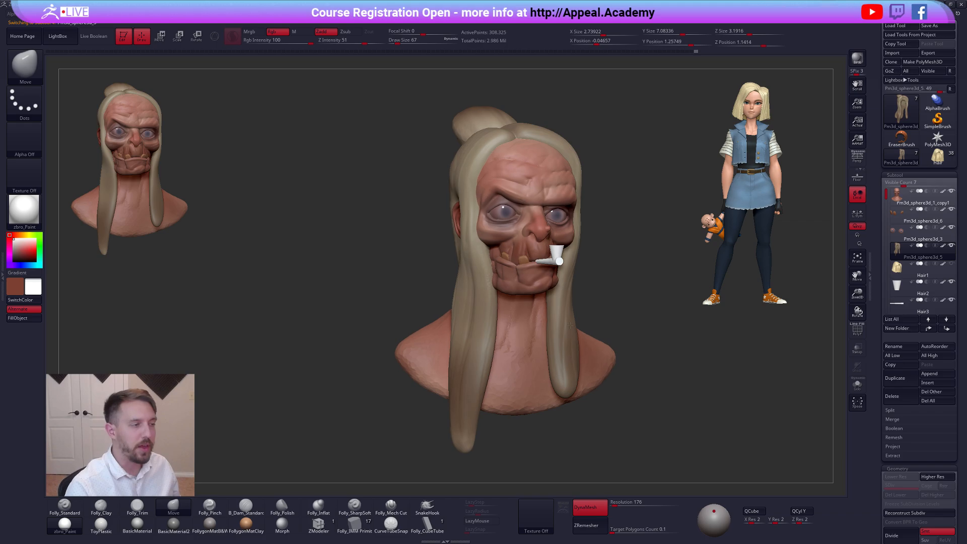
Show the blonde bob in place of the long hair and select it
click(901, 266)
alt+drag(619, 283, 579, 300)
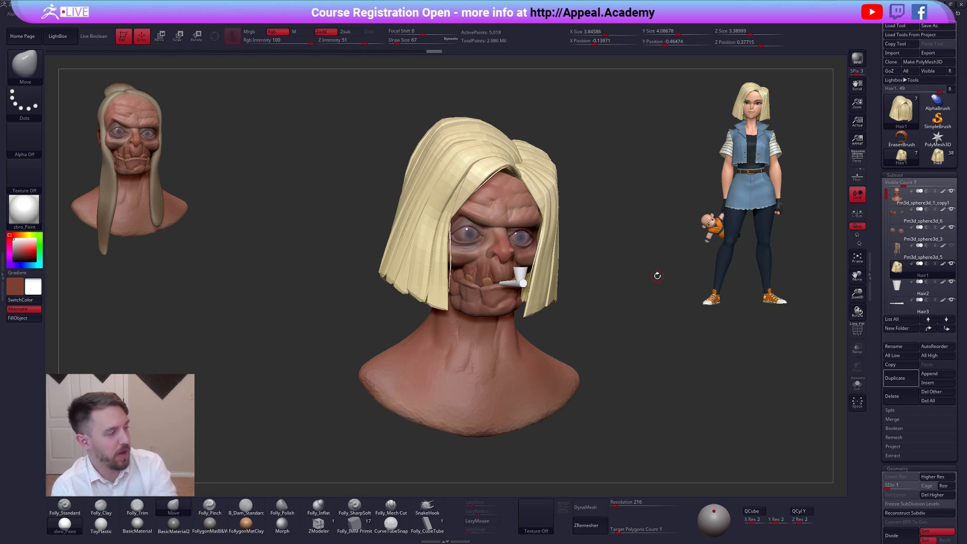
mouse_move(614, 269)
alt+mouse_down()
mouse_move(600, 267)
mouse_move(602, 275)
alt+mouse_up()
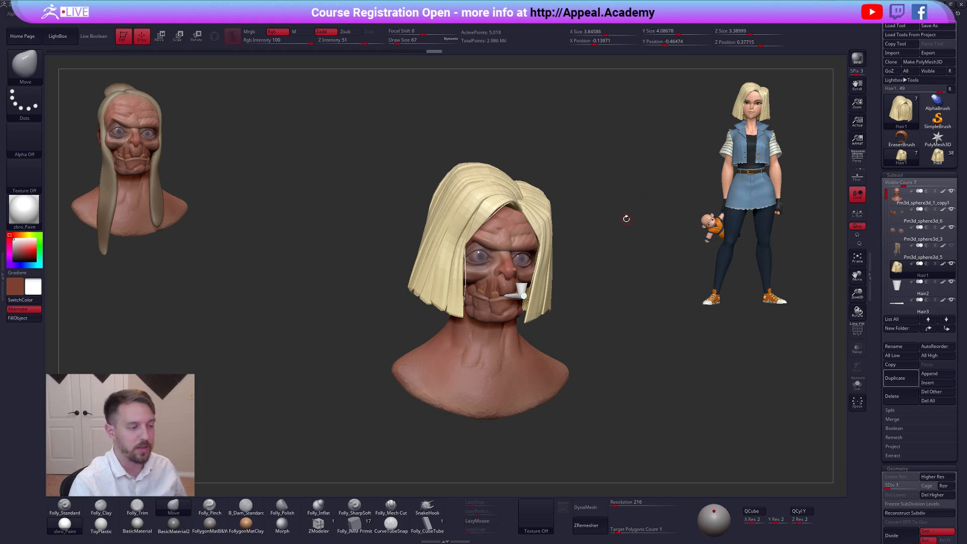
Select the pipe stem, view the bust in profile, and quick save the project
click(898, 290)
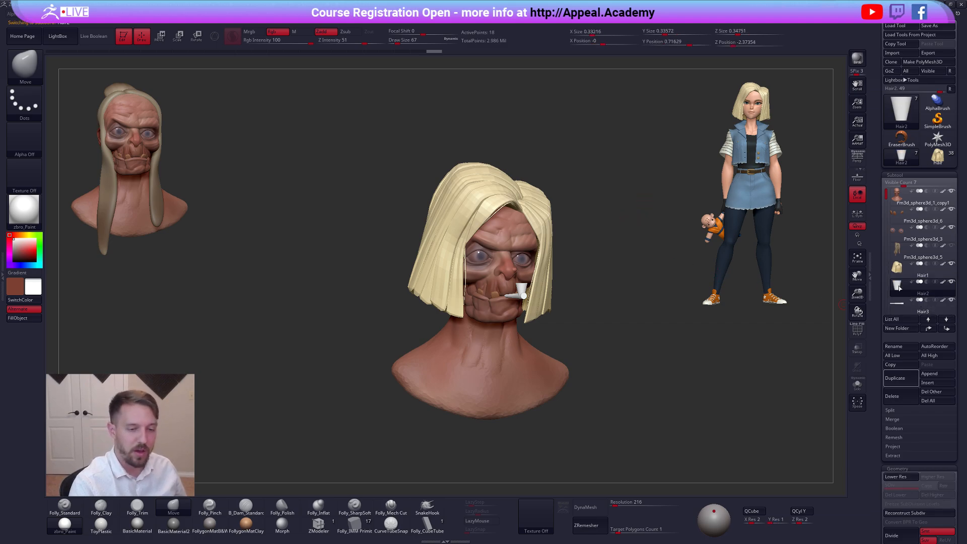
click(902, 306)
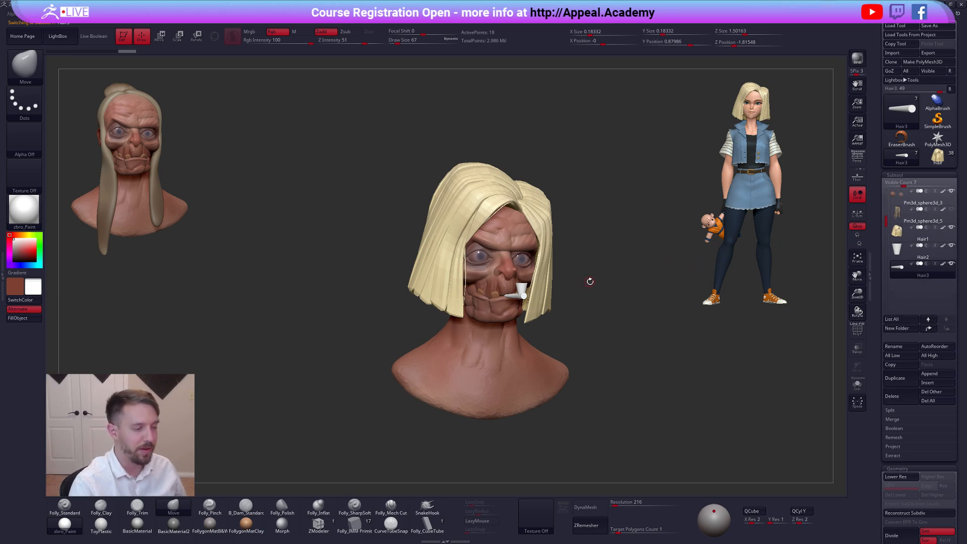
drag(590, 281, 626, 312)
key(ctrl+s)
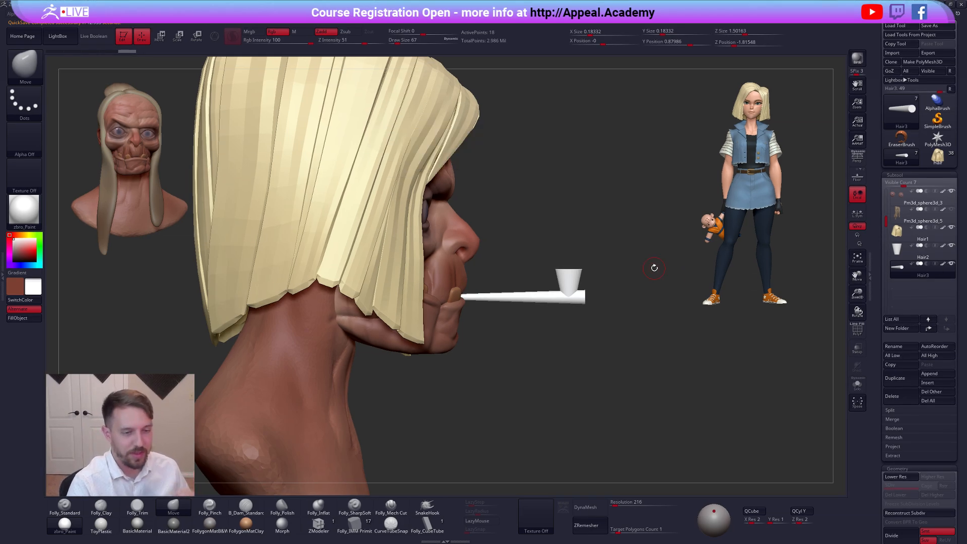
Sample brown colours from the reference painting, swap the main and secondary colours, and choose the Folly_Standard brush
key(shift+z)
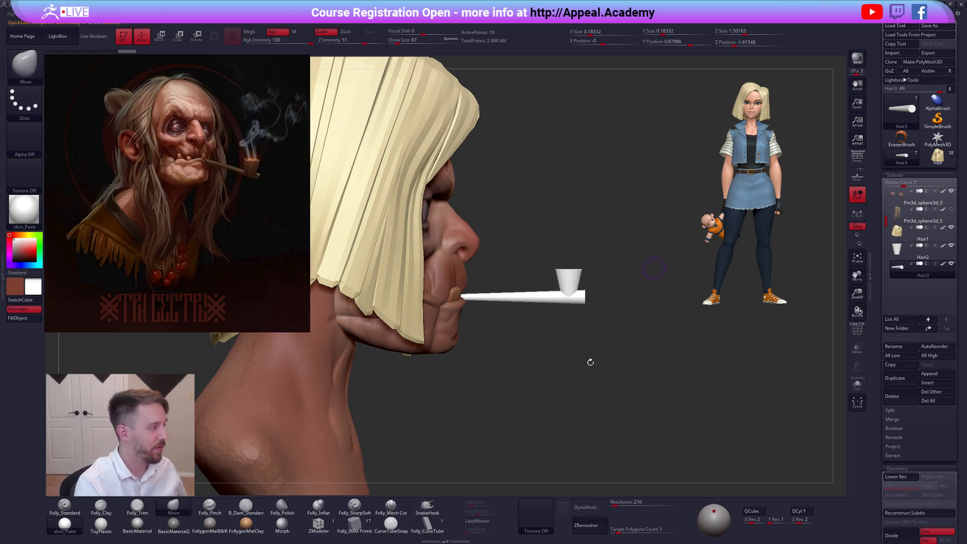
key(z)
click(271, 262)
key(c)
key(c)
key(c)
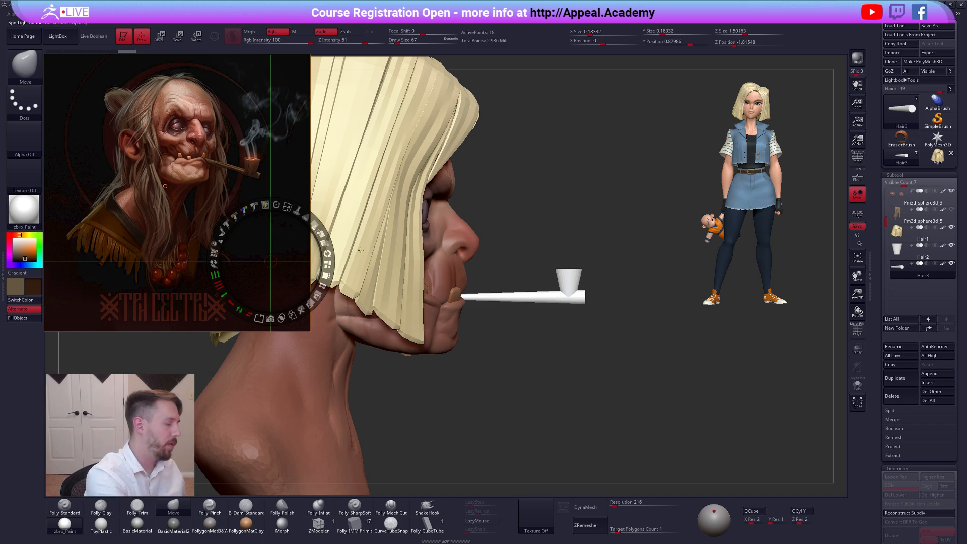
key(z)
key(shift+z)
key(v)
key(1)
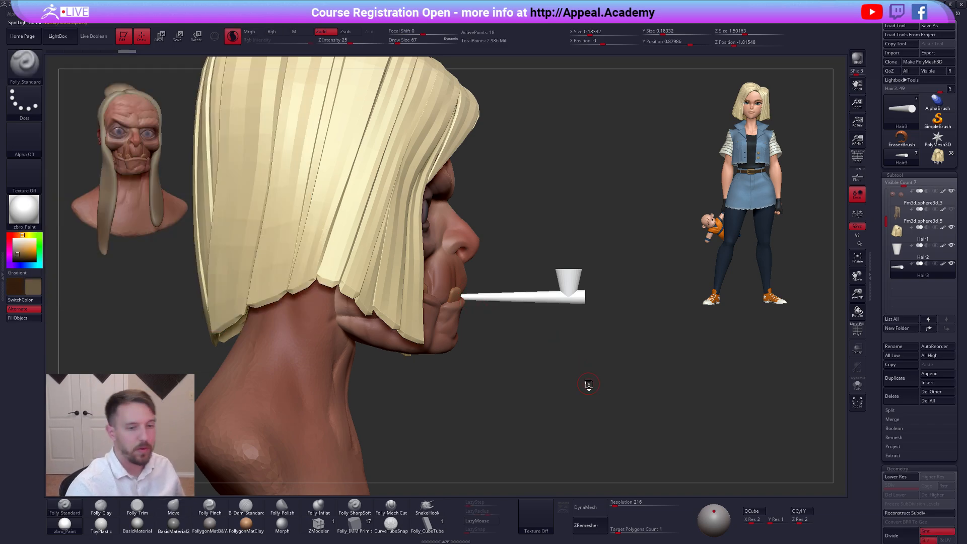
Merge the pipe bowl down with the stem into one subtool
click(909, 251)
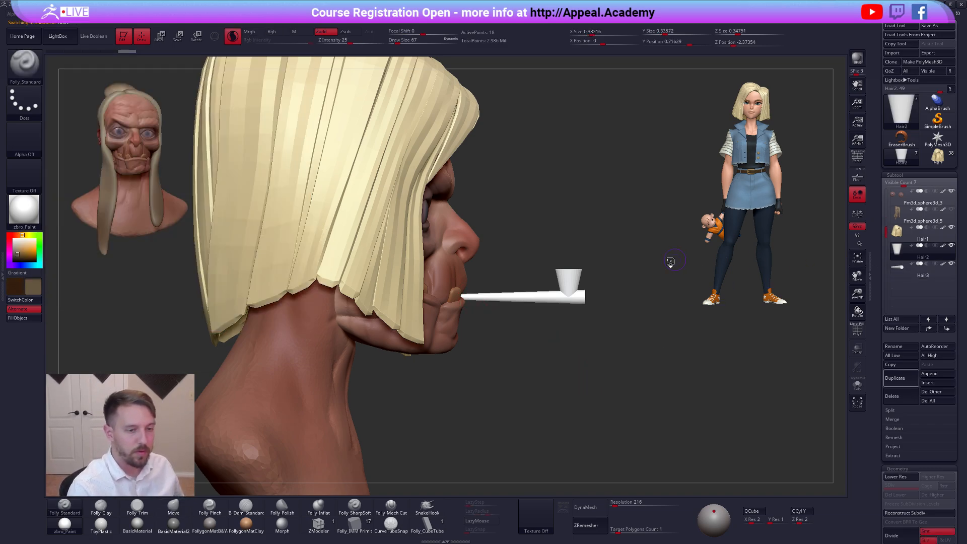
key(ctrl+space)
click(651, 279)
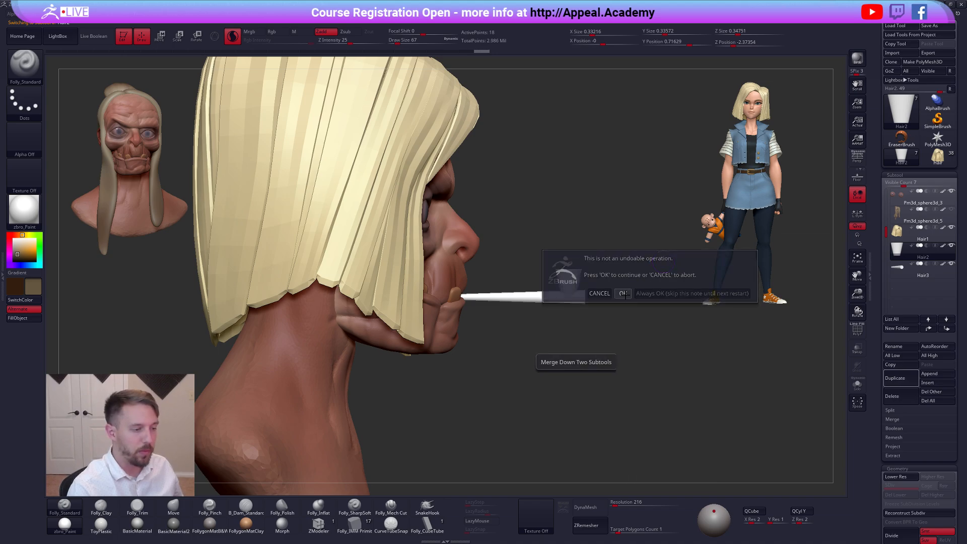
click(630, 292)
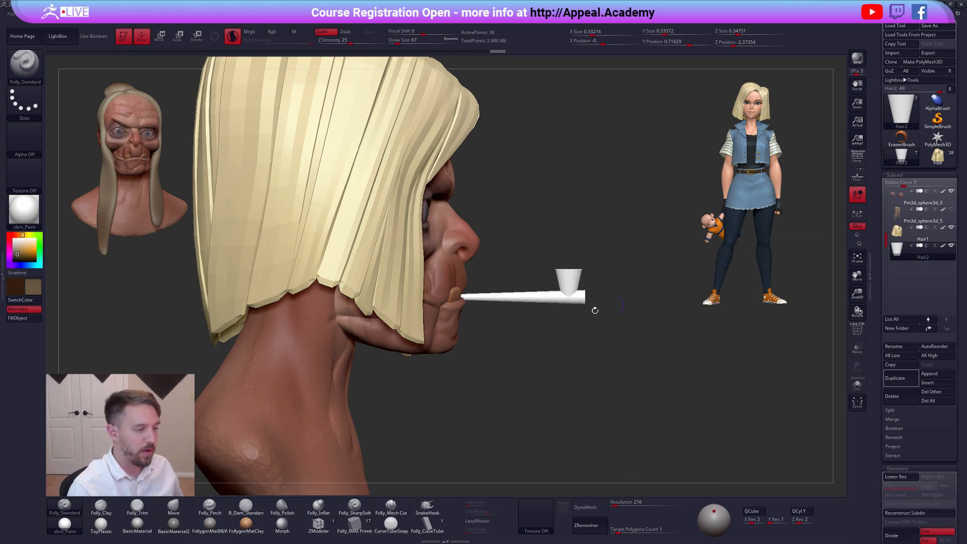
Fill the merged pipe with the sampled brown and the current material, using Mrgb
click(24, 317)
click(249, 31)
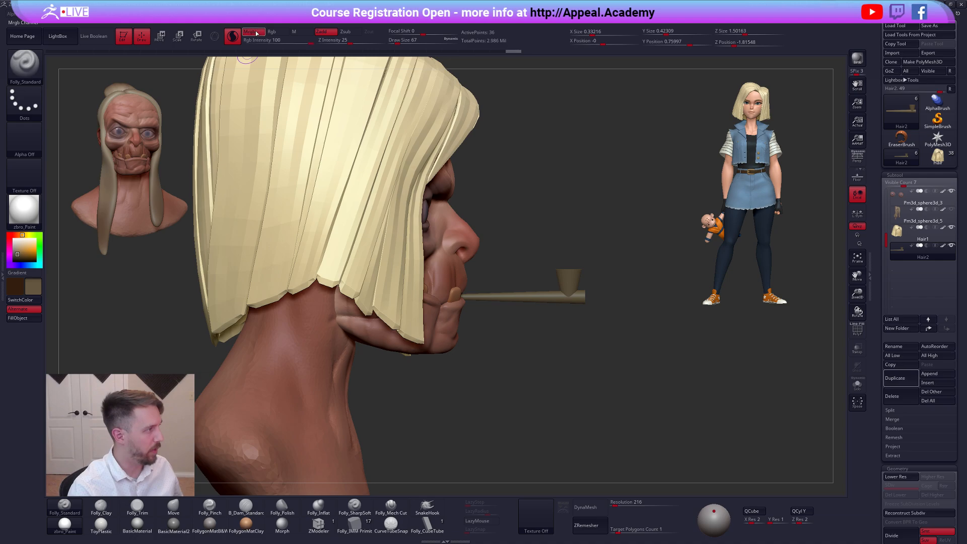
click(24, 317)
Isolate the merged pipe, frame the bowl end from above, and show its polyframe
mouse_move(542, 274)
alt+mouse_down()
mouse_move(513, 301)
mouse_move(527, 321)
mouse_move(572, 334)
mouse_move(551, 348)
alt+mouse_up()
key(alt+s)
key(shift+f)
key(shift+d)
With ZModeler, split the centre point of the bowl's top face to create an inner ring near the rim
click(318, 524)
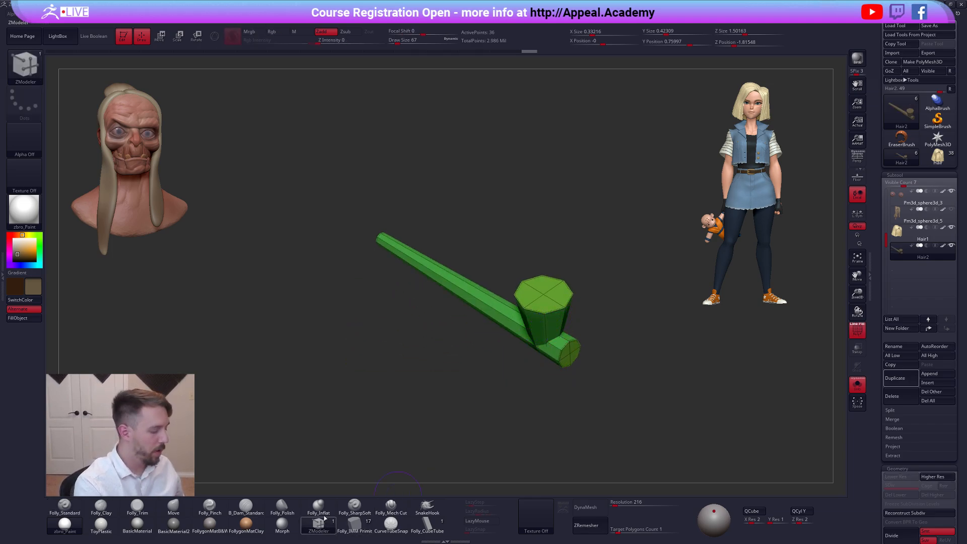
alt+drag(550, 281, 545, 301)
key(space)
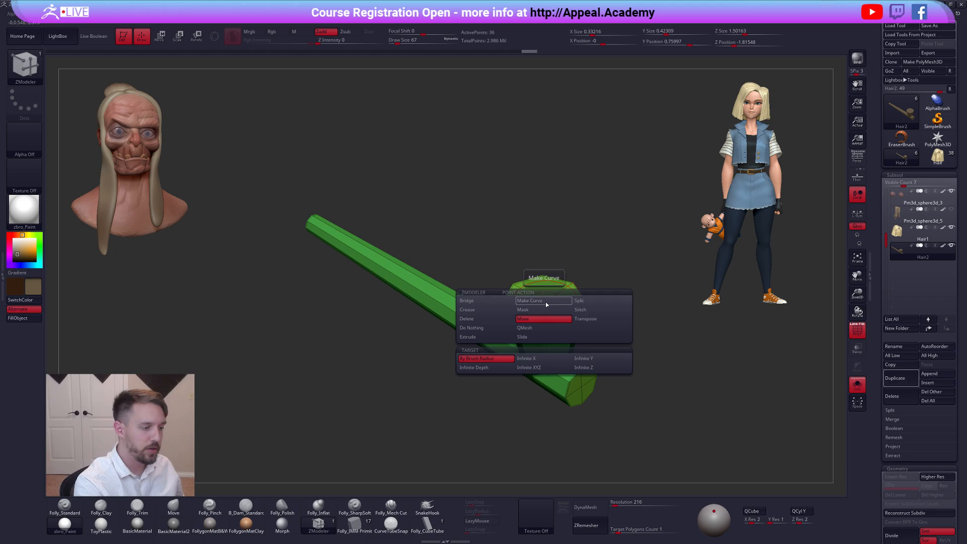
click(585, 303)
right_drag(545, 303, 543, 329)
drag(544, 304, 545, 337)
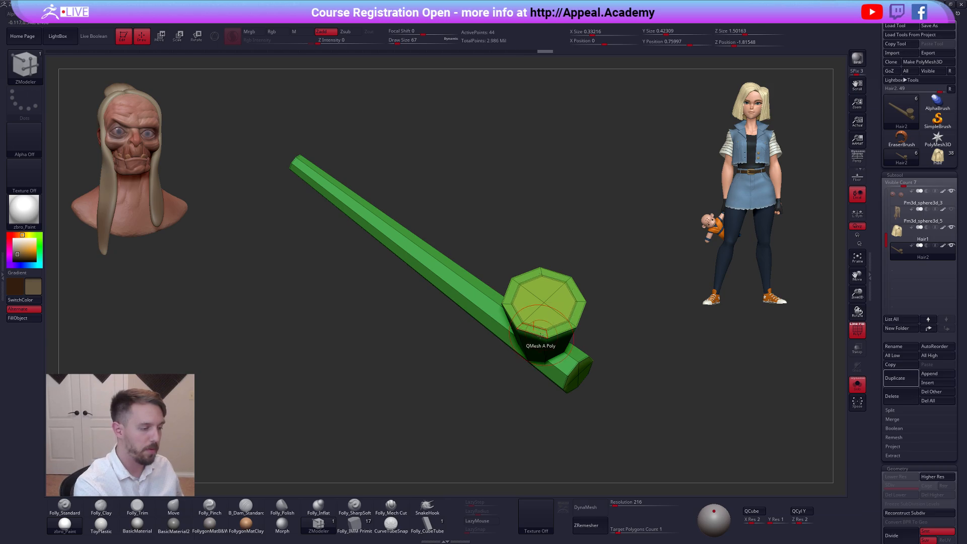
key(shift+z)
key(shift+z)
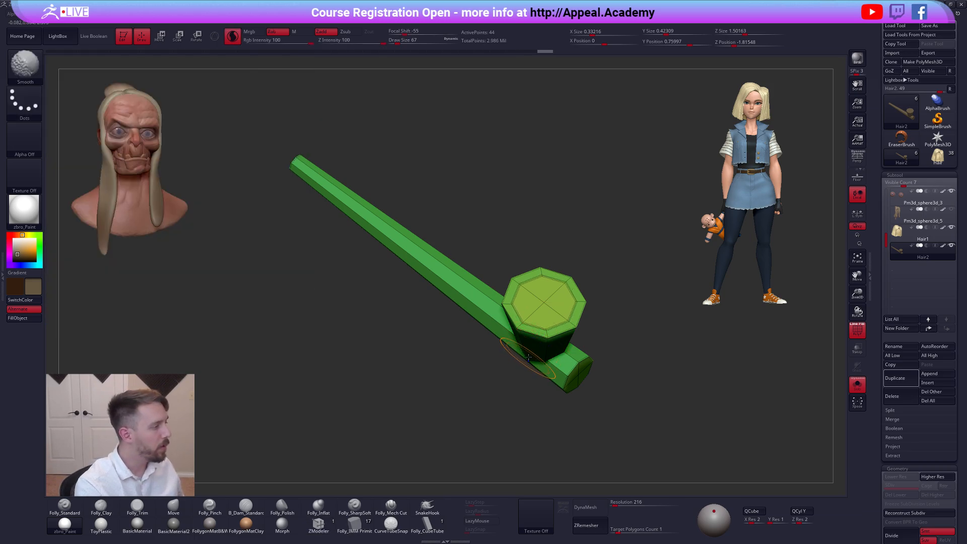
With ZModeler's QMesh, push the bowl's inner top face down to hollow out the bowl, previewing it smoothed
key(d)
drag(542, 319, 544, 335)
right_drag(544, 335, 543, 316)
alt+drag(543, 317, 534, 296)
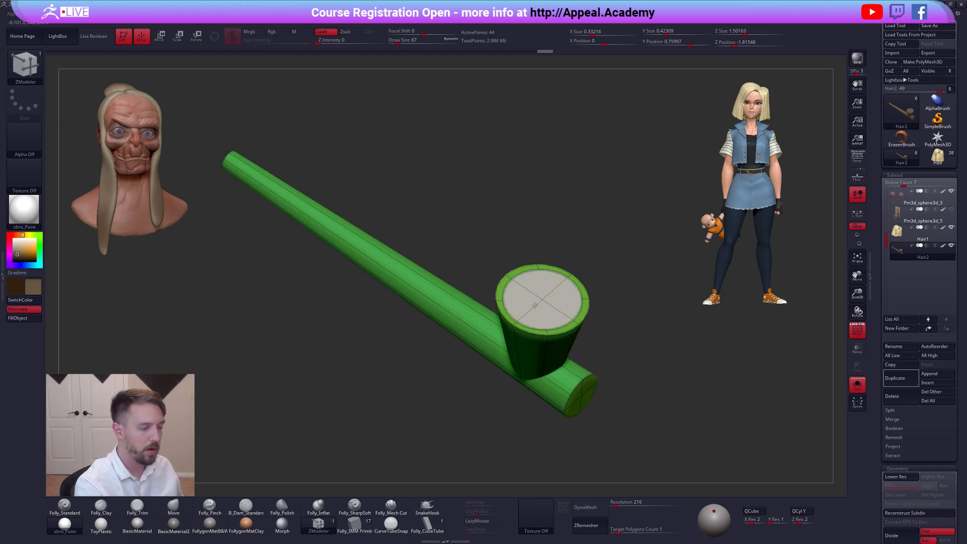
right_drag(543, 319, 542, 304)
drag(542, 303, 553, 376)
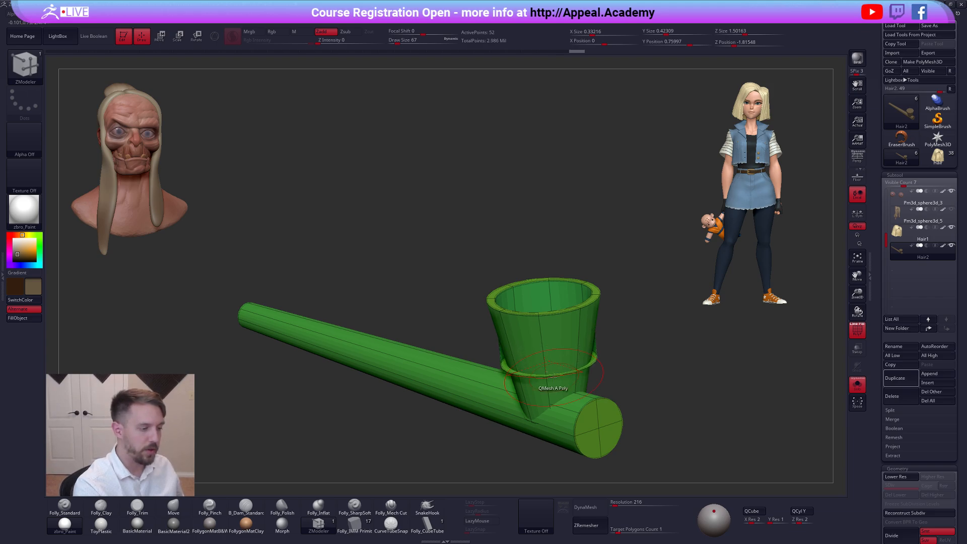
Mask off the rest of the pipe, scale the bowl's inner floor down to fit inside the walls, and hide the polyframe
shift+right_drag(520, 408, 563, 354)
right_drag(538, 387, 520, 403)
mouse_move(445, 350)
ctrl+mouse_down()
mouse_move(455, 383)
mouse_move(570, 378)
ctrl+mouse_up()
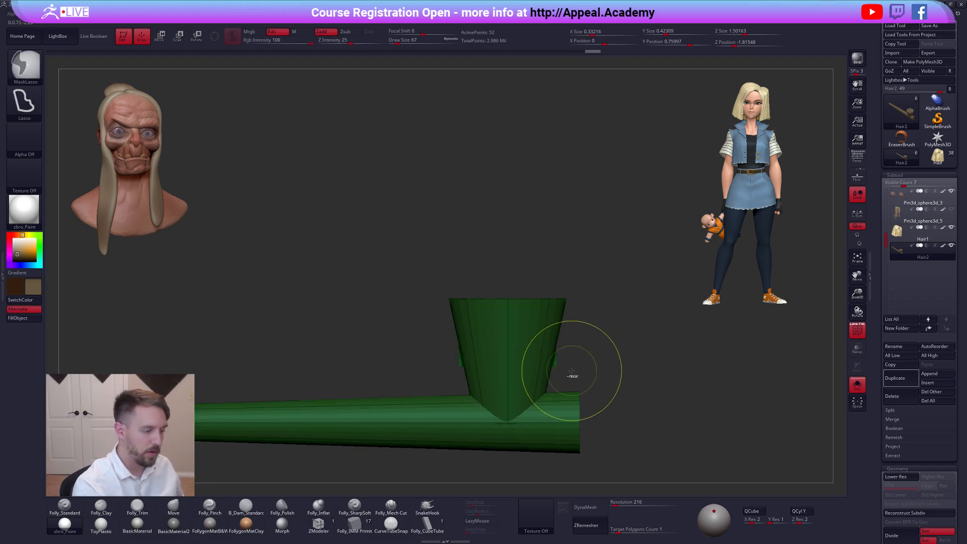
key(e)
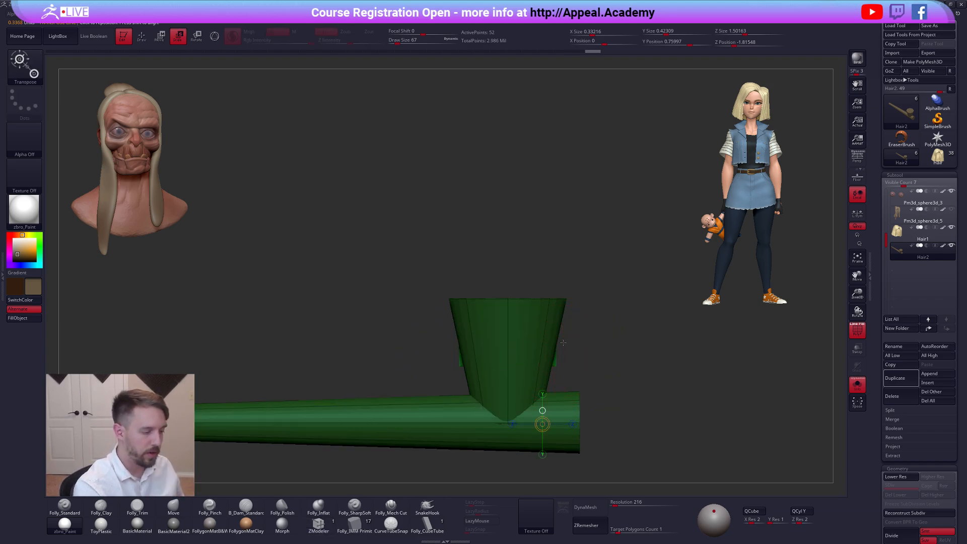
right_drag(508, 307, 547, 324)
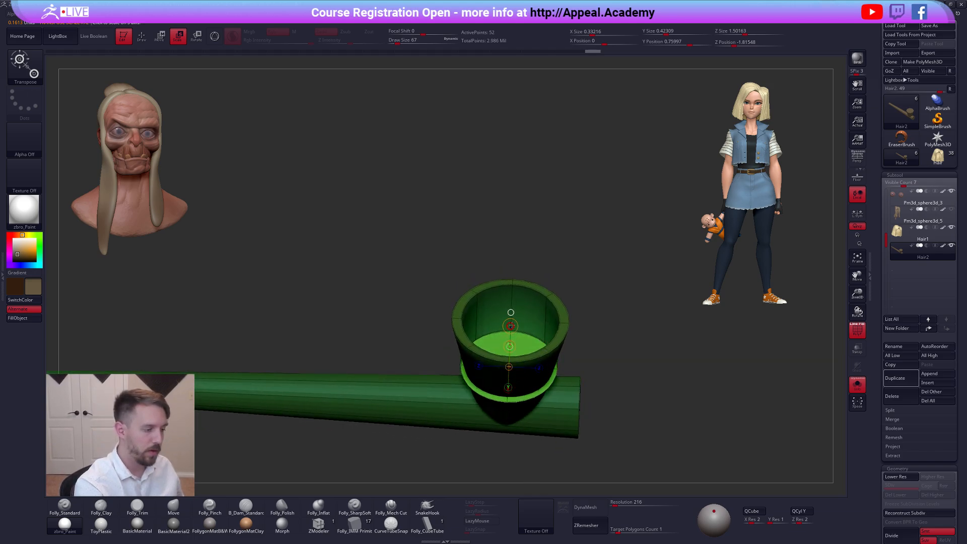
key(q)
mouse_move(582, 358)
right_down()
mouse_move(574, 396)
mouse_move(597, 334)
right_up()
key(shift+f)
mouse_move(638, 422)
right_down()
mouse_move(590, 456)
mouse_move(614, 473)
mouse_move(614, 425)
mouse_move(651, 427)
right_up()
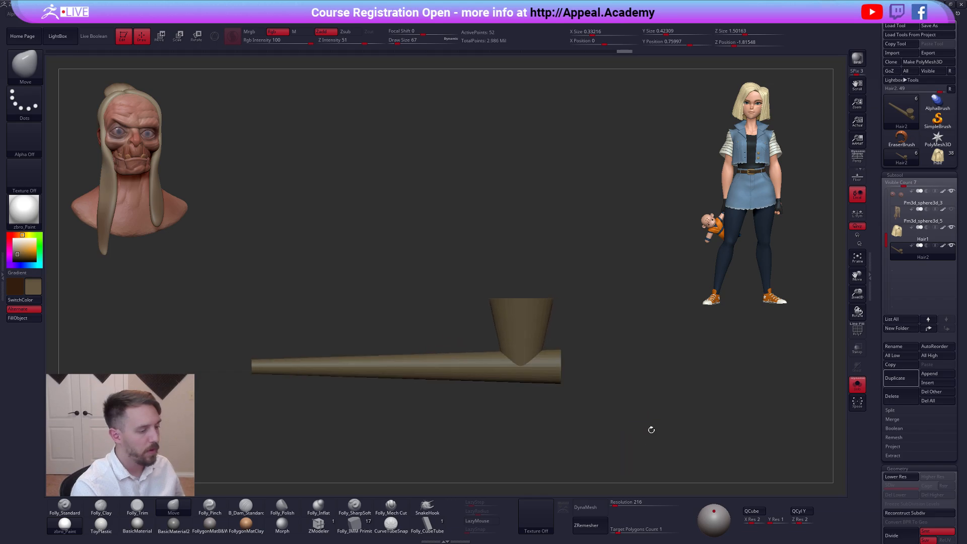
Mask everything except the bowl's rim, show the painted reference, and lower the rim slightly to shorten the bowl
mouse_move(574, 318)
ctrl+mouse_down()
mouse_move(460, 297)
mouse_move(463, 310)
ctrl+mouse_up()
ctrl+click(618, 254)
key(w)
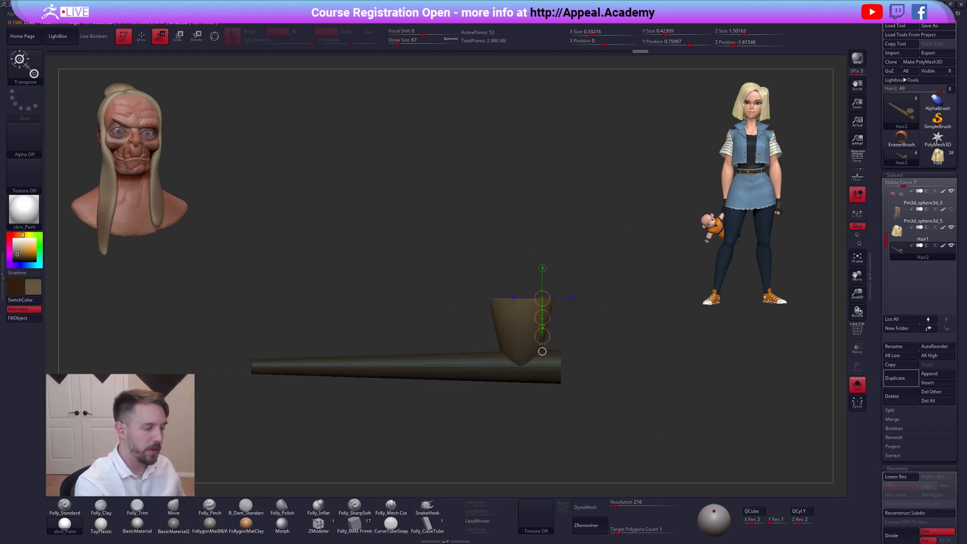
key(shift+z)
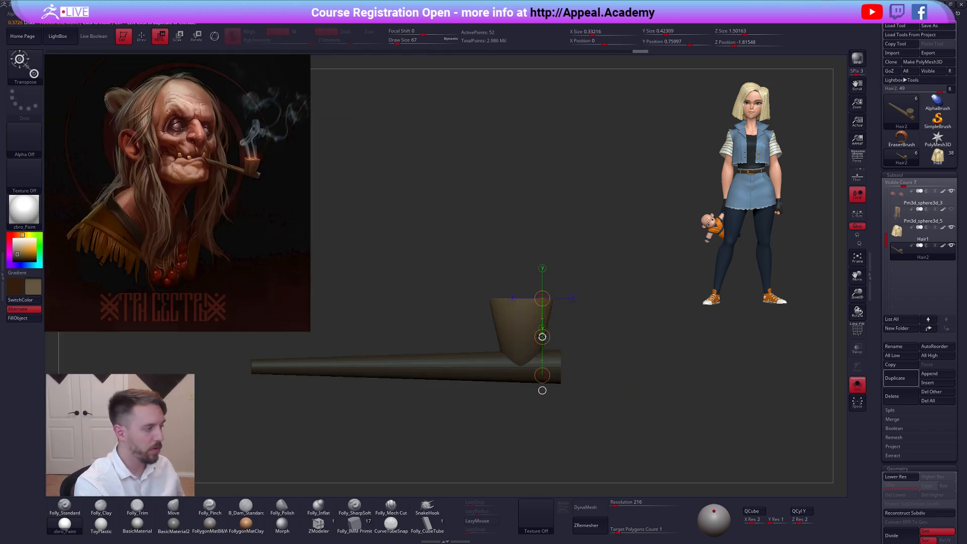
drag(542, 337, 542, 347)
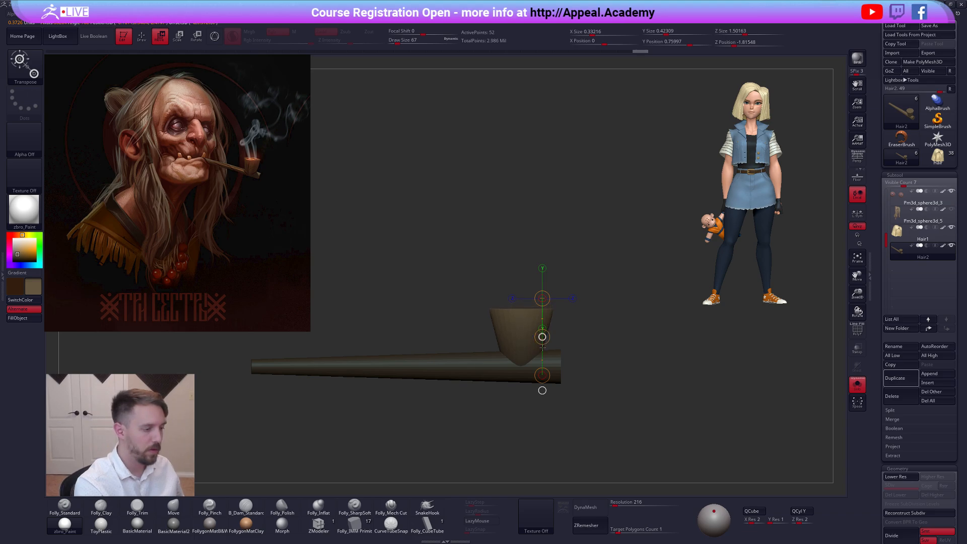
key(q)
key(b)
key(m)
key(v)
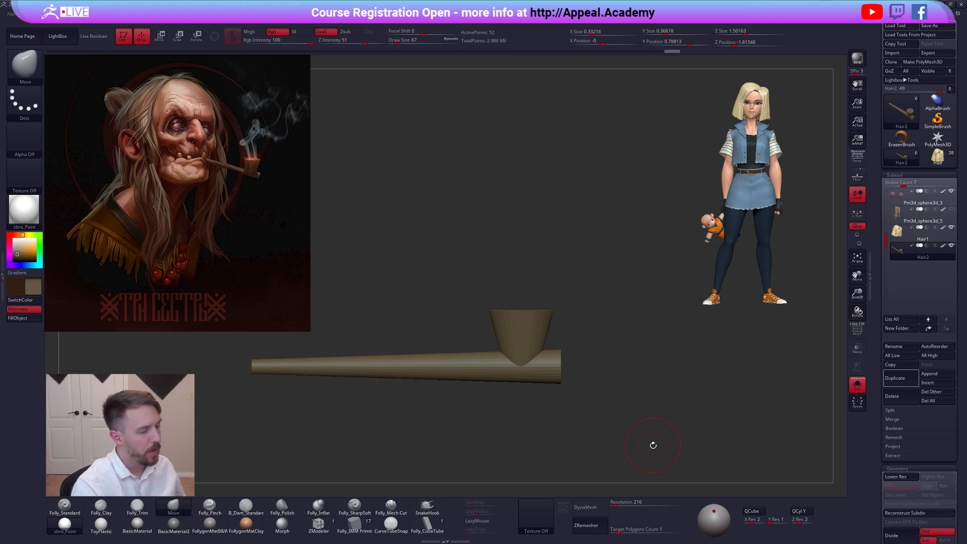
drag(652, 447, 642, 456)
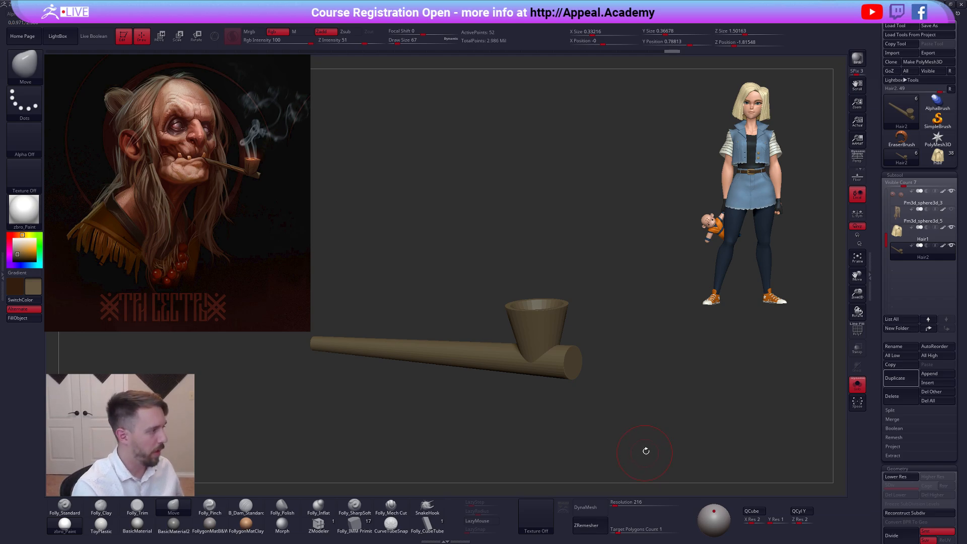
Show the whole bust again, then rotate and move the pipe over to the character's mouth
alt+drag(645, 456, 602, 410)
key(alt+s)
mouse_move(561, 371)
mouse_down()
mouse_move(553, 376)
mouse_move(584, 377)
mouse_move(555, 350)
mouse_move(556, 282)
mouse_move(524, 306)
mouse_move(523, 219)
mouse_move(557, 225)
mouse_up()
key(r)
key(w)
drag(524, 263, 544, 265)
drag(568, 297, 569, 365)
alt+right_drag(575, 339, 507, 323)
mouse_move(562, 323)
shift+mouse_down()
mouse_move(562, 371)
mouse_move(572, 349)
shift+mouse_up()
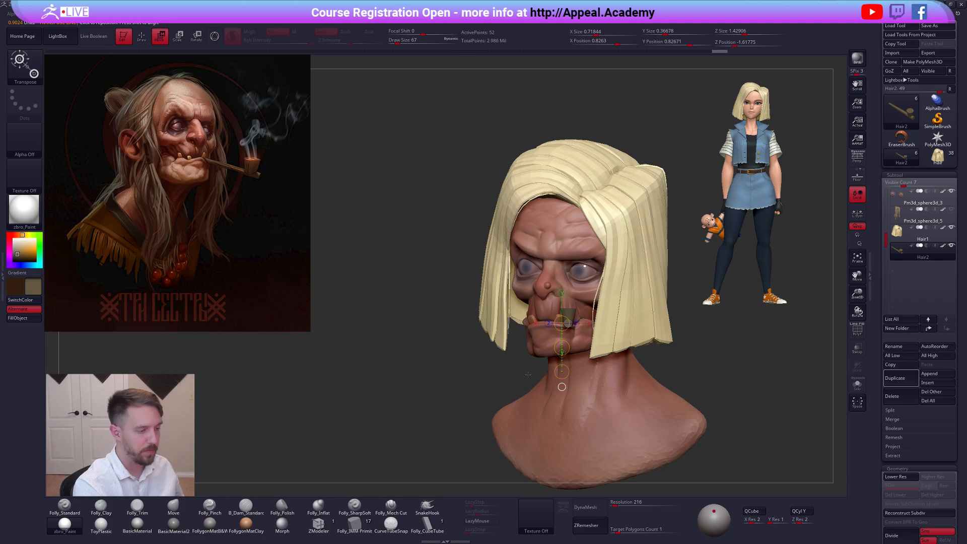
Rotate the pipe further outward and move its stem into the corner of the mouth
right_drag(527, 374, 545, 356)
right_drag(582, 329, 587, 381)
key(r)
drag(587, 381, 637, 344)
key(q)
mouse_move(582, 401)
right_down()
mouse_move(579, 332)
mouse_move(556, 375)
mouse_move(571, 393)
mouse_move(584, 388)
right_up()
key(w)
mouse_move(585, 387)
mouse_down()
mouse_move(584, 433)
mouse_move(579, 401)
mouse_up()
right_drag(693, 437, 617, 403)
mouse_move(617, 403)
shift+mouse_down()
mouse_move(648, 403)
mouse_move(634, 405)
shift+mouse_up()
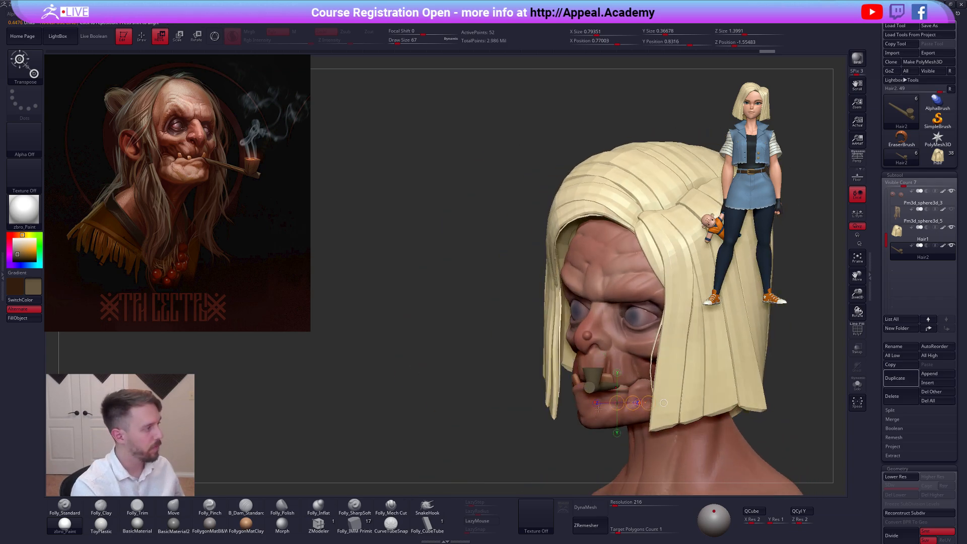
Rotate the pipe so it slopes slightly downward from the mouth toward the bowl
key(r)
right_drag(633, 402, 552, 363)
key(alt+s)
drag(548, 360, 663, 383)
key(alt+s)
right_drag(661, 418, 620, 435)
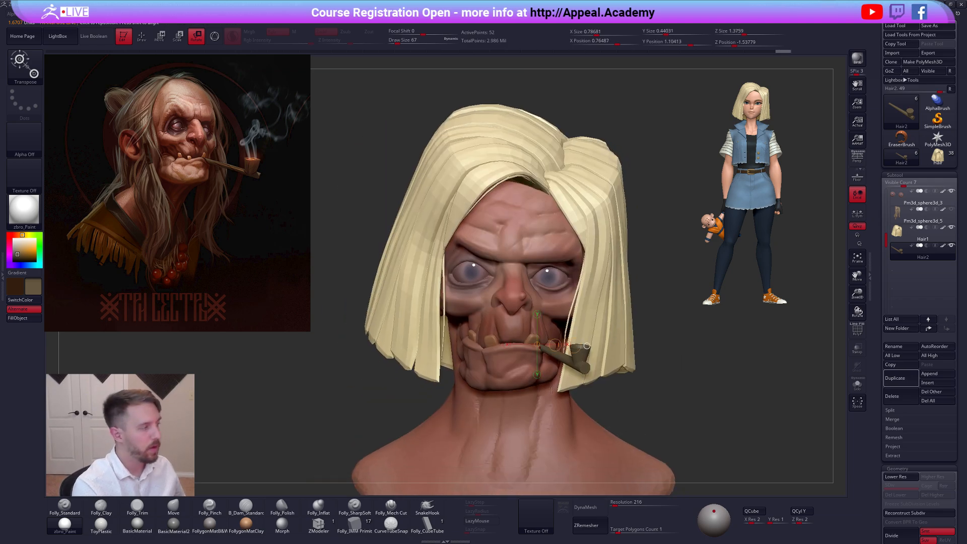
shift+right_drag(565, 387, 503, 389)
mouse_move(504, 352)
ctrl+right_down()
mouse_move(518, 377)
mouse_move(541, 366)
ctrl+right_up()
key(q)
alt+click(533, 348)
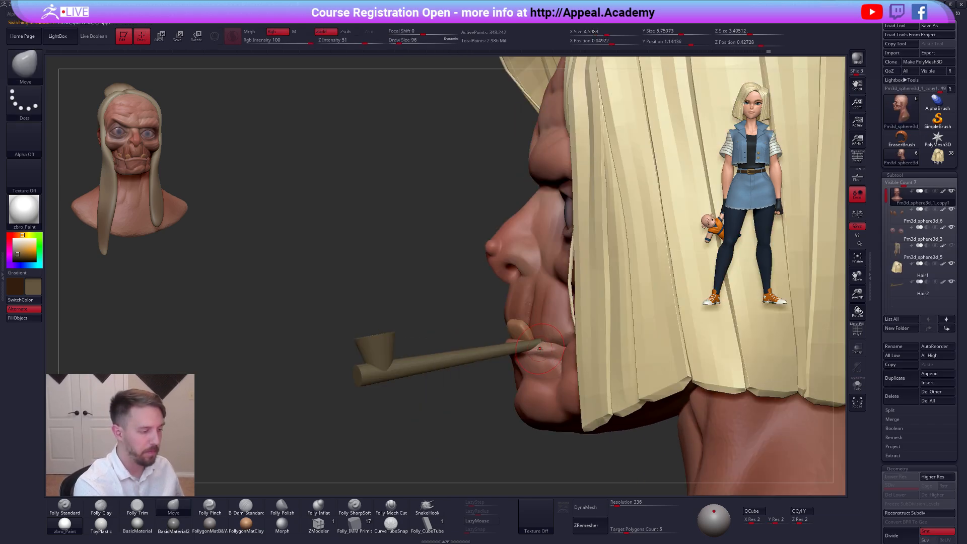
key(w)
ctrl+drag(544, 368, 547, 322)
key(q)
key(space)
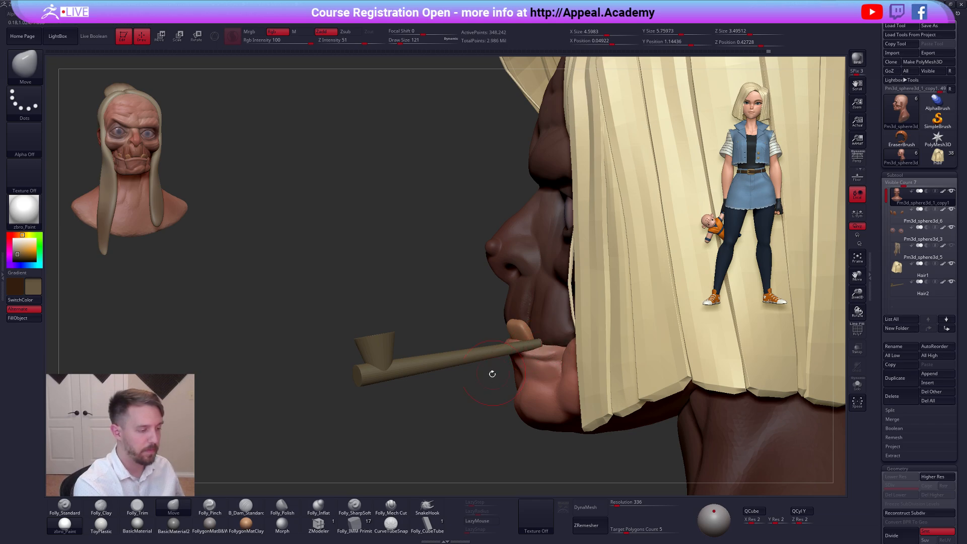
ctrl+click(496, 368)
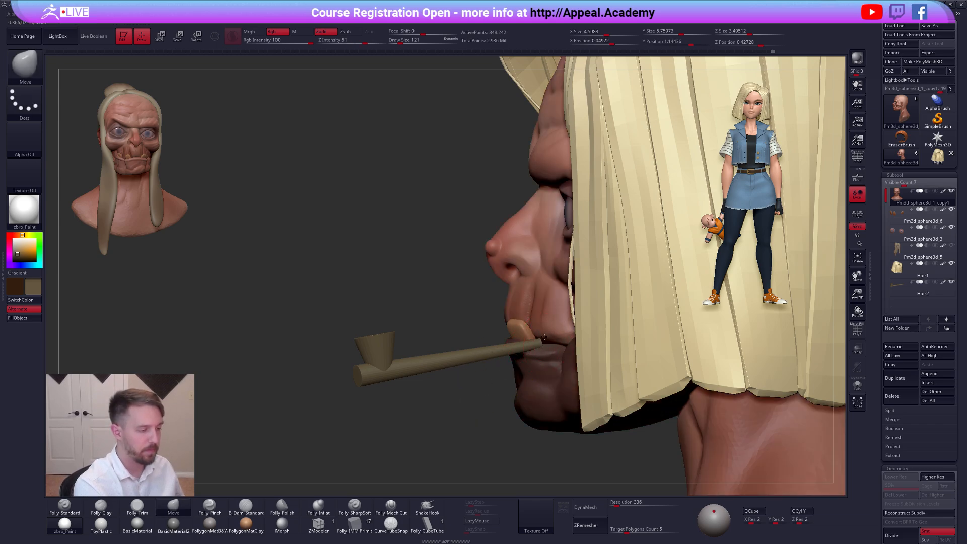
ctrl+drag(481, 386, 486, 375)
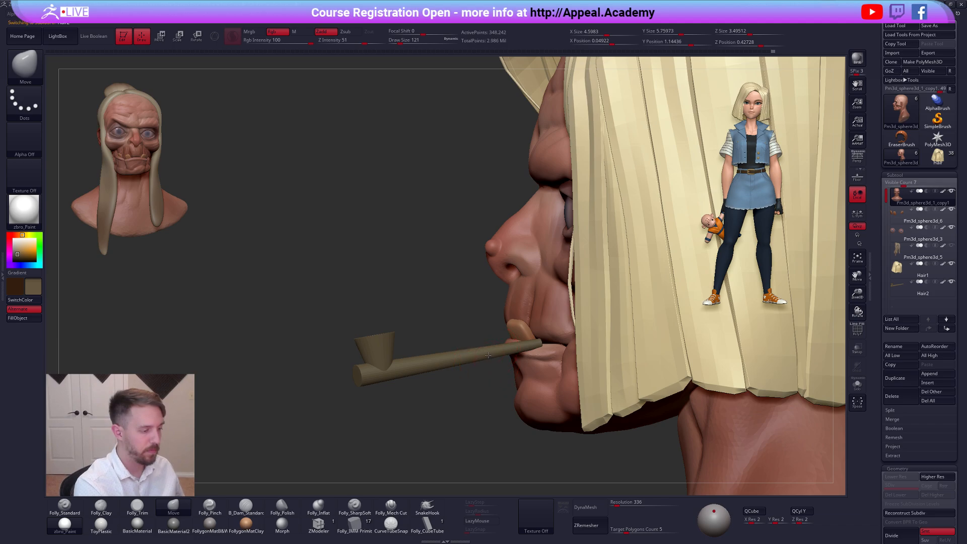
Select and isolate the pipe, then mask all of it except the stem's mouth end
alt+click(487, 355)
key(alt+s)
shift+right_drag(485, 322, 503, 323)
ctrl+drag(502, 332, 569, 327)
ctrl+click(570, 330)
mouse_move(564, 342)
ctrl+right_down()
mouse_move(553, 375)
mouse_move(573, 370)
mouse_move(559, 357)
ctrl+right_up()
Move the unmasked stem end along the pipe's axis to lengthen the stem, then show the bust and clear the mask
key(w)
click(509, 351)
click(545, 340)
drag(573, 335, 623, 326)
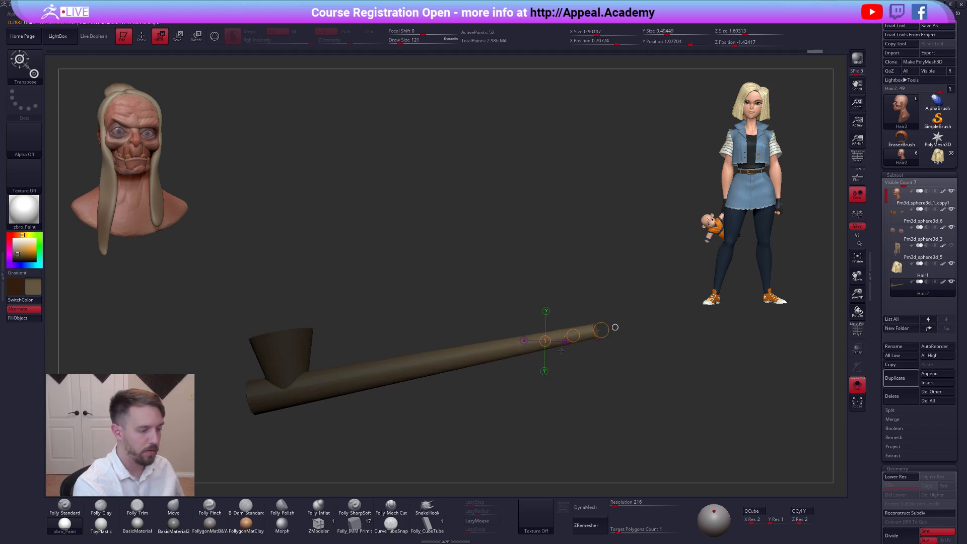
key(alt+s)
mouse_move(498, 375)
right_down()
mouse_move(542, 378)
mouse_move(436, 384)
right_up()
key(q)
ctrl+drag(436, 384, 453, 401)
Hide the blonde Hair1 subtool and show the long hair subtool Pm3d_sphere3d_5, with the pipe selected
alt+click(563, 342)
right_drag(563, 343, 656, 412)
alt+click(625, 340)
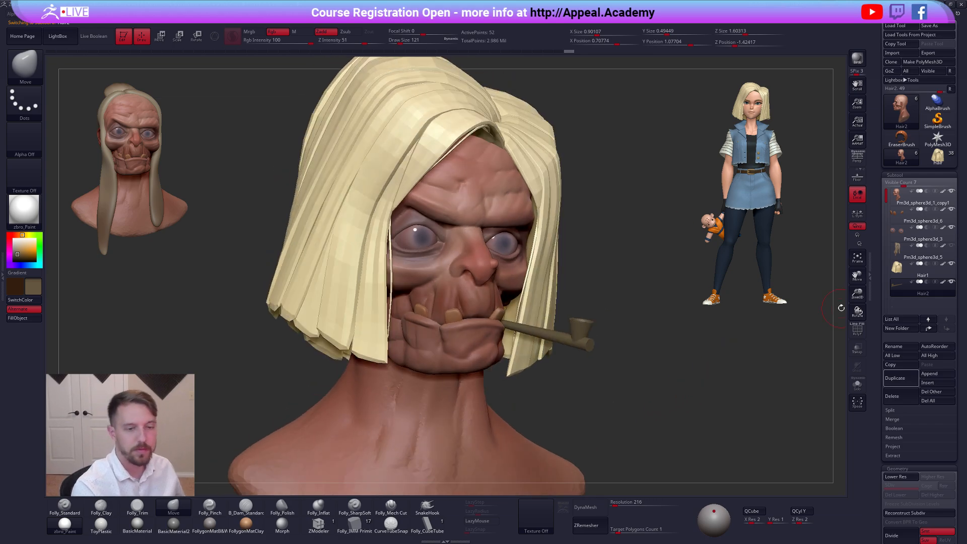
click(951, 264)
click(951, 246)
right_drag(700, 416, 695, 417)
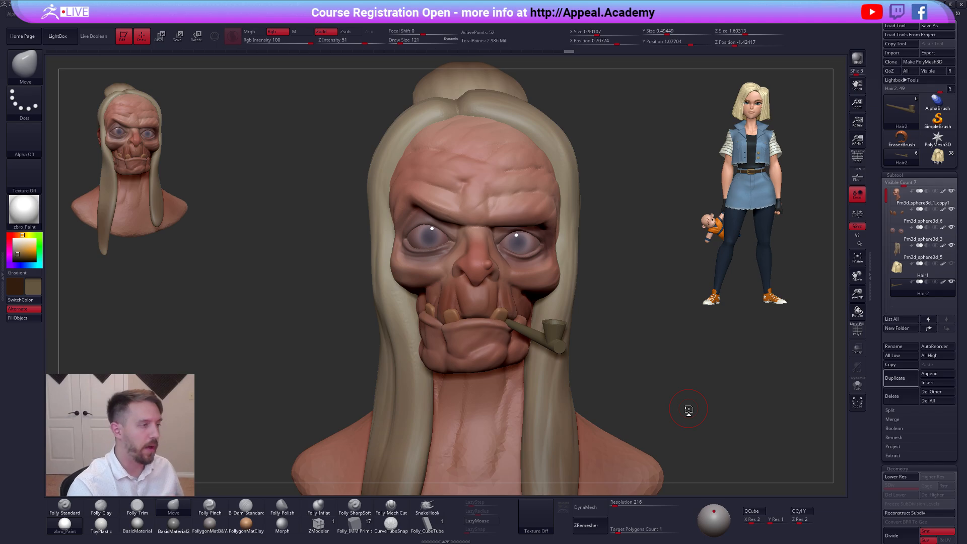
Switch to the Folly_Standard brush, turn off Sculptris Pro, set the colour to white, and frame the whole bust
key(1)
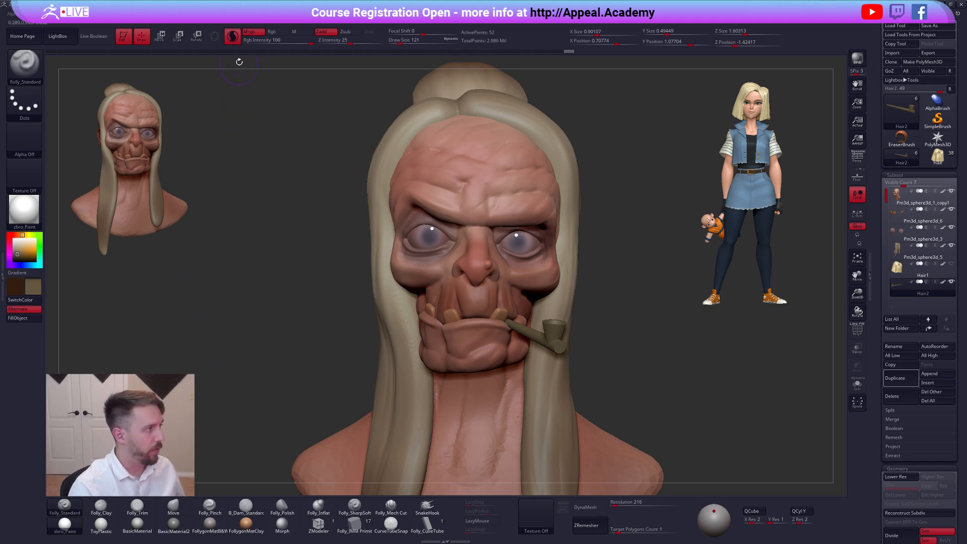
click(233, 39)
click(13, 238)
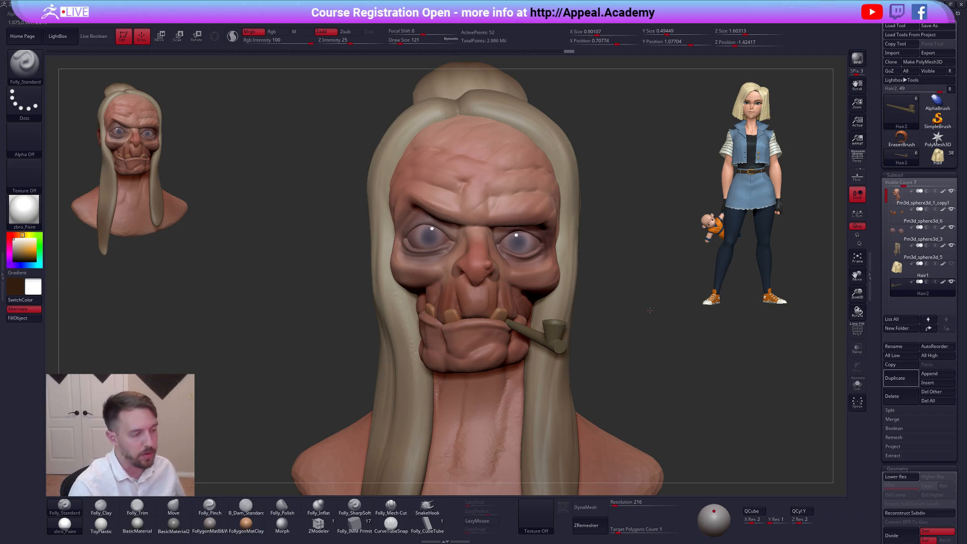
alt+drag(649, 310, 625, 294)
alt+drag(630, 333, 640, 298)
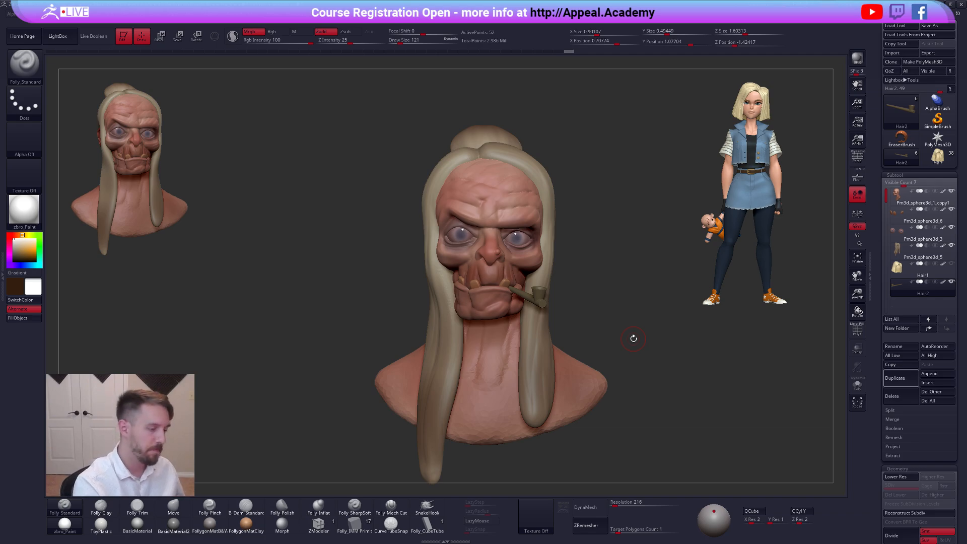
Frame the pipe and isolate it, turning off its smoothed preview
right_drag(536, 295, 571, 284)
key(s)
drag(570, 296, 564, 297)
key(shift+f)
key(shift+f)
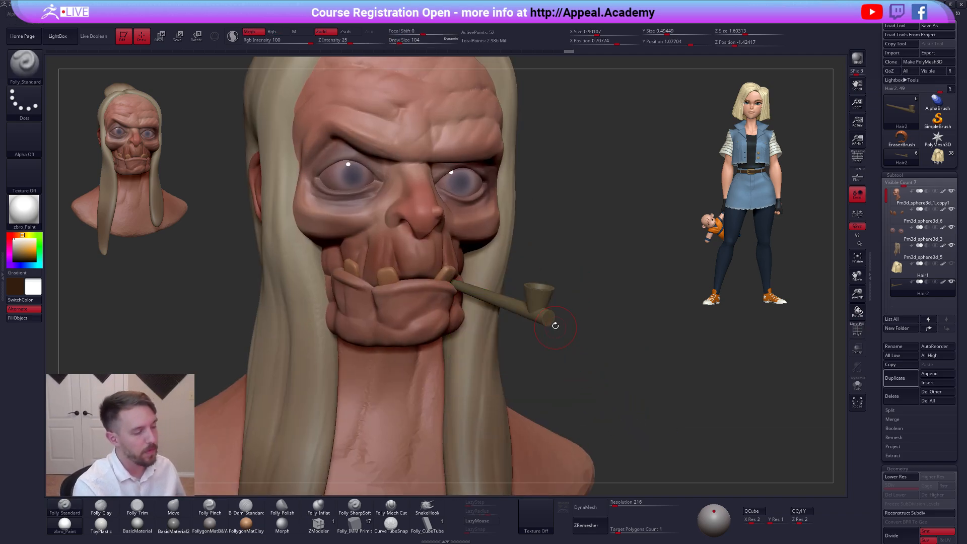
key(alt+s)
ctrl+right_drag(554, 326, 588, 355)
key(shift+d)
Choose the ZModeler brush and set its edge action to Bevel with EdgeLoop Complete
click(318, 524)
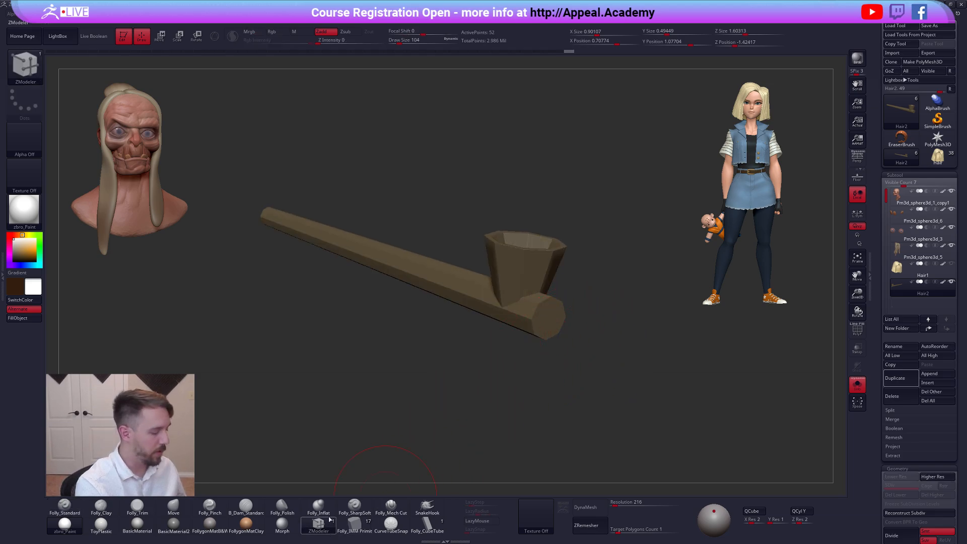
ctrl+right_drag(553, 327, 526, 315)
key(space)
click(491, 323)
click(484, 396)
Try to bevel the edge loop around the stem's bowl end, checking it in the smoothed preview
drag(524, 308, 532, 293)
key(d)
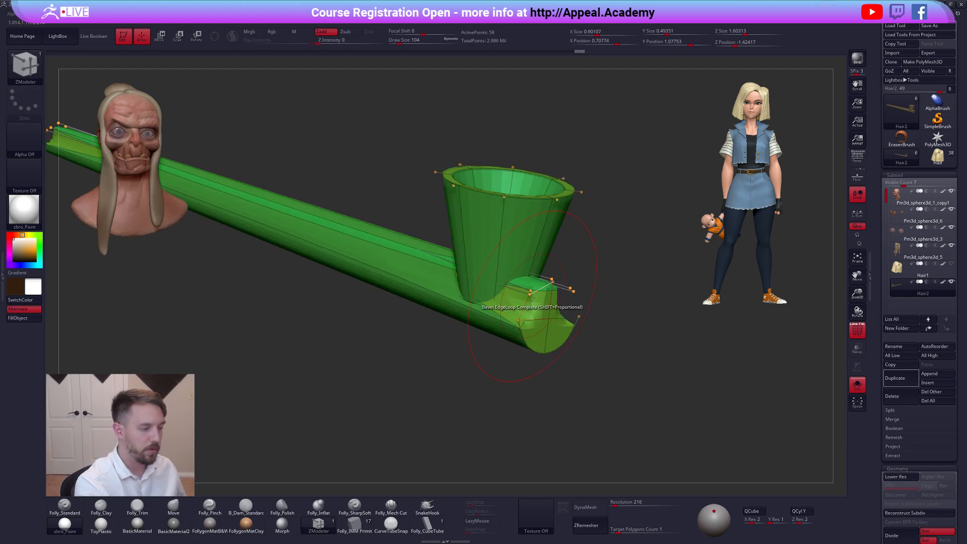
key(shift+d)
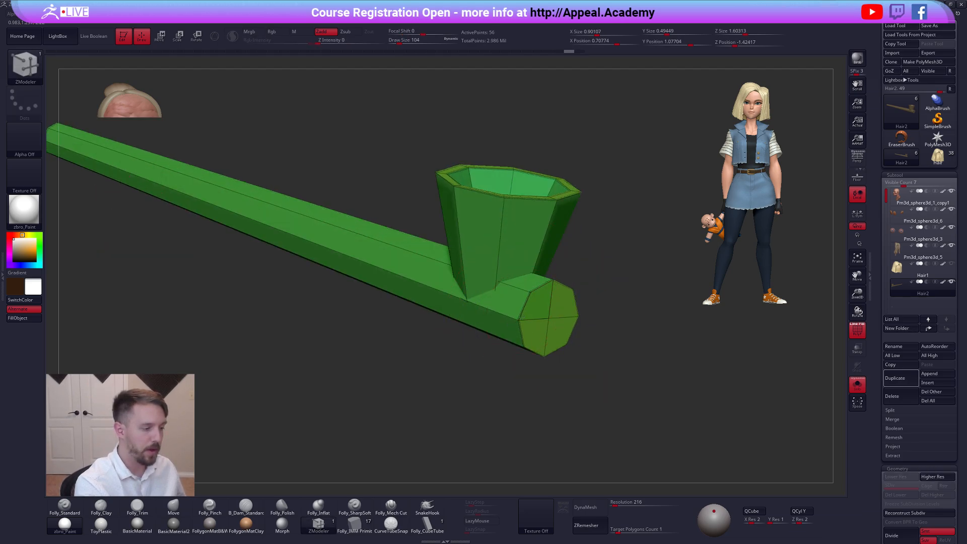
key(ctrl+z)
key(d)
drag(520, 323, 524, 326)
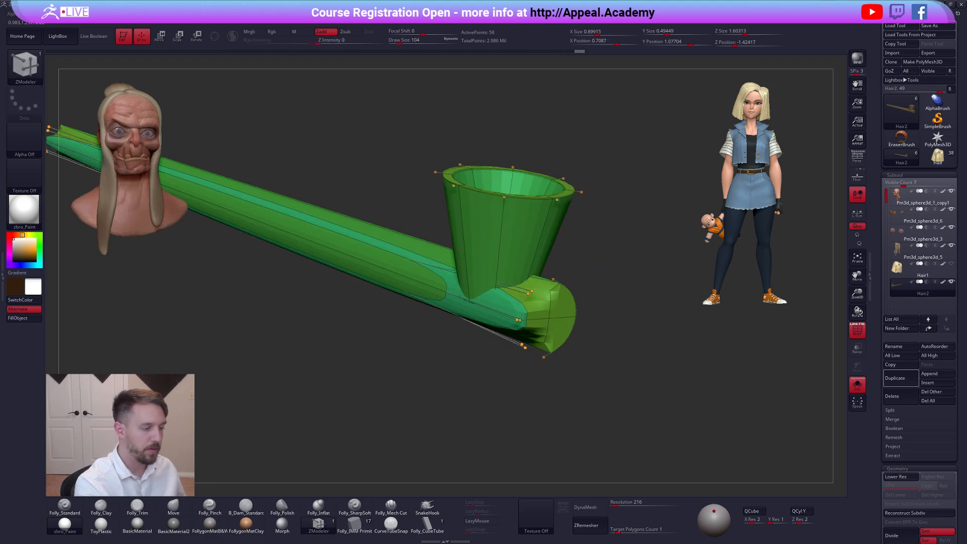
key(ctrl+z)
key(shift+d)
Set the draw size to 12 and retry the edge loop bevel on the stem's bowl end
key(space)
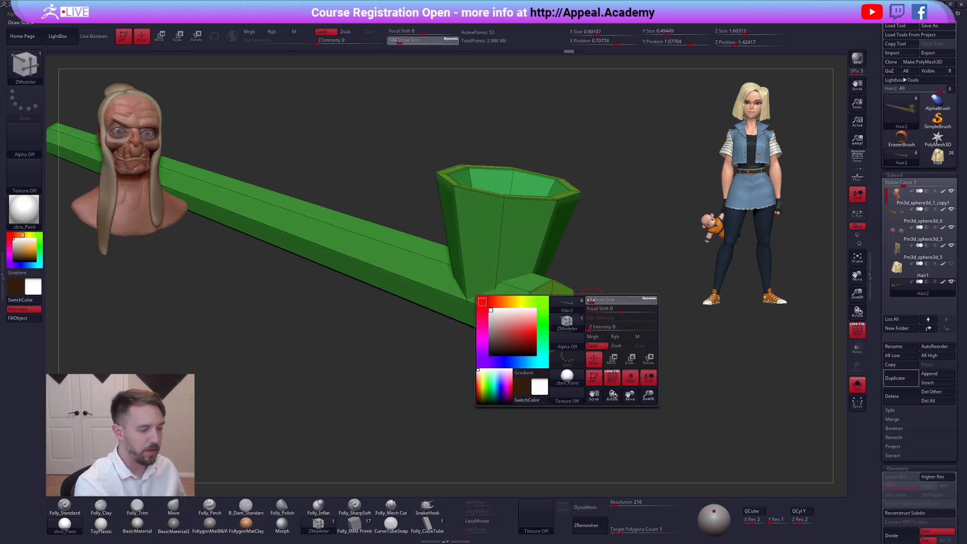
mouse_move(579, 315)
mouse_down()
mouse_move(543, 311)
mouse_move(532, 328)
mouse_up()
key(d)
key(ctrl+z)
key(ctrl+z)
key(shift+d)
alt+right_drag(542, 331, 546, 383)
drag(544, 354, 548, 352)
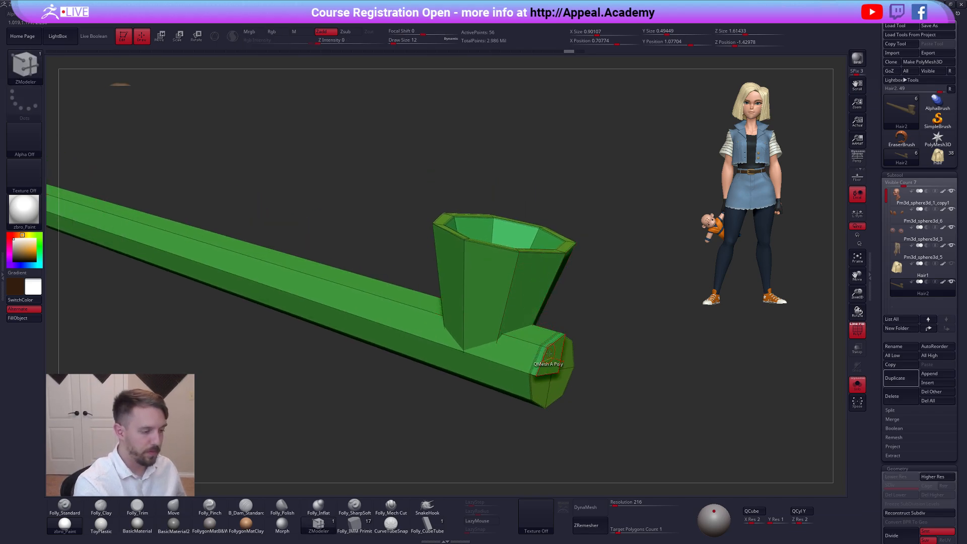
key(ctrl+z)
Bevel the edge loop around the stem's end cap to add narrow supporting rings, comparing it with and without smoothing
key(d)
mouse_move(553, 368)
right_down()
mouse_move(565, 381)
mouse_move(562, 337)
mouse_move(552, 357)
mouse_move(559, 355)
right_up()
ctrl+shift+right_click(566, 347)
ctrl+shift+drag(549, 431, 536, 432)
mouse_move(576, 393)
right_down()
mouse_move(533, 384)
mouse_move(528, 318)
right_up()
key(shift+d)
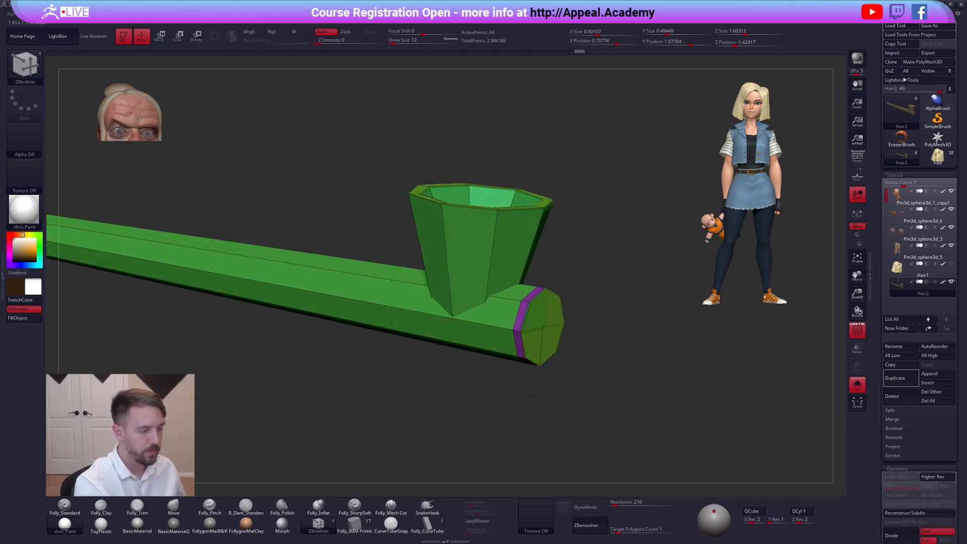
key(ctrl+z)
key(ctrl+z)
key(ctrl+shift+z)
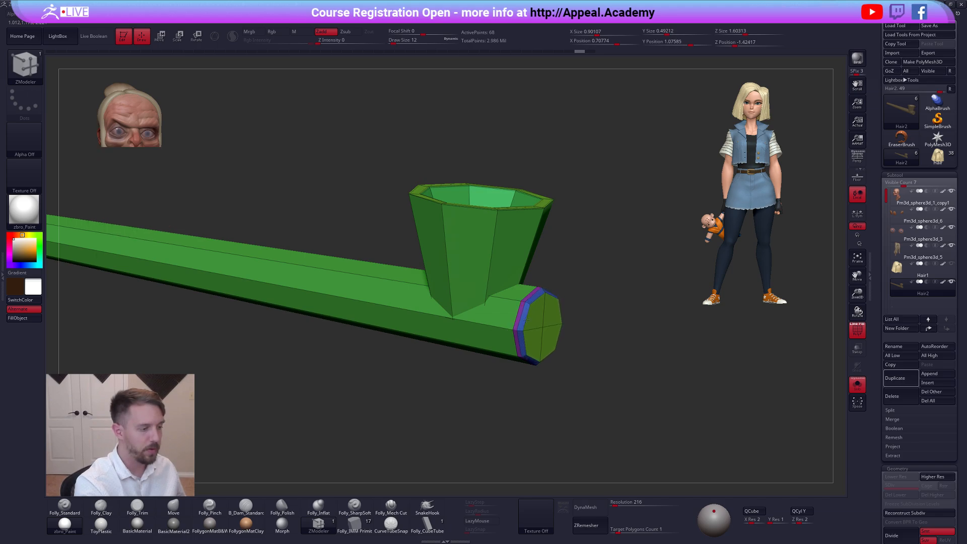
With ZModeler's Delete action, remove the extra edge loop behind the beveled rim at the stem's end
right_drag(526, 318, 526, 295)
key(space)
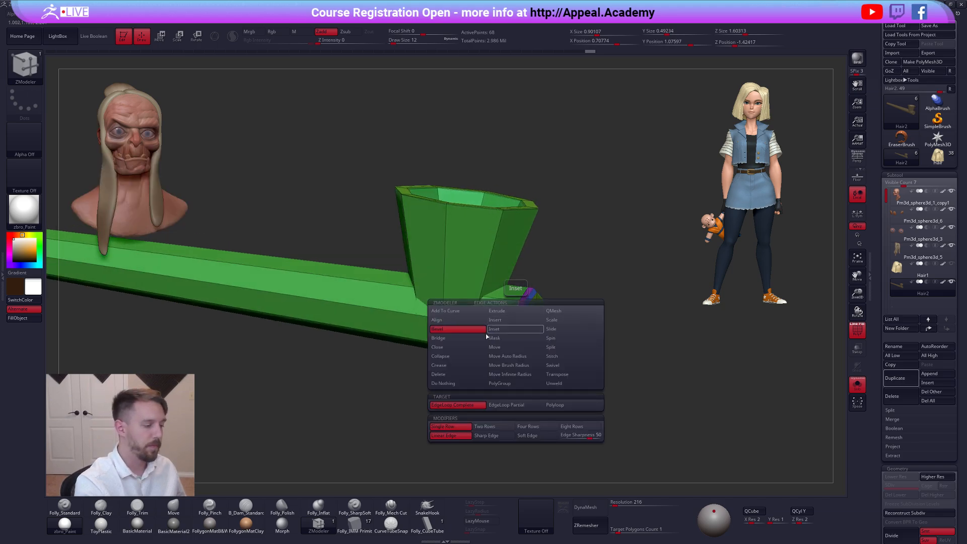
click(473, 378)
click(504, 406)
ctrl+right_drag(516, 299, 515, 319)
click(515, 319)
ctrl+right_drag(505, 387, 531, 356)
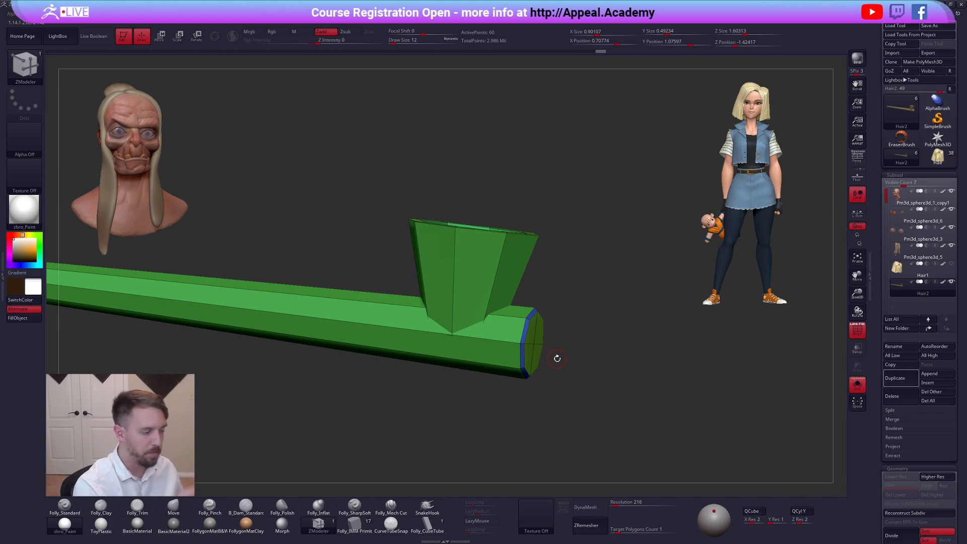
Bevel the outer and inner edge loops of the pipe bowl's rim, checking the bowl in the smoothed preview
alt+right_drag(603, 359, 638, 387)
right_drag(584, 296, 567, 462)
key(shift+d)
right_drag(582, 428, 618, 376)
alt+right_drag(618, 375, 619, 414)
key(space)
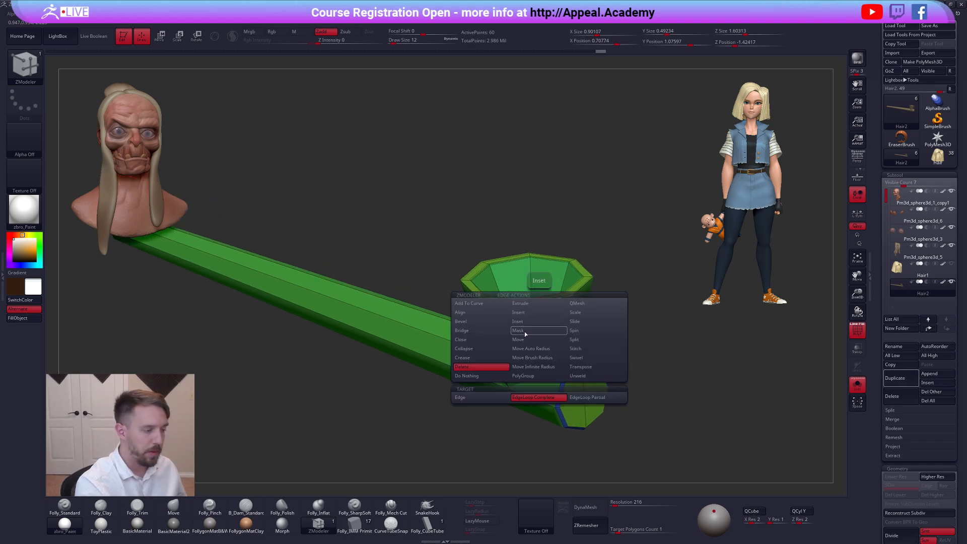
click(492, 357)
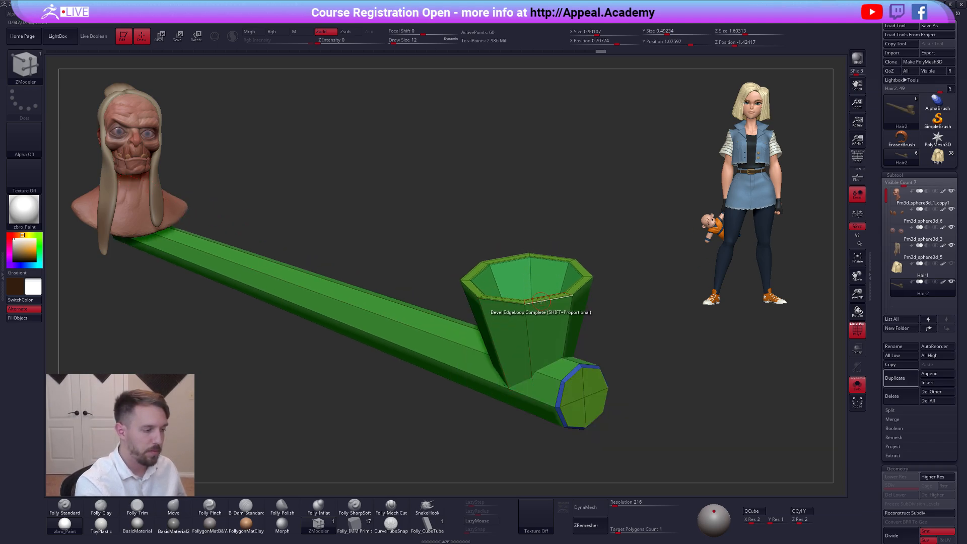
drag(542, 303, 542, 308)
right_drag(542, 309, 543, 342)
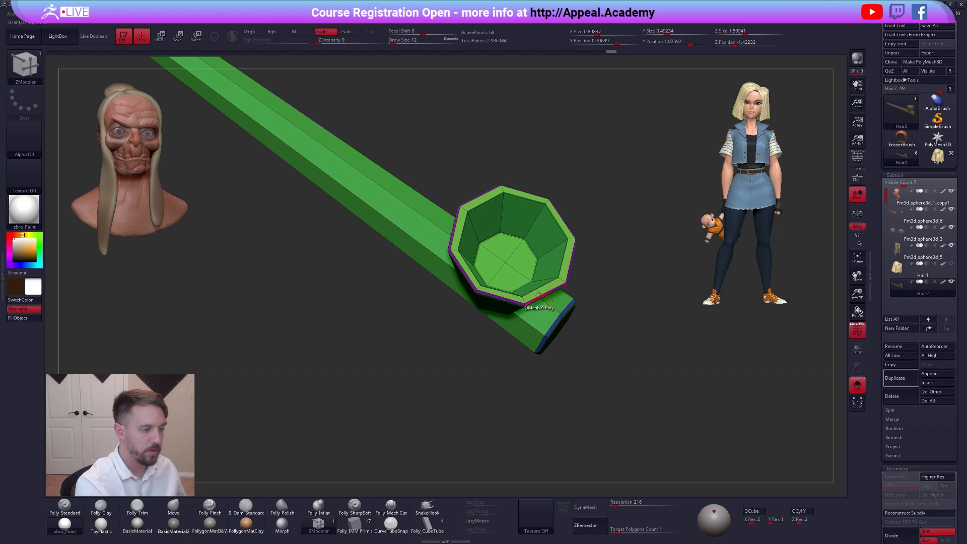
drag(541, 288, 541, 297)
right_drag(541, 297, 536, 268)
key(d)
key(shift+d)
Crease the complete edge loop on the bowl's rim with ZModeler and subdivide the pipe, comparing it with its lowest level
key(space)
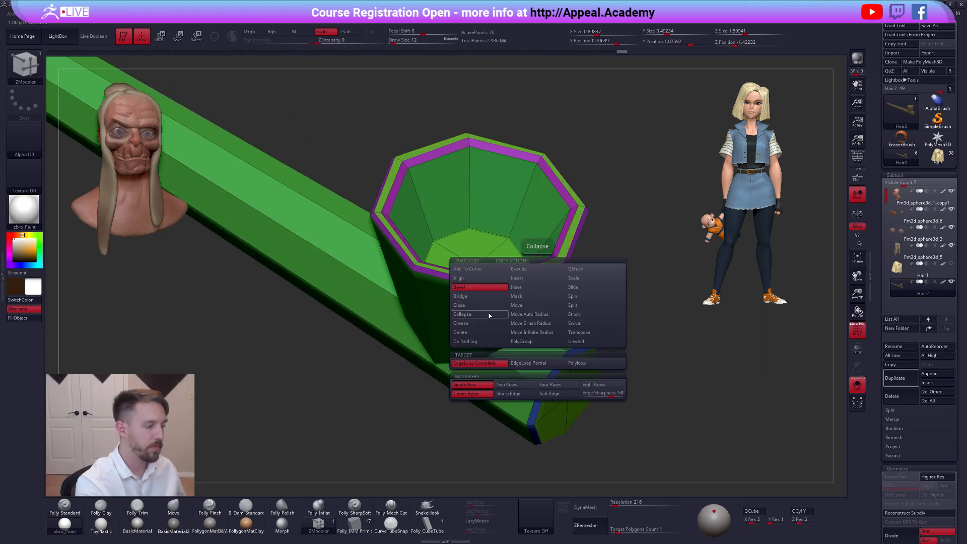
click(460, 323)
click(474, 363)
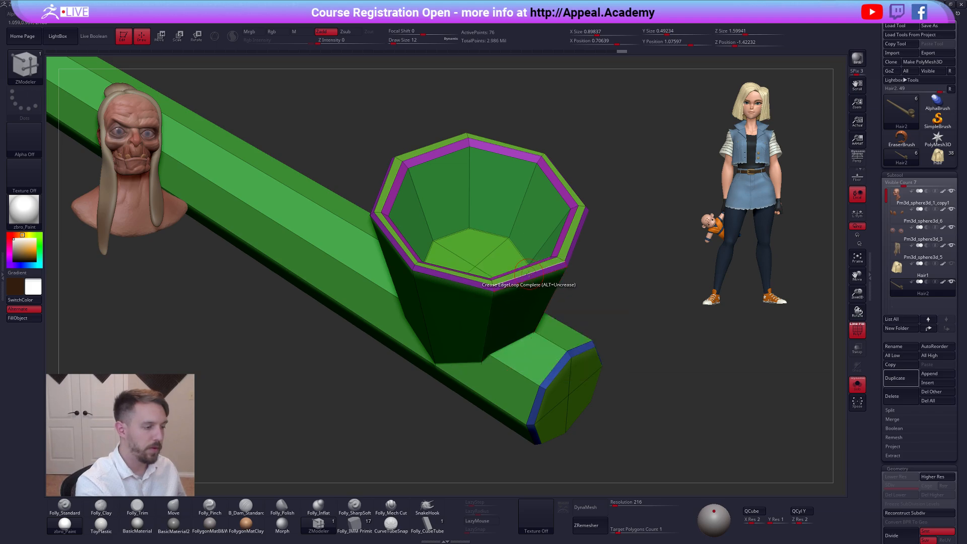
click(528, 273)
key(shift+f)
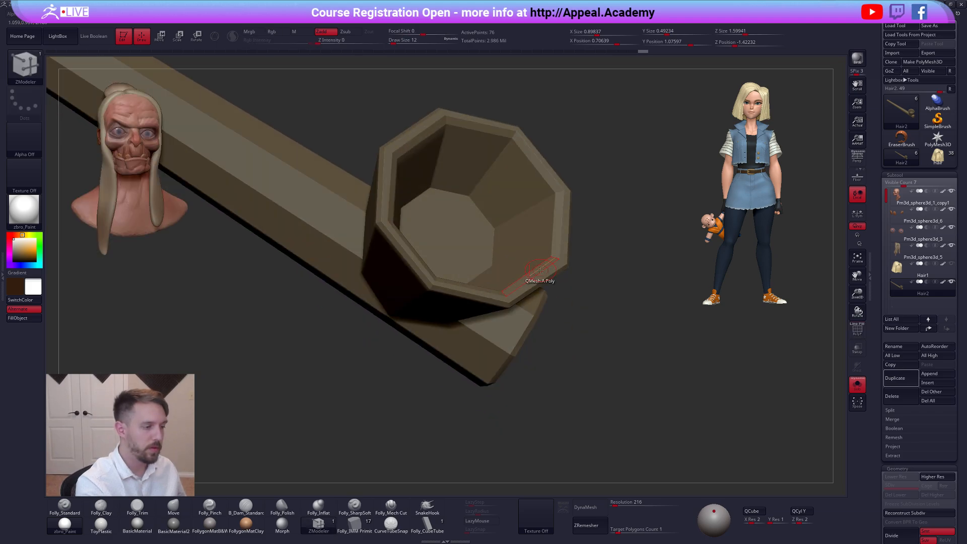
key(ctrl+d)
drag(541, 373, 580, 358)
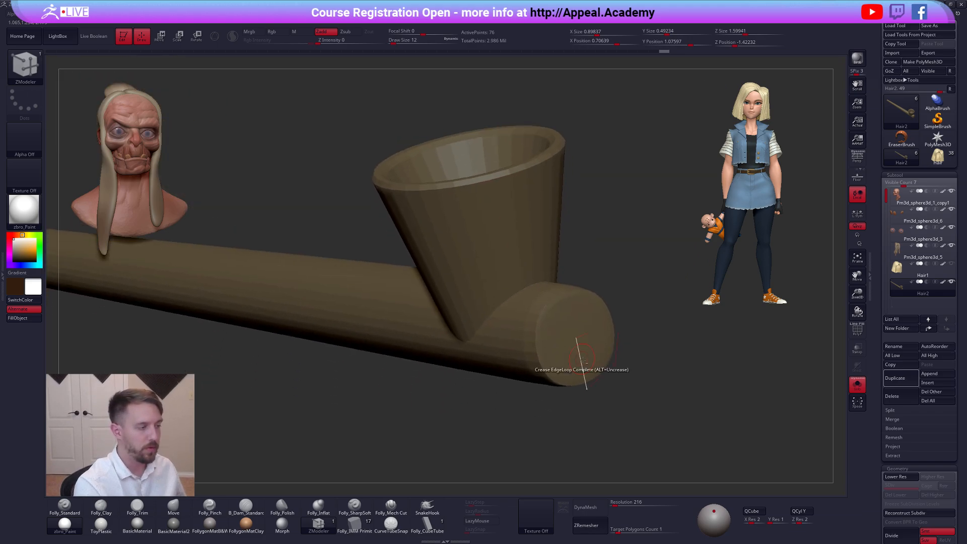
key(shift+d)
key(shift+f)
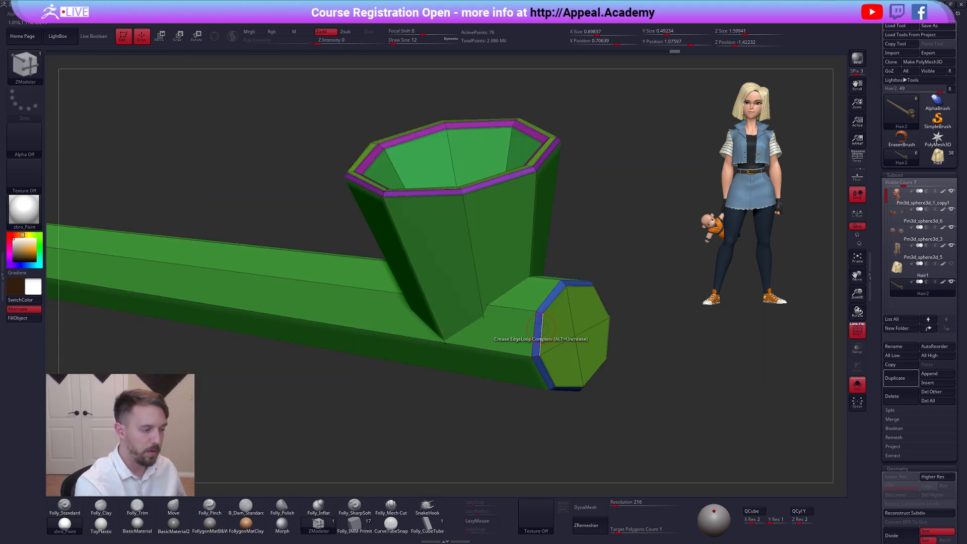
key(d)
key(shift+f)
Bring back the full bust, select the head, set the Move brush to size 215 and mask the lower jaw
key(f)
mouse_move(656, 451)
mouse_down()
mouse_move(686, 439)
mouse_move(639, 470)
mouse_move(551, 351)
mouse_move(597, 407)
mouse_move(604, 369)
mouse_move(595, 367)
mouse_move(601, 403)
mouse_move(602, 391)
mouse_move(636, 449)
mouse_move(646, 421)
mouse_move(634, 422)
mouse_up()
key(alt+s)
key(b)
key(m)
key(v)
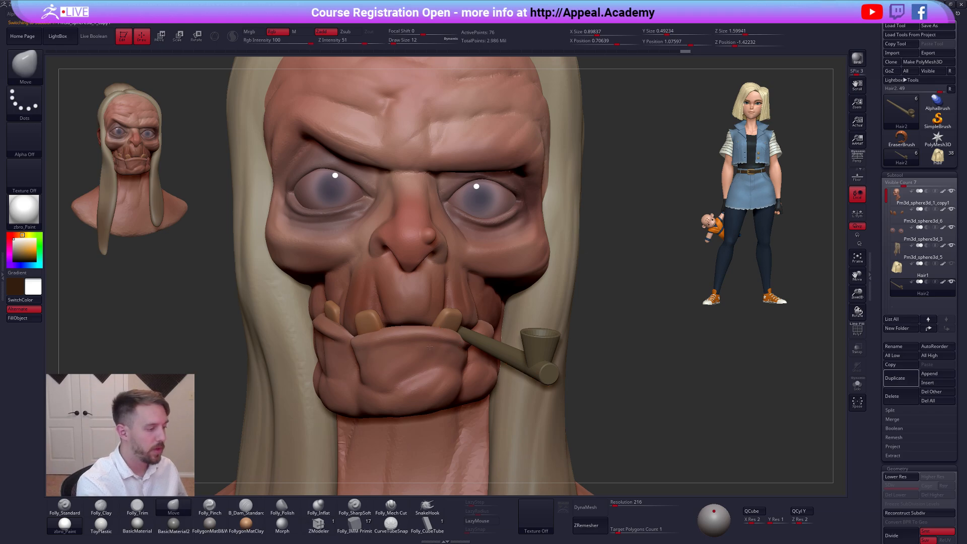
alt+click(430, 349)
key(space)
click(412, 320)
drag(407, 325, 407, 349)
key(ctrl+z)
key(w)
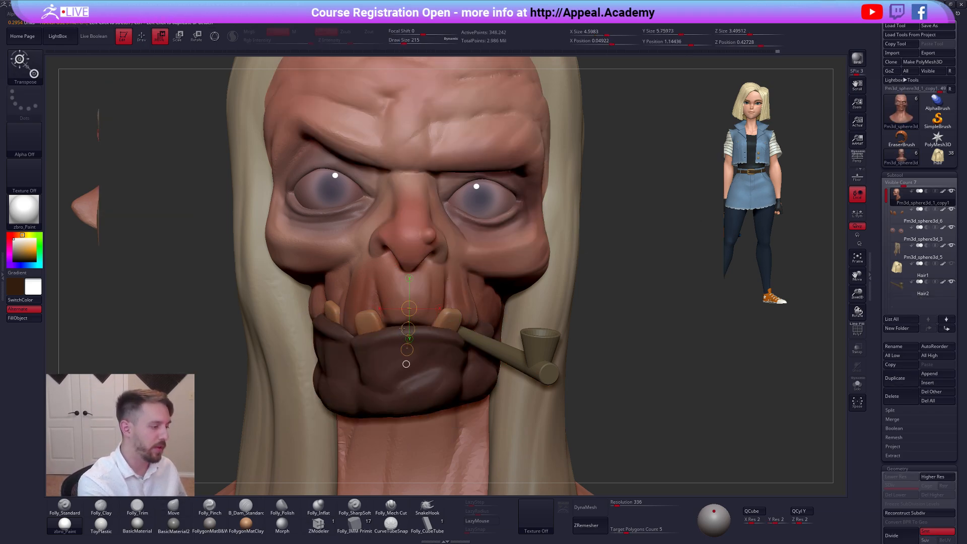
Adjust the mouth area around the pipe with the Move brush and clear the jaw mask
key(q)
drag(416, 364, 415, 366)
mouse_move(416, 364)
right_down()
mouse_move(416, 428)
mouse_move(406, 355)
right_up()
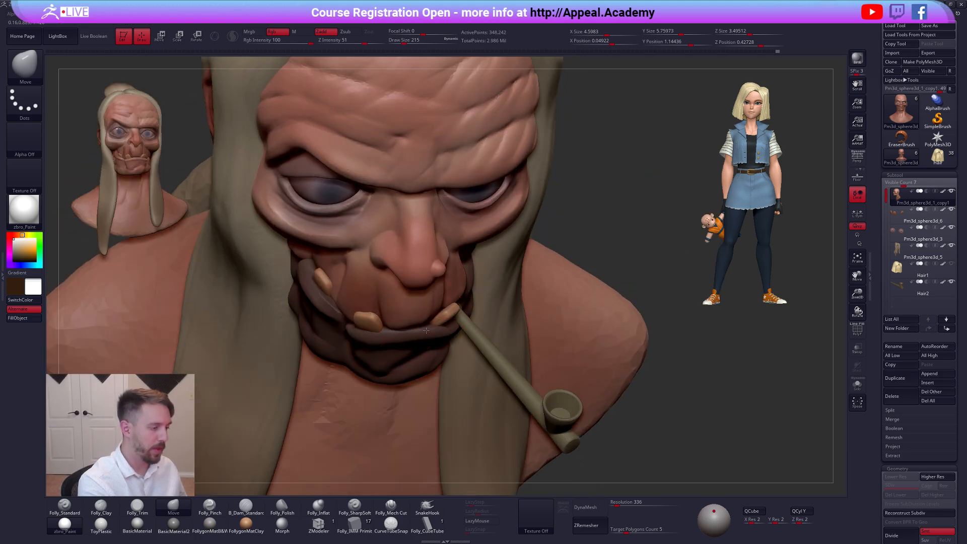
right_drag(428, 307, 453, 251)
ctrl+drag(662, 270, 599, 328)
Select the pipe subtool Hair2, raise it to subdivision level 5 and isolate it, viewed into the bowl
key(space)
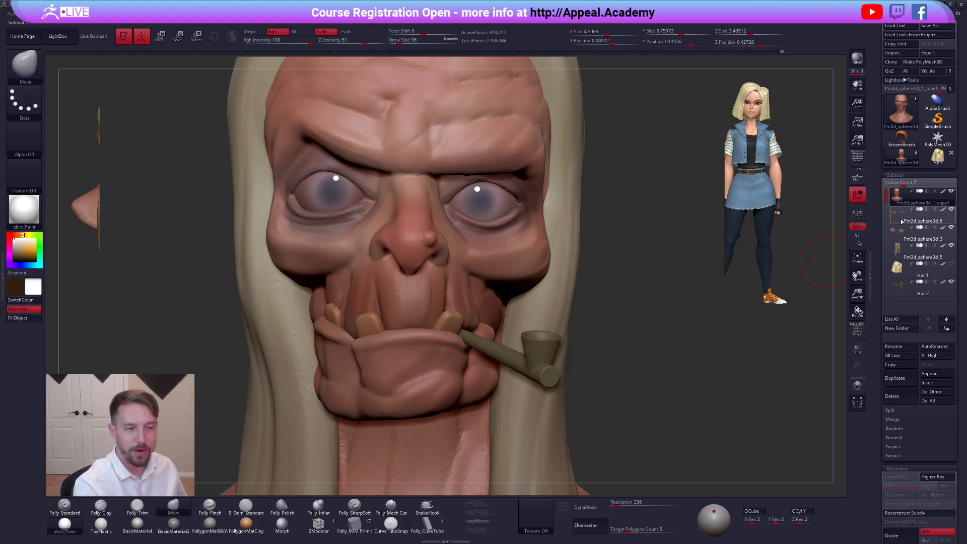
click(906, 290)
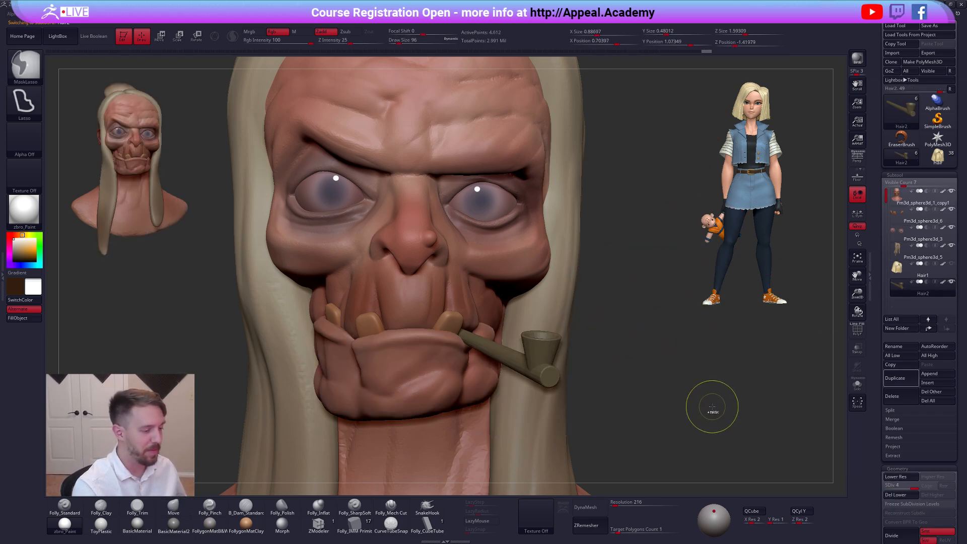
key(d)
key(ctrl+shift+s)
drag(609, 384, 439, 489)
Sample the orange of the pipe's embers from the painted reference and hide the reference again
key(shift+z)
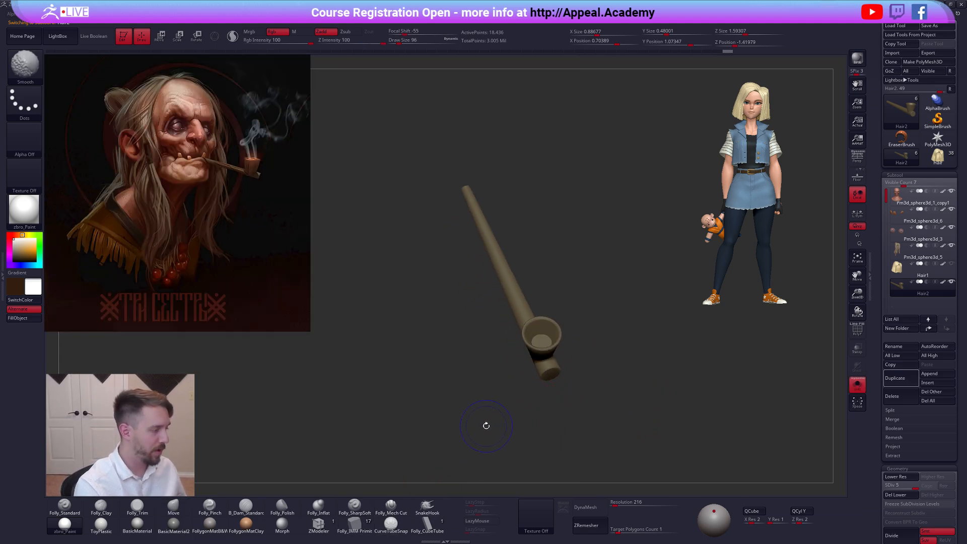
key(z)
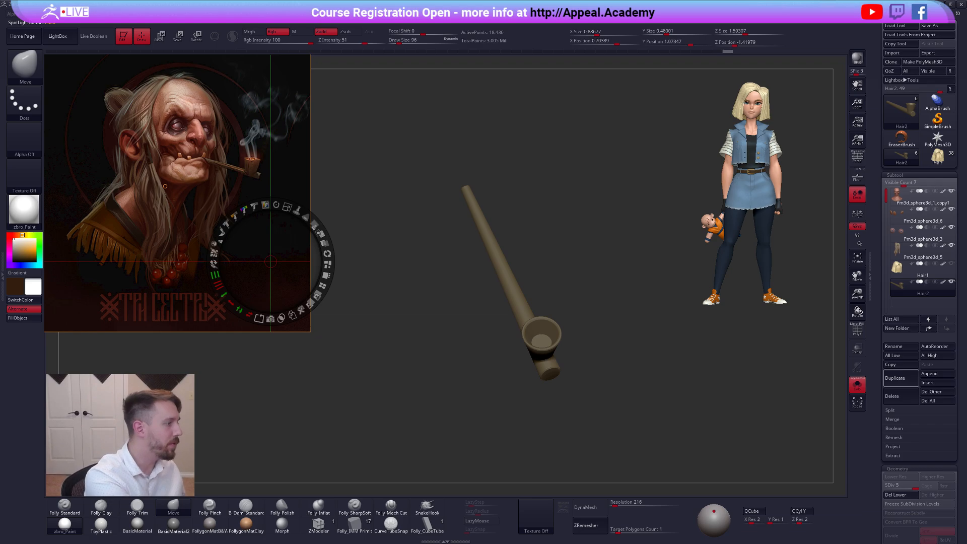
key(c)
key(z)
key(shift+z)
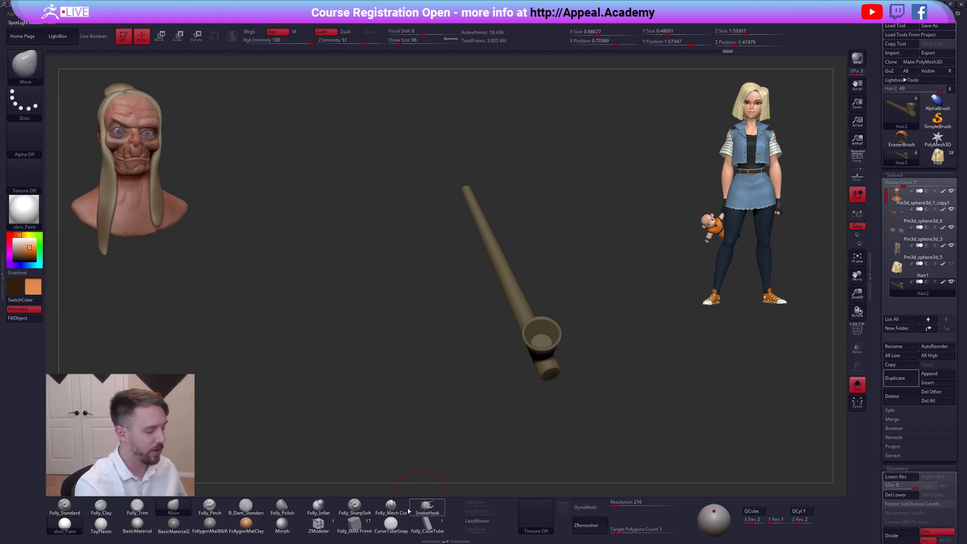
key(shift+z)
key(shift+z)
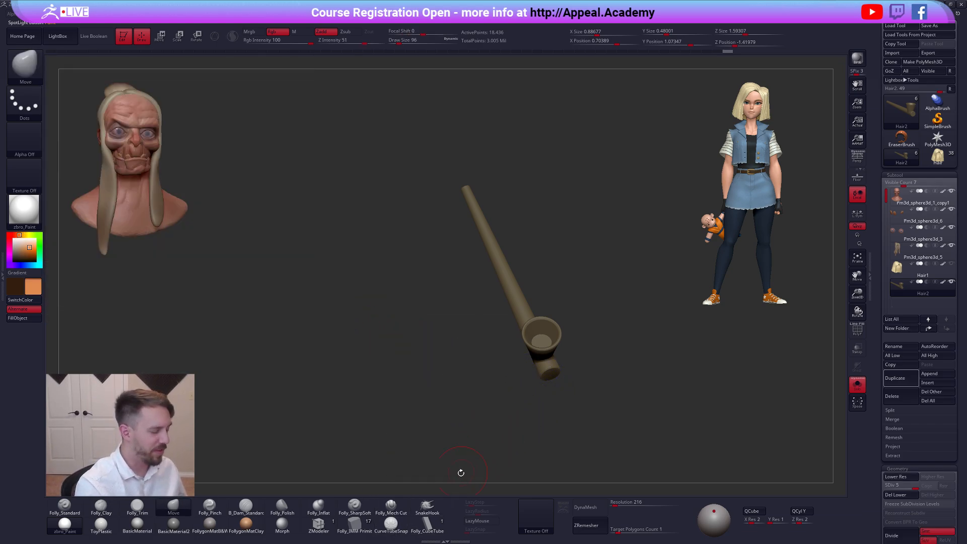
Choose the sphere from the Folly IMM primitives insert brush and set the draw size to 25
click(354, 526)
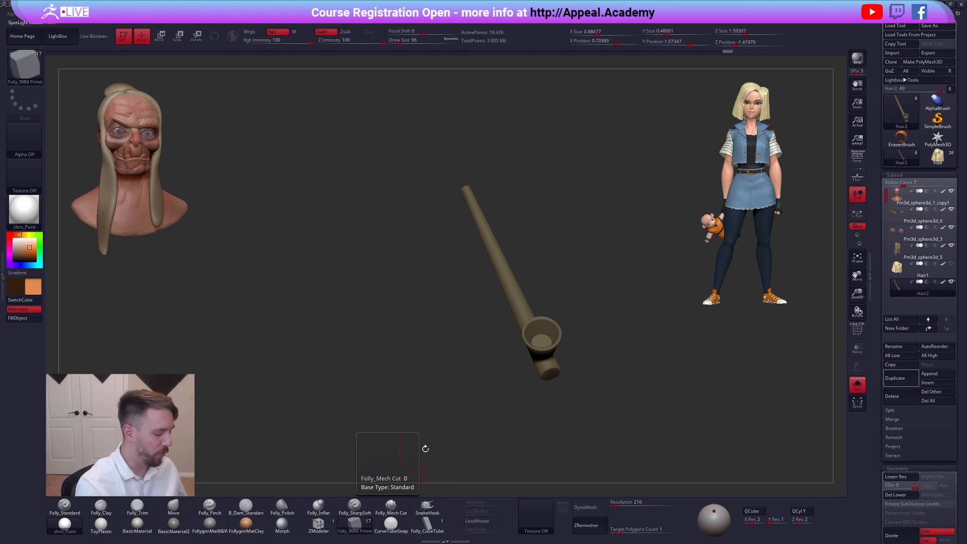
key(m)
click(695, 418)
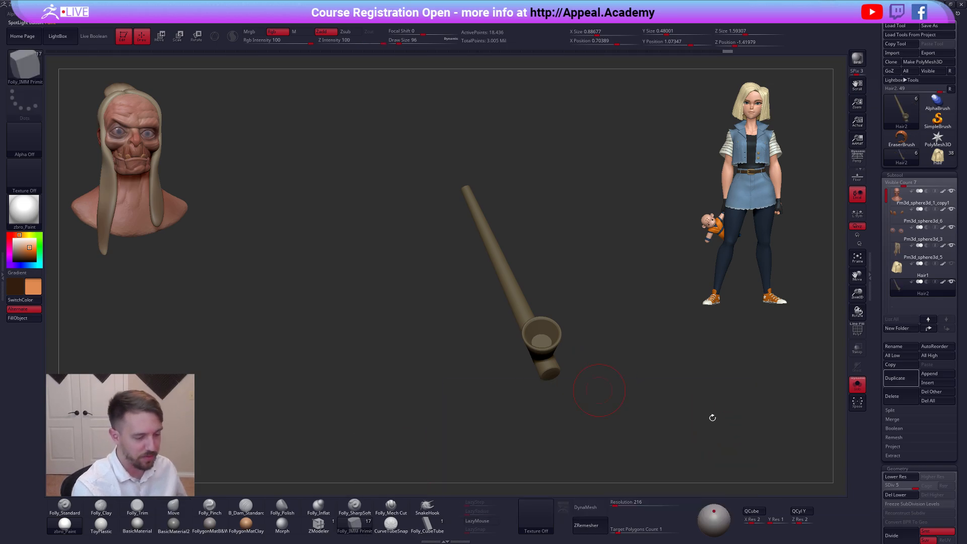
ctrl+right_drag(495, 315, 501, 345)
key(space)
click(549, 333)
Duplicate the pipe subtool and delete the copy's lower subdivision levels so that meshes can be inserted
mouse_move(546, 315)
right_down()
mouse_move(547, 341)
mouse_move(537, 343)
right_up()
click(546, 313)
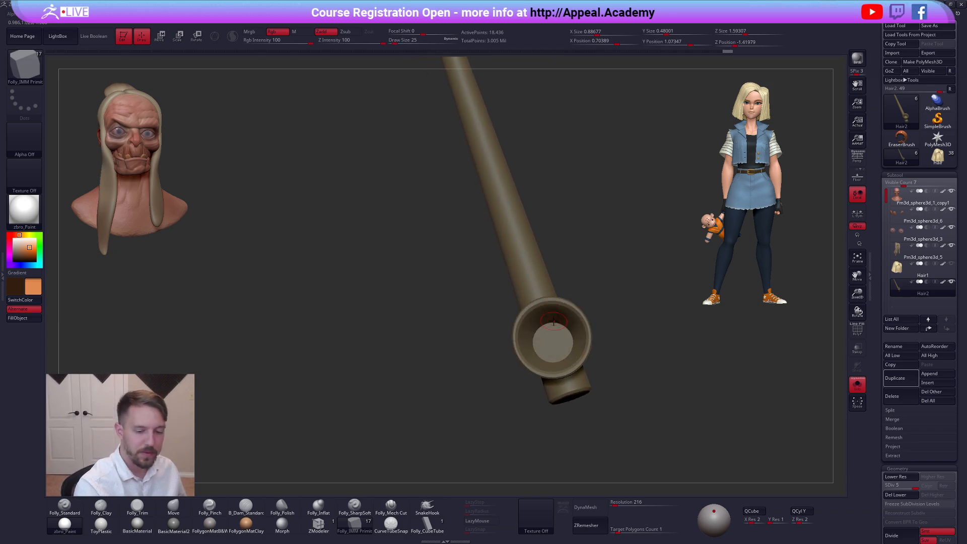
click(887, 494)
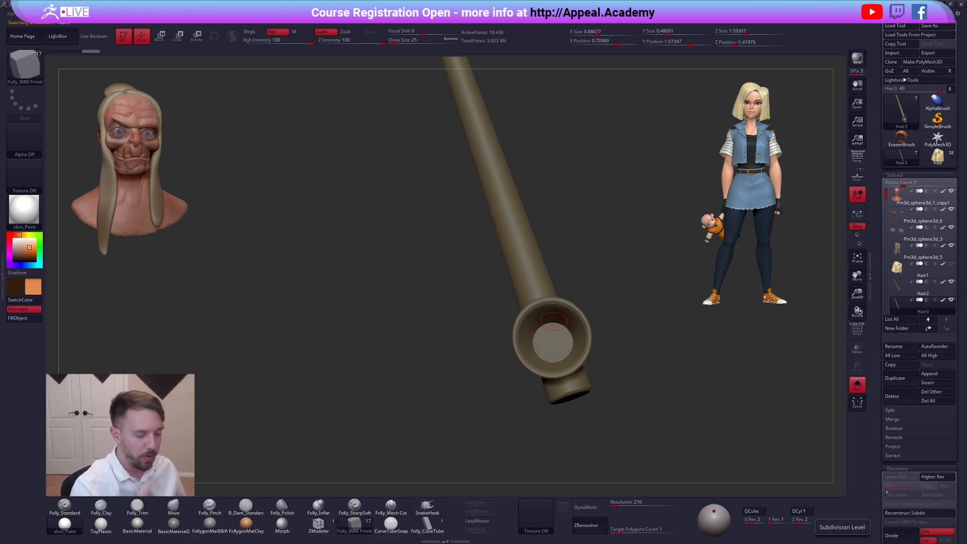
Fill the pipe's bowl with overlapping orange spheres of varying sizes to form a heap of embers
drag(545, 321, 540, 326)
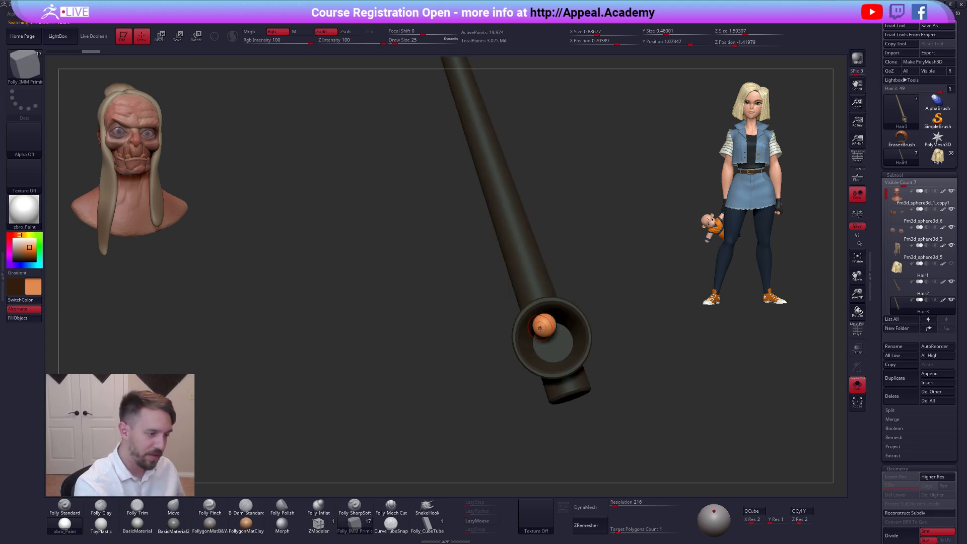
key(alt+s)
drag(527, 352, 572, 371)
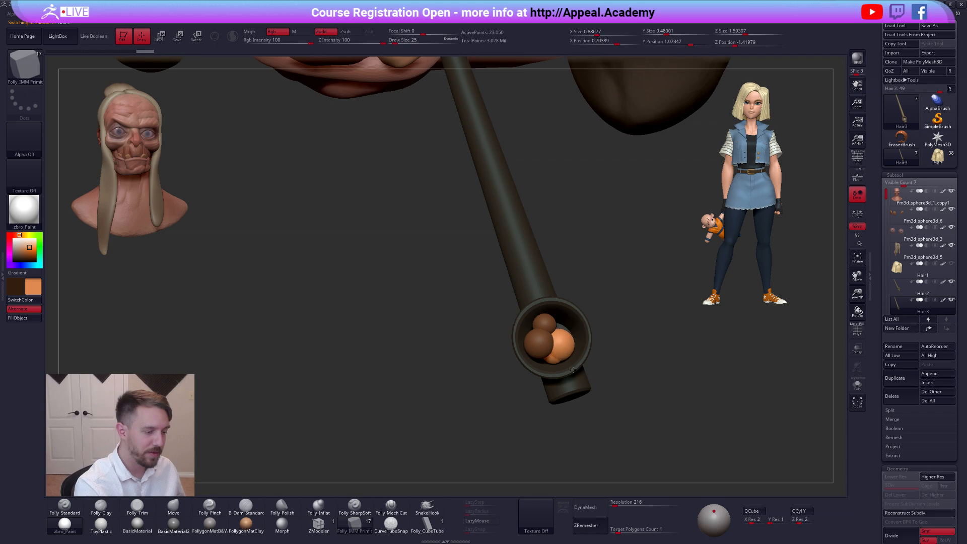
drag(566, 334, 540, 332)
mouse_move(546, 371)
right_down()
mouse_move(531, 358)
mouse_move(539, 347)
mouse_move(552, 362)
right_up()
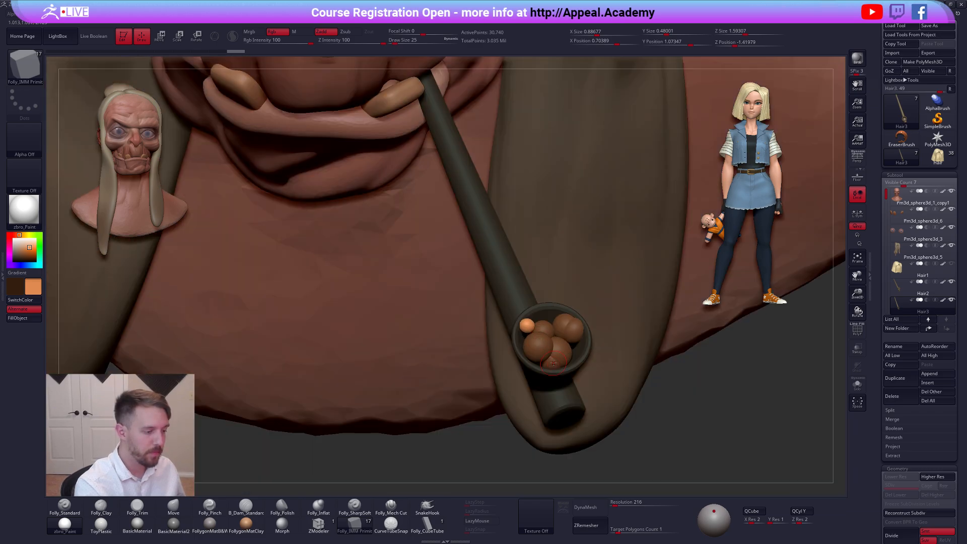
drag(554, 361, 573, 353)
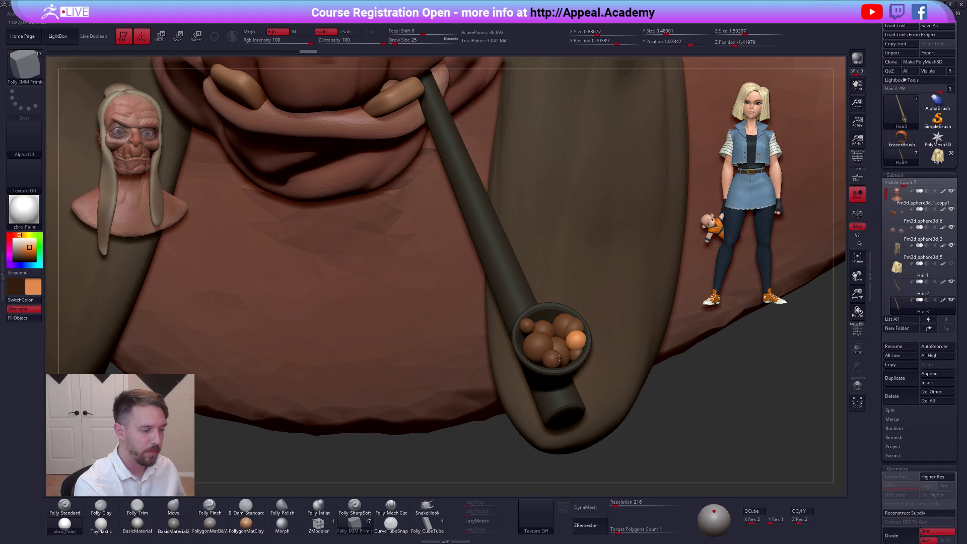
right_drag(559, 357, 555, 333)
mouse_move(548, 320)
mouse_down()
mouse_move(540, 333)
mouse_move(559, 355)
mouse_up()
right_drag(558, 361, 576, 315)
Isolate the pipe copy with its embers, switch to the Move brush and clear the mask
key(alt+s)
key(b)
key(m)
key(v)
ctrl+drag(613, 364, 609, 360)
key(space)
click(615, 505)
text(8)
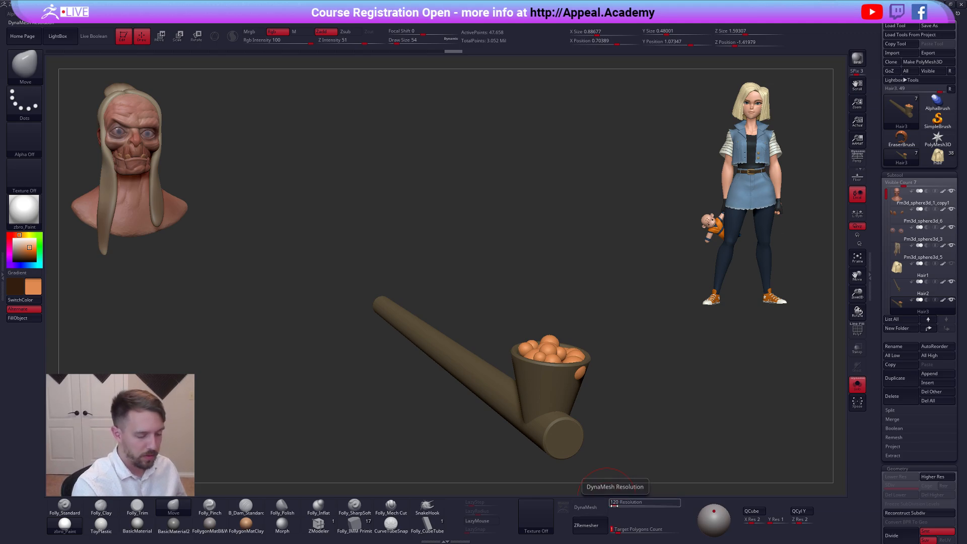
click(606, 510)
key(ctrl+z)
Show the polyframe and assign Auto Groups so each sphere and pipe part gets its own polygroup
key(shift+f)
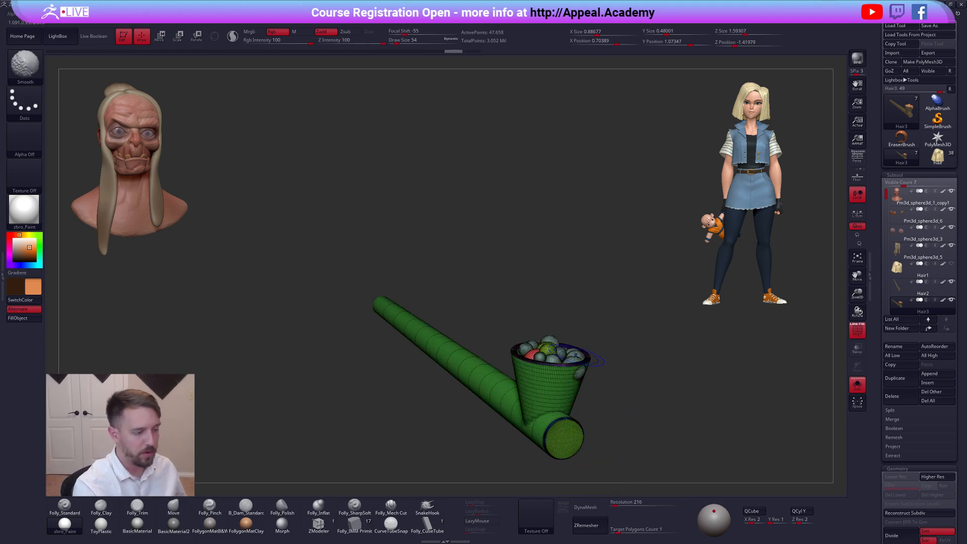
key(ctrl+space)
click(589, 372)
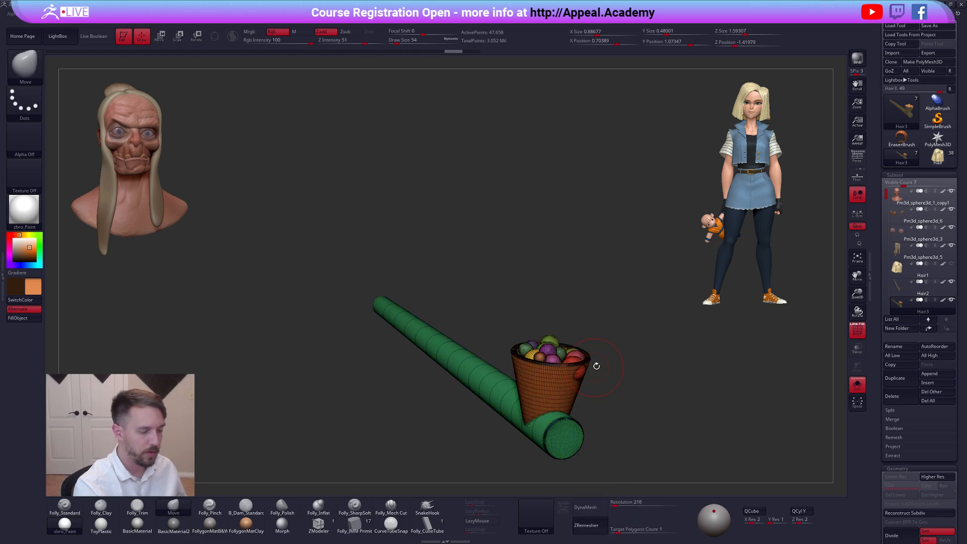
Hide the bowl and stem polygroups of the pipe copy and delete the hidden geometry, keeping only the embers
ctrl+shift+click(568, 390)
key(ctrl+space)
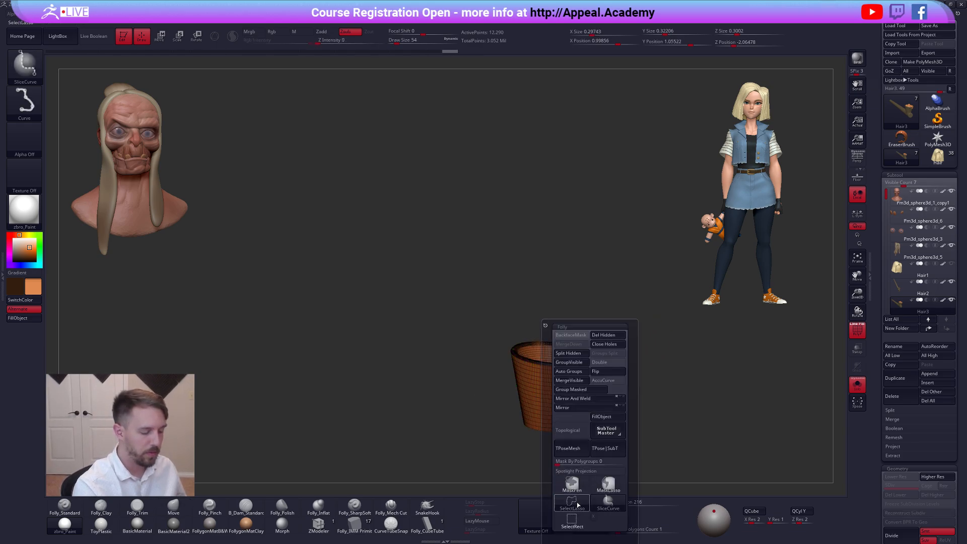
click(573, 503)
ctrl+shift+drag(697, 370, 719, 379)
ctrl+shift+click(571, 430)
key(ctrl+space)
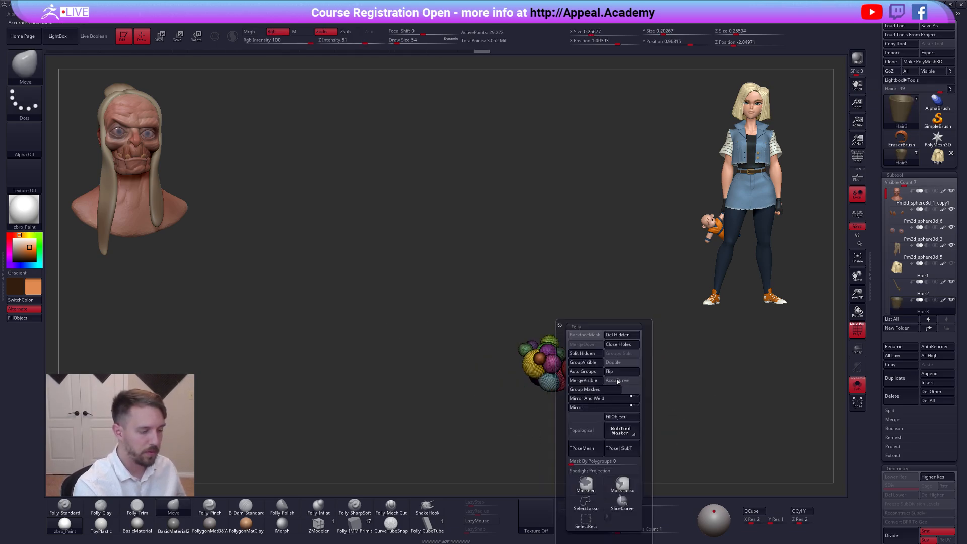
click(622, 338)
Merge the ember spheres with DynaMesh at resolution 216 and check them in the pipe beside the bust
key(alt+s)
click(597, 508)
key(shift+f)
key(alt+s)
key(alt+s)
right_drag(569, 381, 433, 376)
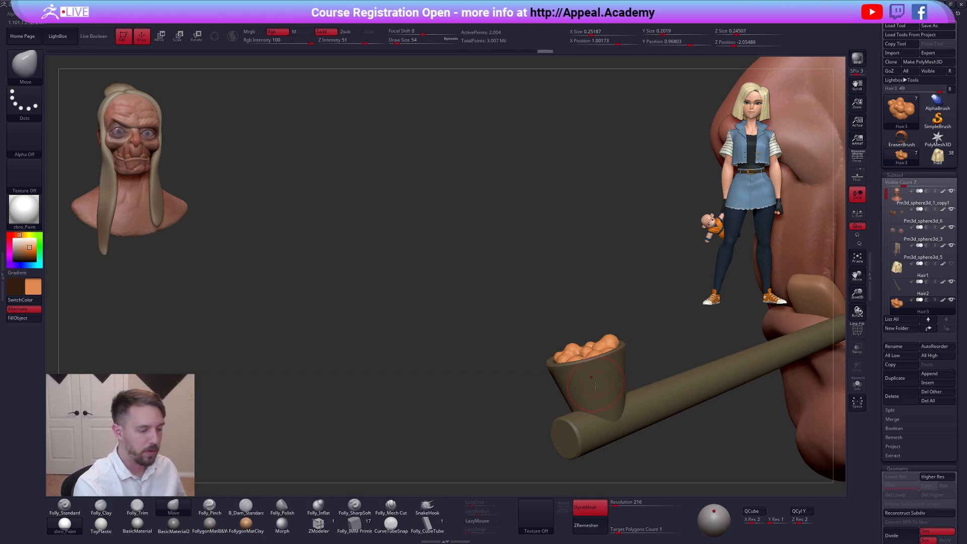
right_drag(595, 385, 634, 364)
Switch to the Folly_Standard brush and try the Reflect3 and GelShaderA materials on the embers
key(1)
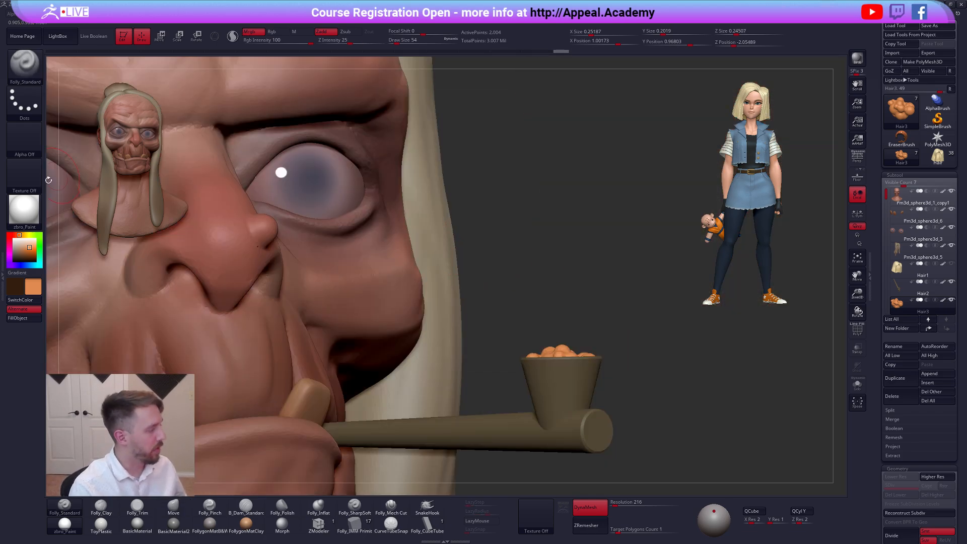
click(24, 209)
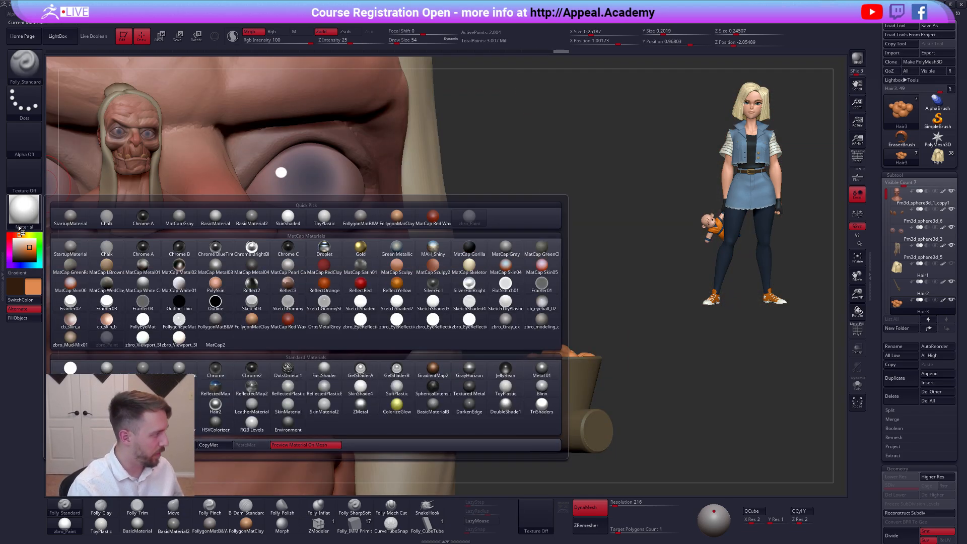
mouse_move(325, 302)
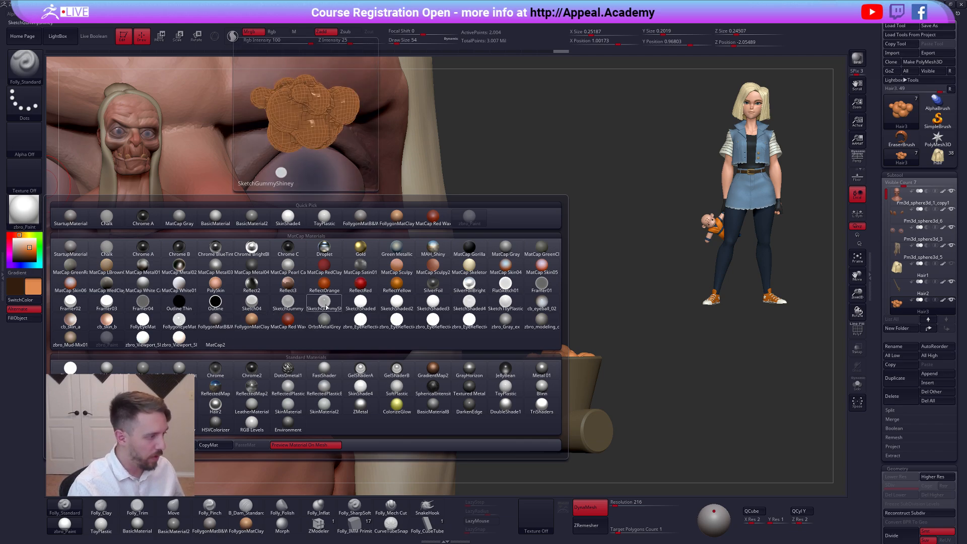
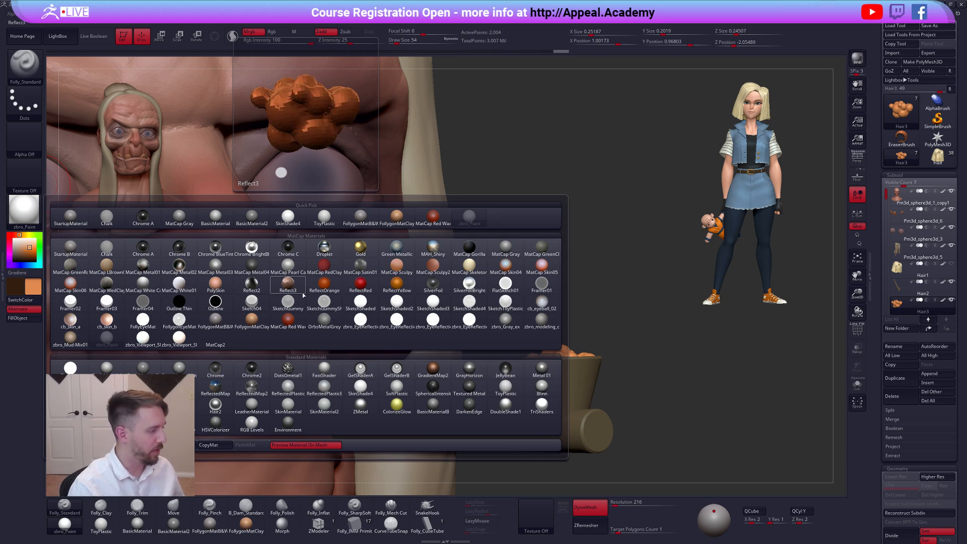
click(287, 286)
mouse_move(630, 334)
mouse_down()
mouse_move(629, 346)
mouse_move(613, 325)
mouse_up()
click(30, 210)
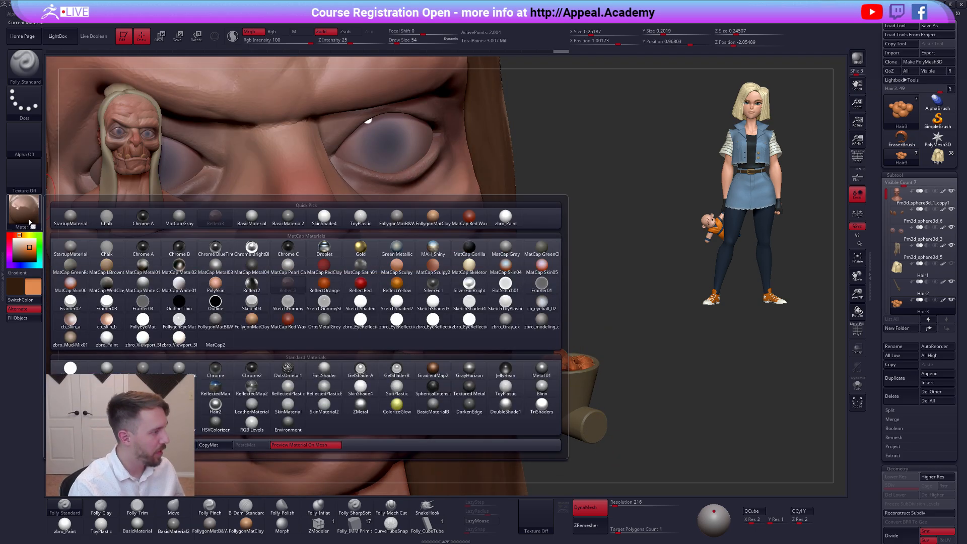
mouse_move(442, 275)
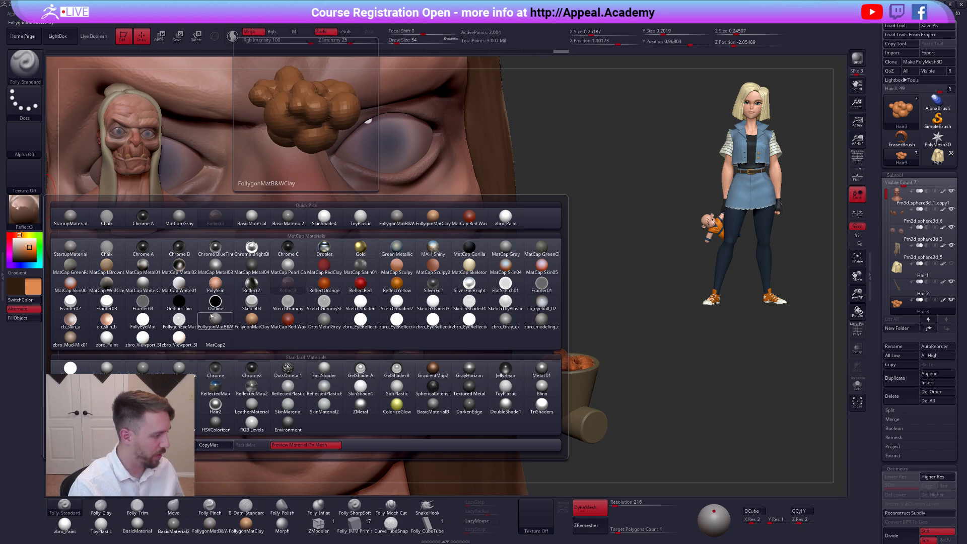
click(354, 369)
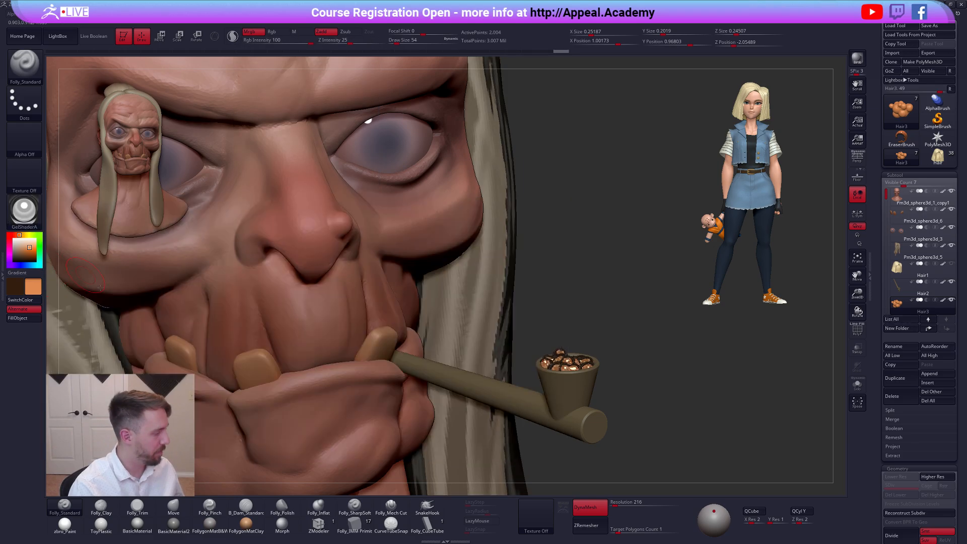
Try the FollygonEyeMat and Reflect2 materials on the embers and view the result on the whole bust
click(28, 211)
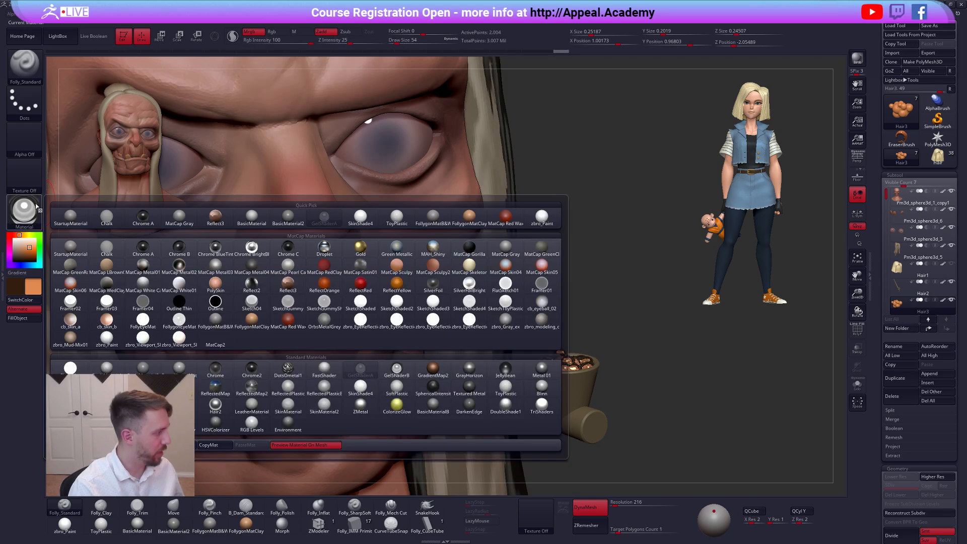
click(177, 321)
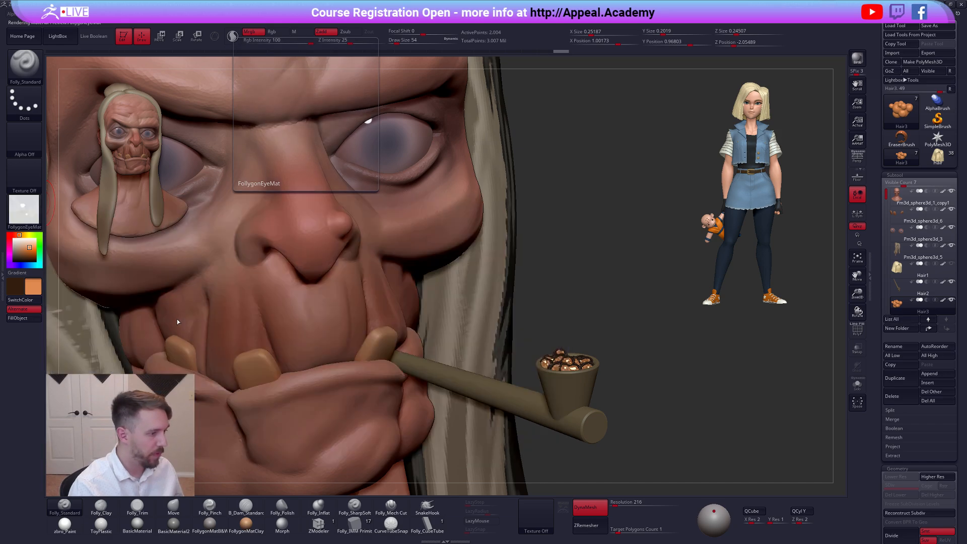
click(24, 209)
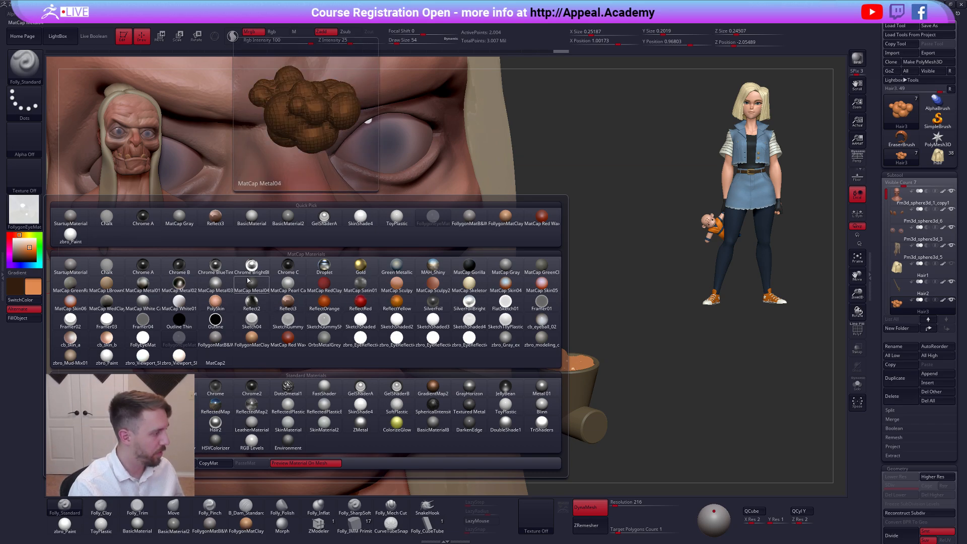
click(260, 308)
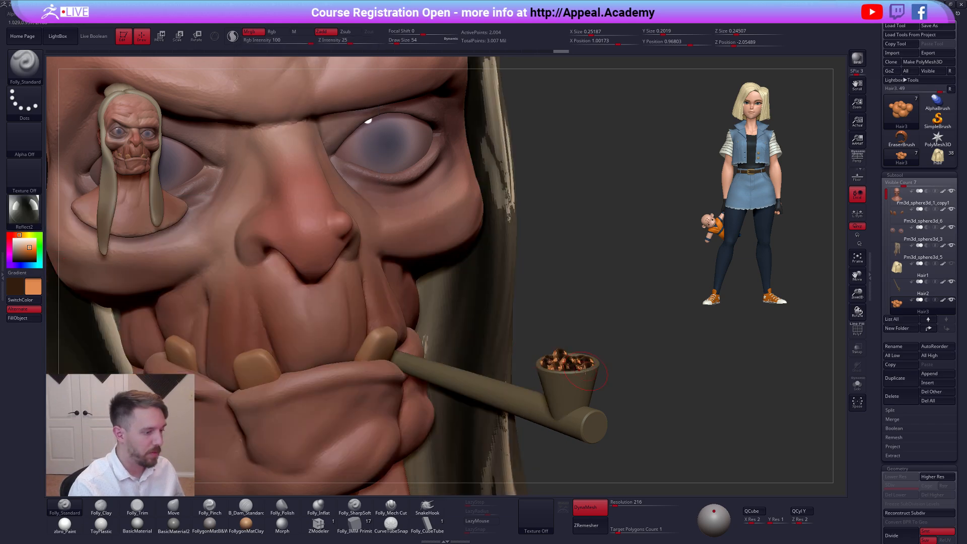
ctrl+right_drag(577, 372, 480, 279)
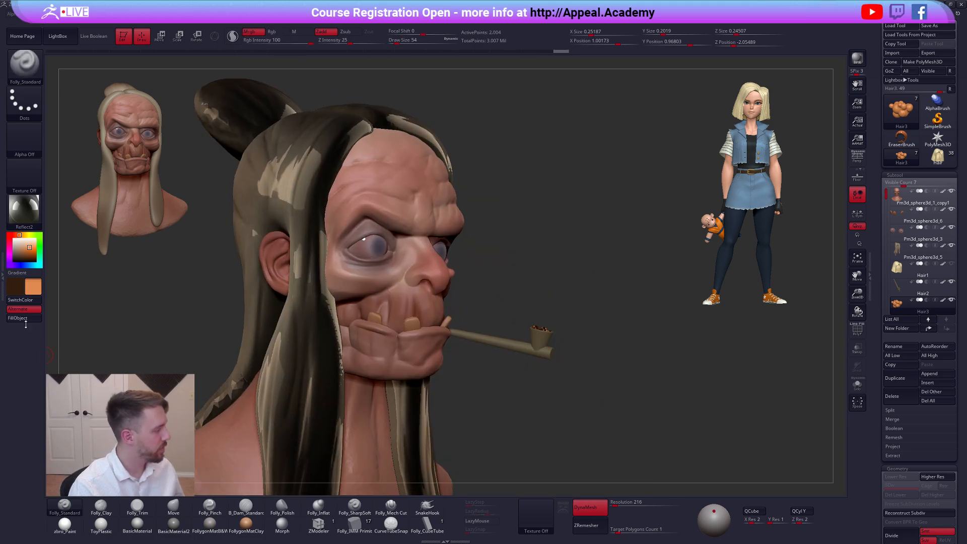
Fill the hair subtool with the zbro_Paint material in material-only mode, so its colour is not overwritten
click(22, 220)
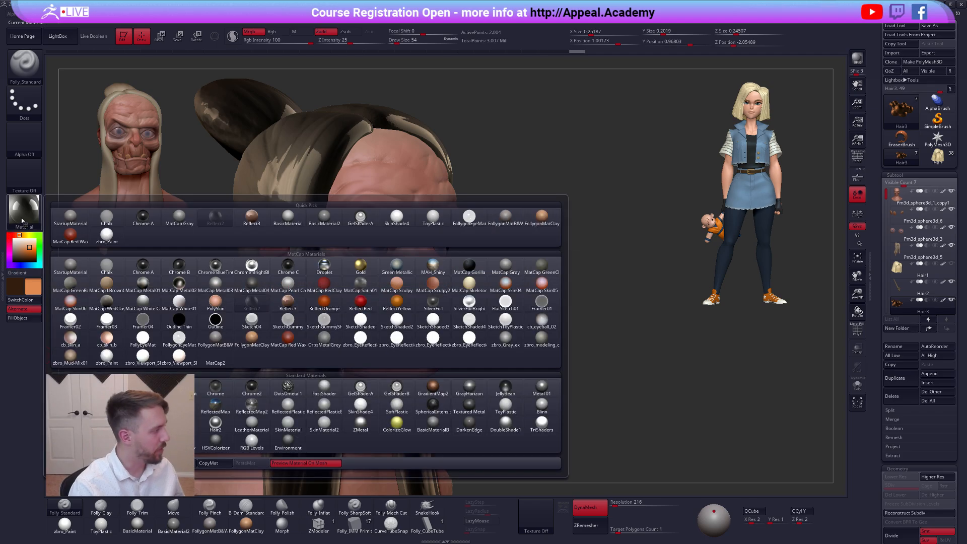
alt+click(296, 180)
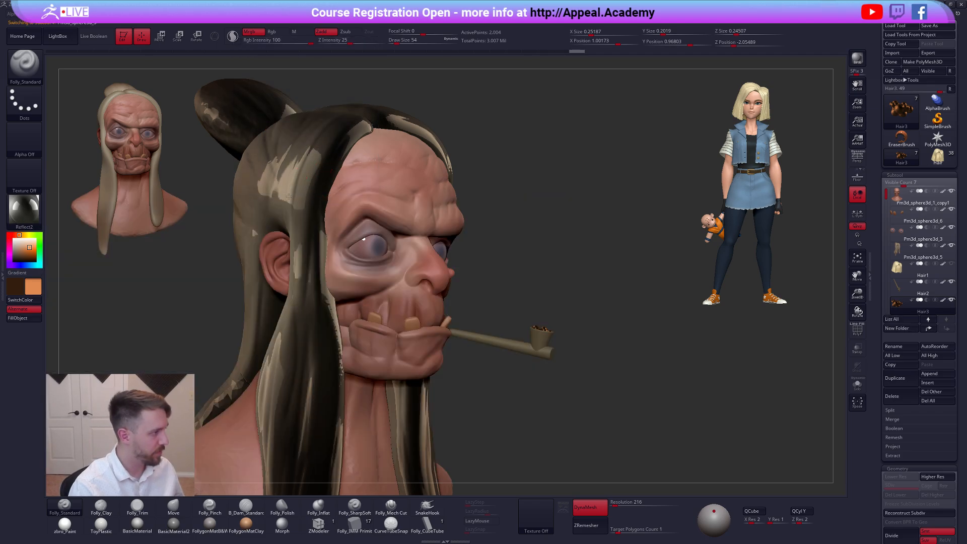
click(65, 525)
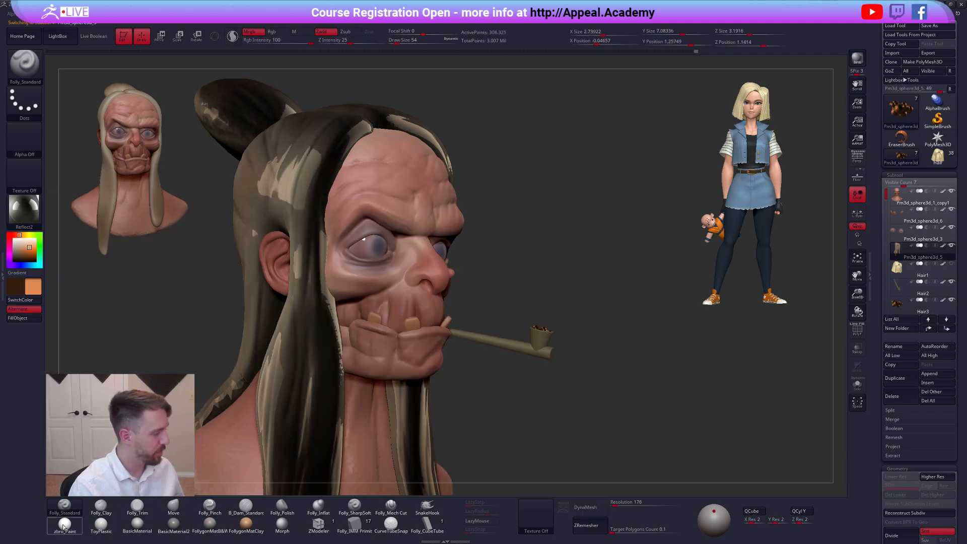
click(34, 319)
key(ctrl+z)
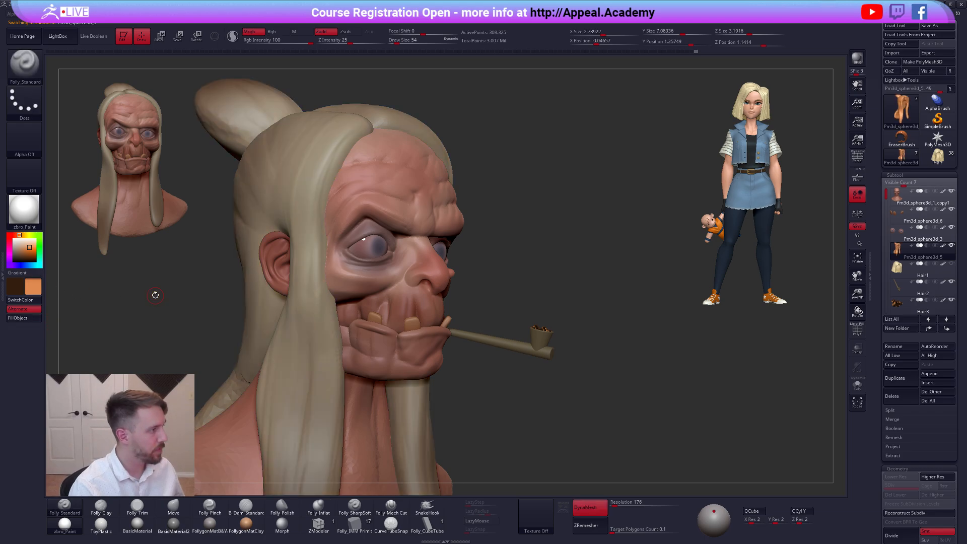
click(298, 32)
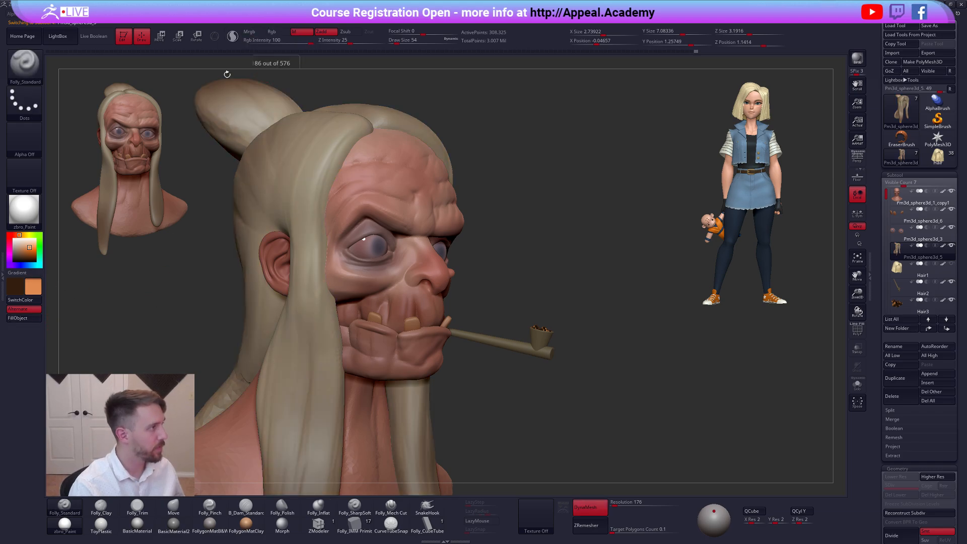
click(17, 318)
Select the ember subtool in the pipe bowl and give it the BasicMaterial2 material
ctrl+right_drag(199, 334, 151, 304)
alt+right_drag(417, 365, 324, 347)
alt+click(441, 310)
mouse_move(442, 308)
ctrl+right_down()
mouse_move(461, 331)
mouse_move(443, 326)
ctrl+right_up()
alt+click(441, 302)
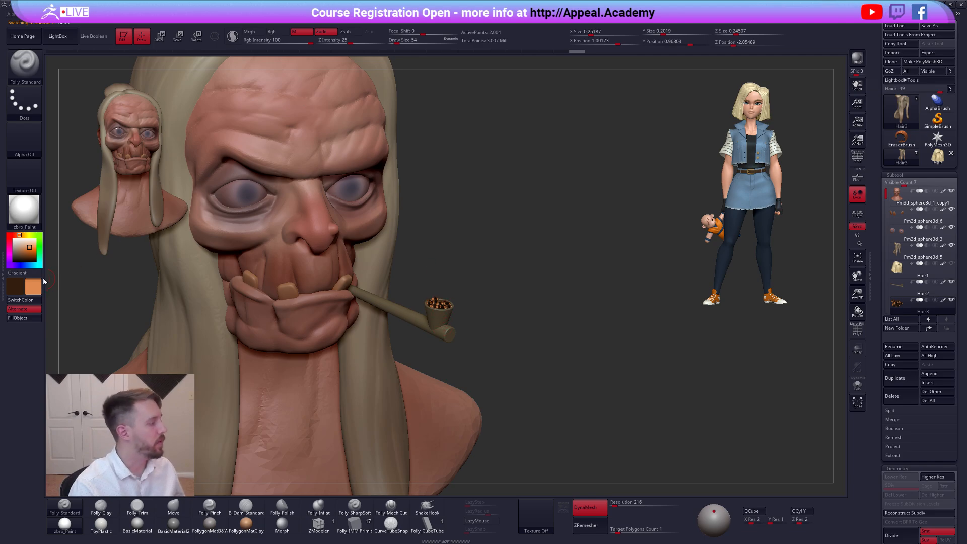
click(24, 209)
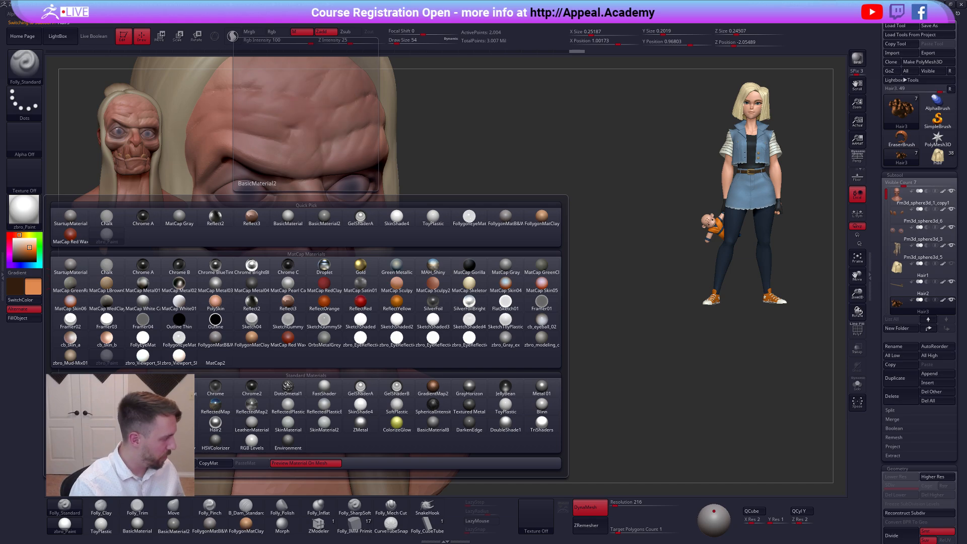
click(324, 215)
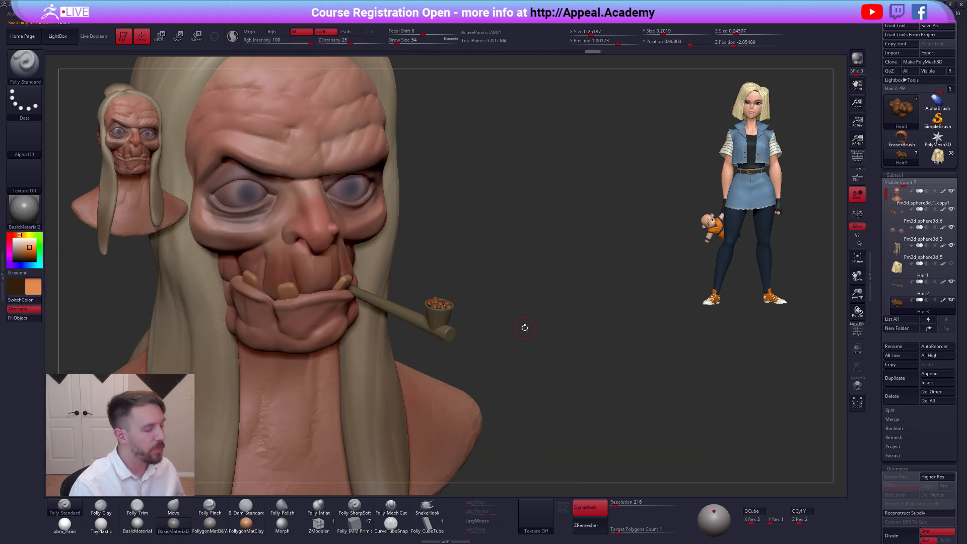
Compare the pipe and its embers with the painted reference image
key(shift+z)
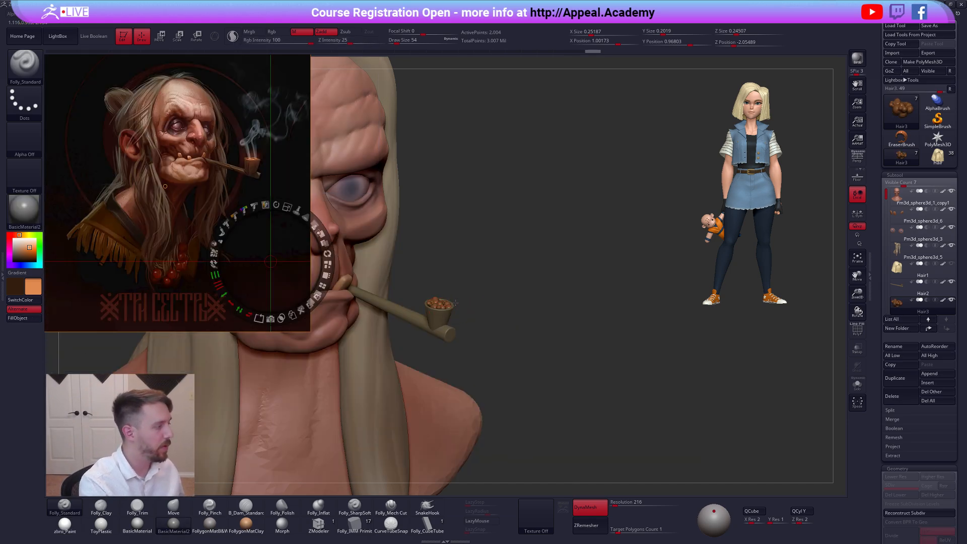
key(z)
key(shift+z)
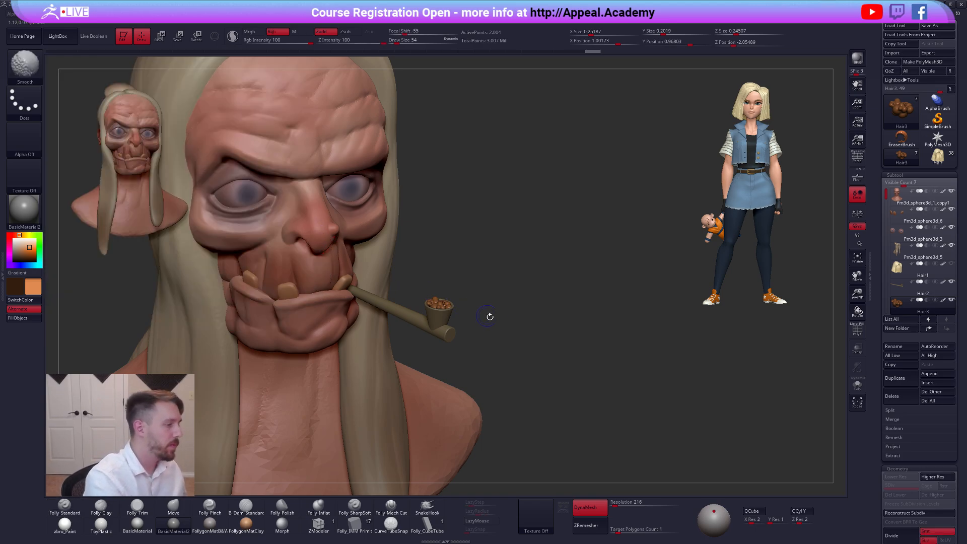
Isolate the embers and paint a pale peach colour over their centre at draw size 61, using Rgb with Zadd off
click(281, 34)
key(alt+s)
mouse_move(425, 244)
mouse_down()
mouse_move(432, 302)
mouse_move(446, 299)
mouse_move(437, 298)
mouse_up()
key(s)
click(440, 315)
click(26, 241)
key(ctrl+z)
click(325, 32)
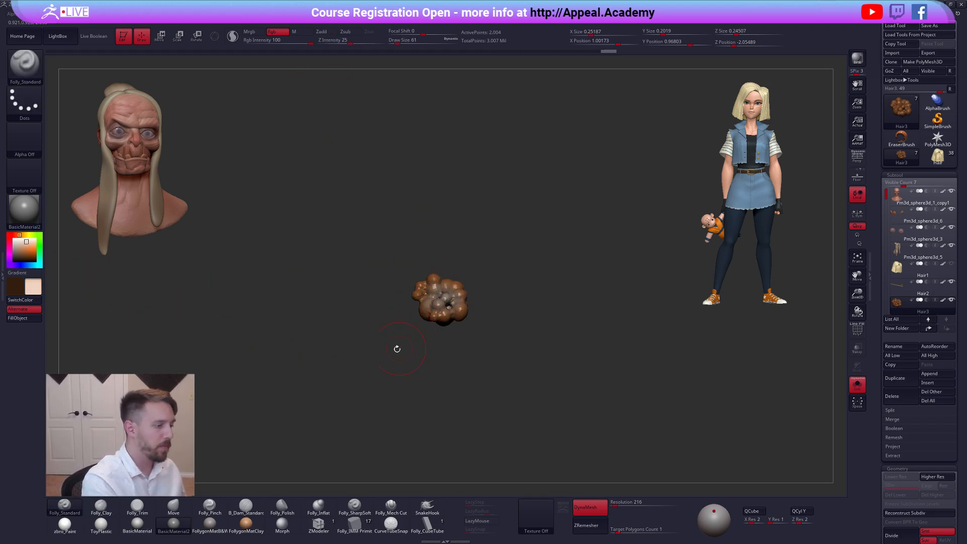
Paint a salmon-red colour over the upper part of the embers
click(10, 235)
click(32, 246)
mouse_move(437, 288)
mouse_down()
mouse_move(446, 301)
mouse_move(420, 298)
mouse_up()
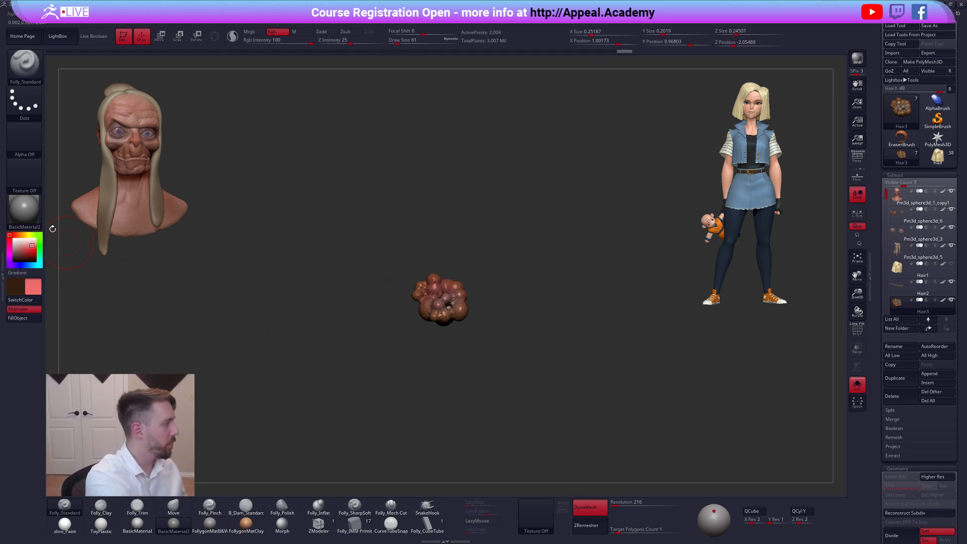
Try filling the embers with the SketchGummyShiney material in material-only mode
key(m)
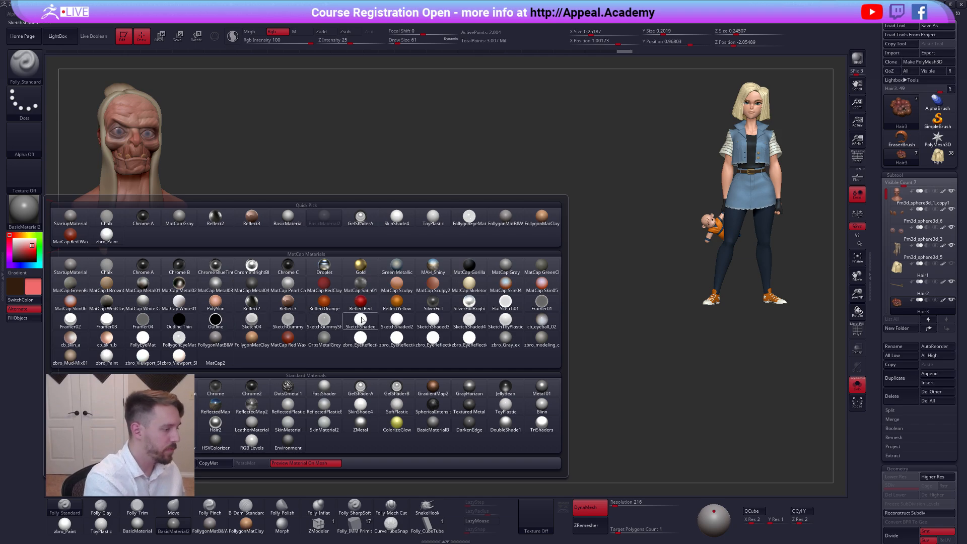
click(317, 316)
click(301, 32)
click(24, 317)
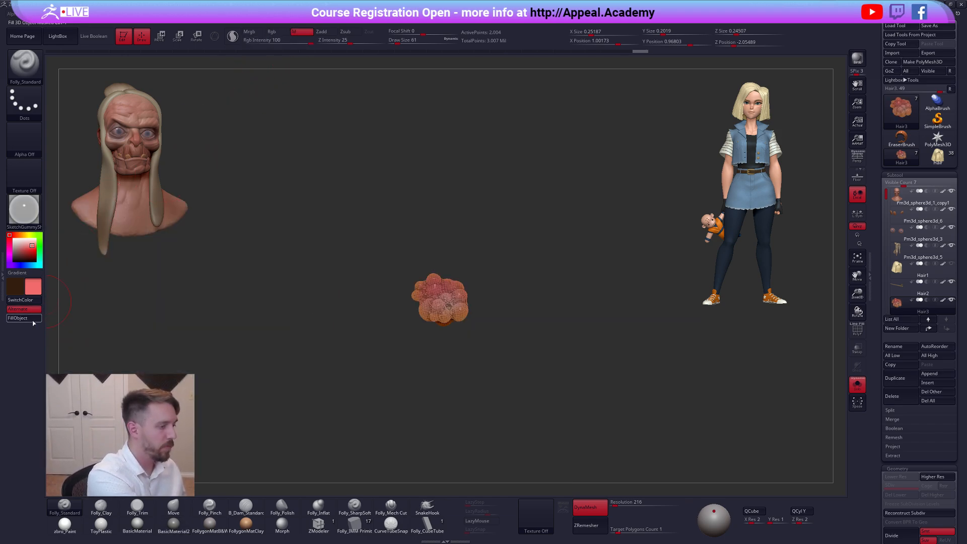
Fill the embers with the JellyBean material and raise their subdivision level with the whole bust shown again
click(30, 213)
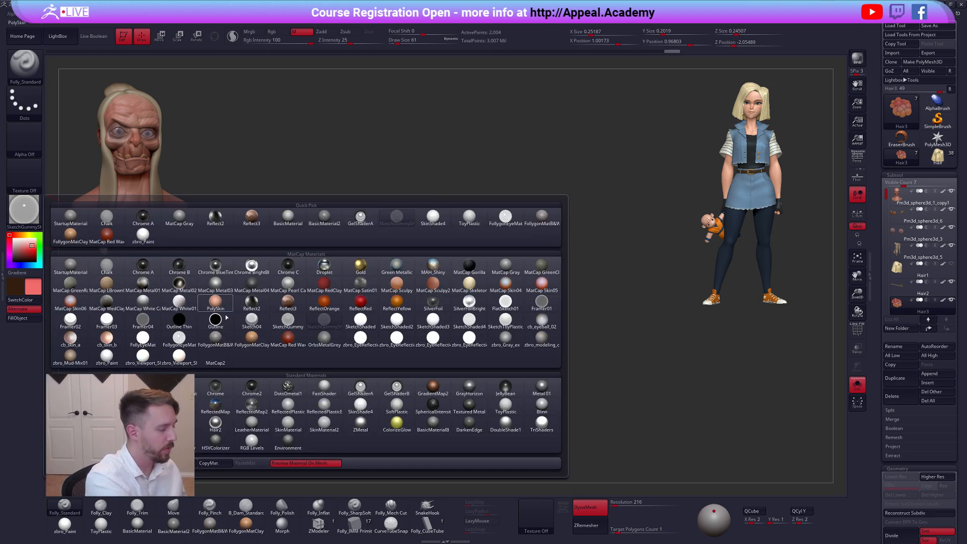
mouse_move(218, 423)
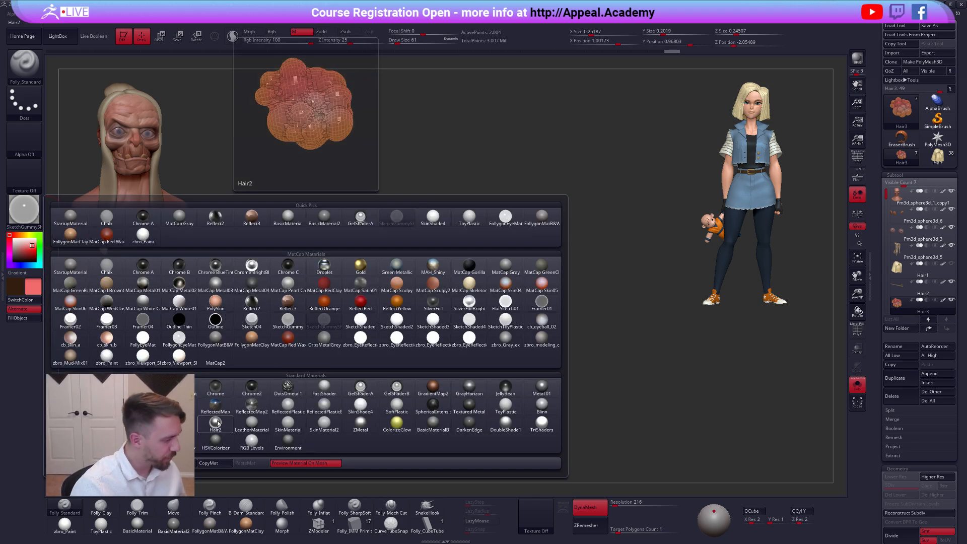
click(508, 386)
key(ctrl+f)
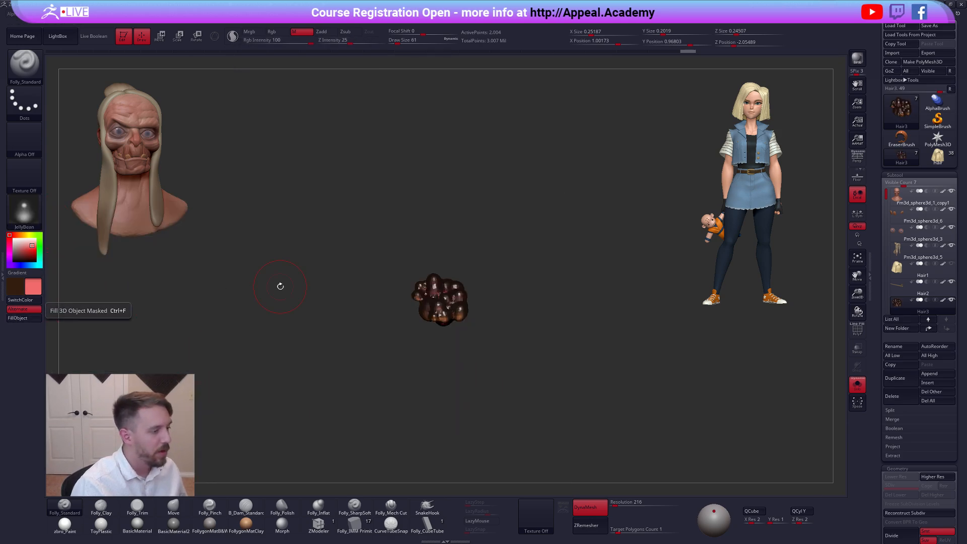
key(alt+s)
key(d)
Increase the Ambient modifier of the JellyBean material to make the embers glow brighter
key(m)
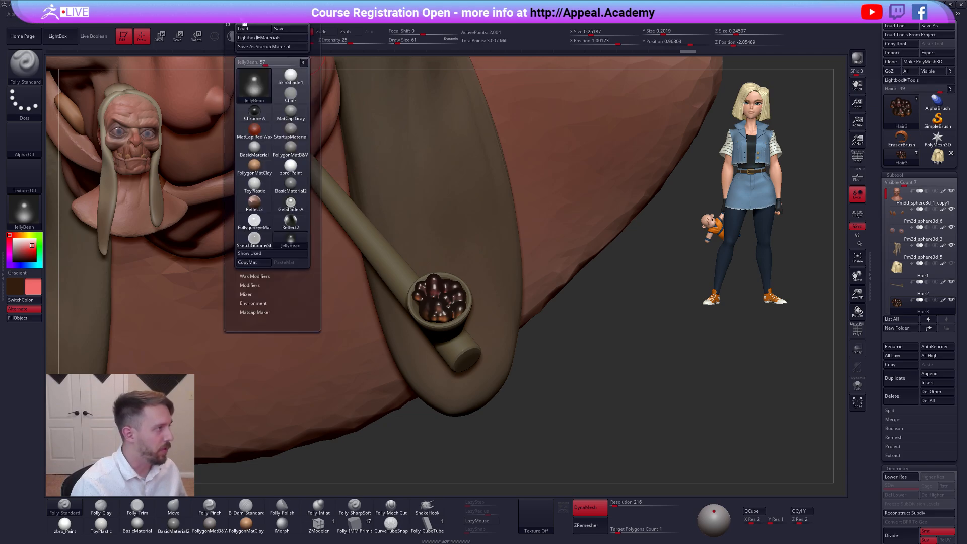
click(272, 283)
drag(265, 311, 296, 311)
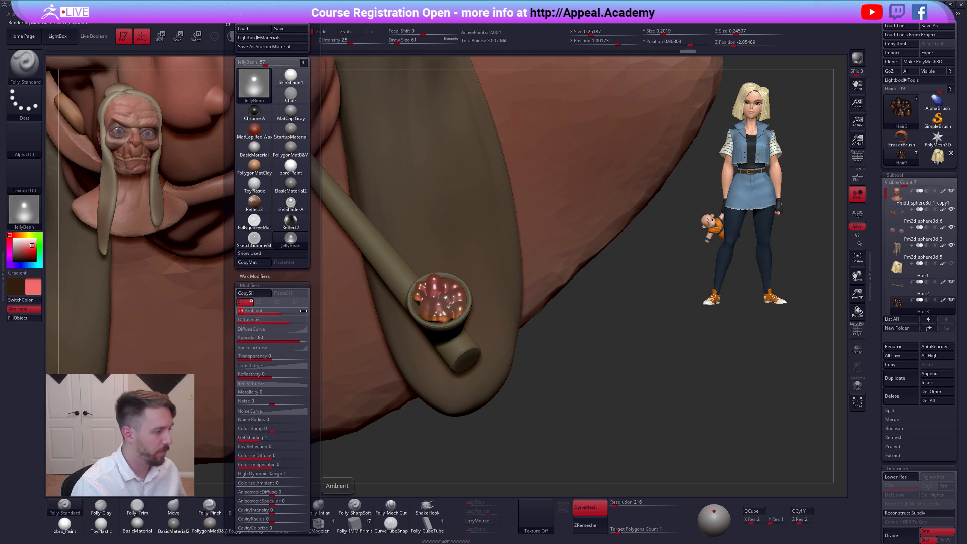
Reshape the ember mound inside the pipe bowl with the Move brush at draw sizes 140 and 67
mouse_move(492, 333)
right_down()
mouse_move(479, 297)
mouse_move(441, 292)
right_up()
key(b)
key(m)
key(v)
key(space)
drag(437, 301, 430, 307)
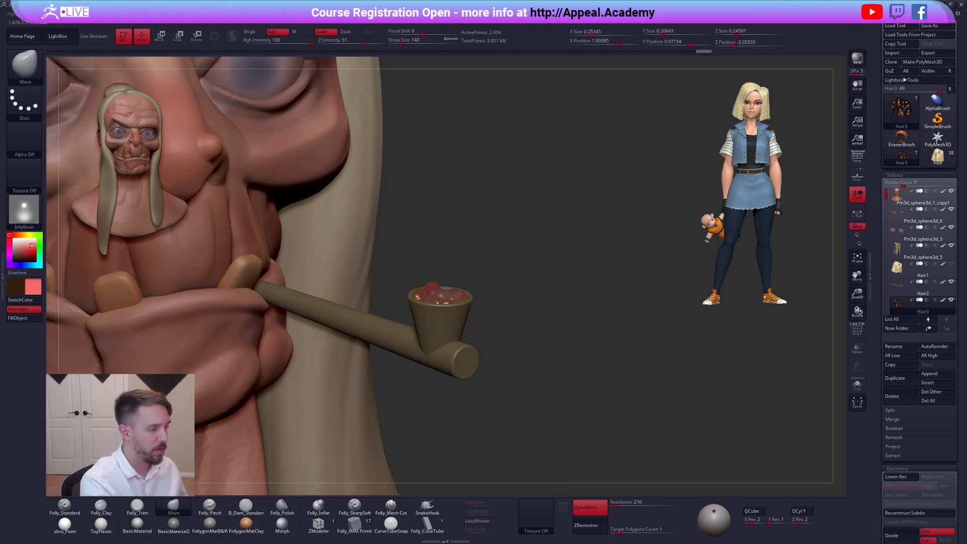
right_drag(496, 304, 457, 301)
key(space)
drag(456, 301, 452, 300)
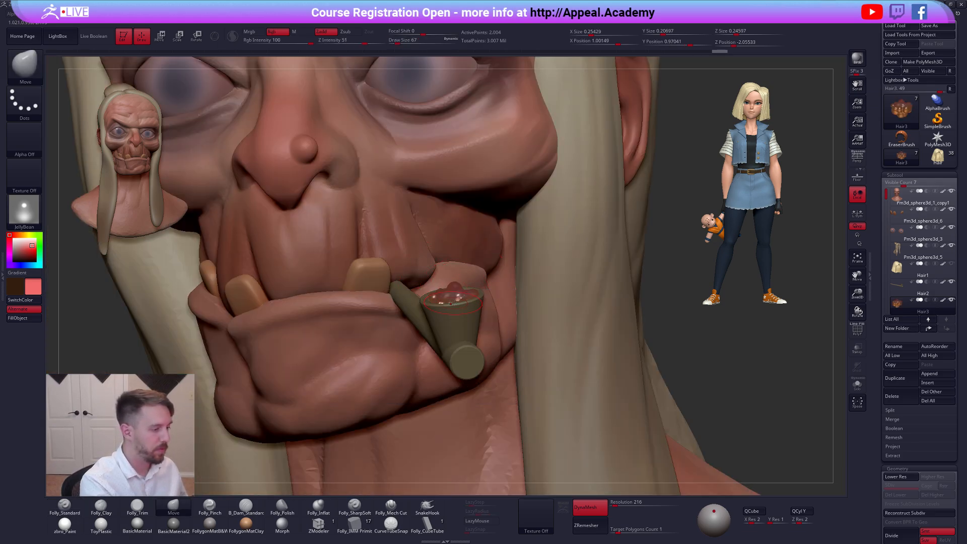
Insert a sphere above the pipe bowl with the Folly_IMM Primitives brush and adjust its position and size
right_drag(452, 302, 382, 383)
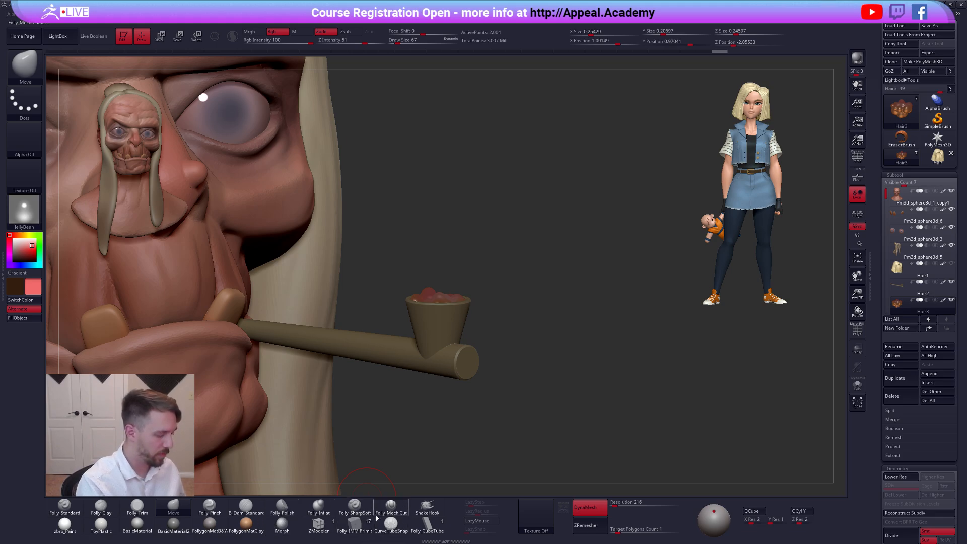
click(355, 524)
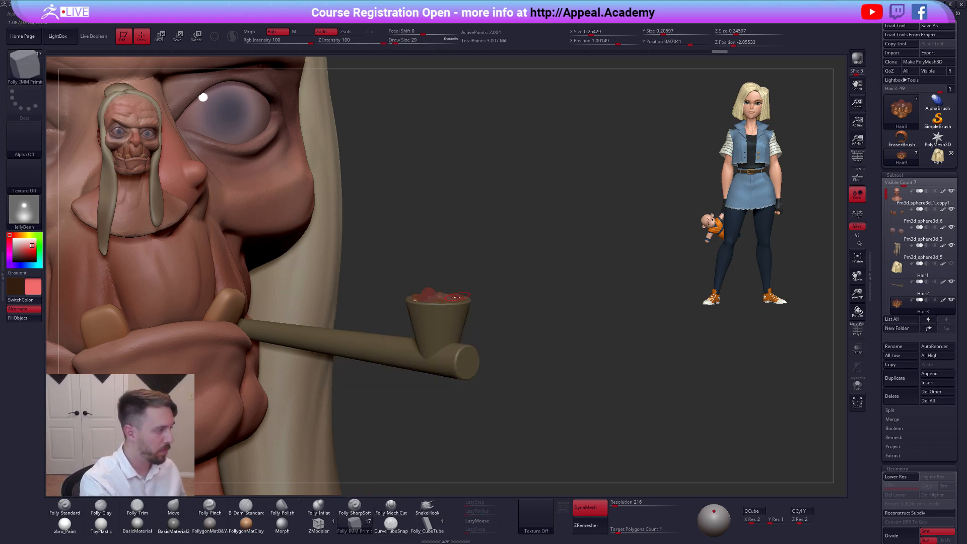
mouse_move(460, 300)
mouse_down()
mouse_move(457, 287)
mouse_move(482, 274)
mouse_move(486, 306)
mouse_move(479, 280)
mouse_move(431, 247)
mouse_move(466, 222)
mouse_up()
key(w)
key(e)
click(477, 229)
mouse_move(533, 234)
mouse_down()
mouse_move(443, 235)
mouse_move(442, 283)
mouse_move(450, 262)
mouse_move(438, 250)
mouse_up()
Duplicate the sphere into a rising trail of three floating spheres, growing from small near the bowl to large on top
key(w)
key(q)
mouse_move(453, 274)
shift+right_down()
mouse_move(547, 302)
mouse_move(492, 259)
shift+right_up()
key(w)
drag(452, 250, 452, 297)
mouse_move(478, 252)
ctrl+mouse_down()
mouse_move(494, 241)
mouse_move(517, 274)
ctrl+mouse_up()
key(e)
key(w)
drag(503, 241, 519, 228)
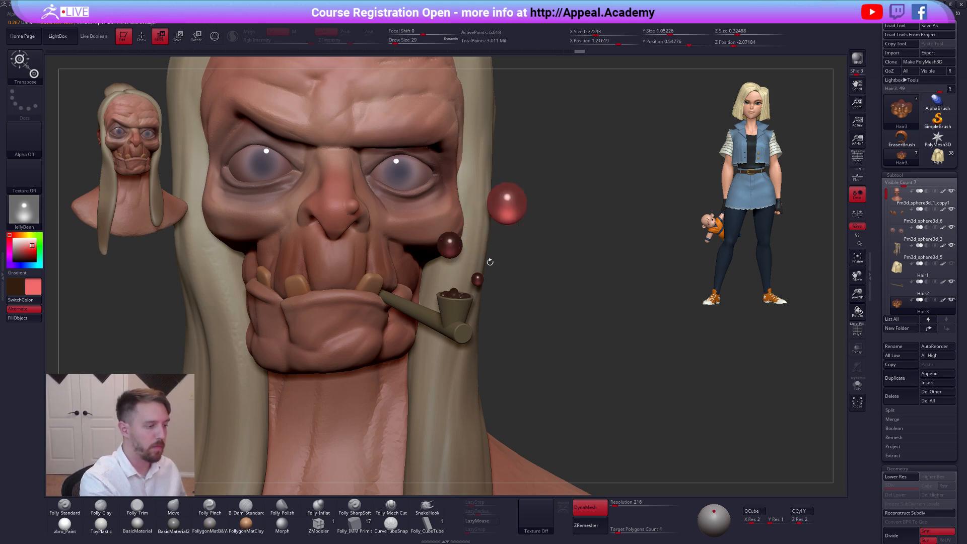
Paint the largest sphere light orange using the Folly_Standard brush in Rgb-only mode
key(q)
right_drag(463, 294, 512, 291)
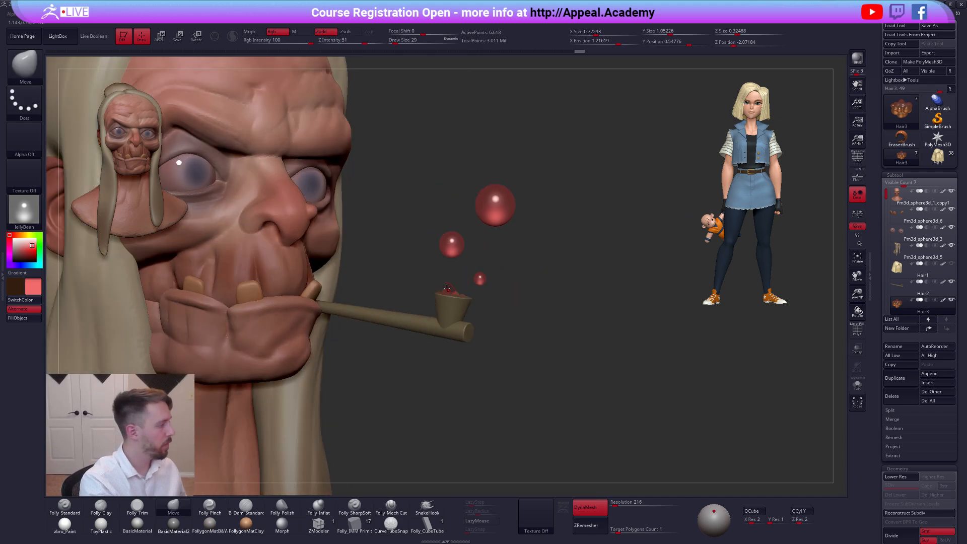
click(21, 235)
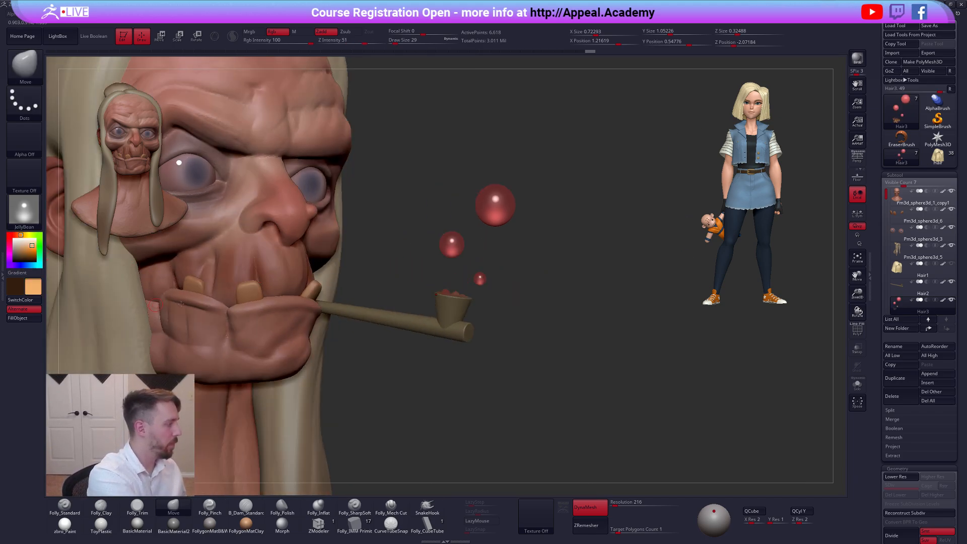
key(space)
key(1)
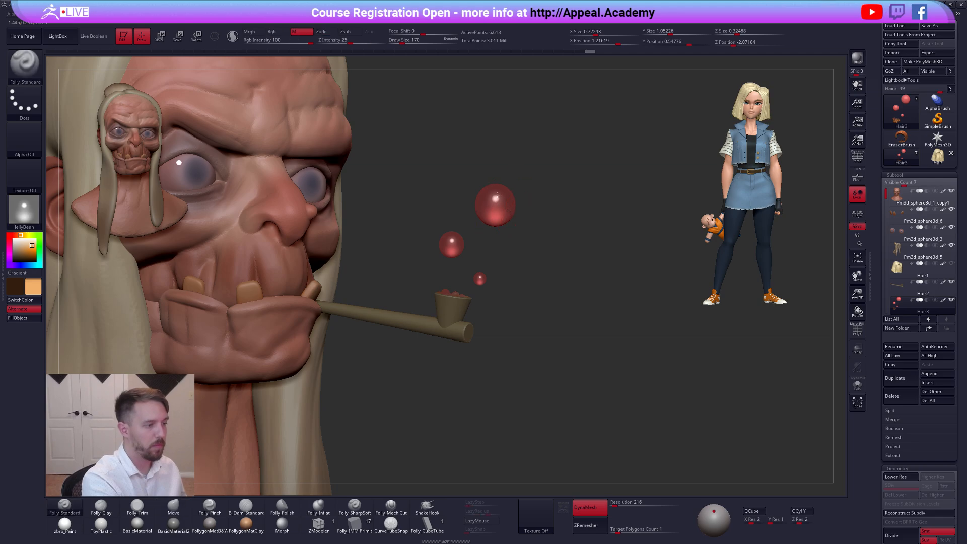
click(278, 31)
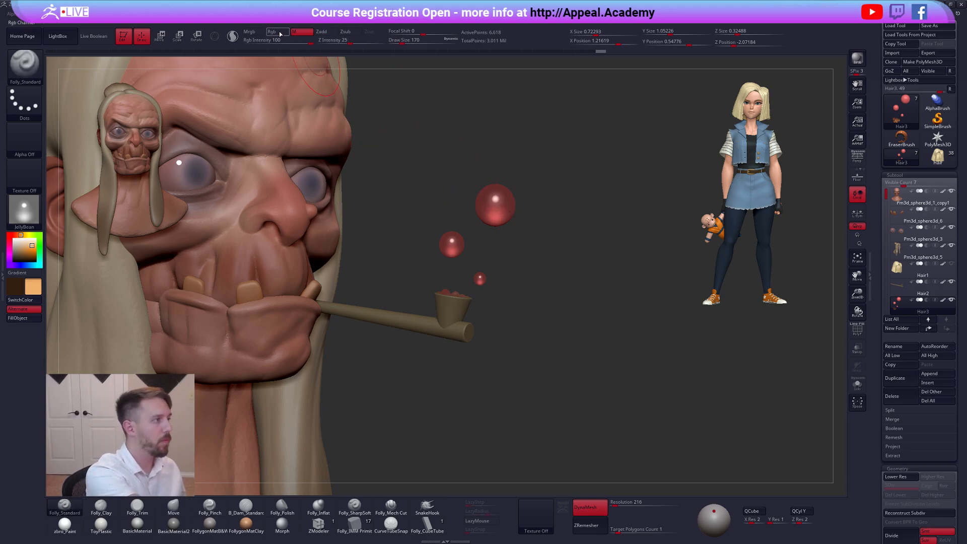
click(493, 218)
drag(496, 234, 521, 214)
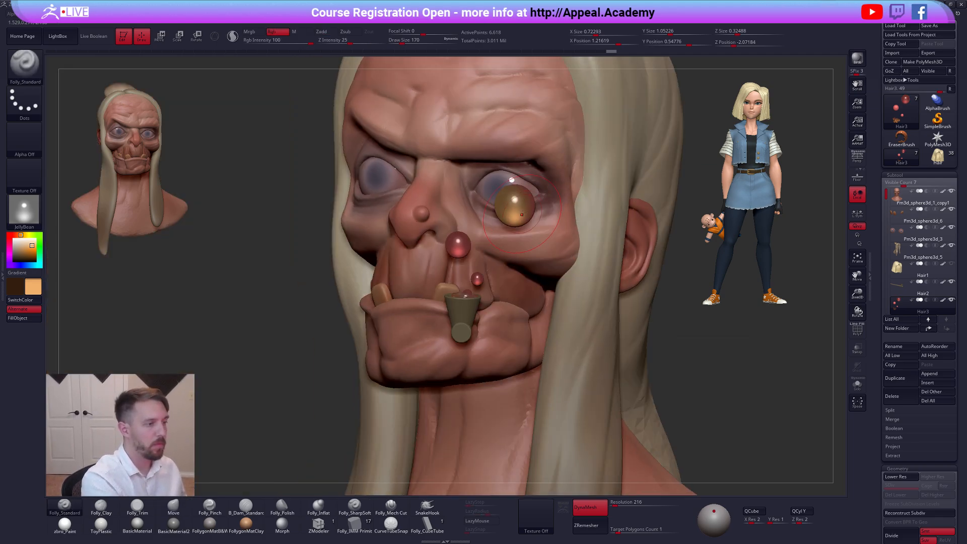
Paint the middle sphere a deeper orange, Red 217, Green 105, Blue 66
click(27, 249)
click(18, 235)
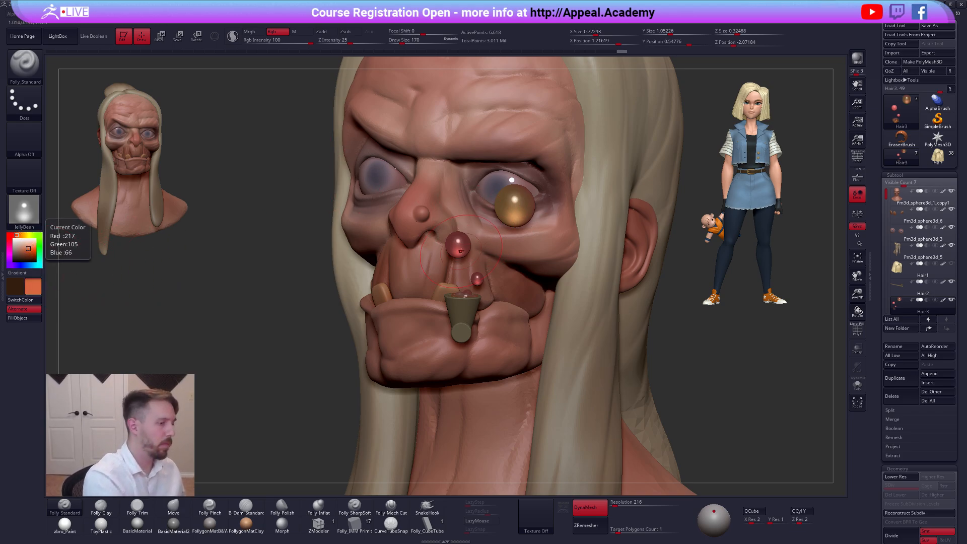
drag(455, 252, 457, 249)
drag(421, 258, 498, 251)
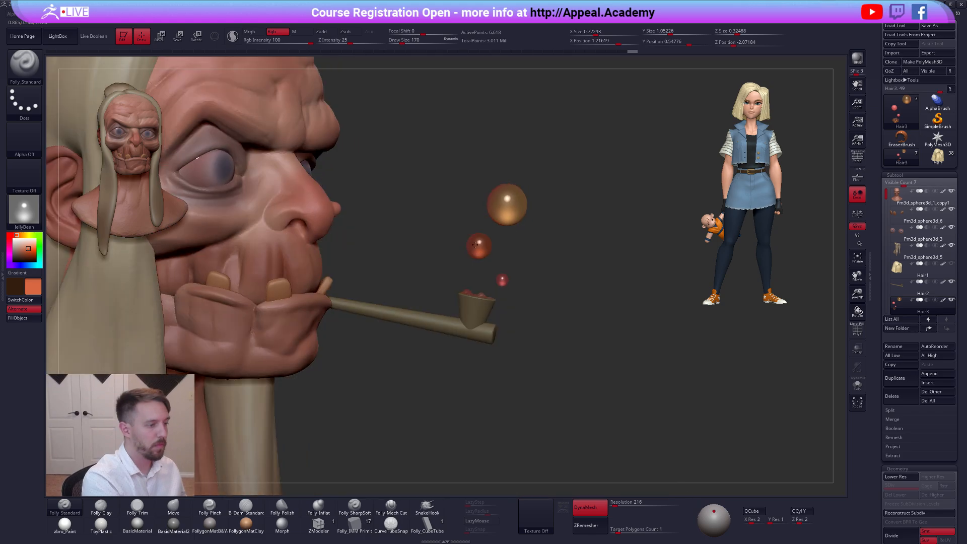
ctrl+right_drag(511, 269, 561, 346)
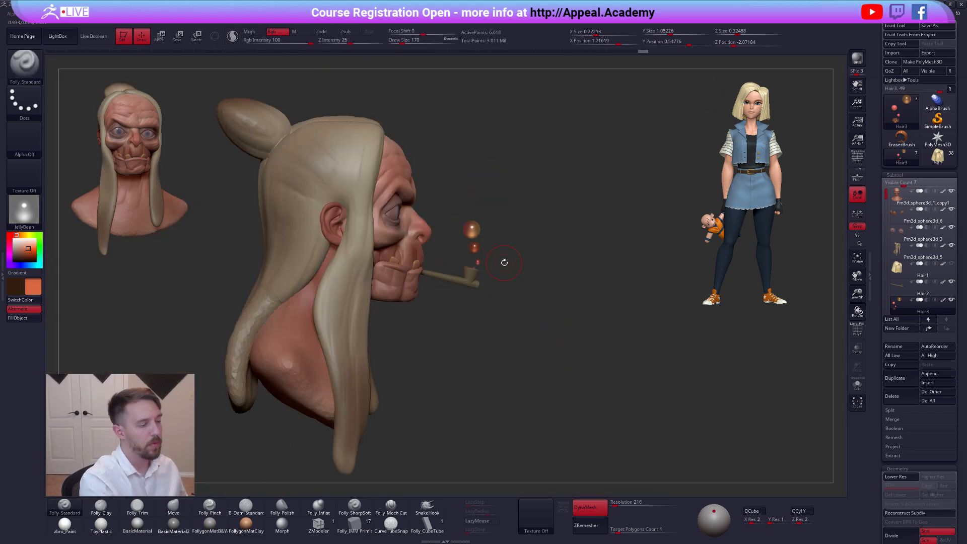
Pick up the largest sphere's light orange and switch to the Move brush at draw size 279
key(c)
right_drag(474, 233, 480, 305)
right_drag(499, 216, 647, 455)
key(b)
key(m)
key(v)
key(s)
click(606, 283)
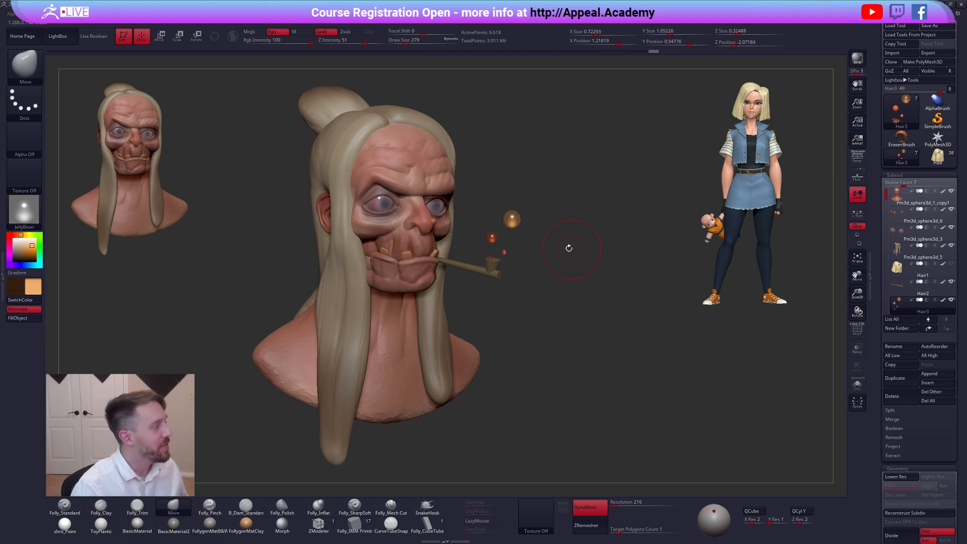
Duplicate the pipe subtool, drop the copy to its lowest subdivision level and delete the higher levels
mouse_move(901, 196)
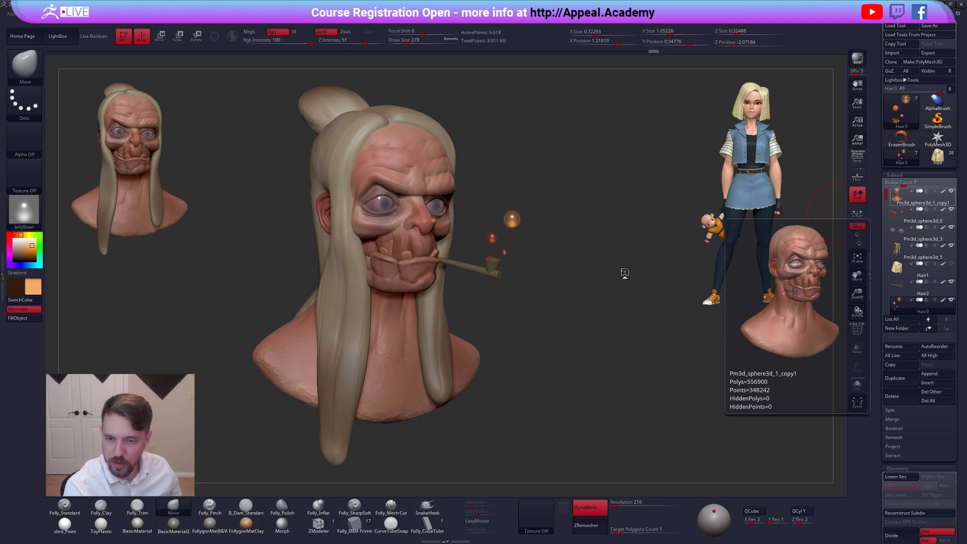
key(space)
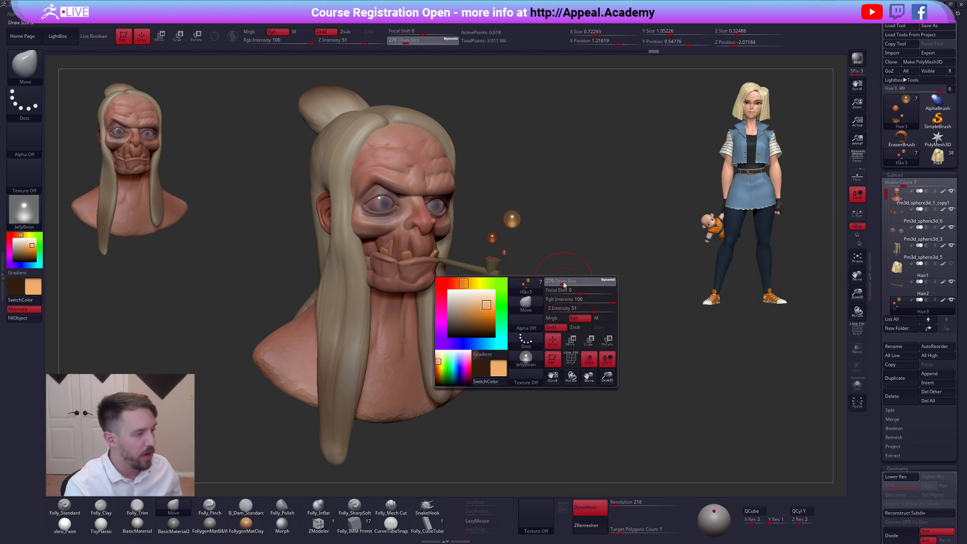
drag(562, 282, 561, 282)
alt+click(500, 276)
key(alt+s)
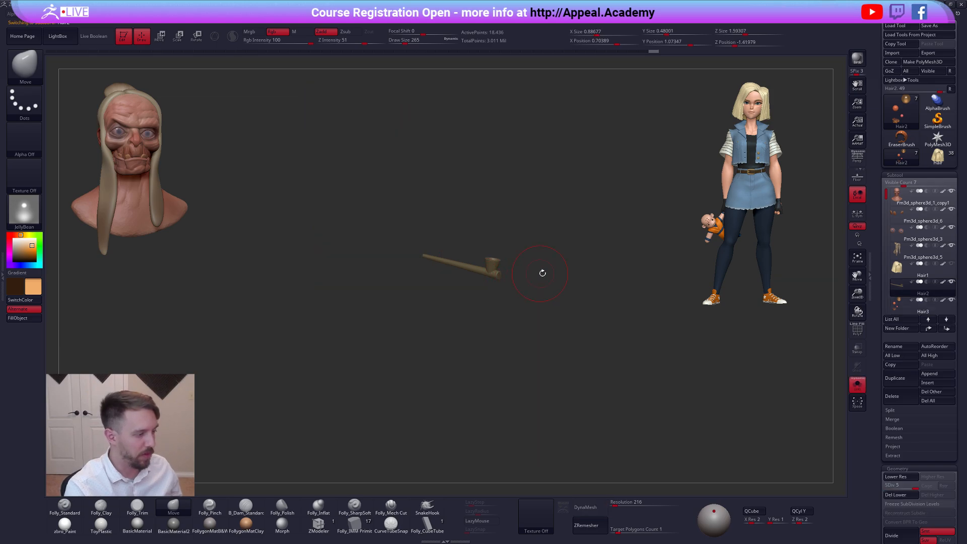
key(space)
key(alt+s)
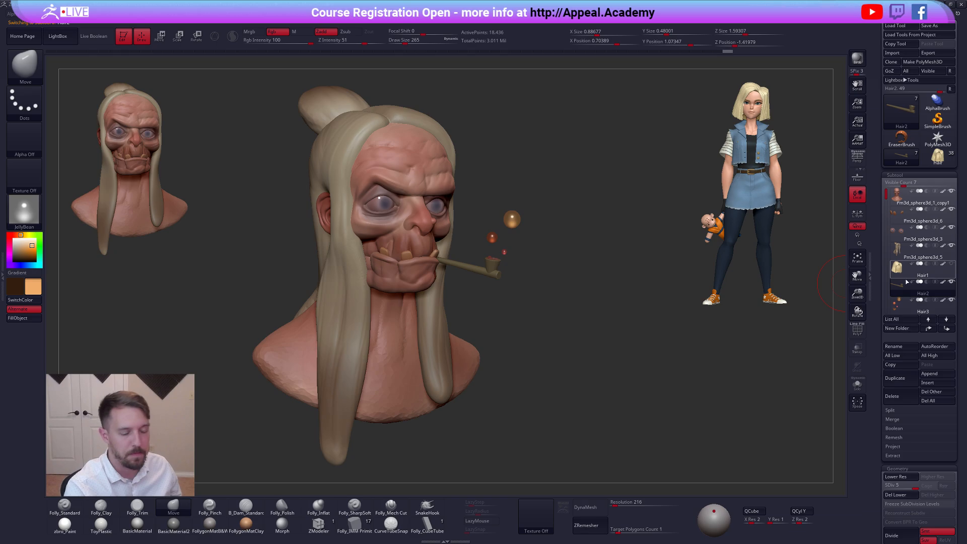
click(894, 377)
drag(913, 487, 889, 491)
click(931, 494)
Isolate the low-resolution pipe copy with its wireframe shown and set the draw size to 67
key(alt+s)
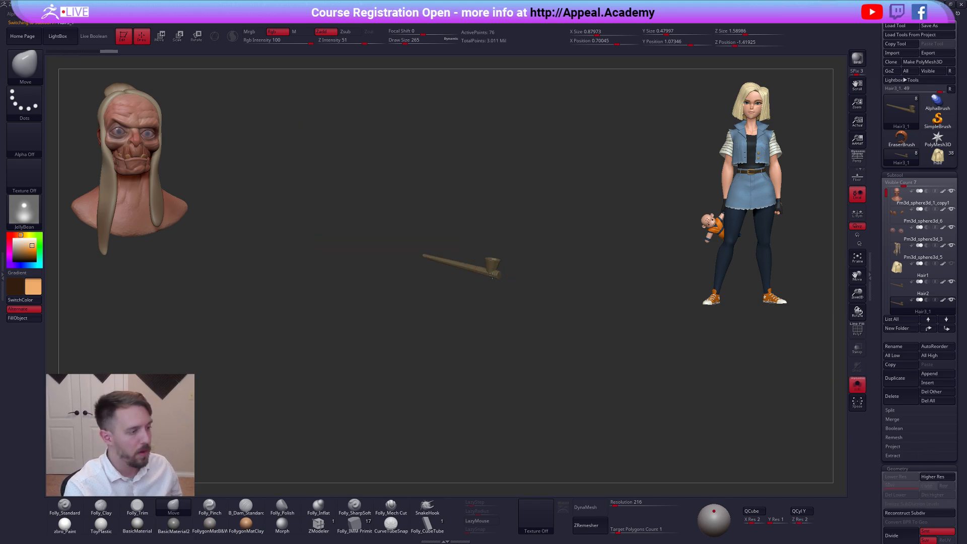
ctrl+right_drag(487, 275, 588, 326)
key(space)
click(572, 307)
key(shift+f)
mouse_move(533, 302)
alt+right_down()
mouse_move(575, 317)
mouse_move(572, 291)
mouse_move(574, 313)
mouse_move(563, 304)
alt+right_up()
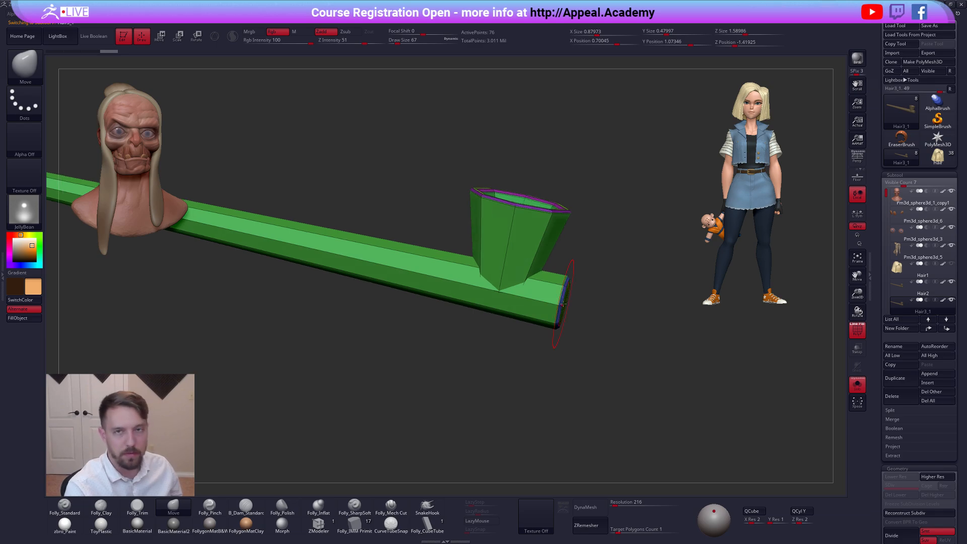
key(ctrl+shift+space)
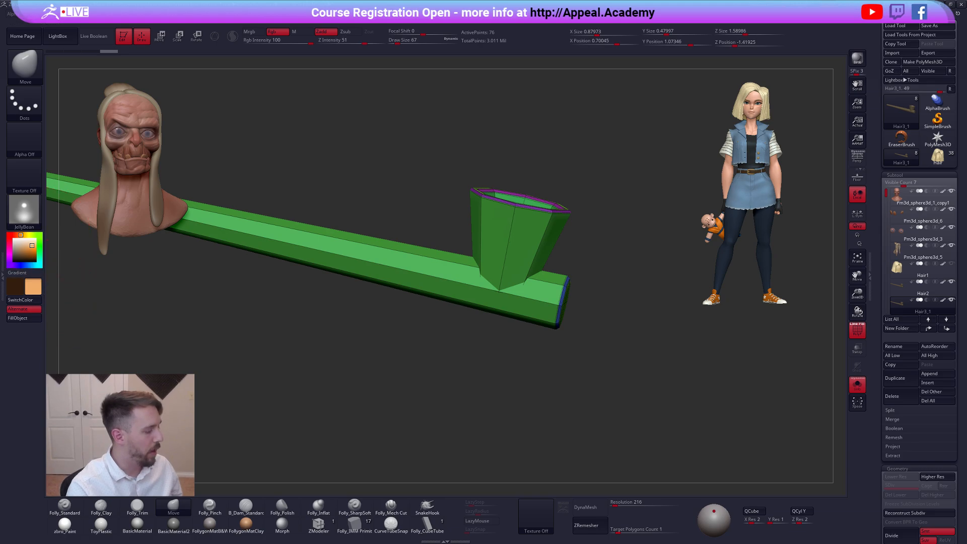
Give the pipe copy the black-and-white Follygon material and a white colour, keeping its wireframe shown
click(209, 524)
click(942, 300)
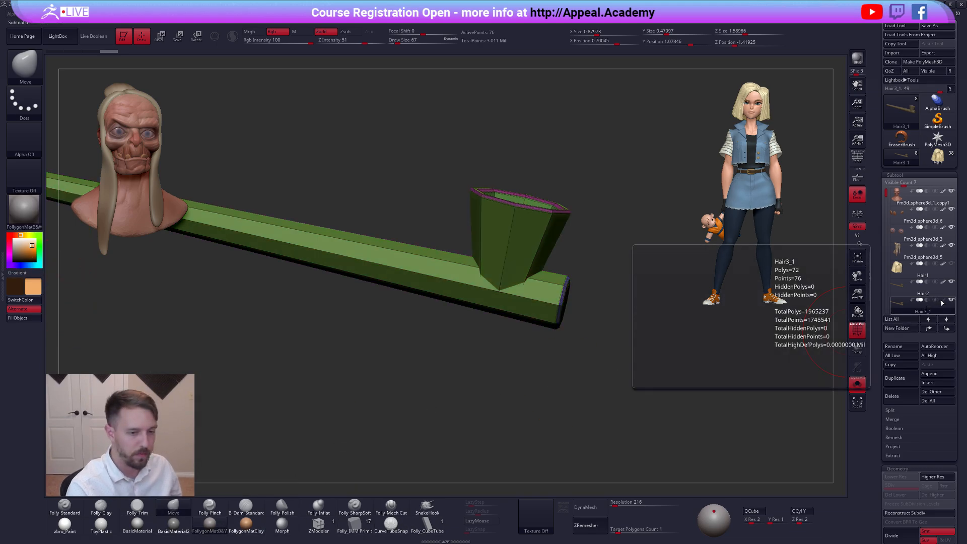
key(shift+f)
alt+drag(559, 342, 505, 306)
drag(20, 247, 14, 235)
key(shift+f)
alt+drag(391, 289, 382, 308)
alt+drag(348, 259, 435, 307)
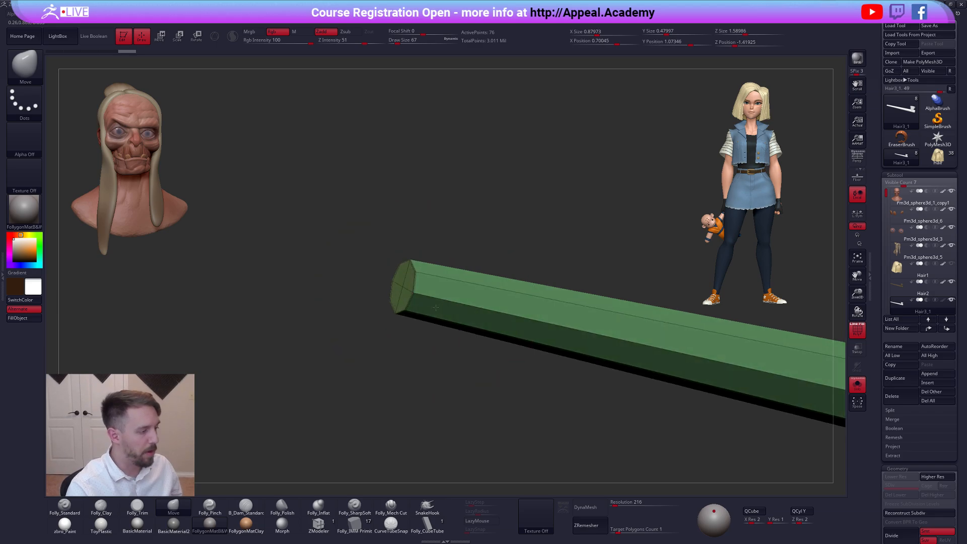
Try to bevel the complete edge loop at the stem's mouthpiece end with ZModeler at draw size 4
click(318, 524)
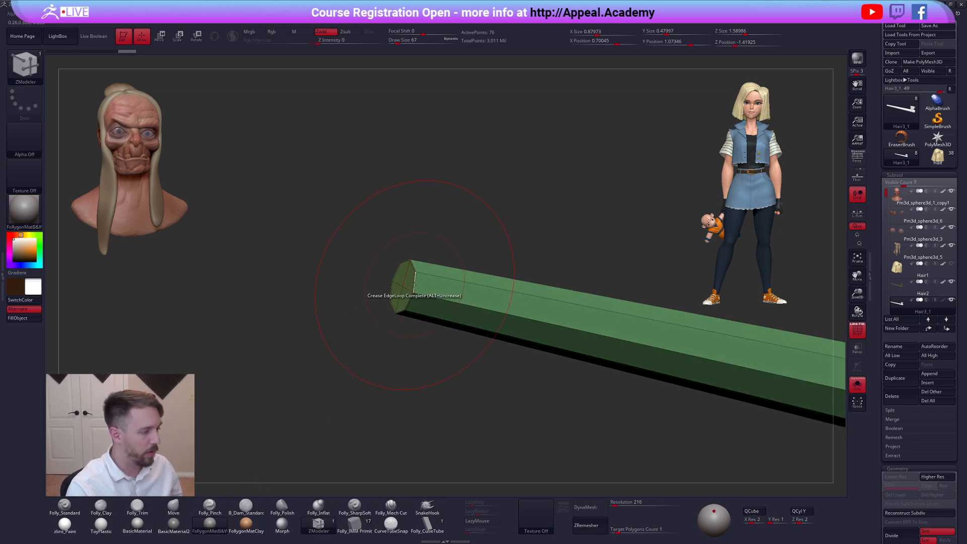
key(space)
click(363, 302)
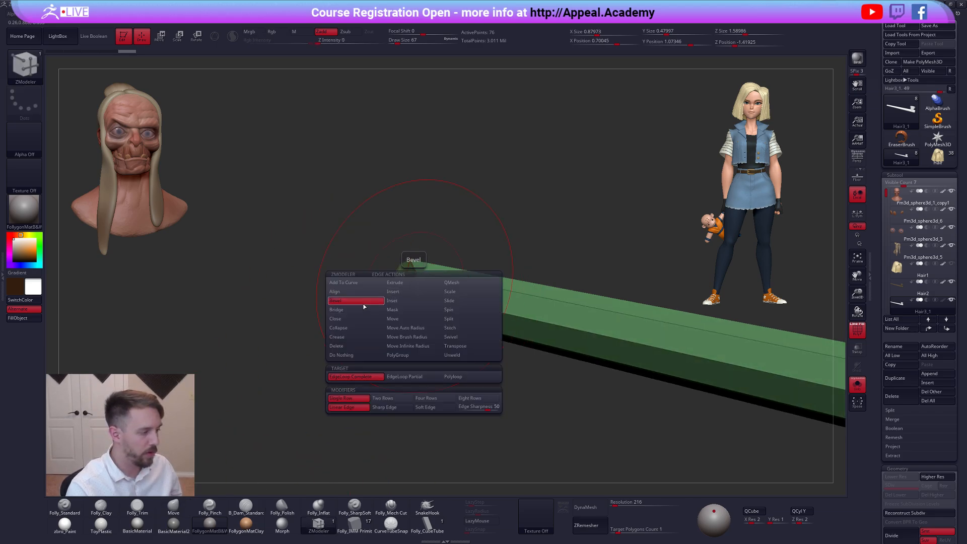
key(space)
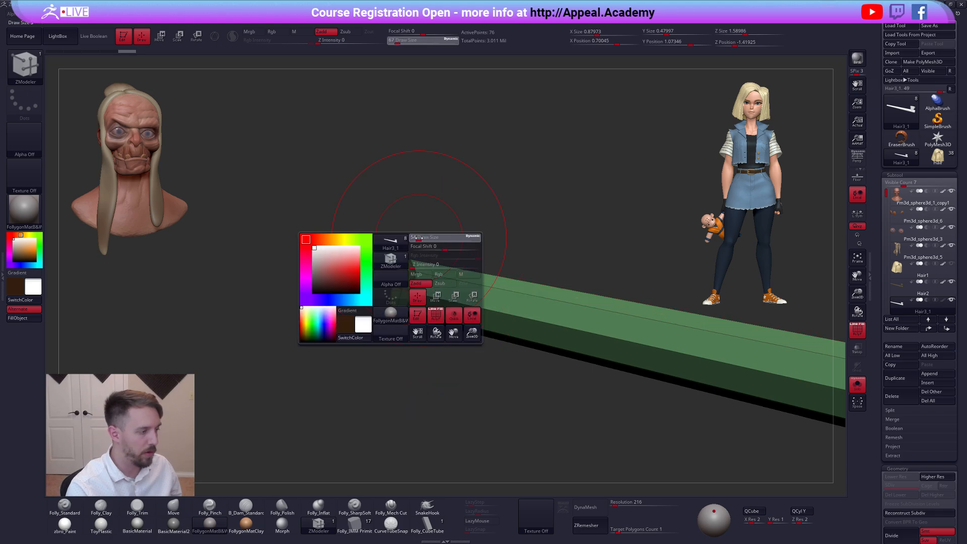
drag(416, 280, 443, 302)
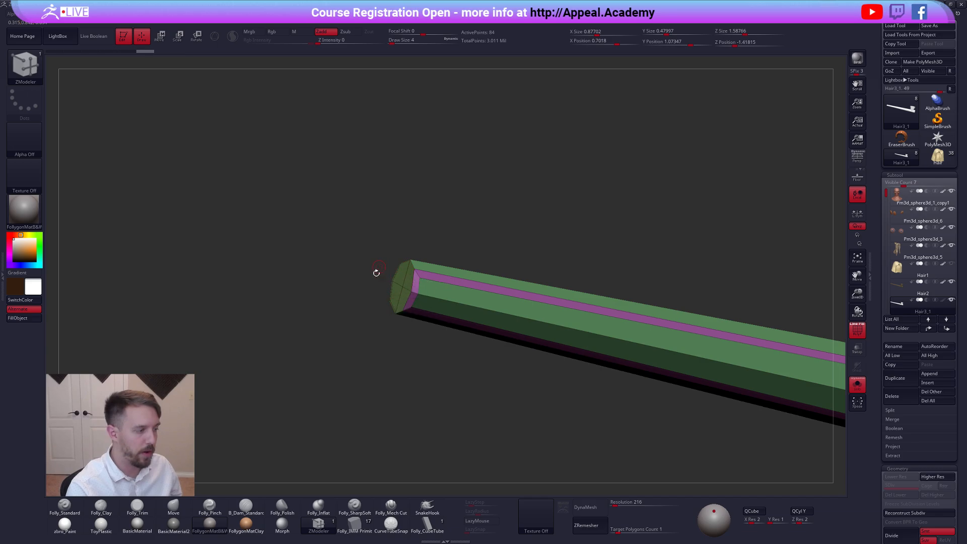
key(ctrl+z)
right_drag(418, 315, 406, 318)
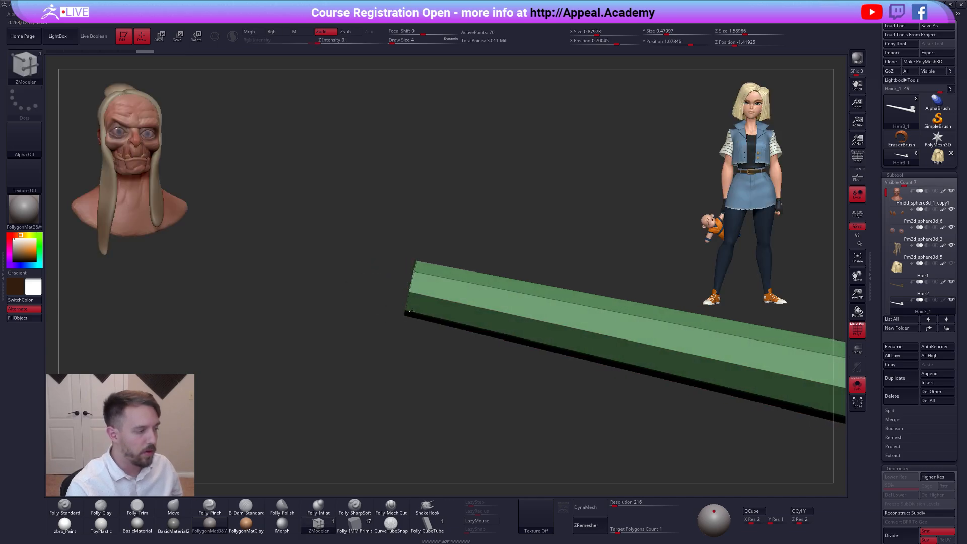
key(ctrl+z)
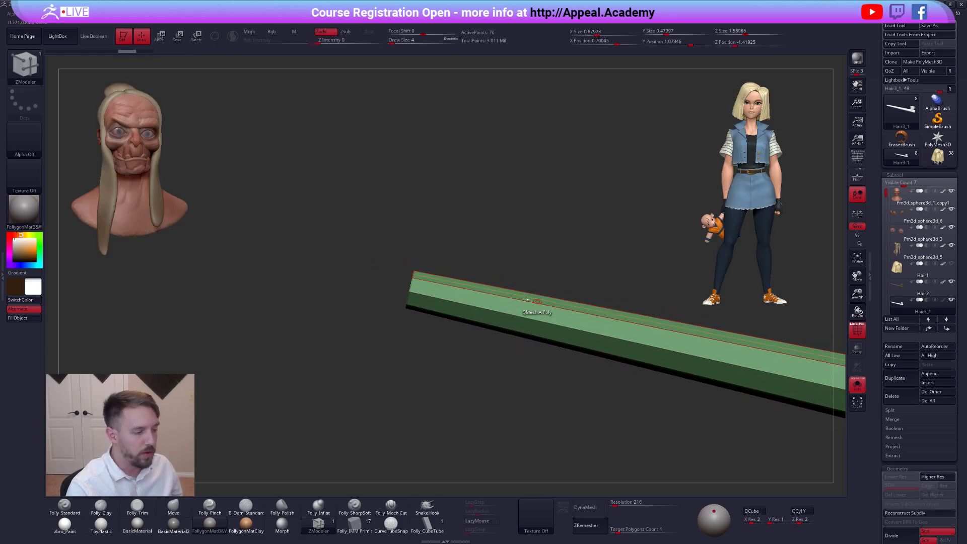
alt+right_drag(635, 342, 541, 311)
key(ctrl+z)
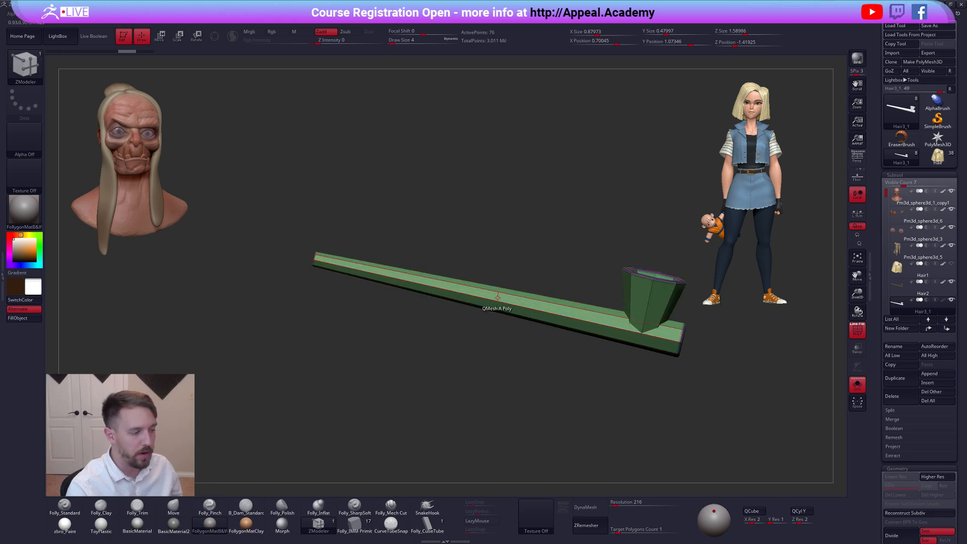
Slice across the pipe stem just behind the mouthpiece end with the SliceCurve brush
alt+right_drag(390, 296, 498, 323)
ctrl+right_drag(423, 284, 302, 232)
key(b)
key(z)
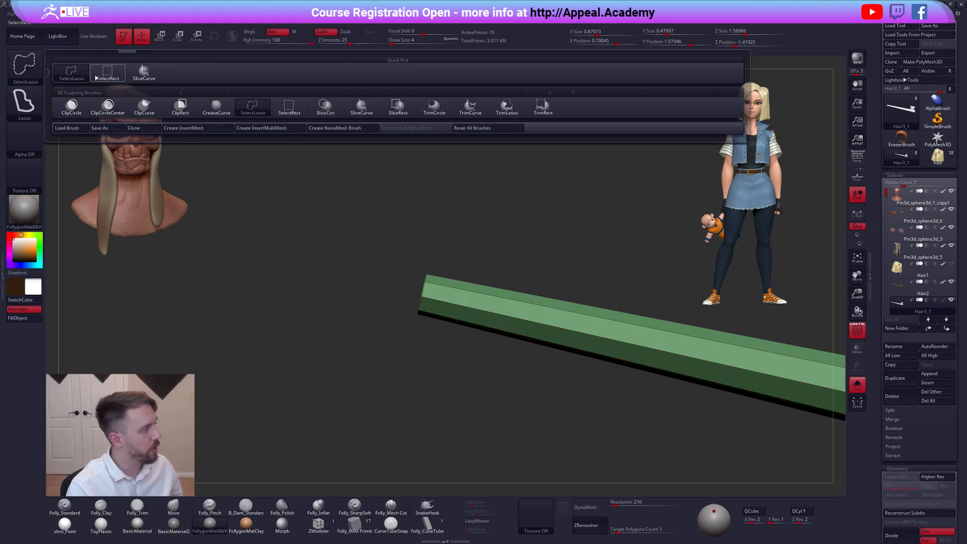
key(m)
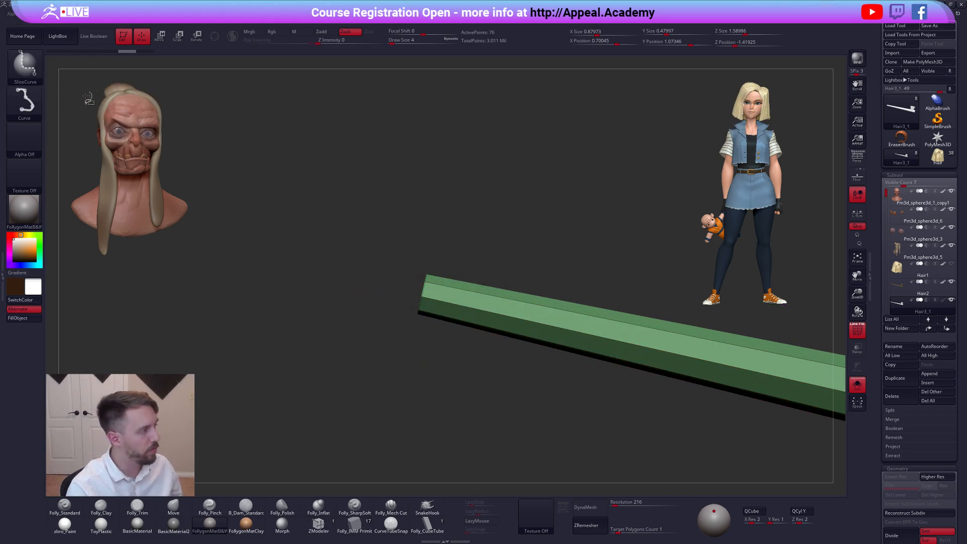
ctrl+shift+click(27, 67)
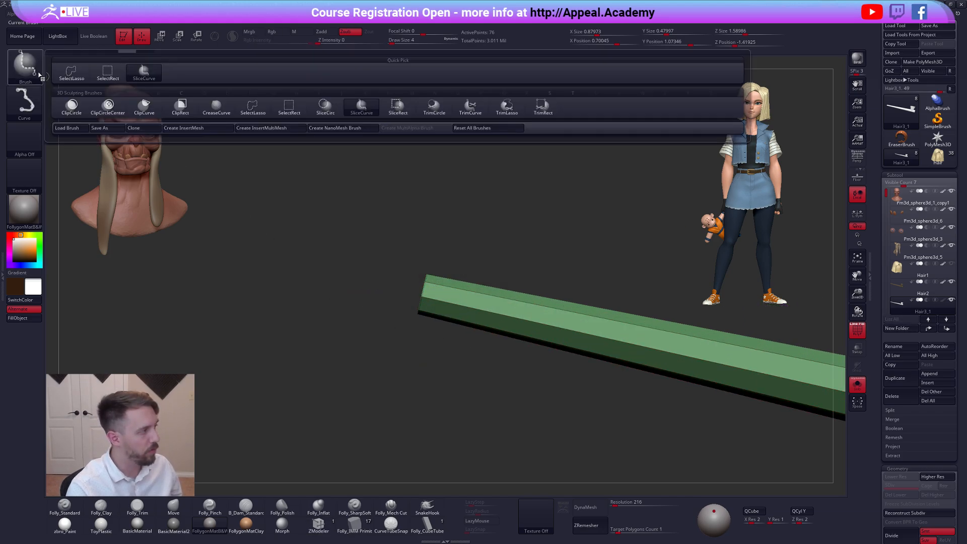
click(354, 114)
mouse_move(412, 390)
ctrl+shift+mouse_down()
mouse_move(440, 211)
mouse_move(474, 239)
mouse_move(425, 216)
mouse_move(468, 233)
mouse_move(451, 231)
ctrl+shift+mouse_up()
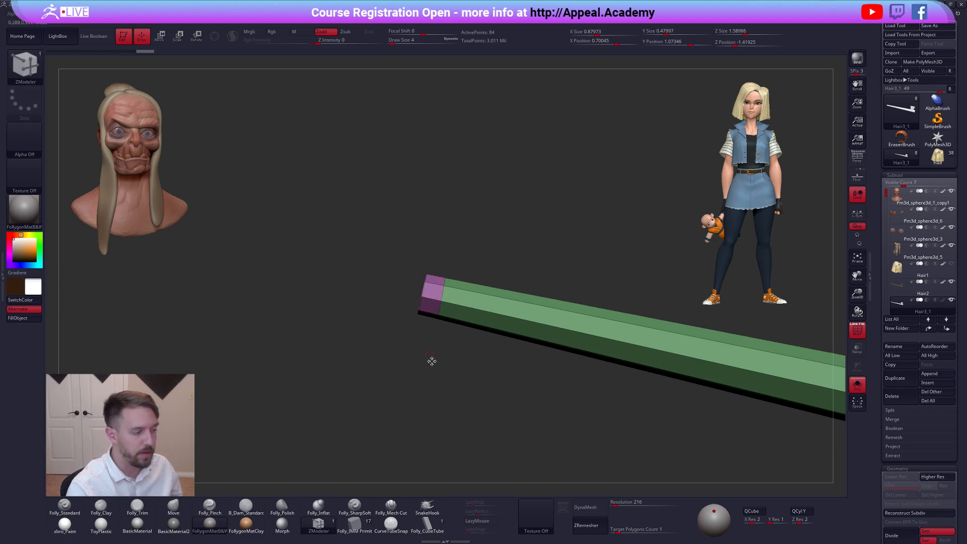
Try to bevel the mouthpiece's end edge loop on the sliced stem with ZModeler
mouse_move(437, 318)
right_down()
mouse_move(453, 323)
mouse_move(449, 304)
mouse_move(454, 324)
right_up()
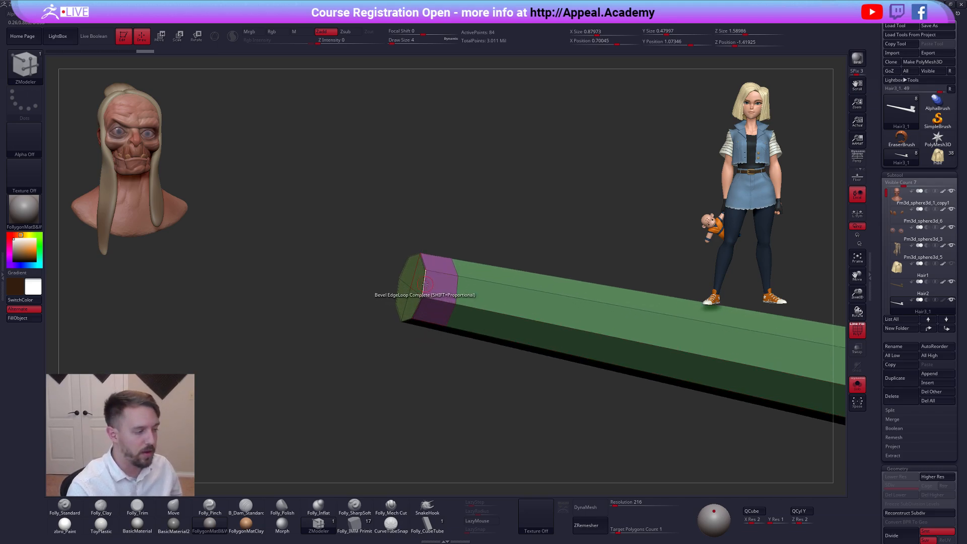
key(space)
drag(425, 284, 437, 310)
key(ctrl+z)
Slice the stem a second time, between the mouthpiece end and the first cut
right_drag(439, 316, 424, 321)
mouse_move(413, 350)
ctrl+shift+mouse_down()
mouse_move(423, 254)
mouse_move(435, 245)
ctrl+shift+mouse_up()
right_drag(414, 302, 422, 298)
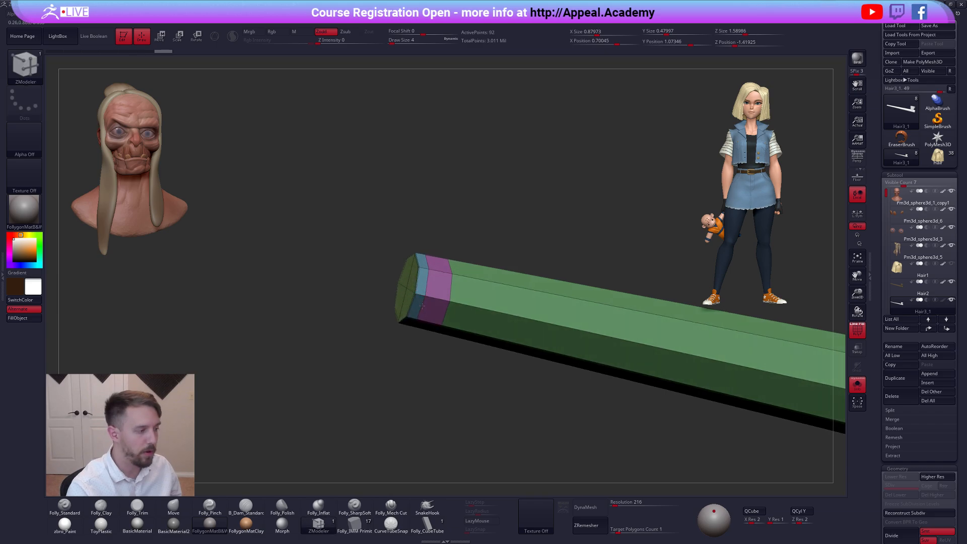
drag(417, 286, 417, 282)
key(ctrl+z)
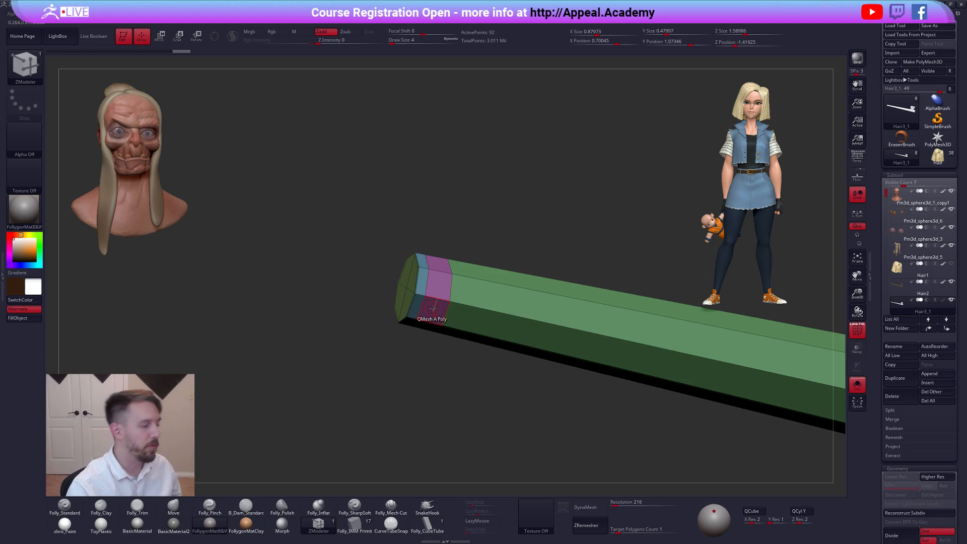
Bevel the edge loop at the mouthpiece end of the sliced pipe stem
right_drag(432, 308, 473, 333)
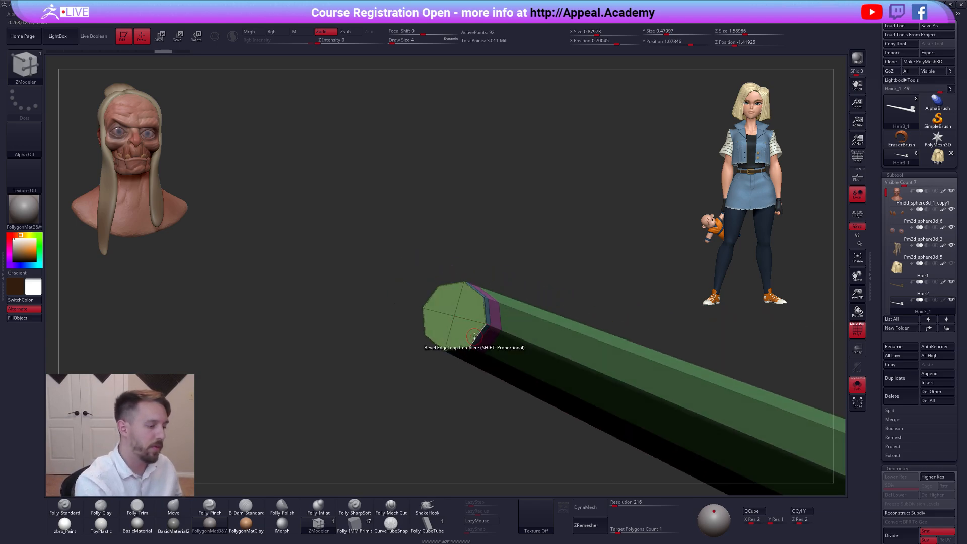
drag(474, 337, 475, 338)
key(ctrl+z)
right_drag(472, 331, 458, 347)
drag(459, 347, 475, 345)
right_drag(476, 355, 496, 409)
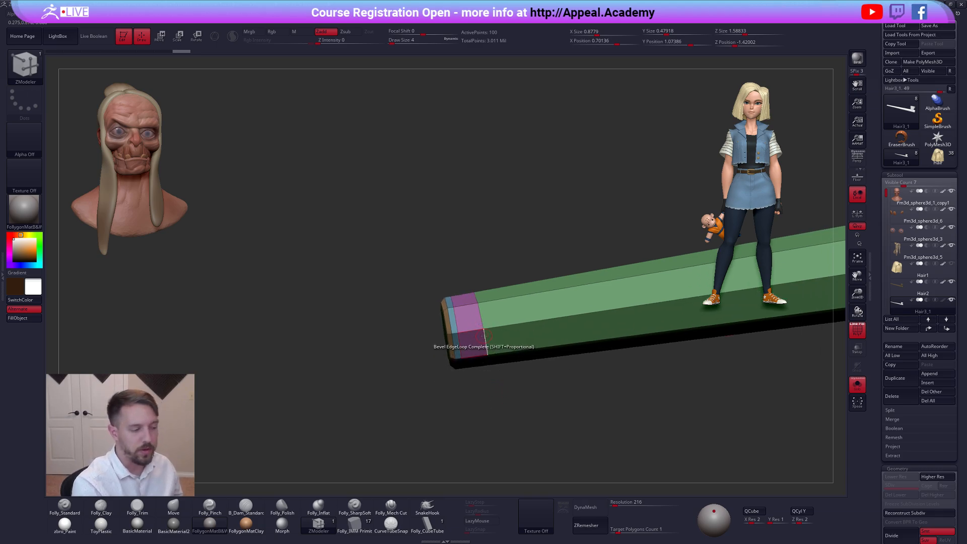
Switch the ZModeler edge action to QMesh and try it on the stem's mouthpiece end
key(space)
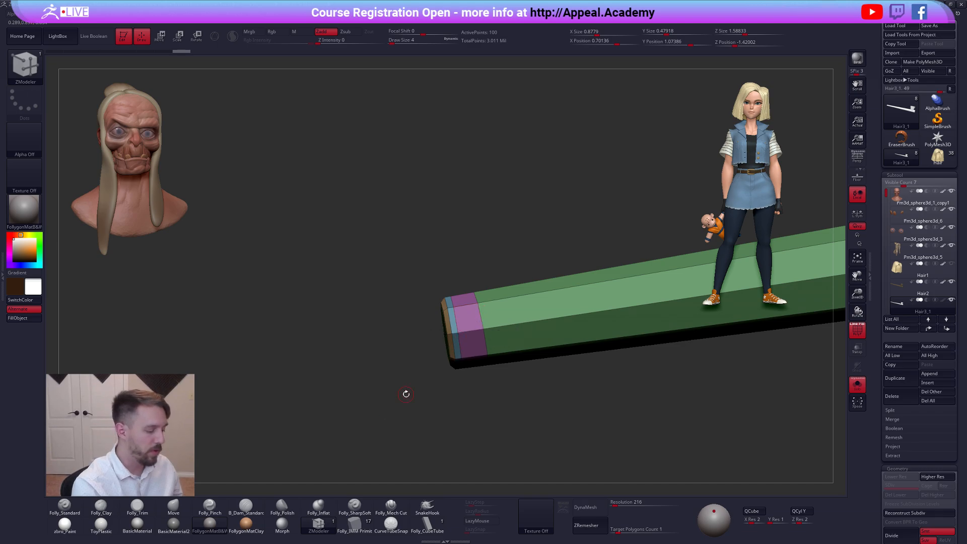
key(space)
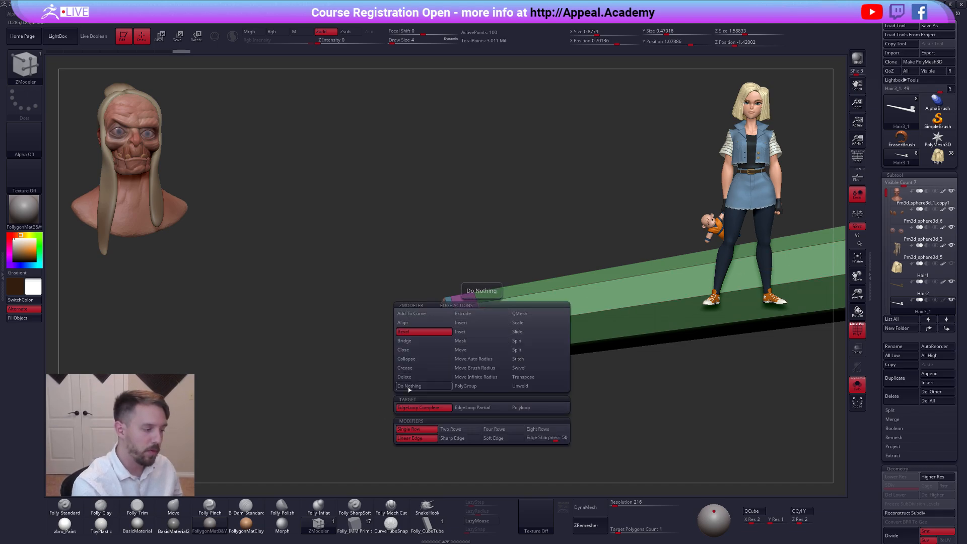
click(519, 313)
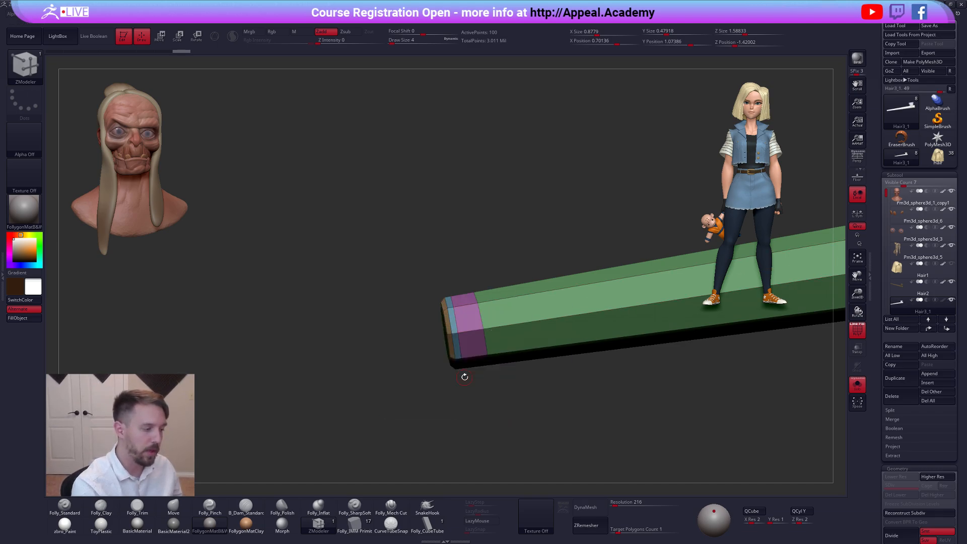
click(457, 321)
mouse_move(423, 261)
mouse_down()
mouse_move(475, 267)
mouse_move(582, 320)
mouse_move(482, 347)
mouse_move(435, 341)
mouse_move(506, 346)
mouse_move(639, 410)
mouse_move(639, 433)
mouse_up()
Delete the low-resolution pipe copy and select the original pipe subtool with the whole bust shown without wireframe
key(shift+f)
key(f)
key(alt+s)
click(907, 394)
click(830, 412)
click(906, 288)
mouse_move(629, 400)
alt+mouse_down()
mouse_move(622, 345)
mouse_move(635, 396)
alt+mouse_up()
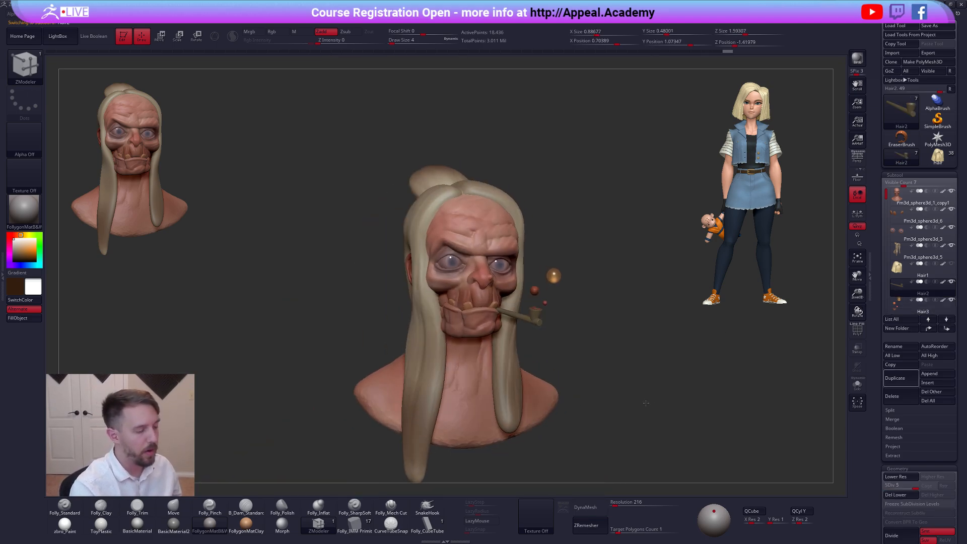
Apply the JellyBean material, in material-only mode, to the Hair3 subtool of coloured spheres above the pipe
click(895, 305)
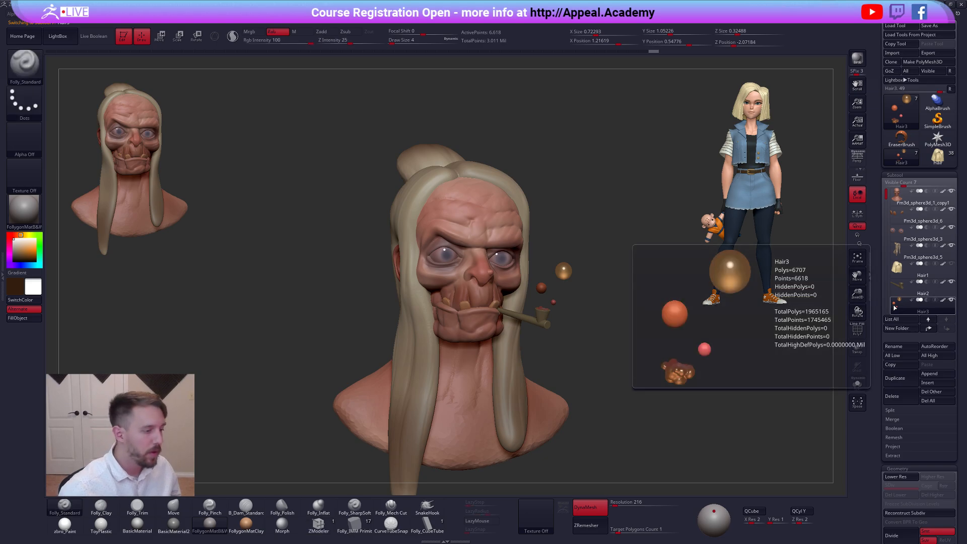
click(303, 31)
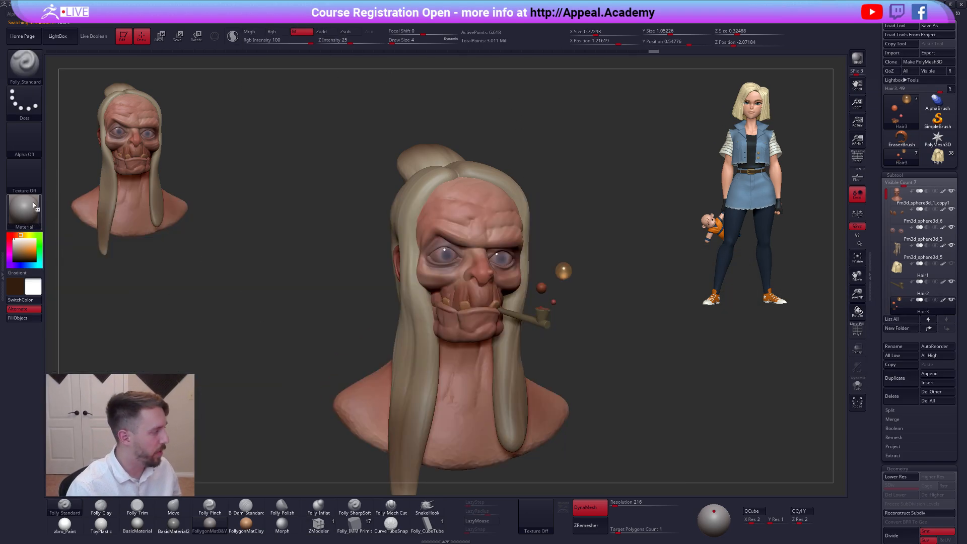
click(24, 209)
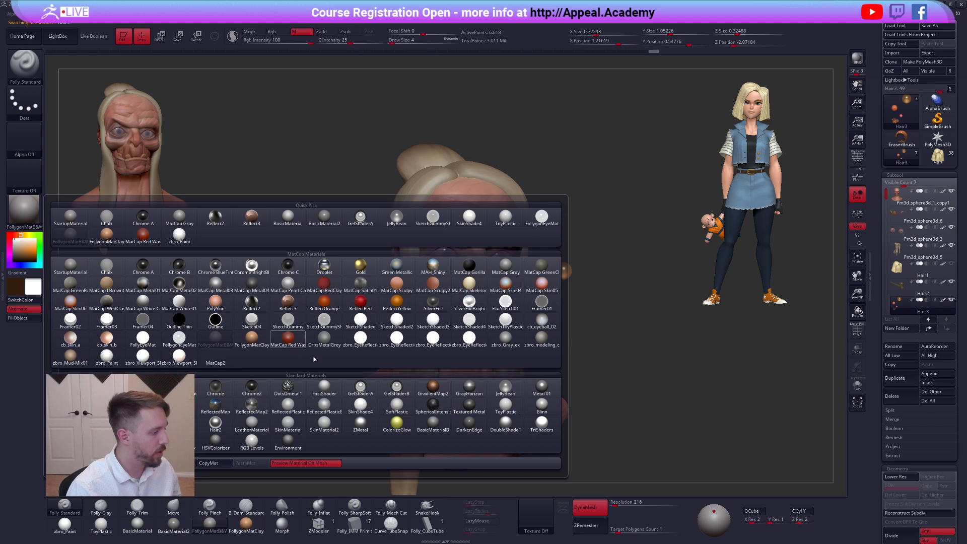
click(505, 389)
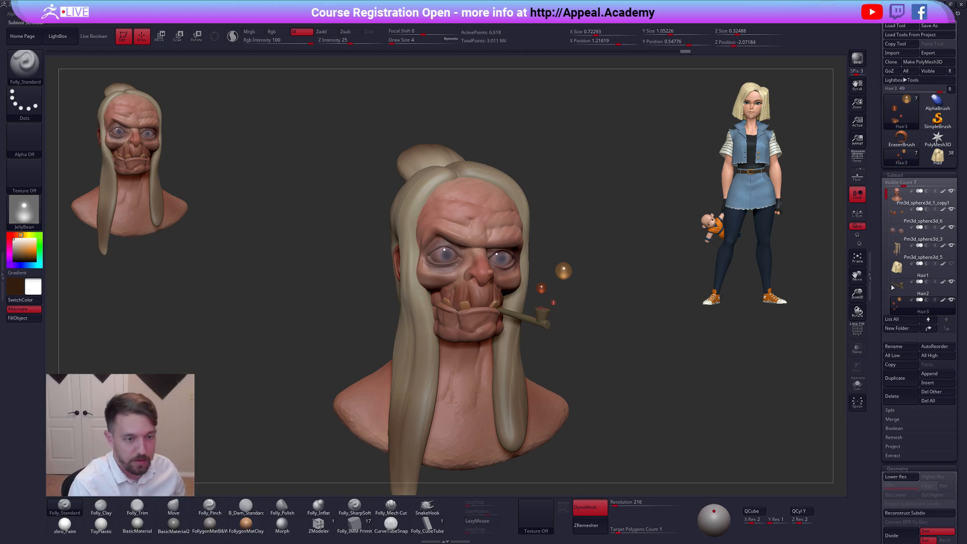
Select the bust subtool and turn on Sculptris Pro for Clay sculpting at draw size 74
click(891, 195)
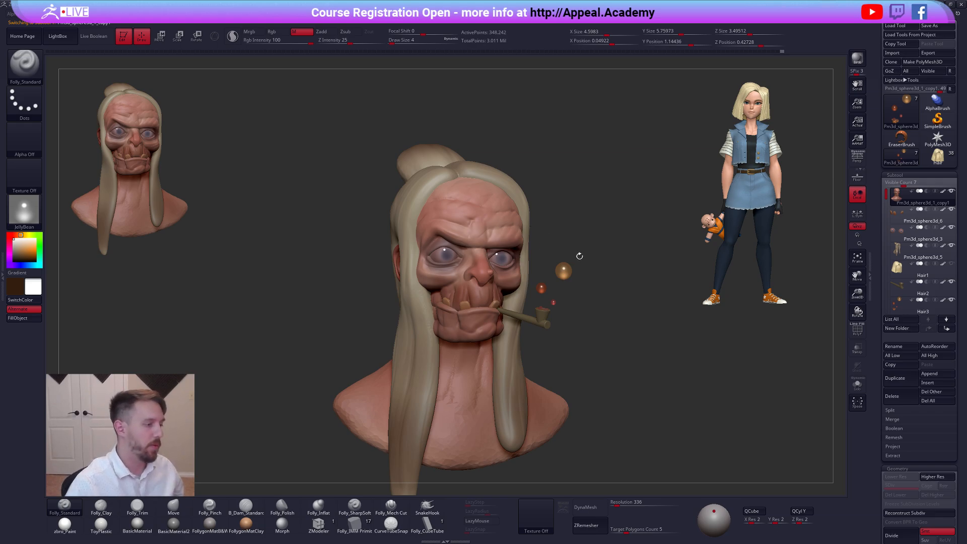
drag(579, 256, 579, 322)
key(space)
mouse_move(453, 291)
mouse_down()
mouse_move(453, 324)
mouse_move(434, 306)
mouse_up()
key(3)
click(233, 36)
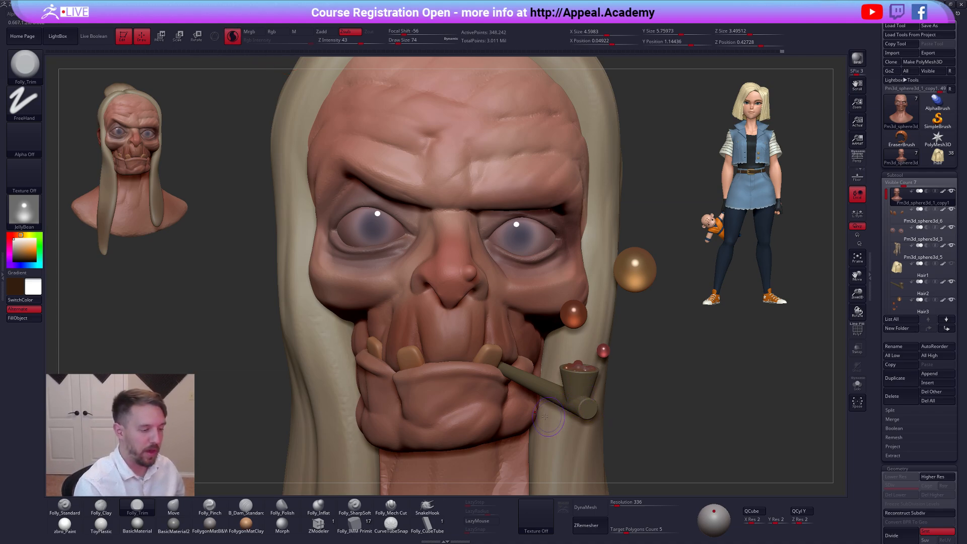
right_drag(480, 301, 438, 297)
key(2)
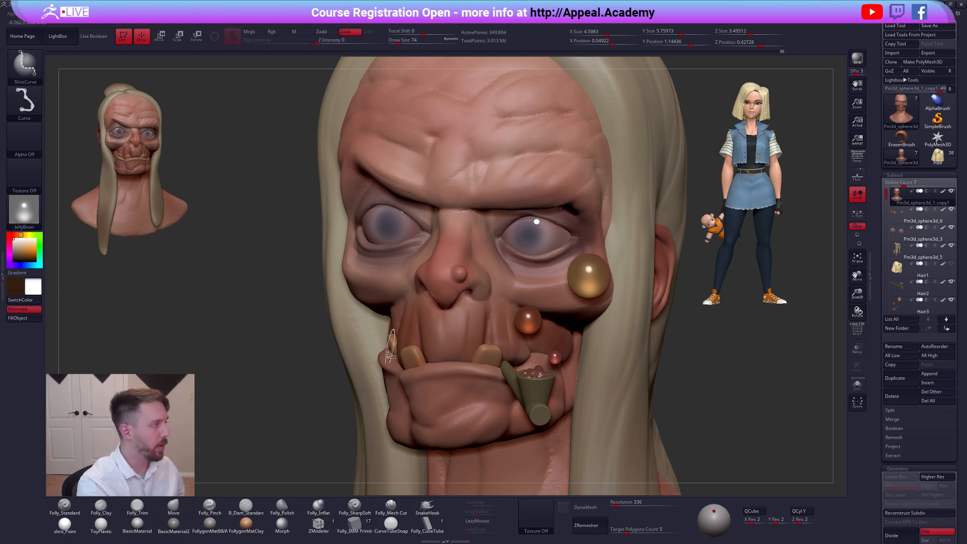
Try to slice across the mouth with the SliceCurve brush, inspect the mesh in isolation and undo the cut
mouse_move(235, 338)
ctrl+shift+mouse_down()
mouse_move(658, 259)
mouse_move(313, 298)
mouse_move(623, 215)
mouse_move(501, 216)
mouse_move(606, 214)
mouse_move(578, 219)
mouse_move(623, 256)
mouse_move(599, 237)
mouse_move(385, 308)
mouse_move(411, 305)
mouse_move(498, 359)
ctrl+shift+mouse_up()
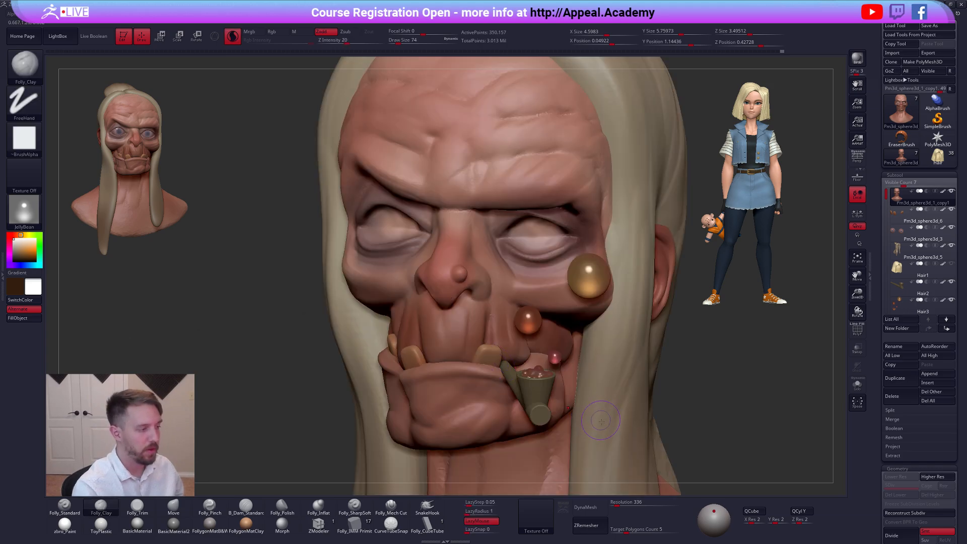
key(alt+s)
key(shift+f)
key(ctrl+z)
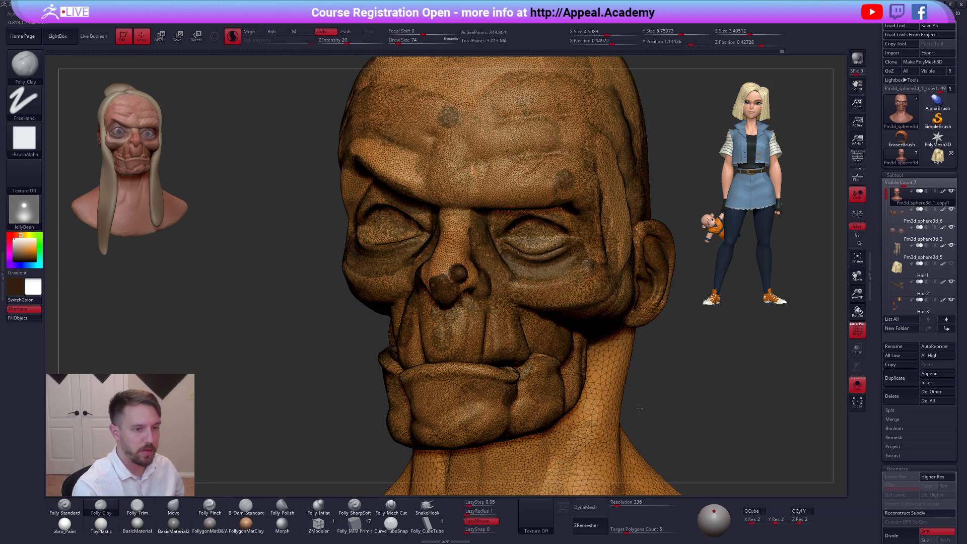
key(alt+s)
key(shift+f)
Smooth the underside of the nose around the nostrils and the septum
drag(632, 417, 589, 423)
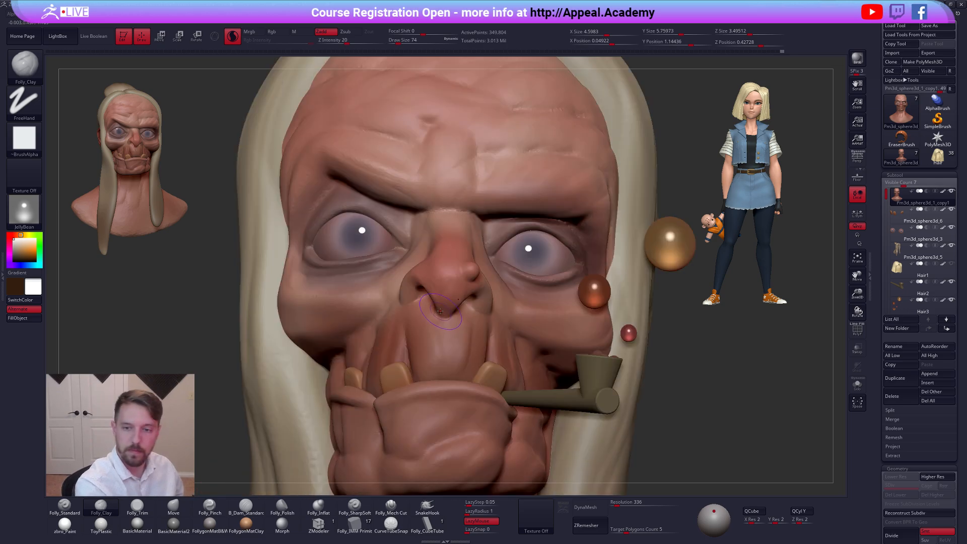
key(shift)
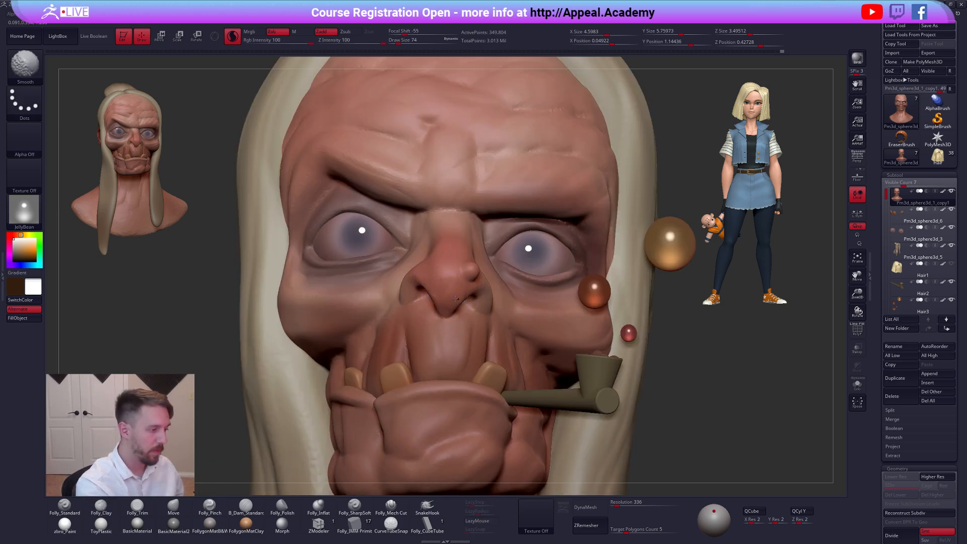
key(shift+f)
key(shift+f)
right_drag(444, 322, 456, 221)
key(ctrl+z)
key(shift+f)
shift+drag(458, 327, 463, 293)
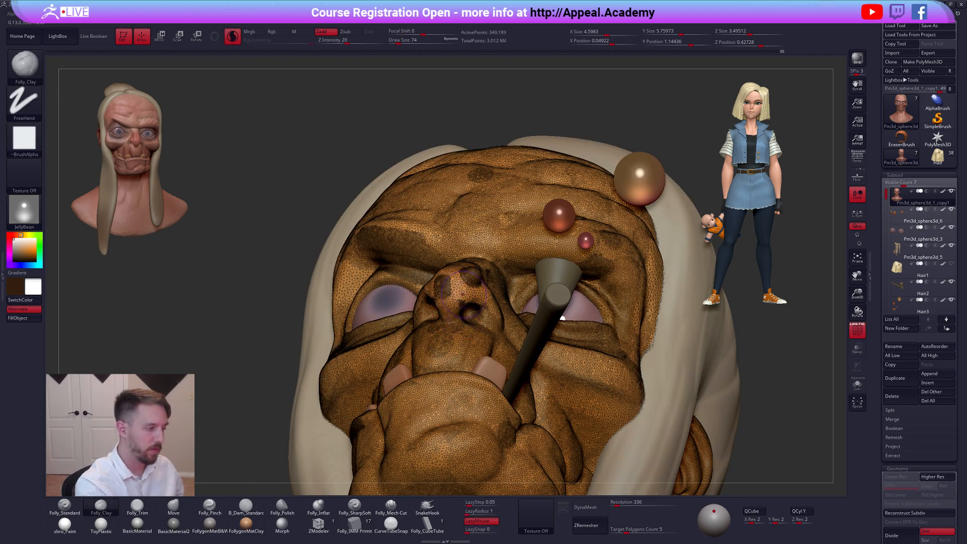
key(shift+f)
right_drag(460, 282, 452, 322)
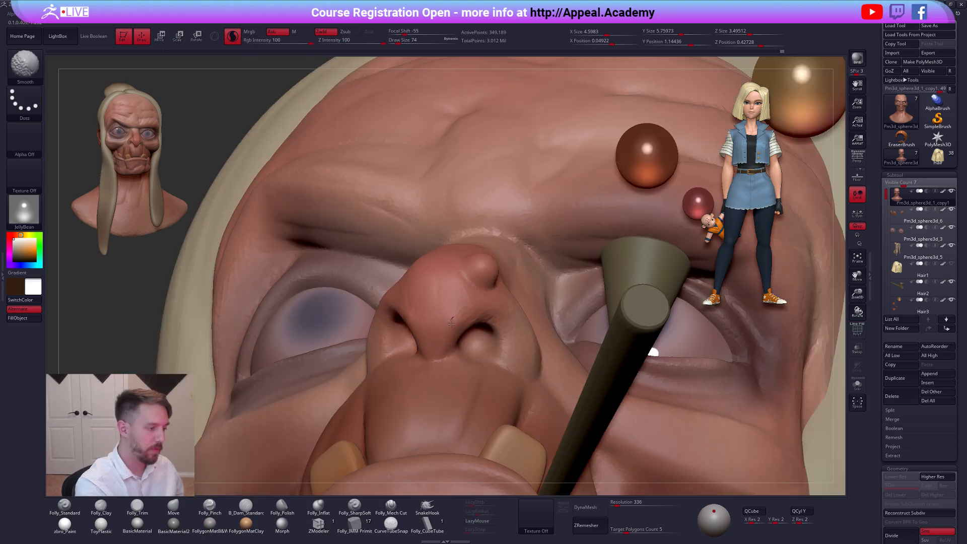
shift+drag(441, 349, 449, 335)
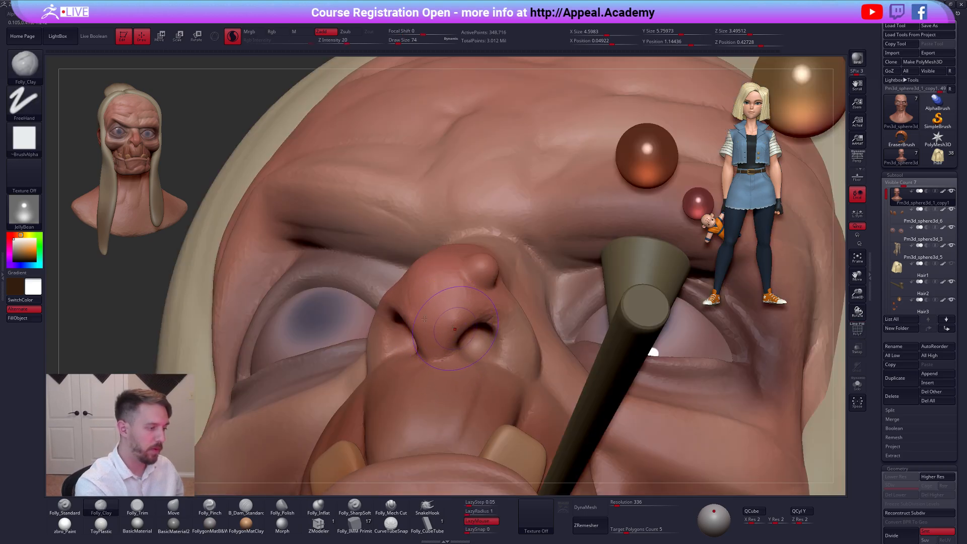
key(f)
mouse_move(453, 375)
right_down()
mouse_move(570, 444)
mouse_move(607, 432)
right_up()
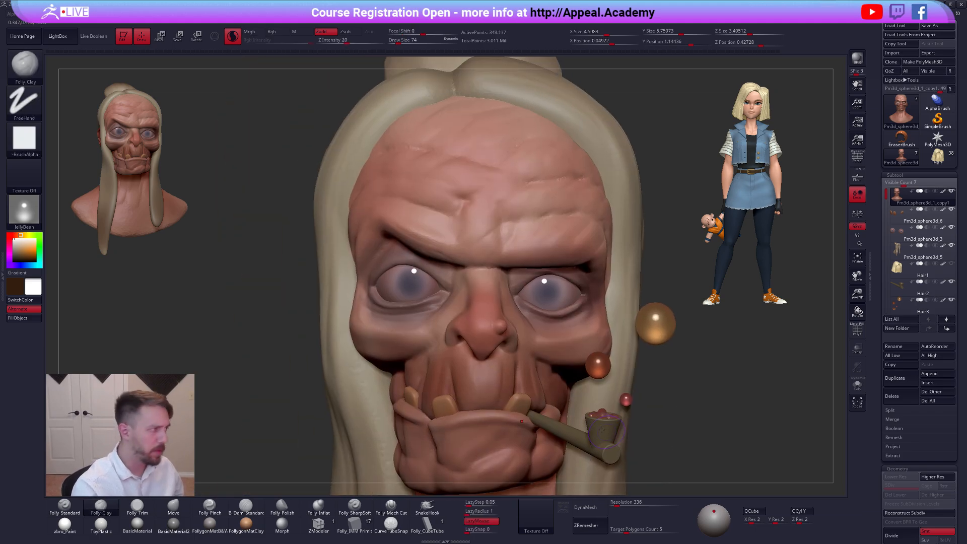
Smooth the bridge of the nose, isolate the bust and refine the inner eye area with Clay at draw size 61
key(shift)
shift+drag(473, 321, 481, 313)
key(space)
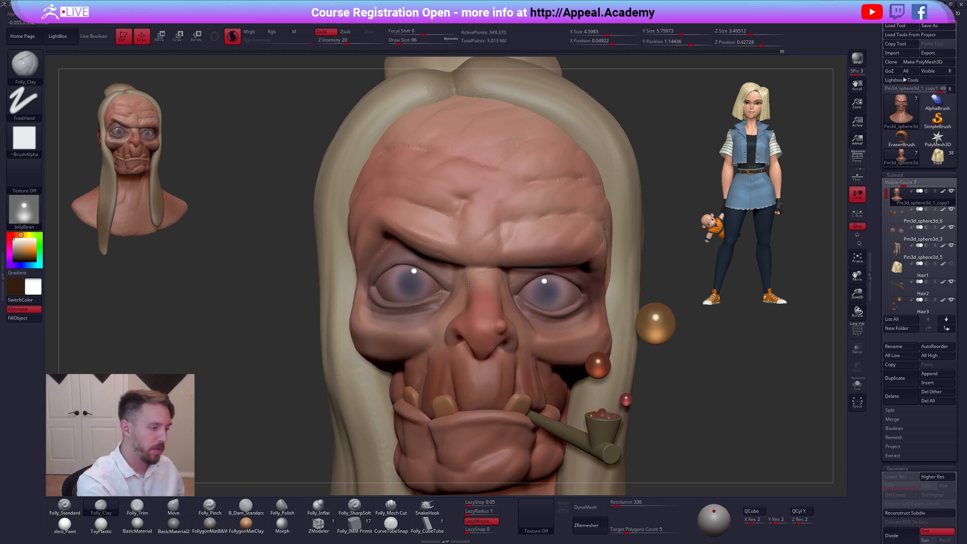
mouse_move(470, 292)
shift+mouse_down()
mouse_move(472, 282)
mouse_move(471, 298)
shift+mouse_up()
click(687, 396)
key(space)
drag(485, 262, 483, 262)
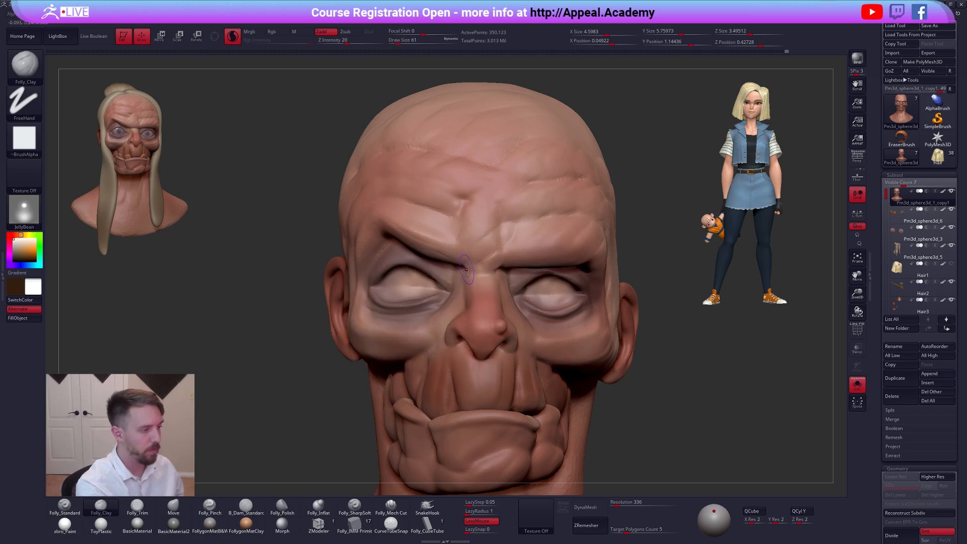
right_drag(467, 278, 465, 273)
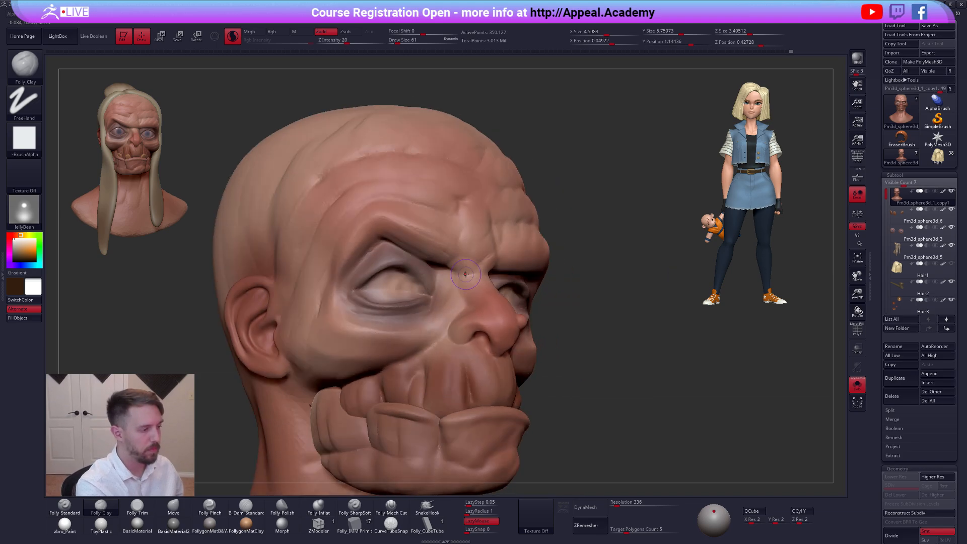
right_drag(425, 303, 383, 300)
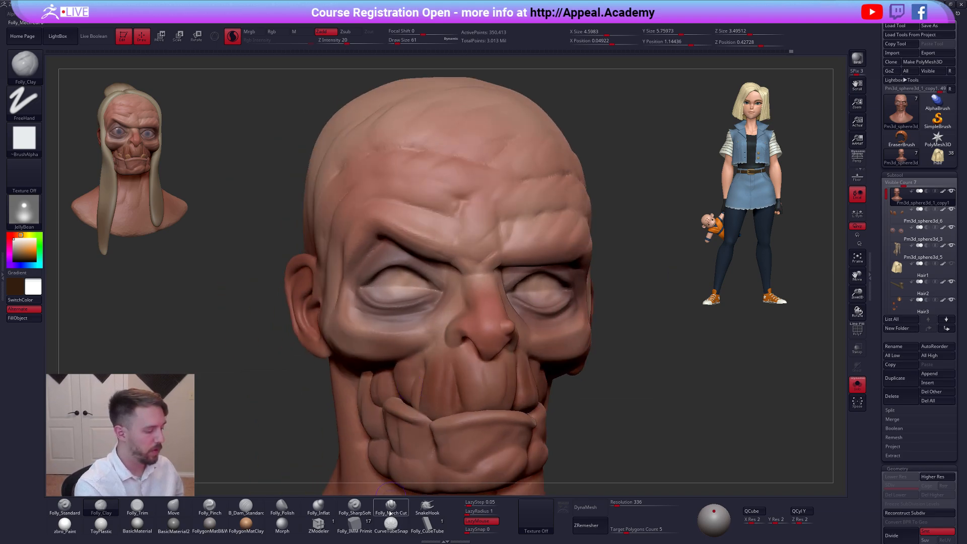
Carve the nose bridge between the eyes with the Folly_Mech Cut brush and show all subtools again
click(391, 505)
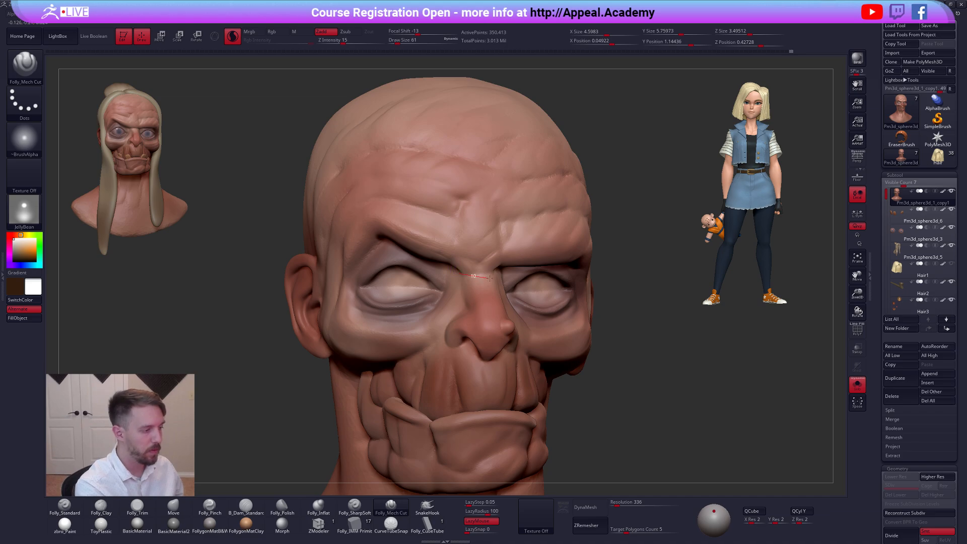
mouse_move(516, 271)
right_down()
mouse_move(490, 272)
mouse_move(546, 279)
right_up()
ctrl+right_drag(740, 406, 679, 417)
key(alt+s)
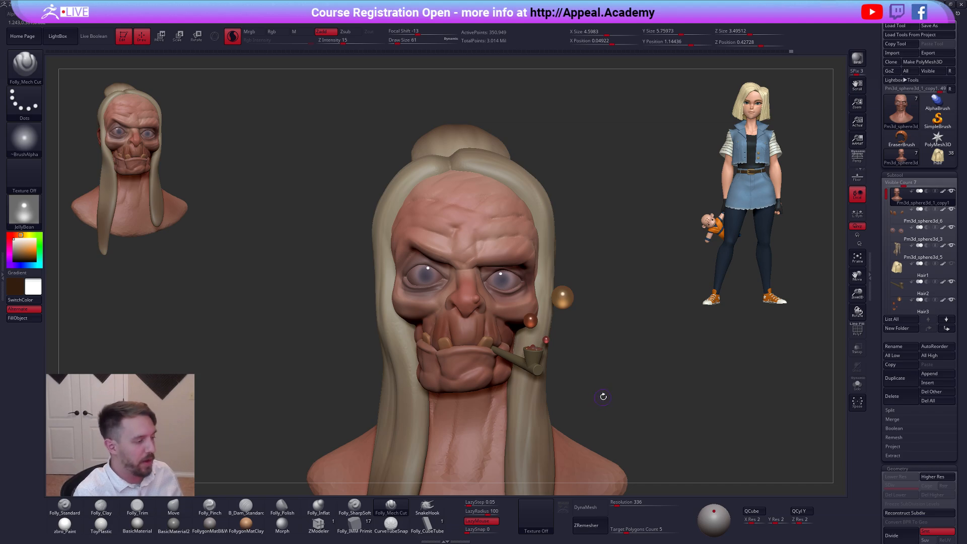
Isolate the bust and sculpt vertical Clay strokes down the front of the neck
alt+right_drag(595, 406, 618, 358)
key(alt+s)
key(space)
drag(605, 361, 608, 361)
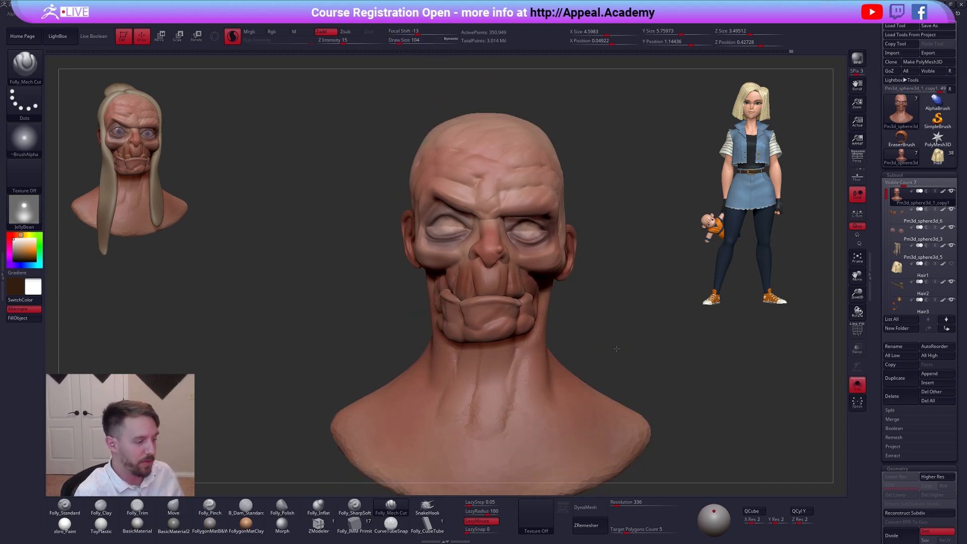
alt+right_drag(571, 354, 573, 307)
key(2)
key(space)
mouse_move(496, 330)
mouse_down()
mouse_move(496, 317)
mouse_move(490, 380)
mouse_move(496, 355)
mouse_move(485, 351)
mouse_up()
key(space)
key(space)
drag(483, 413, 484, 418)
drag(502, 332, 496, 414)
Add more vertical Clay folds along the side of the neck down to its base
key(shift+f)
key(shift+f)
drag(471, 315, 457, 398)
drag(455, 360, 441, 448)
drag(456, 405, 448, 392)
right_drag(448, 392, 496, 378)
key(space)
drag(436, 334, 426, 412)
mouse_move(403, 330)
mouse_down()
mouse_move(398, 394)
mouse_move(411, 403)
mouse_up()
right_drag(567, 427, 513, 383)
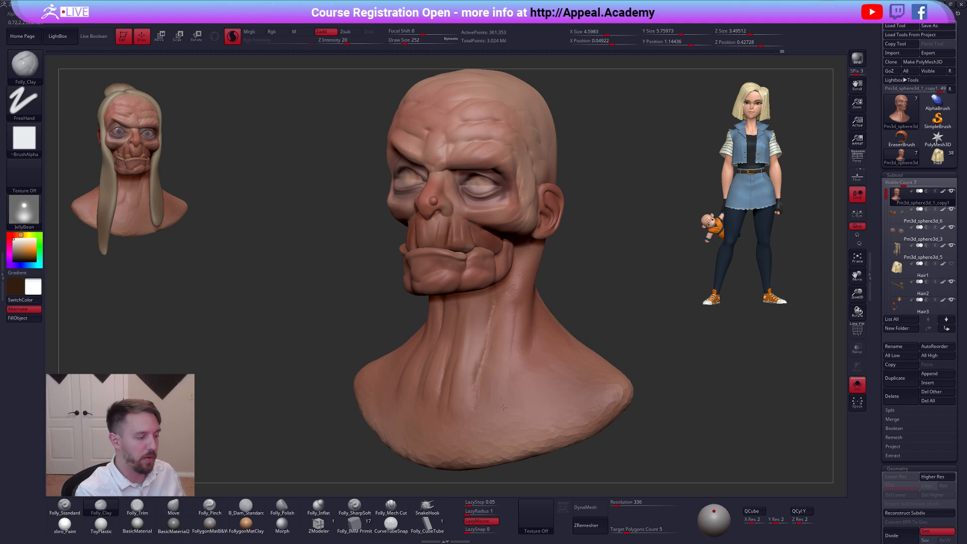
Build up the base of the neck and upper chest with large Clay strokes and smooth the shoulder
key(space)
drag(498, 376, 505, 374)
right_drag(509, 367, 554, 374)
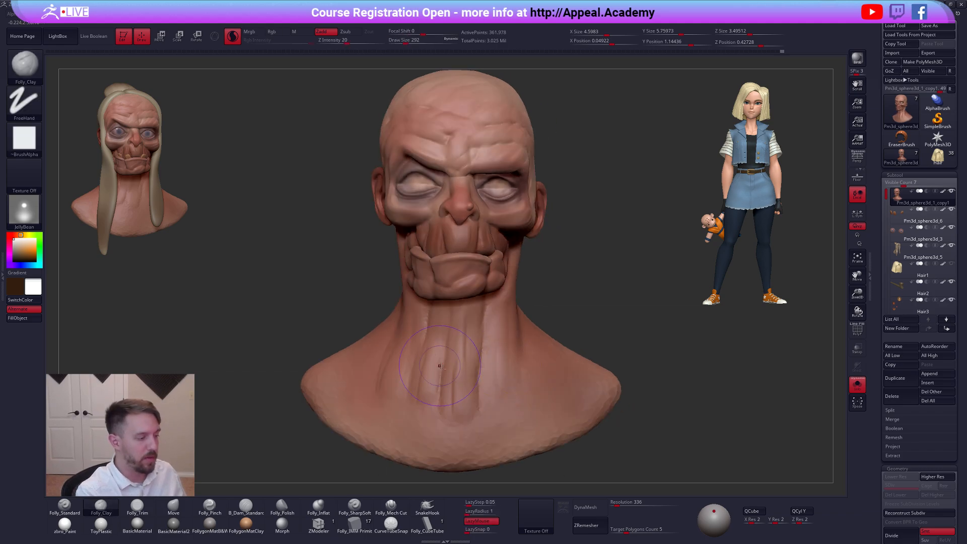
right_drag(436, 367, 414, 347)
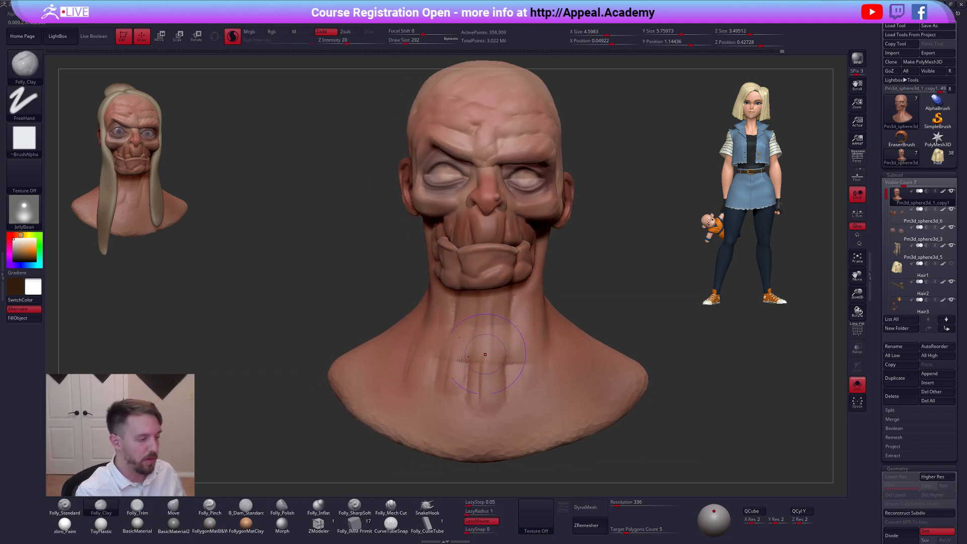
mouse_move(457, 406)
mouse_down()
mouse_move(373, 381)
mouse_move(619, 395)
mouse_move(581, 413)
mouse_up()
mouse_move(534, 392)
mouse_down()
mouse_move(518, 341)
mouse_move(500, 393)
mouse_up()
mouse_move(545, 398)
ctrl+right_down()
mouse_move(533, 381)
mouse_move(524, 384)
ctrl+right_up()
key(shift)
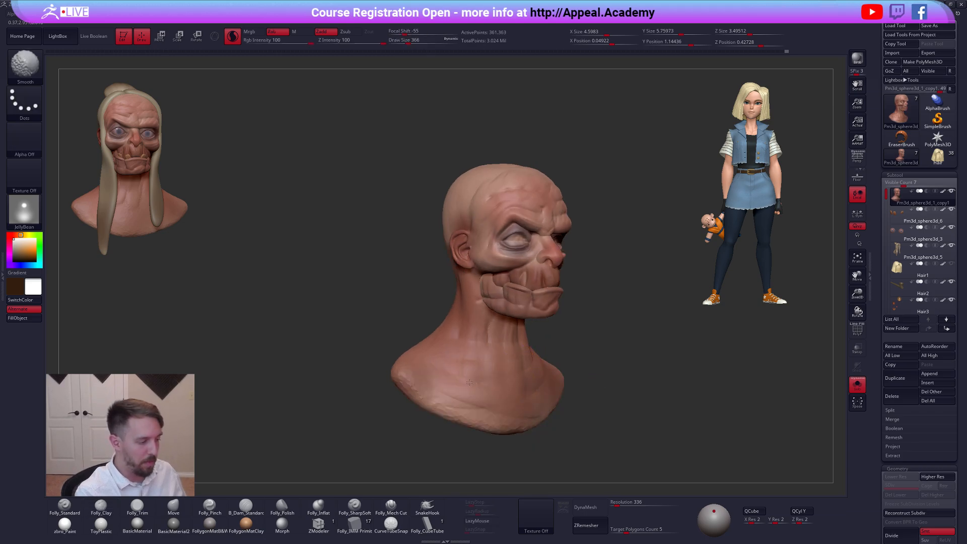
Sculpt the front of the throat below the jaw from the side with Clay at draw size 227
mouse_move(545, 381)
shift+right_down()
mouse_move(565, 374)
mouse_move(564, 350)
mouse_move(468, 347)
mouse_move(460, 338)
shift+right_up()
ctrl+right_drag(534, 287, 547, 324)
key(2)
key(space)
drag(548, 323, 544, 324)
right_drag(544, 324, 541, 302)
mouse_move(540, 312)
mouse_down()
mouse_move(542, 298)
mouse_move(543, 338)
mouse_up()
drag(543, 374, 542, 377)
right_drag(541, 331, 535, 333)
Mask the lower jaw and make the Move brush ready for reshaping the throat
key(b)
key(m)
key(v)
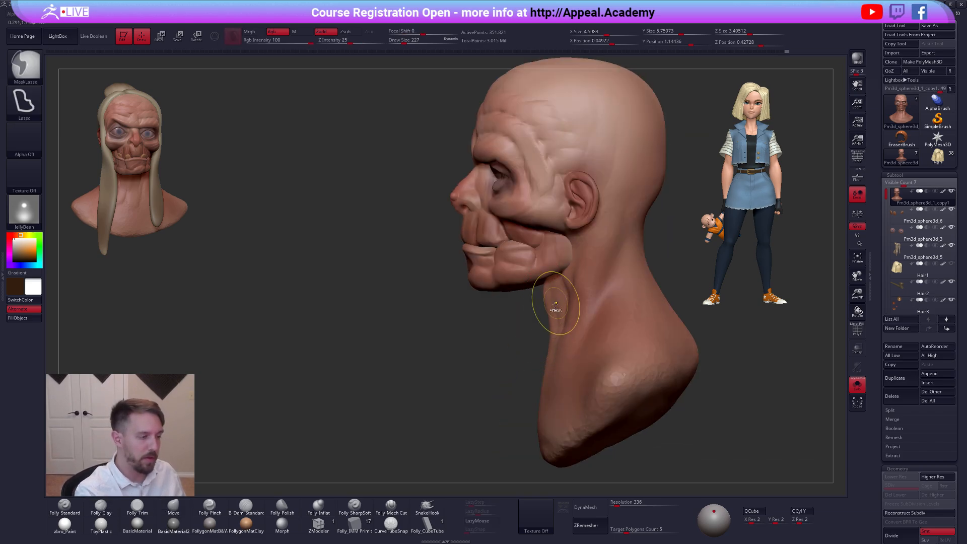
key(w)
ctrl+click(545, 271)
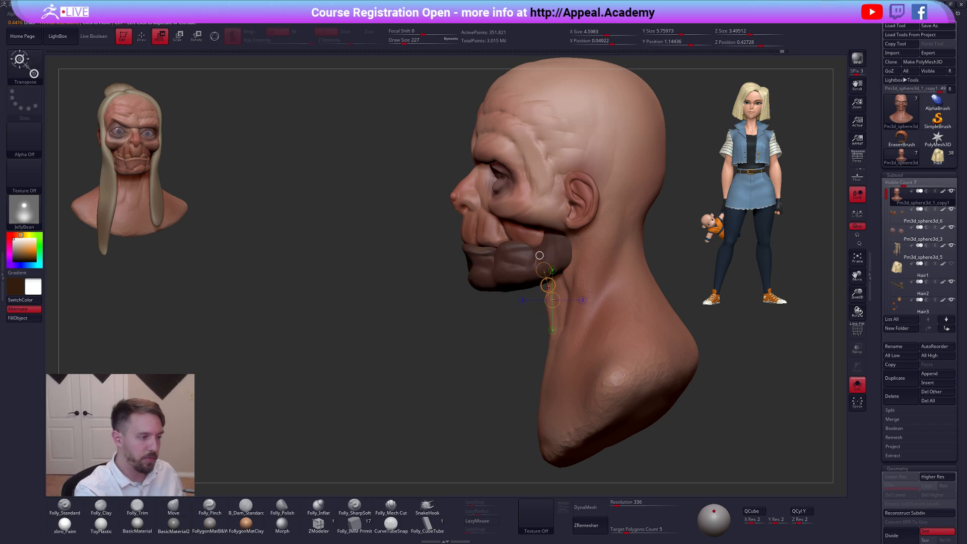
key(q)
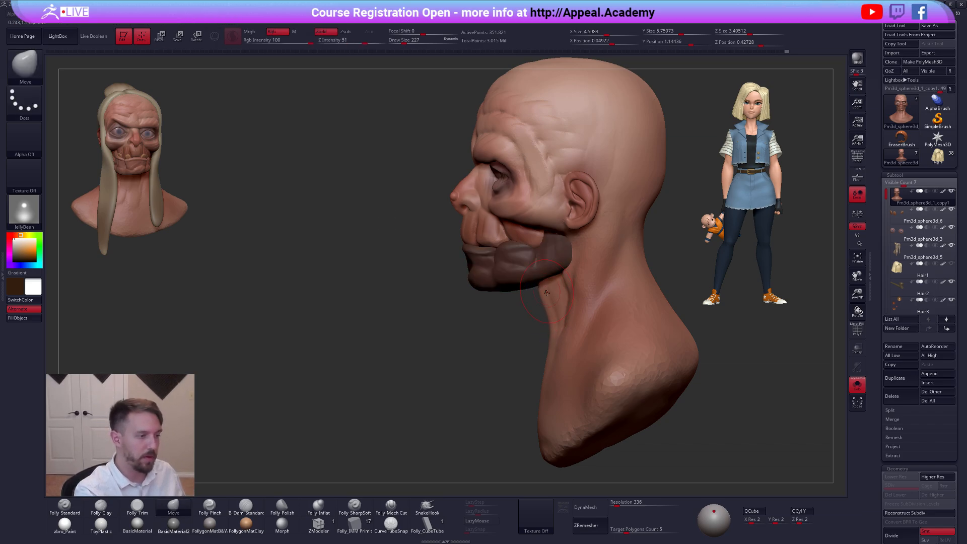
Build up the side of the neck below the ear with a long Clay stroke at draw size 227 and smooth it
mouse_move(546, 290)
right_down()
mouse_move(554, 326)
mouse_move(496, 320)
right_up()
alt+right_drag(561, 284, 525, 313)
key(2)
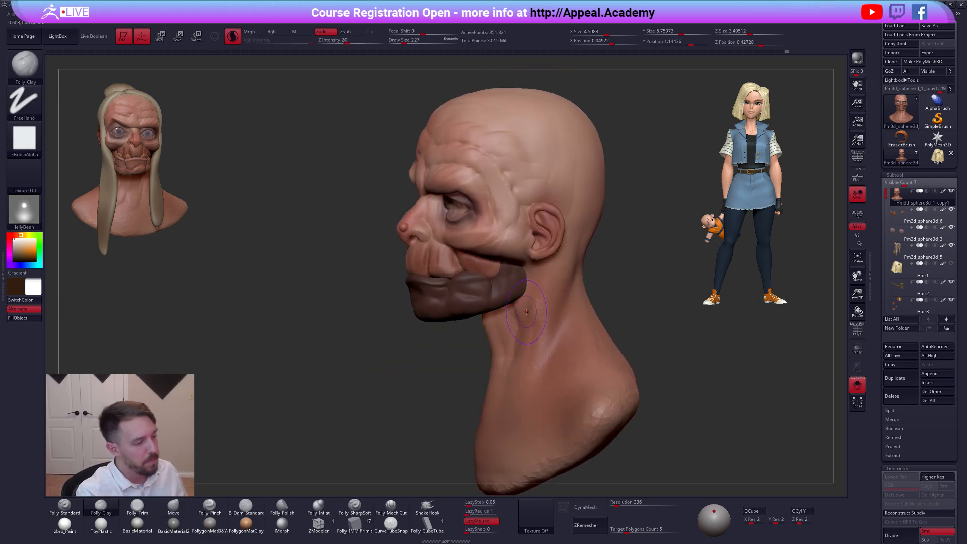
drag(528, 315, 518, 408)
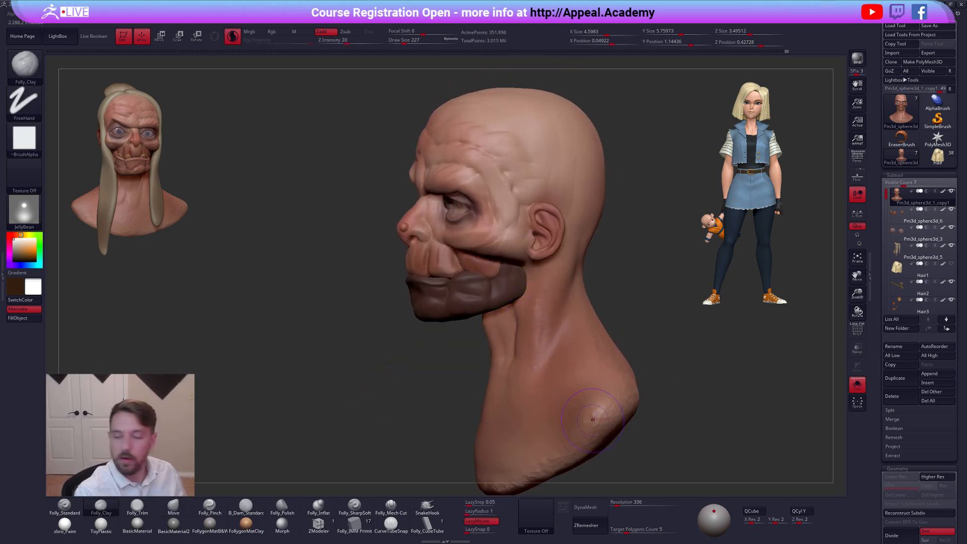
key(shift)
mouse_move(537, 355)
right_down()
mouse_move(571, 350)
mouse_move(578, 369)
mouse_move(530, 360)
right_up()
Enlarge the Clay brush to draw size 381 and clear the mask from the lower jaw
key(space)
drag(529, 360, 534, 361)
ctrl+drag(593, 323, 585, 337)
click(585, 339)
right_drag(585, 339, 604, 374)
right_drag(538, 372, 597, 371)
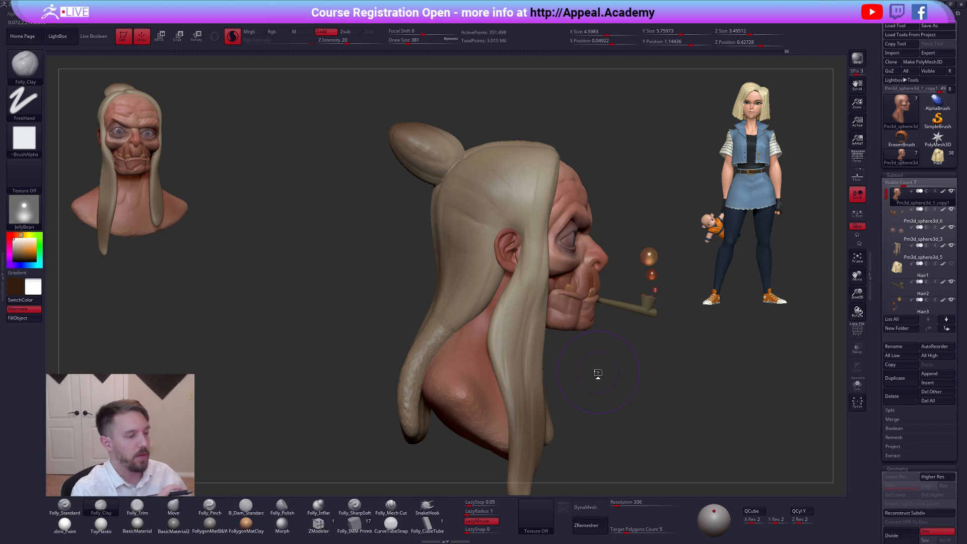
Isolate the bust, slice the neck and chest with a zigzag SliceCurve, inspect the polygroups in the polyframe, and undo the slice
key(alt+s)
alt+drag(591, 383, 588, 317)
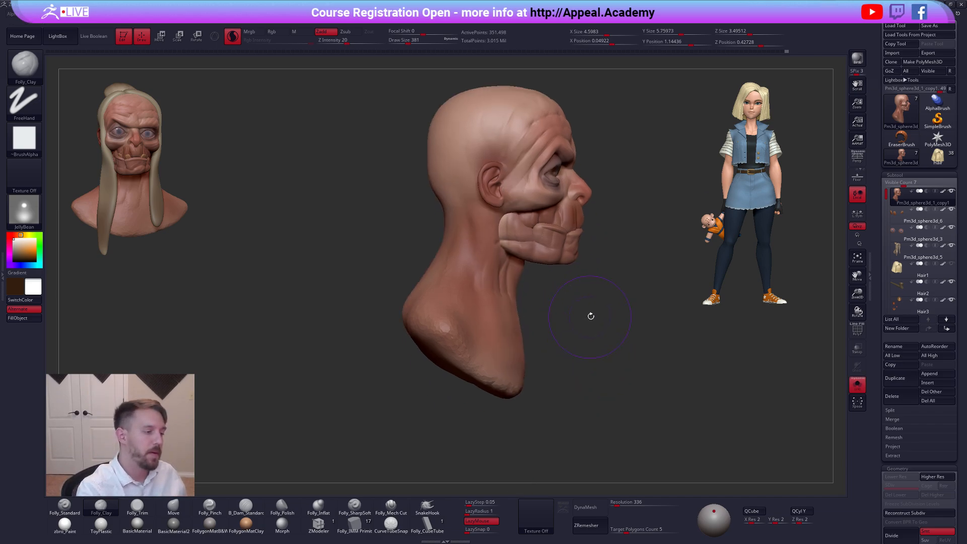
key(ctrl+shift+space)
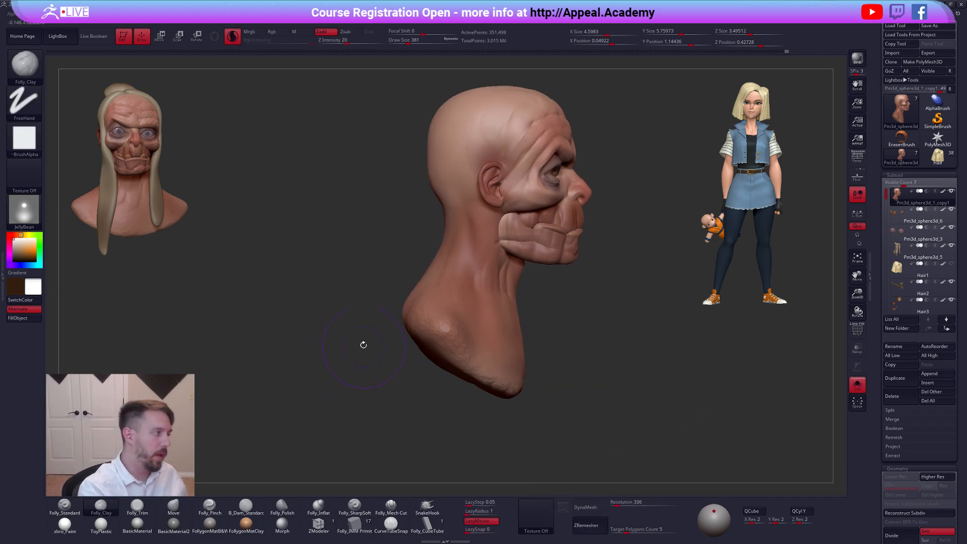
mouse_move(277, 302)
ctrl+shift+mouse_down()
mouse_move(659, 302)
mouse_move(669, 324)
mouse_move(401, 396)
mouse_move(664, 327)
mouse_move(367, 296)
mouse_move(614, 289)
mouse_move(450, 236)
mouse_move(574, 315)
mouse_move(565, 324)
mouse_move(453, 305)
mouse_move(609, 319)
mouse_move(524, 321)
mouse_move(554, 331)
mouse_move(595, 319)
mouse_move(524, 324)
mouse_move(527, 309)
mouse_move(540, 310)
mouse_move(461, 408)
mouse_move(556, 326)
mouse_move(459, 408)
mouse_move(598, 278)
mouse_move(551, 346)
mouse_move(604, 302)
mouse_move(524, 372)
mouse_move(572, 294)
mouse_move(399, 286)
mouse_move(453, 277)
mouse_move(637, 334)
mouse_move(565, 232)
mouse_move(518, 270)
mouse_move(556, 291)
mouse_move(535, 280)
mouse_move(529, 299)
mouse_move(536, 274)
mouse_move(560, 359)
mouse_move(654, 262)
mouse_move(556, 199)
mouse_move(574, 322)
mouse_move(470, 408)
mouse_move(342, 401)
mouse_move(440, 314)
mouse_move(353, 331)
ctrl+shift+mouse_up()
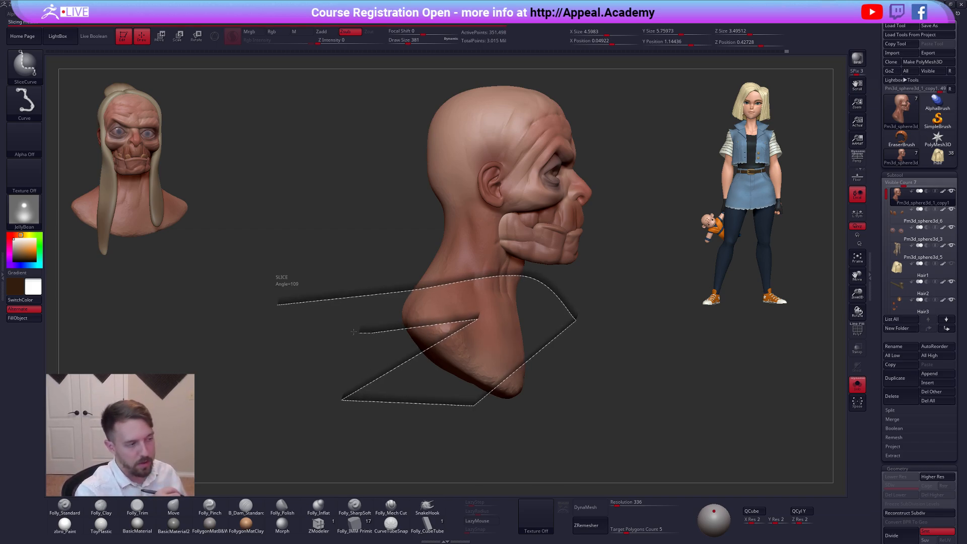
key(shift+f)
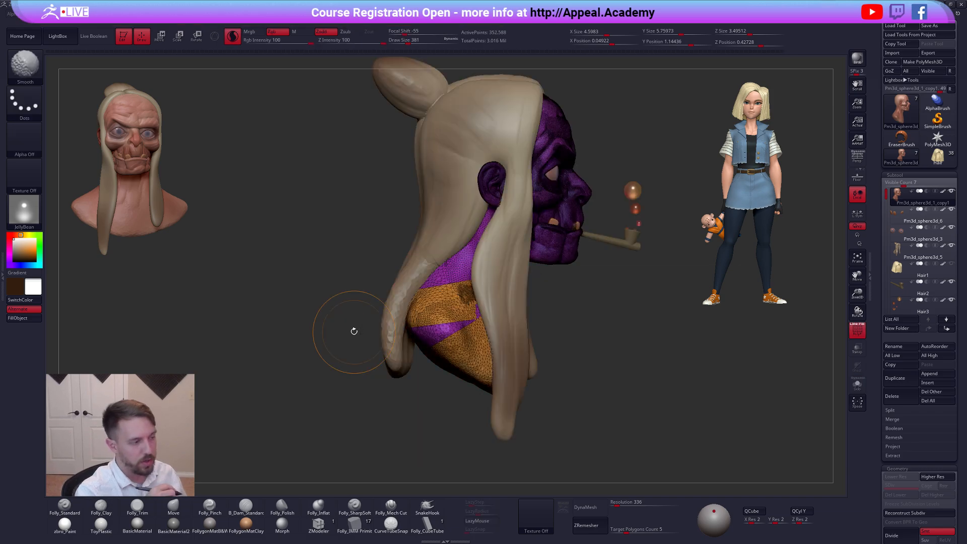
key(ctrl+z)
key(alt+s)
key(shift+f)
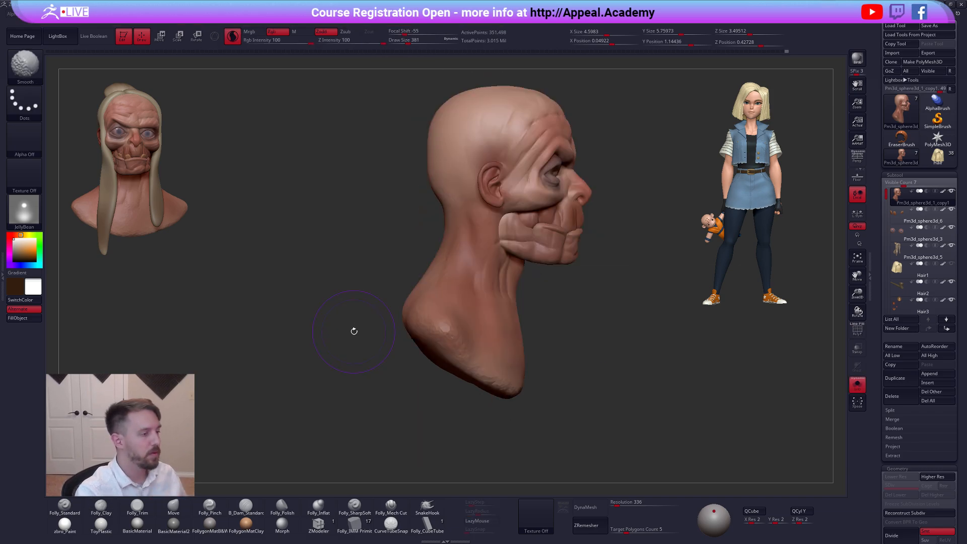
Examine the head and neck's mesh density in the polyframe, and review the neck from the side and front and the face with hair
drag(607, 421, 597, 426)
key(shift+f)
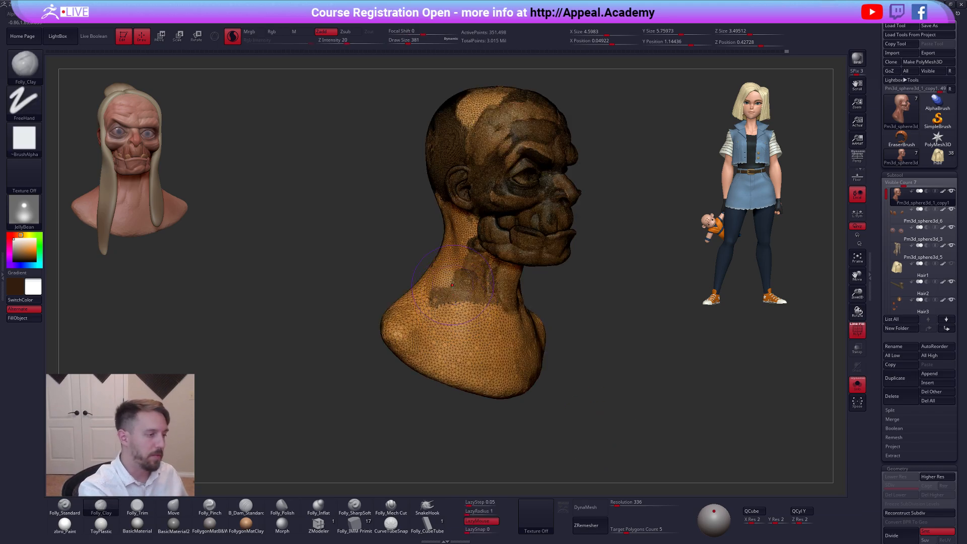
right_drag(464, 282, 498, 283)
key(shift+f)
key(space)
drag(469, 243, 462, 243)
ctrl+right_drag(468, 239, 451, 239)
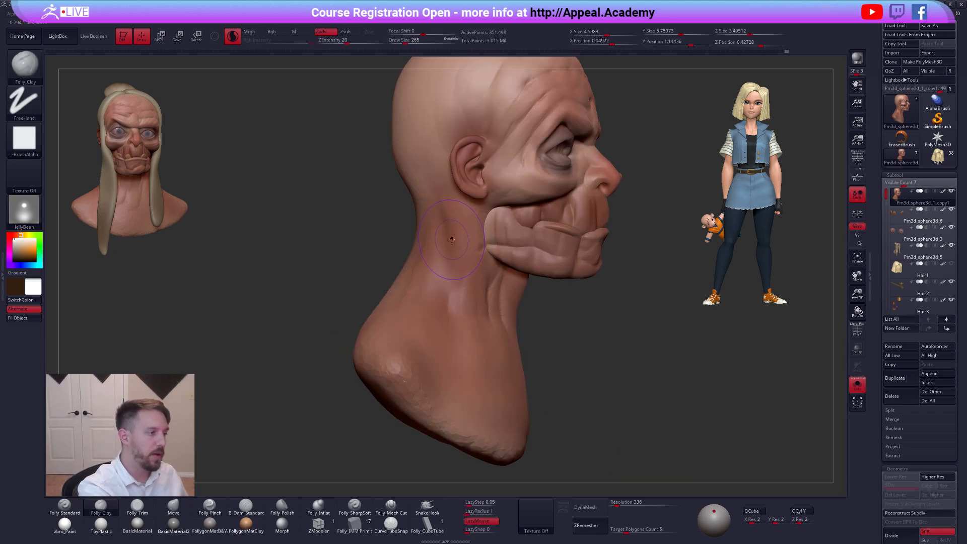
drag(611, 413, 649, 426)
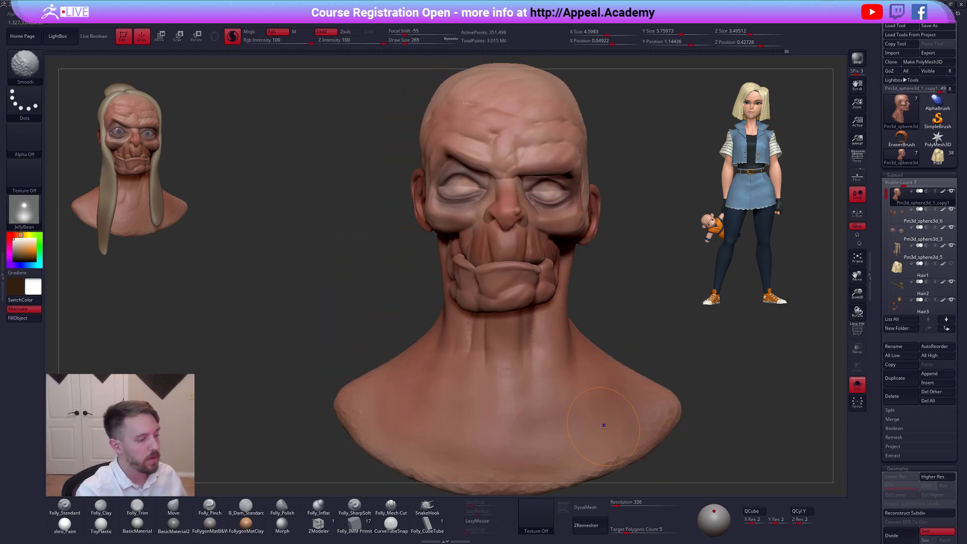
alt+right_drag(652, 411, 625, 455)
key(alt+s)
alt+right_drag(484, 264, 500, 359)
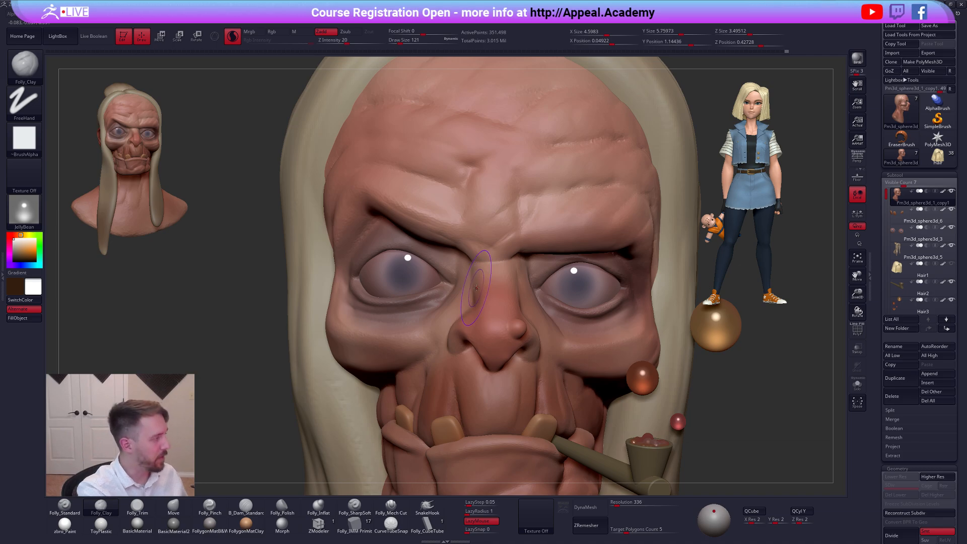
Switch to the zbro_Paint material and shape the area between the nose bridge and inner eye corner with Clay at draw size 74
click(64, 524)
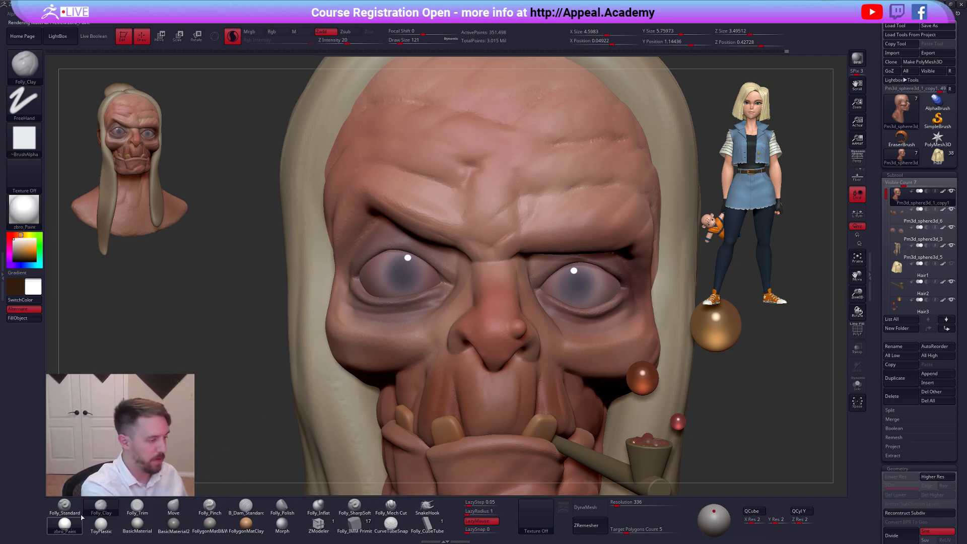
key(shift)
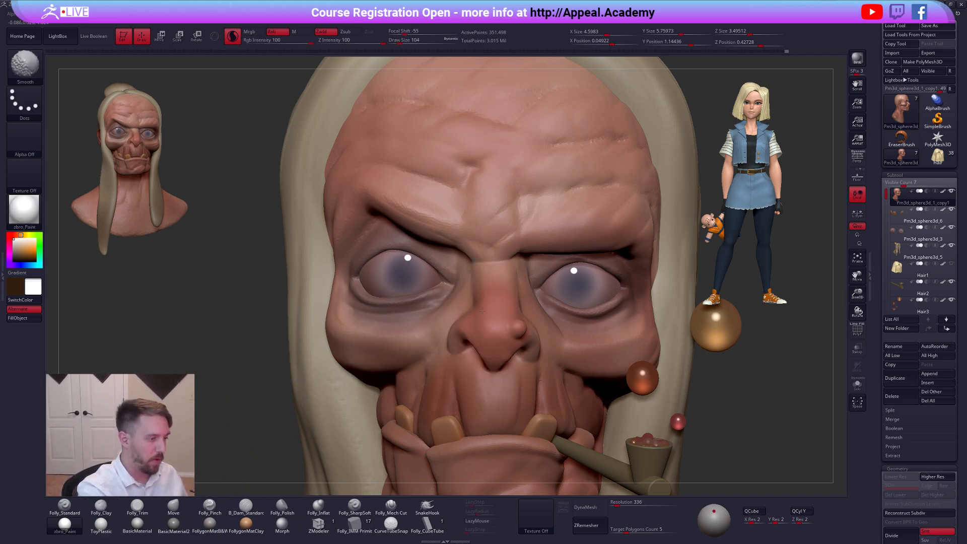
right_drag(599, 326, 521, 328)
key(space)
click(550, 293)
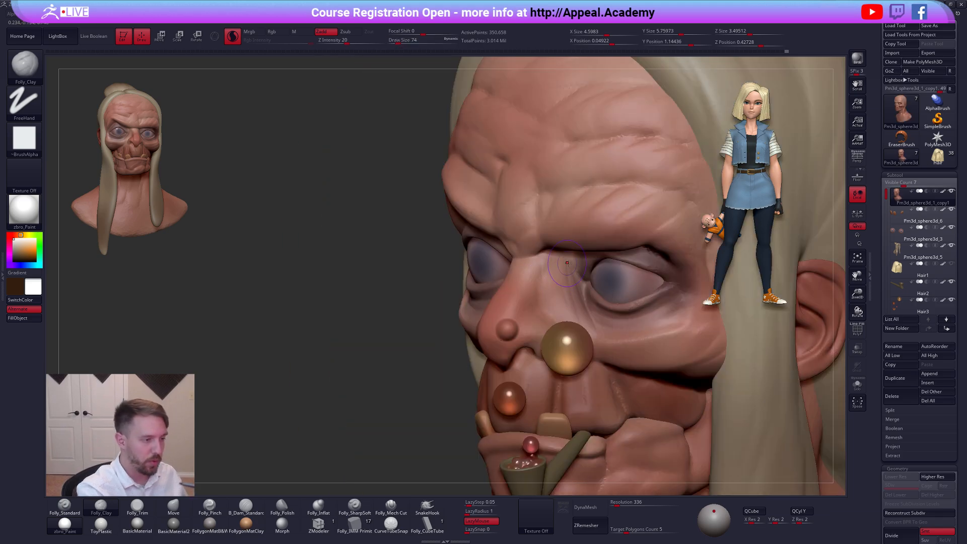
drag(566, 256, 578, 313)
alt+right_drag(637, 394, 602, 398)
Build up the outer corner of the eye on the pipe side with Clay at draw size 43
right_drag(533, 371, 589, 360)
key(space)
click(610, 325)
right_drag(596, 319, 600, 310)
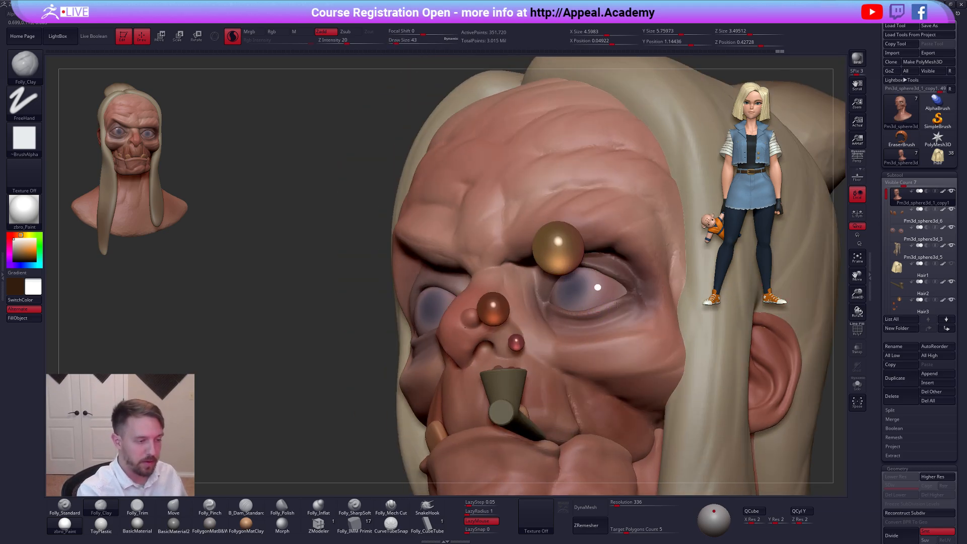
drag(637, 294, 622, 313)
key(alt+s)
right_drag(654, 292, 622, 282)
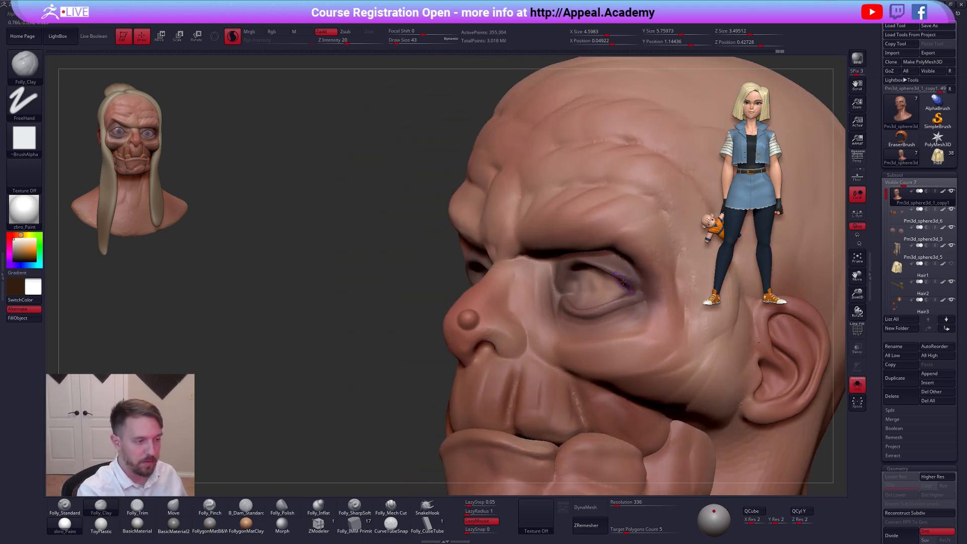
Bring back the hidden parts and smooth the outer corner of the eye on the pipe side
key(alt+s)
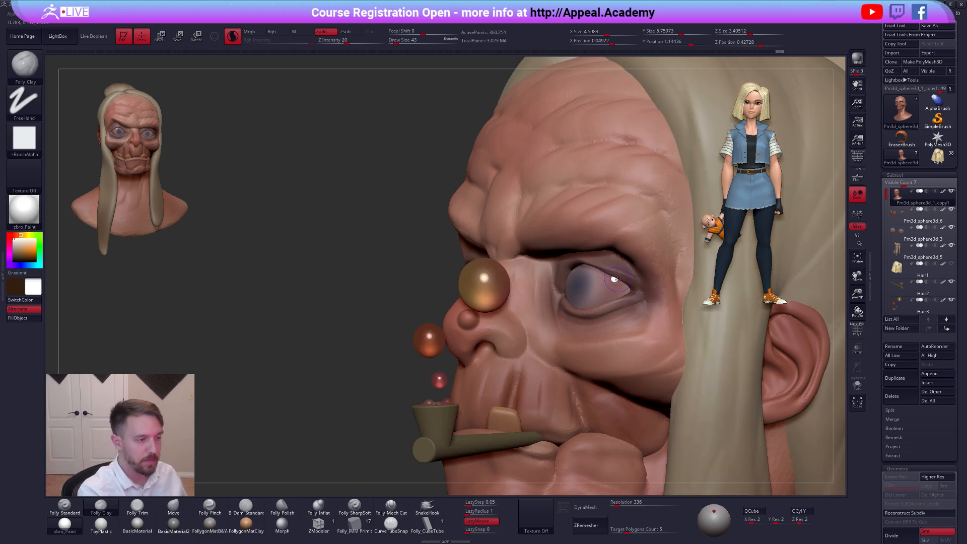
key(shift)
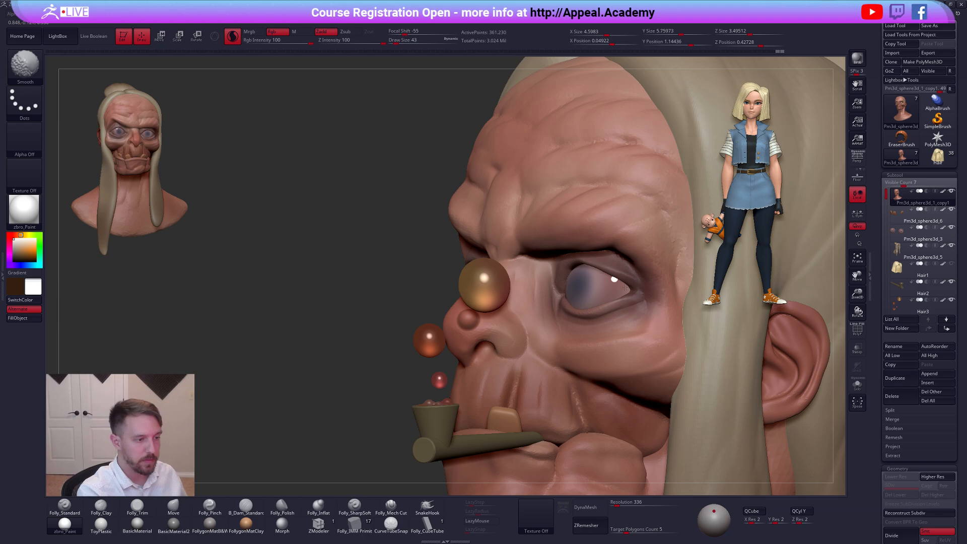
shift+drag(625, 287, 637, 292)
right_drag(569, 280, 617, 278)
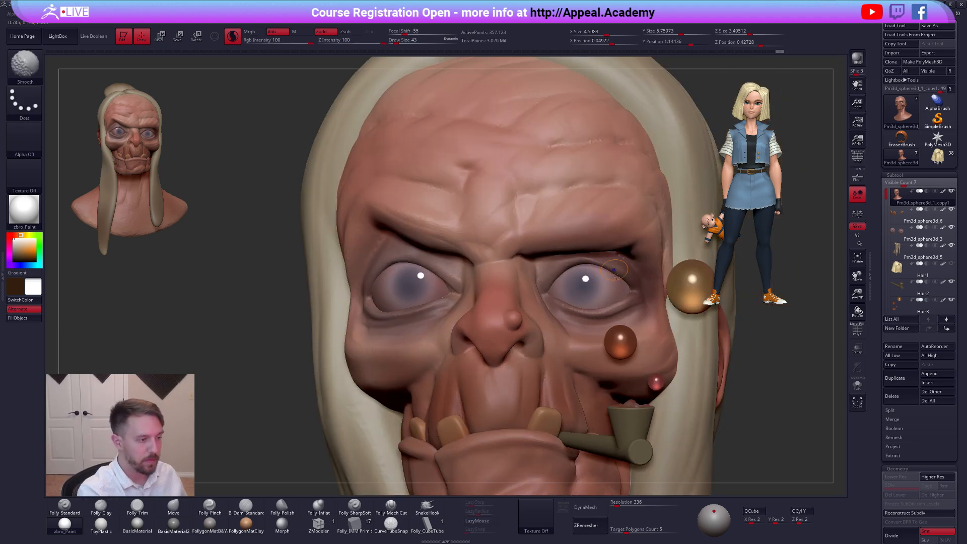
Isolate the bust and add a Clay stroke across the upper eyelid on the pipe side
key(alt+s)
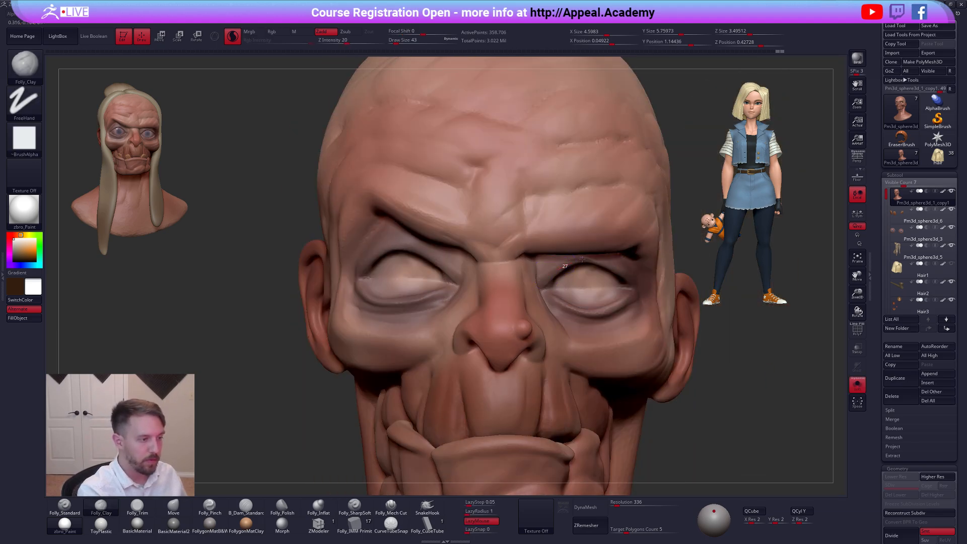
drag(598, 258, 564, 269)
right_drag(564, 269, 542, 244)
key(space)
click(542, 269)
Define the folds around the pipe-side eye's outer corner with Folly_SharpSoft at draw size 54
click(354, 504)
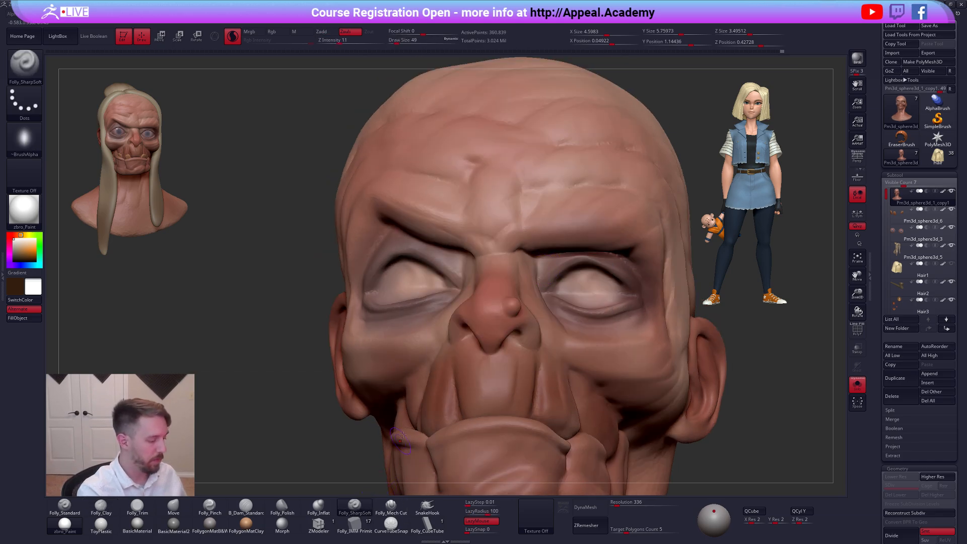
key(space)
click(543, 279)
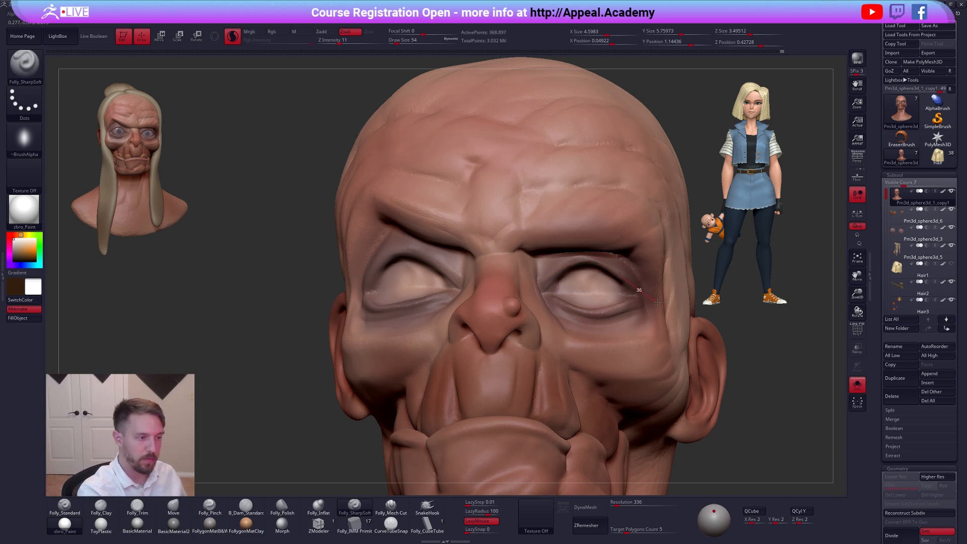
drag(666, 309, 667, 321)
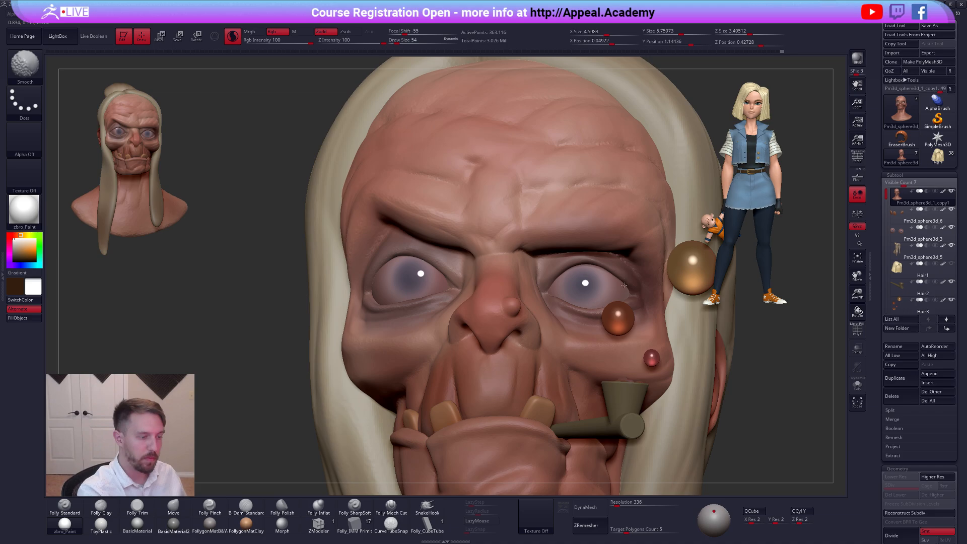
Adjust the pipe-side upper eyelid around the eyeball from below with the Move brush at draw size 96
right_drag(559, 302, 592, 264)
key(b)
key(m)
key(v)
key(ctrl+shift+space)
click(588, 265)
key(bracketright)
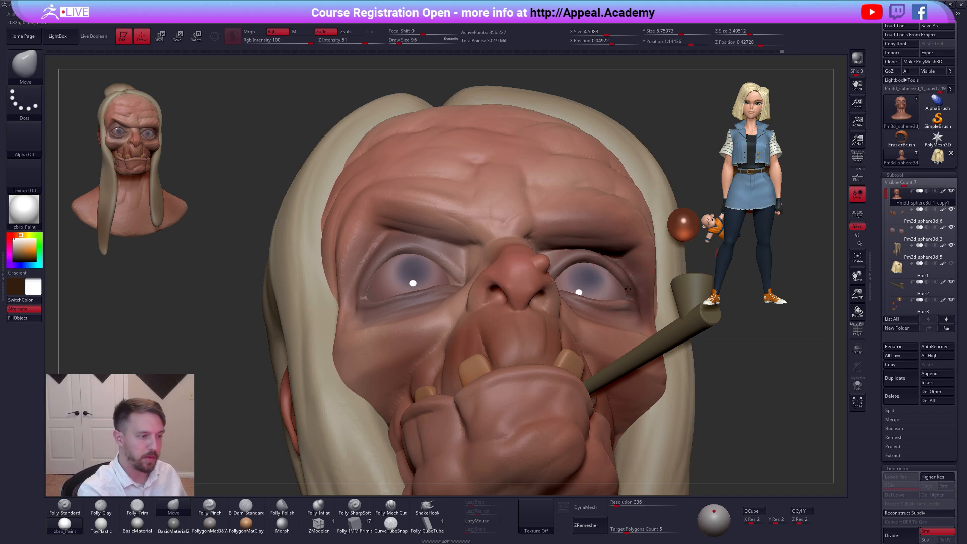
drag(608, 273, 606, 270)
Isolate the bust and sharpen the opposite eye's upper eyelid with Folly_SharpSoft at draw size 61, smoothing the inner corner
alt+right_drag(623, 287, 674, 297)
right_drag(466, 282, 496, 267)
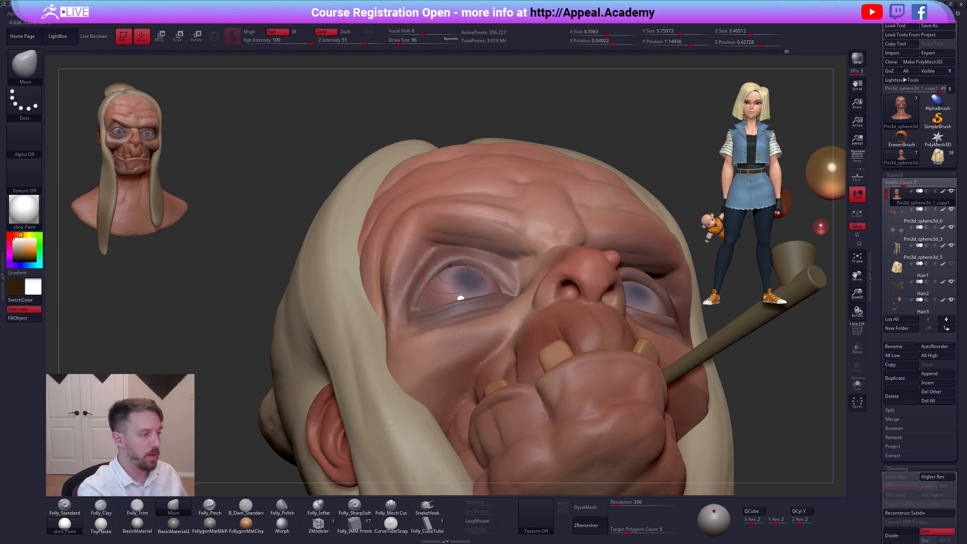
key(ctrl+shift+f)
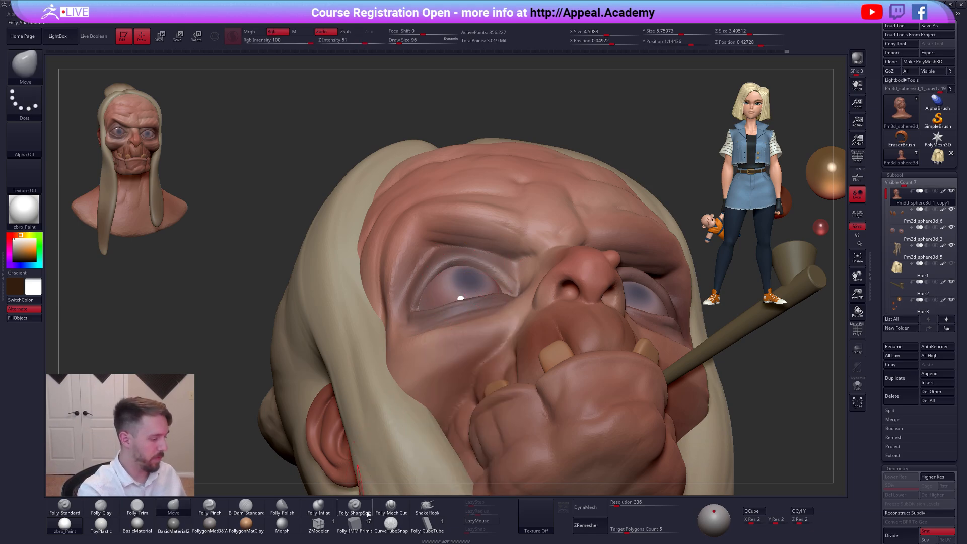
click(354, 506)
key(space)
drag(495, 291, 490, 291)
key(alt+s)
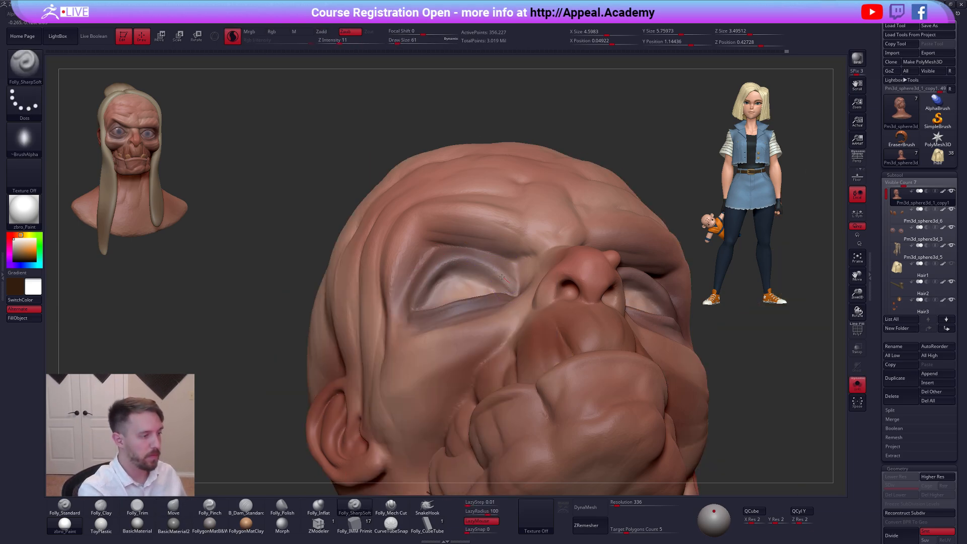
drag(471, 257, 442, 261)
shift+drag(507, 282, 476, 263)
mouse_move(447, 273)
right_down()
mouse_move(448, 289)
mouse_move(413, 302)
right_up()
mouse_move(464, 246)
mouse_down()
mouse_move(513, 280)
mouse_move(531, 305)
mouse_up()
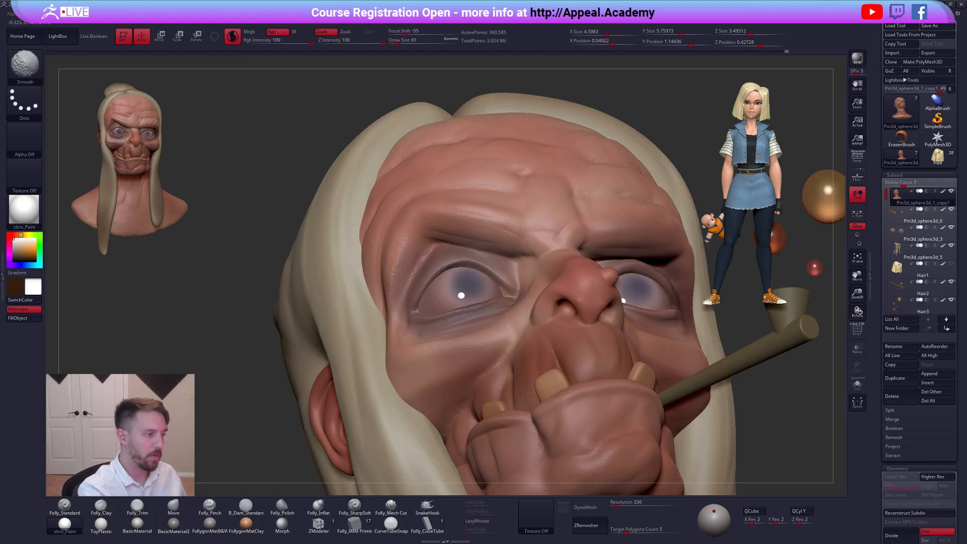
Review the whole bust, isolate the head, and sculpt the chin below the lower lip with Clay at draw size 88
mouse_move(705, 438)
ctrl+right_down()
mouse_move(699, 371)
mouse_move(697, 406)
mouse_move(664, 402)
ctrl+right_up()
alt+right_drag(664, 403, 603, 372)
ctrl+right_drag(748, 383, 694, 372)
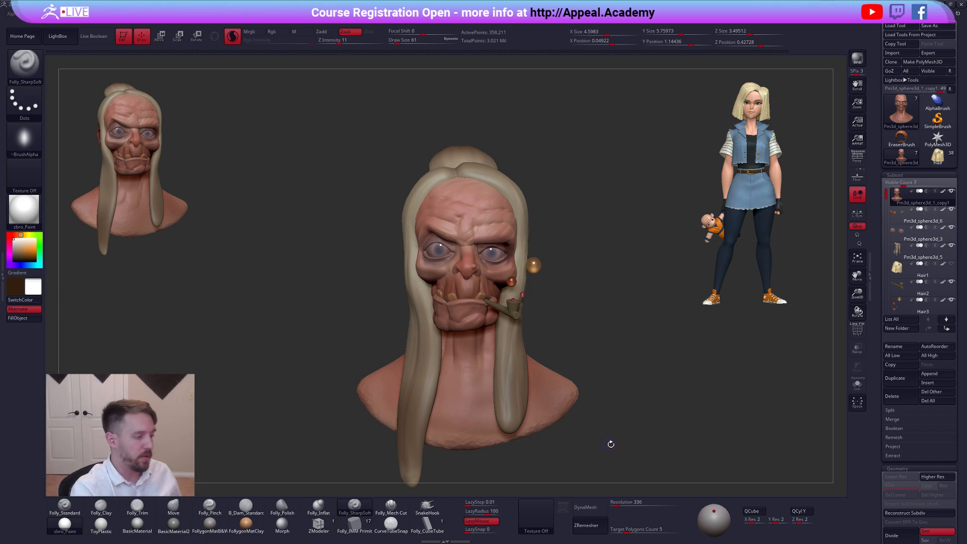
alt+right_drag(611, 443, 649, 445)
key(alt+s)
ctrl+right_drag(513, 320, 508, 355)
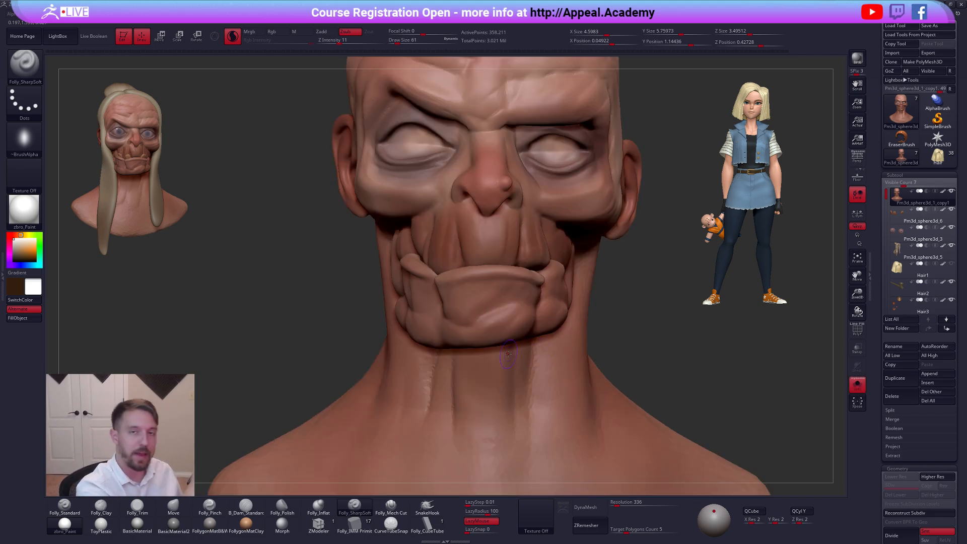
key(3)
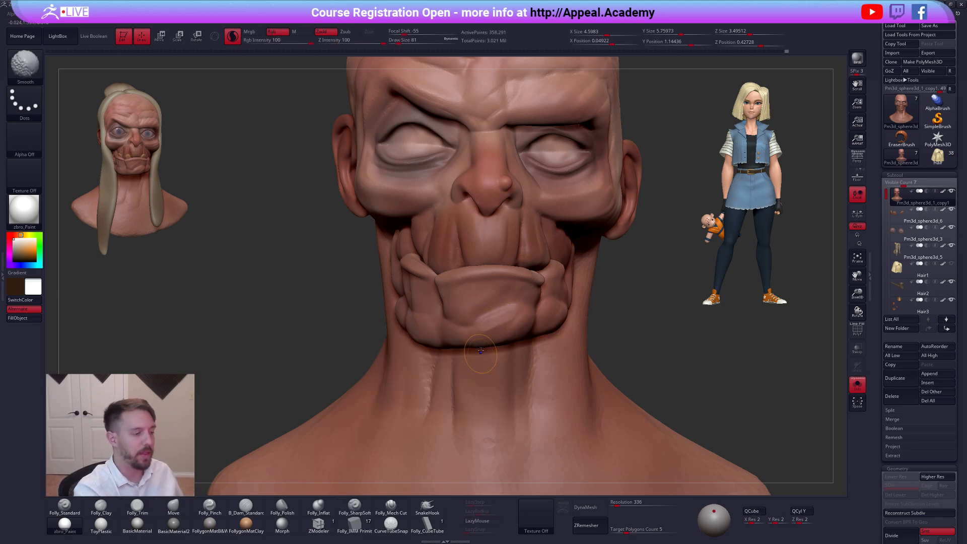
mouse_move(484, 326)
right_down()
mouse_move(498, 309)
mouse_move(490, 302)
right_up()
key(space)
key(2)
drag(495, 325, 524, 308)
right_drag(532, 323, 524, 327)
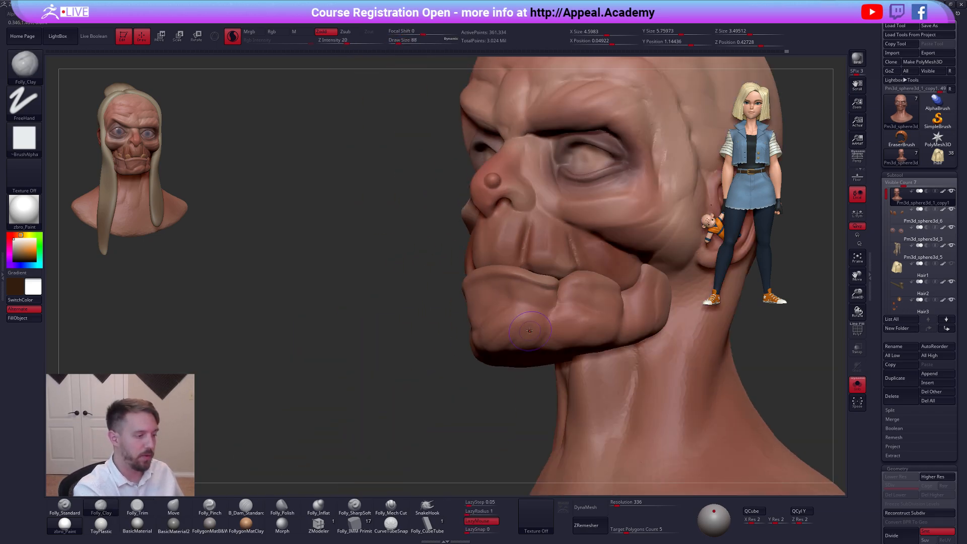
Build up the chin below the lower lip with the Clay brush at draw size 113 and smooth its underside
key(space)
drag(522, 331, 527, 331)
right_drag(528, 331, 494, 384)
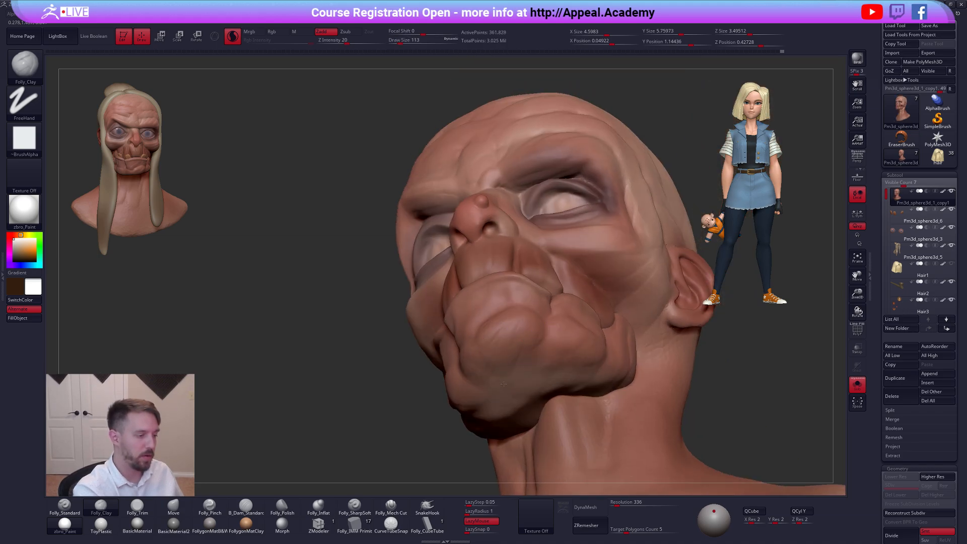
key(shift)
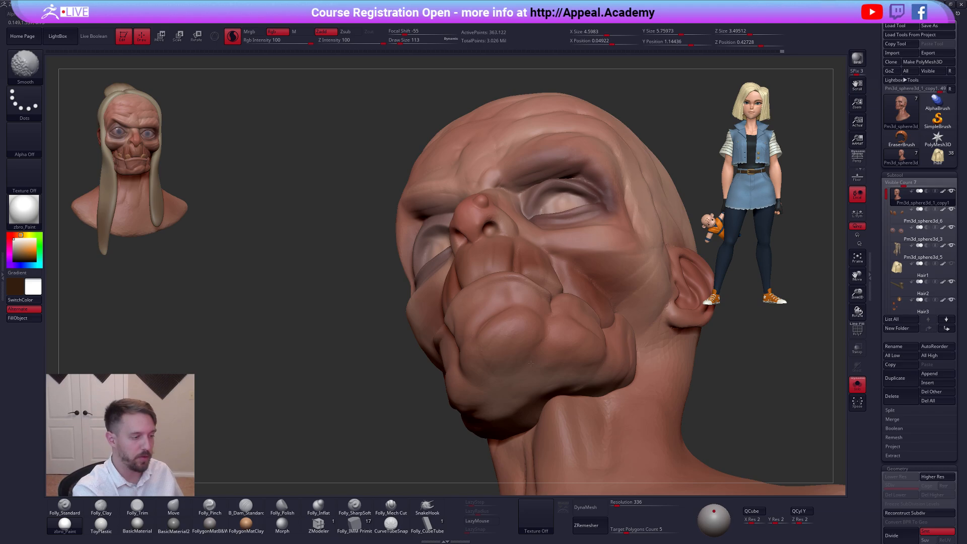
shift+right_drag(531, 361, 558, 315)
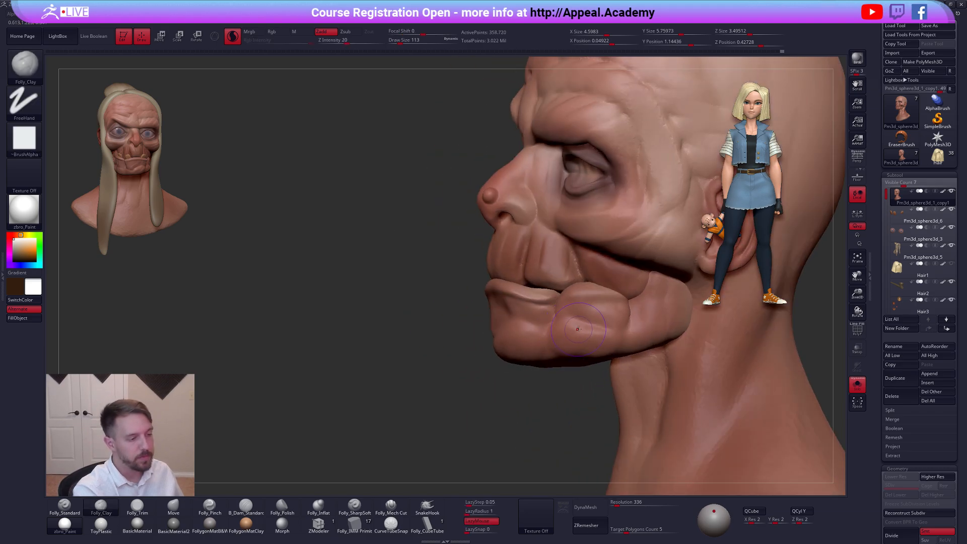
Shape the fleshy folds beside the mouth and along the jaw with Clay at draw size 104, smoothing between strokes
mouse_move(575, 322)
mouse_down()
mouse_move(624, 321)
mouse_move(594, 330)
mouse_up()
drag(580, 324, 620, 308)
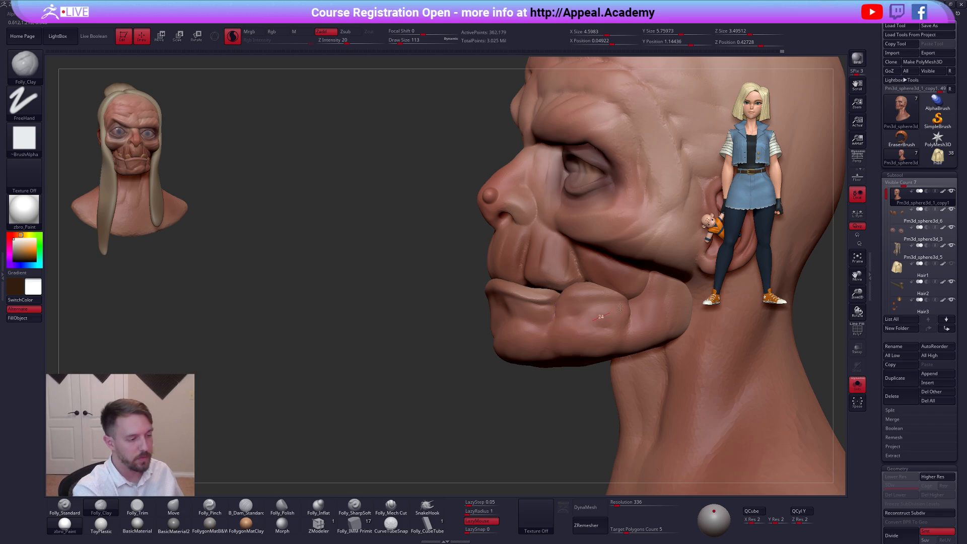
key(shift)
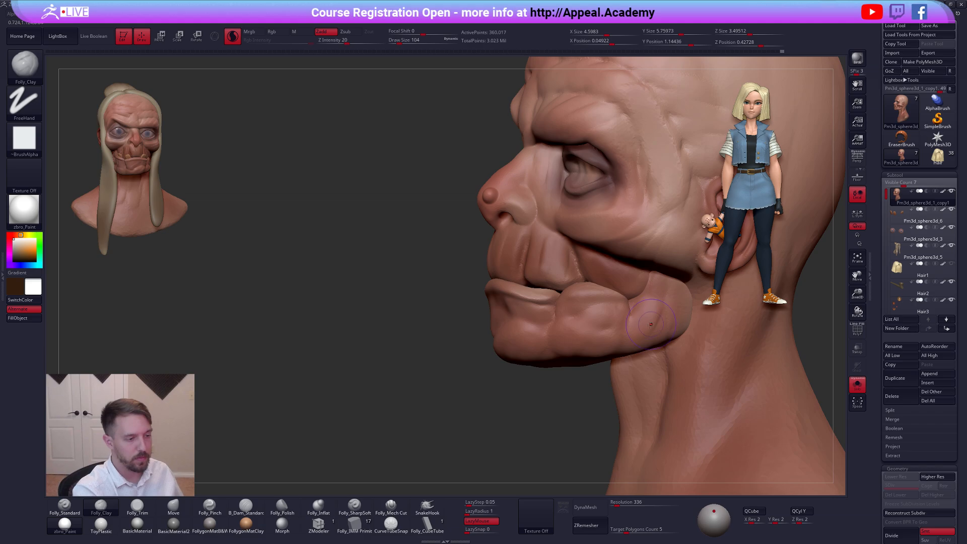
key(shift)
shift+right_drag(647, 333, 705, 335)
Review the complete bust from the pipe side and the front, and isolate the bust mesh for a three-quarter view
right_drag(362, 334, 467, 339)
mouse_move(410, 312)
mouse_down()
mouse_move(420, 346)
mouse_move(459, 353)
mouse_up()
key(f)
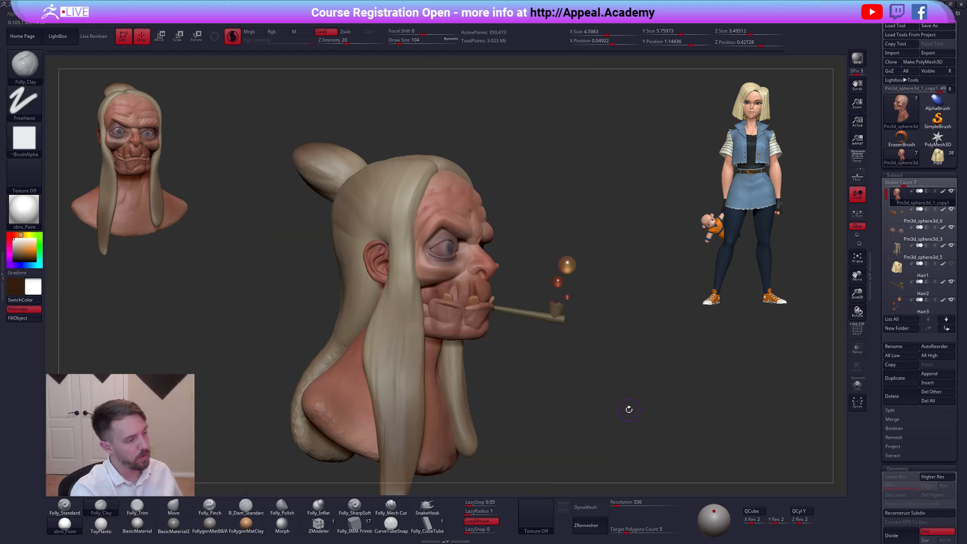
shift+drag(451, 313, 442, 325)
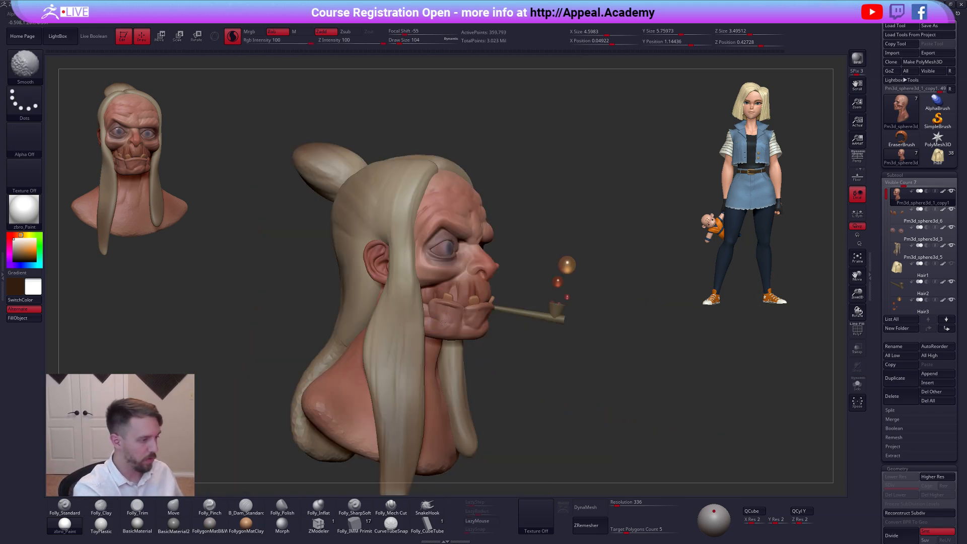
mouse_move(629, 424)
mouse_down()
mouse_move(538, 431)
mouse_move(634, 456)
mouse_move(633, 440)
mouse_up()
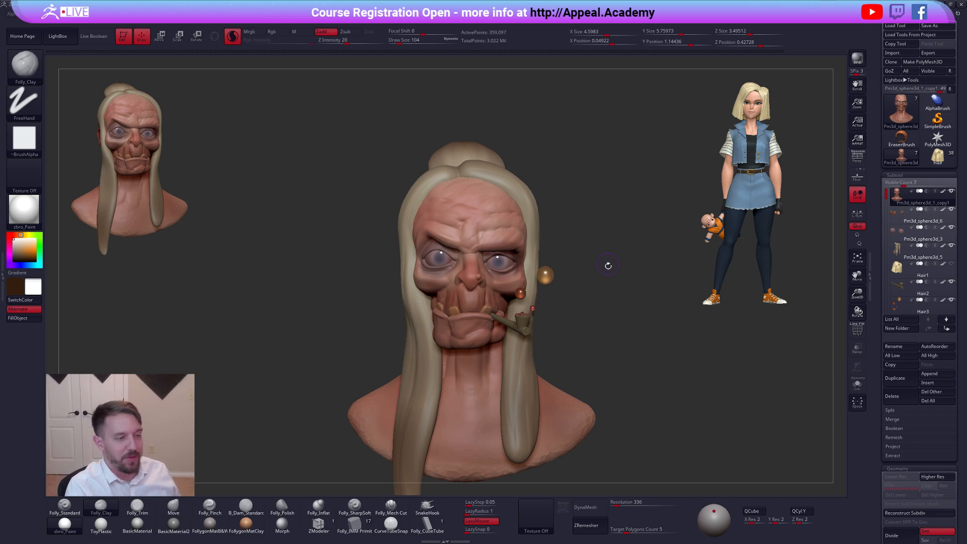
key(ctrl+shift+f)
ctrl+shift+click(589, 405)
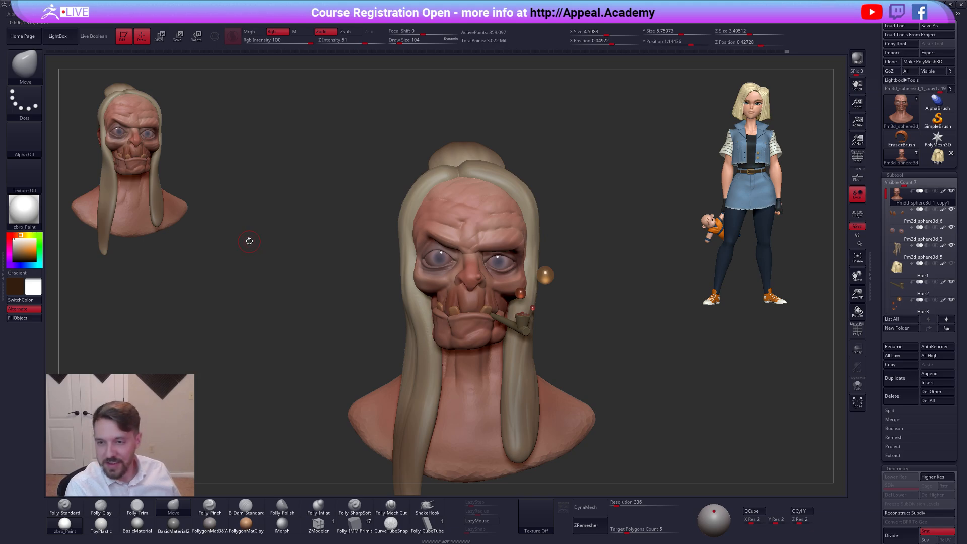
mouse_move(243, 224)
ctrl+shift+mouse_down()
mouse_move(309, 222)
mouse_move(356, 234)
mouse_move(333, 235)
ctrl+shift+mouse_up()
key(alt+s)
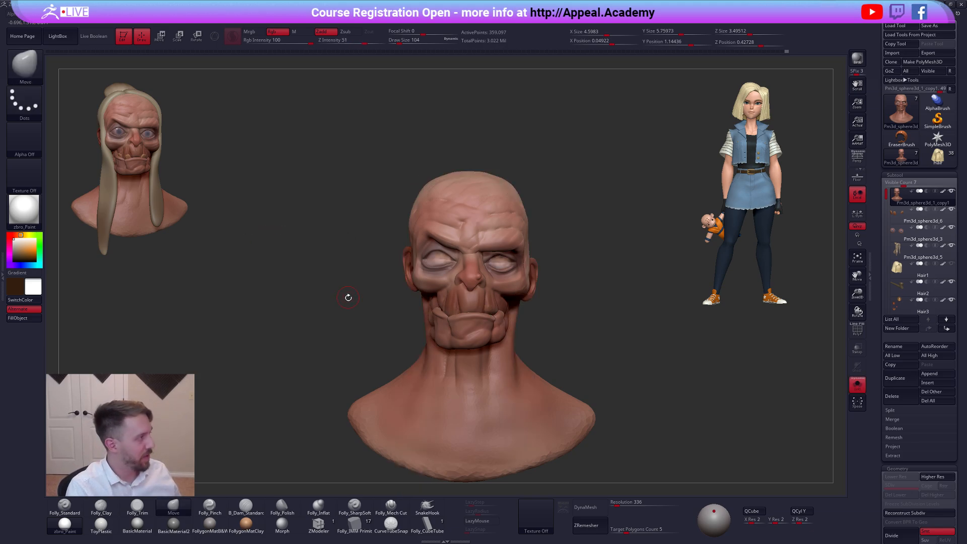
drag(343, 331, 373, 337)
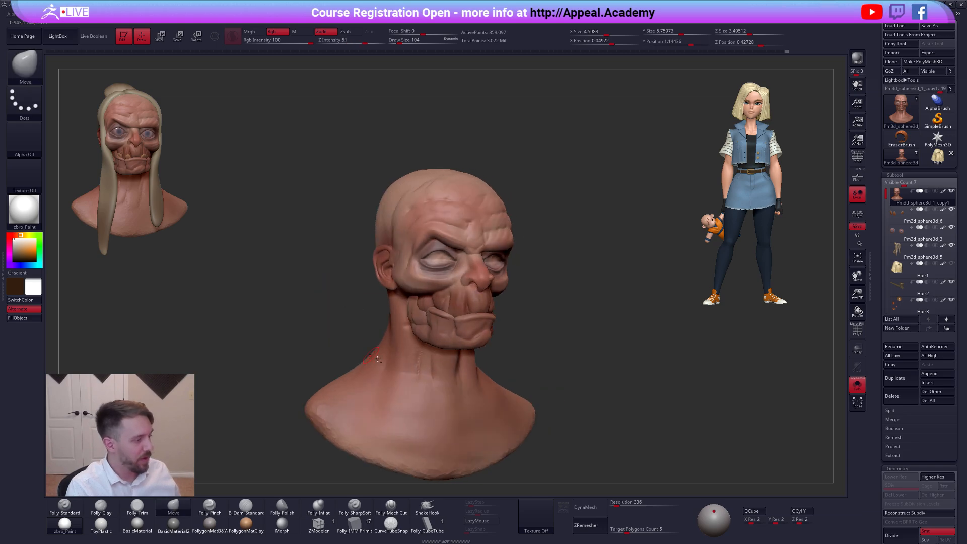
alt+drag(343, 370, 375, 312)
Choose SliceCurve, inspect its BRadius and PolyGroup modifiers with the polygroup wireframe displayed, and return to the full front view
key(ctrl+shift+f)
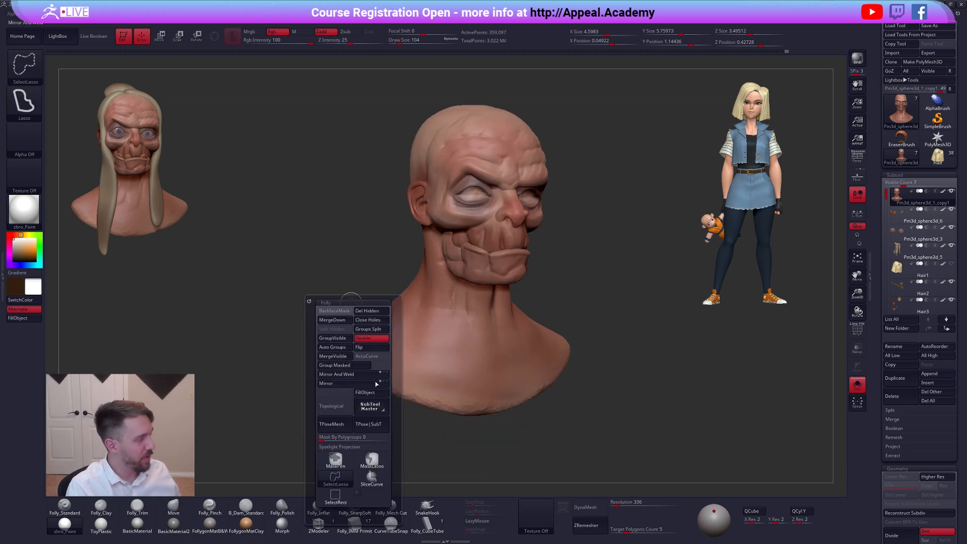
click(371, 476)
ctrl+shift+drag(298, 276, 362, 322)
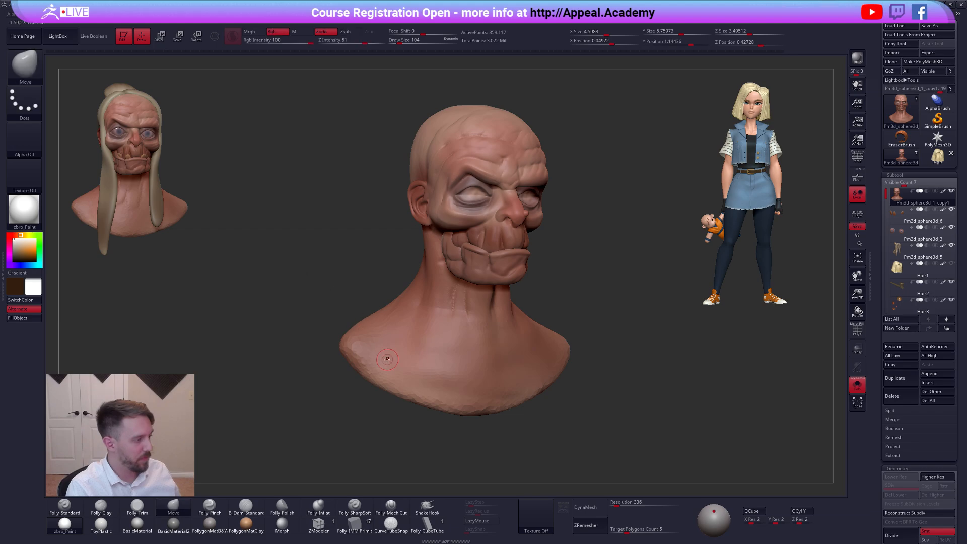
key(shift+f)
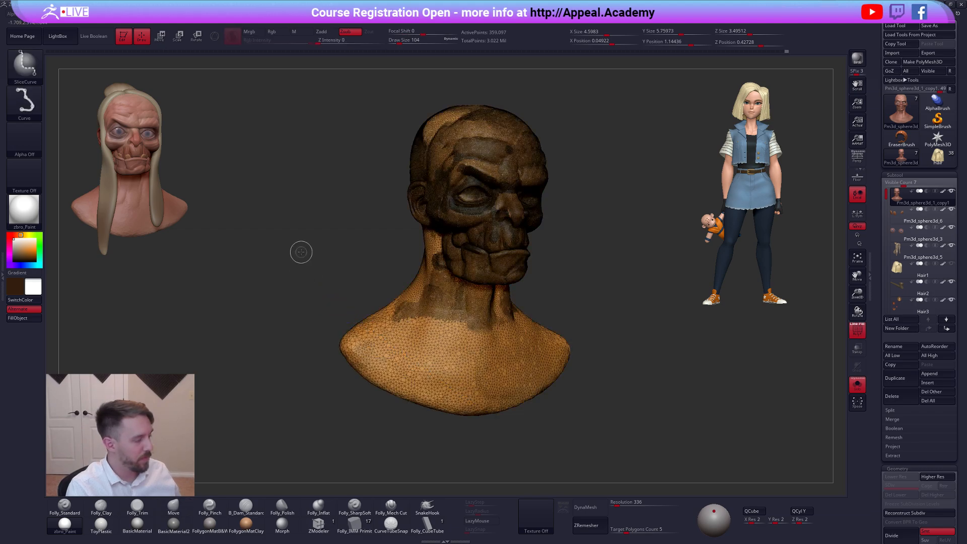
key(ctrl+shift+space)
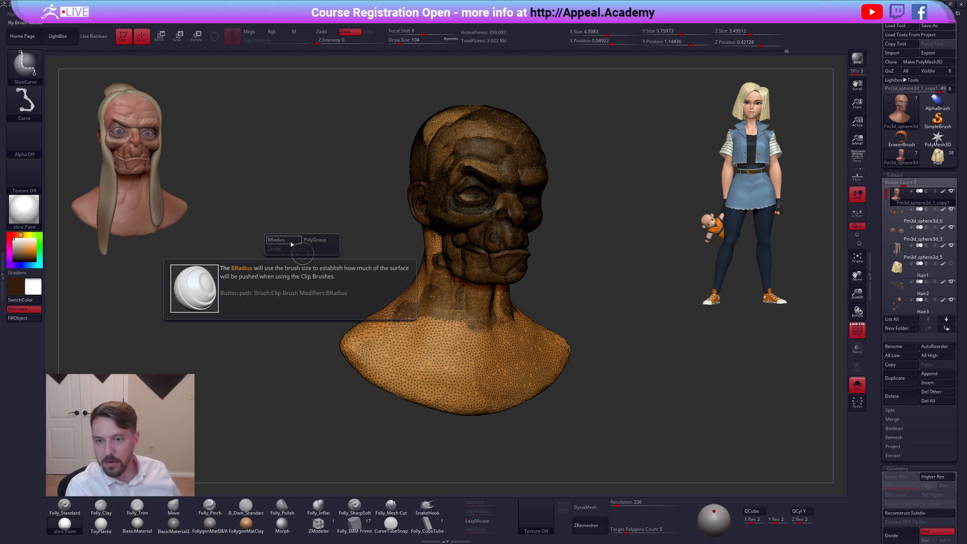
key(ctrl+shift+space)
key(ctrl+shift+space)
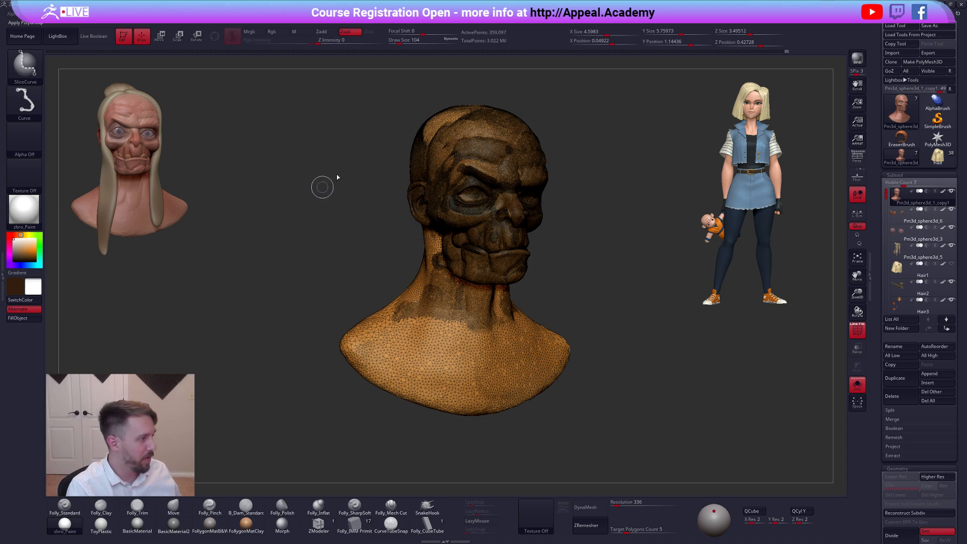
key(ctrl+shift+space)
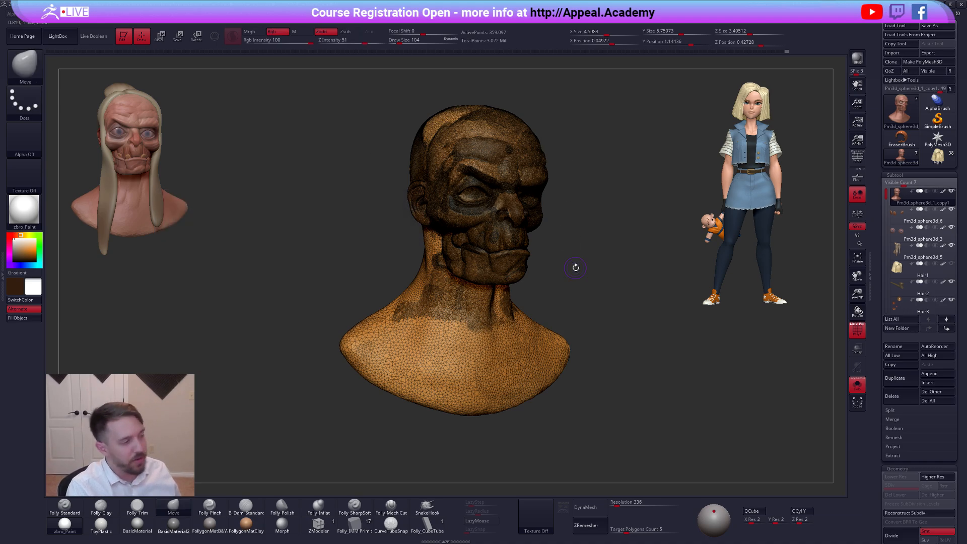
key(shift+f)
shift+drag(613, 274, 591, 287)
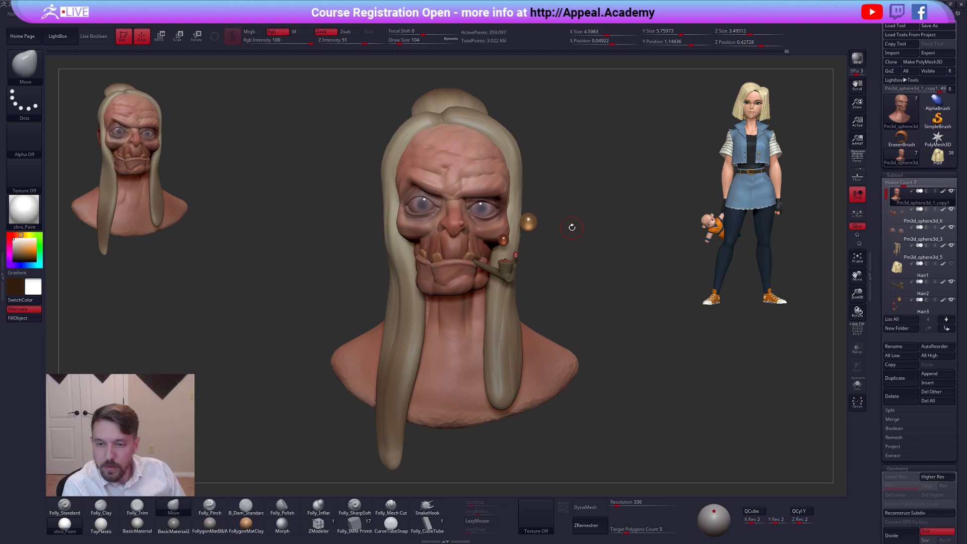
Duplicate the pipe subtool, delete the copy's higher subdivision levels, and isolate it with its wireframe displayed
click(913, 290)
click(910, 394)
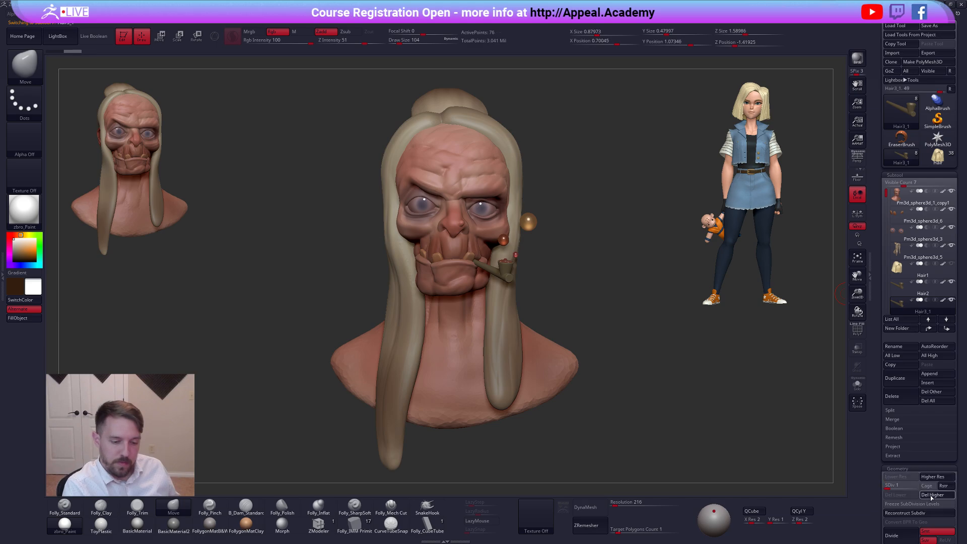
click(857, 383)
key(shift+f)
key(f)
Examine the ZModeler polygon and edge actions on the low-poly pipe copy
alt+drag(595, 310, 529, 334)
key(space)
click(620, 308)
click(318, 523)
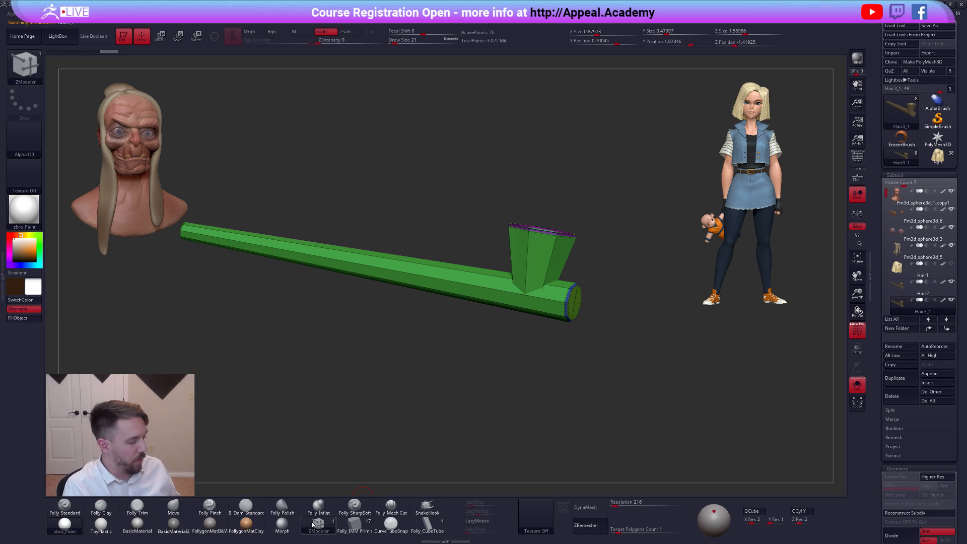
key(b)
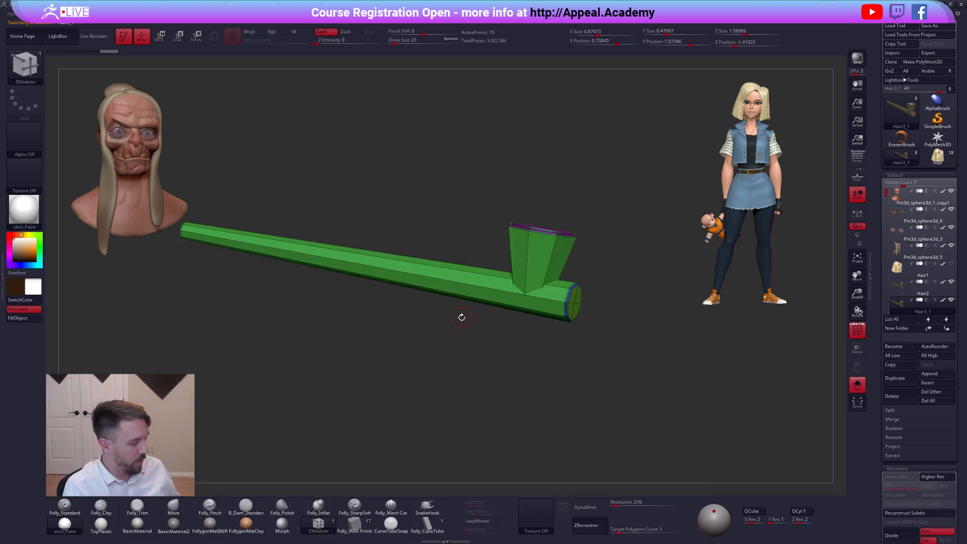
key(space)
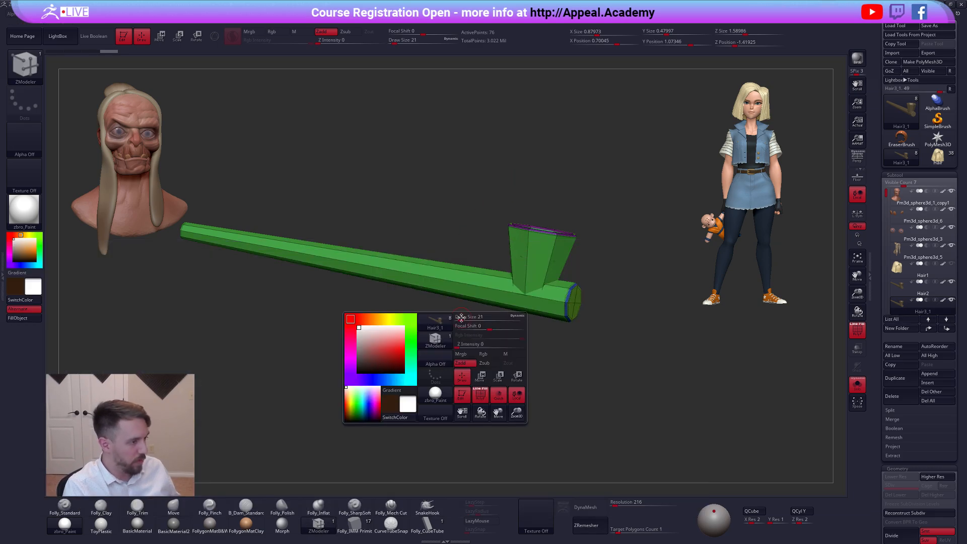
key(space)
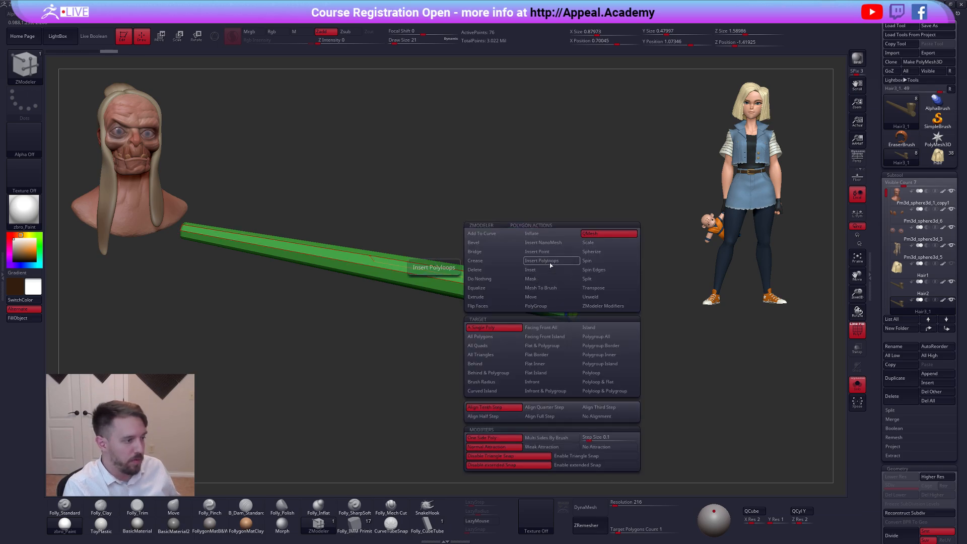
ctrl+right_drag(607, 322, 608, 355)
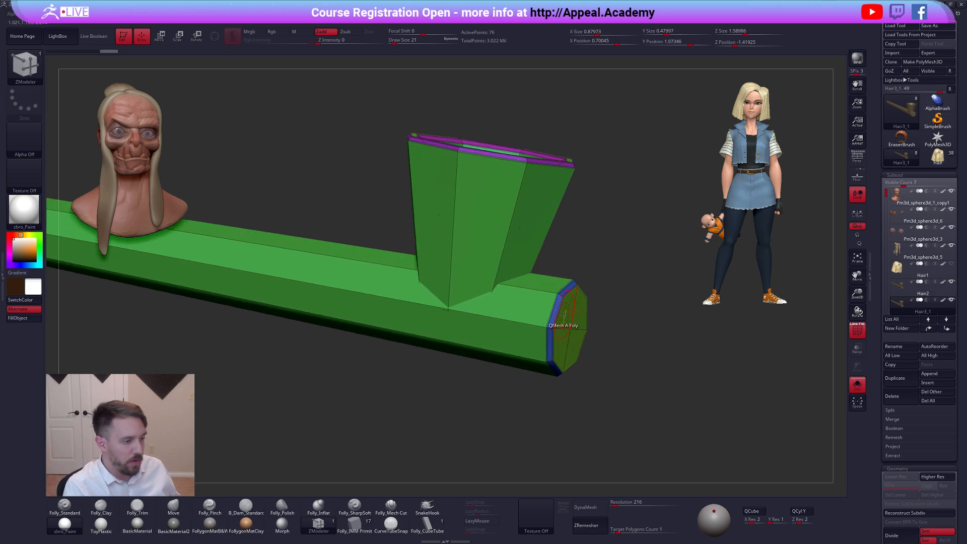
key(space)
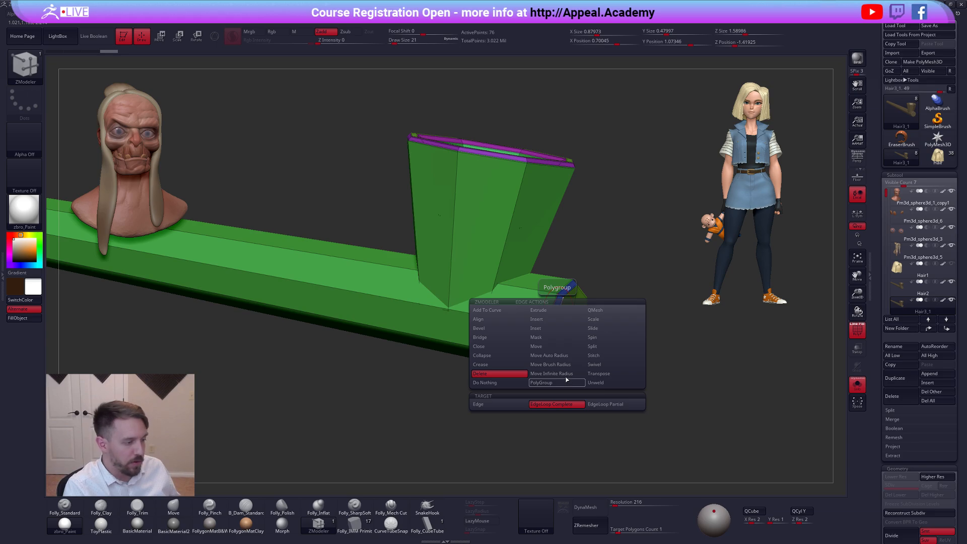
key(space)
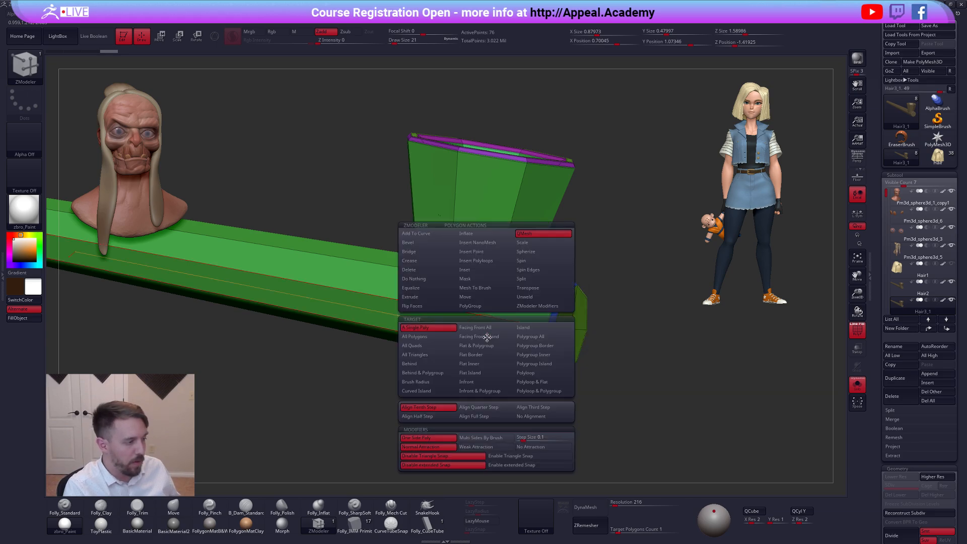
click(500, 253)
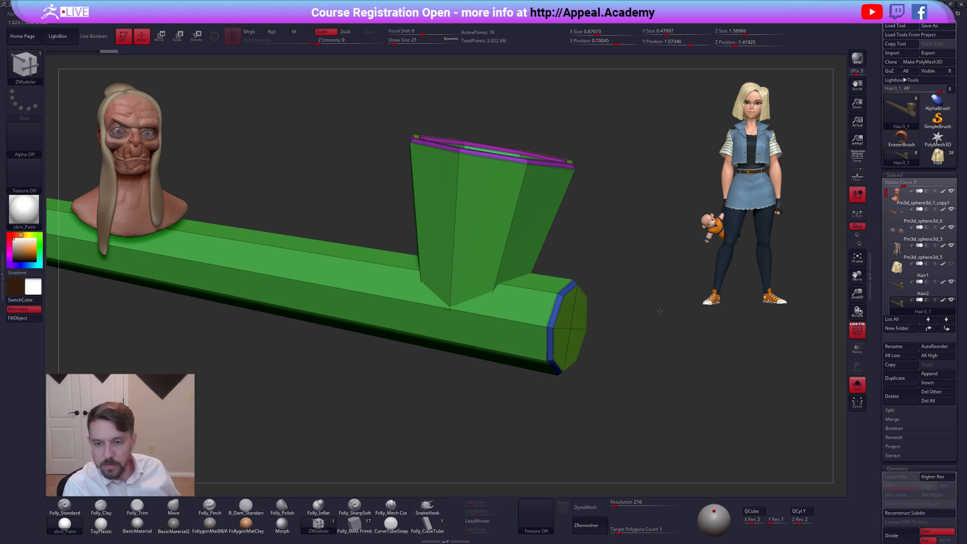
Bring the whole bust back into view, delete the duplicated pipe subtool, and select the original pipe
drag(660, 308, 624, 280)
drag(682, 315, 666, 310)
key(shift)
mouse_move(597, 300)
mouse_down()
mouse_move(618, 295)
mouse_move(624, 306)
mouse_move(601, 289)
mouse_up()
key(shift+f)
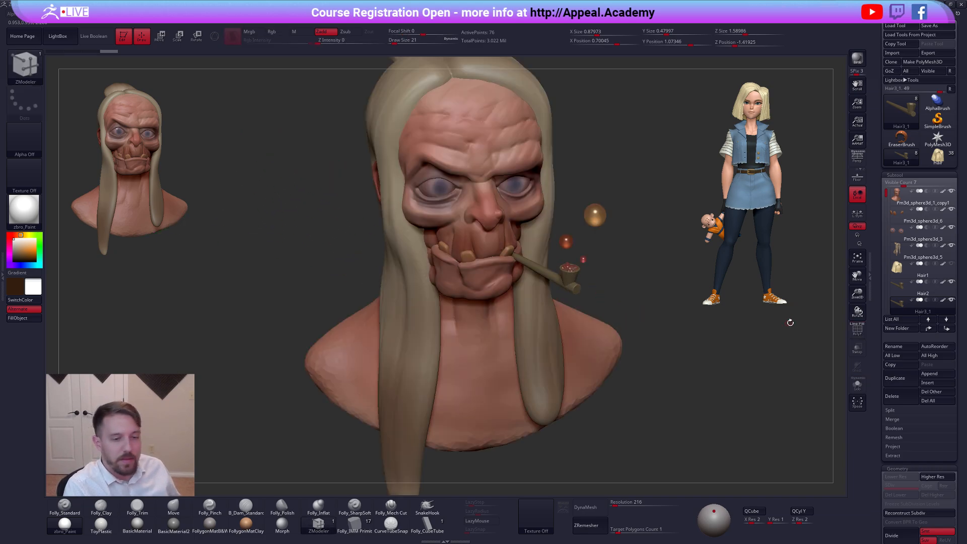
mouse_move(900, 308)
click(898, 396)
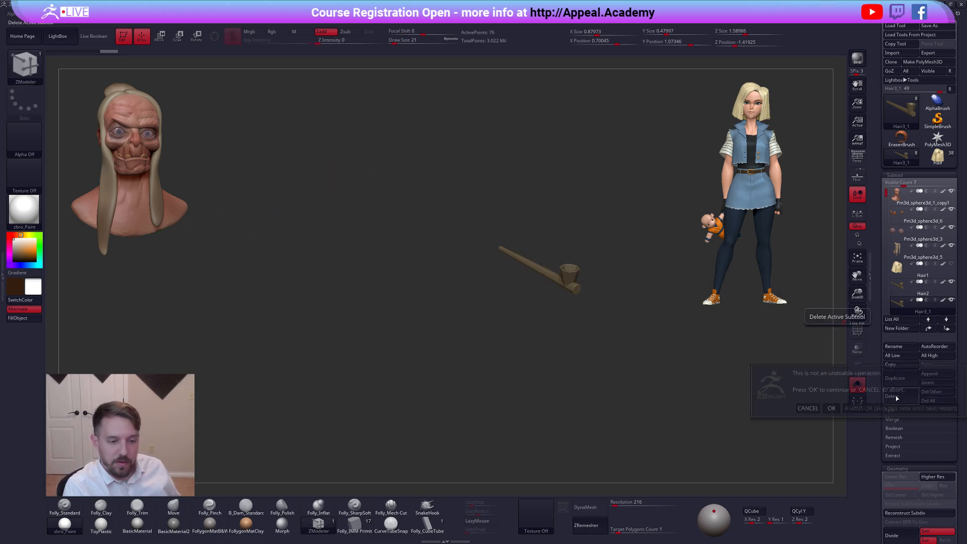
click(831, 408)
click(900, 287)
alt+drag(759, 318, 588, 280)
key(alt+s)
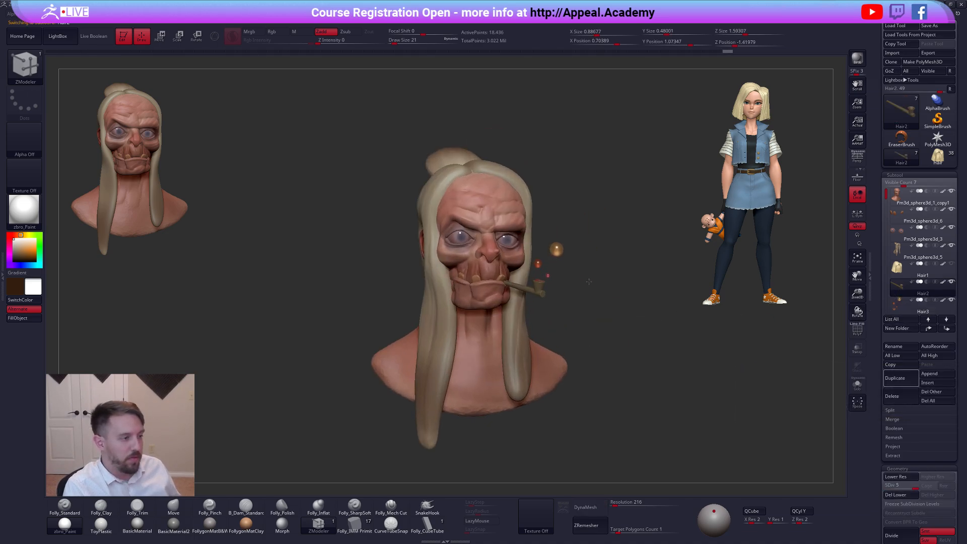
Enable perspective, clear the dropped reference copies from the canvas, and load the blonde full-body character tool
click(857, 158)
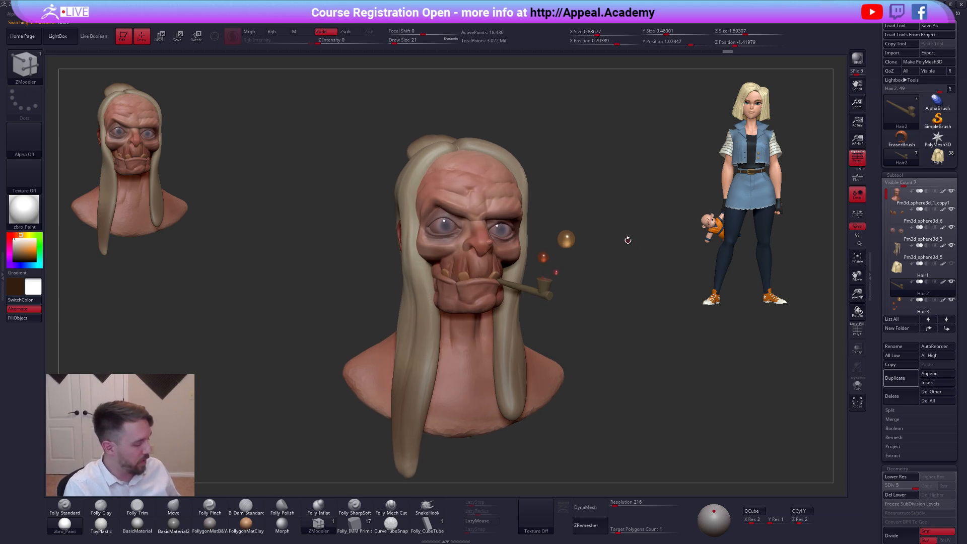
key(ctrl+n)
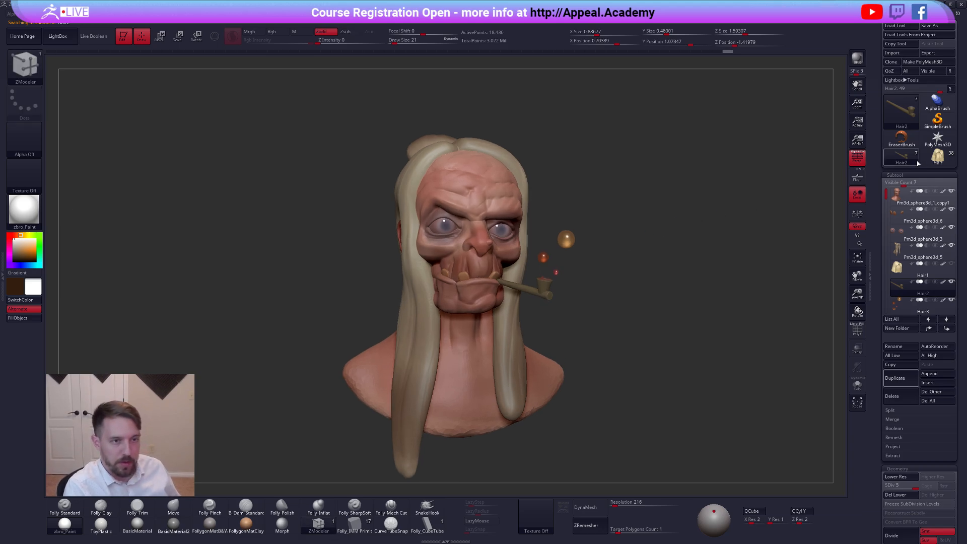
click(936, 157)
alt+drag(683, 196, 670, 188)
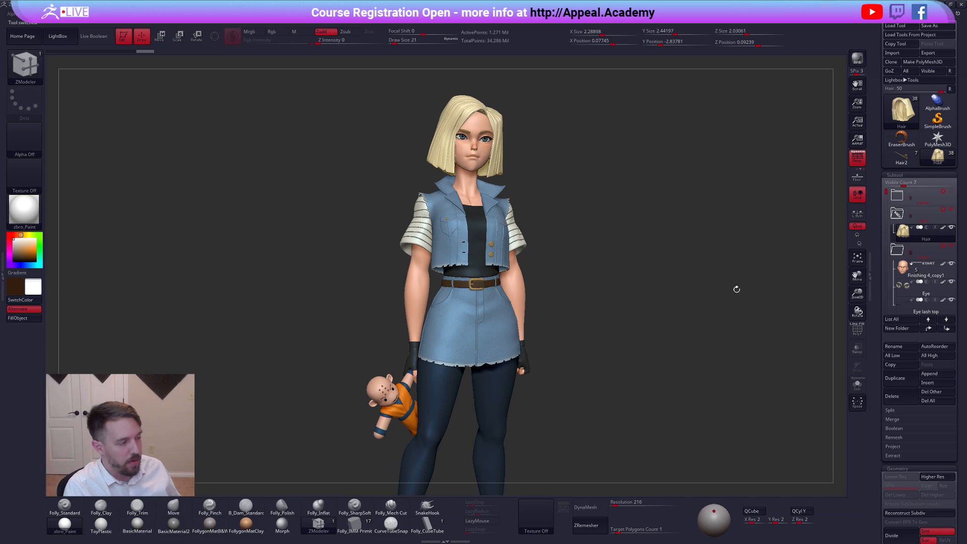
Switch to the Google Chrome window showing the Appeal Academy website
key(alt+Tab)
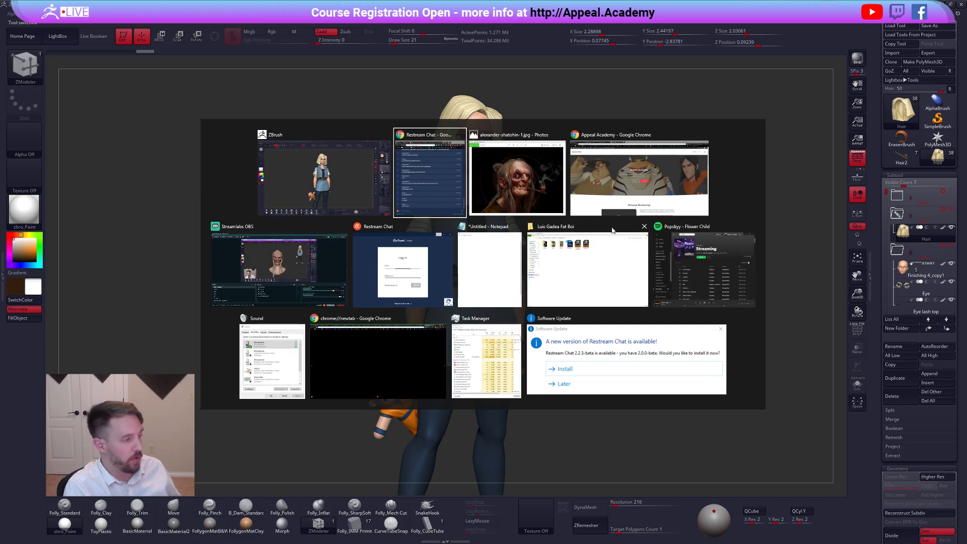
click(680, 204)
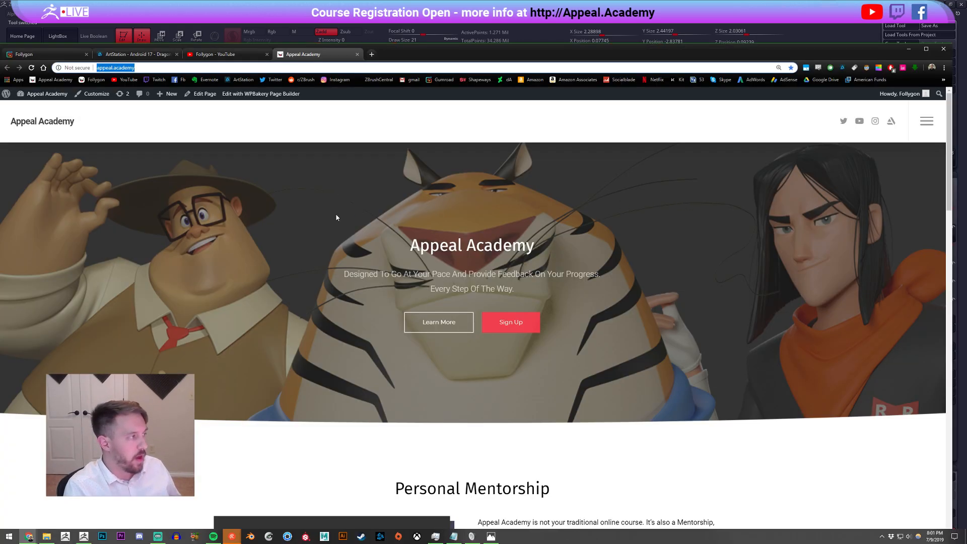
Look over the Appeal Academy home page down to its What's Included and FAQ sections, and return to its header
click(336, 131)
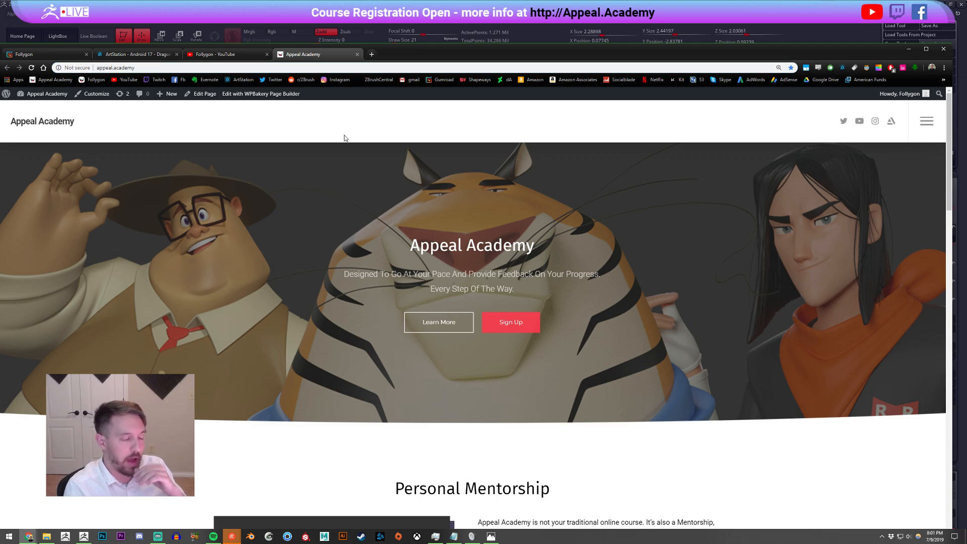
scroll(297, 180, down, 10)
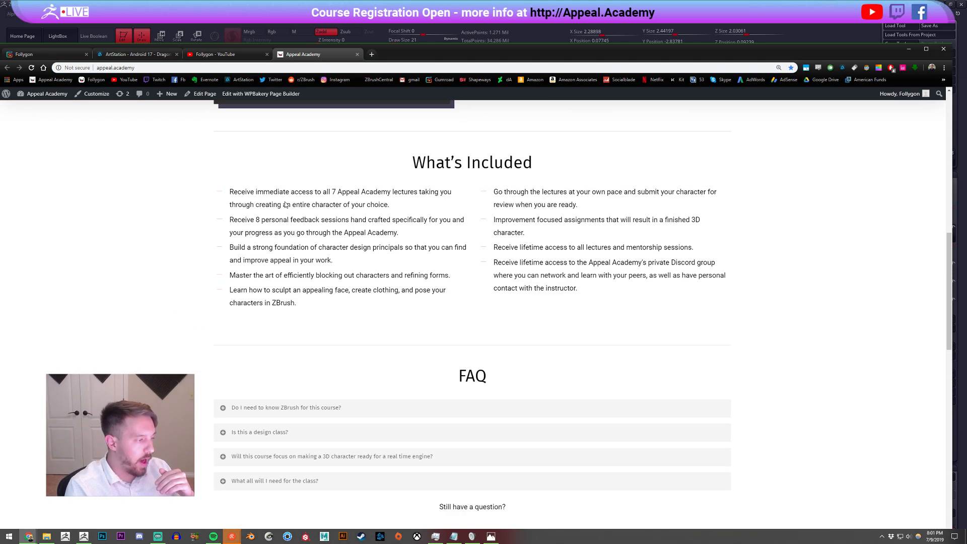
scroll(173, 249, up, 10)
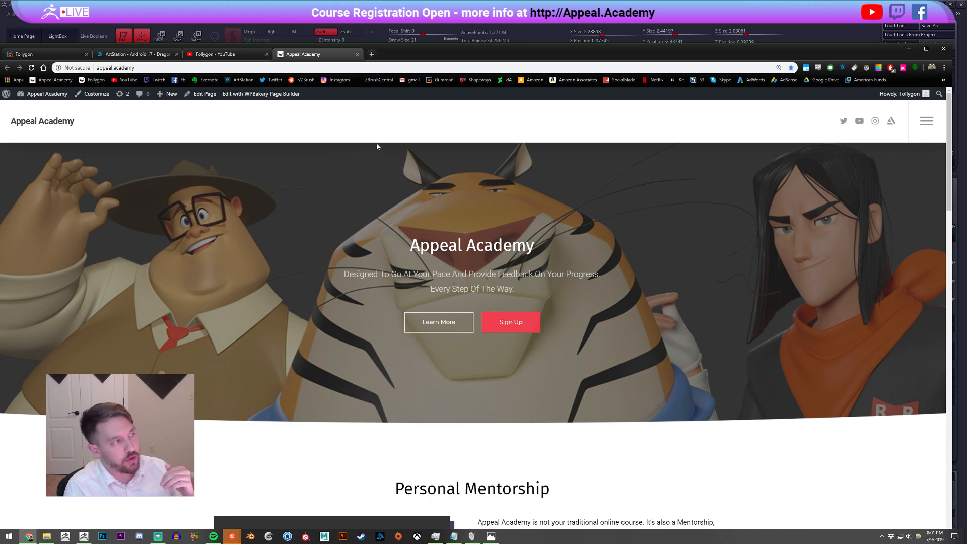
Switch back to ZBrush, load the witch bust tool, and show the blonde bob hair subtool in place of the long hair
click(597, 24)
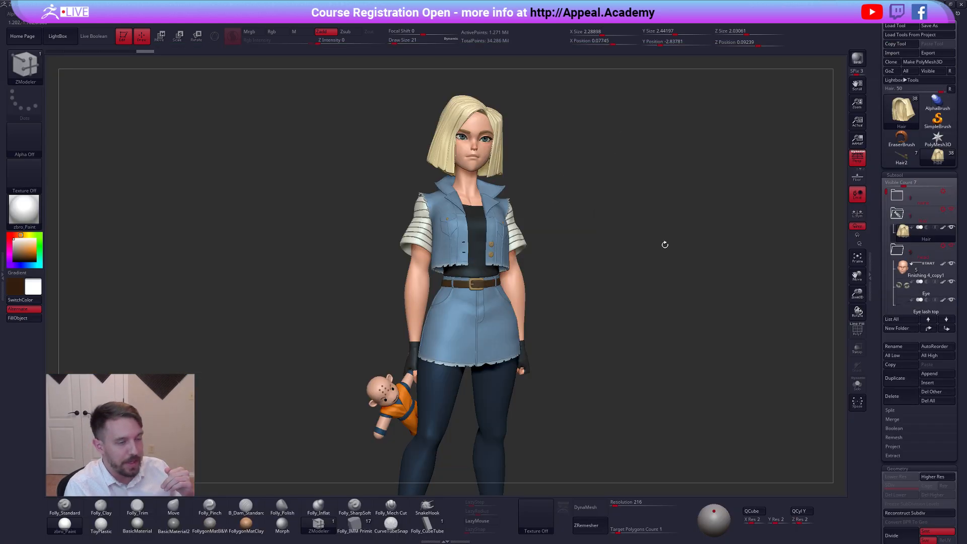
click(913, 159)
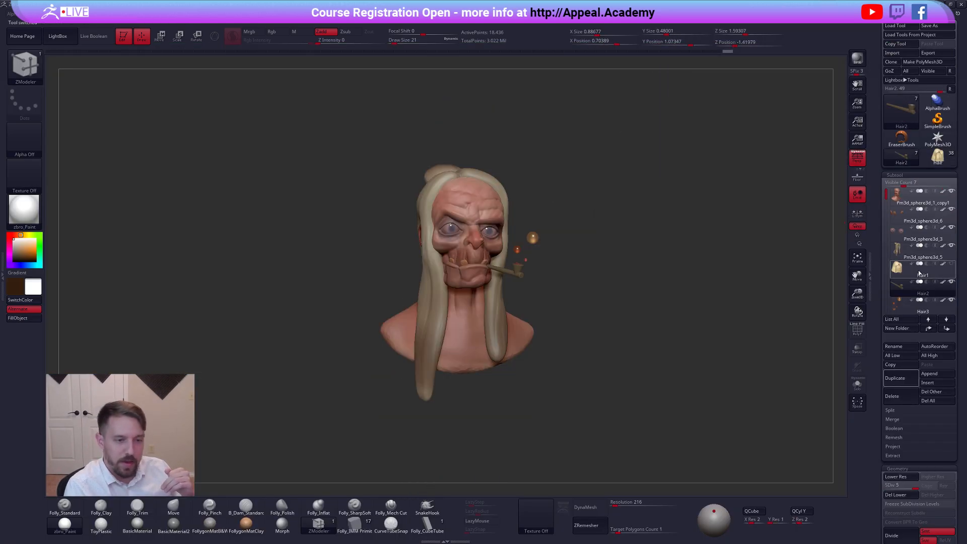
click(901, 268)
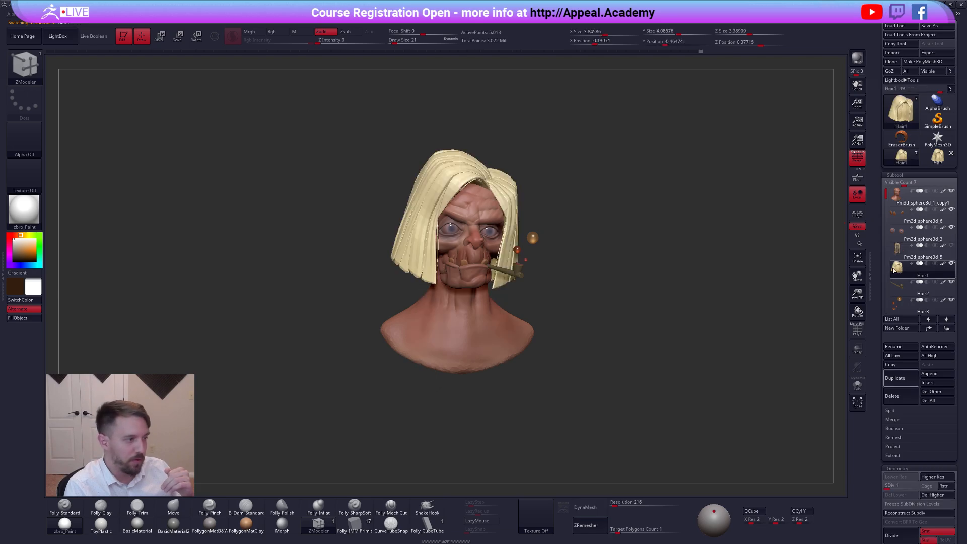
drag(752, 259, 682, 249)
alt+drag(611, 235, 630, 243)
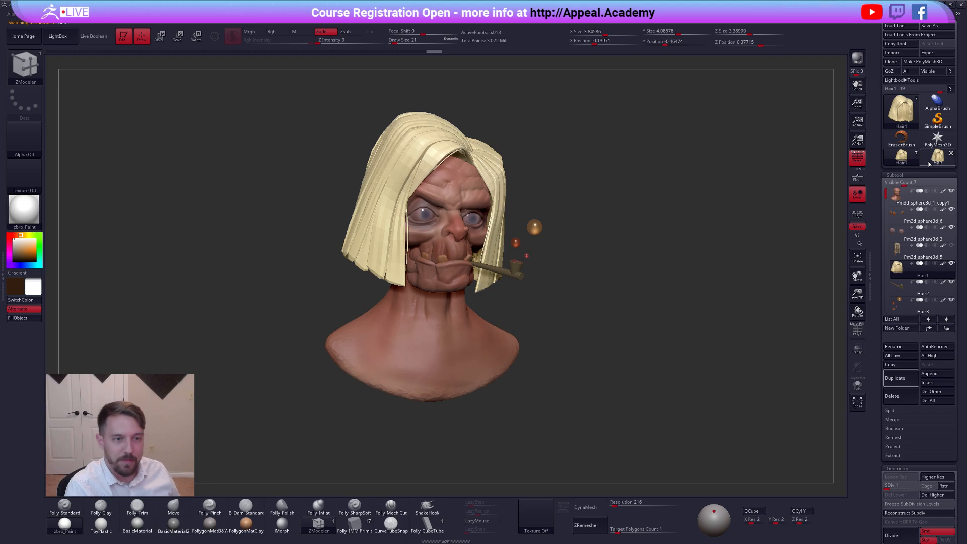
Compare the bust with the blonde full-body character tool, and return to the bust centred in view
click(938, 155)
alt+drag(663, 179, 673, 278)
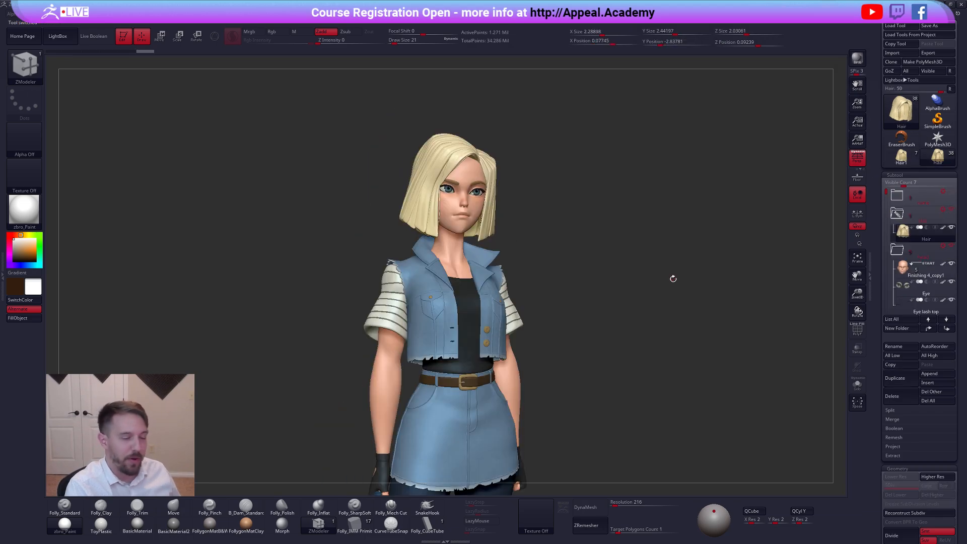
click(901, 156)
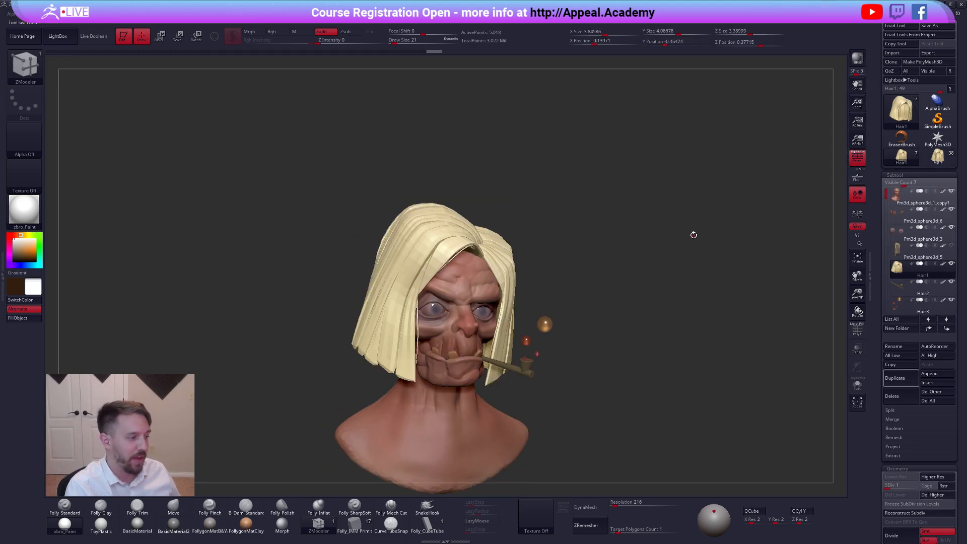
alt+drag(693, 234, 678, 190)
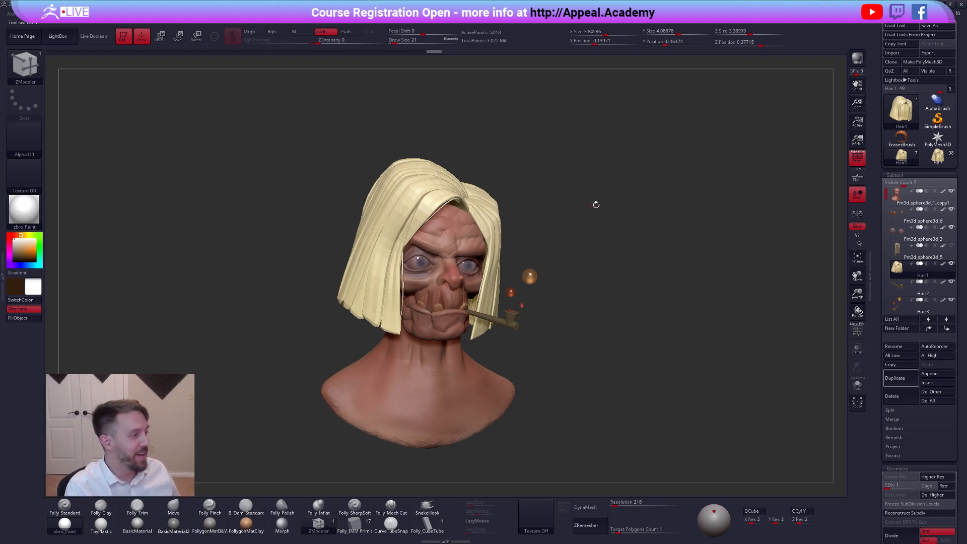
Switch to Google Chrome and show the header and newest uploads of the Follygon YouTube channel
key(alt+Tab)
click(519, 151)
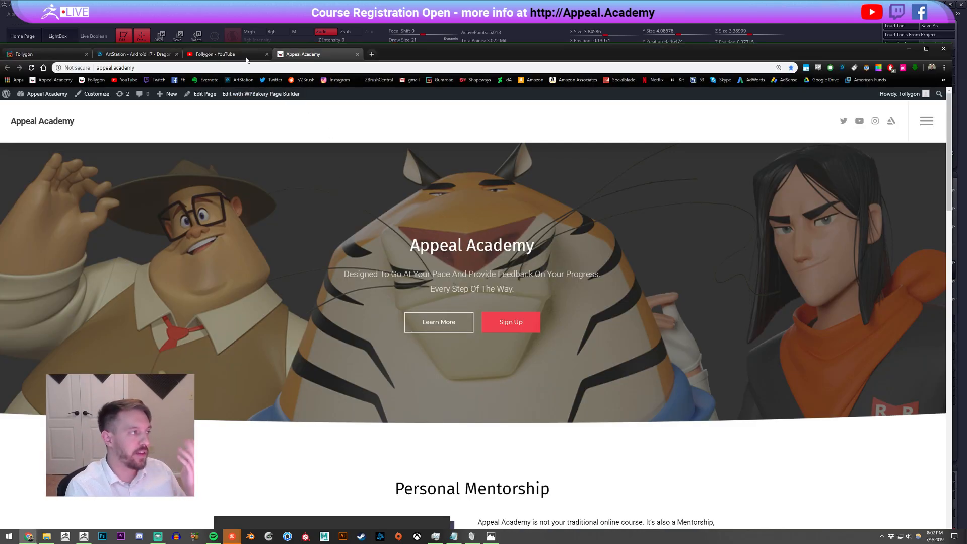
click(223, 54)
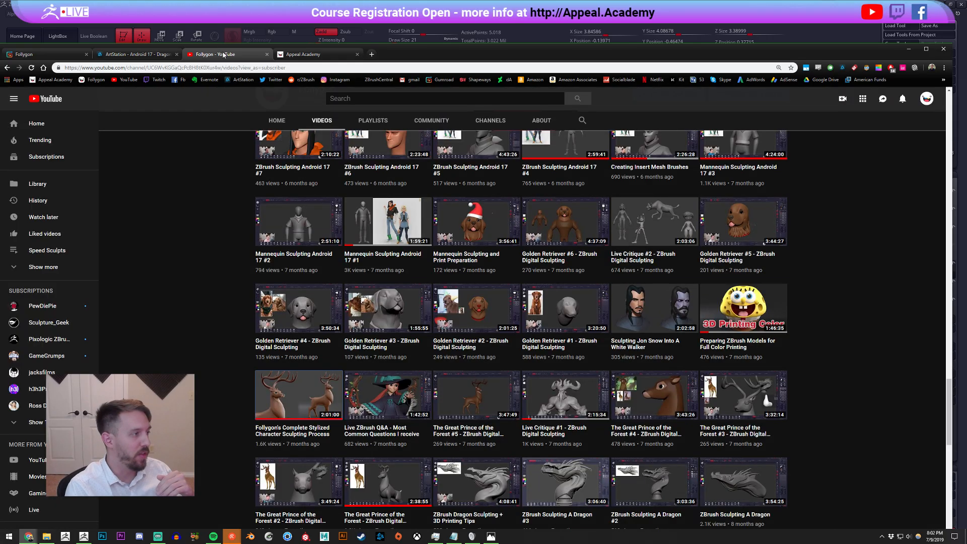
scroll(206, 290, up, 20)
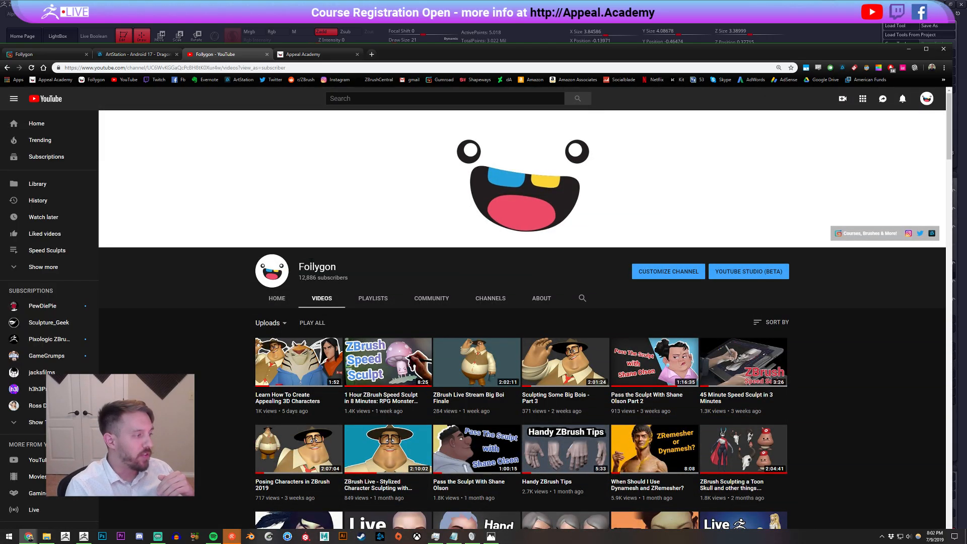
double_click(320, 267)
click(441, 277)
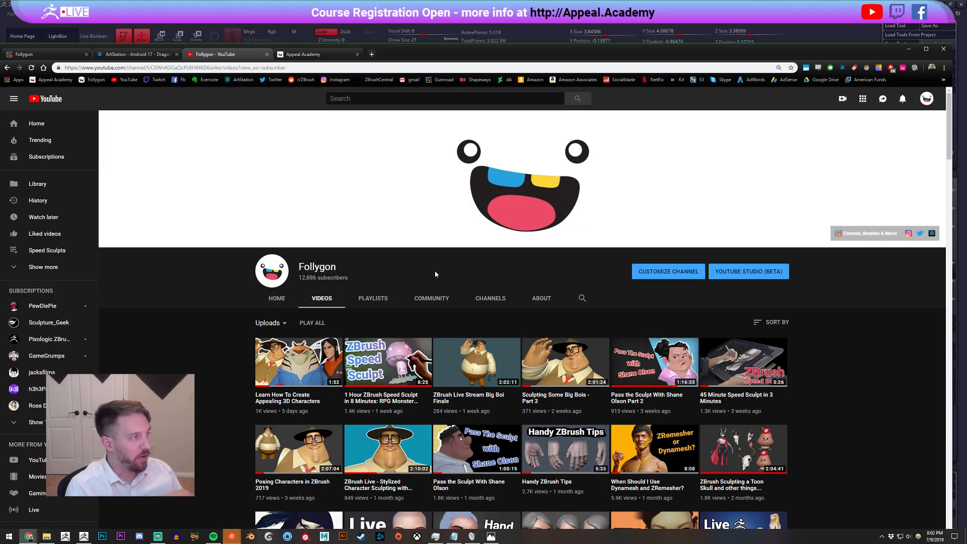
Switch back to ZBrush and save the bust project
click(543, 24)
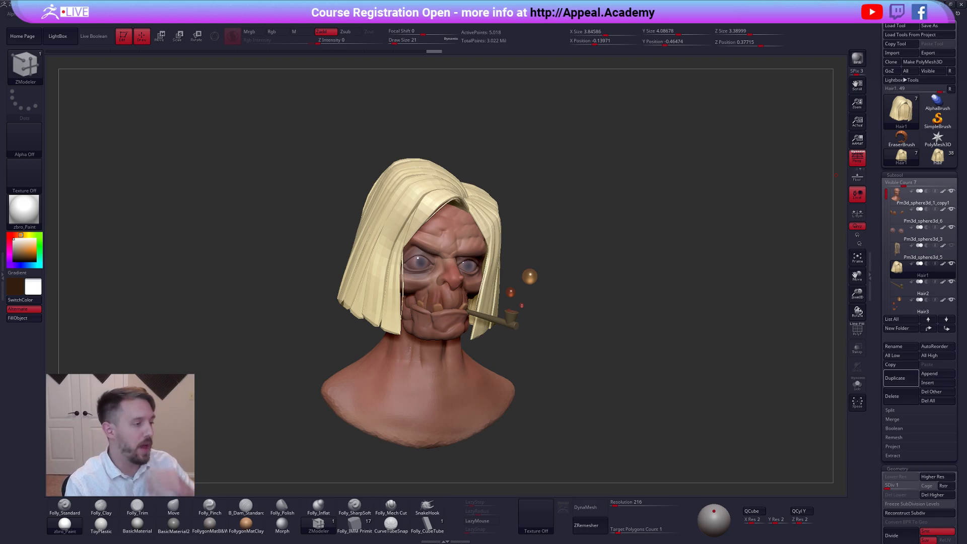
key(ctrl+s)
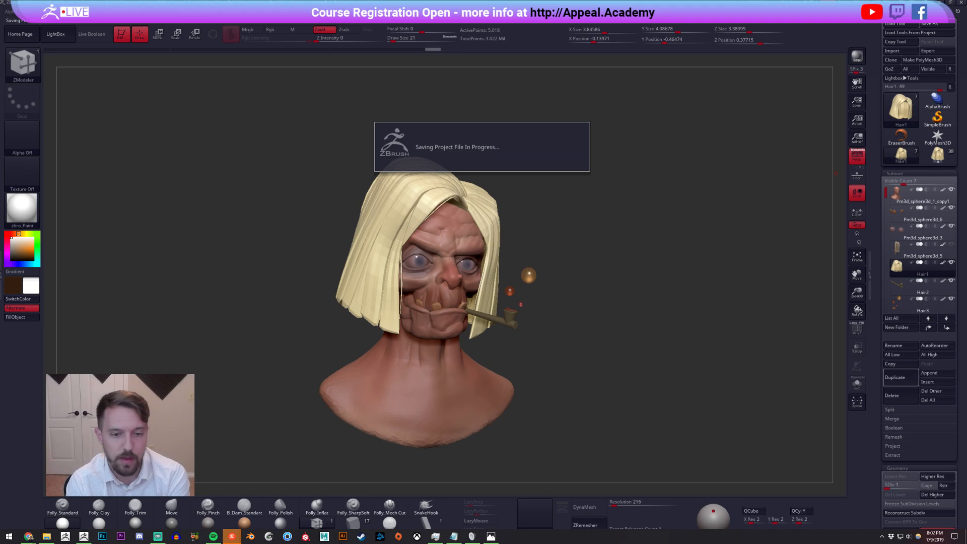
key(alt+Tab)
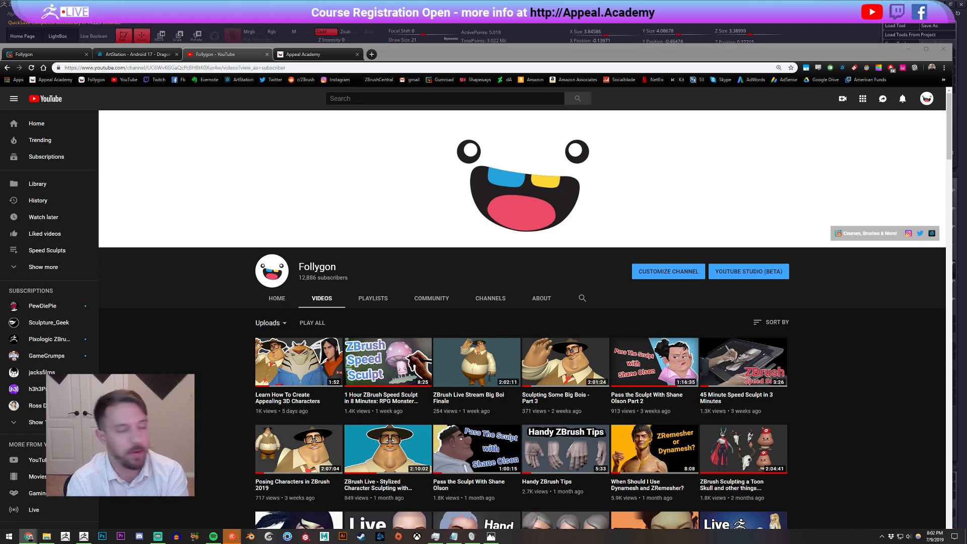
click(816, 35)
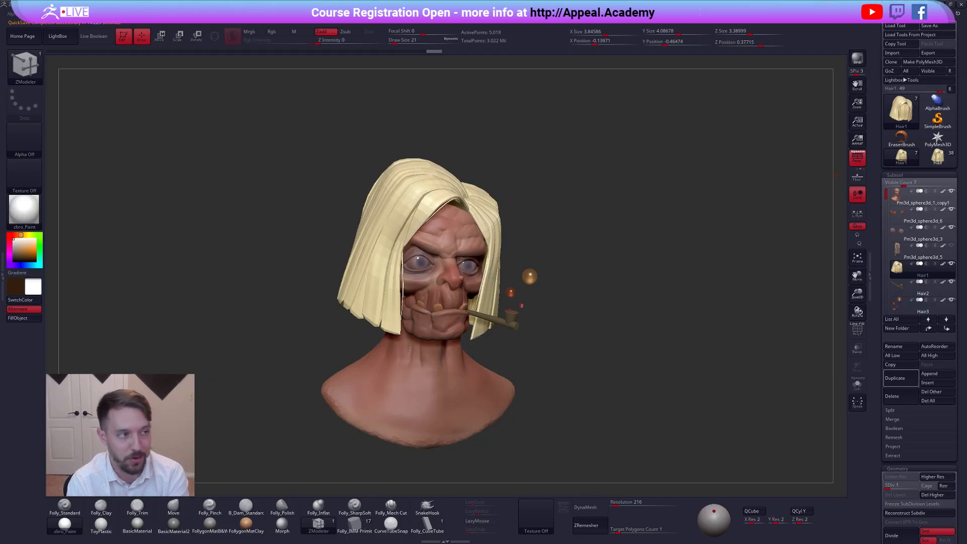